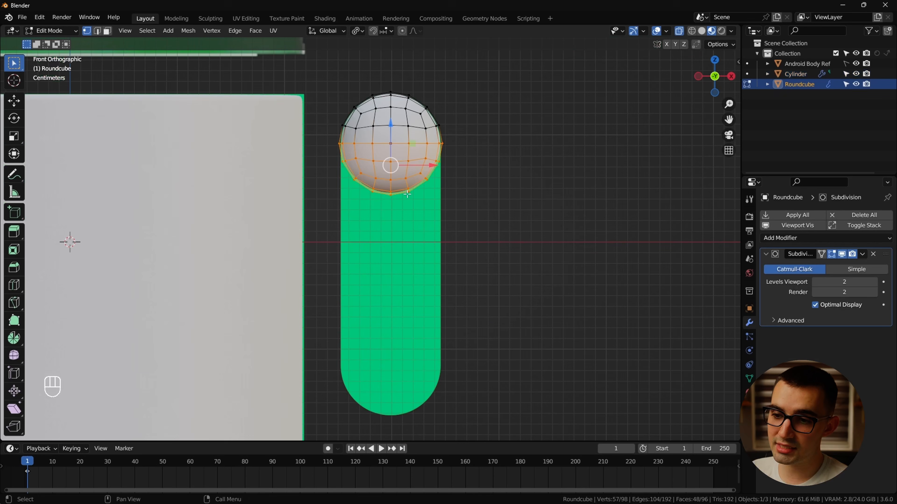
Extrude the selected lower half of the roundcube, and link the head's Robot material to the selected body parts.
key(e)
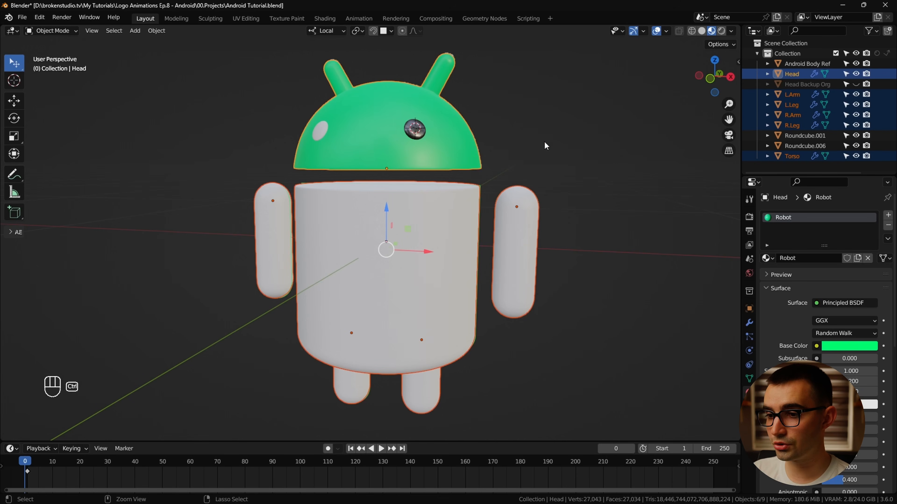
key(ctrl+l)
click(545, 167)
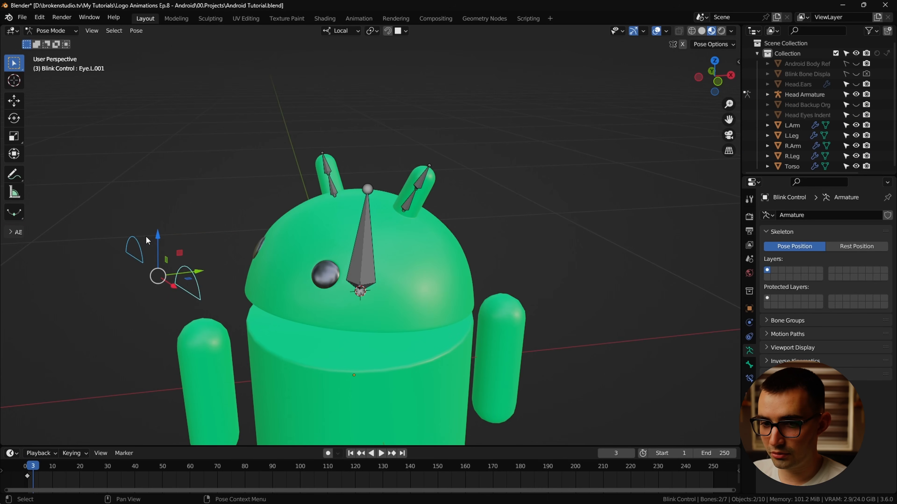
Move the two selected blink control bones along their local Z axis.
key(g)
key(z)
key(z)
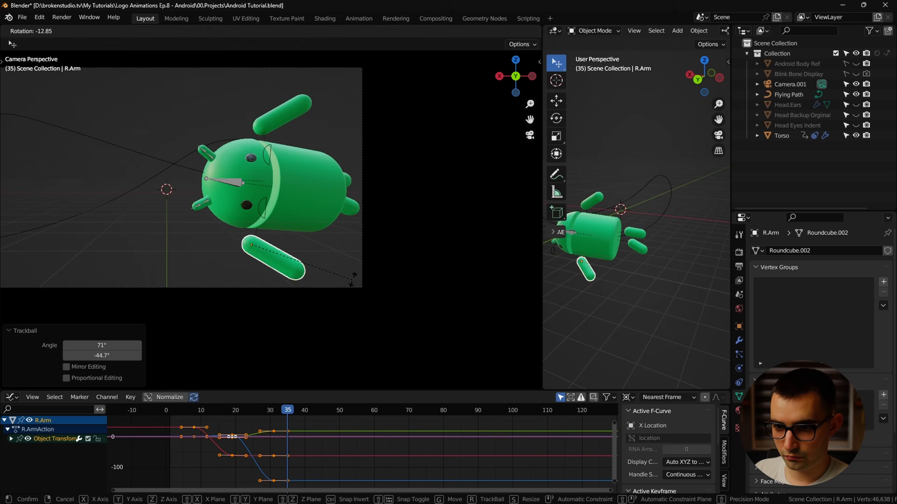
key(ctrl+z)
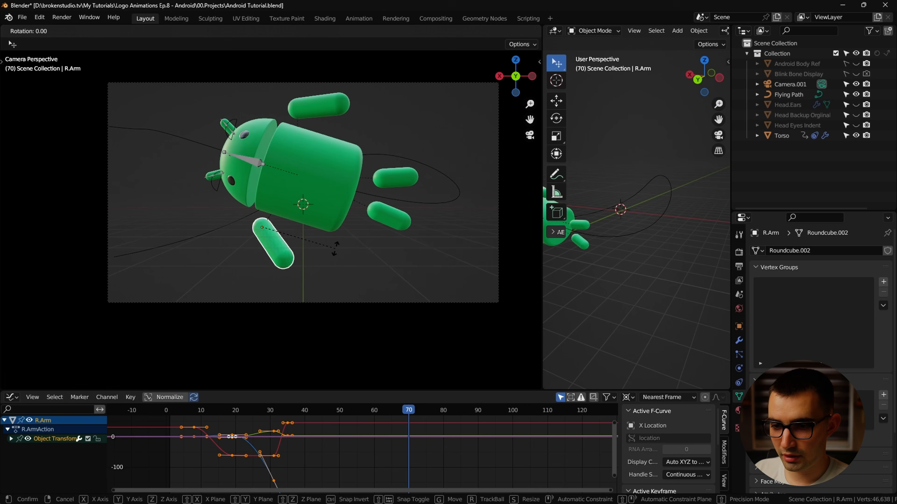
key(ctrl+shift+z)
key(ctrl+z)
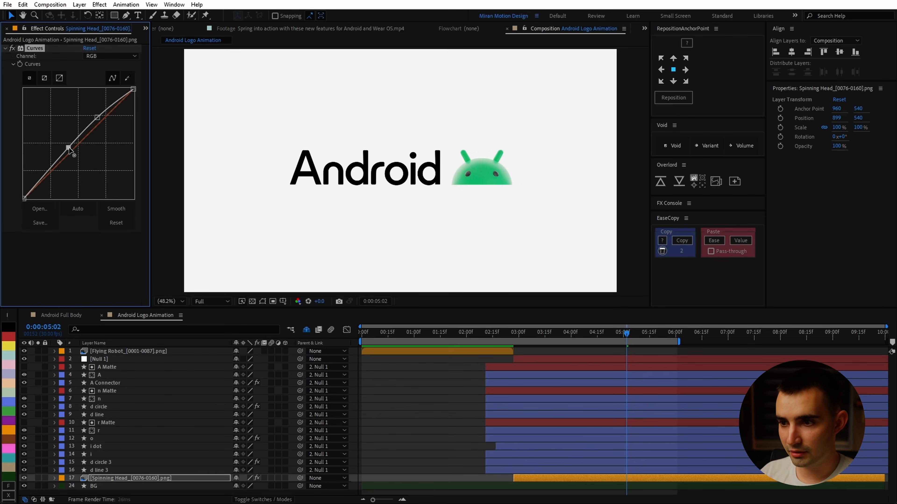
In After Effects, adjust the upper point of the Spinning Head layer's RGB curve and its master saturation.
drag(106, 109, 99, 122)
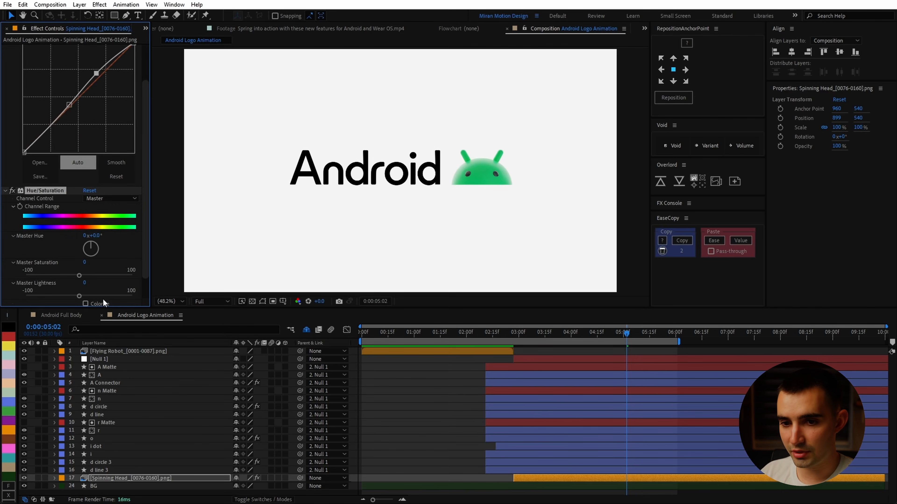
drag(90, 276, 84, 276)
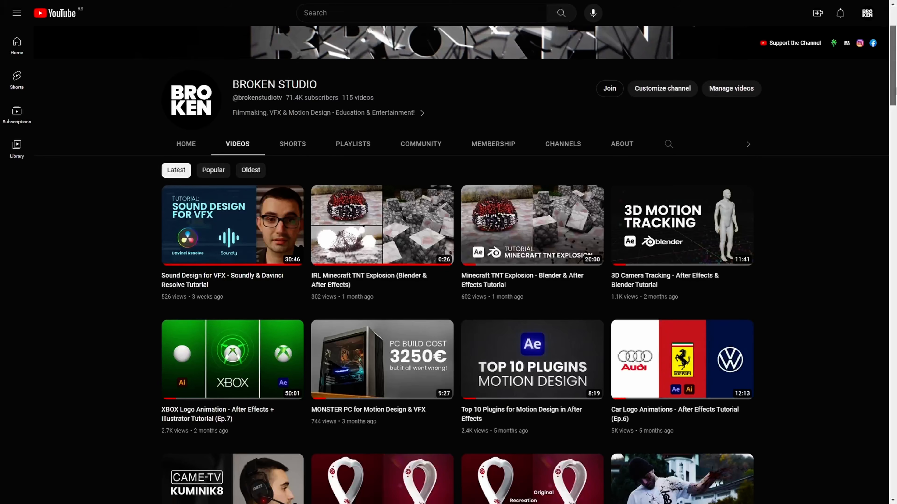
Browse the channel's videos and the Gumroad store, and open the price entry for the Android 3D Logo - Rigged (Blender) product.
drag(895, 91, 889, 269)
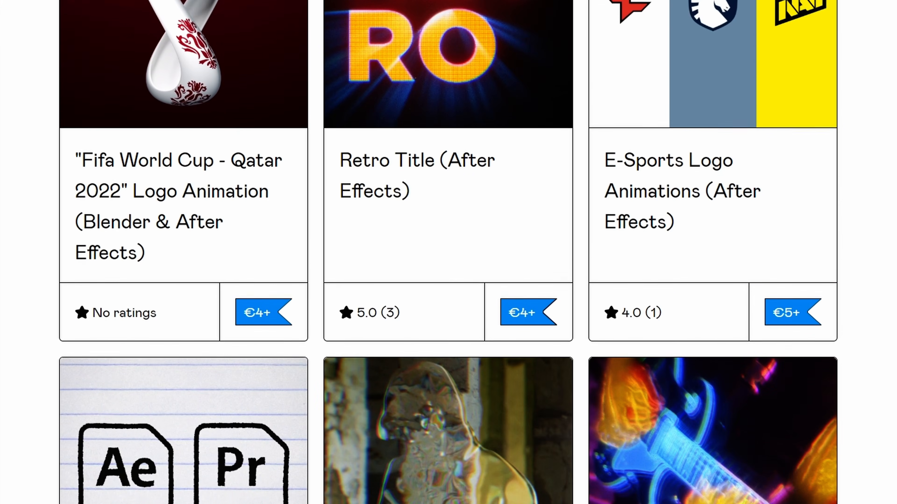
drag(896, 176, 896, 341)
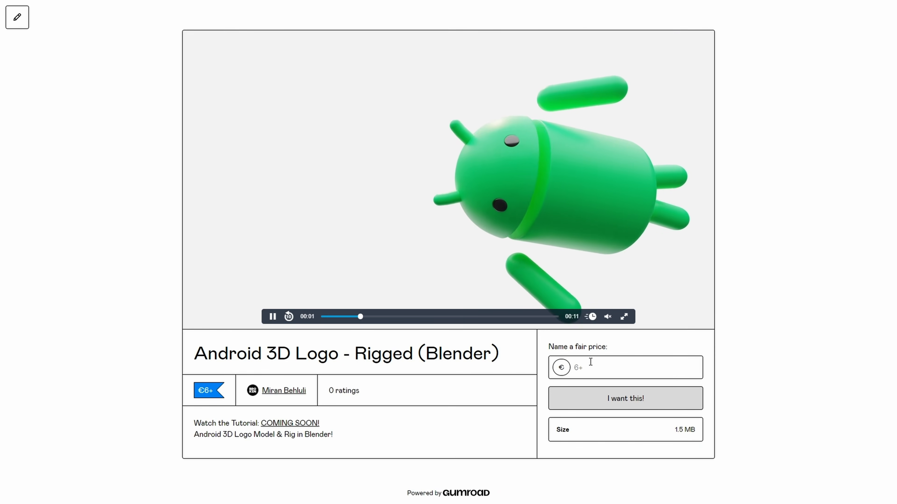
click(590, 363)
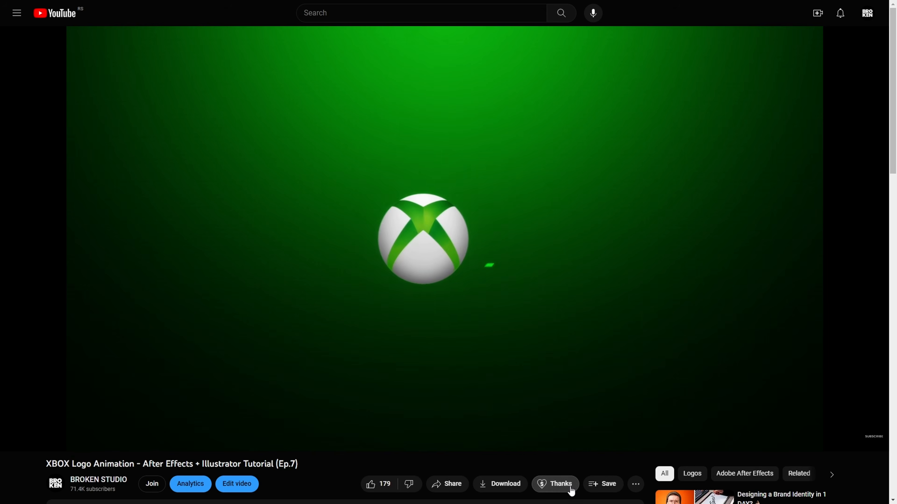
View and close the Super Thanks dialog on YouTube, and look through the Shattering Supporter membership perks.
click(566, 486)
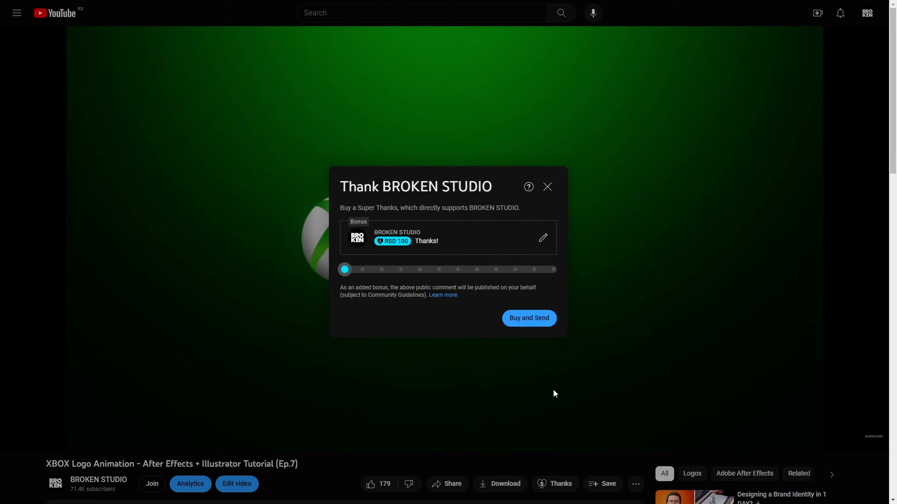
click(547, 187)
click(150, 484)
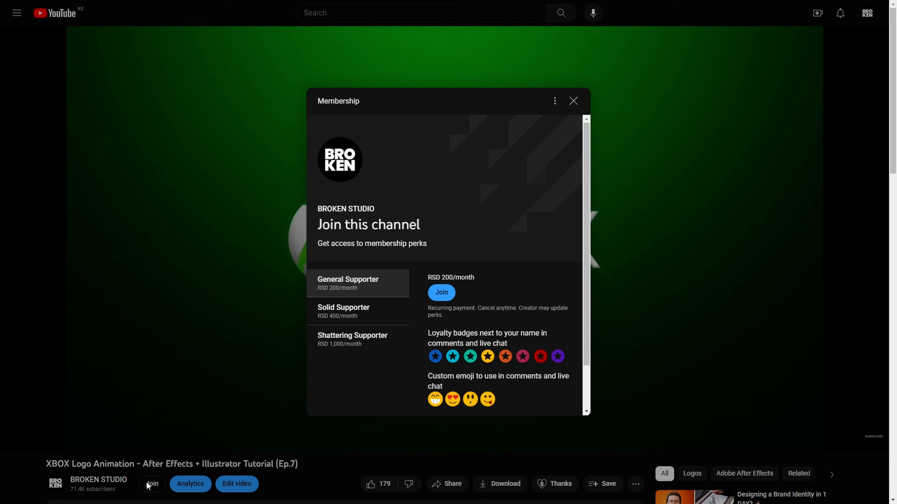
click(398, 351)
scroll(587, 309, down, 1)
drag(513, 356, 426, 354)
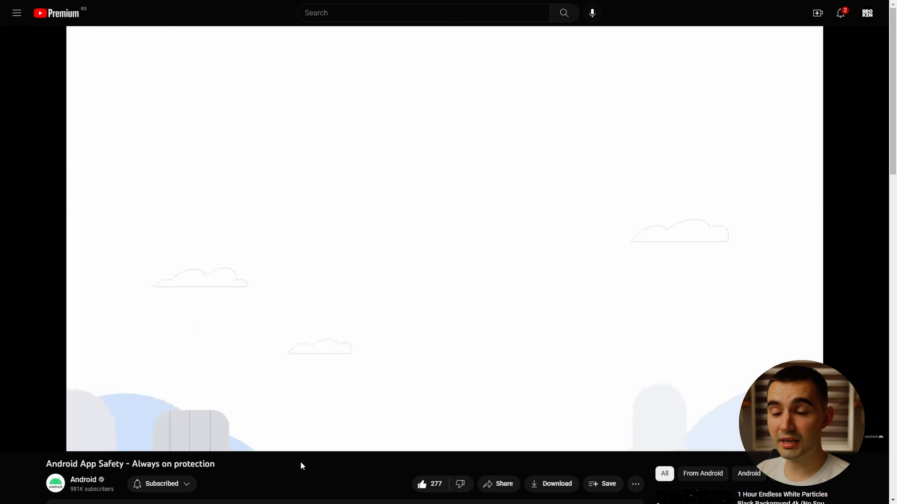
click(487, 314)
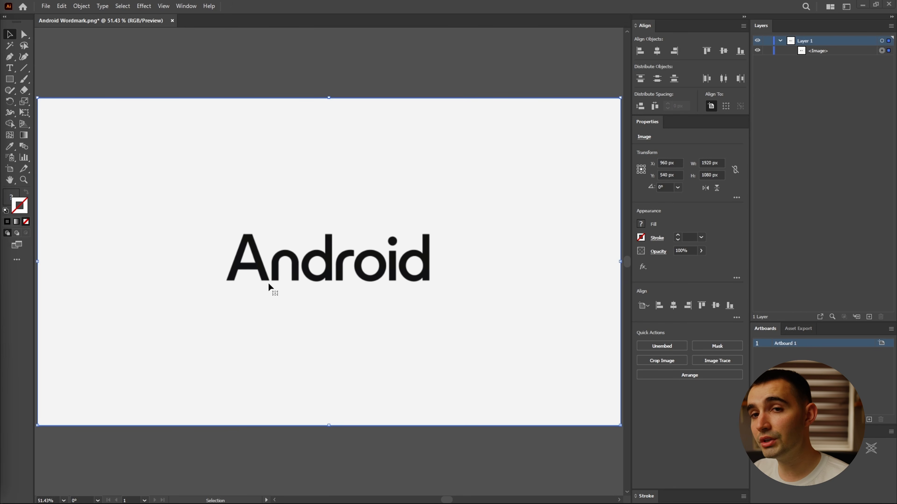
In Illustrator, open Image Trace and trace the Android wordmark image in Black and White with the Default preset.
click(186, 7)
click(282, 282)
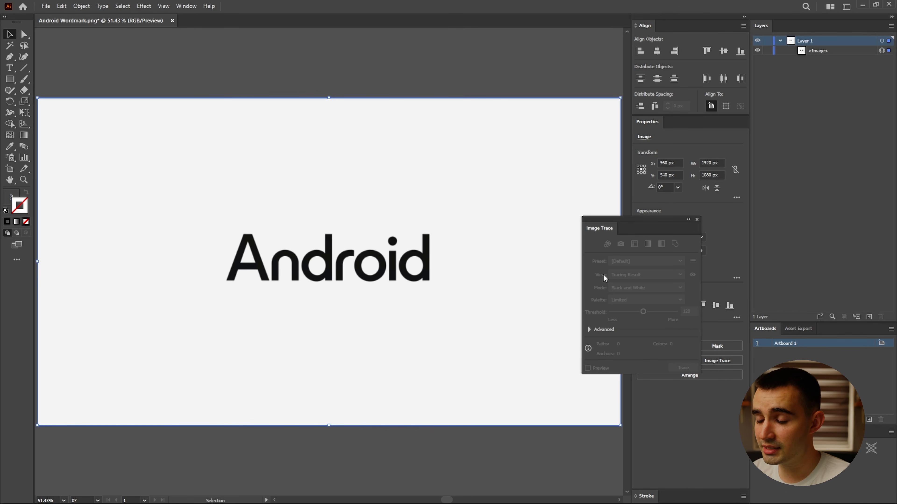
click(881, 50)
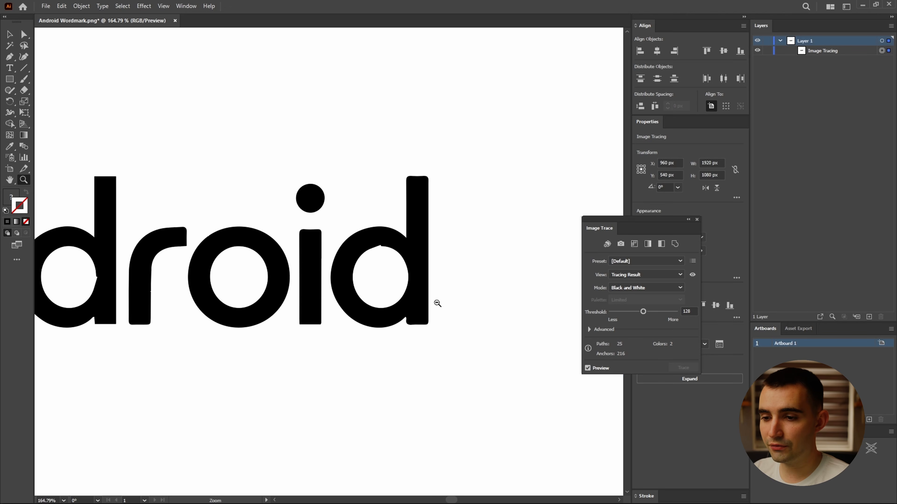
Inspect the traced letter edges and set the Image Trace threshold to 100.
drag(436, 304, 316, 328)
mouse_move(316, 328)
mouse_down()
mouse_move(411, 323)
mouse_move(489, 305)
mouse_move(320, 303)
mouse_up()
drag(453, 301, 275, 311)
drag(343, 320, 373, 314)
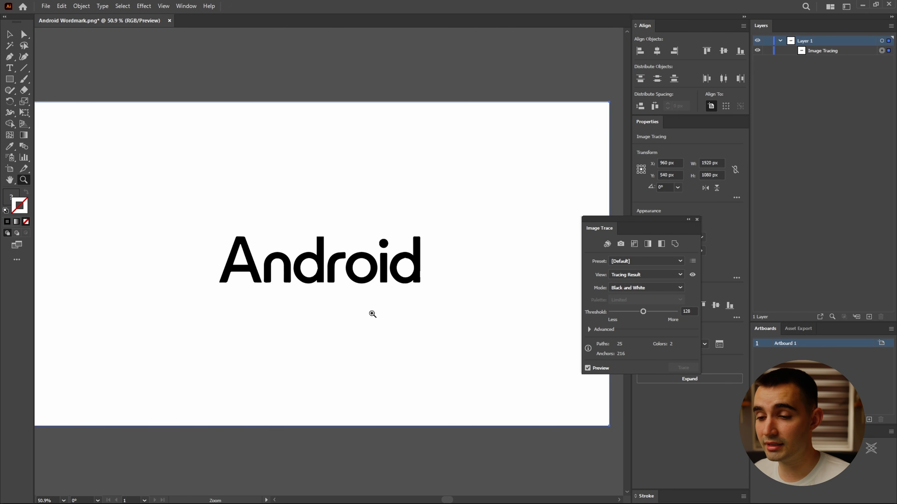
drag(372, 314, 347, 374)
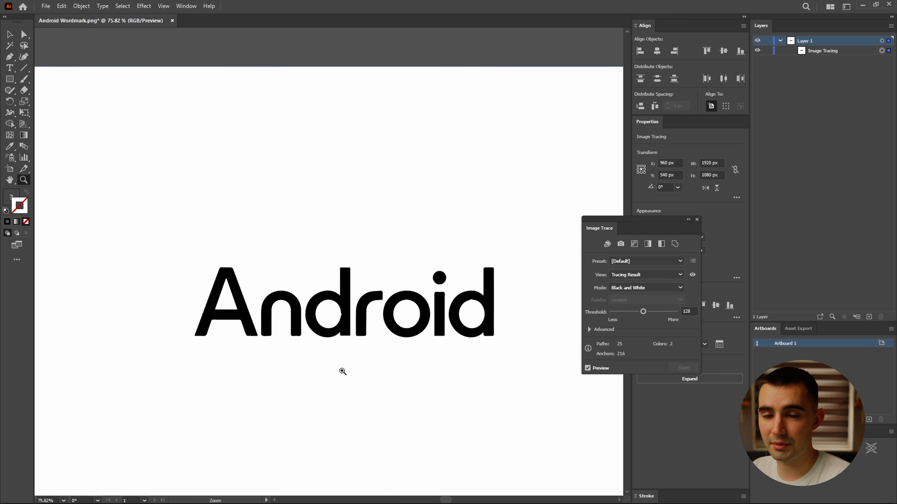
drag(639, 226, 596, 222)
mouse_move(425, 318)
mouse_down()
mouse_move(396, 349)
mouse_move(305, 380)
mouse_up()
mouse_move(601, 308)
mouse_down()
mouse_move(589, 308)
mouse_move(600, 309)
mouse_up()
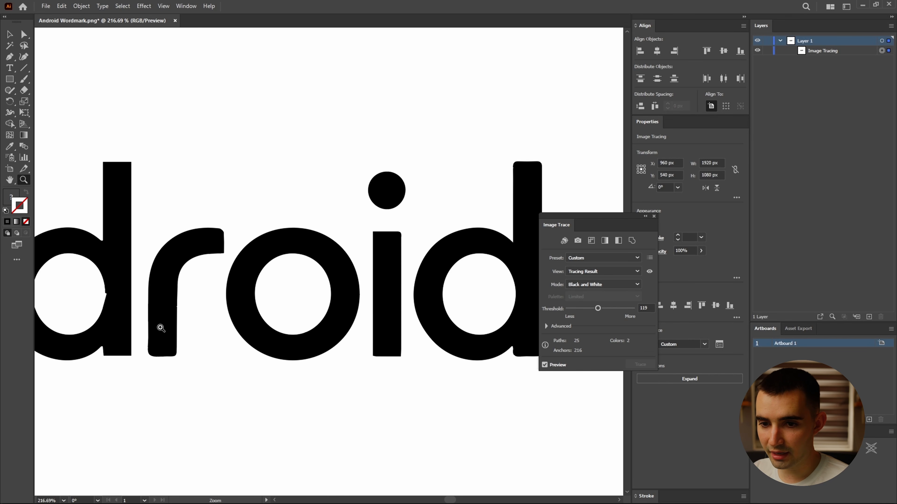
drag(160, 328, 126, 330)
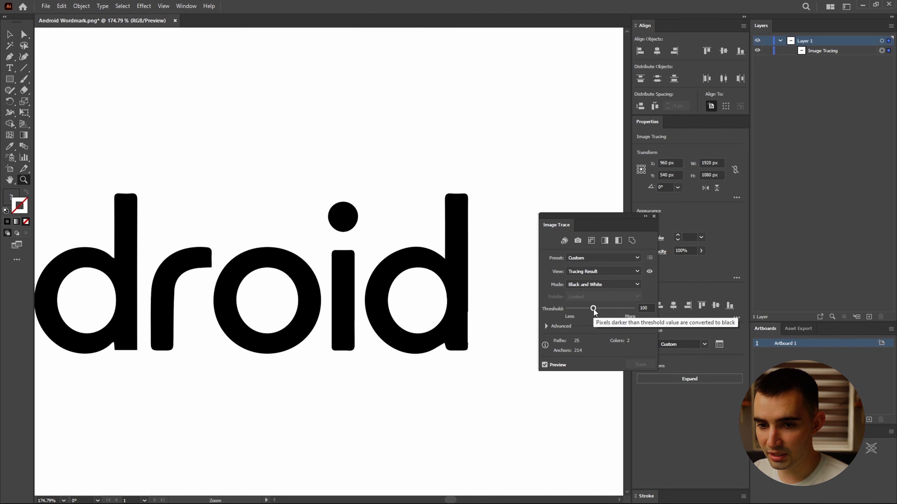
drag(523, 342, 457, 344)
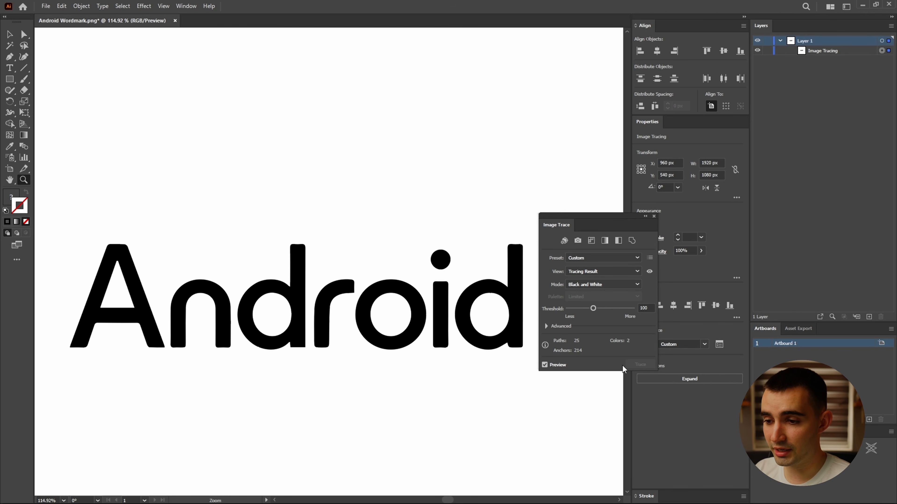
Expand the traced wordmark with the Object and Fill options enabled.
click(81, 6)
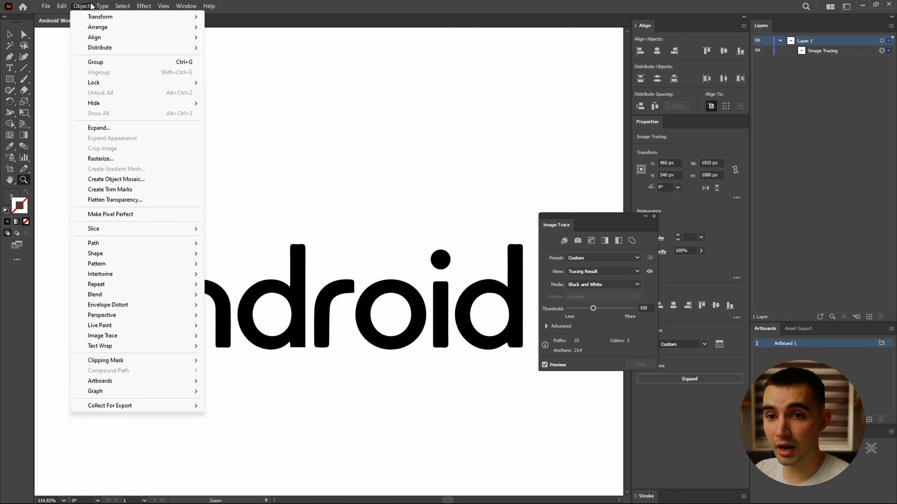
click(138, 129)
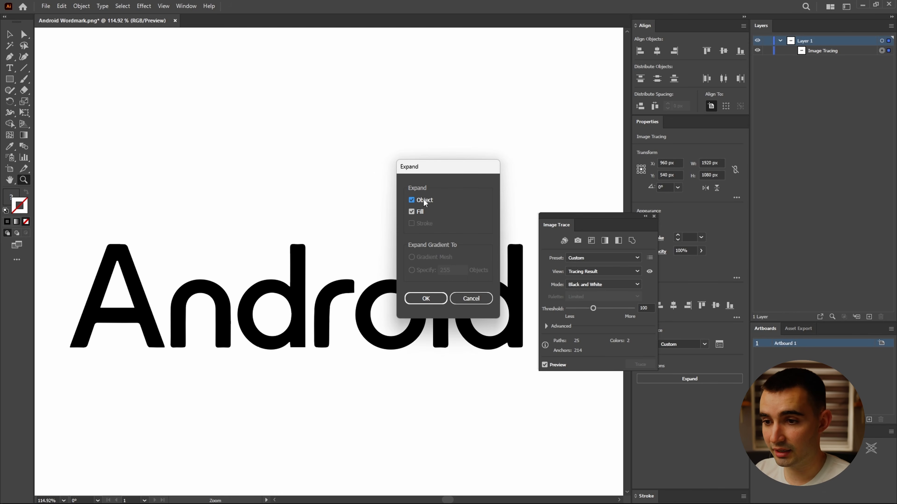
click(425, 298)
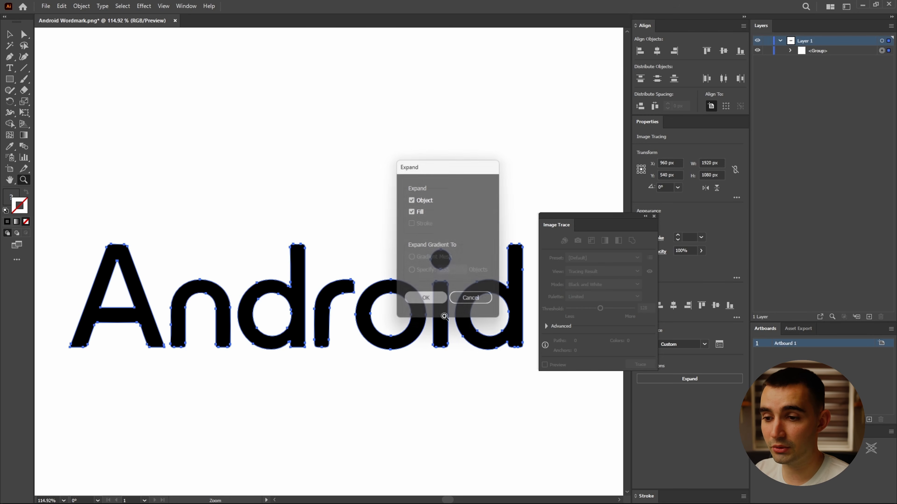
Ungroup the expanded wordmark twice so its paths sit directly in Layer 1, and close the Image Trace settings.
click(790, 50)
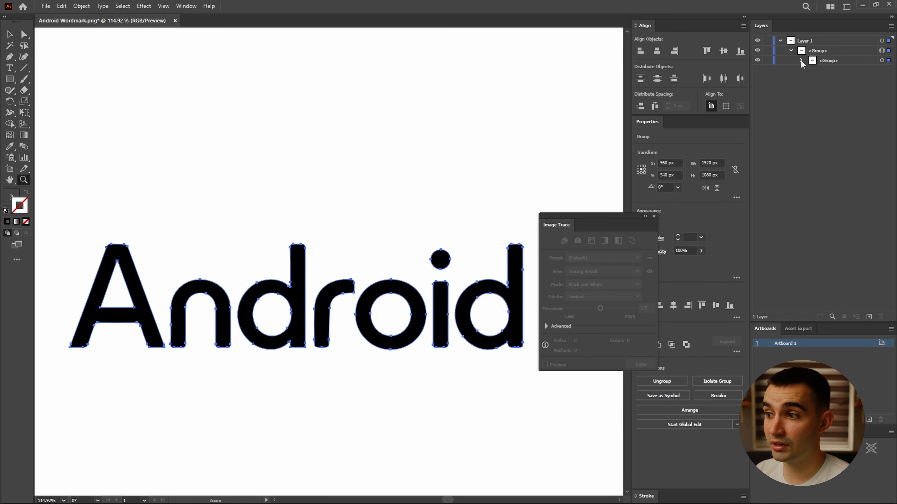
click(801, 61)
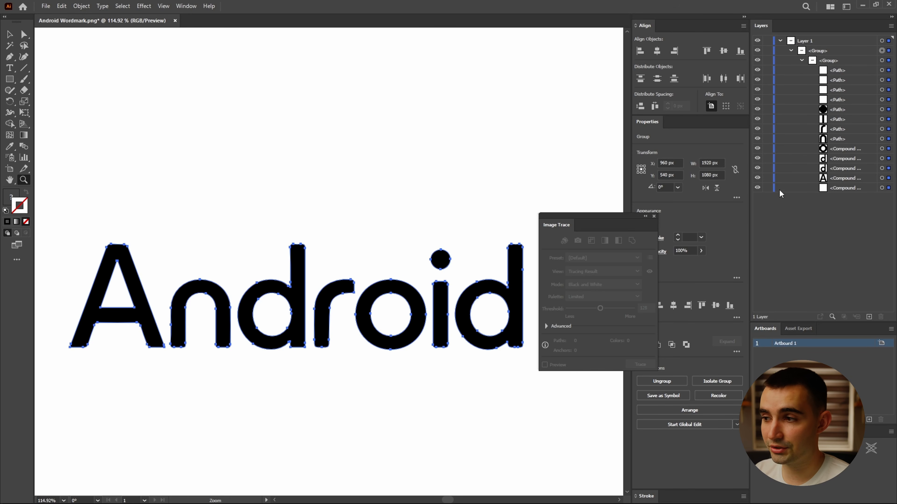
click(81, 6)
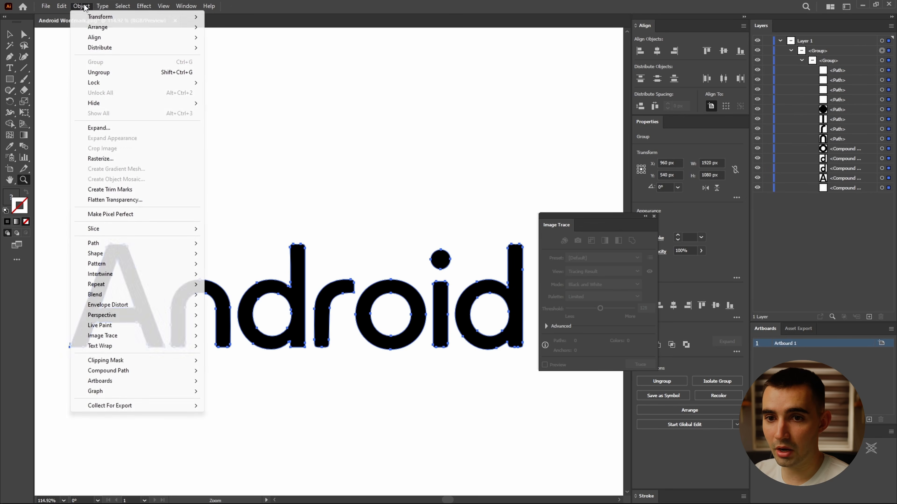
click(171, 74)
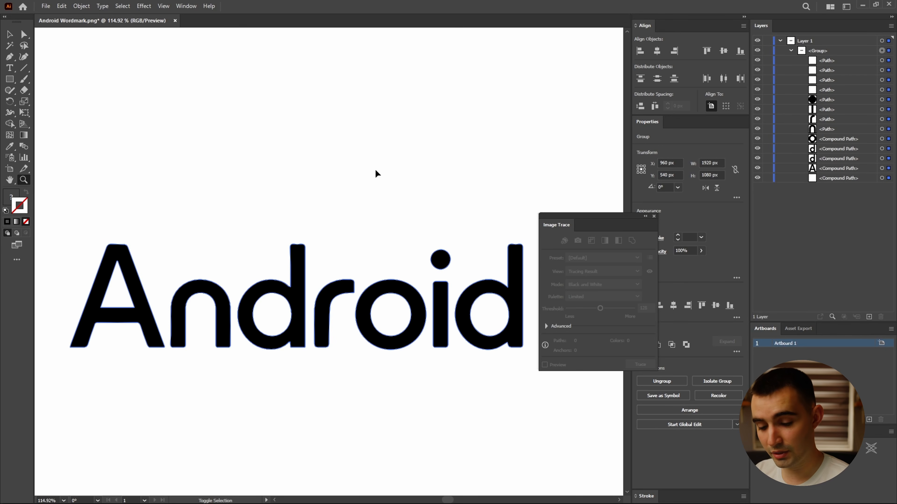
key(shift+ctrl+g)
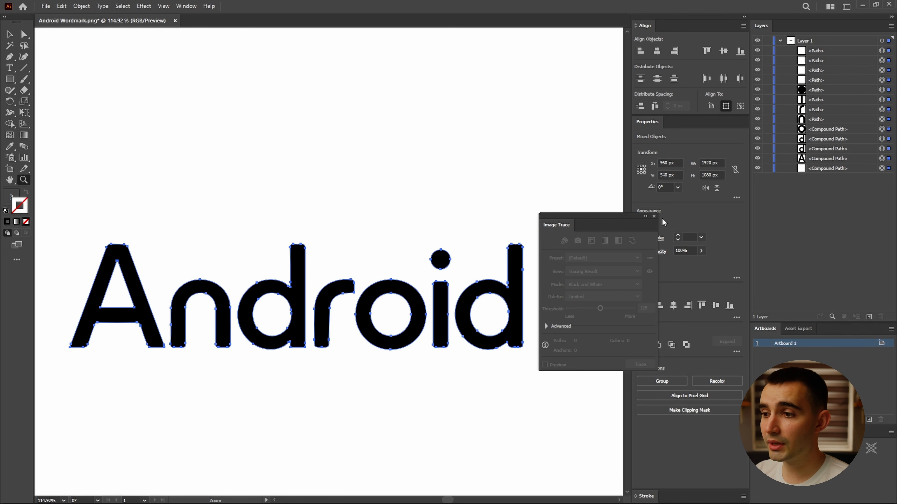
click(653, 217)
Select the anchor point at the inner bottom corner of the letter A's right leg with Direct Selection.
drag(356, 316, 420, 302)
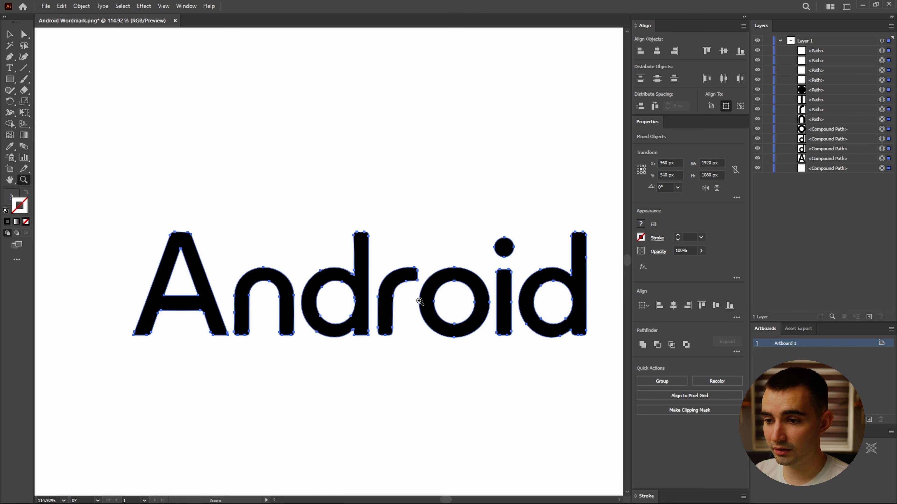
drag(229, 364, 254, 355)
key(a)
drag(205, 341, 333, 350)
key(z)
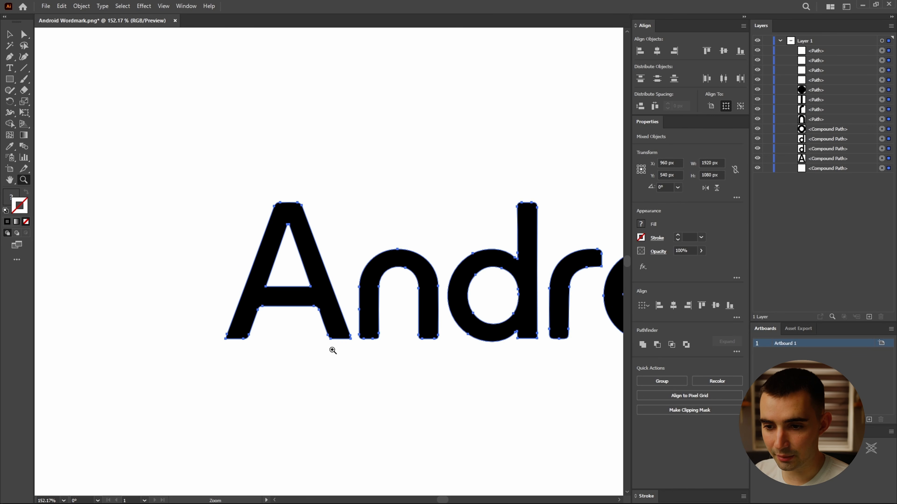
drag(333, 350, 420, 349)
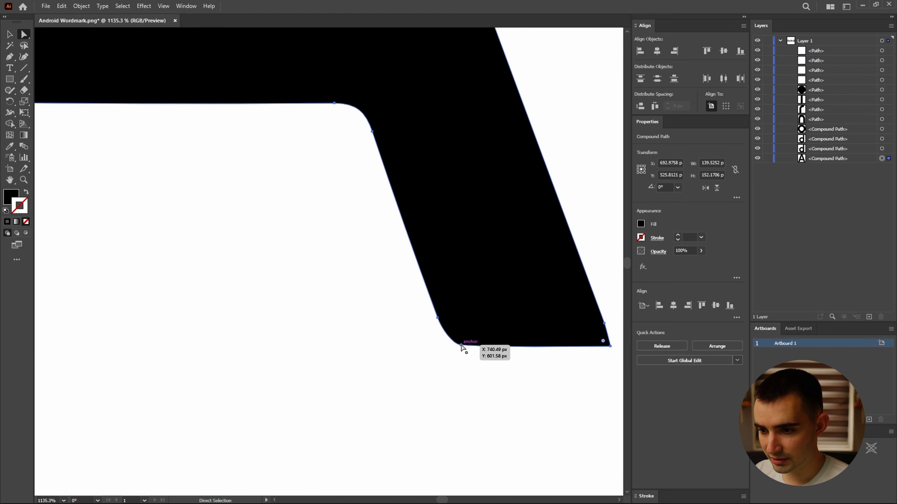
click(461, 345)
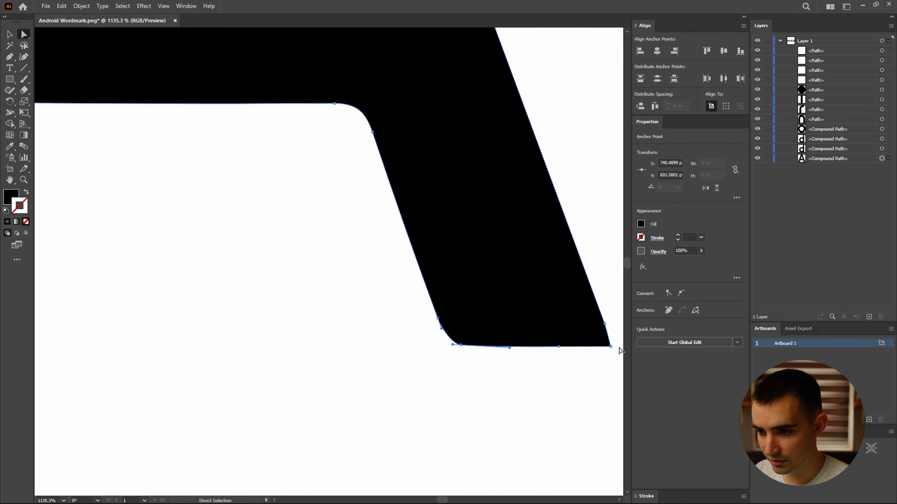
Show the rulers and place a horizontal guide along the bottom of the letter A's right leg, at about Y 601.78 px.
key(ctrl)
key(ctrl+r)
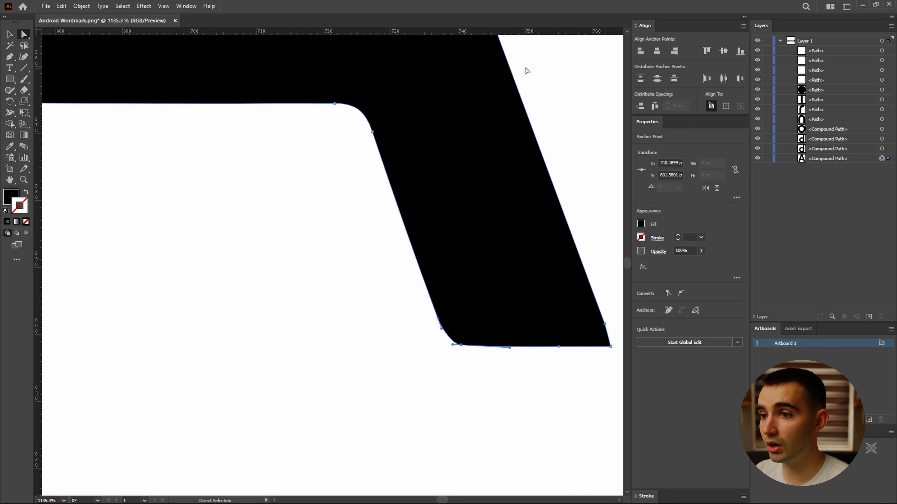
drag(546, 34, 477, 348)
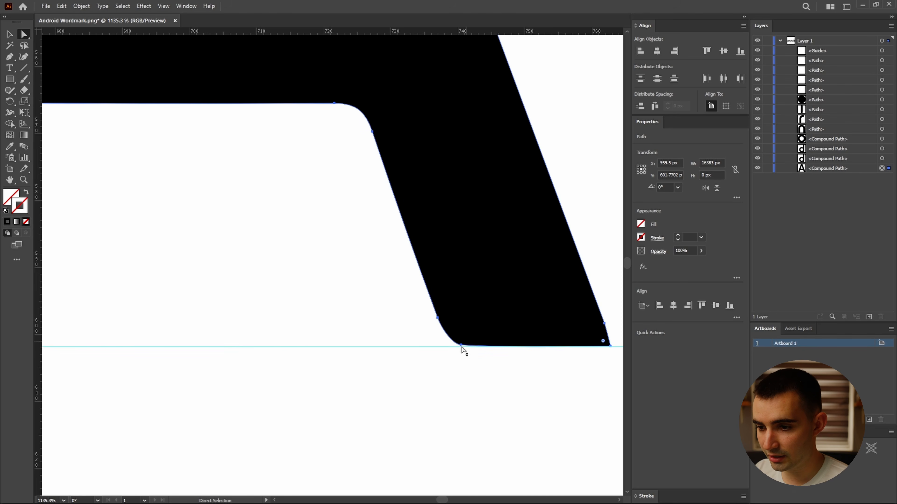
Snap the bottom edge of the A's right leg onto the guide and delete the extra anchor points near its outer bottom corner.
click(461, 347)
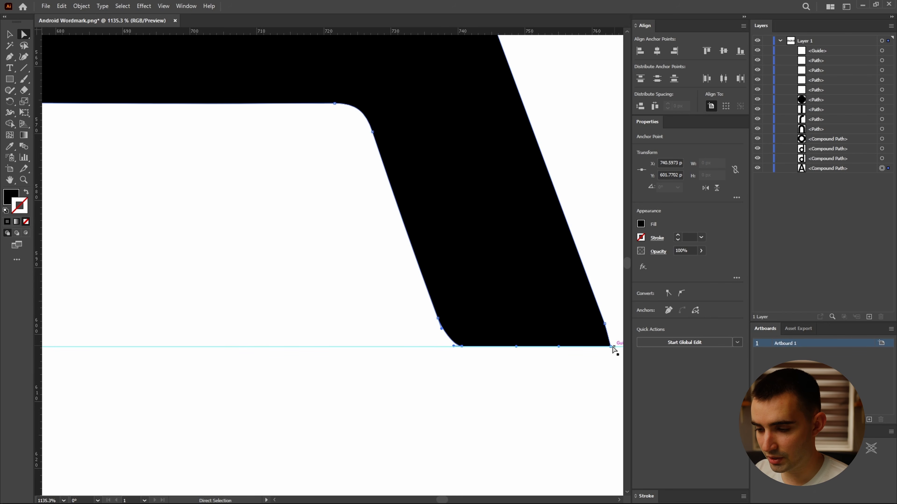
key(p)
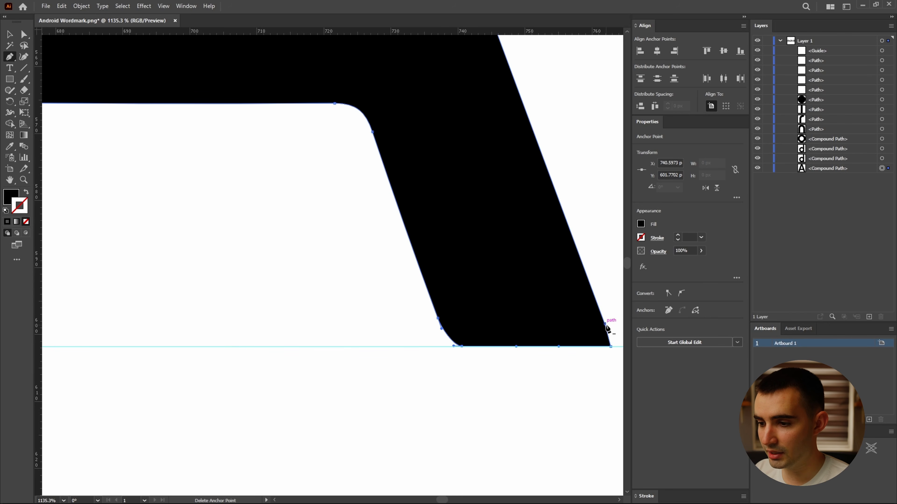
click(605, 325)
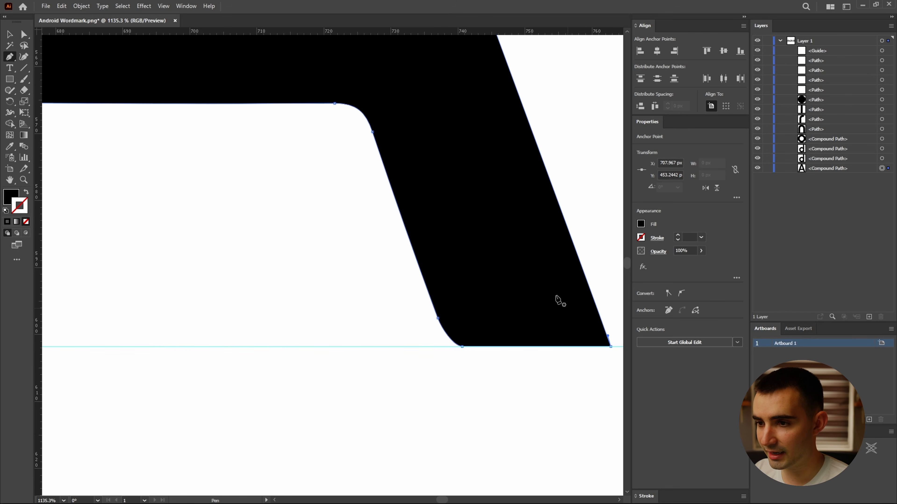
Delete the horizontal guide from the artwork.
key(z)
drag(559, 262, 416, 279)
drag(279, 273, 395, 283)
key(a)
click(361, 318)
drag(362, 317, 360, 318)
drag(582, 376, 576, 380)
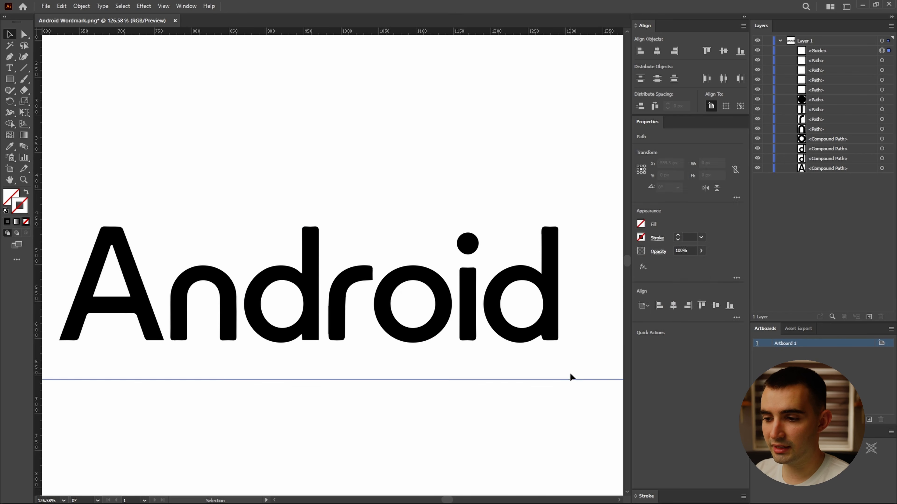
key(Delete)
Replace the last letter d of the wordmark with a duplicate of the first d.
click(310, 320)
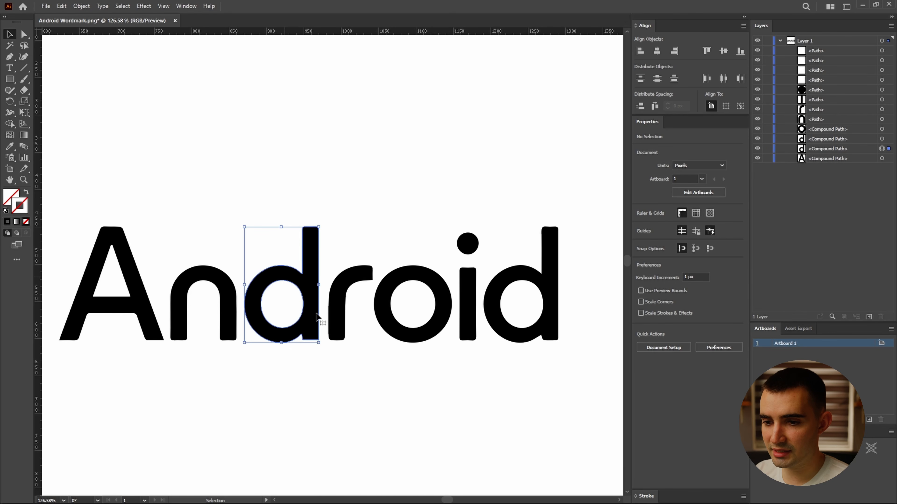
click(550, 322)
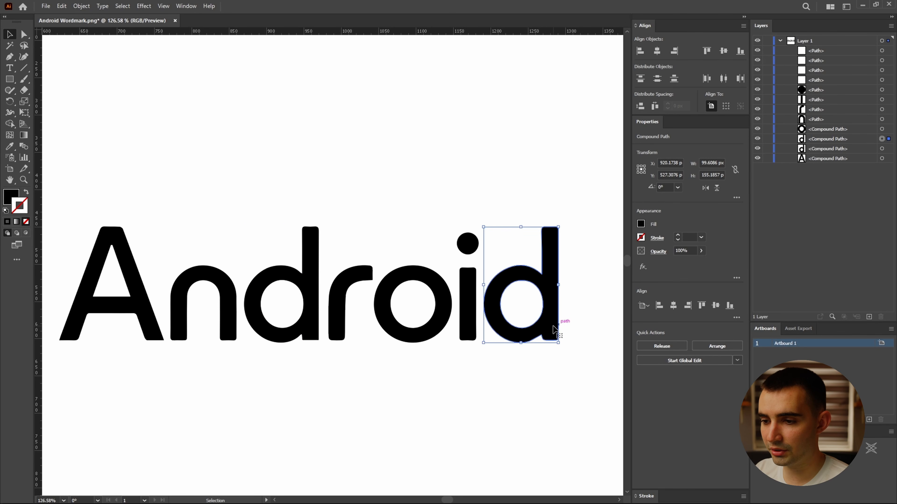
click(293, 282)
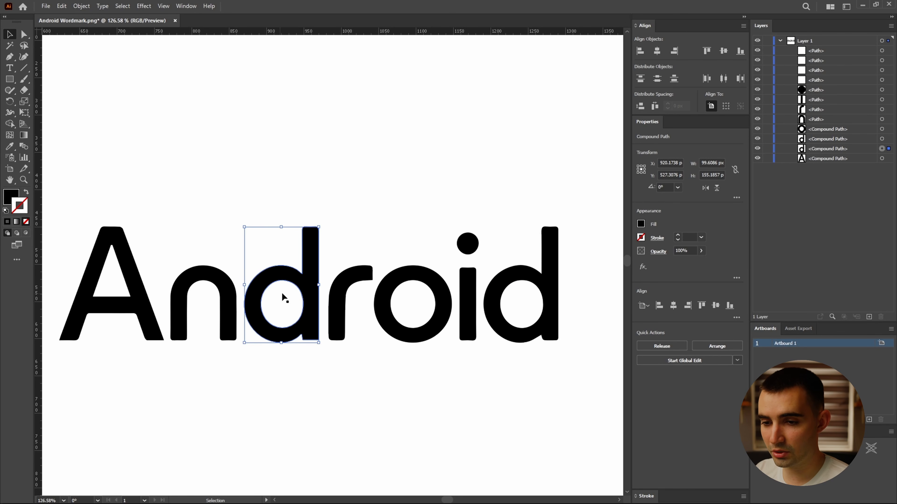
alt+drag(288, 279, 524, 275)
key(Delete)
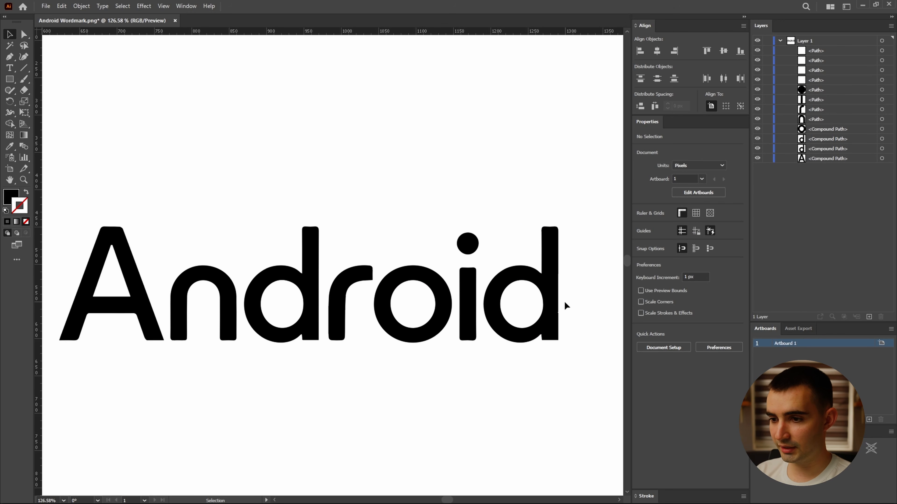
Cut the white triangular counter out of the letter A with Minus Front, then test the cutout with a move and undo the move.
key(a)
drag(51, 200, 167, 398)
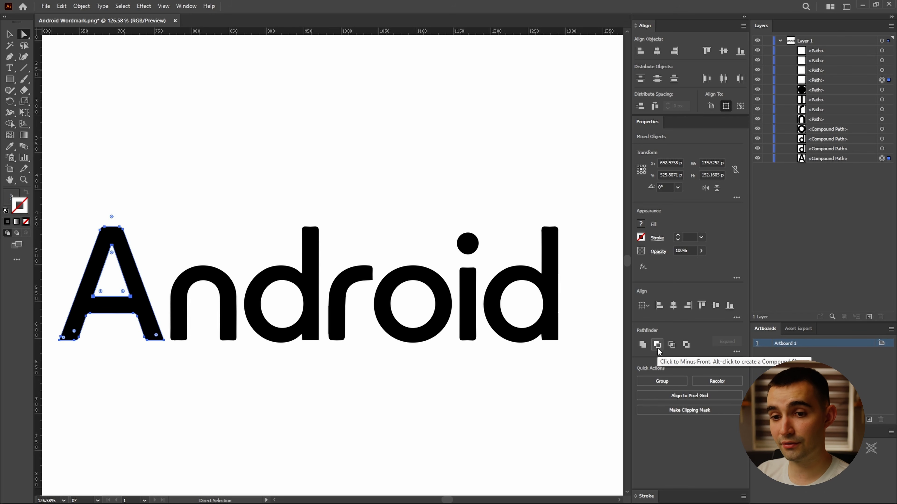
click(657, 348)
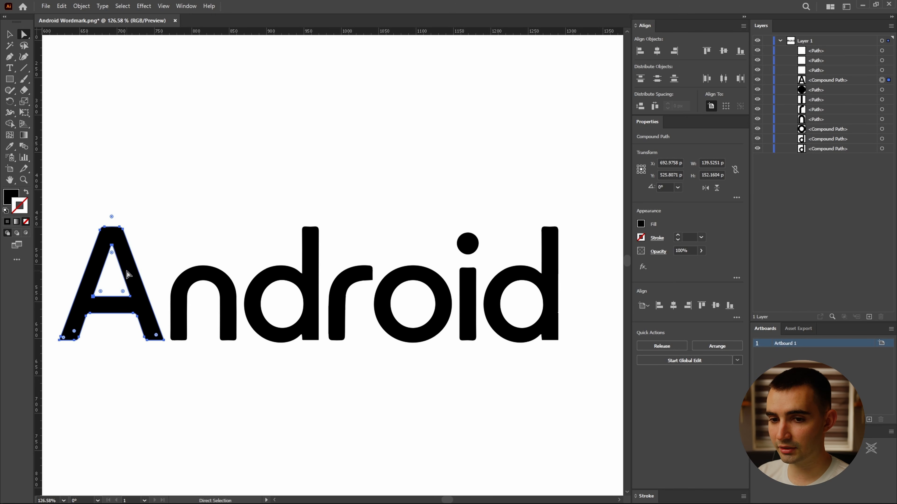
drag(126, 270, 162, 187)
key(ctrl+z)
Cut the white counters out of both letters d and the letter o with Minus Front, one letter at a time.
drag(325, 219, 242, 381)
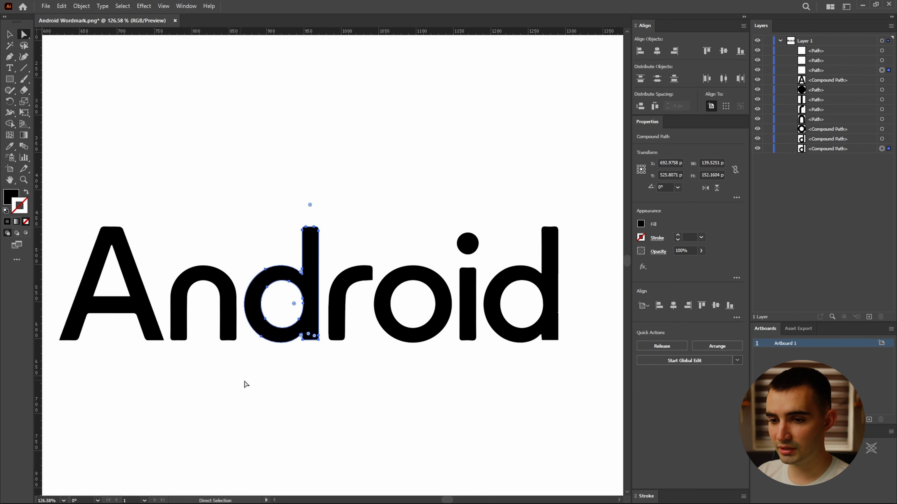
click(657, 346)
drag(577, 196, 484, 382)
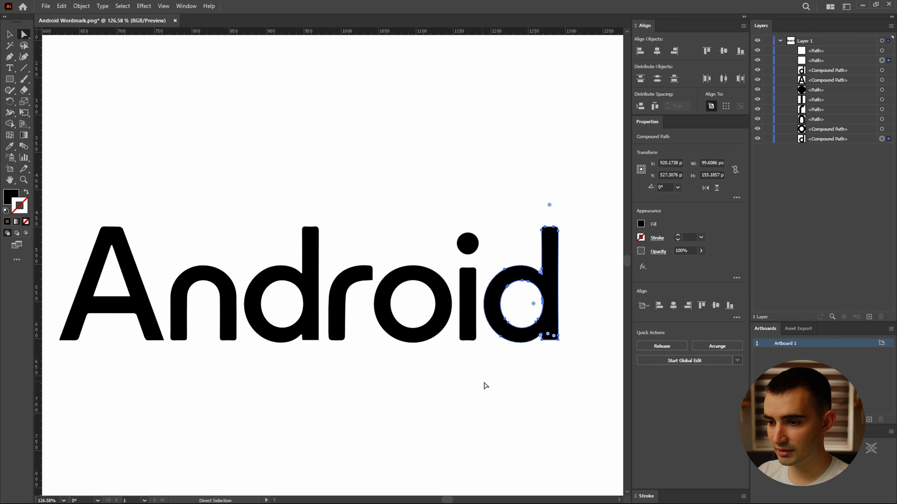
click(657, 346)
drag(374, 370, 376, 375)
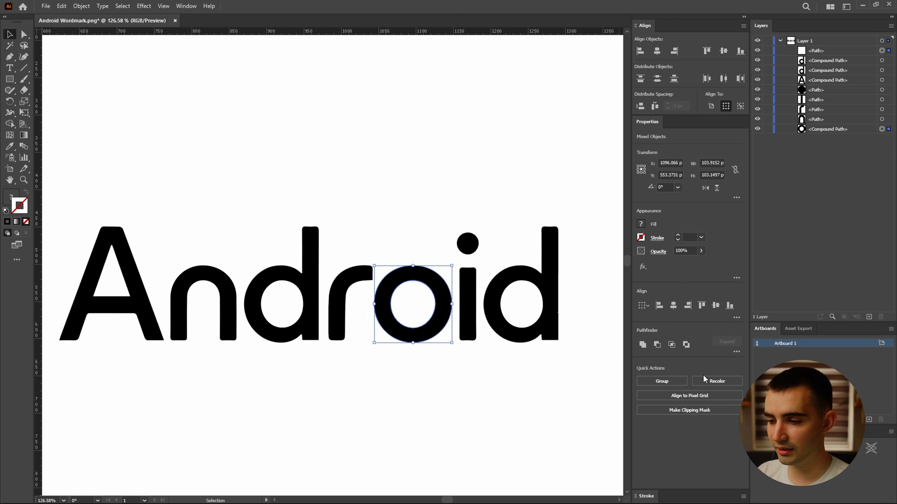
click(657, 345)
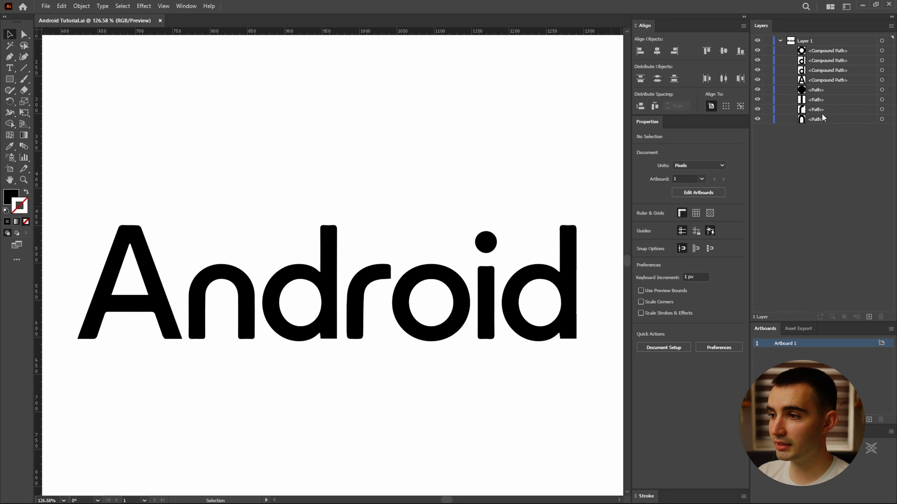
Arrange the objects of Layer 1 in reading order and name them A, n, d, r, o, i dot, i and d.
drag(816, 80, 815, 47)
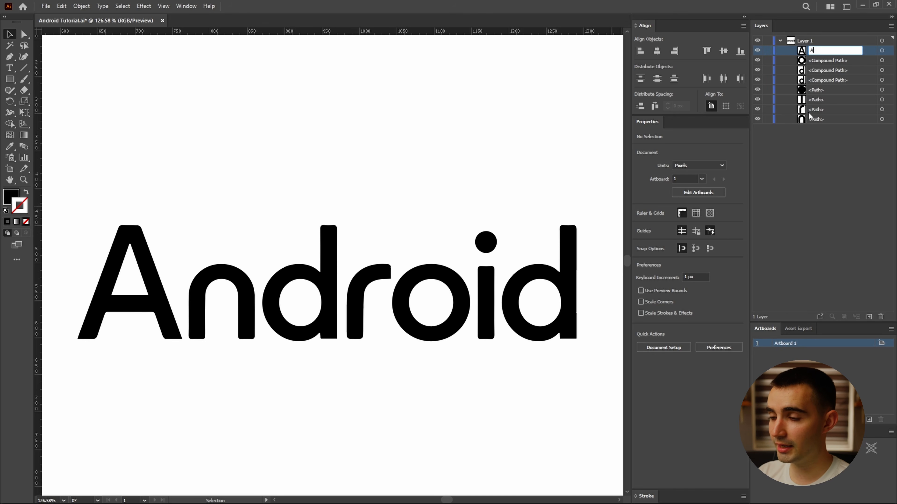
key(Return)
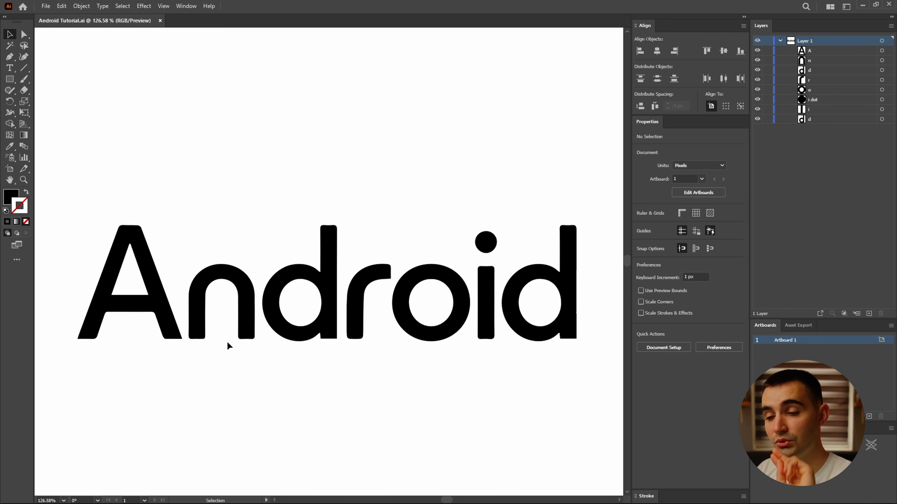
Duplicate the letter A in place in front of the original and hide the lower copy.
click(881, 51)
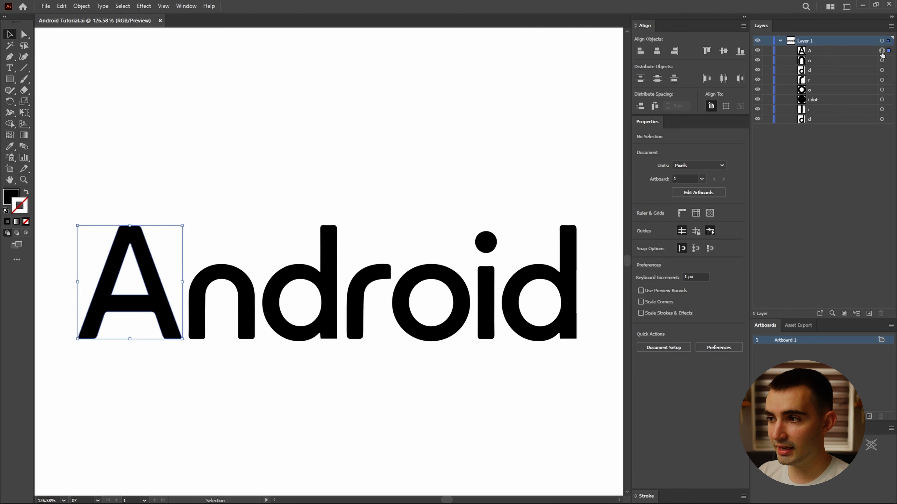
key(ctrl+c)
key(ctrl+f)
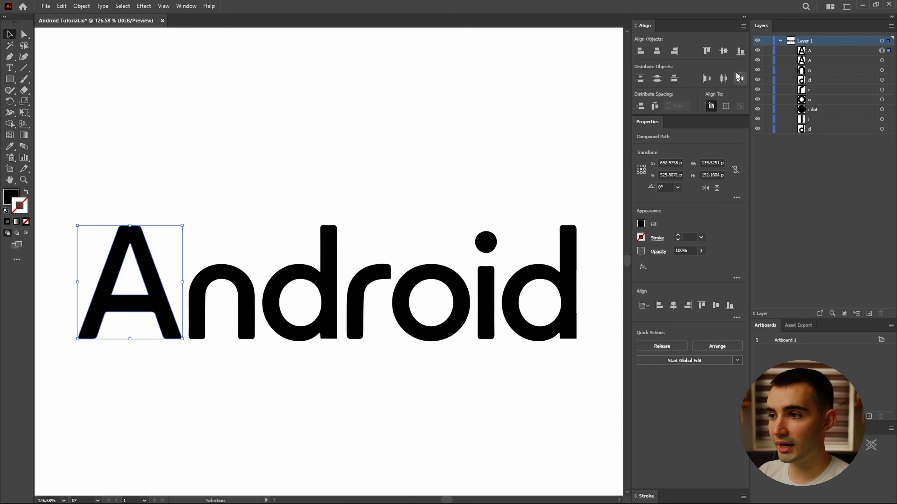
Delete the two anchor points at the ends of the lower edge of the visible A's crossbar.
ctrl+drag(96, 319, 375, 282)
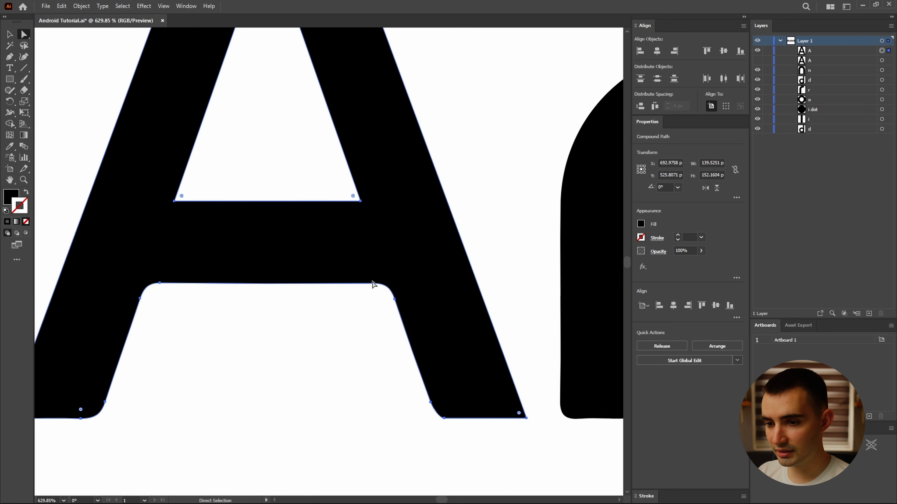
click(372, 283)
key(Delete)
click(161, 283)
key(Delete)
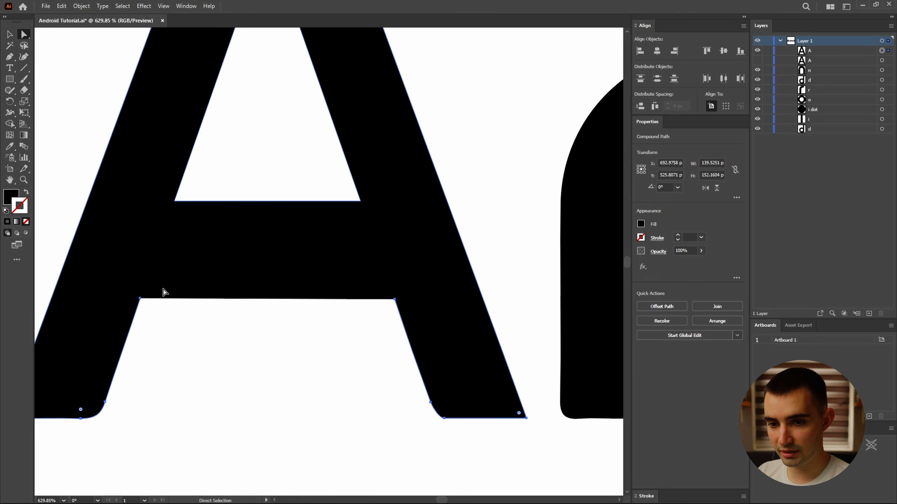
Remove the A's crossbar by connecting the counter's two bottom corners to the open inner points of the legs with the Pen tool.
key(p)
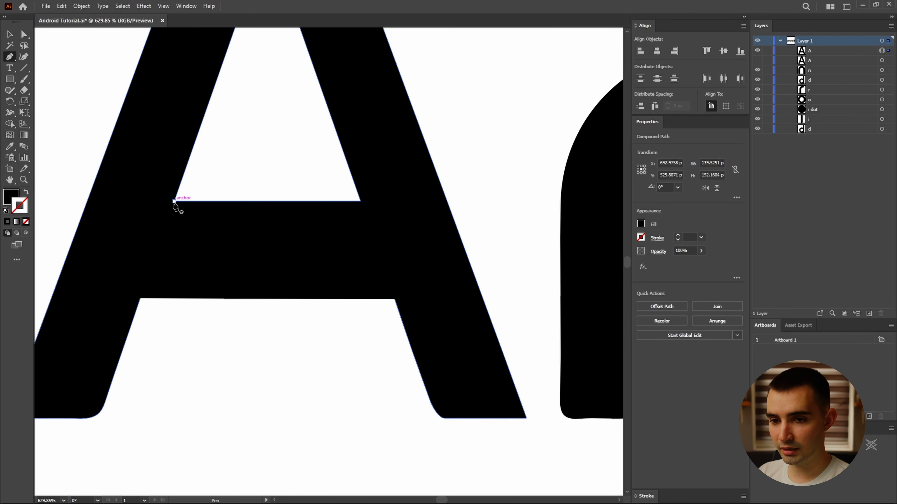
click(174, 201)
click(140, 298)
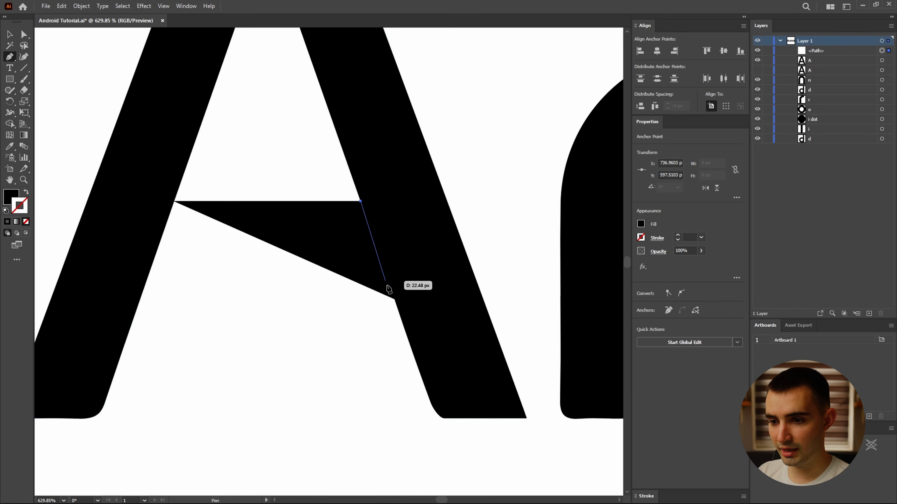
click(394, 299)
key(v)
ctrl+drag(346, 332, 290, 330)
click(353, 392)
drag(435, 307, 375, 311)
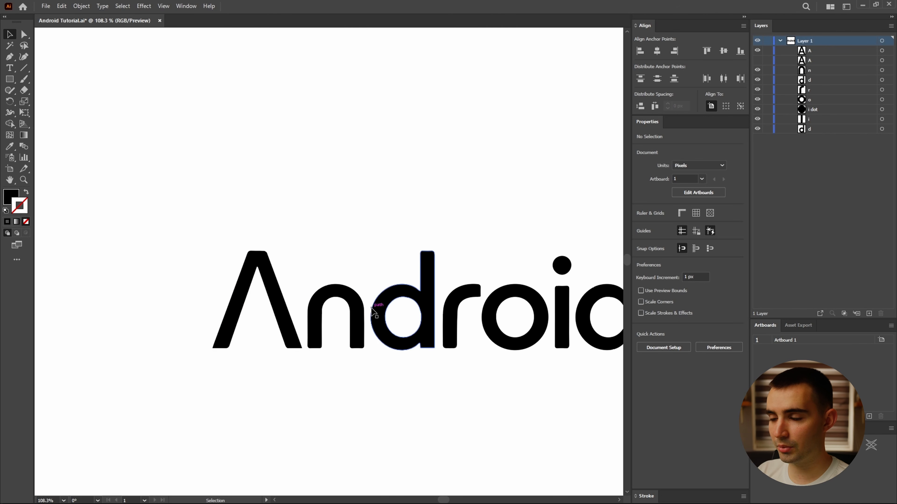
Duplicate the A without crossbar in place, hide its upper copy and show the original full A again.
click(882, 51)
click(757, 51)
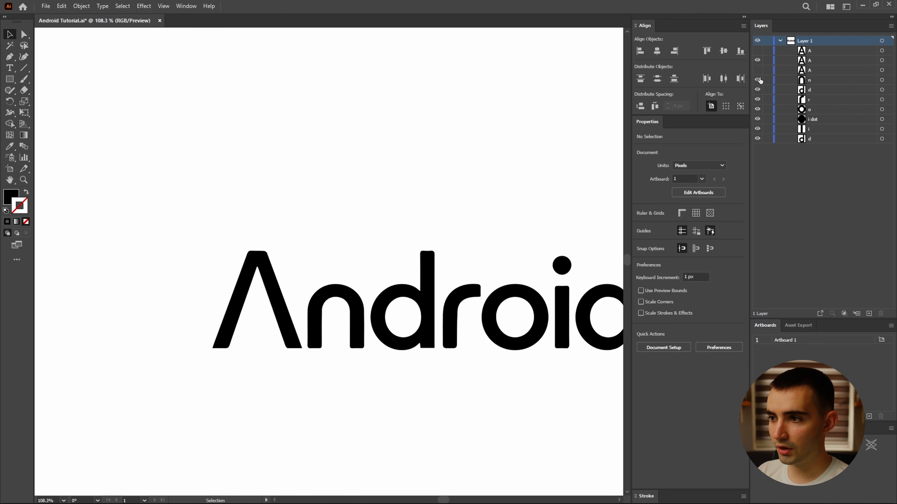
click(757, 71)
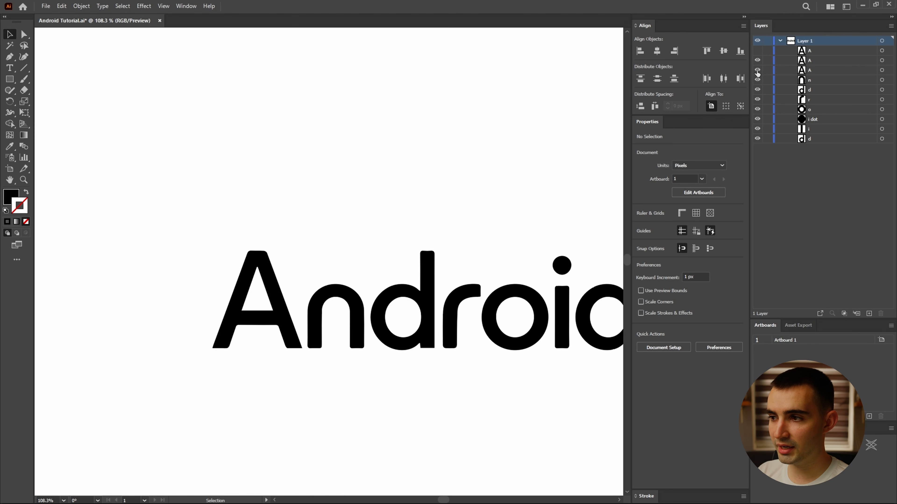
Subtract the visible A without crossbar from the full A with Minus Front, leaving only the crossbar piece.
click(882, 71)
shift+click(882, 62)
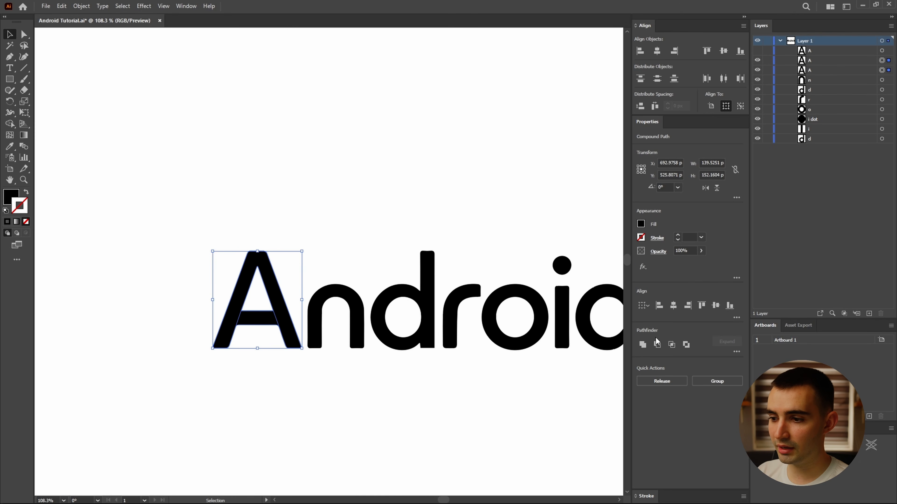
click(657, 344)
drag(273, 300, 240, 346)
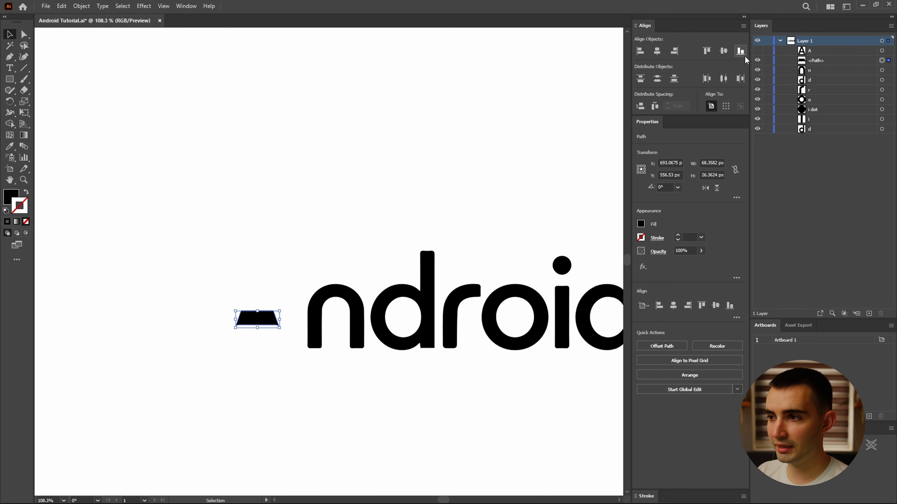
Show the hidden A without crossbar again and rename the crossbar path A Connector.
click(757, 51)
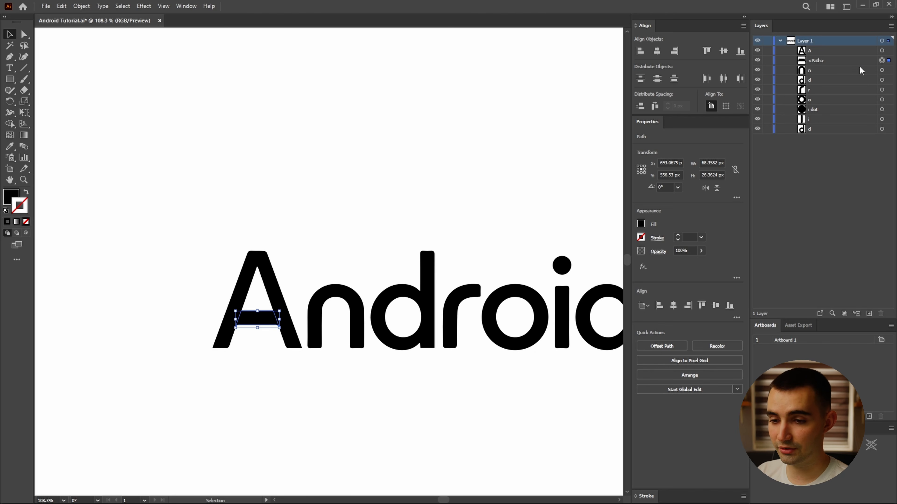
click(825, 62)
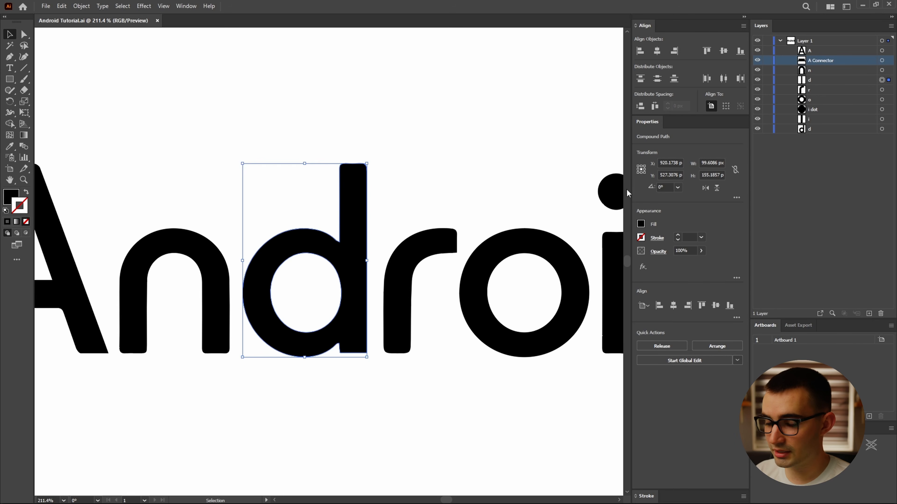
Duplicate the first letter d in place in front of the original and hide the lower copy.
key(ctrl+c)
key(ctrl+f)
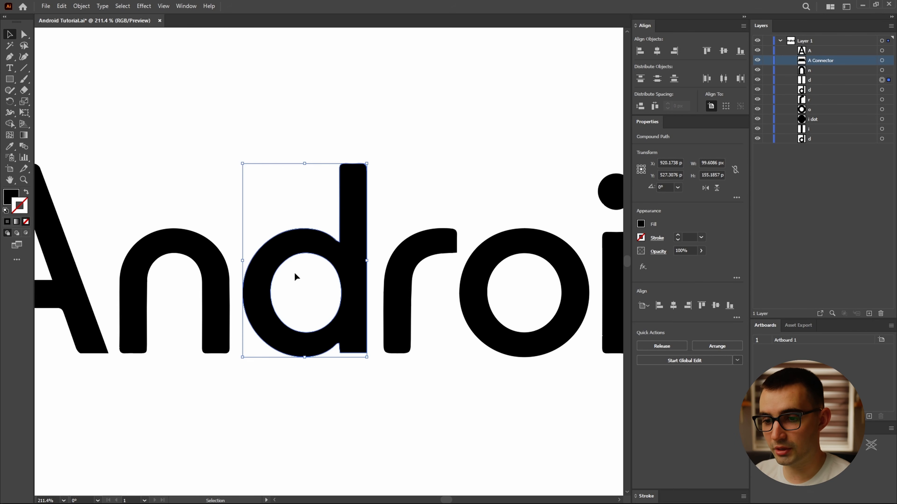
click(758, 89)
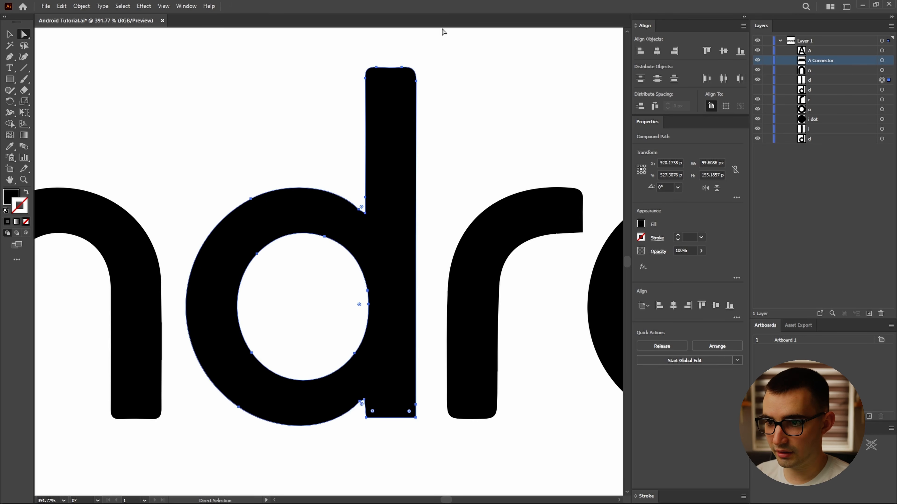
Delete the anchor points that form the stem of the visible d, keeping only its round bowl.
drag(442, 30, 322, 112)
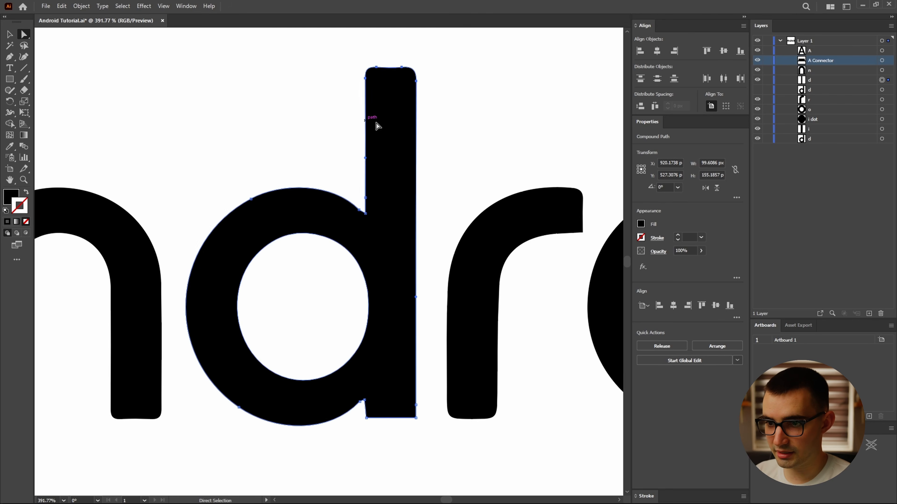
shift+click(415, 297)
key(Delete)
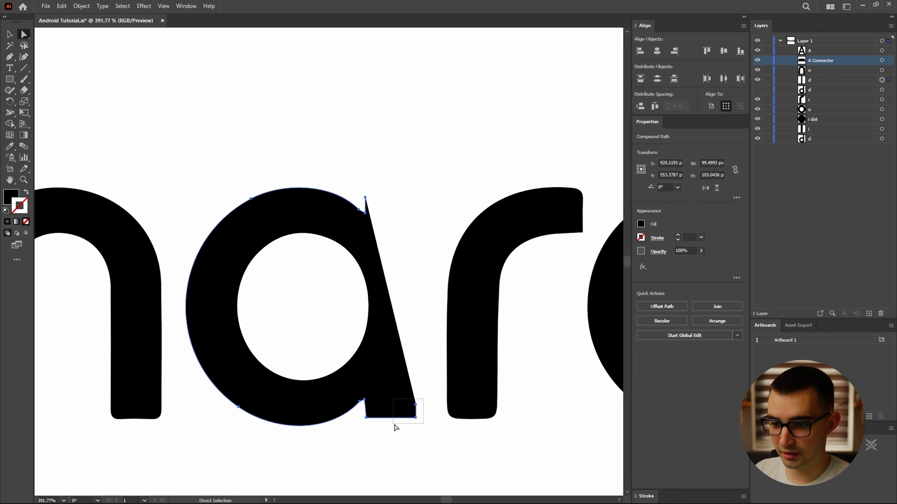
key(Delete)
drag(395, 428, 367, 400)
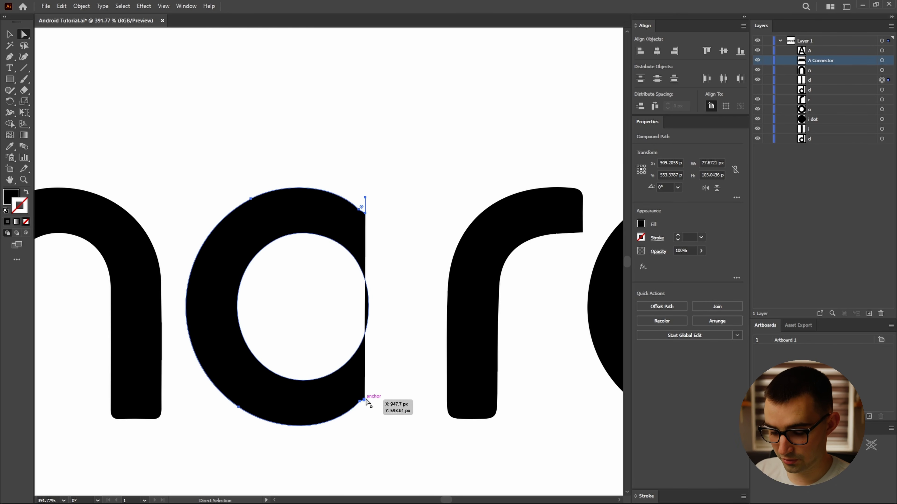
Close the open outer outline of the d's bowl with the Pen tool, adding a curved anchor point at its far side.
key(p)
click(363, 401)
drag(410, 306, 422, 248)
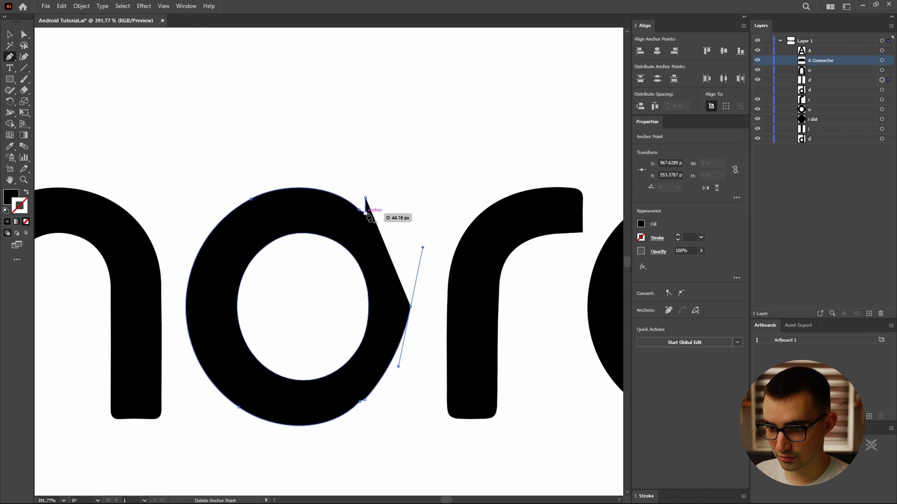
click(366, 198)
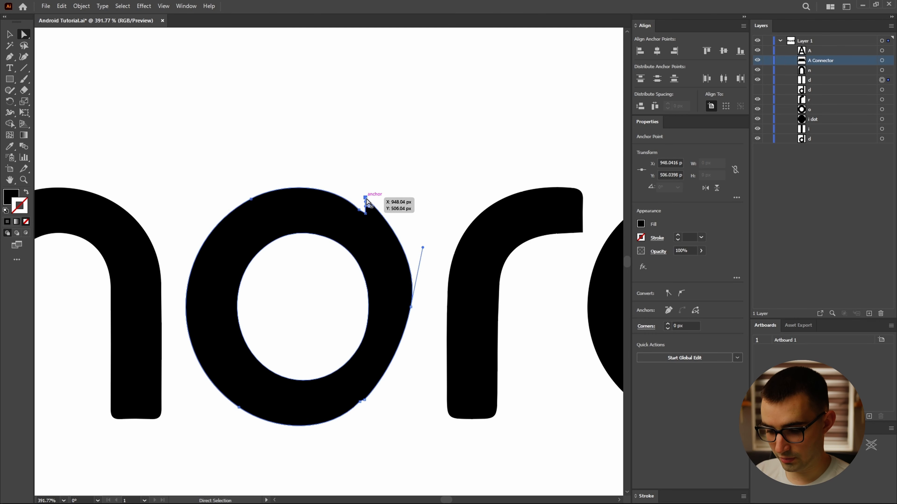
Clean up the notch at the bowl's upper join and adjust the curve handles to round the closed side.
key(a)
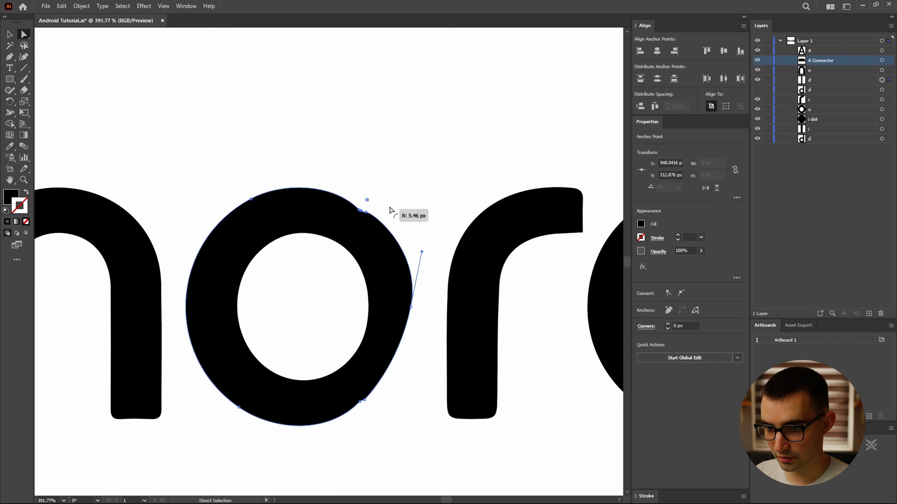
key(ctrl+z)
alt+scroll(377, 219, up, 3)
drag(358, 203, 385, 214)
key(ctrl+z)
alt+scroll(368, 208, up, 6)
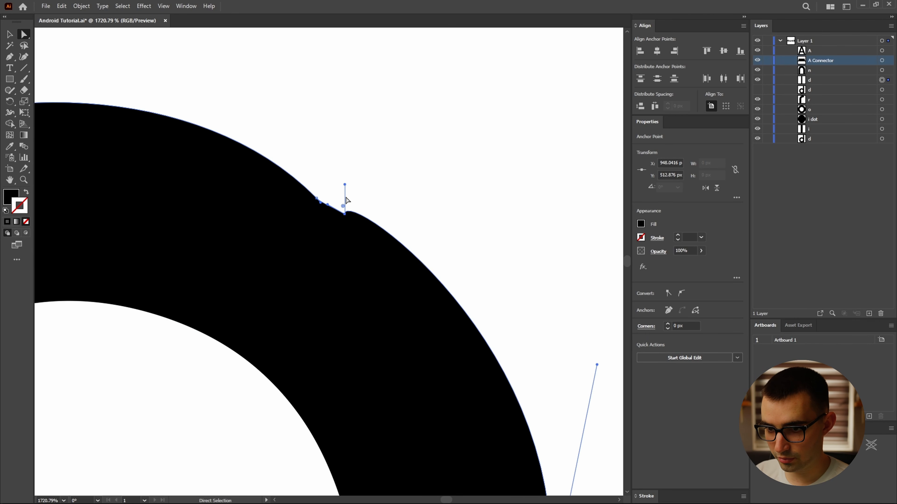
drag(346, 188, 394, 391)
alt+scroll(493, 330, down, 5)
drag(432, 129, 426, 147)
drag(415, 244, 402, 244)
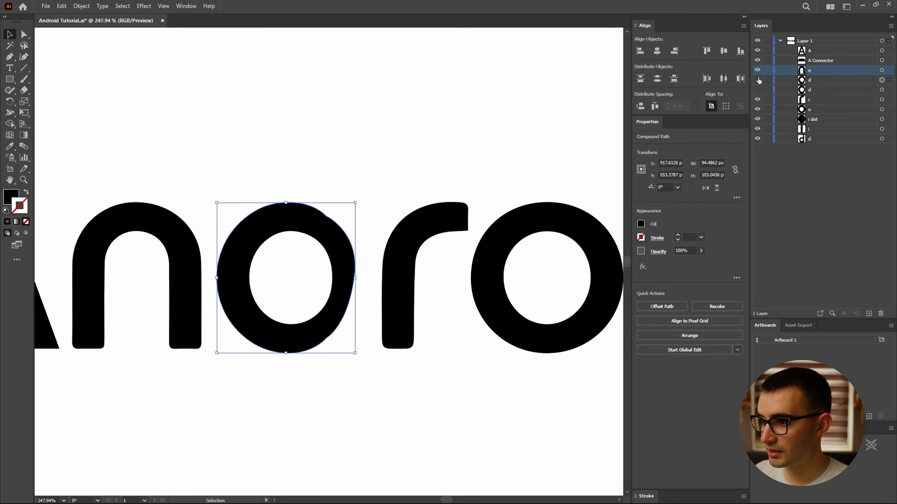
Hide the finished bowl, then show and select the lower d copy for anchor point editing.
click(758, 80)
click(758, 90)
click(881, 91)
alt+scroll(296, 254, up, 2)
key(a)
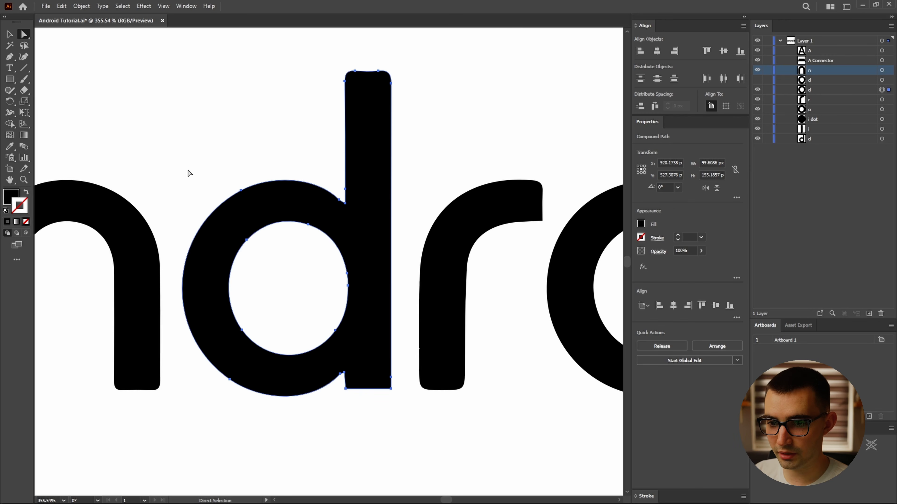
Delete the anchor points that form the bowl of the visible d, keeping only its straight stem.
drag(309, 275, 317, 280)
key(Delete)
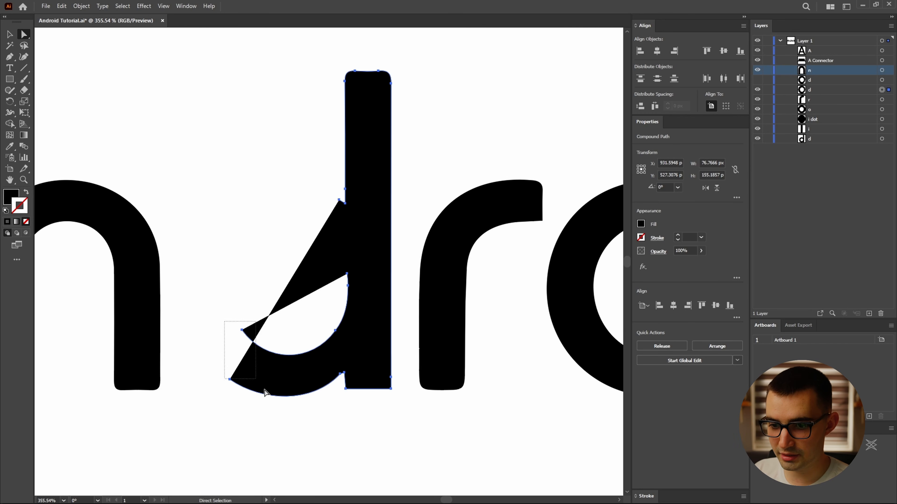
drag(265, 390, 269, 398)
key(Delete)
drag(331, 192, 341, 208)
key(Delete)
key(Delete)
Close the stem's open side with one straight segment, removing the leftover middle anchor points, and show the bowl again.
key(p)
click(345, 204)
click(345, 389)
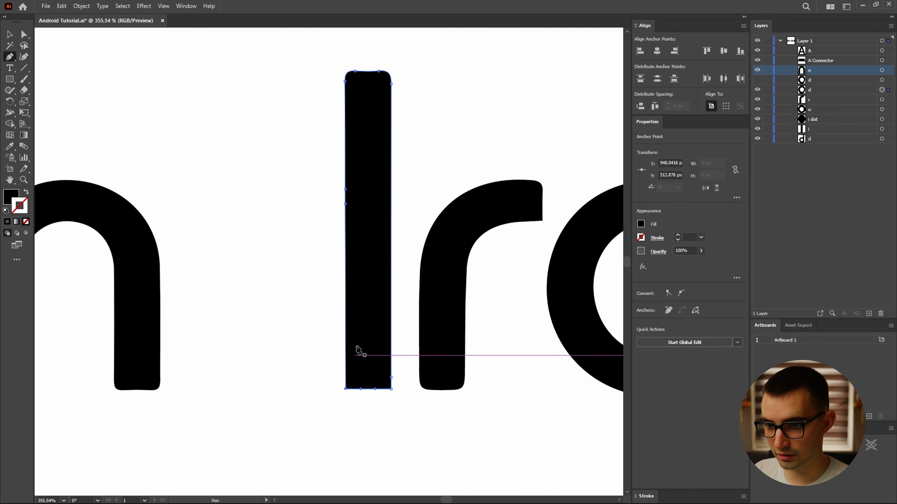
key(a)
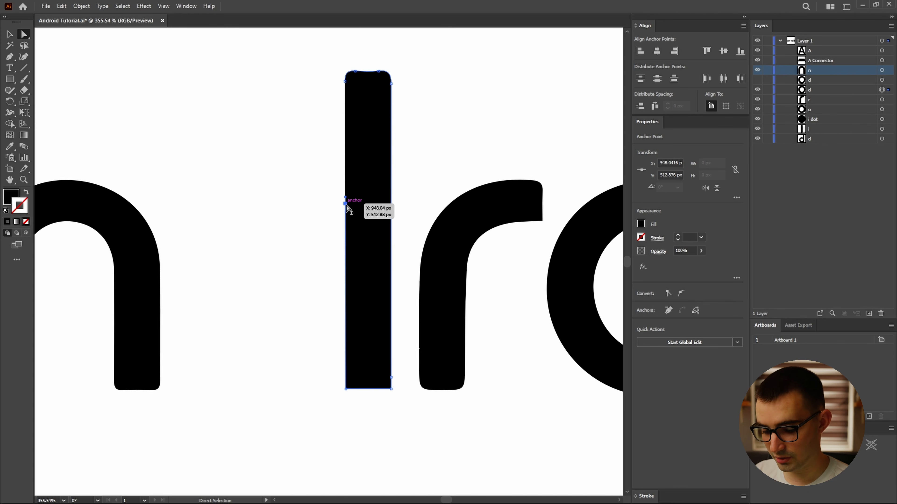
key(Delete)
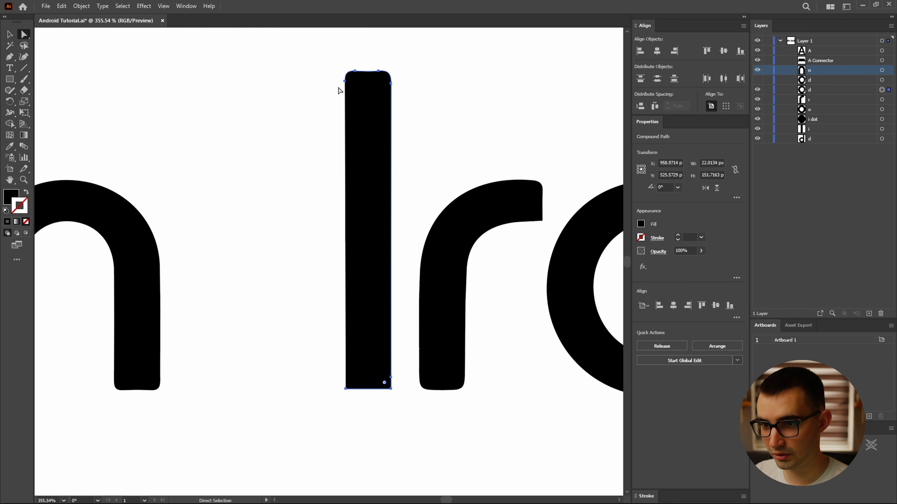
key(p)
click(345, 81)
click(345, 389)
click(758, 80)
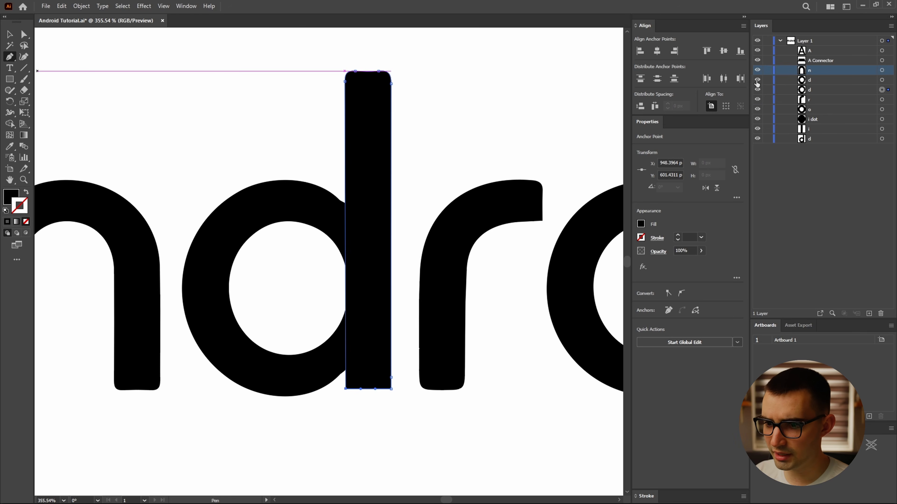
Examine the join between the first d's bowl and stem and compare it with the untouched last d.
key(a)
key(ctrl+shift+a)
alt+scroll(357, 284, up, 1)
alt+scroll(328, 306, up, 1)
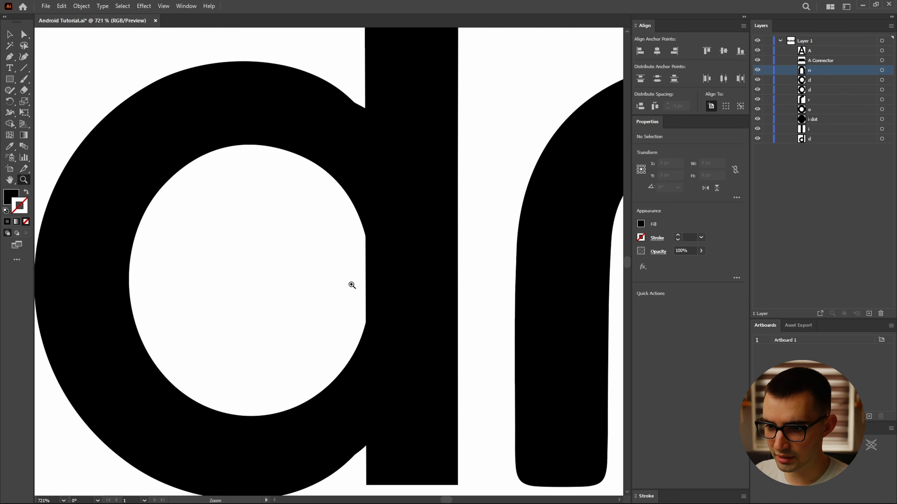
click(367, 270)
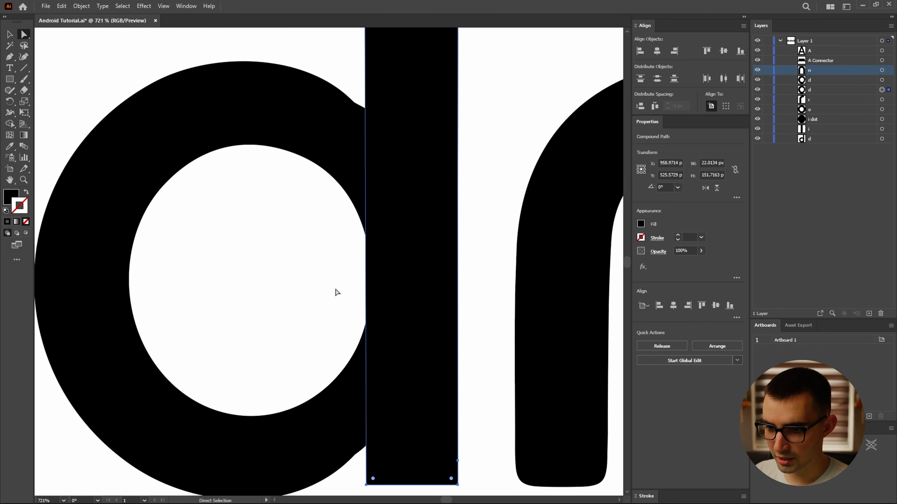
key(ctrl+shift+a)
key(z)
drag(427, 287, 327, 228)
right_click(326, 227)
click(311, 272)
drag(546, 283, 36, 301)
drag(310, 286, 270, 286)
drag(480, 288, 406, 304)
key(v)
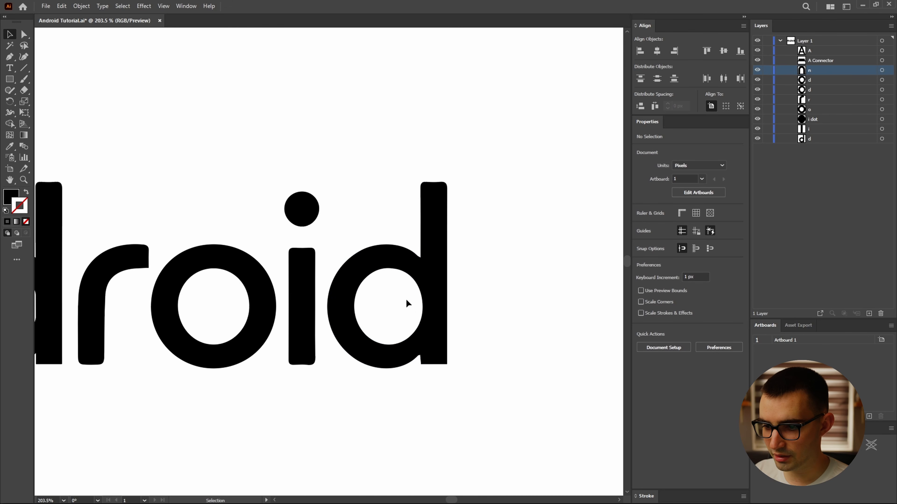
drag(182, 327, 442, 314)
key(z)
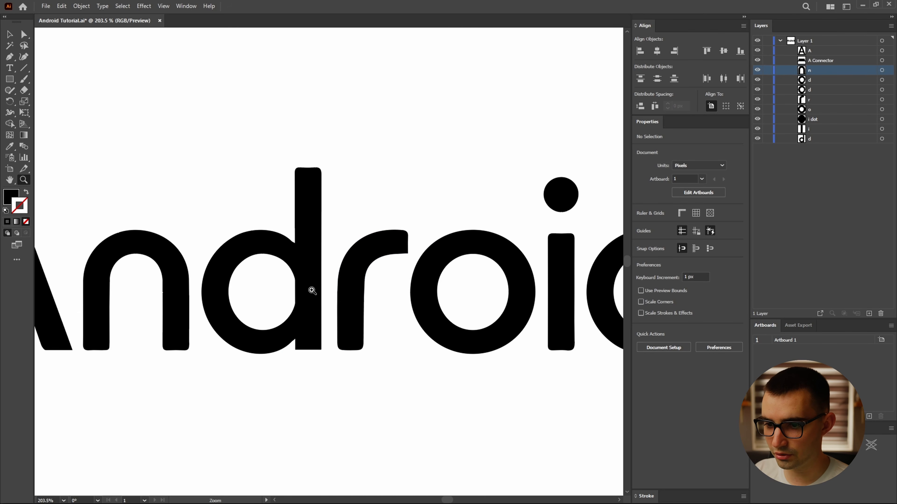
Add a smooth anchor point to the stem's inner edge and shift it inward to match the curve of the bowl's counter.
drag(308, 291, 364, 289)
key(a)
click(315, 184)
key(p)
click(285, 288)
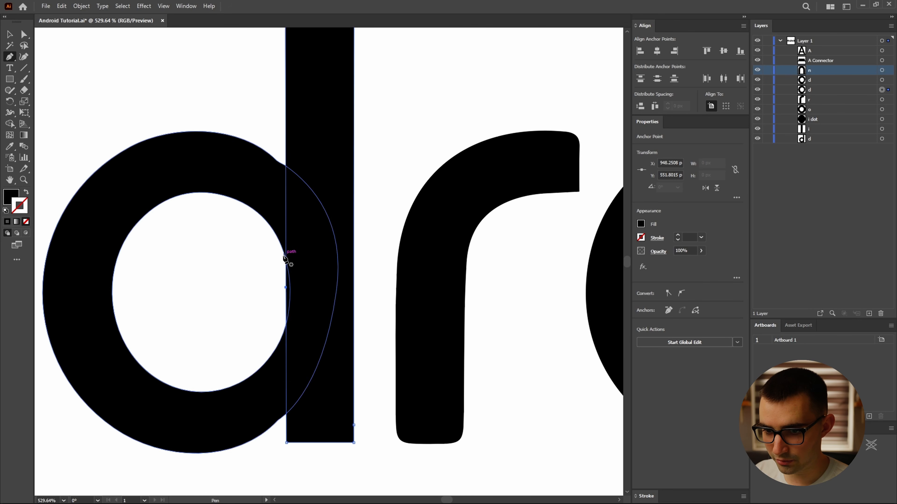
key(ctrl+z)
click(286, 288)
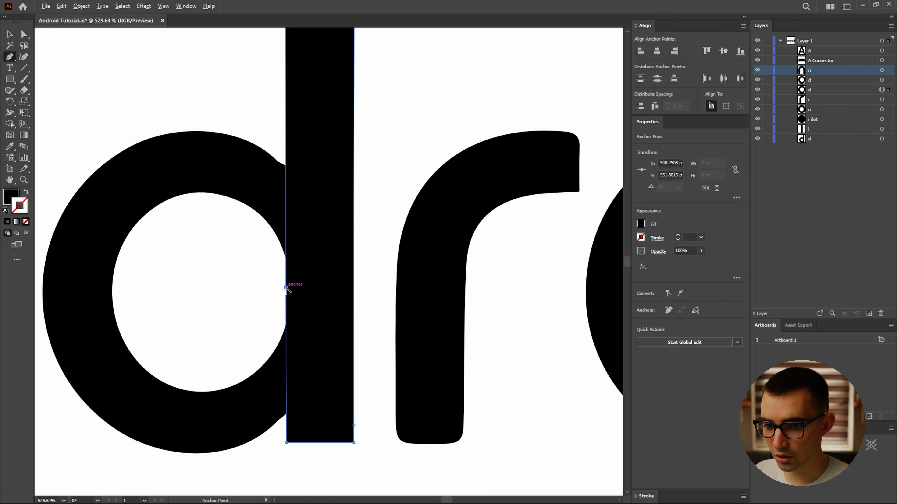
alt+drag(286, 288, 286, 320)
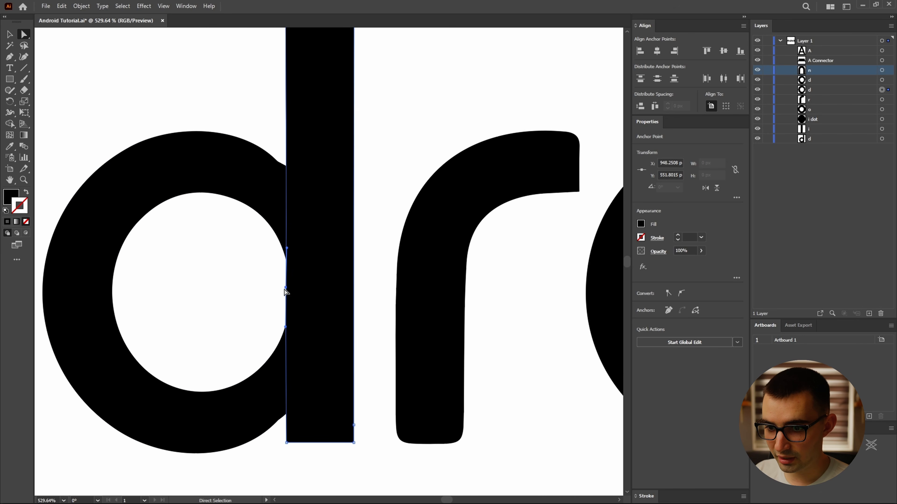
ctrl+drag(286, 288, 291, 288)
key(z)
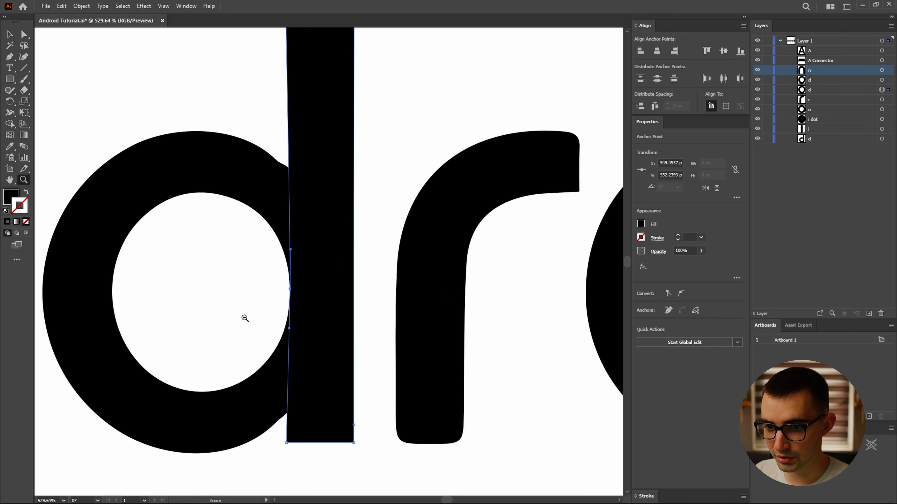
drag(251, 314, 228, 315)
ctrl+click(327, 353)
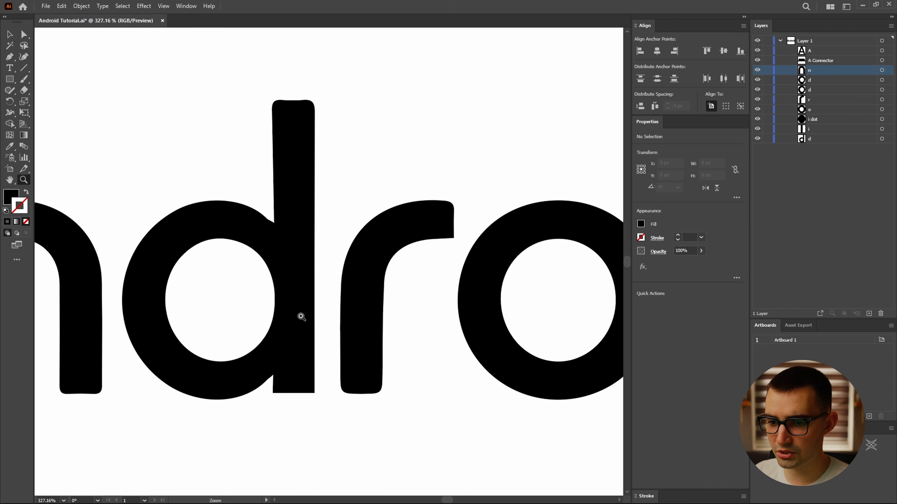
key(ctrl+0)
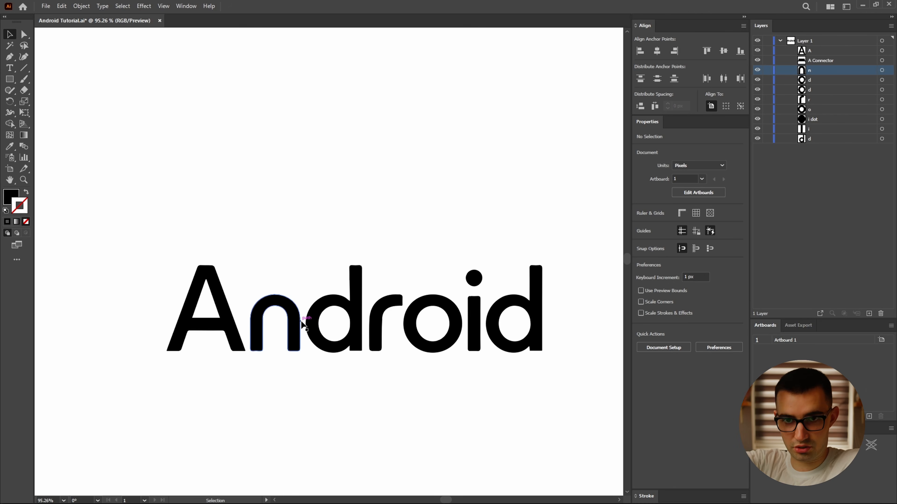
Rename the bowl path d circle and the stem path d line.
double_click(802, 80)
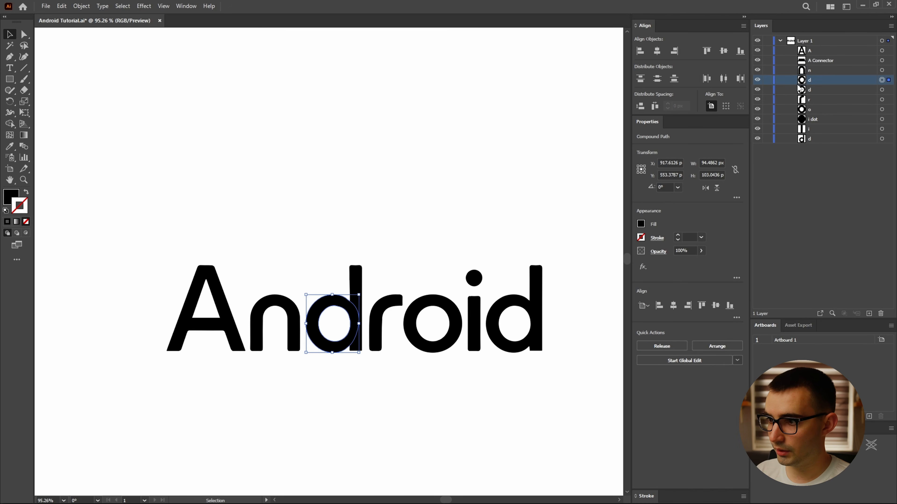
text(d circle)
key(Return)
double_click(831, 90)
text(d )
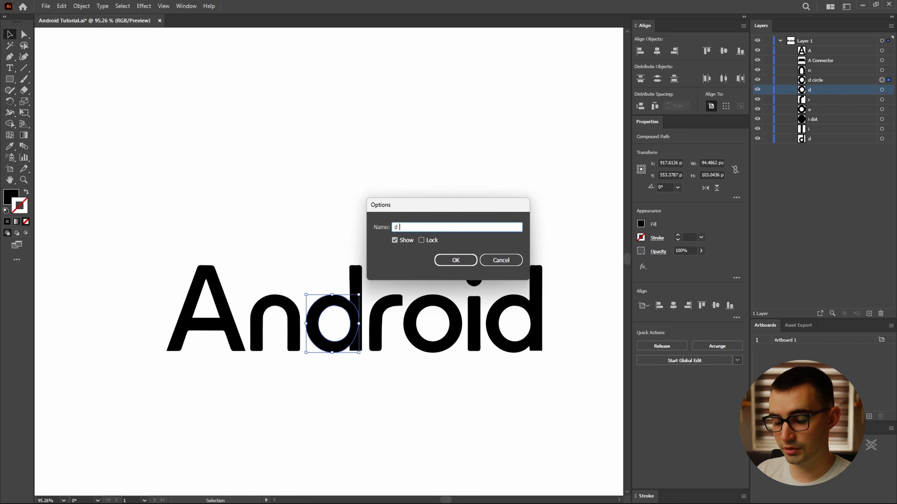
text(line)
key(Return)
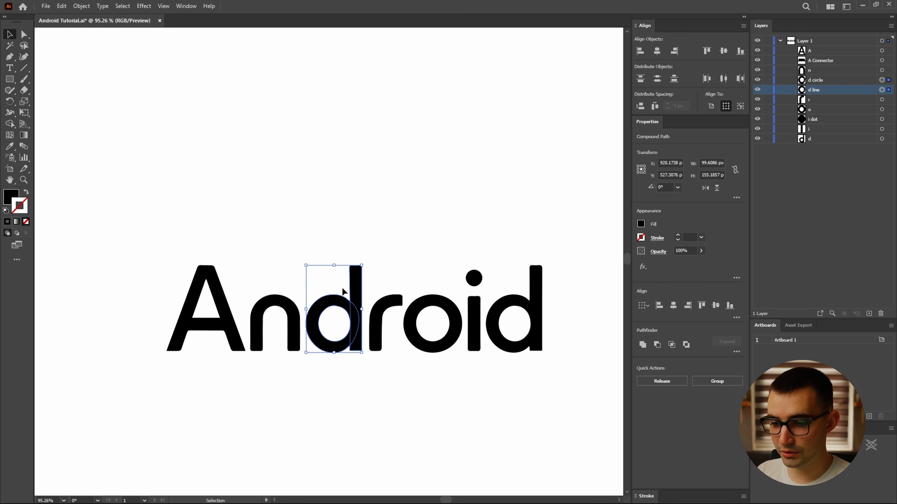
Replace the last d with duplicates of d circle and d line, placed below the i in the layer order.
alt+drag(342, 300, 482, 293)
key(z)
key(v)
click(887, 158)
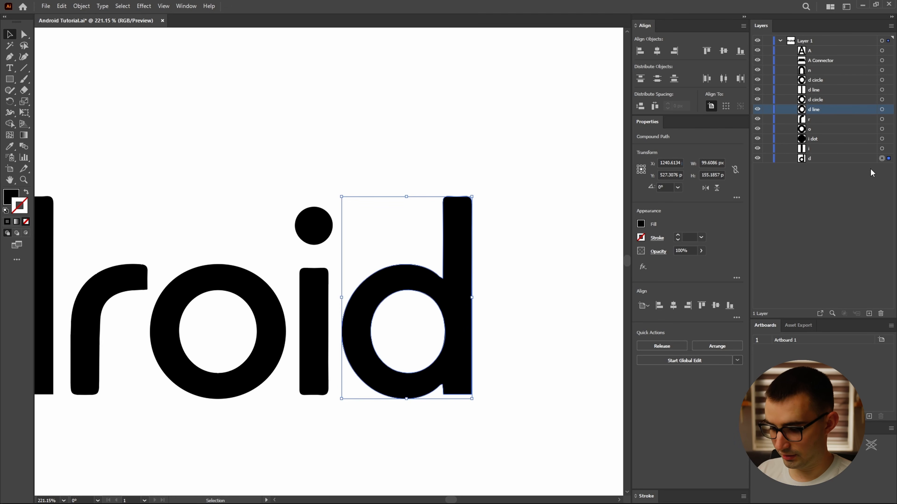
key(Delete)
shift+click(839, 100)
drag(838, 100, 818, 155)
Rename Layer 1 as Android and save the document.
double_click(847, 40)
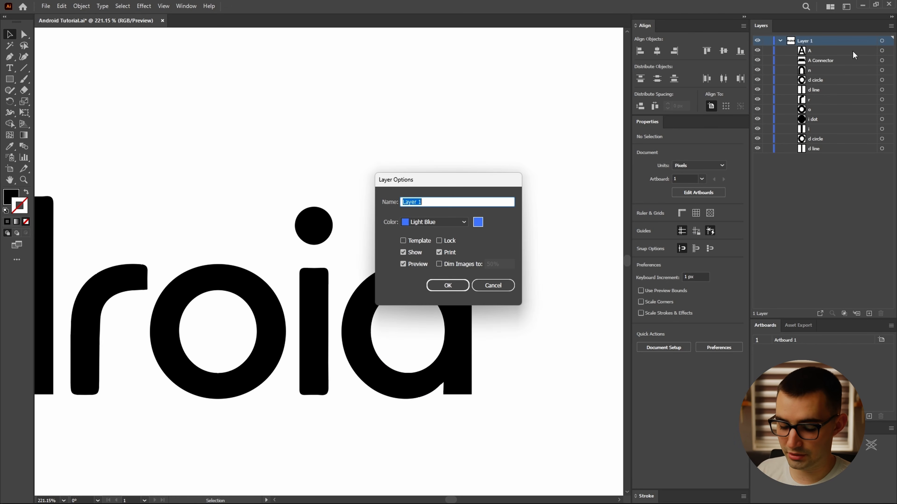
text(Android)
key(Return)
key(ctrl+s)
key(ctrl+0)
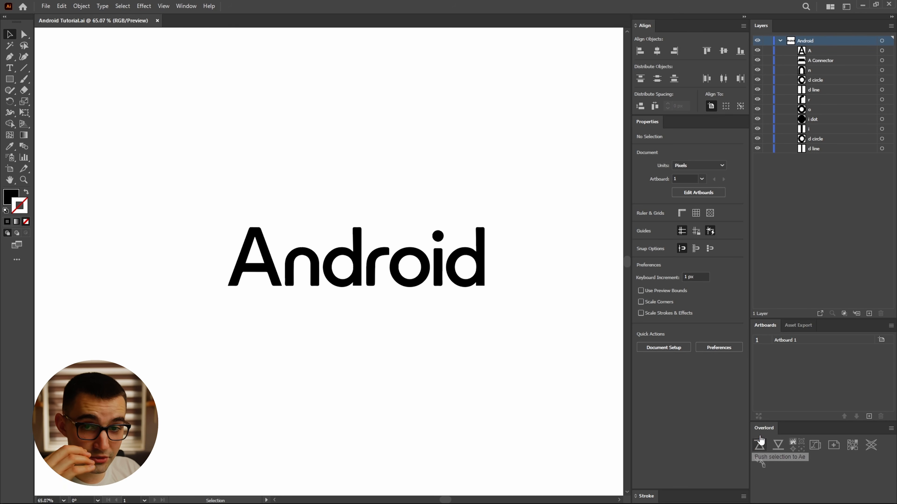
Select every letter part from A to the last d line and push the selection to After Effects with Overlord.
click(882, 51)
shift+click(881, 149)
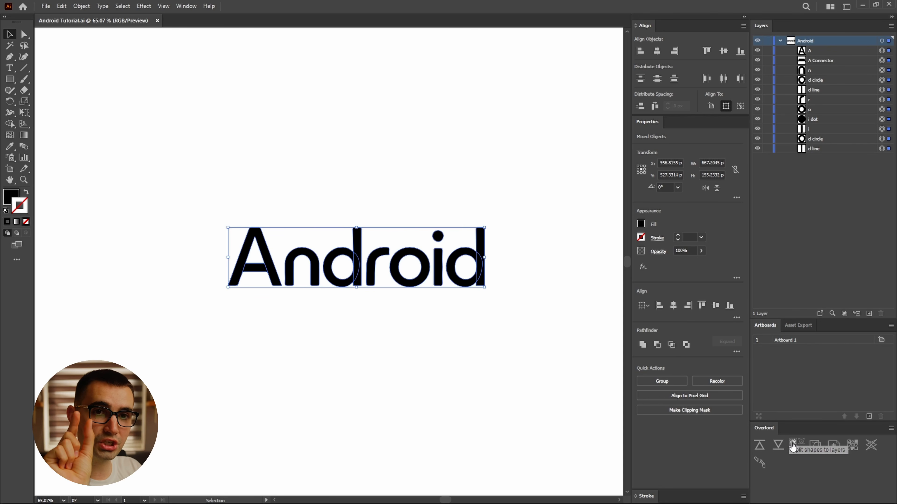
click(760, 446)
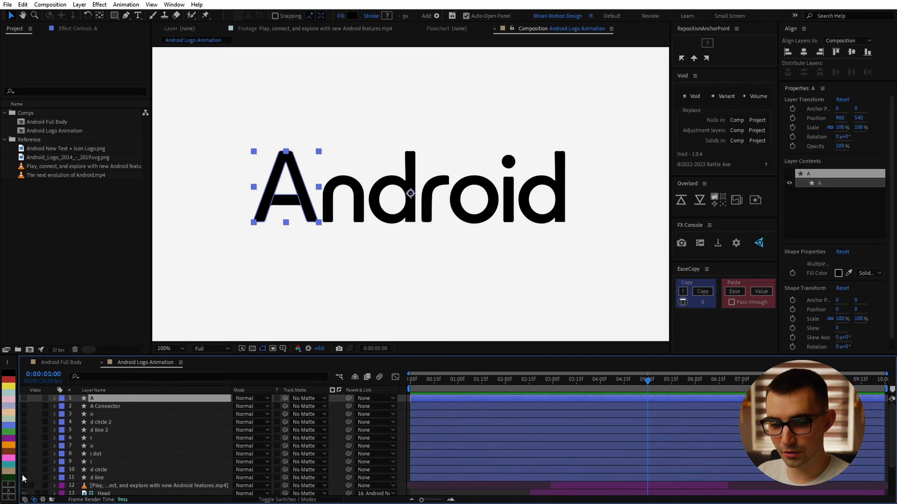
In After Effects, hide all the imported letter shape layers and enlarge the timeline to fit the full layer list.
drag(23, 475, 22, 477)
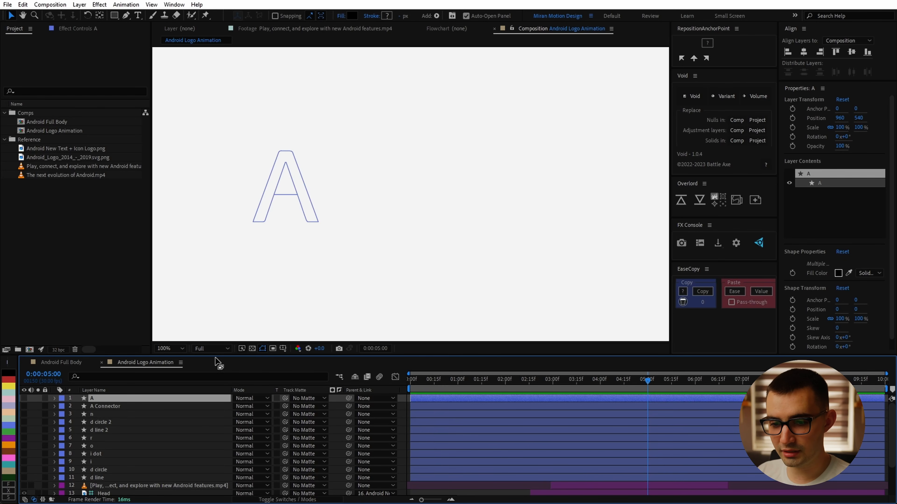
drag(219, 355, 228, 184)
click(38, 469)
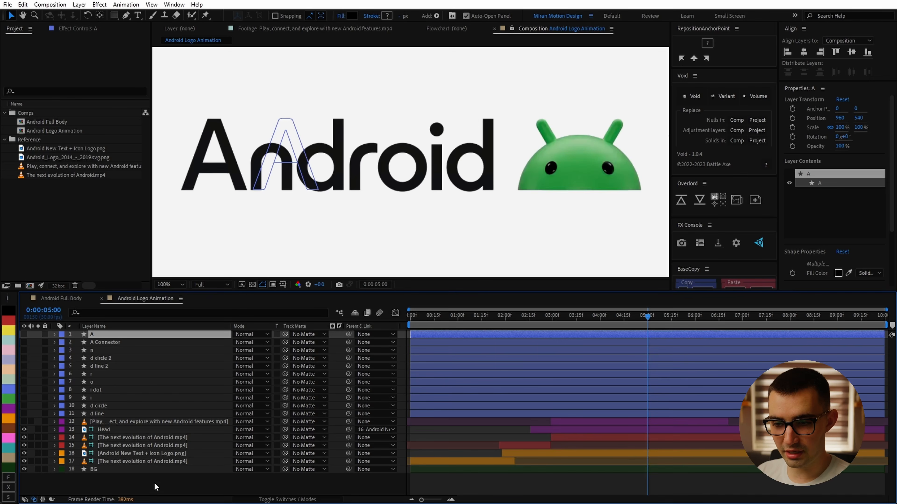
scroll(446, 238, down, 2)
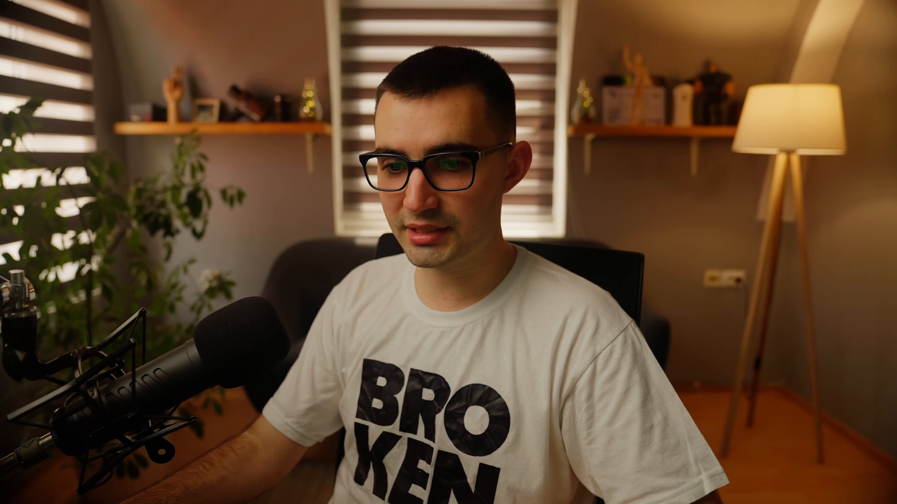
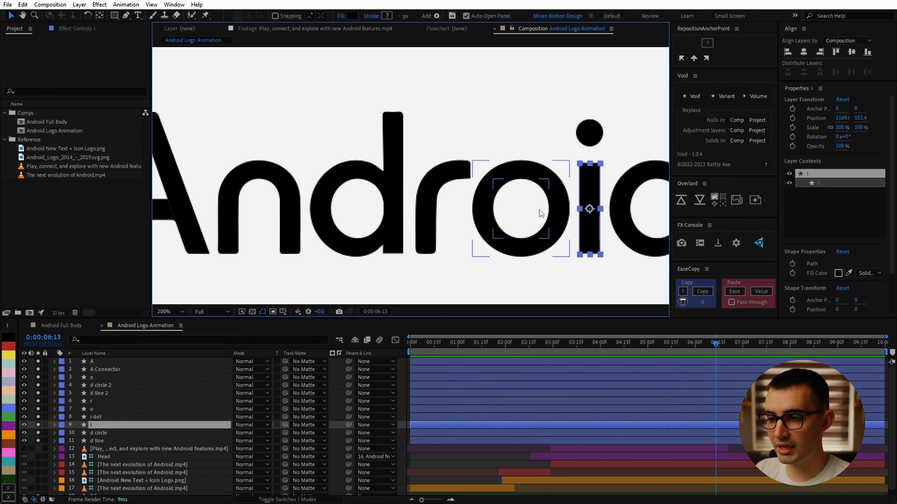
Move the anchor point of the i layer to its bottom centre, then test a resize from there and undo it.
key(y)
middle_drag(580, 230, 448, 222)
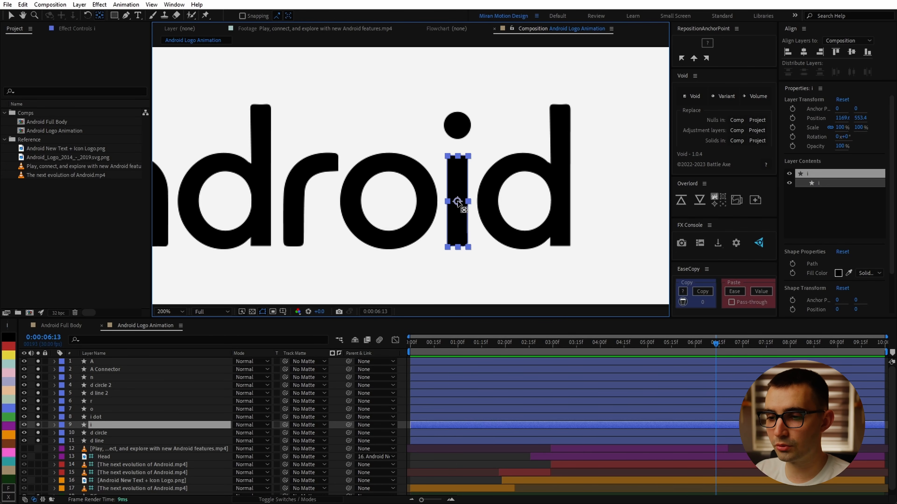
ctrl+drag(458, 201, 462, 250)
key(v)
drag(458, 156, 465, 181)
key(ctrl+z)
Select the d line 2, d line and i layers and move their anchor points to the bottom centre.
click(559, 184)
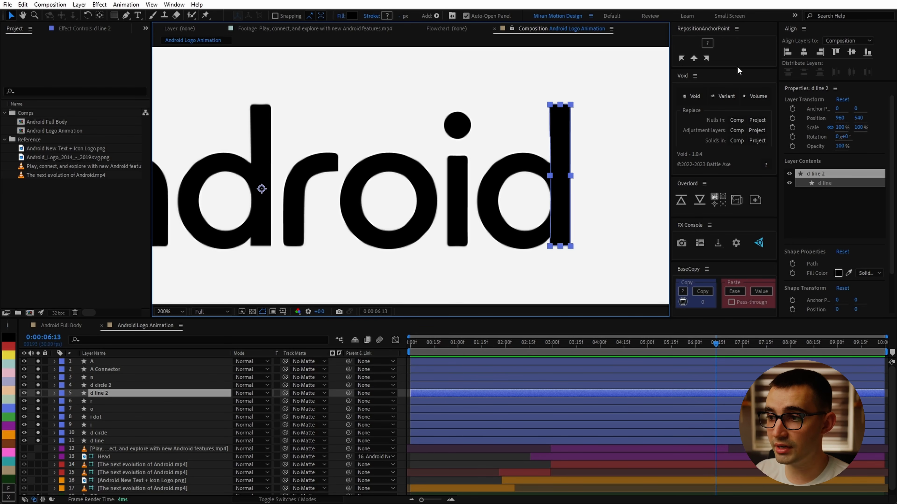
drag(736, 66, 739, 118)
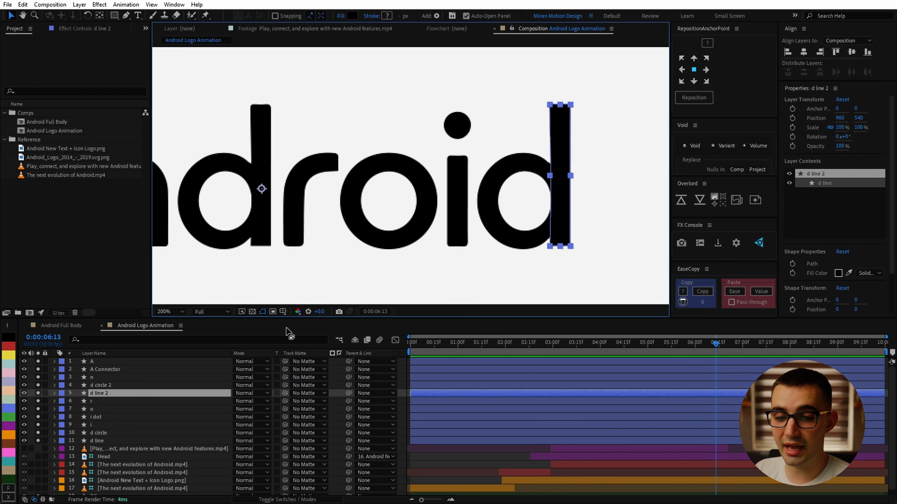
ctrl+click(106, 441)
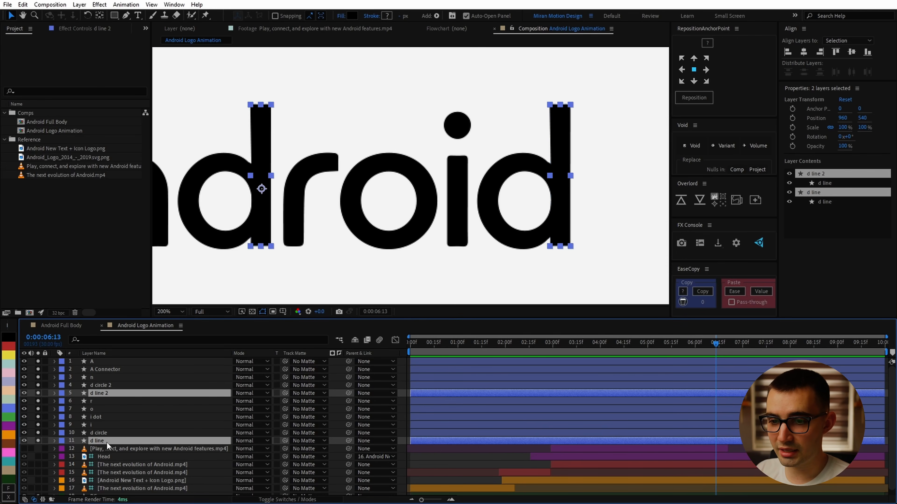
ctrl+click(98, 424)
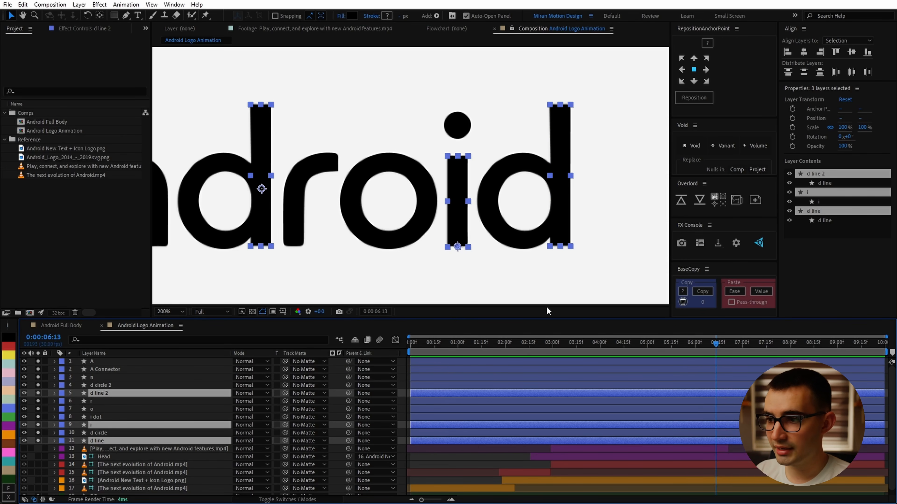
click(696, 83)
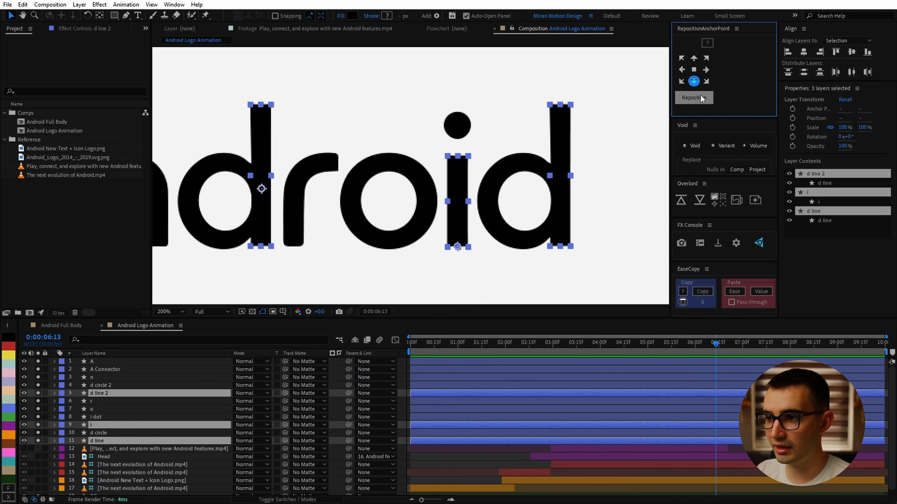
click(509, 272)
Move the anchor point of the A Connector layer to the middle of its left edge.
scroll(411, 219, down, 1)
middle_drag(216, 215, 392, 213)
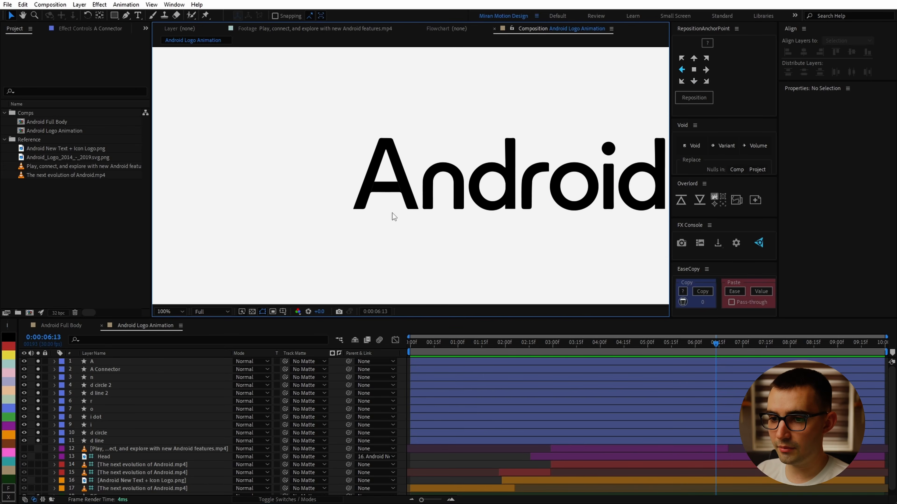
scroll(316, 224, up, 2)
click(317, 224)
scroll(323, 227, down, 1)
click(119, 369)
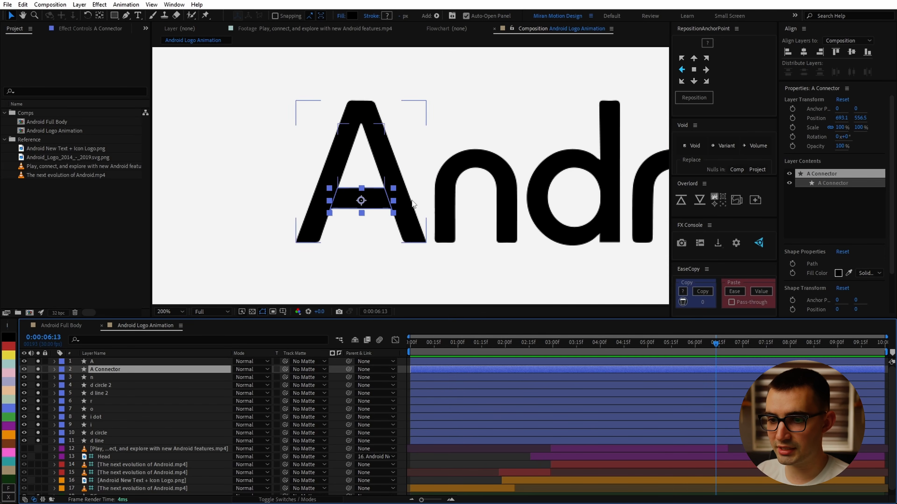
click(694, 98)
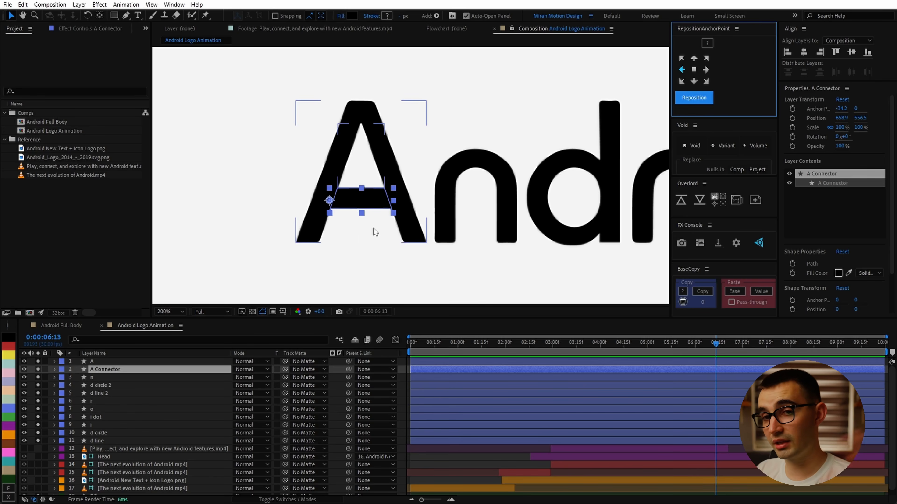
Try narrowing the A Connector to about 41% width from its left-edge anchor point, and undo the resize tests.
scroll(397, 246, up, 1)
drag(377, 226, 298, 241)
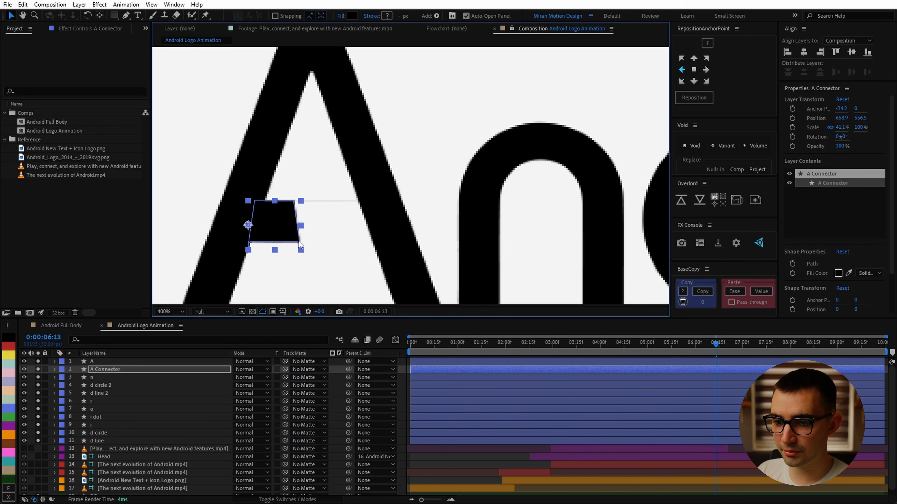
click(304, 259)
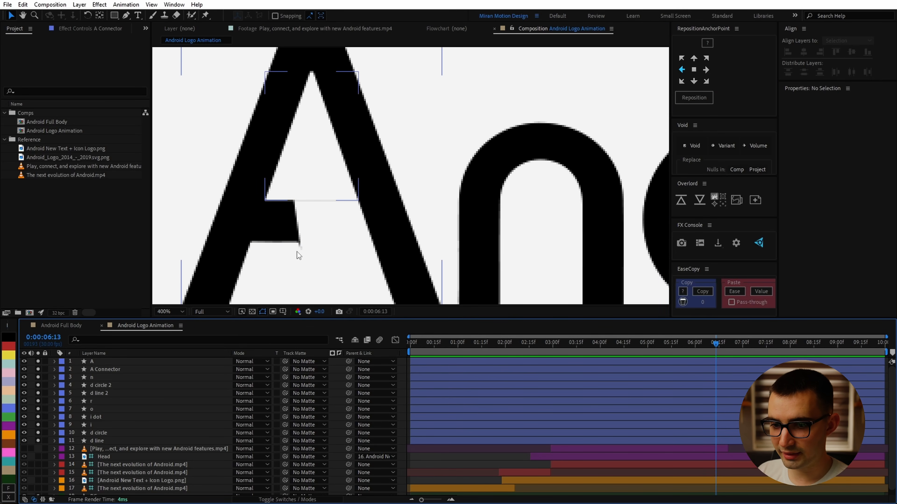
key(ctrl+z)
key(ctrl+z)
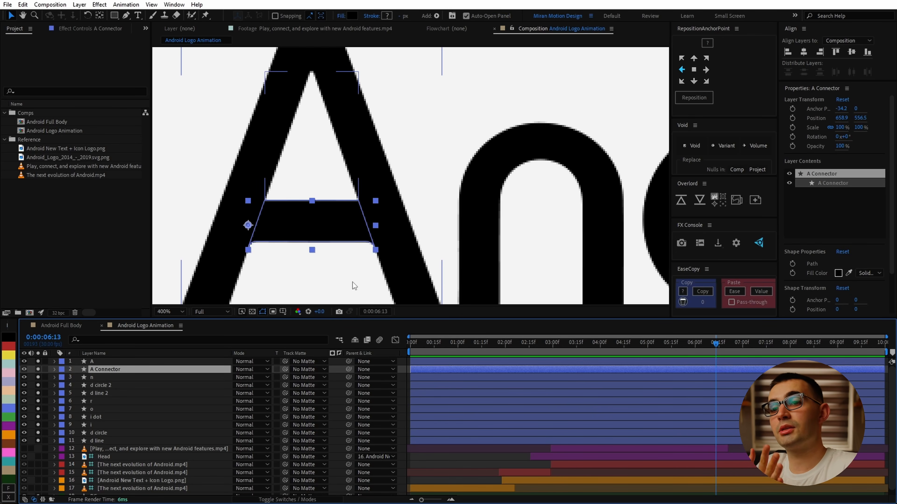
drag(375, 226, 349, 243)
key(ctrl+z)
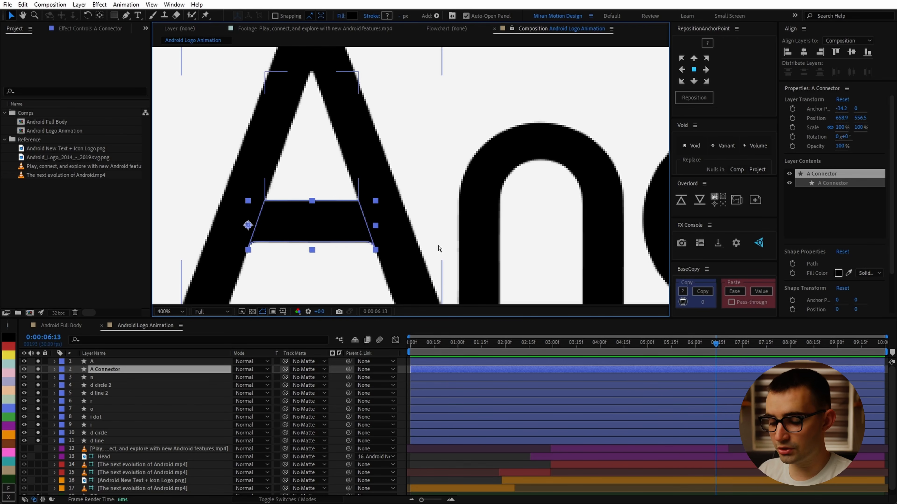
Centre the A Connector's anchor point on its shape and set its scale to 101%.
key(ctrl+alt+Home)
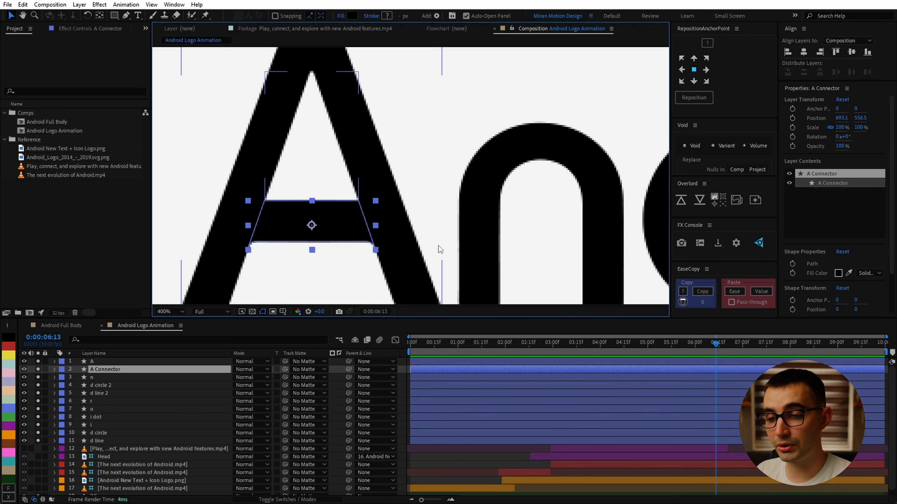
key(s)
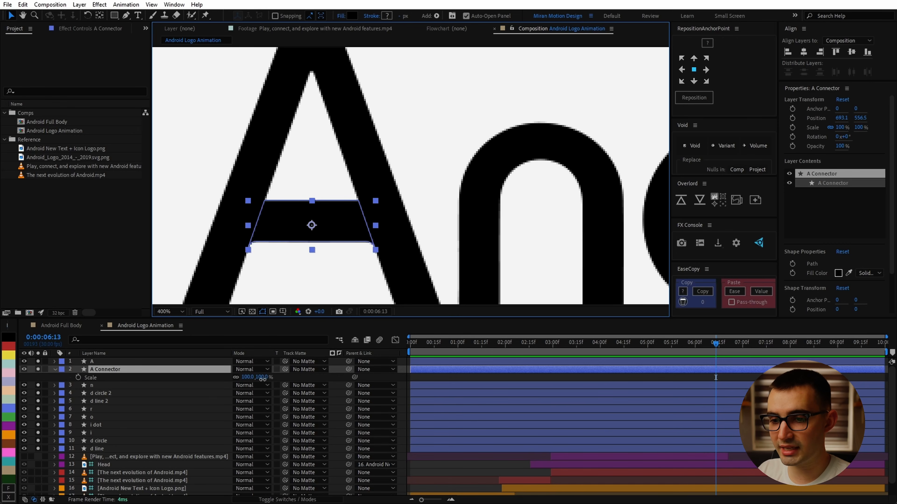
drag(260, 377, 266, 378)
click(263, 377)
text(1)
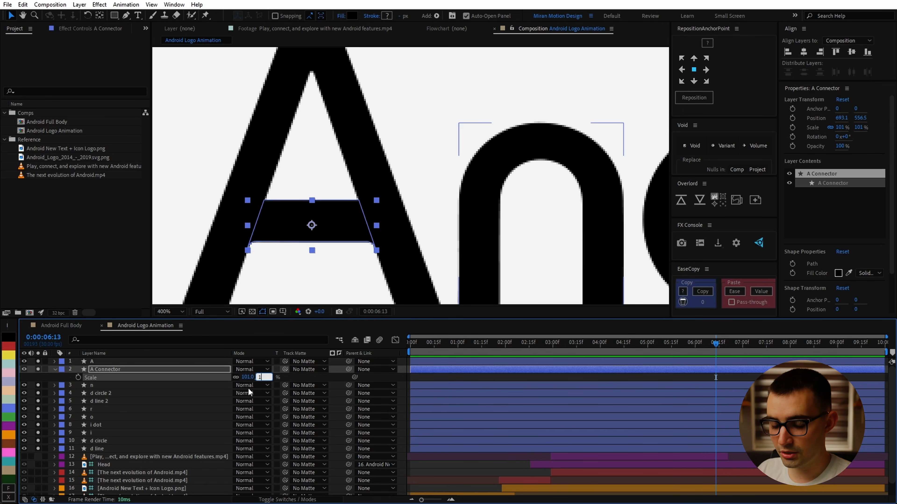
key(Return)
scroll(282, 267, up, 1)
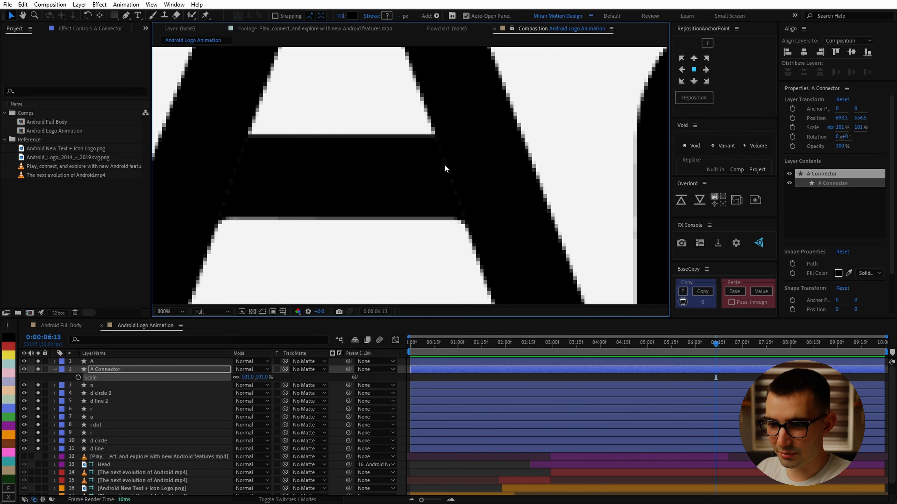
Set the A Connector's scale to 102% and inspect its overlap with the legs of the A.
click(261, 377)
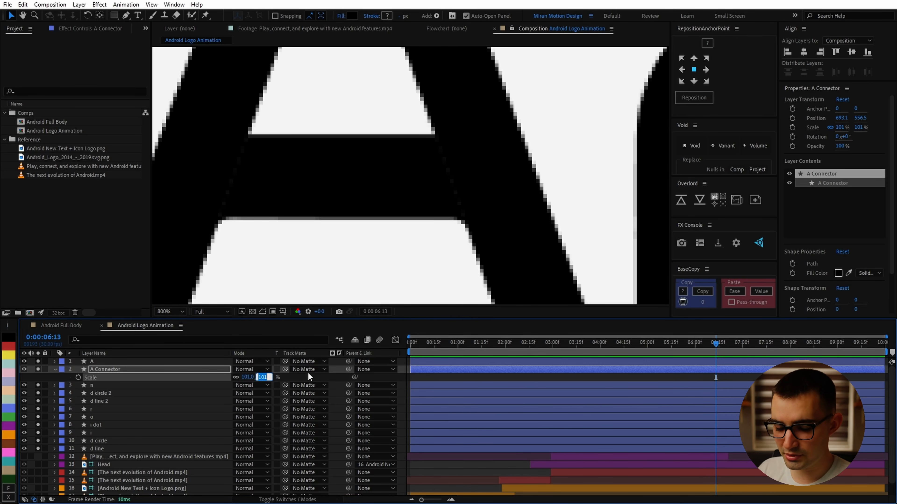
text(102)
key(Return)
scroll(514, 192, down, 2)
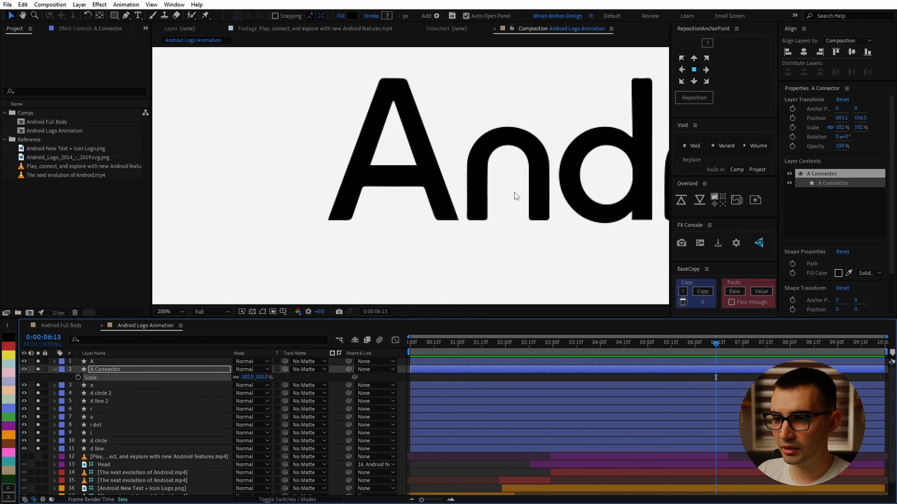
scroll(392, 194, up, 1)
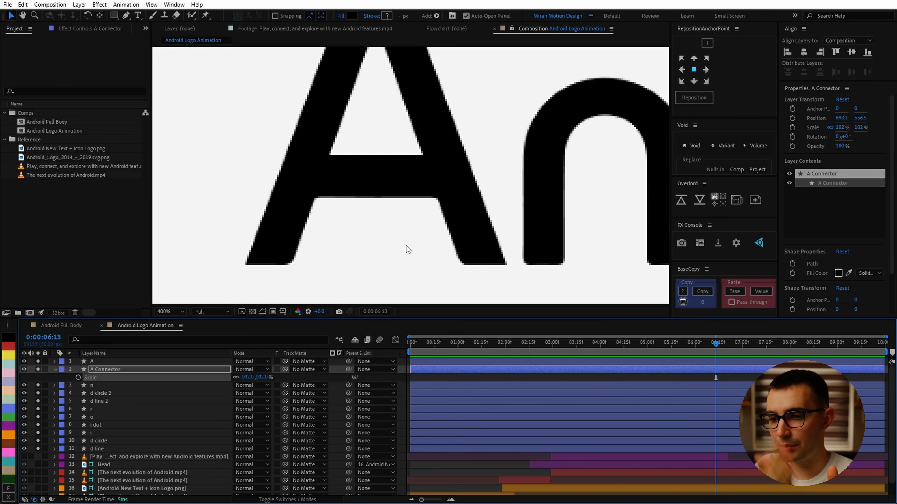
scroll(406, 246, down, 2)
At 0:00:00:00, add Scale keyframes to the i, d line and d line 2 layers.
drag(701, 345, 388, 375)
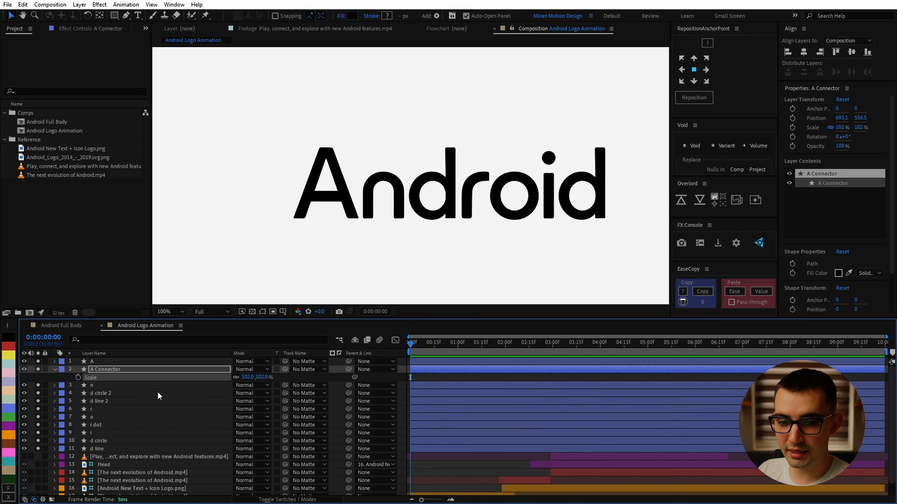
click(54, 370)
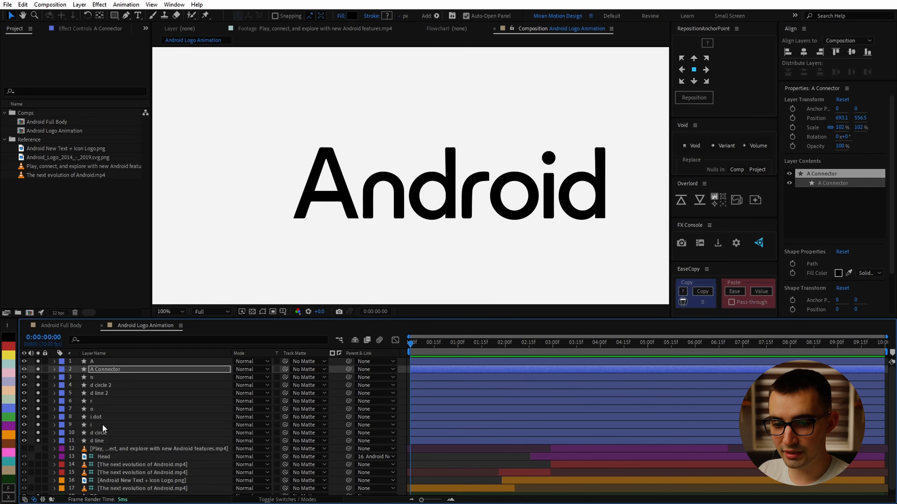
click(102, 425)
ctrl+click(106, 440)
ctrl+click(106, 393)
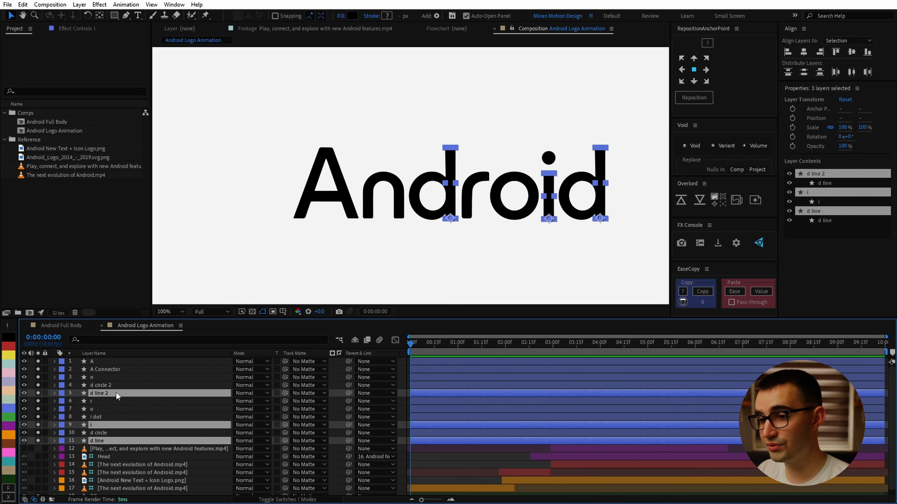
key(s)
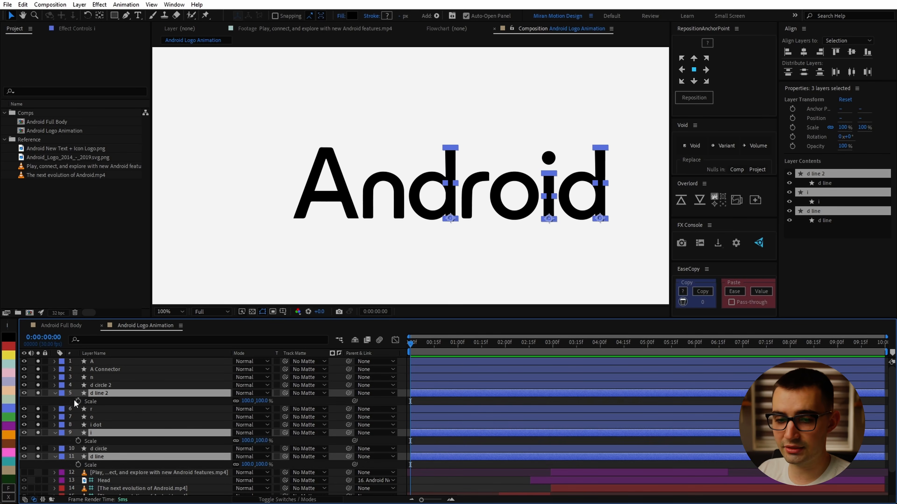
click(77, 401)
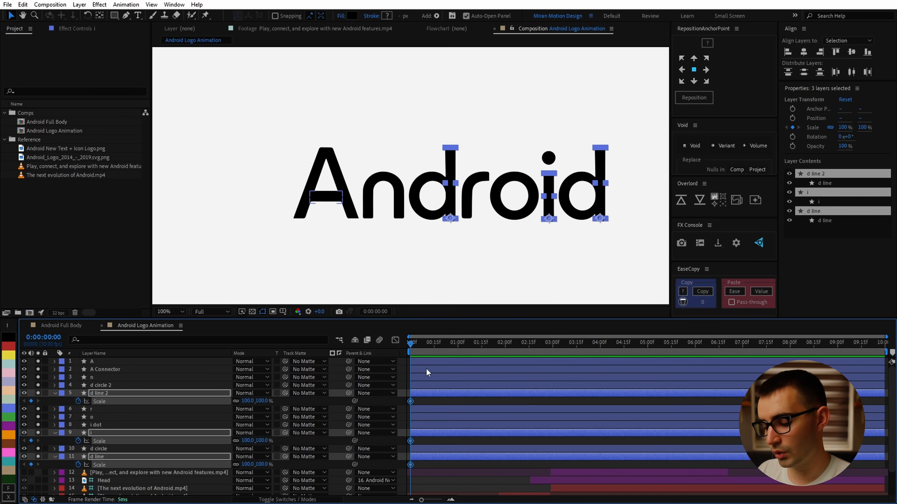
Add a second set of Scale keyframes at 100% to the three stem layers at frame 20.
key(shift+Page_Down)
key(shift+Page_Down)
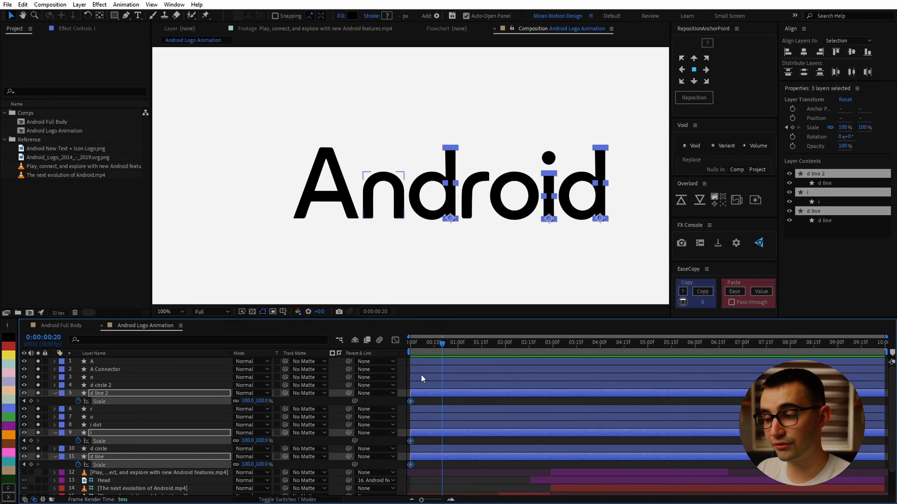
click(31, 401)
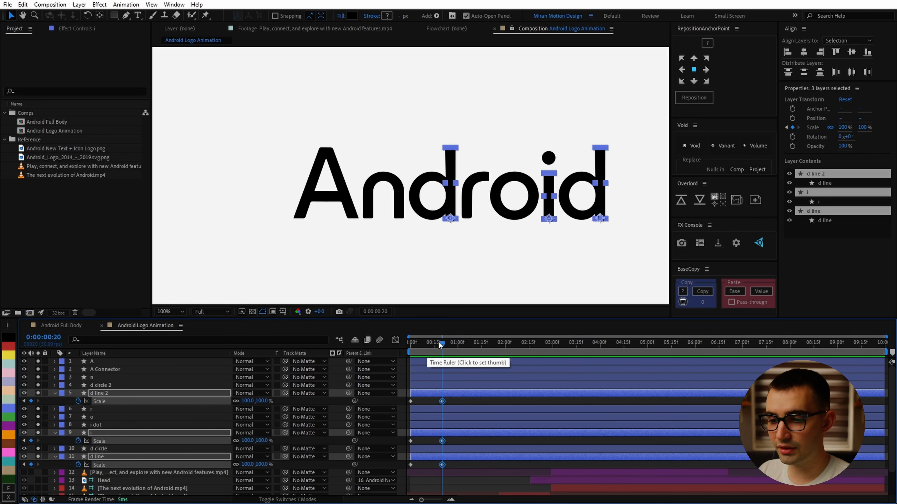
At the first frame, set the unlinked vertical scale of the three stem layers to 0% and scrub through the growth animation.
key(Home)
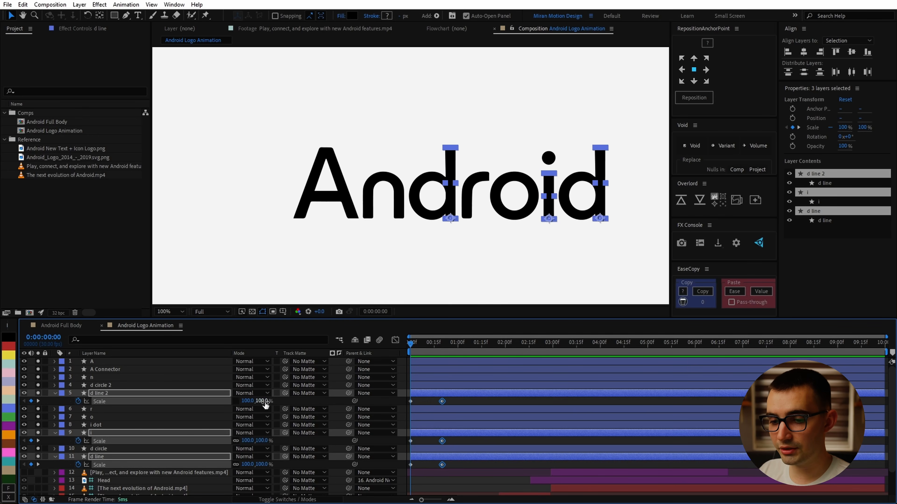
click(262, 401)
text(0)
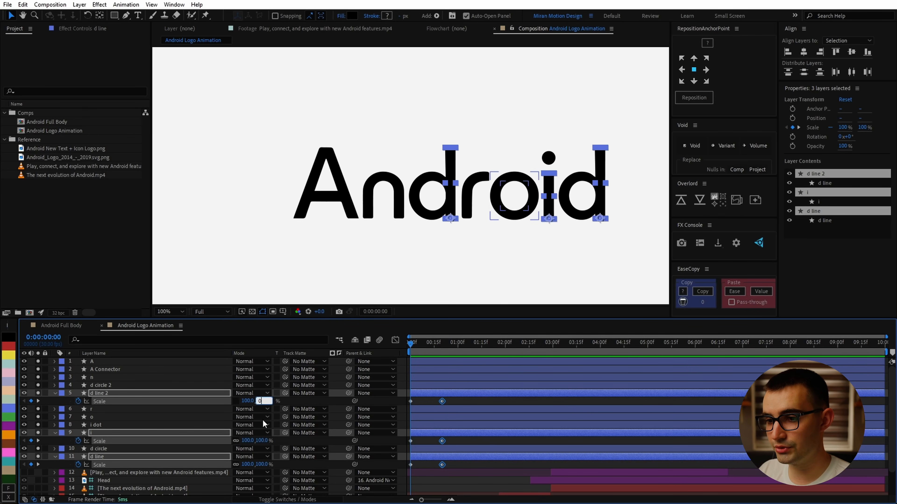
key(Return)
key(F2)
drag(418, 346, 445, 357)
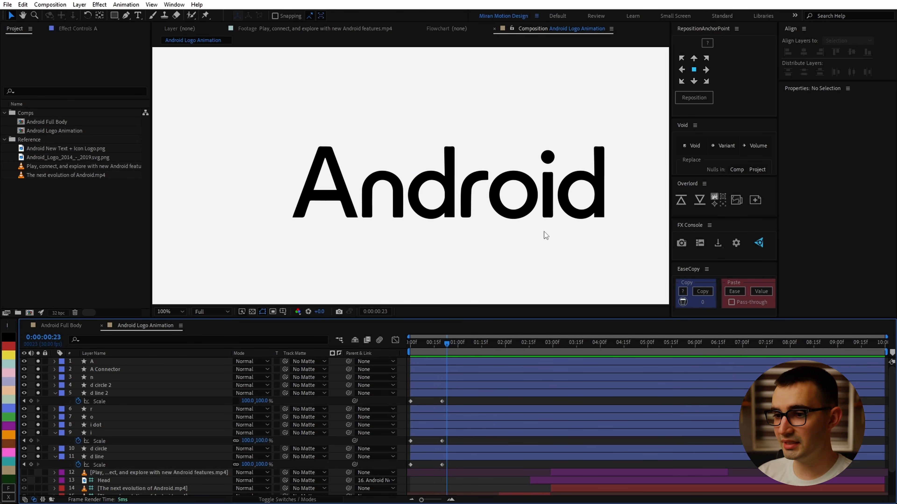
Apply the Radial Wipe effect to the d circle 2 layer.
click(164, 385)
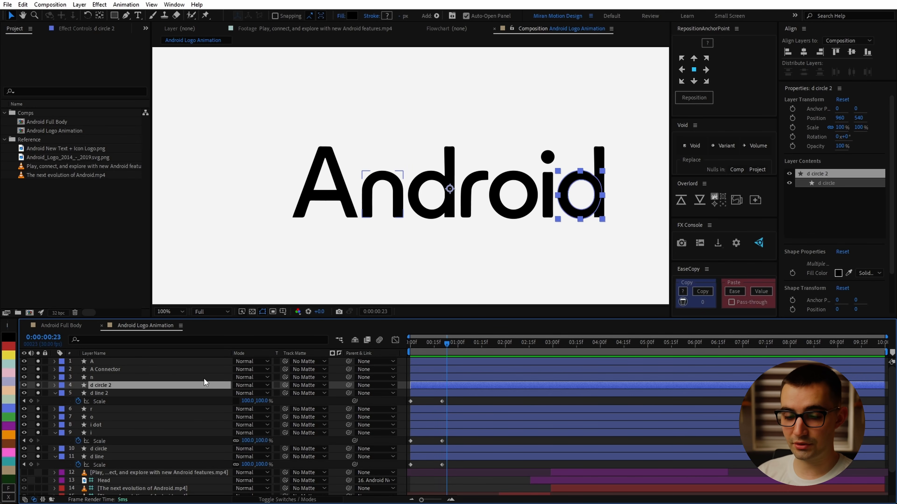
key(ctrl+space)
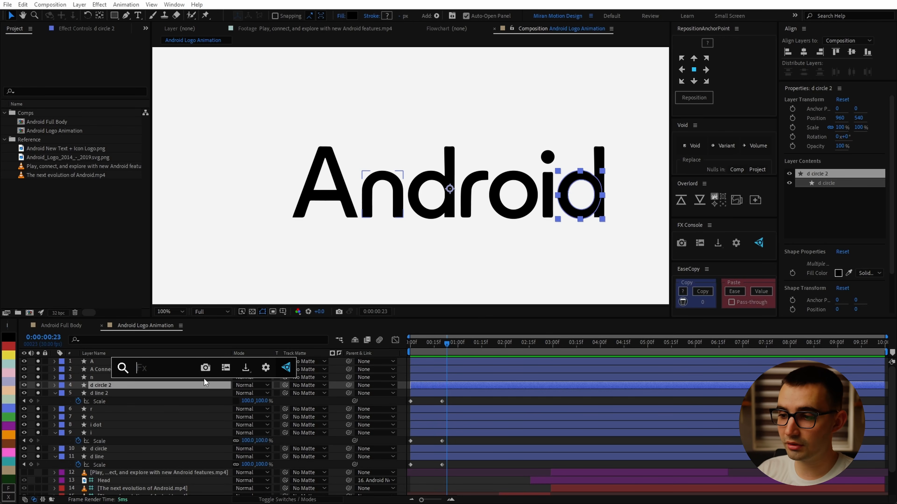
text(radia)
key(Down)
key(Down)
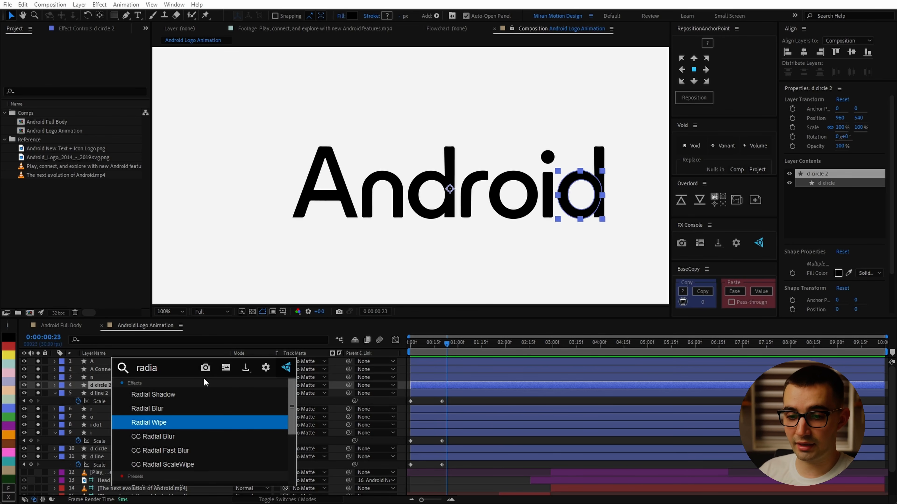
key(Return)
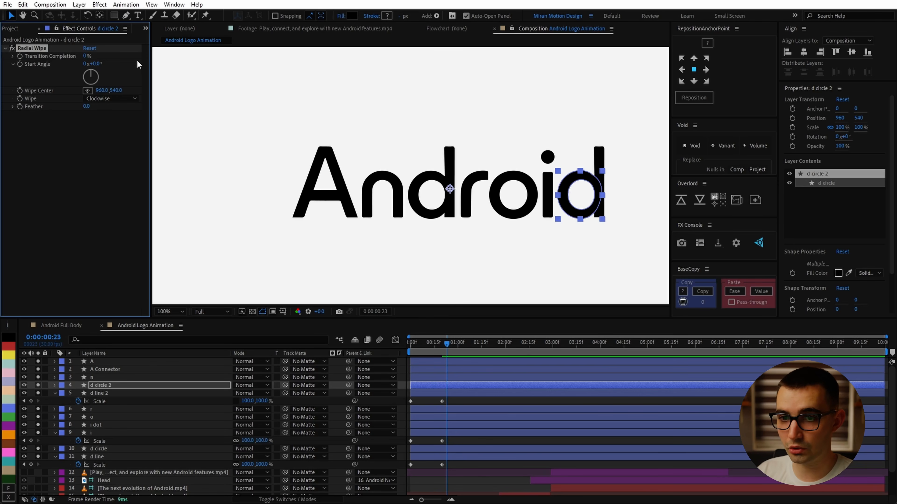
Place the Radial Wipe center of d circle 2 in the middle of the ring, at about 1240.5, 552.5.
click(100, 5)
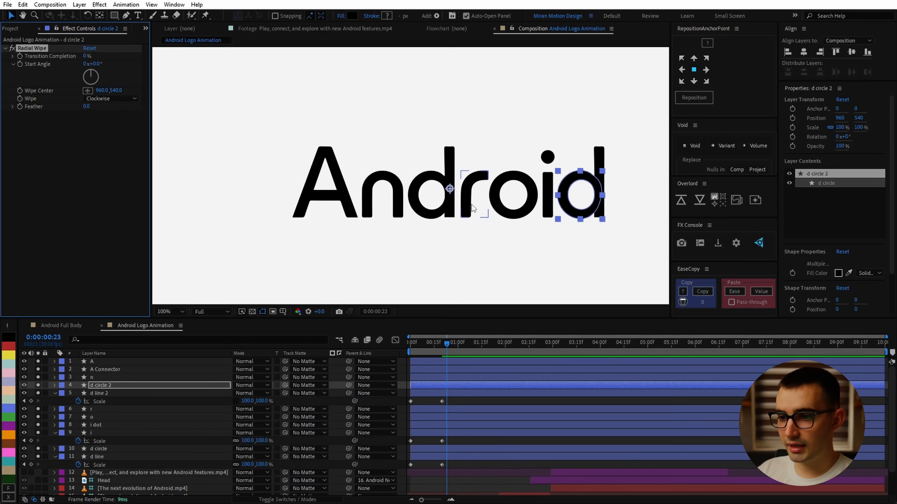
scroll(614, 202, up, 3)
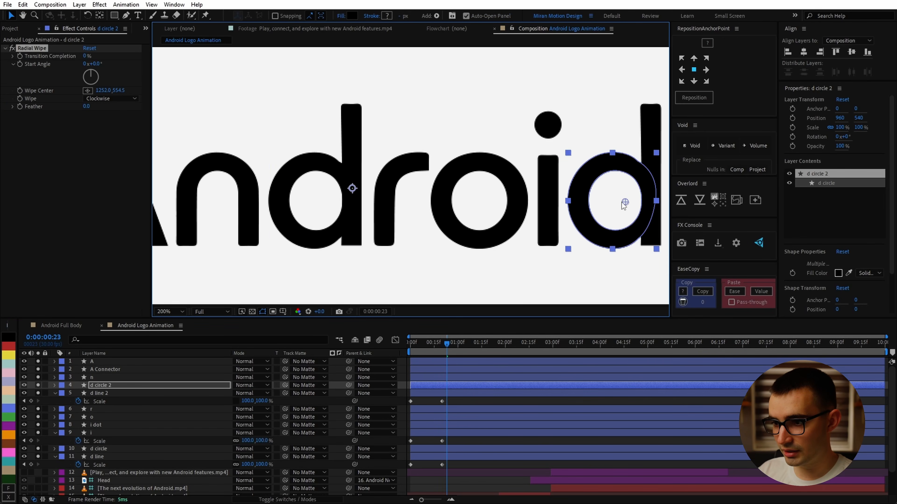
drag(623, 202, 613, 201)
middle_drag(614, 204, 488, 210)
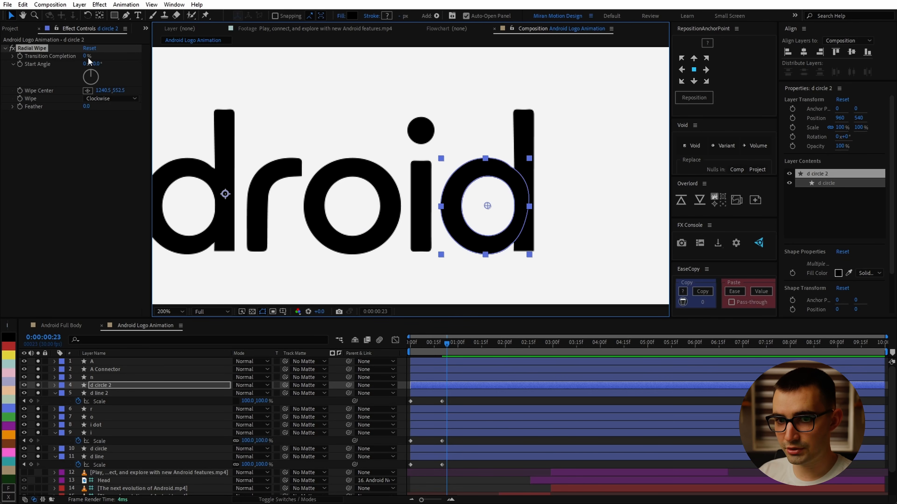
Partly wipe d circle 2 and set its Start Angle to about 82.8° so the wipe starts at the d's stem.
drag(85, 56, 177, 94)
drag(98, 64, 494, 198)
drag(593, 221, 655, 226)
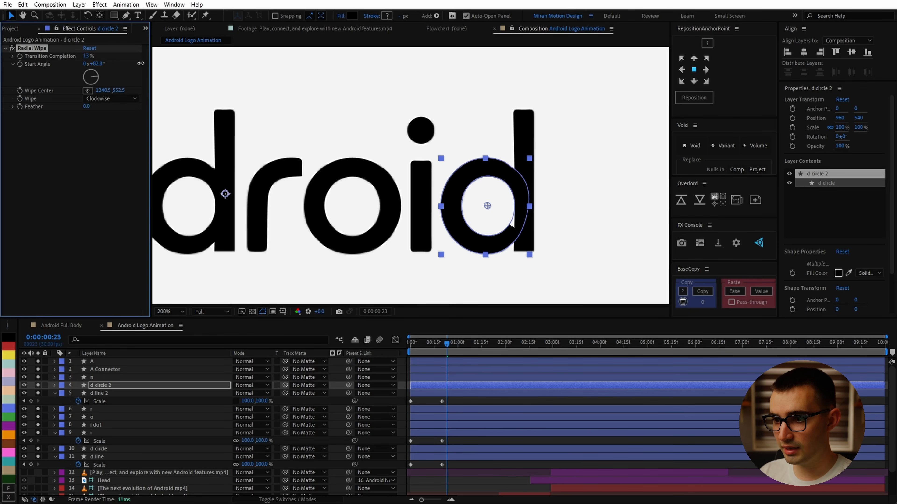
Keyframe d circle 2's Transition Completion at 100% on the current frame and at 0% on 0:00:02:07.
drag(85, 55, 144, 64)
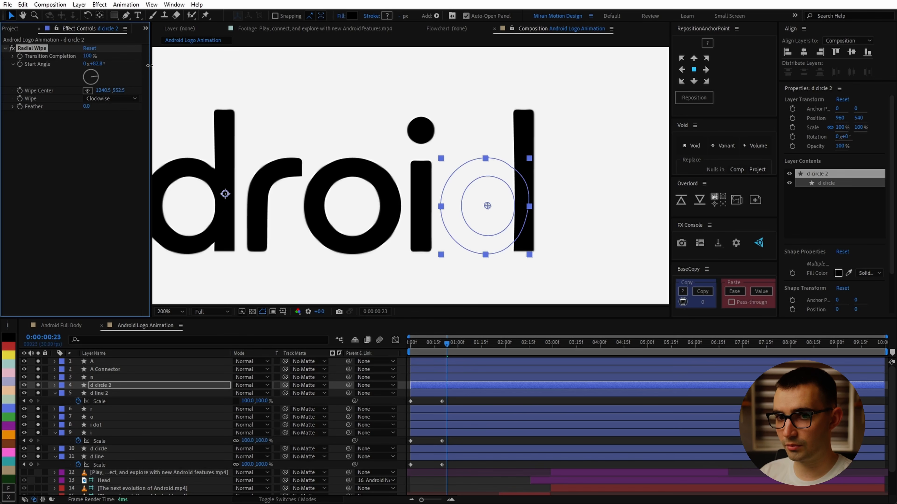
click(20, 56)
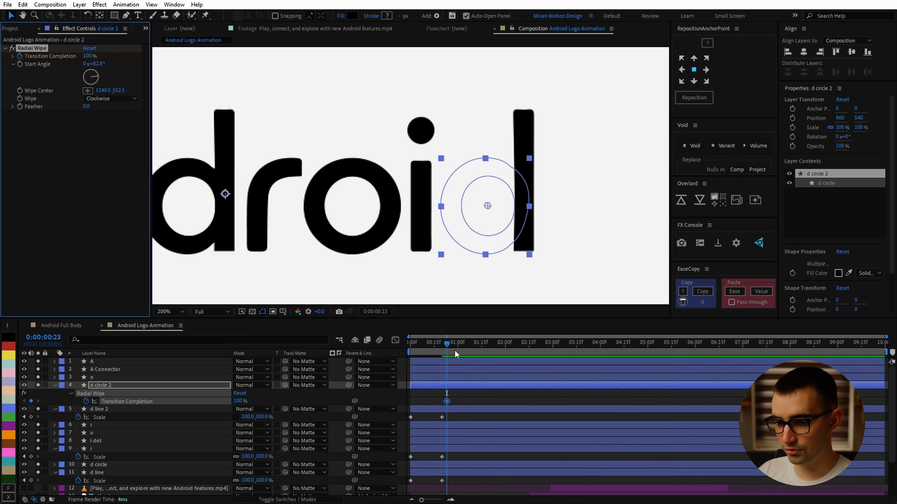
drag(455, 349, 515, 347)
drag(91, 60, 48, 60)
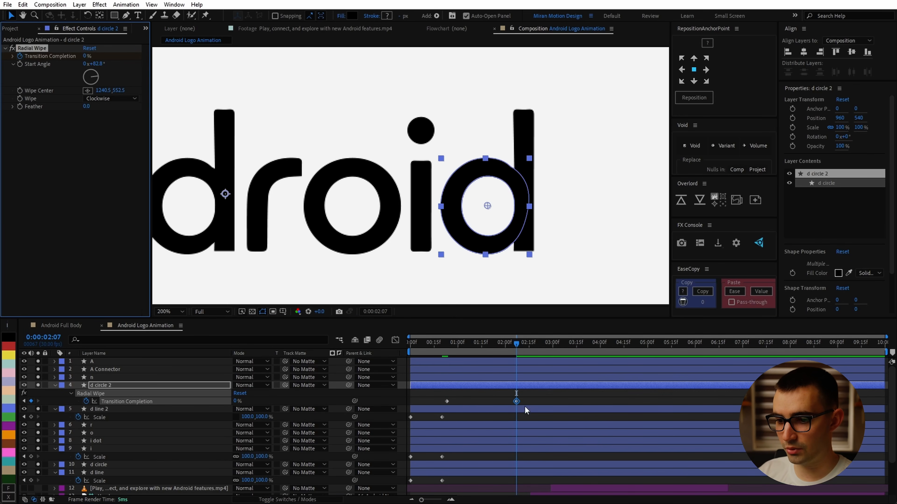
Move d circle 2's two Transition Completion keyframes to the first frame and frame 20, aligned with the stem keyframes.
drag(446, 402, 409, 407)
drag(516, 401, 443, 402)
click(450, 406)
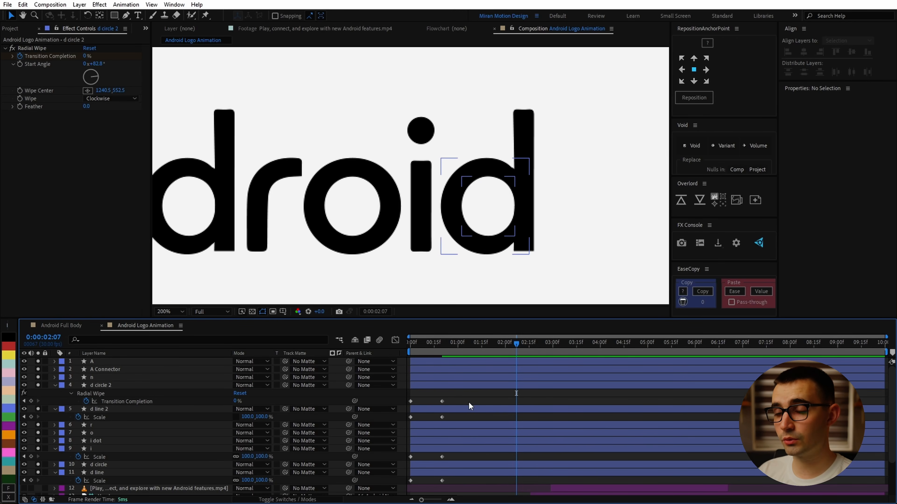
Copy the keyframed Radial Wipe from d circle 2 to the d circle layer at the first frame.
drag(460, 406, 396, 392)
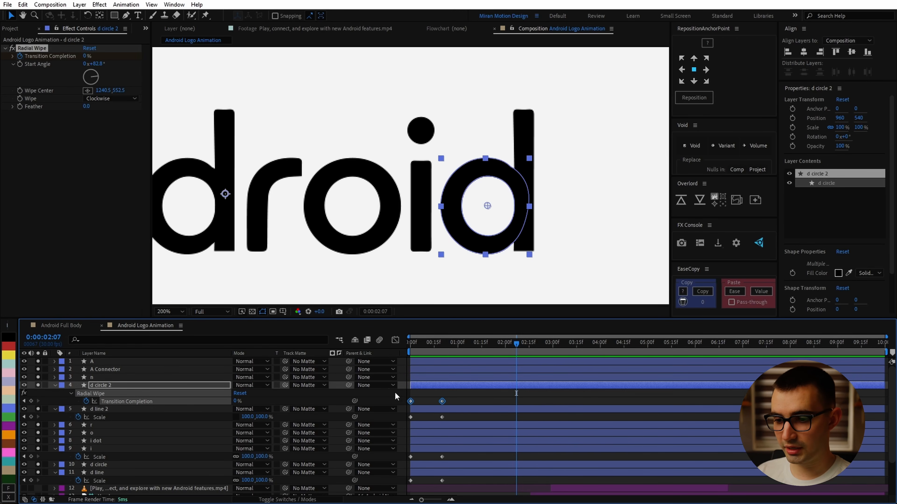
drag(455, 346, 323, 232)
click(217, 209)
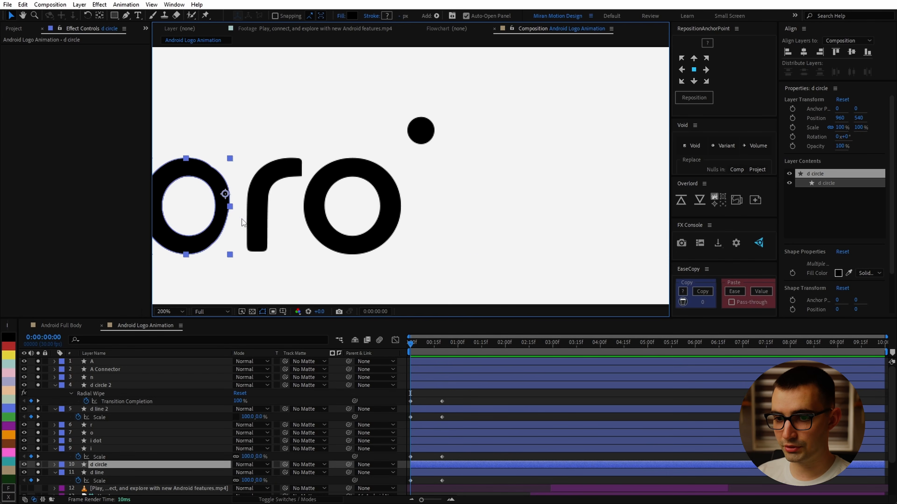
middle_drag(243, 222, 441, 219)
key(ctrl+v)
Center d circle's Radial Wipe in its ring at about 921, 554 and adjust the Start Angle to begin at the stem.
drag(417, 195, 388, 207)
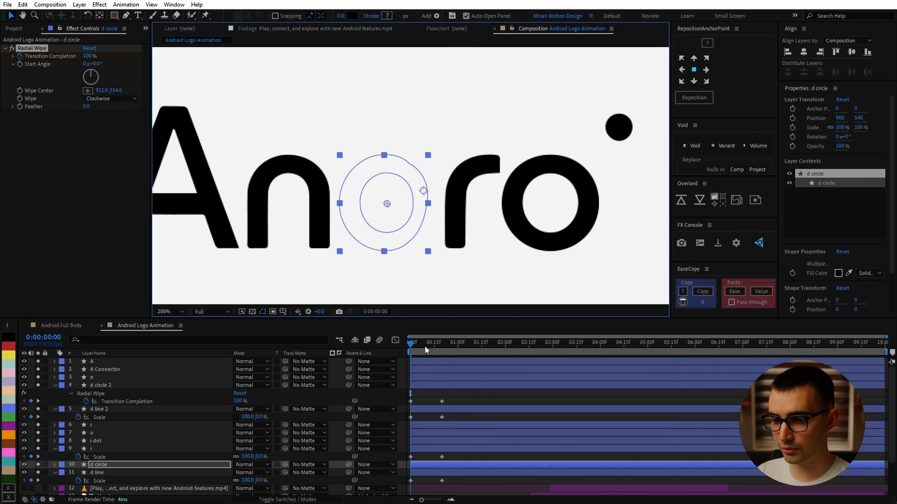
key(space)
drag(94, 67, 538, 125)
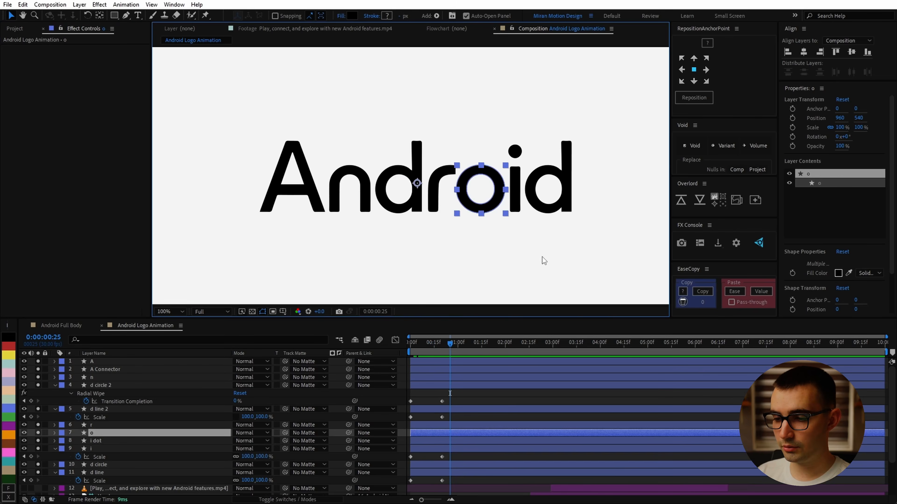
Paste the Radial Wipe onto the o layer and center the wipe in the letter at about 1095.5, 554.
scroll(542, 257, up, 1)
key(ctrl+v)
drag(424, 191, 550, 203)
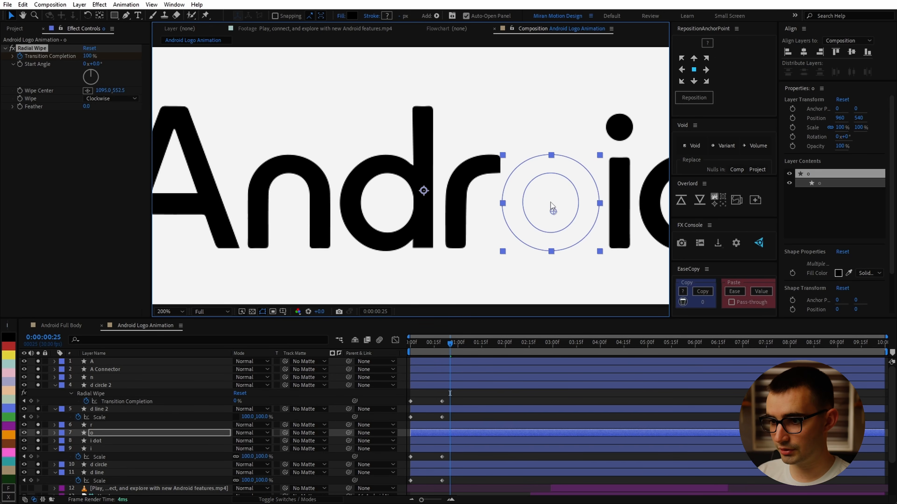
Reveal the o layer's keyframes and shift both Transition Completion keyframes so the first one sits on the first frame.
key(u)
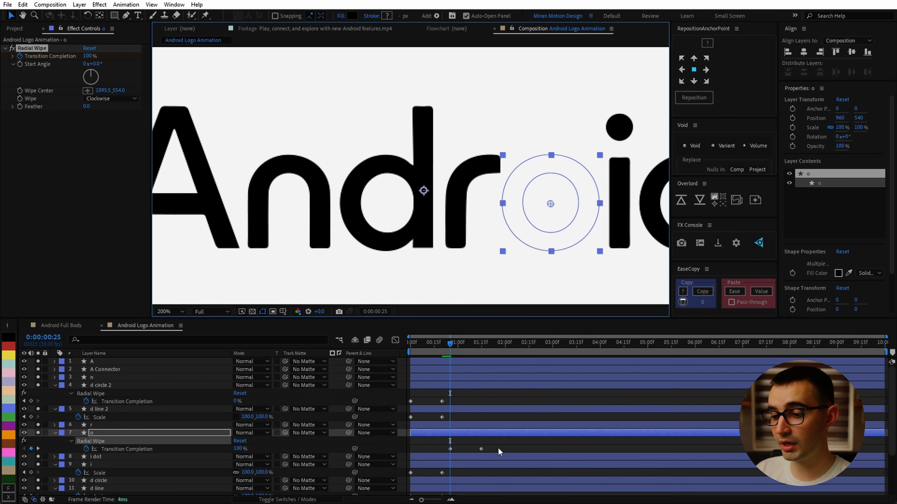
drag(499, 447, 420, 457)
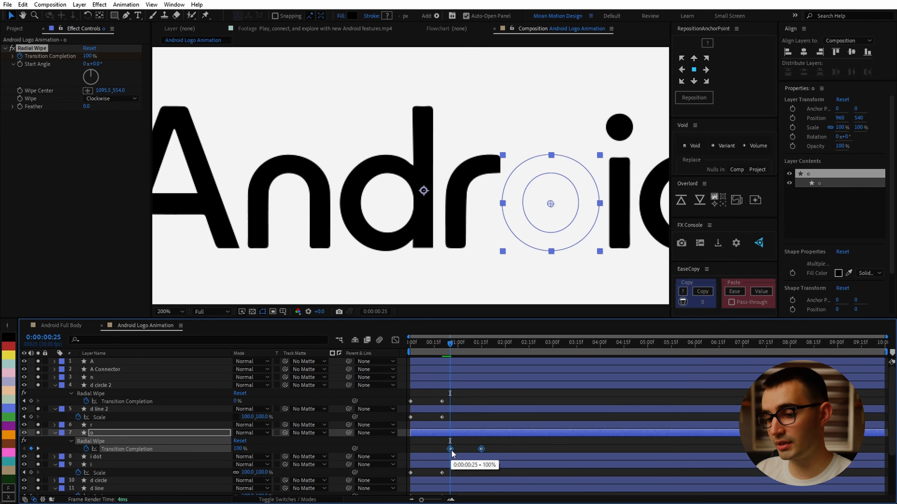
drag(451, 450, 411, 451)
Set the o layer's Radial Wipe Start Angle to -180° and scrub through the reveal.
drag(419, 342, 429, 342)
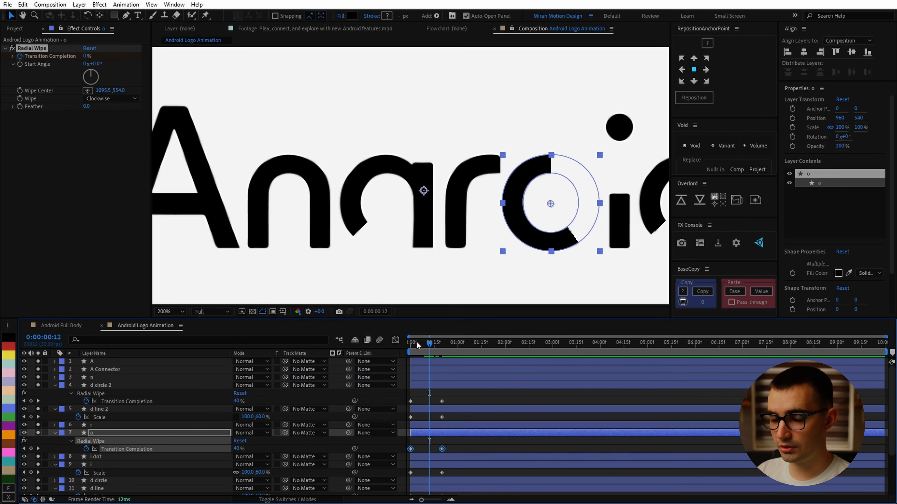
click(96, 63)
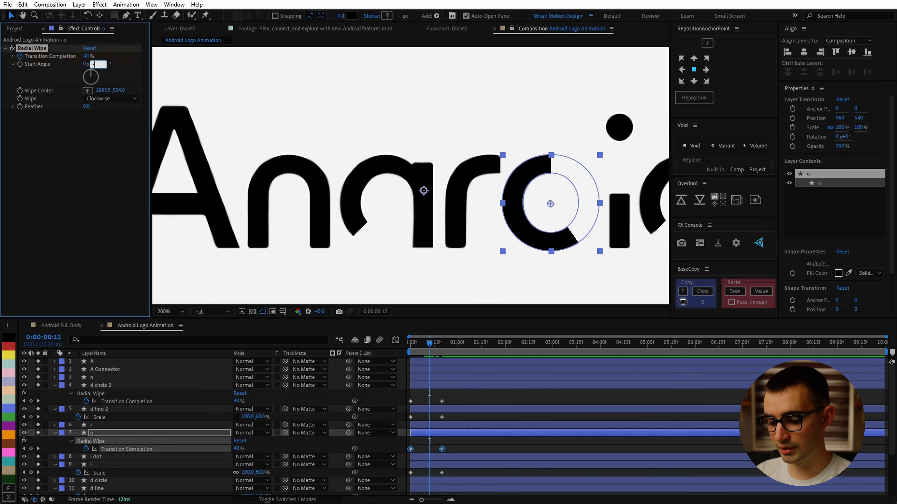
key(Return)
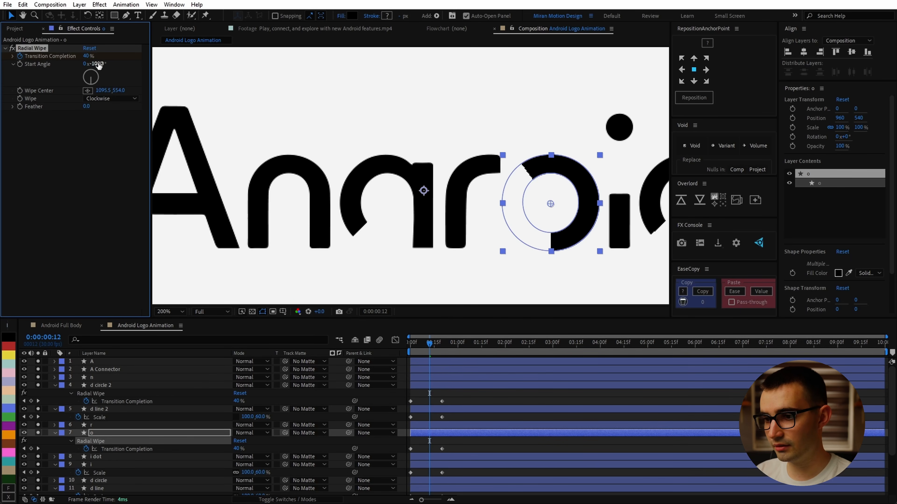
drag(427, 343, 450, 349)
key(comma)
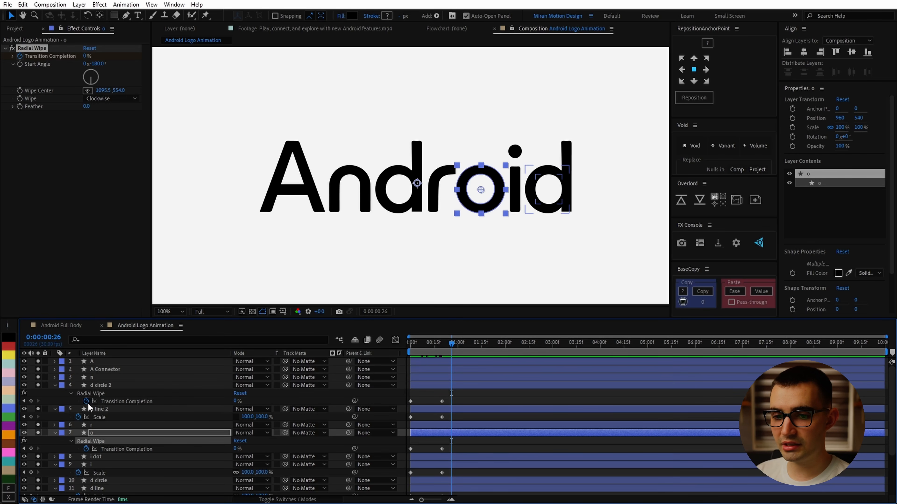
Apply the Linear Wipe effect to the A Connector layer.
click(102, 377)
click(110, 369)
key(ctrl+space)
text(linear)
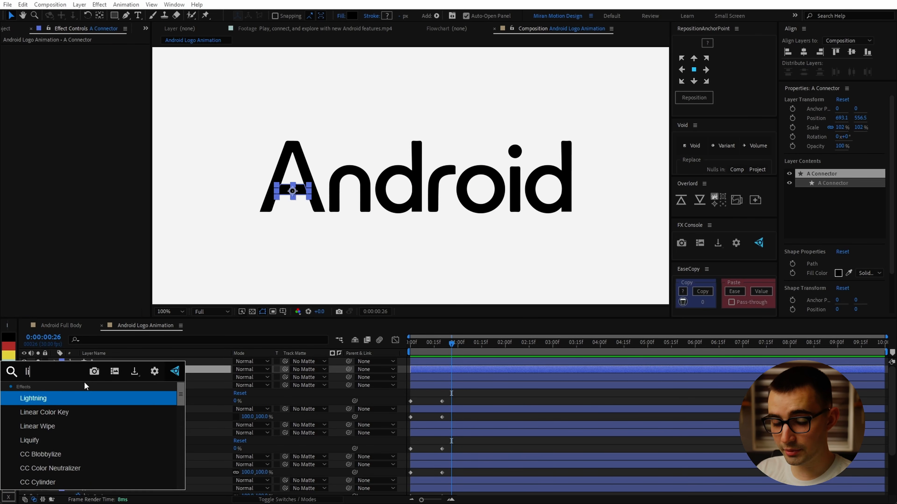
key(Down)
key(Return)
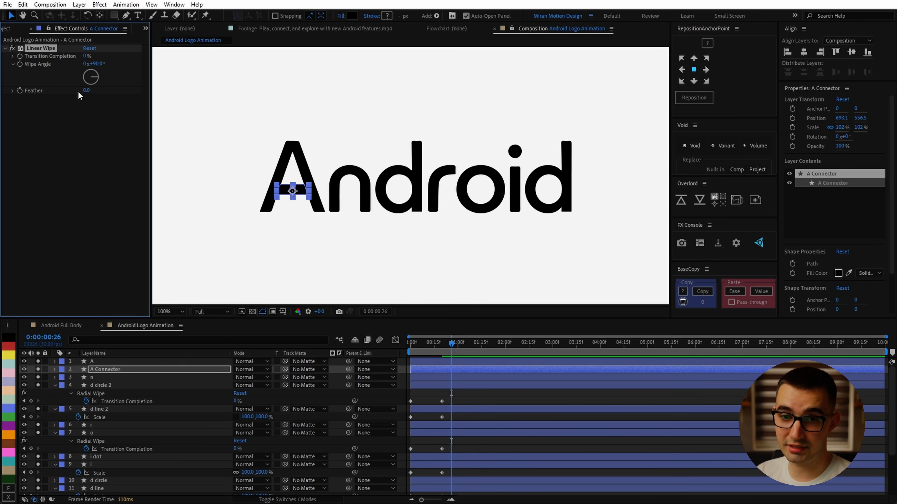
Test the wipe direction on the A's crossbar by raising the Linear Wipe's Transition Completion to 36%.
scroll(353, 204, up, 1)
middle_drag(353, 206, 585, 184)
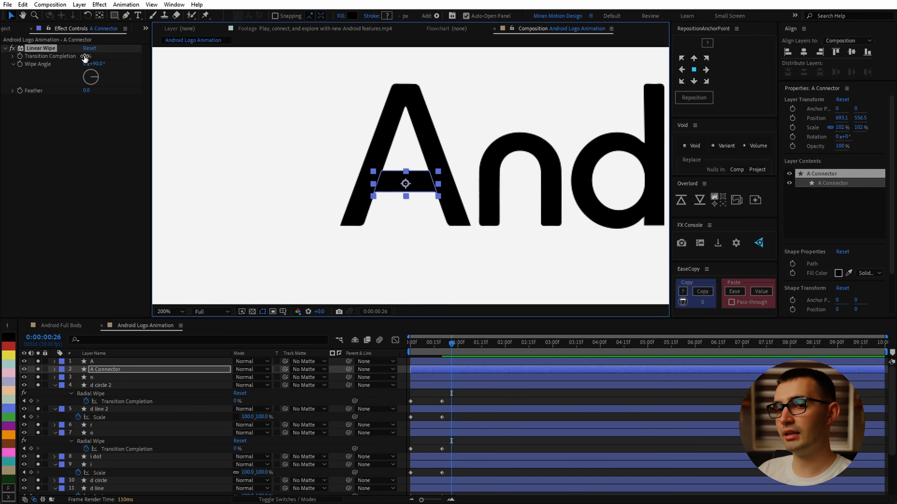
drag(85, 56, 206, 86)
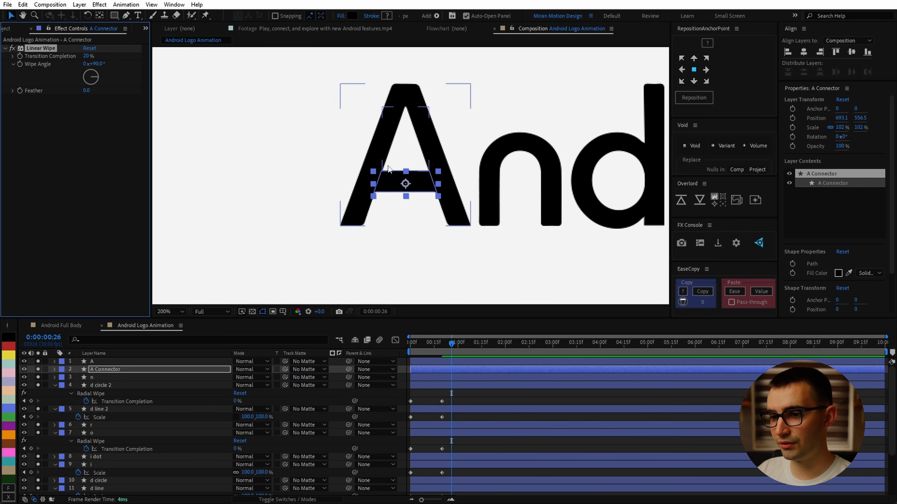
scroll(494, 159, down, 2)
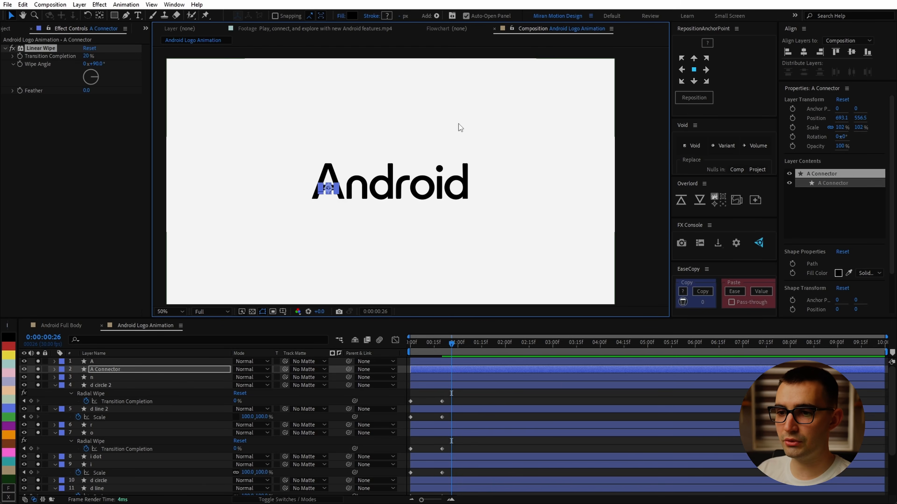
scroll(288, 214, up, 1)
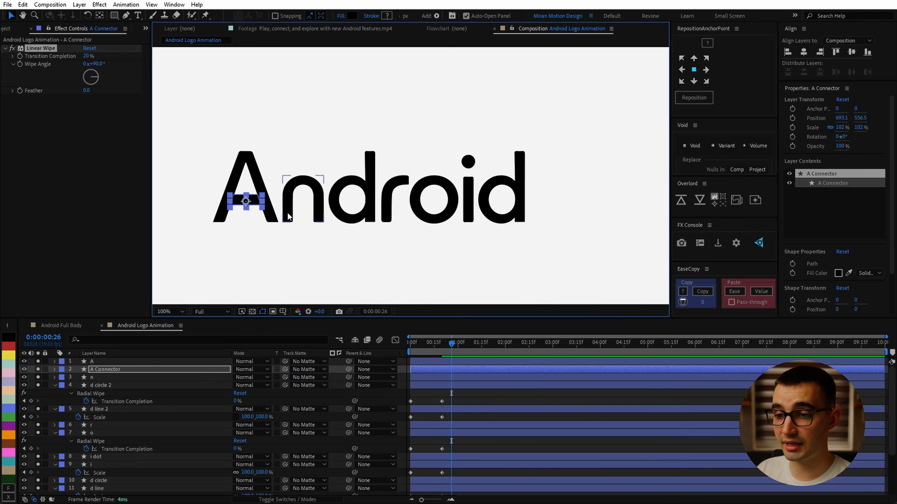
middle_drag(289, 217, 590, 204)
scroll(389, 201, up, 1)
scroll(579, 204, up, 1)
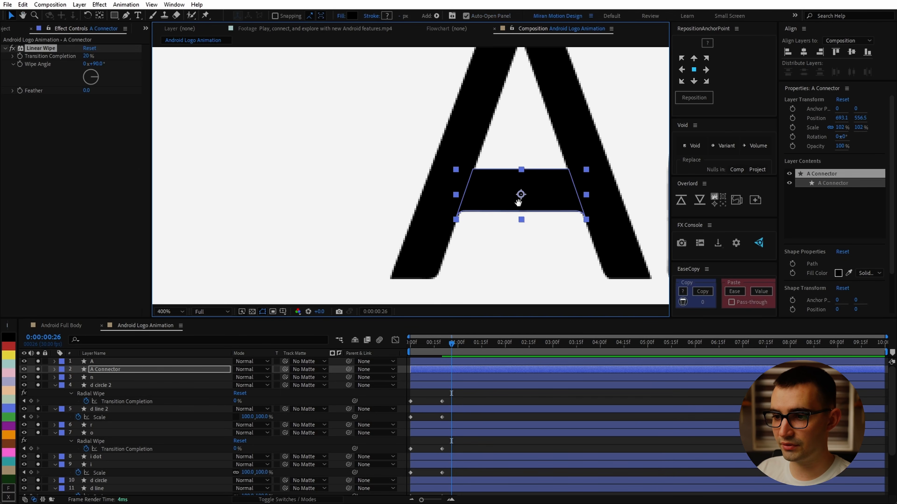
middle_drag(518, 204, 424, 190)
drag(88, 57, 180, 75)
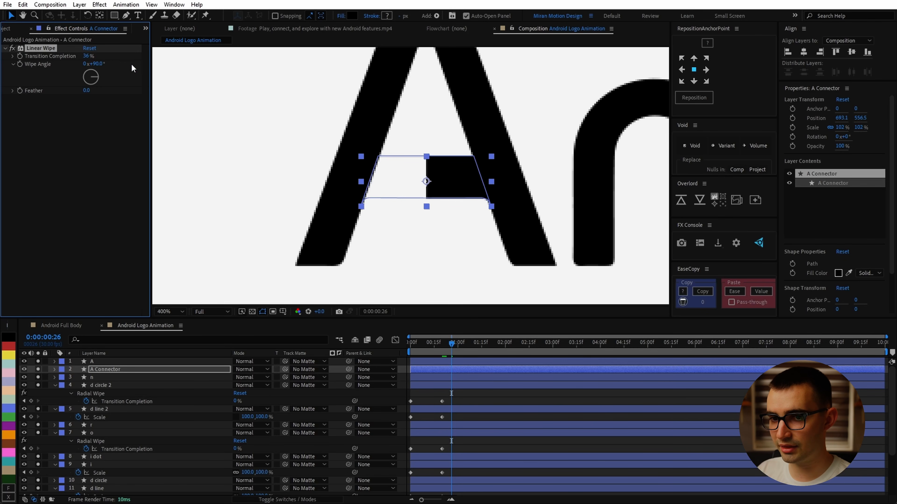
Set the Linear Wipe's Wipe Angle to -90° on the A Connector layer.
click(99, 64)
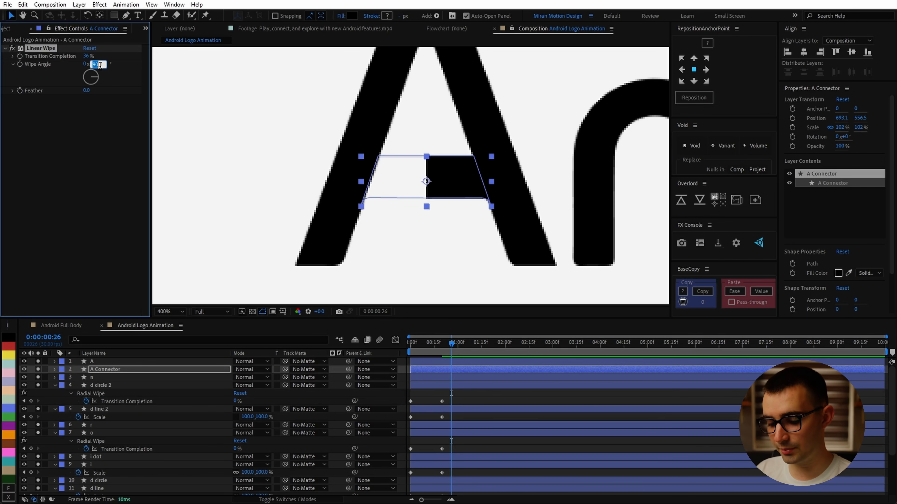
text(-90)
key(Return)
Raise A Connector's Transition Completion to 66% to hide the crossbar and keyframe it at the first frame.
drag(86, 56, 246, 75)
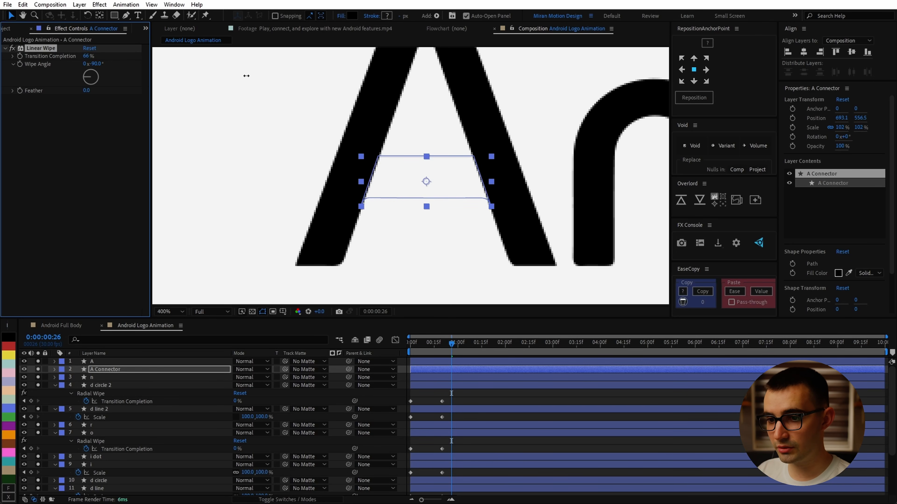
drag(436, 345, 392, 338)
click(20, 57)
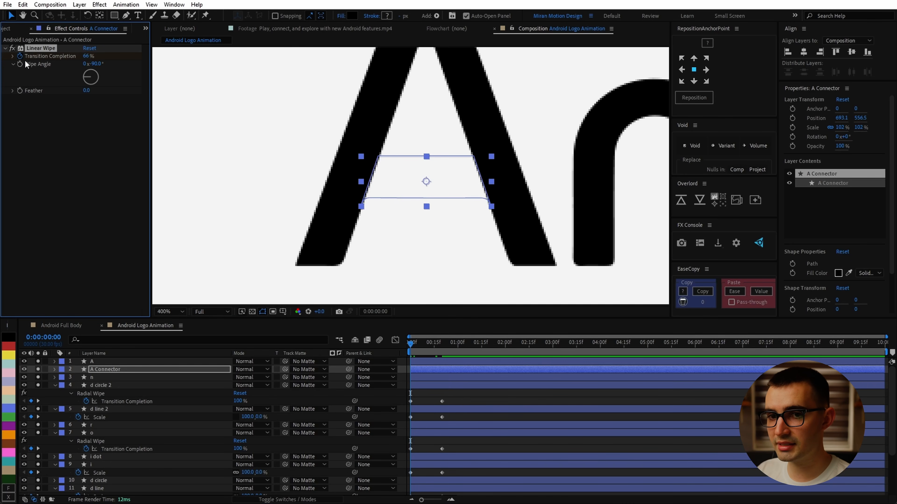
At frame 20, keyframe A Connector's Transition Completion at 62% and reveal the layer's keyframes.
click(443, 344)
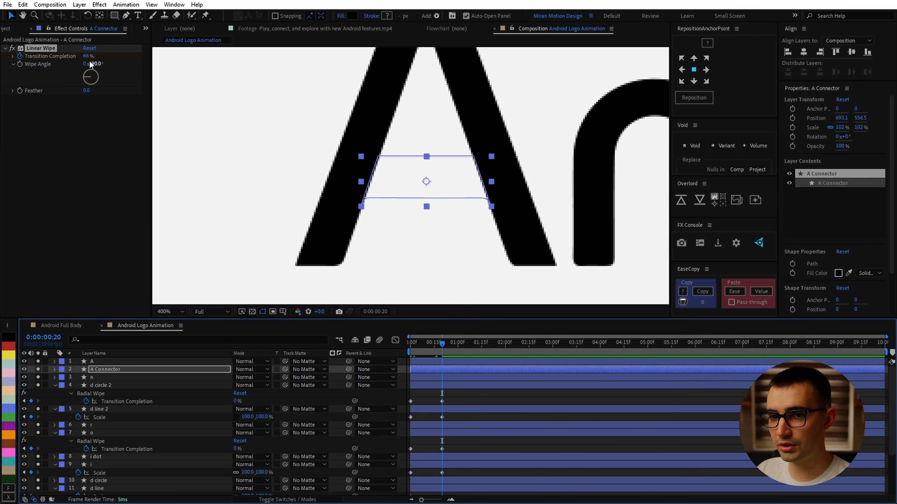
drag(85, 56, 79, 68)
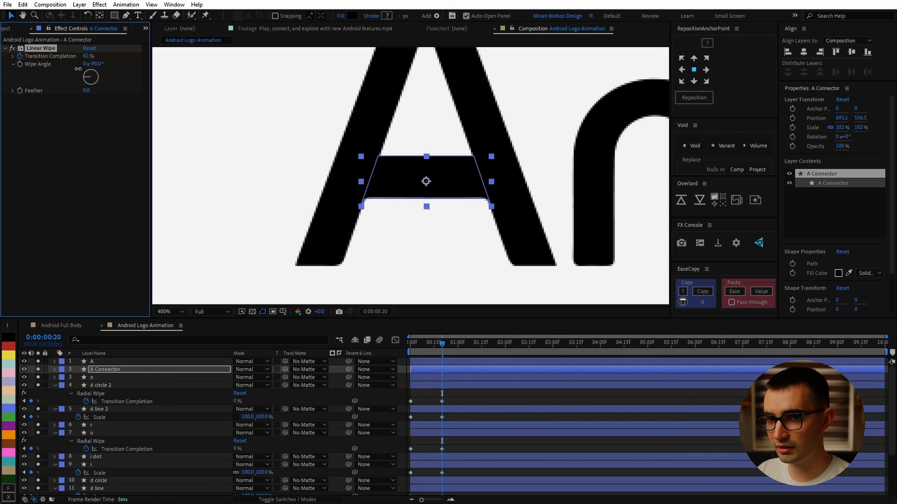
key(u)
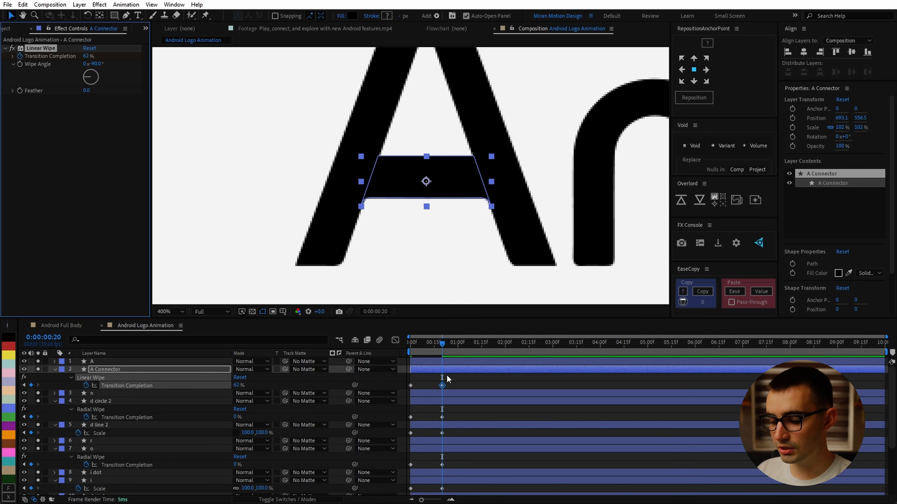
Move one frame ahead to 0:00:00:21 and set A Connector's Transition Completion to 0%.
key(Page_Down)
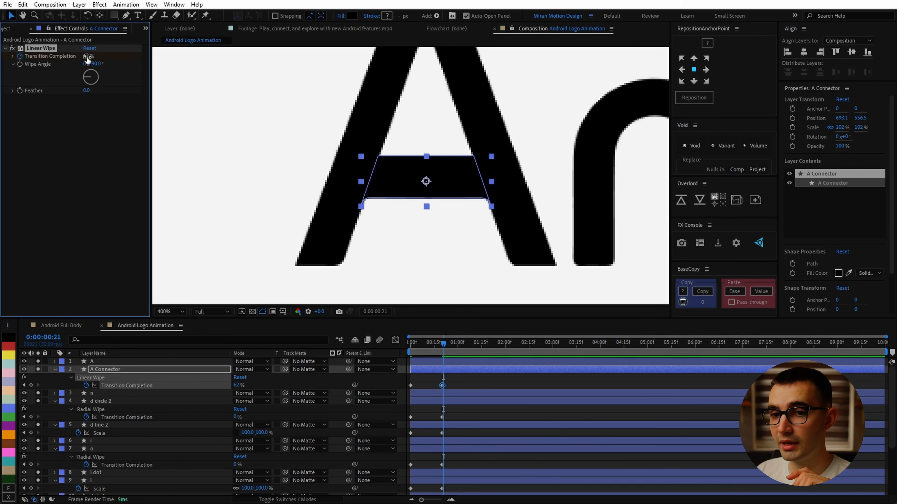
drag(87, 59, 60, 60)
scroll(473, 222, down, 1)
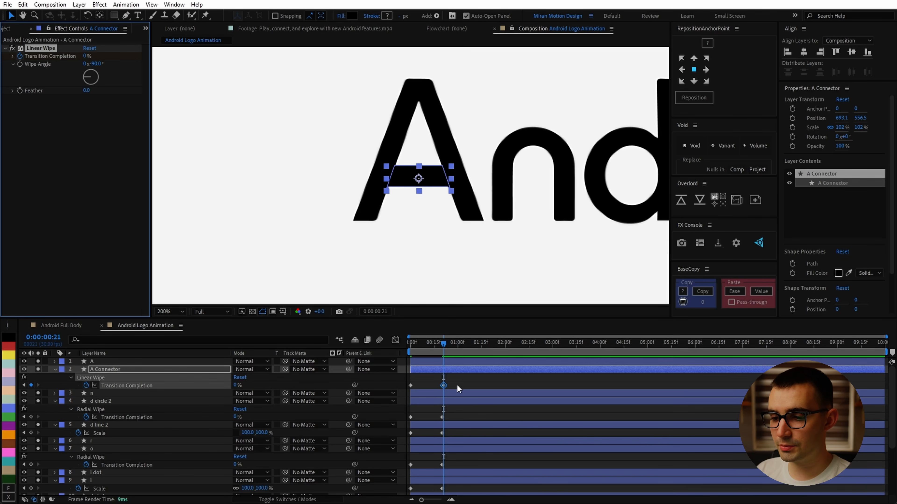
Inspect the A's crossbar wipe at frames 20 and 21, moving A Connector aside each time and undoing the move.
key(Page_Up)
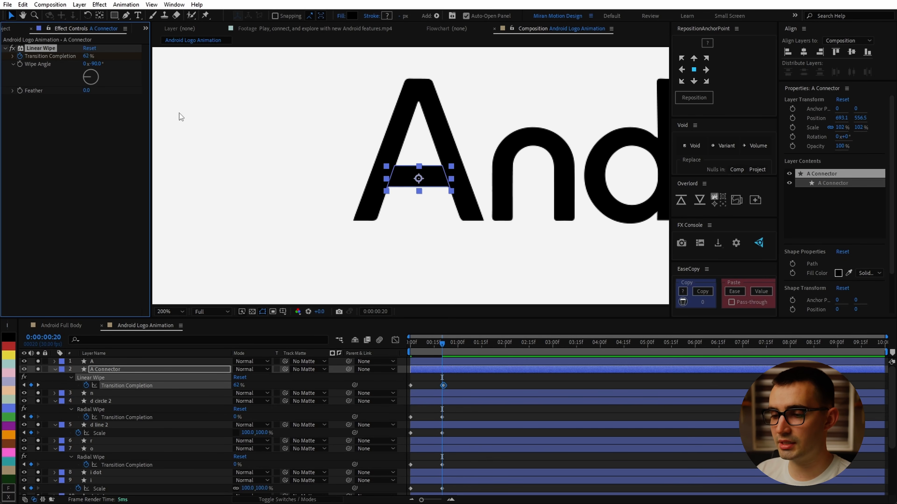
drag(438, 178, 468, 89)
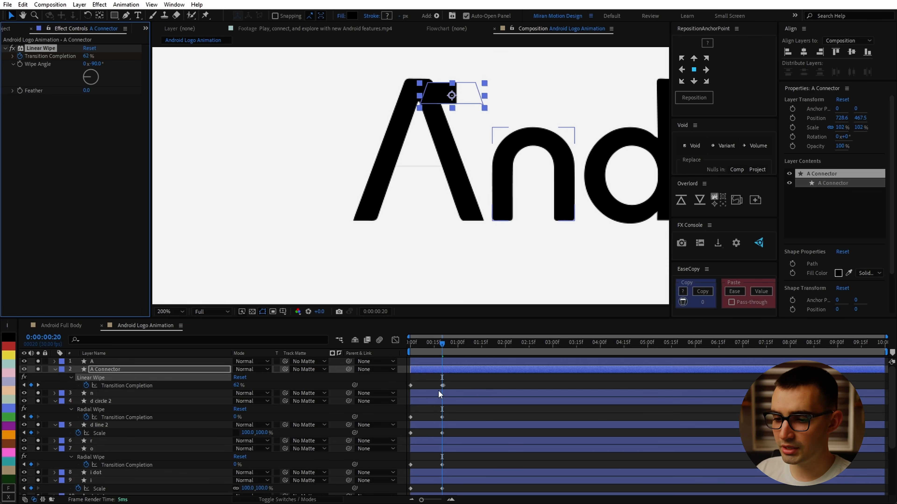
key(ctrl+z)
alt+scroll(440, 389, up, 3)
key(u)
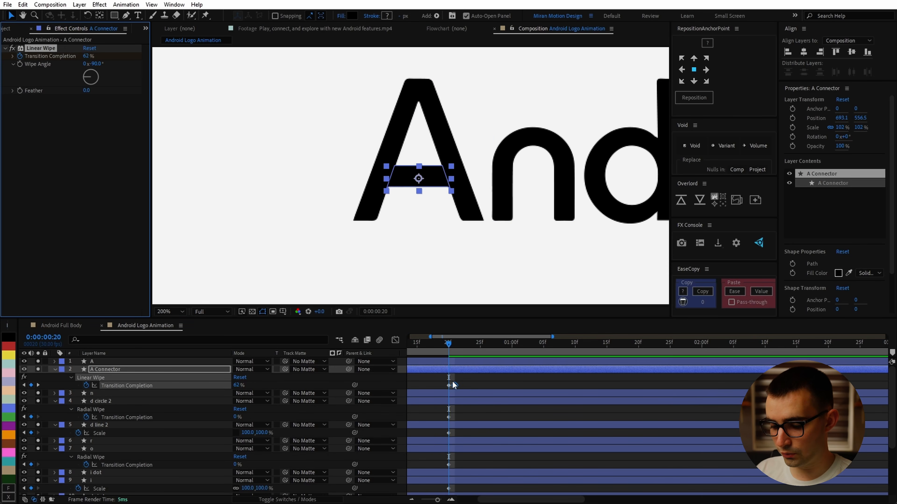
key(Page_Down)
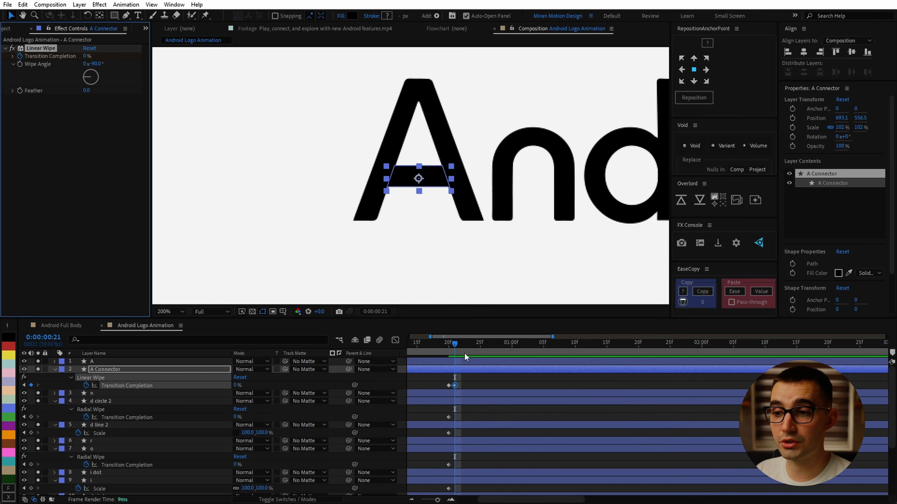
scroll(458, 188, down, 1)
drag(427, 179, 587, 87)
middle_drag(559, 187, 389, 188)
scroll(425, 181, down, 1)
key(ctrl+z)
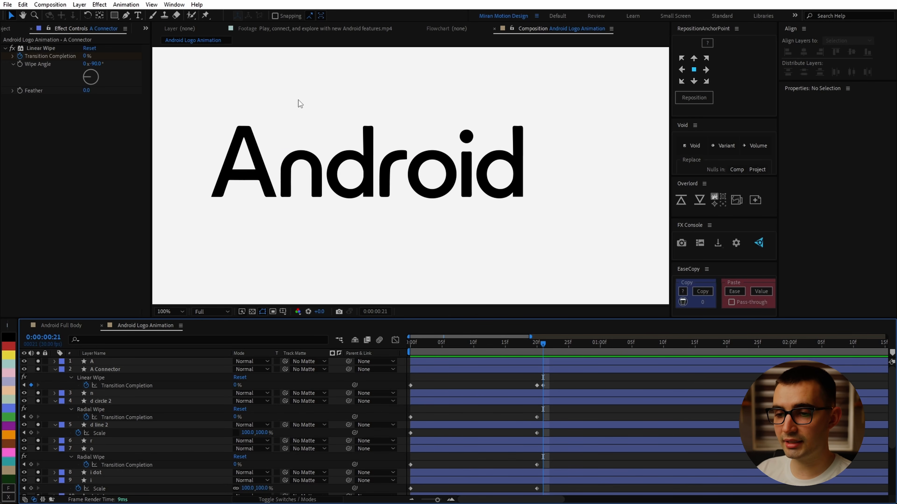
Draw an open three-point path along both legs of the A on a new shape layer, with its apex just above the letter.
key(g)
middle_drag(246, 184, 419, 192)
scroll(314, 213, up, 1)
middle_drag(369, 228, 306, 257)
click(307, 257)
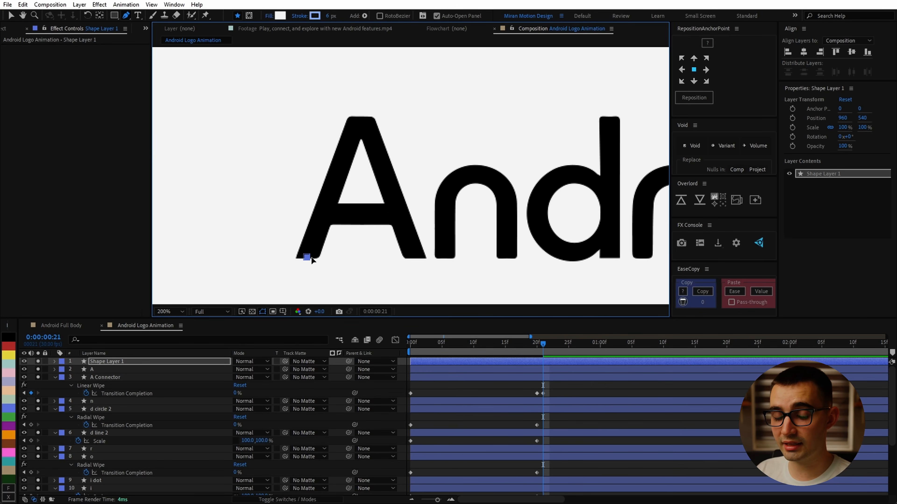
click(359, 124)
click(419, 265)
key(v)
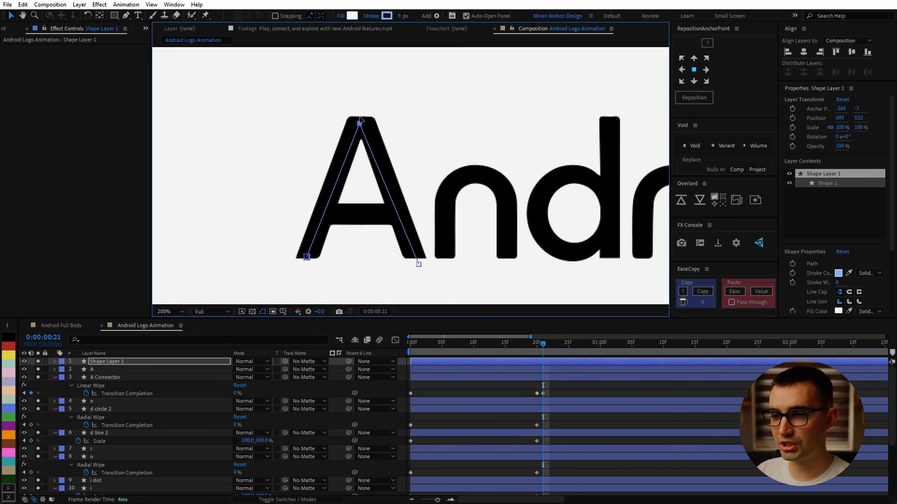
drag(359, 120, 360, 111)
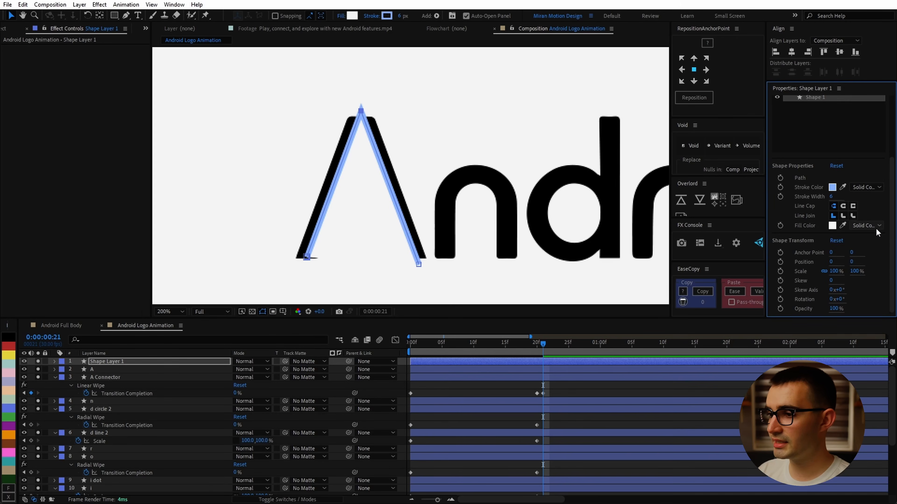
Remove the path's fill and give it a 28 px stroke with round caps and round joins.
click(867, 226)
click(857, 240)
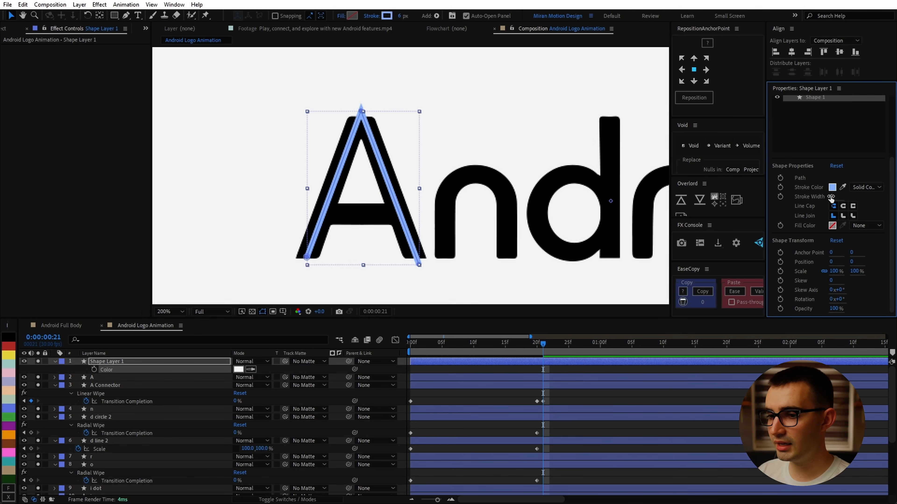
drag(831, 196, 848, 200)
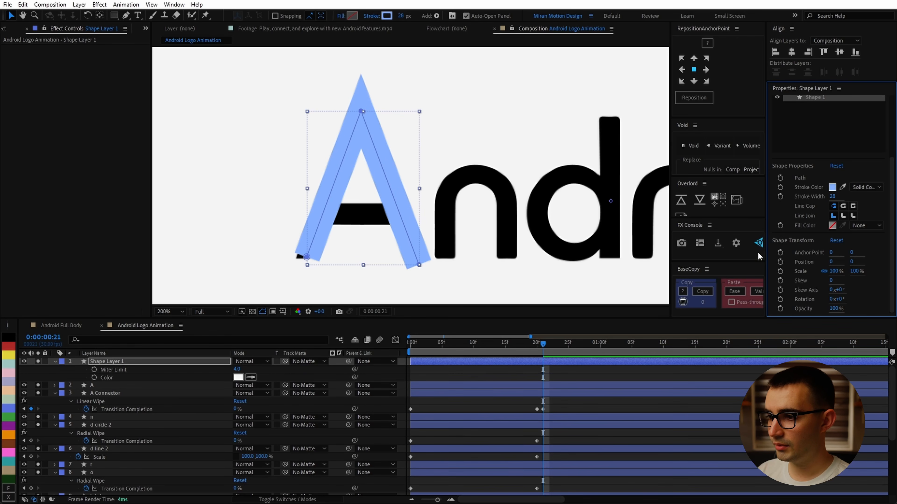
click(843, 206)
click(843, 215)
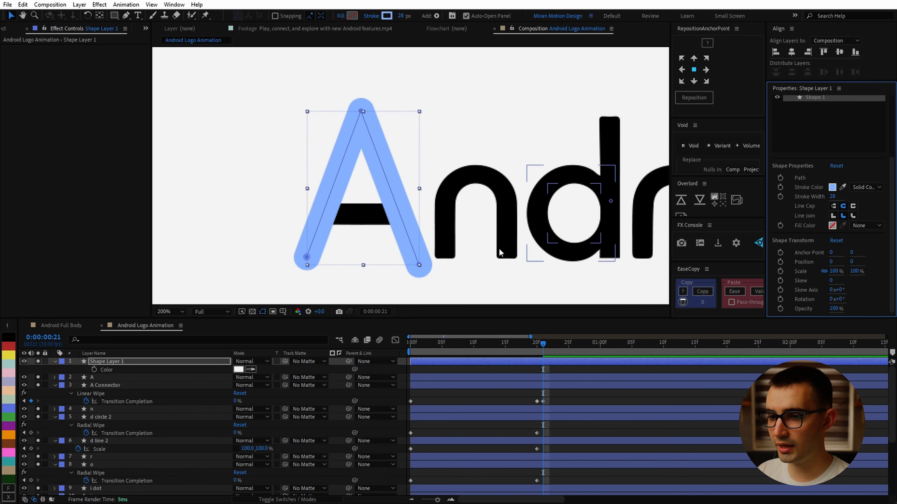
Adjust the path's three points so the thick stroke fully covers both legs and the tip of the A.
key(g)
mouse_move(419, 264)
mouse_down()
mouse_move(414, 239)
mouse_move(415, 259)
mouse_up()
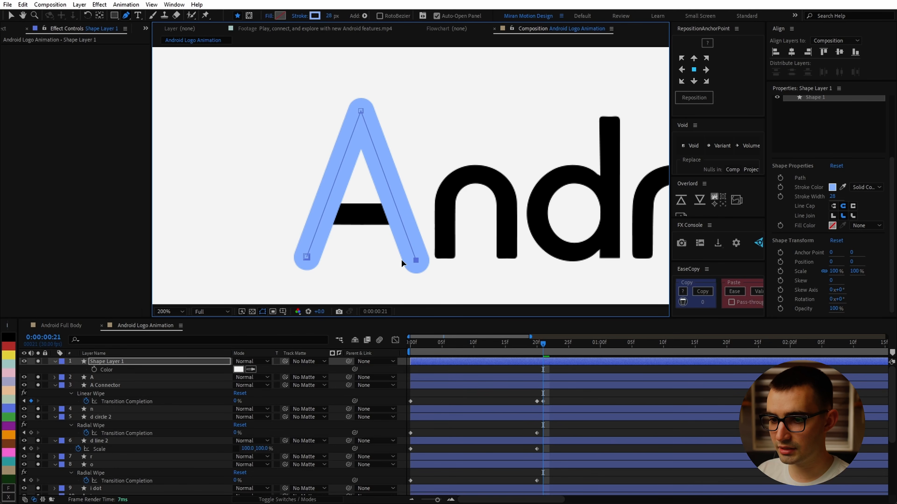
mouse_move(310, 260)
mouse_down()
mouse_move(322, 239)
mouse_move(306, 258)
mouse_up()
key(v)
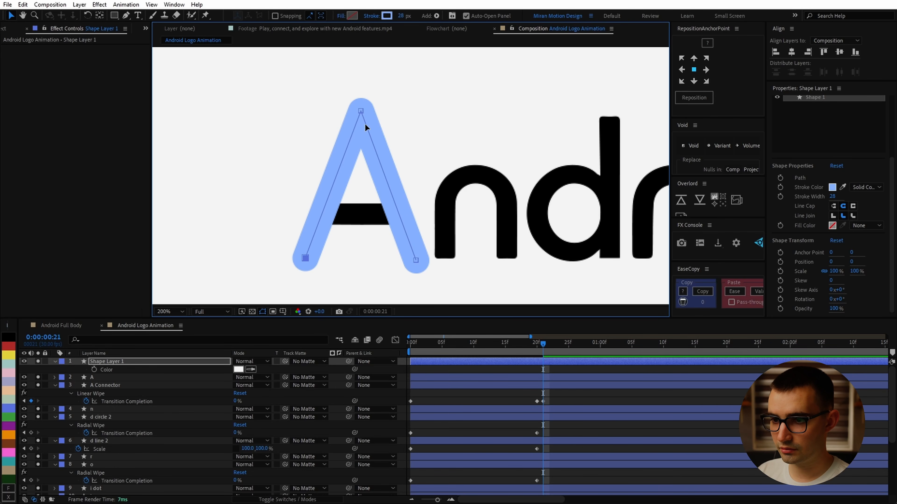
mouse_move(360, 111)
mouse_down()
mouse_move(367, 191)
mouse_move(362, 115)
mouse_up()
Rename the new shape layer "A Matte" and use it as the track matte for the A layer.
click(177, 361)
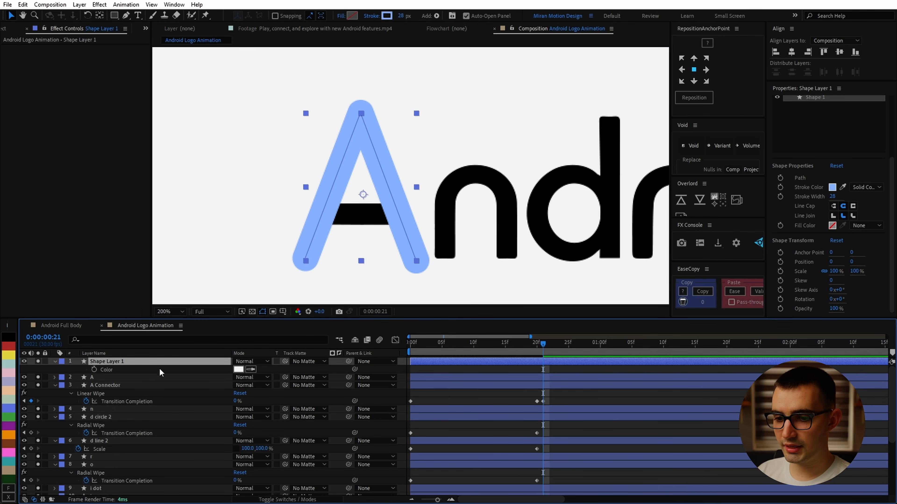
key(Return)
text(A Matte)
key(Return)
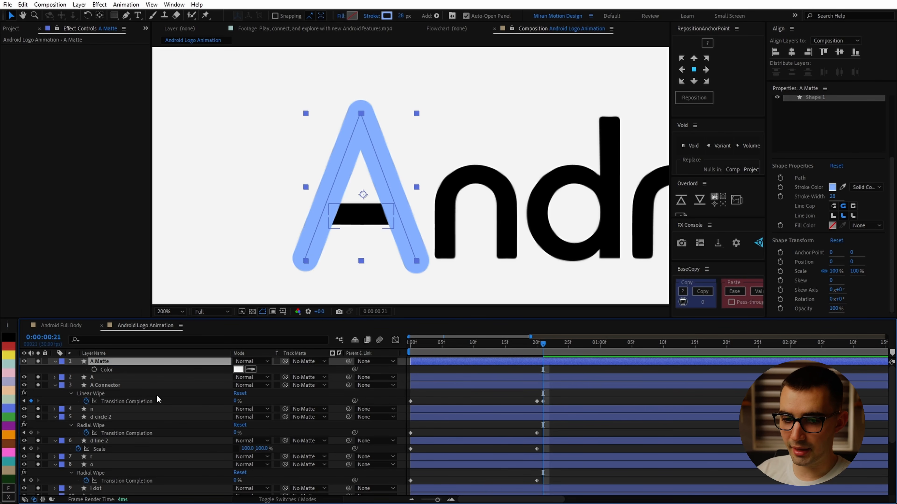
click(55, 362)
drag(285, 370, 184, 363)
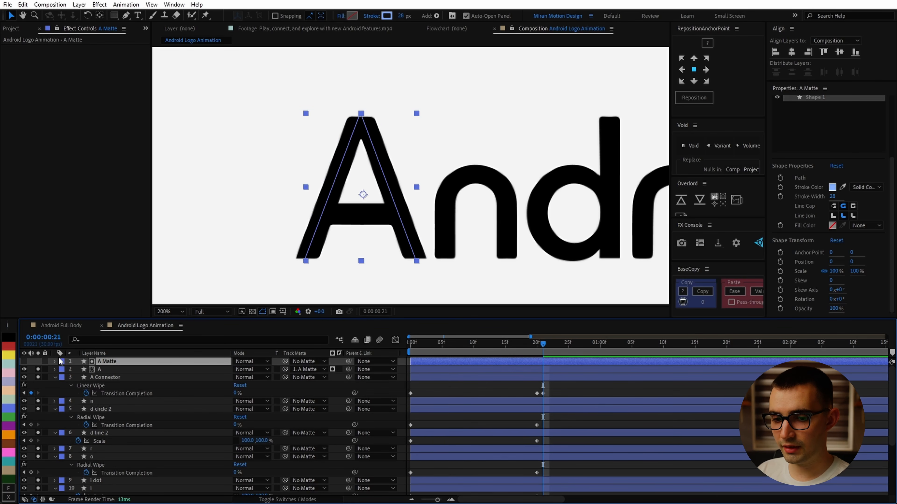
Add Trim Paths to A Matte and keyframe its End at 100% at the current frame.
click(56, 361)
click(338, 370)
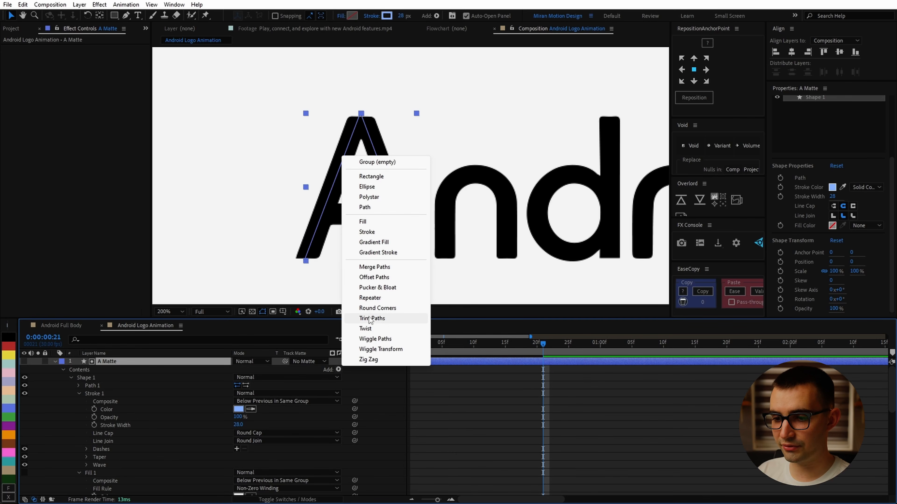
click(369, 317)
mouse_move(239, 460)
mouse_down()
mouse_move(210, 467)
mouse_move(246, 462)
mouse_up()
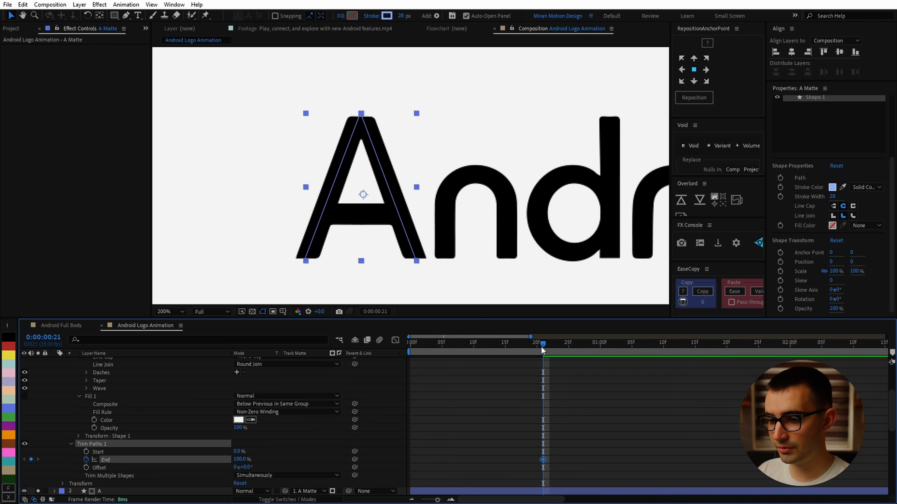
Set the Trim Paths End to 0% at the first frame and move its 100% keyframe to frame 20.
key(Home)
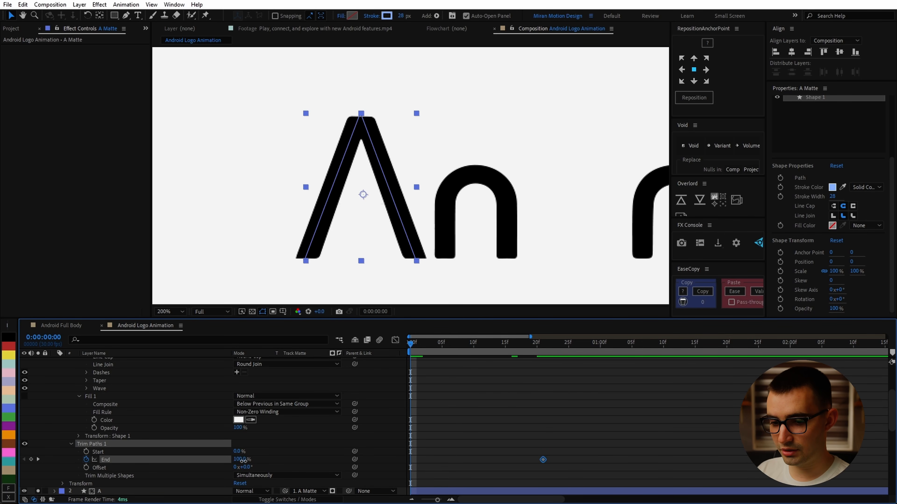
drag(243, 462, 193, 461)
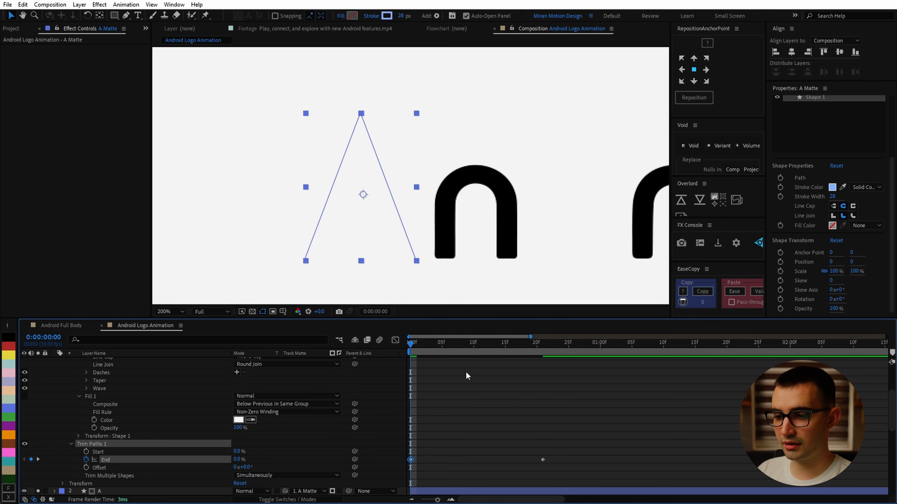
key(shift+Page_Down)
key(shift+Page_Down)
drag(543, 460, 537, 464)
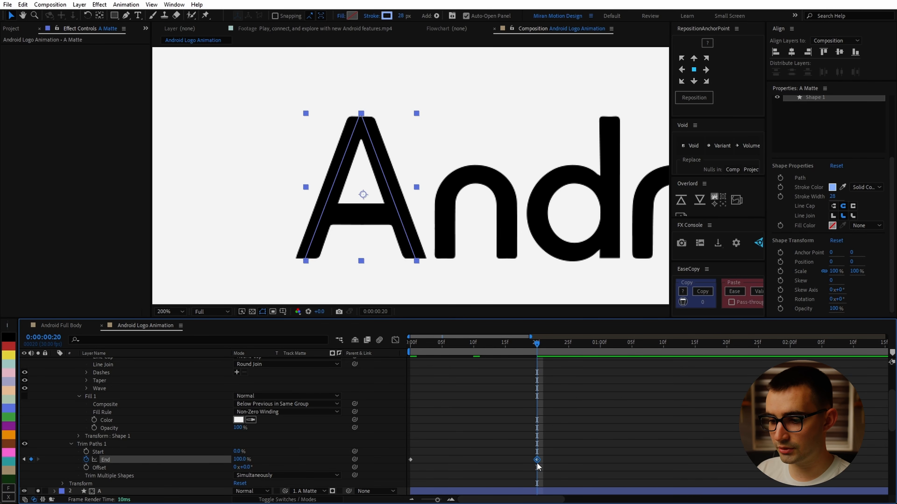
scroll(538, 467, down, 4)
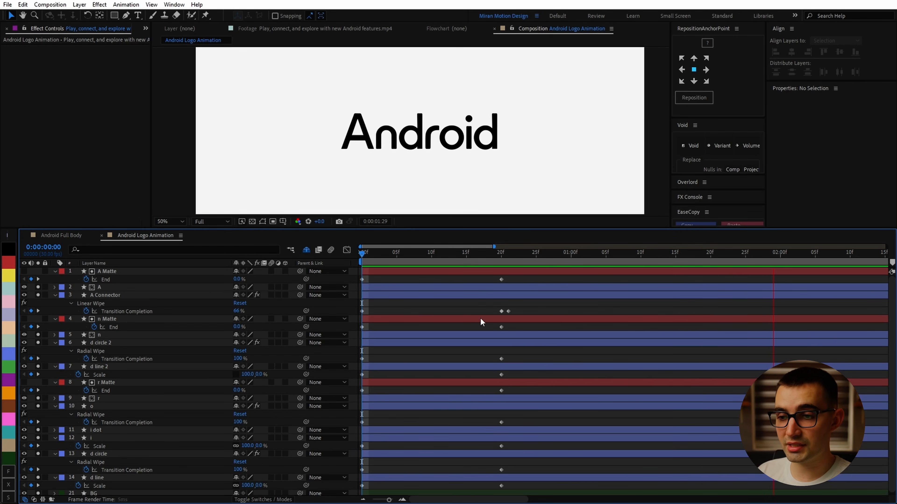
Apply Easy Ease to the keyframes at frames 0 and 20 on all animated logo layers.
drag(455, 260, 502, 255)
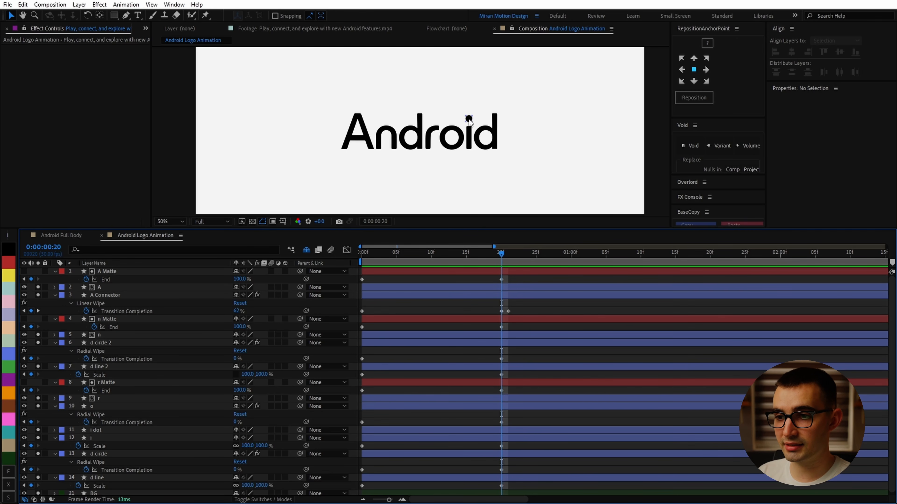
scroll(473, 124, up, 2)
middle_drag(580, 141, 518, 157)
scroll(391, 173, down, 1)
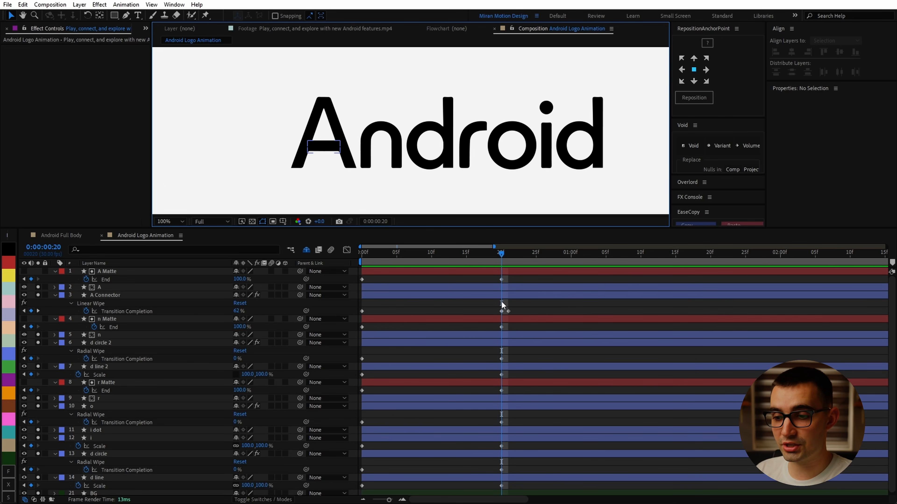
drag(507, 277, 345, 496)
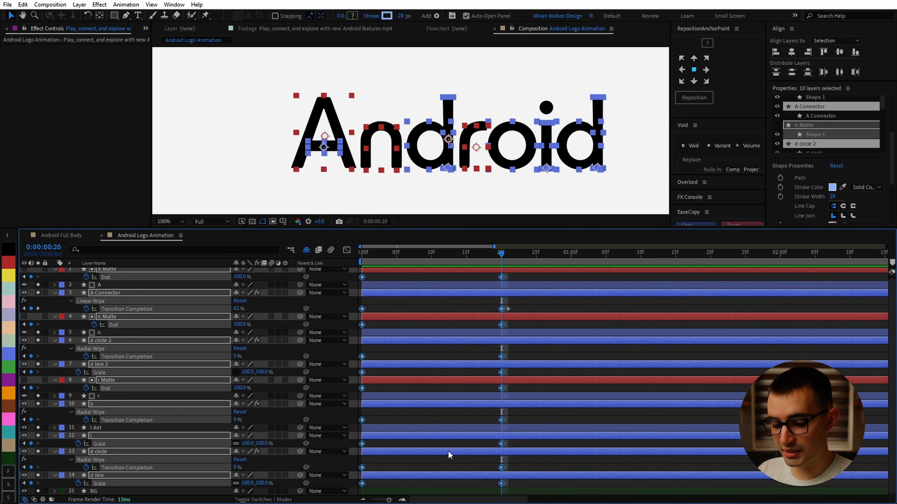
key(F9)
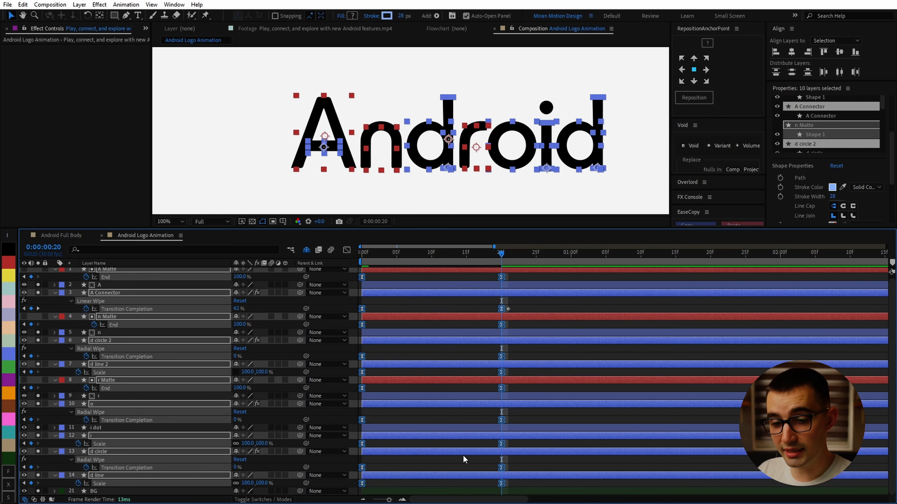
click(463, 459)
Select A Matte's End keyframes and show them in the Graph Editor as a value graph.
scroll(422, 284, up, 1)
click(422, 285)
drag(543, 278, 356, 282)
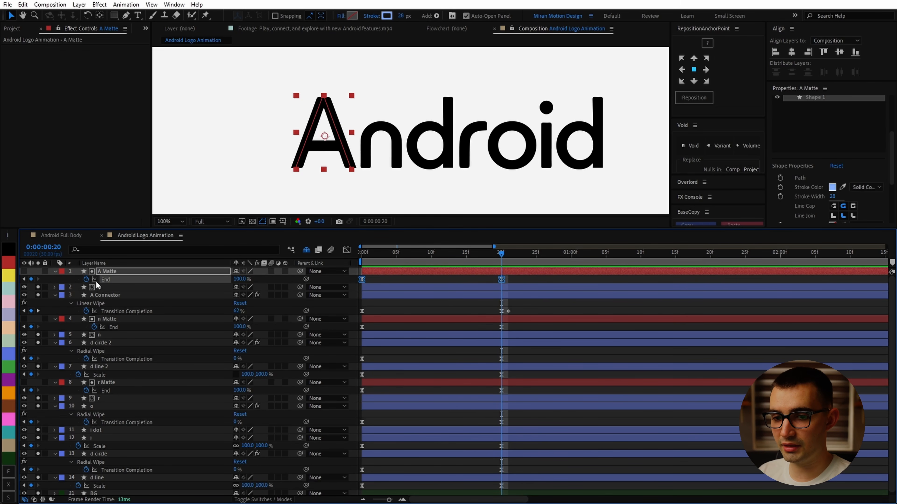
click(346, 249)
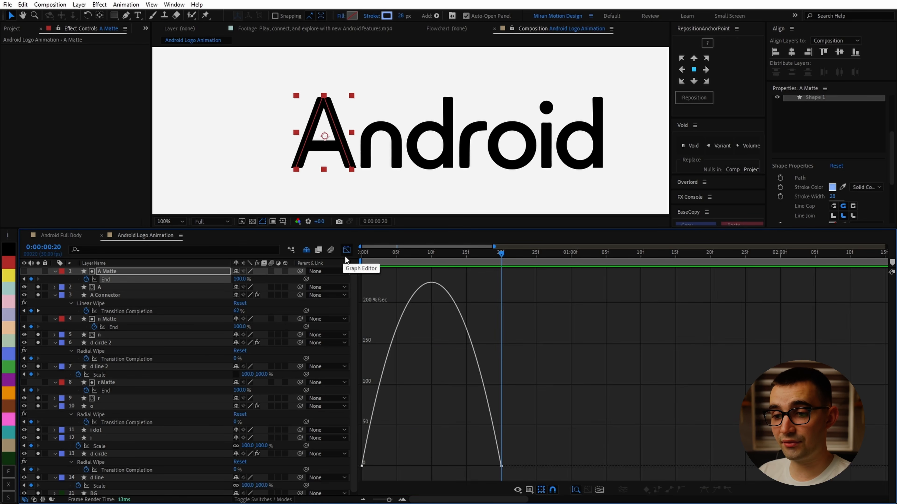
click(529, 490)
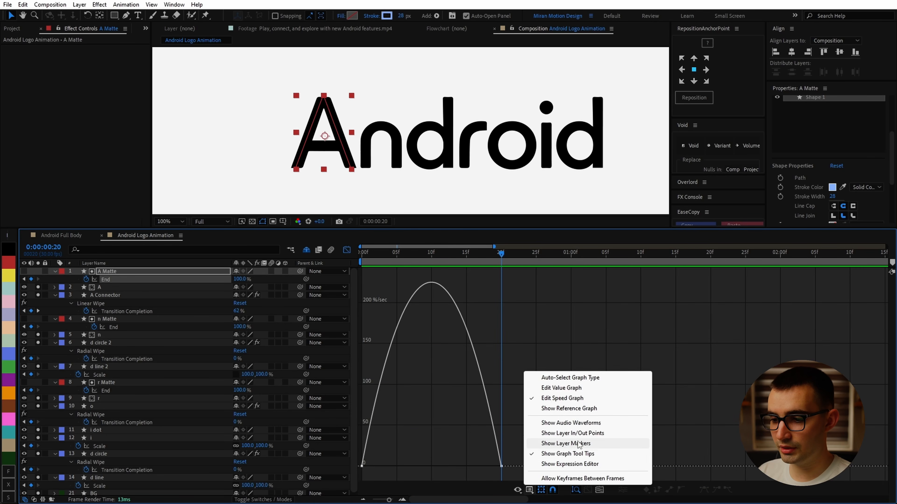
click(572, 386)
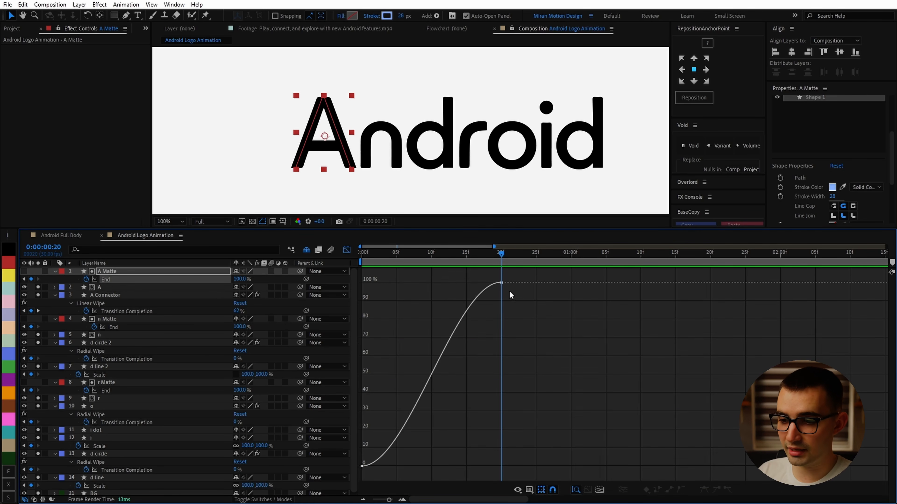
Extend the End curve's final handle back to about frame 4 and its first handle to about frame 12, and preview from the start.
click(501, 283)
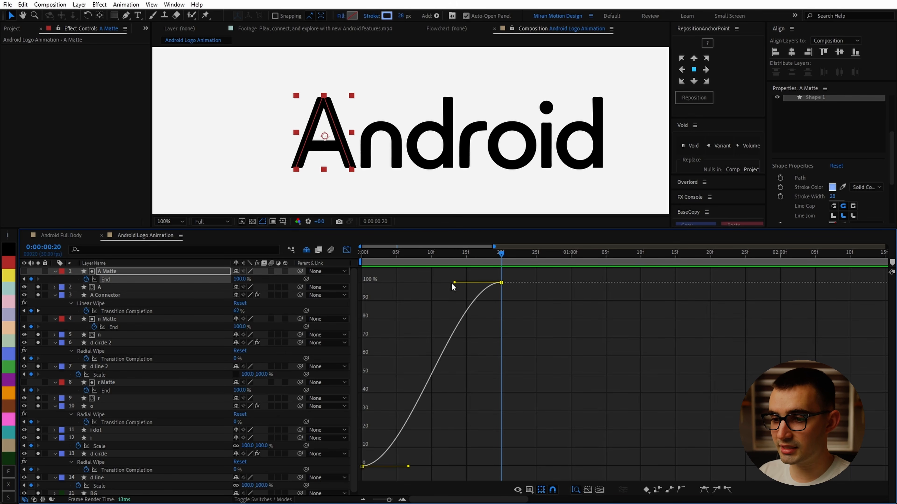
drag(456, 284, 386, 283)
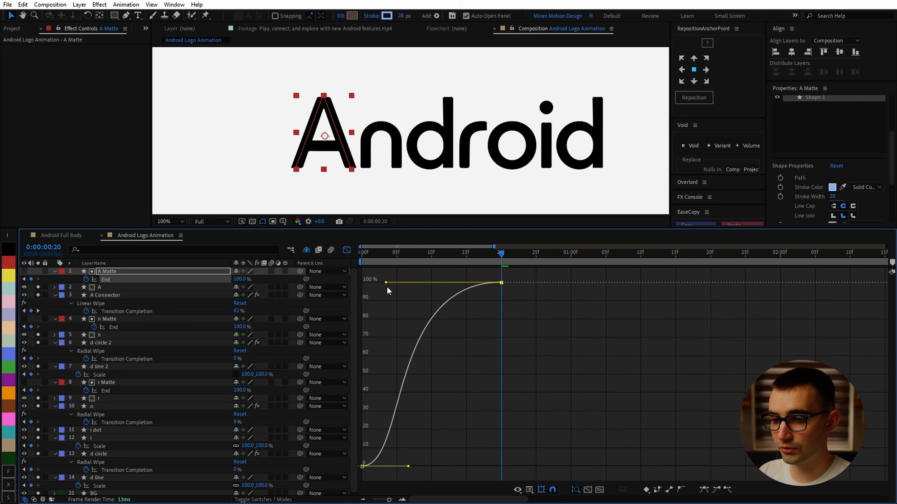
drag(426, 466, 443, 467)
drag(494, 253, 361, 253)
scroll(505, 150, down, 1)
key(space)
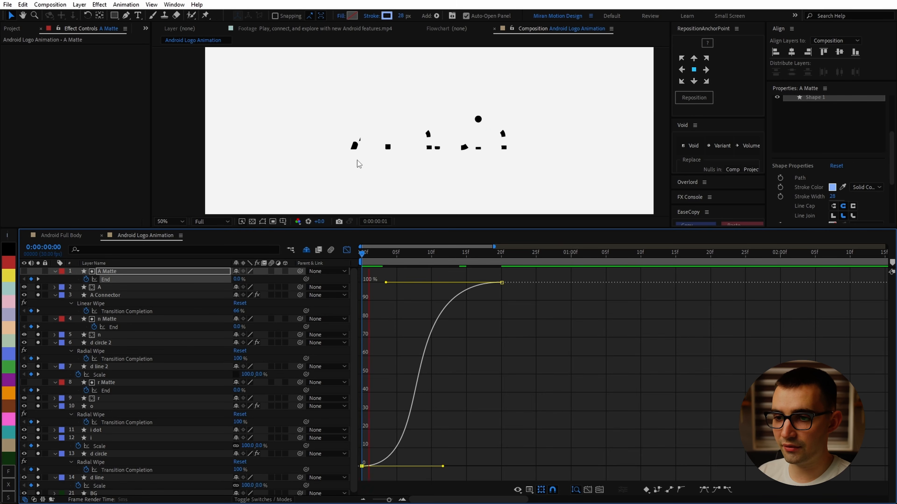
key(space)
Return to the keyframe view, move the end keyframes of all animated logo layers together to 0:00:01:00, and preview.
key(shift+F3)
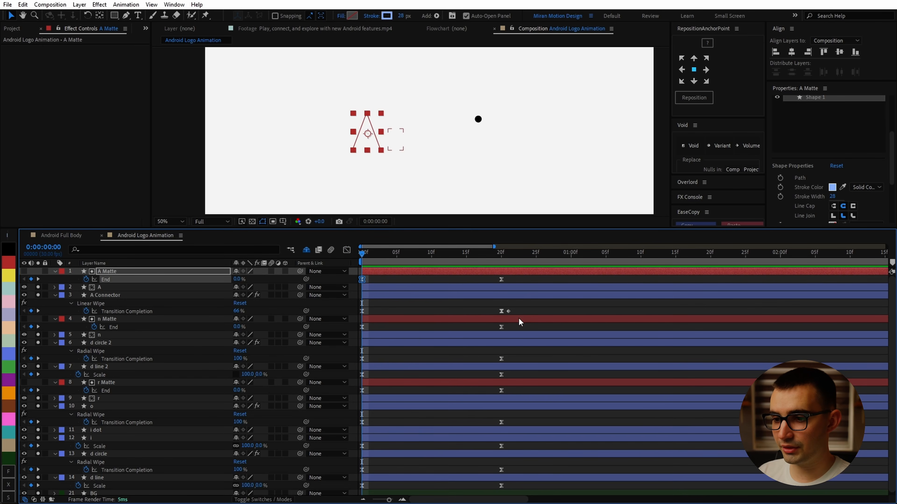
drag(483, 276, 627, 496)
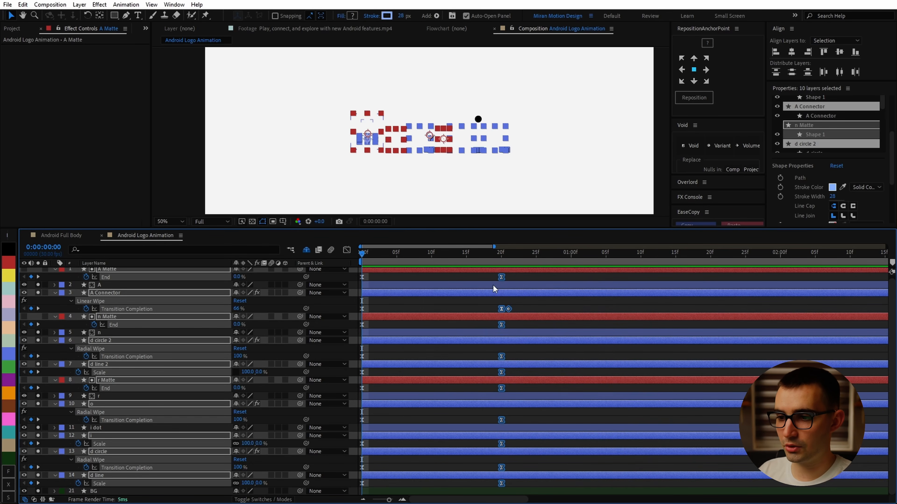
click(571, 262)
drag(501, 277, 571, 277)
click(536, 275)
key(space)
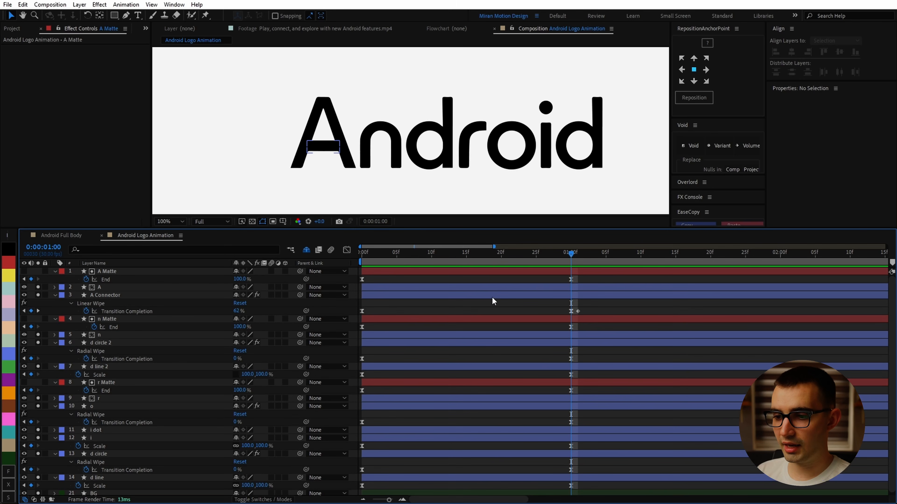
Delay the A Connector's first Linear Wipe Transition Completion keyframe to frame 9, checking it against the A's left stroke.
click(494, 296)
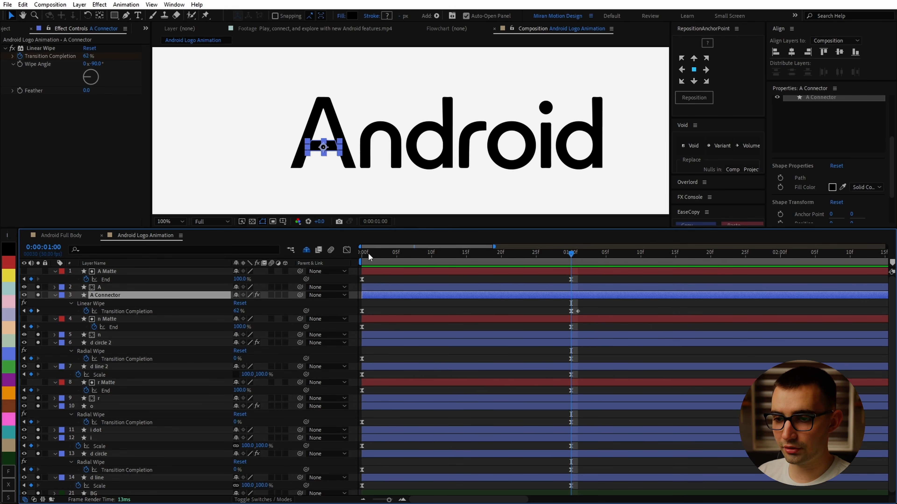
drag(393, 255, 431, 279)
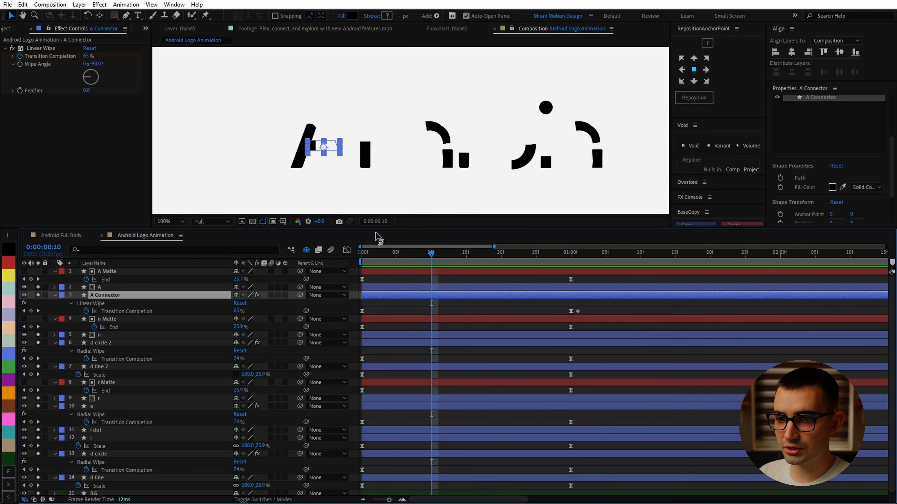
scroll(373, 166, up, 1)
middle_drag(373, 163, 615, 95)
scroll(518, 125, up, 1)
middle_drag(504, 140, 452, 228)
drag(427, 258, 424, 263)
drag(362, 311, 429, 326)
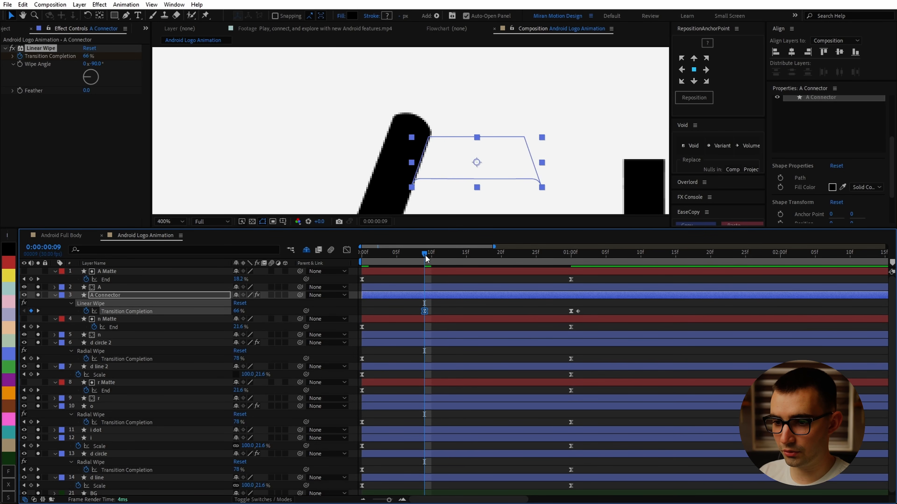
mouse_move(425, 256)
mouse_down()
mouse_move(470, 259)
mouse_move(425, 263)
mouse_up()
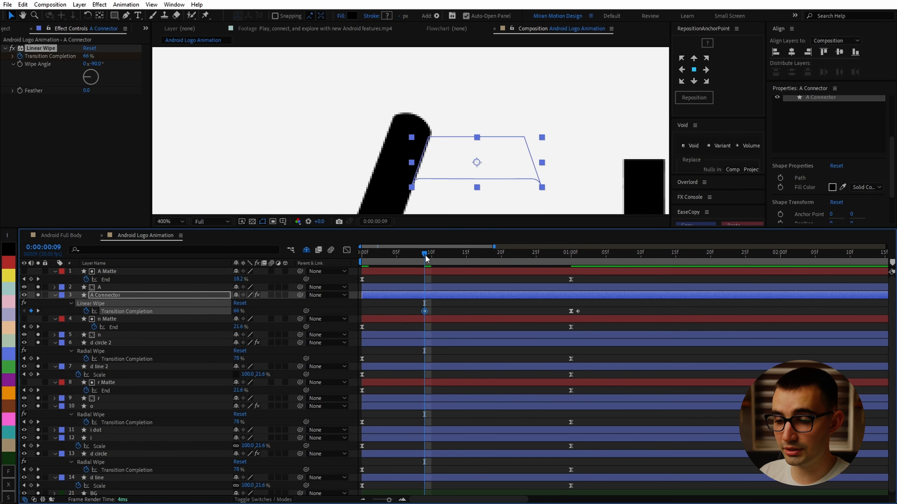
Move the A Connector's middle Transition Completion keyframe to frame 21 and preview the crossbar reveal.
drag(425, 259, 489, 287)
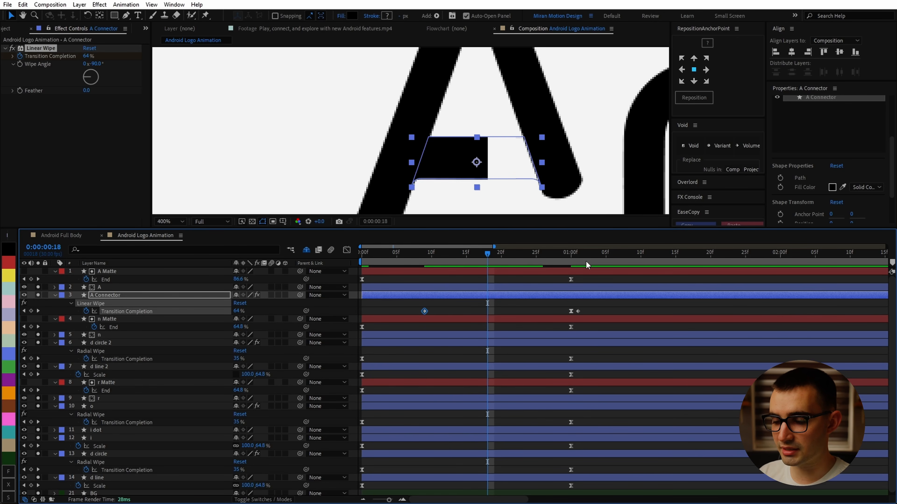
drag(571, 311, 509, 311)
drag(487, 255, 523, 268)
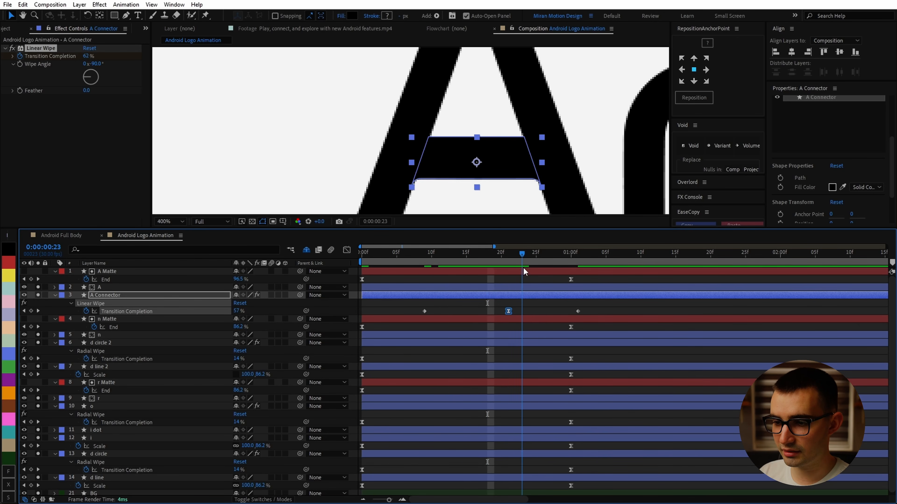
key(space)
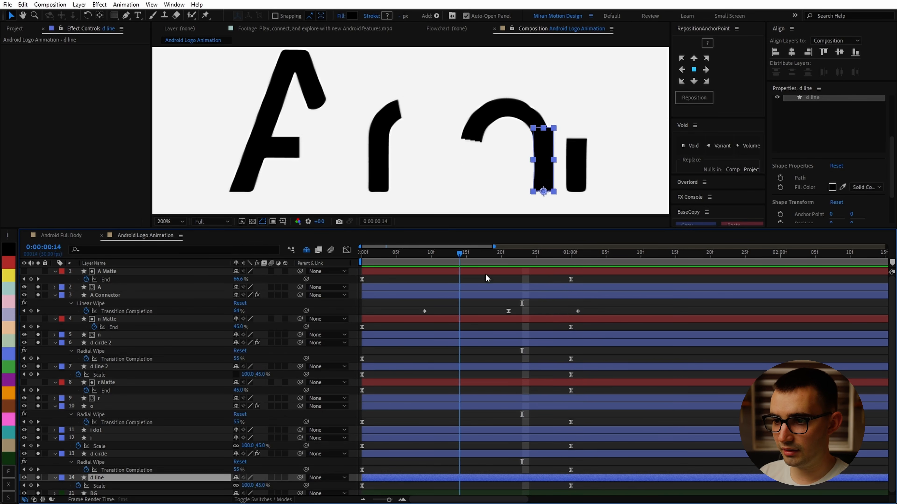
Delay the d circle's first Radial Wipe Transition Completion keyframe to frame 17 and preview it against the d line.
drag(486, 274, 574, 287)
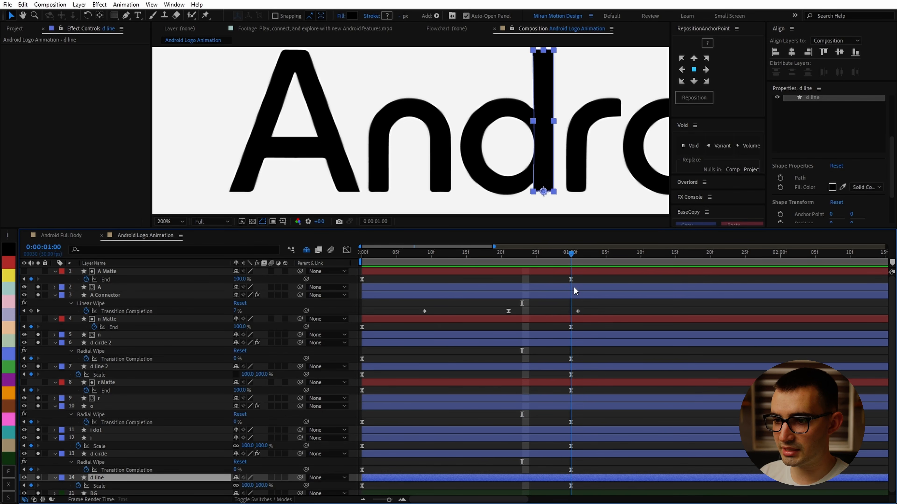
middle_drag(578, 167, 478, 154)
drag(574, 253, 483, 282)
key(period)
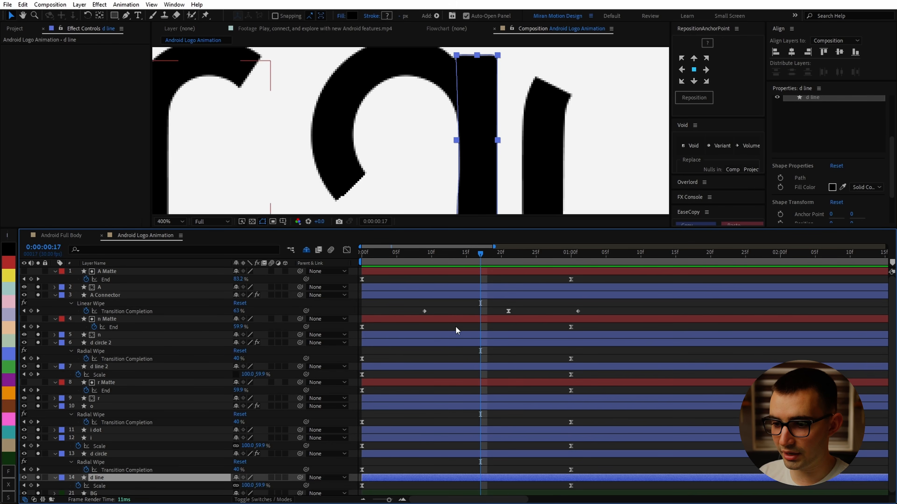
click(112, 455)
scroll(492, 439, down, 1)
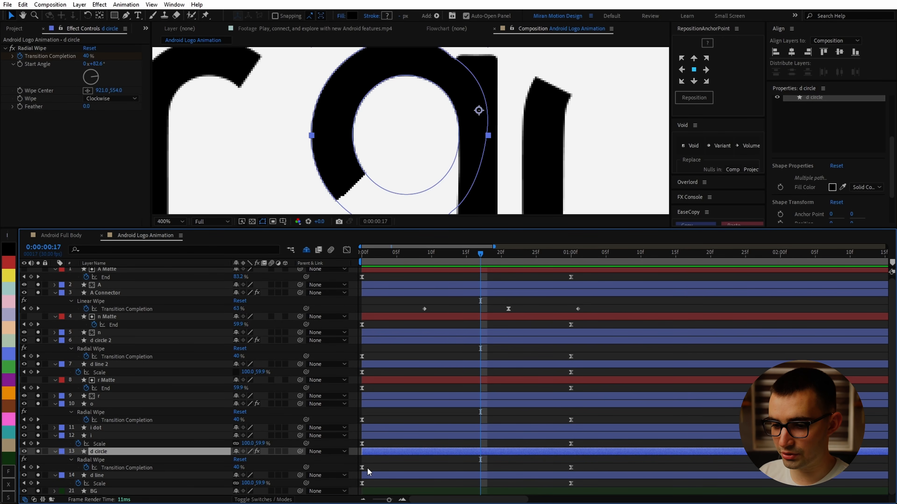
drag(363, 467, 475, 469)
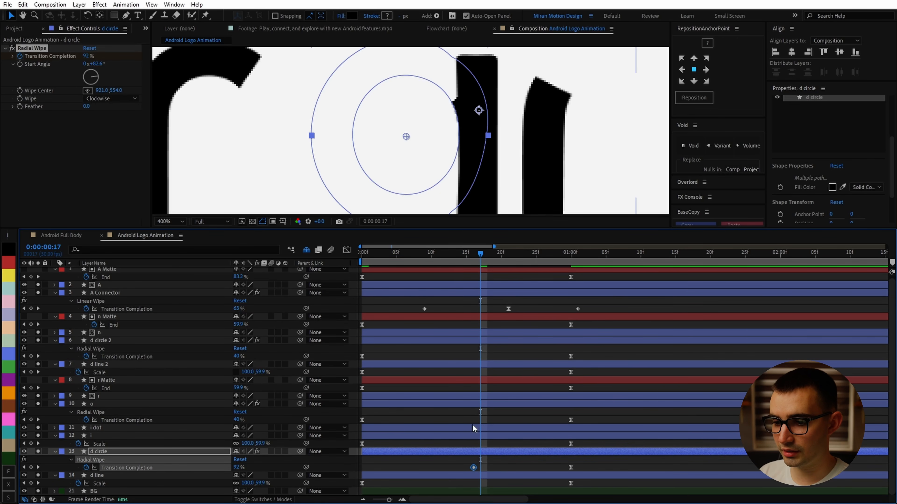
key(space)
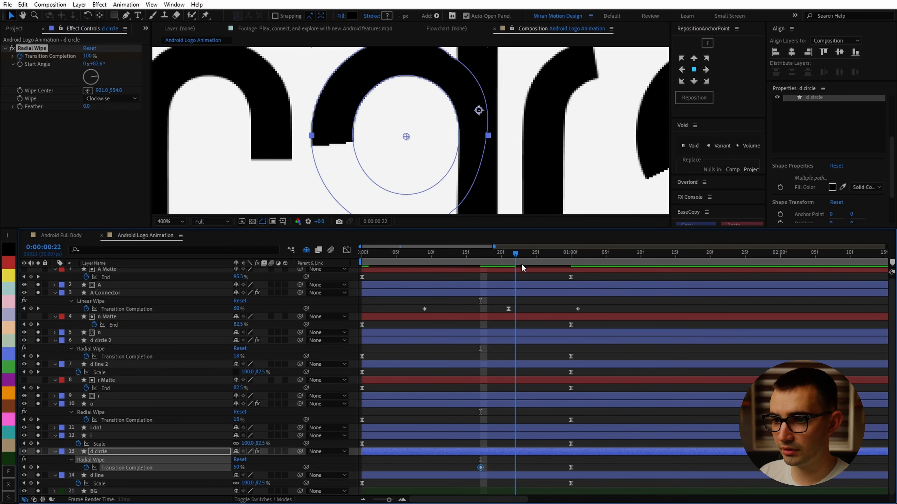
Move the d circle's last wipe keyframe to 0:00:01:07 and extend its Graph Editor handle back to about frame 20.
key(comma)
key(comma)
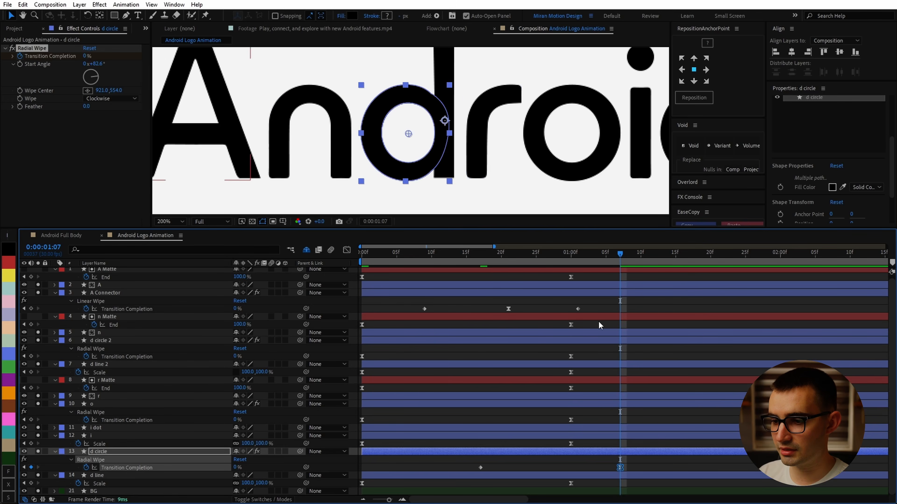
click(347, 249)
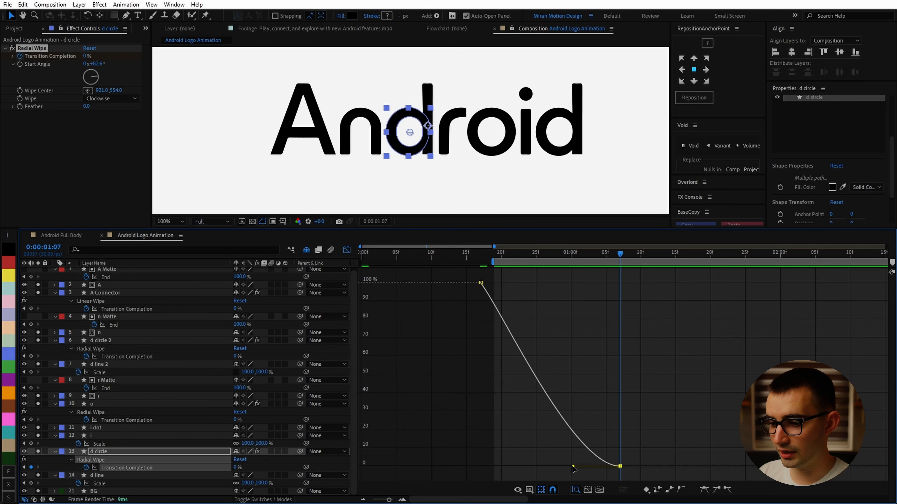
drag(573, 469, 503, 469)
click(347, 249)
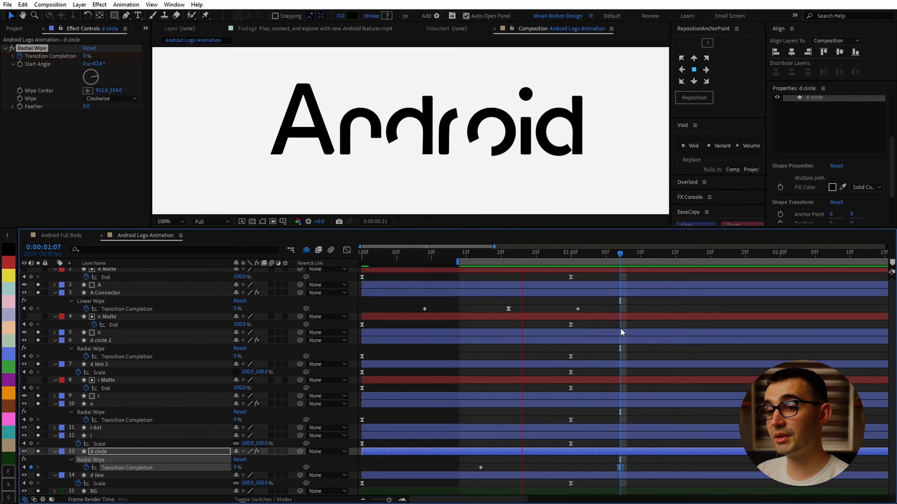
Duplicate the d circle and d line layers for the final d, and lower d circle 2 and d line 2 to 38% opacity.
ctrl+click(151, 475)
key(ctrl+d)
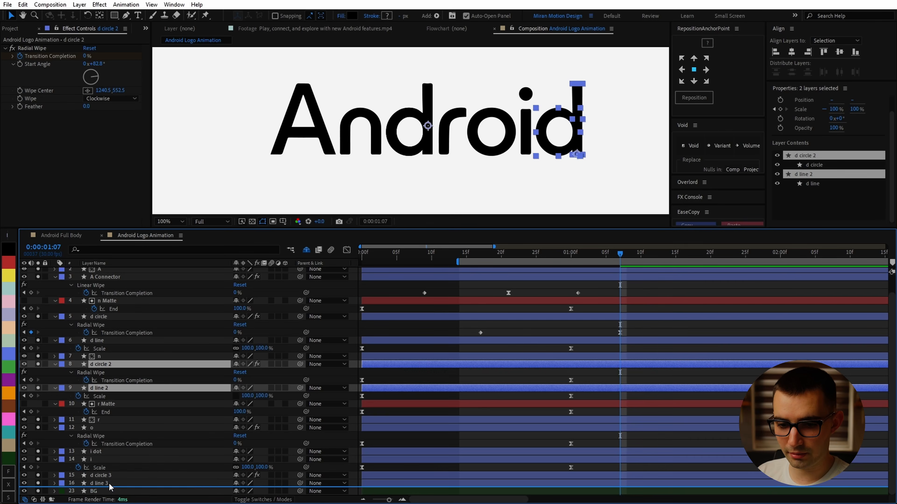
key(t)
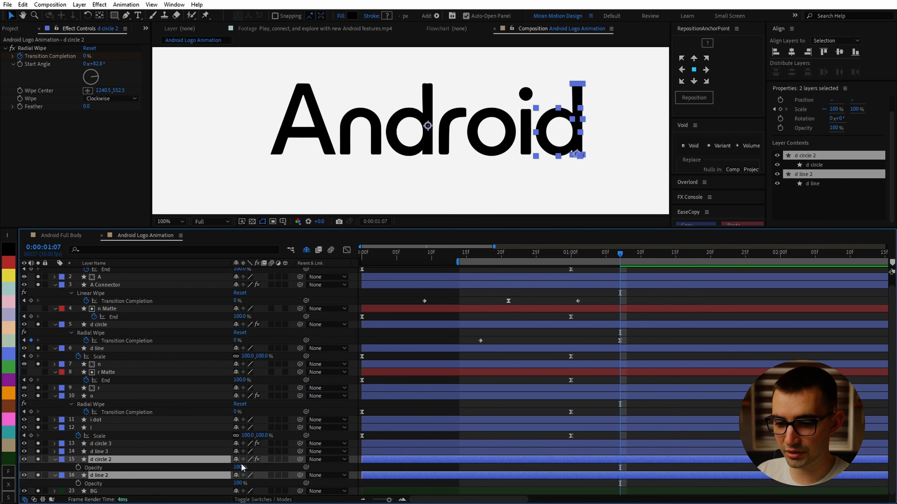
drag(239, 469, 217, 469)
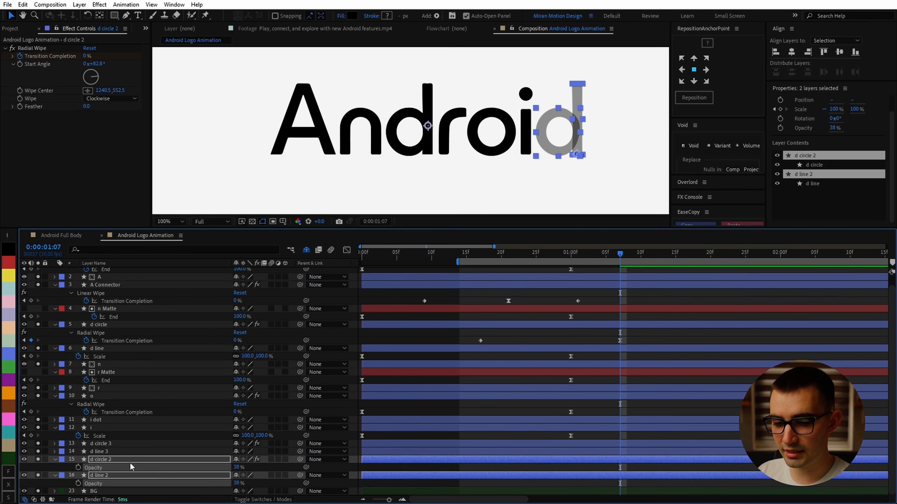
Move the duplicated d circle 3 and d line 3 layers together over the faded final d.
click(109, 452)
ctrl+click(106, 444)
scroll(435, 131, up, 2)
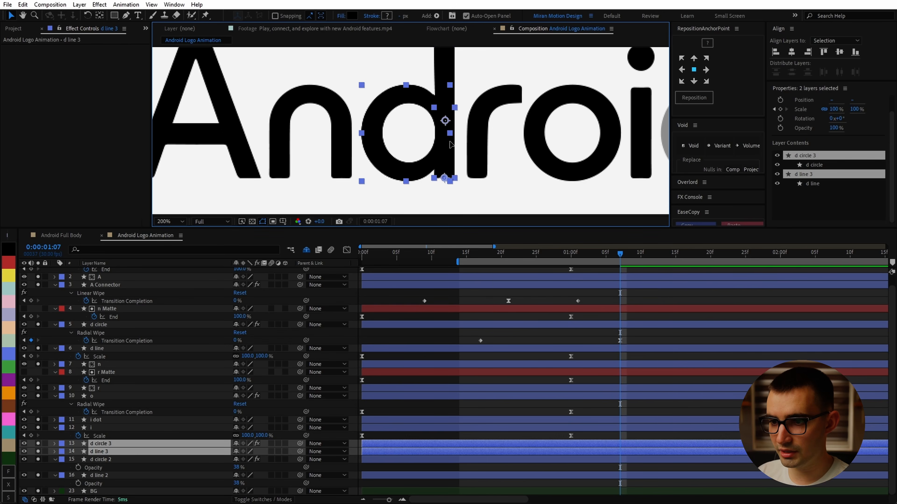
drag(402, 175, 233, 173)
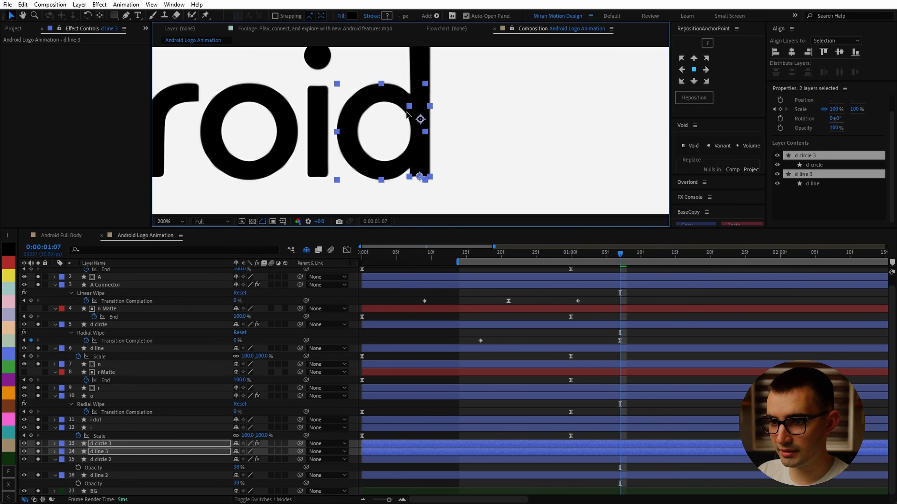
Delete the old d circle 2 and d line 2 layers.
click(106, 459)
shift+click(106, 475)
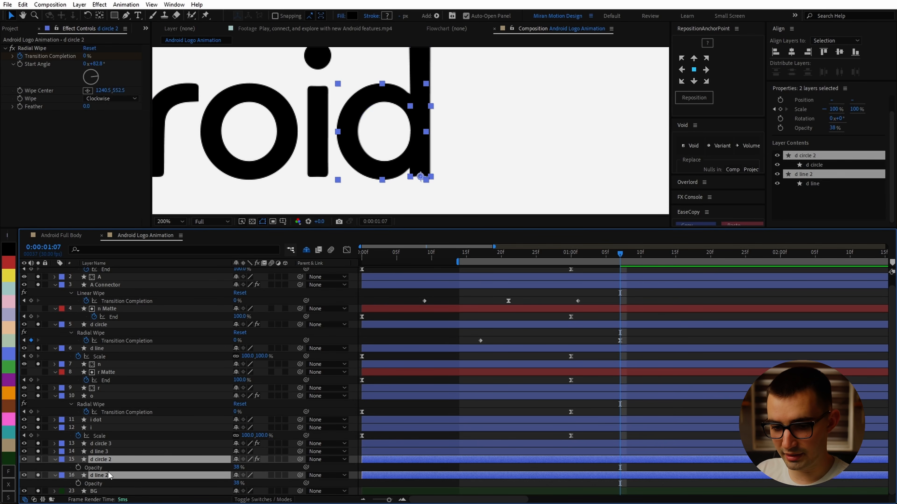
key(Delete)
key(/)
Move d circle 3's Radial Wipe center to 1240, 554 in the middle of the final d, and check the wipe.
click(118, 454)
click(27, 49)
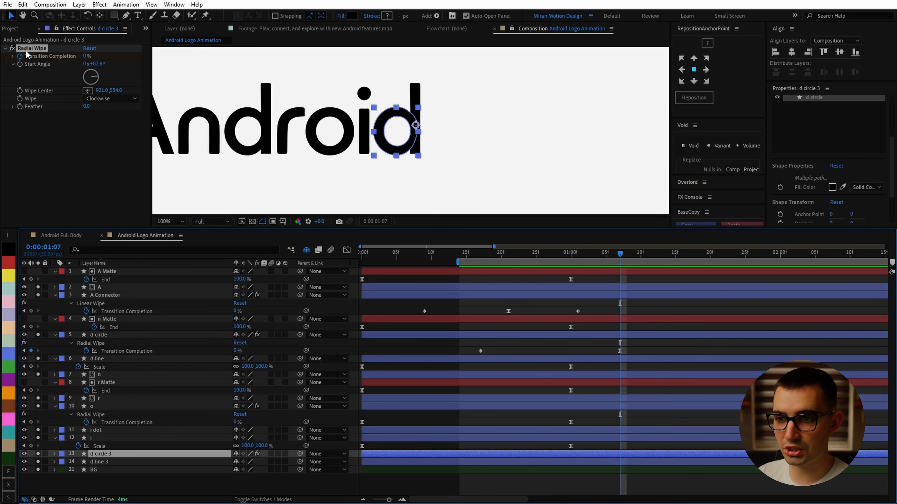
middle_drag(309, 152, 350, 160)
drag(289, 140, 436, 140)
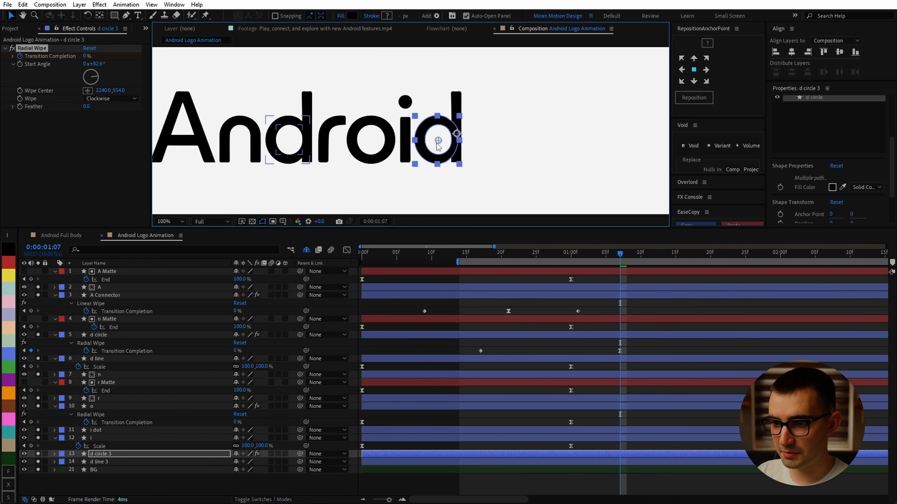
drag(618, 257, 535, 255)
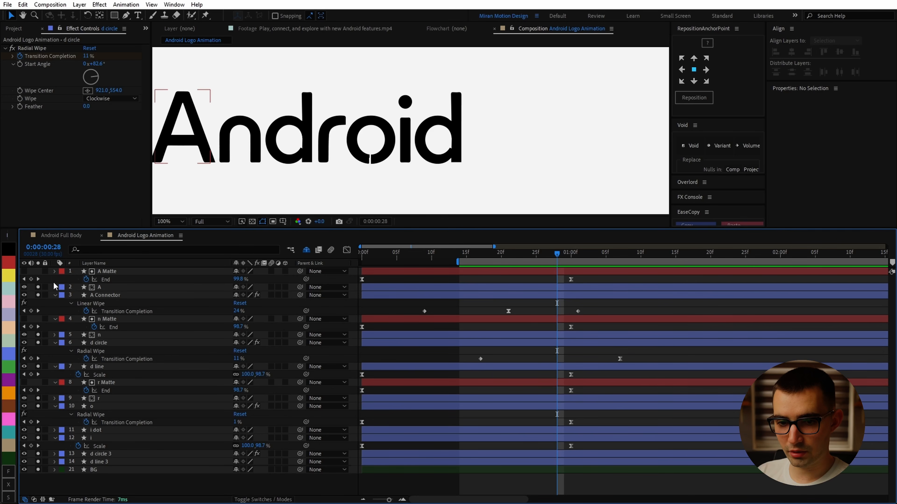
Collapse the finished A and d layers, select all keyframes on n Matte, r Matte, o and i, and open the Graph Editor.
click(54, 289)
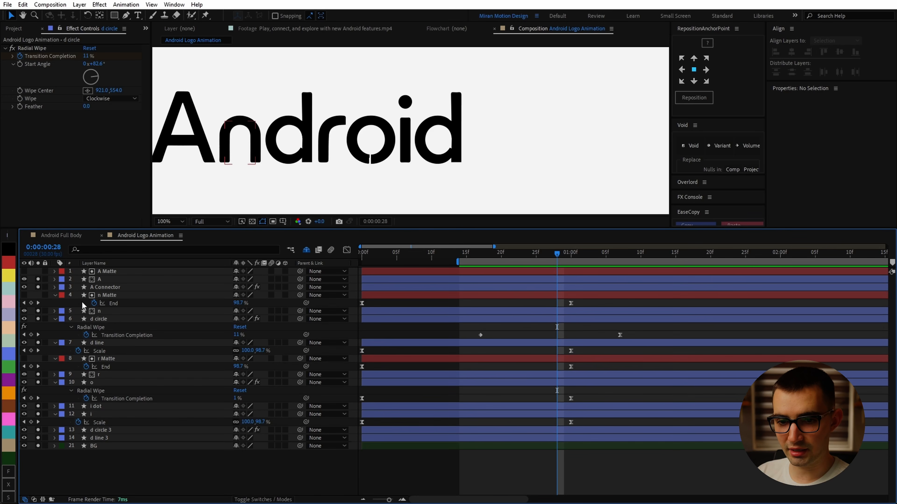
click(55, 319)
click(55, 327)
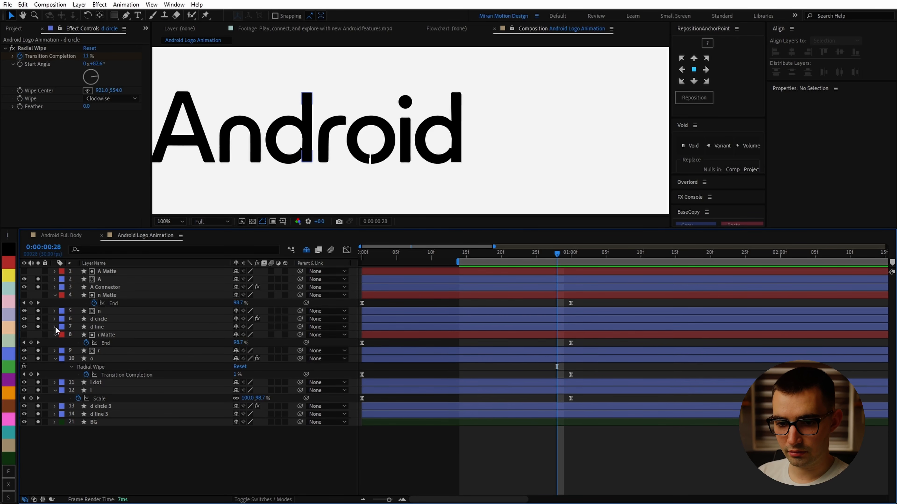
drag(594, 303, 296, 467)
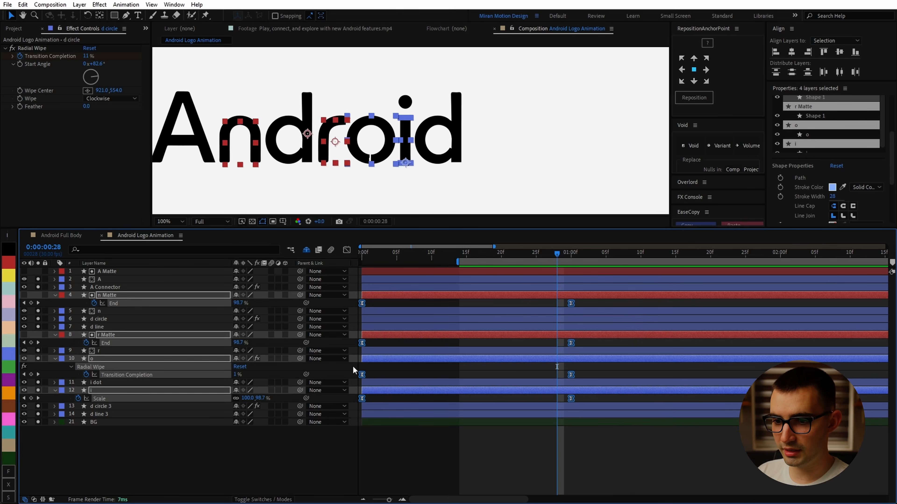
click(348, 250)
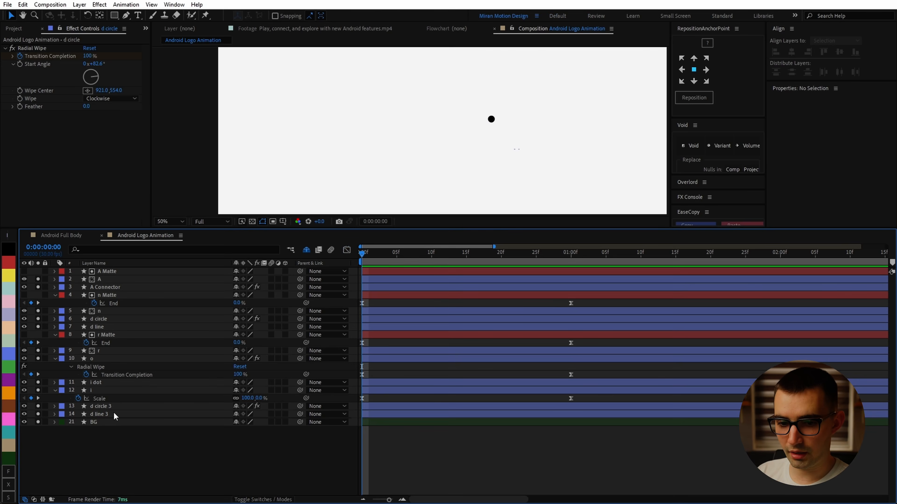
Reveal the keyframes of d circle and d circle 3 and shift their last Transition Completion keyframes in time.
click(112, 413)
click(113, 407)
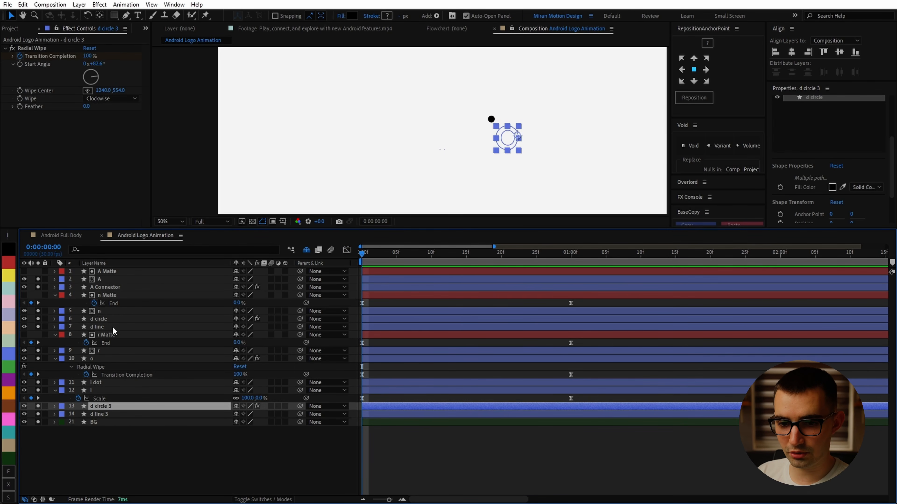
ctrl+click(106, 319)
key(u)
drag(651, 328, 610, 448)
click(620, 254)
key(shift+Page_Down)
shift+drag(621, 335, 677, 453)
click(681, 328)
Reveal A Matte's End keyframes in the Graph Editor and pull the 100% end of the curve back to about frame 20.
click(106, 272)
key(u)
click(105, 367)
key(shift+F3)
drag(571, 283, 500, 283)
click(119, 359)
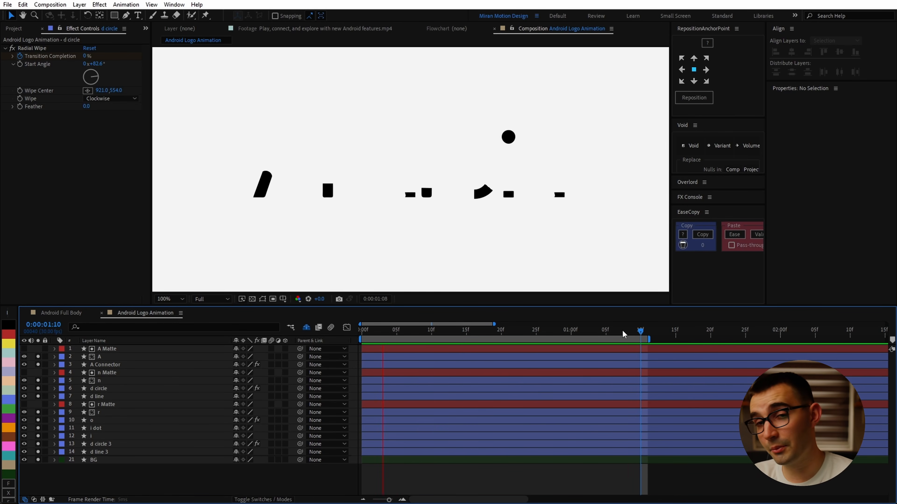
Reveal the i dot layer's Position and Scale and set a starting keyframe for both at frame 0.
click(122, 438)
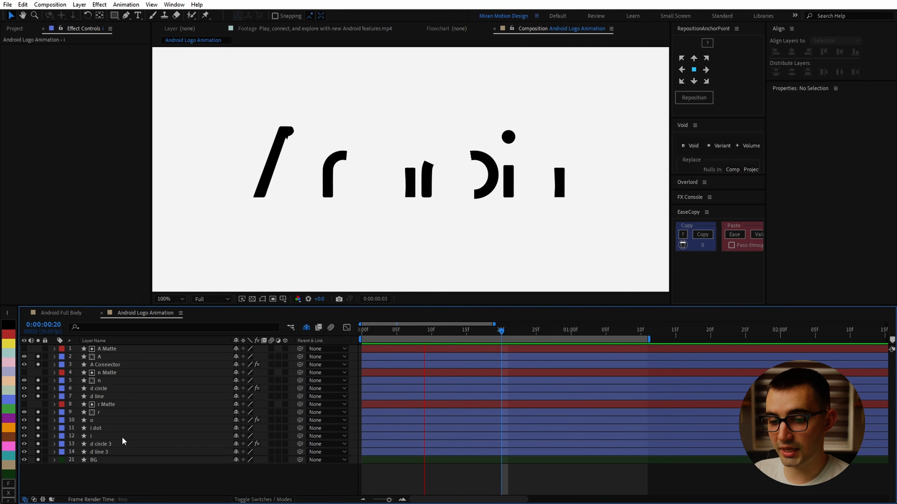
key(space)
click(124, 428)
key(s)
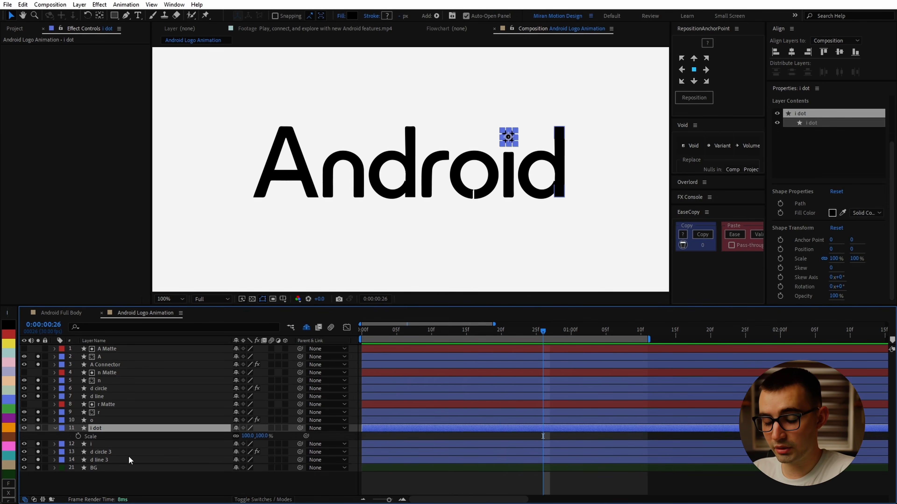
key(shift+p)
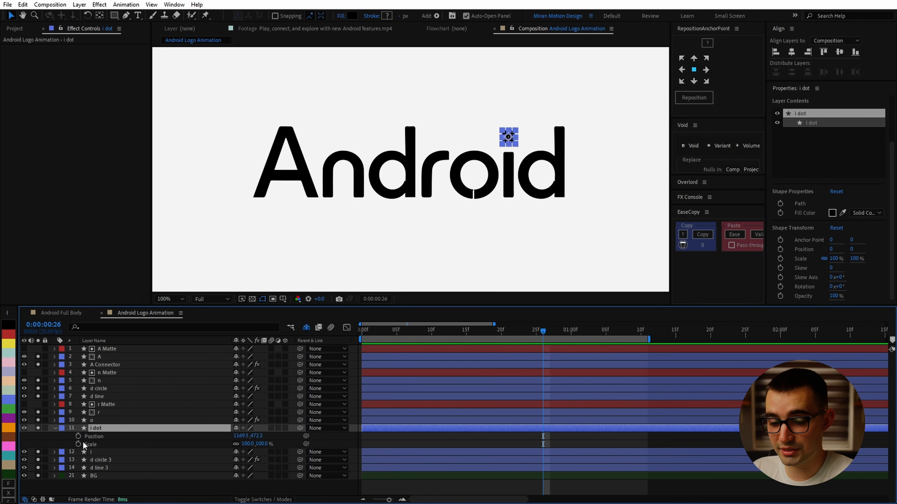
drag(535, 332, 362, 345)
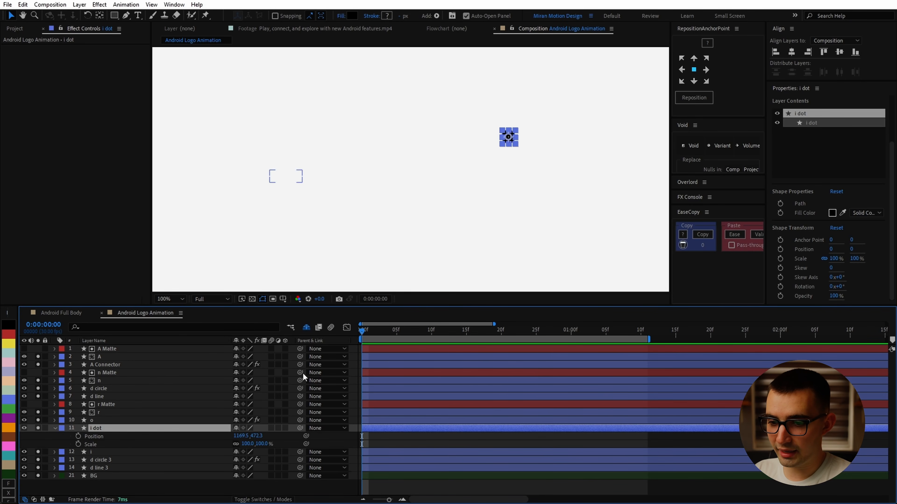
click(78, 436)
click(78, 444)
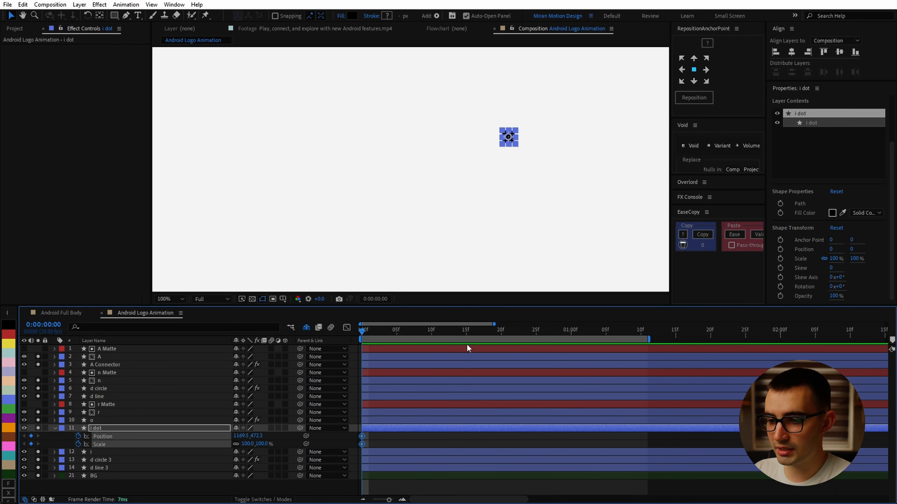
Add Position and Scale keyframes holding the i dot's finished state at frame 20.
key(space)
key(space)
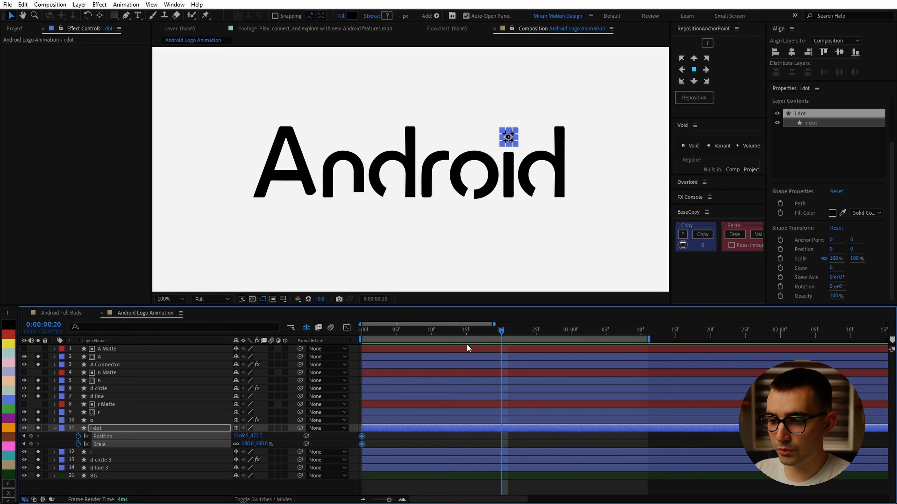
click(31, 436)
click(31, 444)
At frame 10, raise the i dot about 15 px above its resting position to create an overshoot keyframe.
key(shift+Page_Up)
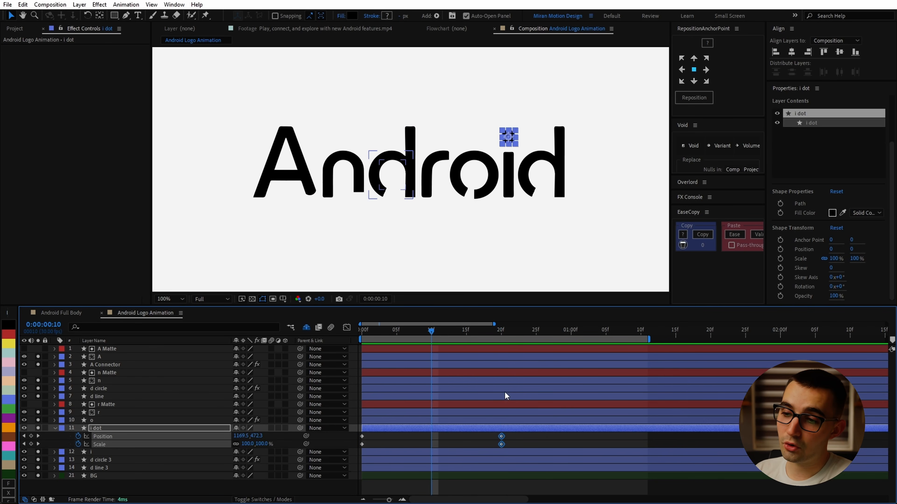
scroll(555, 232, up, 1)
middle_drag(489, 228, 480, 196)
key(shift+Up)
key(shift+Up)
key(shift+Up)
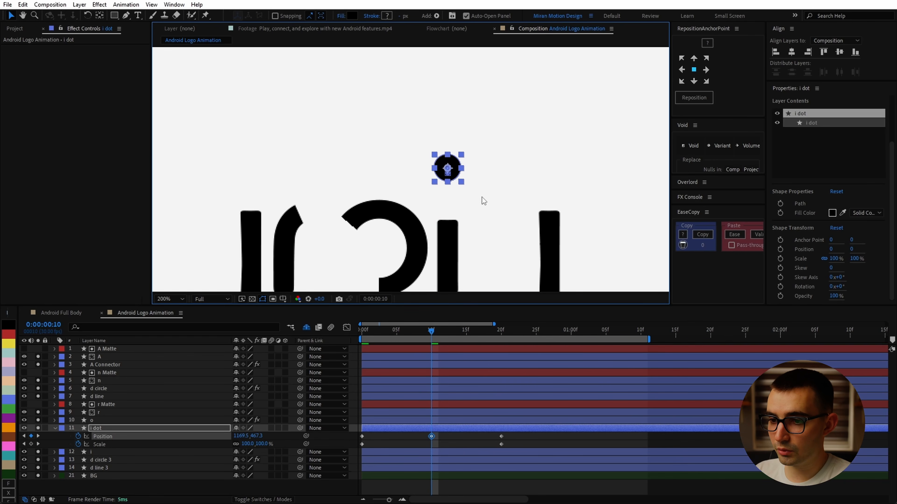
At frame 0, lower the i dot to Y position 512.3 and set its Scale to 50%.
key(Home)
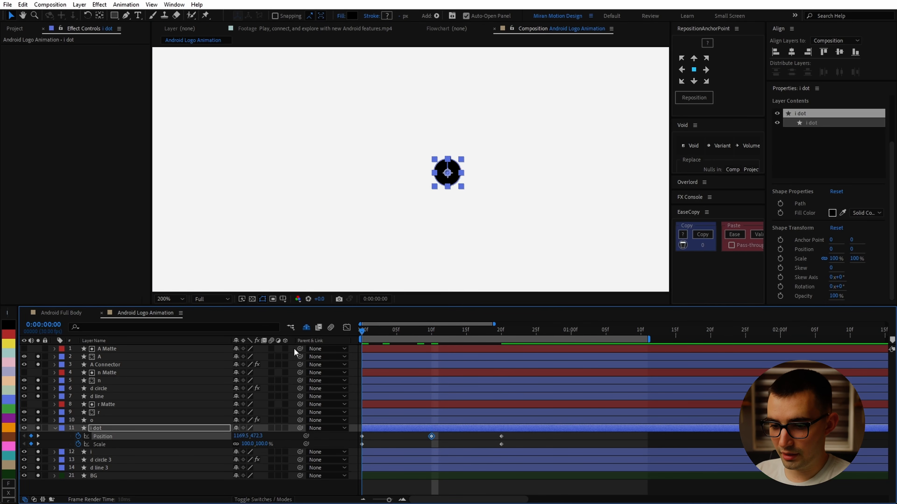
key(shift+Down)
key(shift+Down)
key(shift+Down)
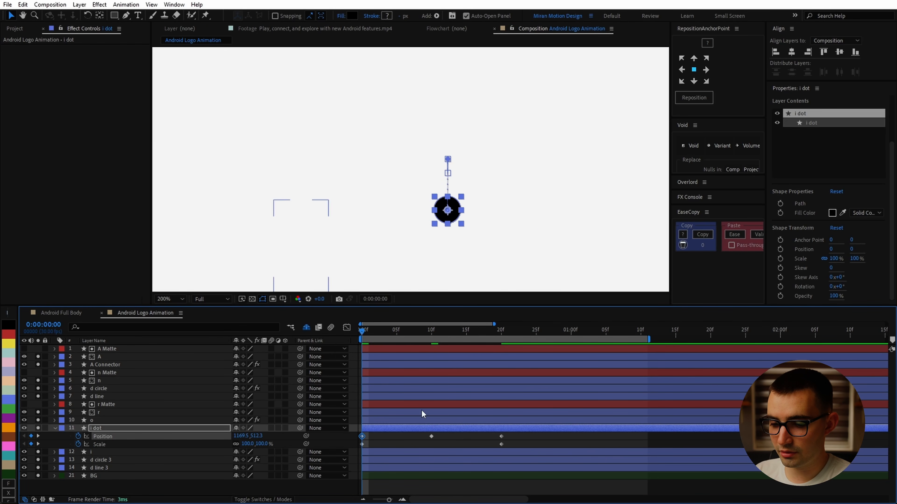
text(50)
click(410, 444)
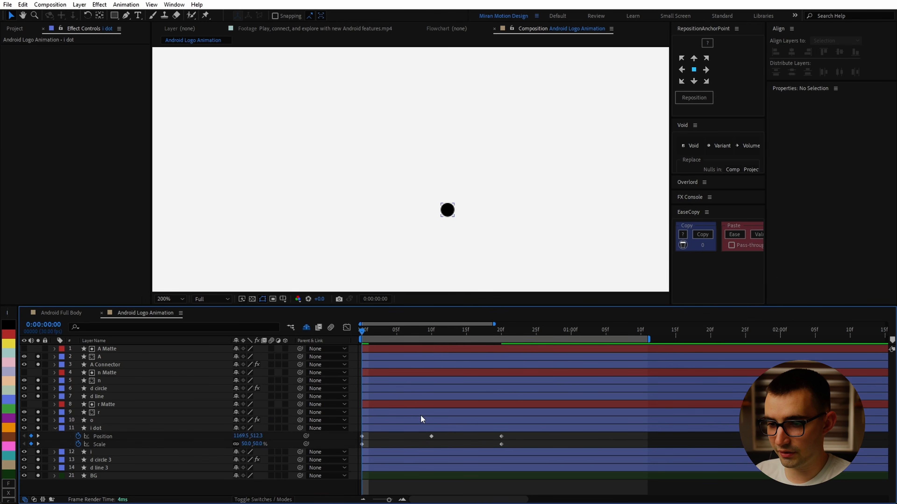
Slide the i dot layer later in time so it starts at frame 14.
drag(404, 331, 417, 331)
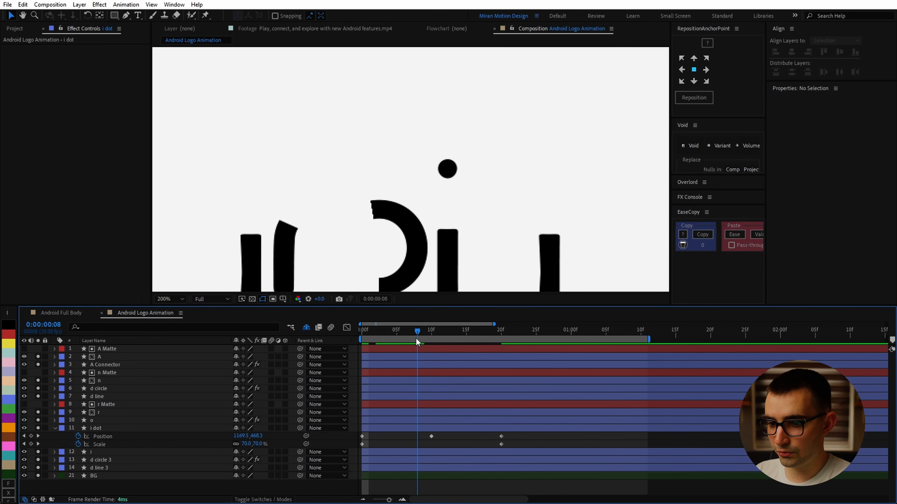
drag(389, 429, 438, 435)
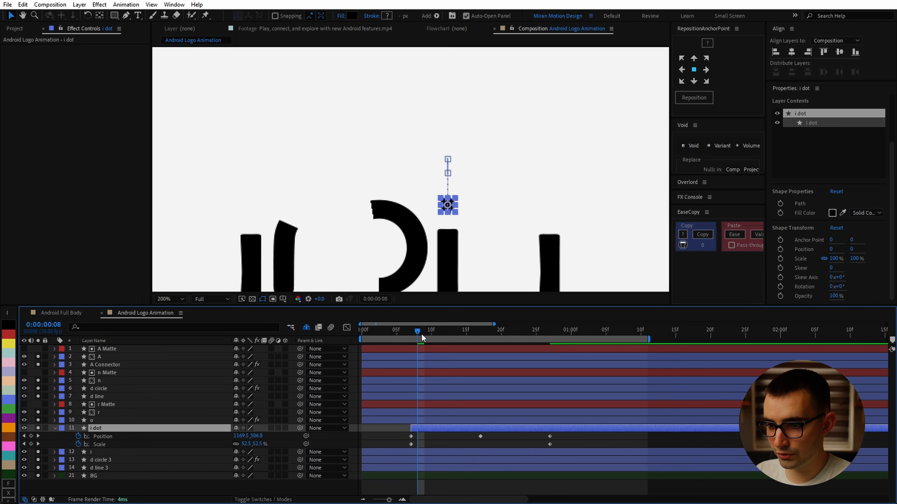
drag(421, 333, 459, 338)
drag(418, 427, 466, 428)
Lower the i dot's first Position keyframe to Y 537.3, and slide the layer to start at frame 10.
drag(462, 331, 455, 357)
key(Page_Up)
key(Page_Up)
key(Page_Up)
key(Page_Up)
key(Page_Up)
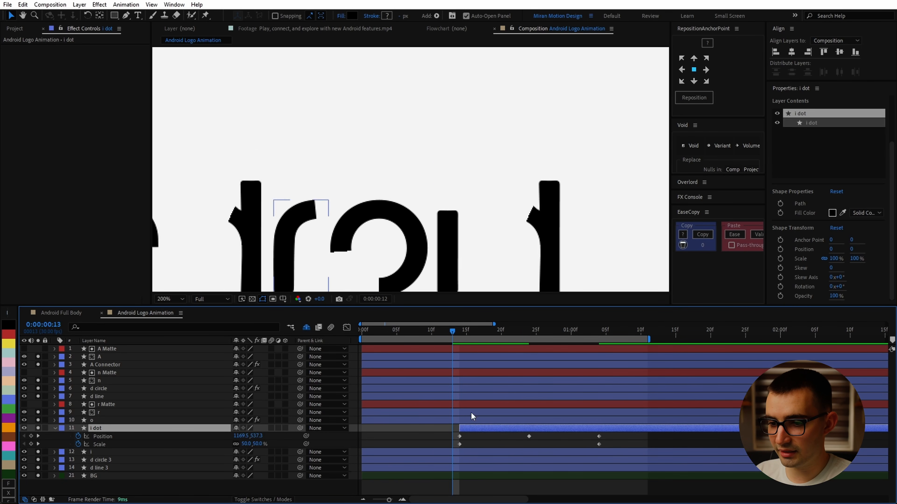
key(Page_Down)
drag(470, 429, 442, 437)
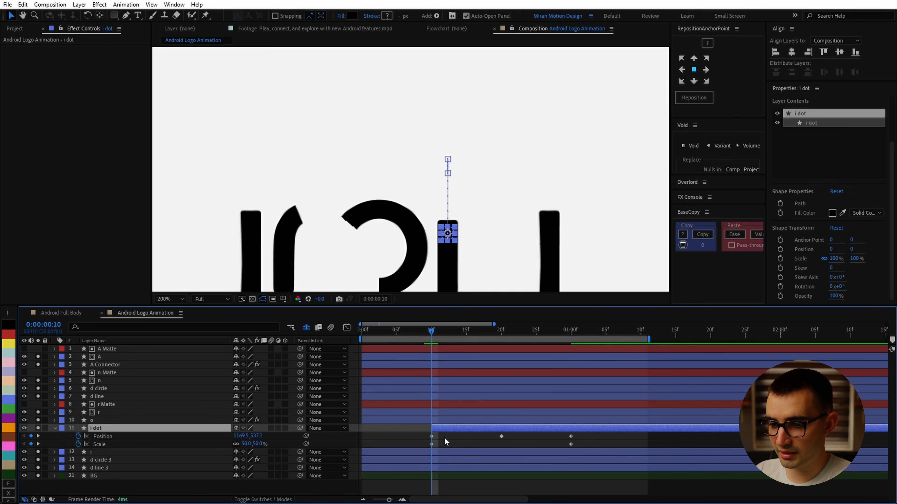
Apply Easy Ease to the i dot's last Scale keyframe and lengthen its incoming handle in the Graph Editor.
click(446, 442)
drag(596, 442, 539, 459)
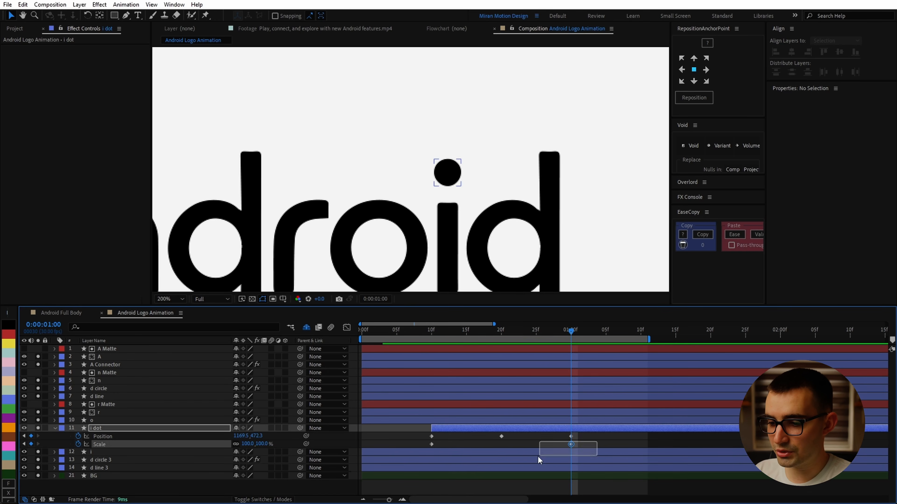
key(F9)
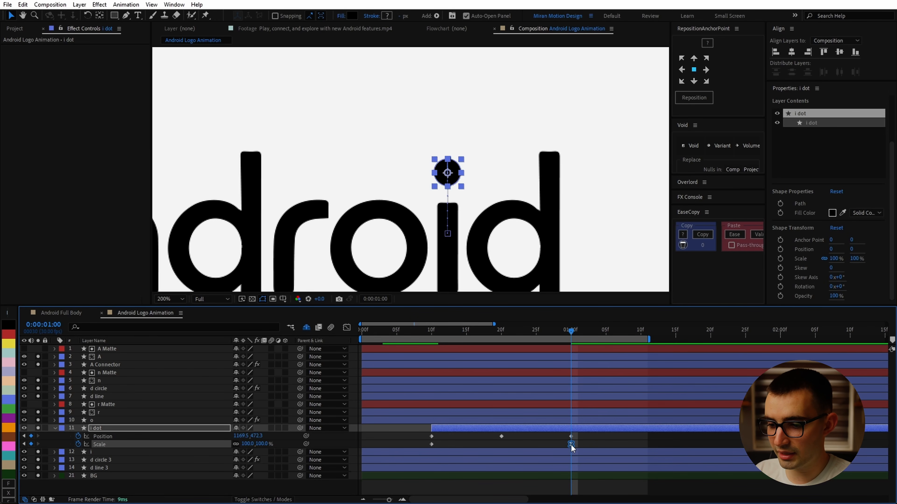
click(347, 327)
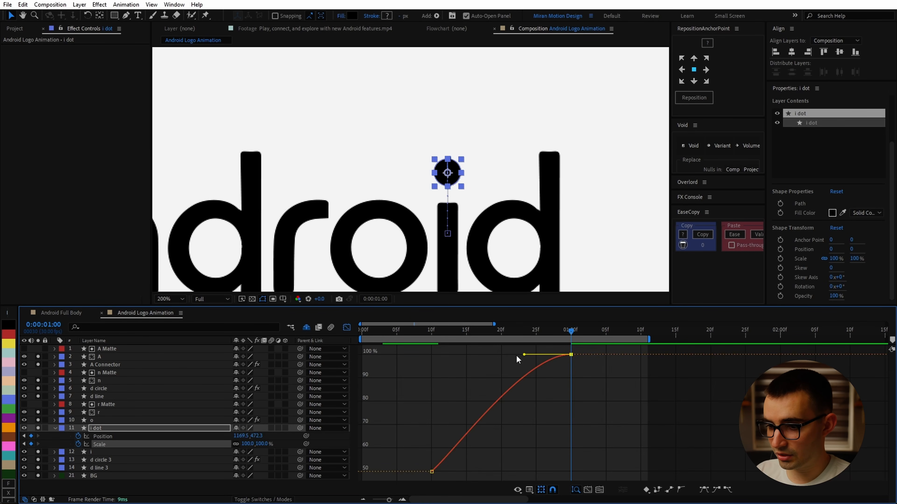
drag(524, 355, 466, 354)
click(346, 327)
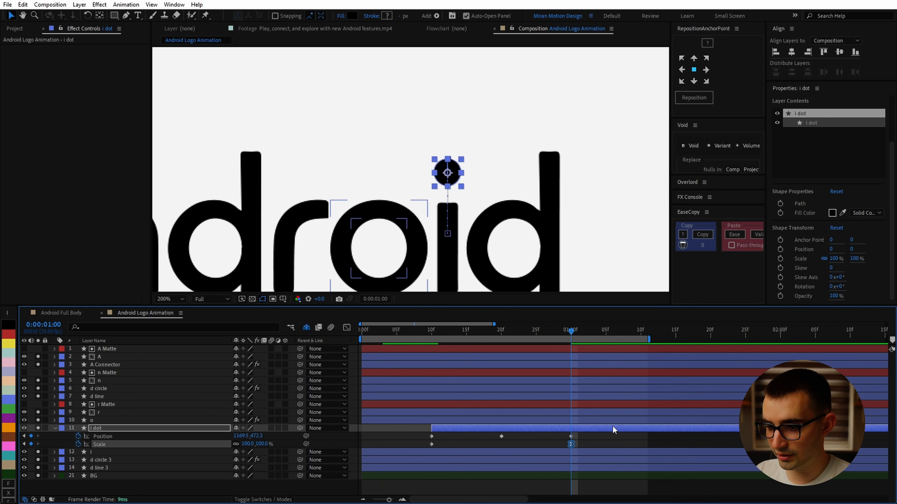
Separate the i dot's Position into X and Y dimensions and remove all X Position keyframes.
drag(588, 440, 411, 430)
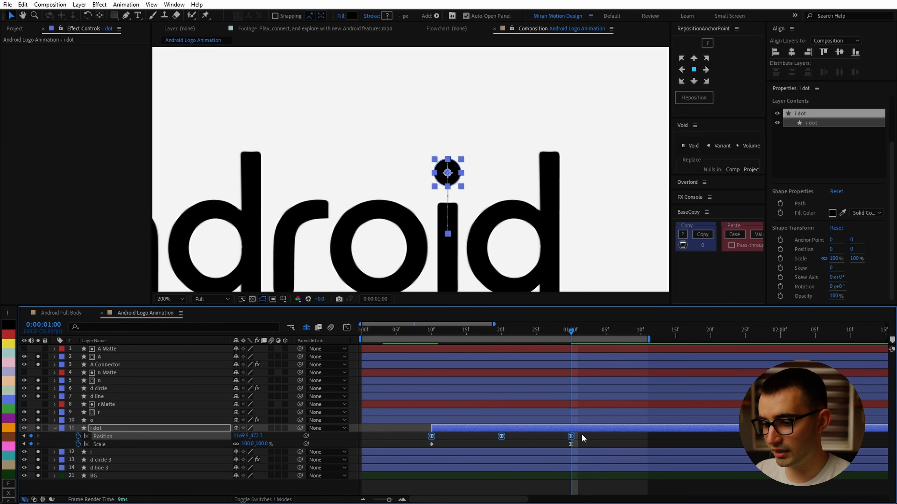
key(shift+F3)
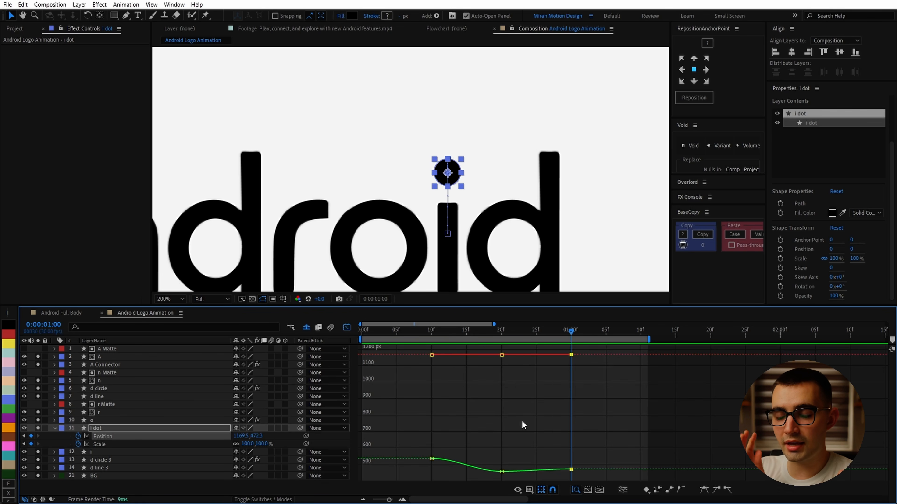
right_click(123, 438)
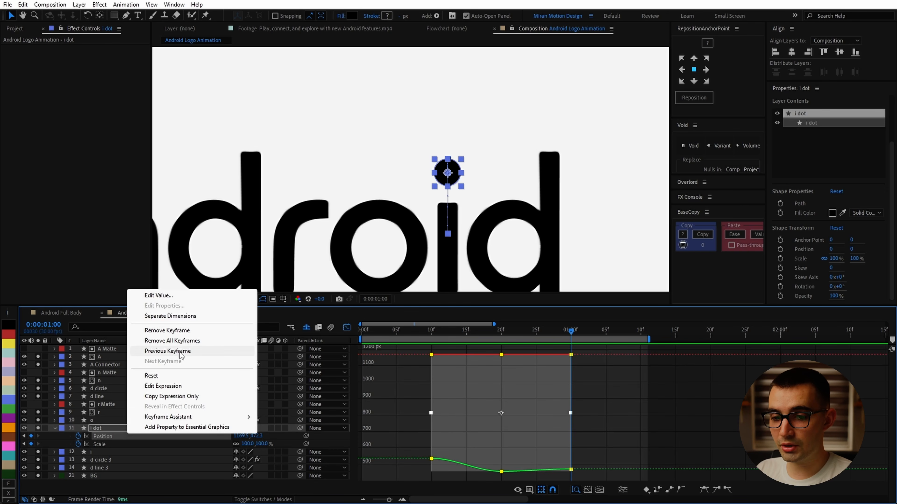
click(181, 316)
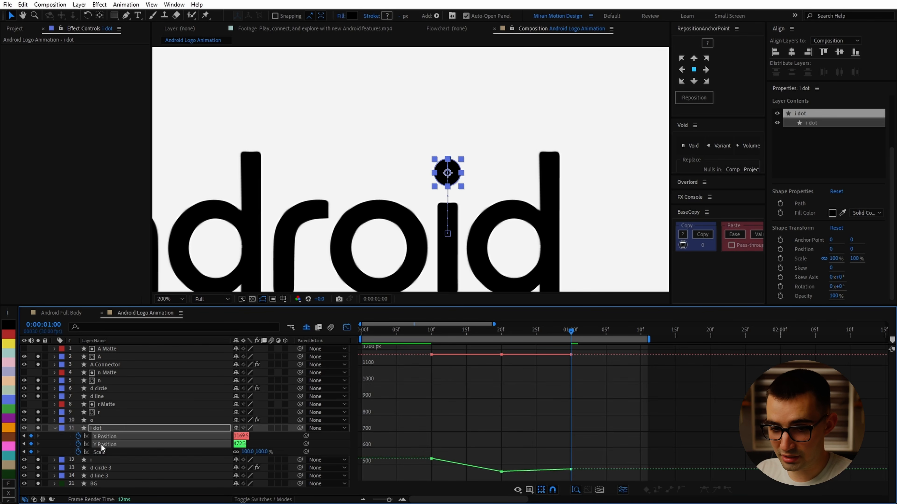
key(ctrl+Up)
click(78, 437)
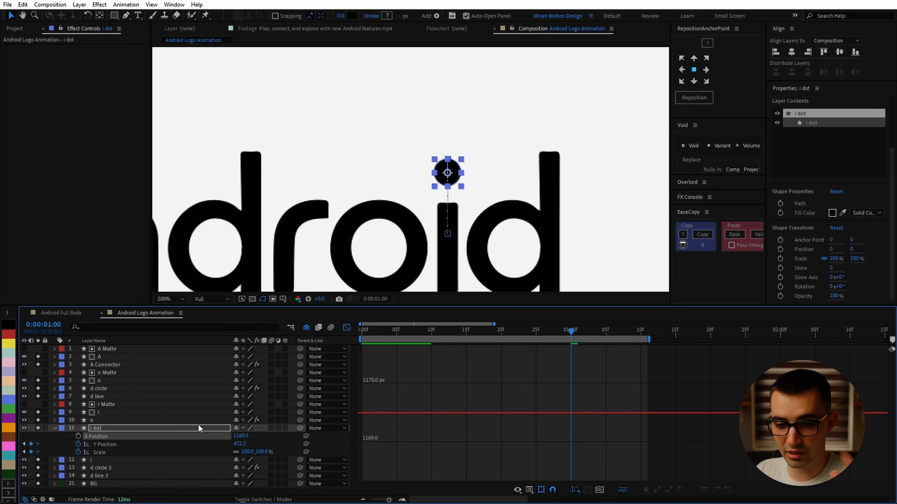
Apply Easy Ease to all three Y Position keyframes of the i dot in the Graph Editor.
click(210, 444)
click(571, 450)
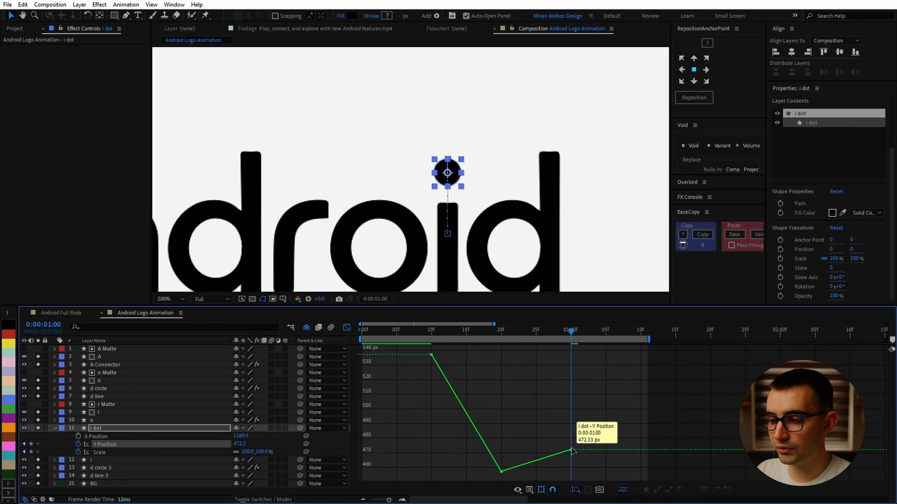
drag(615, 350, 410, 482)
key(F9)
key(w)
key(e)
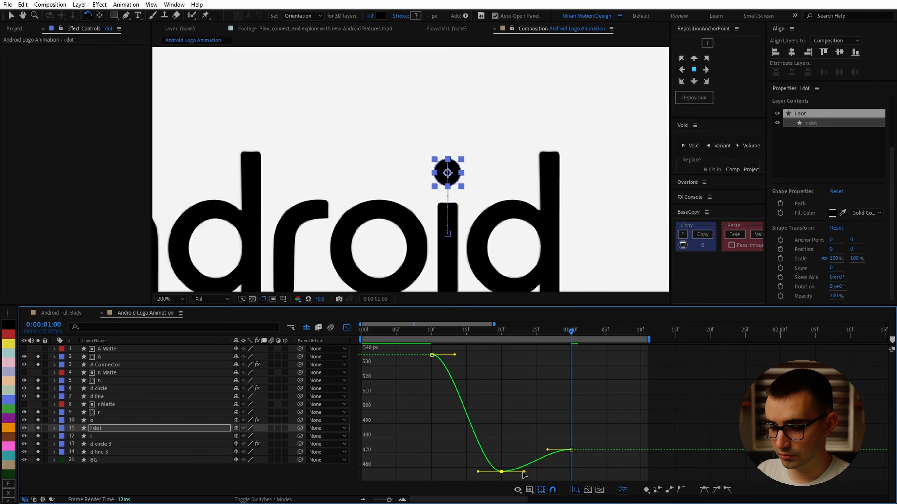
Angle the middle Y Position keyframe's handles into a smooth overshoot, lengthen the last keyframe's handle, and preview.
drag(524, 472, 518, 481)
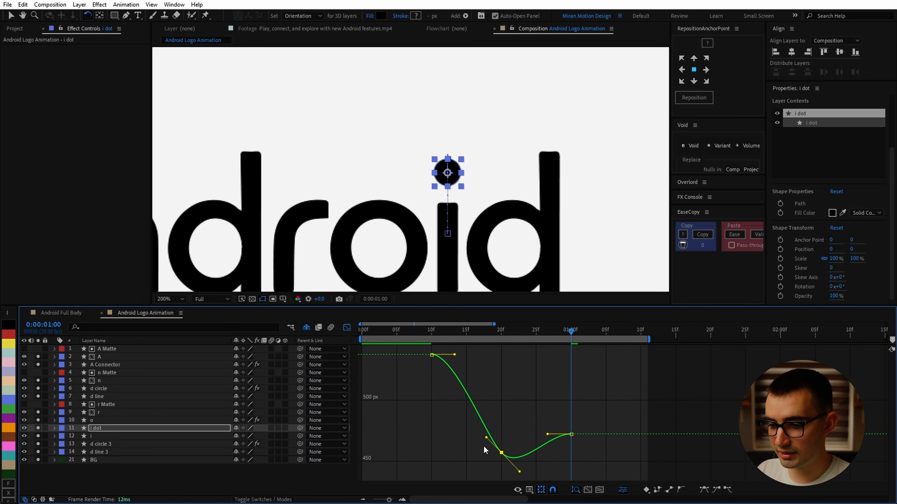
drag(548, 434, 521, 434)
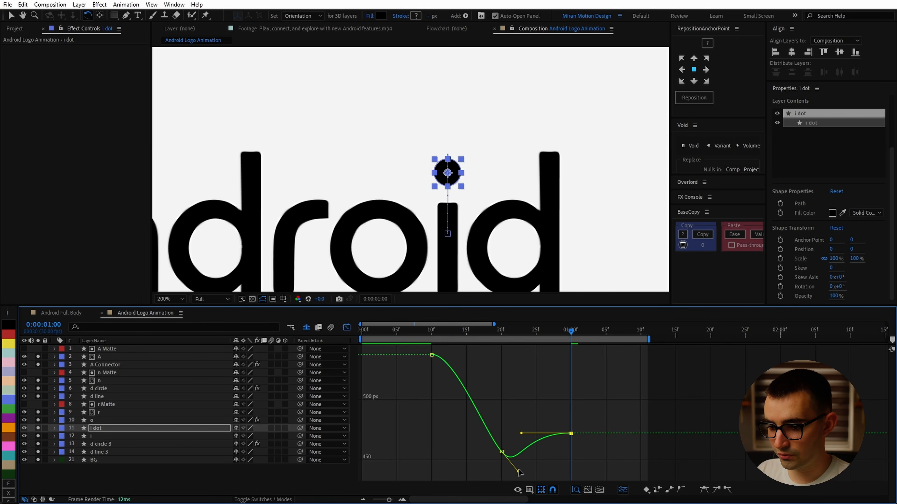
drag(518, 471, 516, 466)
drag(439, 333, 418, 355)
key(space)
Move the last Y Position keyframe to about 0:00:01:19 and stretch the curve handles for a slower settle.
drag(566, 422, 629, 423)
drag(629, 422, 630, 423)
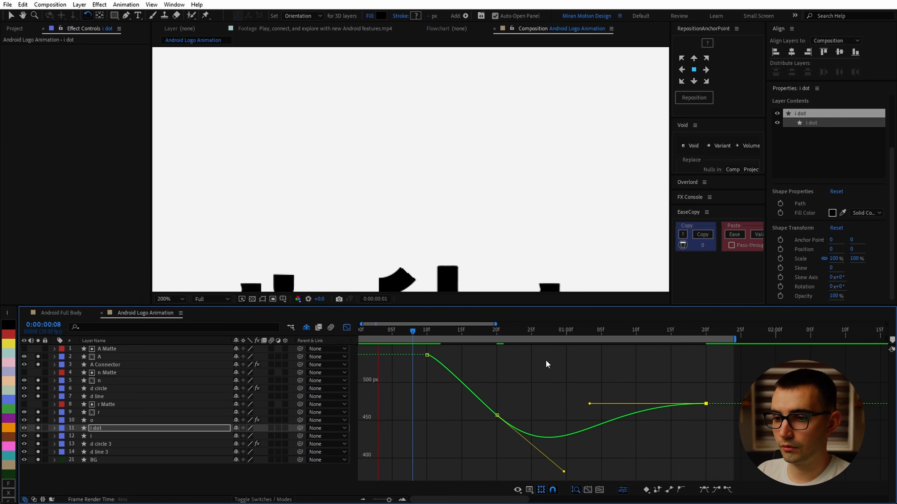
key(space)
drag(629, 424, 656, 424)
drag(657, 424, 733, 411)
drag(604, 412, 548, 412)
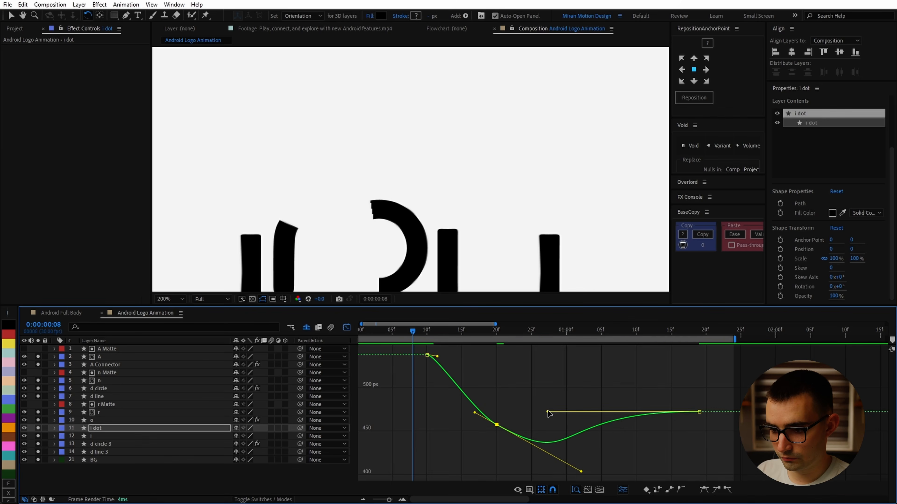
Leave the Graph Editor, reveal the i dot's keyframes, and slide the layer about two frames earlier.
click(434, 410)
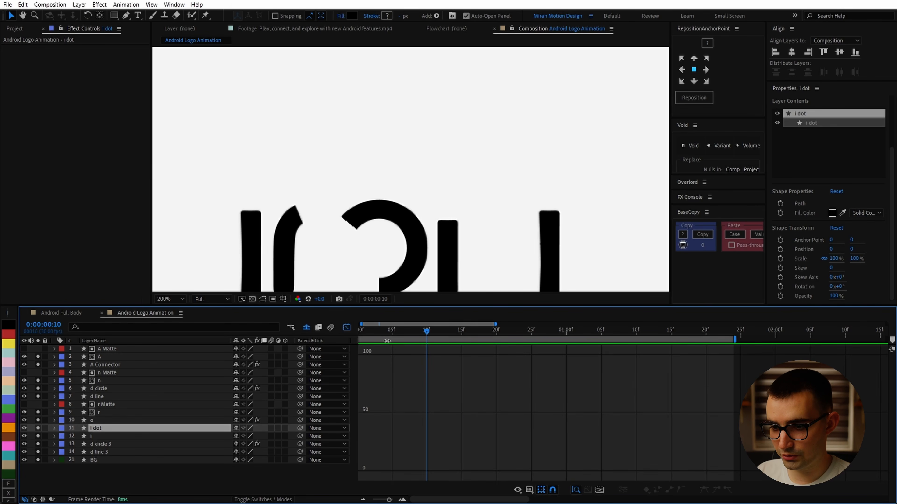
click(347, 327)
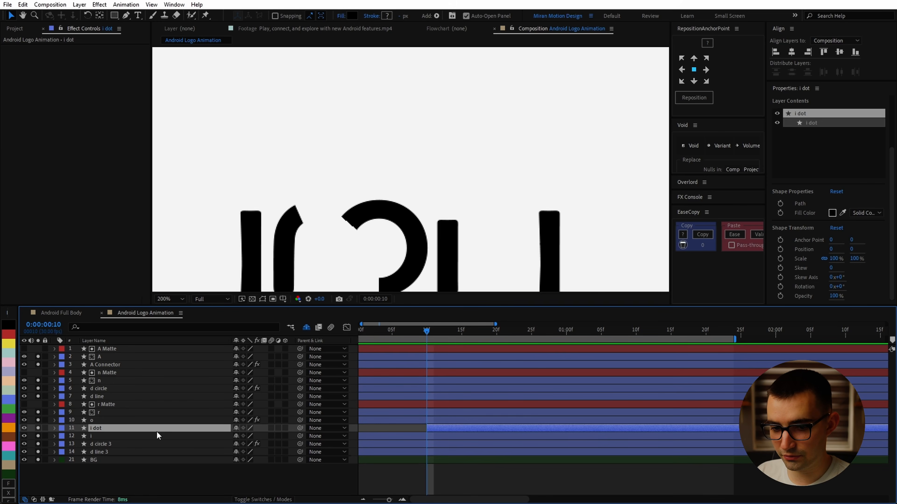
key(u)
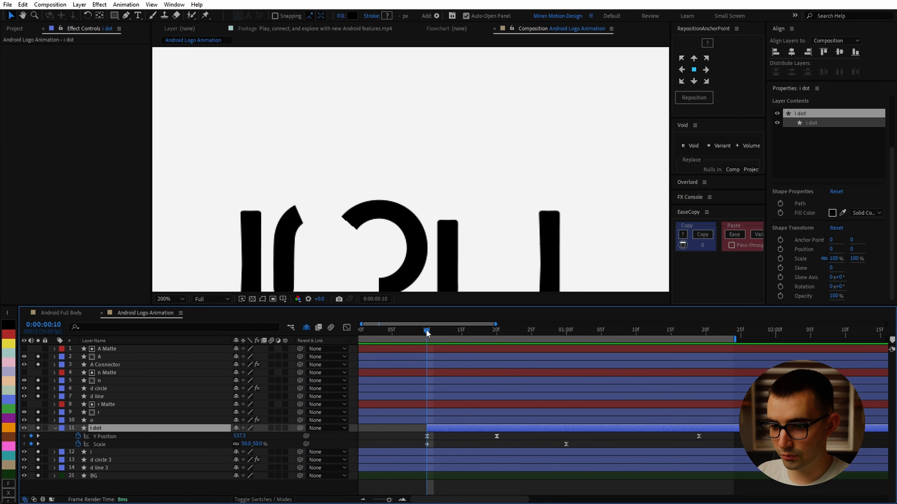
drag(426, 334, 426, 382)
drag(440, 429, 426, 430)
drag(423, 334, 412, 336)
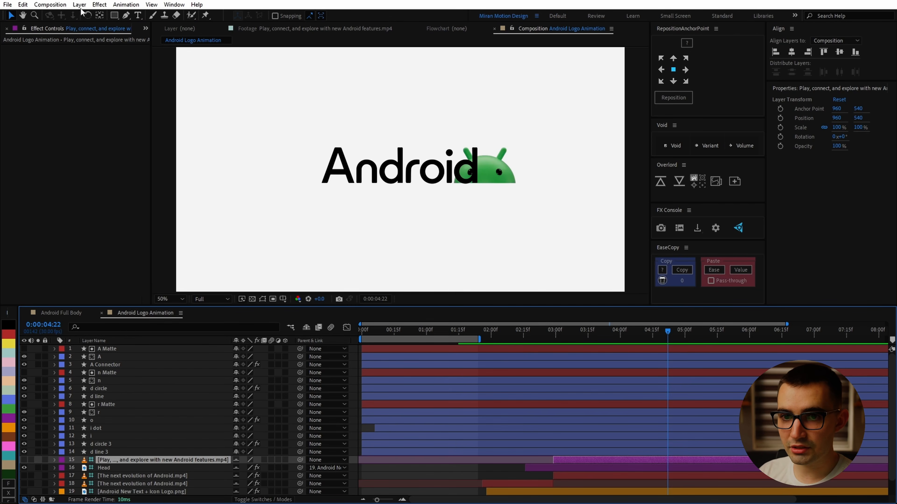
Create a null object and parent all fourteen letter and matte layers, from A Matte to d line 3, to it.
click(80, 4)
mouse_move(106, 15)
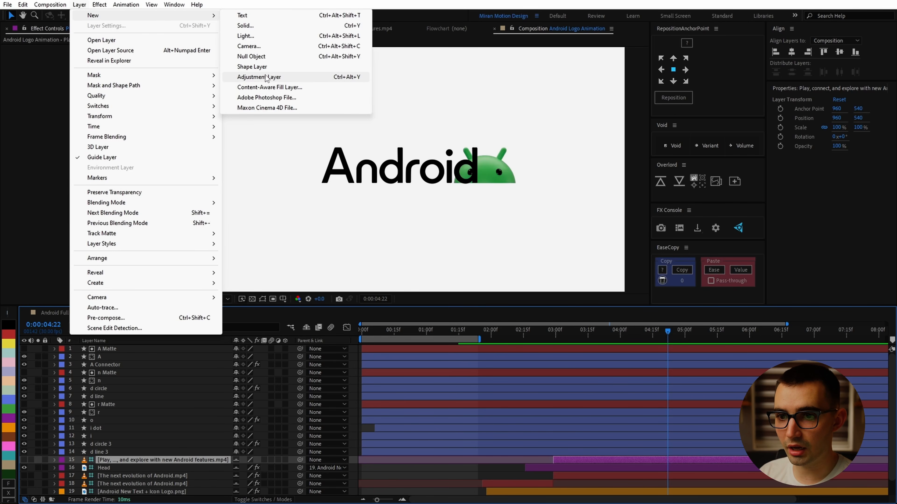
click(274, 59)
click(107, 357)
shift+click(110, 461)
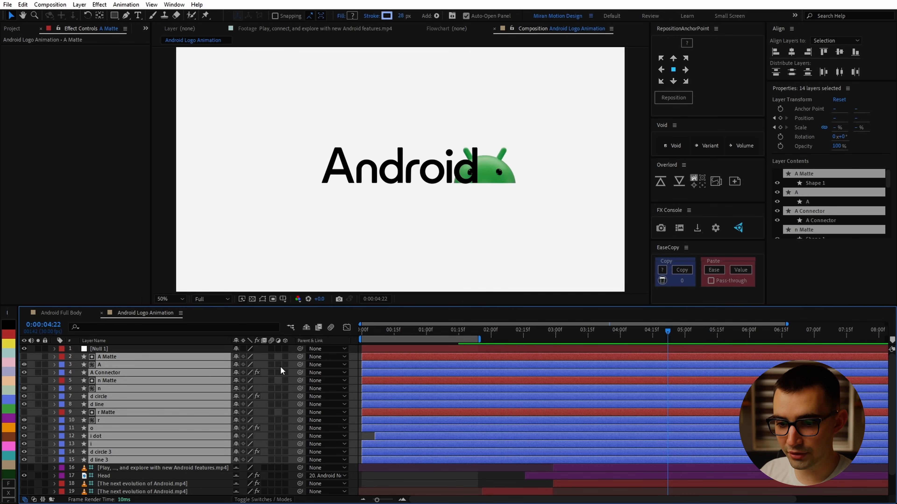
drag(272, 354, 155, 349)
Keyframe the null's Position at 0:00:04:22 and 0:00:03:28, and return to the keyframe at 0:00:04:22.
click(149, 349)
key(p)
click(78, 357)
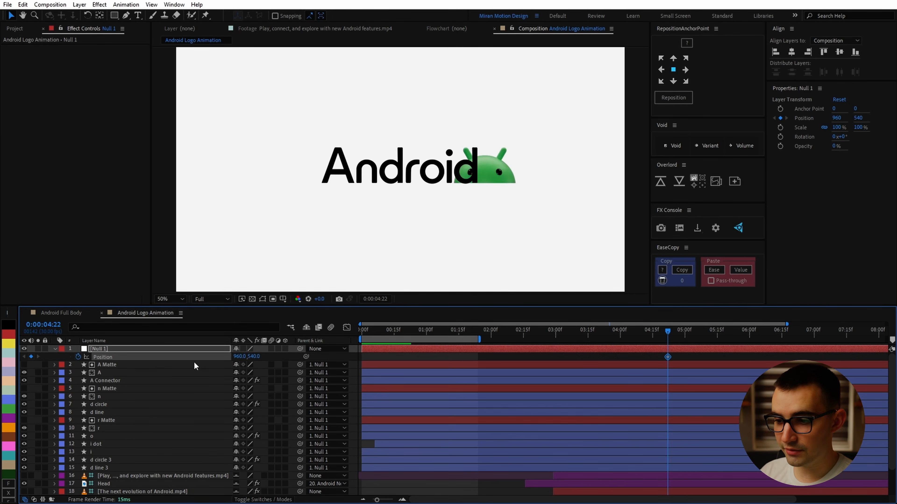
drag(665, 338, 563, 339)
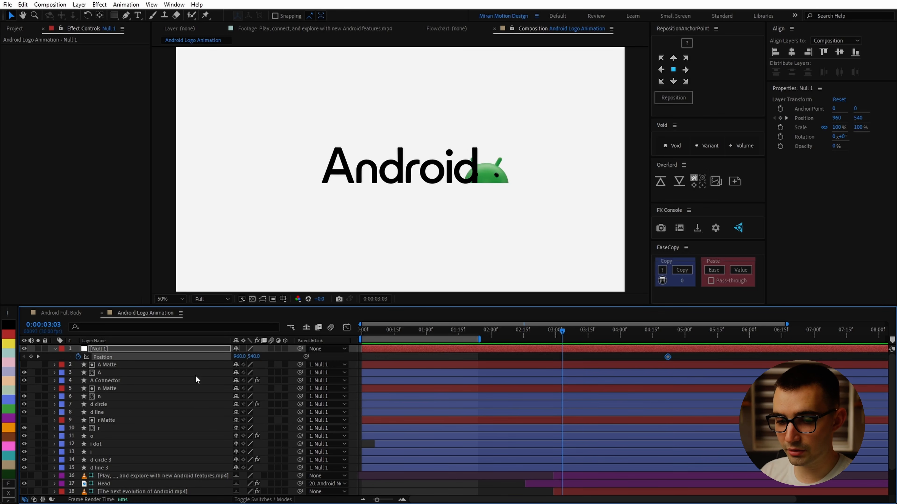
click(31, 357)
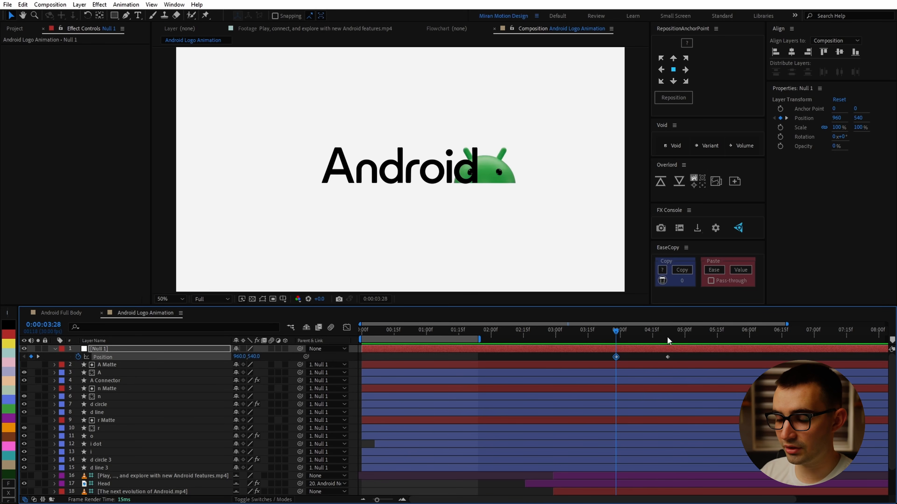
click(667, 340)
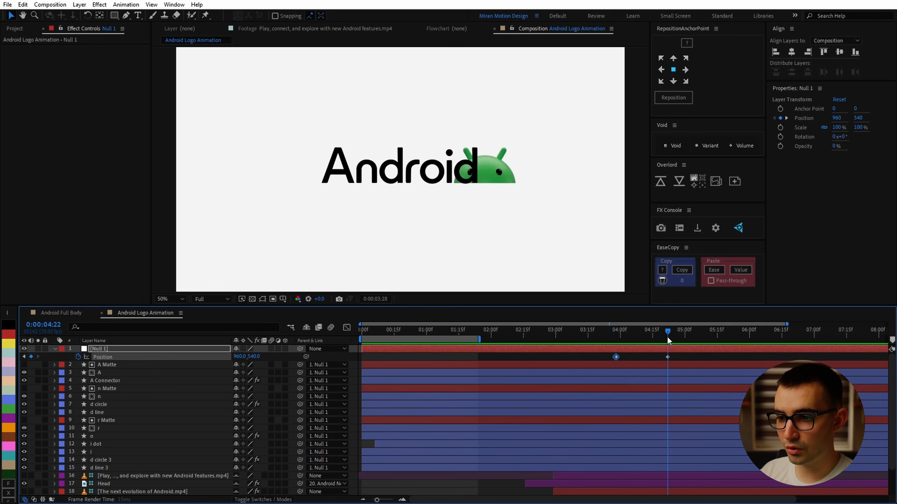
Show the Android New Text + Icon Logo.png layer as a placement reference, keeping the evolution video layers hidden.
scroll(80, 455, down, 3)
click(24, 460)
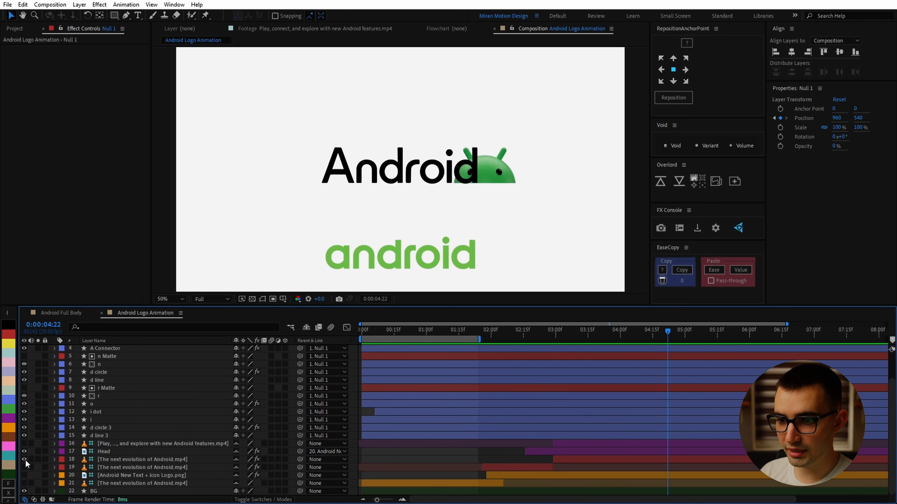
click(25, 459)
click(24, 476)
scroll(146, 404, up, 2)
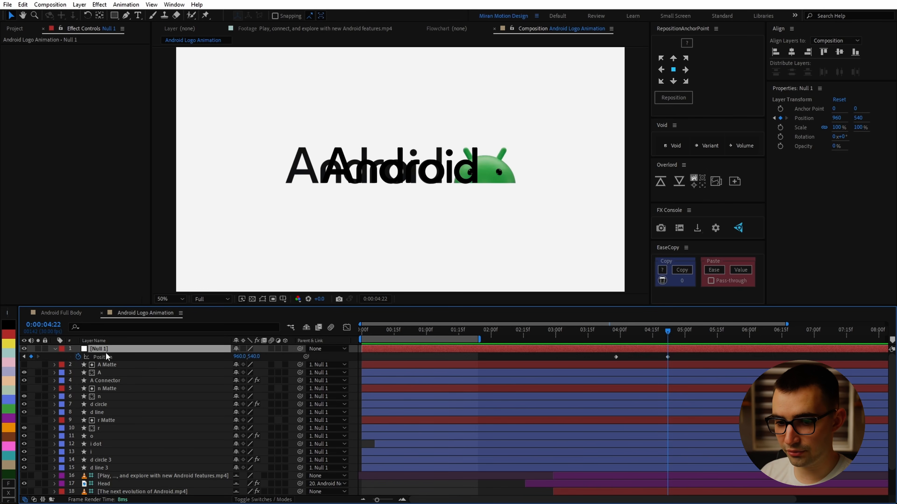
Nudge the null left to X Position 800 at 0:00:04:22, towards the reference wordmark.
key(shift+Left)
key(shift+Left)
key(shift+Left)
key(shift+Left)
key(shift+Left)
key(shift+Left)
key(shift+Left)
key(shift+Left)
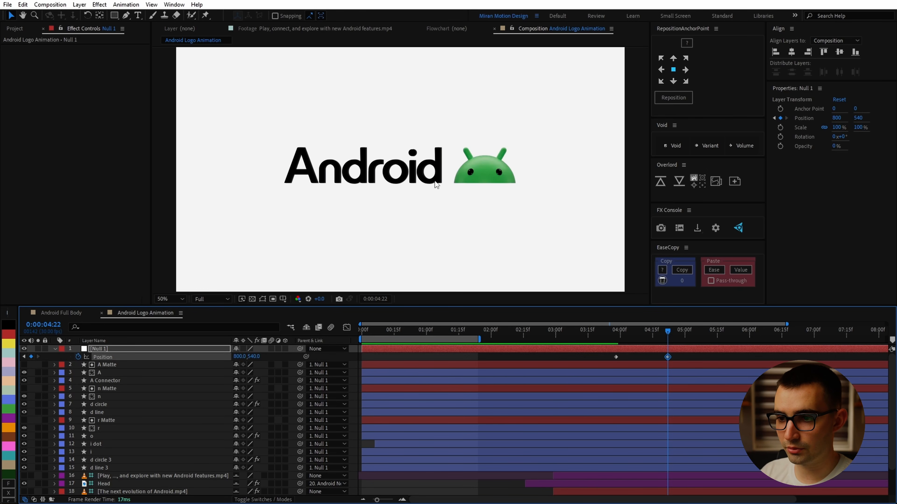
Fine-tune the null's X Position to 806.5 so the letters line up with the reference wordmark.
key(Right)
key(Right)
key(Right)
key(Left)
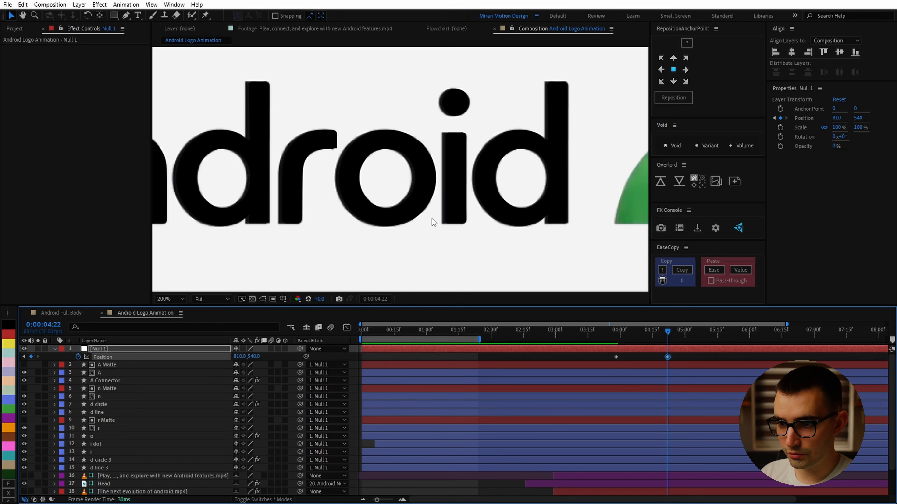
scroll(435, 198, up, 4)
key(Right)
key(Right)
key(Right)
scroll(430, 220, down, 2)
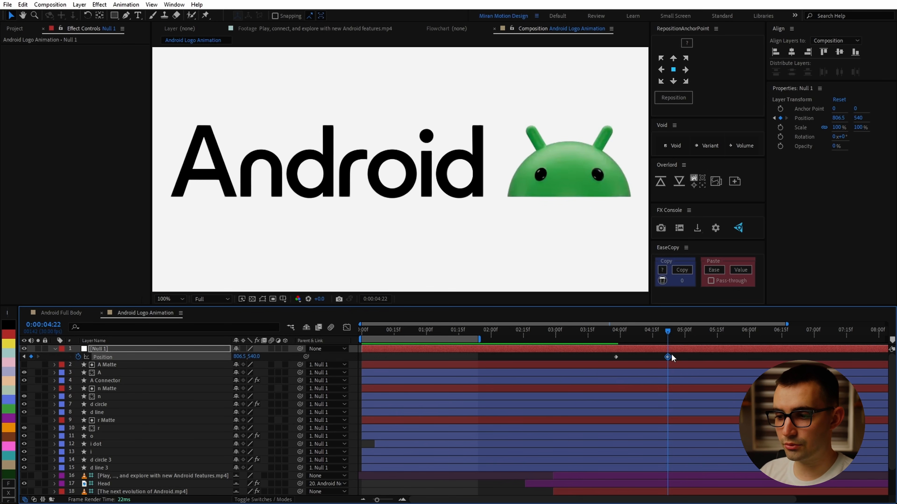
Parent the Head layer to the null, go to 0:00:03:28, and hide the Android New Text + Icon Logo.png reference.
drag(300, 483, 99, 348)
shift+drag(668, 332, 617, 351)
scroll(616, 355, down, 2)
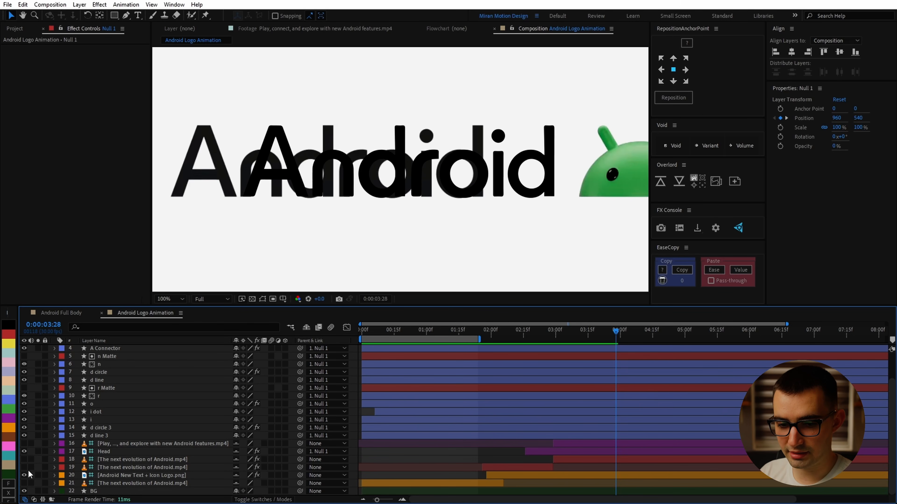
click(25, 475)
key(comma)
Reveal the Head layer's Scale keyframes and align the null's Position keyframes with them at 0:00:02:16 and 0:00:03:16.
click(141, 451)
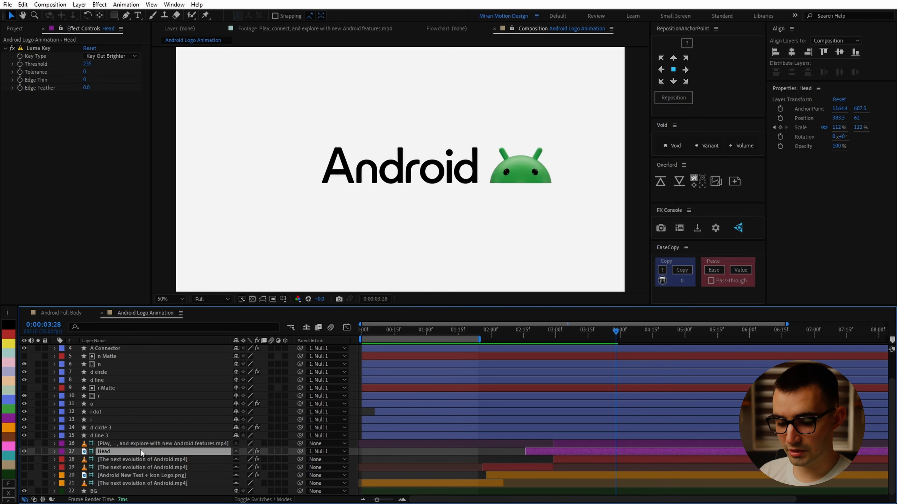
key(u)
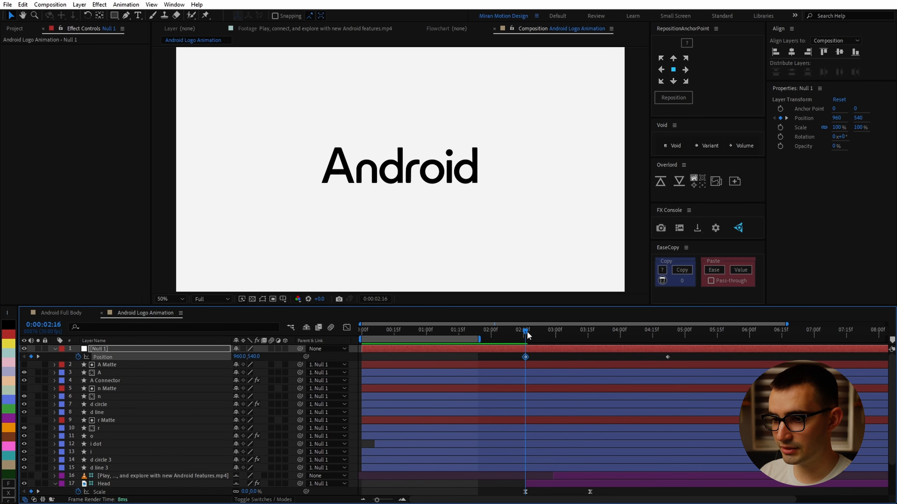
drag(527, 335, 588, 335)
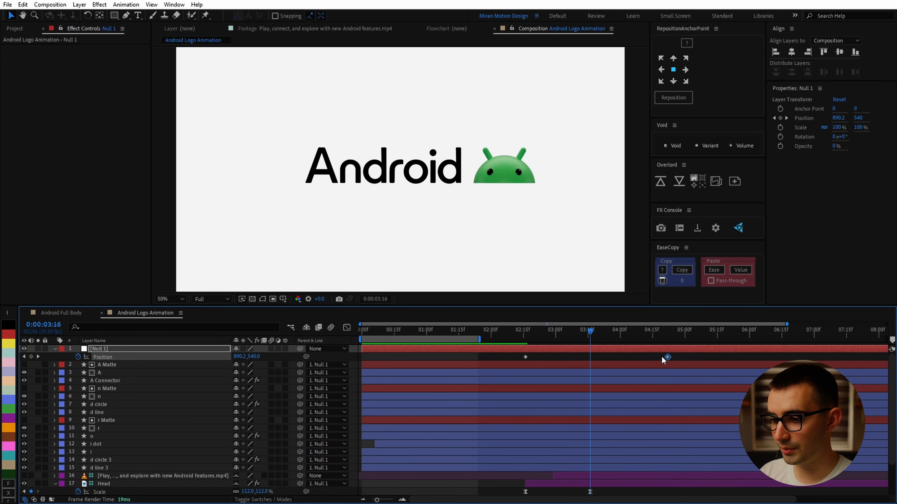
drag(667, 358, 591, 364)
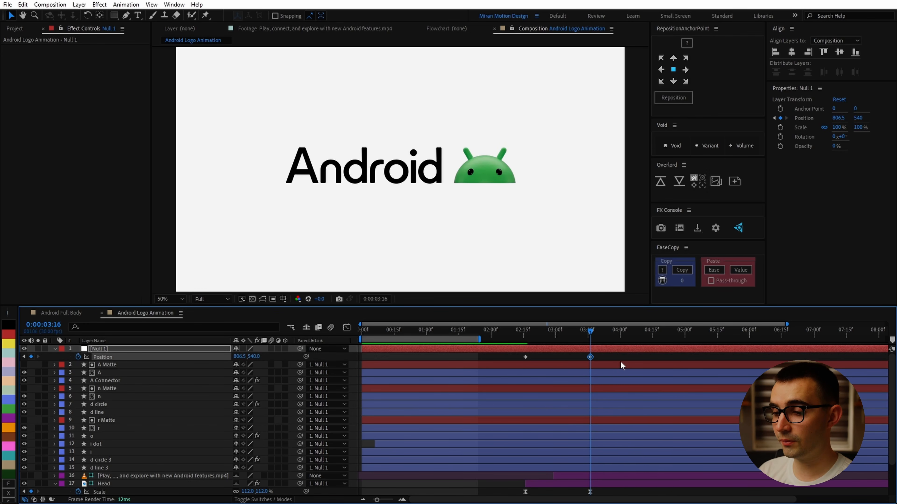
Check the Keyframe Velocity settings of both Scale keyframes on the Head layer.
right_click(590, 491)
click(610, 475)
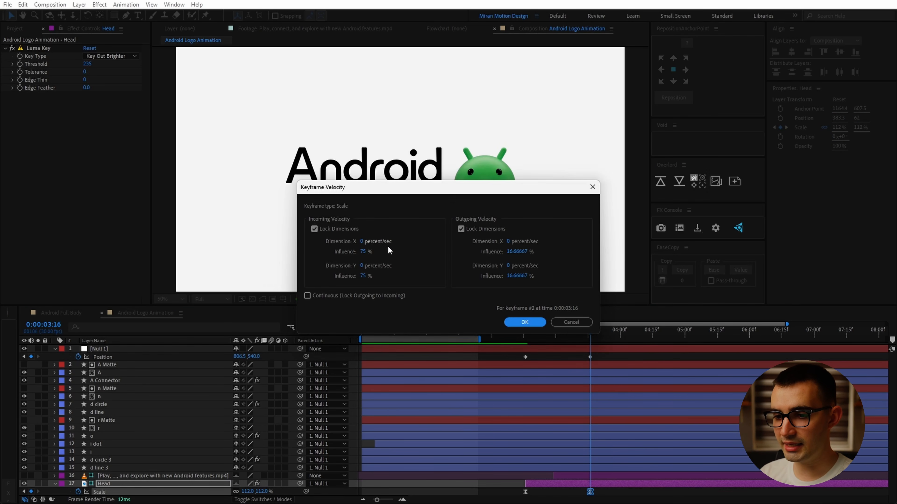
click(572, 322)
right_click(525, 492)
click(550, 475)
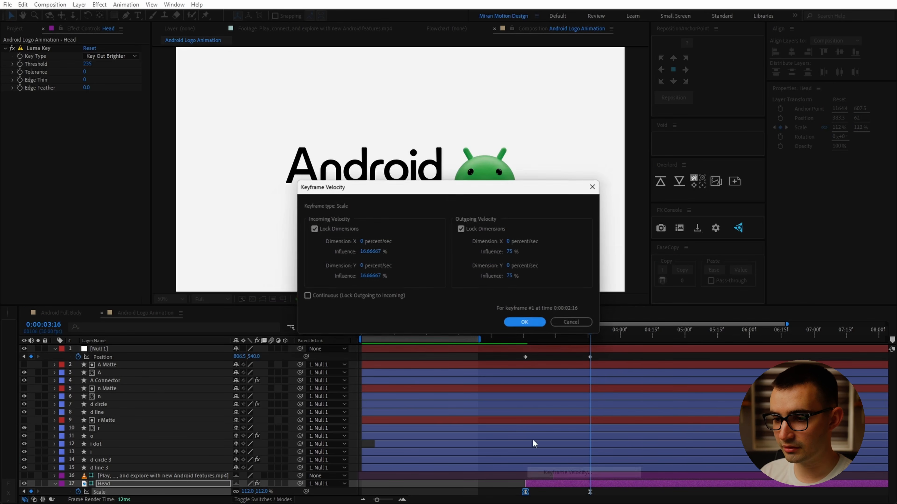
click(564, 323)
Use EaseCopy to copy the ease from the Head's Scale keyframes and paste it onto the null's two Position keyframes.
click(620, 358)
drag(620, 355, 494, 370)
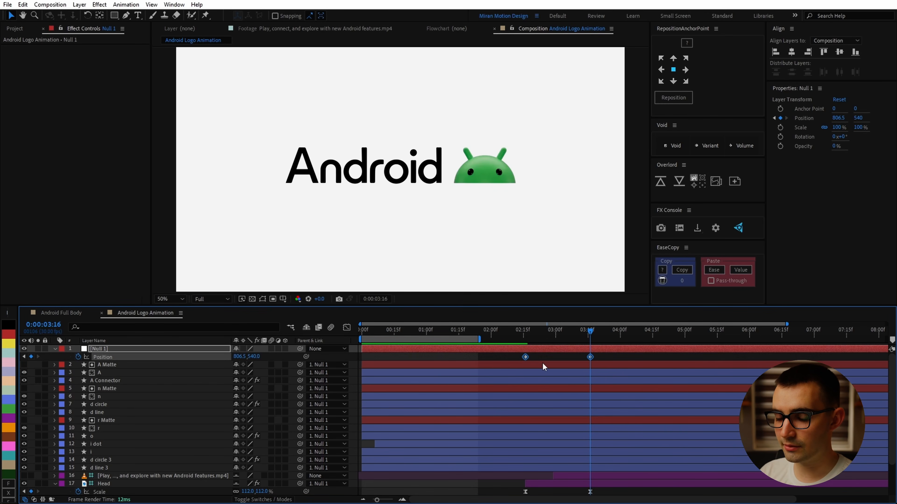
drag(624, 434, 622, 375)
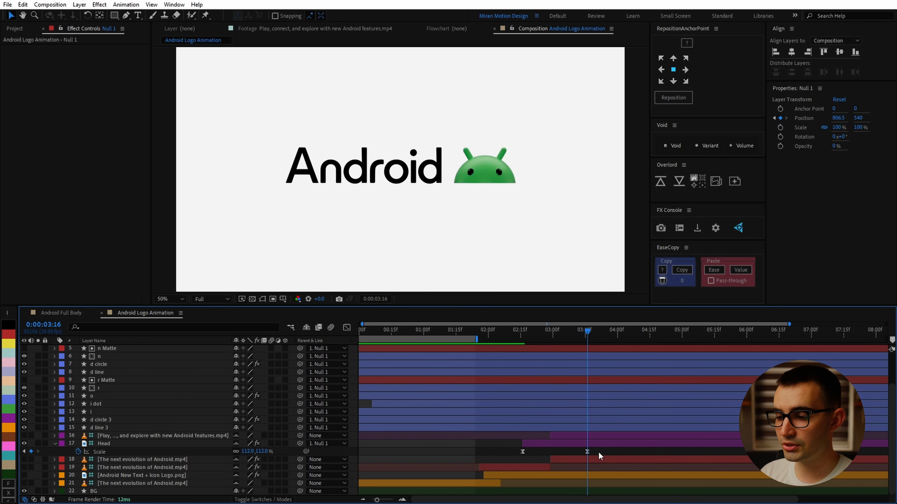
drag(599, 452, 512, 460)
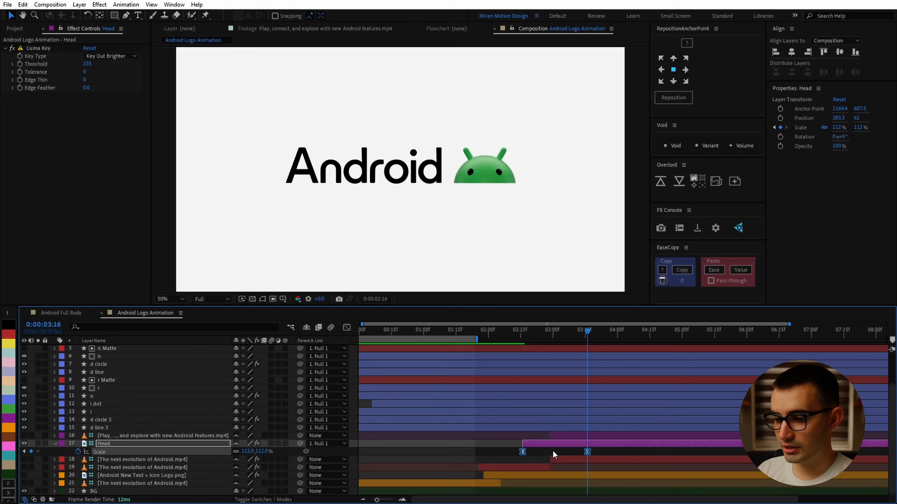
click(687, 272)
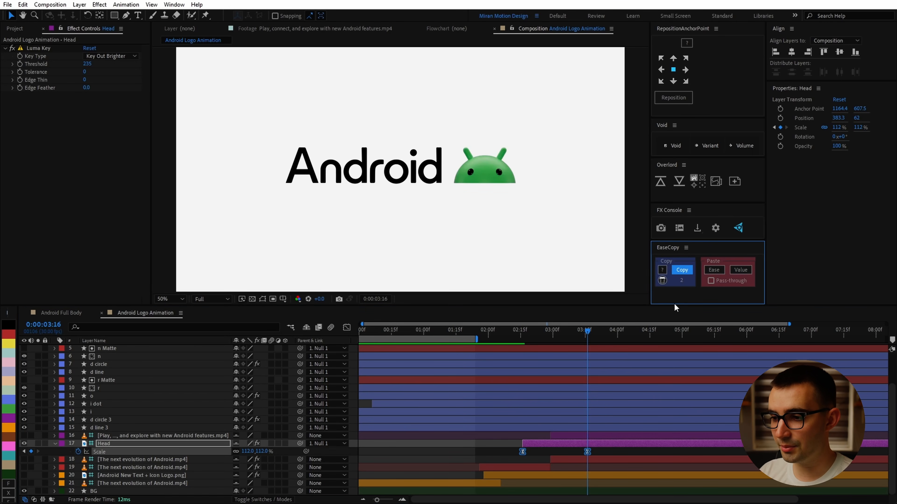
scroll(572, 392, up, 3)
drag(599, 356, 491, 363)
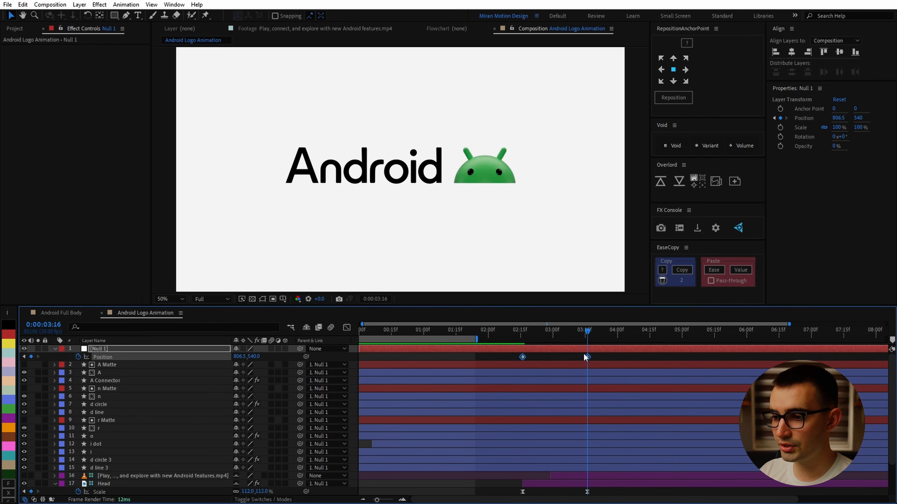
click(714, 270)
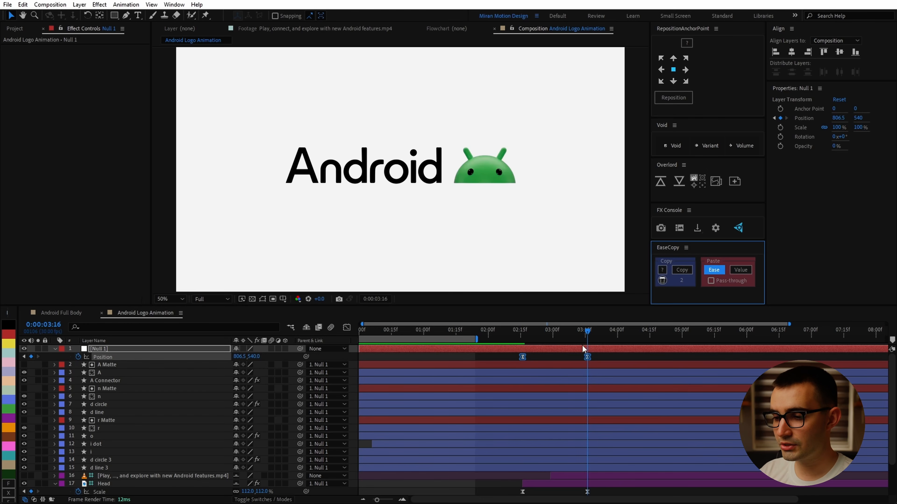
Select all layers from A Matte to d line 3 and slide them together to start at about 0:00:02:00.
drag(586, 336, 613, 355)
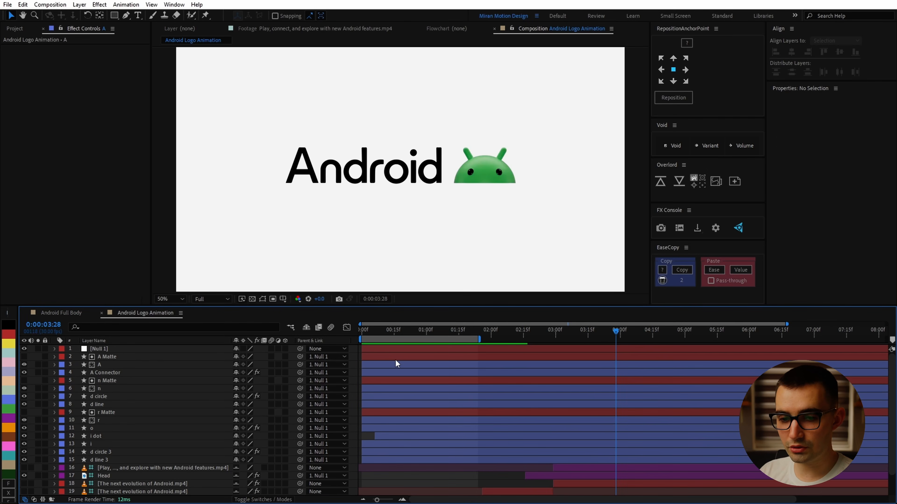
click(399, 357)
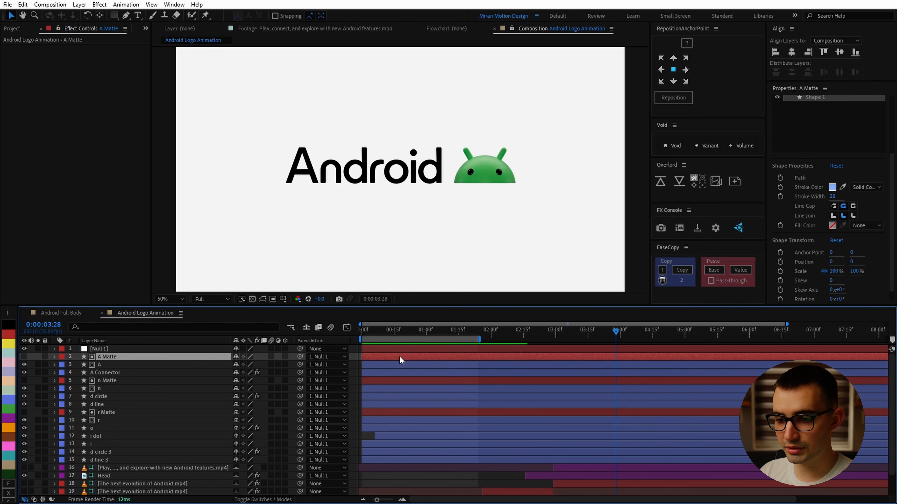
shift+click(392, 462)
drag(375, 356, 505, 370)
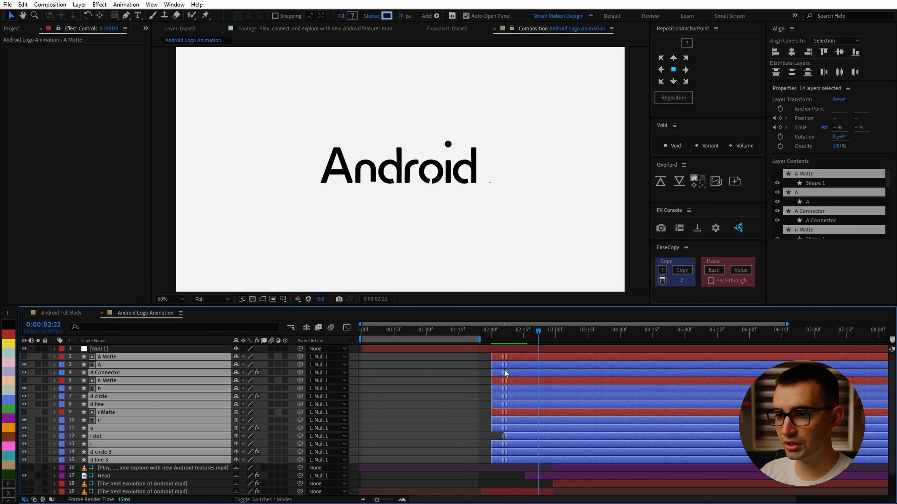
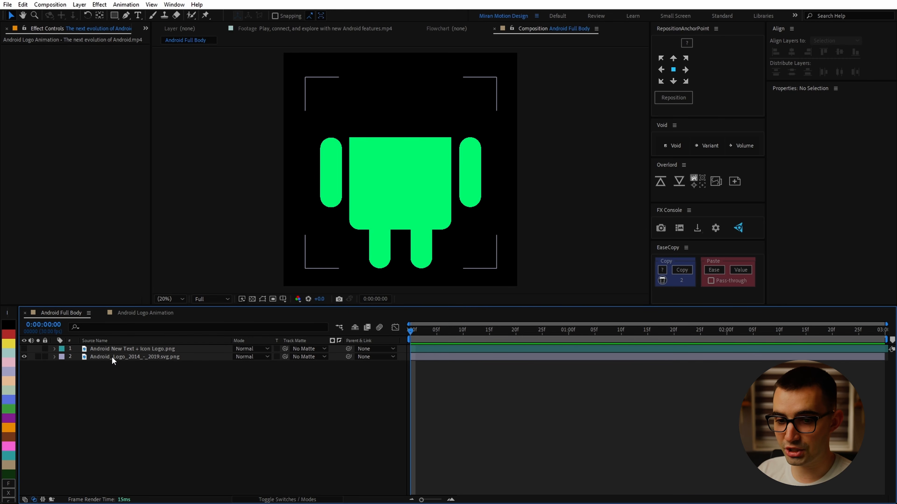
Temporarily set the Android_Logo_2014_-_2019.svg.png layer's mask to None with Fill disabled, and restore Fill and the Subtract mode.
click(111, 356)
key(m)
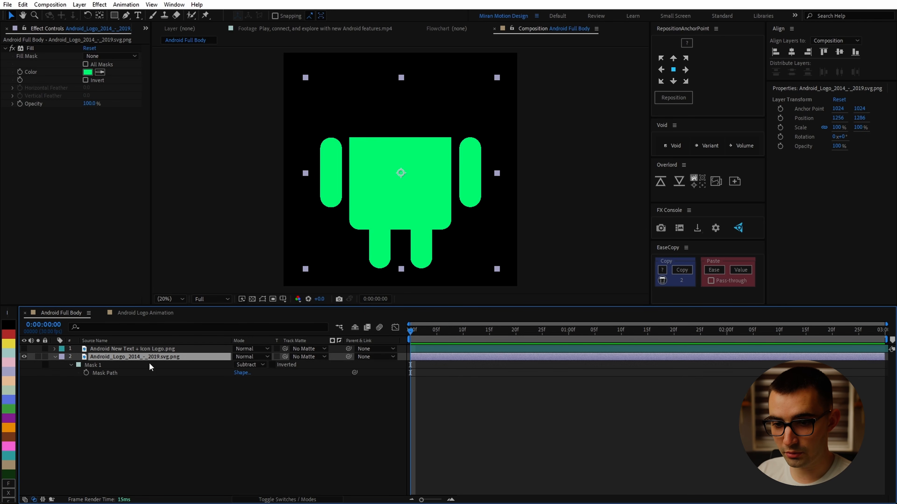
click(250, 365)
click(259, 375)
click(135, 357)
click(13, 49)
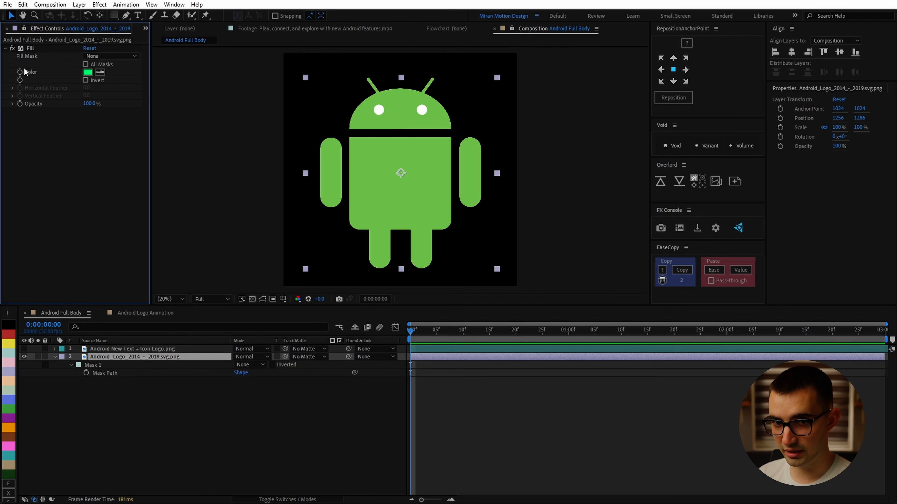
click(251, 365)
click(267, 399)
Show the Android New Text + Icon Logo.png head above the body and save the full-body frame as a PNG with FX Console.
click(25, 348)
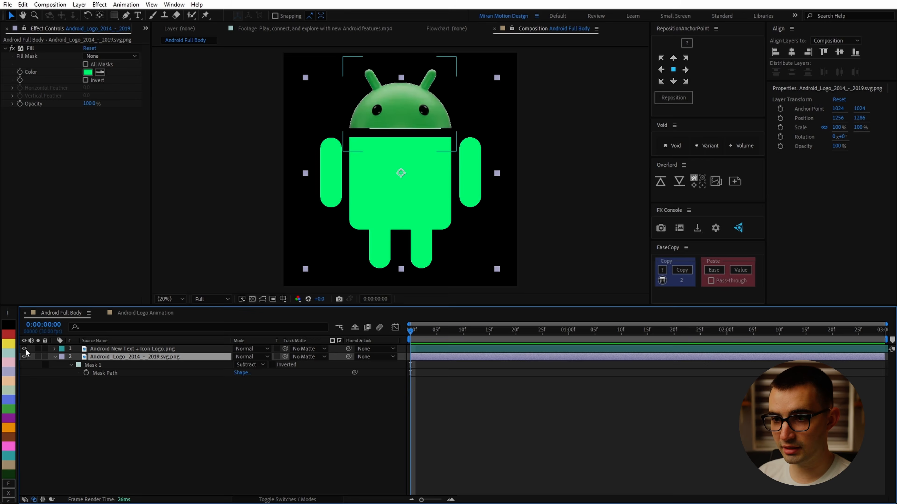
click(82, 351)
click(23, 348)
click(23, 348)
click(231, 455)
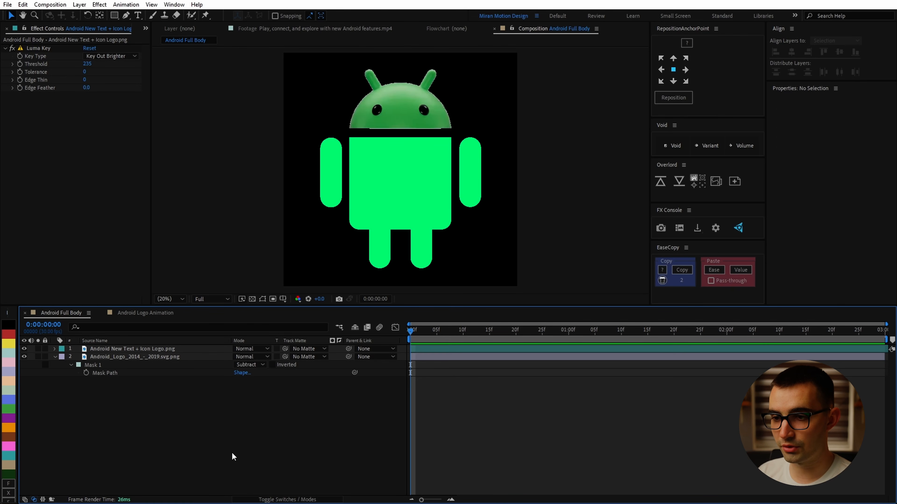
click(698, 230)
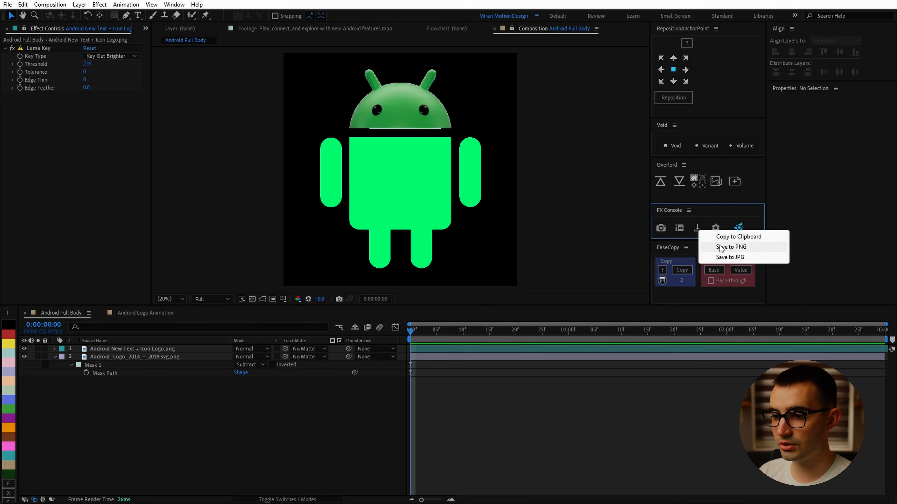
click(753, 248)
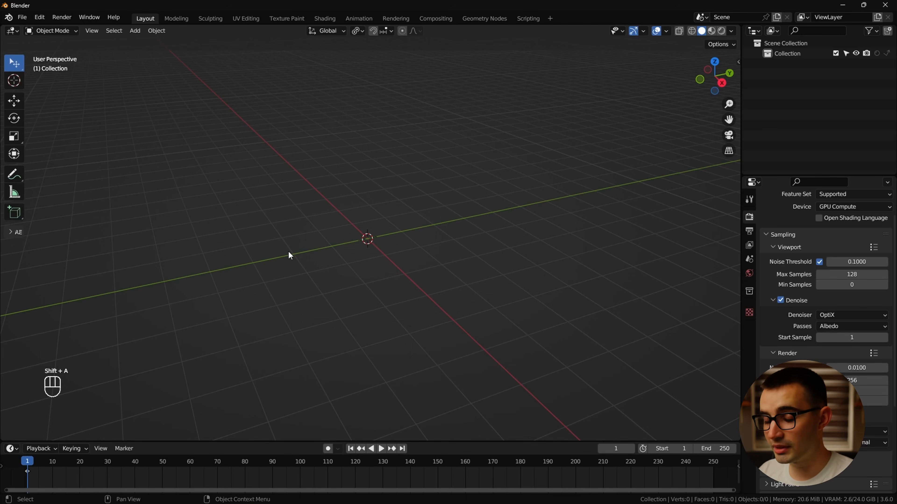
Import Android Body Ref.png from the Desktop as an image plane with the Shadeless material type.
key(shift+a)
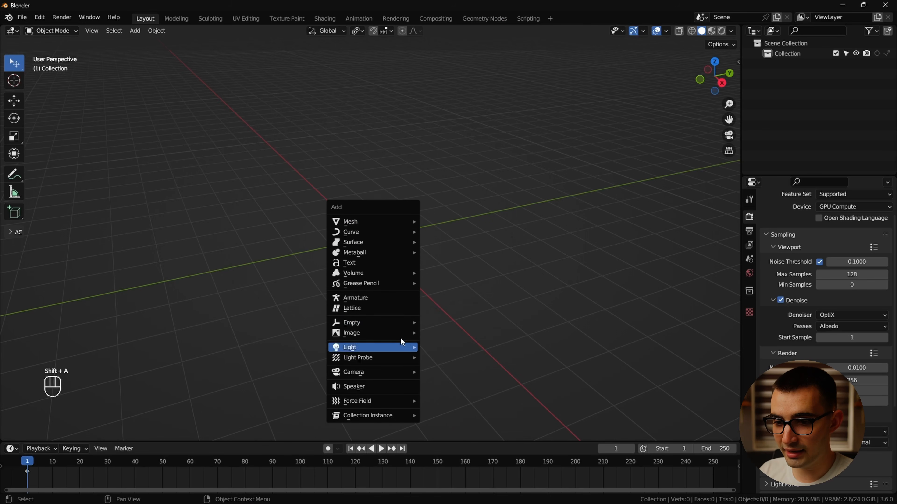
mouse_move(369, 333)
click(459, 353)
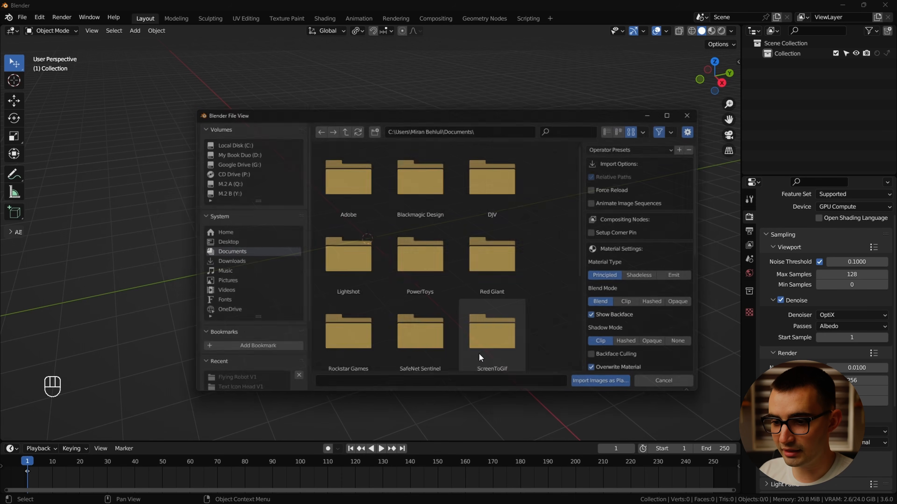
click(215, 241)
click(355, 260)
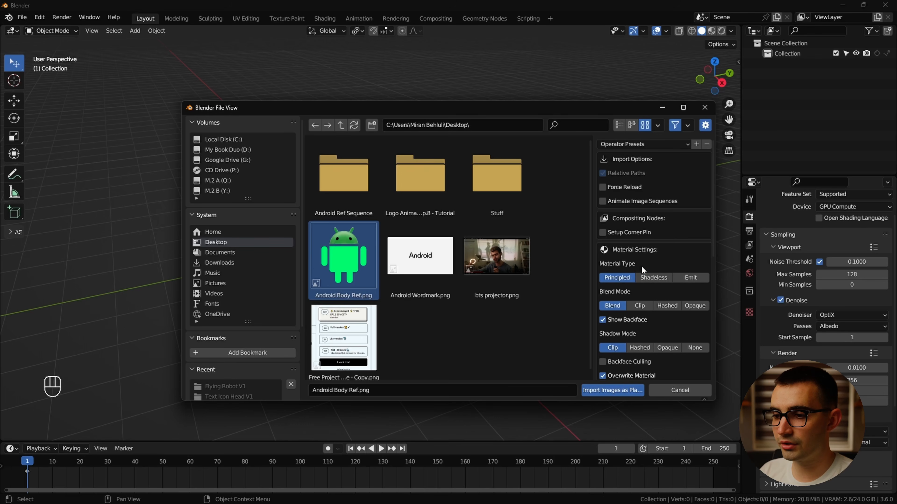
click(649, 279)
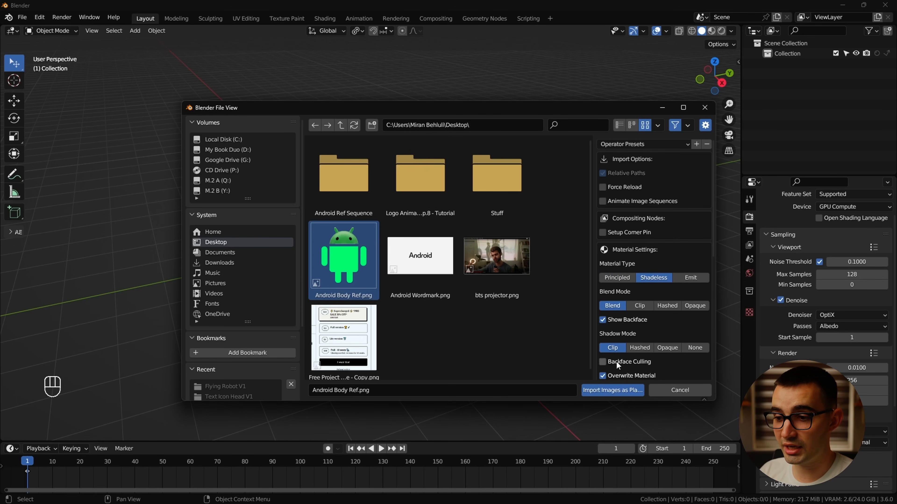
click(619, 387)
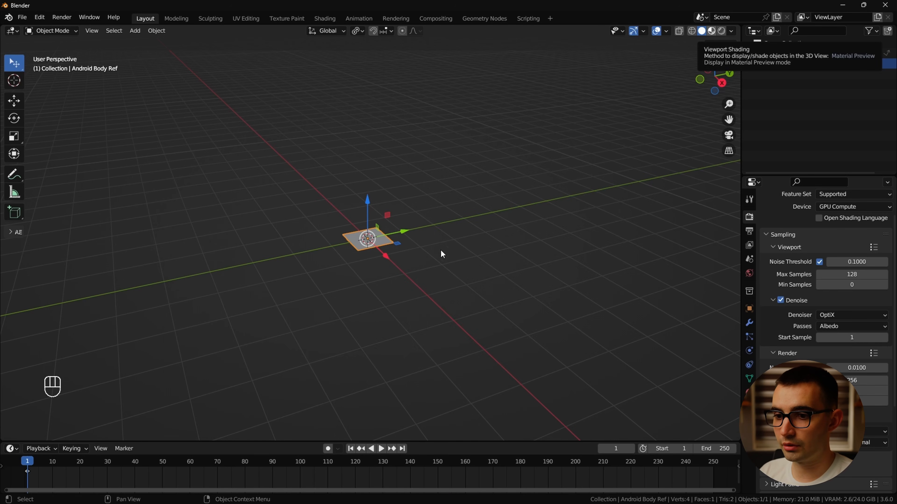
Rotate the Android Body Ref plane 90 degrees about the X axis and make it unselectable in the viewport.
scroll(460, 237, up, 5)
text(rx)
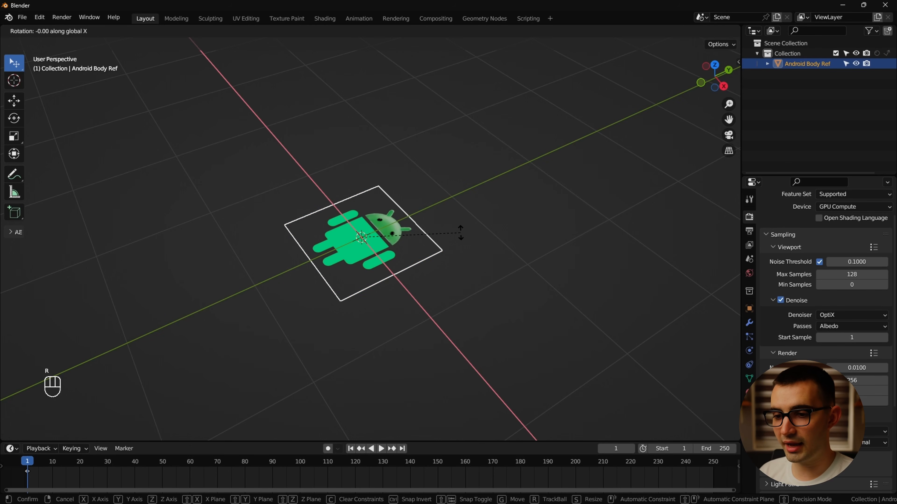
text(90)
key(Return)
middle_drag(460, 236, 513, 206)
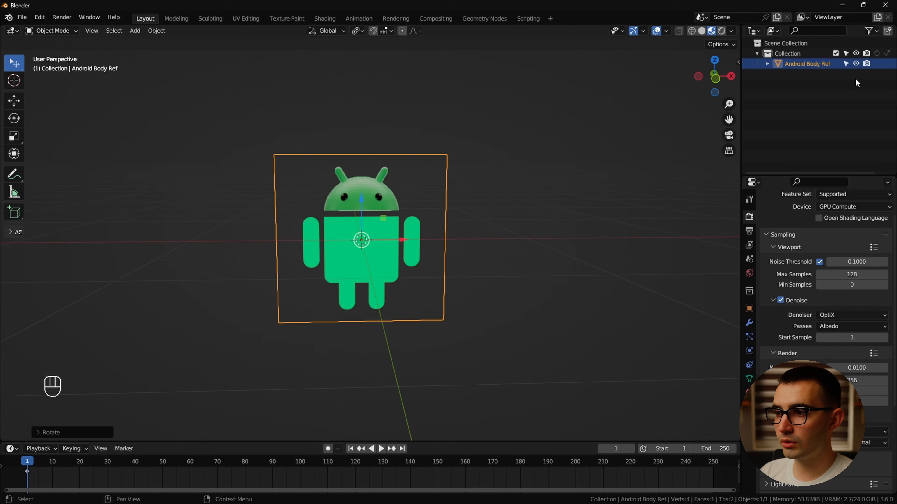
click(845, 64)
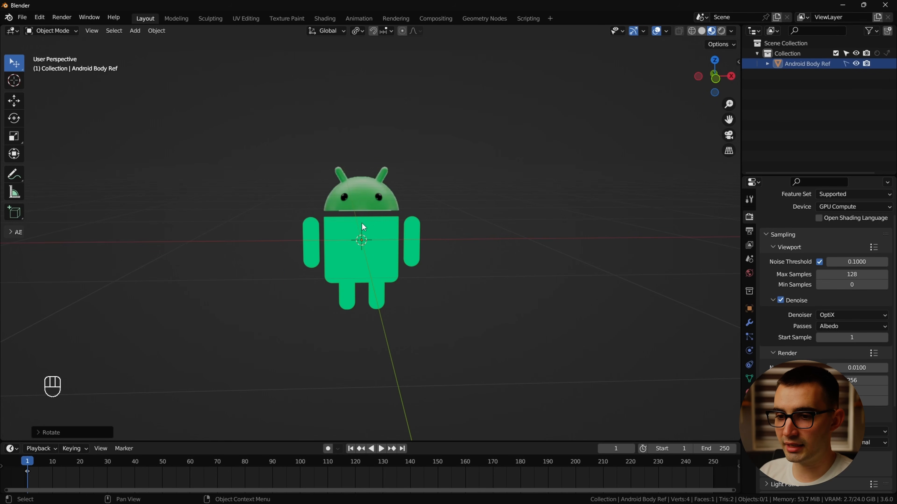
In the front view, add a cylinder mesh and scale its geometry down in Edit Mode to the width of the reference body.
click(716, 84)
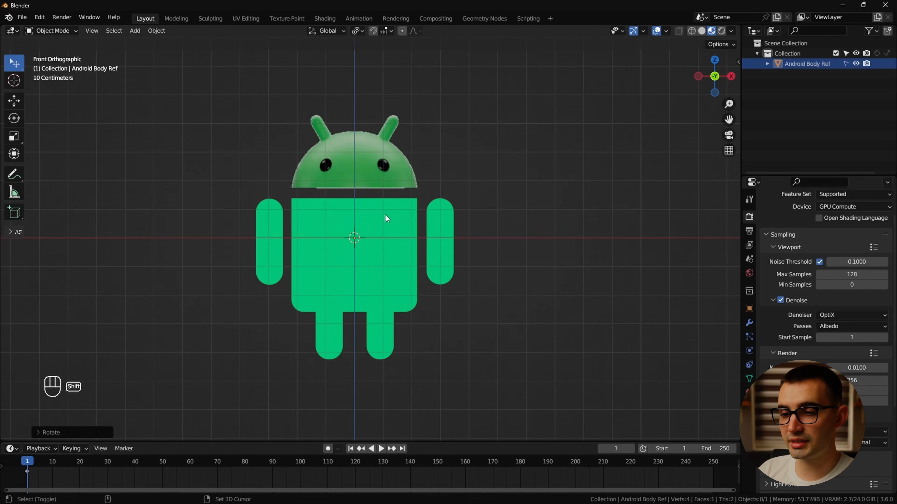
key(shift+a)
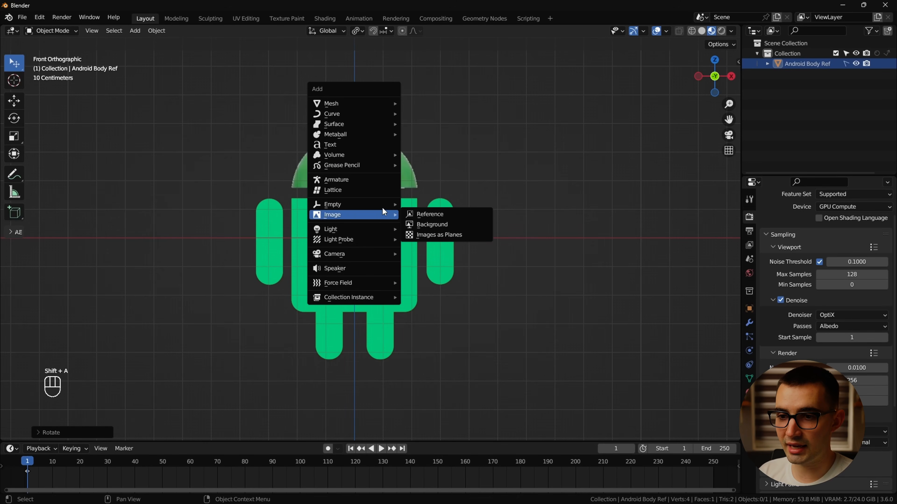
mouse_move(359, 102)
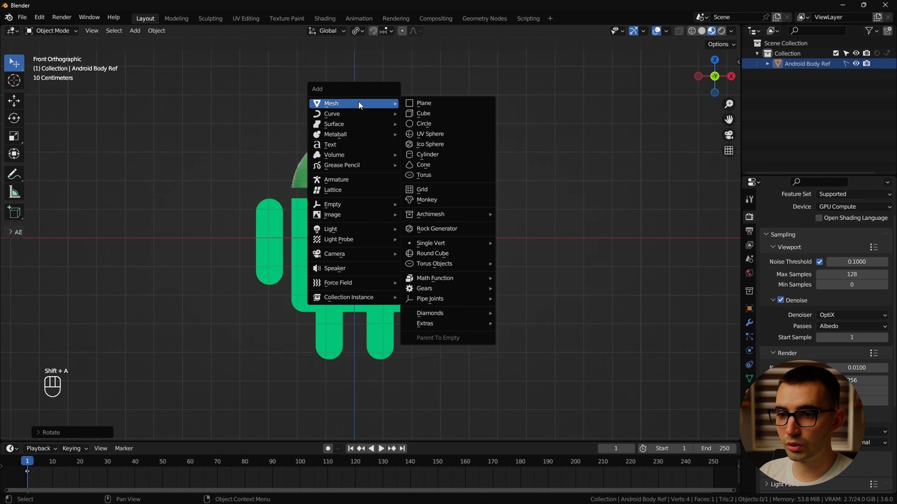
click(444, 154)
key(Tab)
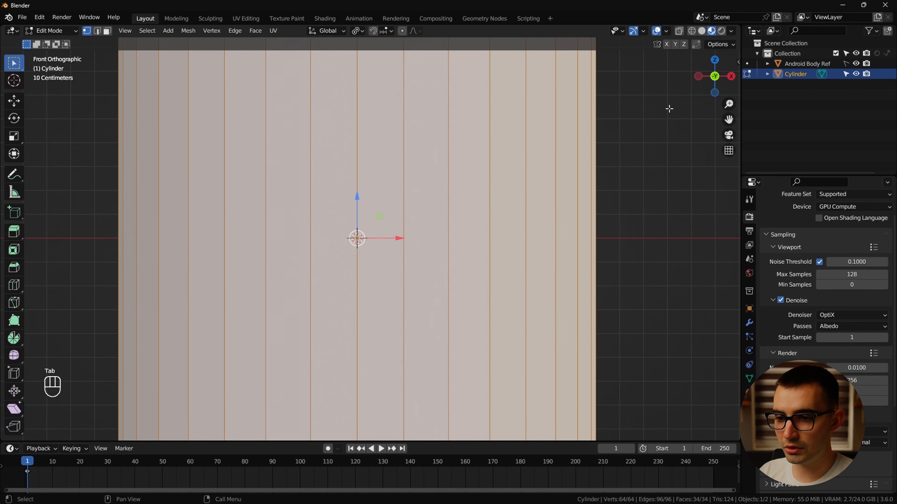
scroll(583, 197, down, 3)
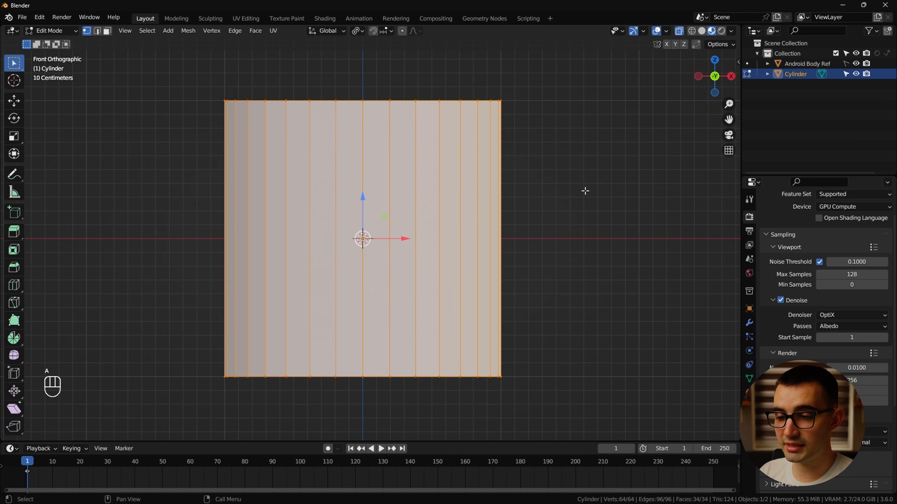
key(s)
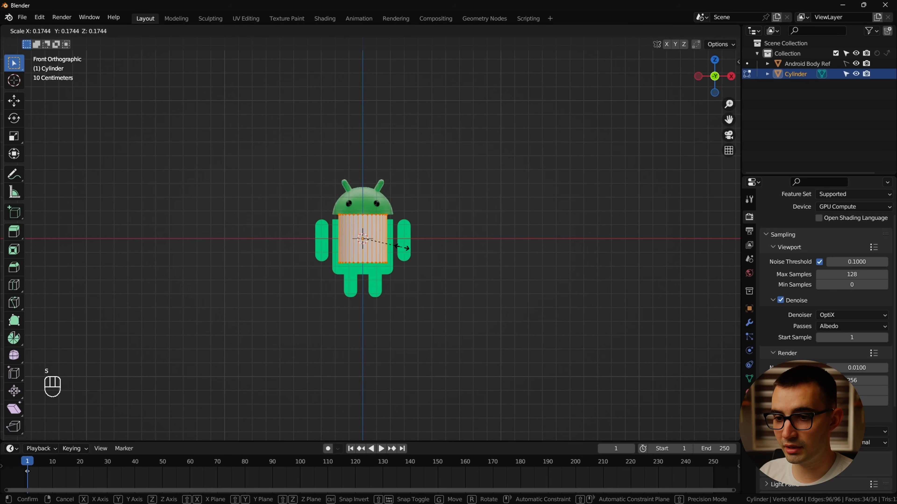
click(407, 248)
With X-ray enabled, move the cylinder's top and bottom vertices down to the upper and lower edges of the reference body.
scroll(407, 248, up, 8)
key(alt+z)
key(alt+z)
key(alt+z)
key(alt+z)
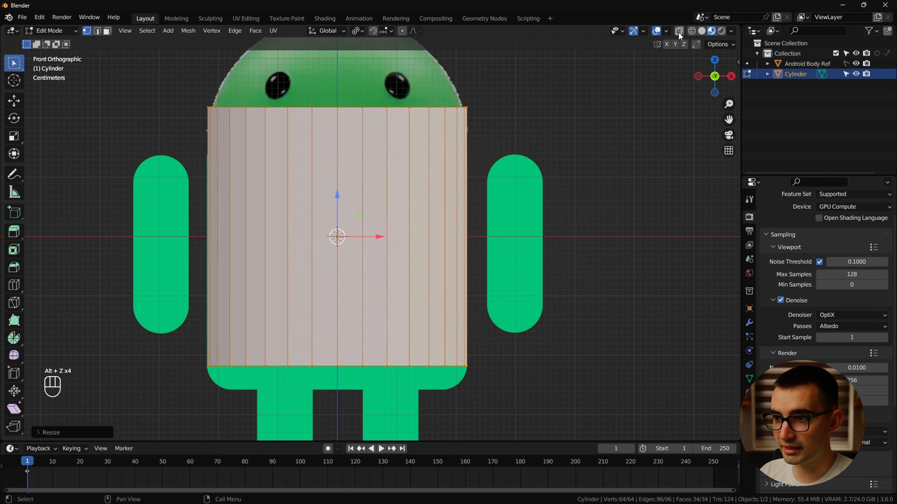
drag(584, 54, 95, 158)
drag(339, 75, 340, 124)
drag(529, 333, 194, 416)
drag(336, 329, 340, 356)
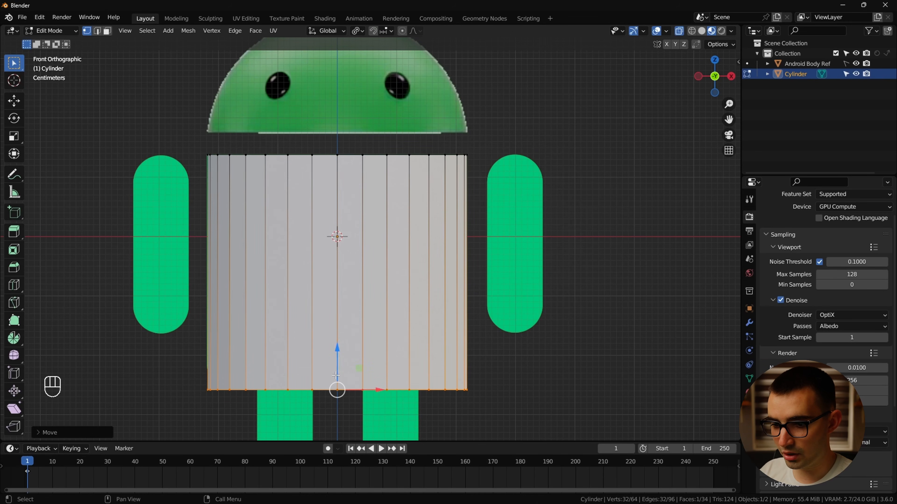
Bevel the cylinder's bottom rim with 12 segments and about 0.044 m width to match the reference body's rounded corners.
scroll(336, 370, up, 3)
key(ctrl+b)
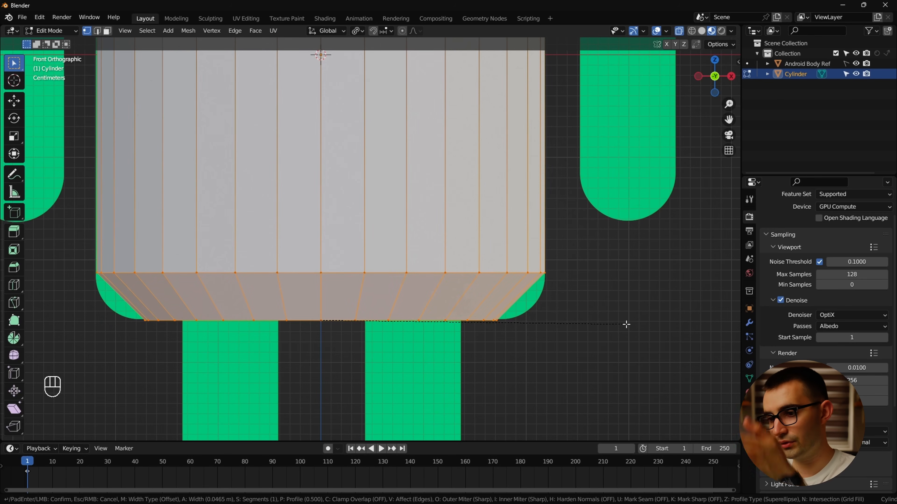
scroll(626, 322, up, 8)
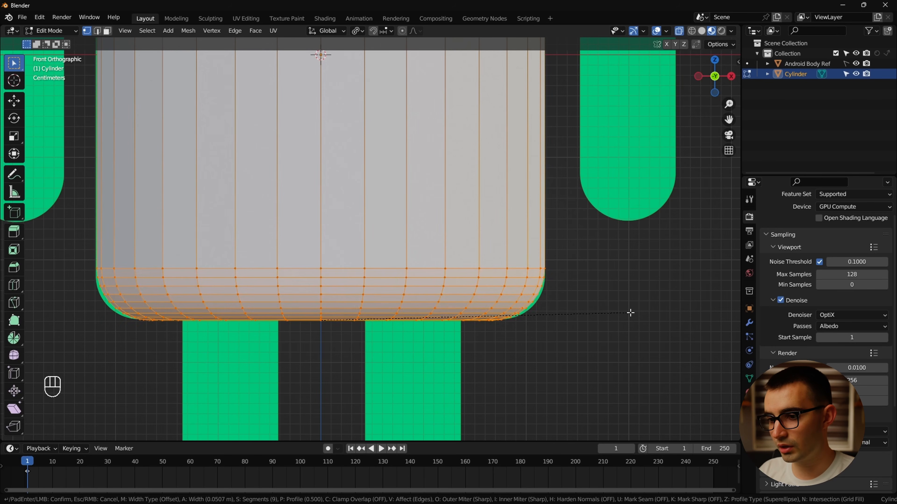
scroll(627, 320, up, 1)
scroll(624, 320, up, 2)
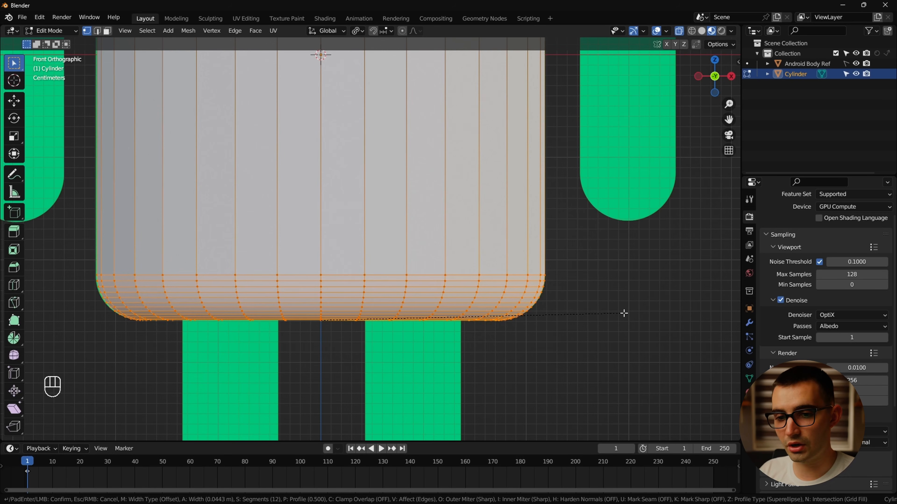
click(624, 314)
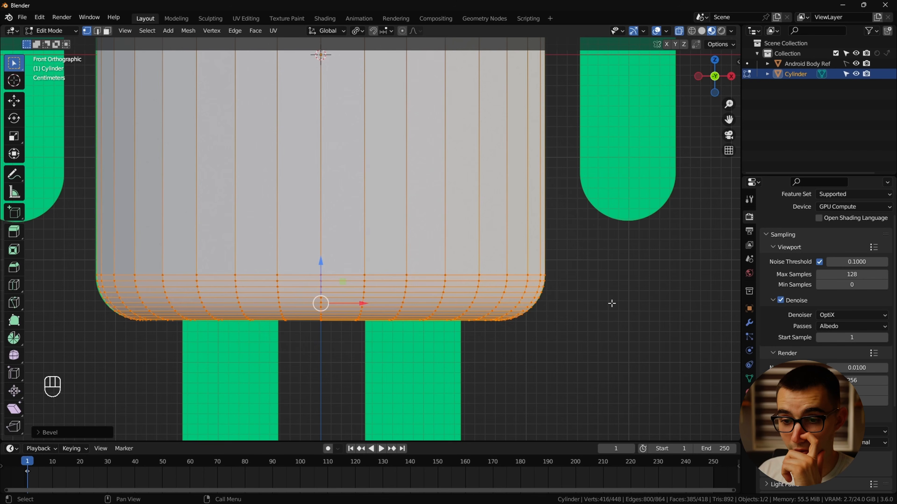
Return the cylinder to Object Mode and apply Shade Smooth to it.
key(Tab)
middle_drag(582, 236, 468, 256)
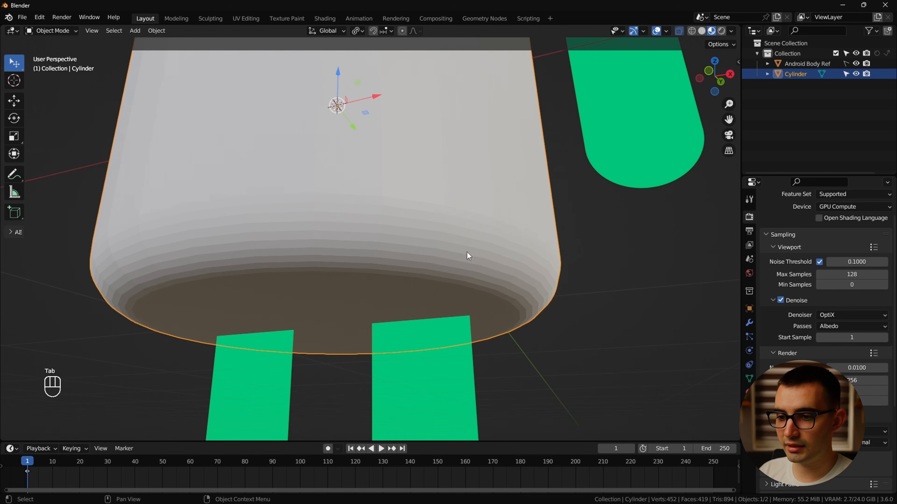
right_click(469, 255)
click(467, 221)
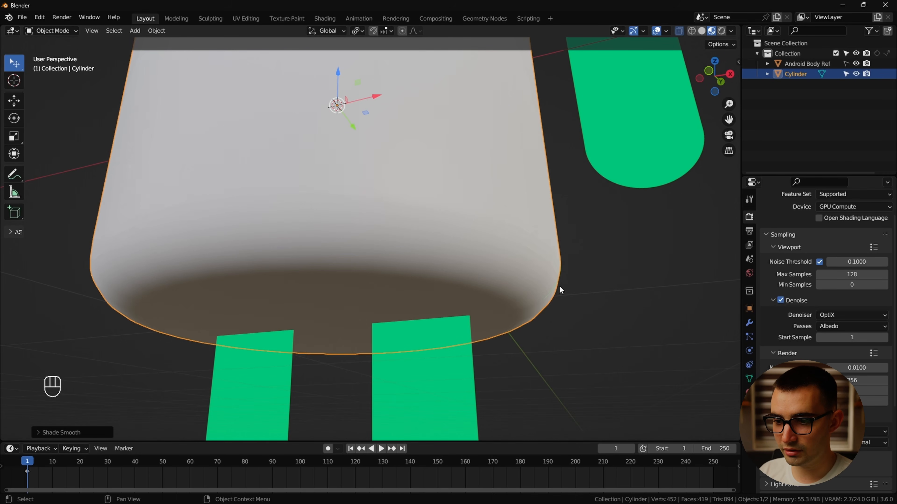
key(KP_1)
key(Tab)
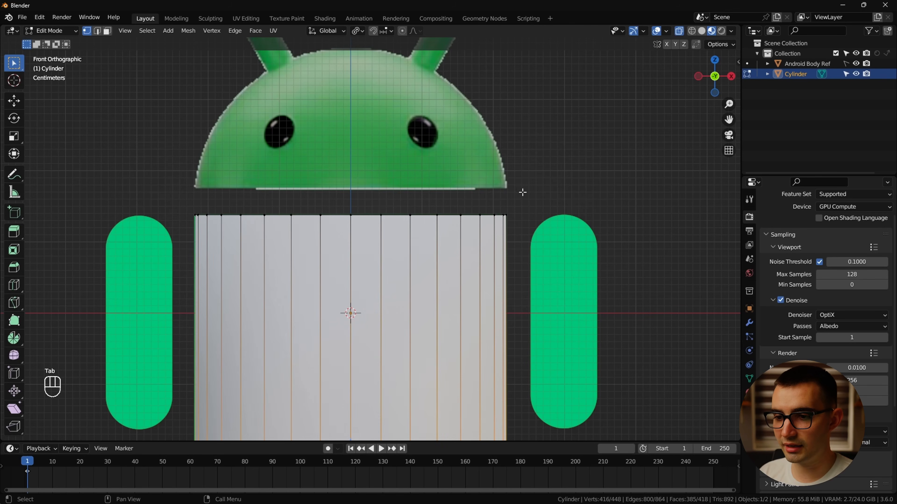
drag(625, 146, 94, 262)
scroll(495, 223, up, 6)
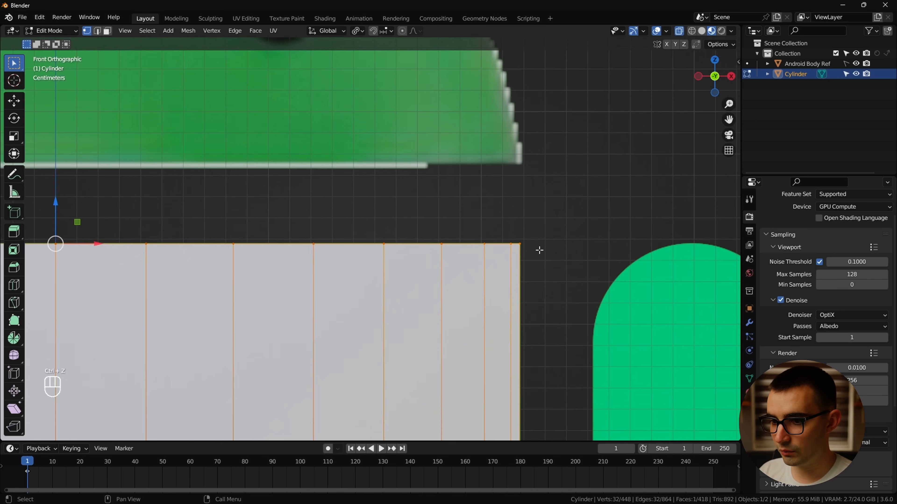
key(ctrl+b)
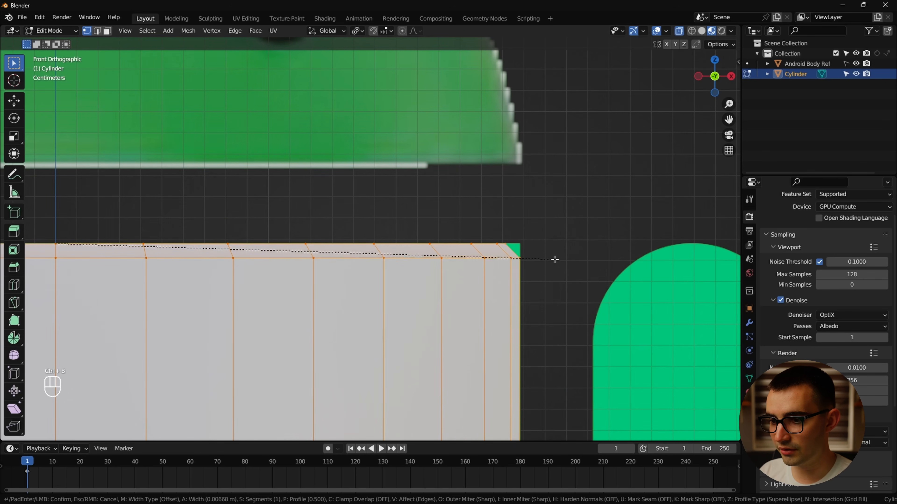
scroll(554, 260, down, 1)
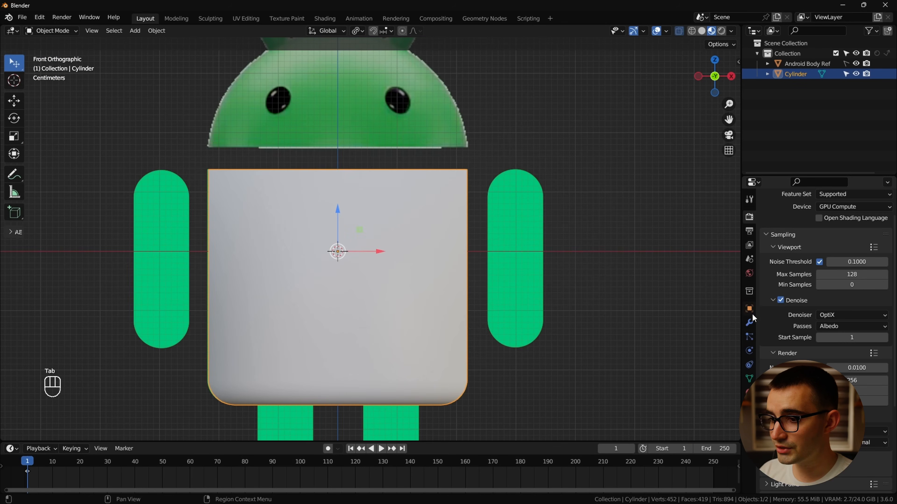
Add a Subdivision Surface modifier to the body cylinder and inspect the shape from an angled view.
click(749, 323)
middle_drag(550, 311, 632, 307)
click(820, 215)
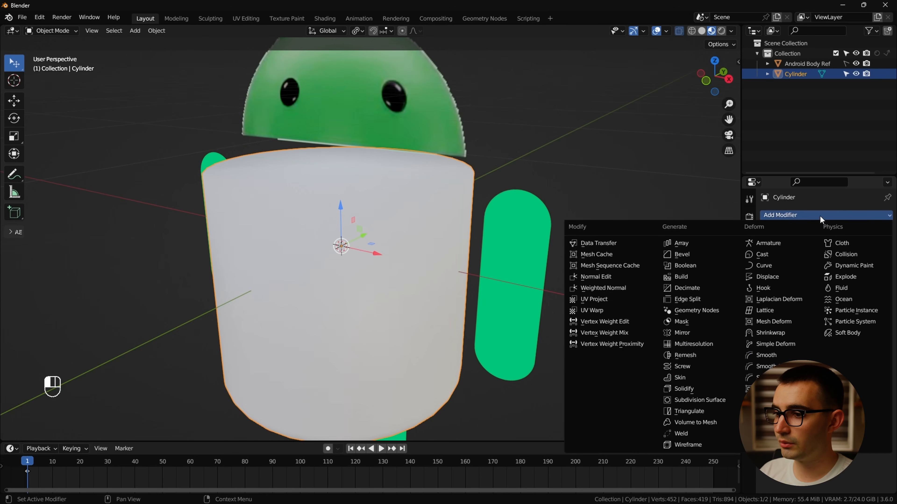
click(701, 400)
middle_drag(702, 398, 612, 288)
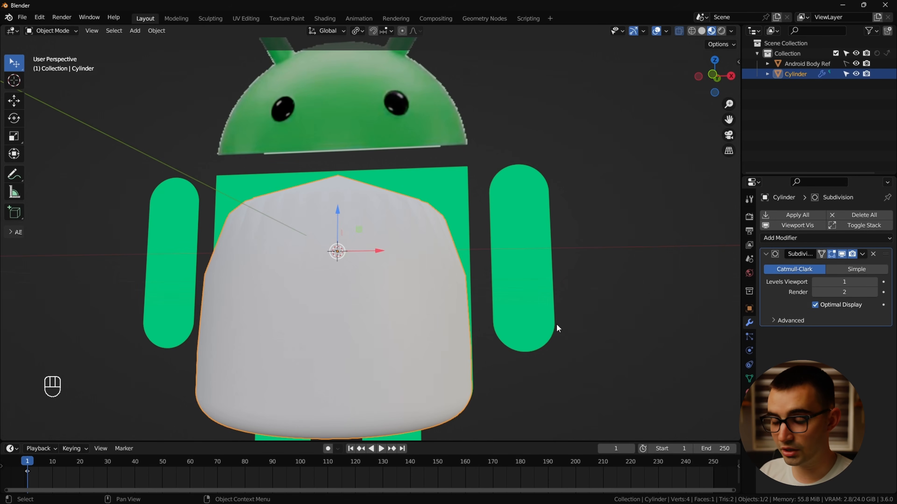
Try Subdivision Surface viewport levels 3 and 4 on the cylinder and set the level back to 1.
key(ctrl+3)
key(ctrl+4)
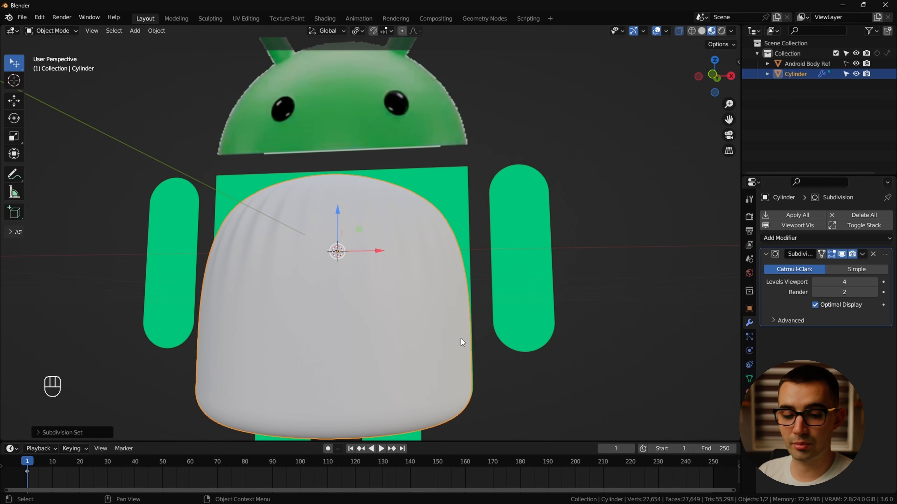
key(ctrl+1)
In the front view, cut a horizontal edge loop around the cylinder and slide it close to the top rim, at about -0.96.
click(712, 75)
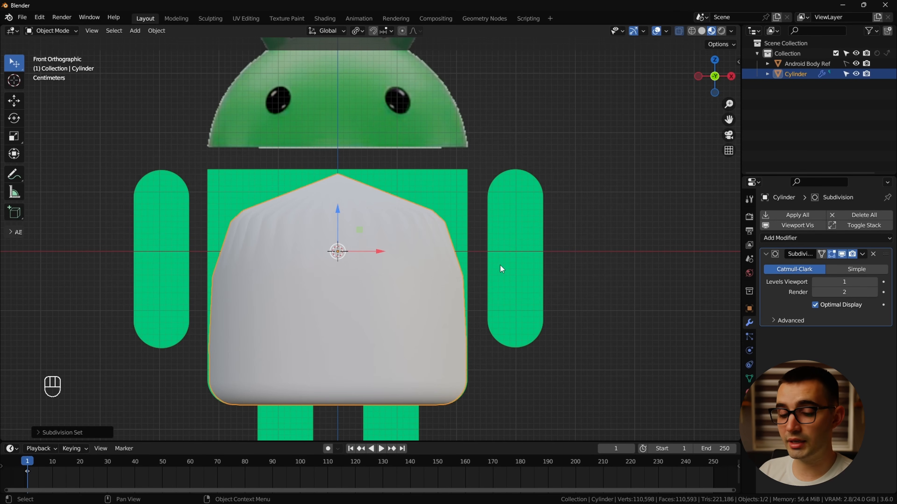
key(Tab)
key(ctrl)
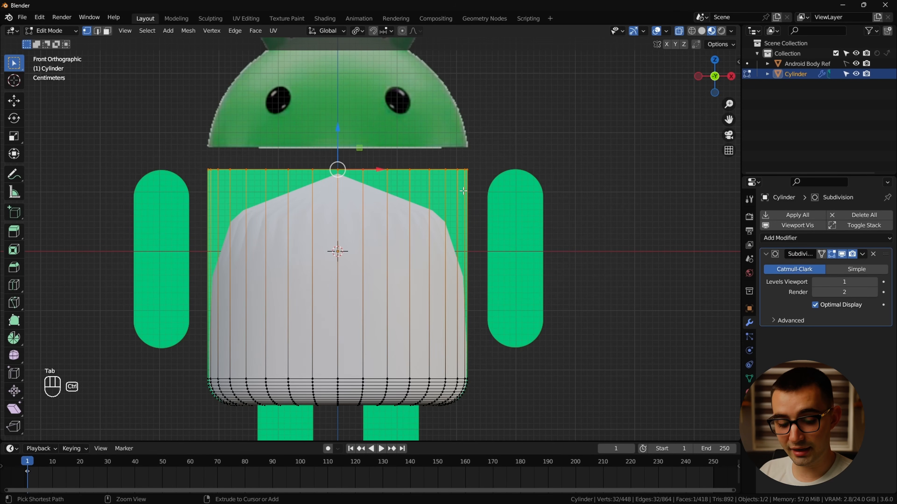
key(ctrl+r)
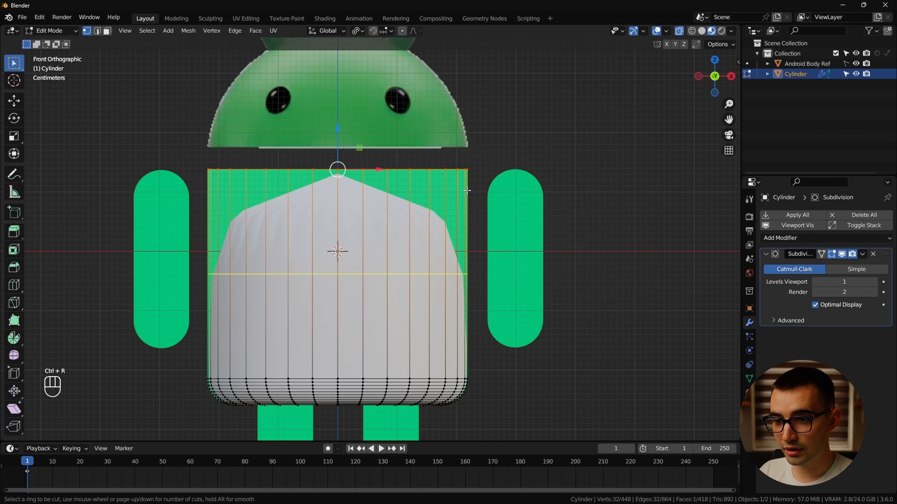
click(467, 190)
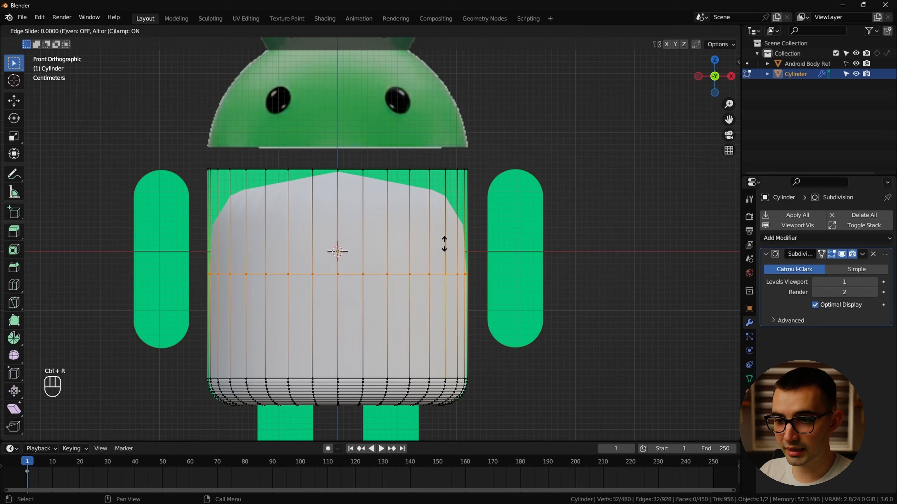
click(452, 143)
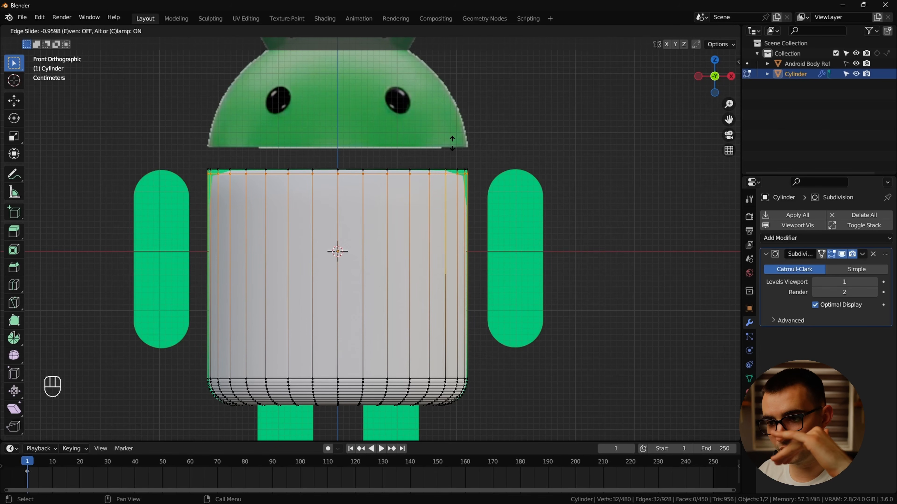
scroll(455, 148, up, 5)
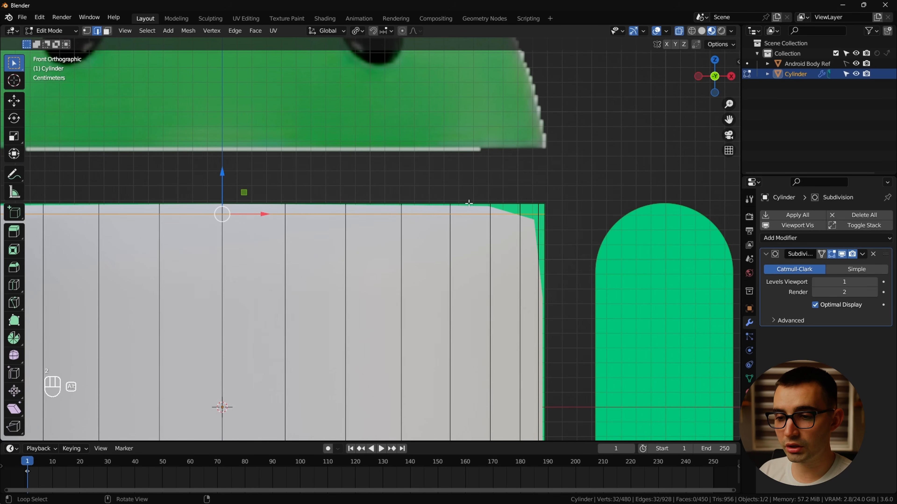
Bevel the cylinder's top rim edge loop by a small width with two segments.
alt+click(472, 203)
scroll(437, 219, down, 6)
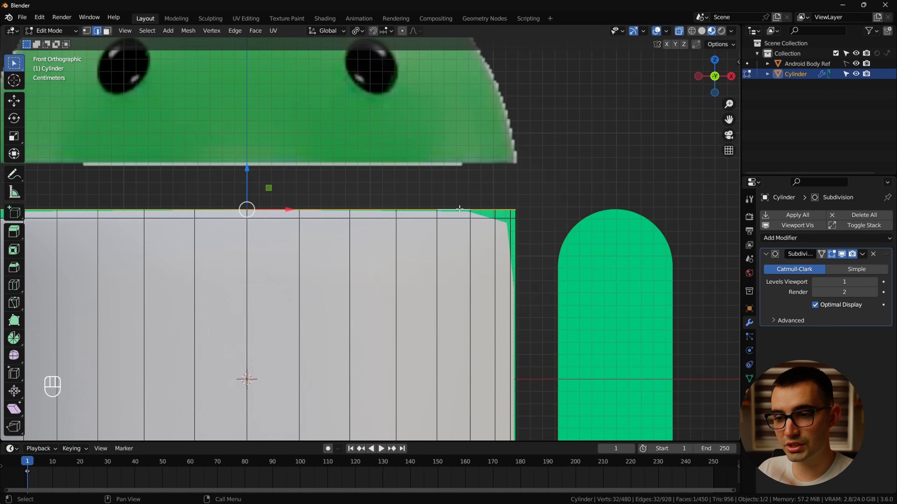
alt+middle_drag(438, 219, 597, 200)
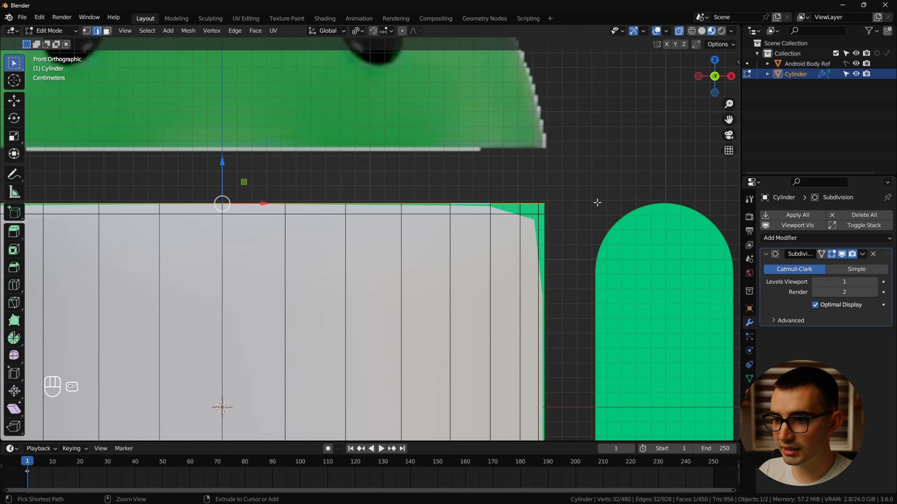
key(ctrl+b)
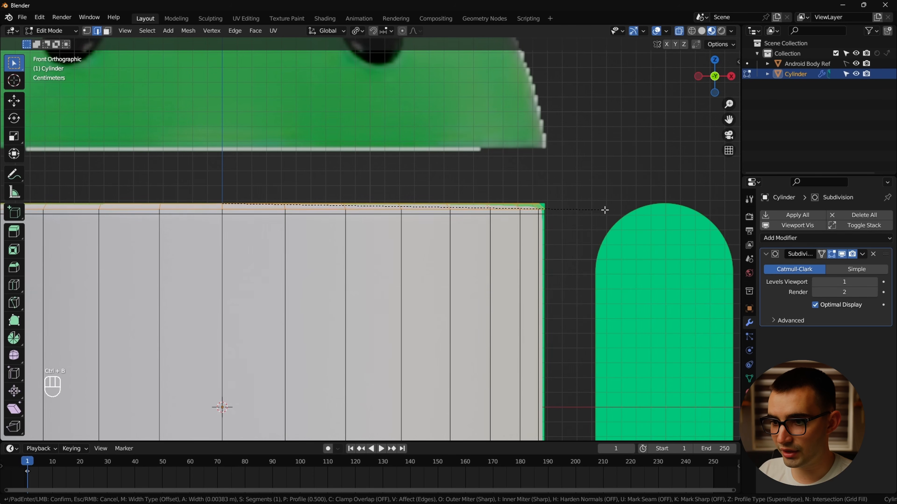
scroll(606, 201, down, 1)
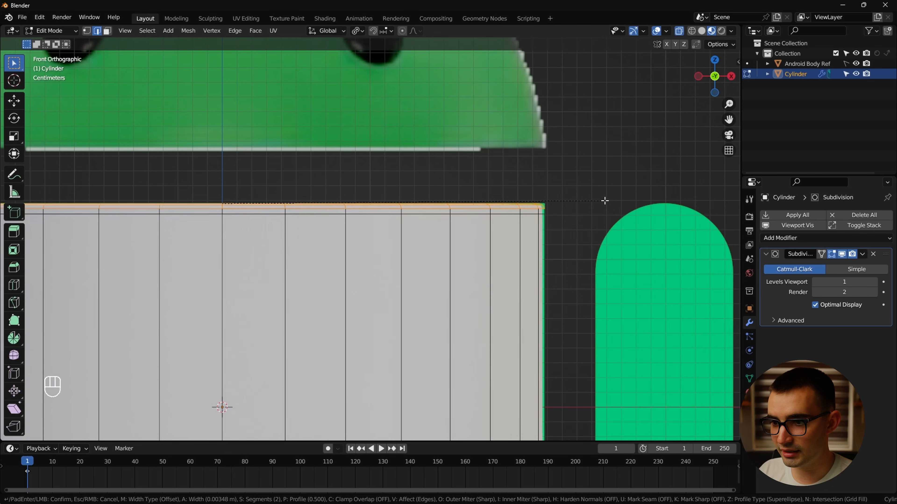
scroll(604, 200, up, 1)
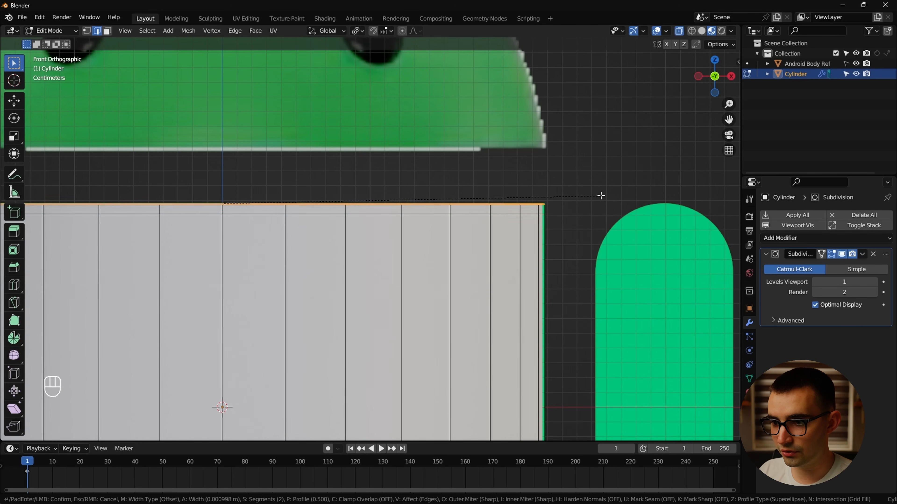
click(606, 172)
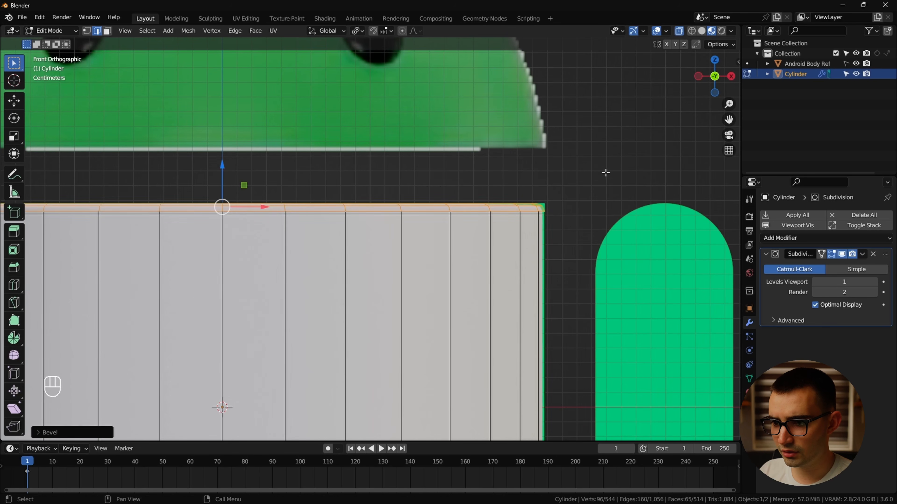
Return the cylinder to Object Mode and set its Subdivision Surface viewport level to 2.
key(Tab)
scroll(498, 239, down, 8)
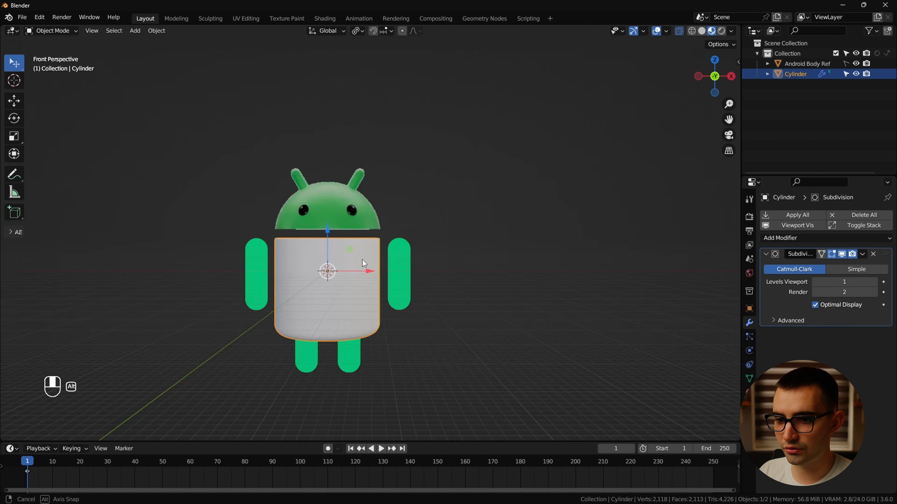
middle_drag(362, 259, 396, 266)
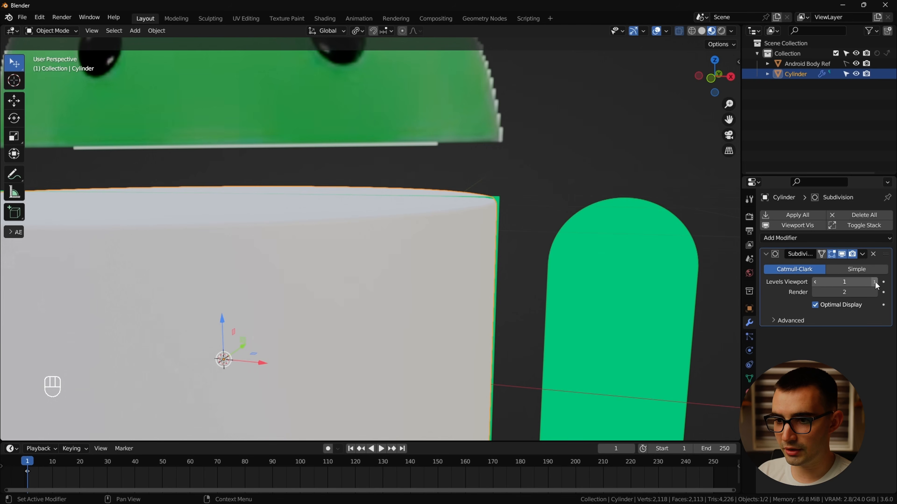
click(875, 282)
Display the cylinder in wireframe shading and turn off Optimal Display on its Subdivision Surface modifier to inspect the dense mesh.
alt+middle_drag(579, 268, 692, 264)
click(692, 31)
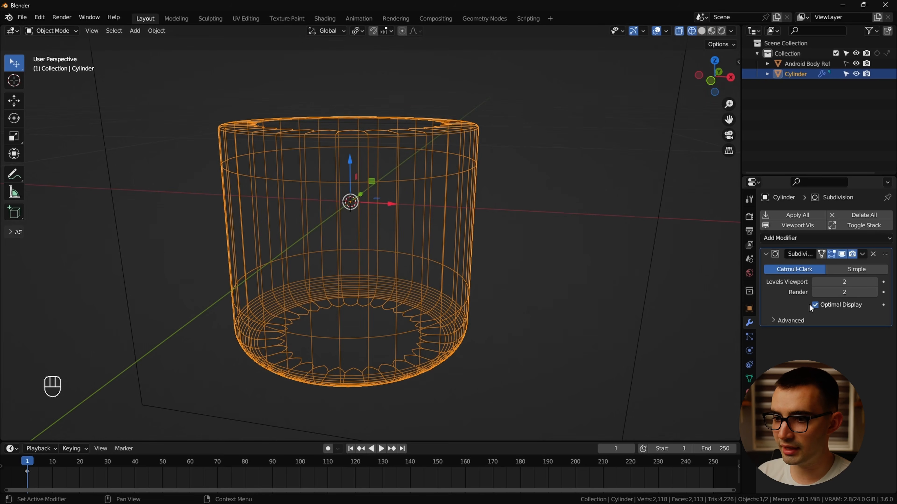
click(814, 304)
alt+middle_drag(595, 273, 425, 169)
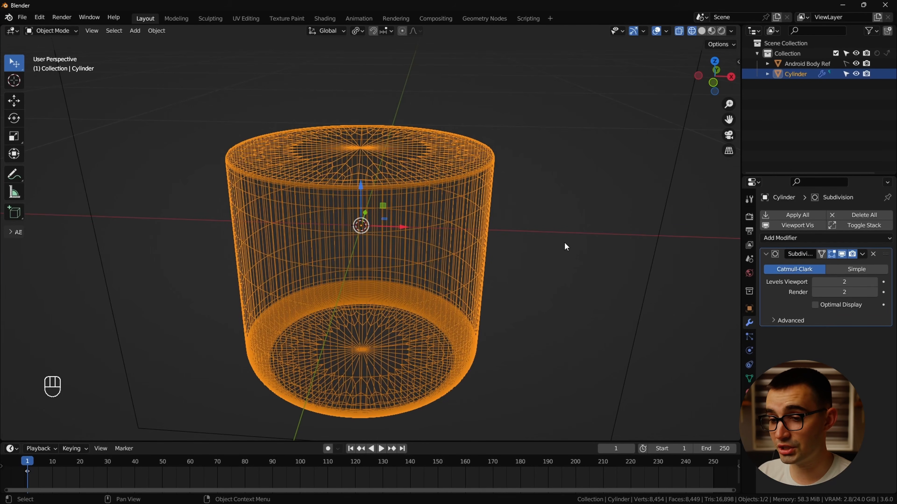
mouse_move(459, 356)
middle_down()
mouse_move(462, 321)
mouse_move(547, 302)
mouse_move(579, 261)
middle_up()
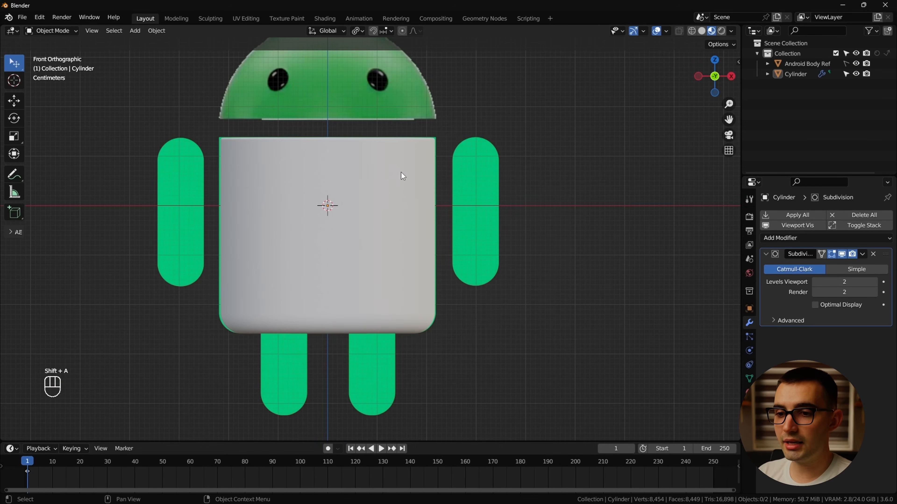
Add a UV sphere at the centre of the scene and view it from an angle.
middle_drag(400, 173, 476, 209)
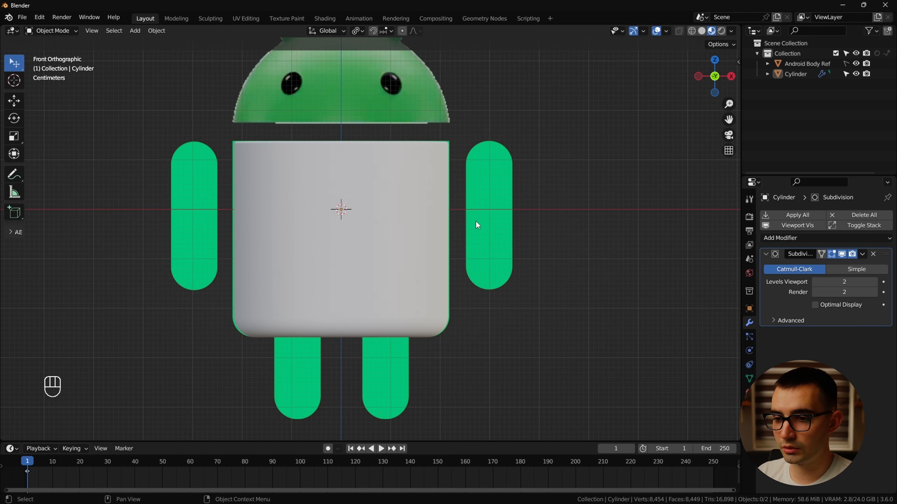
key(shift+a)
mouse_move(476, 221)
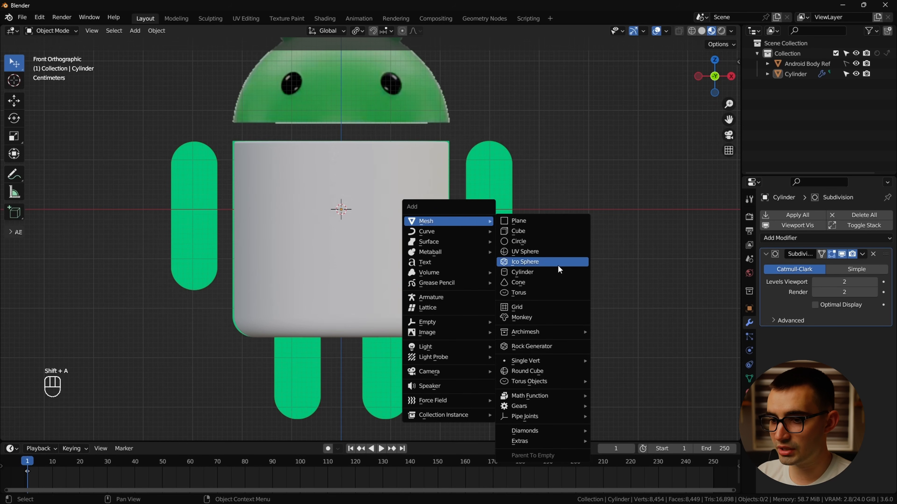
click(553, 251)
scroll(550, 246, down, 5)
middle_drag(529, 232, 489, 265)
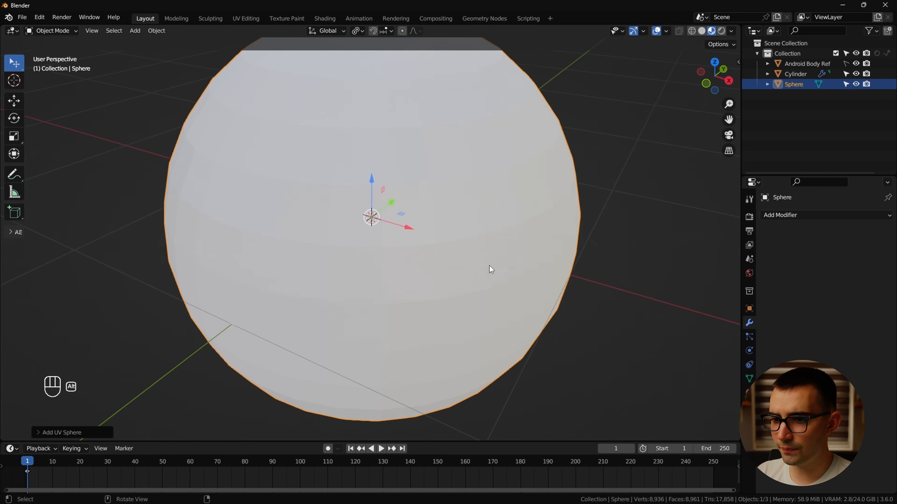
Inspect the topology at the UV sphere's poles in Edit Mode and delete the sphere from the scene.
key(Tab)
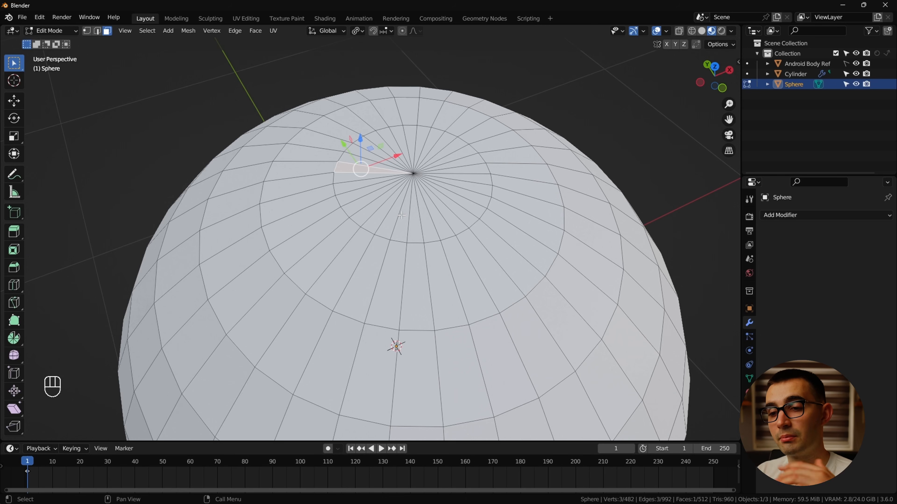
middle_drag(484, 293, 474, 152)
scroll(473, 152, down, 5)
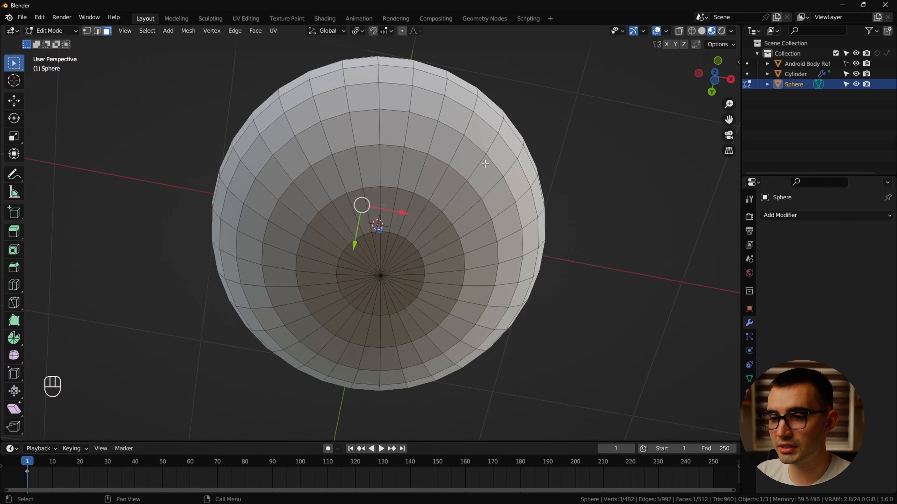
middle_drag(438, 46, 437, 124)
key(Tab)
key(Delete)
Search the add-on preferences for "extra" to check that Add Mesh: Extra Objects, which supplies the Round Cube, is enabled.
key(shift+a)
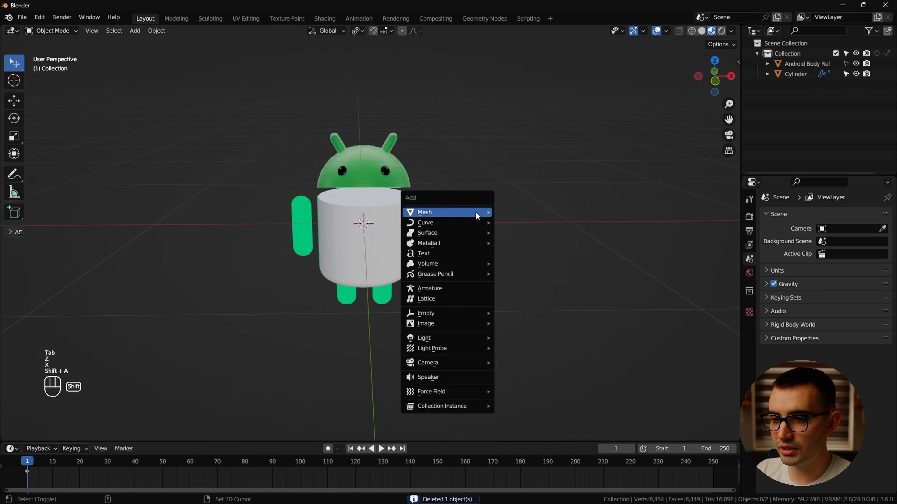
mouse_move(456, 212)
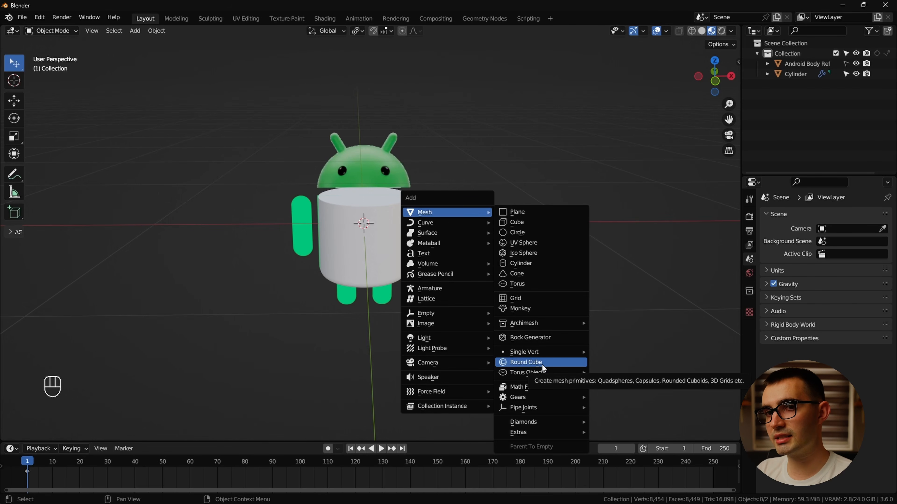
click(40, 18)
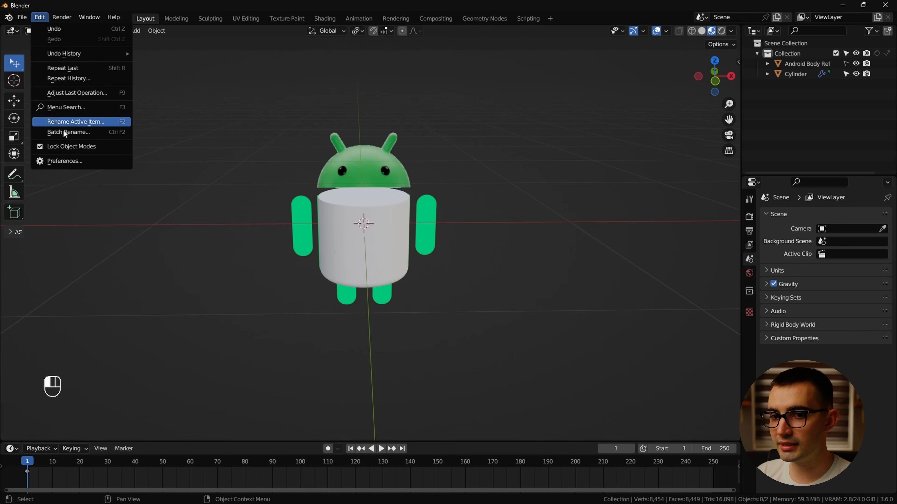
click(80, 161)
click(40, 121)
click(300, 51)
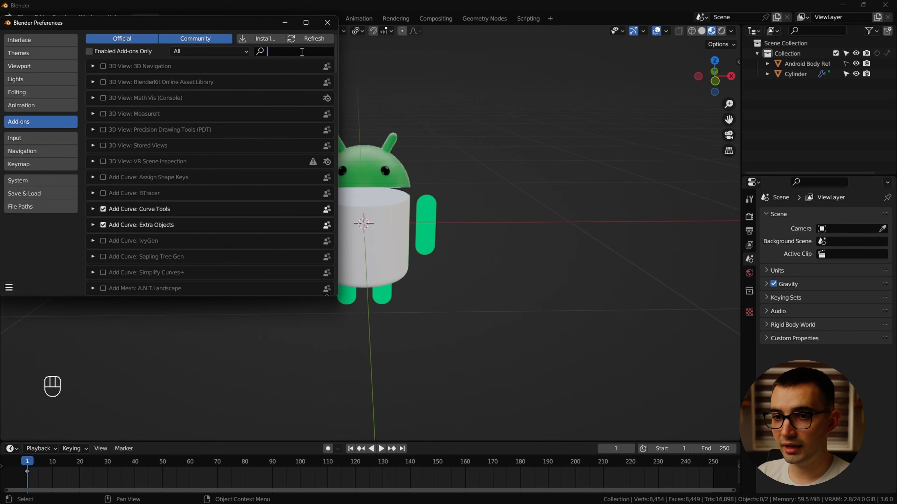
text(extra)
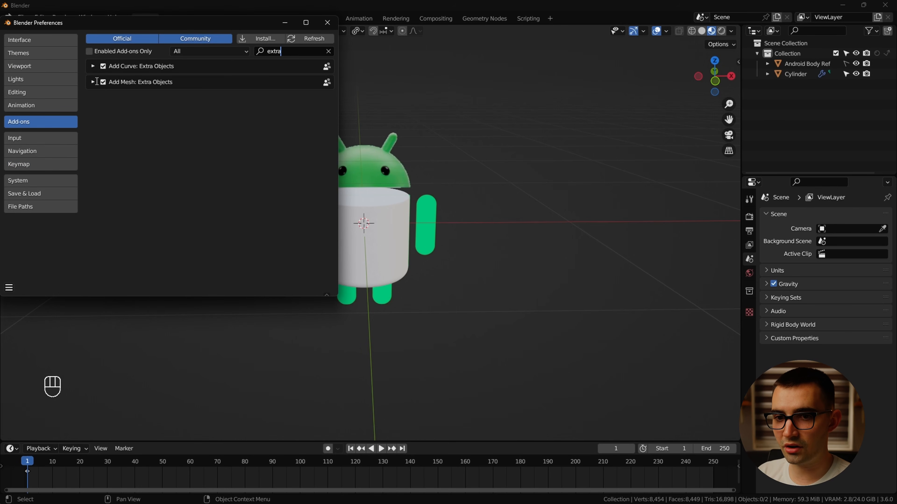
click(94, 85)
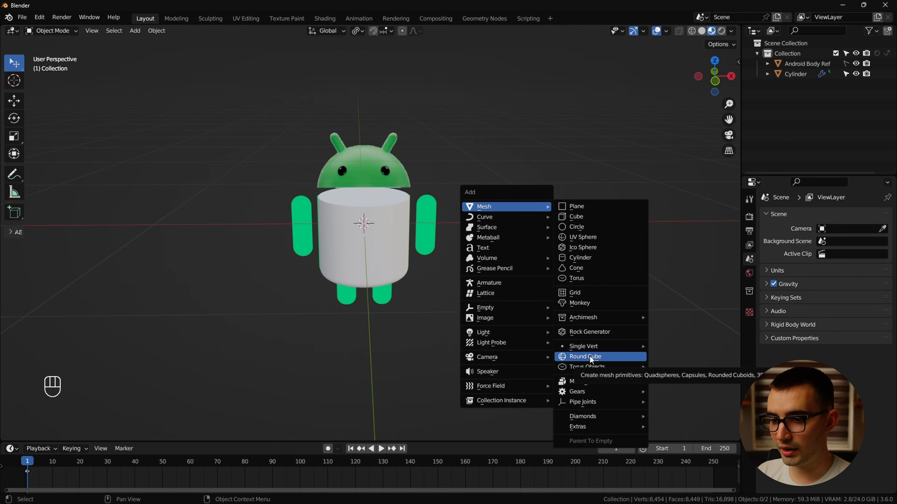
Add a Round Cube mesh with radius 0.20 and X, Y and Z sizes of 0.20.
click(590, 356)
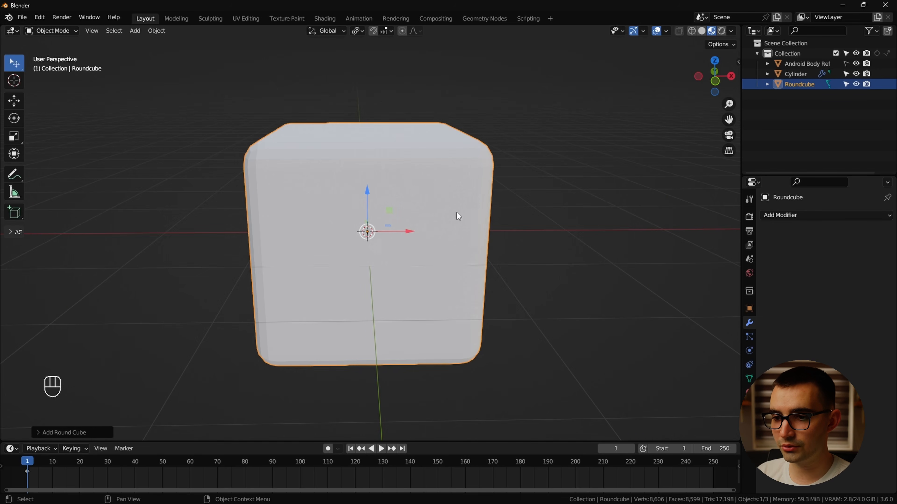
click(68, 433)
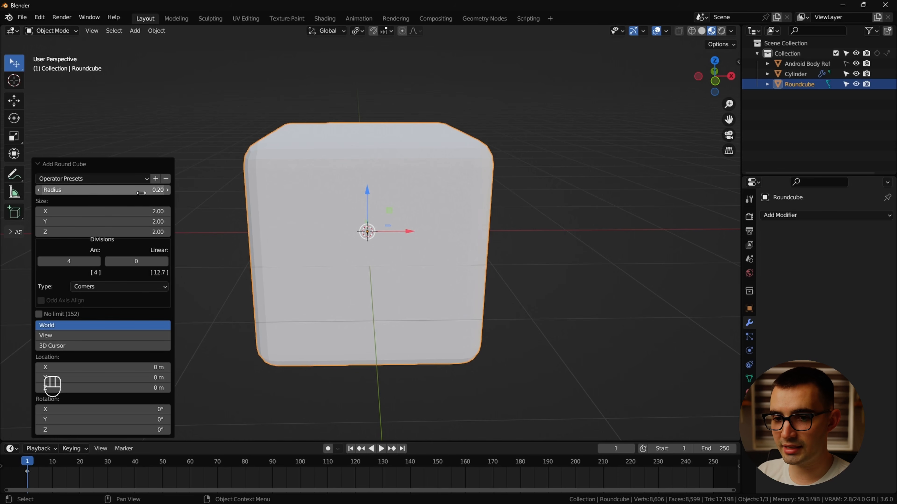
drag(152, 212, 152, 232)
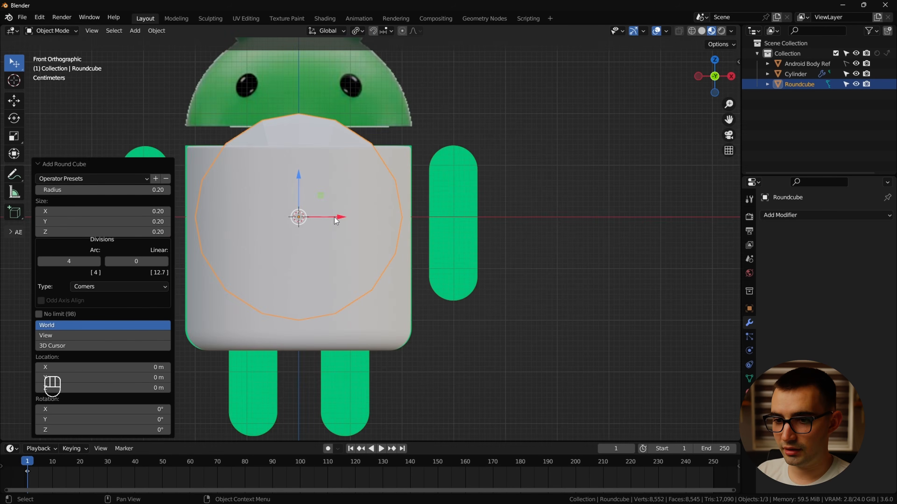
Move the round cube about 0.30 m along X onto the reference's right-hand arm and scale it to about 0.217.
drag(338, 217, 496, 207)
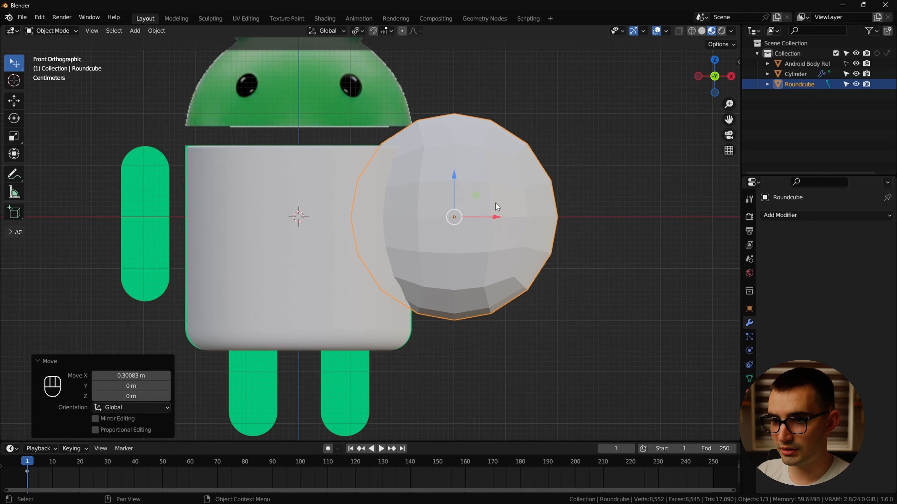
key(s)
click(494, 215)
scroll(511, 198, up, 5)
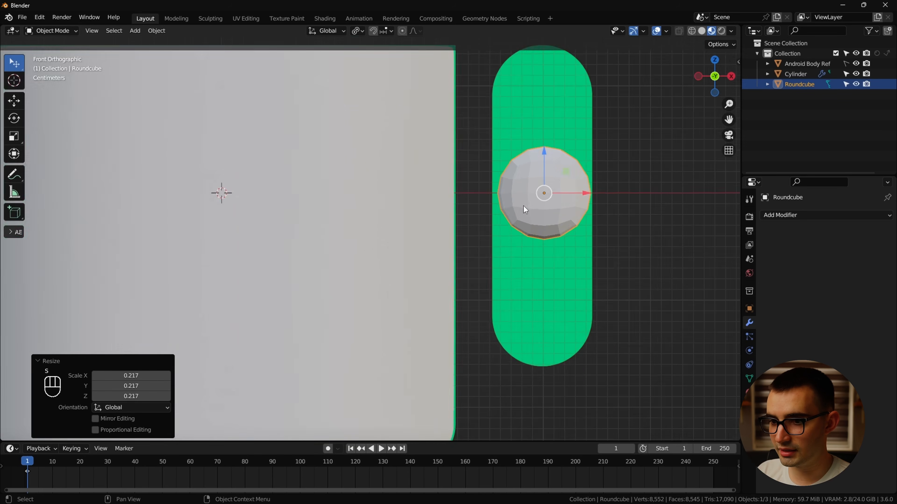
Move the round cube up to the arm's rounded top and scale it by about 1.075 to match the arm's width.
key(g)
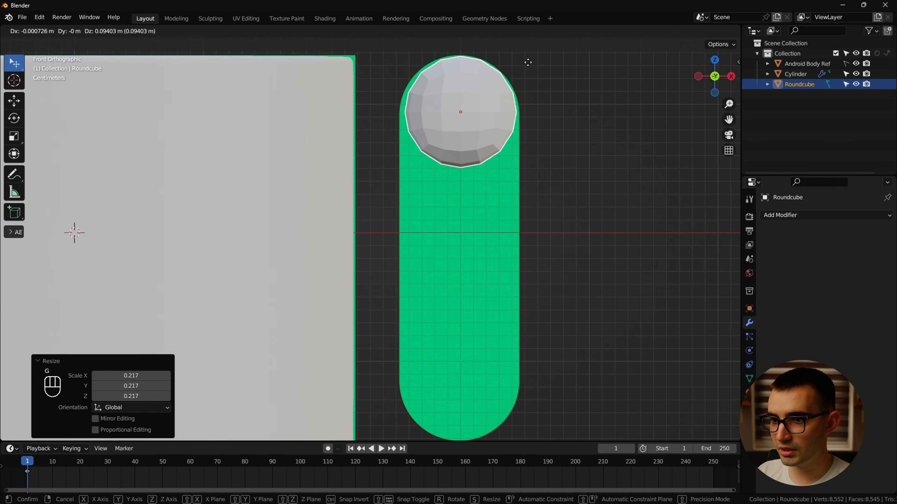
click(526, 62)
key(s)
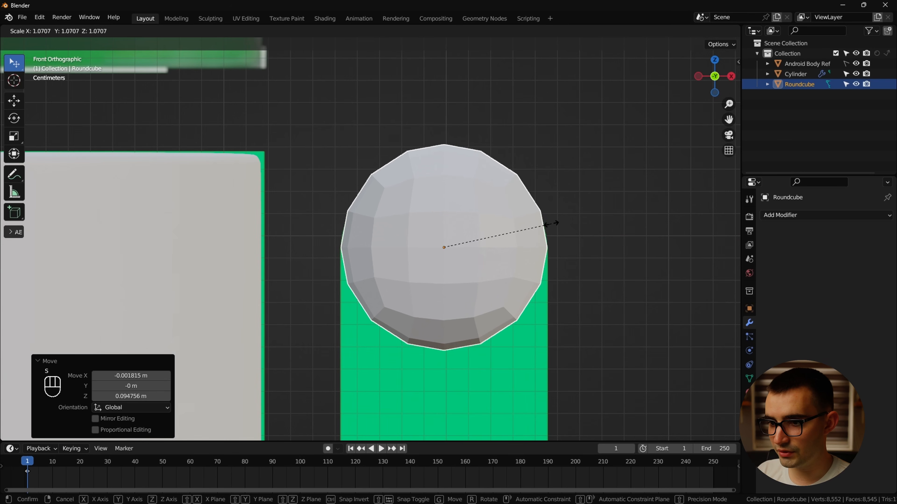
click(545, 241)
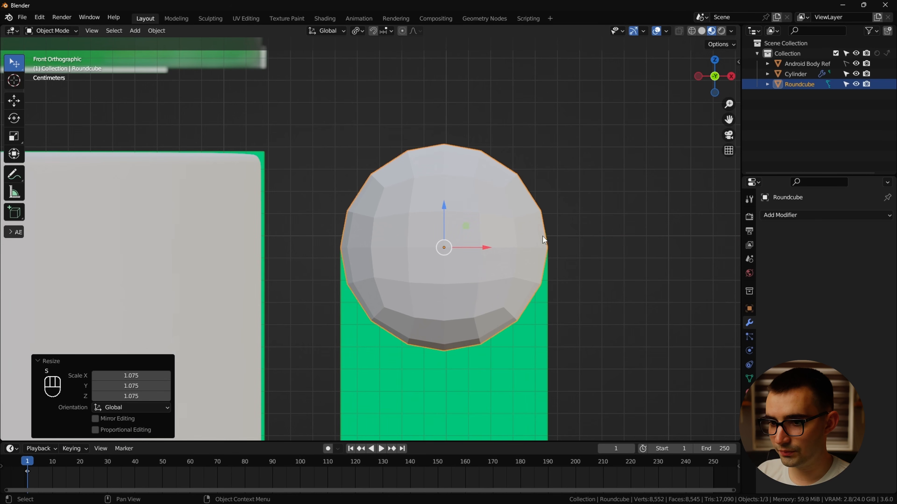
drag(442, 227, 441, 440)
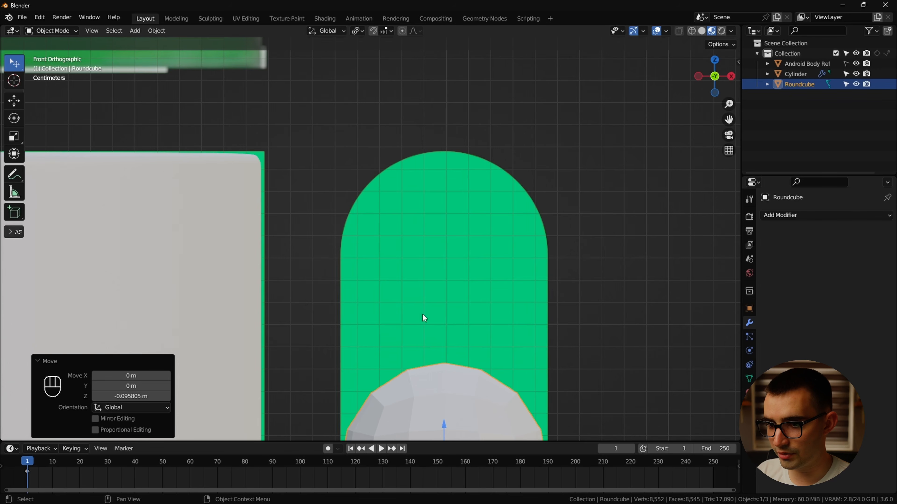
key(ctrl+z)
Add a level 1 Subdivision Surface modifier to the round cube and scale it by about 1.033 to fit the arm's outline.
key(ctrl+1)
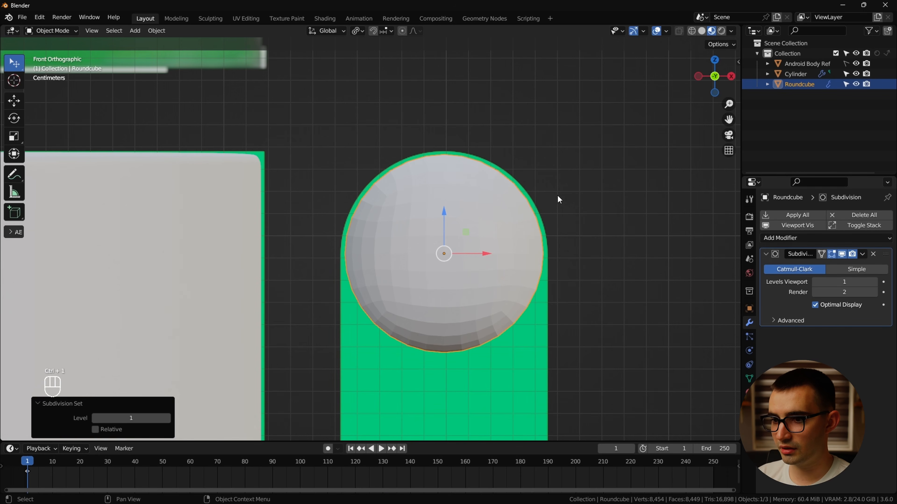
key(s)
click(565, 185)
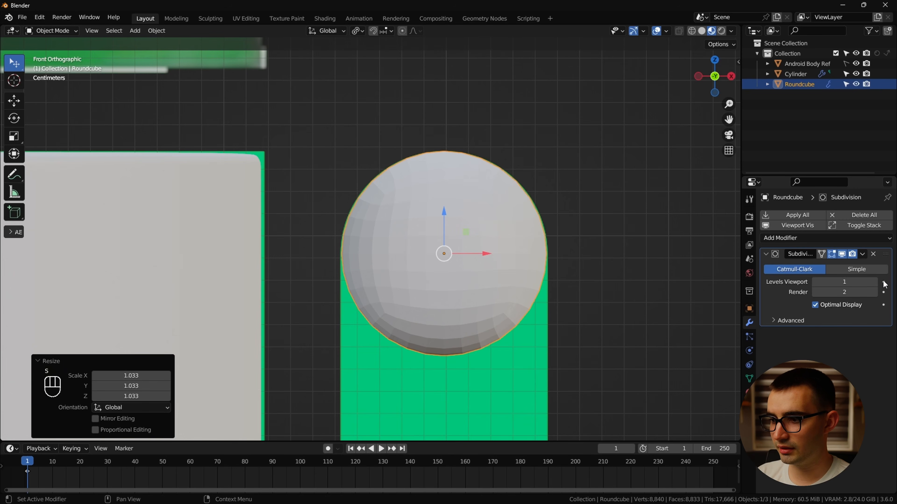
Set the round cube's Subdivision Surface viewport level to 2 and apply Shade Smooth.
click(874, 282)
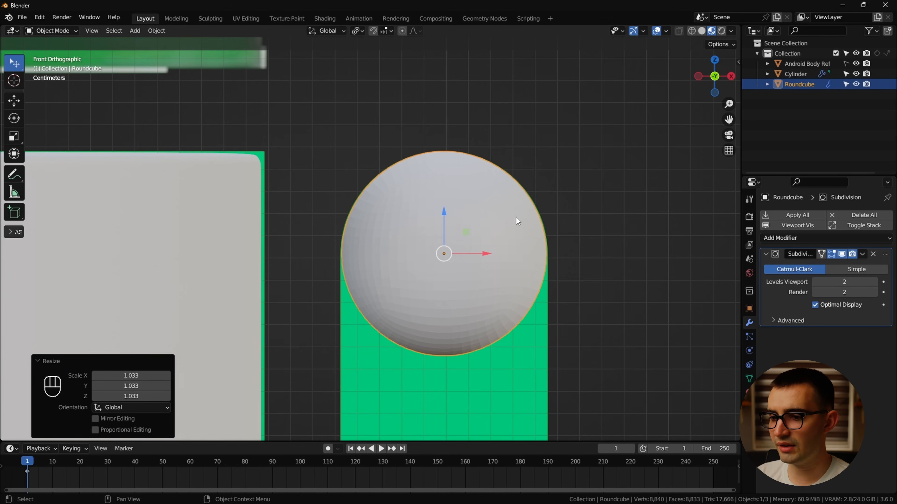
right_click(508, 200)
click(508, 199)
In Edit Mode with X-ray enabled, select the round cube's front and back vertices from its equator down to the bottom.
shift+middle_drag(536, 253, 498, 190)
scroll(499, 201, down, 2)
key(Tab)
key(1)
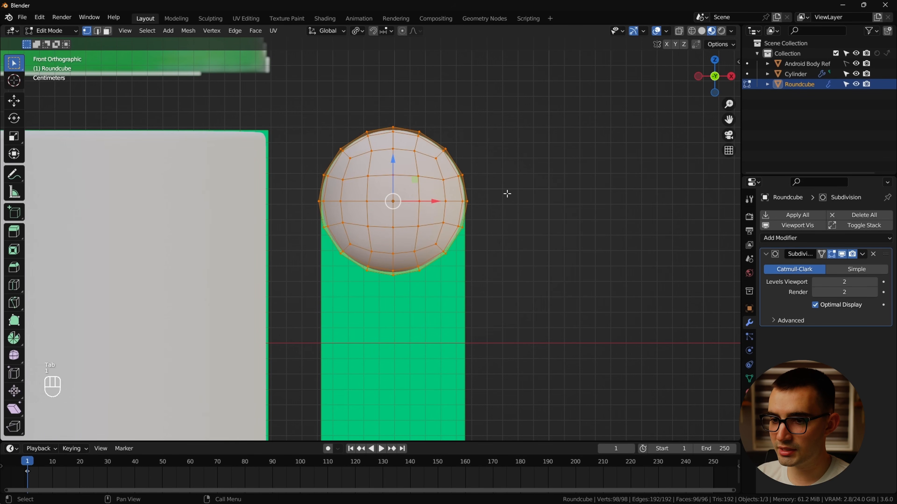
drag(507, 194, 294, 341)
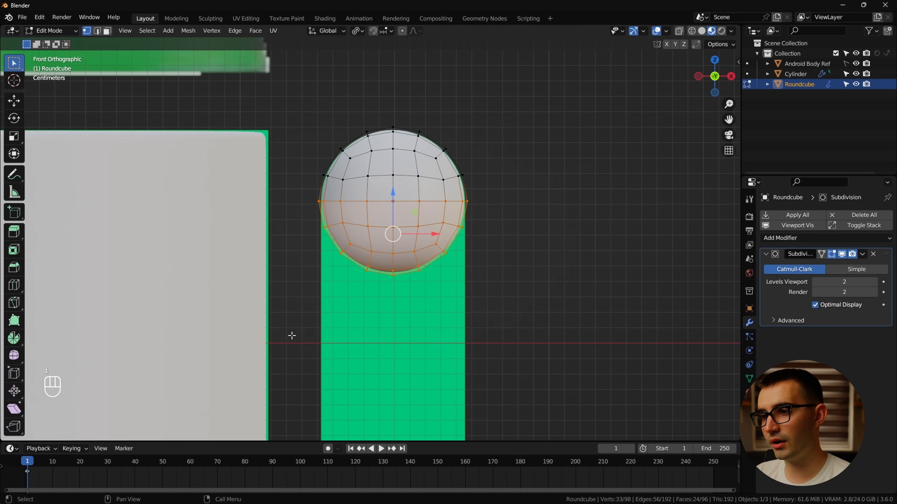
middle_drag(481, 230, 540, 197)
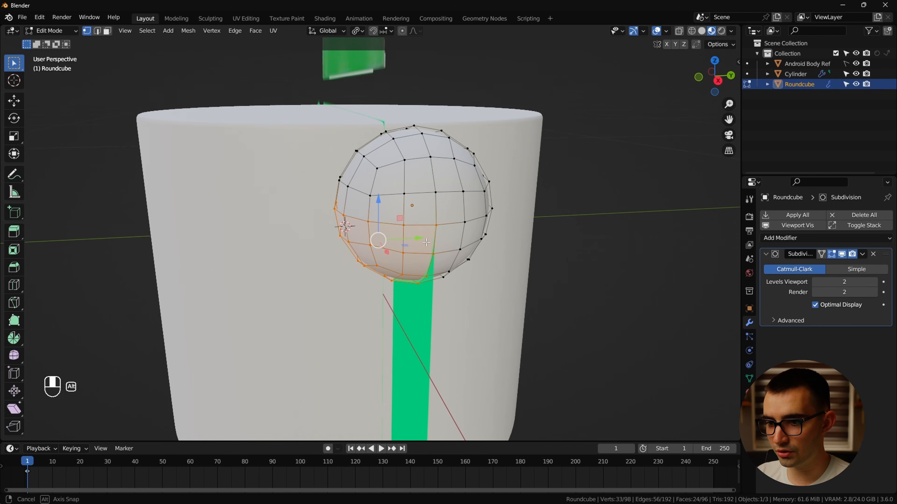
key(alt+z)
key(alt+z)
key(alt+z)
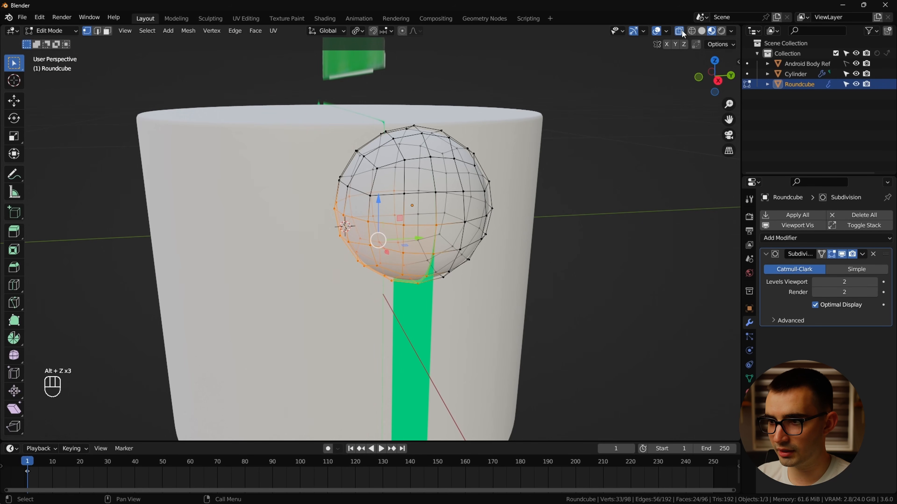
key(KP_1)
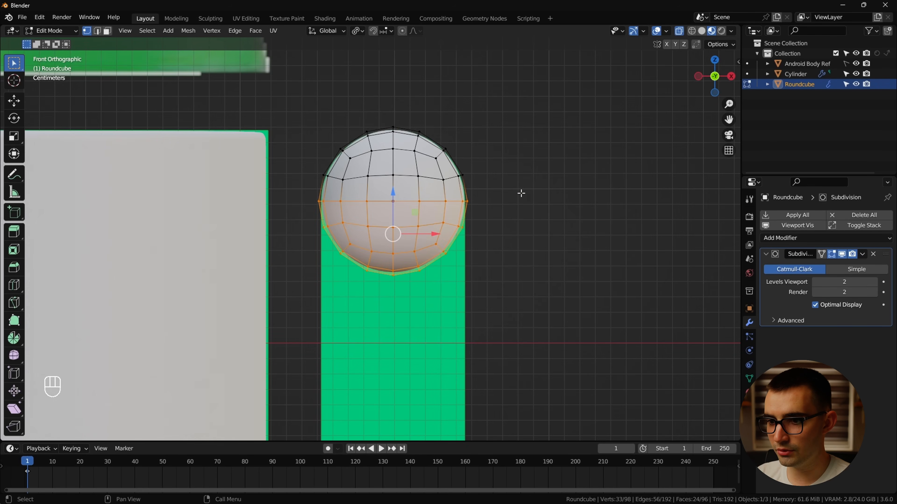
drag(521, 193, 301, 342)
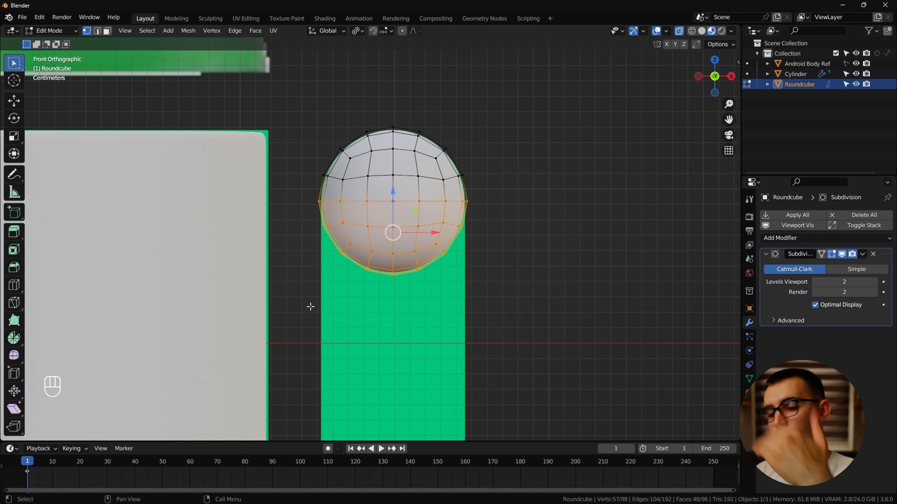
Extrude the selected lower half down about 0.207 m to the bottom of the reference arm.
scroll(534, 246, down, 2)
key(e)
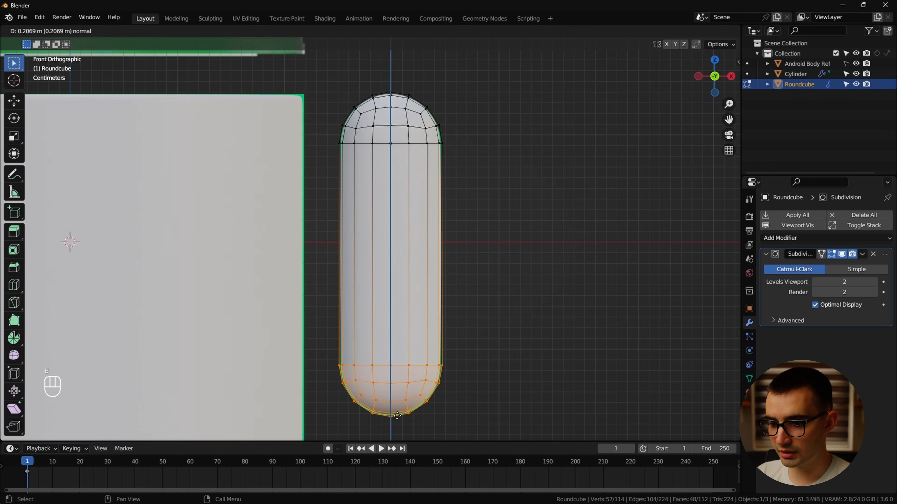
scroll(399, 159, up, 1)
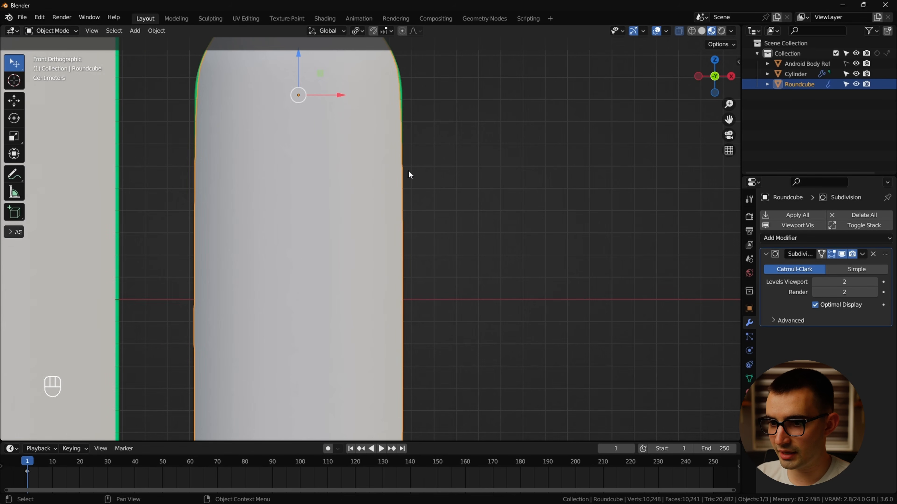
shift+middle_drag(401, 295, 400, 151)
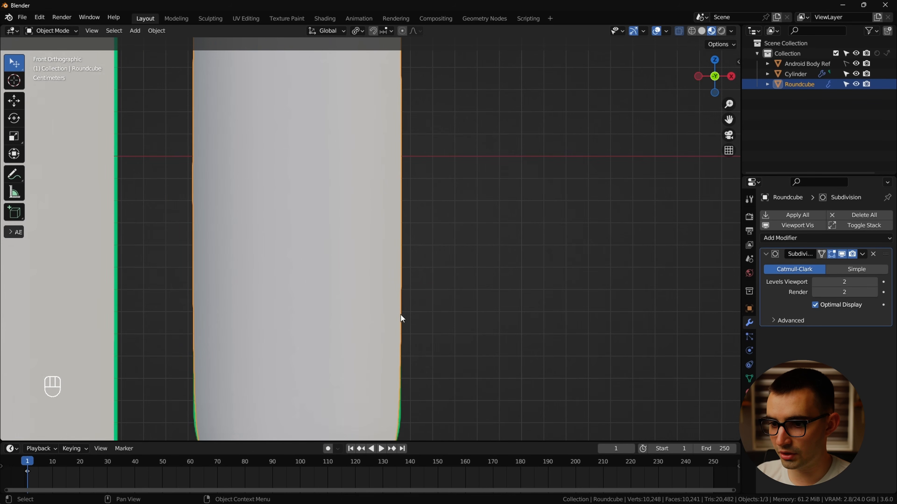
scroll(408, 295, down, 2)
scroll(395, 230, down, 2)
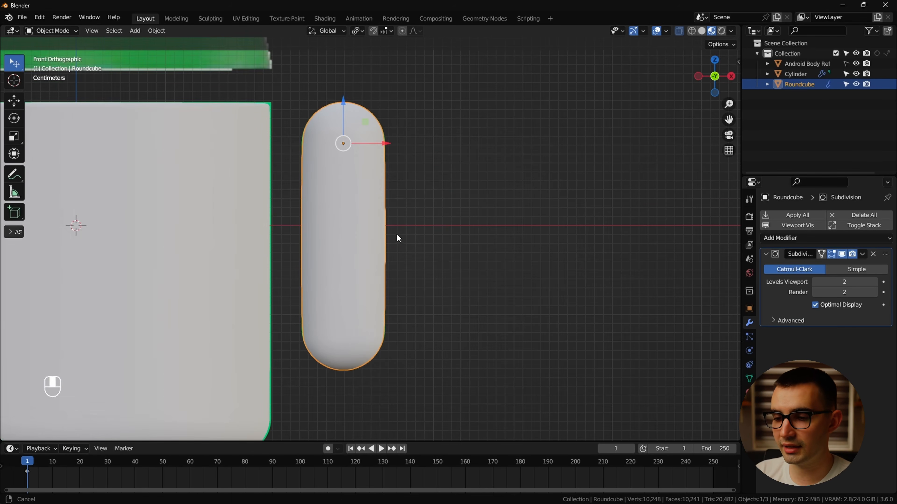
Add two evenly spaced horizontal loop cuts to the arm's straight middle section, without sliding them.
key(Tab)
key(ctrl+r)
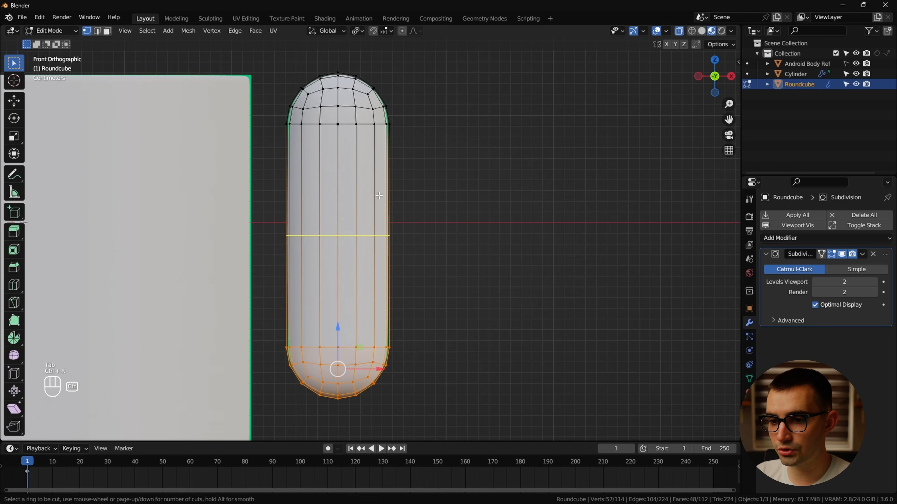
scroll(379, 195, up, 1)
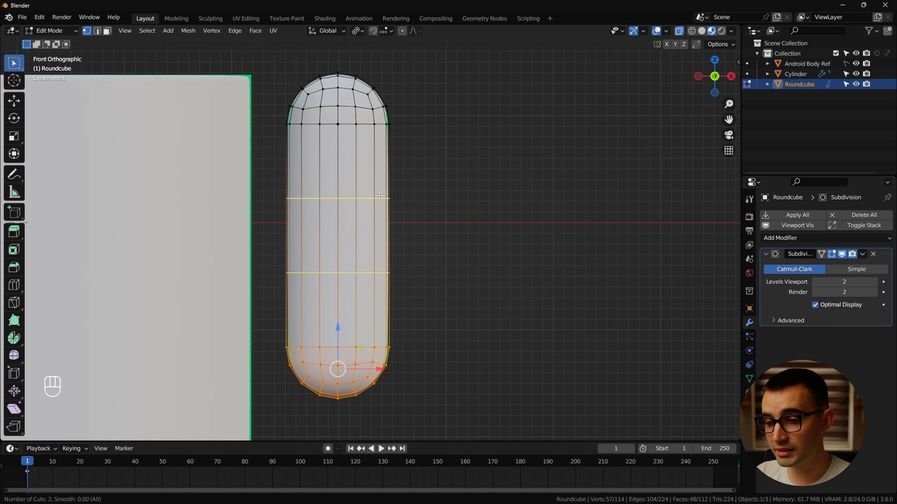
click(379, 195)
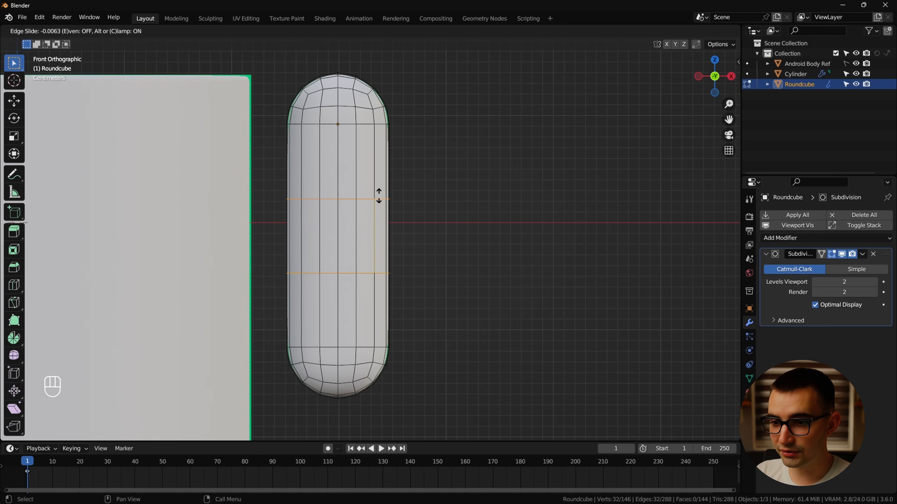
right_click(392, 169)
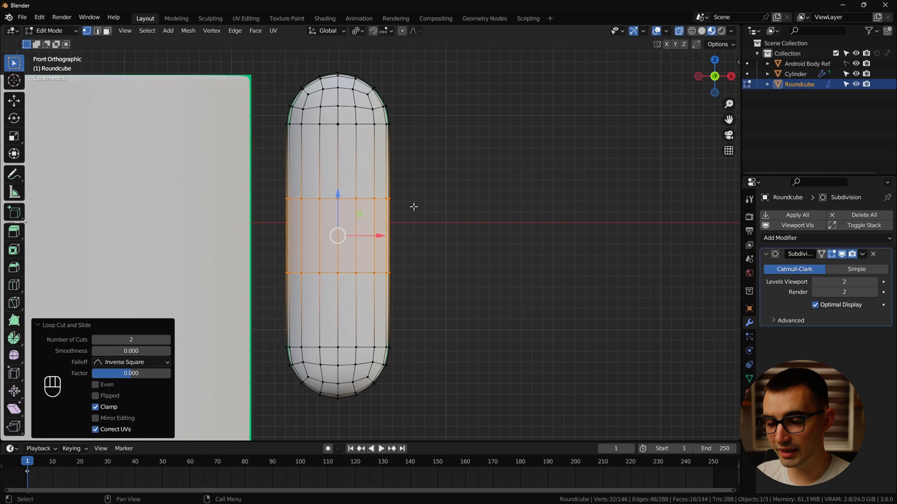
Scale the two new edge loops apart along Z by about 2.95, close to the arm's rounded ends.
key(s)
key(z)
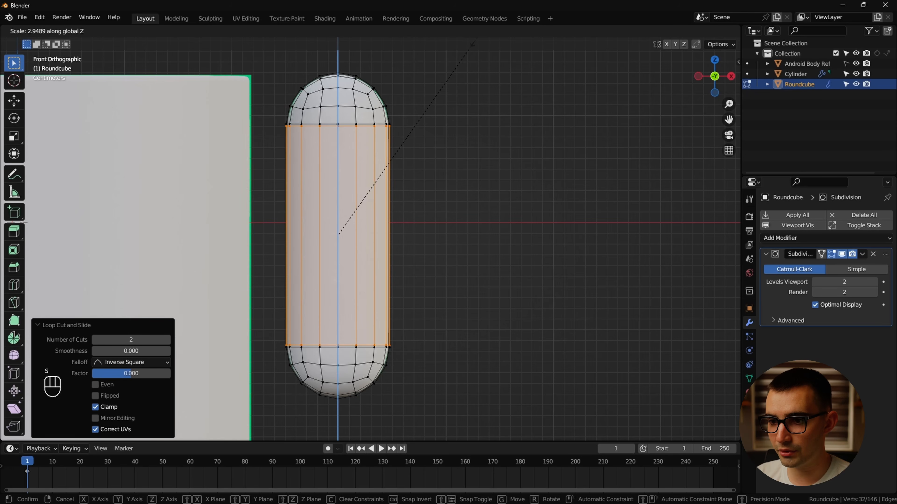
click(392, 155)
key(Tab)
scroll(396, 163, up, 2)
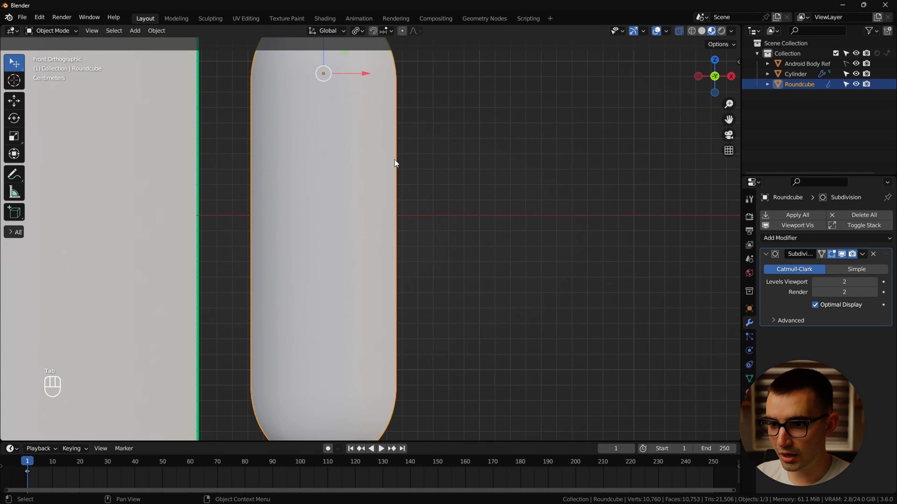
scroll(427, 304, down, 7)
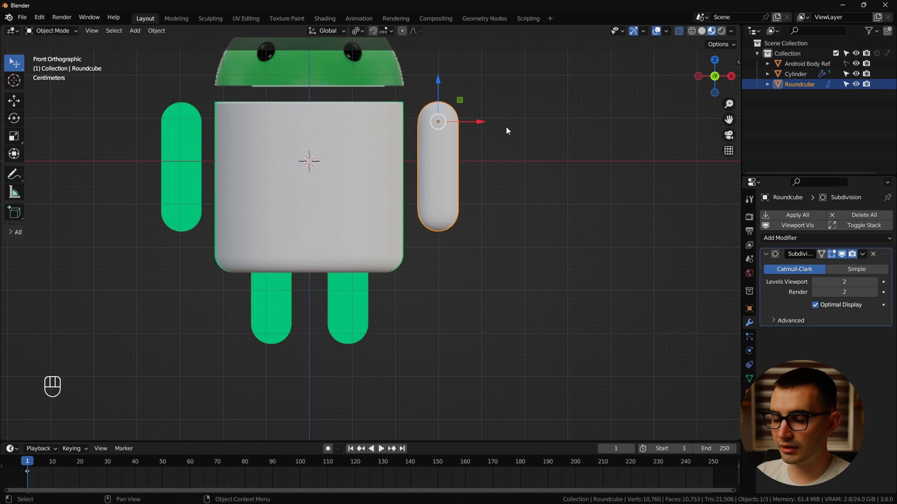
Duplicate the arm and move the copy about -0.206 m along X and -0.259 m along Z onto the reference's right-hand leg.
key(shift+d)
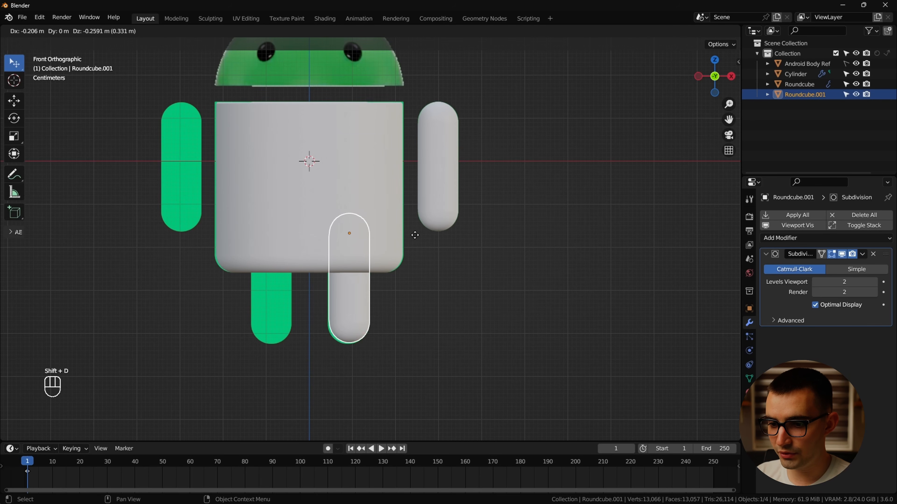
Place the duplicated arm over the +X reference leg, about -0.21 m in X and -0.26 m in Z, aligning it with the leg outline.
click(414, 237)
shift+middle_drag(347, 375, 406, 272)
scroll(406, 275, up, 8)
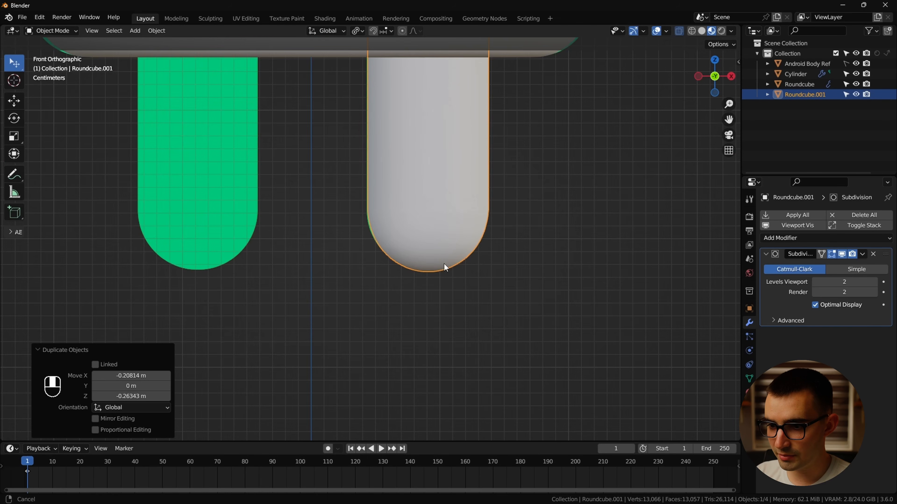
key(g)
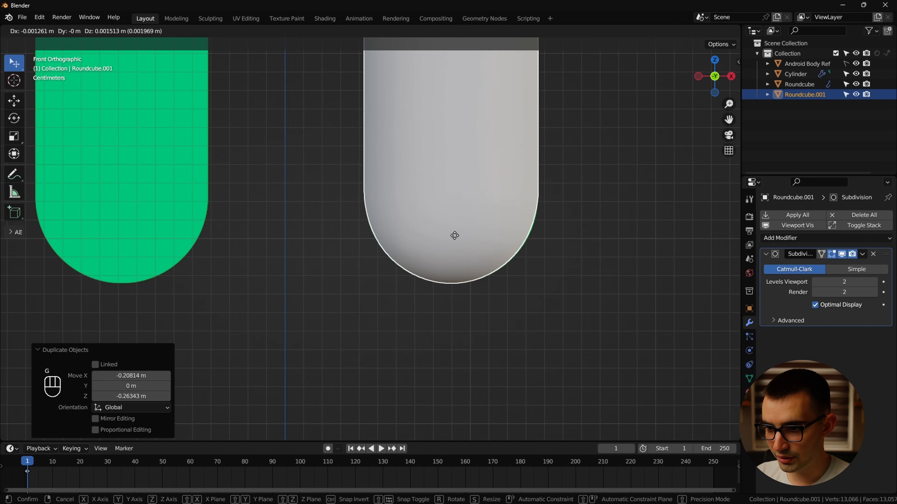
click(455, 236)
scroll(400, 193, down, 6)
Shorten the leg by lowering its upper cap vertices about 0.083 m along Z, keeping the rim just above the body's bottom edge.
key(Tab)
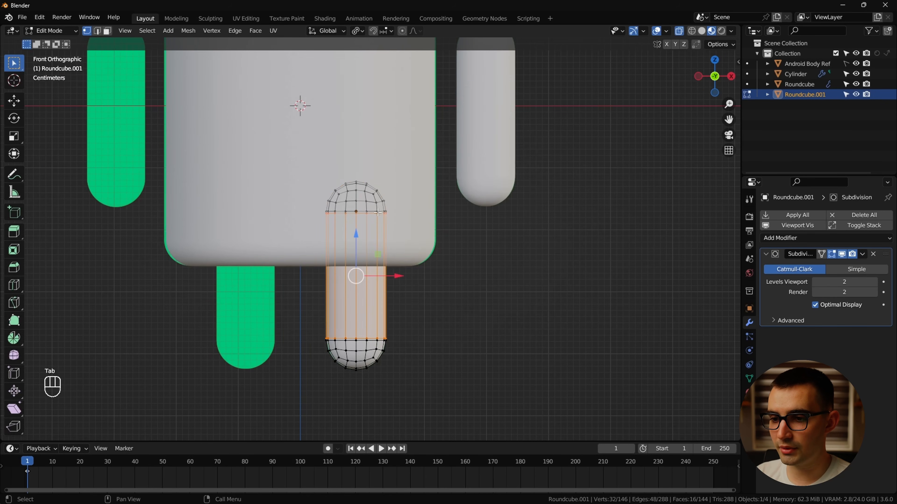
scroll(394, 159, up, 2)
drag(421, 93, 272, 203)
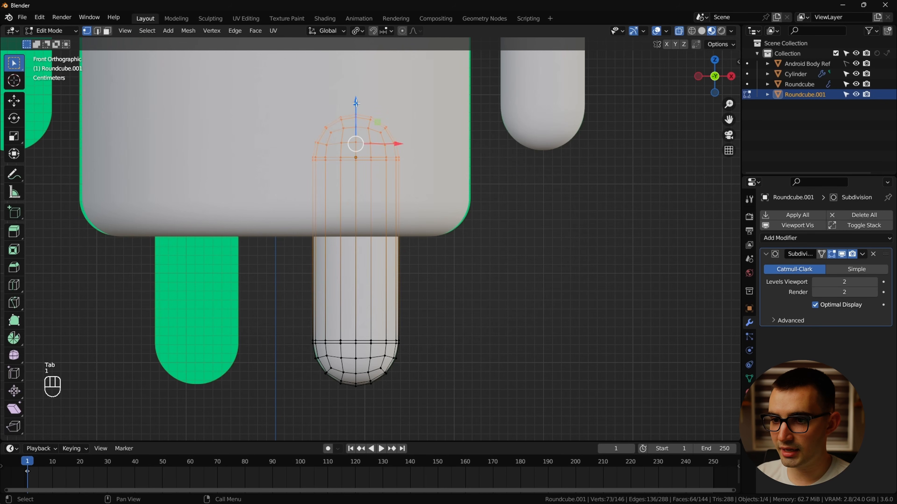
key(g)
key(z)
click(359, 177)
scroll(350, 177, up, 7)
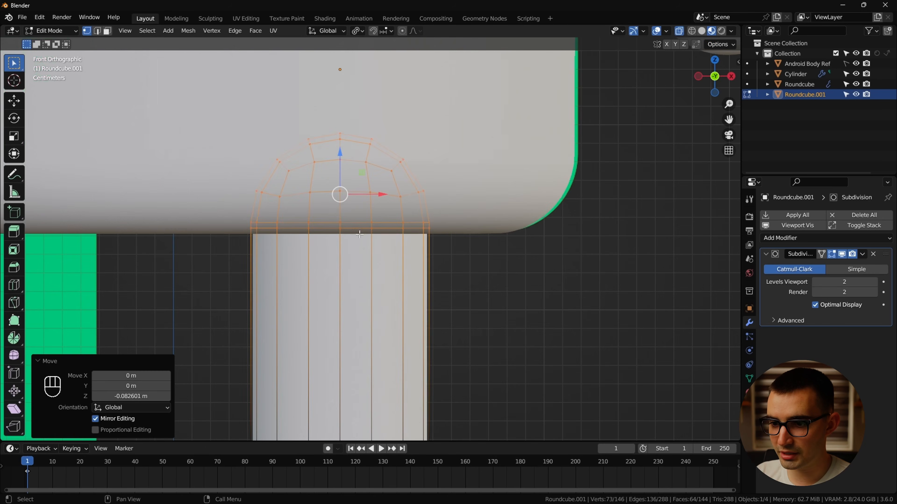
key(g)
key(z)
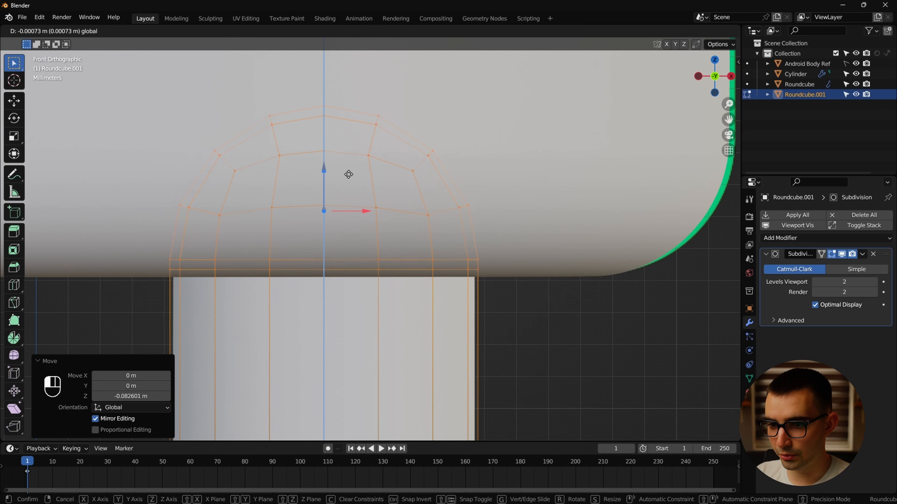
click(349, 174)
scroll(354, 230, down, 9)
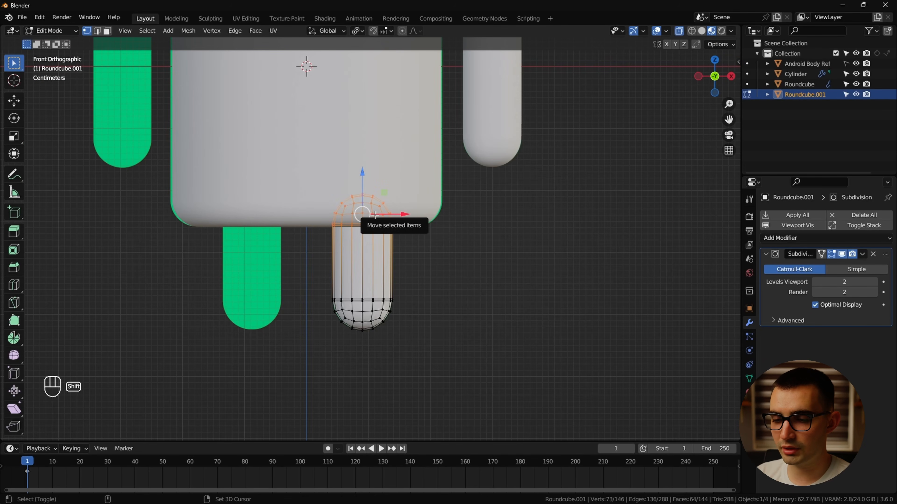
Snap the 3D cursor to the leg's selected upper vertices and set the leg's origin to the 3D cursor.
key(shift+s)
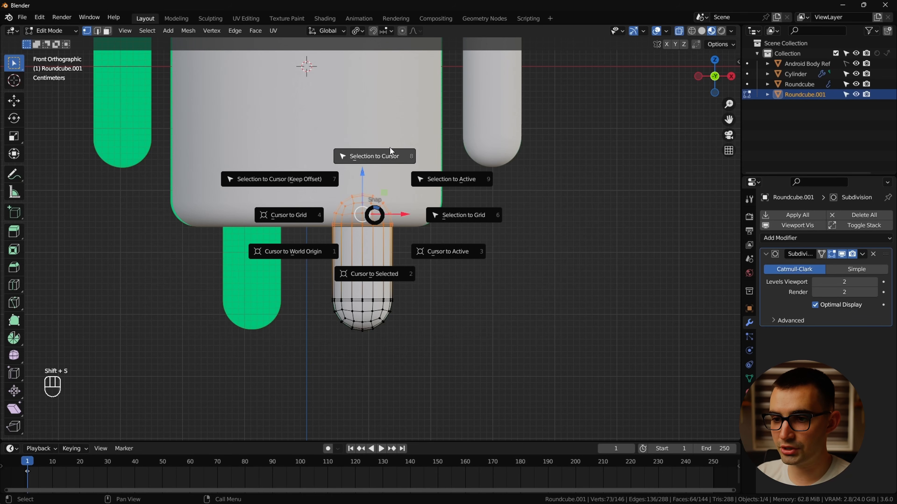
click(383, 272)
key(Tab)
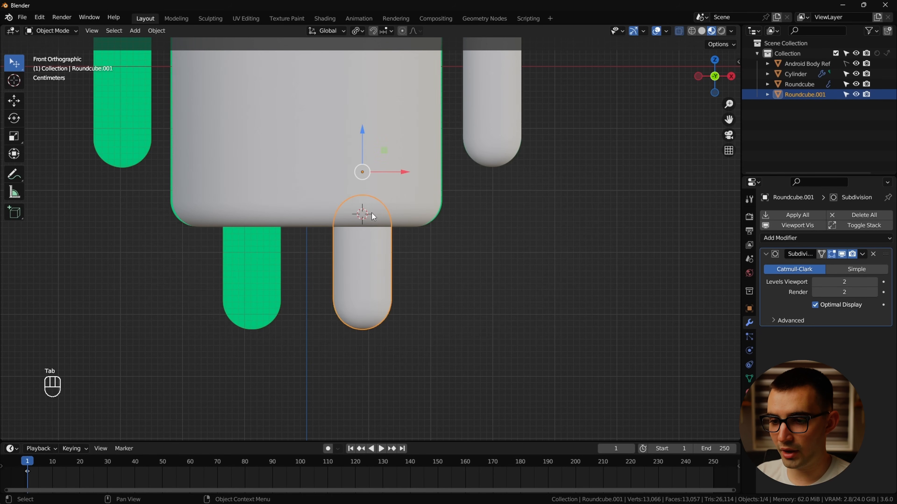
right_click(373, 217)
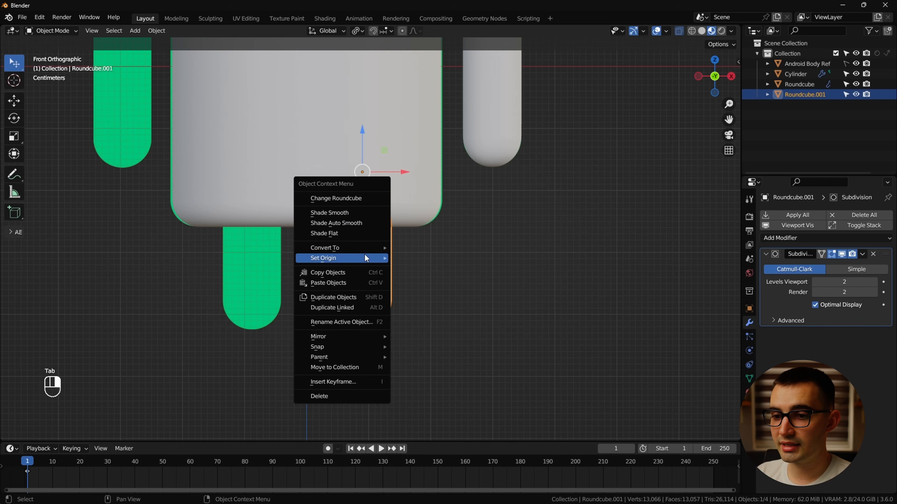
mouse_move(364, 257)
click(449, 281)
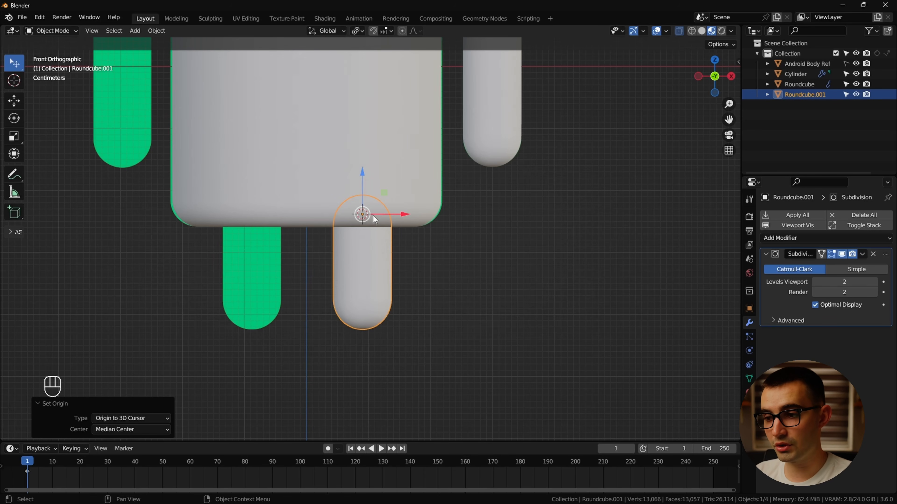
Check the pivot points of the leg and the arm by trial-rotating each one freely and cancelling.
scroll(376, 206, up, 2)
middle_drag(379, 198, 490, 178)
key(r)
key(r)
right_click(465, 297)
click(495, 155)
alt+middle_drag(501, 142, 479, 192)
scroll(500, 183, down, 4)
alt+scroll(439, 219, up, 2)
key(r)
key(r)
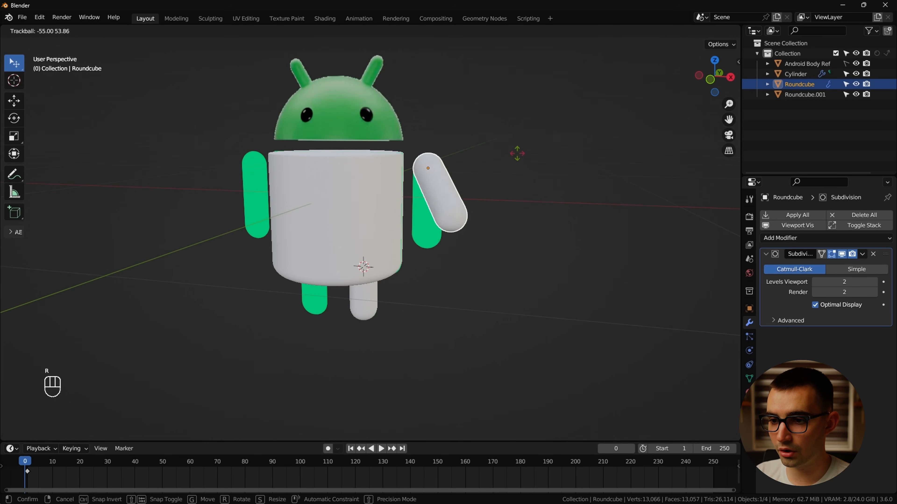
right_click(439, 249)
Duplicate the modelled arm and leg together in place, working in the front view.
key(KP_1)
shift+click(386, 311)
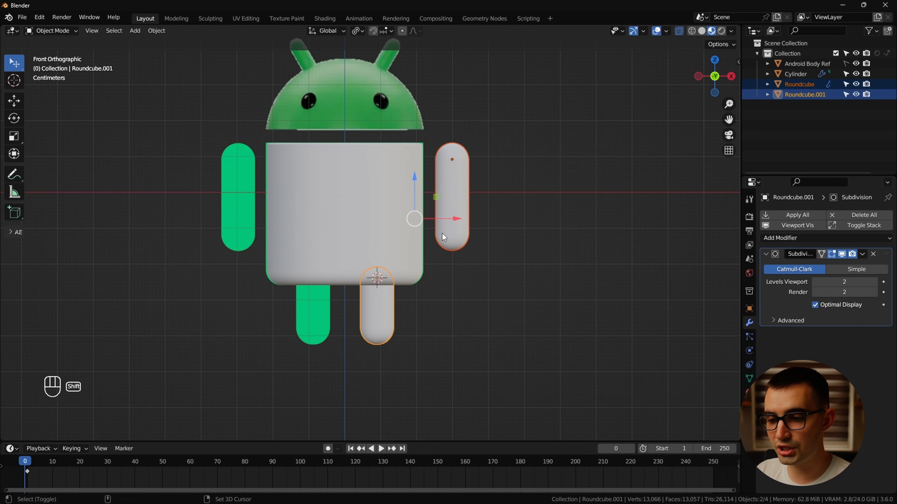
key(shift+d)
right_click(514, 187)
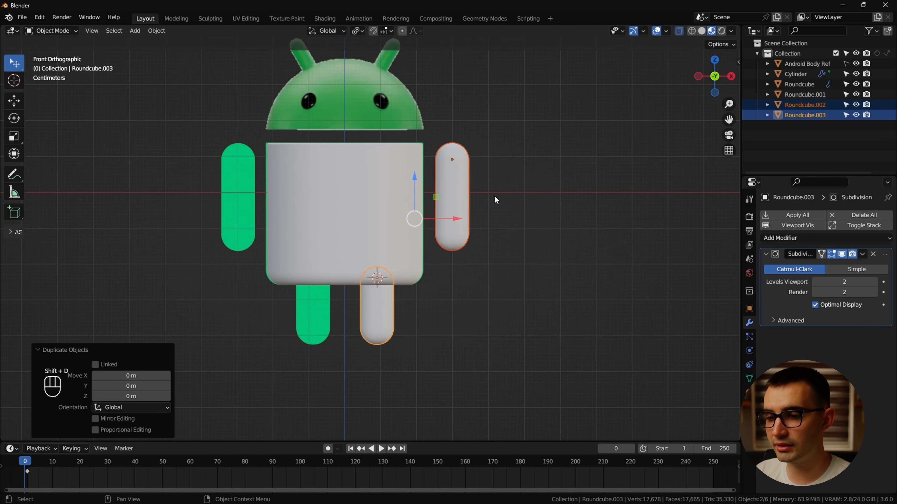
Parent the duplicated arm and leg to the body cylinder with the Object option.
key(shift)
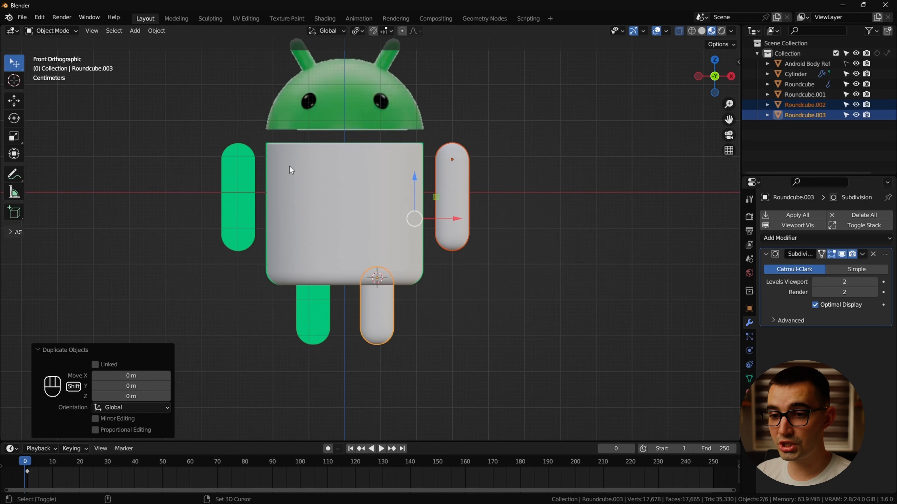
shift+click(287, 161)
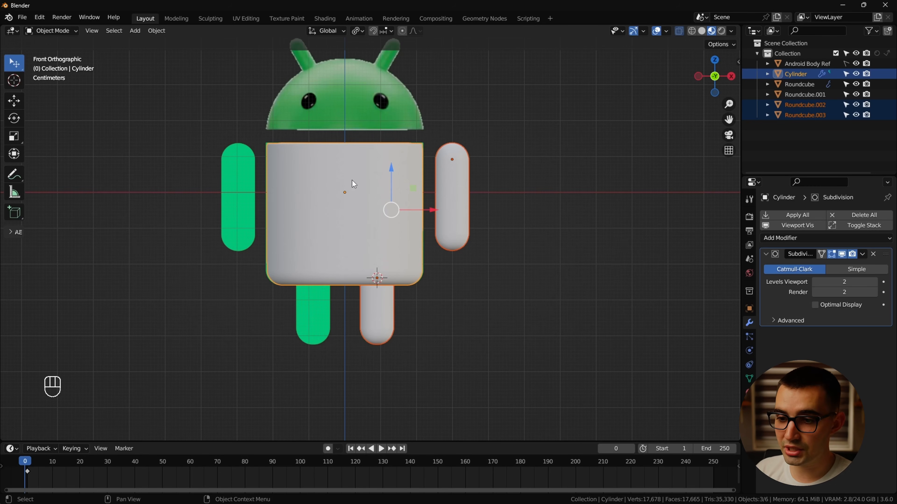
scroll(352, 181, up, 4)
shift+middle_drag(501, 141, 489, 264)
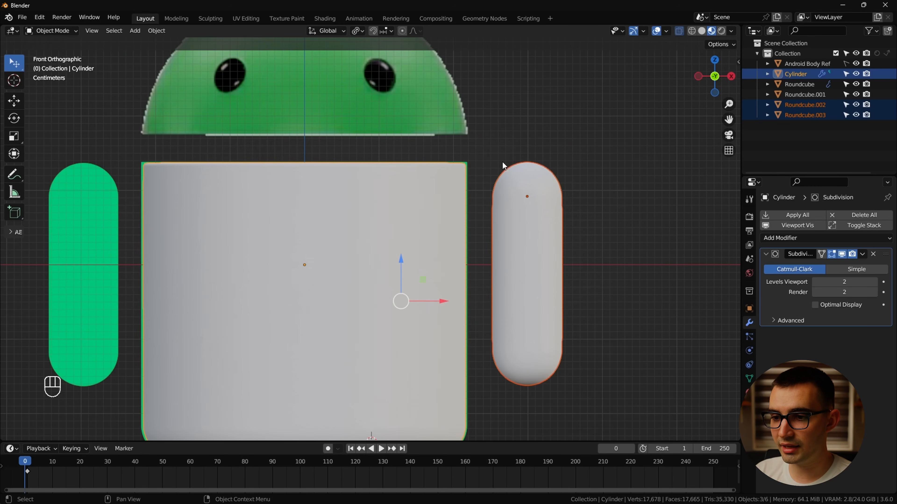
scroll(501, 161, down, 2)
key(ctrl+p)
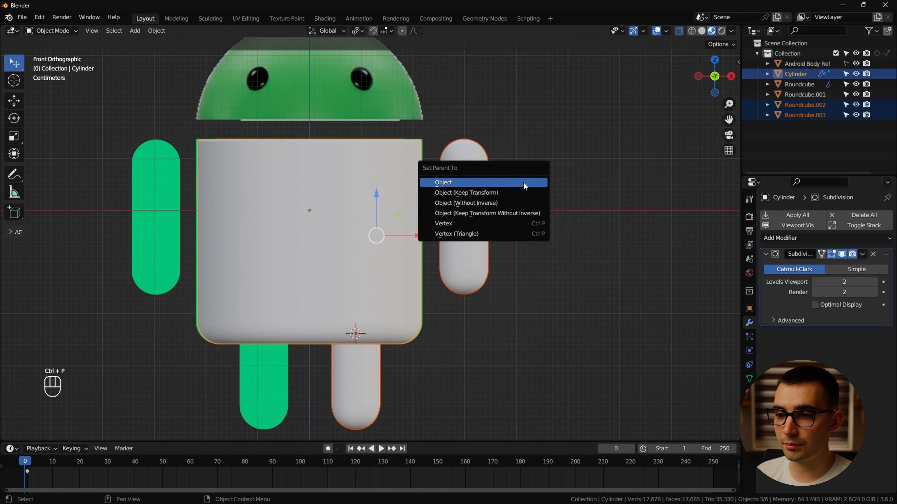
click(524, 183)
Rotate the body cylinder 180° about the global Z axis to carry the duplicated limbs to the opposite side.
click(292, 238)
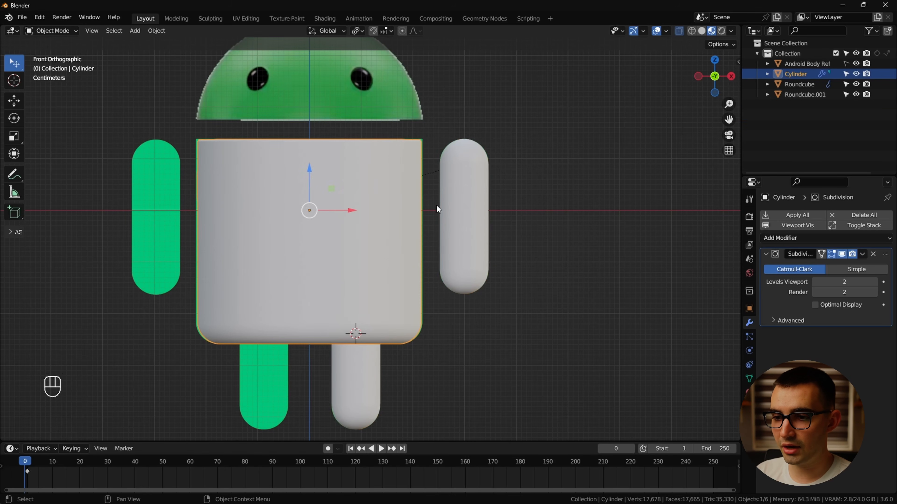
key(g)
right_click(335, 197)
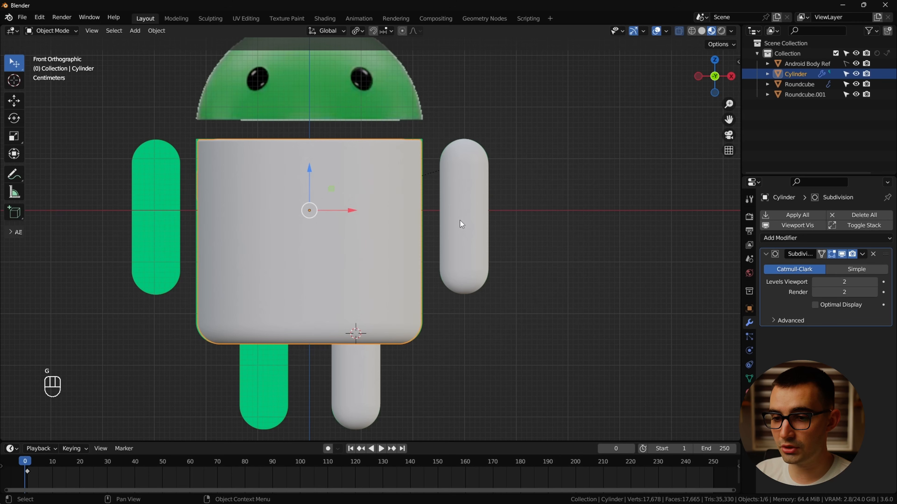
key(r)
click(471, 173)
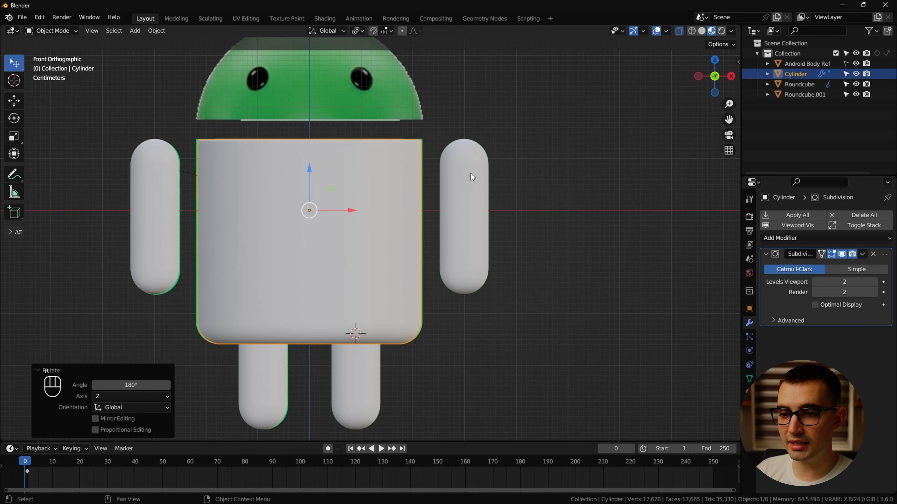
Clear the parent of the duplicated arm and leg with Clear and Keep Transformation.
middle_drag(471, 173, 270, 224)
click(270, 223)
shift+click(360, 345)
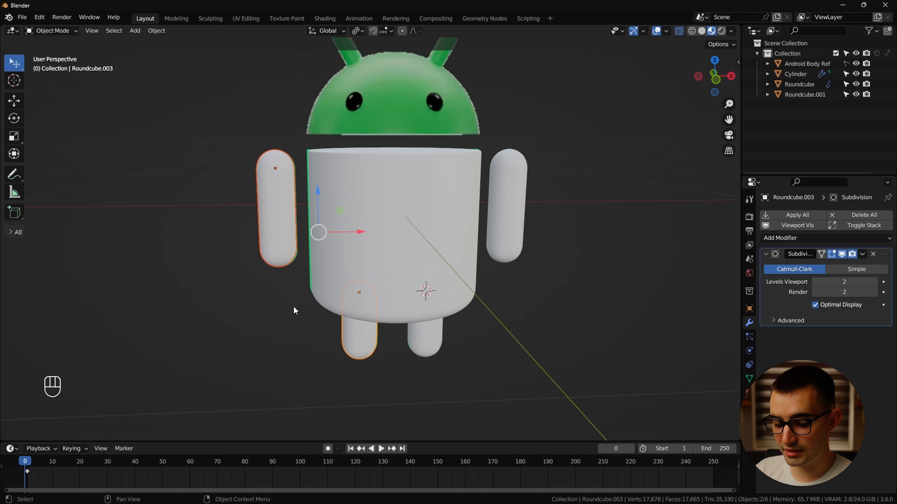
key(alt+p)
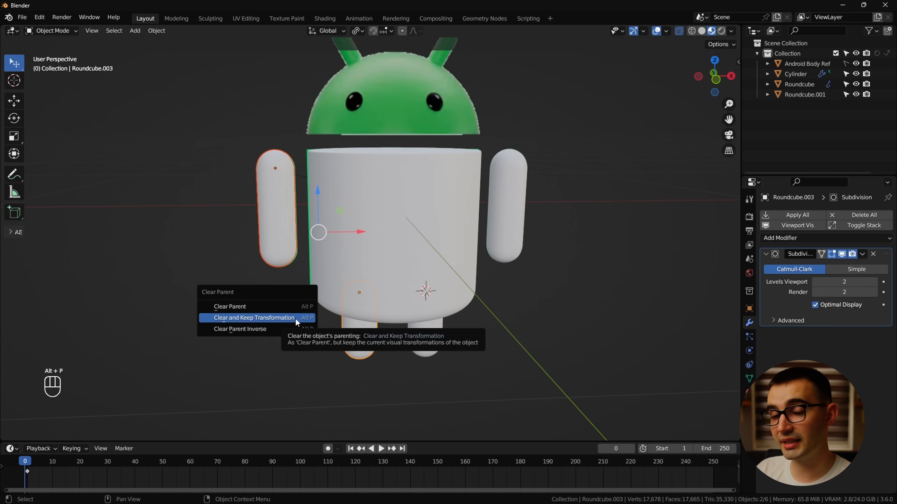
click(295, 318)
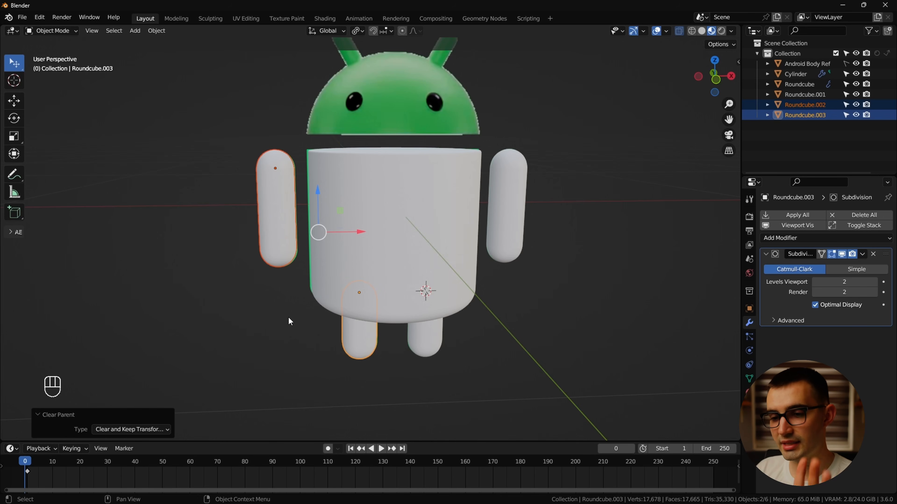
Rotate the duplicated arm and leg 180° in place about the global Z axis.
click(277, 259)
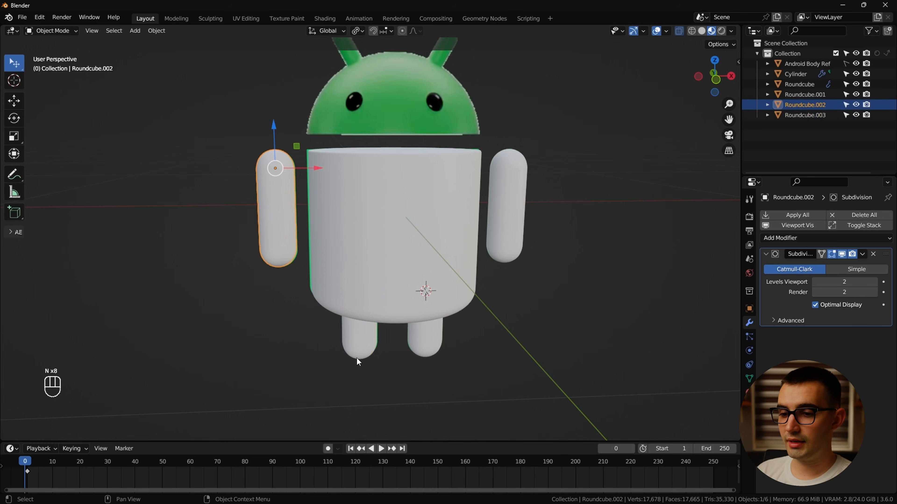
shift+click(357, 356)
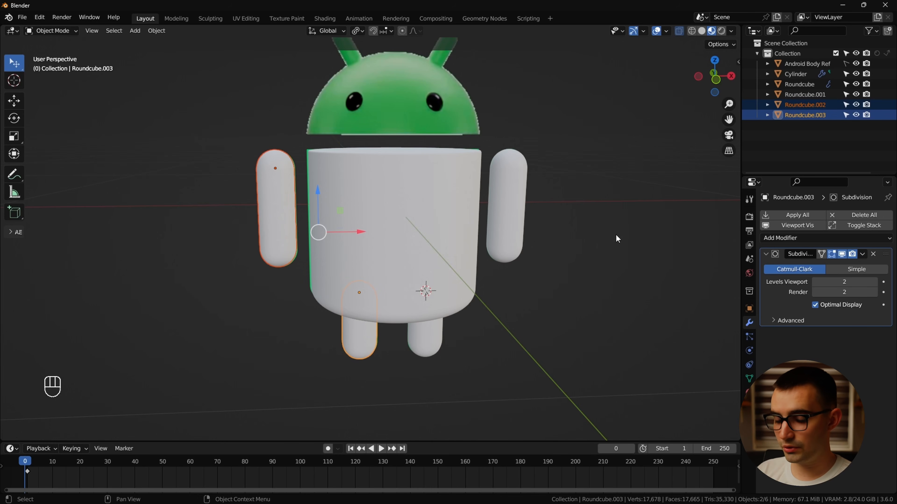
key(n)
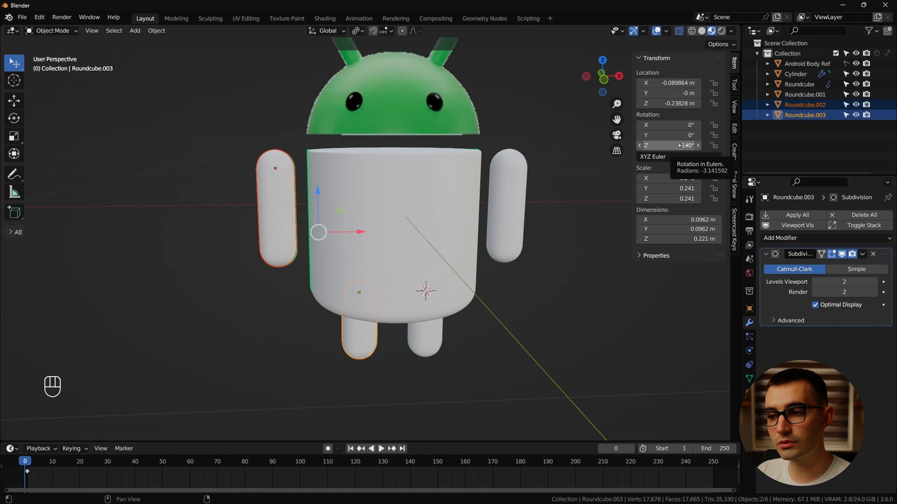
text(r)
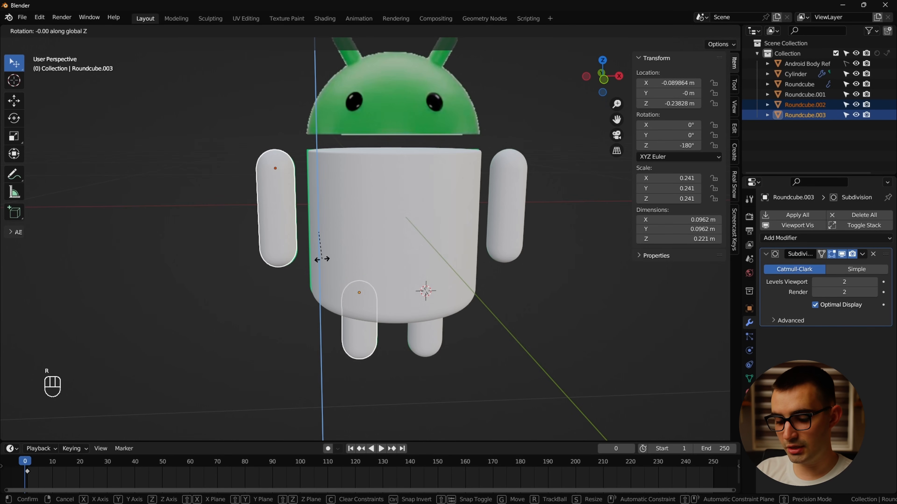
text(180)
click(322, 259)
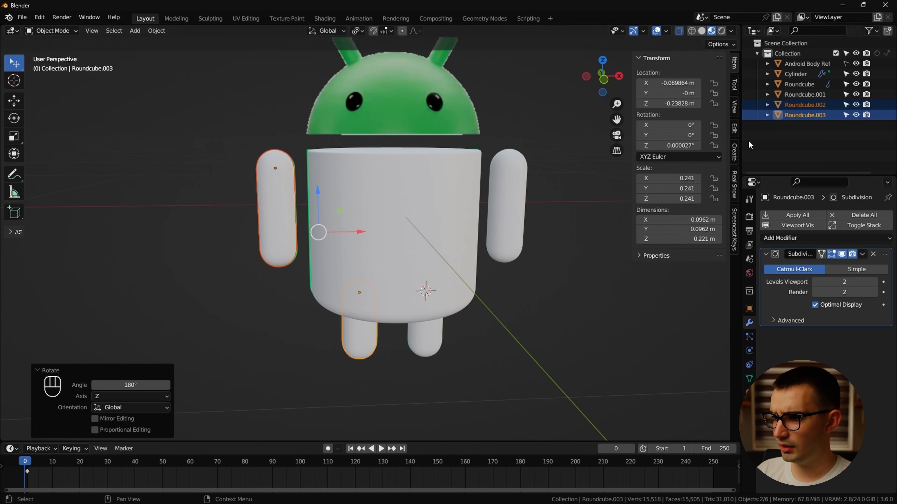
Set the Z rotation of both selected duplicated limbs to exactly 0°.
click(688, 148)
text(0)
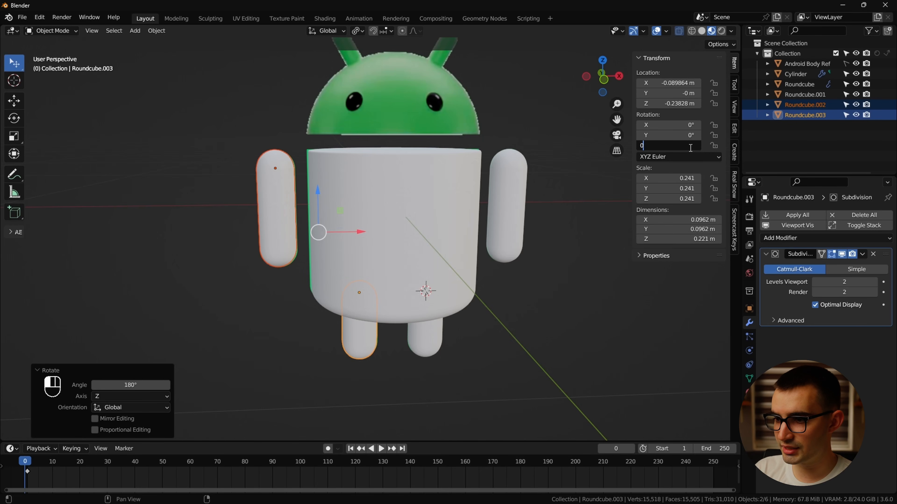
key(alt)
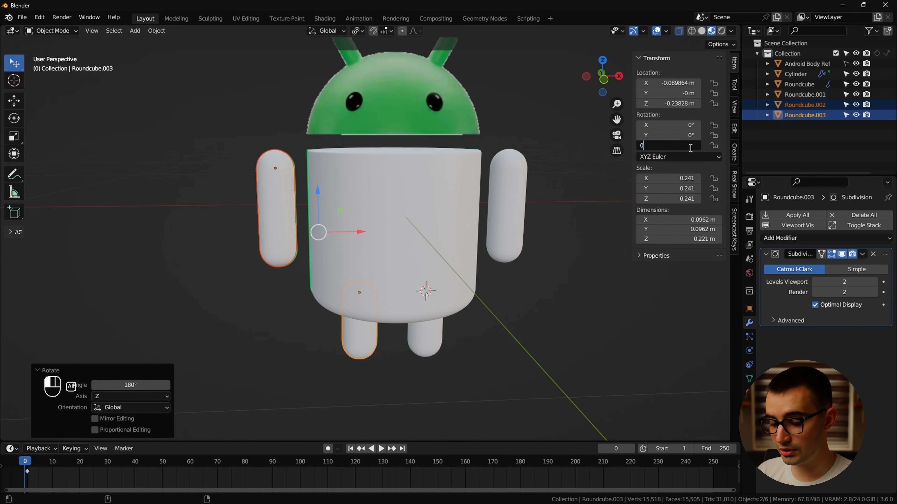
key(Return)
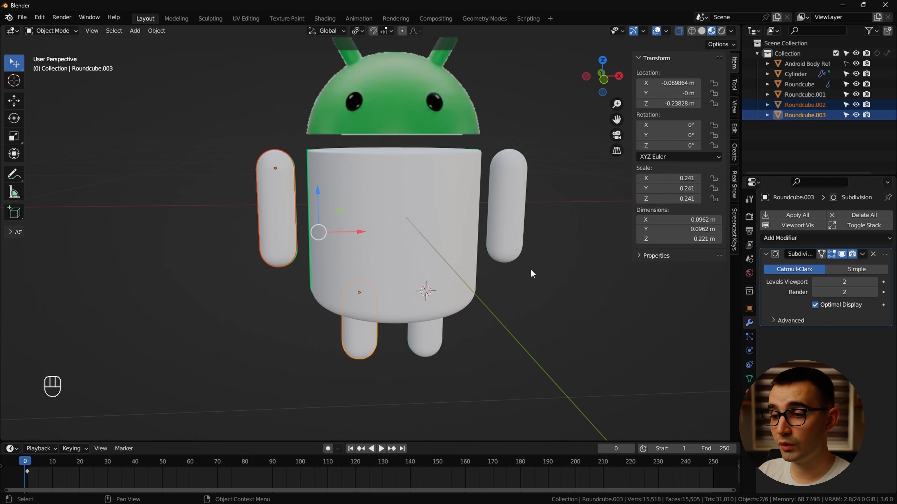
Add the original leg and arm to the selection and apply the scale of all four limbs.
shift+click(431, 342)
shift+click(505, 246)
key(ctrl+a)
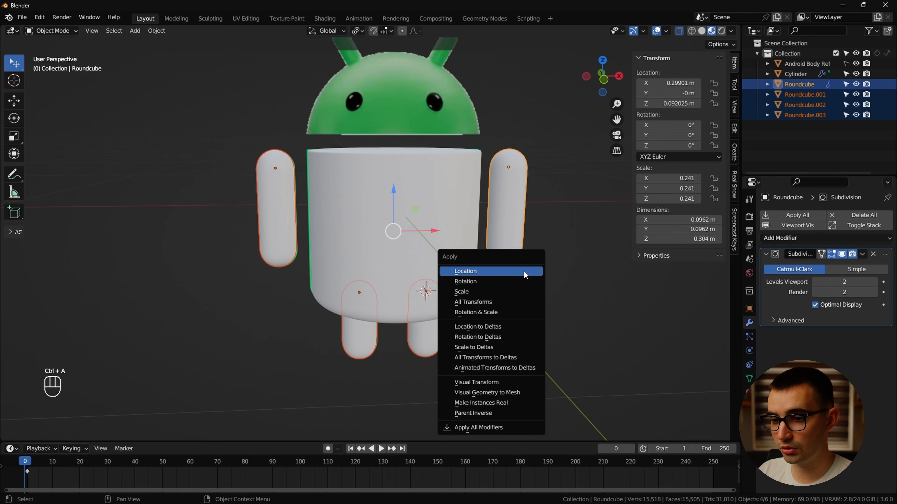
click(513, 290)
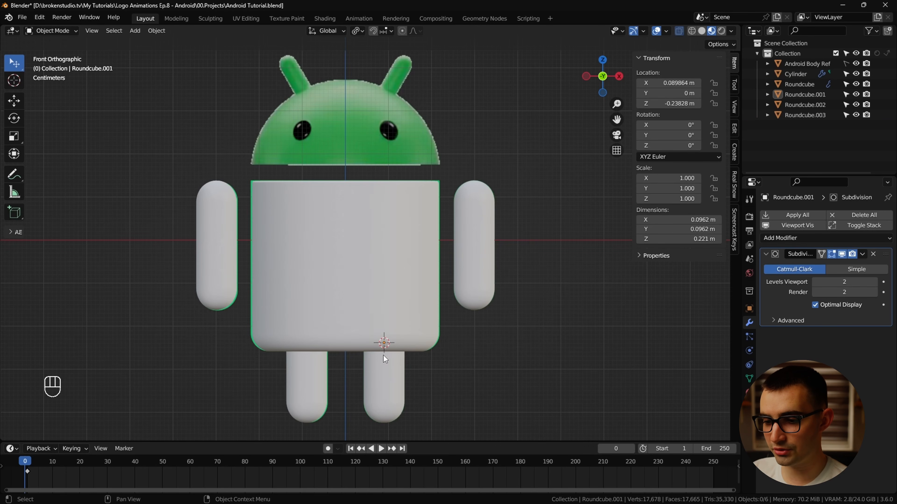
key(shift+a)
mouse_move(427, 299)
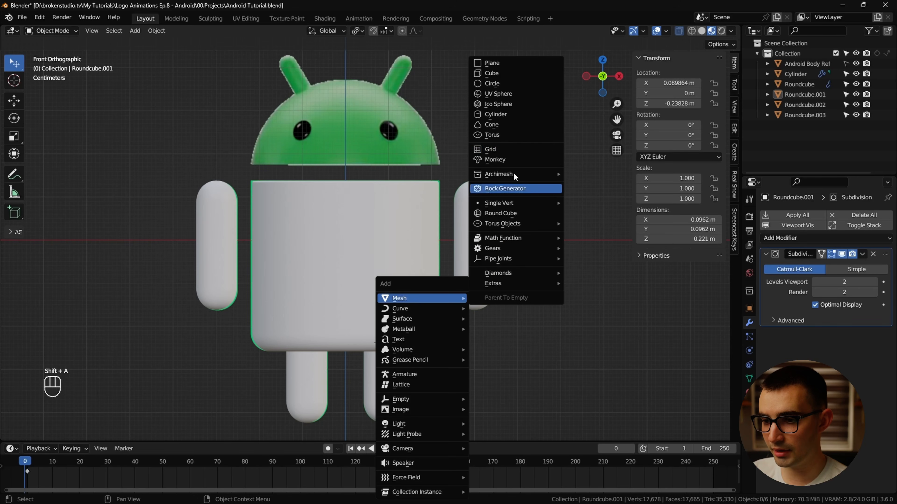
click(504, 105)
scroll(437, 299, down, 4)
drag(406, 288, 525, 286)
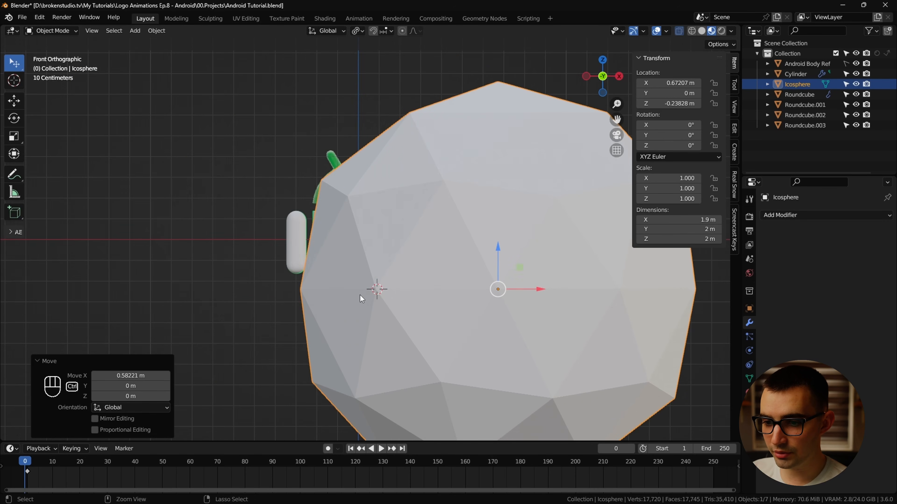
key(ctrl+z)
scroll(421, 276, up, 5)
key(x)
click(446, 286)
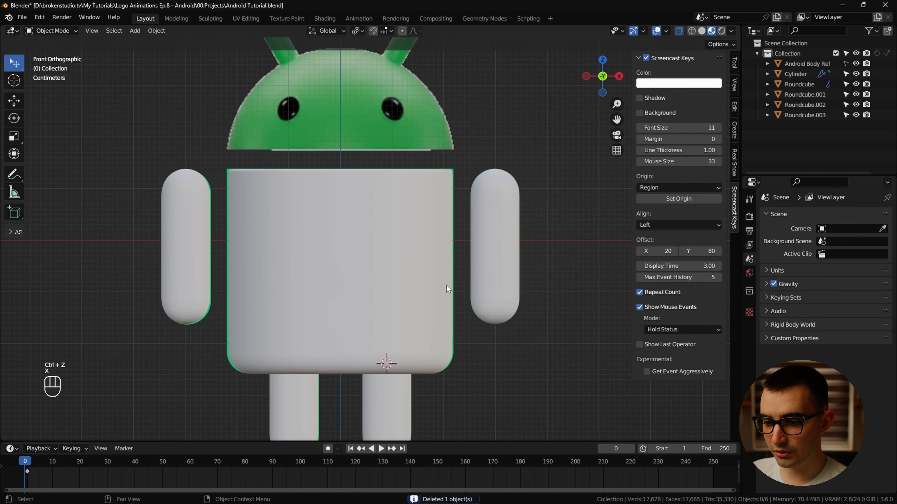
Return the 3D cursor to the world origin and add a Round Cube mesh there for the robot's head.
key(shift+s)
click(373, 321)
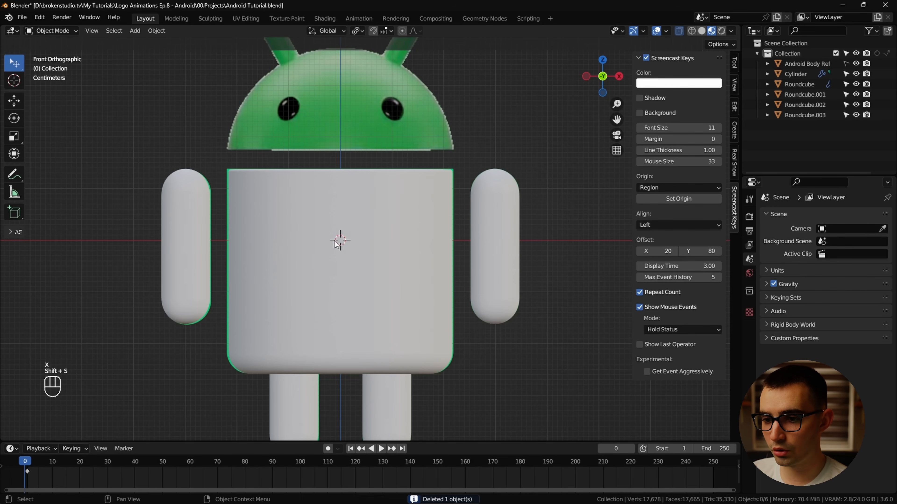
scroll(381, 250, down, 2)
key(shift+a)
mouse_move(469, 239)
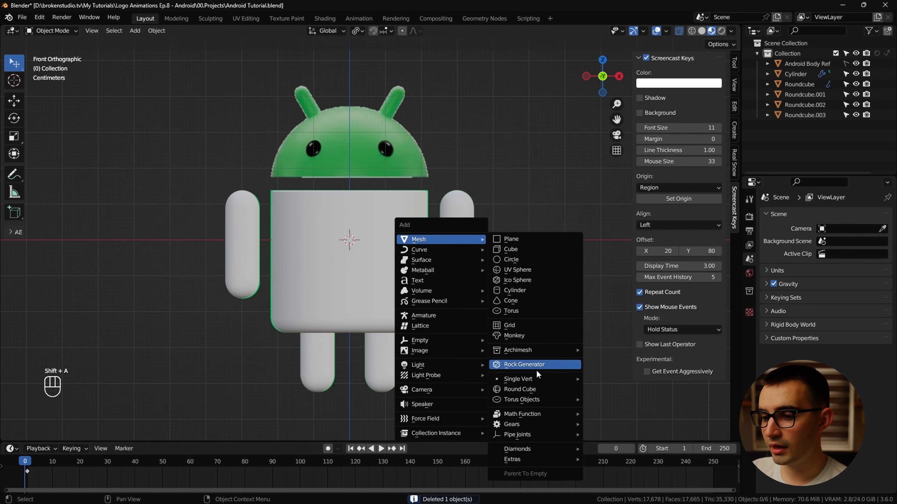
click(520, 389)
Raise the new round cube along Z to about 0.175 m so its centre sits at the base of the reference head.
drag(349, 192, 349, 125)
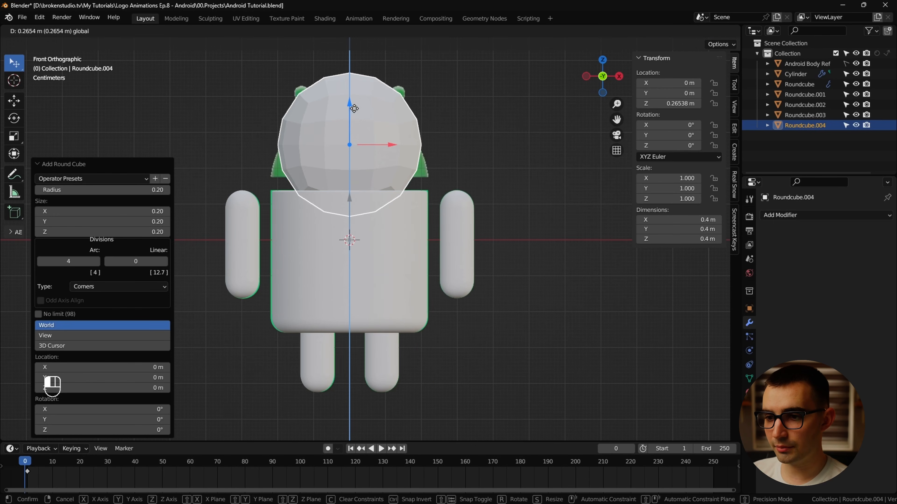
scroll(360, 149, up, 2)
scroll(503, 195, up, 2)
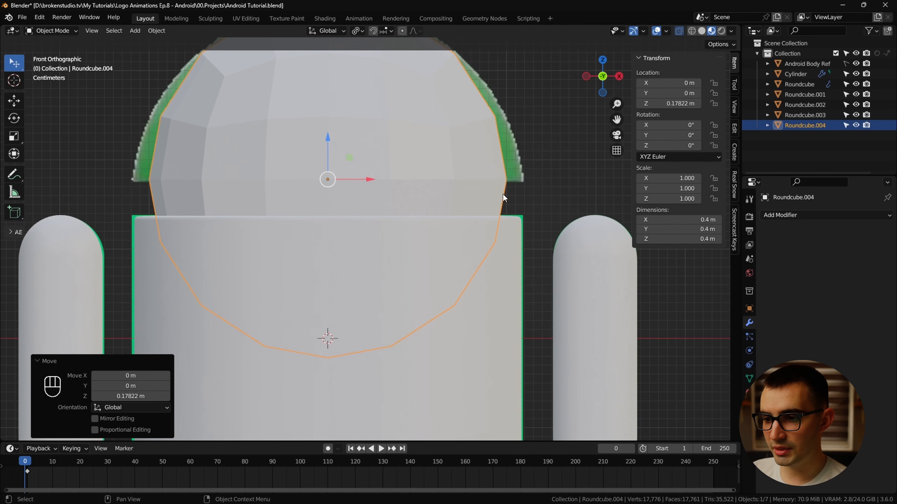
drag(341, 140, 341, 143)
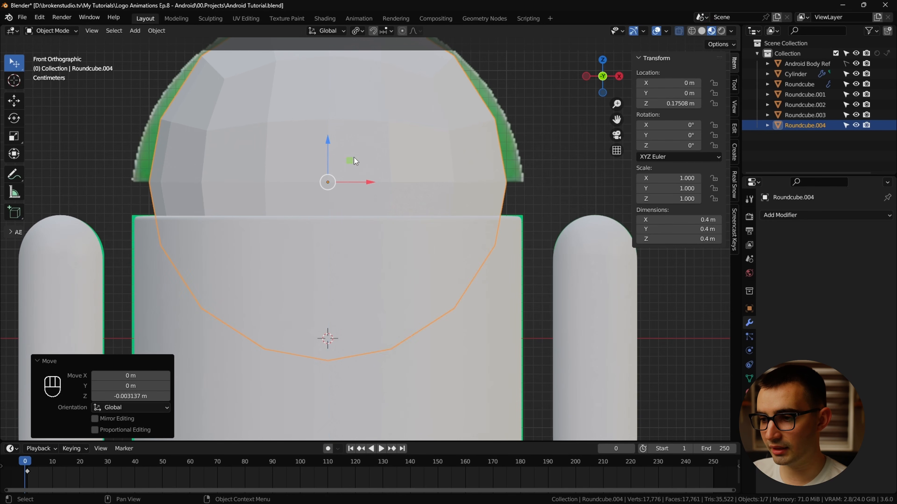
scroll(459, 189, down, 3)
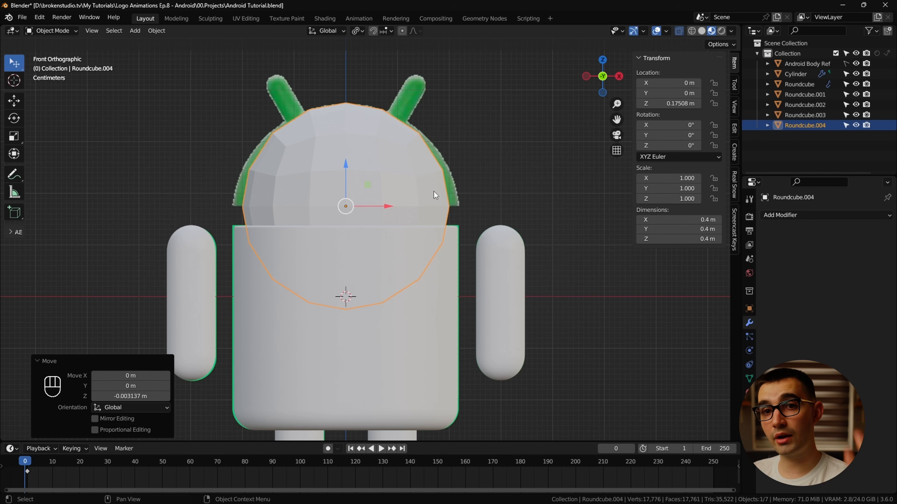
Add a Subdivision modifier with level 2 to the head's round cube.
key(Tab)
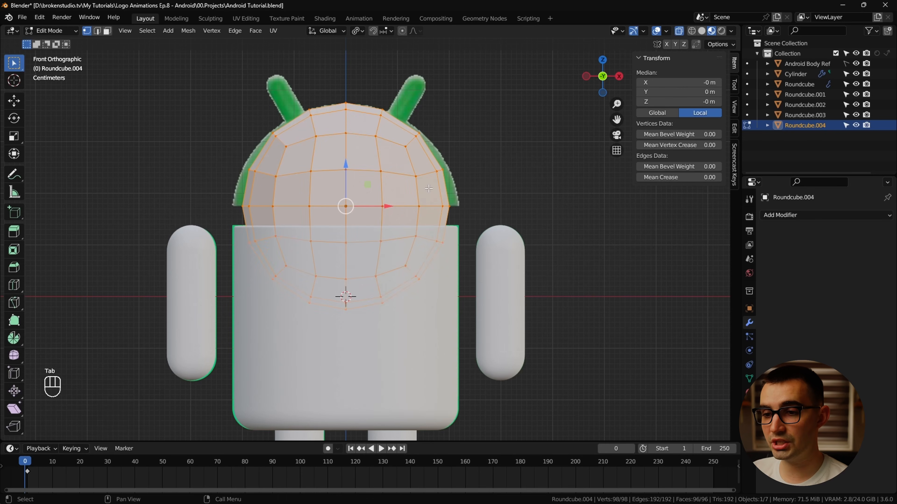
middle_drag(433, 191, 402, 235)
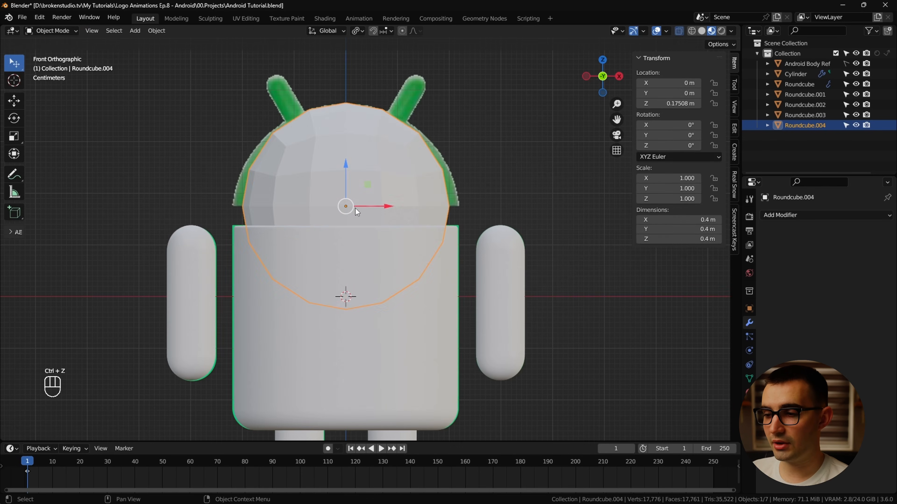
key(Tab)
key(Tab)
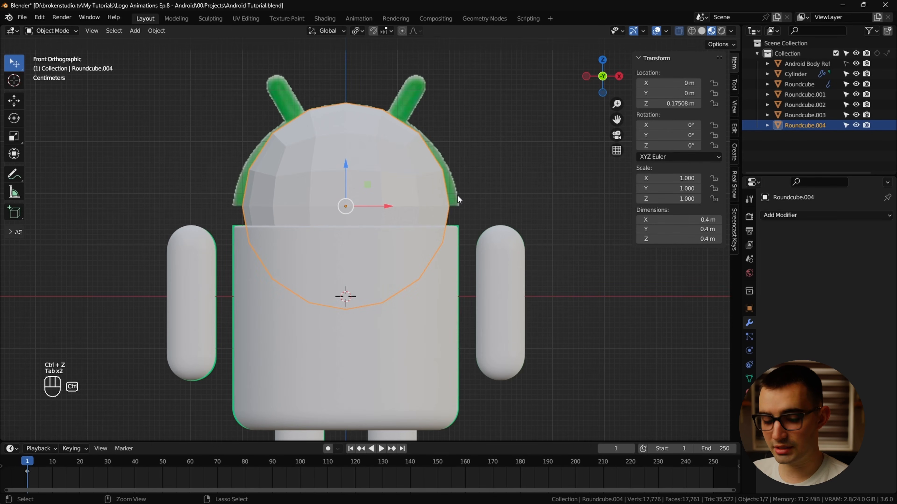
key(ctrl+2)
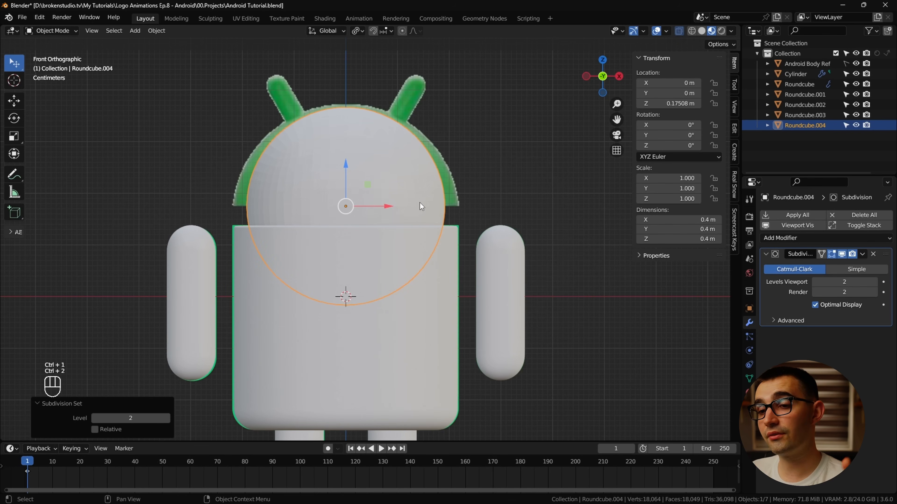
Delete all vertices below the equator of the head sphere, leaving a half dome.
scroll(416, 198, up, 3)
key(Tab)
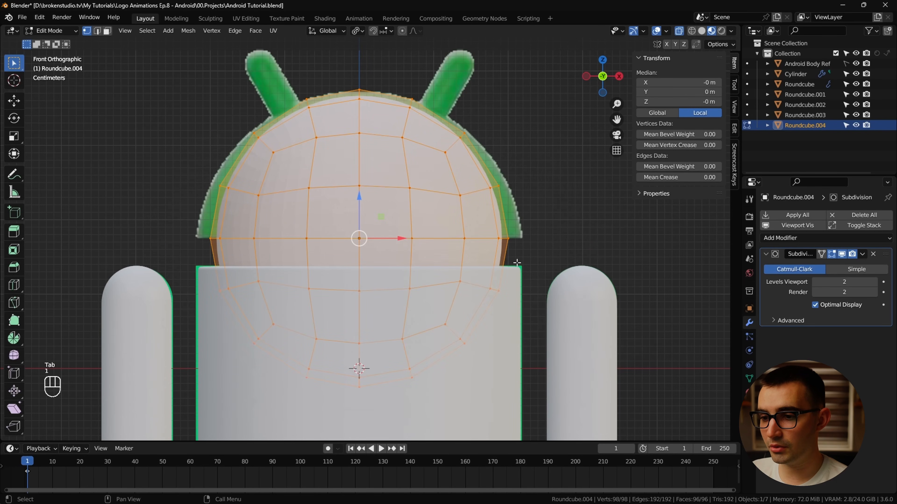
drag(516, 262, 148, 433)
key(x)
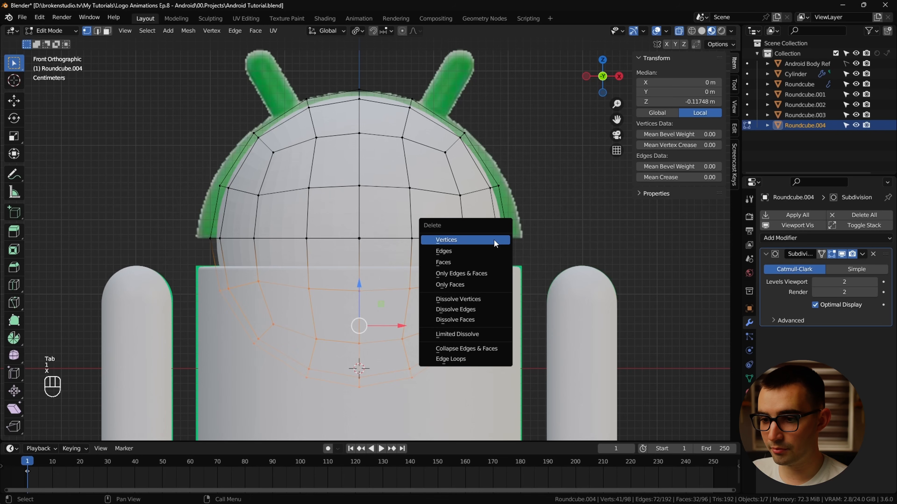
click(493, 239)
Scale the whole dome mesh up by about 1.118 and move it up along Z onto the reference head's base line.
key(a)
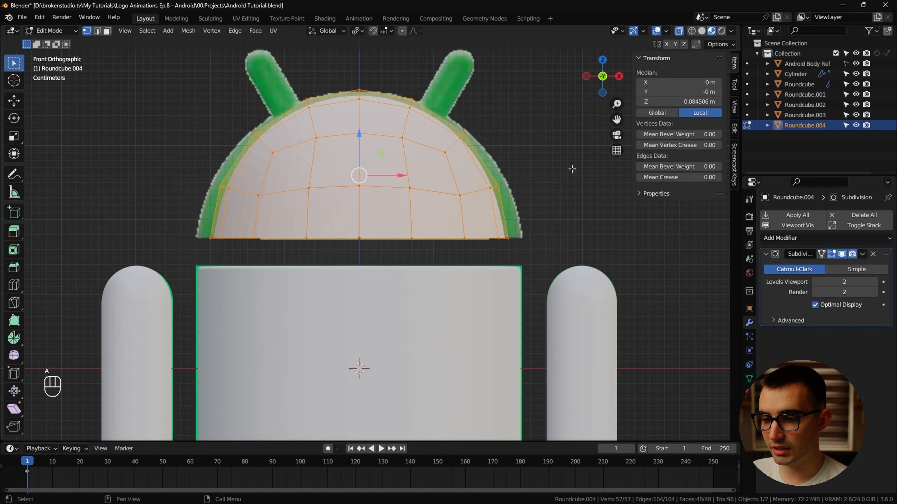
key(s)
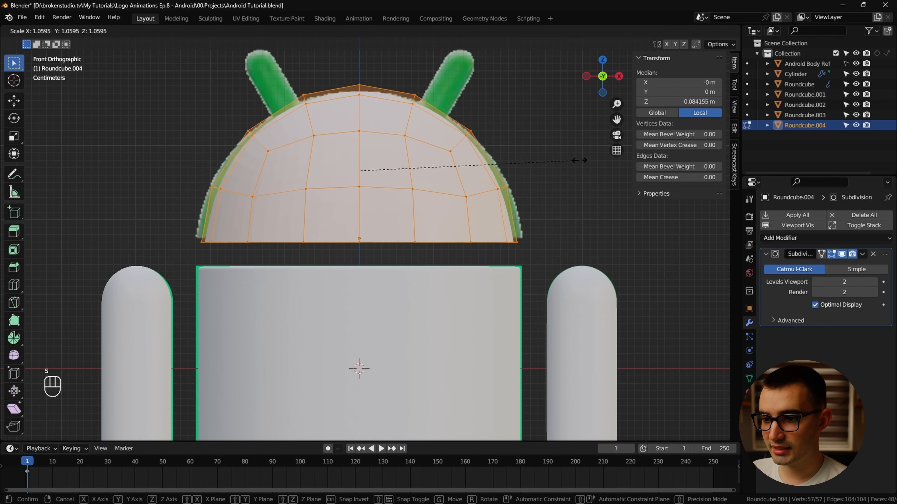
click(591, 160)
key(g)
key(z)
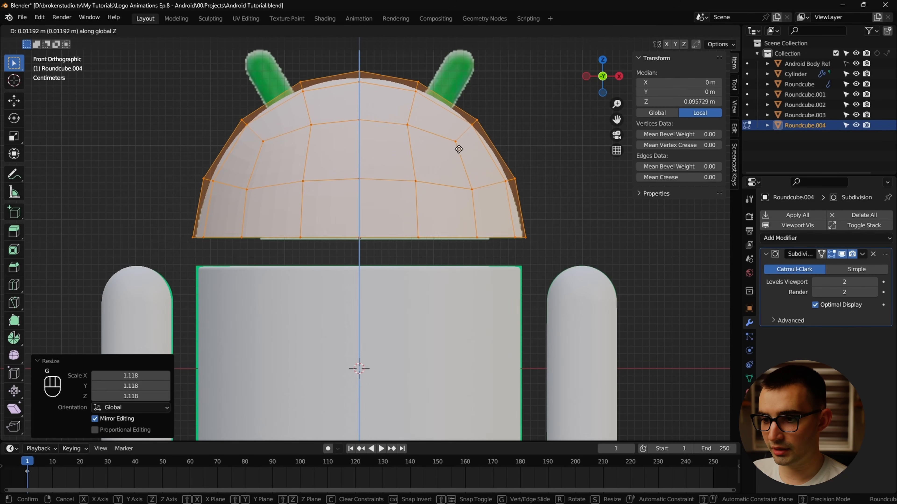
click(464, 146)
Snap the 3D cursor to the middle vertices on the dome's base rim and set the transform pivot point to 3D Cursor.
drag(336, 259, 398, 210)
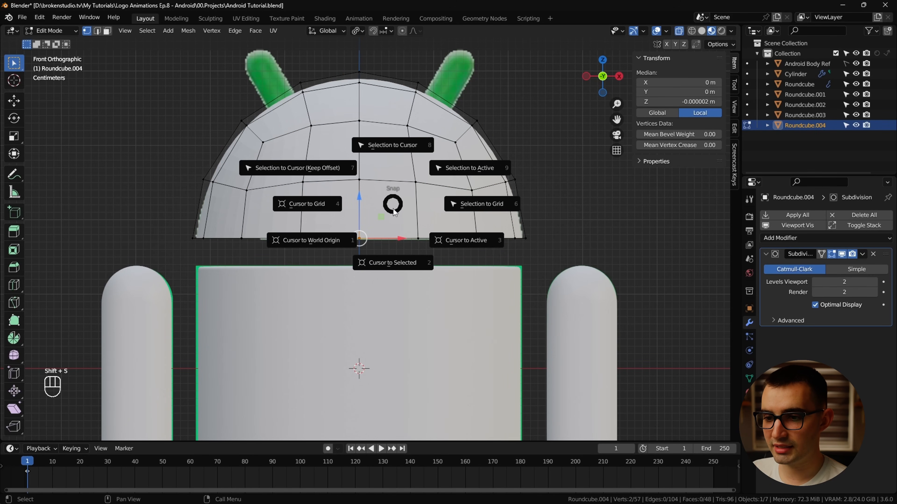
click(406, 253)
click(357, 31)
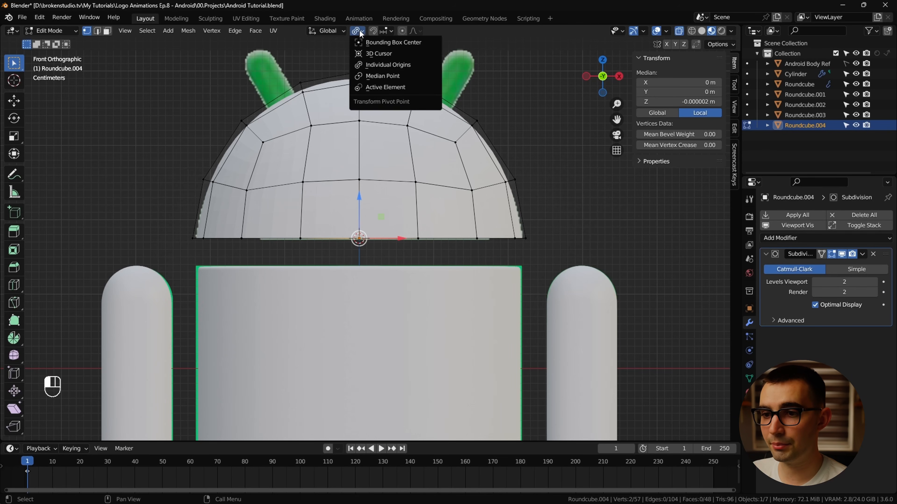
click(374, 54)
Scale the whole dome down from the cursor by about 0.921 and again by 0.998 to match the reference head's height.
key(a)
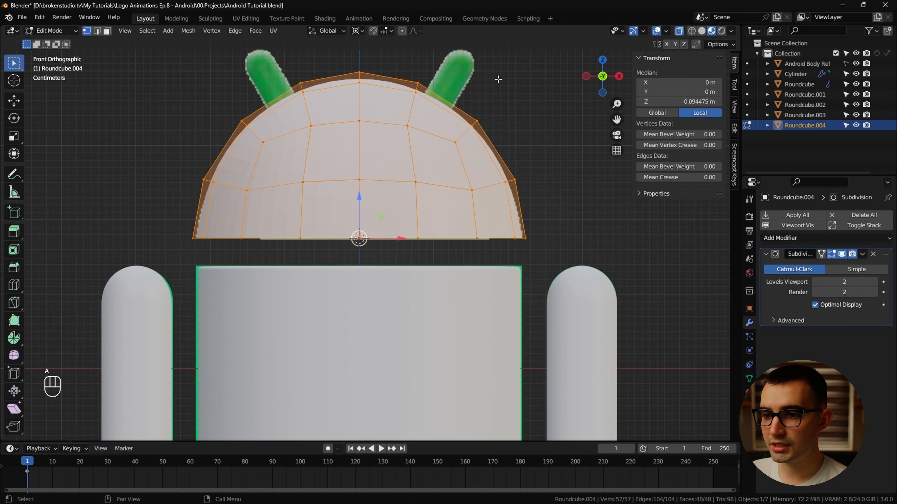
key(s)
click(495, 93)
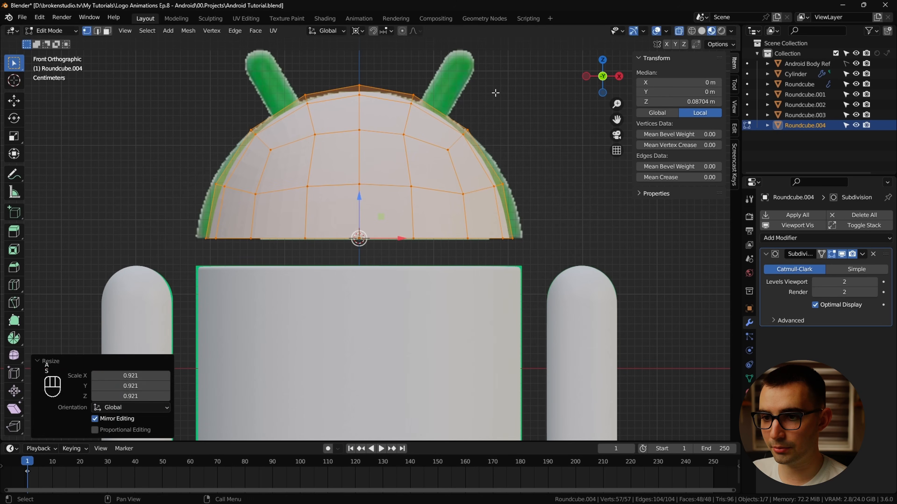
scroll(401, 179, up, 3)
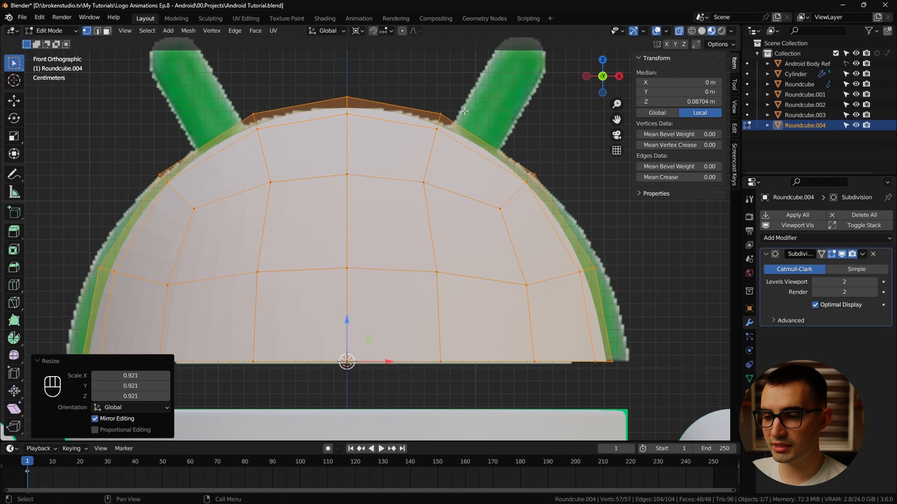
key(s)
click(471, 113)
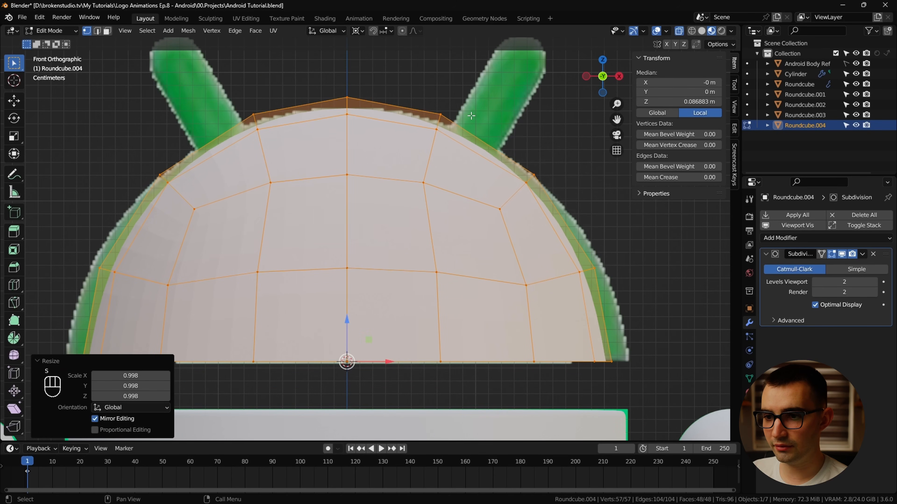
Scale the dome by about 1.087 in X and Y only, keeping its height, to match the reference head's width.
scroll(419, 167, down, 2)
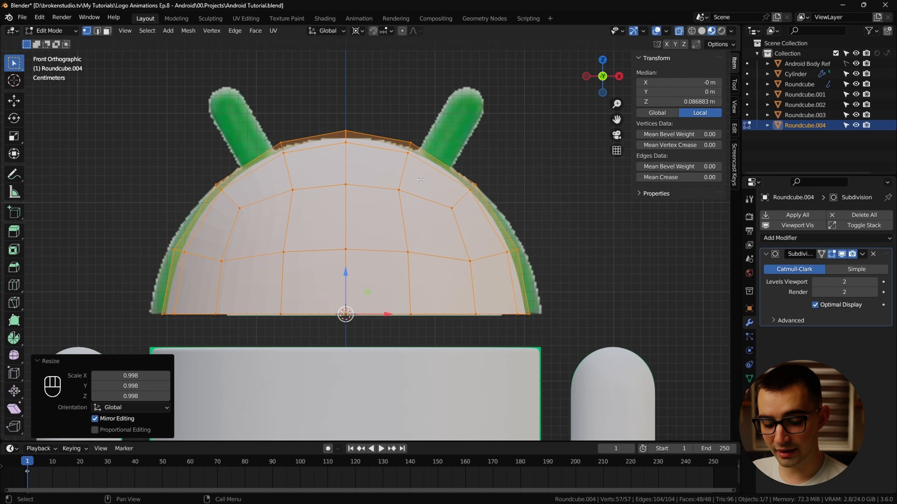
key(s)
key(shift+z)
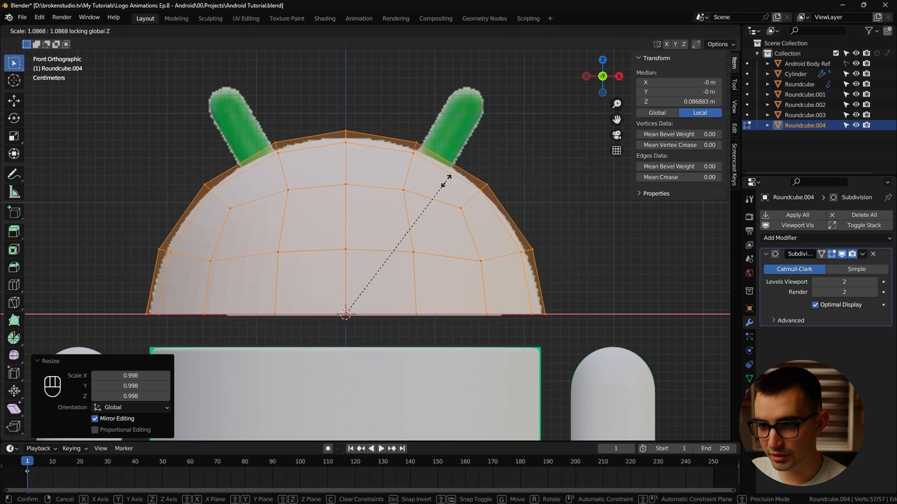
click(446, 181)
Leave mesh editing and apply Shade Smooth to the head dome.
key(Tab)
middle_drag(447, 181, 457, 214)
right_click(459, 214)
click(435, 166)
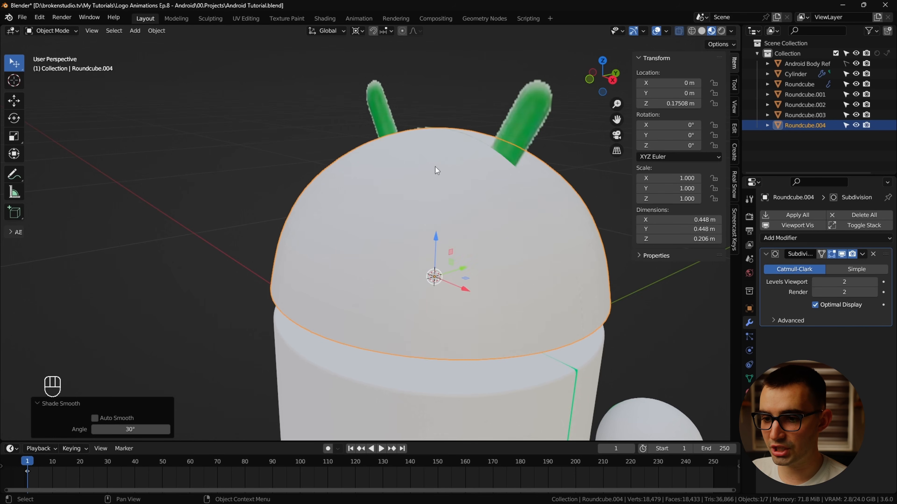
Isolate the head dome in local view and select the open edge loop around its base in edge mode.
middle_drag(435, 167, 371, 281)
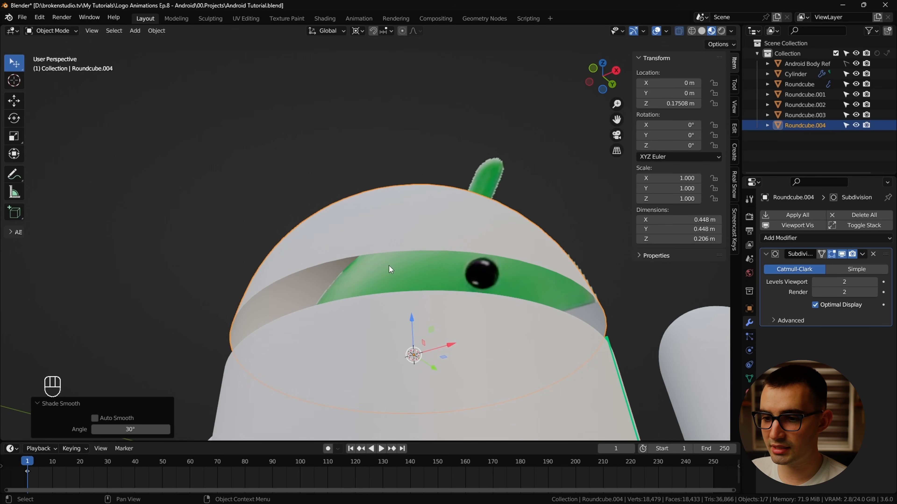
middle_drag(460, 272, 475, 288)
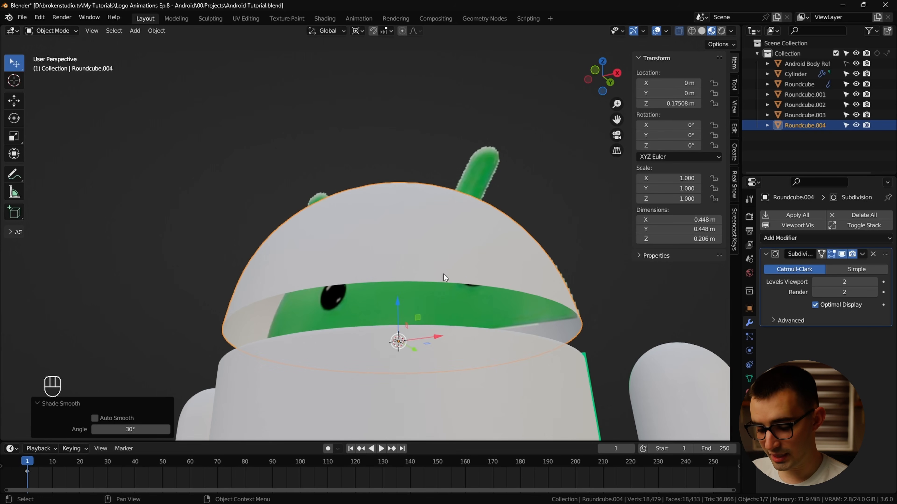
key(KP_Divide)
middle_drag(444, 271, 416, 237)
middle_drag(450, 292, 428, 282)
key(Tab)
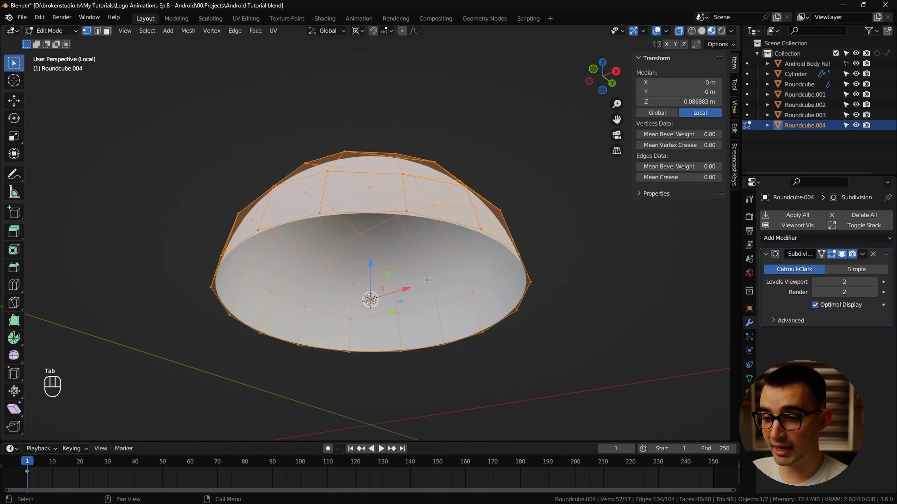
key(2)
alt+click(414, 219)
middle_drag(436, 223, 465, 256)
key(f)
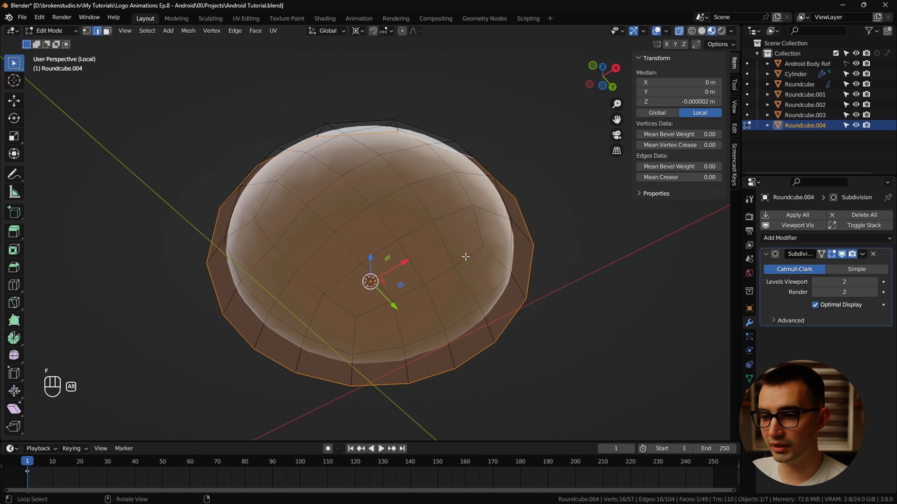
key(alt+z)
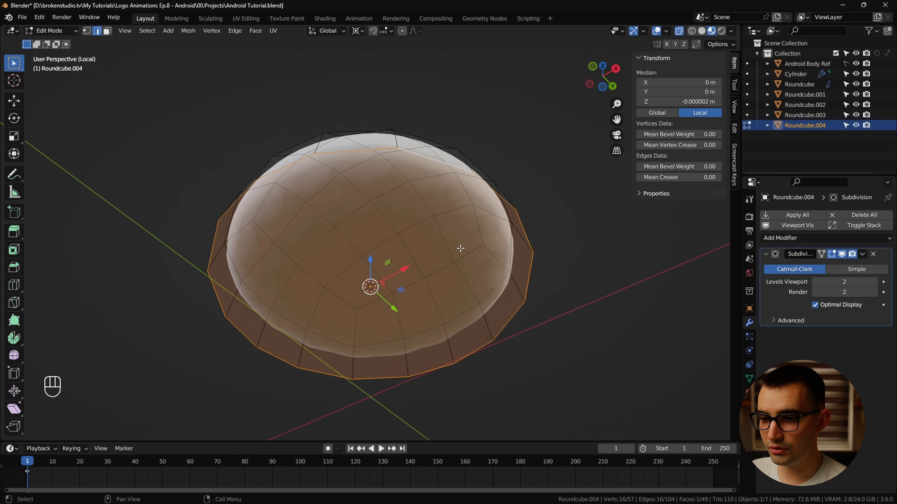
middle_drag(457, 250, 454, 260)
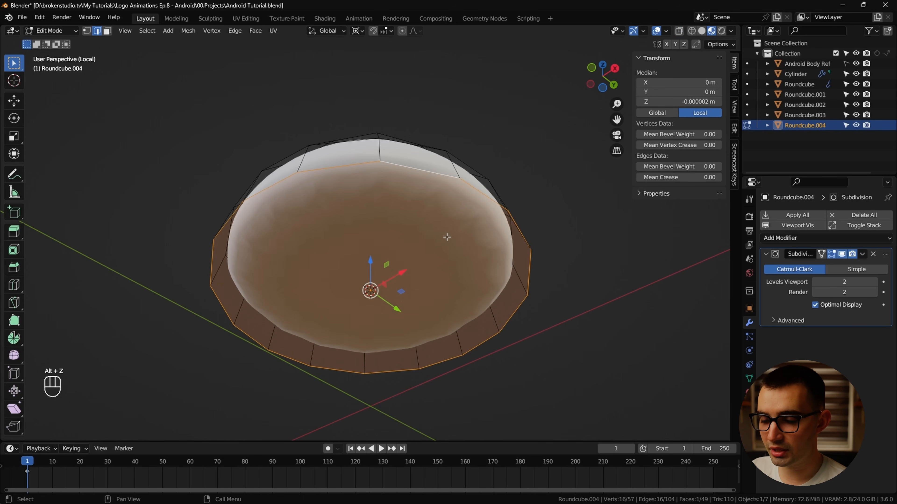
key(ctrl+z)
Close the dome's open base with Grid Fill and look at the new faces from directly below.
key(ctrl+f)
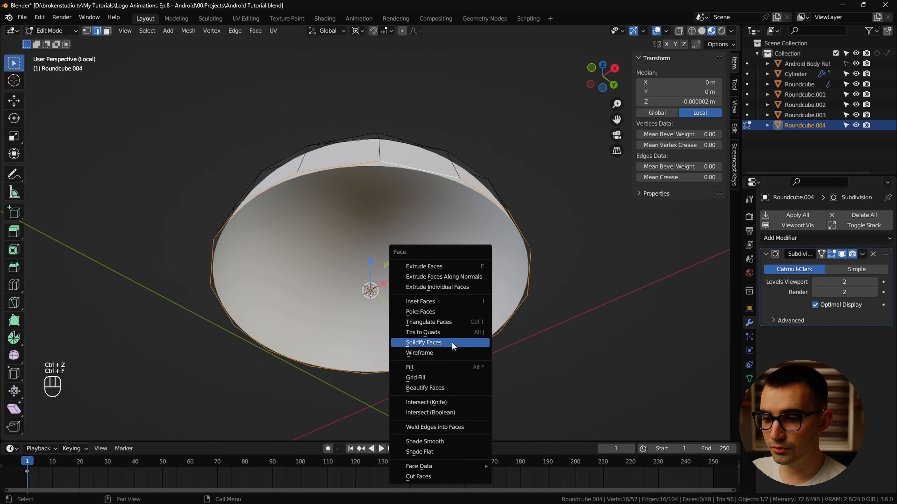
click(443, 378)
key(ctrl+KP_7)
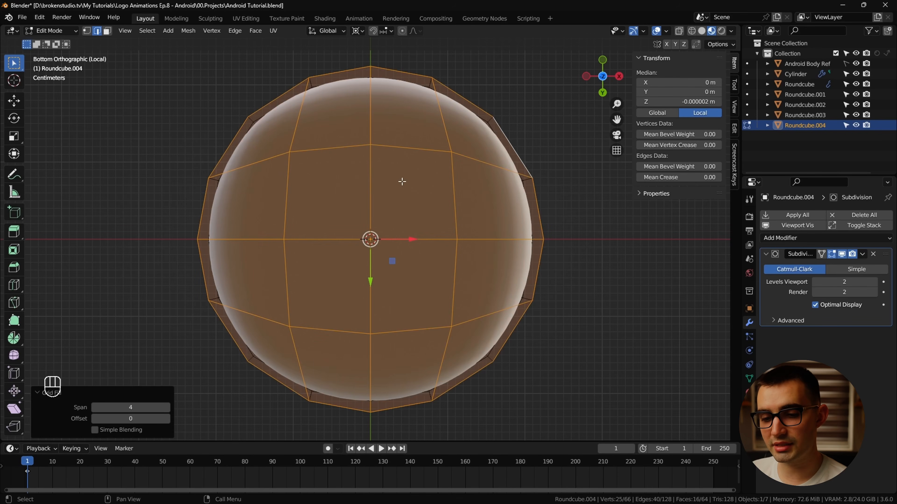
Leave local view, add a horizontal edge loop around the head dome slid down close to its base, and leave mesh editing.
middle_drag(293, 324, 299, 382)
click(604, 73)
click(605, 77)
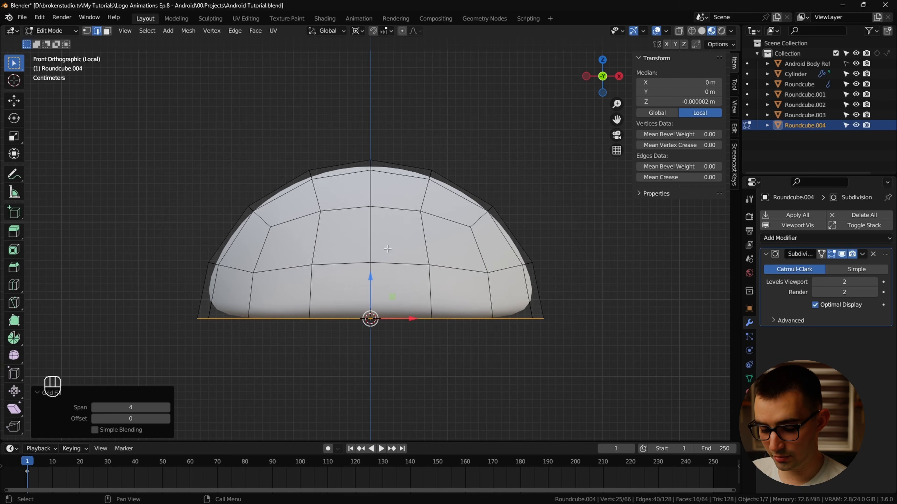
key(KP_Divide)
click(602, 75)
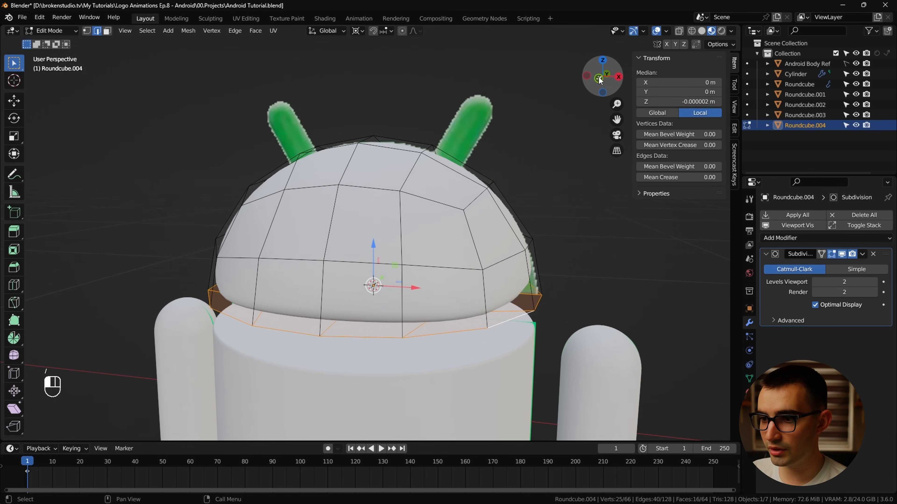
scroll(506, 299, up, 2)
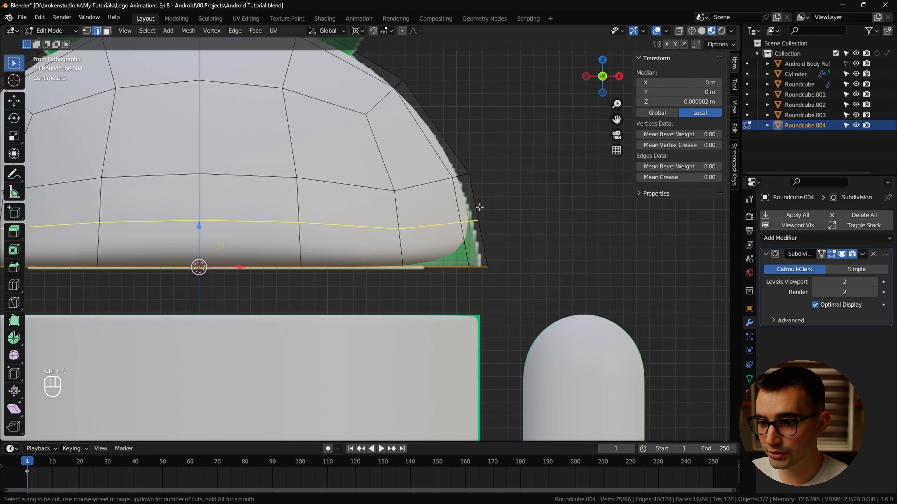
click(479, 207)
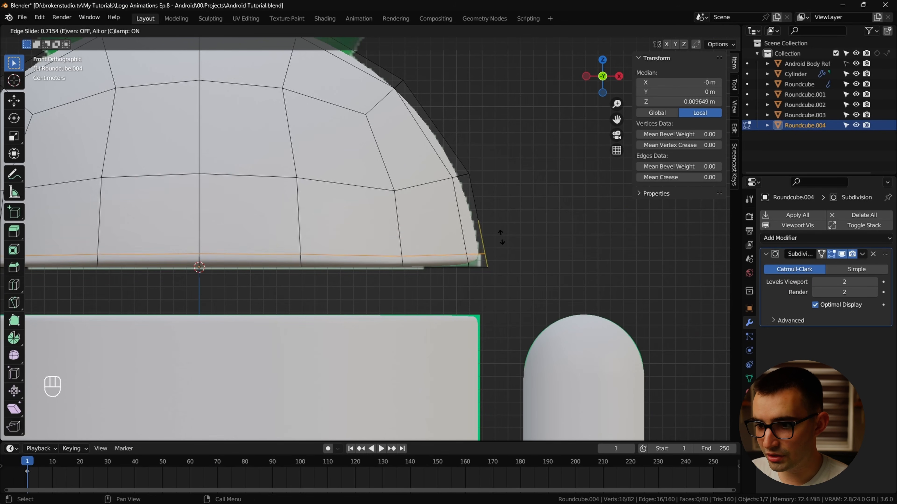
click(512, 244)
key(Tab)
click(495, 283)
Isolate the head dome for mesh editing and select all the flat underside faces in face mode.
middle_drag(495, 283, 422, 246)
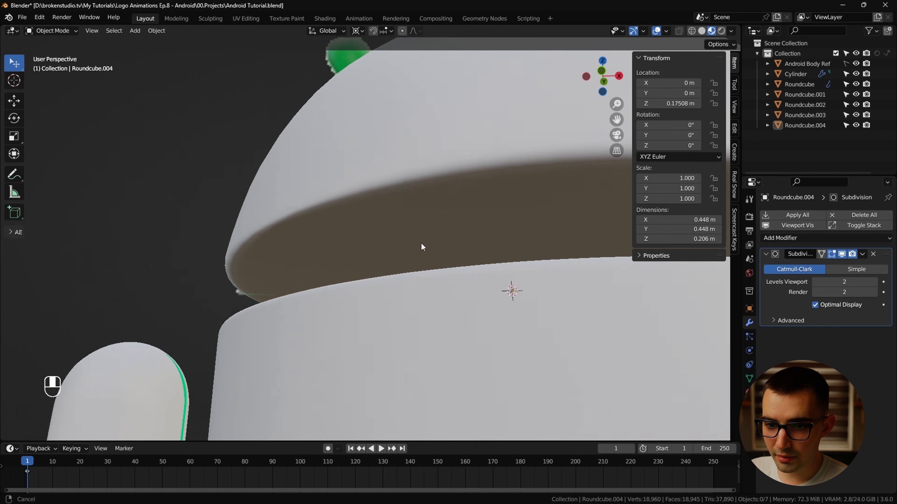
scroll(321, 249, up, 3)
middle_drag(212, 265, 422, 267)
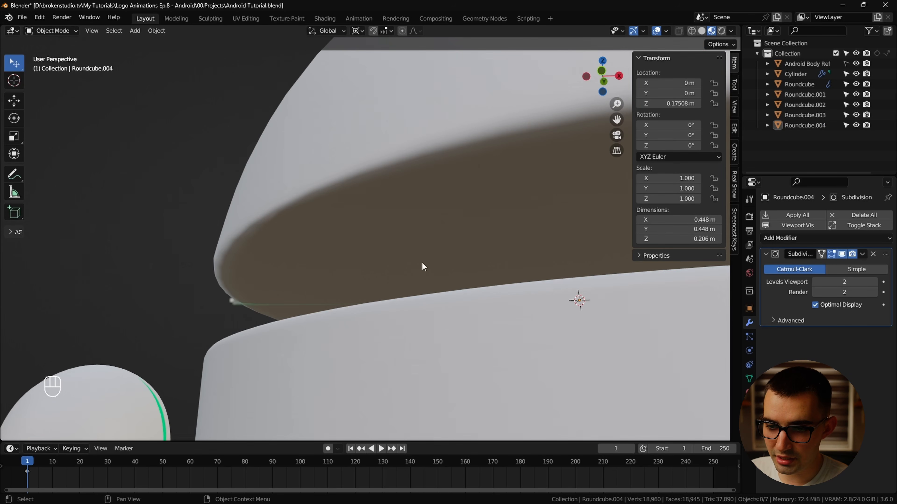
key(Tab)
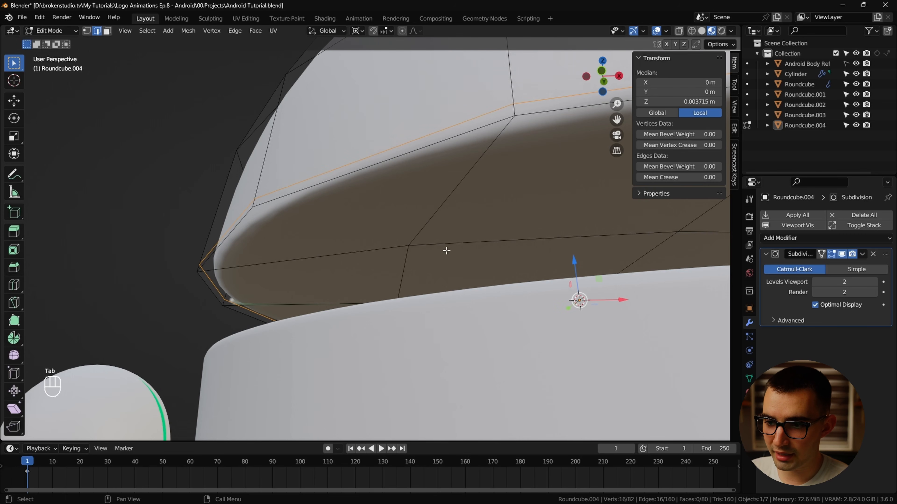
key(/)
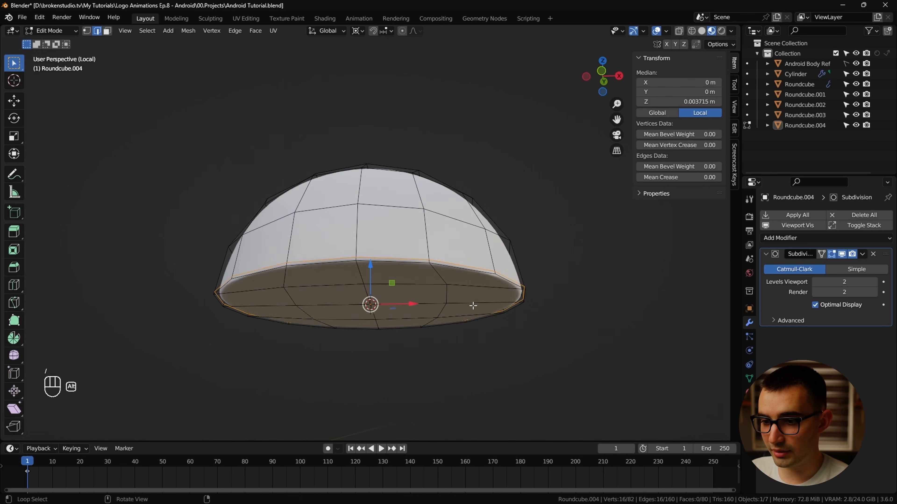
key(3)
click(358, 236)
shift+click(335, 286)
shift+click(394, 314)
shift+click(418, 251)
middle_drag(418, 252, 430, 319)
key(ctrl+KP_Add)
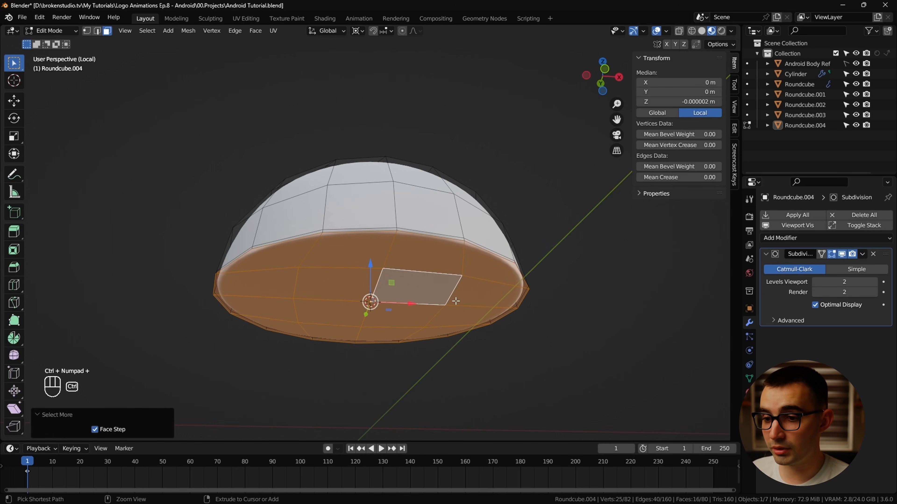
Inset the underside faces by about 0.0049 m to sharpen the rim, leave mesh editing and bring back the other objects.
scroll(428, 276, up, 3)
scroll(440, 279, up, 4)
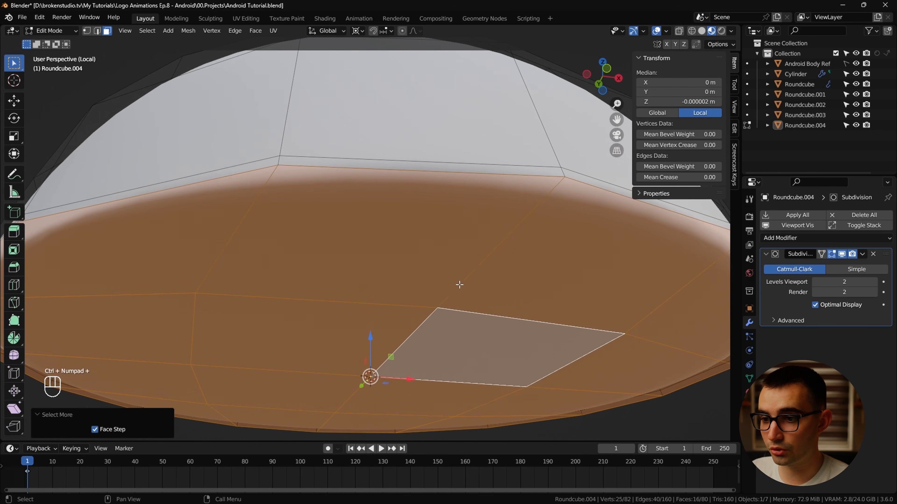
key(i)
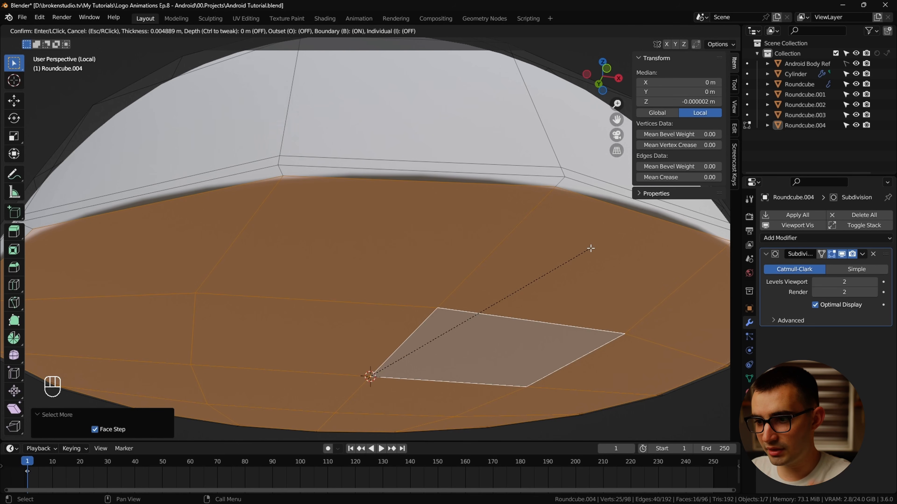
click(590, 249)
key(Tab)
alt+middle_drag(587, 267, 559, 292)
scroll(552, 233, down, 3)
key(slash)
alt+middle_drag(553, 254, 551, 277)
scroll(491, 297, down, 2)
scroll(547, 282, down, 2)
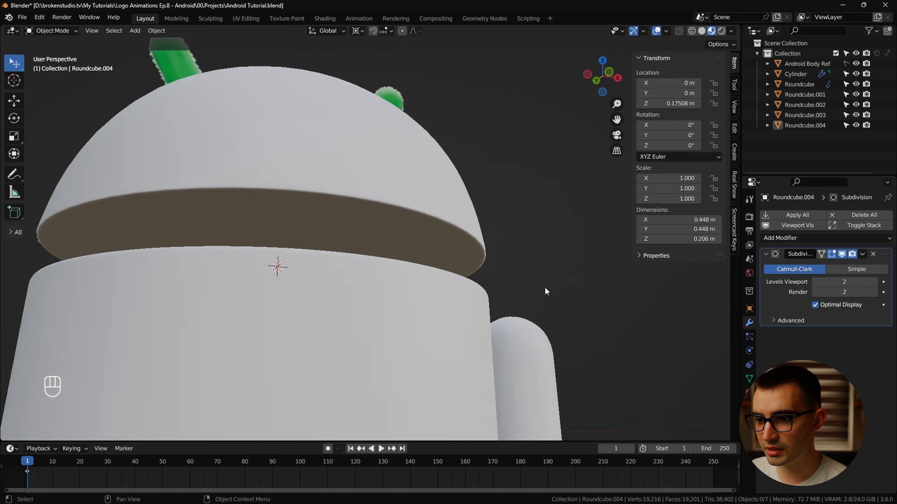
scroll(523, 288, down, 1)
alt+middle_drag(493, 288, 466, 292)
click(603, 80)
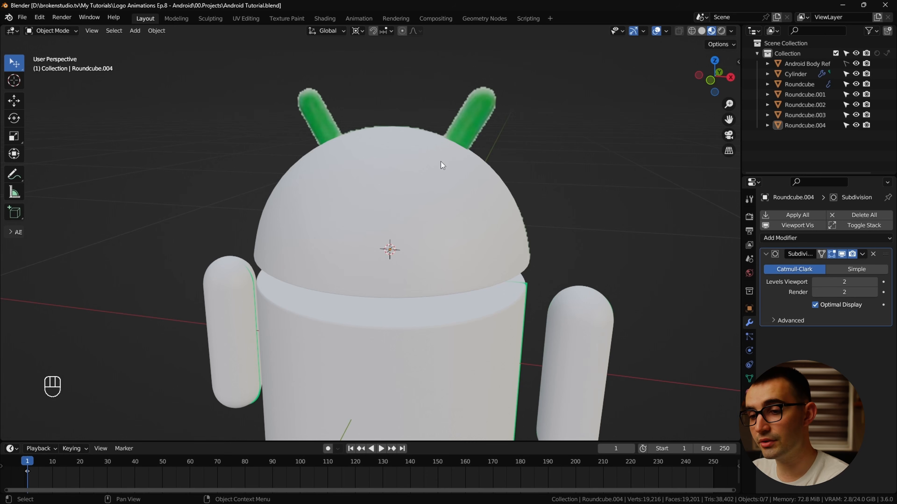
Duplicate the head dome in place.
click(472, 263)
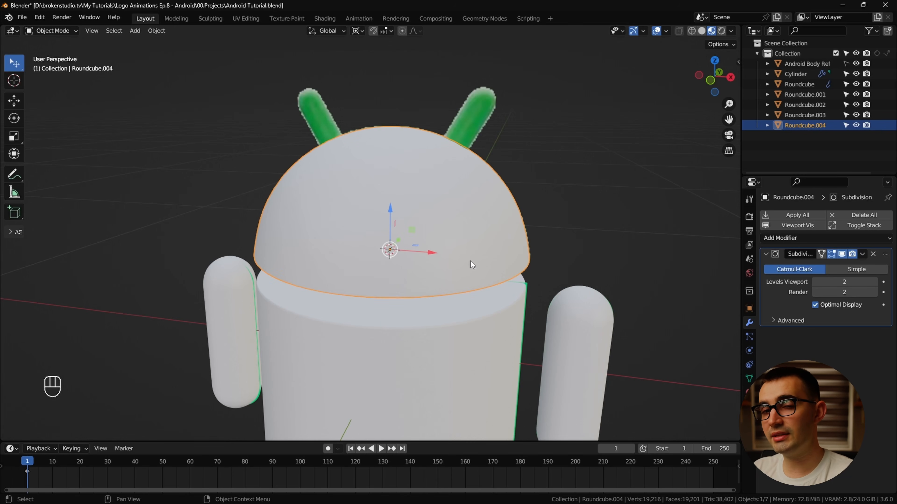
key(shift+d)
right_click(586, 175)
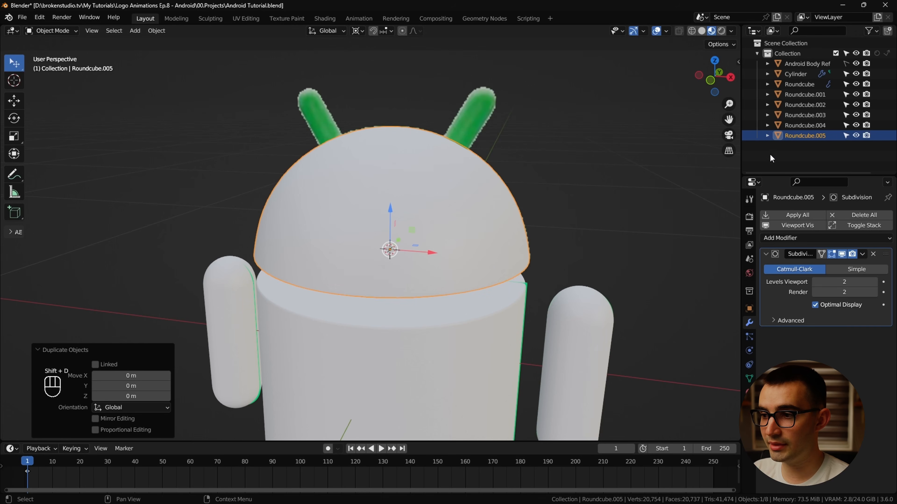
Rename the duplicated dome as "Head Backup Orginal" and hide it.
double_click(809, 137)
text(Head Backup )
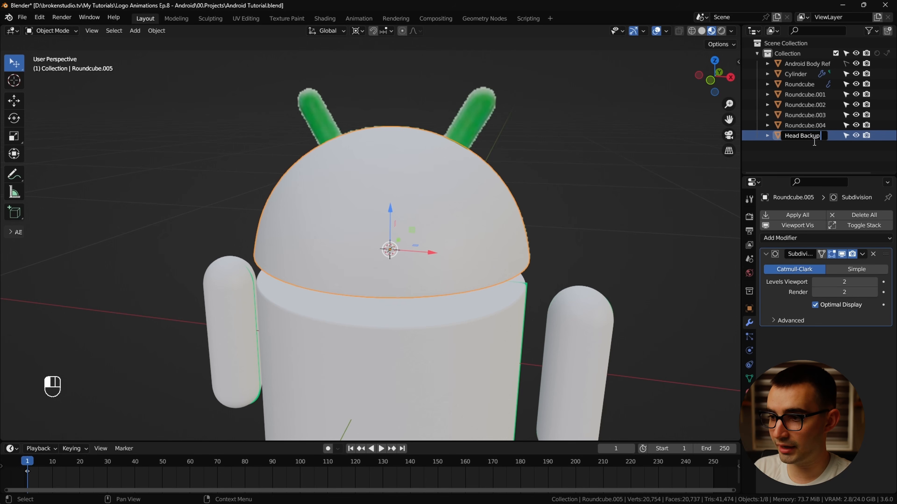
text(Orginal)
key(Return)
key(h)
Rename the visible dome as Head and the body cylinder as Torso, and save the file.
click(436, 234)
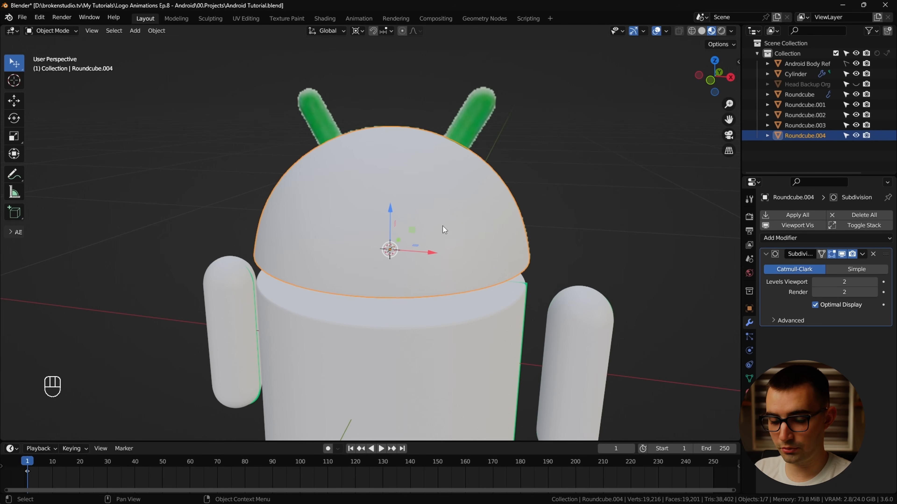
key(F2)
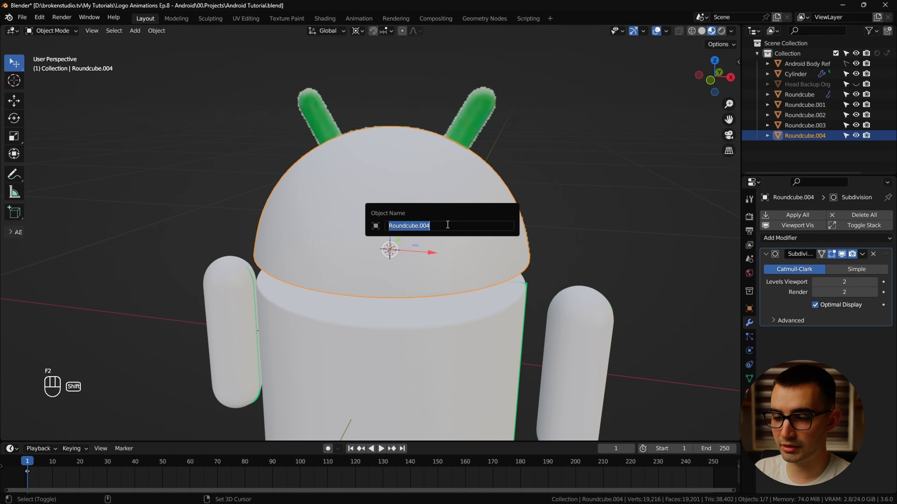
text(Head)
key(Return)
click(473, 355)
key(F2)
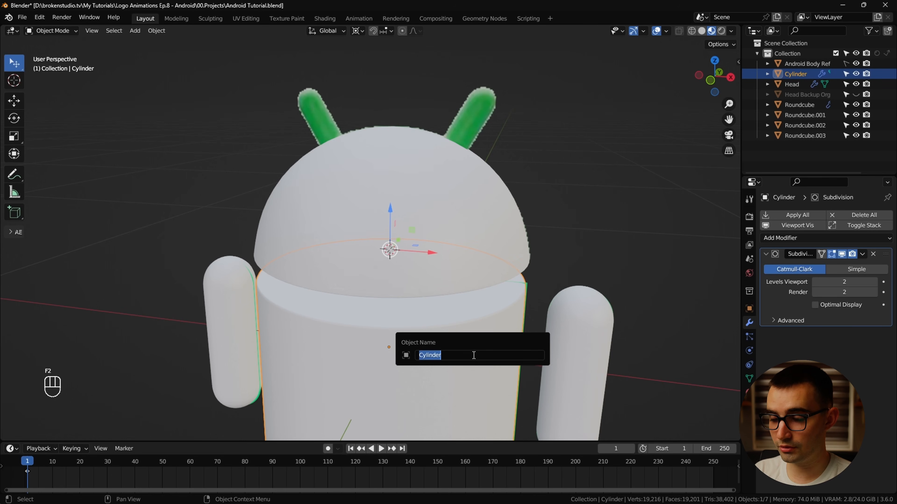
text(Torso)
key(Return)
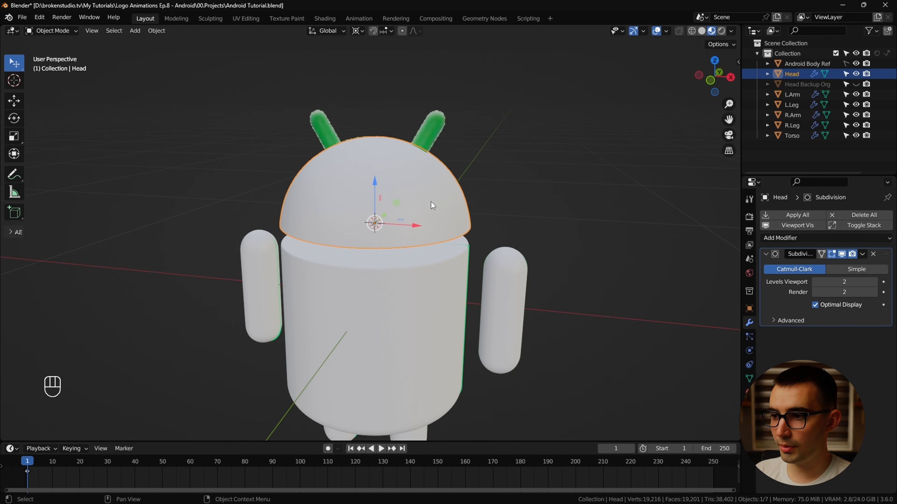
scroll(435, 197, up, 3)
key(ctrl+s)
Apply the Head's Subdivision modifier and reopen its dense mesh for editing near the +X antenna.
key(Tab)
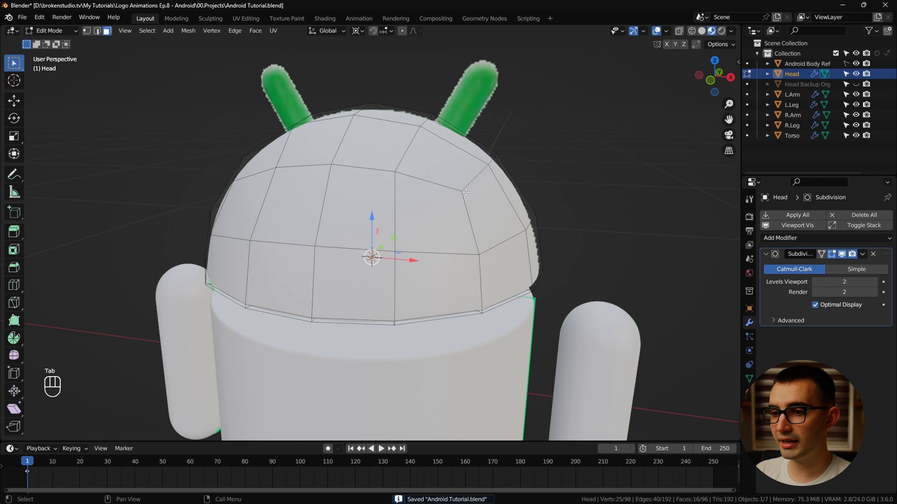
middle_drag(477, 155, 497, 204)
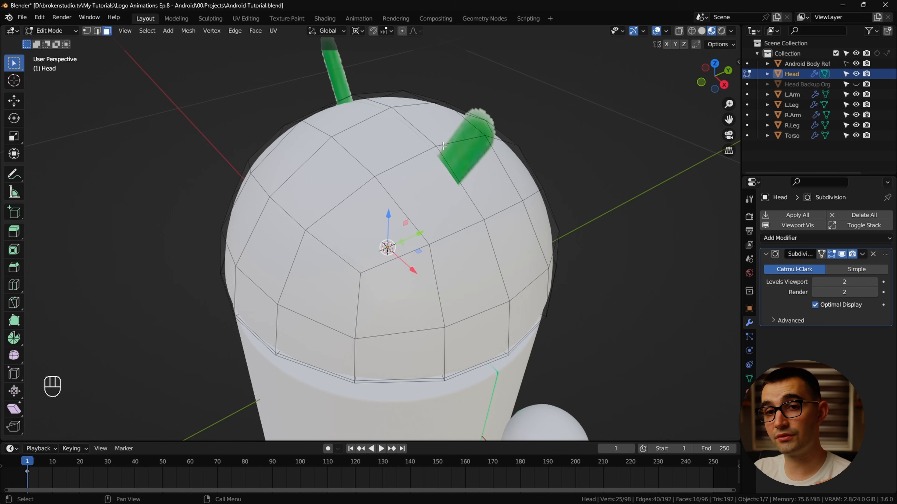
click(436, 214)
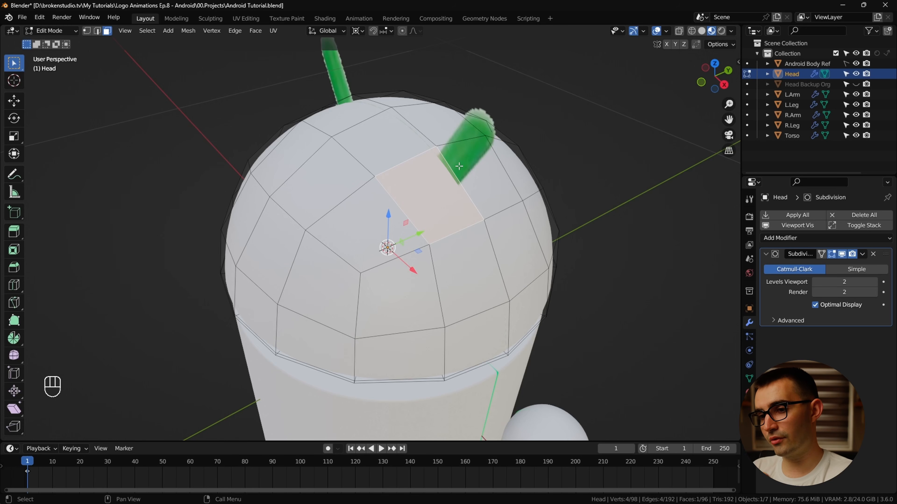
key(Tab)
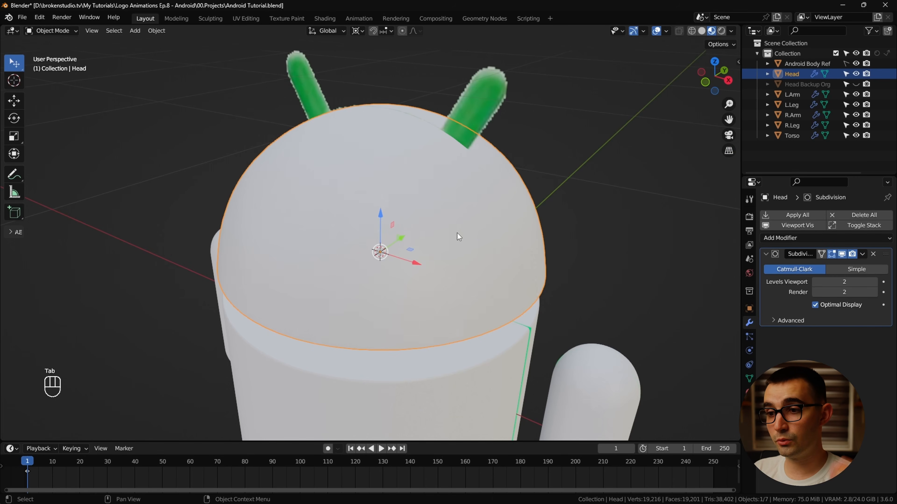
click(862, 257)
click(846, 265)
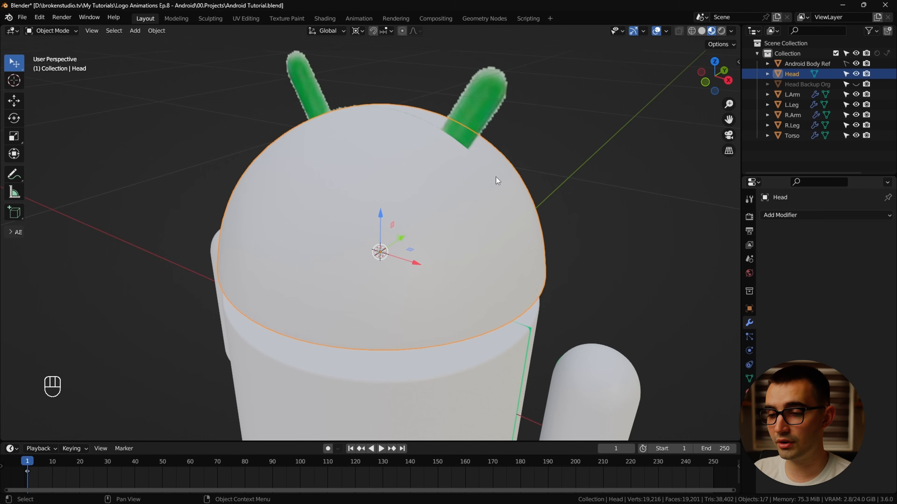
key(Tab)
scroll(470, 200, up, 3)
shift+middle_drag(470, 200, 433, 236)
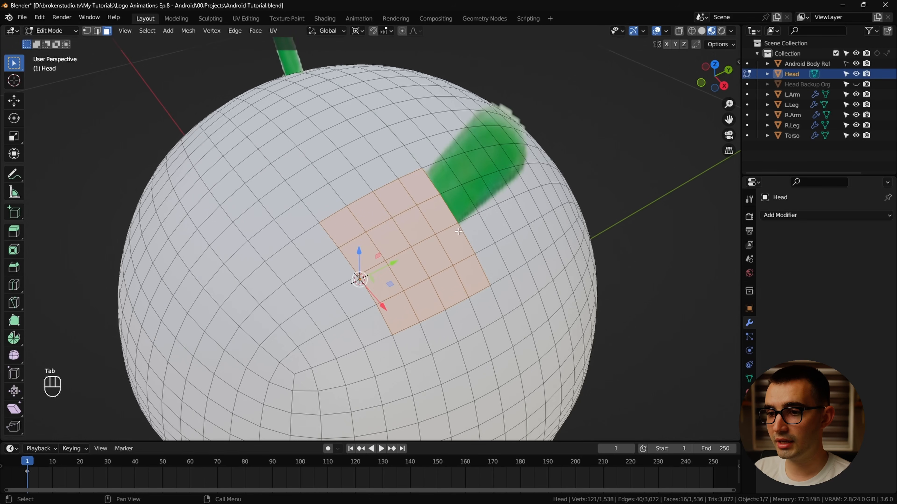
Try extruding the four head faces at the base of the +X antenna along their normal.
key(3)
click(443, 177)
shift+click(420, 188)
shift+click(437, 214)
shift+click(459, 203)
alt+middle_drag(459, 202, 520, 175)
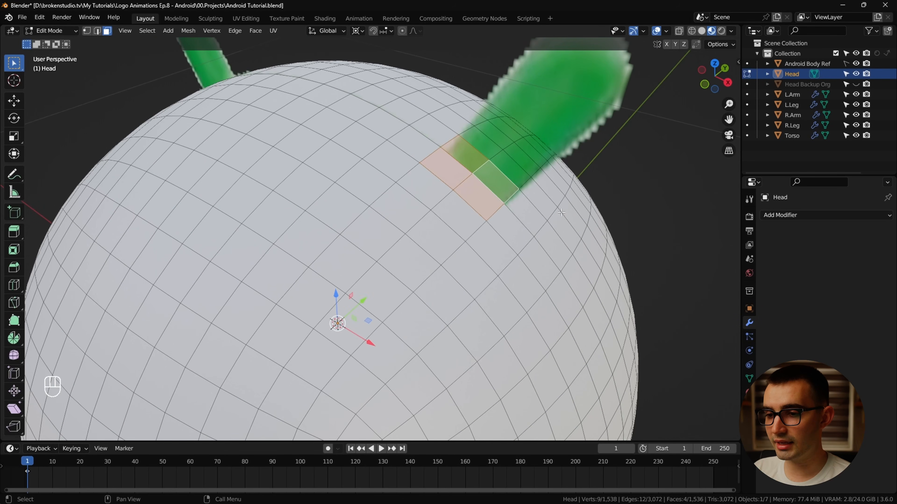
middle_drag(561, 212, 506, 176)
key(e)
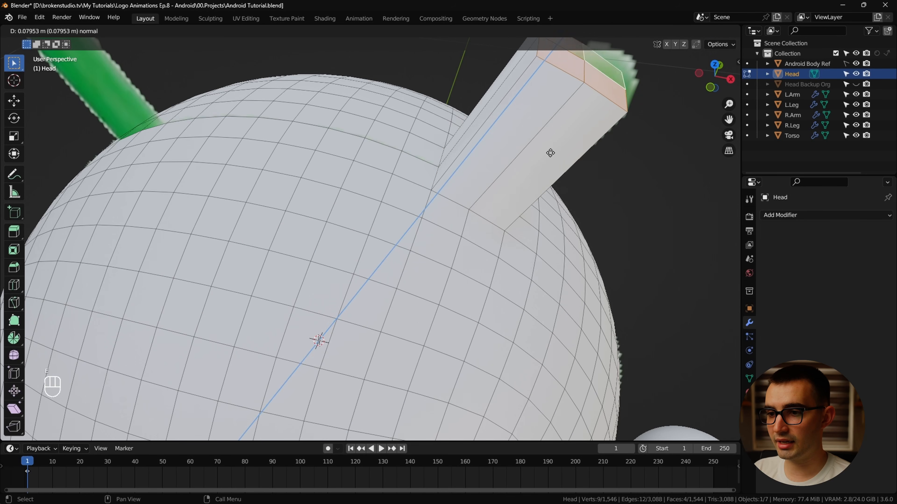
right_click(550, 152)
key(ctrl+z)
From the front view, delete all Head vertices on the negative X side of the centre line, selecting through the mesh.
alt+middle_drag(533, 247, 511, 247)
alt+scroll(512, 247, up, 1)
scroll(512, 247, down, 4)
click(707, 87)
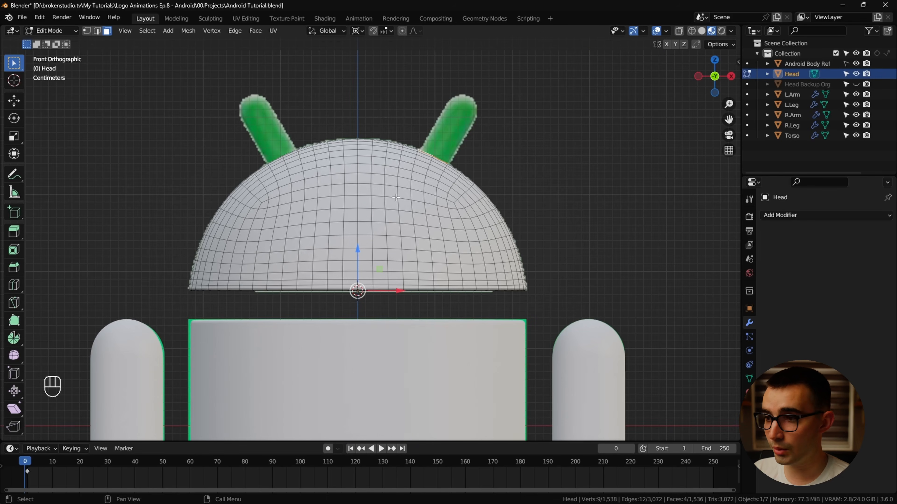
middle_drag(505, 175, 493, 192)
click(712, 79)
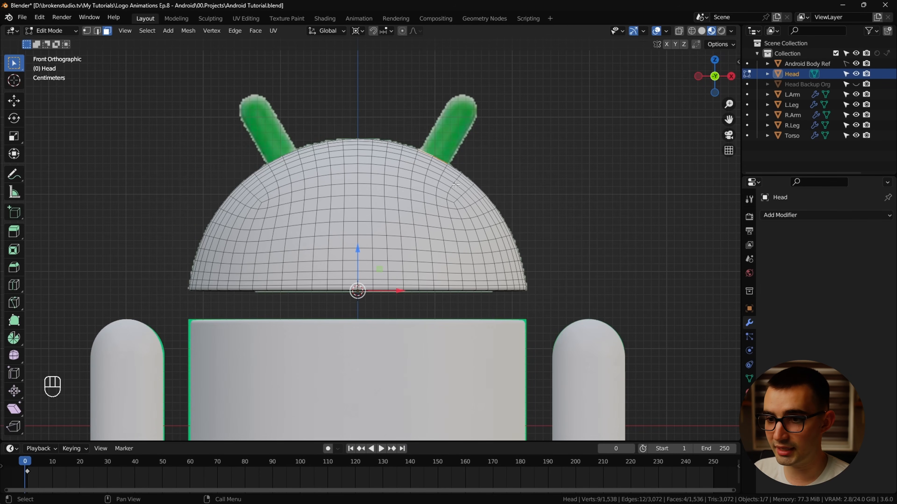
key(1)
key(alt+z)
drag(125, 68, 353, 322)
key(x)
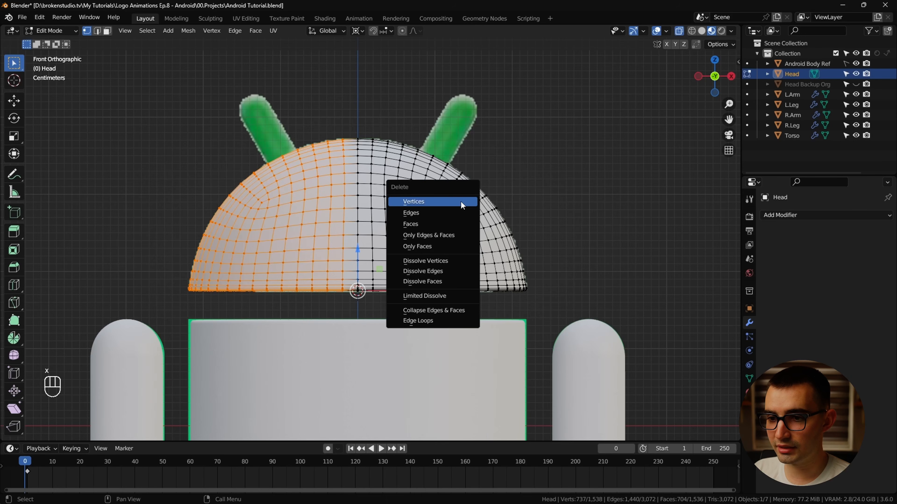
click(460, 203)
Leave mesh editing and add a Mirror modifier across the X axis to the Head.
key(Tab)
click(812, 216)
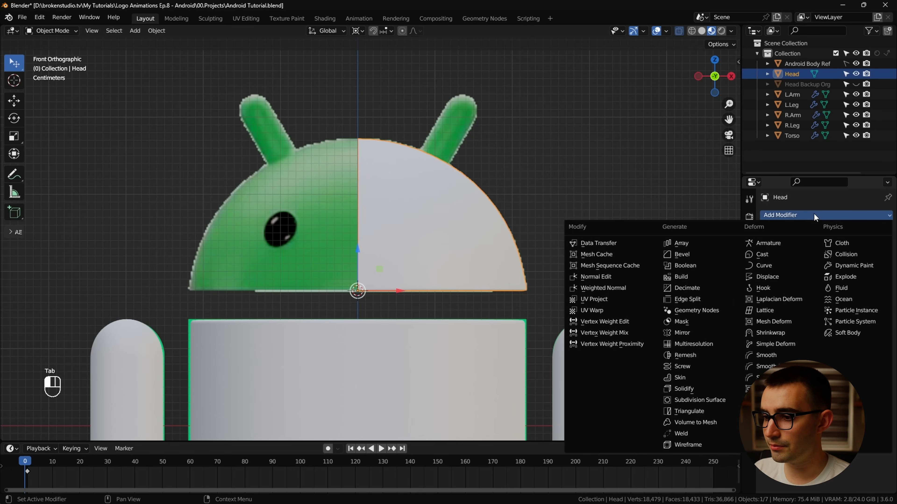
click(724, 334)
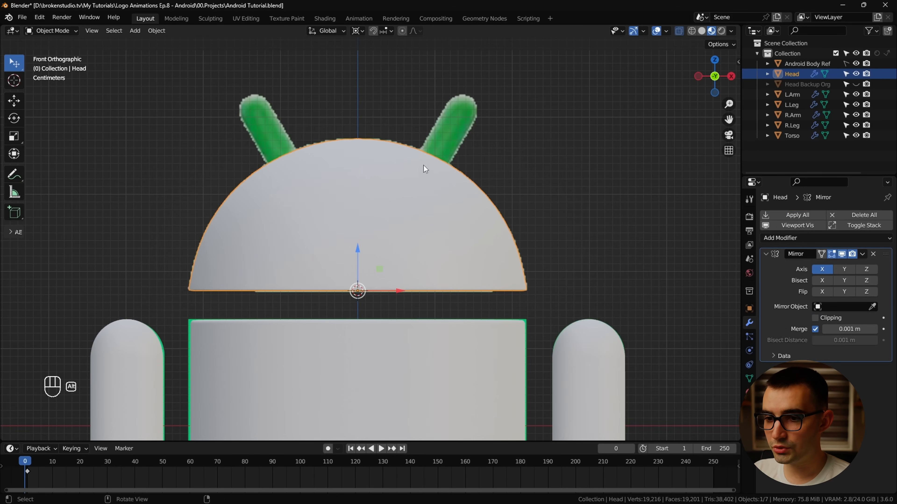
Test the mirroring by raising one Head vertex beside the +X antenna about 0.097 m along Z, with X-ray off.
middle_drag(422, 166, 416, 202)
key(Tab)
click(436, 176)
key(g)
right_click(470, 159)
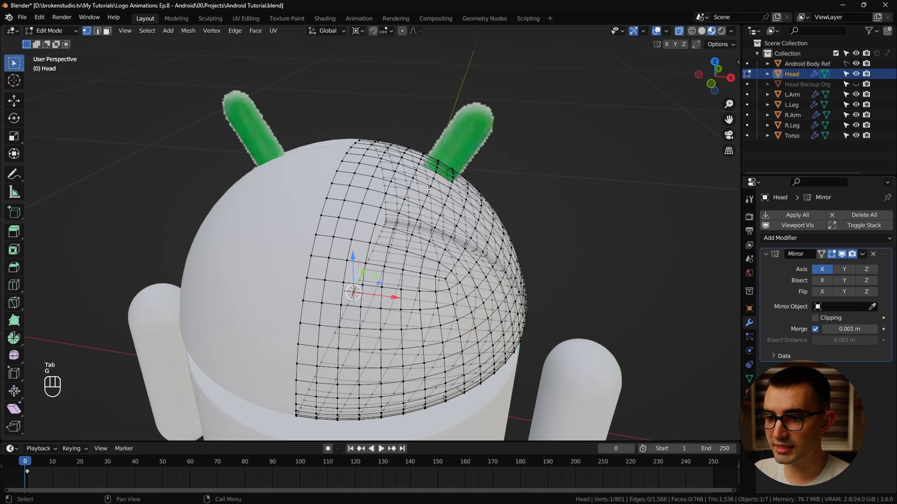
key(alt+z)
click(430, 187)
key(g)
click(425, 93)
mouse_move(295, 221)
middle_down()
mouse_move(339, 223)
mouse_move(282, 223)
middle_up()
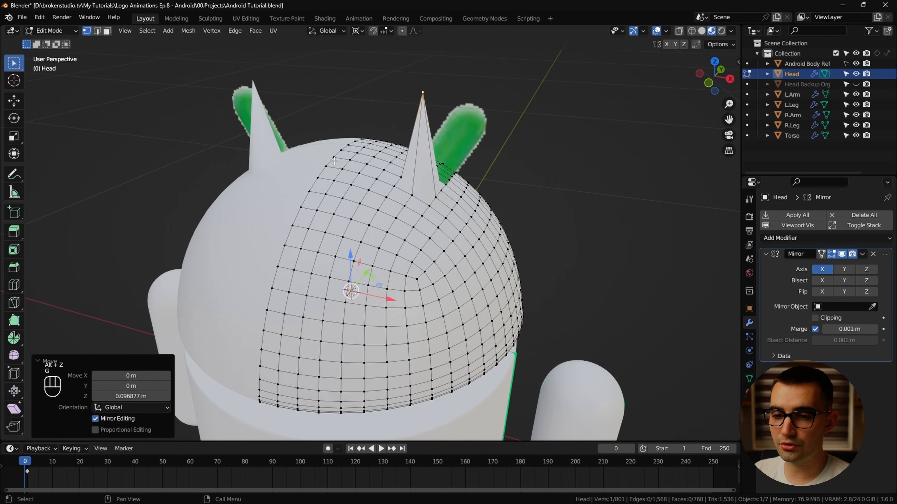
Undo the test vertex move, slide the four selected Head faces along their edges toward the +X reference antenna, and save the file.
key(ctrl+z)
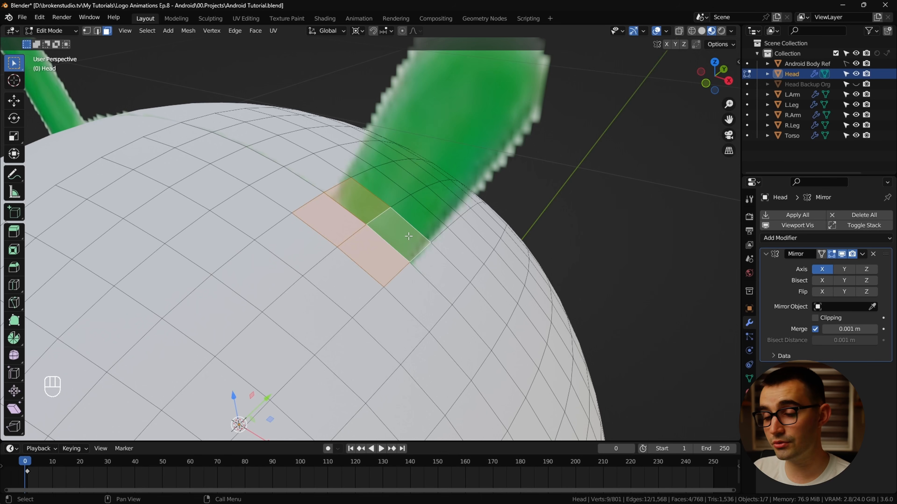
middle_drag(418, 239, 431, 258)
scroll(427, 264, up, 1)
scroll(448, 262, down, 1)
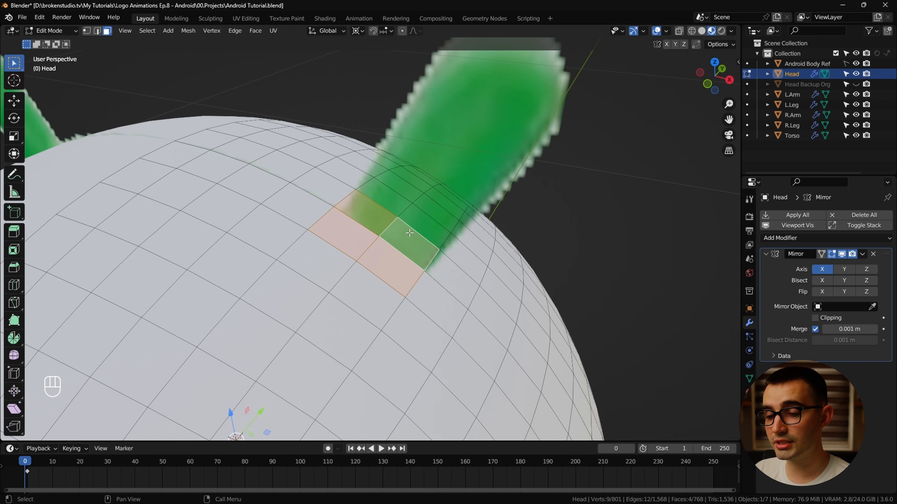
key(g)
key(g)
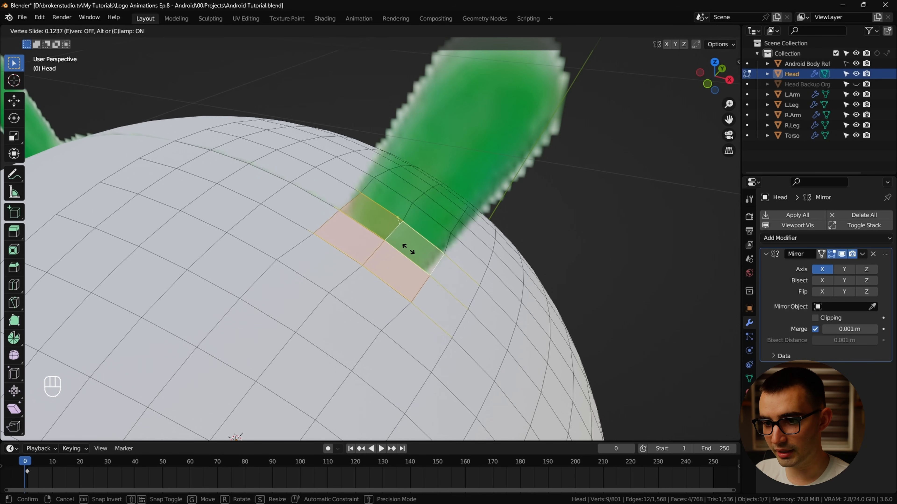
click(408, 249)
key(ctrl+s)
middle_drag(408, 249, 439, 265)
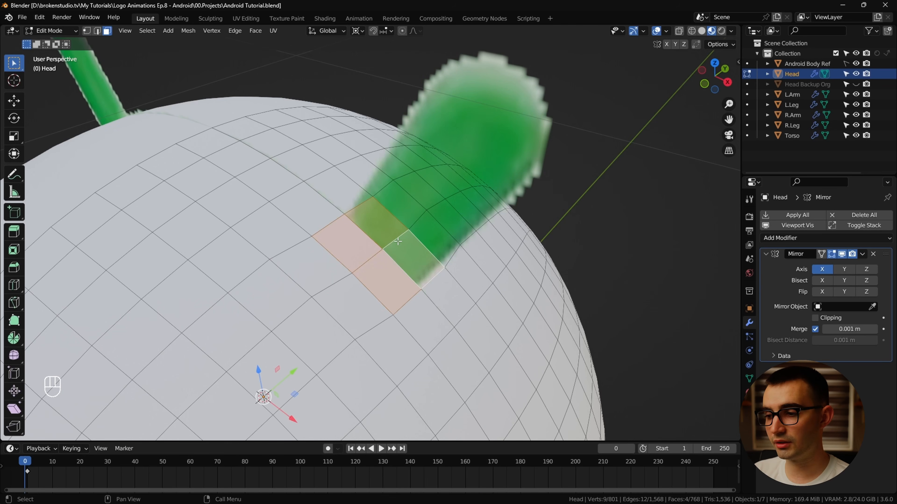
Subdivide the four selected Head faces with 1 cut and shape them into a circle with LoopTools.
right_click(391, 234)
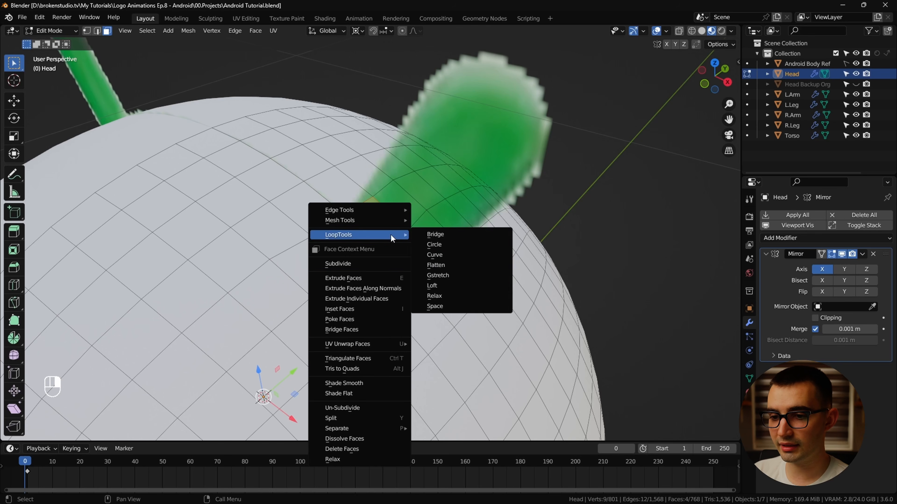
click(383, 263)
right_click(381, 244)
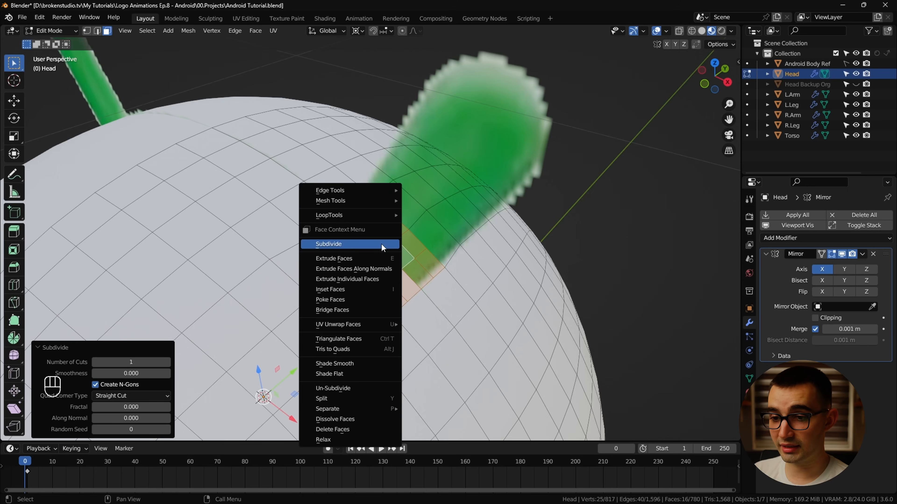
mouse_move(372, 213)
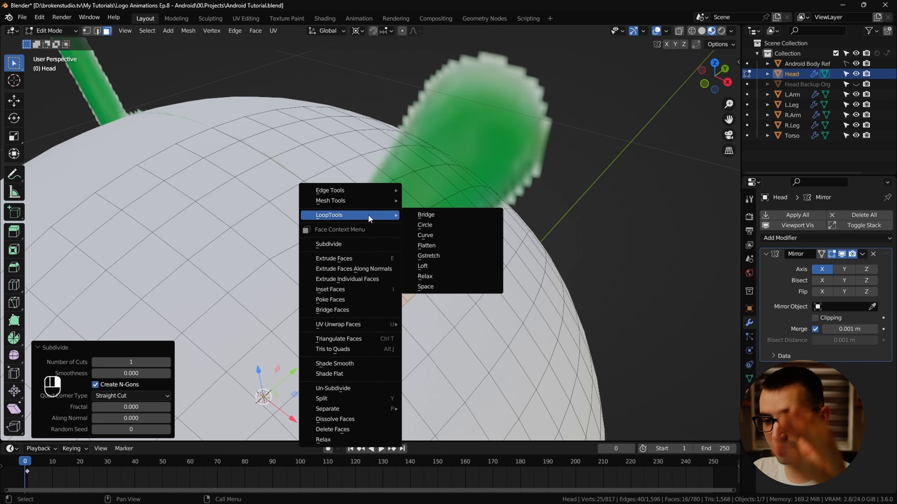
click(434, 225)
Try extruding the circular faces at the +X antenna base along their normal.
key(e)
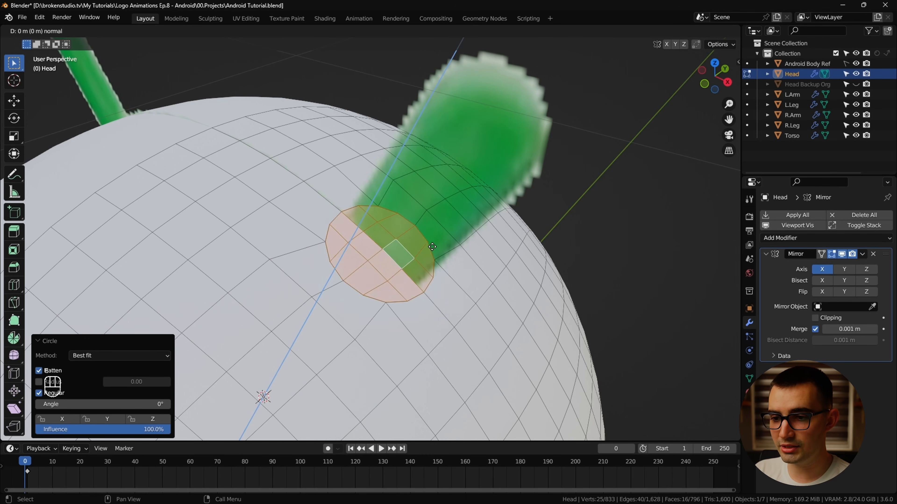
click(500, 228)
middle_drag(262, 247, 365, 212)
key(ctrl+z)
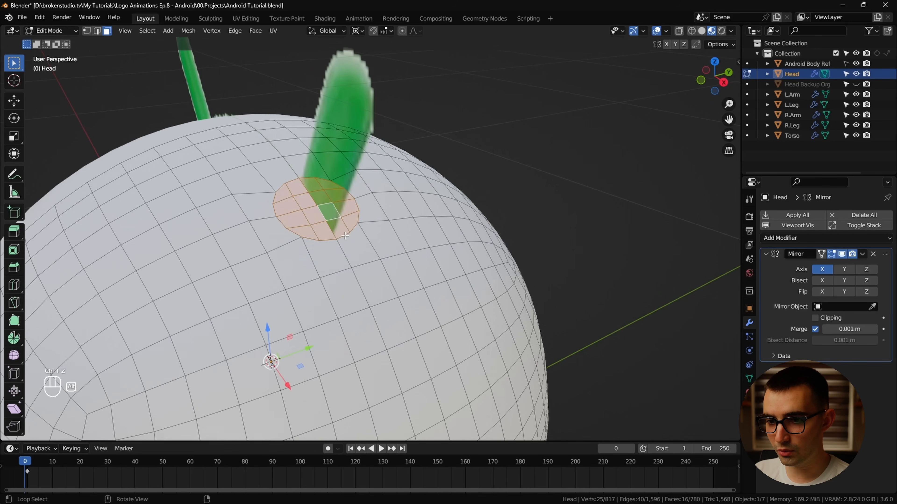
middle_drag(412, 231, 469, 247)
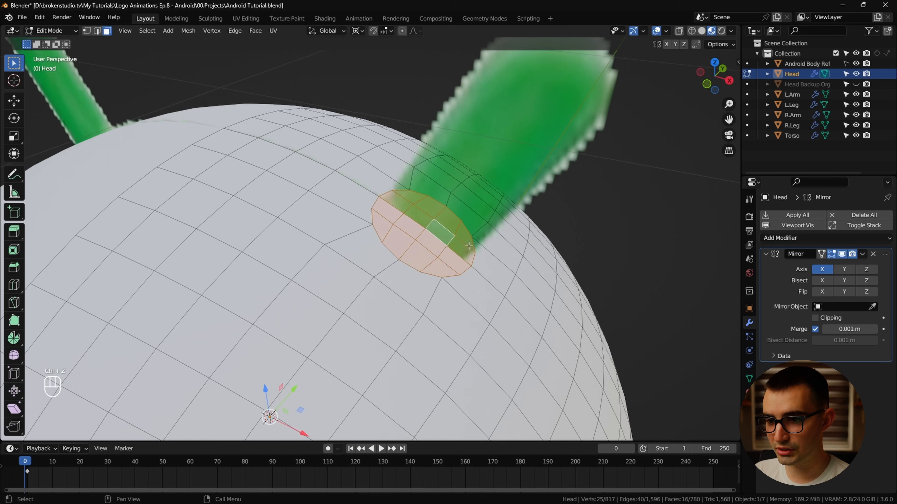
Look up the LoopTools add-on in the preferences by searching for "loop", and close the preferences.
click(39, 18)
click(103, 159)
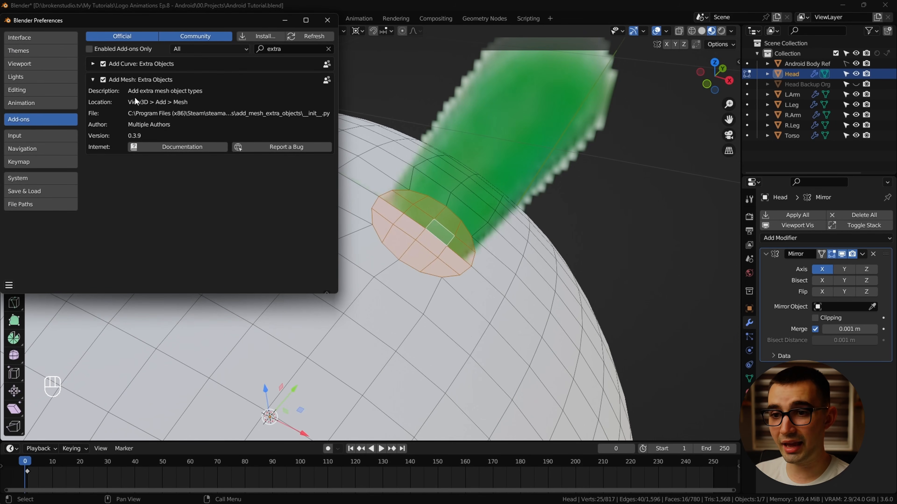
text(loop)
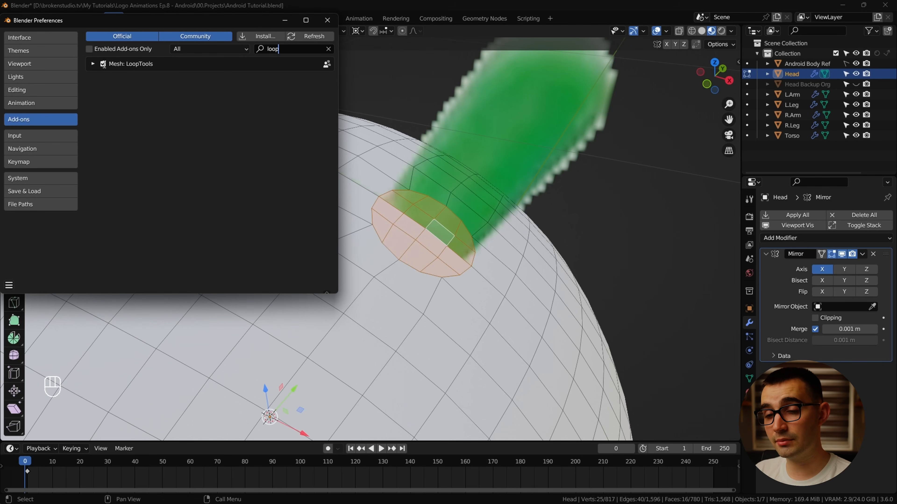
click(327, 20)
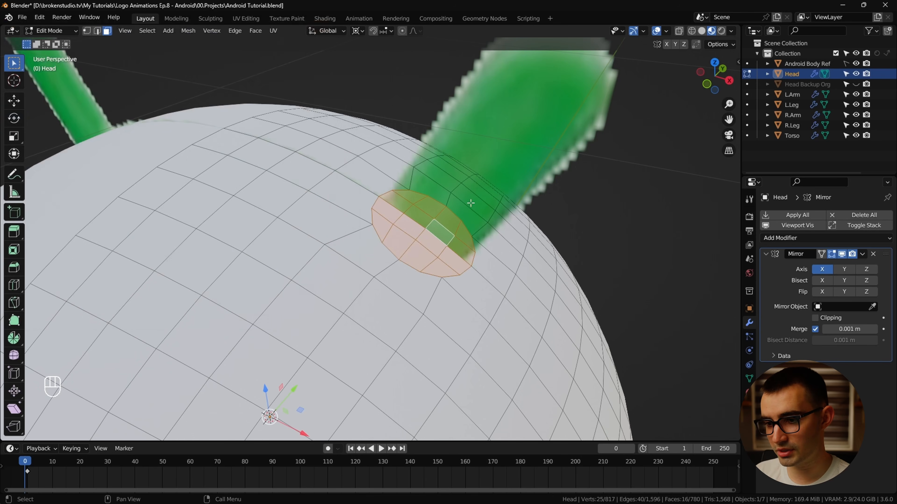
Extrude the circular faces at the +X antenna base about 0.075 m along their normal.
shift+middle_drag(520, 236, 405, 280)
key(e)
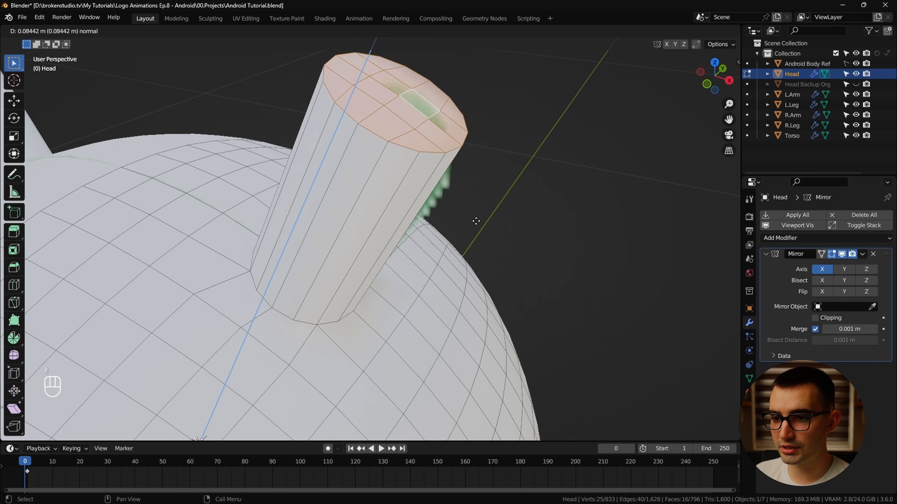
click(477, 224)
In the front view, undo the stray rotation and move the antenna's end cap about -0.0015 m in X and -0.0103 m in Z.
click(707, 85)
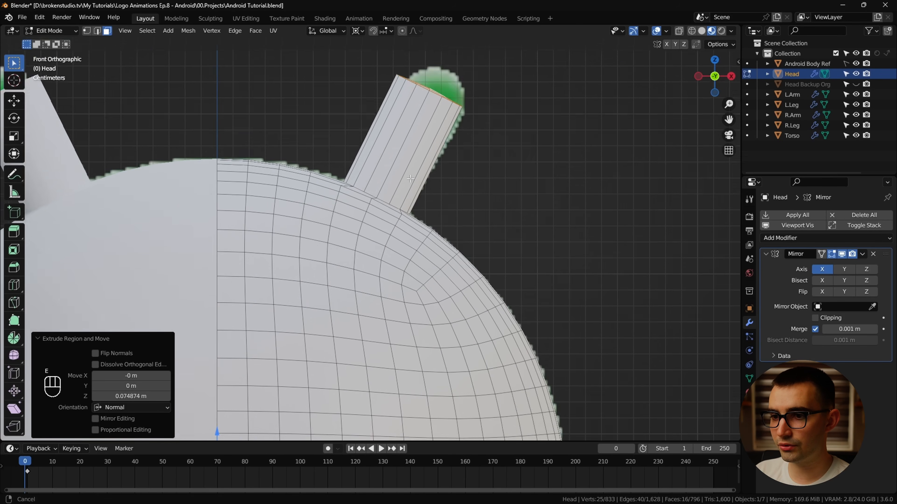
scroll(430, 212, up, 6)
scroll(430, 215, down, 2)
key(ctrl+z)
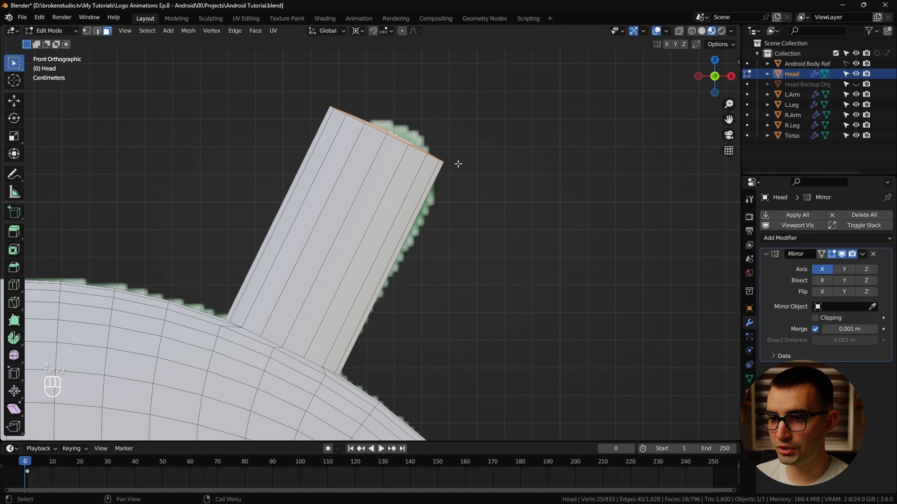
key(g)
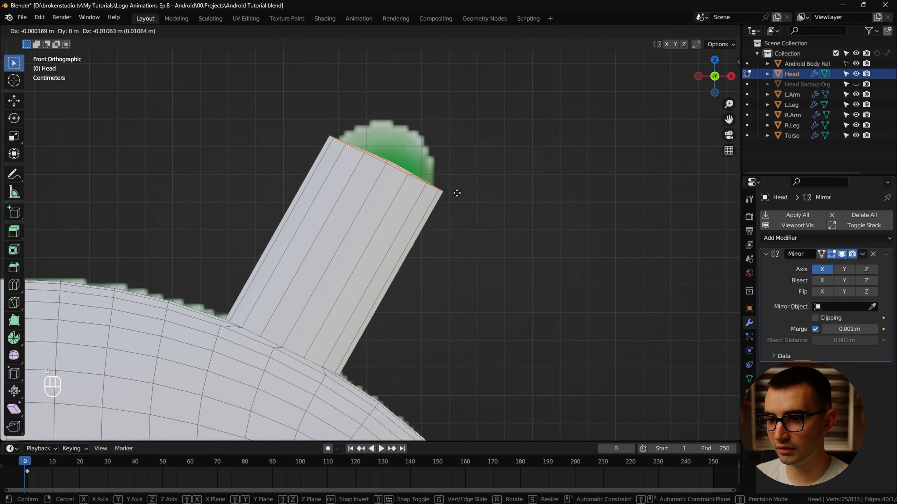
click(454, 194)
Set the transform pivot to Median Point and scale the antenna's end cap to 0.943.
click(355, 31)
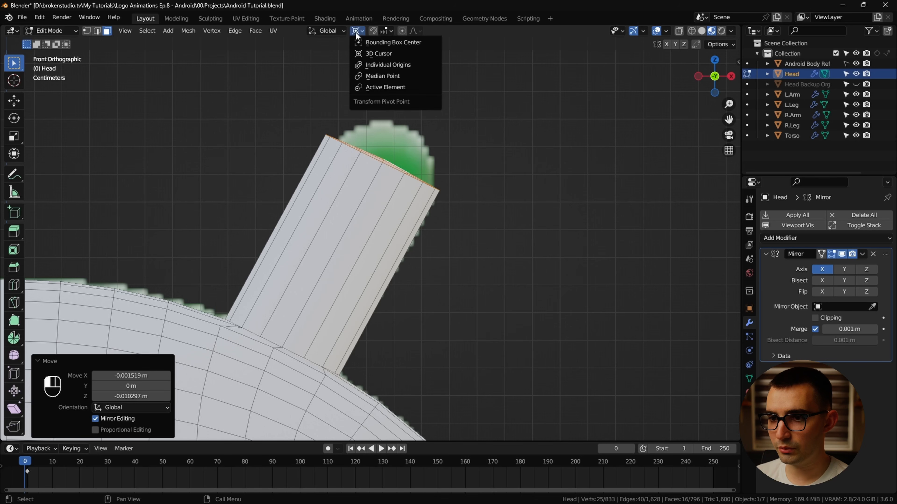
click(401, 77)
key(s)
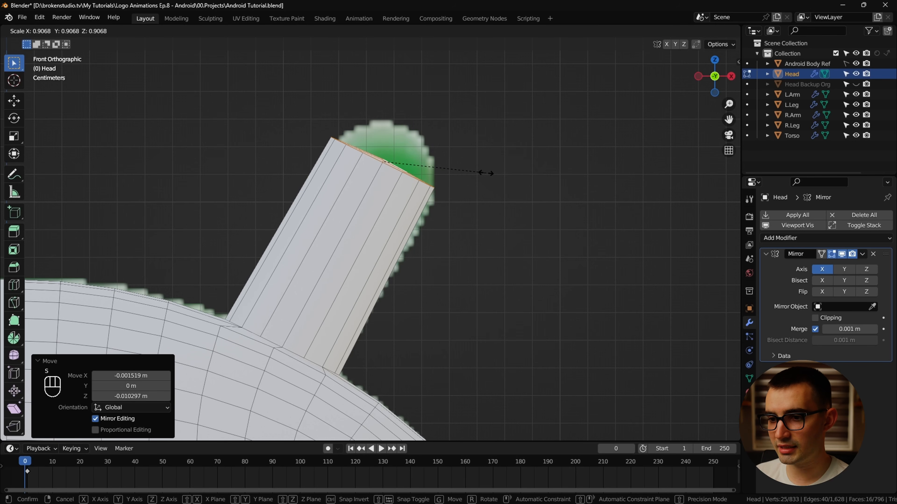
click(489, 177)
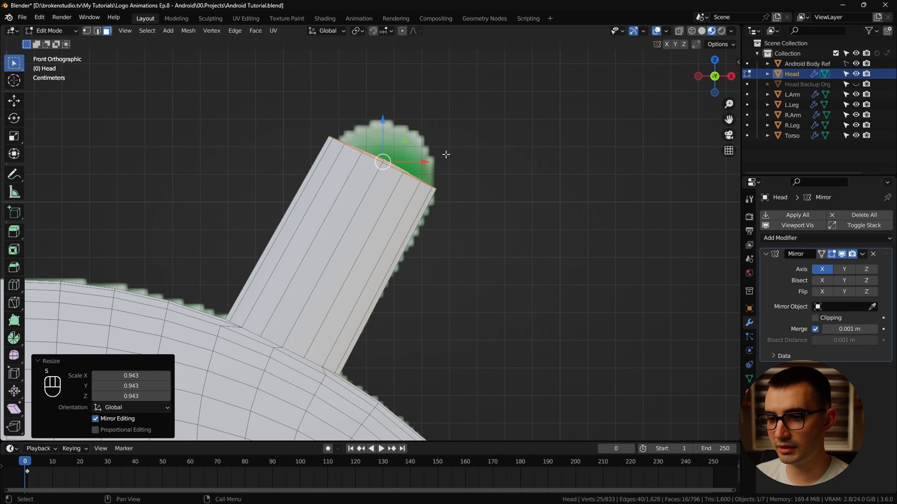
Rotate the antenna's end cap slightly clockwise in the front view and nudge it down in two small moves to match the reference.
key(r)
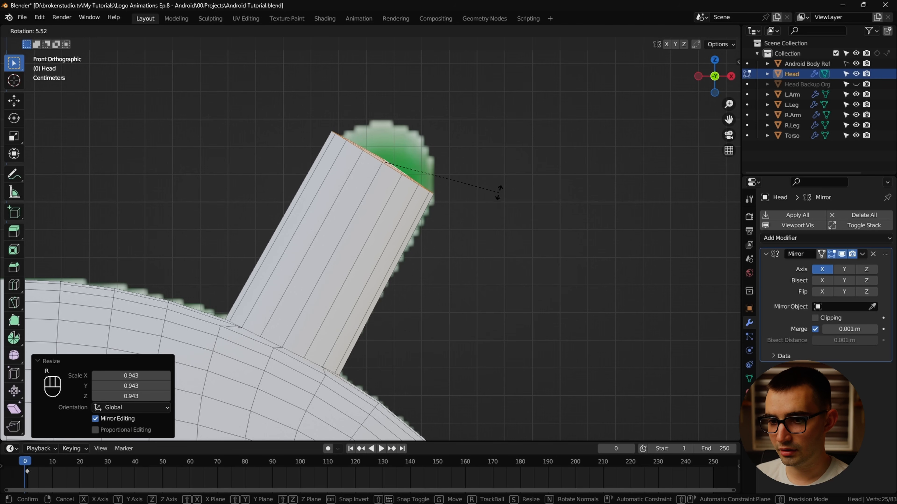
click(499, 186)
key(g)
click(493, 202)
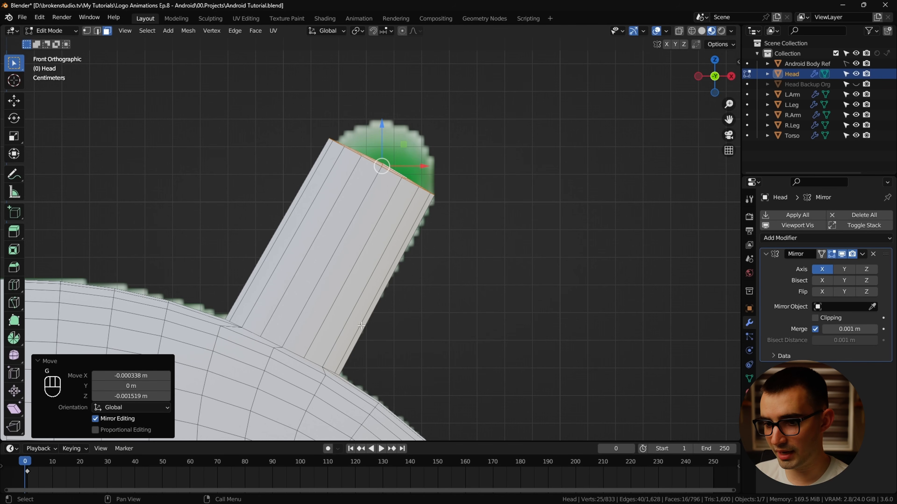
key(g)
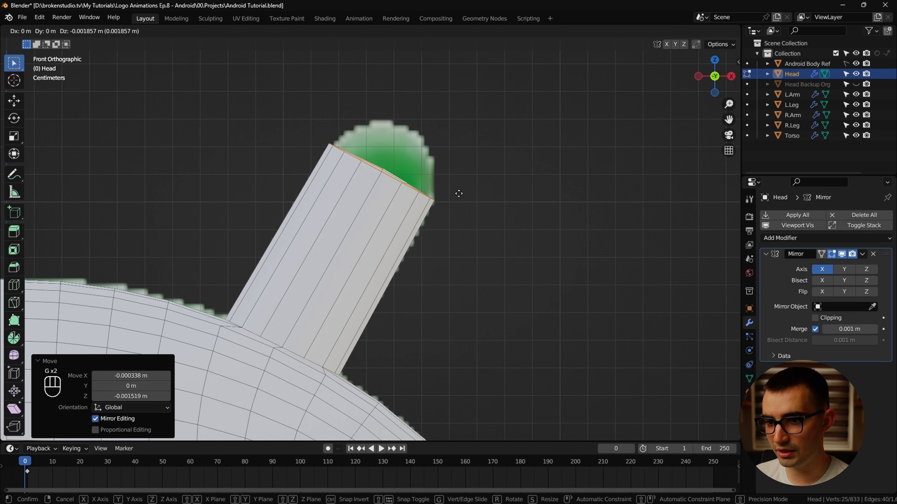
click(457, 197)
Inspect the extruded antenna in and out of mesh editing, and save the file in Object Mode.
scroll(471, 172, down, 2)
shift+middle_drag(429, 309, 450, 216)
scroll(449, 217, up, 1)
shift+middle_drag(445, 179, 407, 244)
key(Tab)
scroll(398, 258, up, 3)
key(Tab)
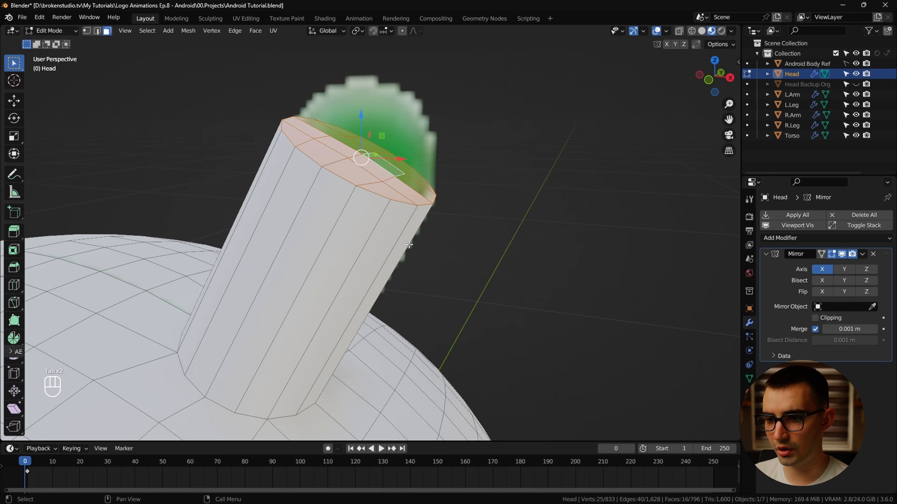
key(Tab)
scroll(396, 247, down, 2)
key(ctrl+s)
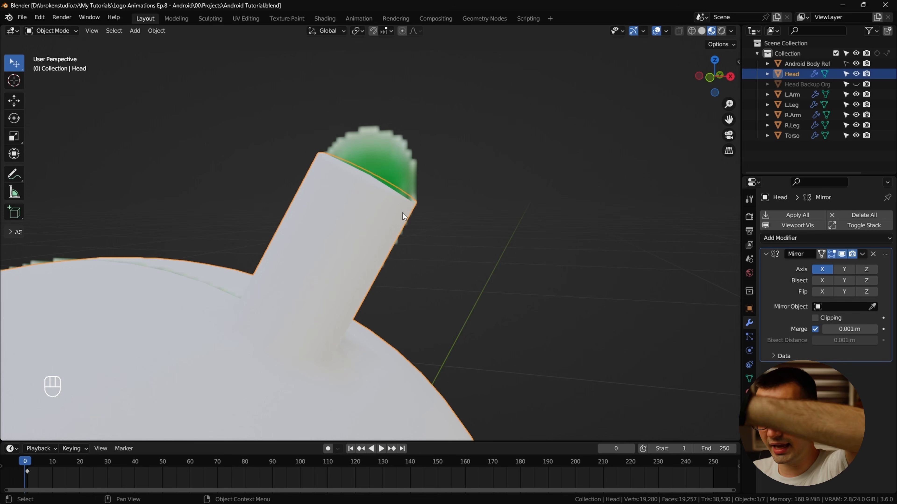
Delete the faces of the antenna's end cap and fill the open rim loop with a single face.
key(Tab)
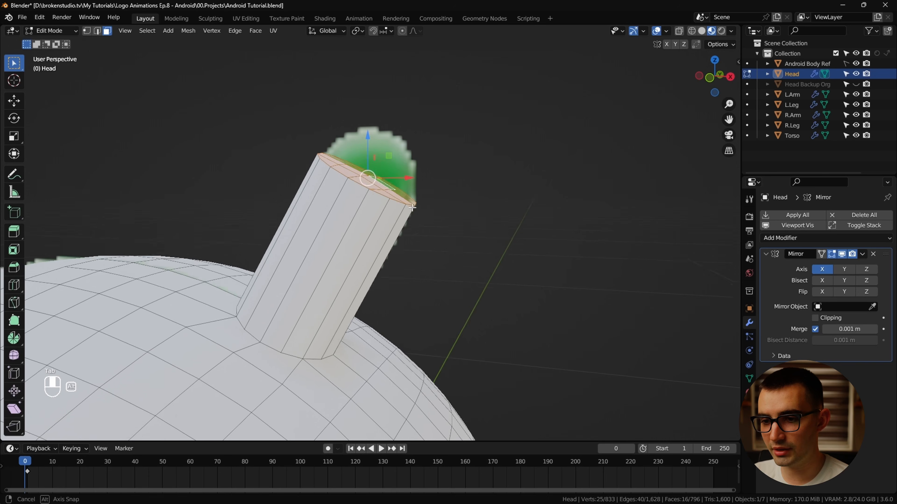
middle_drag(395, 204, 382, 200)
key(x)
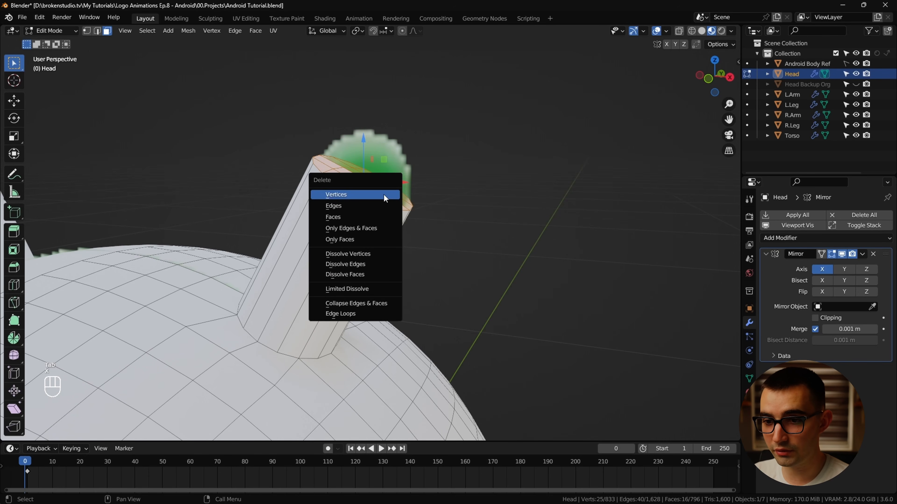
click(380, 219)
key(2)
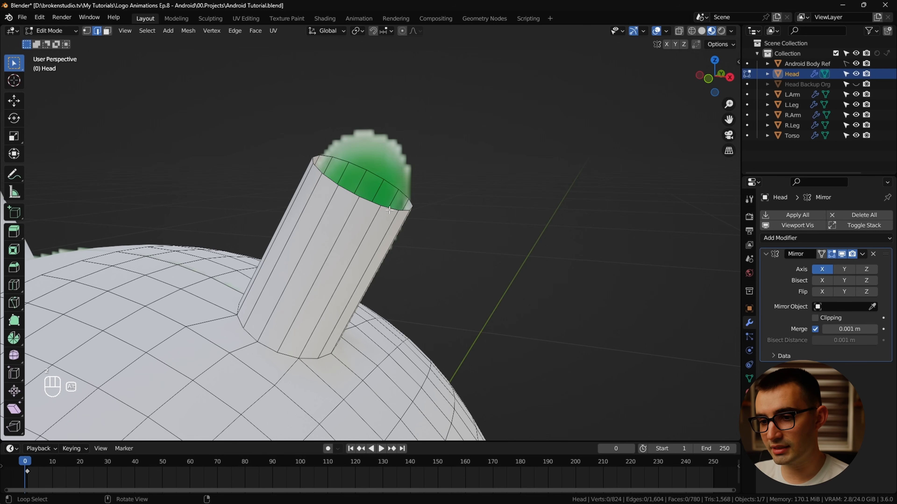
middle_drag(395, 213, 389, 199)
key(f)
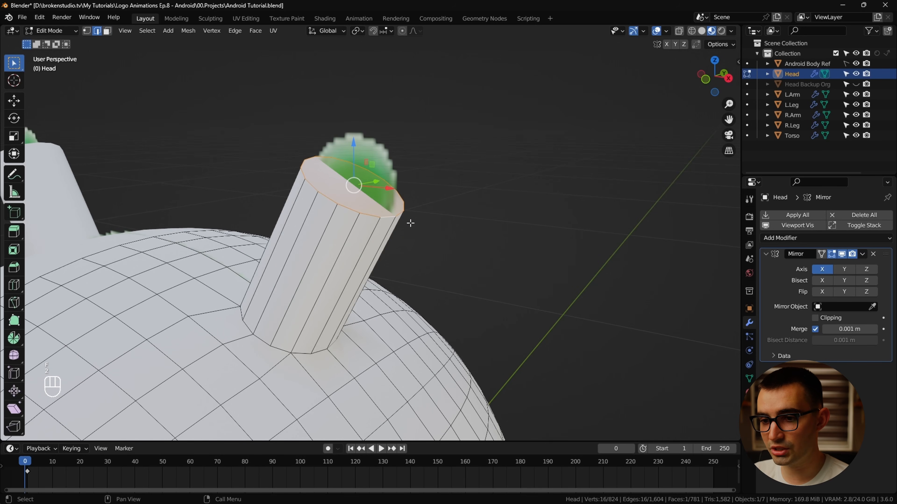
Bevel the antenna's rim loop with a width of about 0.0259 m, Clamp Overlap enabled and 5 segments.
key(ctrl+b)
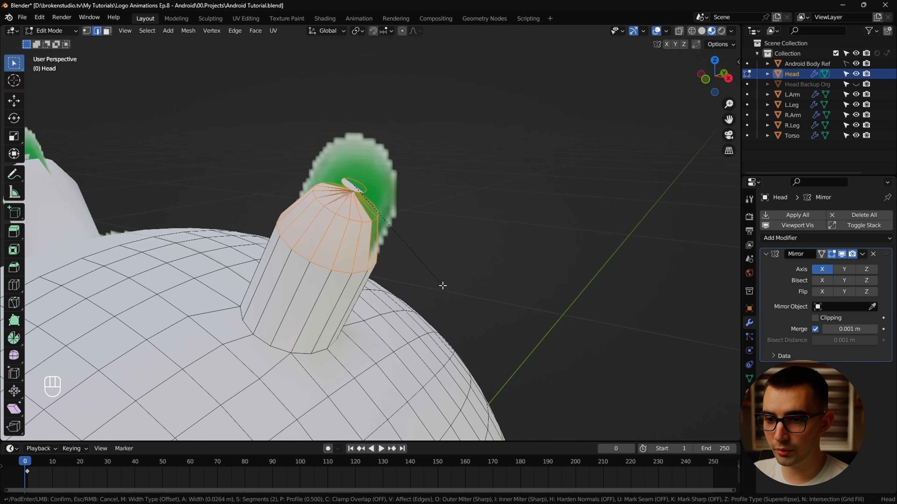
click(447, 279)
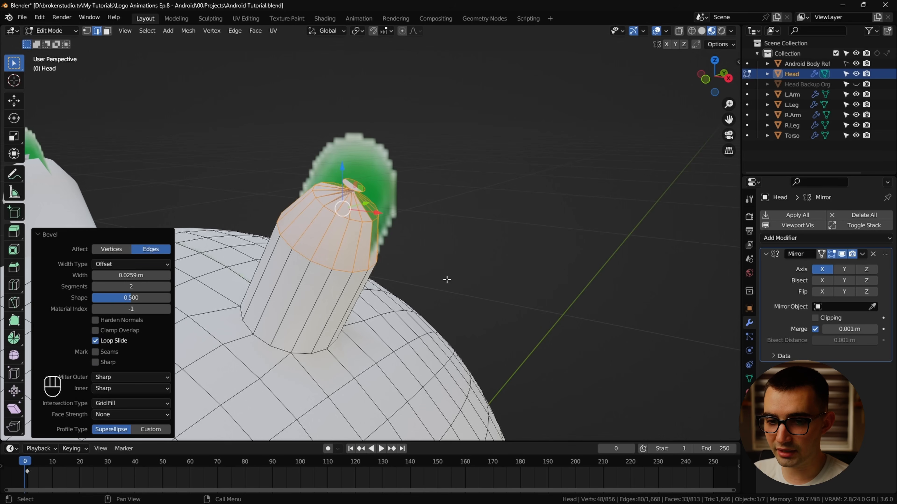
click(122, 332)
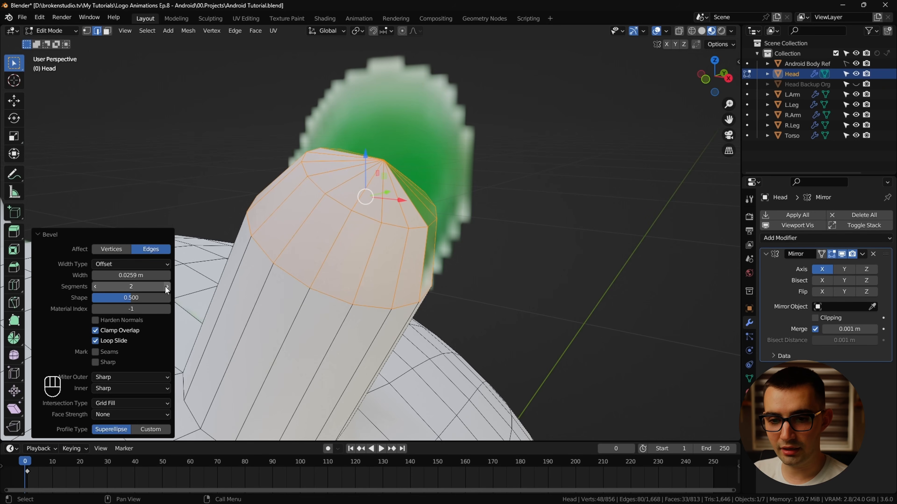
click(167, 286)
click(167, 286)
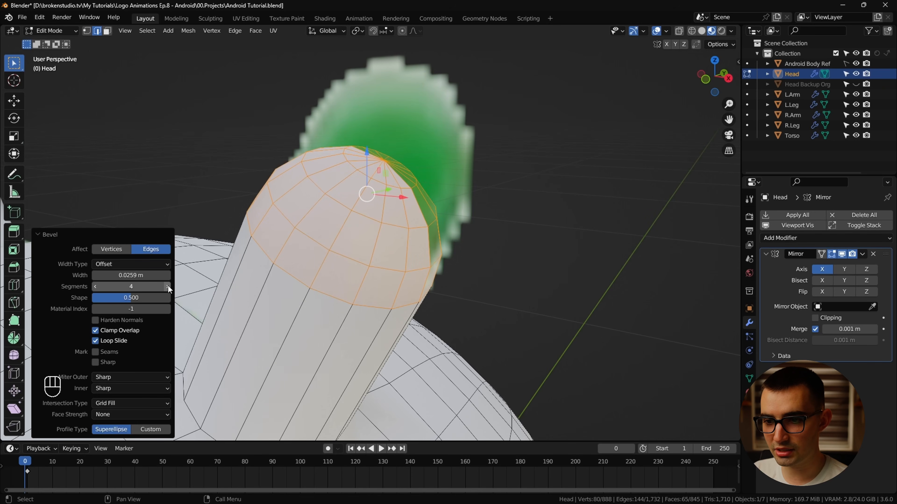
click(167, 286)
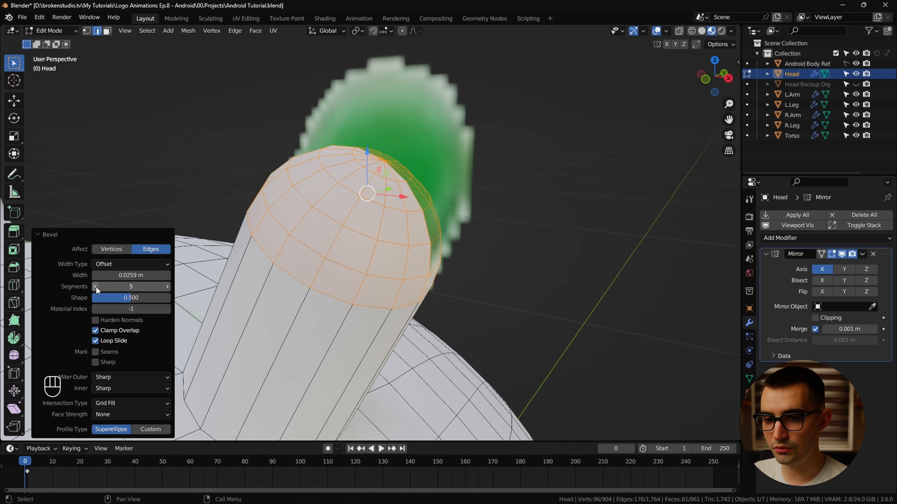
In the front view, set the transform orientation to Normal and move the antenna's rounded cap outward along its axis to the reference tip.
click(705, 79)
click(327, 31)
click(308, 83)
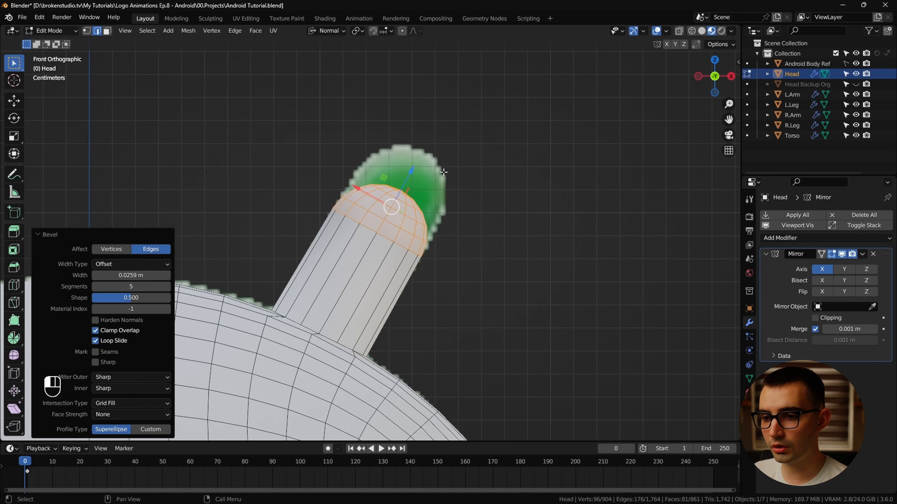
drag(406, 178, 445, 150)
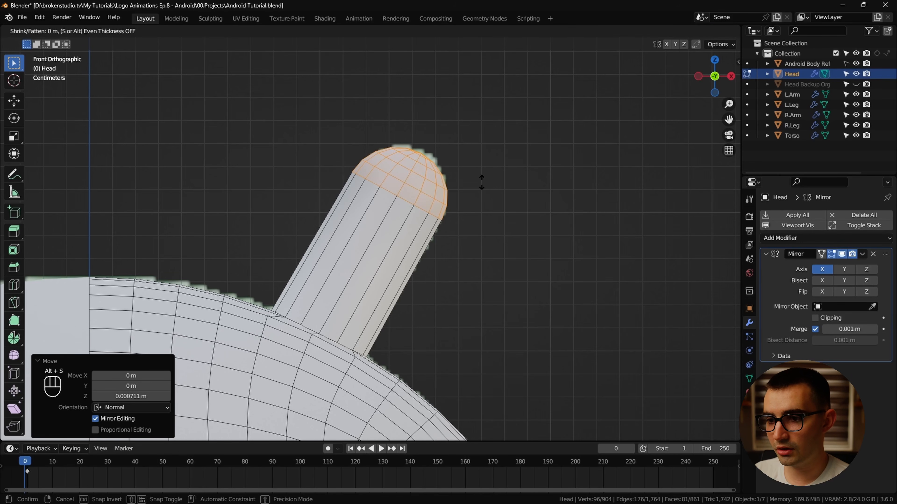
right_click(512, 172)
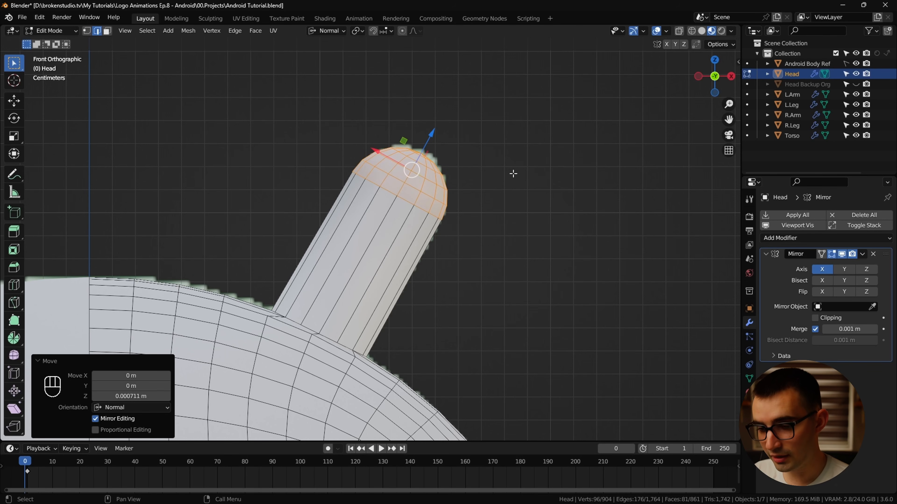
key(s)
right_click(534, 180)
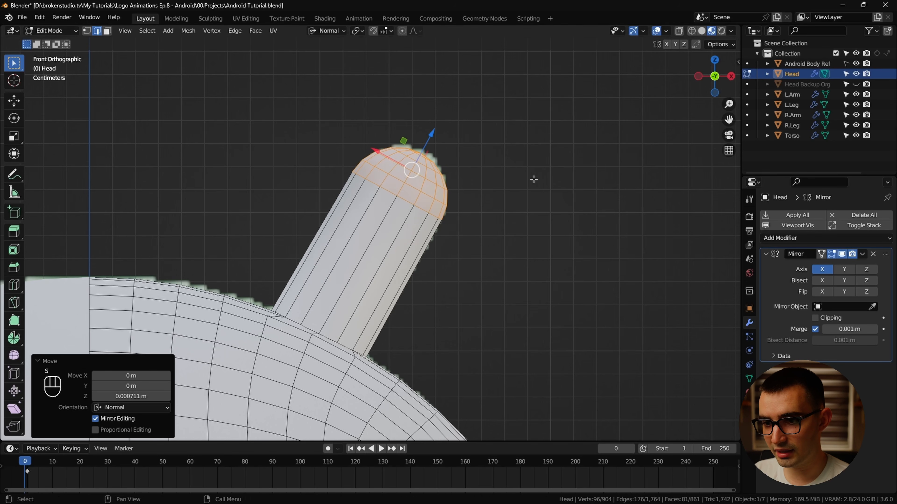
Shrink the antenna's rounded cap by about 0.0005 m with Shrink/Fatten and check the shape in Object Mode.
key(alt+s)
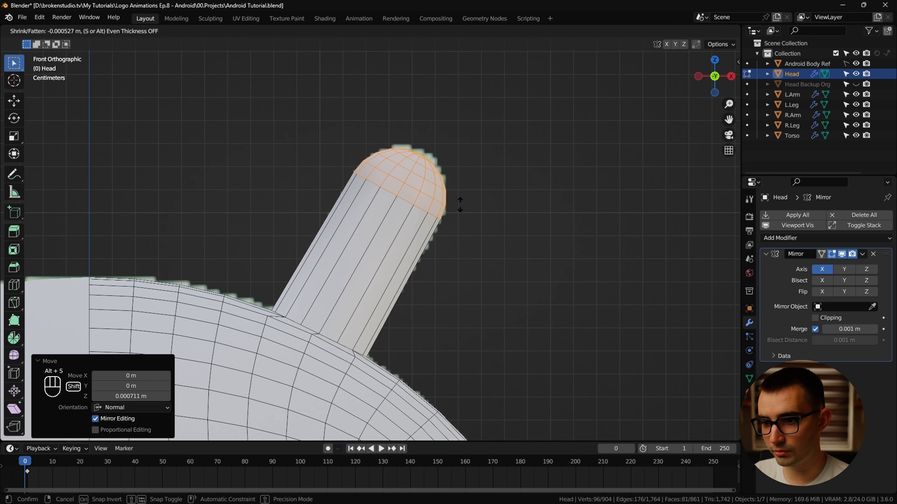
shift+click(463, 205)
key(Tab)
middle_drag(464, 205, 460, 163)
middle_drag(399, 184, 565, 293)
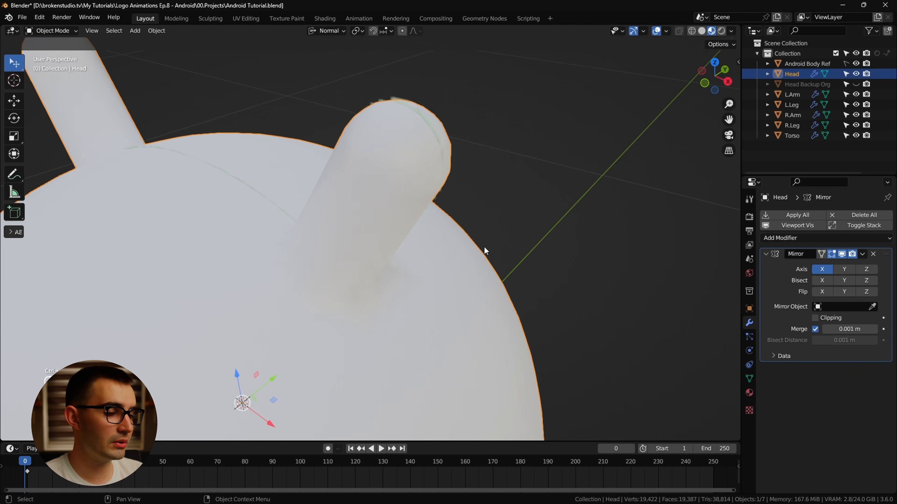
Add a Subdivision modifier with viewport and render levels of 1 to the head and enable its on-cage display for mesh editing.
key(ctrl+1)
click(815, 406)
middle_drag(436, 265, 379, 317)
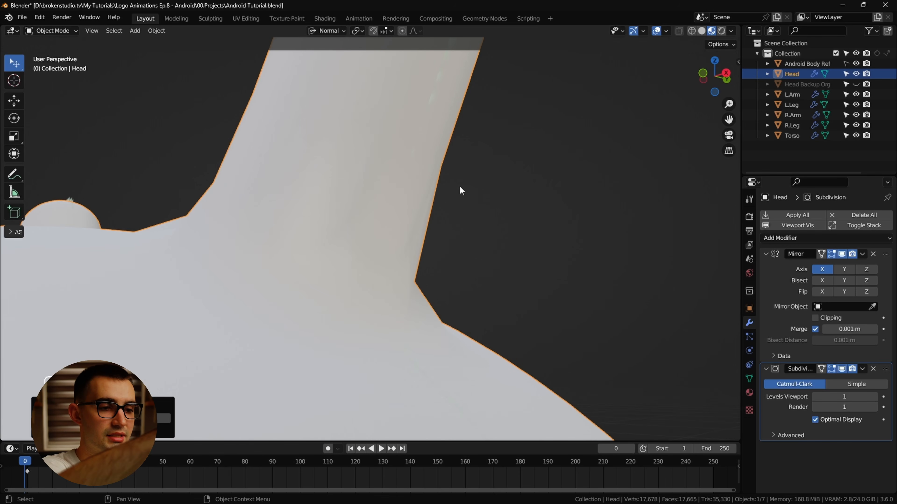
middle_drag(452, 317, 567, 307)
key(Tab)
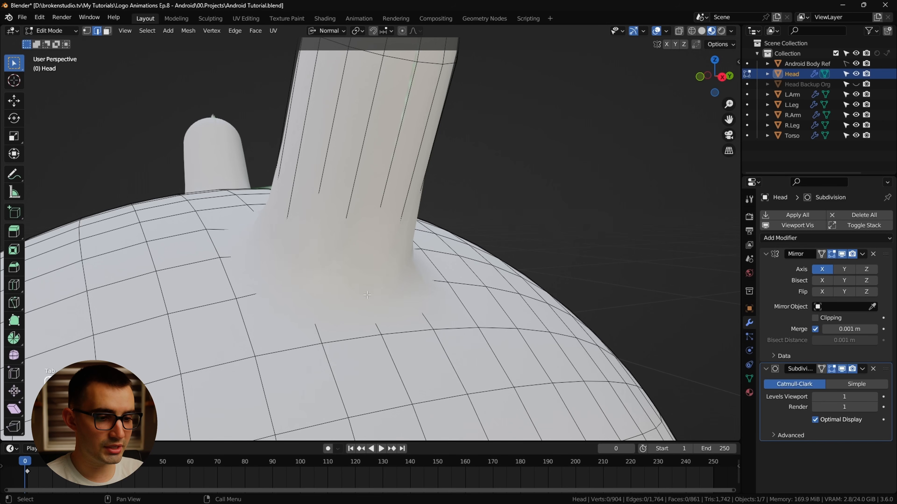
click(821, 370)
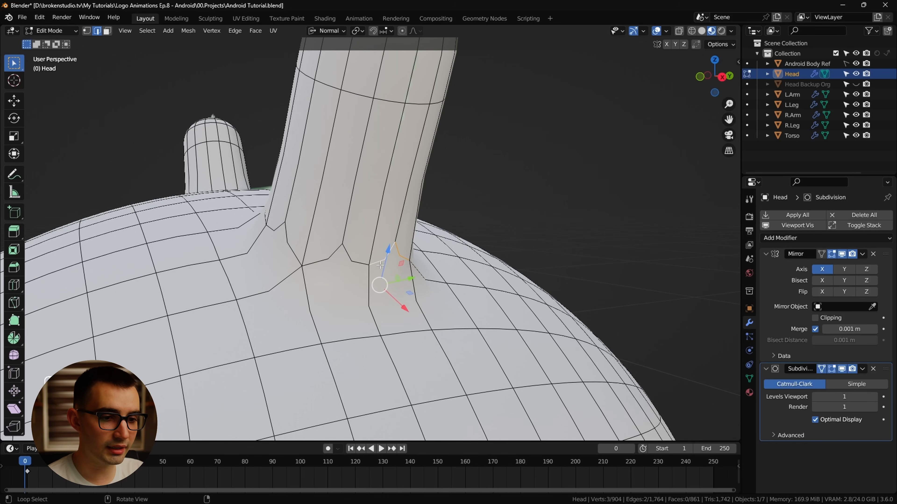
Select the jagged edge loop around the antenna's base, bevel it narrowly with one segment and check the joint in Object Mode.
shift+click(323, 259)
middle_drag(323, 259, 385, 285)
shift+click(330, 253)
middle_drag(330, 254, 431, 264)
alt+shift+click(419, 268)
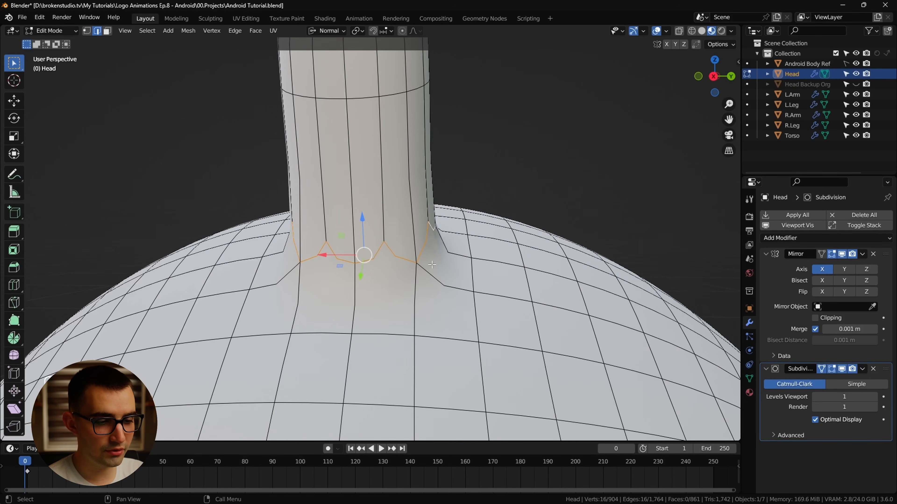
key(ctrl+b)
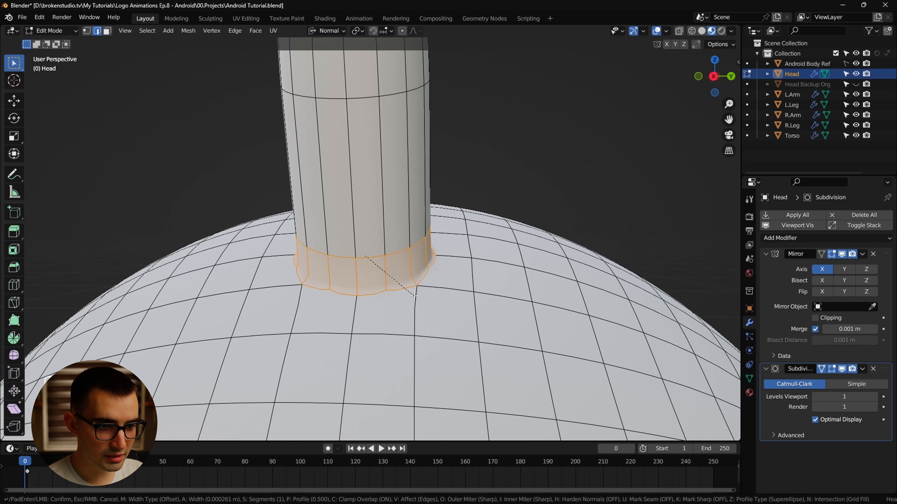
click(423, 300)
key(Tab)
middle_drag(440, 308, 442, 197)
Add one edge loop around the antenna shaft and slide it down close to the base.
key(Tab)
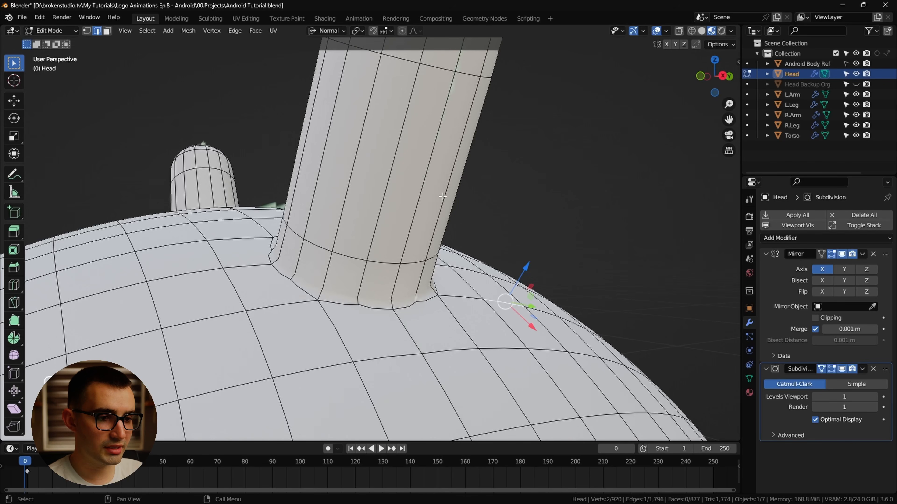
key(ctrl+r)
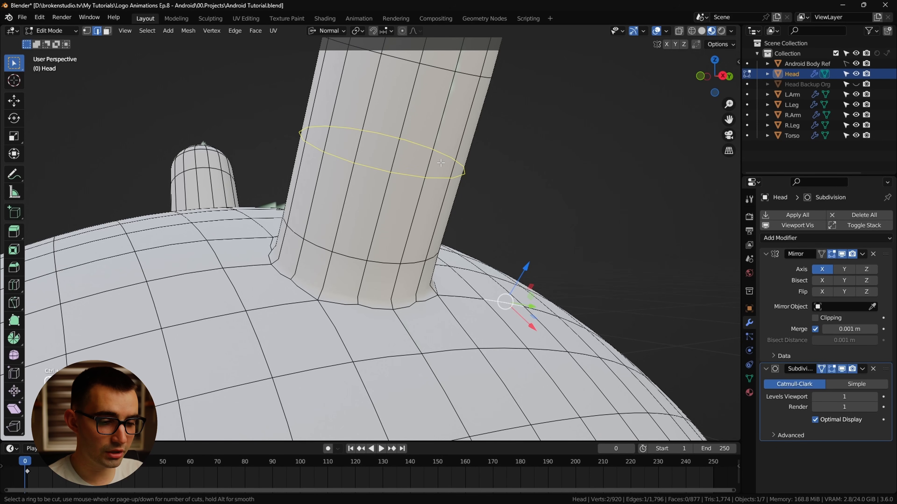
click(441, 162)
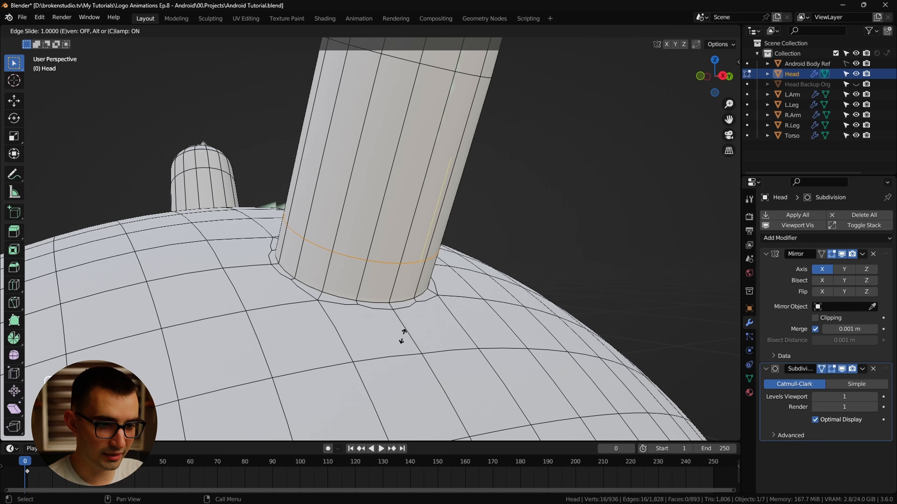
click(424, 270)
Shade the head smooth in Object Mode and look closely at the antenna's base.
key(Tab)
right_click(430, 275)
click(431, 275)
middle_drag(432, 287, 482, 294)
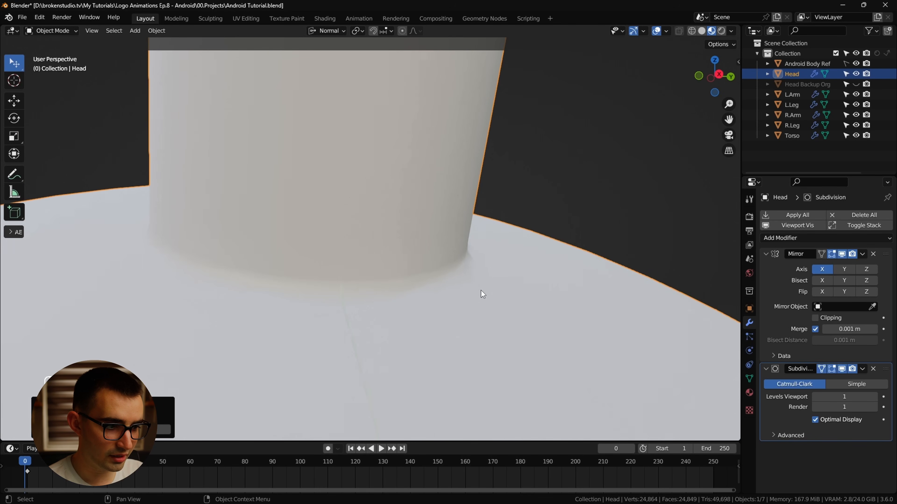
Set the Subdivision modifier's viewport and render levels to 2 and undo the accidental move of the head.
click(874, 397)
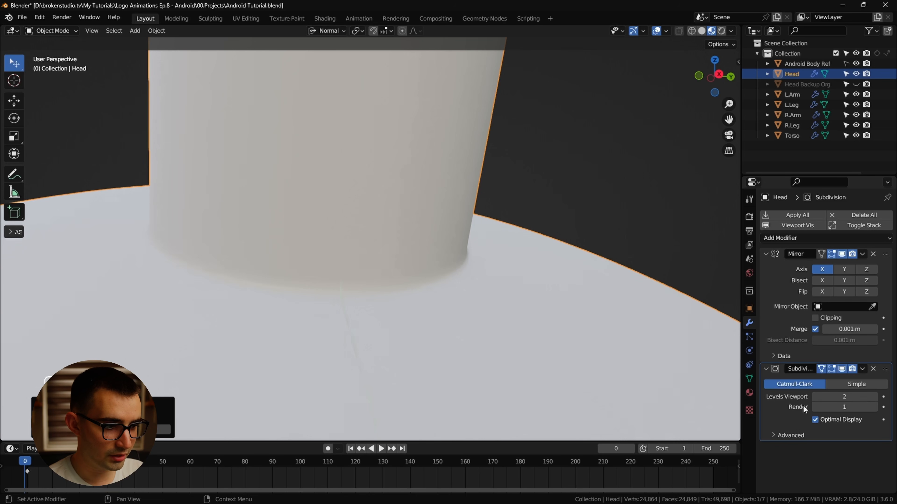
middle_drag(511, 339, 450, 328)
scroll(383, 289, up, 3)
scroll(383, 289, down, 5)
scroll(450, 328, down, 3)
click(450, 328)
key(ctrl+z)
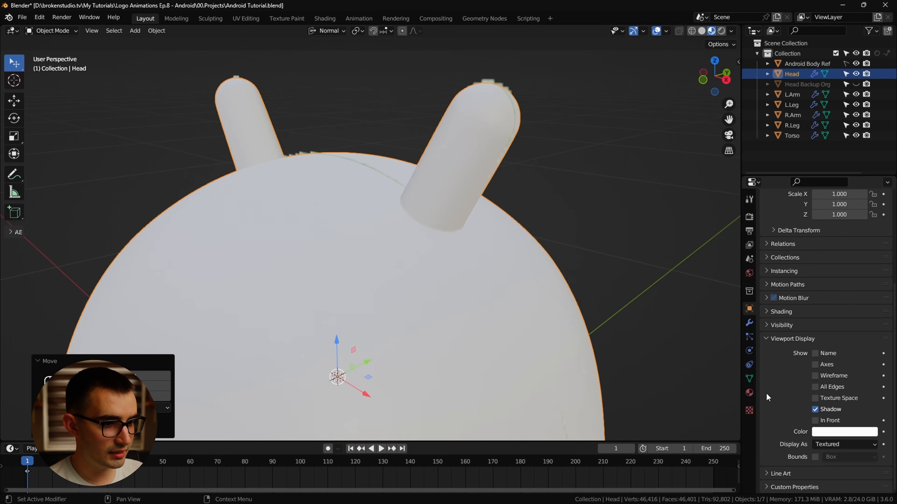
Assign a new material to the head and give it a turquoise base color.
click(749, 393)
click(805, 258)
click(866, 347)
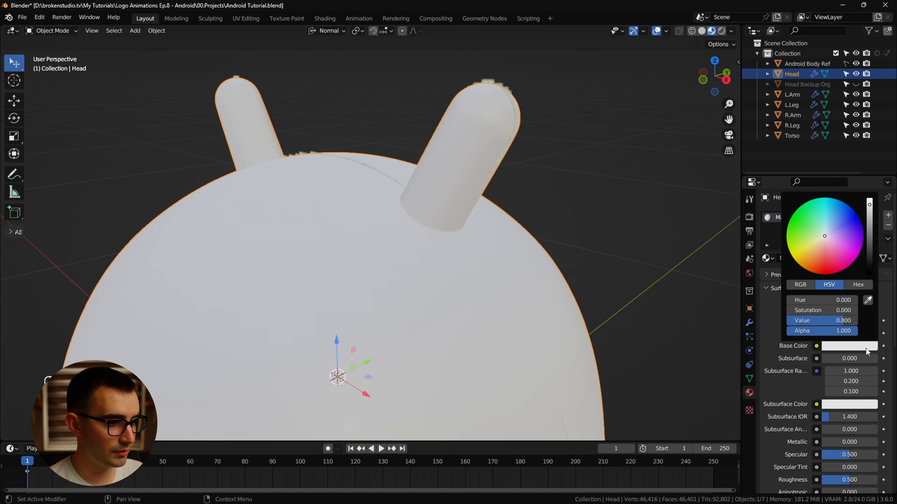
drag(823, 220, 816, 203)
click(698, 228)
Examine the shading of the colored head and the joint where the antenna meets it.
scroll(527, 259, up, 2)
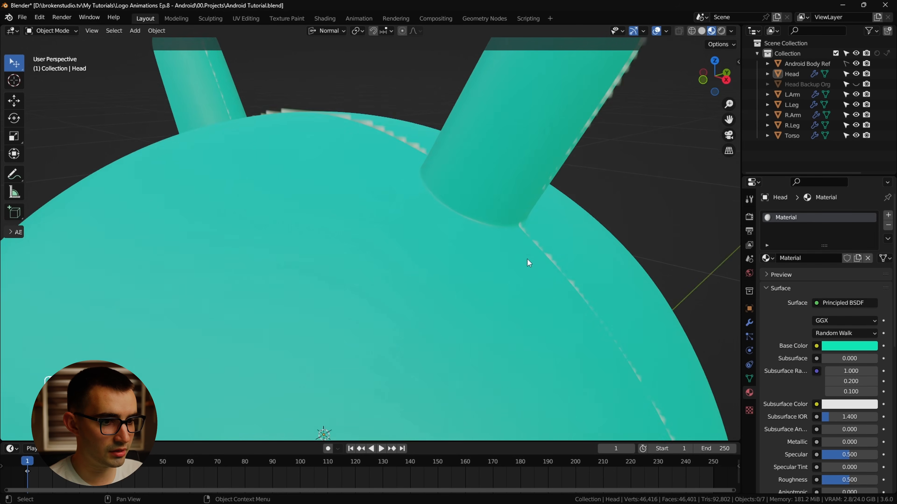
shift+middle_drag(527, 259, 484, 306)
mouse_move(484, 306)
middle_down()
mouse_move(502, 300)
mouse_move(495, 295)
middle_up()
click(448, 263)
scroll(449, 264, up, 3)
middle_drag(448, 264, 487, 274)
scroll(487, 274, down, 9)
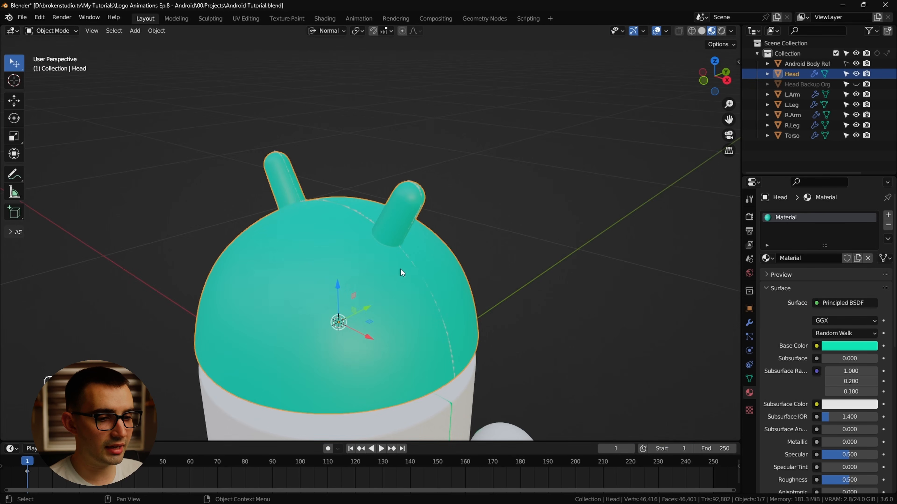
middle_drag(401, 269, 449, 248)
scroll(449, 249, up, 5)
scroll(449, 253, down, 3)
Undo the head's base color change and its new material.
key(ctrl+z)
key(ctrl+z)
key(ctrl+z)
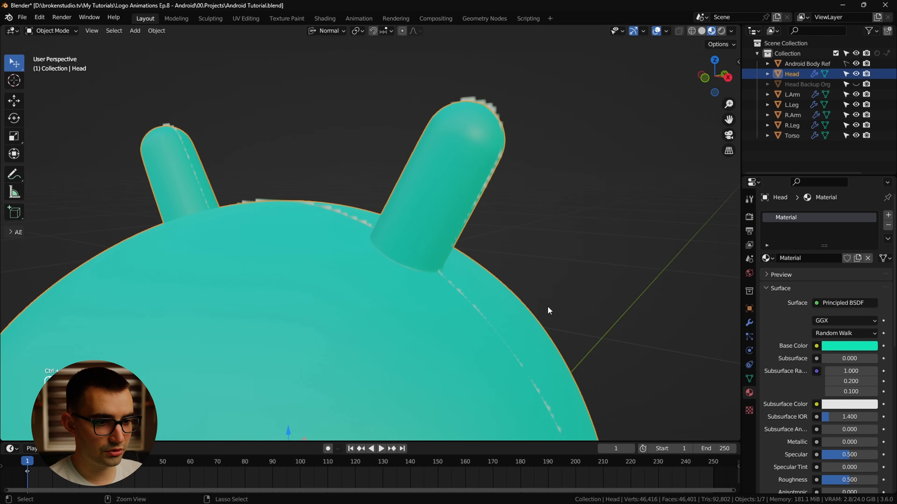
key(ctrl+z)
Save the file with the smoothed, uncolored head.
mouse_move(548, 307)
middle_down()
mouse_move(508, 339)
mouse_move(515, 318)
mouse_move(547, 313)
middle_up()
scroll(574, 293, down, 4)
key(ctrl+s)
scroll(457, 201, up, 3)
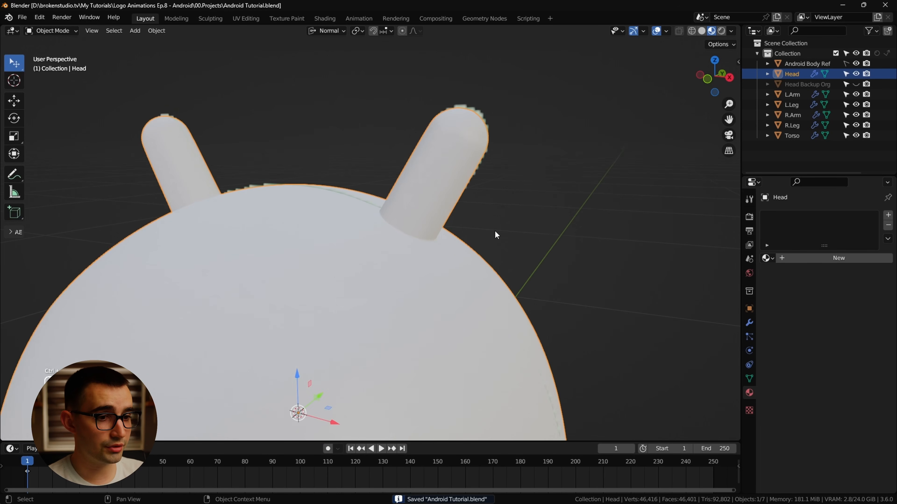
Add two evenly spaced edge loops along the antenna shaft between the cap and the loop near the base.
middle_drag(497, 235, 523, 235)
key(Tab)
scroll(452, 195, up, 2)
shift+middle_drag(452, 195, 429, 254)
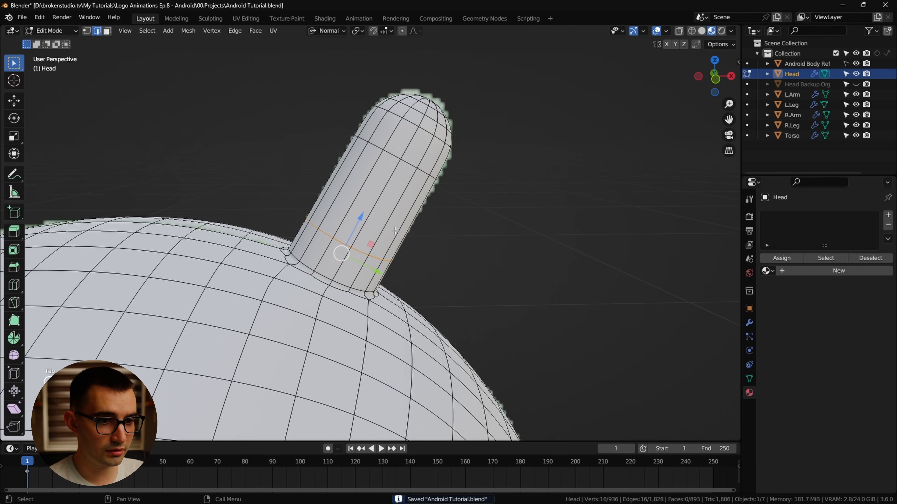
key(ctrl+r)
scroll(400, 221, up, 1)
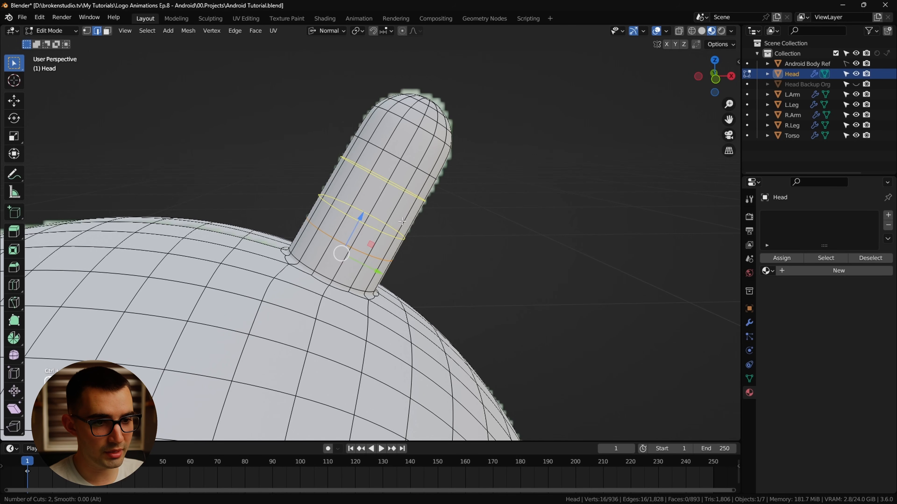
click(401, 222)
right_click(437, 246)
middle_drag(443, 250, 432, 253)
key(Tab)
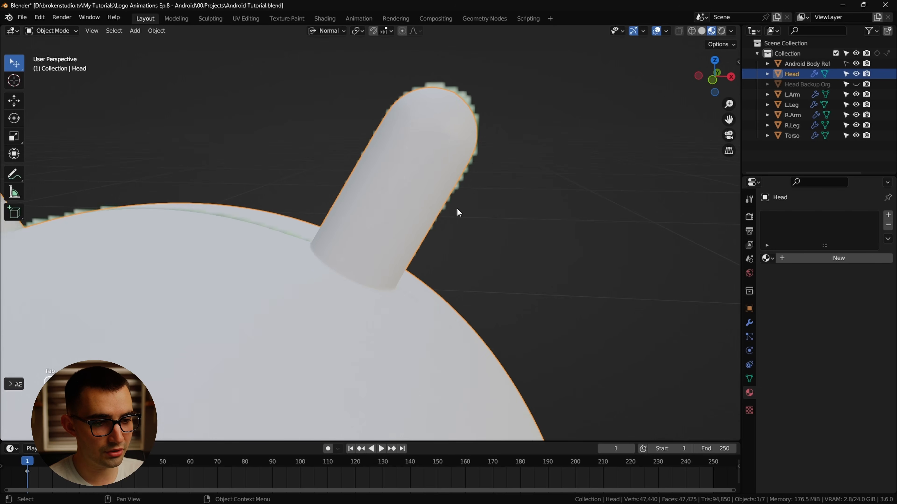
Examine the antenna's subdivided wireframe with the Subdivision modifier's Optimal Display turned off, and turn the option back on.
key(Tab)
middle_drag(458, 212, 430, 206)
key(Tab)
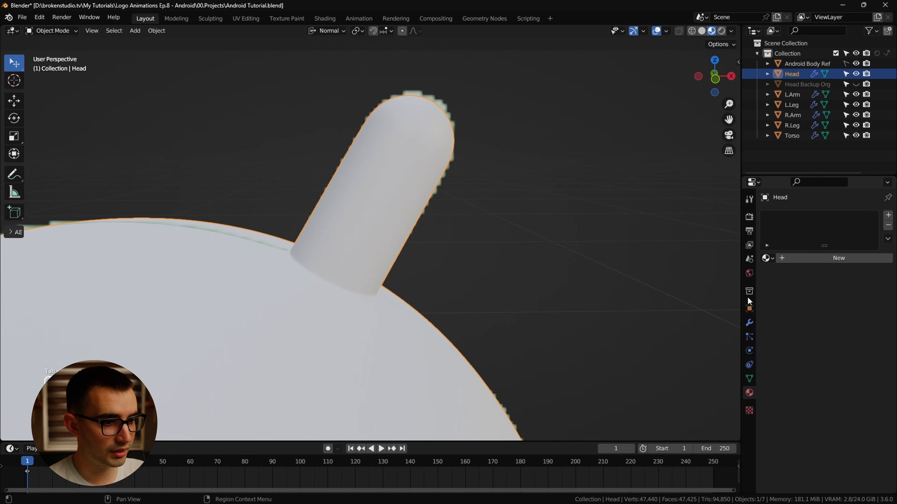
click(750, 309)
click(749, 323)
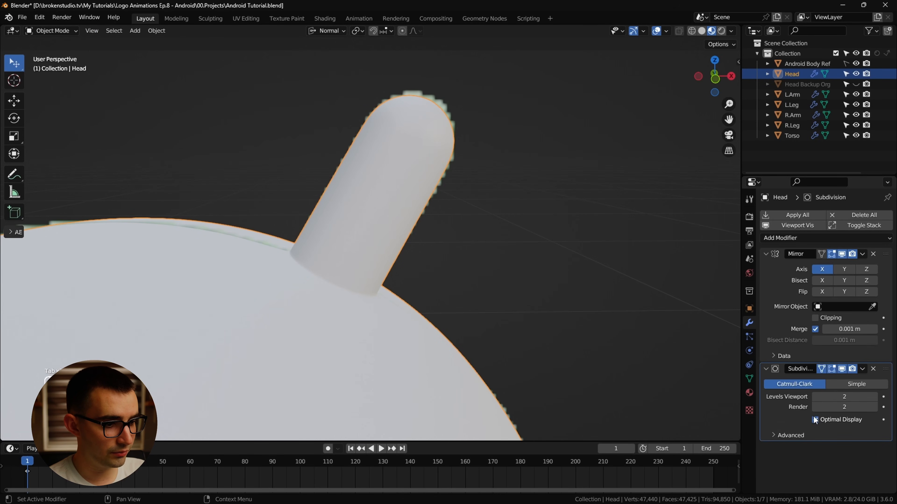
key(Tab)
middle_drag(483, 295, 417, 198)
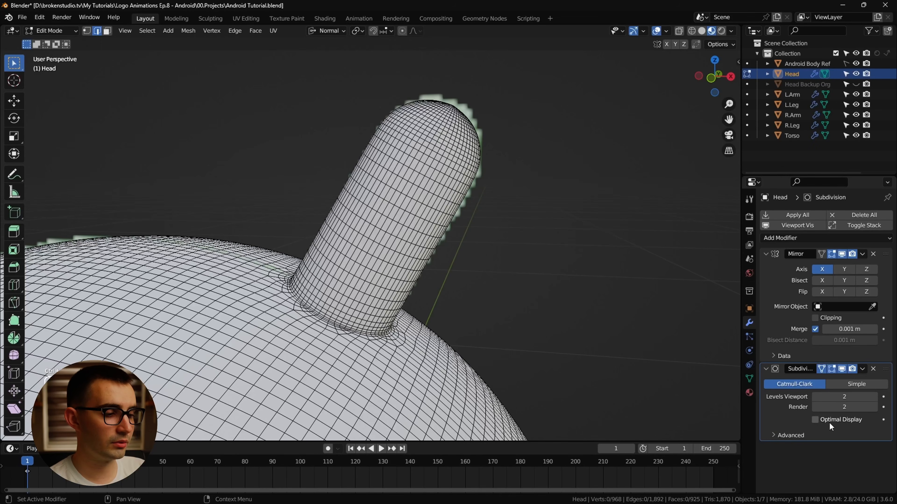
click(815, 419)
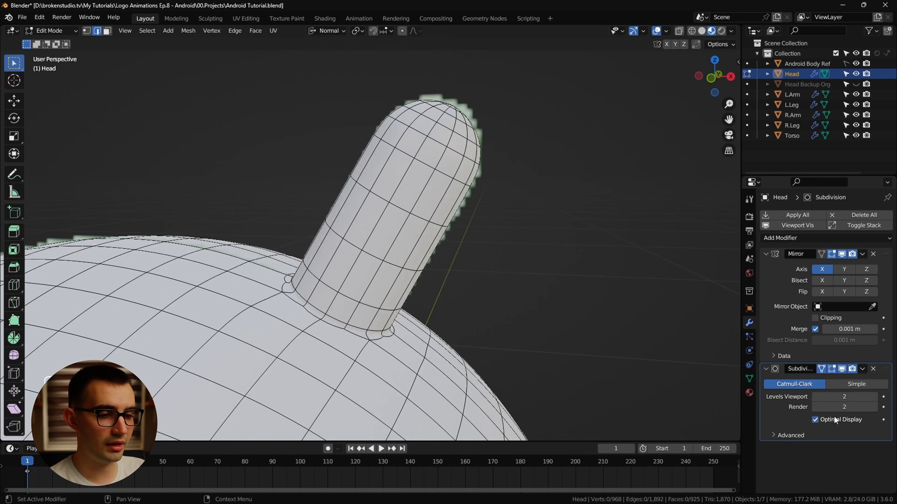
Add three more edge loops along the antenna shaft, each centered between existing loops.
key(ctrl+r)
click(477, 203)
right_click(476, 203)
key(ctrl+r)
click(440, 248)
right_click(442, 249)
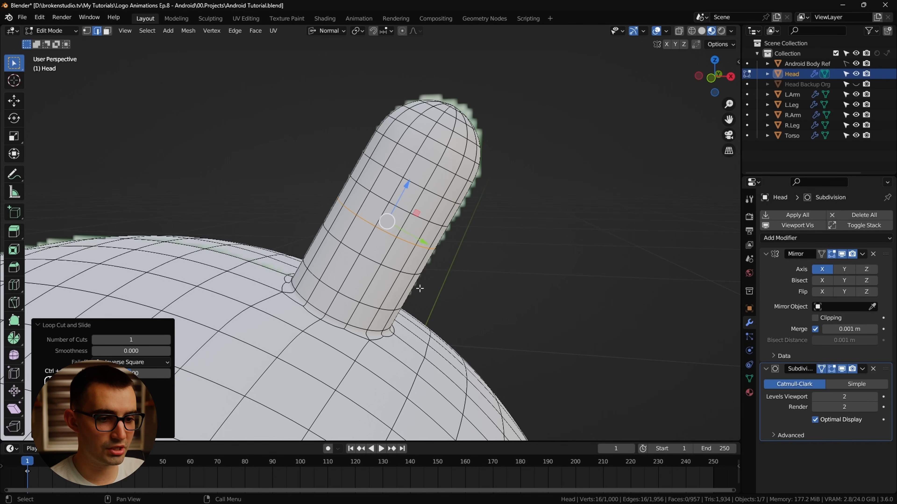
key(ctrl+r)
click(420, 289)
right_click(422, 297)
Turn off the Subdivision modifier's Optimal Display and inspect the smoothed antennas in Object Mode.
click(840, 422)
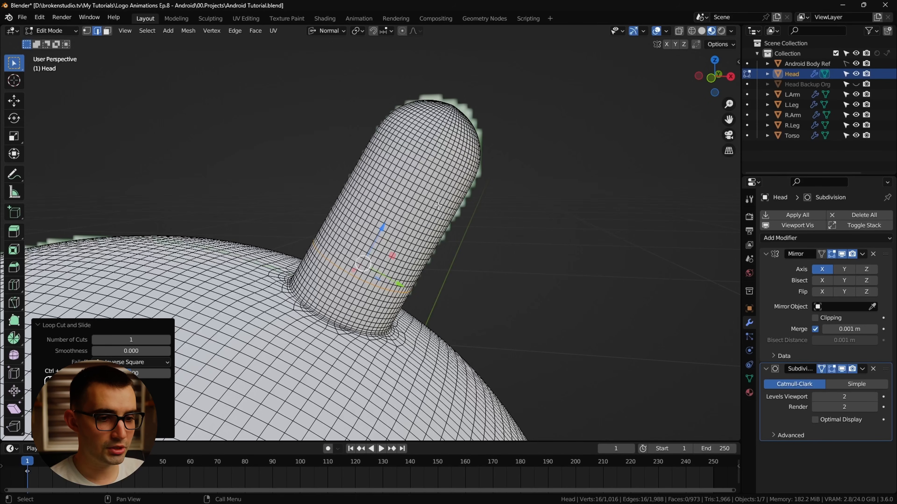
middle_drag(438, 206, 342, 238)
key(Tab)
scroll(465, 278, down, 3)
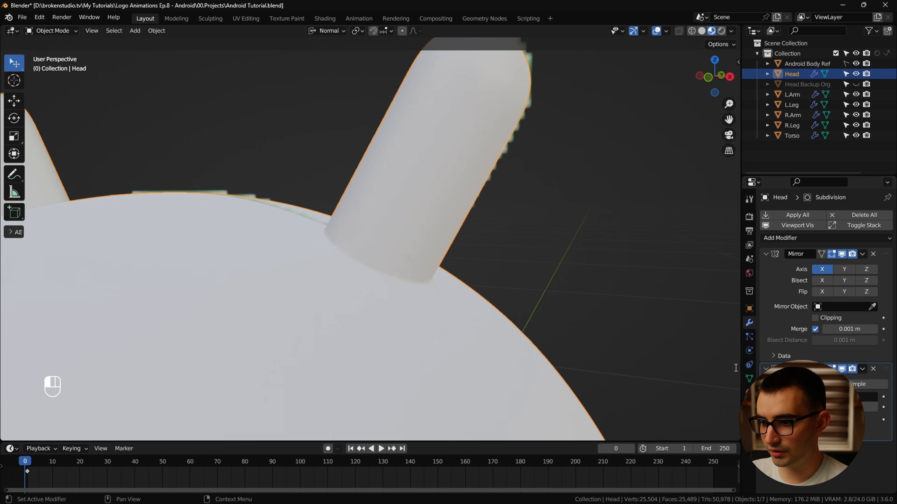
middle_drag(547, 334, 492, 315)
scroll(529, 324, down, 5)
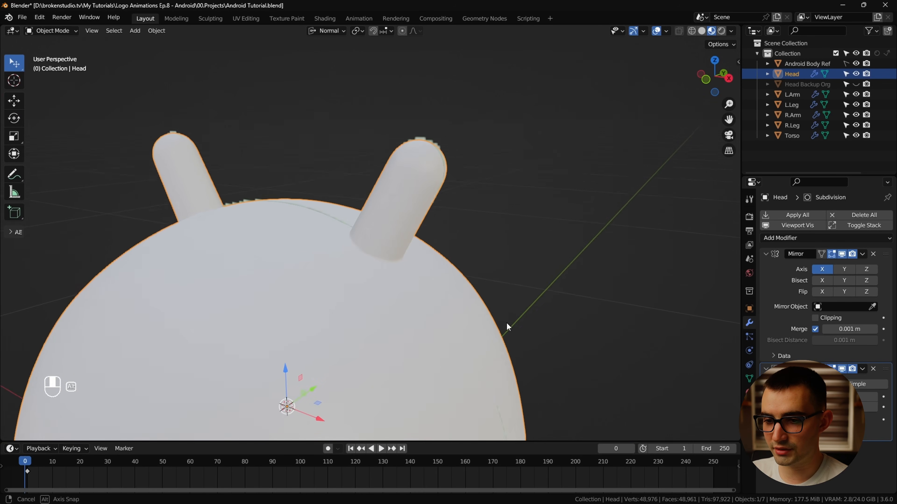
Select the faces around the eye position on the front of the head in Edit Mode.
key(Tab)
middle_drag(506, 322, 481, 303)
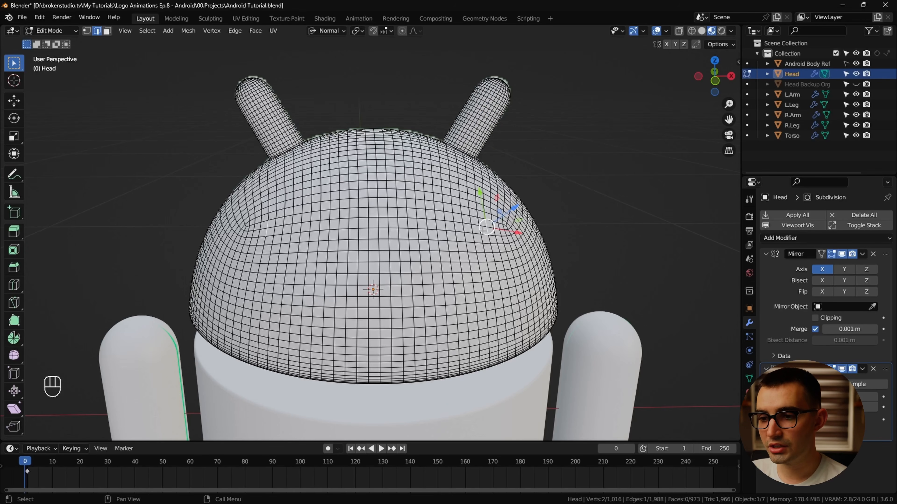
key(3)
shift+click(463, 247)
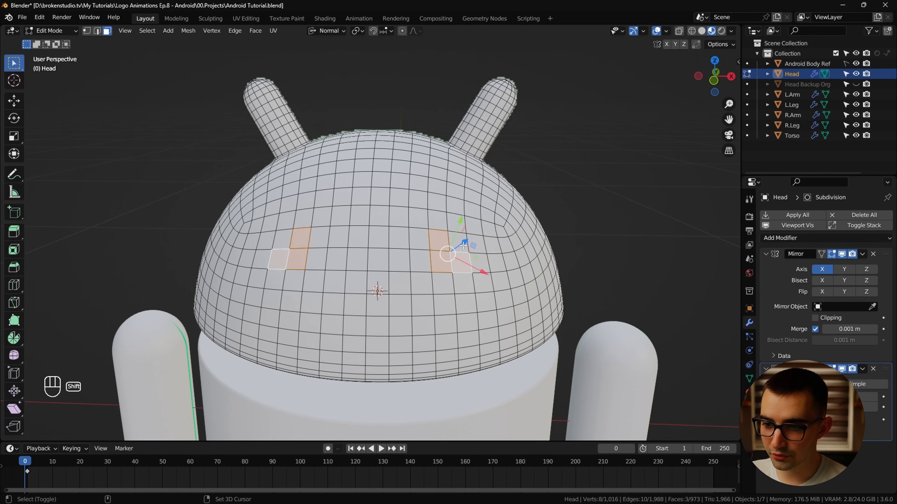
shift+click(455, 256)
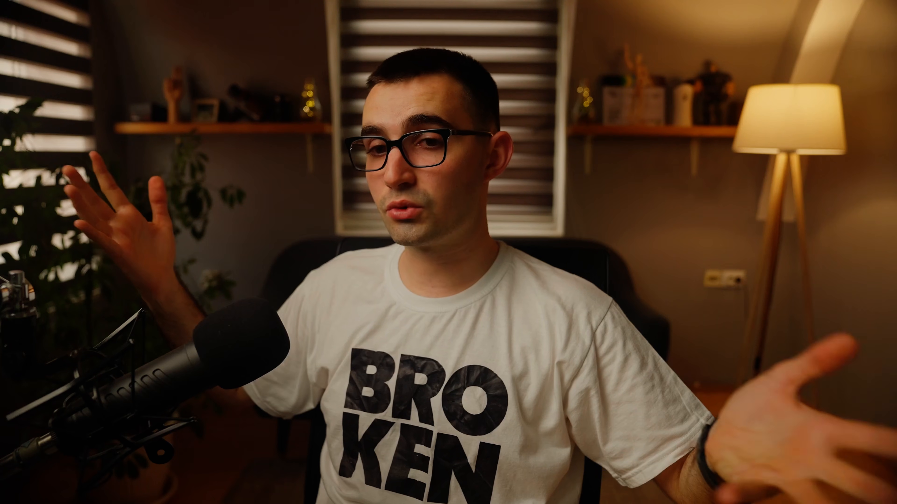
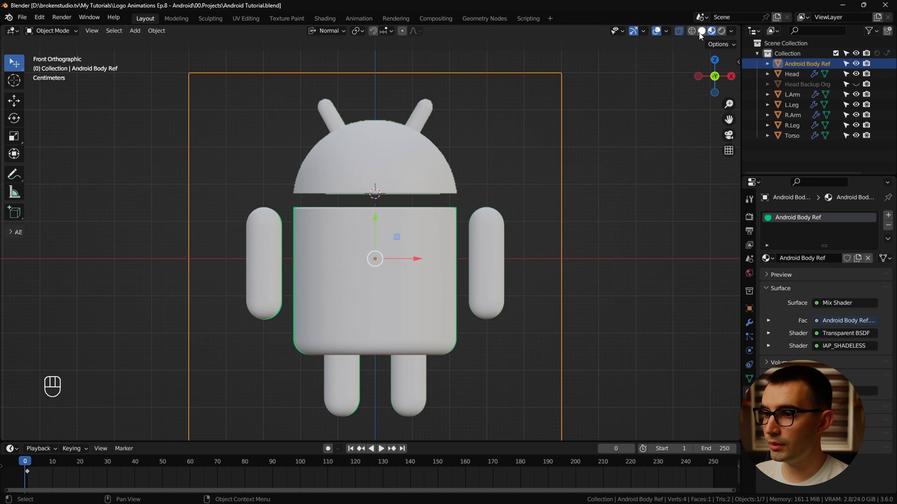
Turn on X-ray in Solid shading, set the viewport color to Texture, and select the head.
key(alt+z)
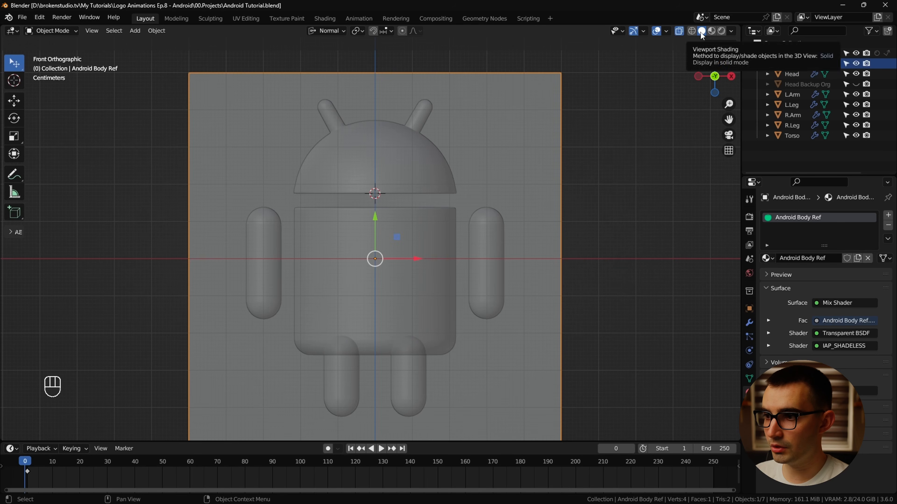
click(731, 31)
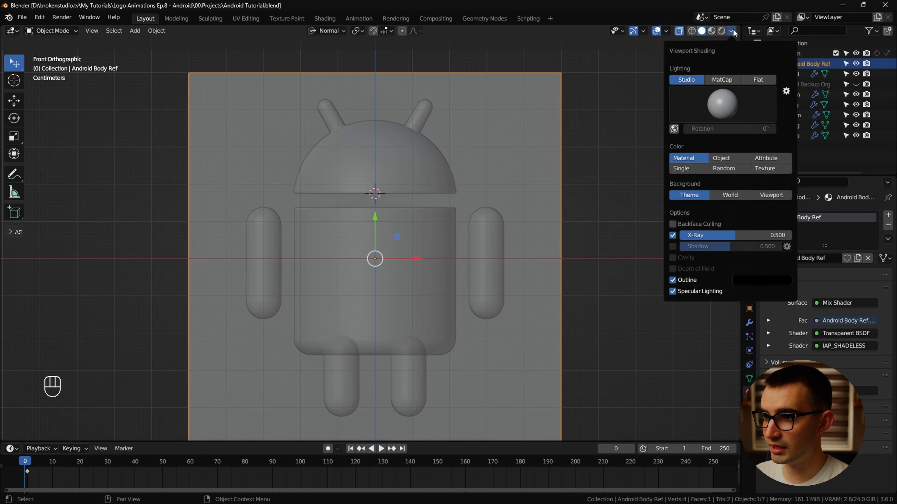
click(776, 173)
scroll(475, 188, up, 4)
middle_drag(481, 178, 466, 248)
click(499, 186)
middle_drag(503, 147, 499, 208)
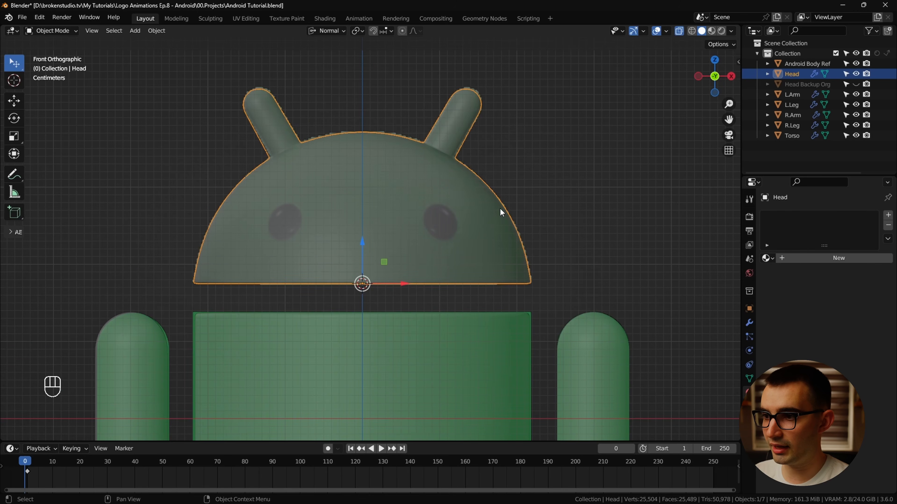
Compare the head with the eyes in the reference image by toggling X-ray, leaving it on.
key(alt+z)
key(alt+z)
key(alt+z)
key(alt+z)
key(alt+z)
key(alt+z)
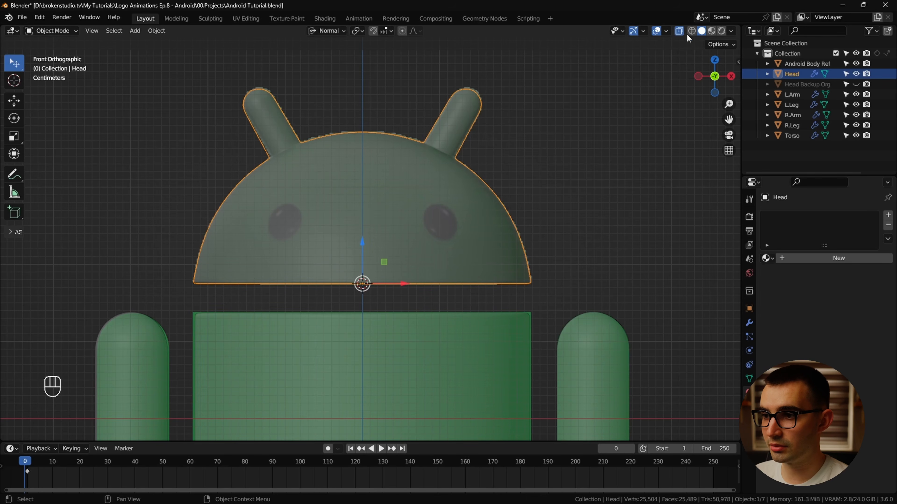
key(alt+z)
key(alt+z)
key(alt+z)
key(alt+z)
scroll(538, 221, up, 1)
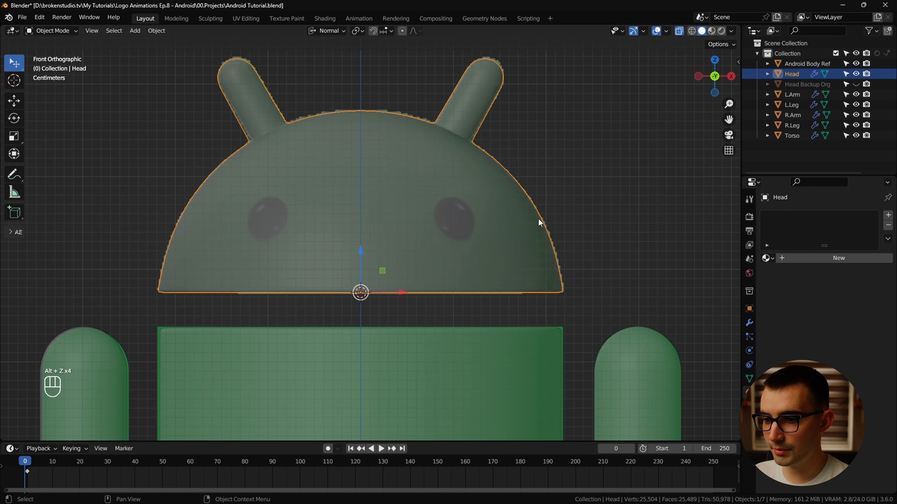
Place the 3D cursor at the center of the reference image's right-hand eye and add a Round Cube there.
shift+right_click(454, 216)
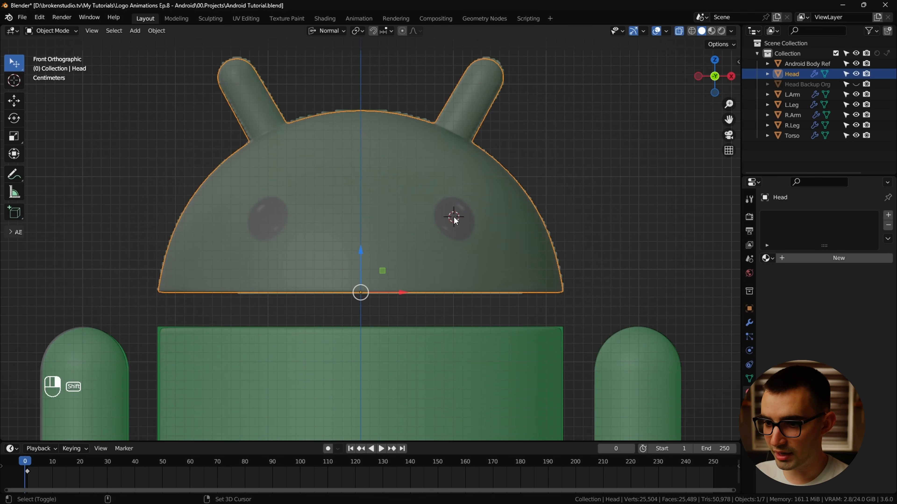
shift+right_drag(454, 217, 456, 217)
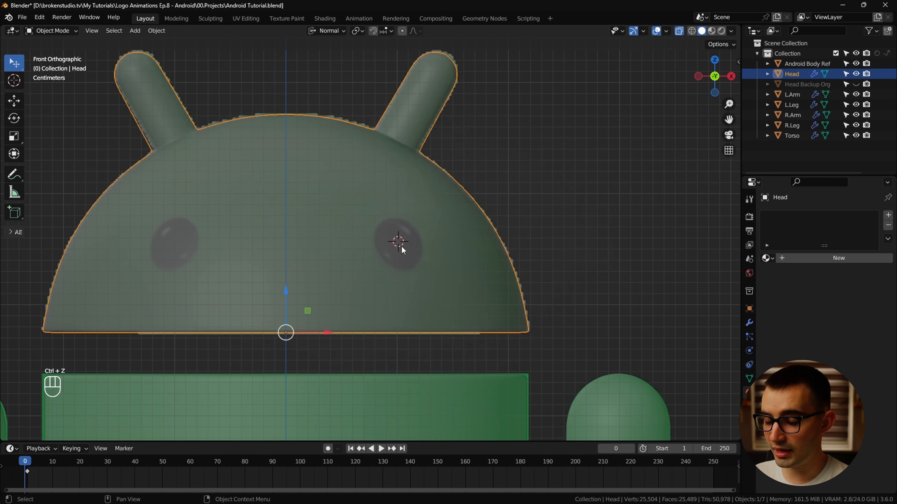
key(shift+a)
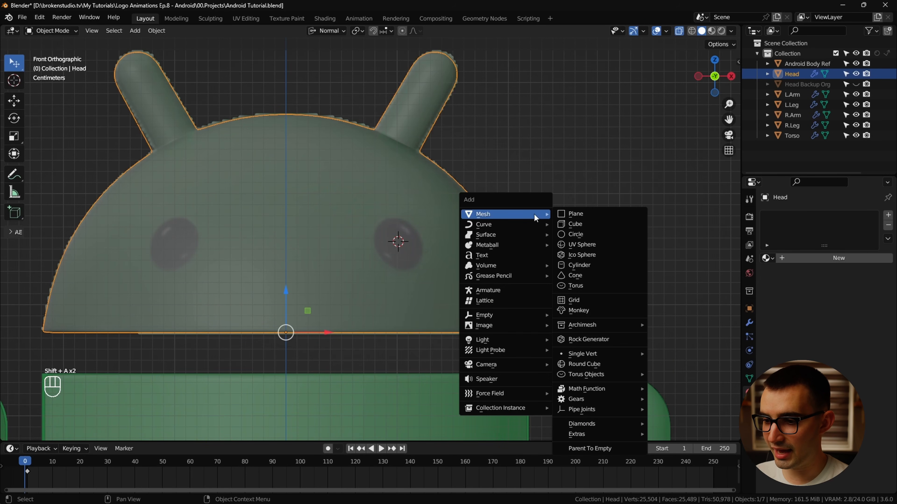
click(594, 368)
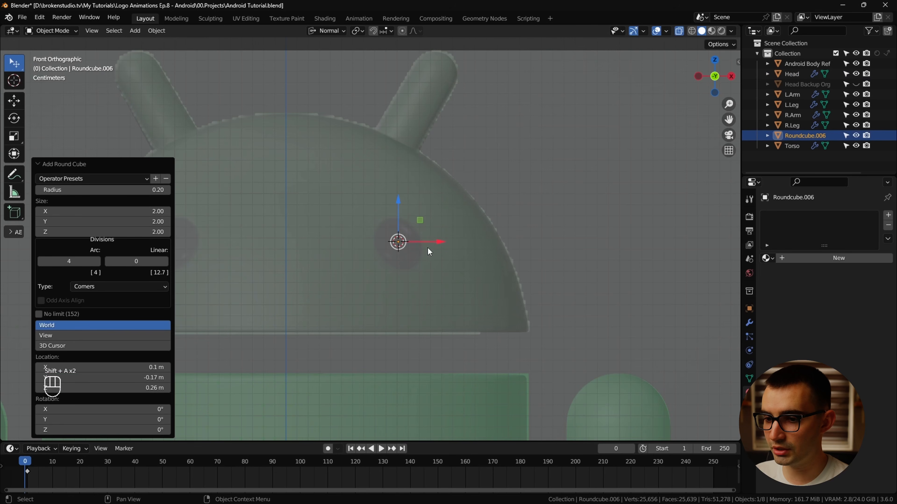
scroll(247, 229, down, 1)
Set the round cube's X, Y and Z size and its radius to 0.10.
click(157, 216)
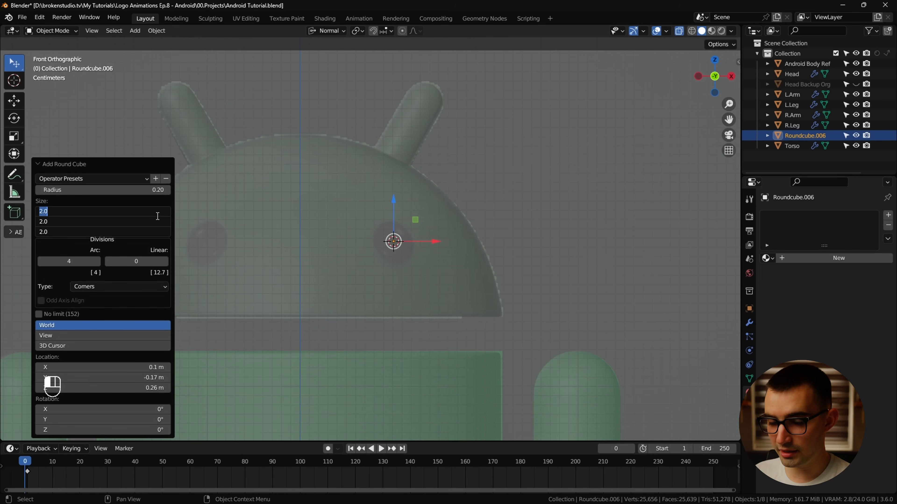
key(Return)
click(157, 191)
text(.1)
key(Return)
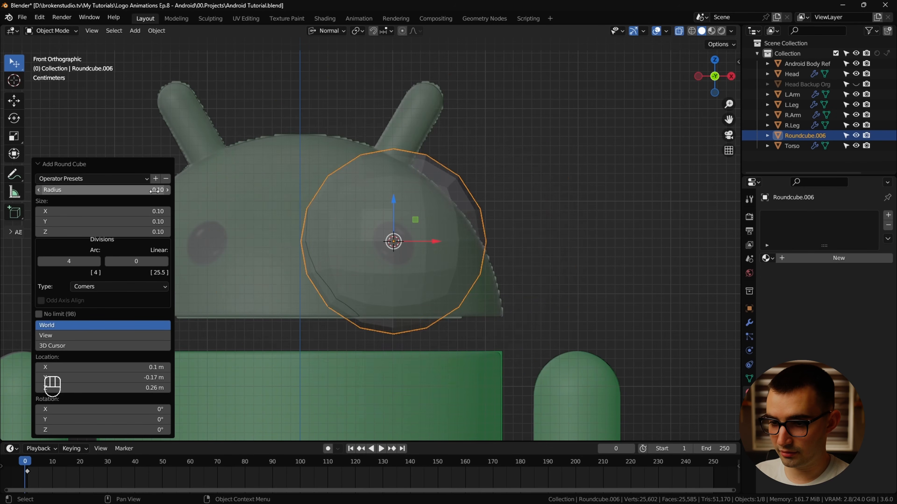
Scale the round cube's mesh in Edit Mode by about 0.212 and again by about 1.116 to match the reference eye.
key(Tab)
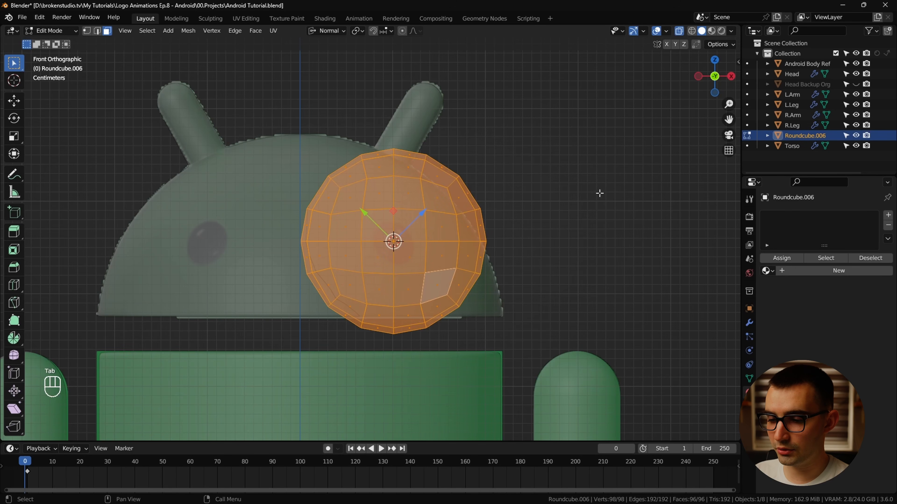
key(s)
click(440, 234)
scroll(495, 243, up, 4)
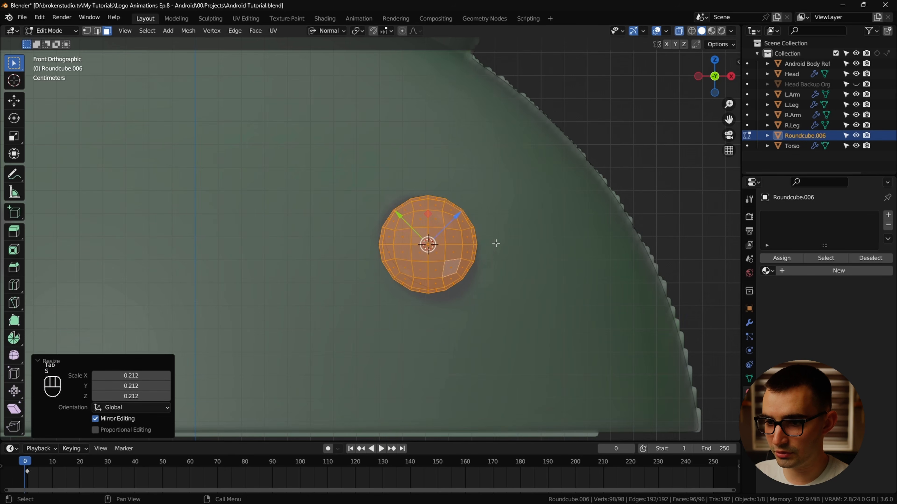
key(s)
click(608, 221)
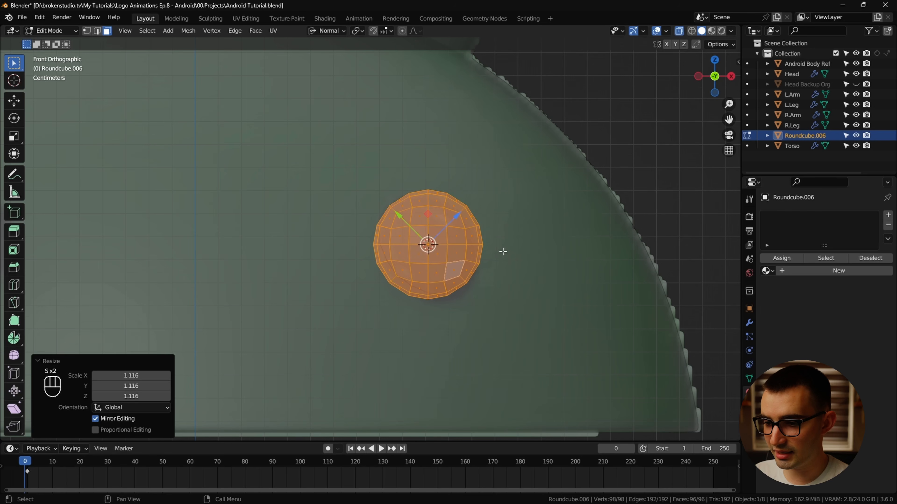
Add a Subdivision modifier with viewport level 2 to the eye in Object Mode, turn off X-ray, and shade the eye smooth.
key(Tab)
key(ctrl+1)
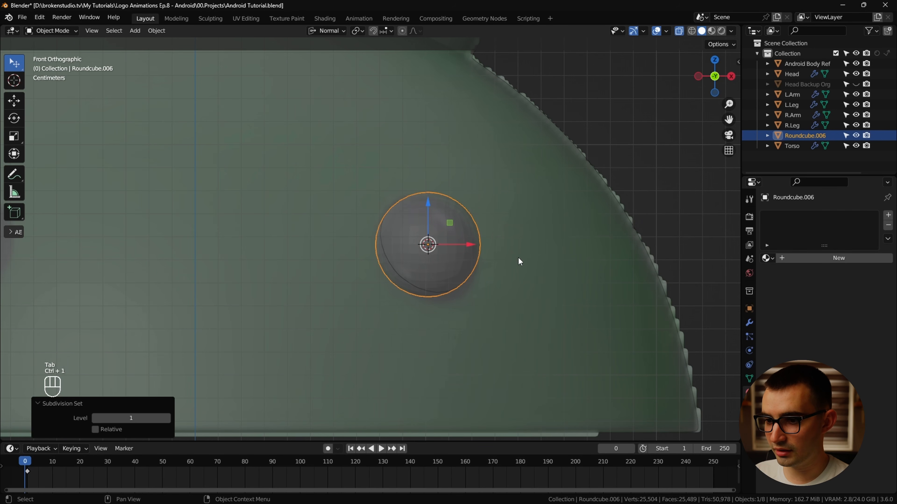
right_click(364, 279)
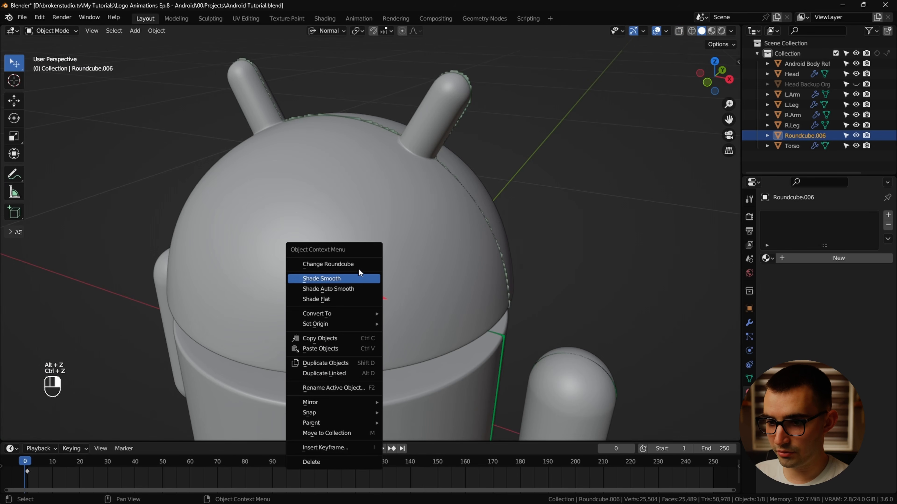
click(349, 278)
scroll(364, 283, up, 4)
alt+middle_drag(398, 300, 454, 256)
click(749, 323)
scroll(470, 272, up, 1)
Flatten the eye in Edit Mode by scaling its mesh to about 0.31 along global Y.
key(Tab)
alt+middle_drag(497, 274, 444, 263)
click(327, 33)
click(326, 63)
key(s)
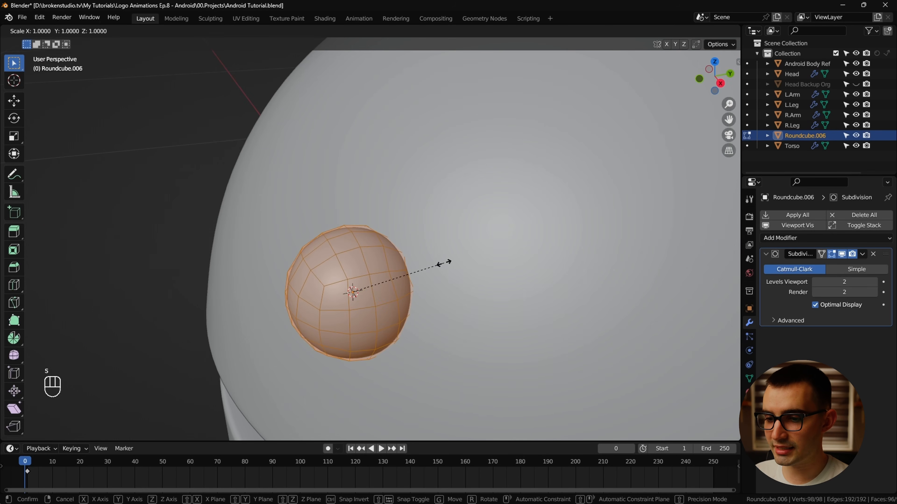
key(y)
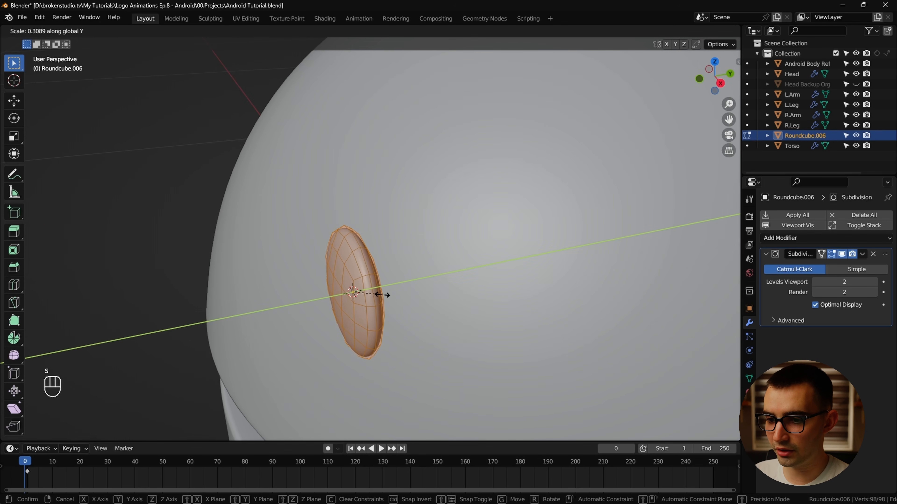
click(387, 295)
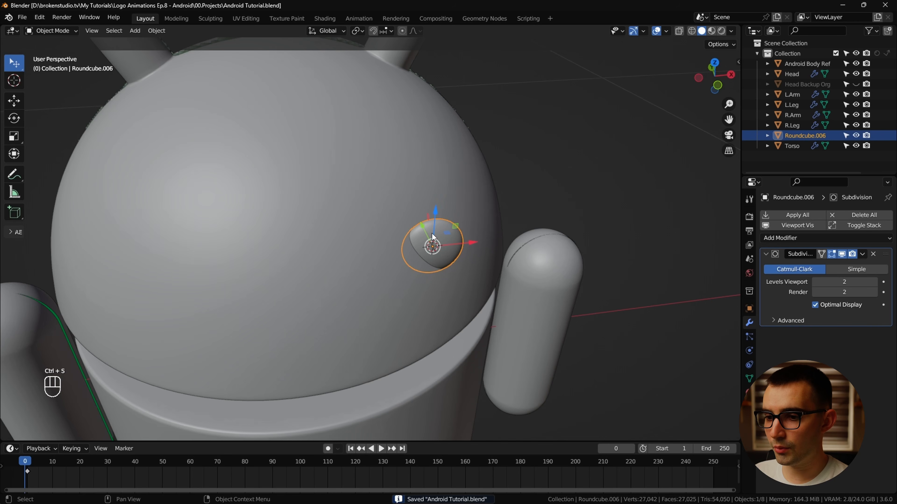
Try to move the eye out of the head along Y and rotate it about global Z and local X to follow the surface.
key(g)
key(y)
click(459, 262)
alt+middle_drag(480, 289, 519, 272)
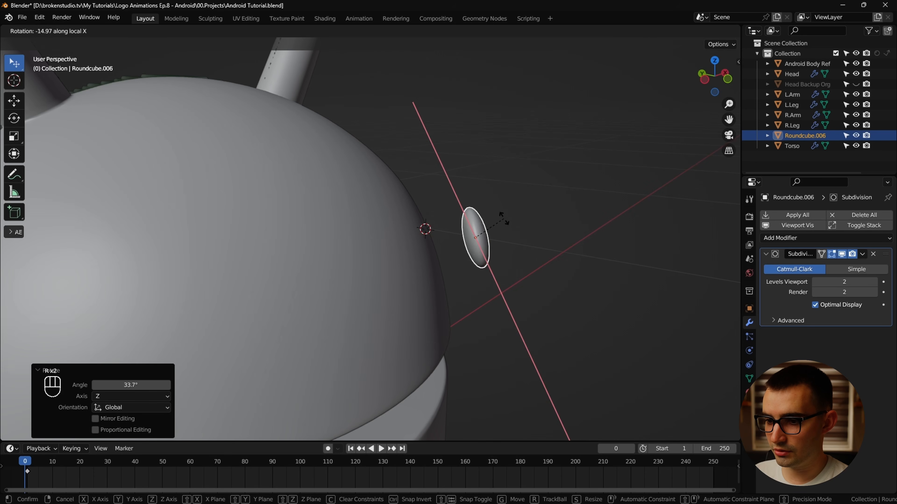
click(503, 218)
alt+middle_drag(502, 218, 429, 253)
click(422, 244)
alt+drag(422, 244, 482, 230)
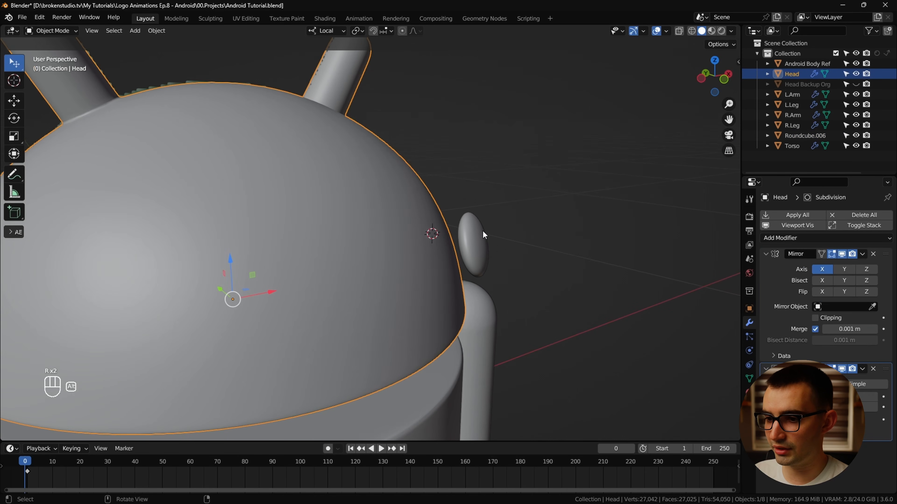
click(480, 232)
Undo the eye's move and rotations.
key(ctrl+z)
key(ctrl+z)
key(ctrl+z)
key(ctrl+z)
key(ctrl+z)
key(ctrl+z)
Flatten the eye mesh further in Edit Mode by scaling it to about 0.81 along global Y, and return to Object Mode.
alt+middle_drag(502, 252, 381, 275)
key(Tab)
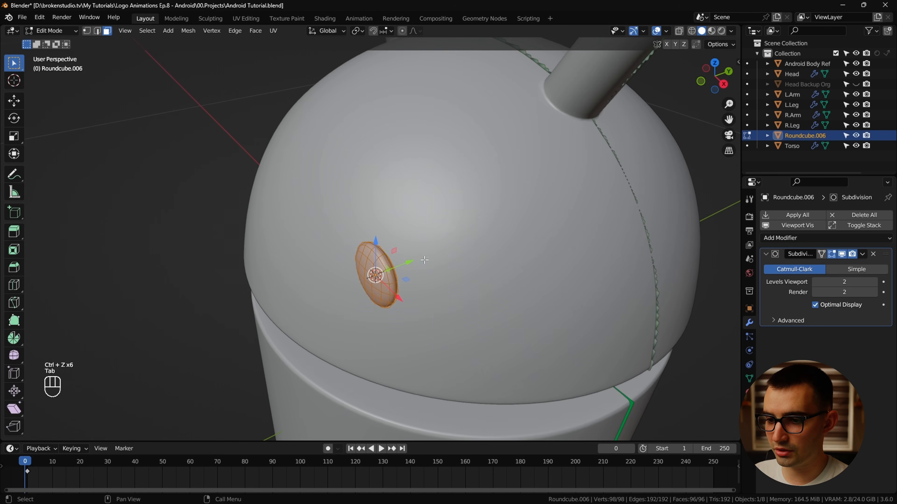
scroll(381, 275, up, 3)
key(s)
key(y)
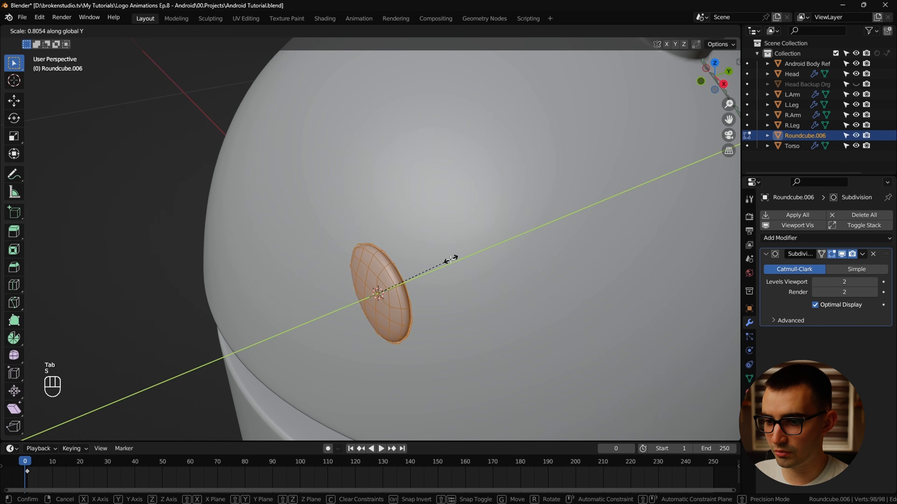
click(451, 259)
key(Tab)
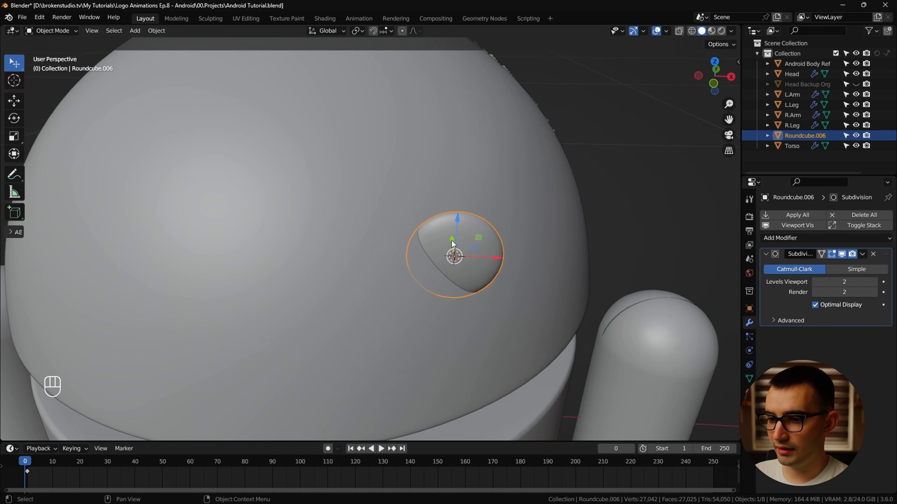
Move the eye about -0.028 m along global Y, out of the head, and save the file.
key(g)
key(y)
click(488, 257)
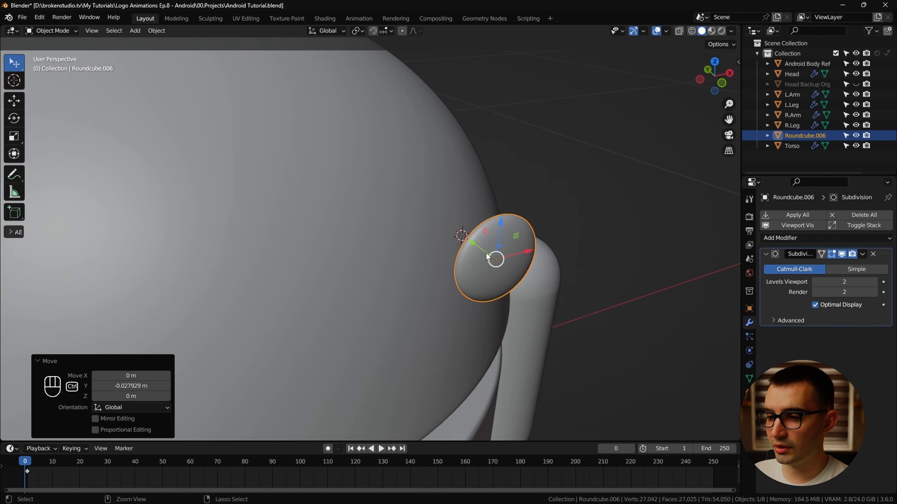
key(ctrl+s)
Try to angle the eye to the head's surface by rotating it 44.6° about global Z and -17.4° about local X.
key(r)
key(z)
click(542, 255)
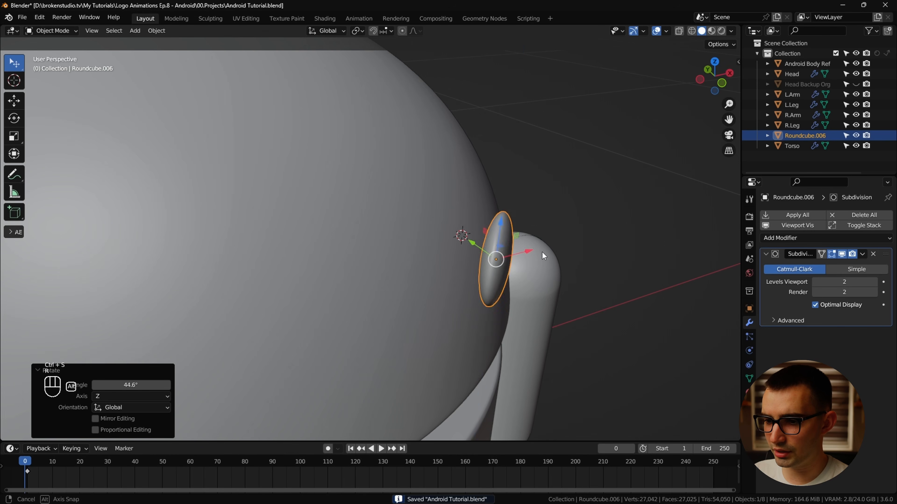
alt+middle_drag(543, 253, 557, 239)
click(327, 31)
click(324, 75)
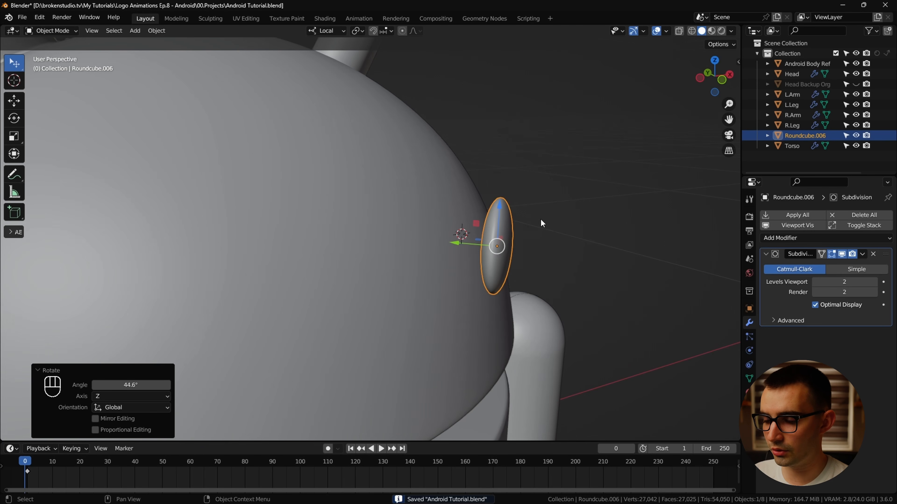
key(r)
key(x)
click(524, 212)
alt+middle_drag(525, 213, 434, 256)
Try to push the eye into the head along its local Y axis and turn it about its local Z axis.
key(g)
key(y)
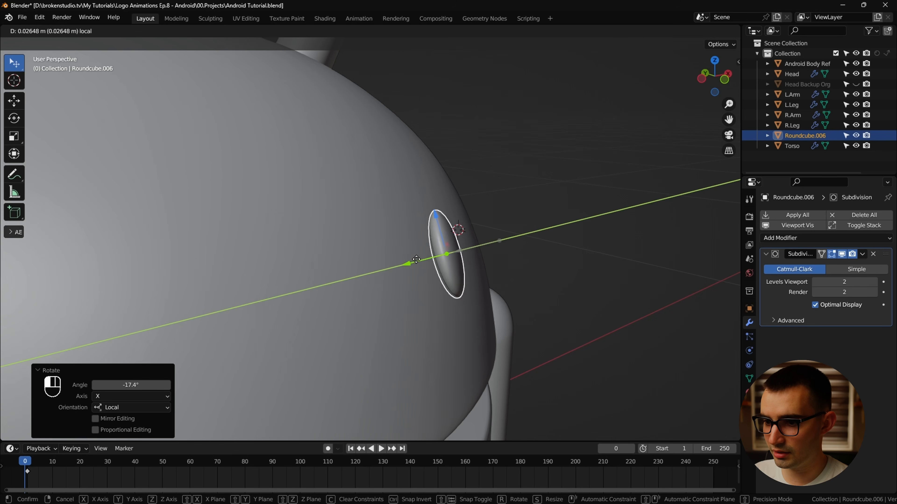
drag(416, 259, 409, 261)
alt+middle_drag(410, 261, 449, 220)
key(r)
key(z)
click(404, 300)
Undo the manual rotations and the inward move of the eye.
key(ctrl+z)
key(ctrl+z)
key(ctrl+z)
key(ctrl+z)
key(ctrl+z)
key(ctrl+z)
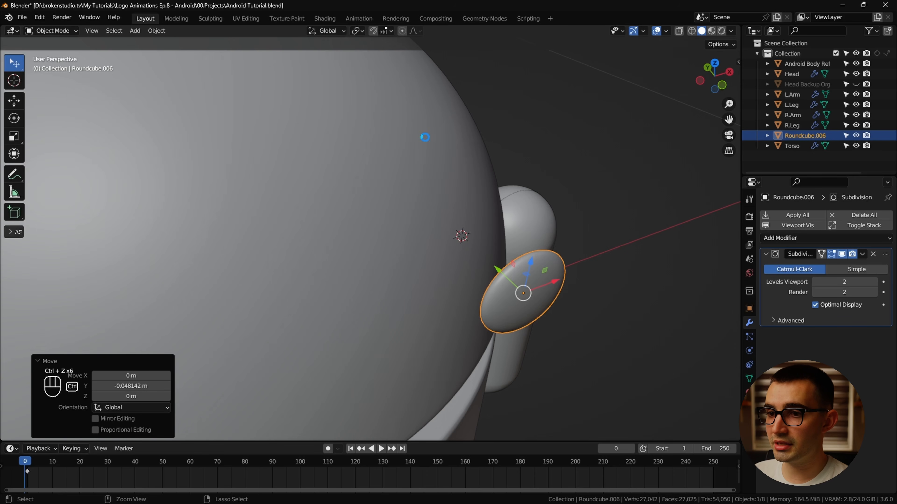
Save the file and set the snapping target to Face Project.
key(ctrl+s)
click(388, 31)
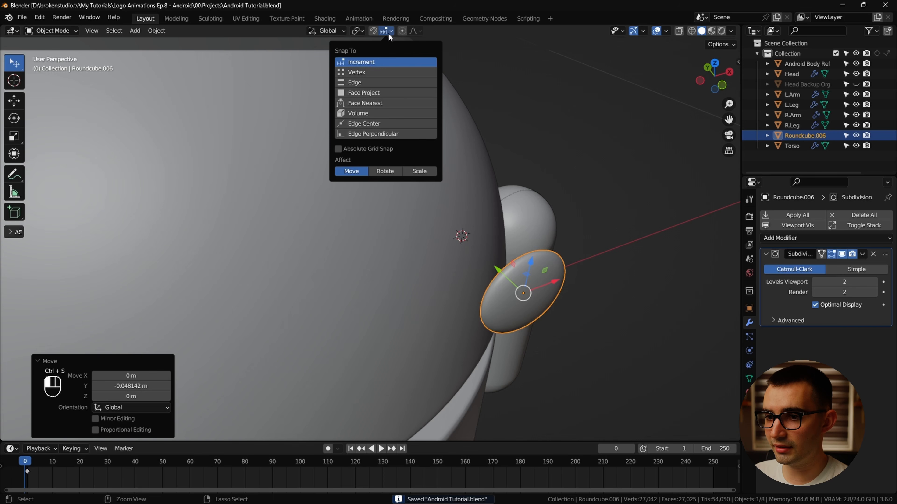
click(385, 94)
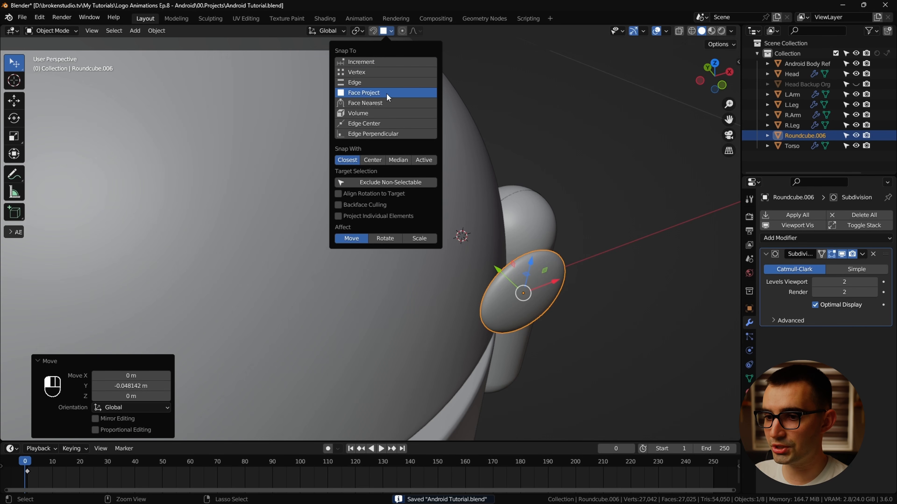
key(g)
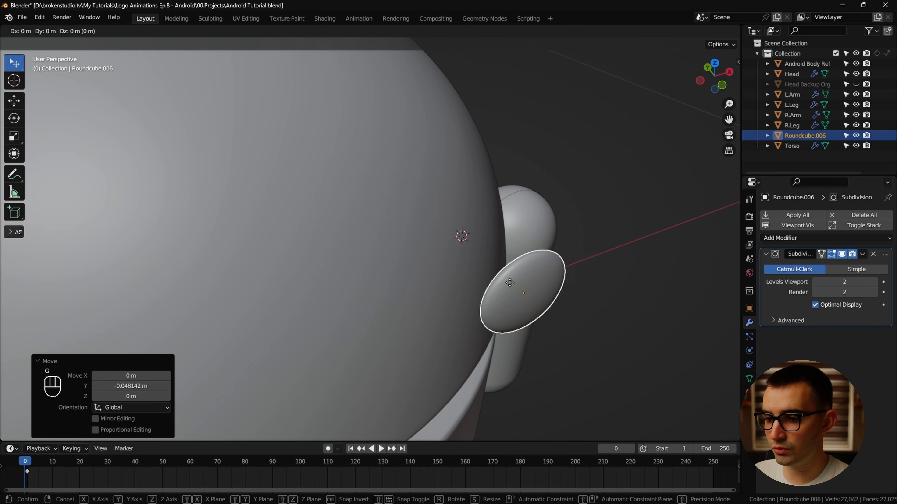
key(y)
key(ctrl)
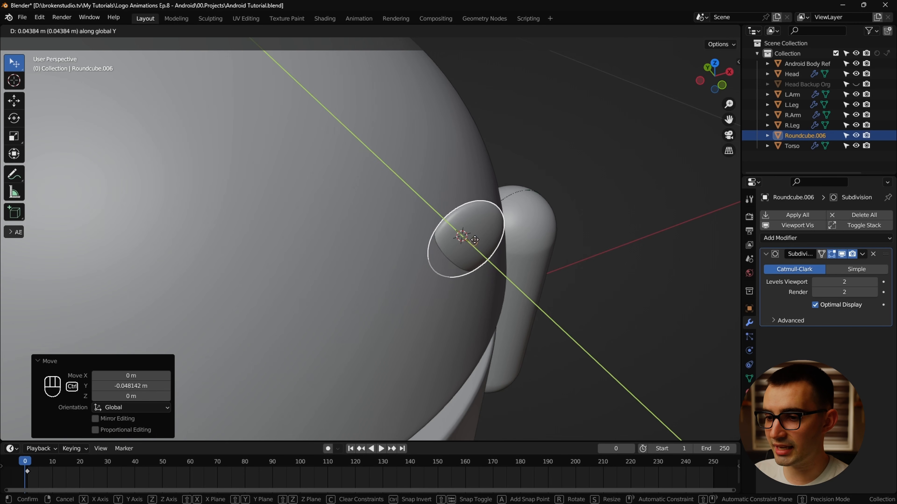
right_click(479, 239)
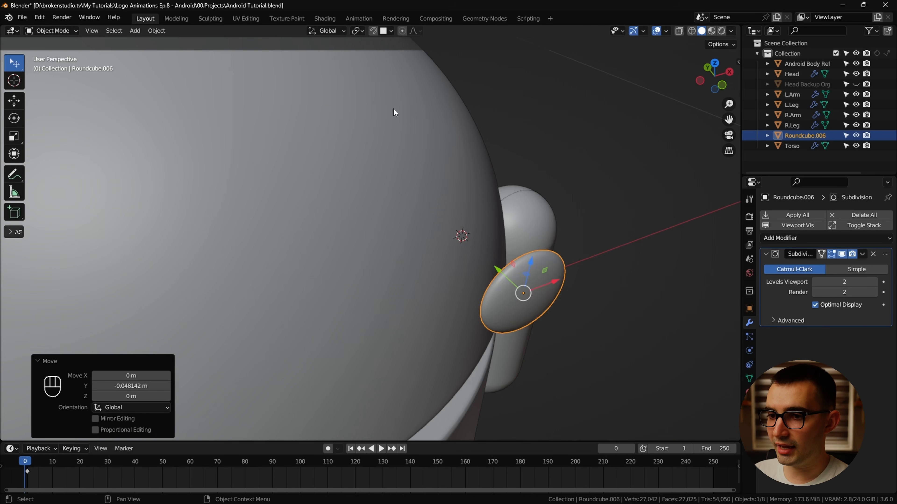
Turn on Align Rotation to Target for snapping and snap the eye onto the head with a 0.045 m move along global Y.
click(387, 31)
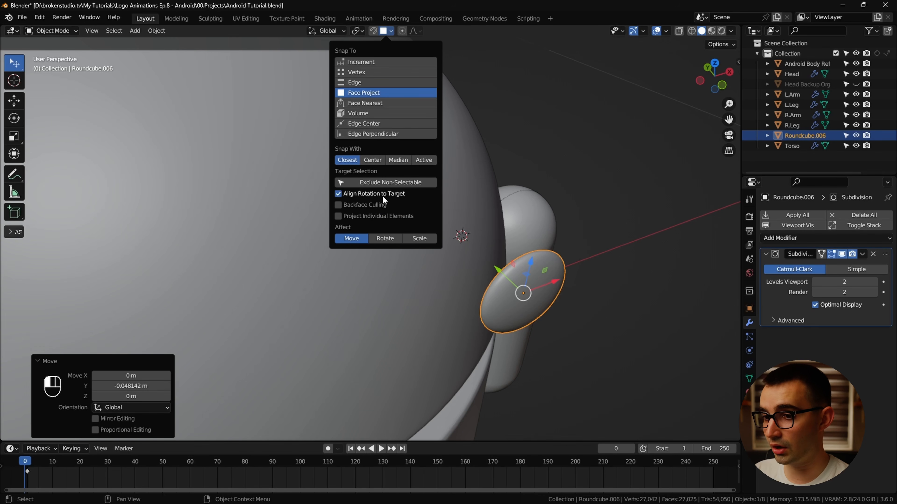
key(g)
key(y)
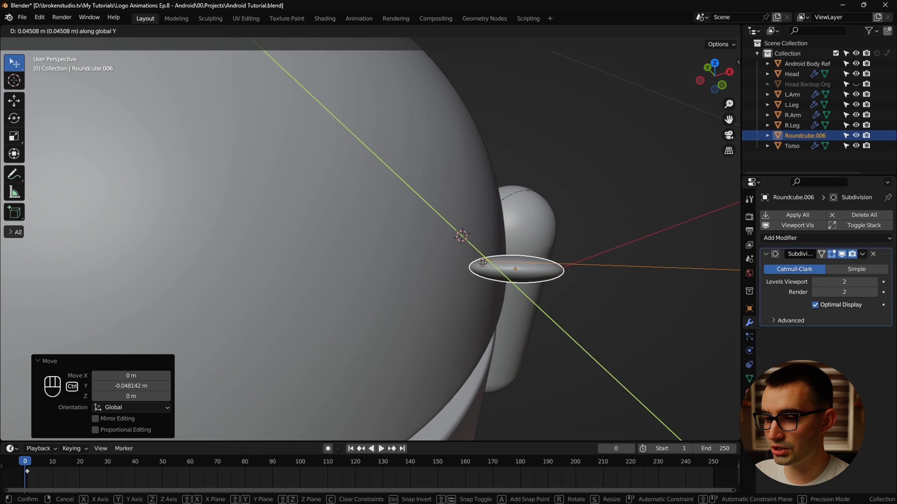
click(481, 261)
Switch to local orientation and rotate the snapped eye 90° about its local Z axis and 90° about its local X axis.
middle_drag(481, 259, 573, 268)
click(327, 30)
click(327, 75)
text(rz)
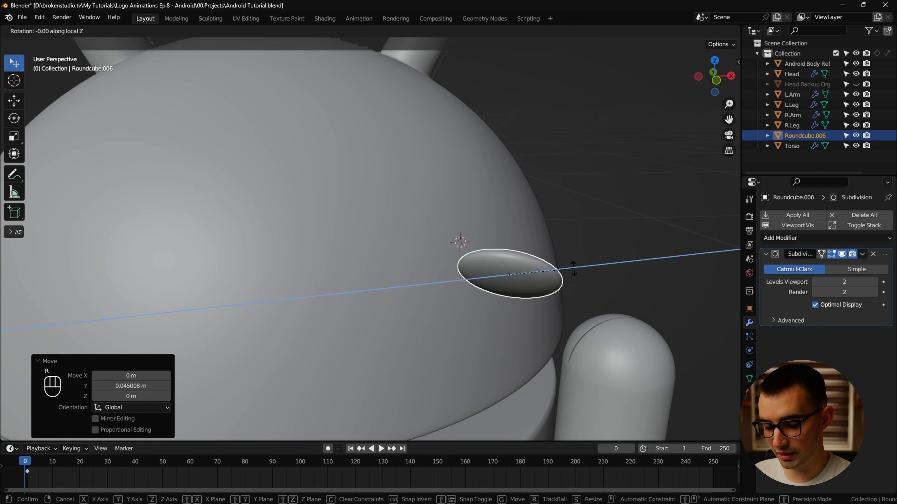
text(90)
key(Return)
text(rx)
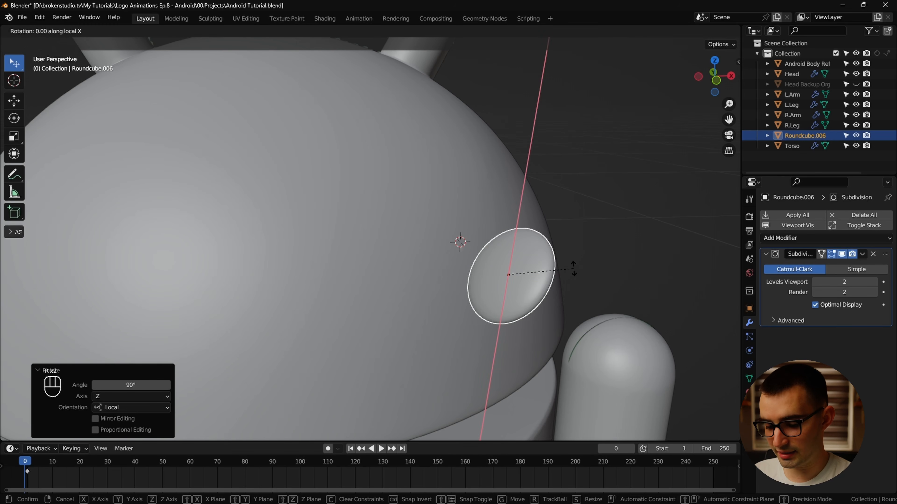
text(90)
key(Return)
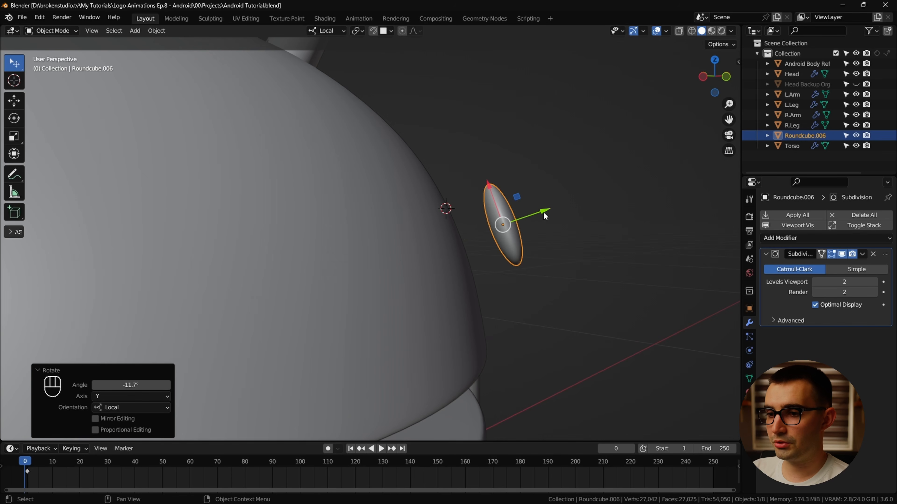
Move the eye -0.025 m along its local Y and raise it about 0.016 m along global Z to match the reference eye.
drag(544, 214, 498, 231)
middle_drag(498, 231, 493, 257)
scroll(488, 222, down, 4)
scroll(493, 258, up, 1)
key(alt+z)
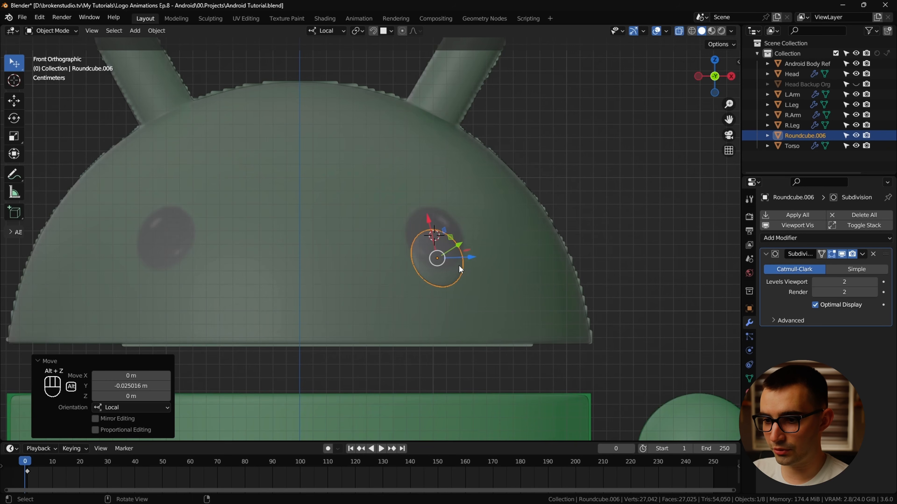
scroll(459, 265, up, 5)
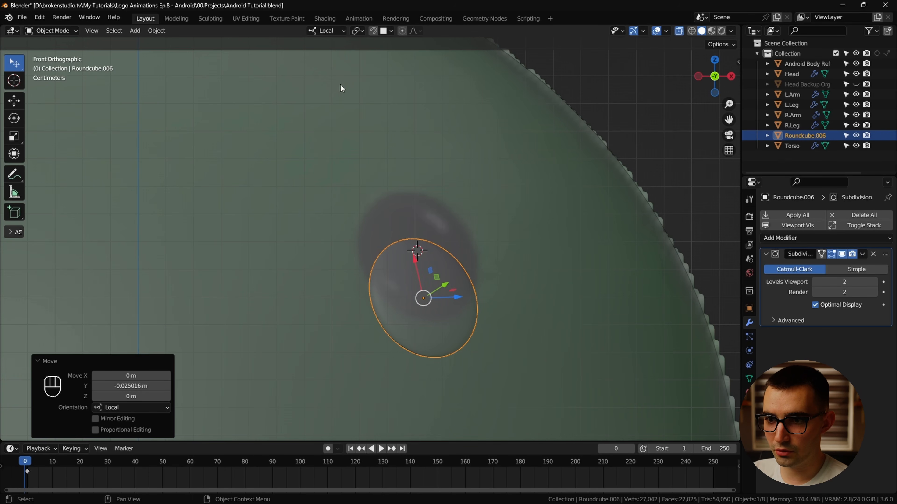
click(326, 30)
click(328, 64)
drag(425, 268, 424, 221)
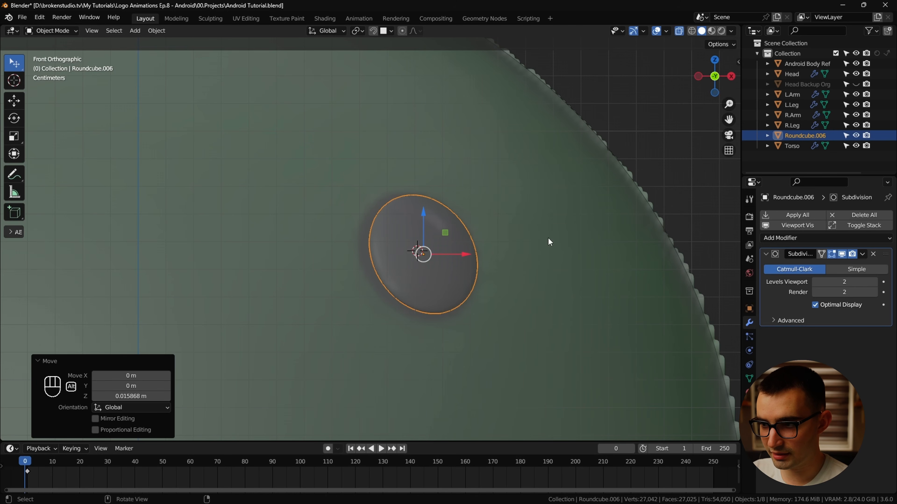
Switch to an orientation aligned with the eye and push it further into the head along its own Y axis.
middle_drag(548, 242, 579, 268)
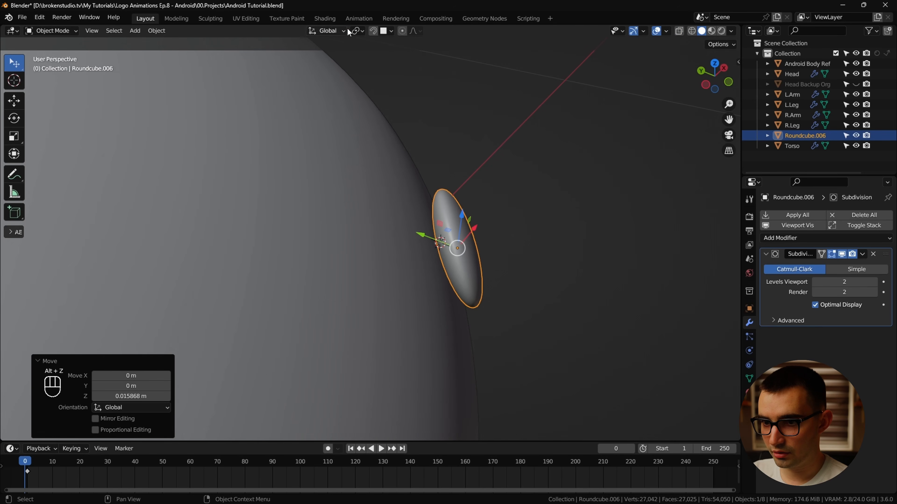
click(342, 31)
click(325, 83)
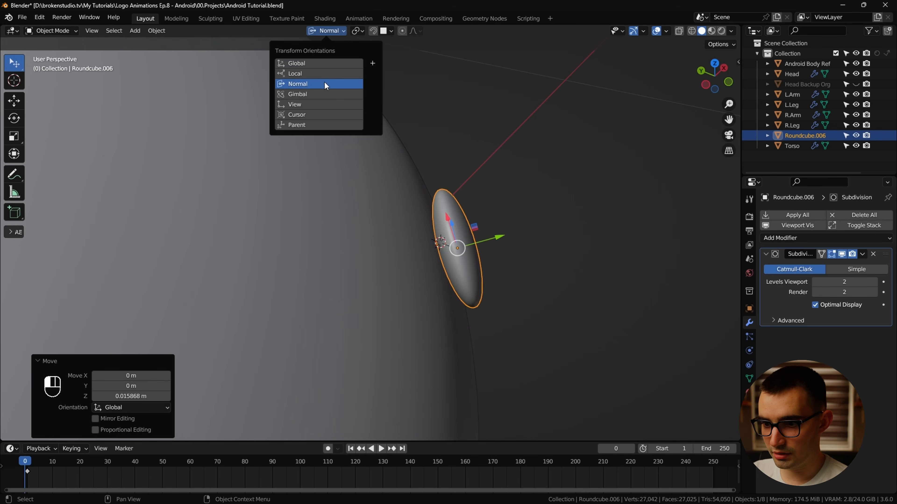
drag(497, 245, 481, 249)
Fine-tune the eye's tilt by rotating it -1.39° about local Z, -2.2° about local X, and about -3.5° more about local Z.
middle_drag(481, 249, 388, 253)
key(r)
key(z)
click(503, 252)
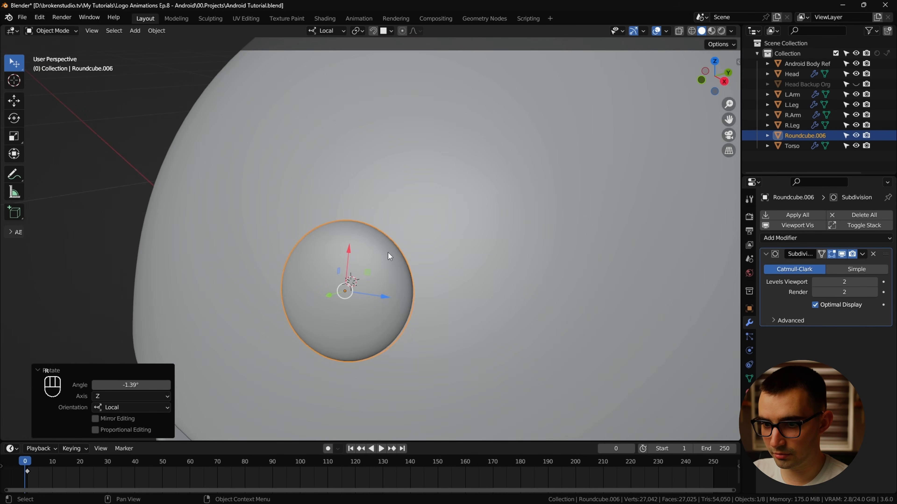
key(r)
key(x)
click(477, 282)
middle_drag(476, 282, 338, 233)
key(r)
key(z)
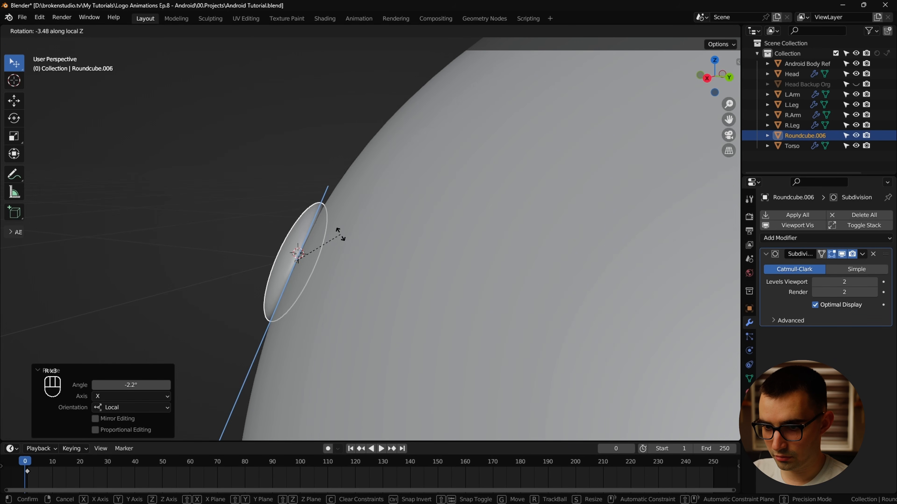
click(338, 233)
Nudge the eye slightly along its local Y axis and save the file.
drag(264, 249, 260, 246)
middle_drag(261, 247, 368, 265)
key(ctrl+s)
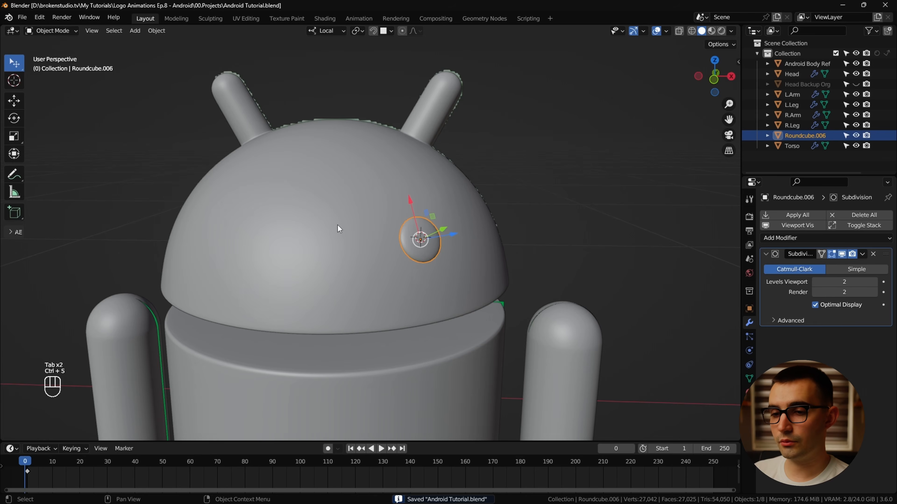
Parent the eye to the head as an Object parent.
click(400, 250)
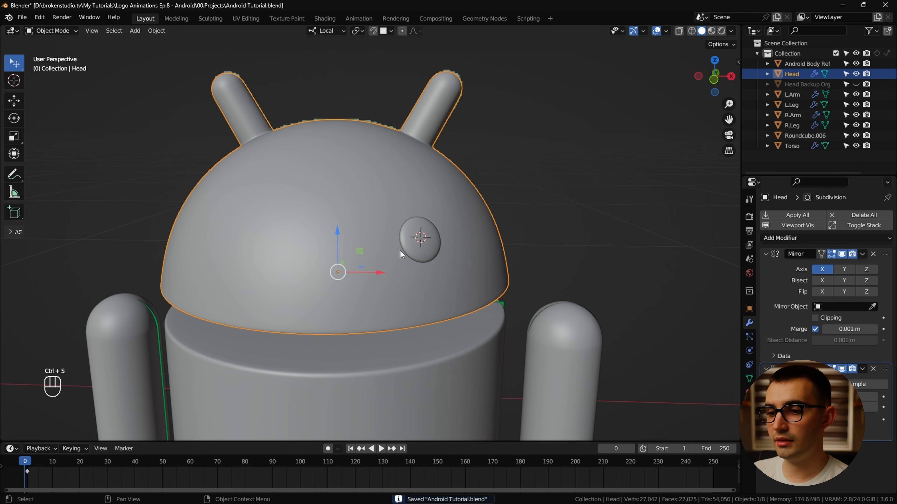
click(434, 250)
shift+click(363, 232)
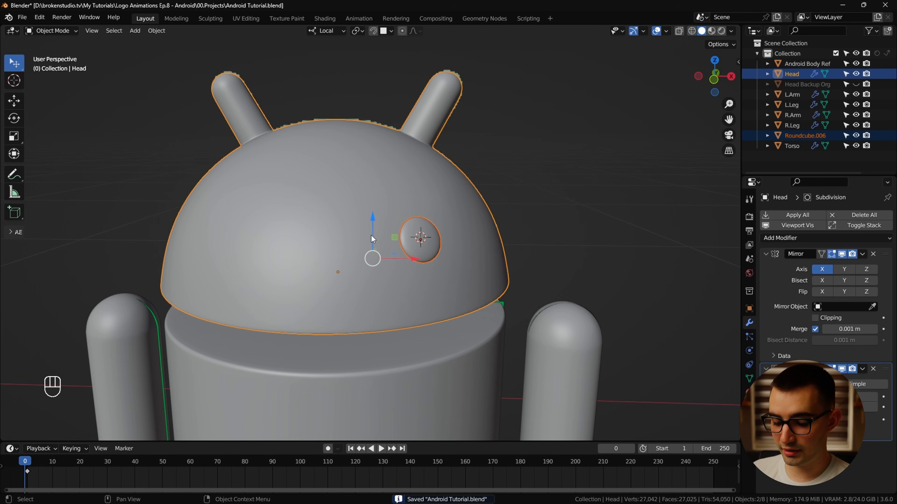
key(ctrl+p)
click(371, 235)
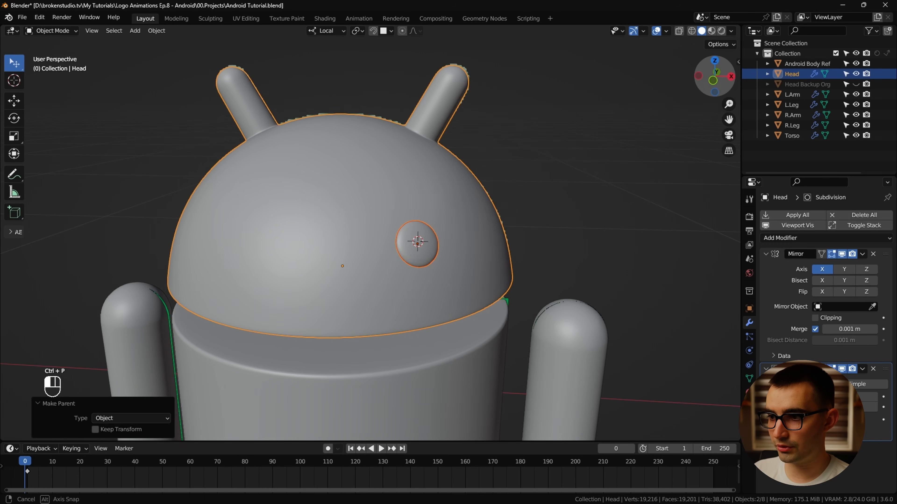
Duplicate the eye in place from the front view.
key(KP_1)
click(420, 231)
key(shift+d)
right_click(427, 241)
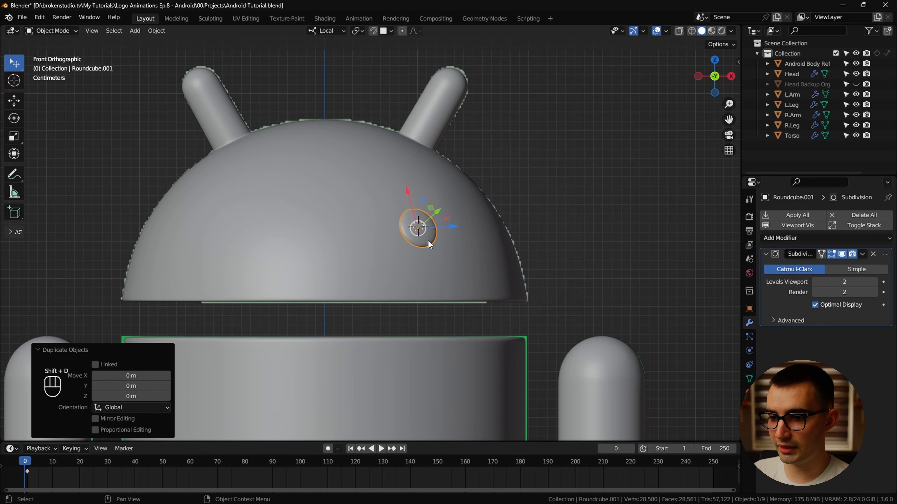
Rotate the head about its local Z axis until its attached eye lines up with the reference's opposite eye.
click(310, 191)
key(alt+z)
key(r)
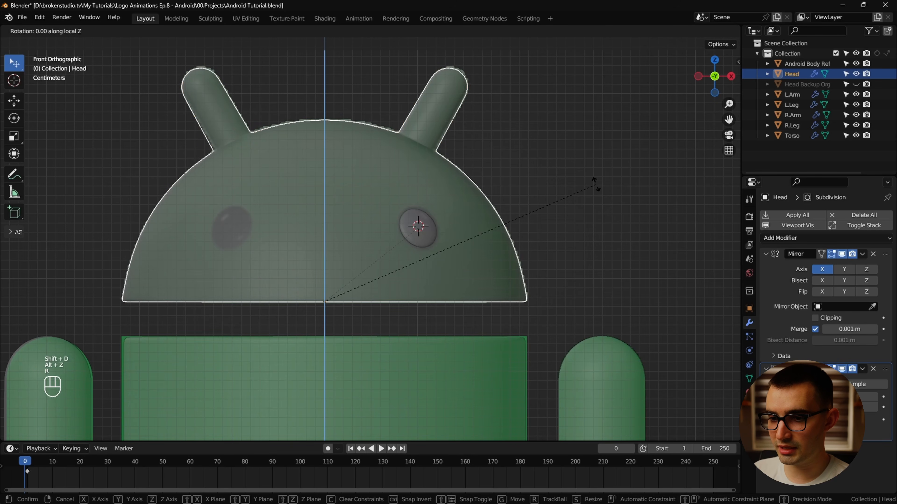
click(374, 81)
Detach the eye aligned with the opposite reference eye from the head, keeping its transformation.
click(223, 225)
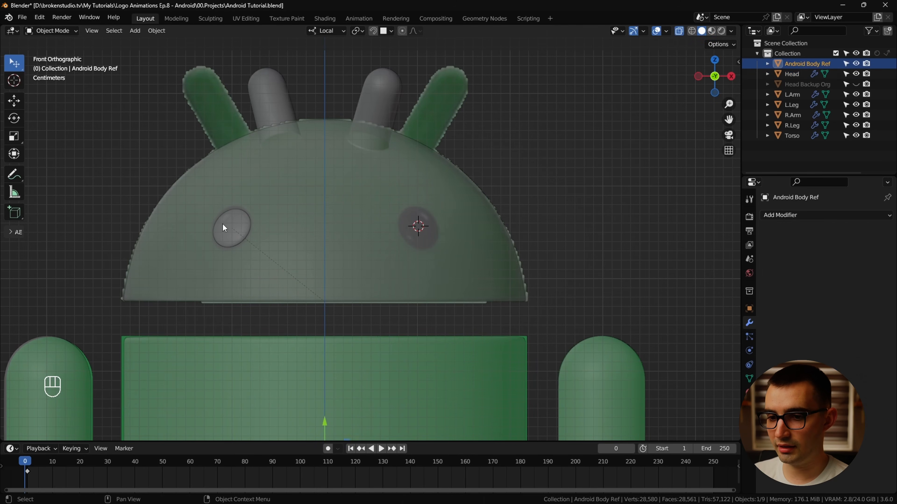
click(223, 226)
key(alt+p)
click(299, 262)
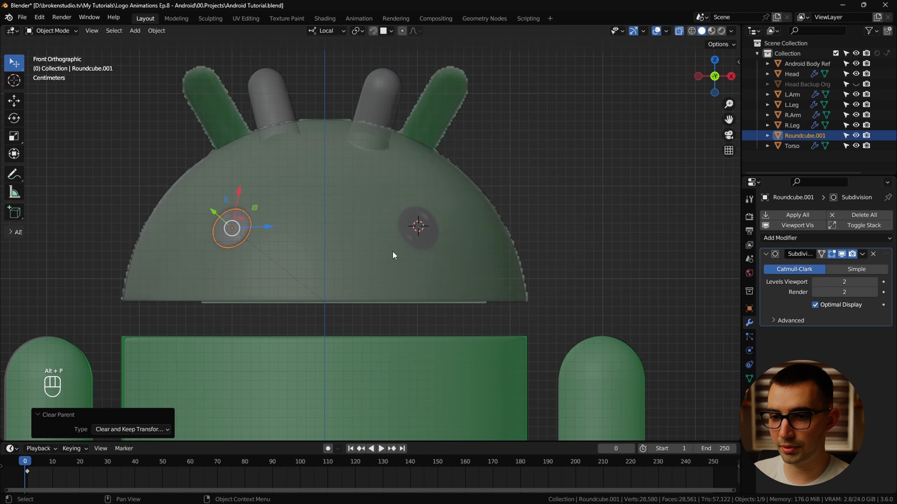
Clear the head's rotation to bring it back to its original orientation.
click(422, 176)
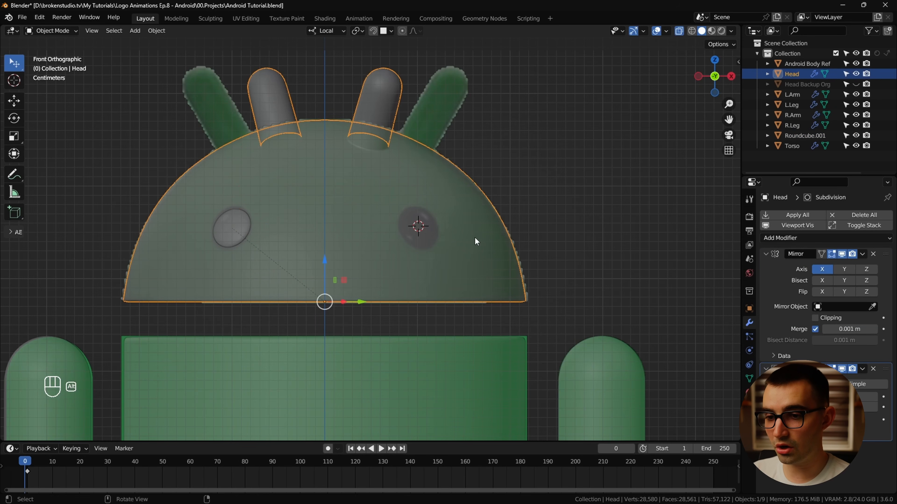
key(alt+r)
middle_drag(472, 236, 540, 196)
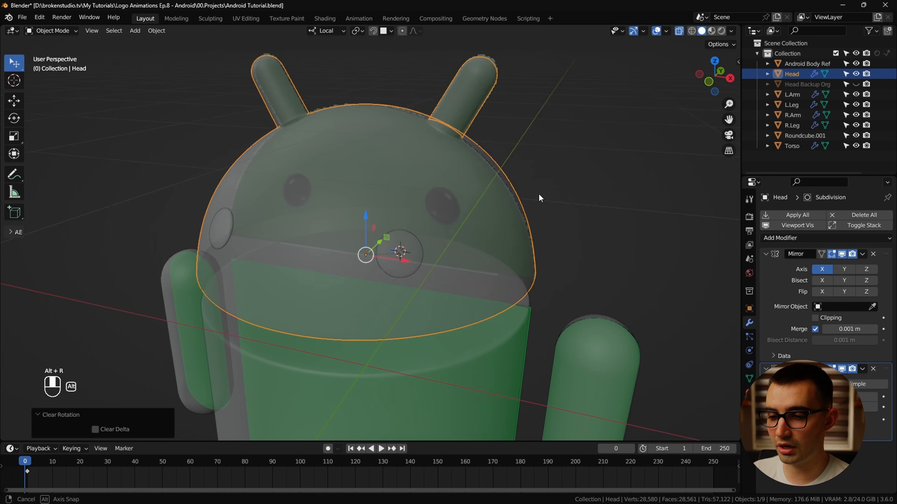
Detach the original eye, Roundcube.006, from the head while keeping its transformation.
click(414, 267)
click(407, 248)
click(406, 246)
alt+middle_drag(406, 247, 456, 239)
key(alt+p)
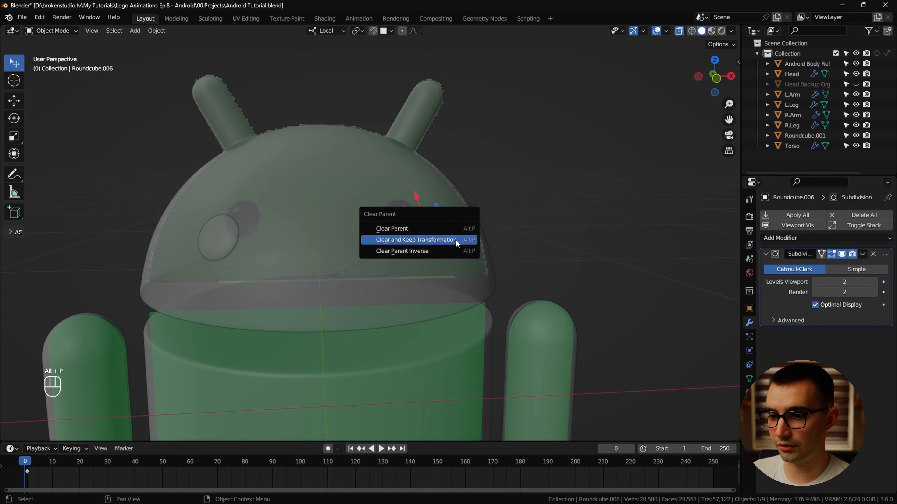
click(455, 239)
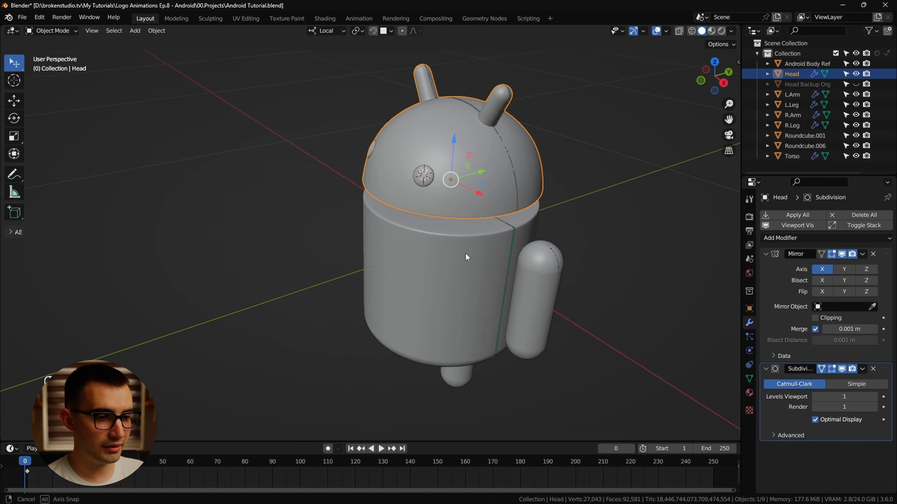
Create a material named Eye on Roundcube.006 and darken its base color to near black, with a value of about 0.016.
mouse_move(467, 254)
middle_down()
mouse_move(530, 234)
mouse_move(475, 238)
mouse_move(540, 265)
mouse_move(536, 186)
mouse_move(367, 281)
middle_up()
click(749, 393)
middle_drag(411, 226, 499, 267)
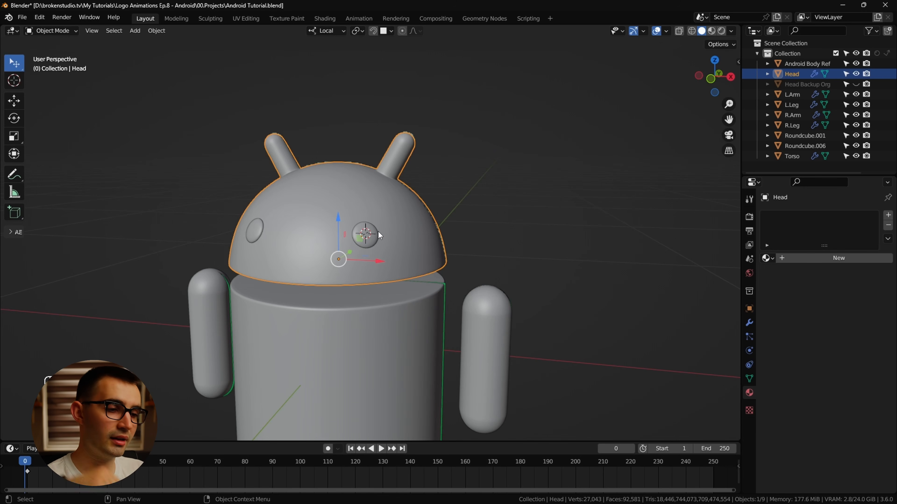
click(375, 240)
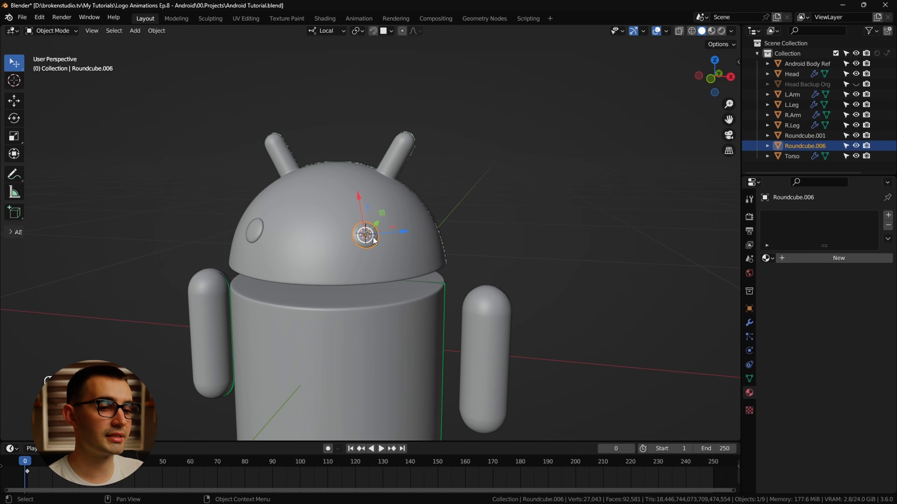
click(791, 260)
double_click(808, 259)
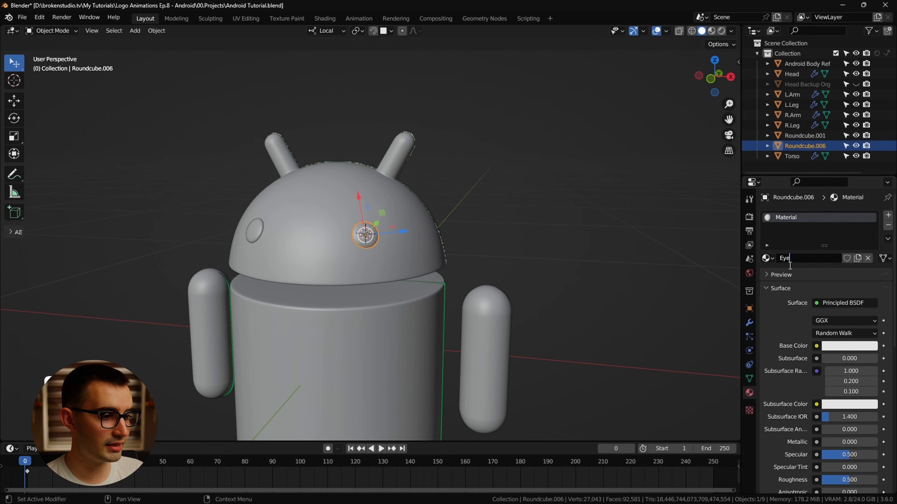
key(Return)
click(848, 346)
drag(865, 228, 868, 279)
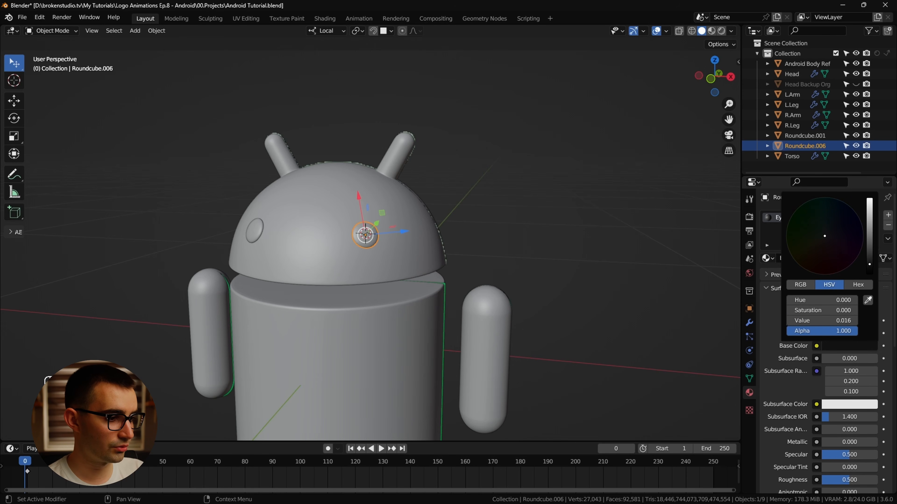
Show the material preview in the viewport and set the Eye material's Roughness to 0.200 and Specular to 1.000.
scroll(812, 354, down, 8)
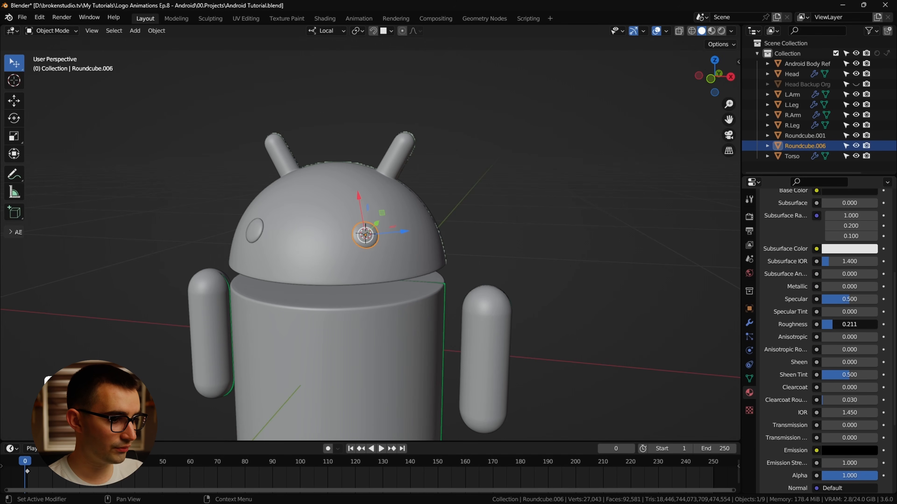
click(712, 31)
scroll(387, 248, up, 5)
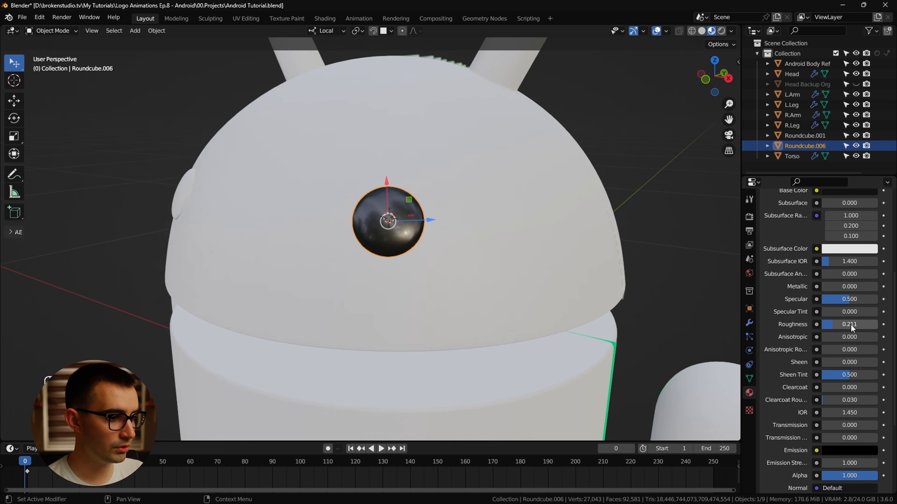
drag(850, 325, 858, 325)
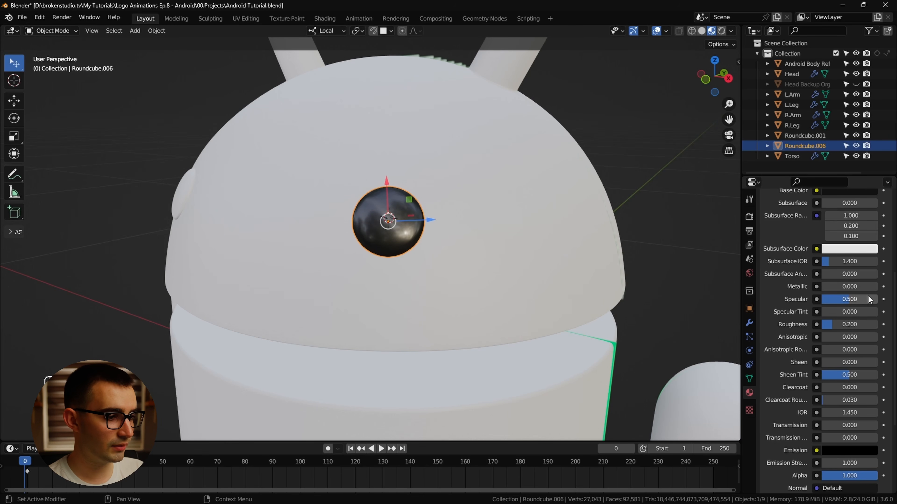
drag(850, 300, 878, 299)
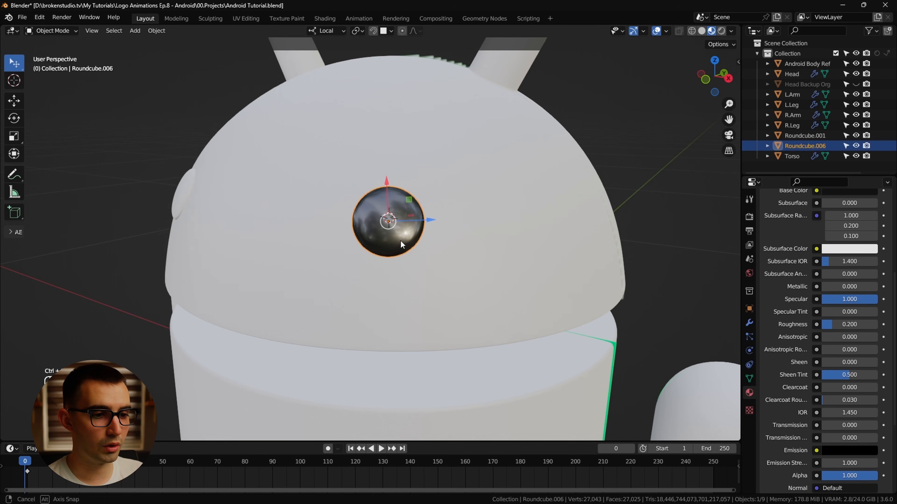
Select the head, switch to After Effects and sample the reference robot's green in a new solid's color settings.
middle_drag(401, 245, 494, 255)
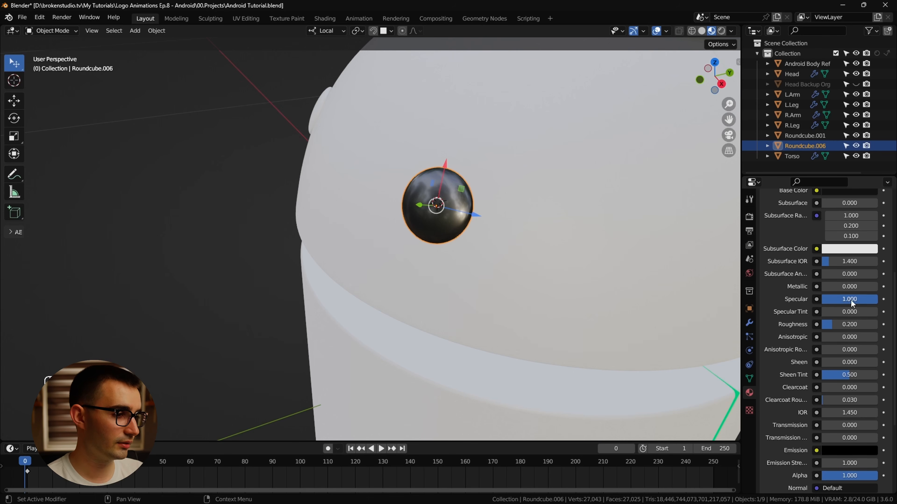
scroll(573, 226, down, 3)
click(570, 223)
middle_drag(570, 223, 588, 214)
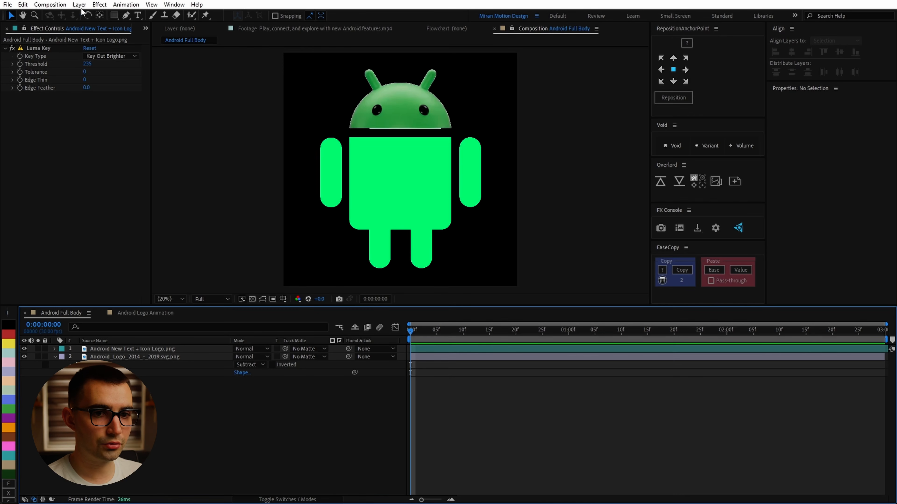
click(79, 4)
mouse_move(84, 15)
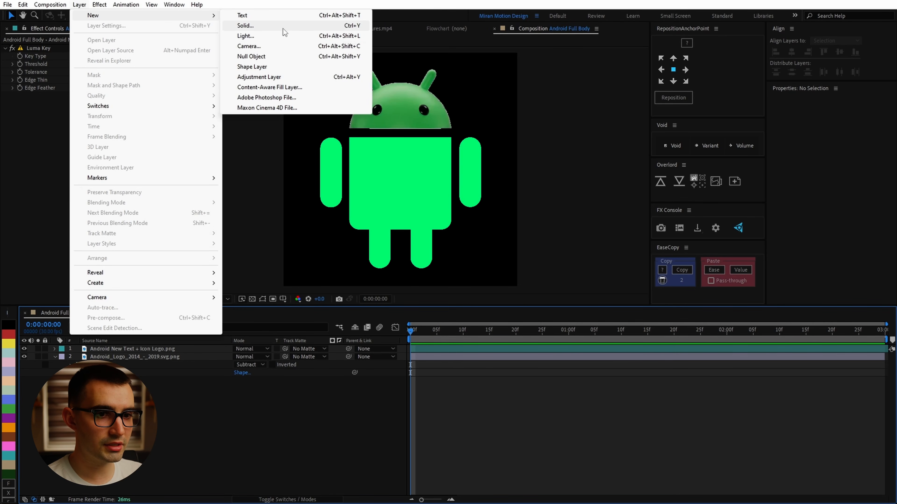
click(247, 25)
click(444, 370)
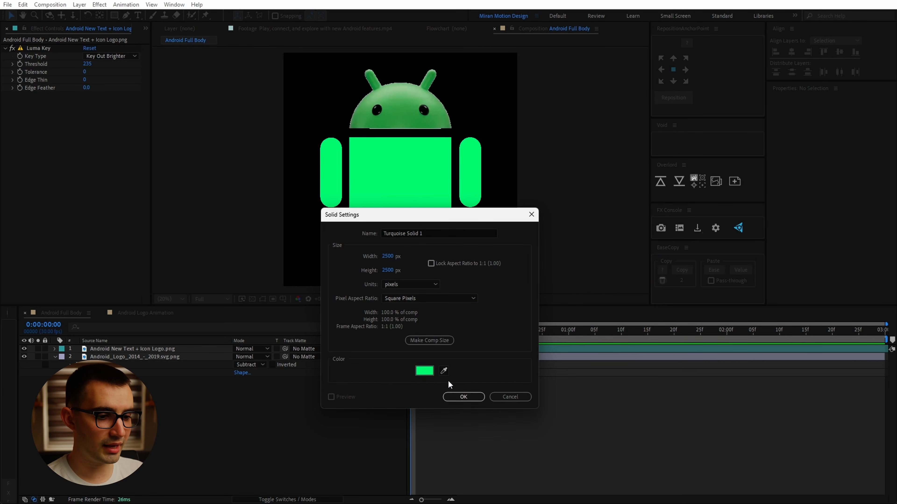
click(425, 371)
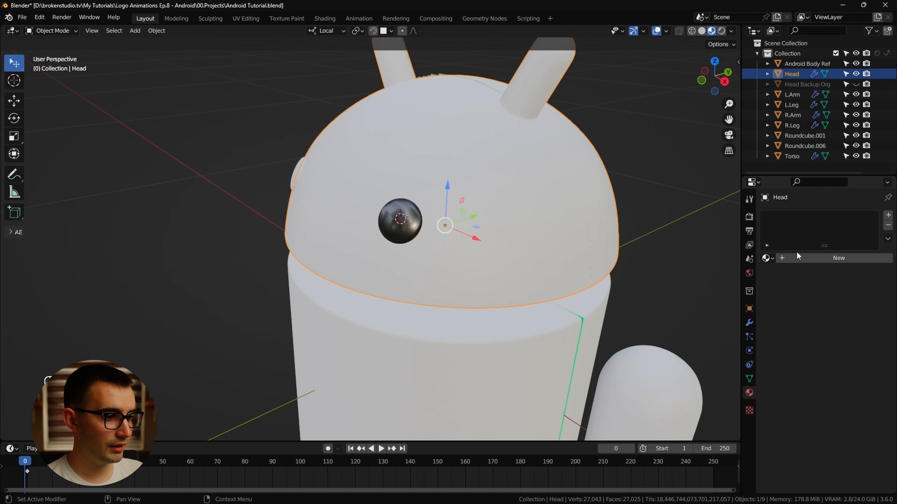
In Blender, create a material named Robot on the head with base color hex 00FA7D and roughness 0.400.
click(802, 257)
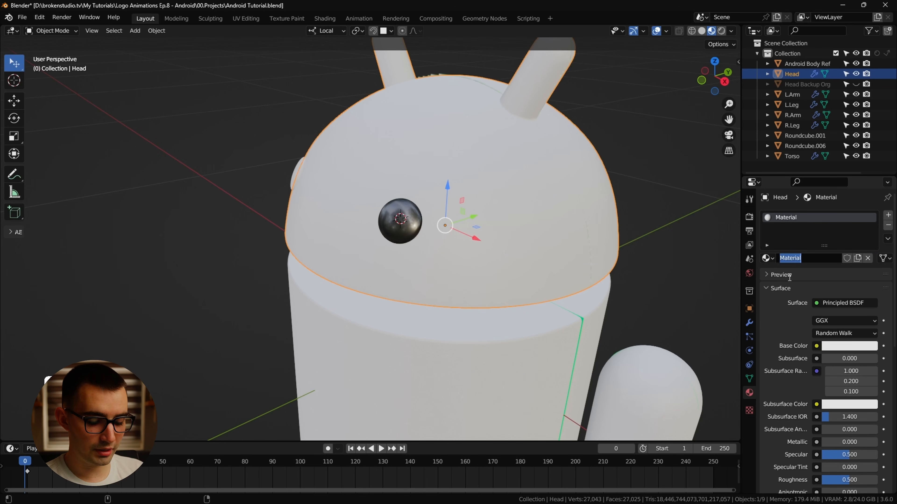
click(852, 346)
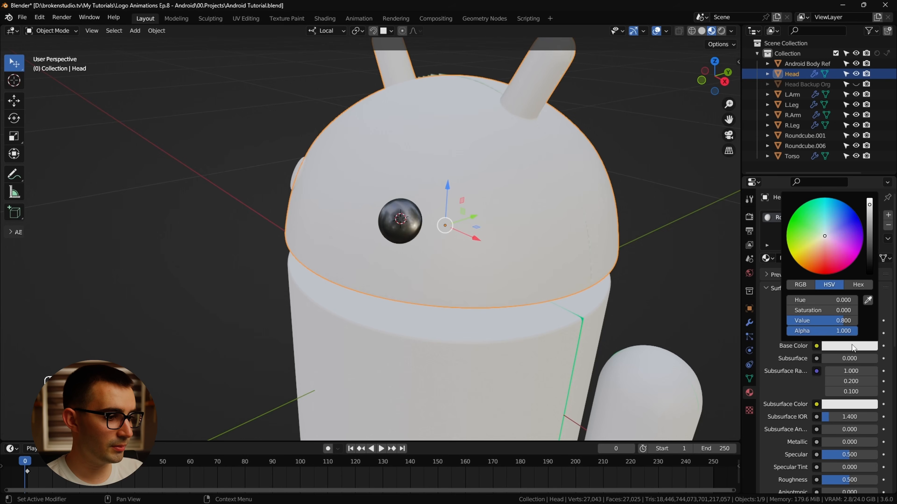
click(858, 285)
click(832, 300)
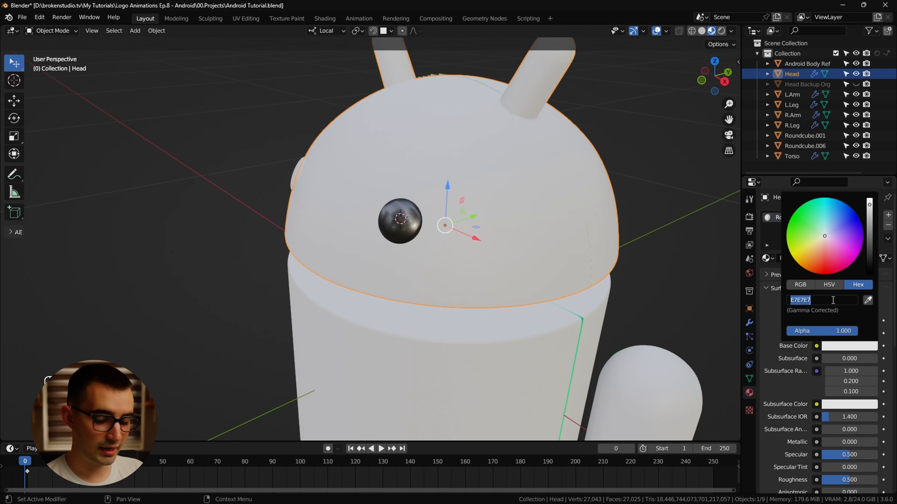
text(00FA7D)
key(Return)
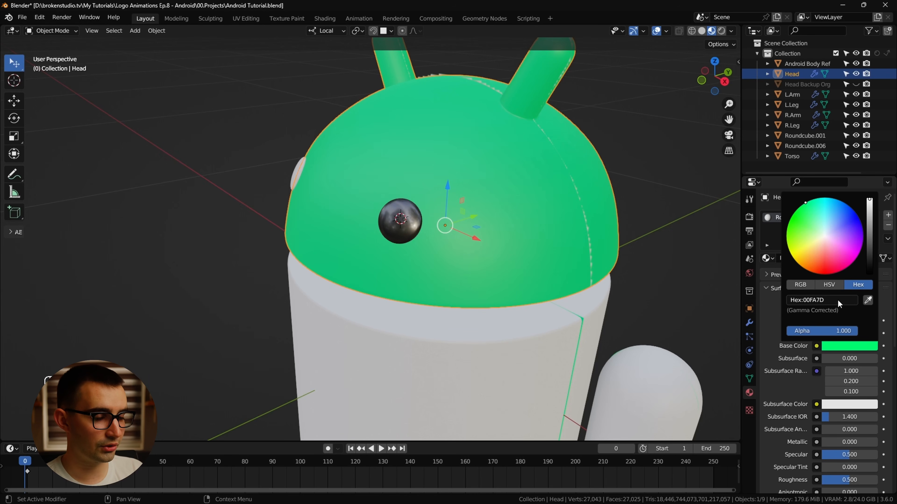
scroll(794, 339, down, 10)
scroll(793, 340, down, 2)
drag(848, 287, 834, 287)
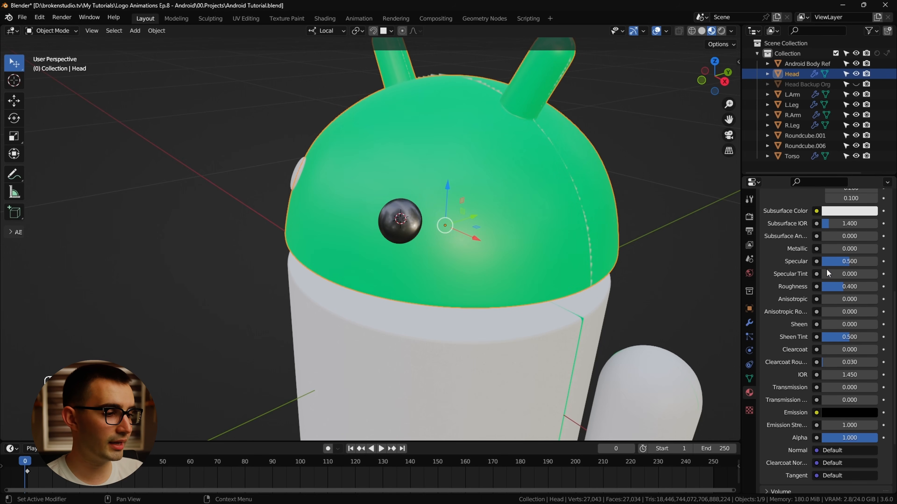
Link the head's Robot material to the torso, both arms and both legs.
scroll(622, 316, down, 4)
middle_drag(540, 317, 582, 295)
shift+middle_drag(563, 311, 573, 236)
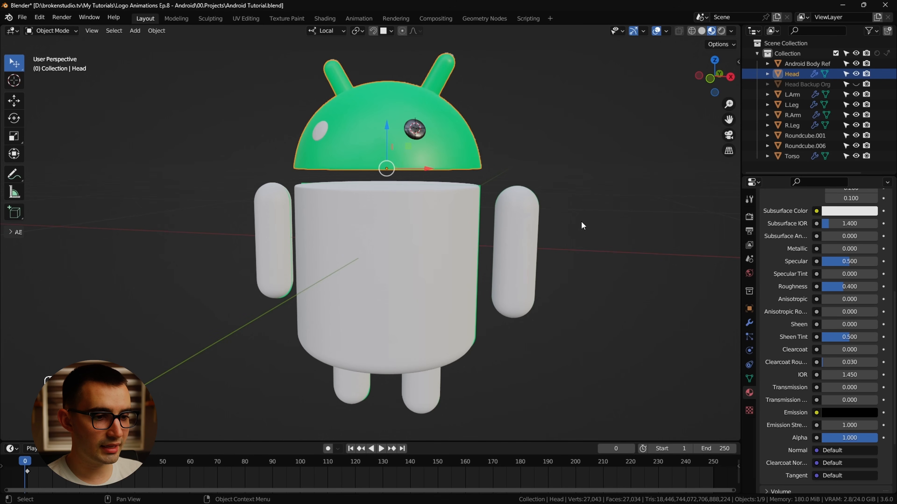
click(463, 244)
shift+click(518, 243)
shift+click(419, 402)
shift+click(346, 388)
shift+click(283, 264)
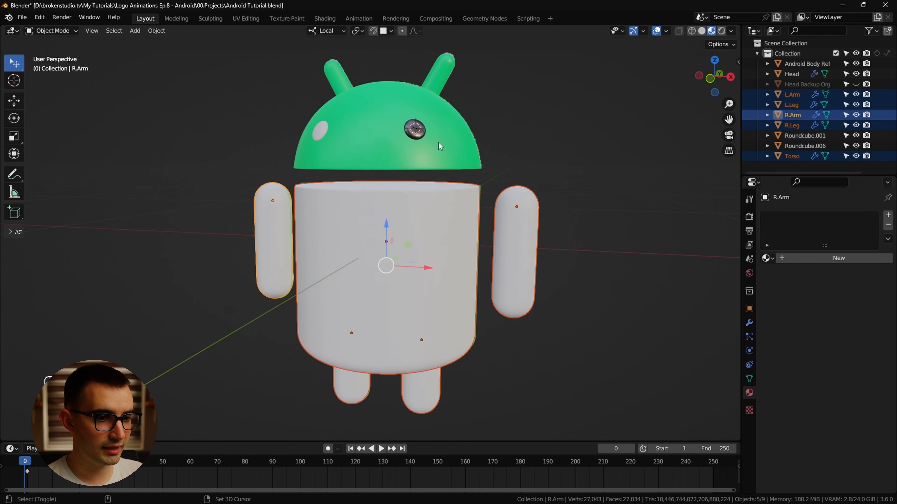
shift+click(458, 147)
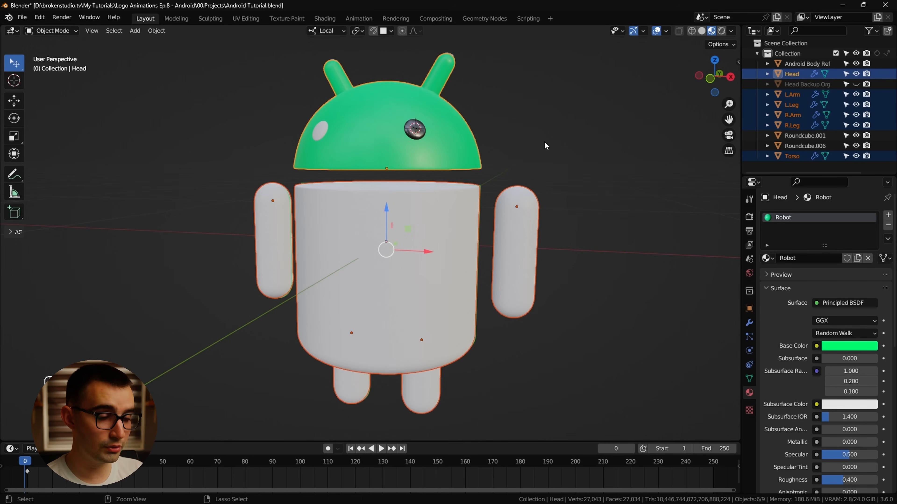
key(ctrl+l)
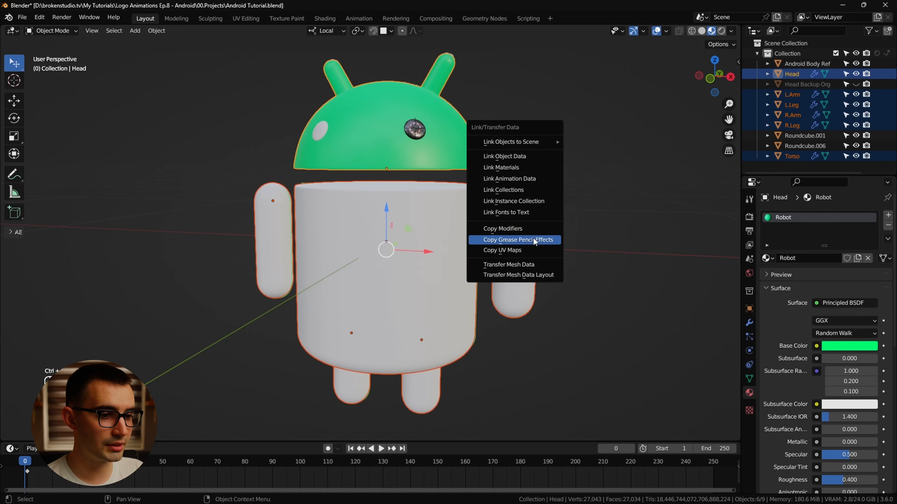
click(527, 167)
Link the Eyes material from Roundcube.006 to the other eye, Roundcube.001.
click(321, 132)
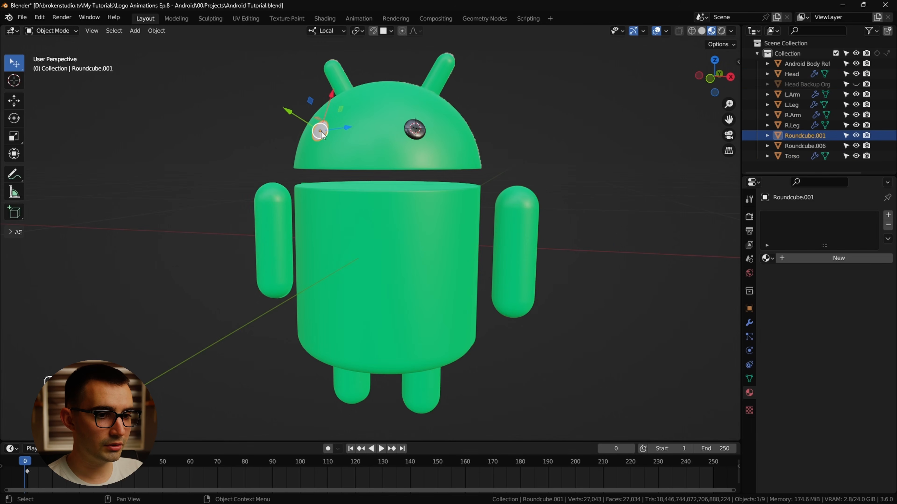
shift+click(422, 131)
key(ctrl+l)
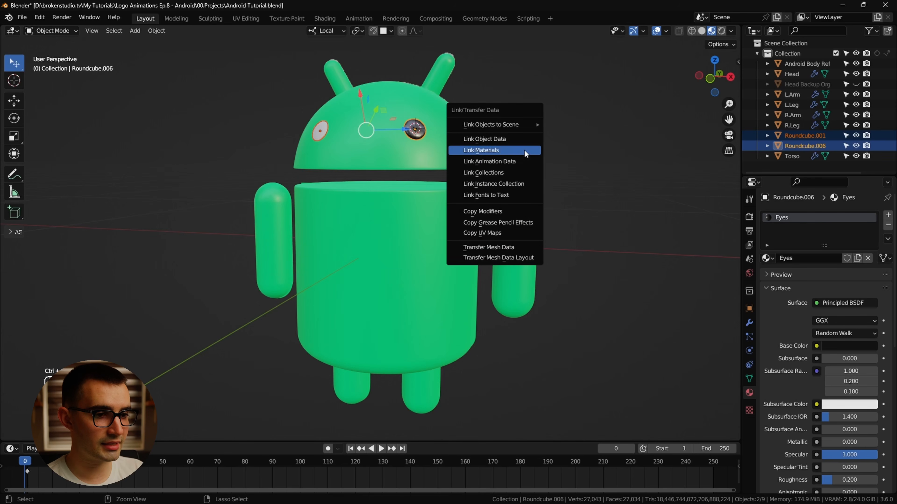
click(524, 151)
click(498, 160)
middle_drag(497, 160, 571, 216)
Make Android Body Ref unselectable and show the rendered viewport with Scene World lighting turned off.
click(846, 64)
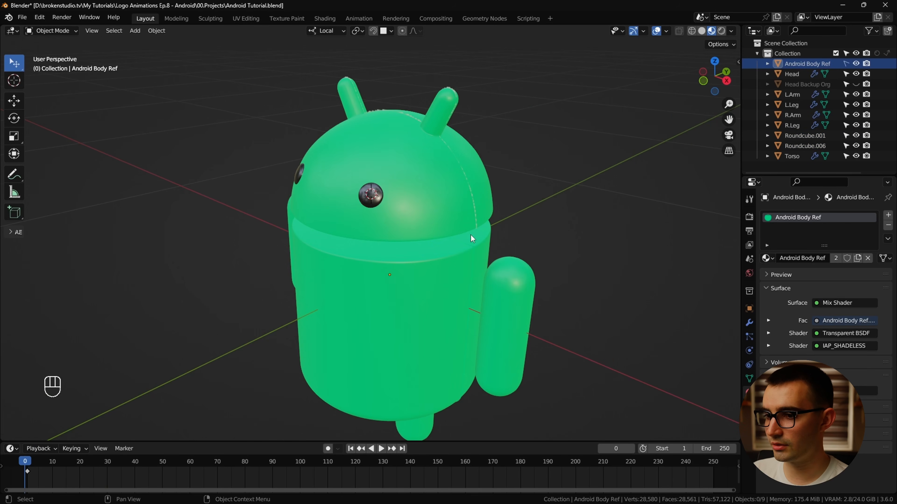
alt+middle_drag(473, 236, 507, 226)
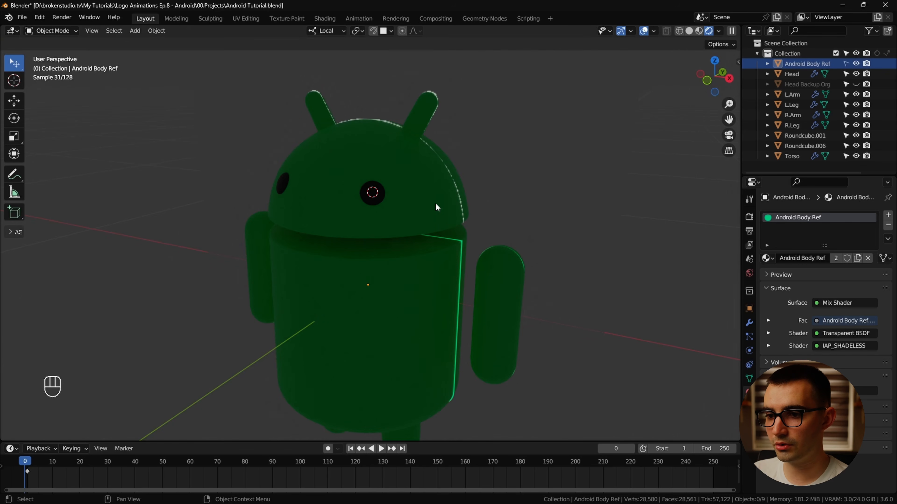
click(718, 31)
click(684, 92)
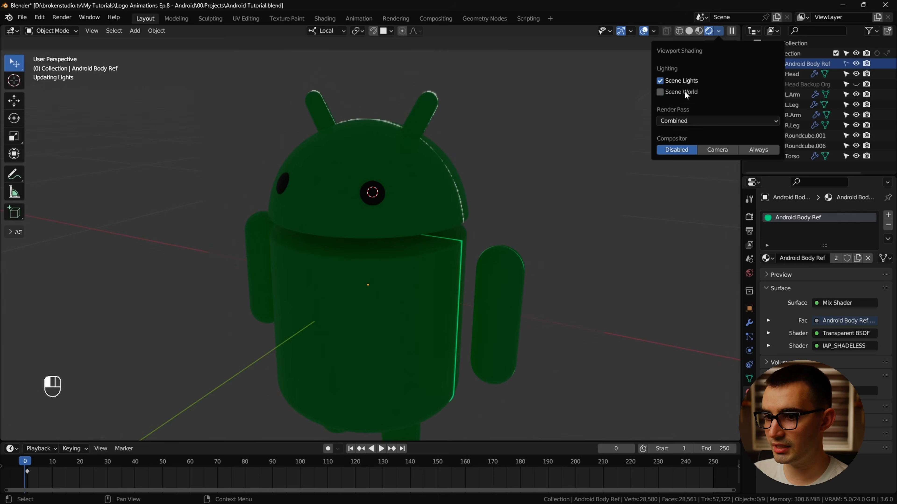
click(718, 32)
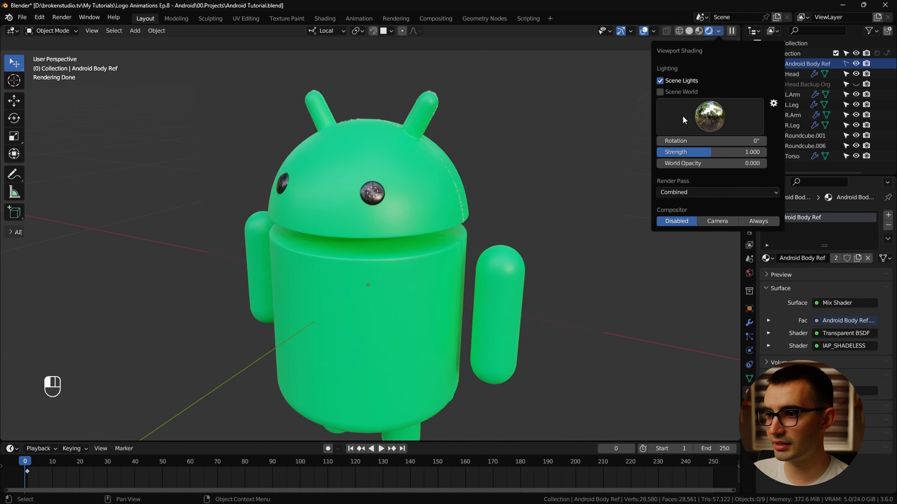
Hide Android Body Ref and examine the smoothness of the head and antenna surfaces up close.
click(856, 64)
scroll(442, 209, up, 4)
alt+middle_drag(361, 228, 375, 266)
scroll(400, 233, down, 4)
scroll(512, 181, up, 5)
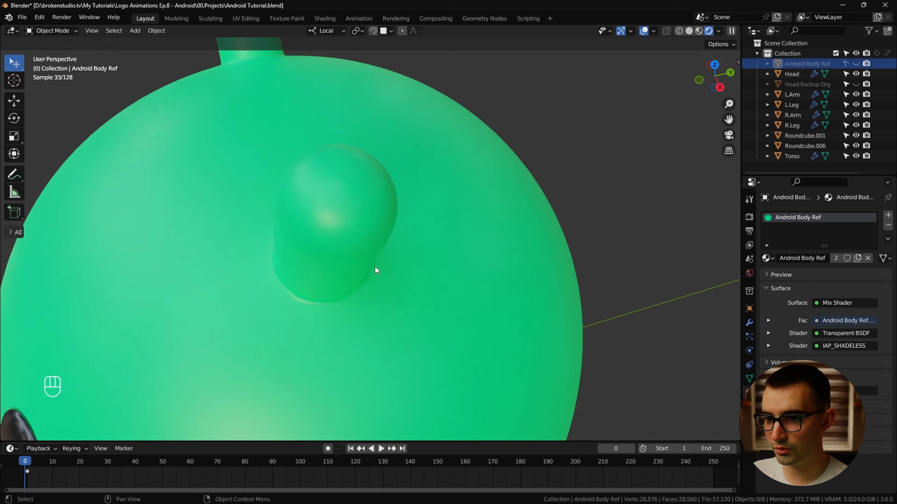
alt+middle_drag(462, 251, 489, 236)
alt+middle_drag(486, 171, 434, 221)
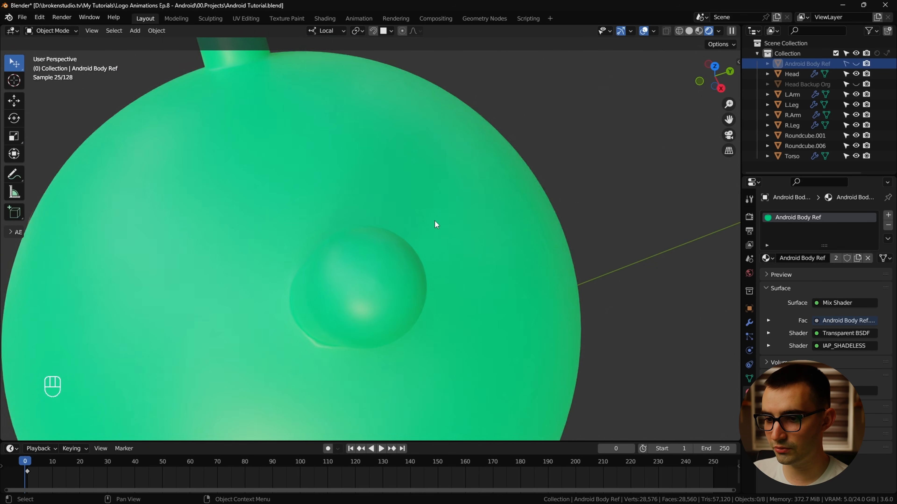
click(436, 223)
alt+middle_drag(451, 263, 522, 190)
middle_drag(516, 120, 429, 207)
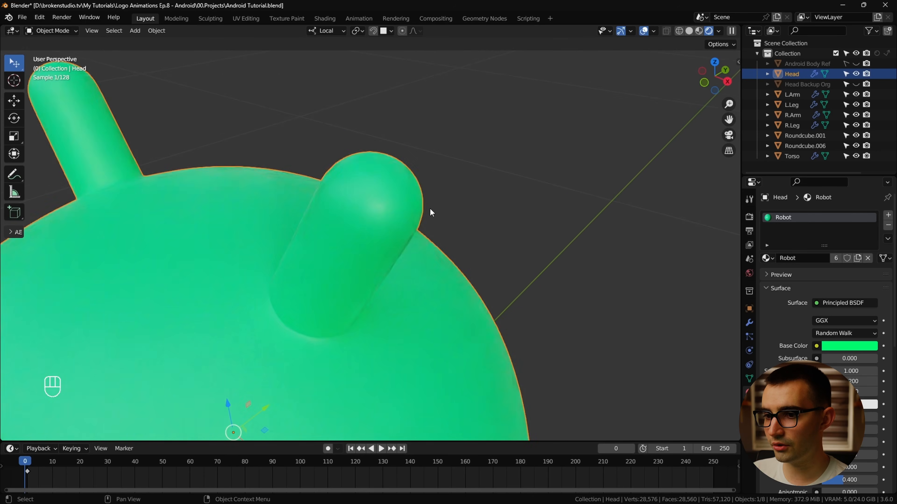
scroll(437, 169, up, 4)
click(507, 164)
middle_drag(507, 164, 463, 259)
scroll(436, 252, down, 3)
click(464, 259)
click(537, 281)
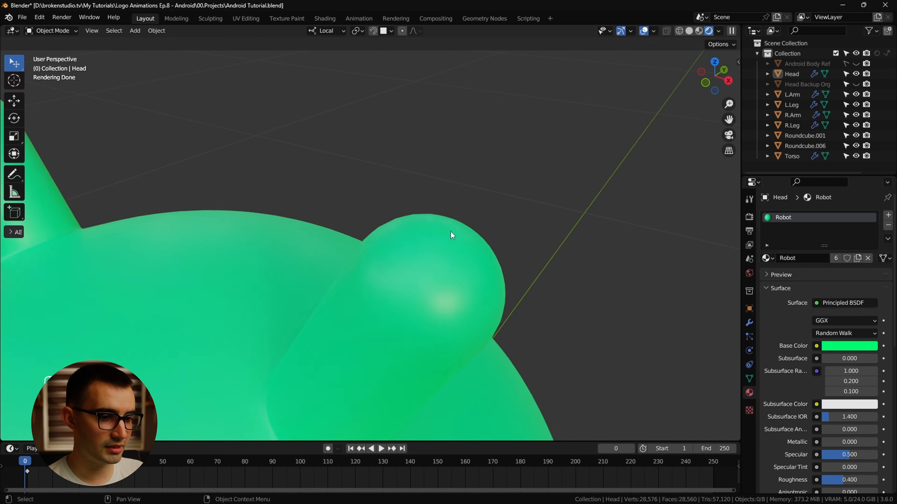
Set the head's Subdivision modifier to 2 levels for both viewport and render.
click(514, 287)
click(749, 323)
click(874, 397)
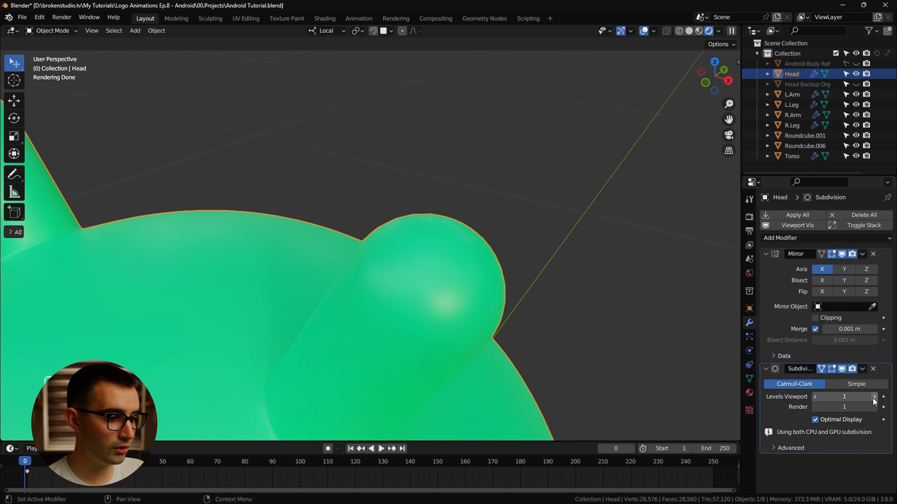
click(874, 408)
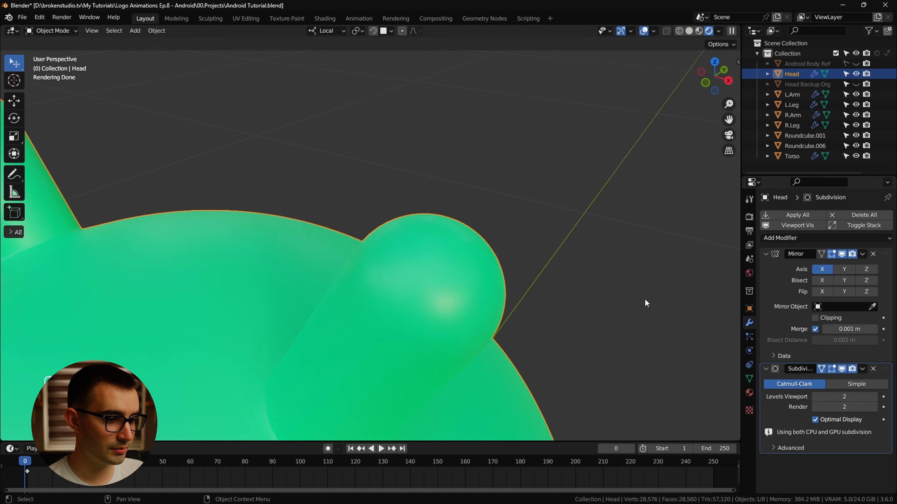
click(644, 298)
scroll(581, 311, down, 6)
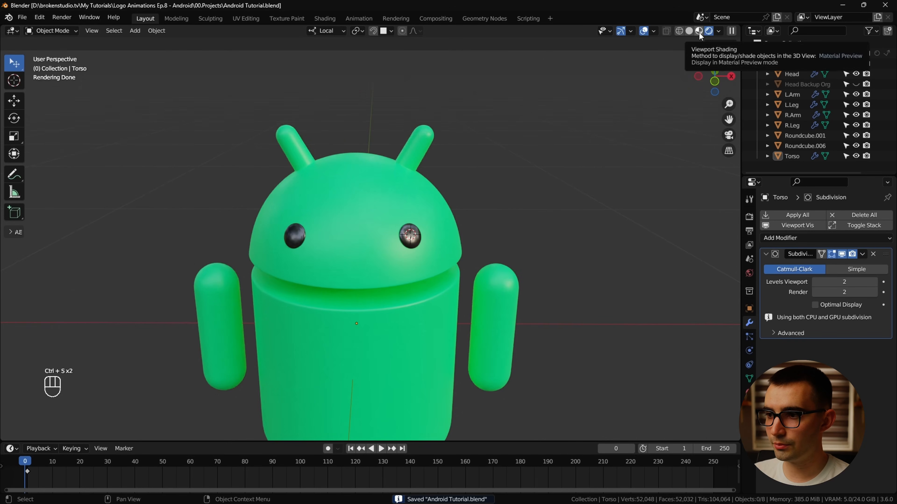
Switch the viewport back to material preview and hide the torso, both arms and both legs.
click(699, 31)
click(489, 318)
shift+click(379, 364)
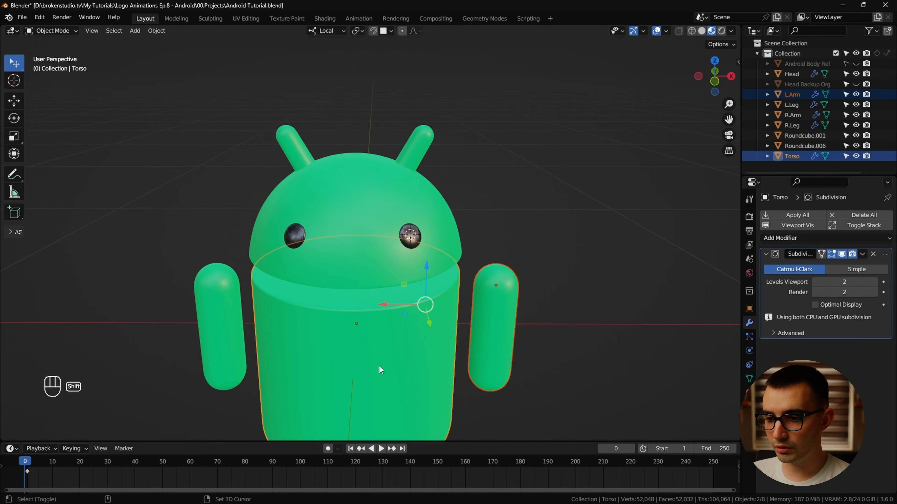
shift+click(228, 340)
shift+middle_drag(286, 320, 320, 150)
shift+click(424, 316)
shift+click(353, 311)
key(h)
Select the head, view it straight from the front and save the file.
mouse_move(492, 192)
shift+middle_down()
mouse_move(486, 335)
mouse_move(483, 185)
mouse_move(490, 201)
shift+middle_up()
click(467, 195)
shift+middle_drag(491, 201, 501, 272)
click(716, 73)
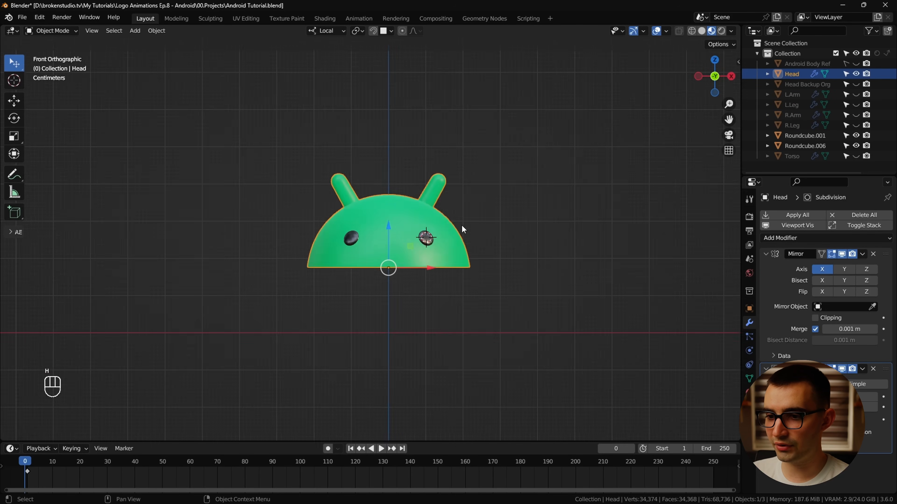
scroll(460, 226, up, 4)
key(ctrl+s)
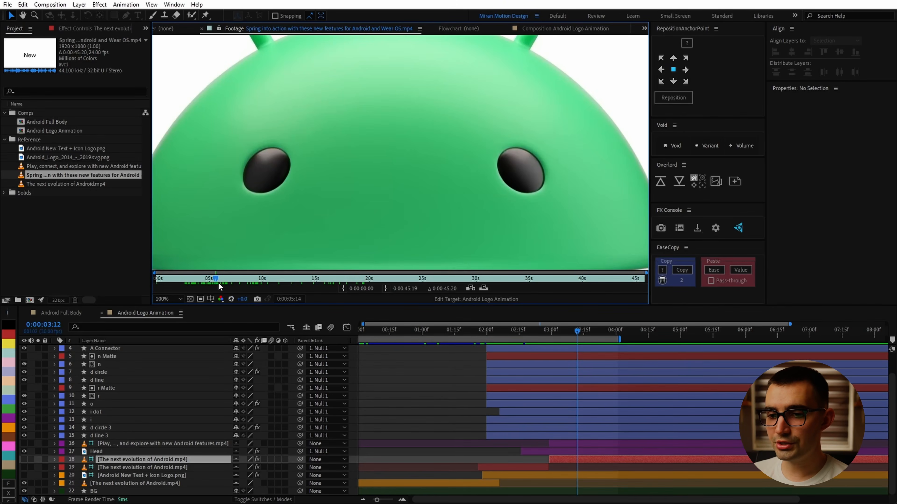
In After Effects, examine the eyes' shape and recess in the reference footage and in the Android Logo Animation composition.
mouse_move(218, 282)
mouse_down()
mouse_move(258, 282)
mouse_move(199, 282)
mouse_move(216, 282)
mouse_up()
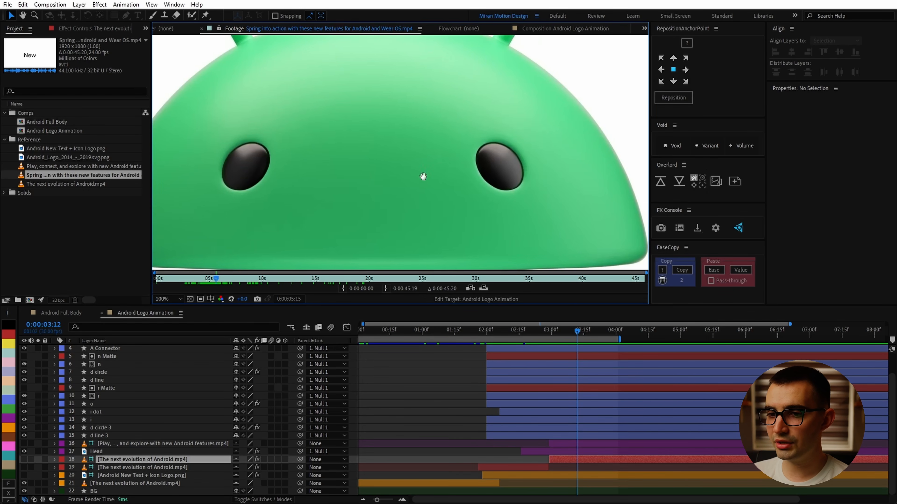
scroll(495, 144, up, 1)
middle_drag(524, 174, 500, 177)
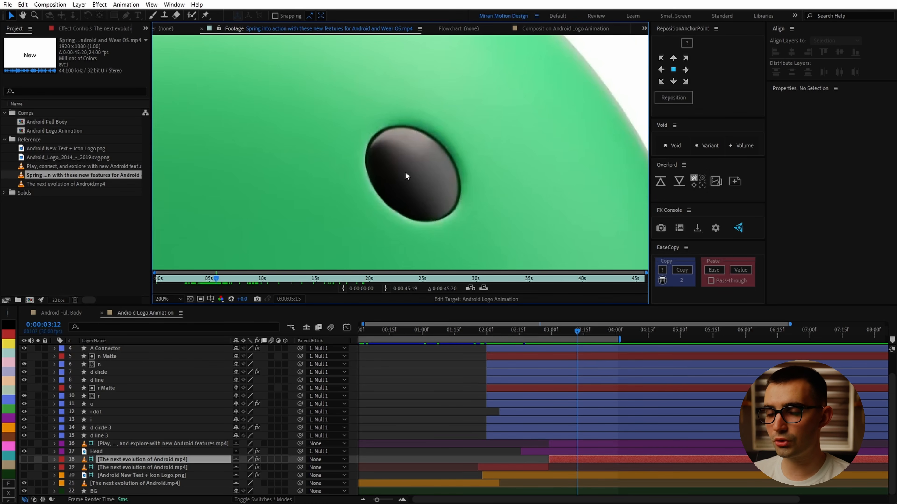
scroll(408, 186, down, 1)
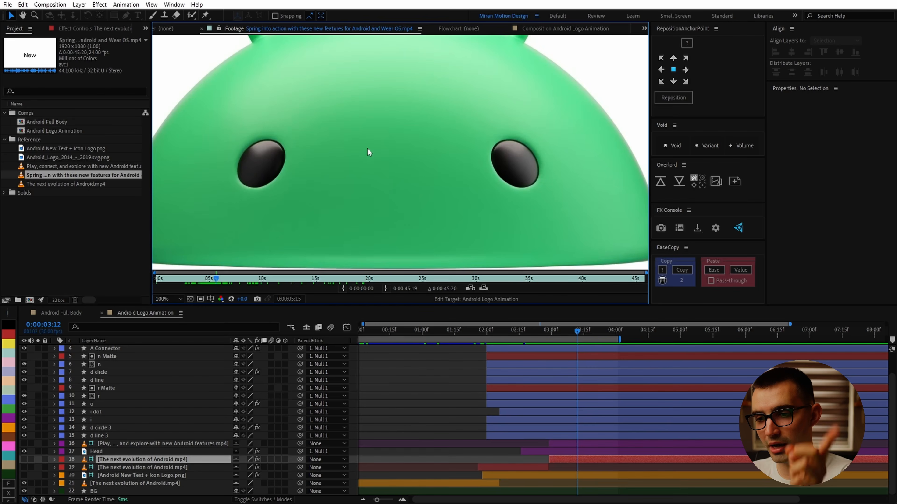
drag(526, 334, 585, 339)
scroll(398, 202, up, 1)
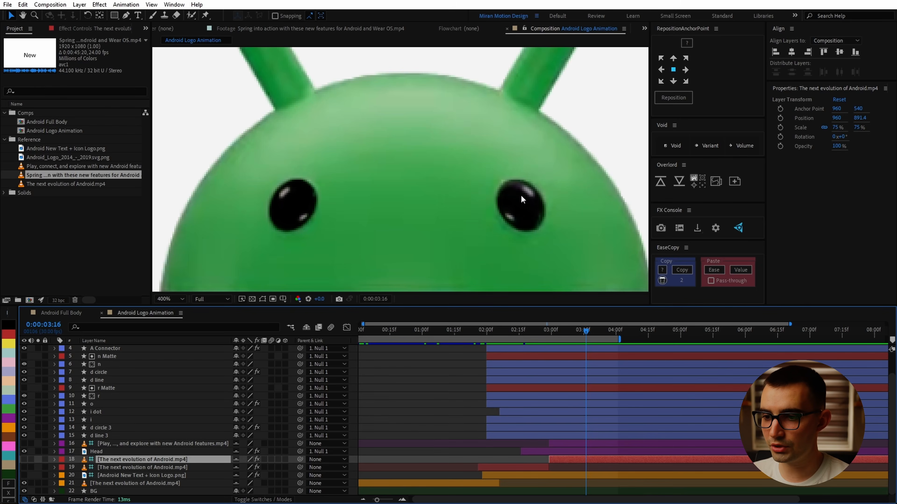
scroll(461, 183, down, 1)
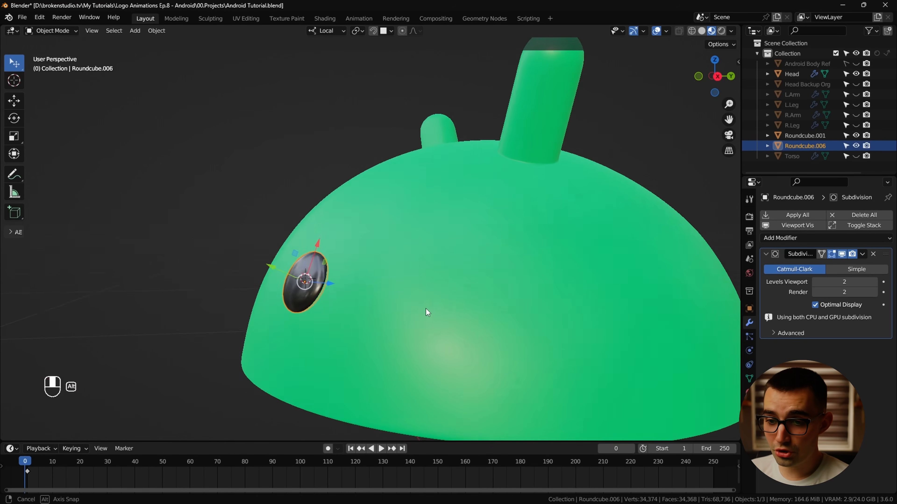
Duplicate the head in place, rename the copy Head.Ears and hide it.
middle_drag(426, 309, 544, 327)
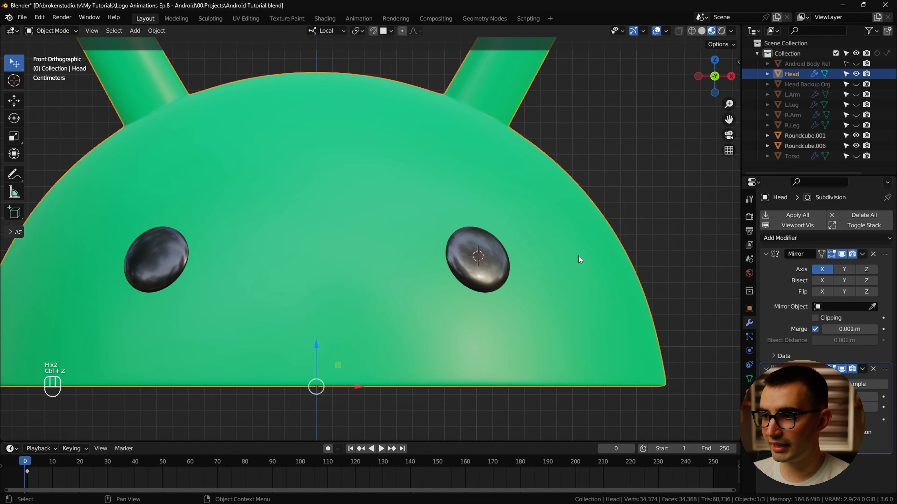
key(shift+d)
right_click(603, 261)
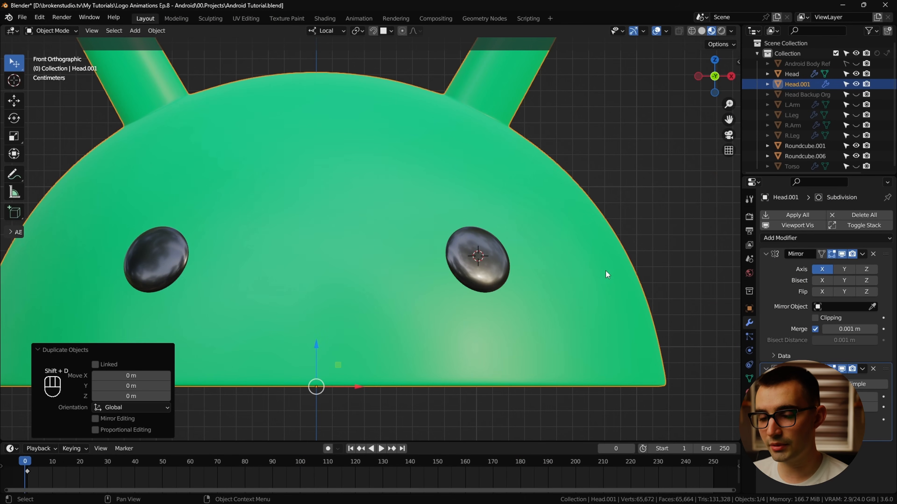
double_click(802, 84)
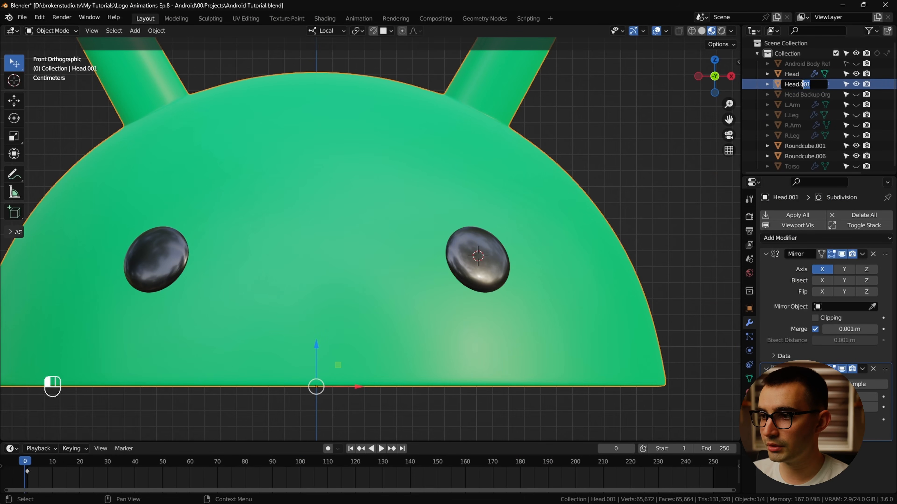
text(Ears)
key(Return)
key(h)
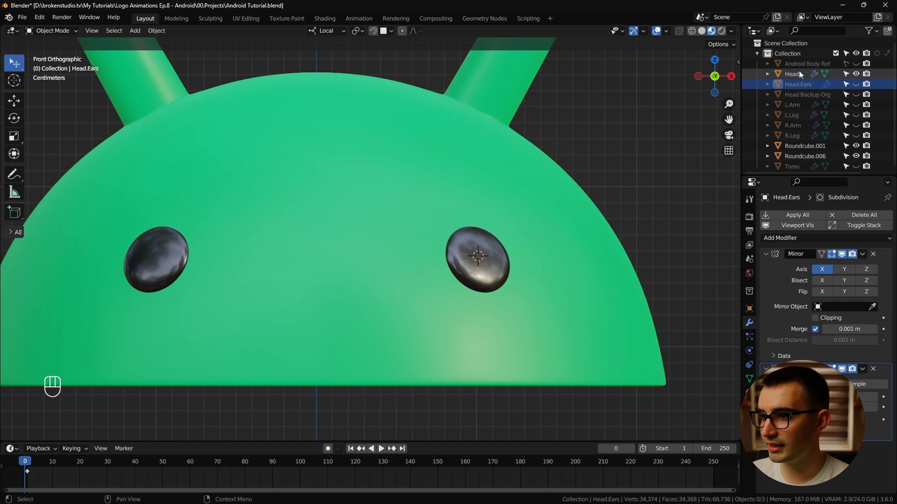
Rename the original head as Head Eyes Indent and save the file.
double_click(806, 74)
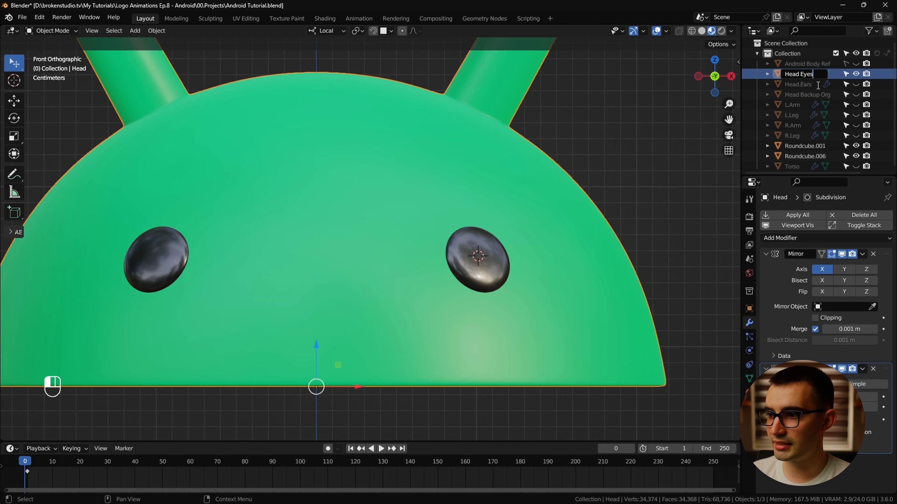
text(Eyes Indent)
key(Return)
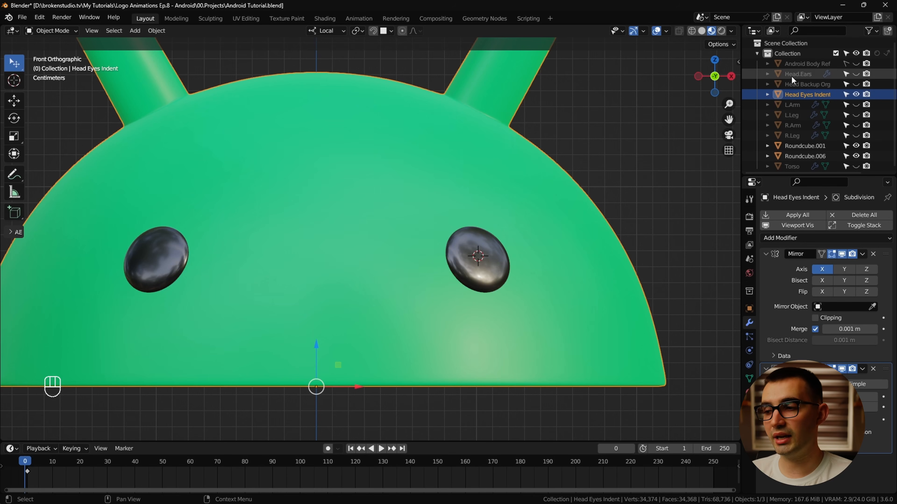
key(ctrl+s)
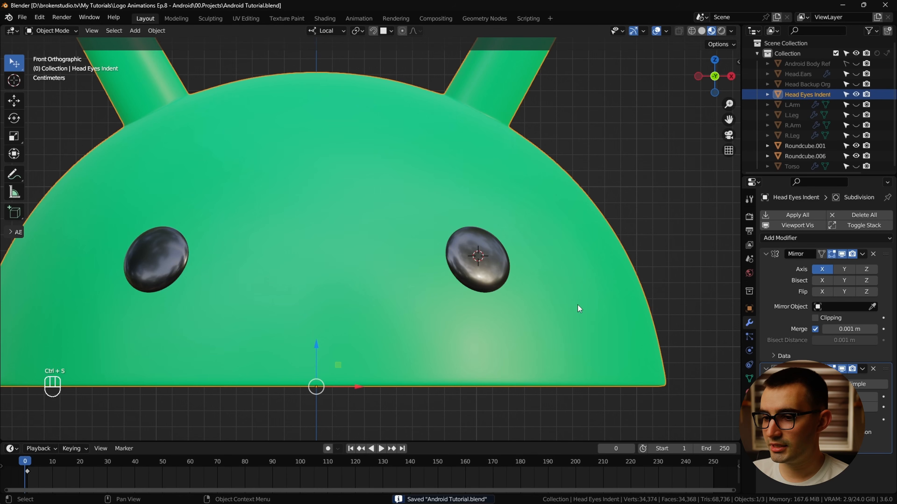
In Edit Mode, select the three-by-three block of head faces surrounding the eye.
key(Tab)
scroll(547, 283, up, 2)
shift+middle_drag(547, 283, 377, 303)
click(361, 339)
click(354, 300)
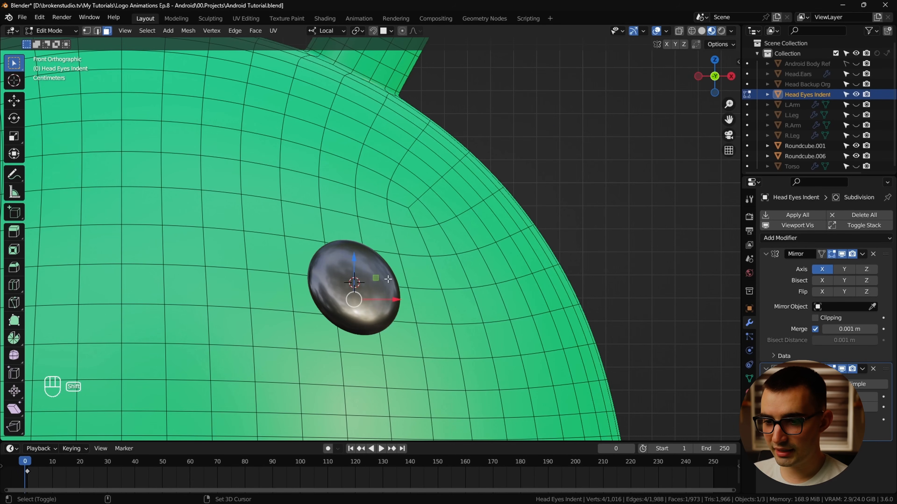
shift+click(391, 269)
shift+click(347, 263)
shift+click(306, 258)
shift+click(308, 294)
shift+click(316, 333)
shift+click(363, 349)
shift+click(400, 339)
shift+click(403, 310)
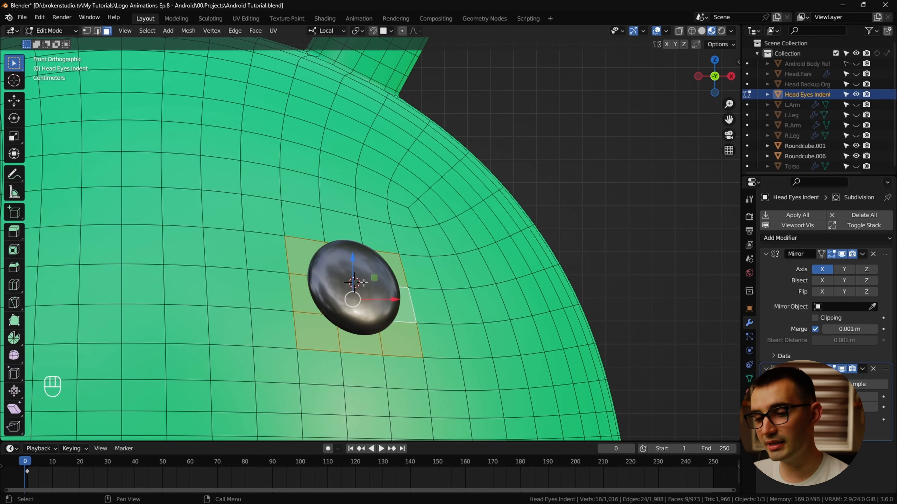
Vertex-slide the selected faces upward by a factor of 0.388 and sideways by about 0.075 to centre them on the eye, and save.
key(g)
key(g)
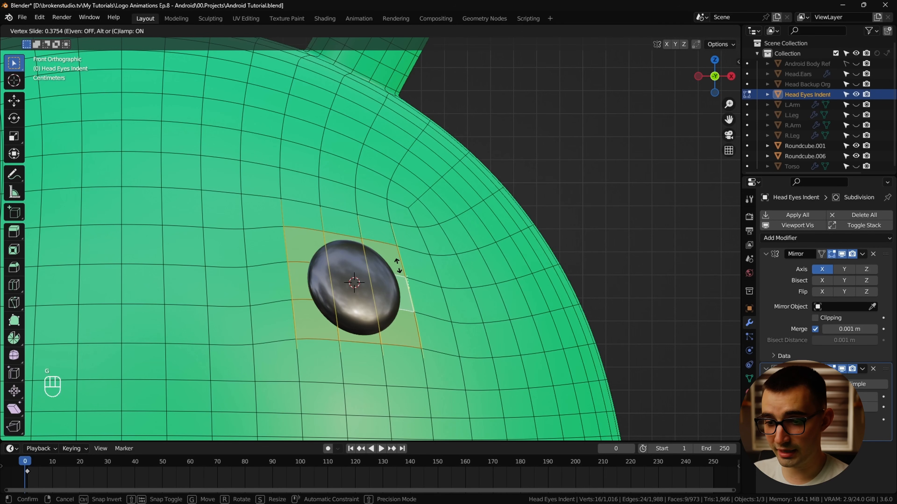
click(398, 265)
scroll(376, 236, up, 3)
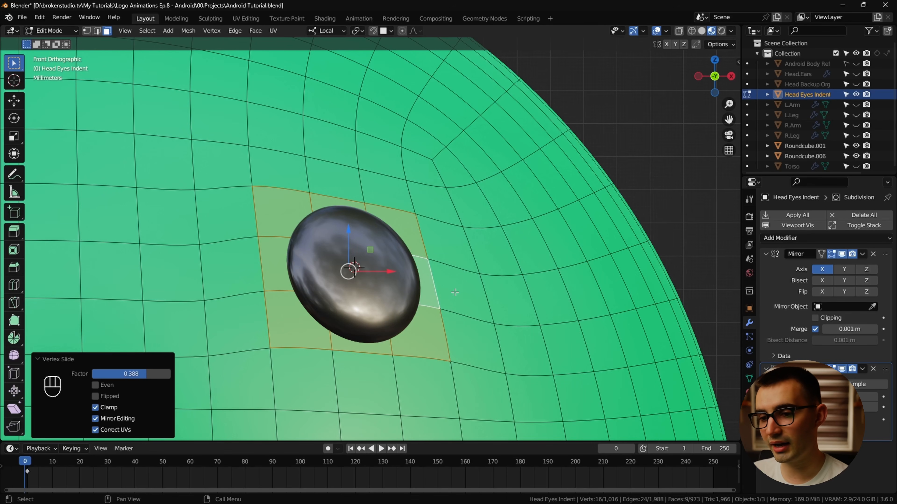
key(g)
key(g)
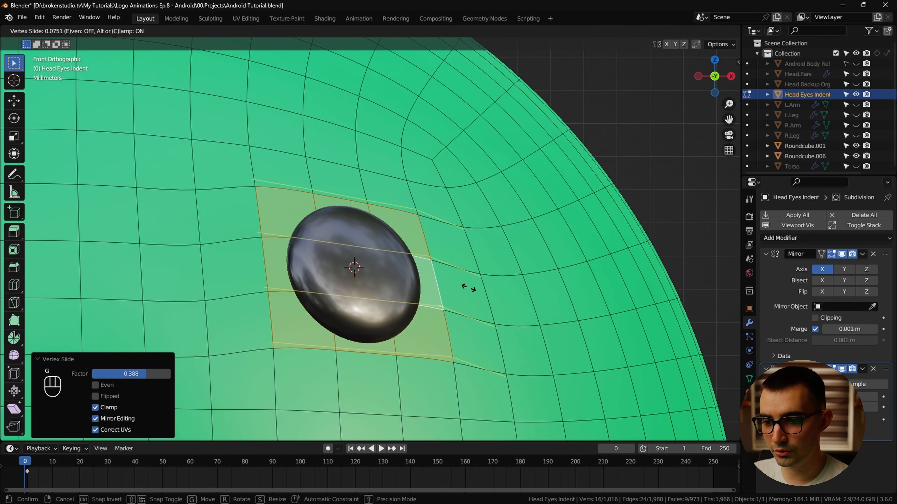
click(469, 287)
key(ctrl+s)
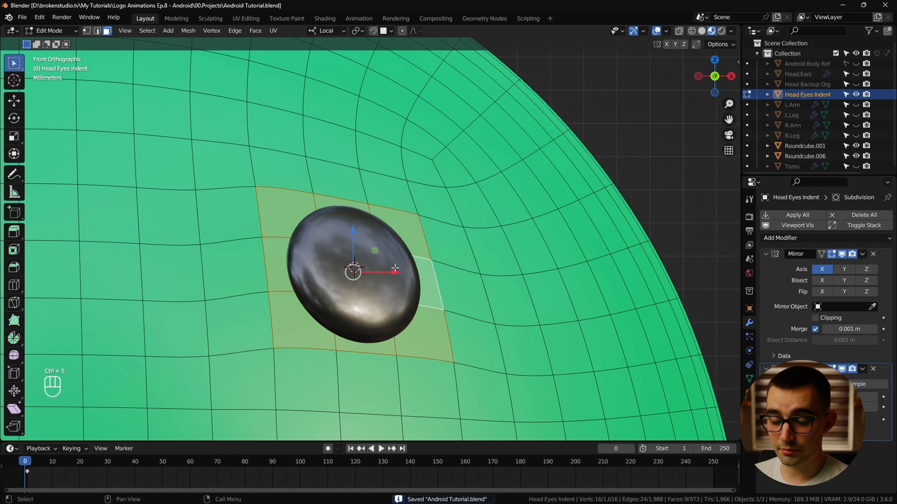
Try to round the nine selected faces around the eye with the LoopTools Circle command.
right_click(395, 269)
mouse_move(422, 240)
click(456, 249)
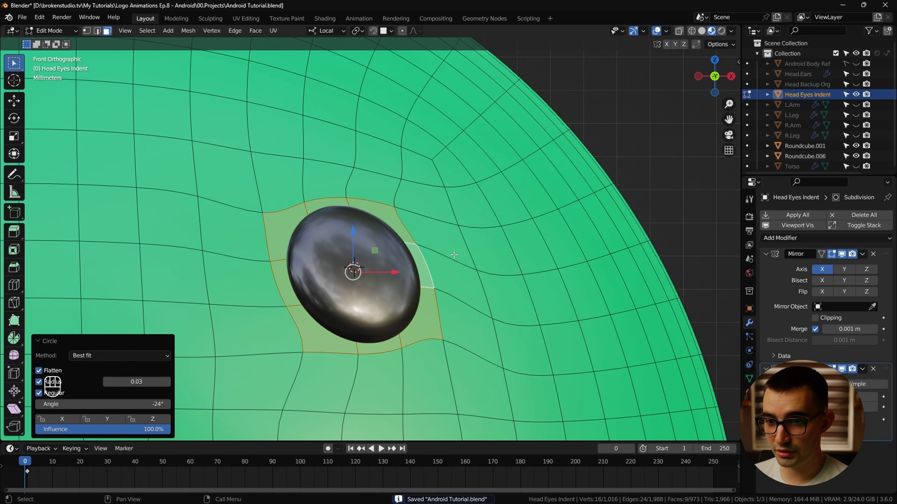
Subdivide the nine selected faces once and shape them into a circle around the eye with LoopTools Circle.
key(ctrl+KP_Subtract)
middle_drag(451, 258, 346, 236)
right_click(346, 236)
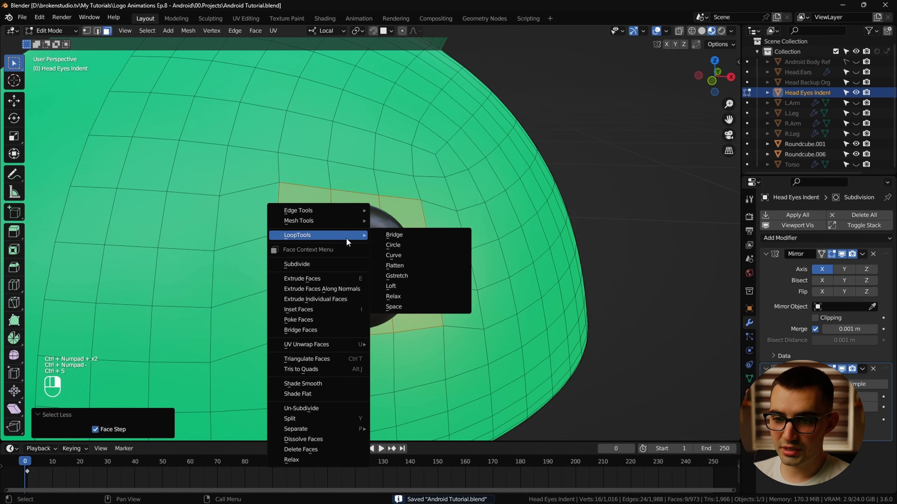
click(336, 261)
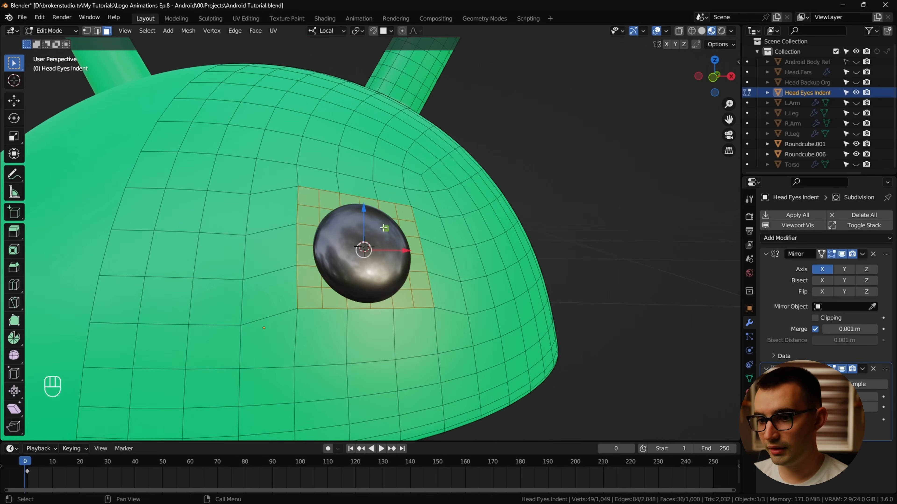
right_click(371, 256)
mouse_move(384, 229)
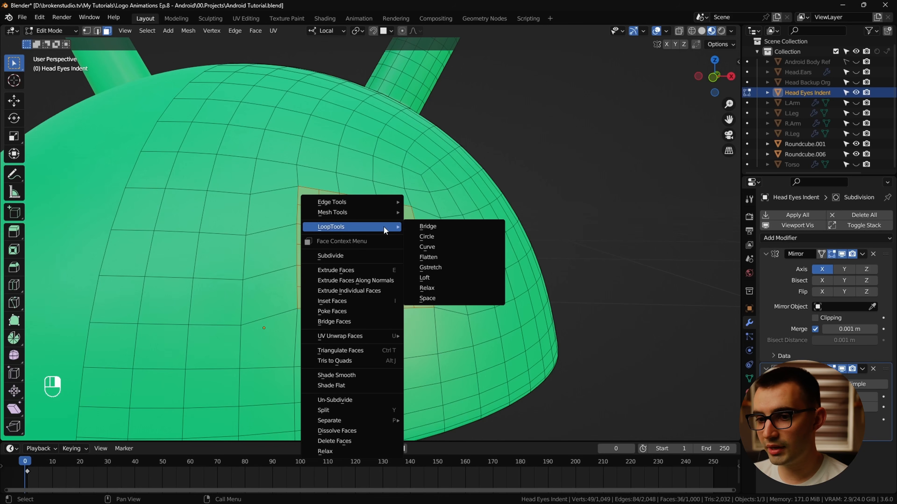
click(474, 236)
scroll(348, 287, up, 5)
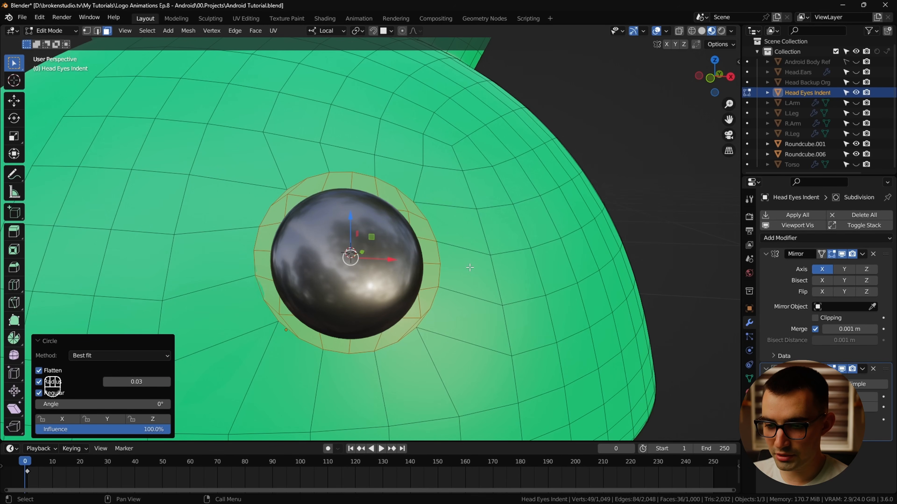
Inset the circular face area behind the eye and extrude it about 0.0034 m into the head.
key(s)
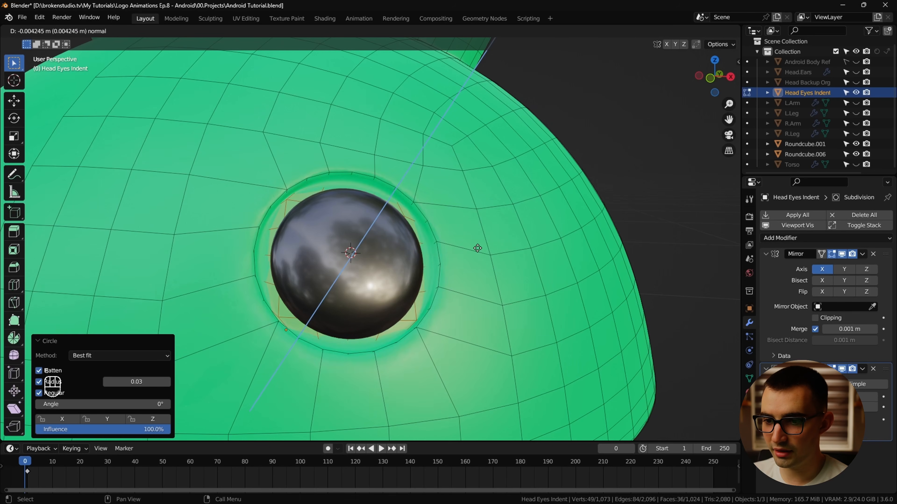
key(ctrl+z)
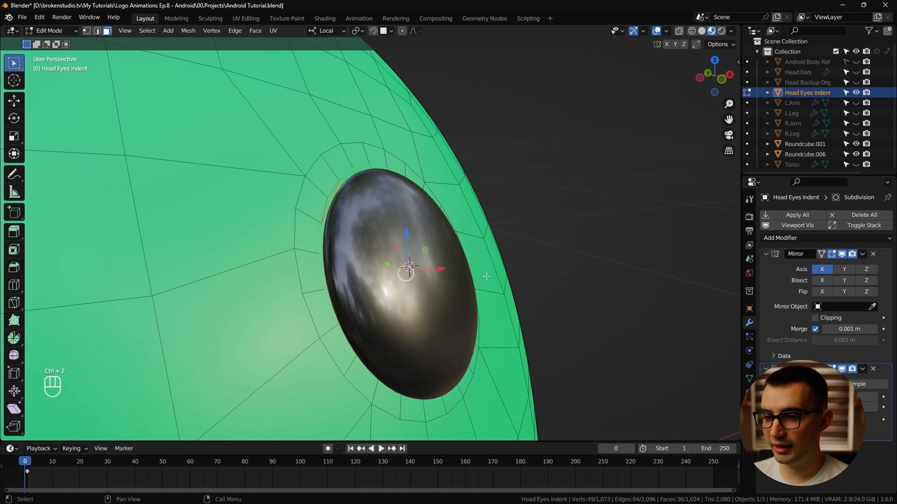
key(e)
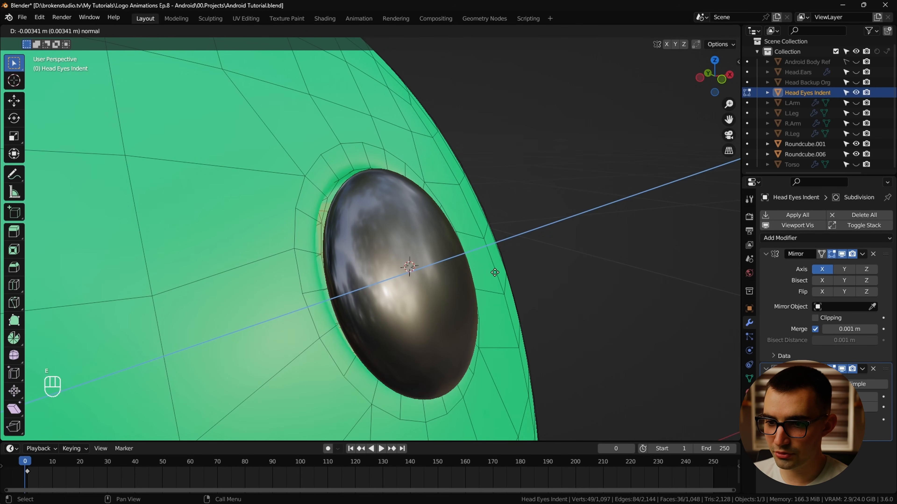
click(496, 279)
key(Tab)
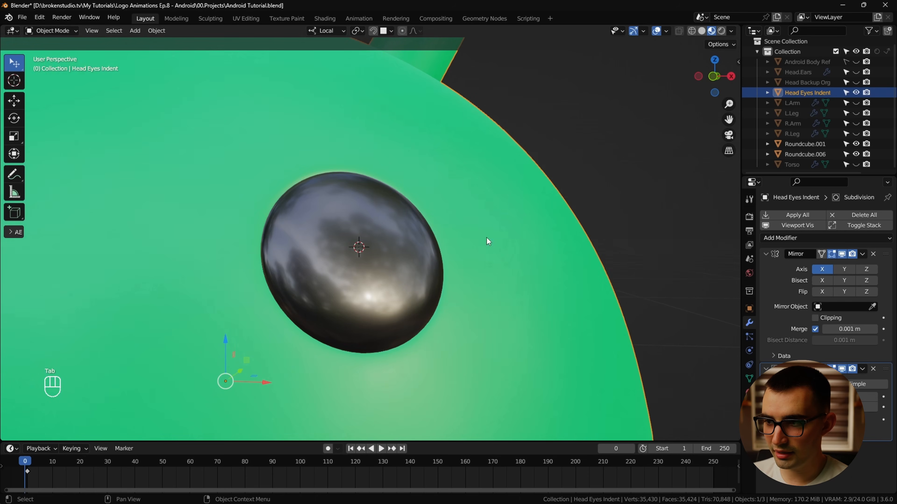
Inspect the eye's recess in rendered shading from several angles.
click(722, 31)
mouse_move(408, 282)
middle_down()
mouse_move(461, 290)
mouse_move(399, 244)
mouse_move(360, 266)
mouse_move(338, 223)
middle_up()
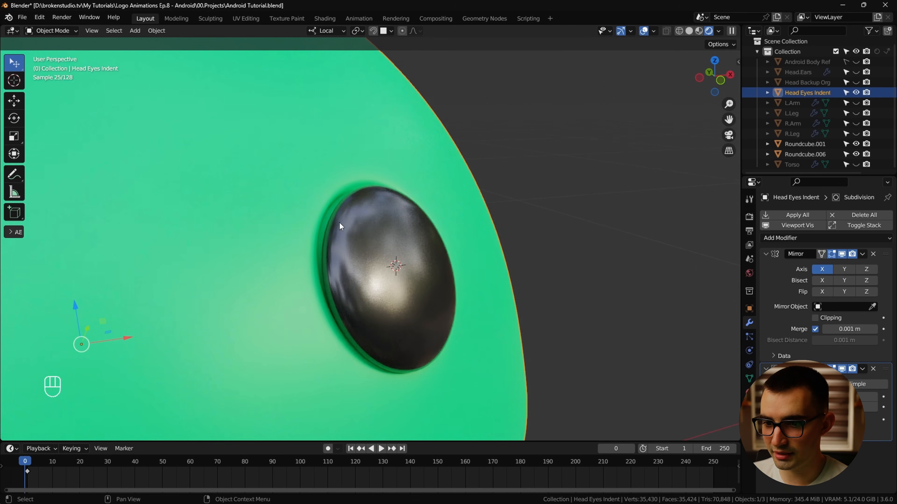
middle_drag(456, 262, 395, 273)
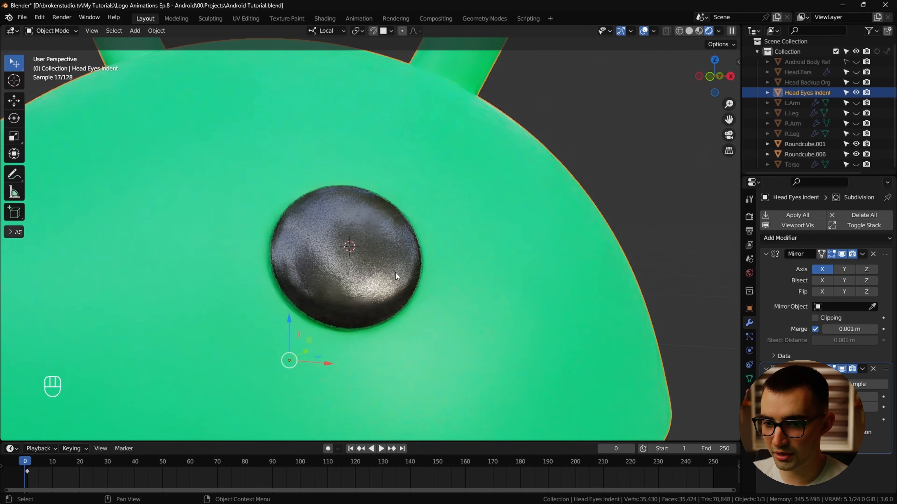
click(387, 303)
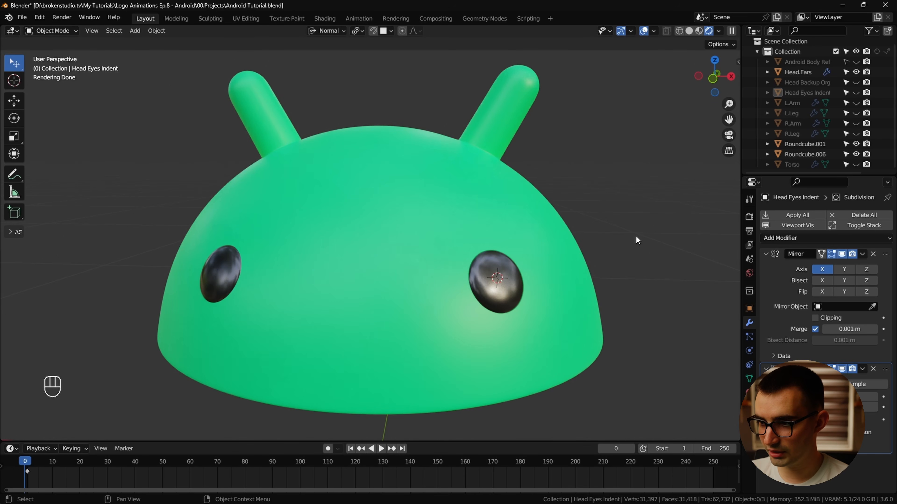
Select the recess's inner edge loop around the eye and scale it to about 1.035 in Normal orientation, excluding the Z axis.
key(Tab)
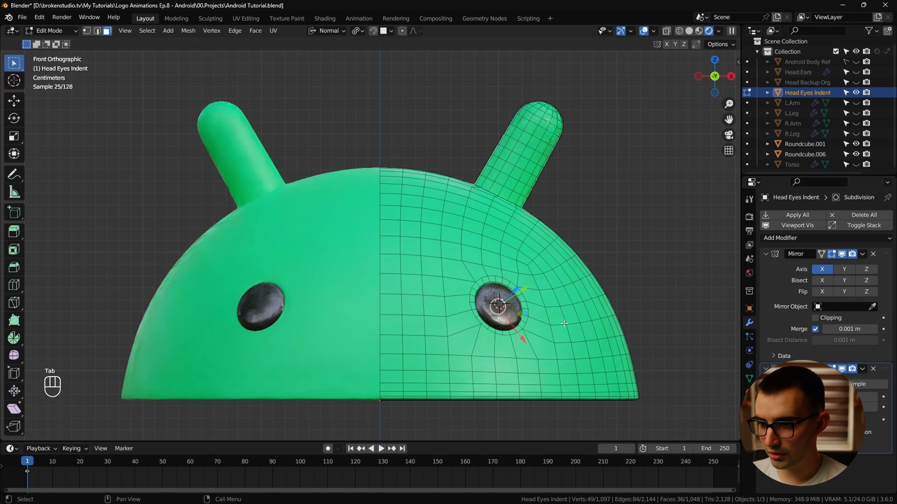
scroll(550, 317, up, 3)
shift+middle_drag(579, 328, 446, 279)
scroll(456, 283, up, 1)
key(2)
alt+click(452, 283)
scroll(463, 297, up, 1)
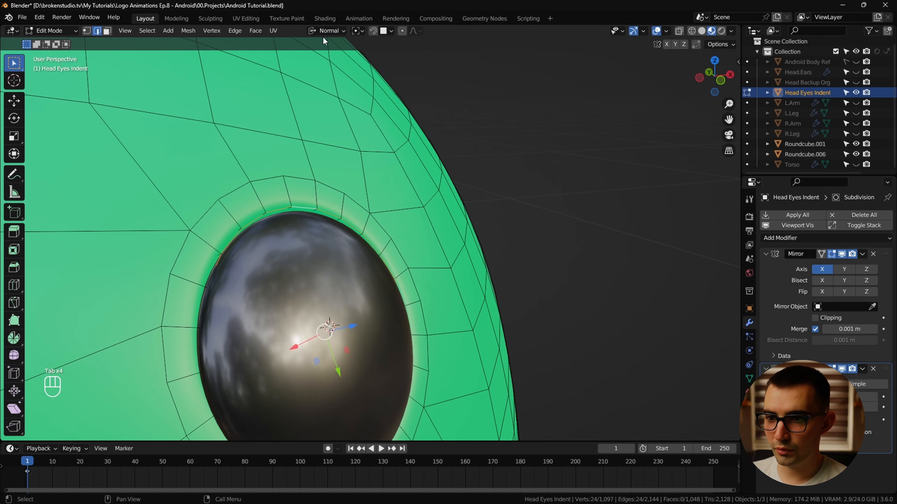
click(325, 33)
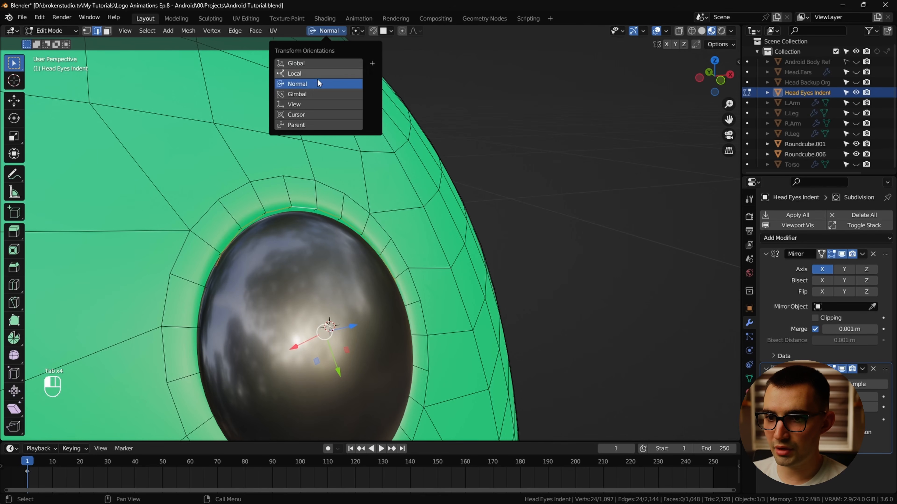
shift+middle_drag(369, 303, 360, 236)
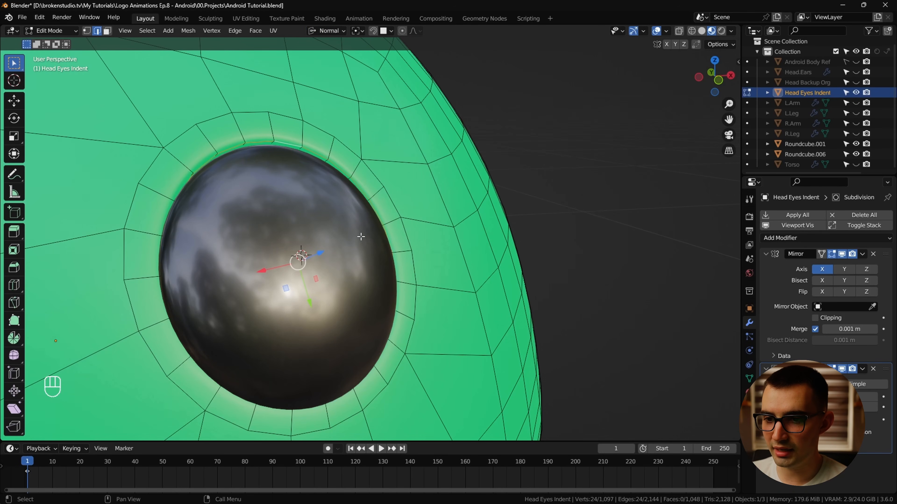
key(s)
key(shift+z)
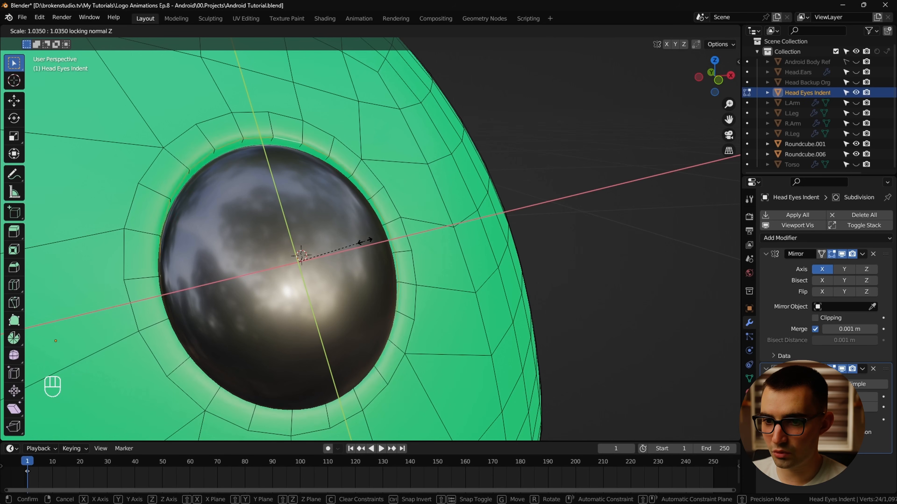
click(365, 242)
key(Tab)
scroll(371, 244, down, 3)
mouse_move(392, 248)
middle_down()
mouse_move(370, 259)
mouse_move(378, 255)
middle_up()
scroll(393, 195, up, 2)
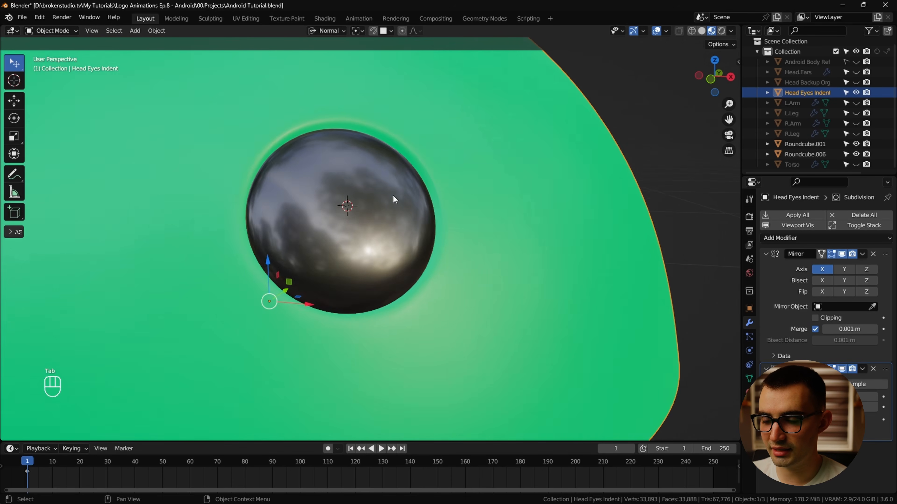
Fine-tune the scale of the eye recess's selected edge loop in Edit Mode.
key(Tab)
scroll(459, 198, up, 2)
key(s)
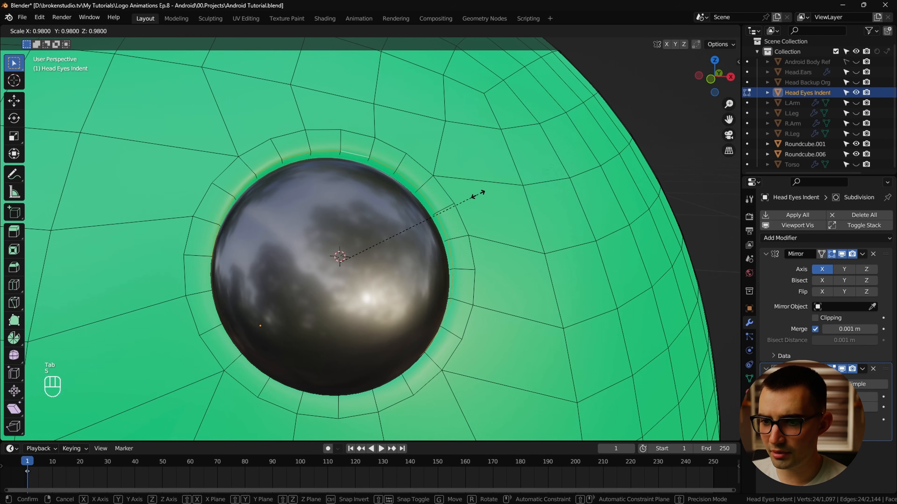
key(s)
key(z)
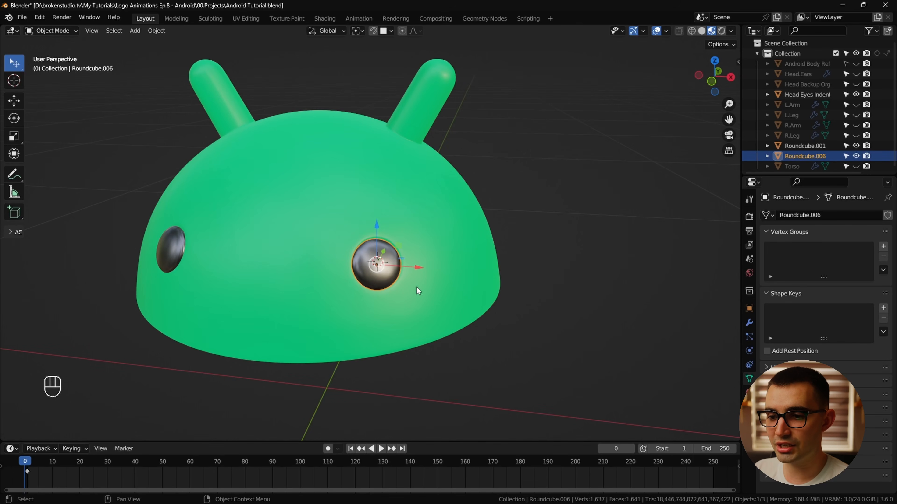
Duplicate the selected eye, move the copy about 0.17 m along the X axis beside the head and clear its rotation.
key(shift+d)
key(x)
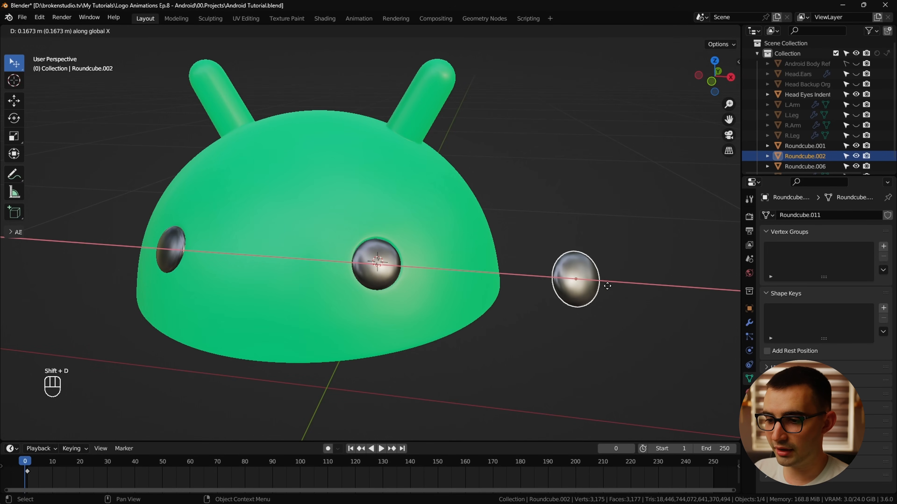
click(607, 286)
middle_drag(605, 318, 549, 273)
key(alt+r)
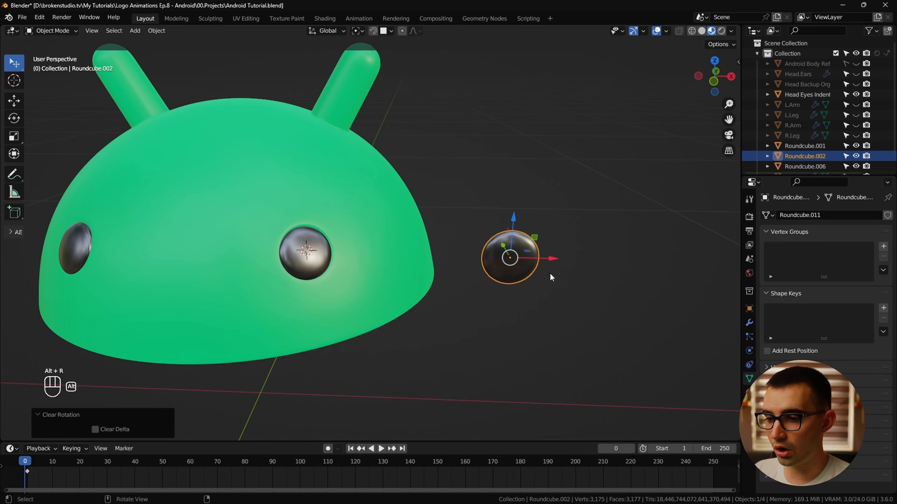
Add a Basis shape key and a second one named Blink to the duplicated eye beside the head.
alt+middle_drag(596, 296, 584, 290)
middle_drag(512, 269, 447, 251)
scroll(447, 250, up, 1)
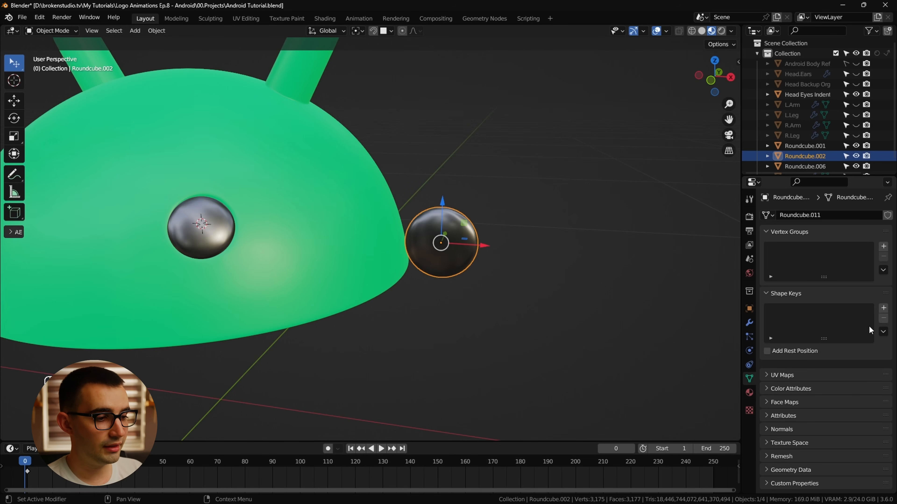
click(883, 309)
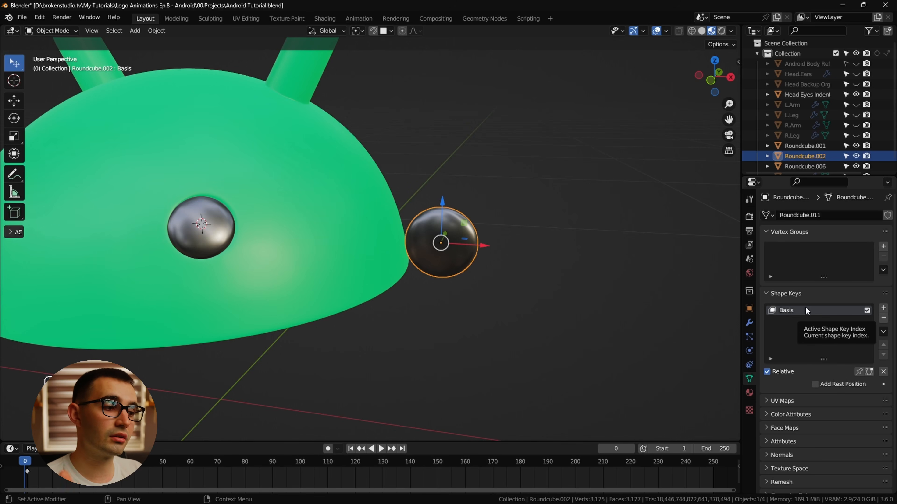
click(884, 308)
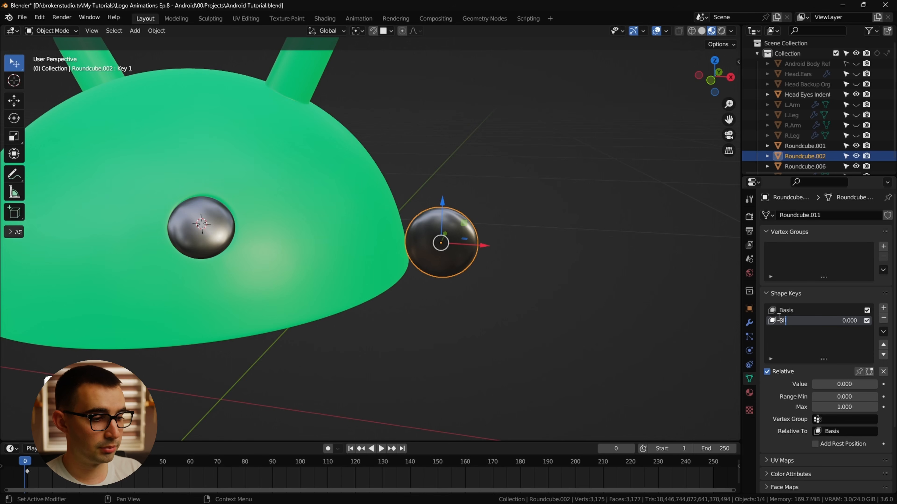
Flatten the Blink shape by scaling the whole eye mesh to about 0.2 along Z in Edit Mode, and preview its value in Object Mode.
key(Tab)
scroll(522, 252, up, 2)
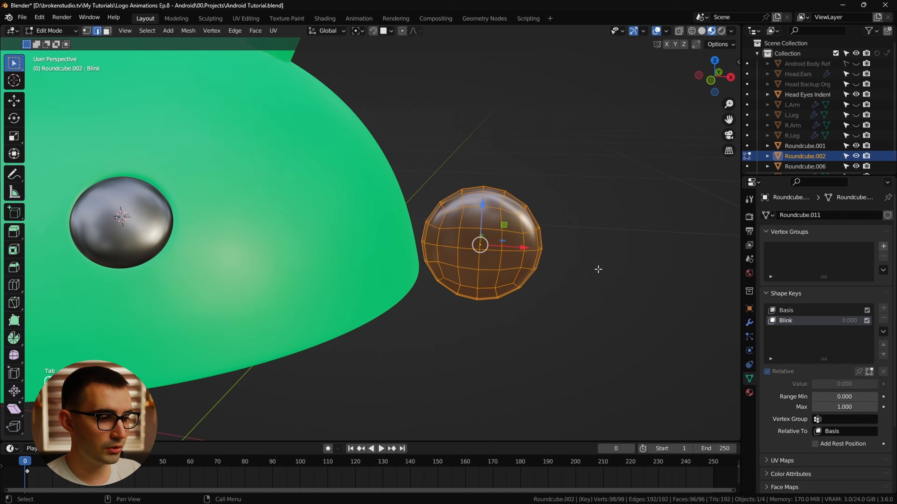
shift+middle_drag(597, 269, 484, 285)
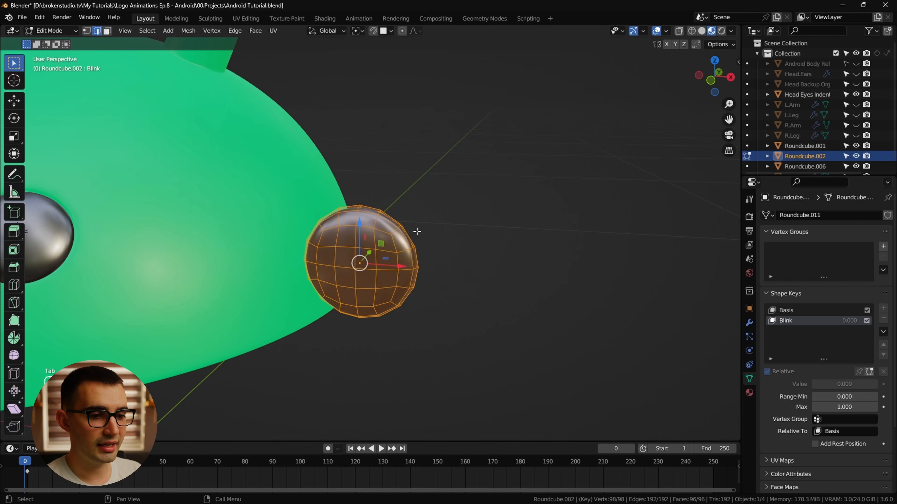
key(s)
key(z)
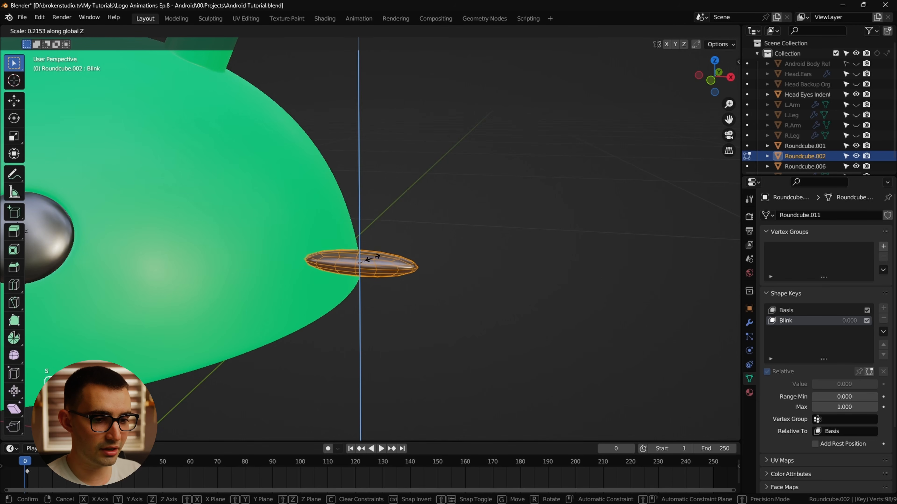
click(373, 259)
key(Tab)
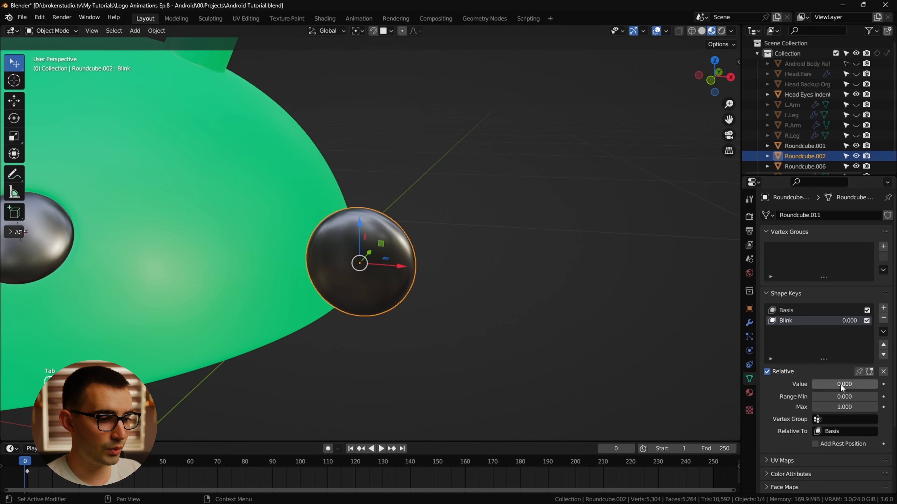
drag(834, 385, 895, 385)
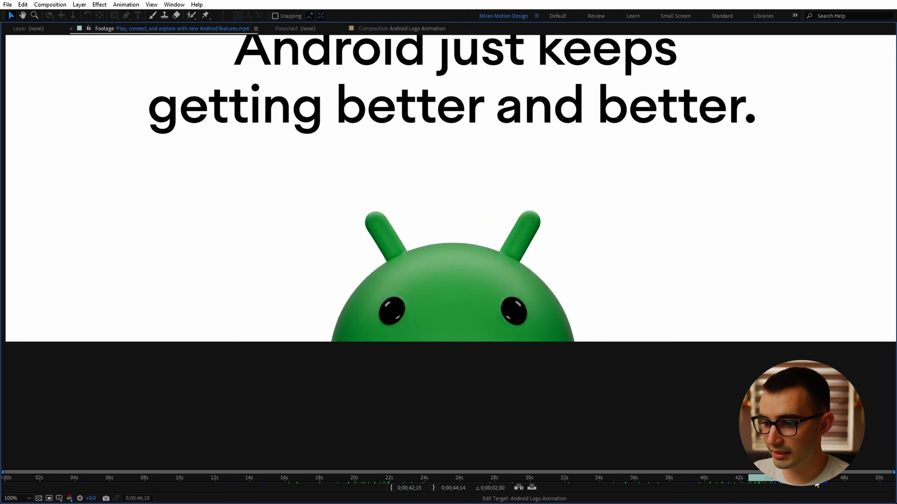
Switch to After Effects and examine the robot's blink frames in the "Play, connect" and "Spring into action" reference footage.
drag(815, 484, 824, 487)
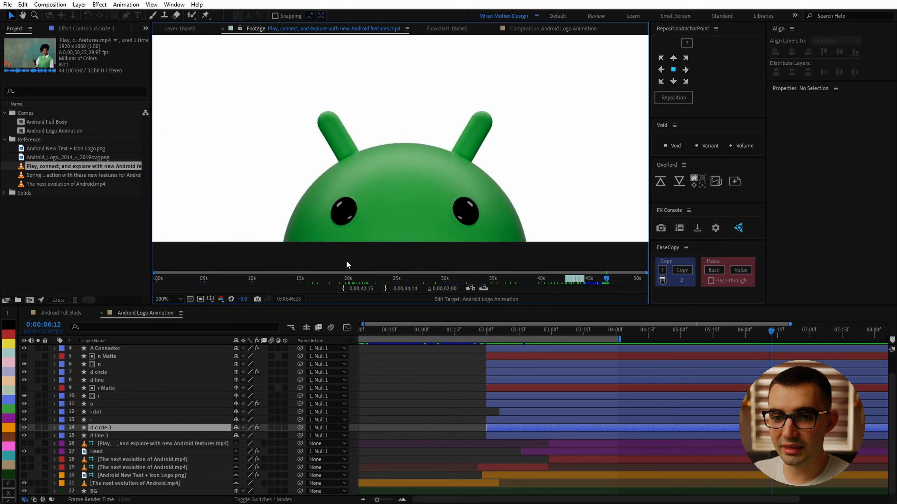
key(grave)
double_click(48, 176)
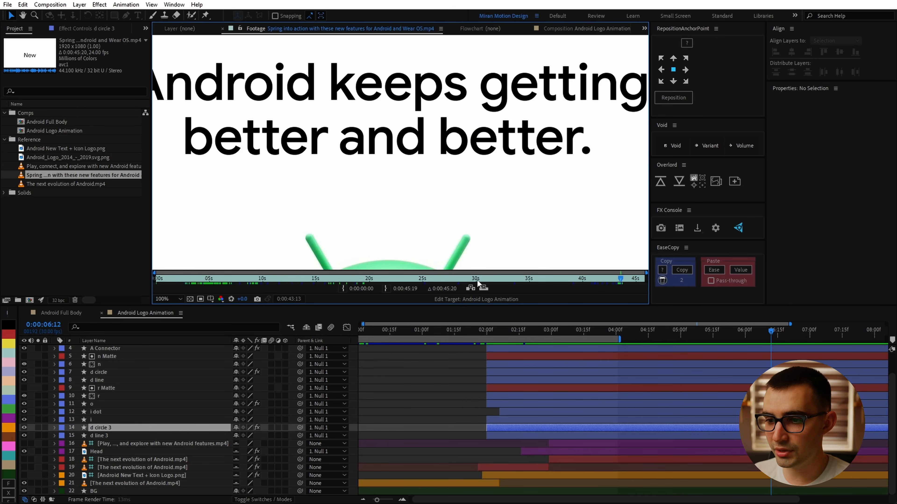
key(grave)
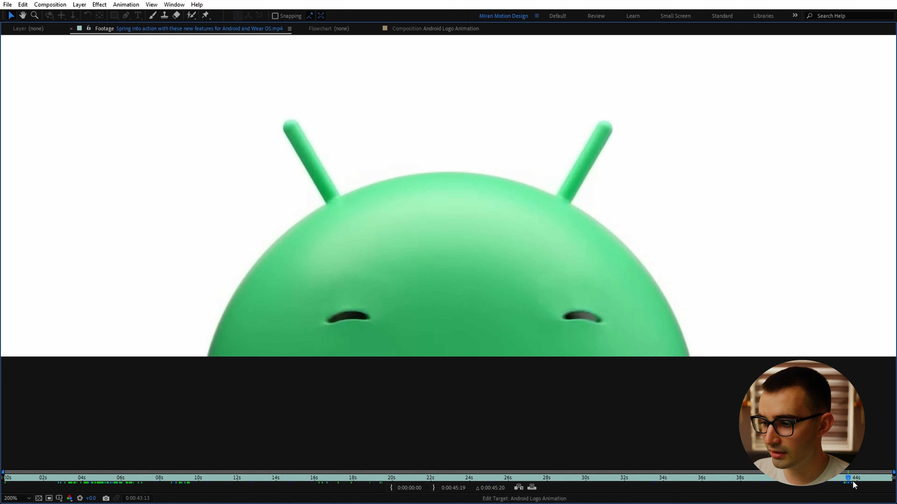
drag(843, 479, 846, 484)
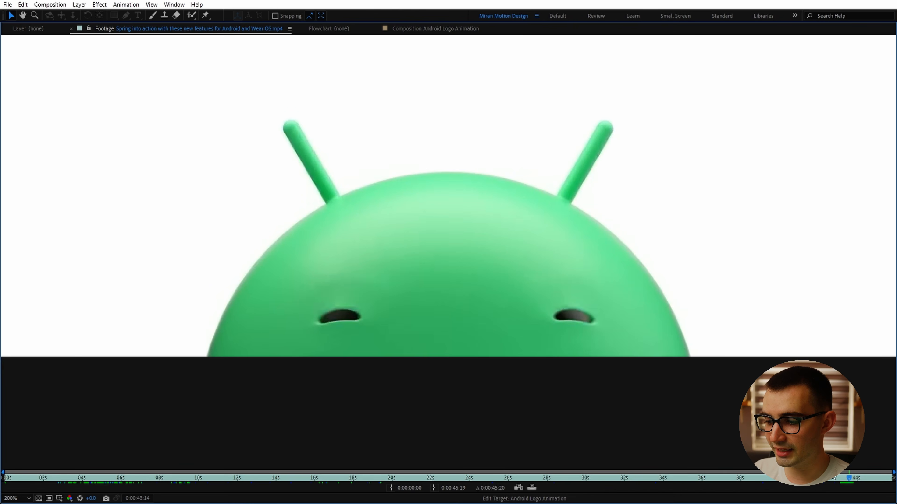
drag(848, 479, 844, 479)
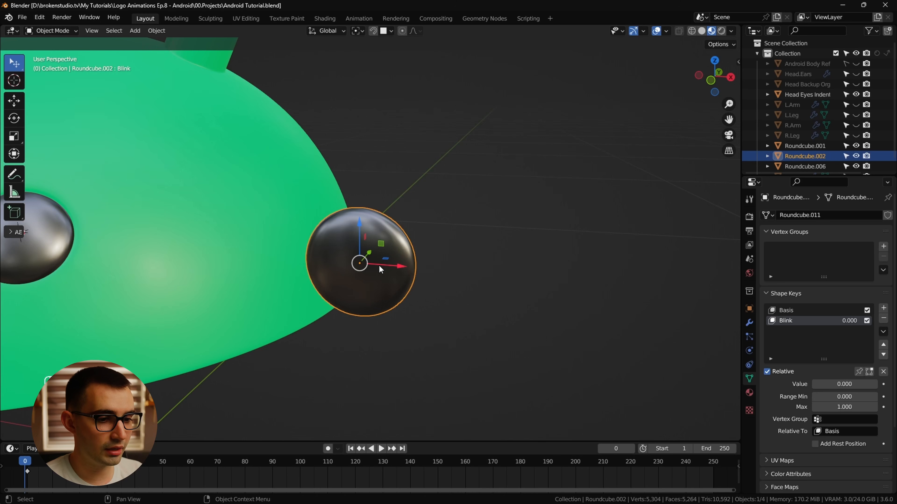
Switch back to Blender and select the flattened eye's middle vertical edge loop in Edit Mode.
key(Tab)
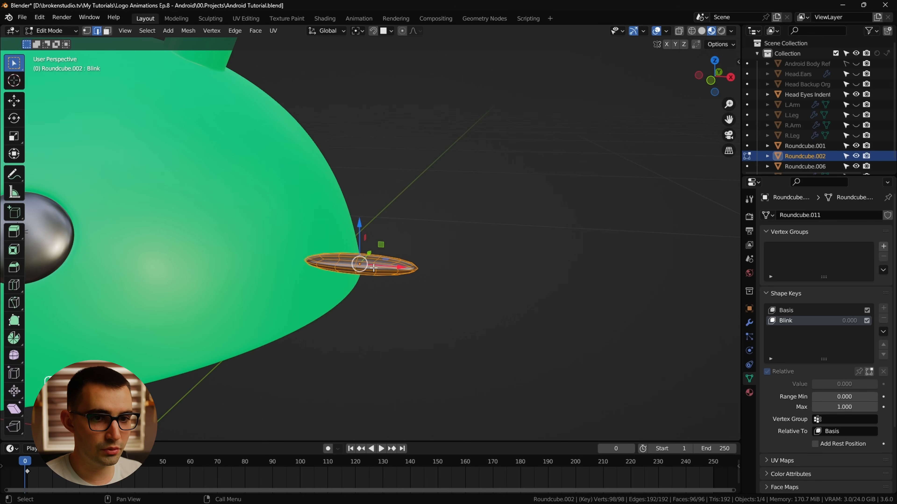
scroll(370, 270, up, 3)
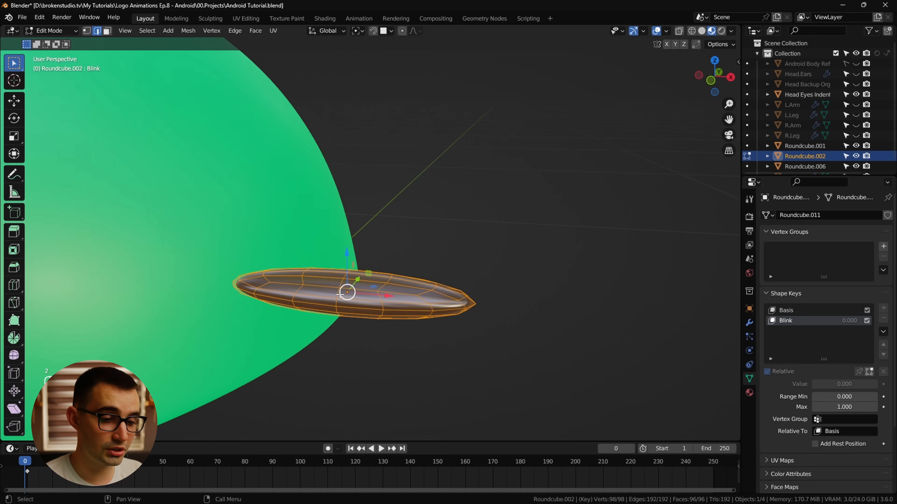
alt+click(337, 296)
middle_drag(339, 305, 369, 299)
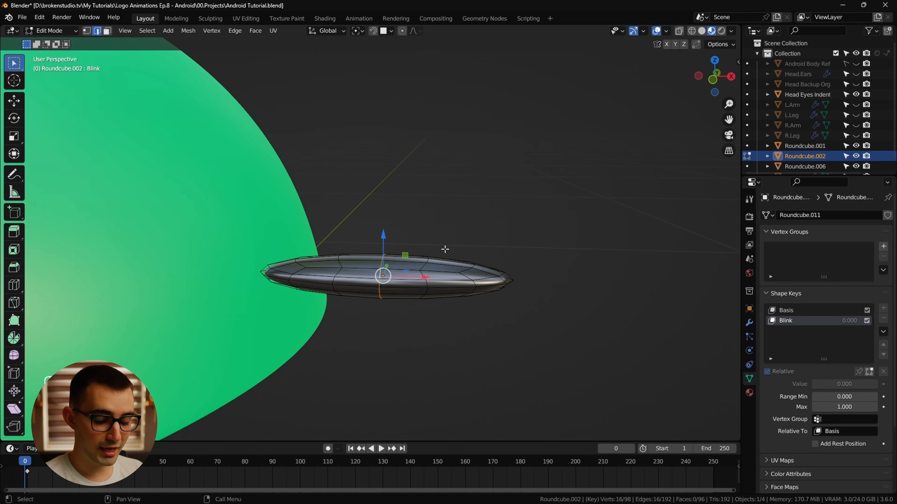
key(g)
key(z)
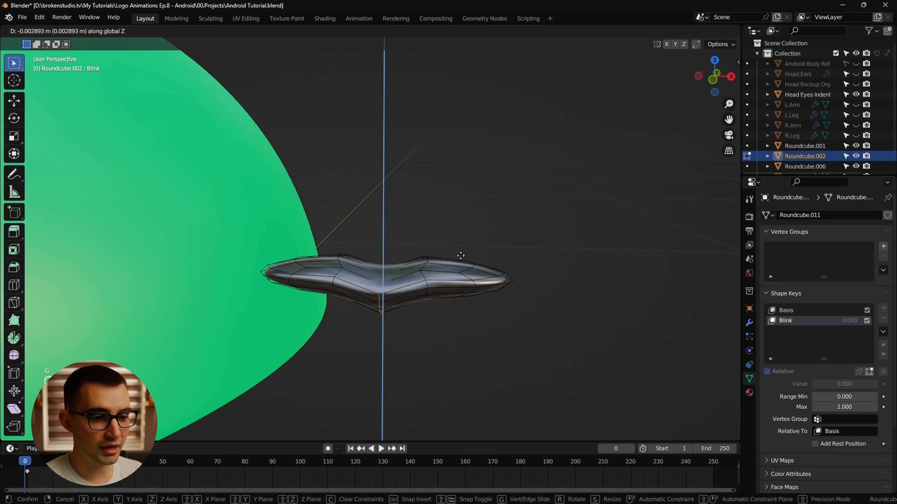
right_click(440, 208)
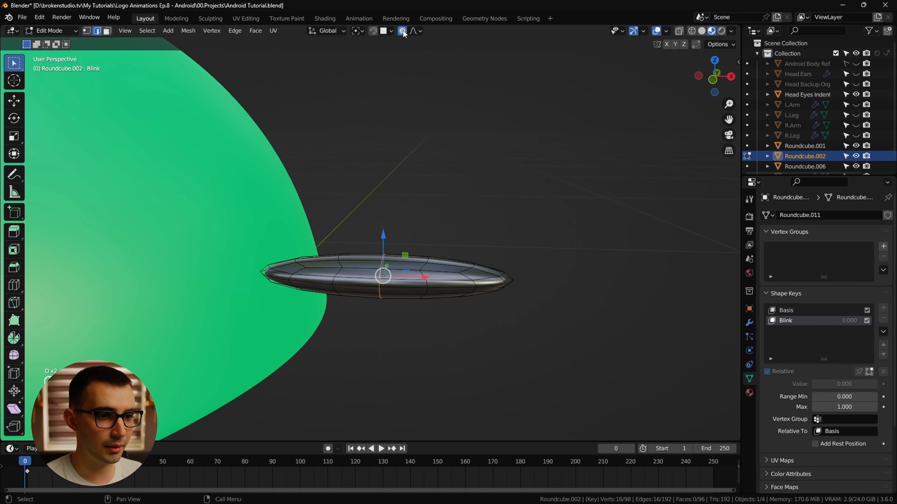
Enable smooth proportional editing and raise the selected middle edge loop about 0.022 m along Z to arch the Blink shape.
key(g)
key(z)
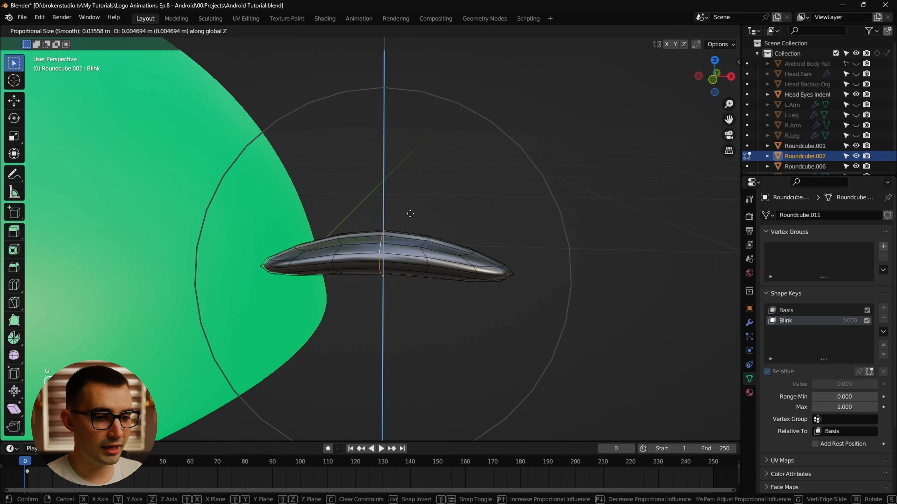
scroll(409, 178, up, 6)
scroll(410, 178, down, 7)
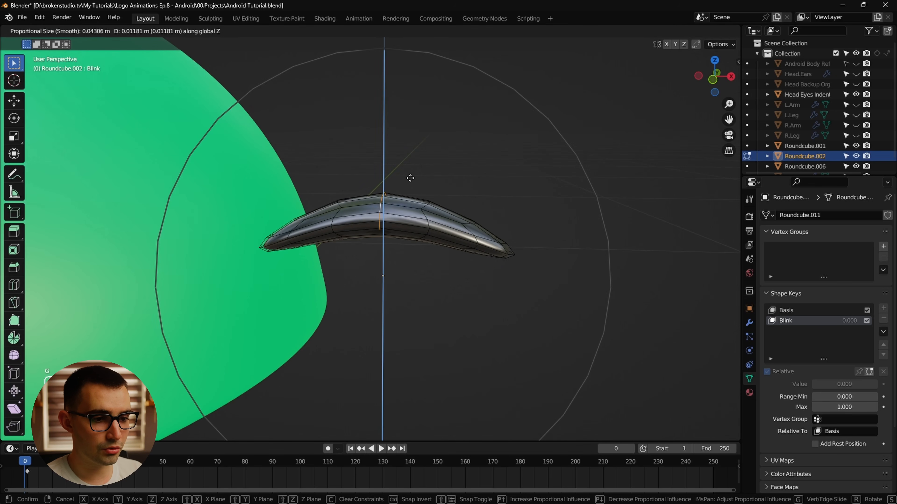
scroll(411, 173, up, 1)
scroll(412, 163, down, 5)
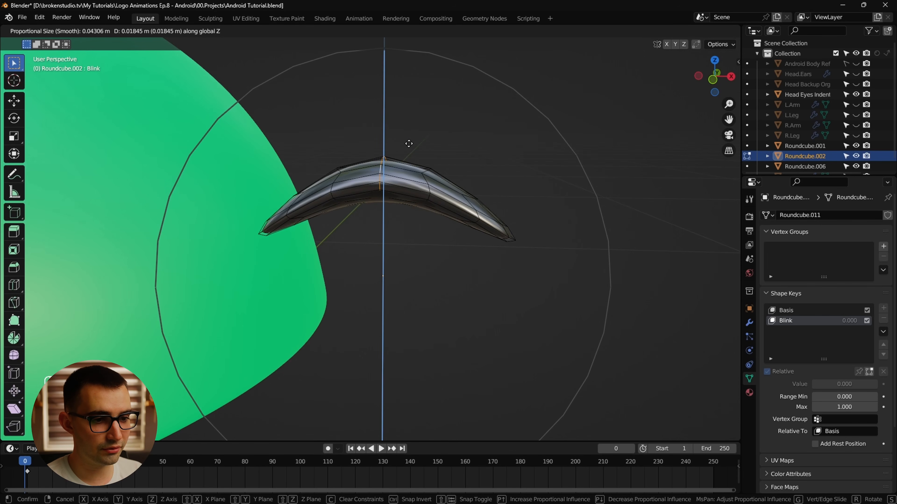
click(418, 125)
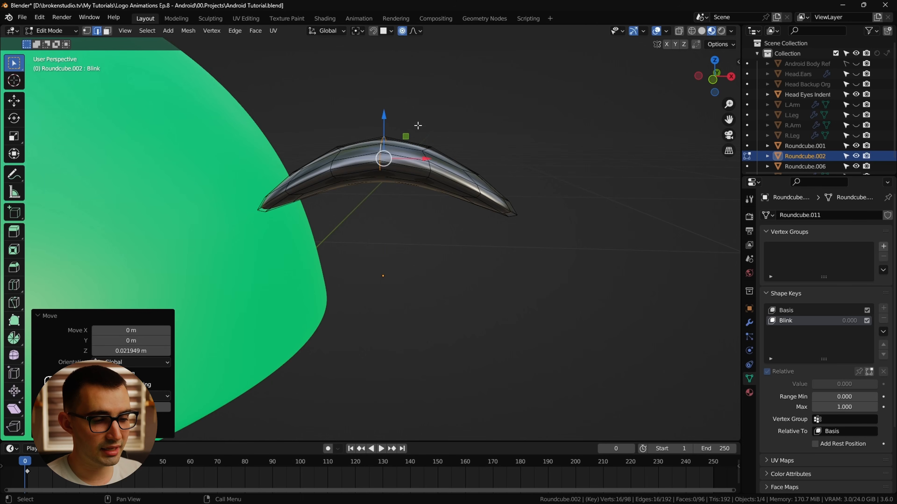
Select the whole arched mesh and move it down along Z to centre it on the eye's origin.
key(a)
key(g)
key(z)
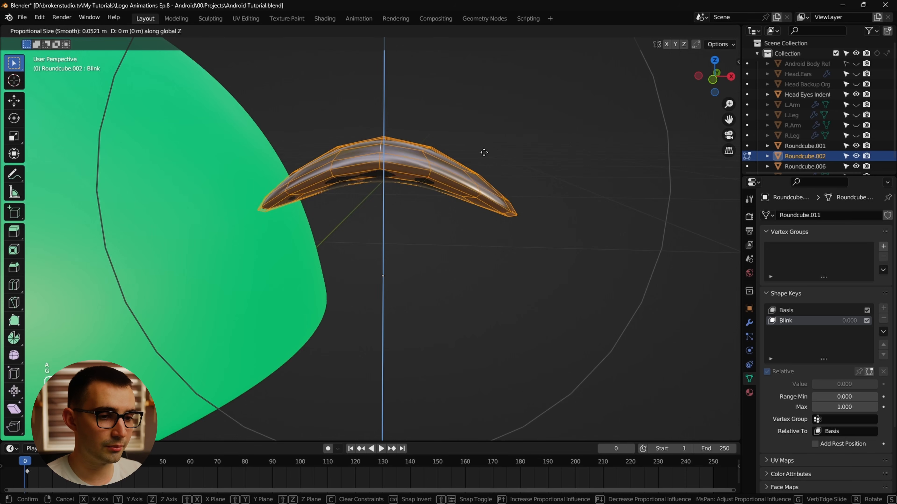
click(484, 245)
shift+middle_drag(484, 245, 528, 194)
middle_drag(485, 260, 493, 248)
key(g)
key(z)
click(431, 228)
middle_drag(431, 228, 426, 261)
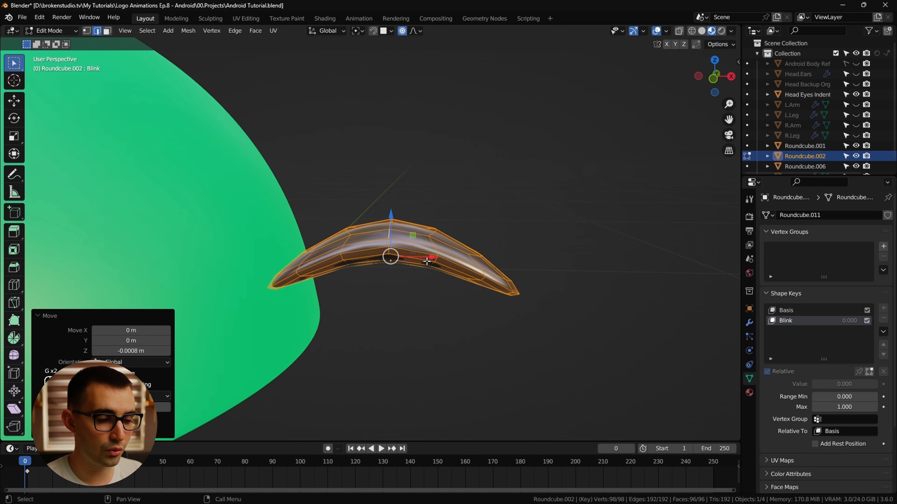
Set the Blink value to 1.000 in Object Mode and duplicate the blinking eye about 0.07 m along the X axis.
key(Tab)
mouse_move(823, 384)
mouse_down()
mouse_move(875, 384)
mouse_move(836, 384)
mouse_up()
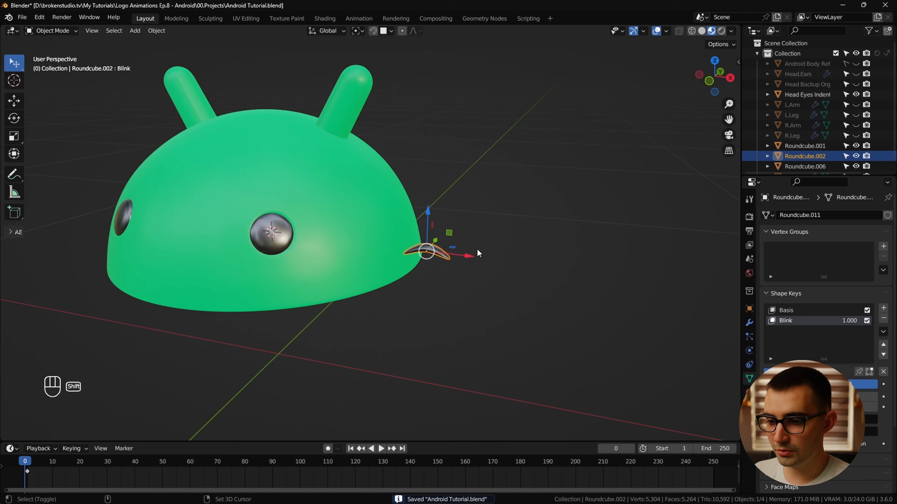
key(shift+d)
key(x)
click(550, 258)
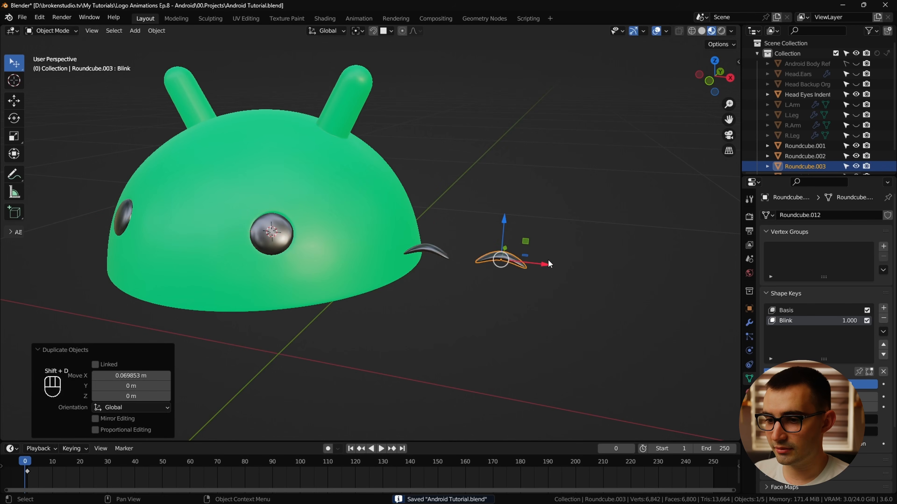
middle_drag(441, 258, 475, 265)
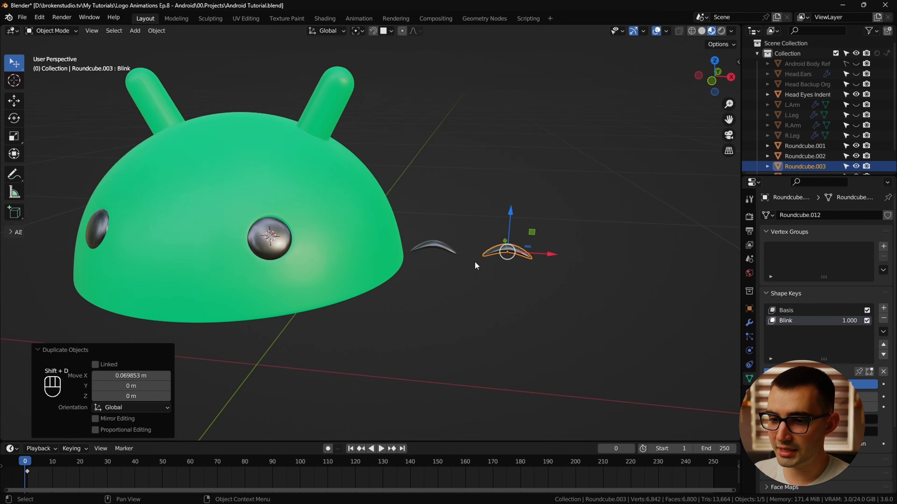
click(251, 227)
shift+click(102, 220)
click(512, 252)
click(566, 287)
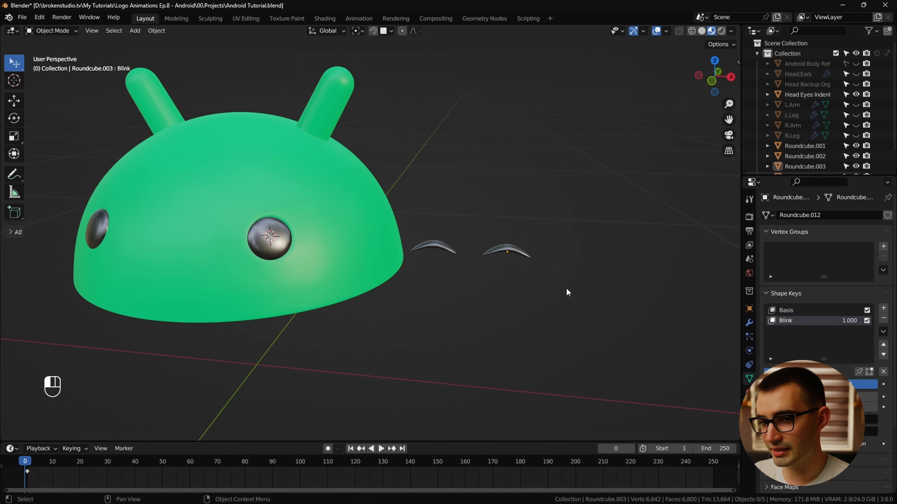
Check in the add-on preferences that Interface: Copy Attributes Menu is enabled.
click(40, 18)
click(59, 160)
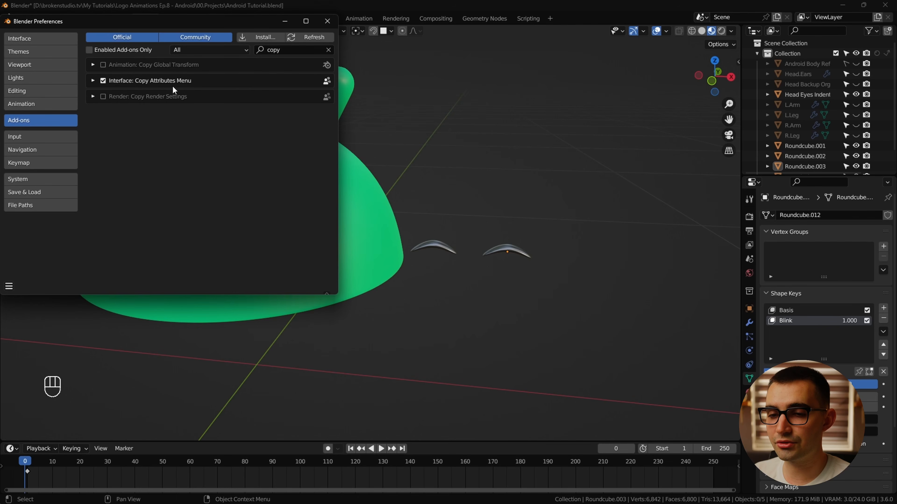
click(327, 21)
Copy the location and rotation of the original eye Roundcube.006 to the first blinking eye, Roundcube.002.
click(450, 250)
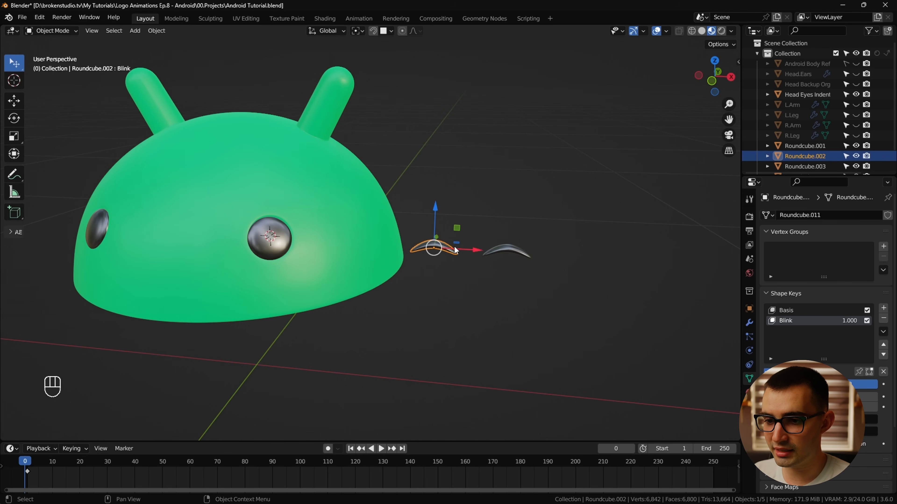
shift+click(279, 235)
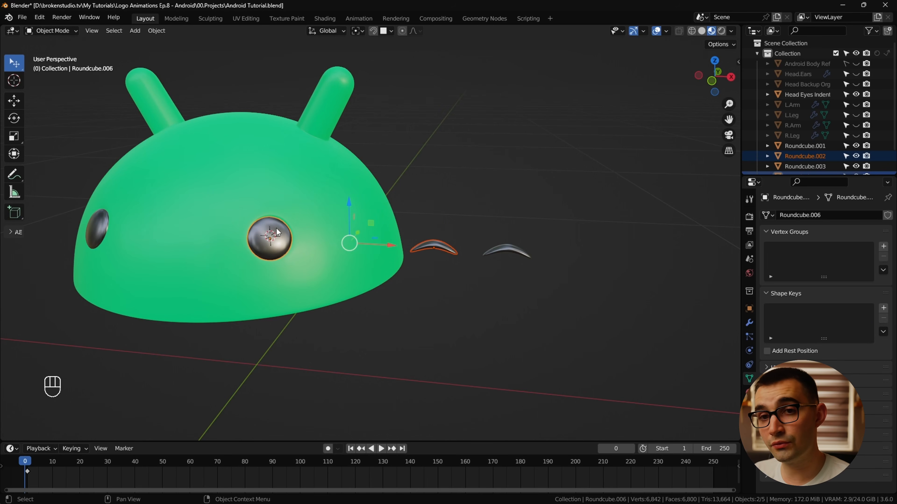
key(ctrl+c)
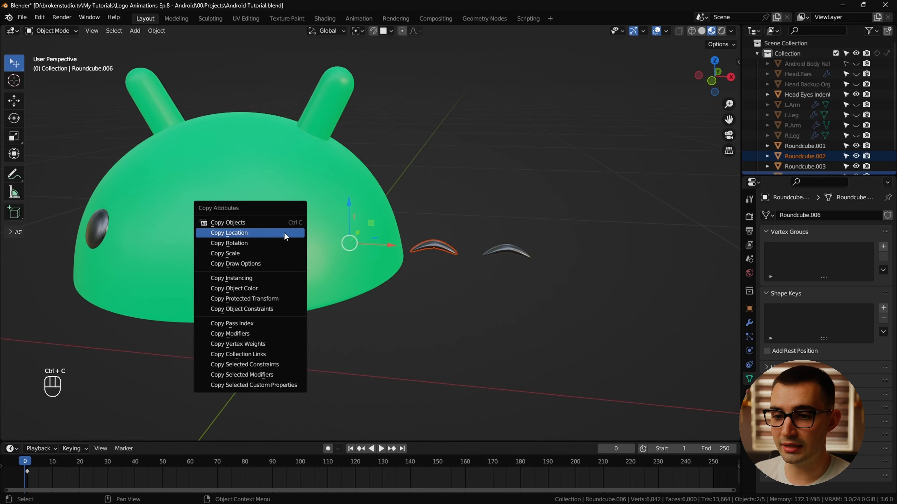
click(286, 233)
key(ctrl+c)
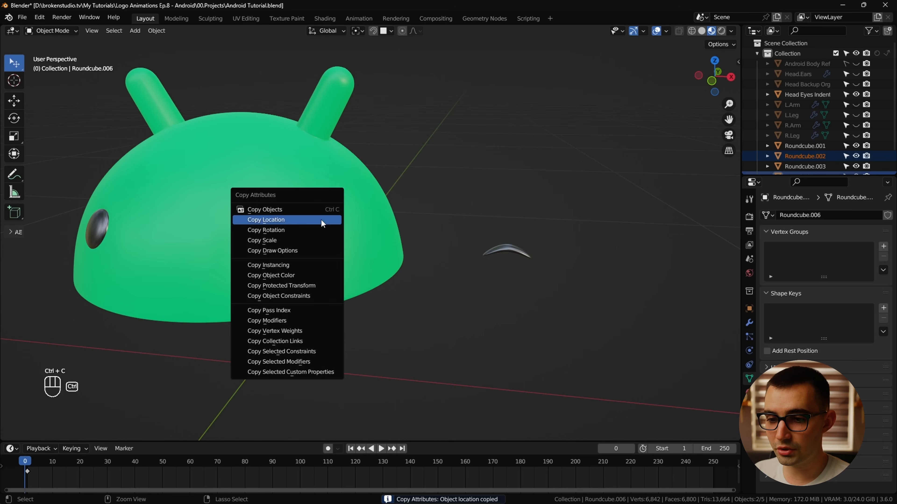
click(296, 231)
Copy the rotation and location of the original eye Roundcube.001 to the second blinking eye, Roundcube.003.
click(508, 250)
shift+click(105, 218)
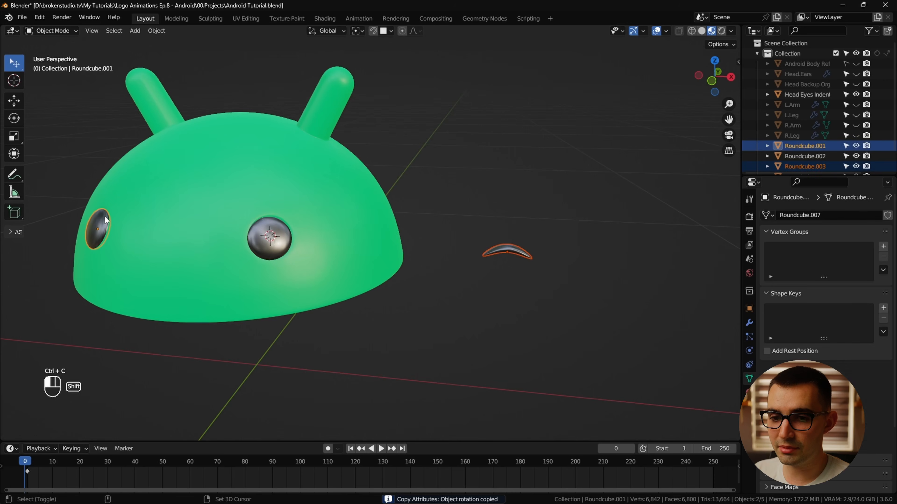
key(ctrl+c)
click(300, 233)
key(ctrl+c)
click(299, 221)
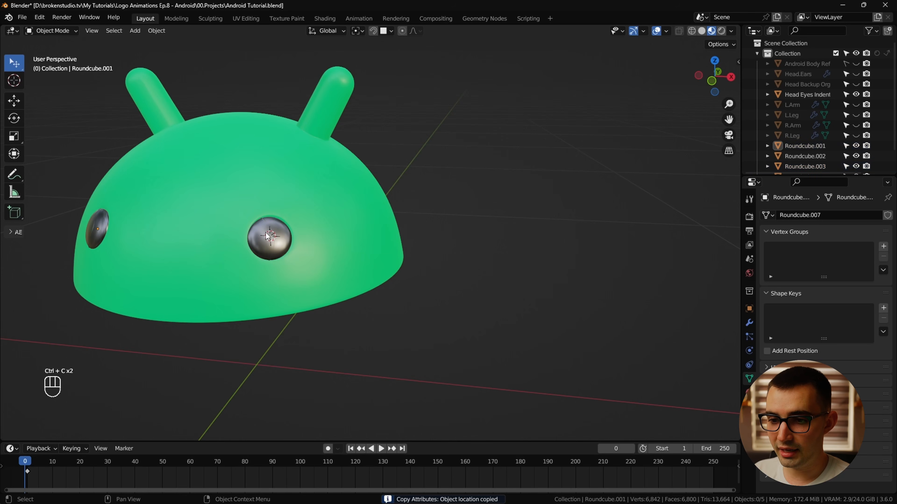
Delete the two original round eyes, leaving only the blinking eyes and the head.
key(x)
click(226, 234)
click(105, 229)
key(x)
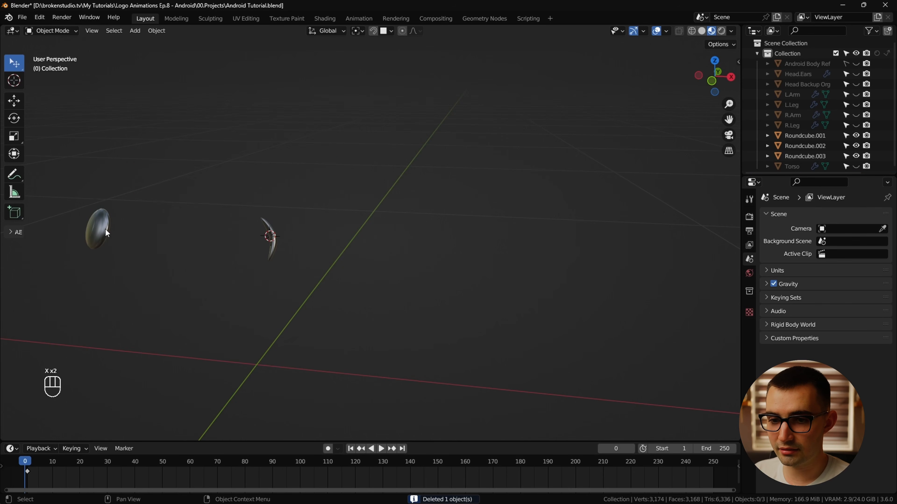
key(ctrl+z)
click(99, 228)
key(x)
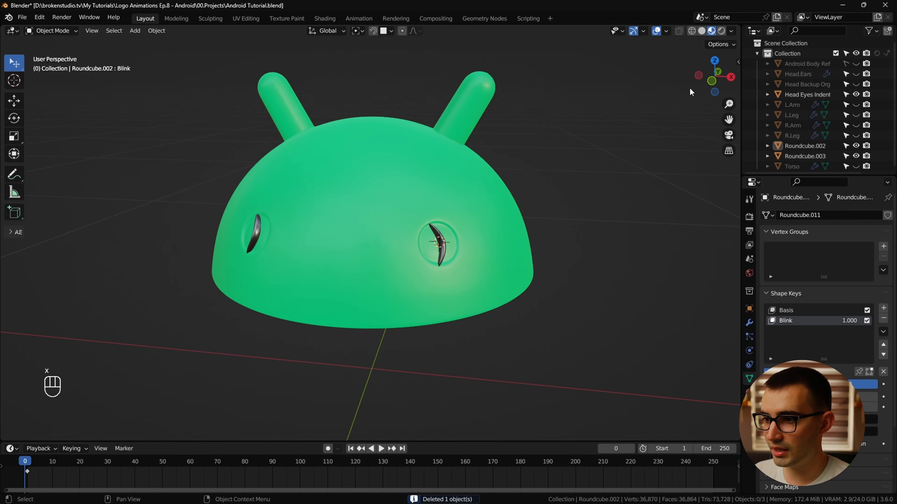
Switch the transform orientation to Local and rotate the blinking eye Roundcube.002 about 88° around its local Y axis.
click(711, 80)
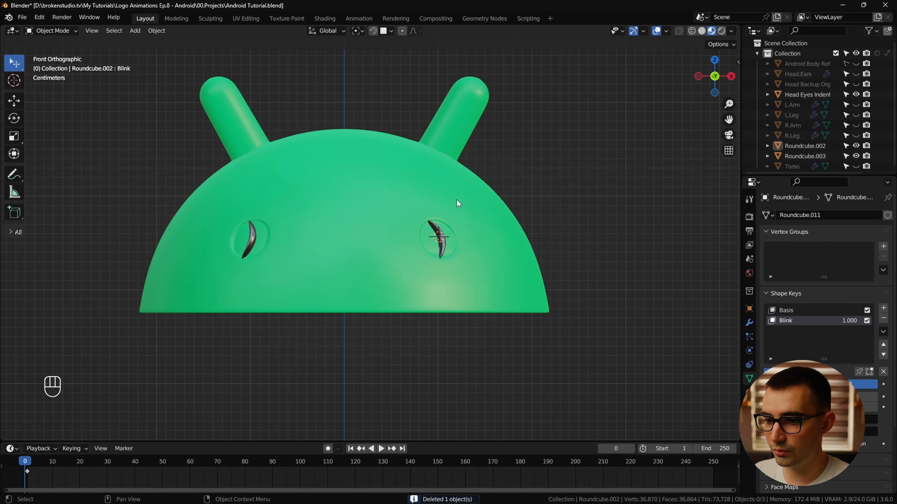
click(442, 229)
scroll(487, 246, up, 2)
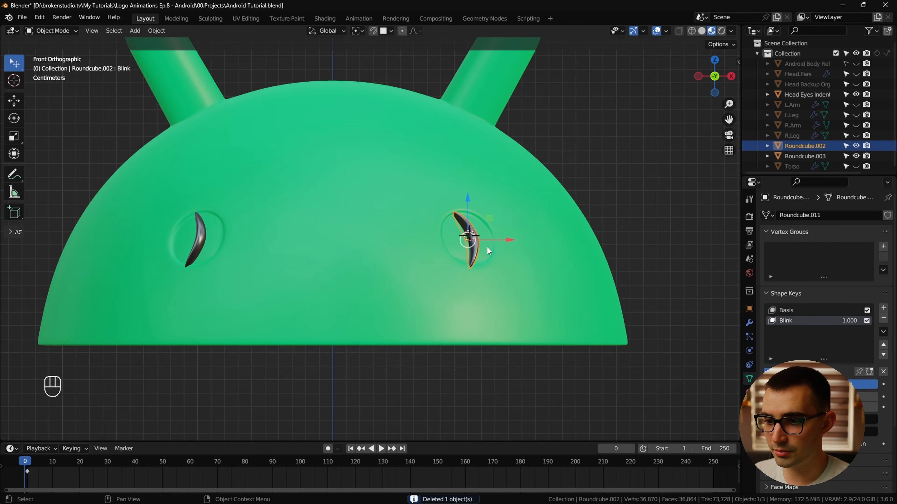
click(316, 30)
click(321, 73)
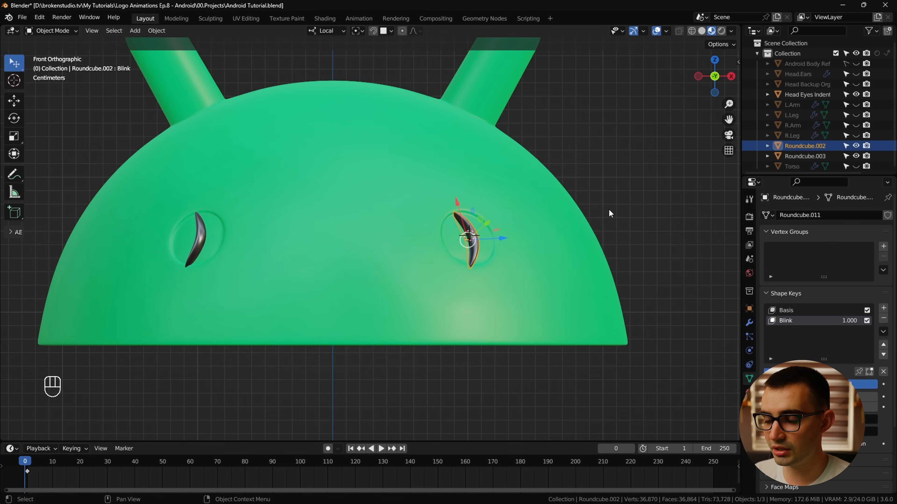
key(r)
key(y)
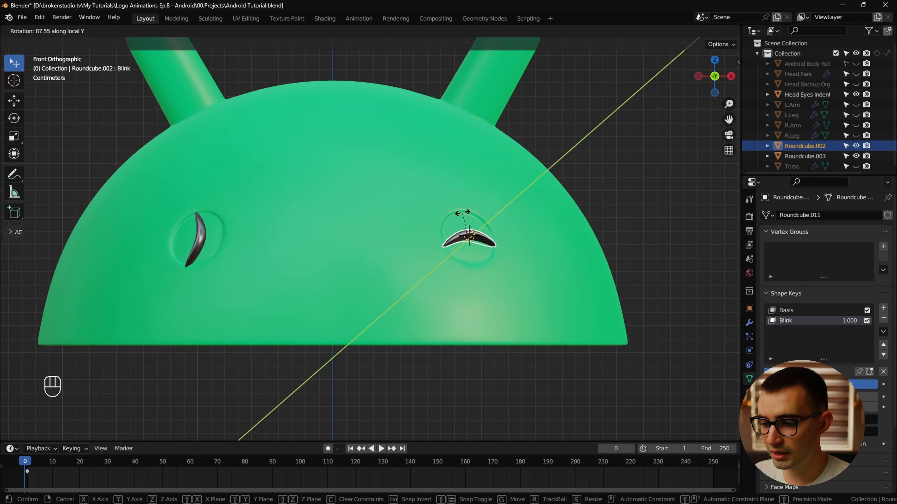
click(462, 213)
Rotate the other blinking eye, Roundcube.003, about 88° around its local Y axis and save the file.
scroll(535, 275, up, 3)
scroll(495, 254, down, 3)
click(335, 230)
scroll(339, 228, up, 3)
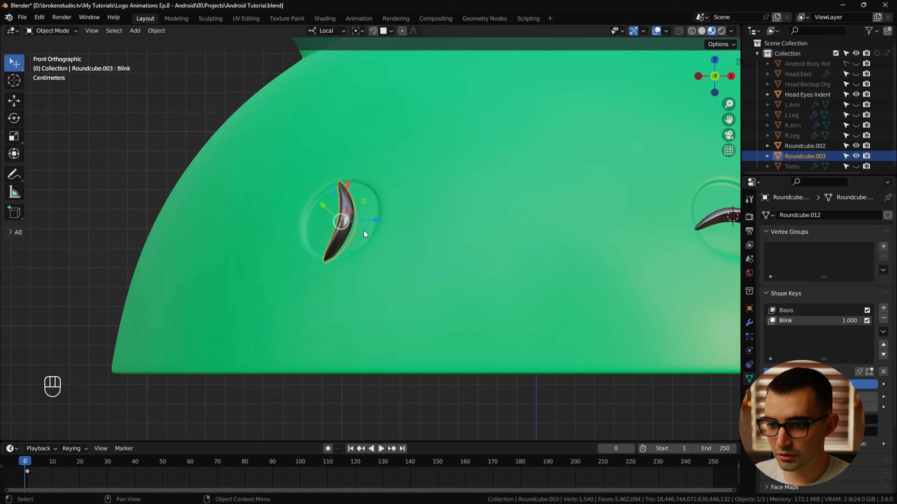
key(r)
key(y)
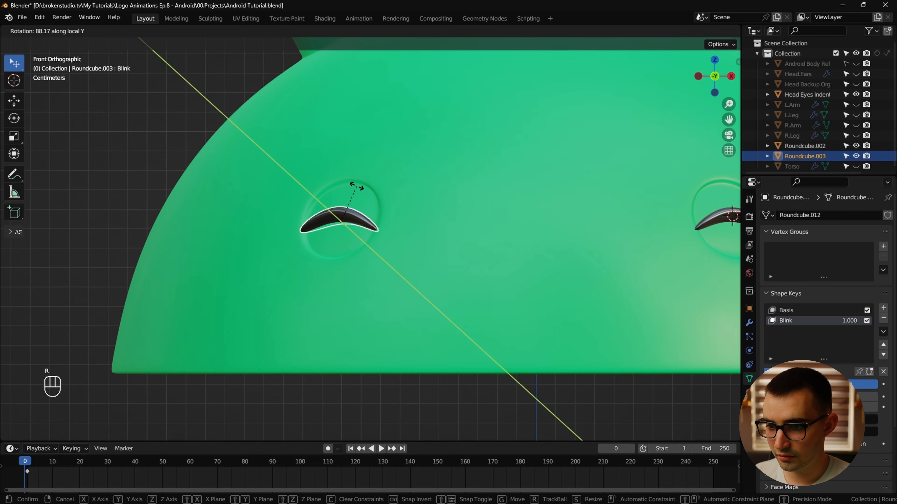
click(356, 185)
scroll(552, 244, down, 4)
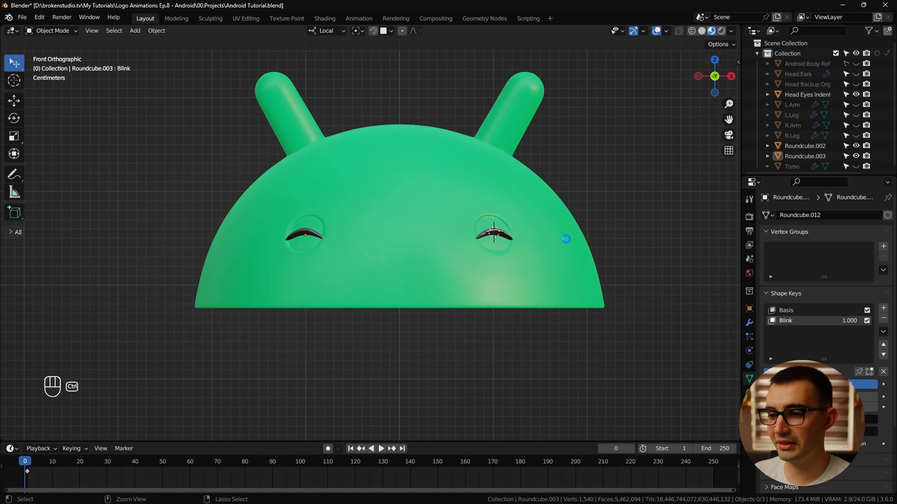
key(ctrl+s)
Add a Basis shape key and a second shape key named Blink to Head Eyes Indent.
click(550, 277)
middle_drag(556, 277, 544, 291)
scroll(570, 300, up, 2)
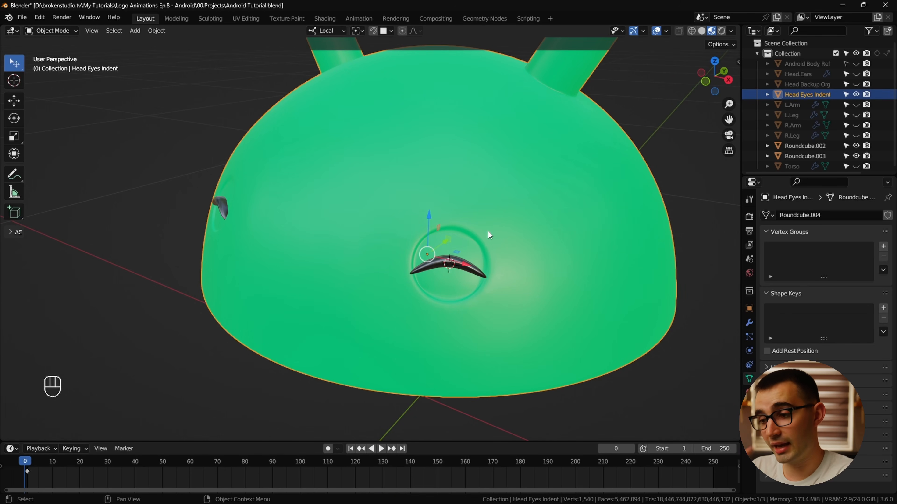
click(883, 308)
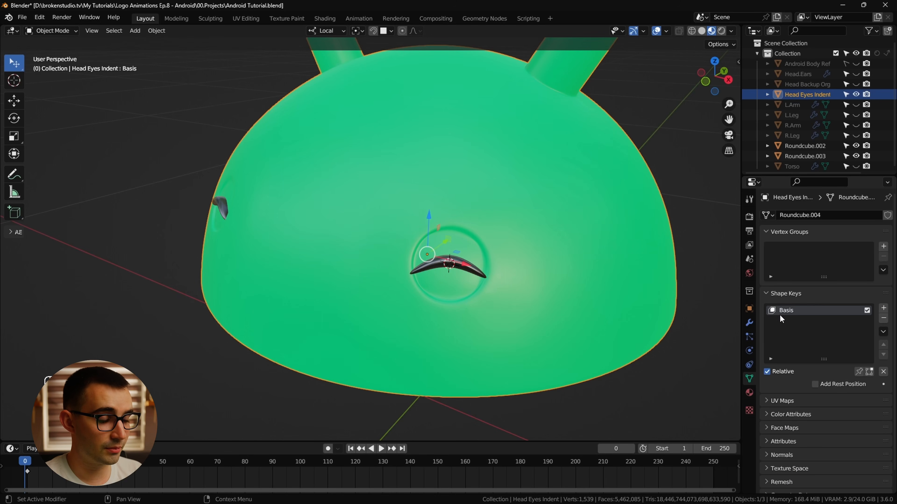
click(884, 308)
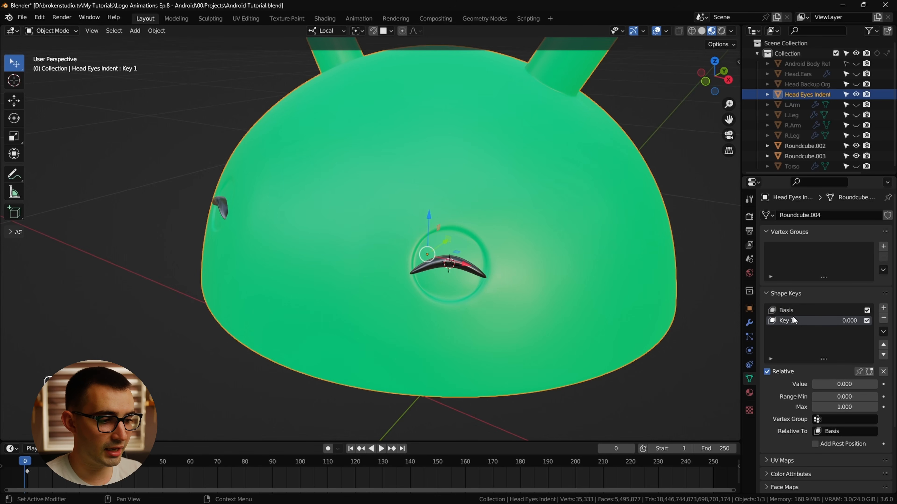
text(Blink)
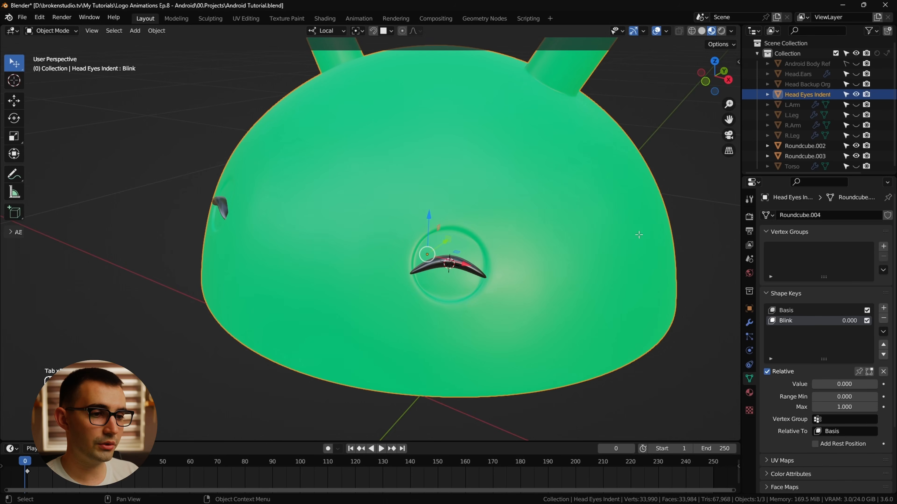
Try moving the eye socket edge in the head's Blink shape key and preview it in Object Mode at value 1.000.
key(Tab)
middle_drag(448, 286, 468, 298)
scroll(468, 298, down, 2)
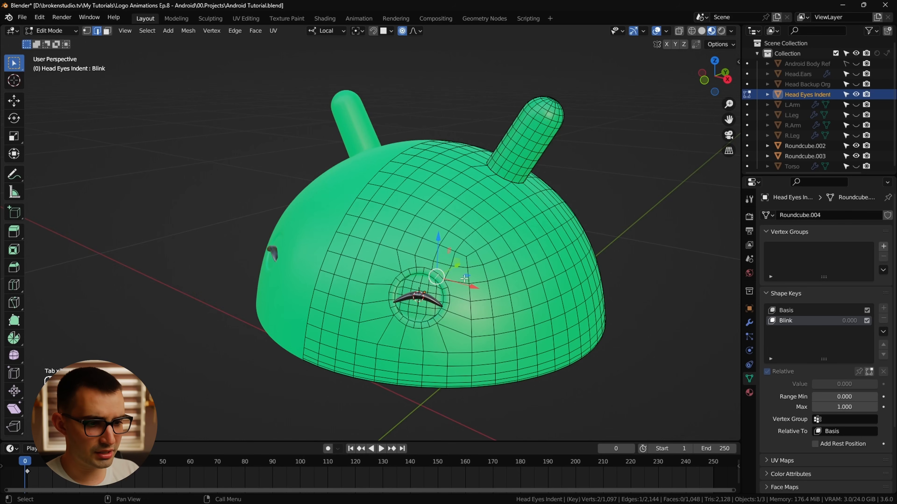
key(g)
key(Tab)
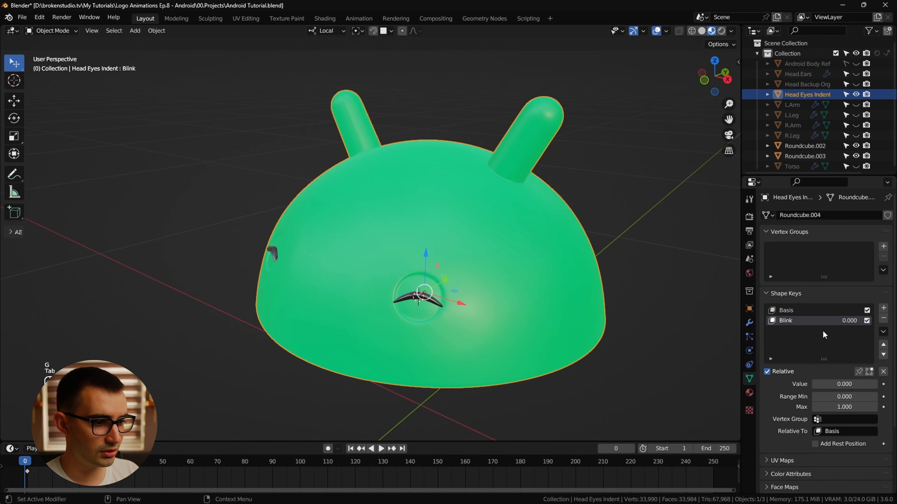
drag(844, 384, 874, 384)
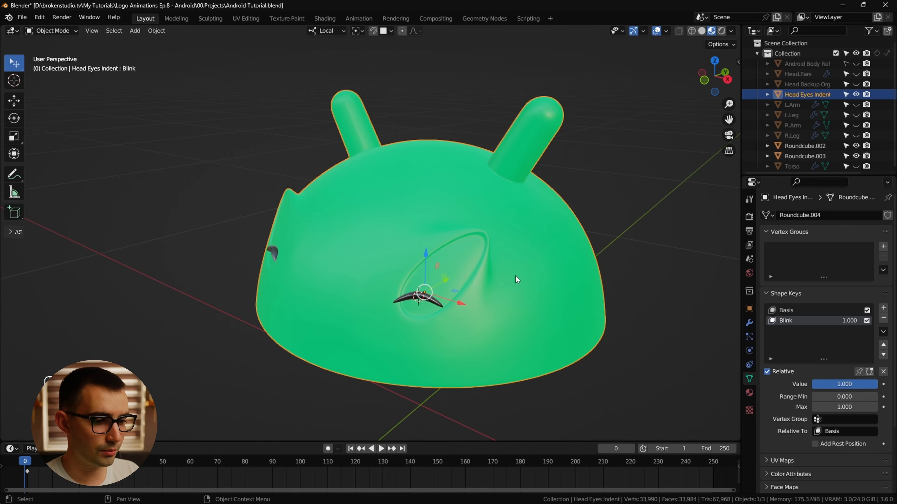
Undo the test deformation and remove the Blink and Basis shape keys from Head Eyes Indent.
key(ctrl+z)
key(ctrl+z)
key(ctrl+z)
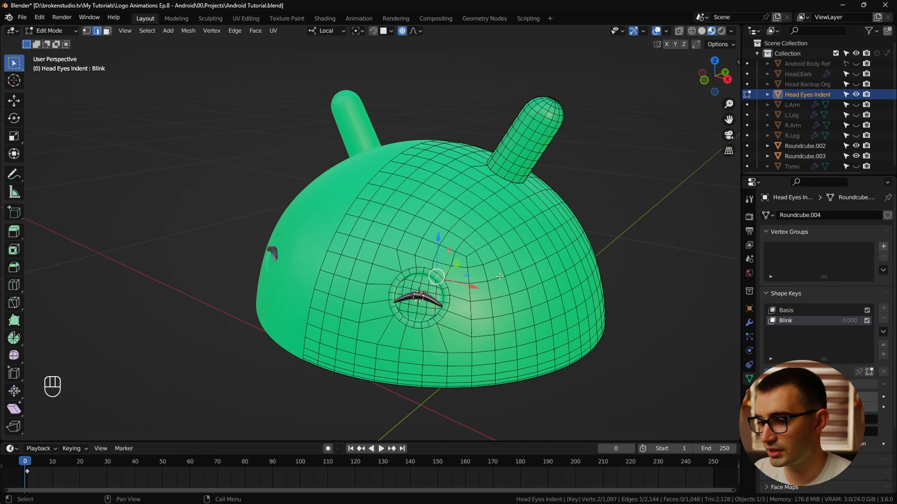
key(ctrl+z)
key(ctrl+z)
click(884, 319)
click(883, 319)
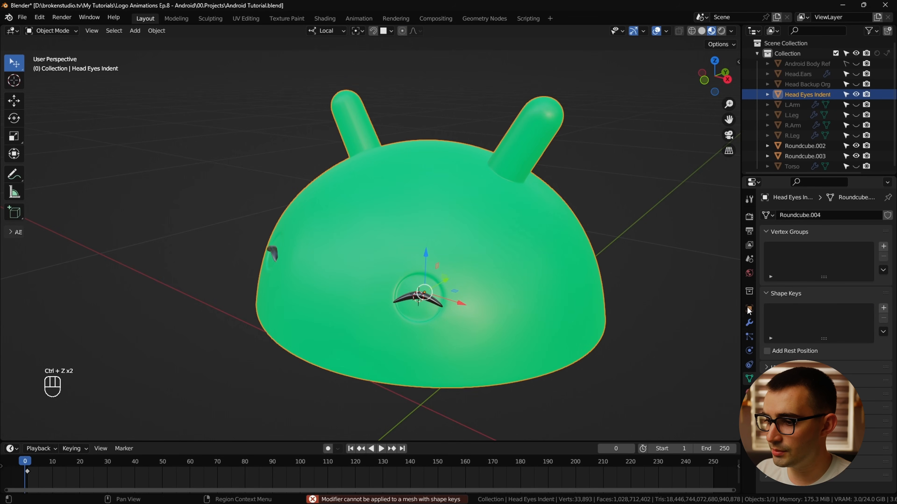
Duplicate Head Eyes Indent in place as a hidden copy and apply the copy's Mirror modifier.
click(749, 322)
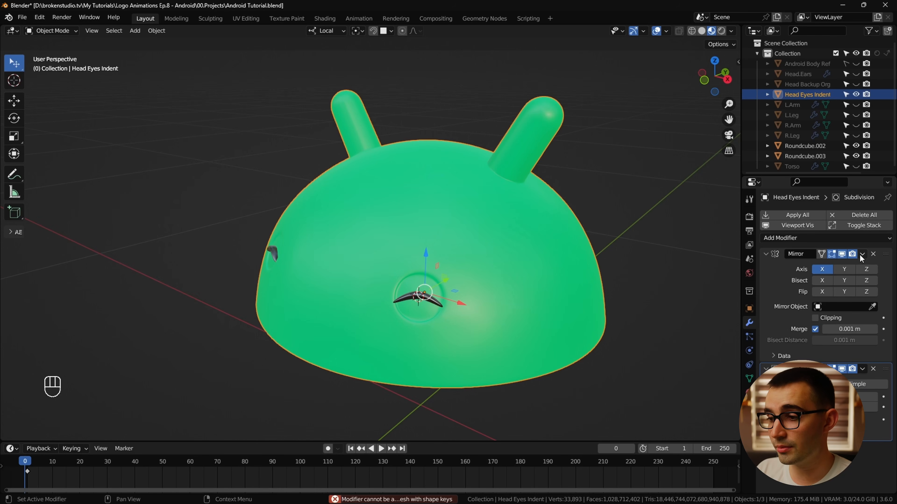
key(ctrl+z)
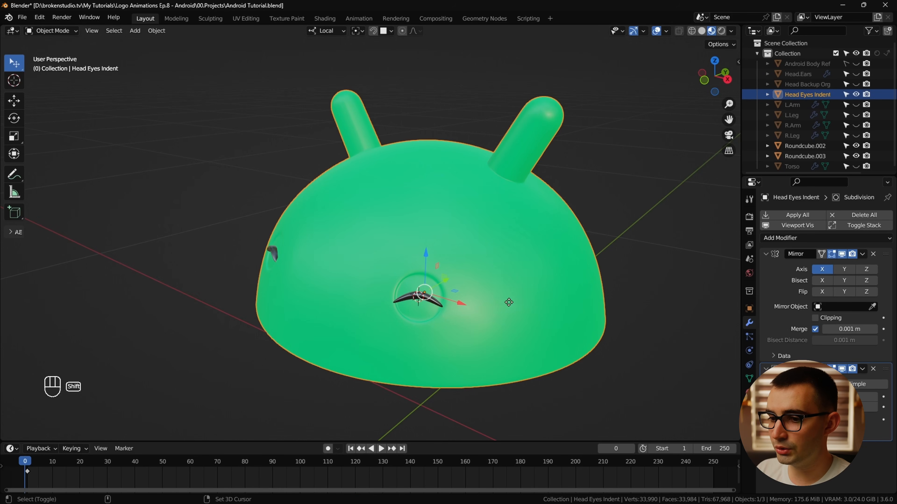
key(shift+d)
key(Escape)
click(856, 105)
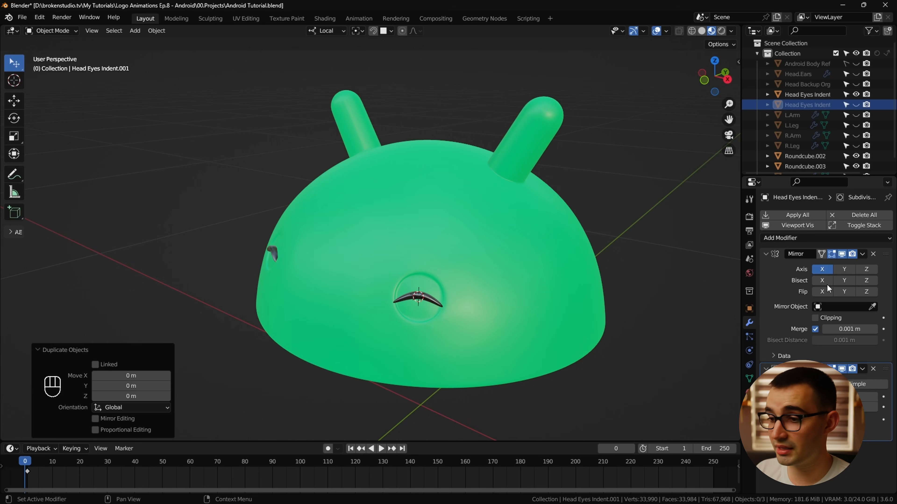
click(861, 254)
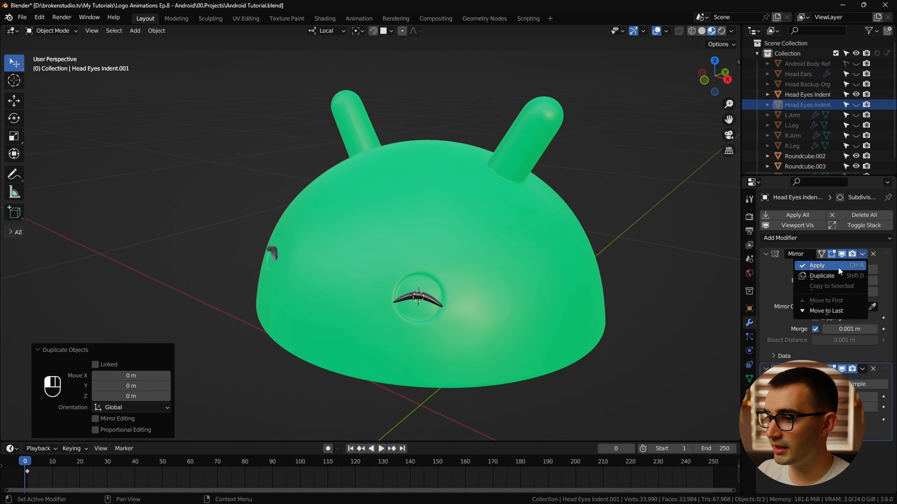
click(837, 267)
Add a Basis shape key and a second shape key named Blink to the duplicated head, Head Eyes Indent.001.
click(746, 379)
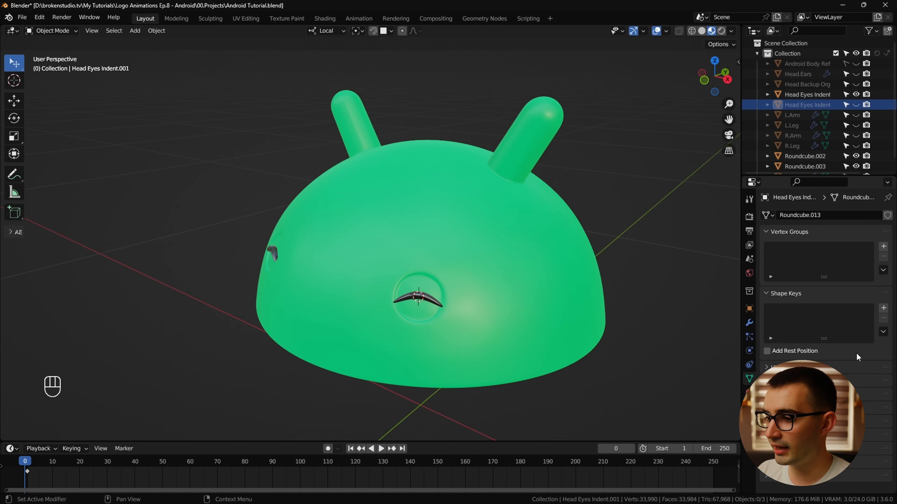
click(883, 308)
click(883, 307)
double_click(785, 321)
text(Blink)
key(Return)
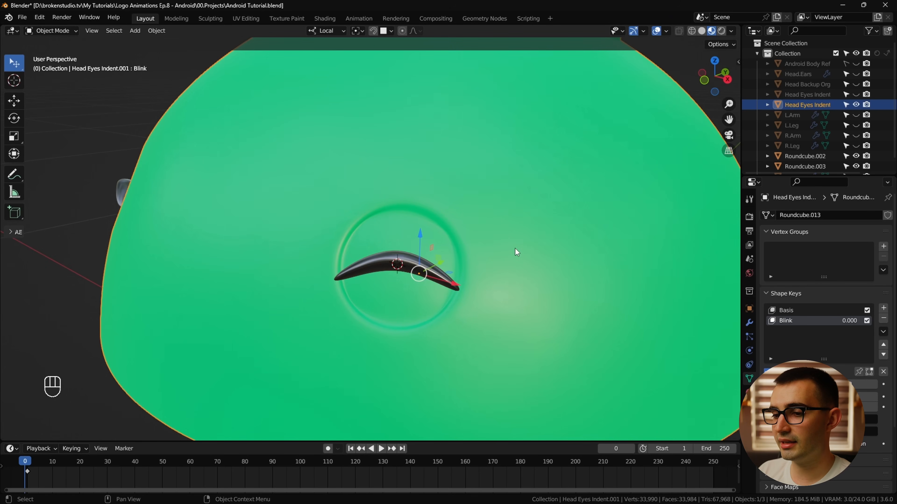
Enter Edit Mode on the copy's Blink shape key, switch to vertex selection and try the Subdivision modifier's on-cage display.
key(Tab)
click(436, 221)
key(g)
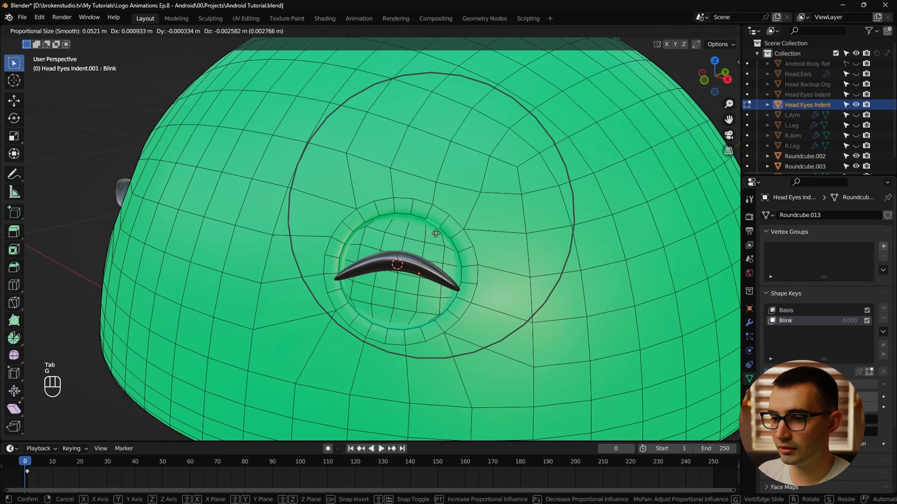
right_click(441, 217)
scroll(459, 205, up, 3)
key(1)
click(749, 323)
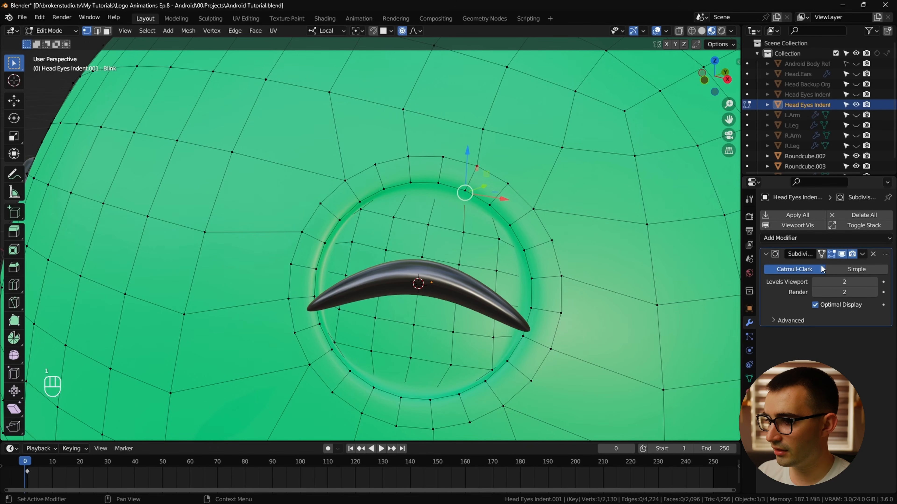
middle_drag(735, 267, 528, 244)
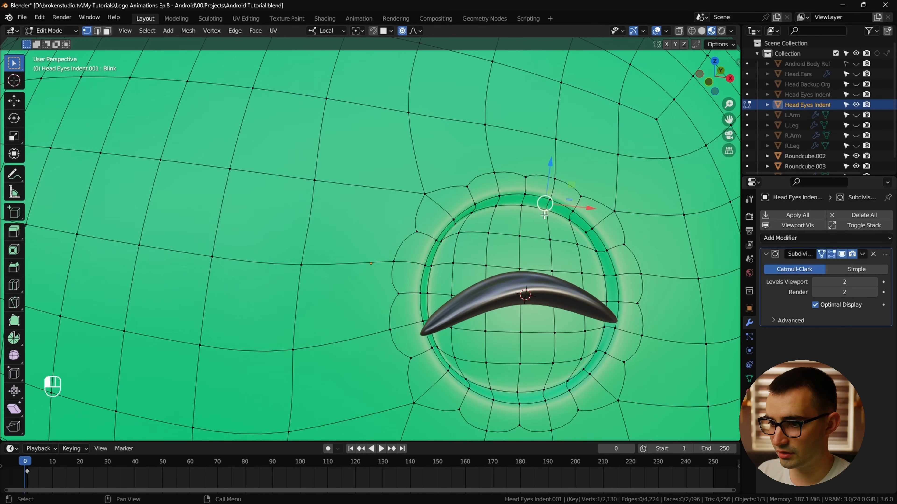
Try moving the socket's upper rim vertex down about 0.014 m with proportional size 0.020, and undo the move.
middle_drag(544, 215, 456, 253)
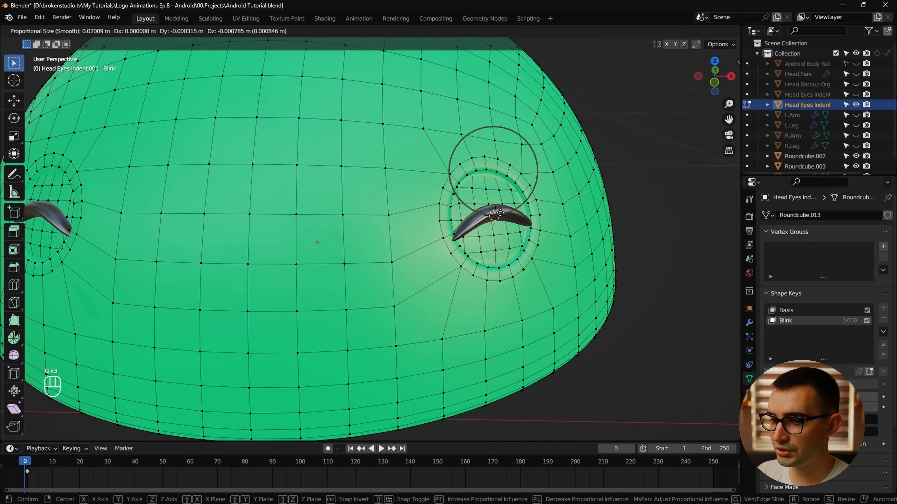
click(519, 247)
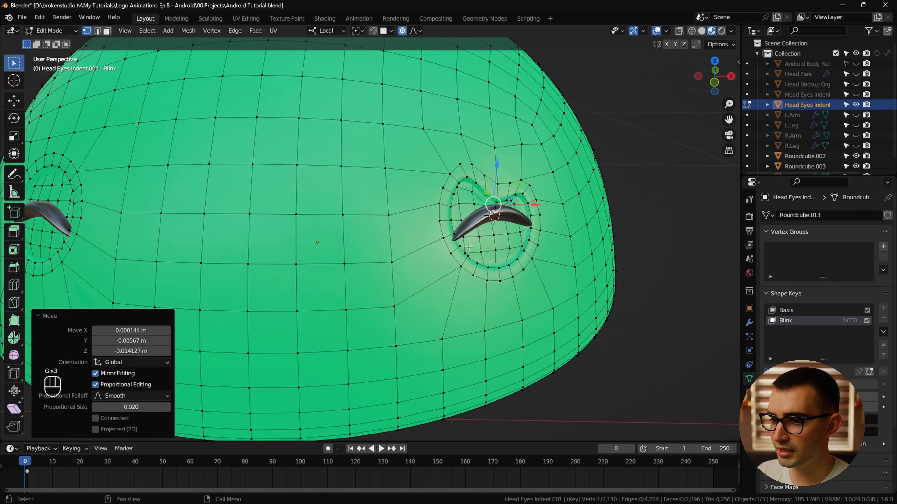
mouse_move(519, 247)
middle_down()
mouse_move(489, 250)
mouse_move(526, 244)
middle_up()
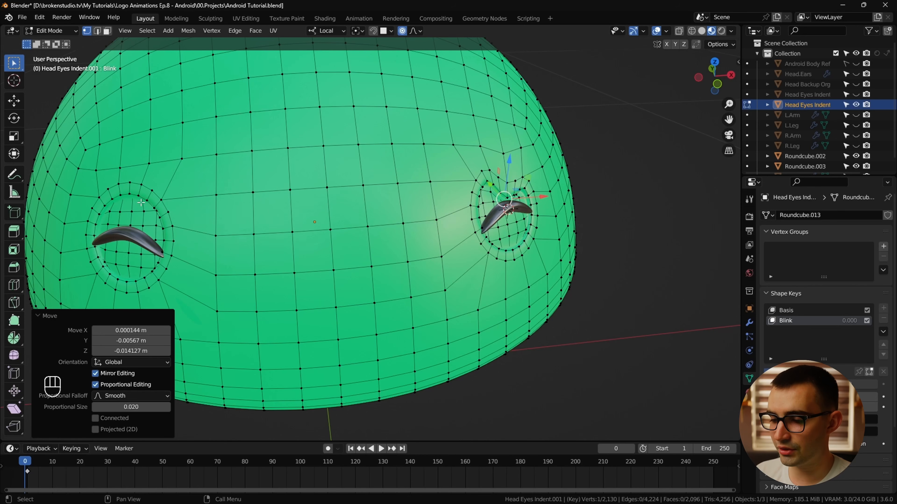
key(ctrl+z)
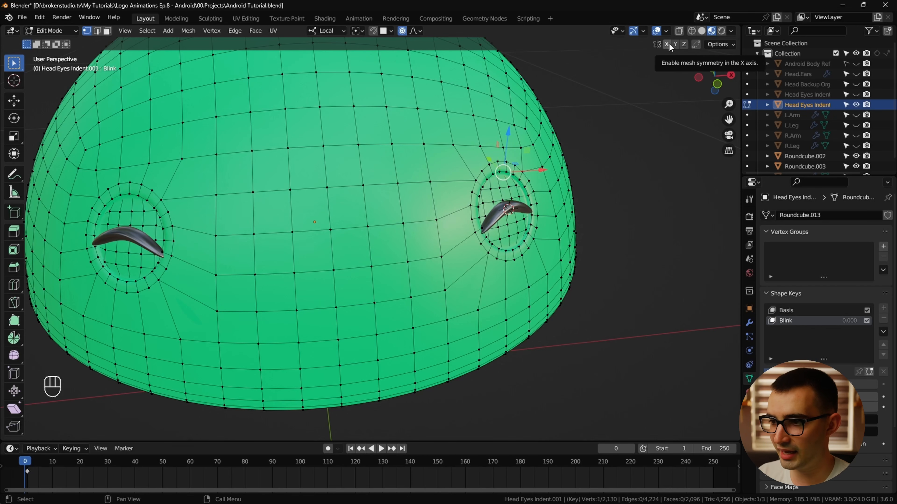
Enable mesh symmetry on the X axis and test it by moving the rim vertex down about 0.022 m, undoing the move.
click(667, 44)
key(g)
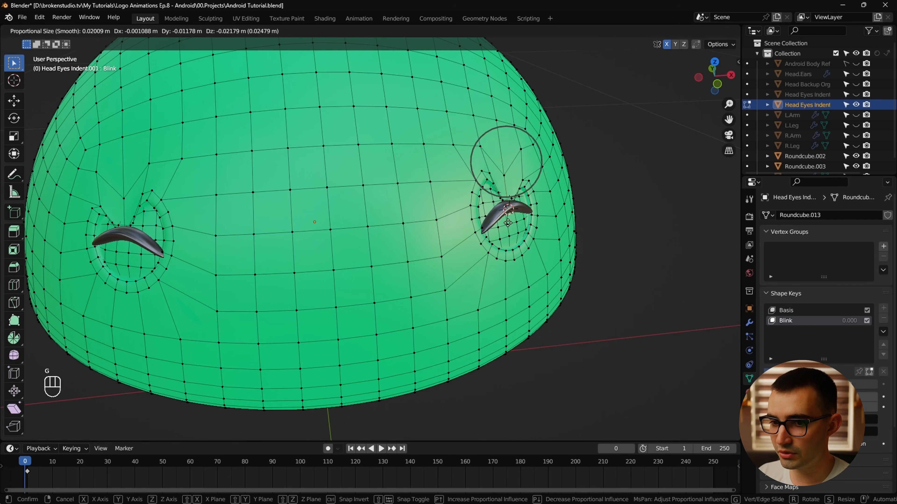
click(508, 228)
shift+middle_drag(127, 216, 249, 224)
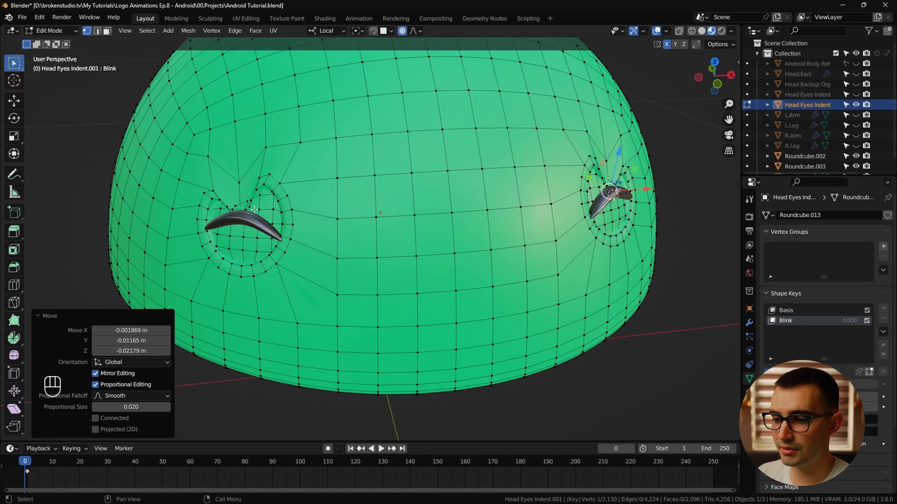
key(ctrl+z)
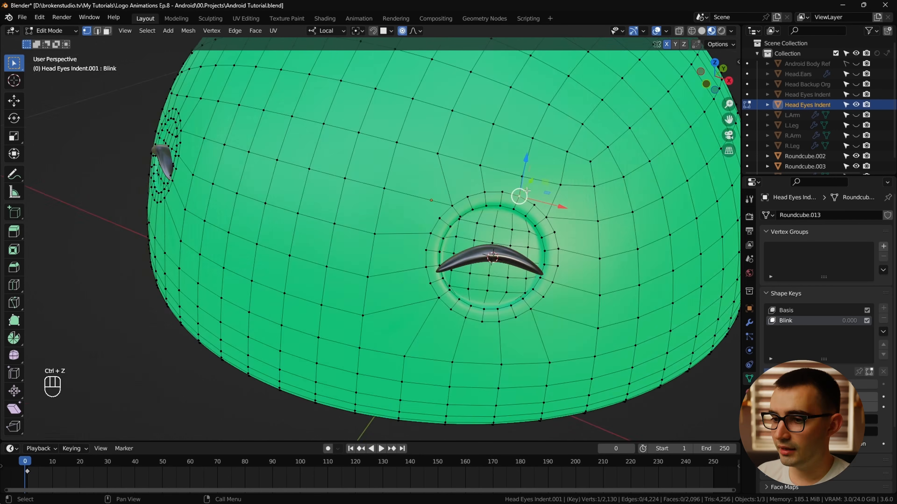
scroll(618, 219, up, 4)
shift+middle_drag(618, 219, 549, 170)
key(g)
right_click(526, 131)
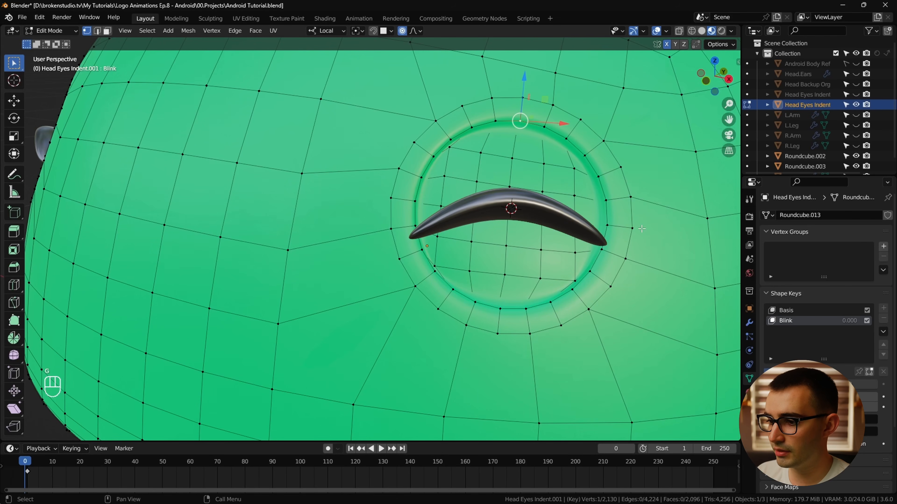
Pull the eye socket's upper rim down about 0.016 m onto the closed eye's top edge, and its right side toward the corner, with proportional editing.
click(749, 322)
key(g)
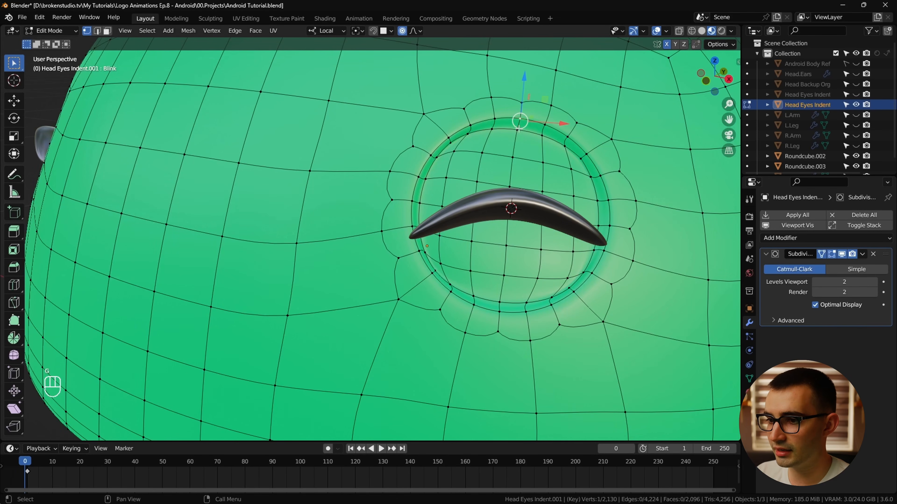
click(514, 207)
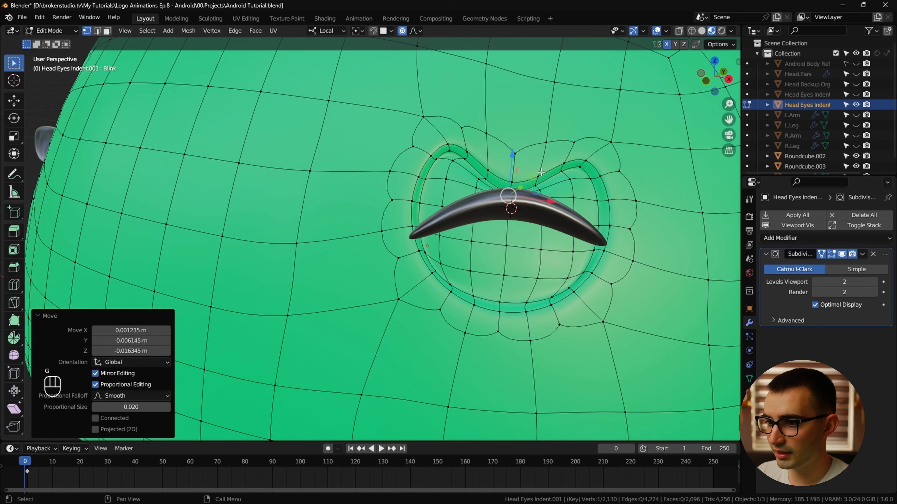
key(g)
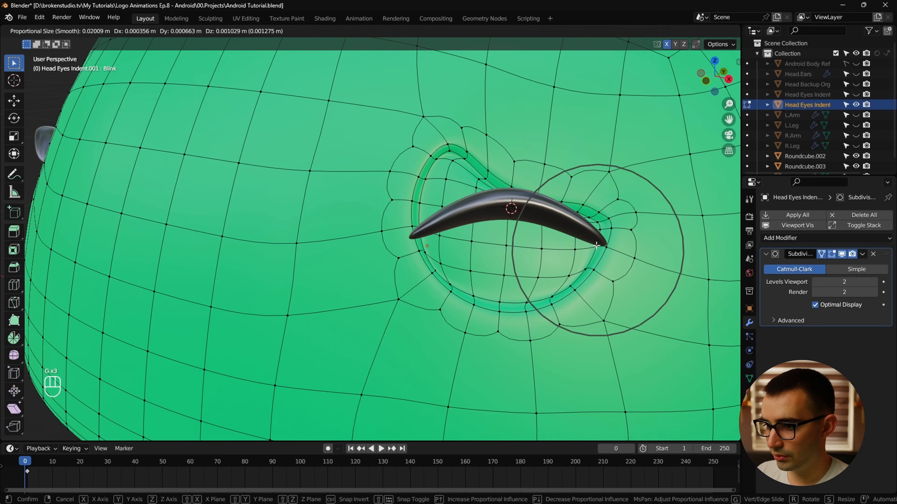
Raise the socket's lower right rim about 0.014 m toward the closed eye's right corner, using a proportional size of 0.018.
click(558, 295)
key(g)
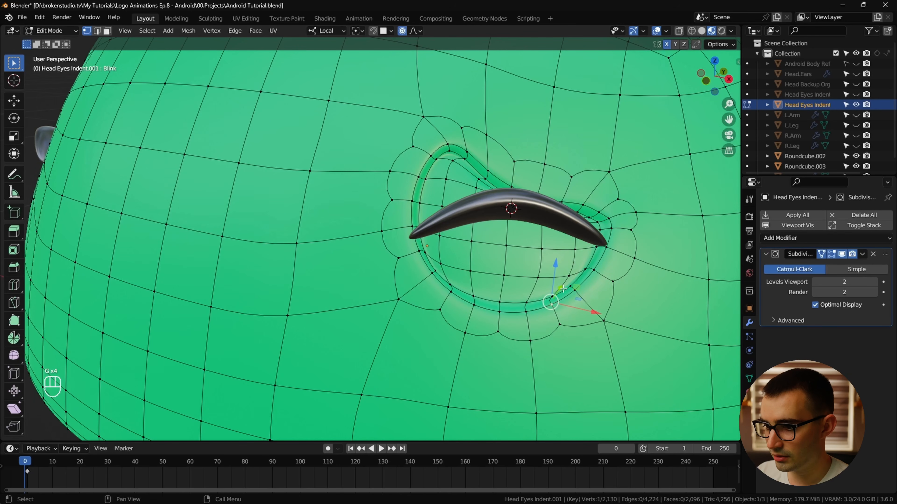
scroll(550, 301, up, 5)
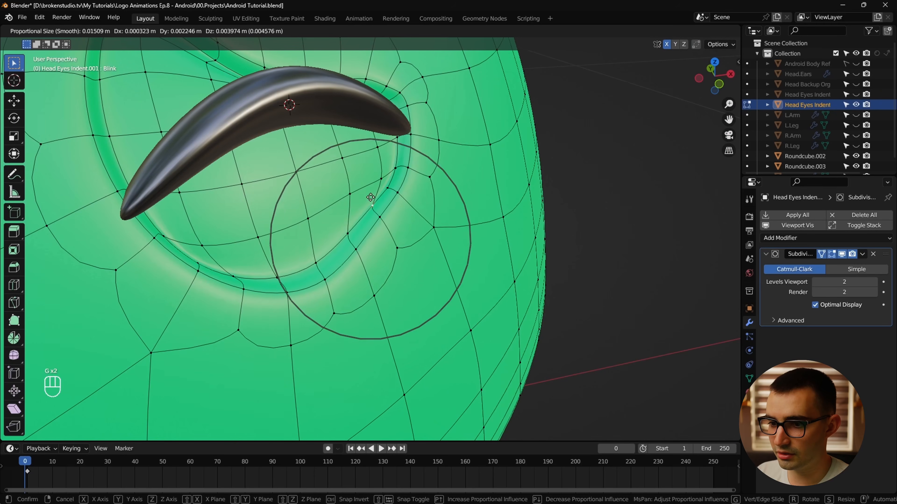
click(368, 118)
middle_drag(367, 117, 318, 127)
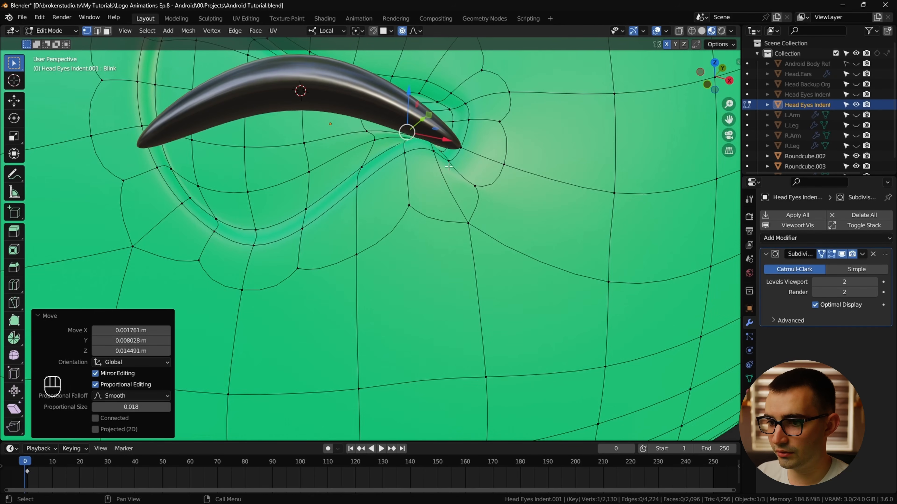
Fit the remaining socket rim vertices closely around the closed eye with small proportional moves, and set the Blink key's value to 1.000.
key(g)
click(319, 150)
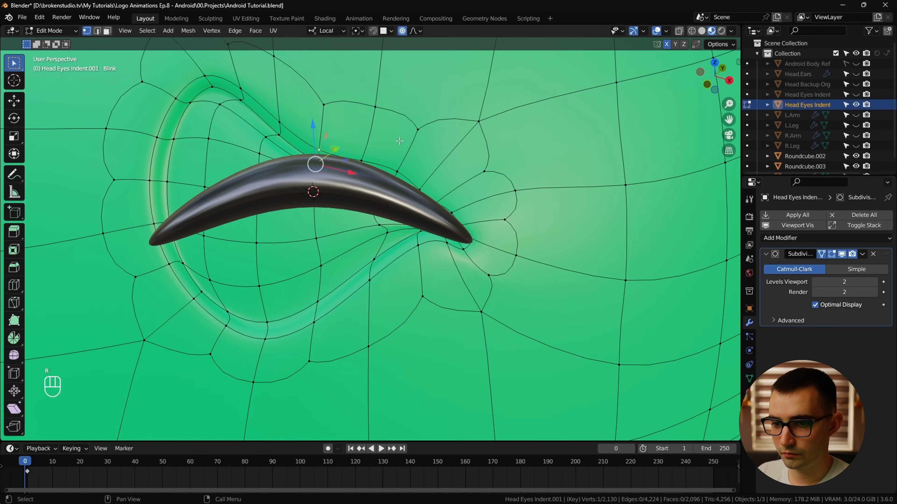
key(g)
click(400, 148)
middle_drag(400, 148, 388, 176)
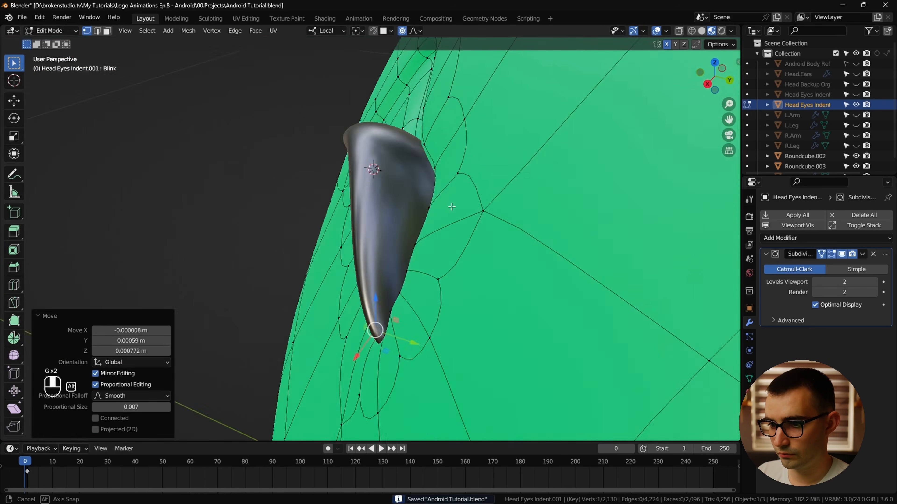
key(g)
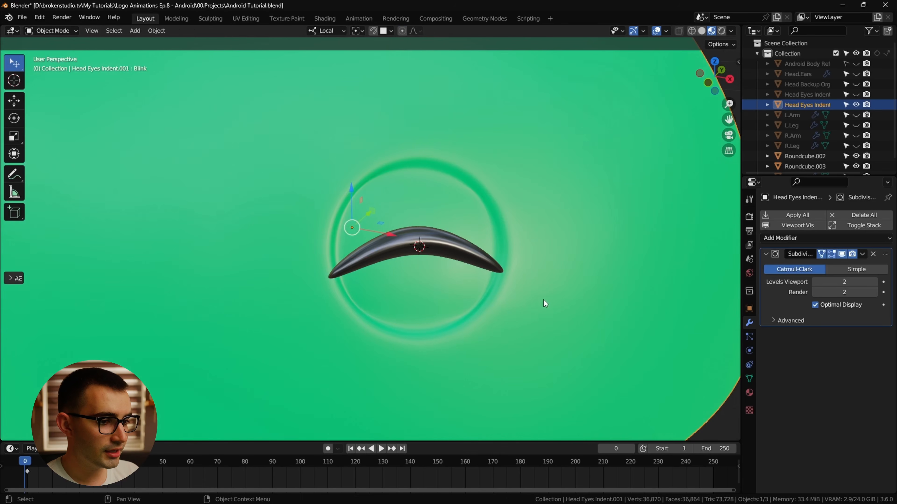
click(749, 378)
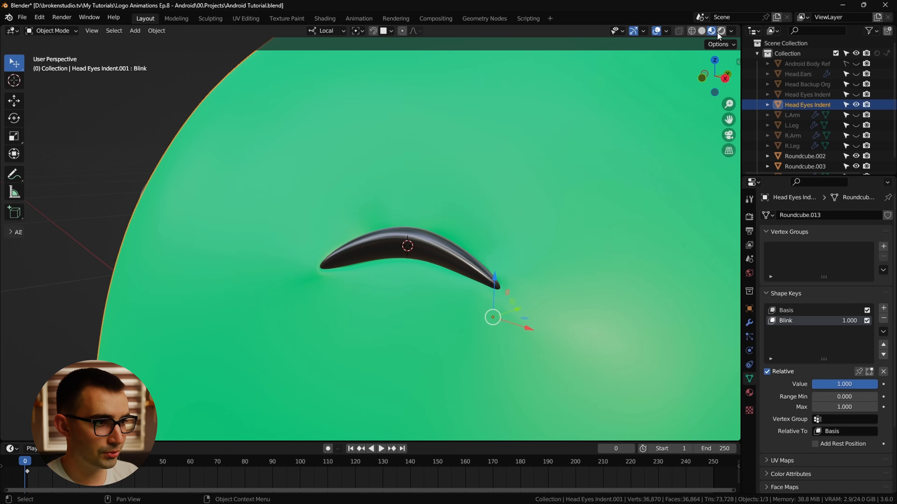
Switch the viewport to rendered shading and inspect the closed eye on the head up close.
click(722, 31)
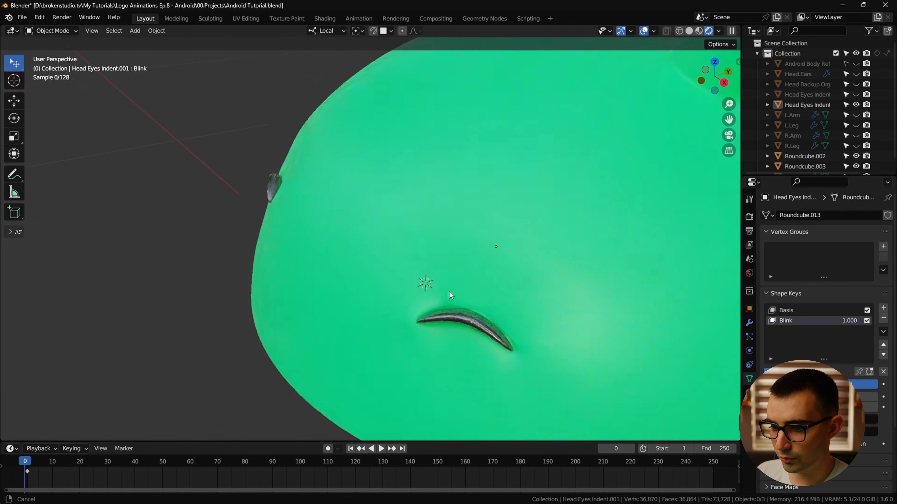
scroll(449, 292, up, 2)
shift+middle_drag(492, 357, 440, 302)
scroll(493, 307, up, 2)
scroll(462, 334, down, 3)
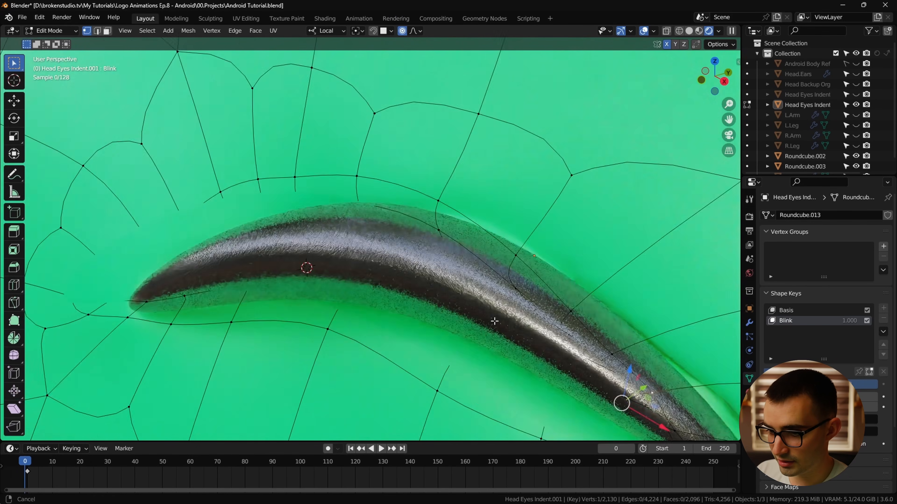
Move the selected vertex at the closed eye's corner slightly toward the eyelid crease with proportional editing.
scroll(494, 322, down, 3)
shift+middle_drag(495, 321, 339, 294)
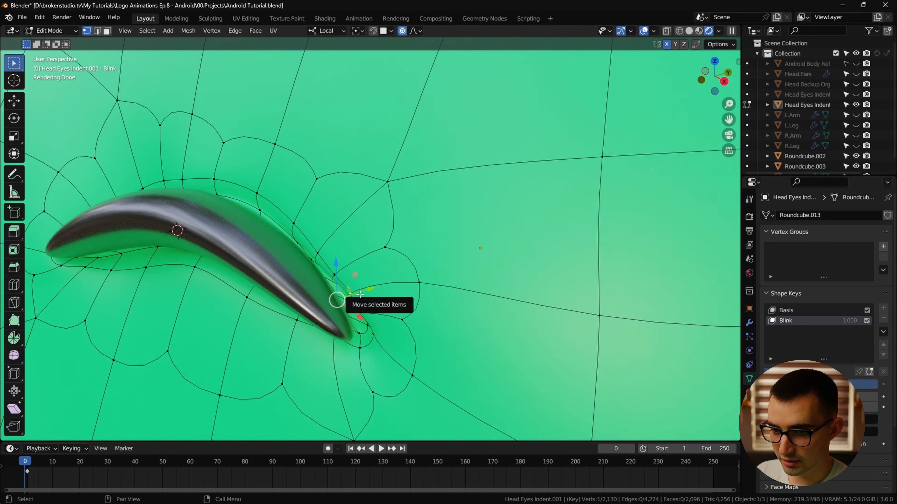
key(s)
right_click(367, 292)
key(g)
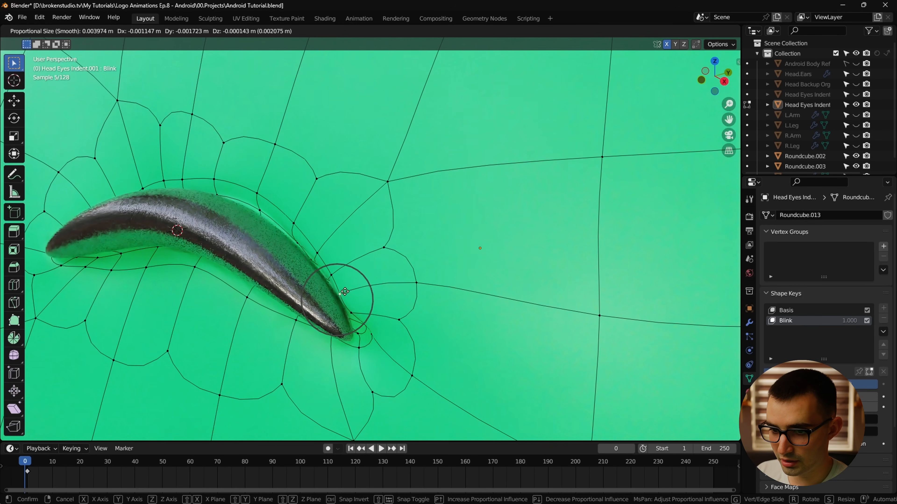
click(344, 292)
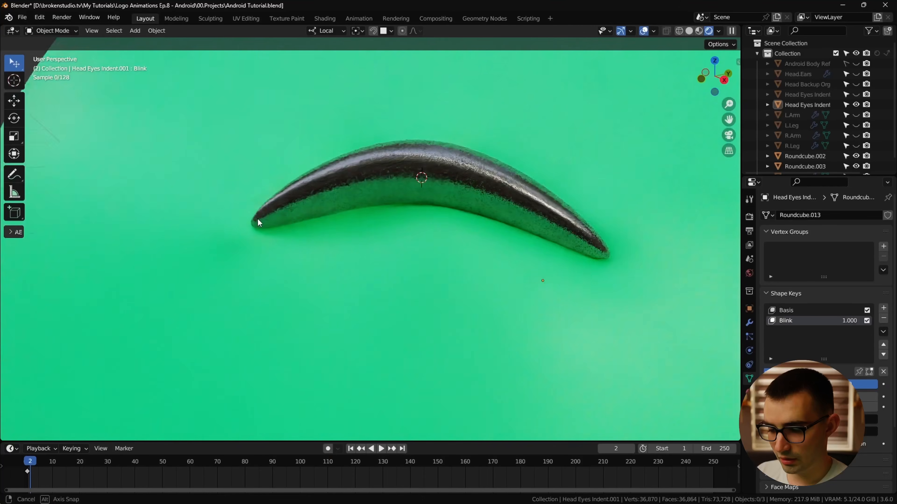
Viewing the closed eye from the side, reposition the vertex on the upper eyelid edge and return to Object Mode.
middle_drag(149, 226, 222, 260)
scroll(397, 153, up, 3)
key(Tab)
middle_drag(426, 138, 460, 177)
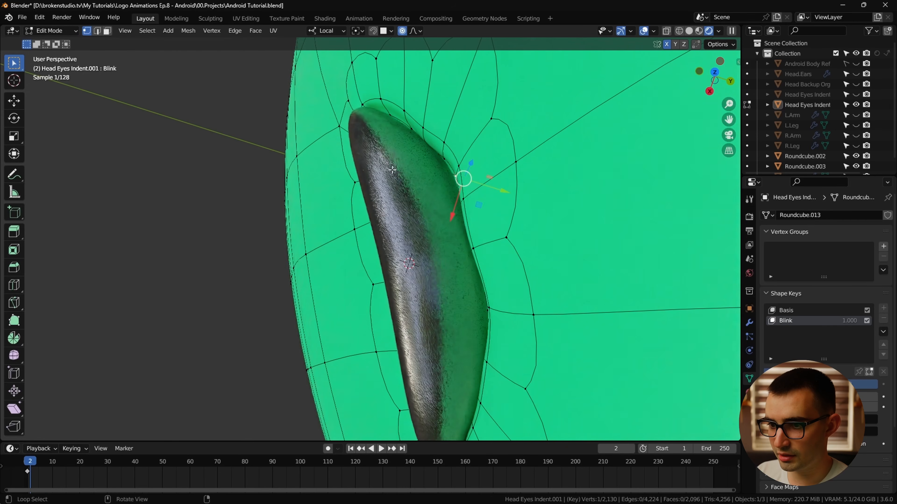
key(g)
click(505, 179)
key(Tab)
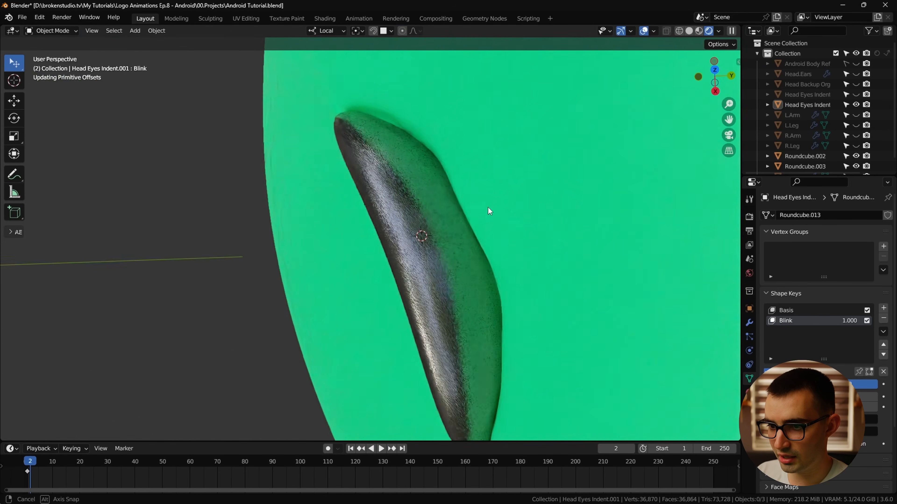
middle_drag(489, 209, 541, 166)
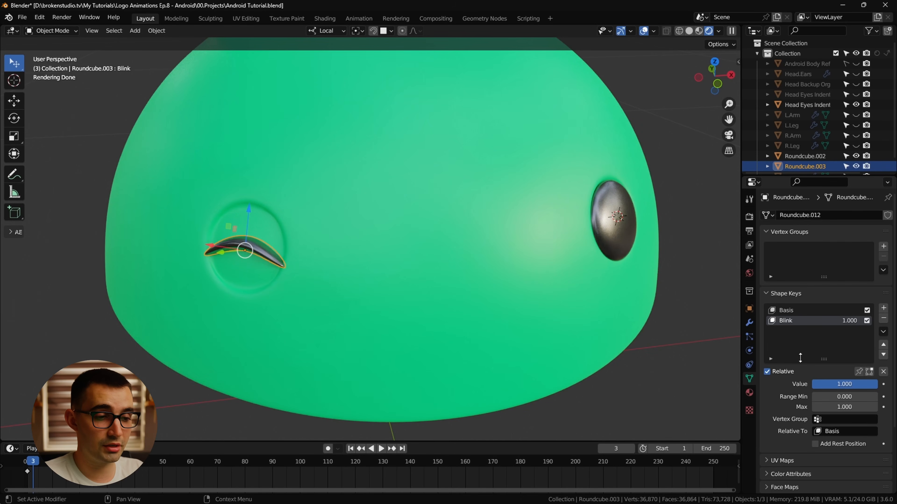
Set the Blink shape key of the closed eyeball Roundcube.003 to 0, then reselect the head.
click(507, 290)
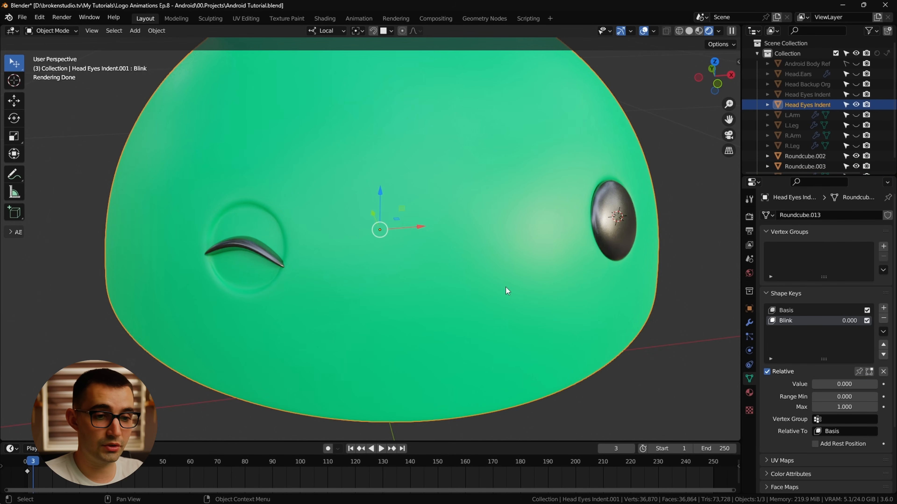
click(271, 254)
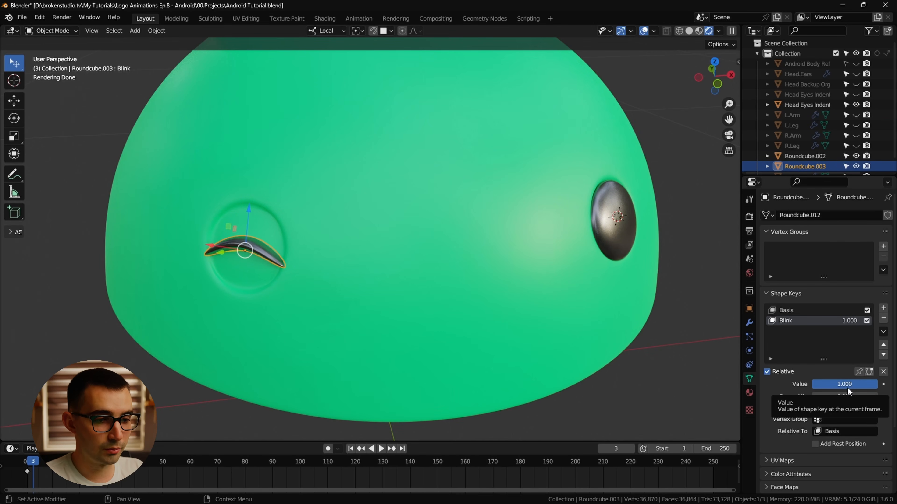
drag(847, 386, 782, 387)
click(567, 291)
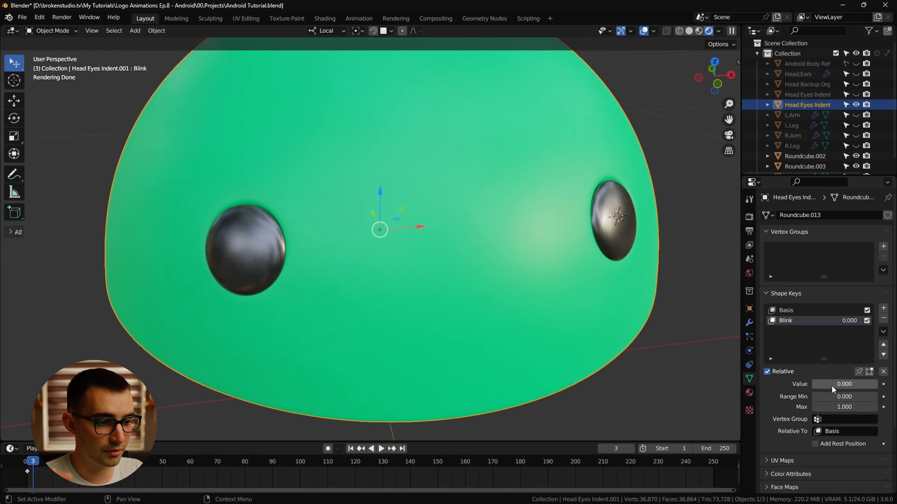
Hide both eyeballs, Roundcube.002 and Roundcube.003.
click(614, 240)
shift+click(268, 256)
key(h)
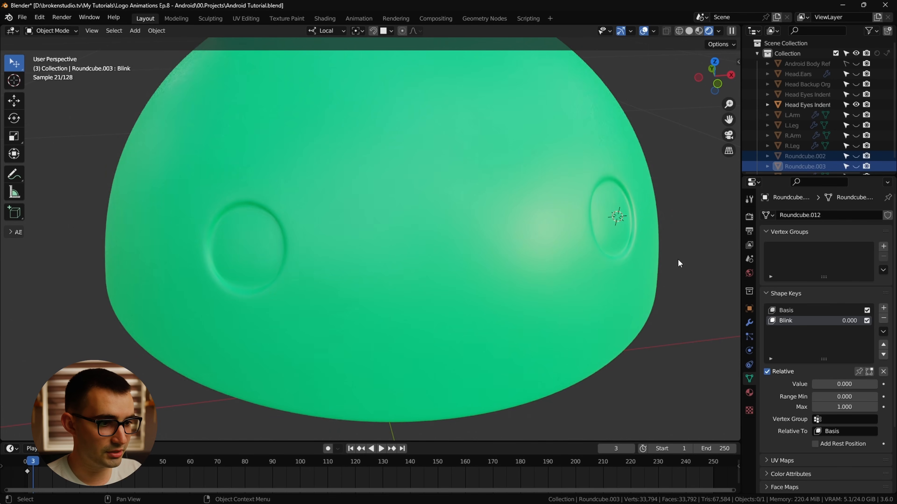
Set the head's Blink shape key to 1 and create a new shape key from the current mix.
click(654, 261)
drag(848, 323, 882, 323)
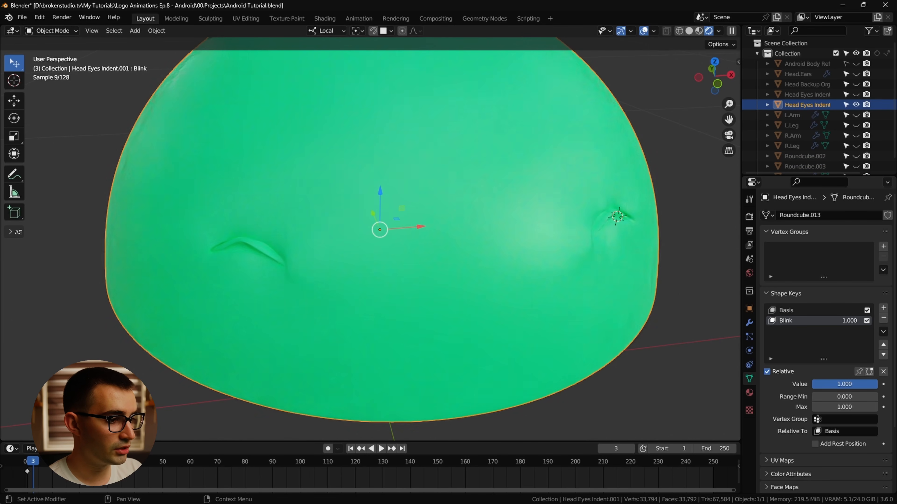
click(883, 332)
click(843, 344)
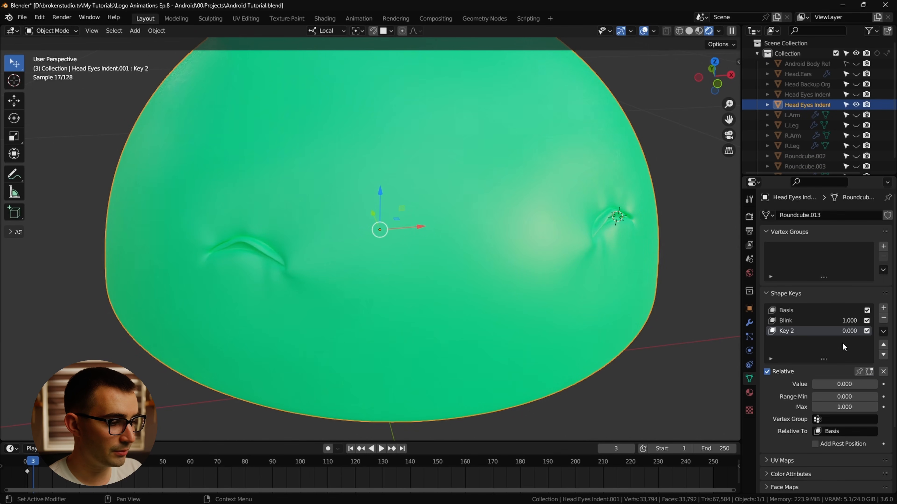
Set the head's original Blink shape key to 0 and the new one to 1, and save the file.
click(849, 321)
text(0)
key(Return)
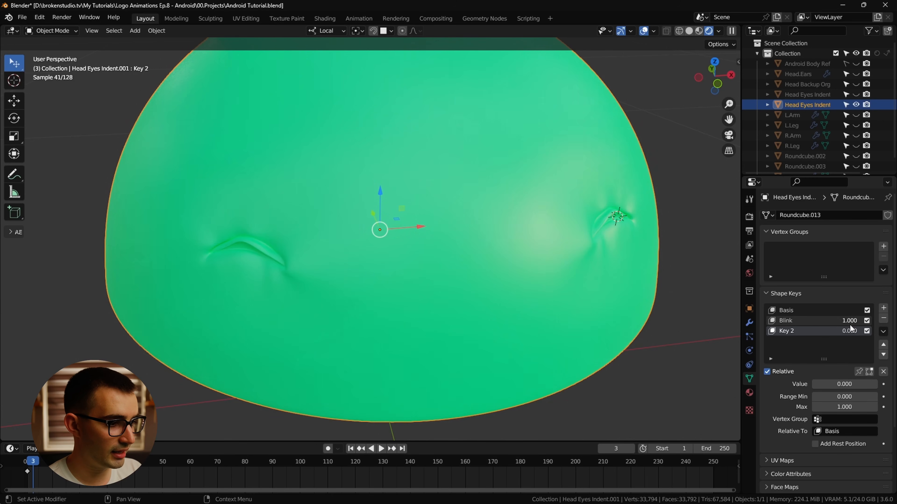
drag(852, 387, 883, 387)
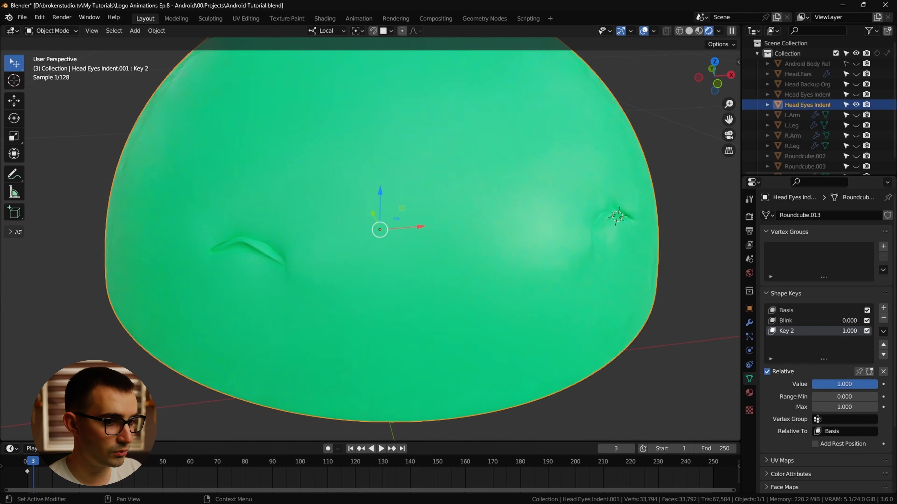
key(ctrl+s)
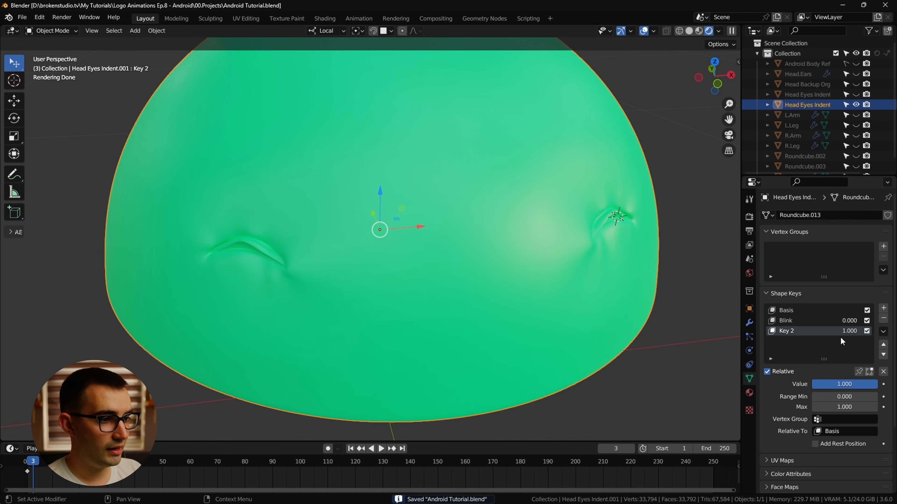
In front view, circle-select the vertices around the character's left eye, grow the selection once, and assign it to a new vertex group L Eye.
key(Tab)
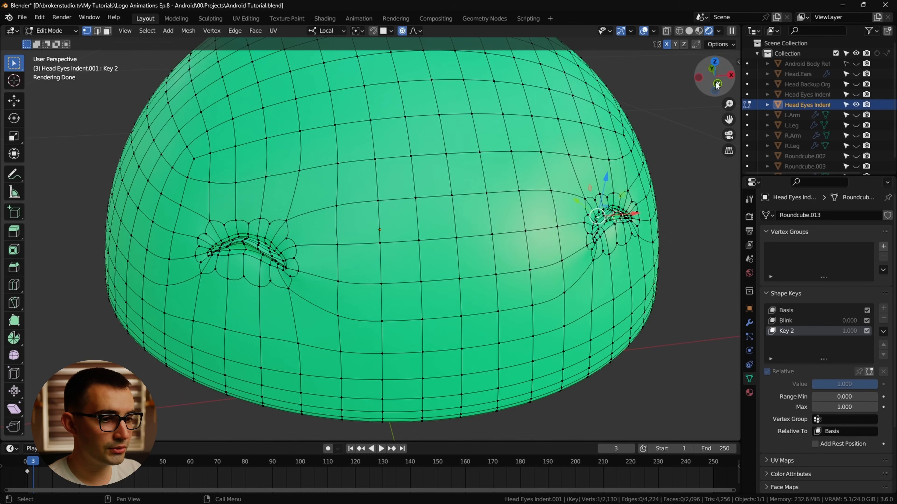
key(KP_1)
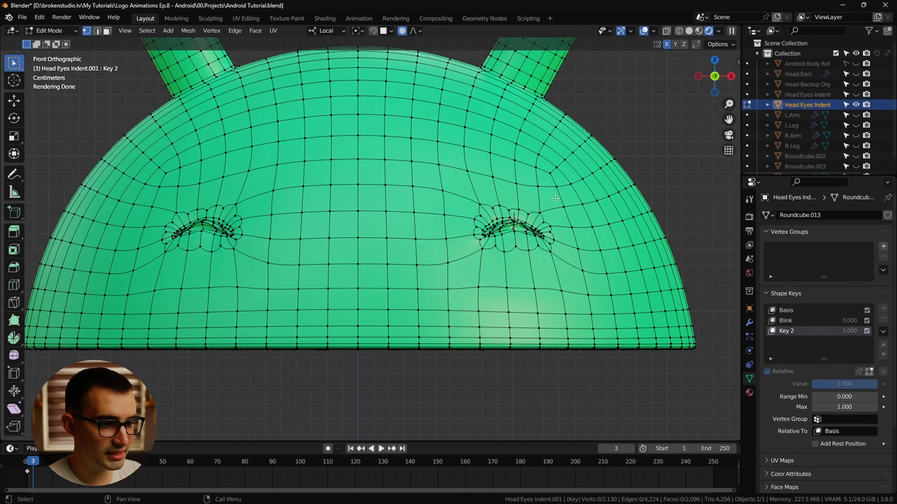
key(c)
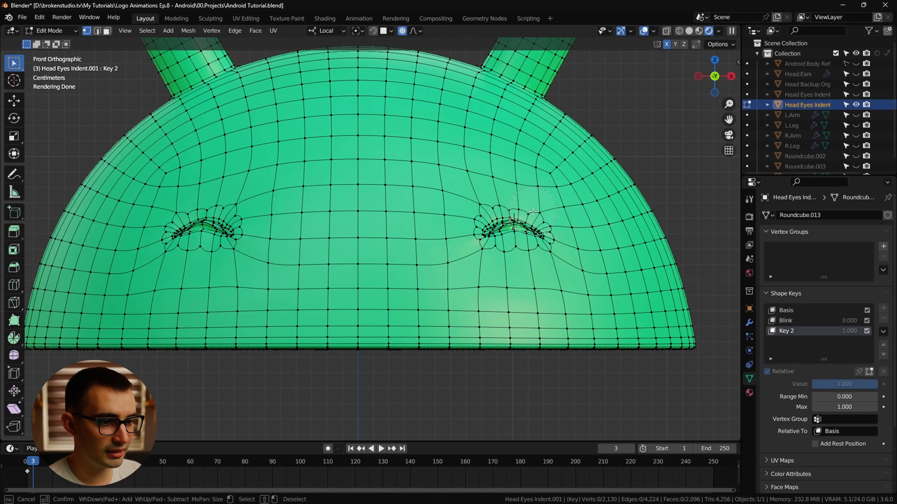
drag(510, 229, 536, 238)
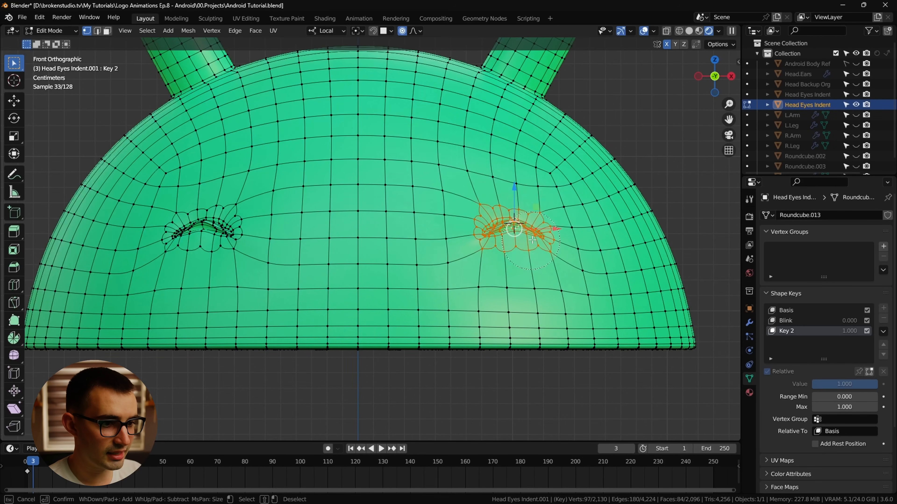
key(Escape)
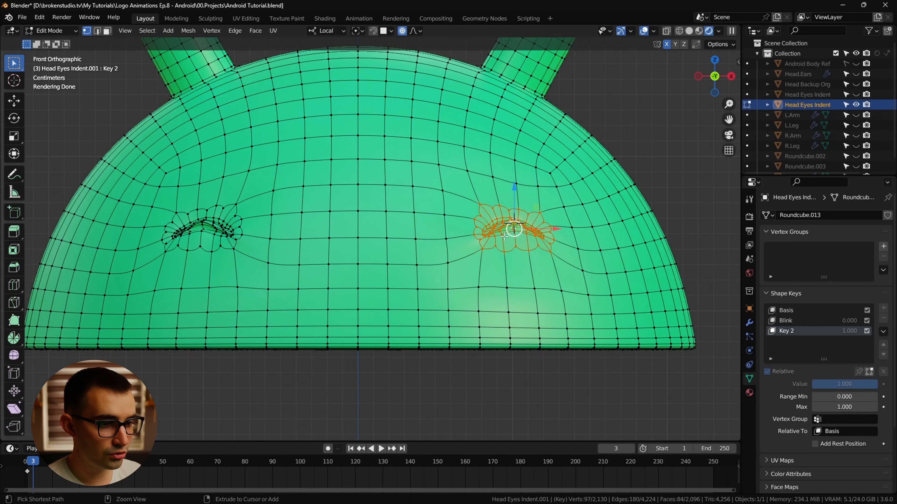
key(ctrl+KP_Add)
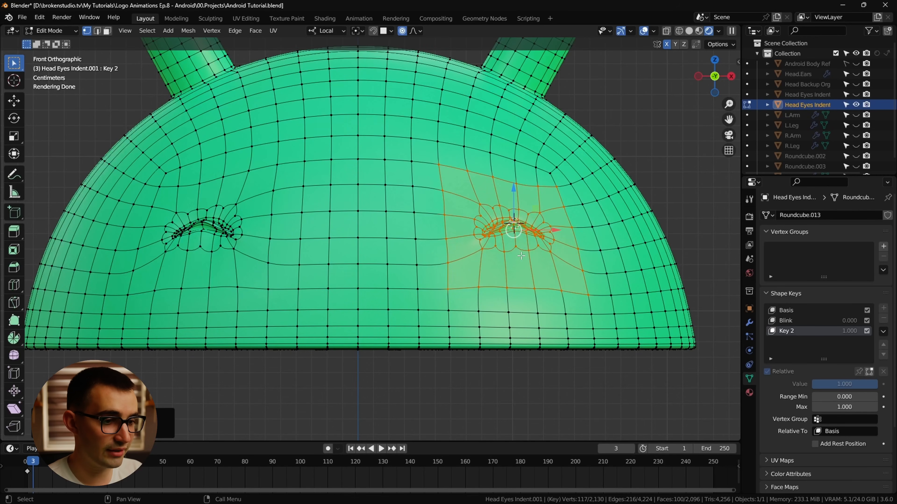
click(884, 247)
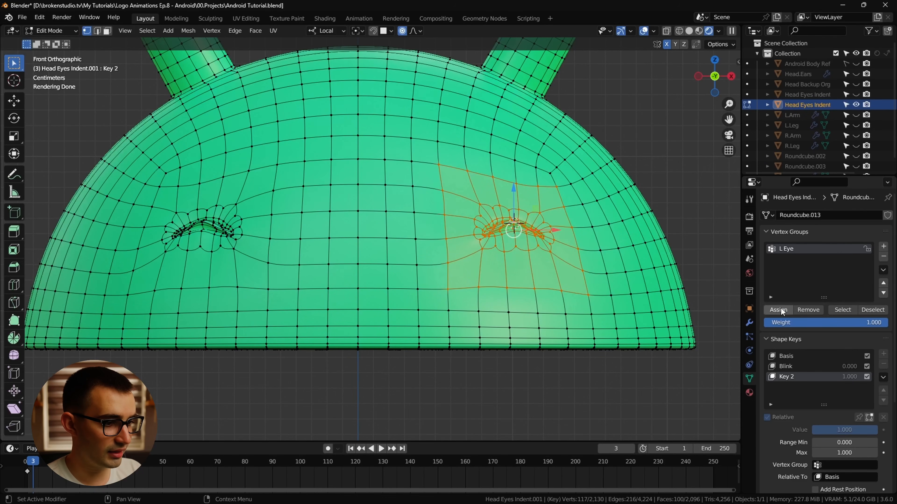
Select only the vertices around the character's right eye, grow the selection once, and assign it to a new vertex group R Eye.
ctrl+click(414, 224)
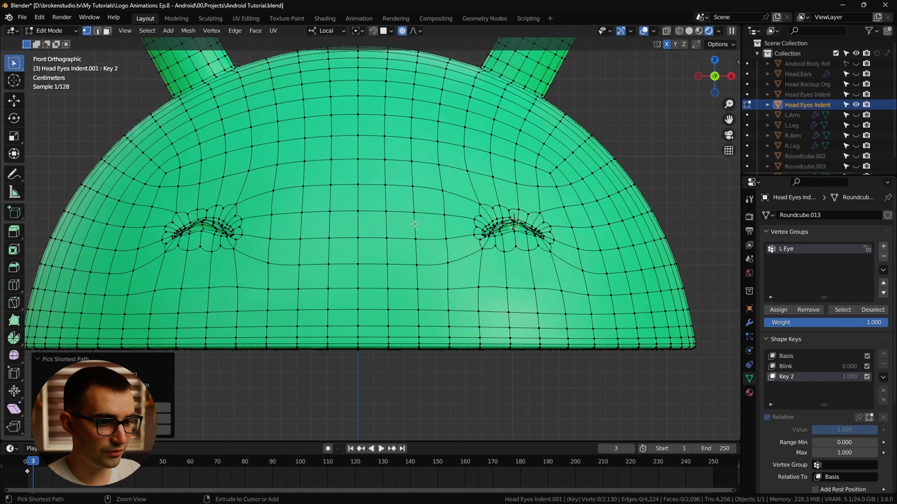
drag(208, 227, 201, 229)
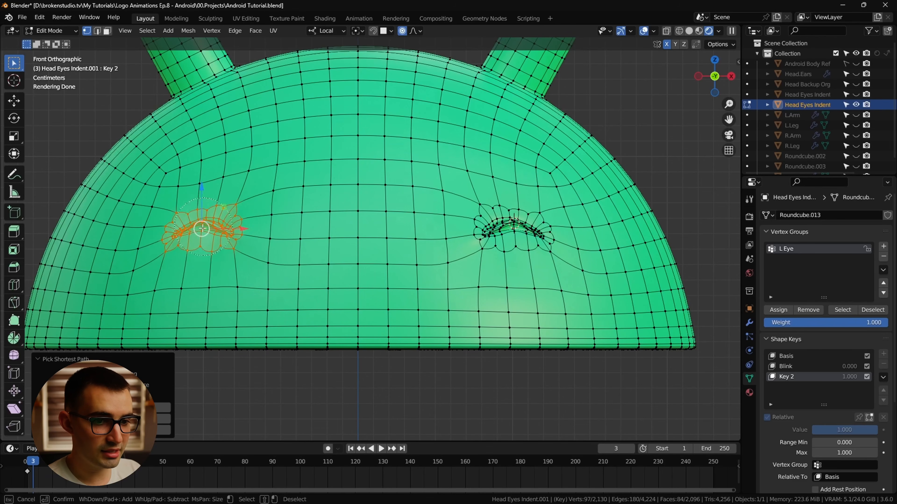
key(Escape)
key(ctrl+KP_Add)
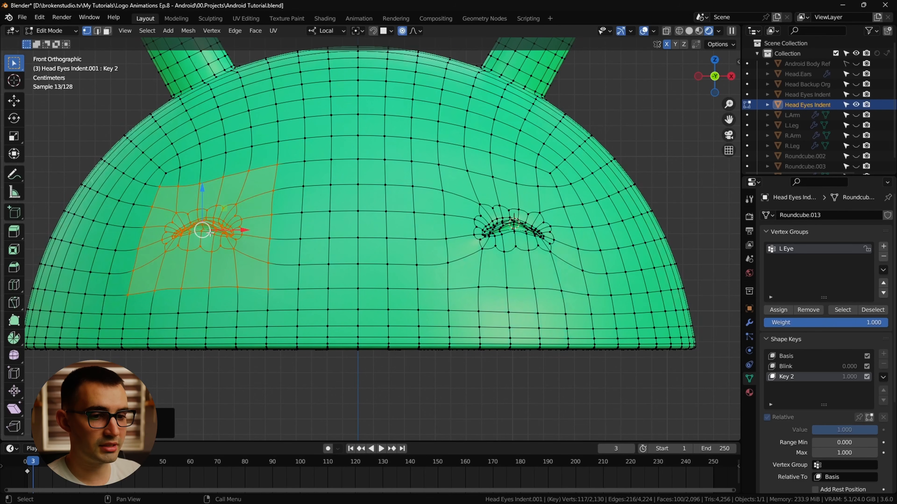
click(884, 248)
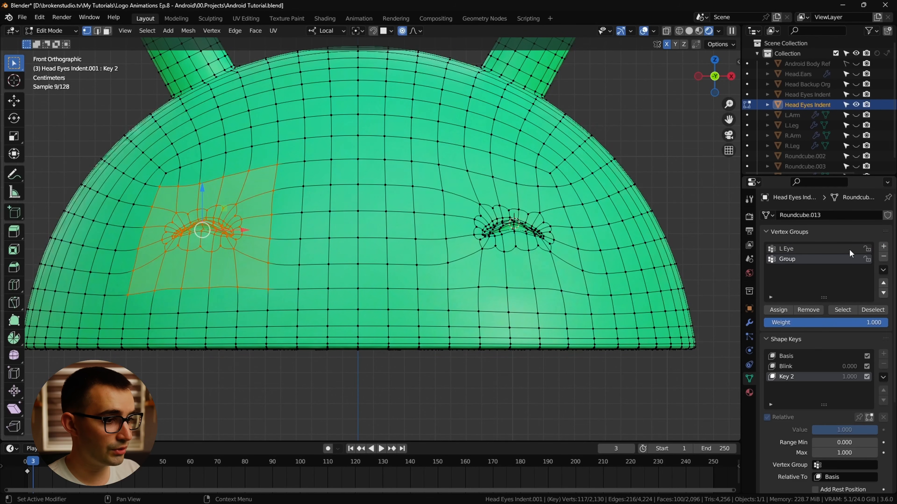
double_click(799, 259)
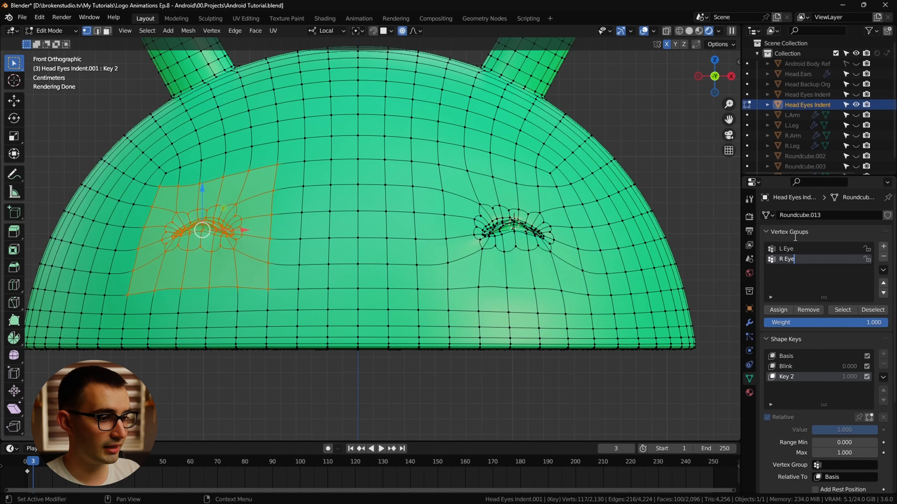
key(Return)
click(778, 310)
Return to Object Mode and rename the two blink shape keys Blink L and Blink R.
key(Tab)
double_click(802, 341)
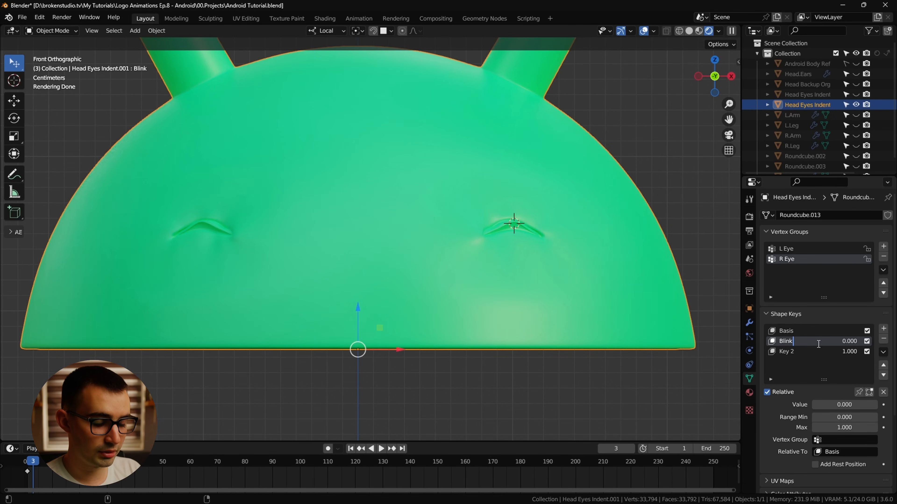
text(Blink L)
key(Return)
double_click(798, 351)
text(Blink)
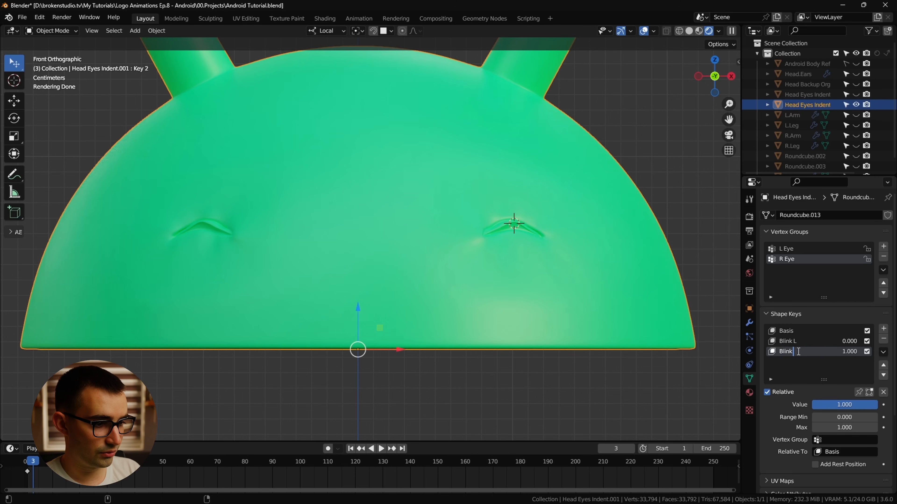
Limit shape key Blink L to the L Eye vertex group and Blink R to the R Eye vertex group.
click(796, 341)
click(819, 440)
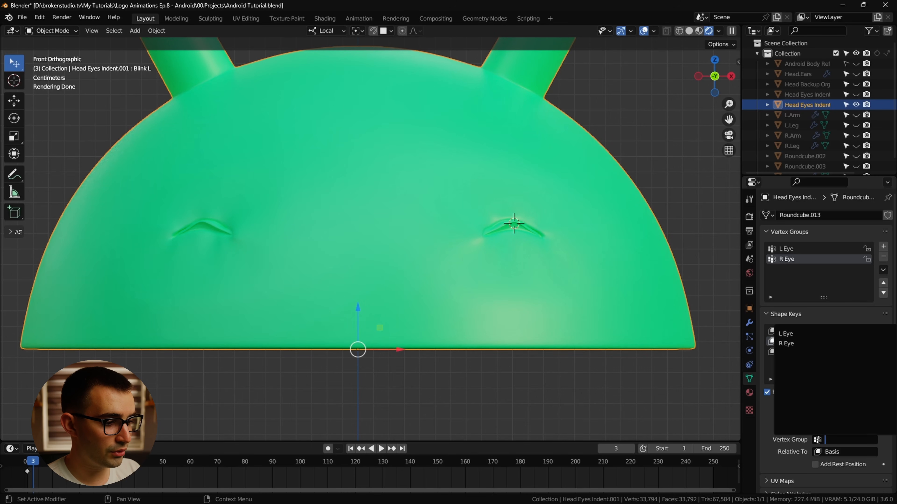
click(801, 334)
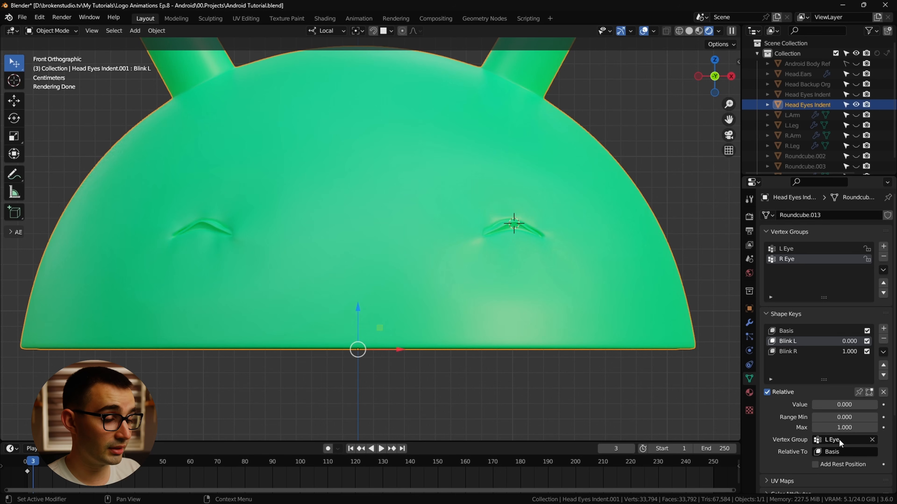
click(798, 351)
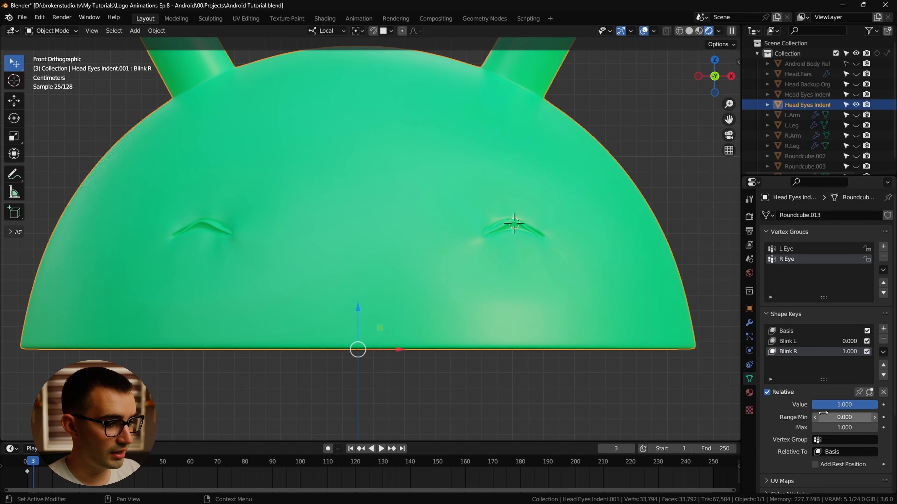
click(825, 441)
click(802, 344)
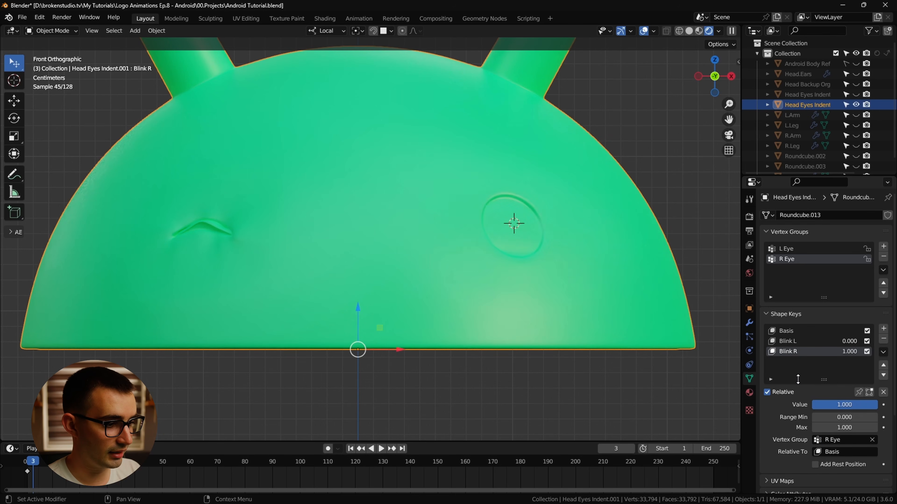
Test the head's Blink R and Blink L shape keys one at a time, and reset both values to 0.
mouse_move(875, 404)
mouse_down()
mouse_move(812, 405)
mouse_move(870, 405)
mouse_up()
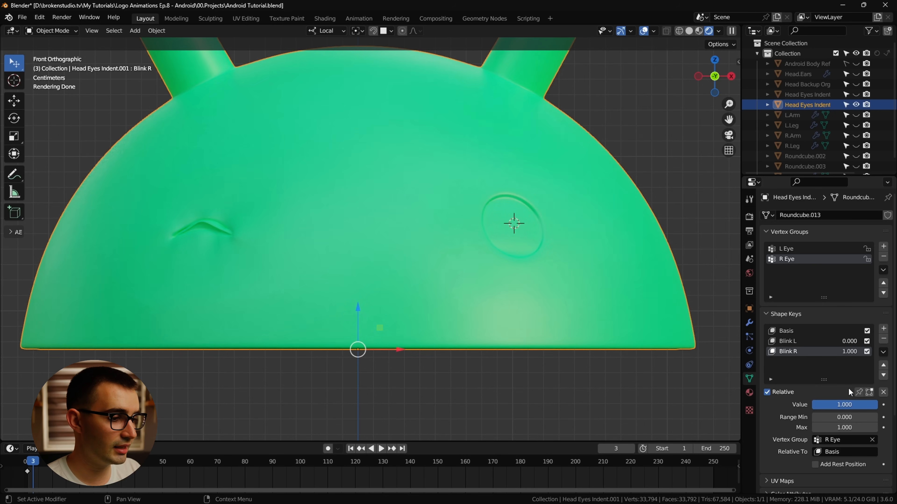
click(798, 341)
drag(815, 404, 877, 405)
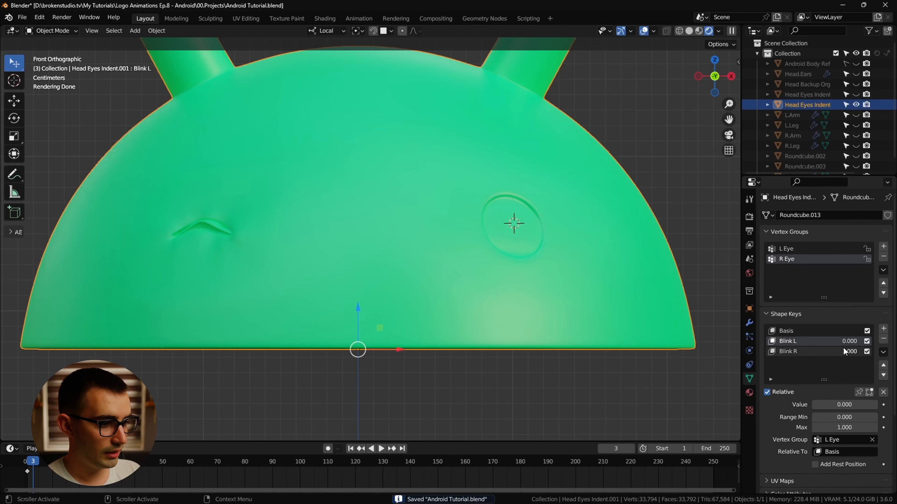
drag(844, 350, 872, 350)
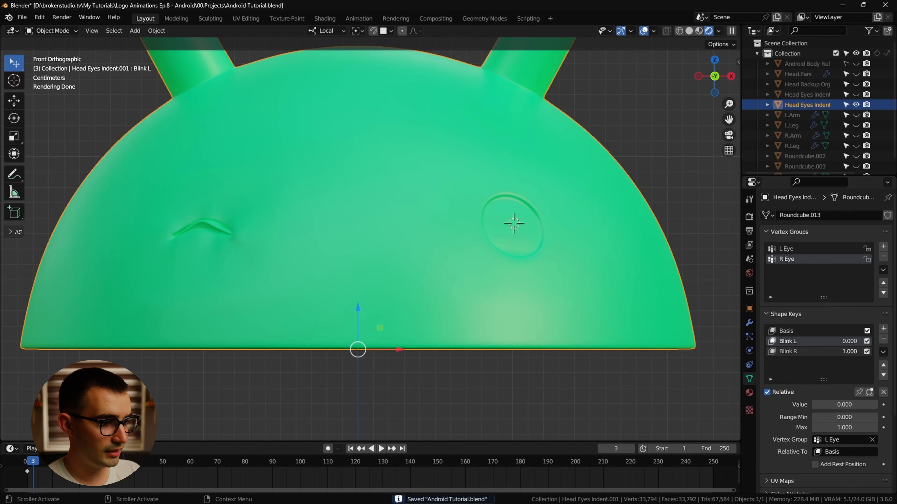
Unhide the two eye objects Roundcube.002 and Roundcube.003 and rename them L Eye and R Eye.
scroll(847, 135, down, 1)
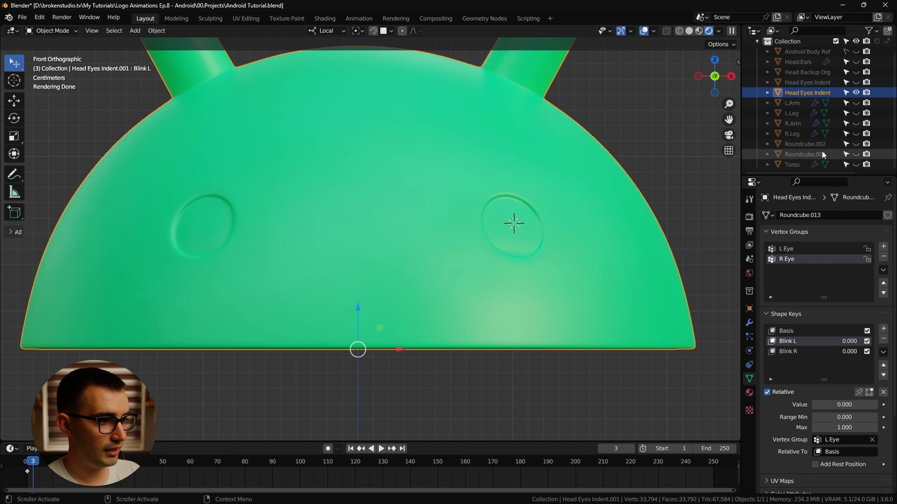
click(856, 144)
click(856, 154)
double_click(807, 144)
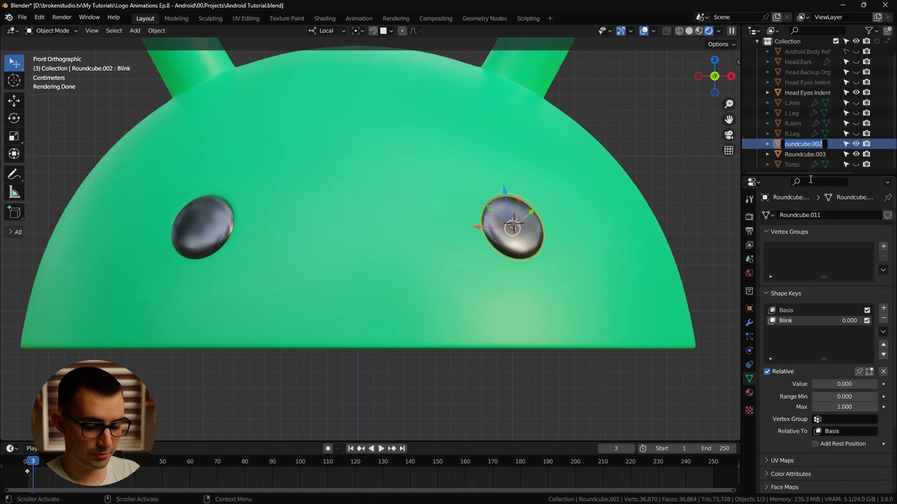
key(Return)
double_click(805, 154)
text(R Eye)
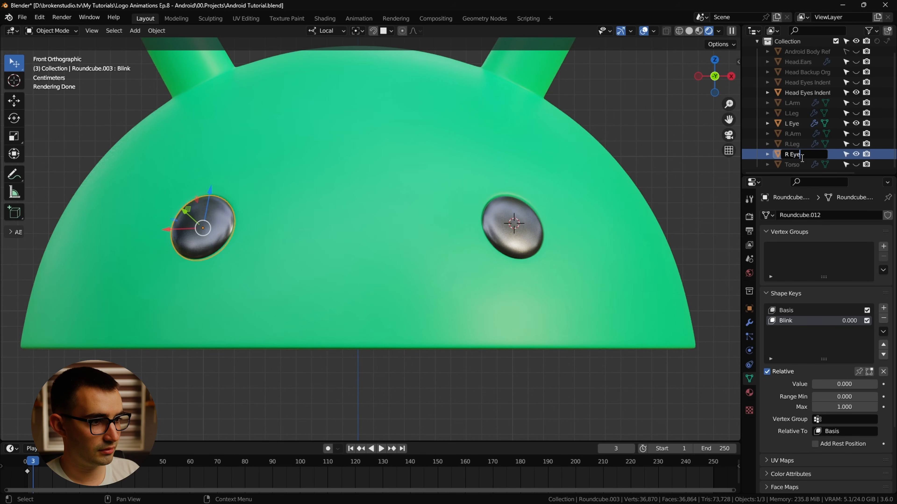
key(Return)
Set R Eye's Blink and the head's Blink R to 1 to test the combined wink on that side.
drag(830, 384, 875, 384)
click(496, 256)
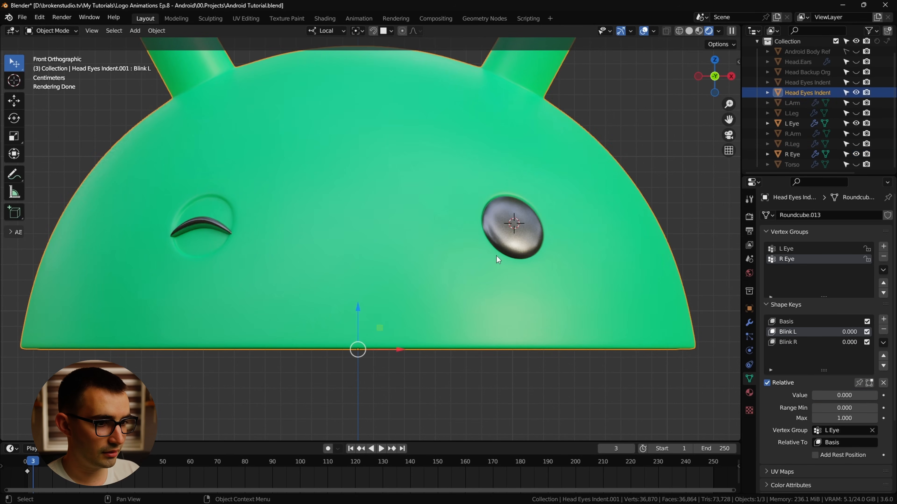
click(788, 351)
drag(817, 405, 861, 405)
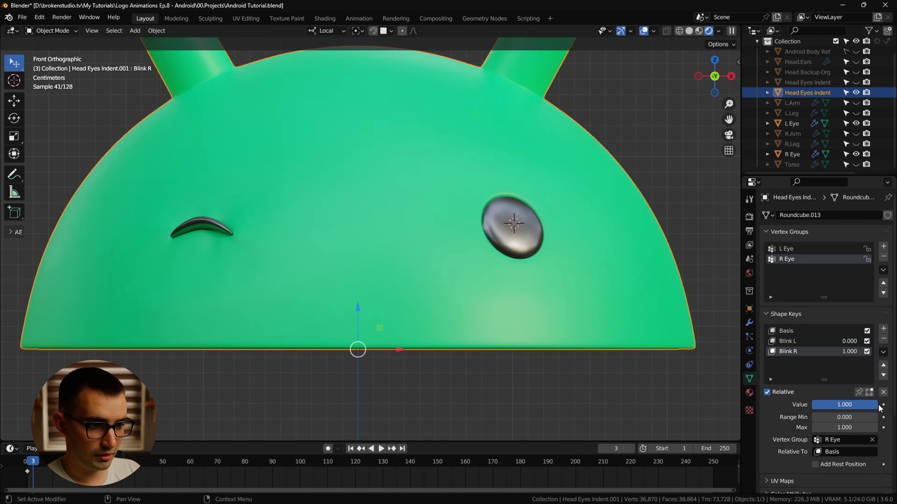
scroll(465, 302, down, 2)
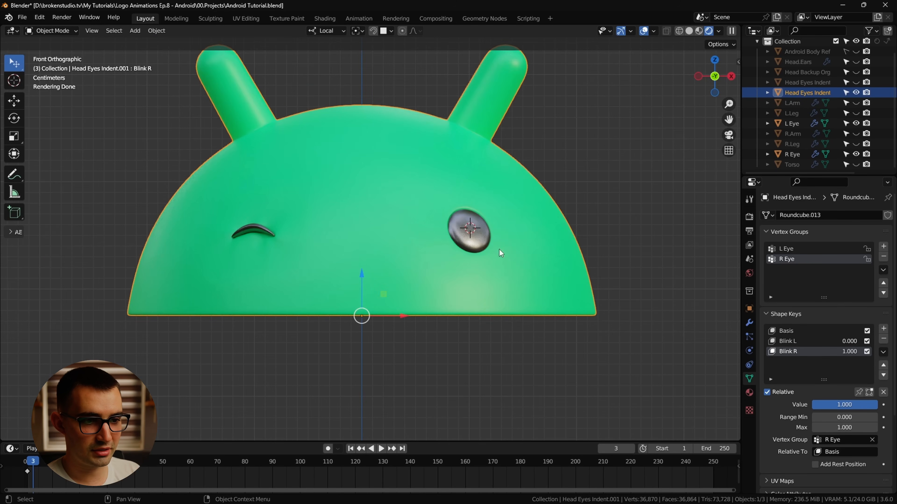
key(alt+a)
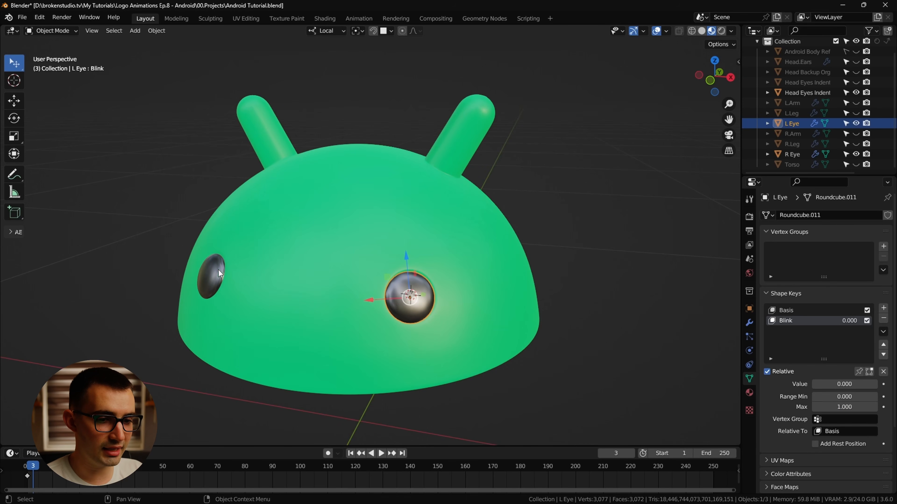
Try R Eye's Blink value once more, undo the change, and save the file.
click(218, 272)
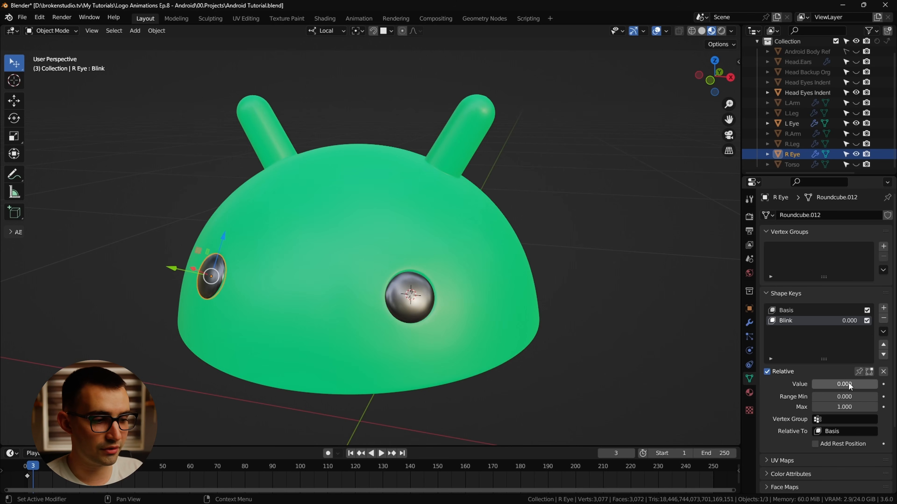
drag(849, 385, 876, 384)
key(ctrl+z)
click(640, 364)
key(ctrl+s)
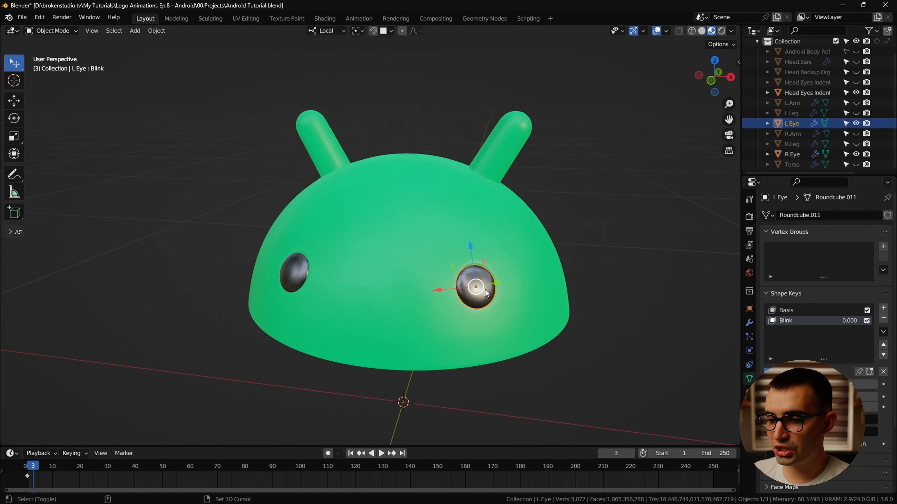
Snap the 3D cursor to L Eye and add an armature there.
key(shift+s)
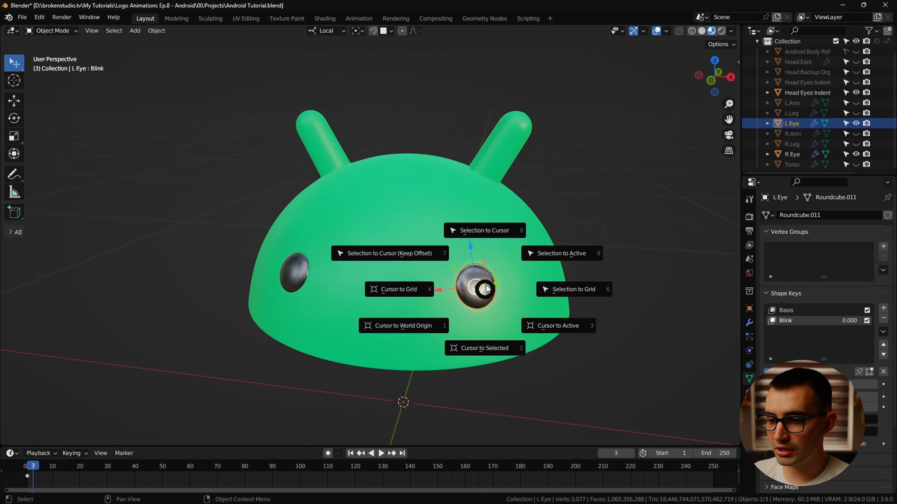
click(483, 349)
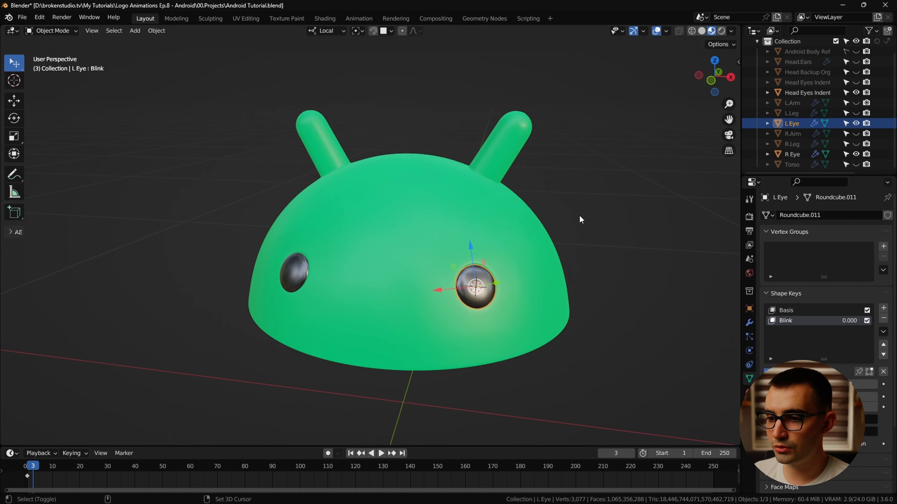
key(shift+a)
click(565, 293)
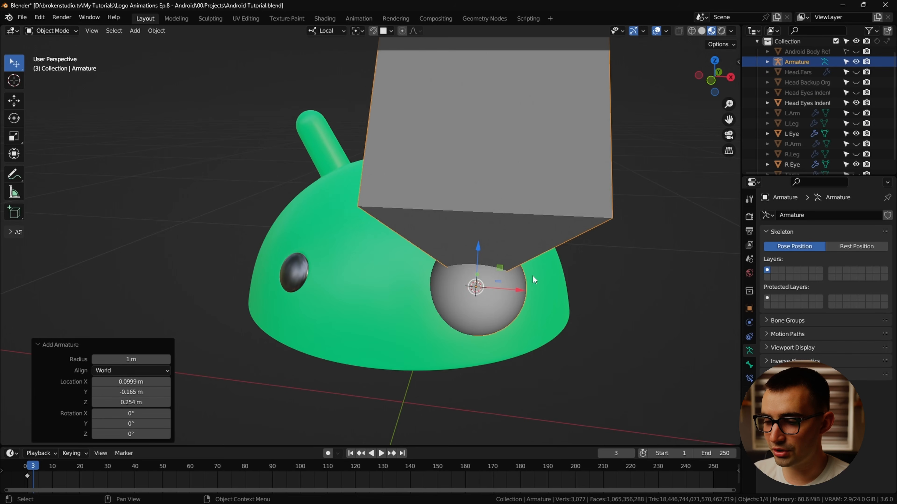
In Edit Mode, set the transform pivot to the 3D cursor and scale the bone down to about 0.13.
scroll(532, 277, down, 4)
middle_drag(516, 268, 563, 217)
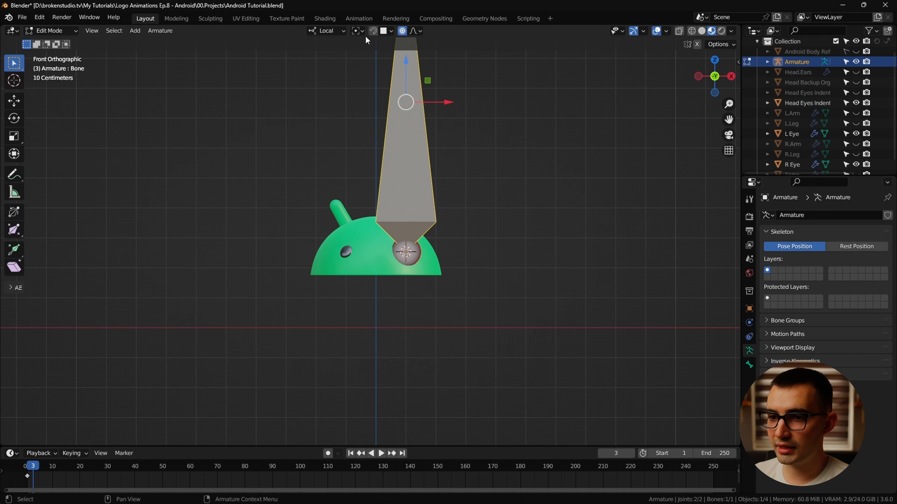
click(357, 31)
click(375, 63)
key(s)
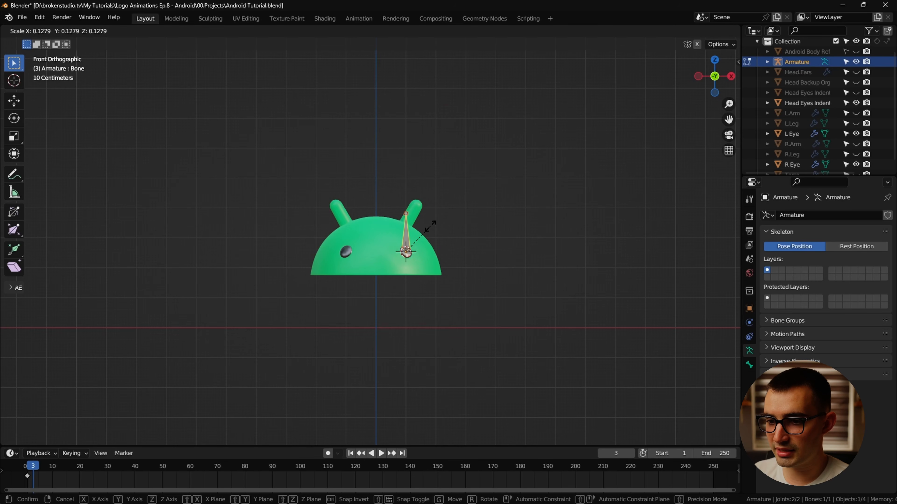
click(436, 231)
In Object Mode, rotate the armature -90° about its local X axis and move it along local Z out in front of the head.
middle_drag(445, 250, 547, 279)
key(Tab)
text(rx)
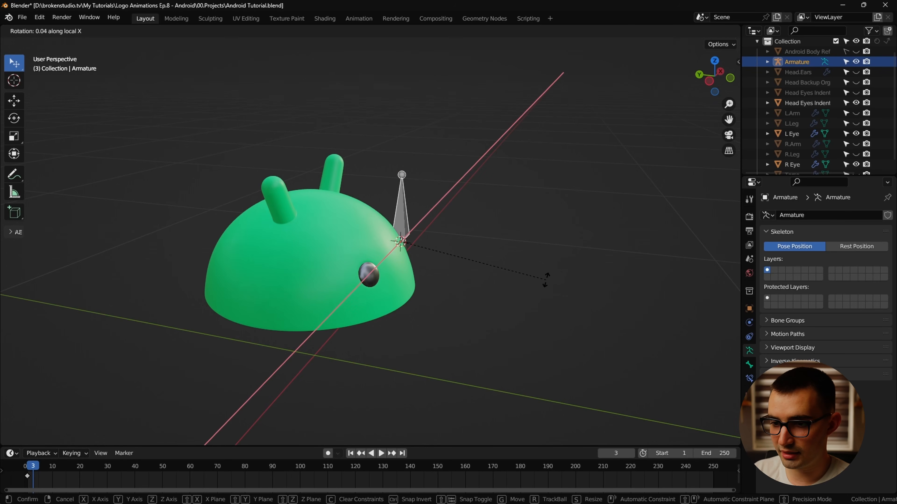
text(-90)
key(Return)
key(g)
key(z)
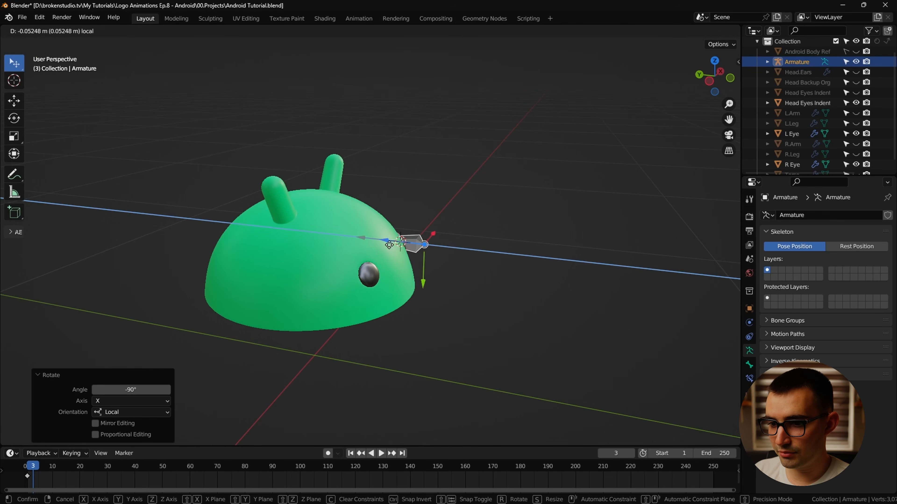
drag(389, 244, 506, 260)
Shorten the bone in Edit Mode by adjusting its end joint, and return to Object Mode.
middle_drag(547, 286, 516, 312)
key(Tab)
click(471, 277)
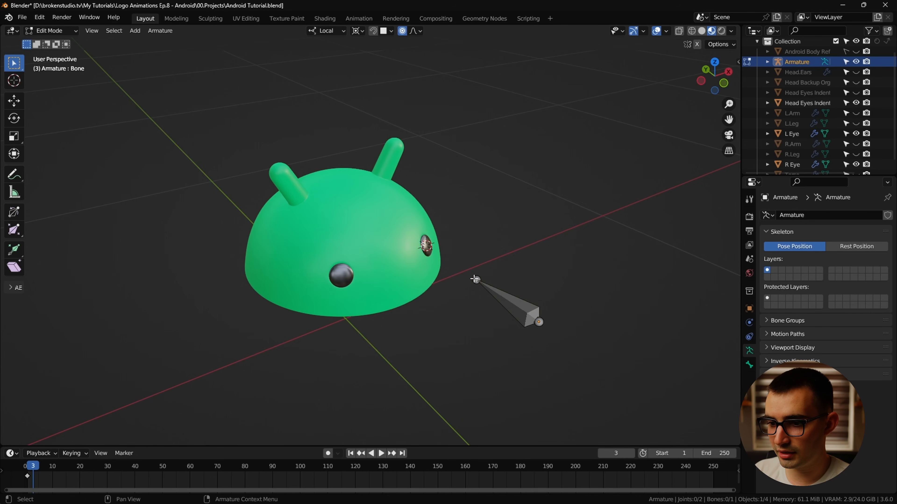
drag(411, 234, 375, 215)
key(Tab)
Set the armature's origin to its center of mass (volume), restore the previous transform pivot, and save the file.
right_click(502, 292)
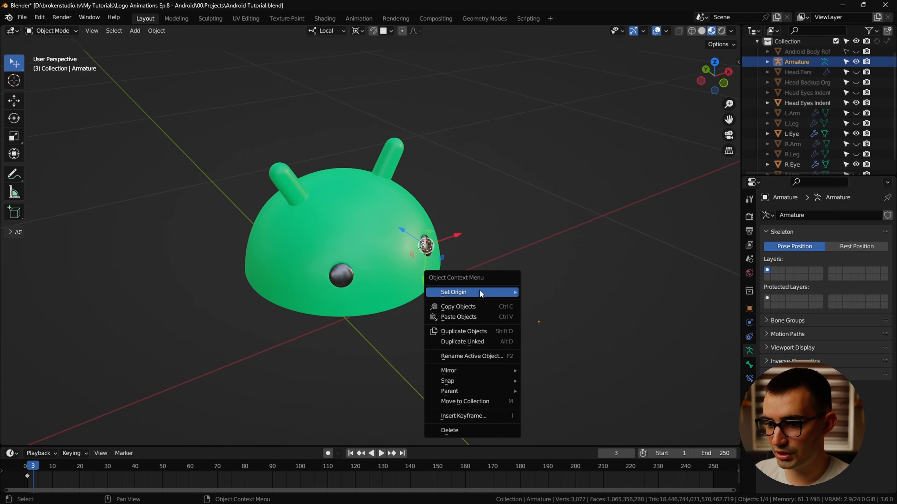
mouse_move(481, 293)
click(579, 336)
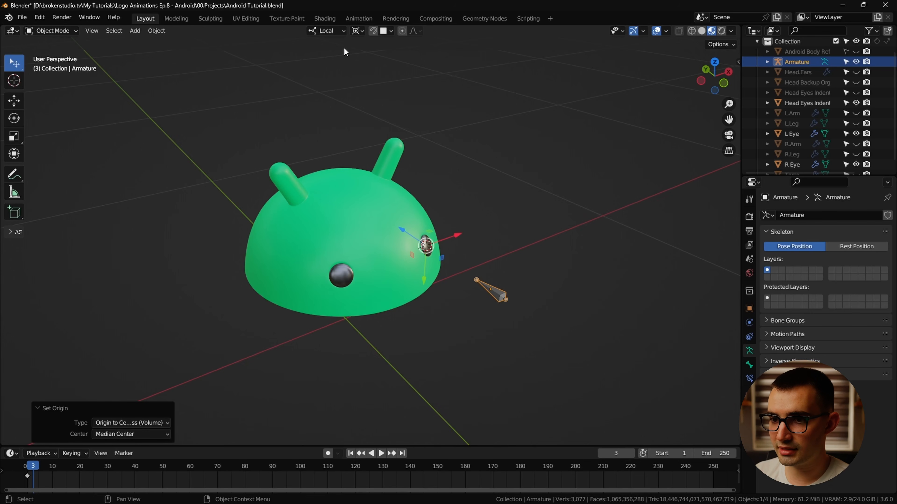
click(357, 31)
click(370, 43)
key(ctrl+s)
In front view, enter the armature's Edit Mode and rename the bone Eye.L.
key(KP_1)
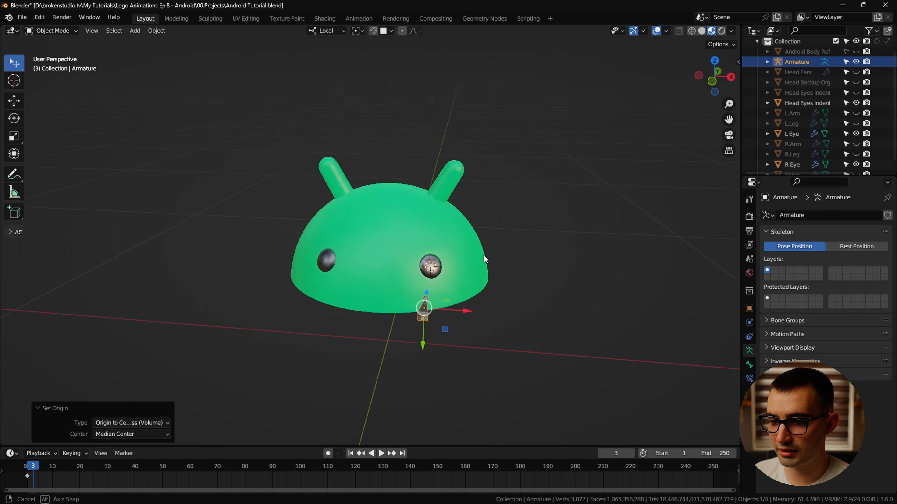
scroll(481, 265, up, 2)
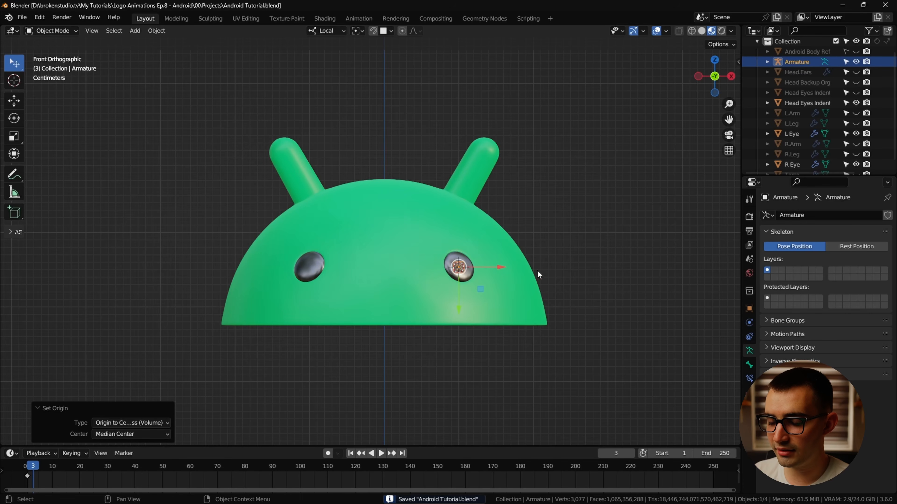
key(Tab)
key(F2)
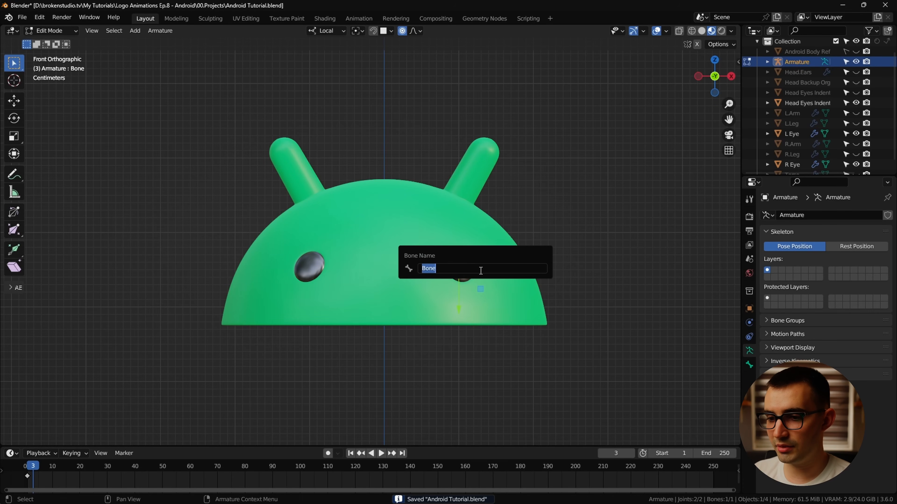
text(Eye.L)
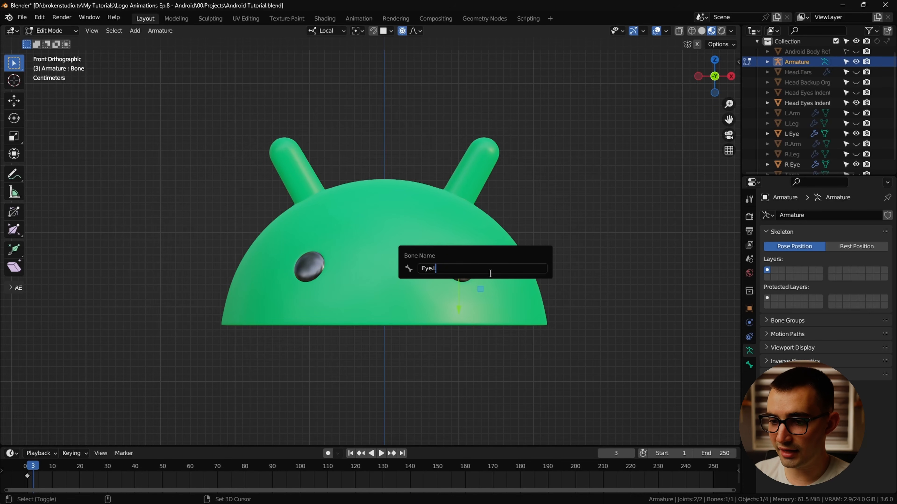
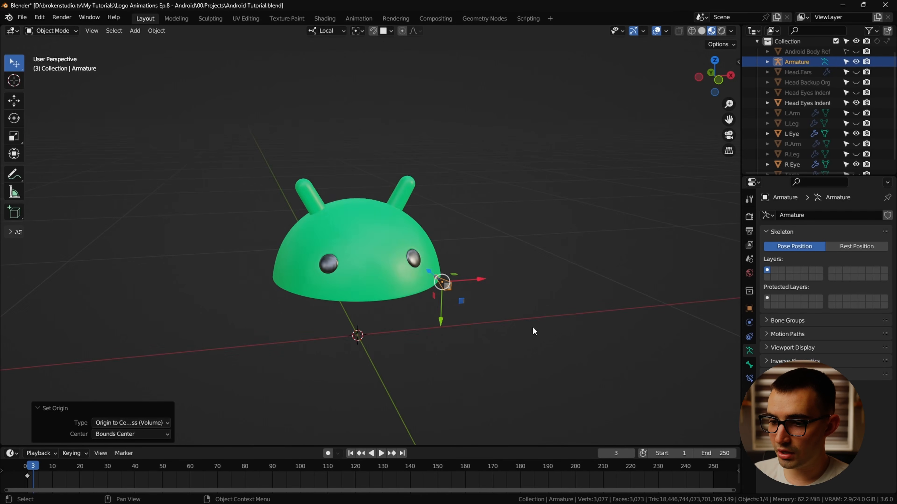
Set the armature's origin to the 3D cursor at the world origin.
middle_drag(534, 331, 399, 283)
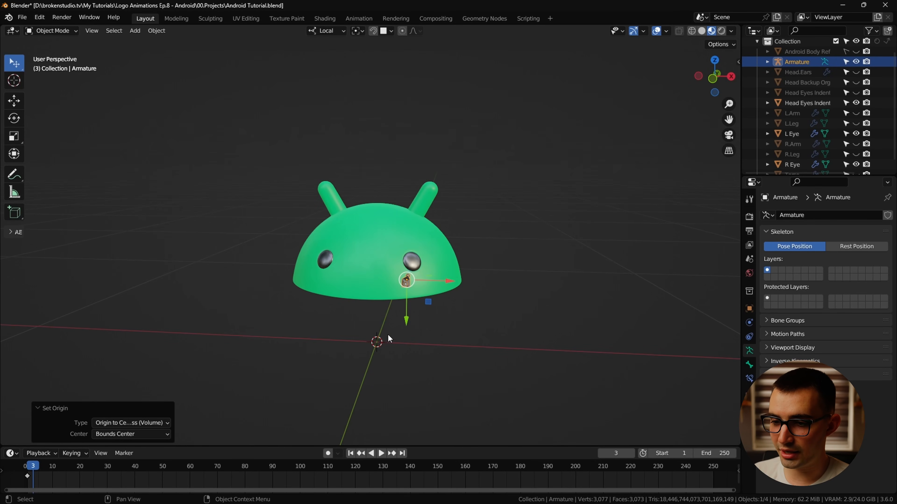
middle_drag(387, 335, 391, 343)
click(714, 80)
right_click(413, 260)
mouse_move(412, 259)
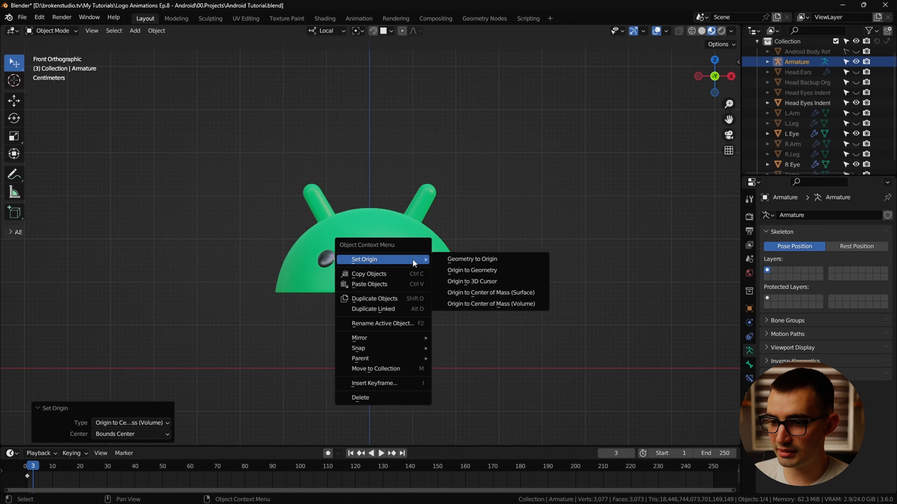
click(497, 281)
In Edit Mode, mirror the duplicated eye bone over to the character's right eye and return to Object Mode.
key(Tab)
middle_drag(408, 313, 459, 300)
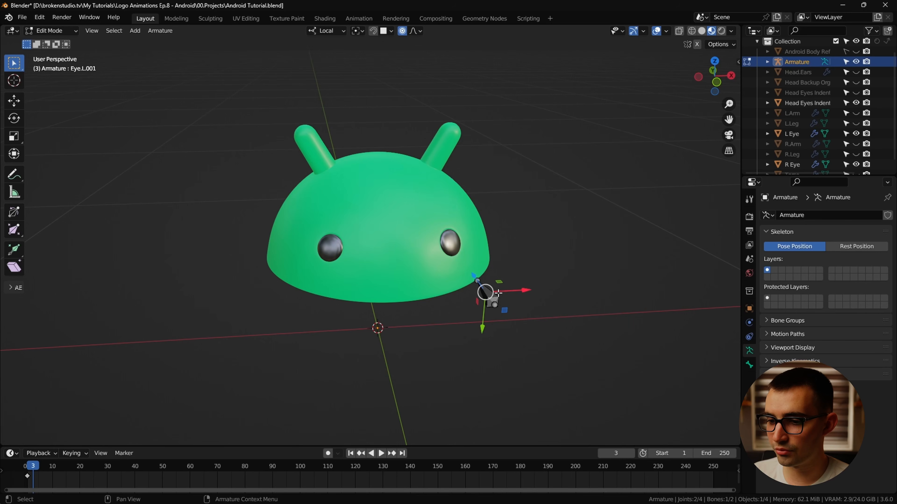
right_click(498, 293)
click(493, 293)
key(Tab)
mouse_move(491, 297)
middle_down()
mouse_move(466, 337)
mouse_move(487, 292)
middle_up()
scroll(484, 306, down, 2)
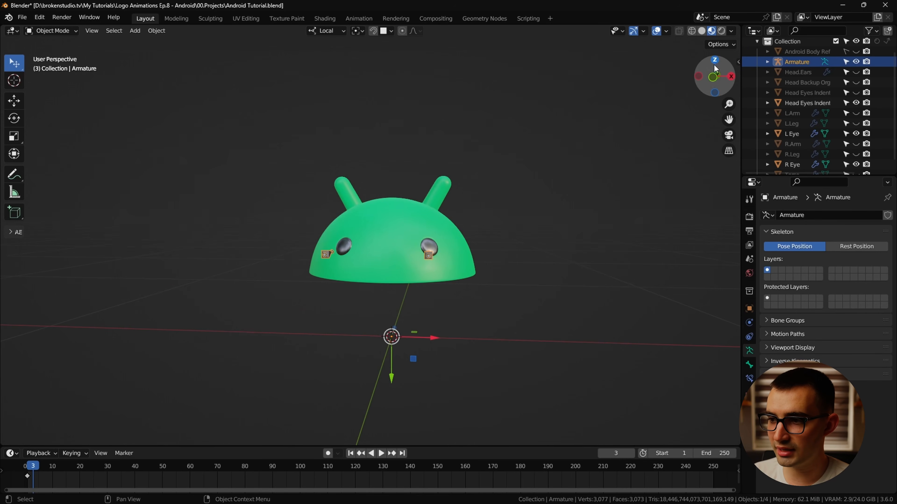
In front view, enter the armature's Edit Mode and open the mirrored bone's name for editing.
click(715, 83)
key(Tab)
scroll(428, 262, up, 2)
key(F2)
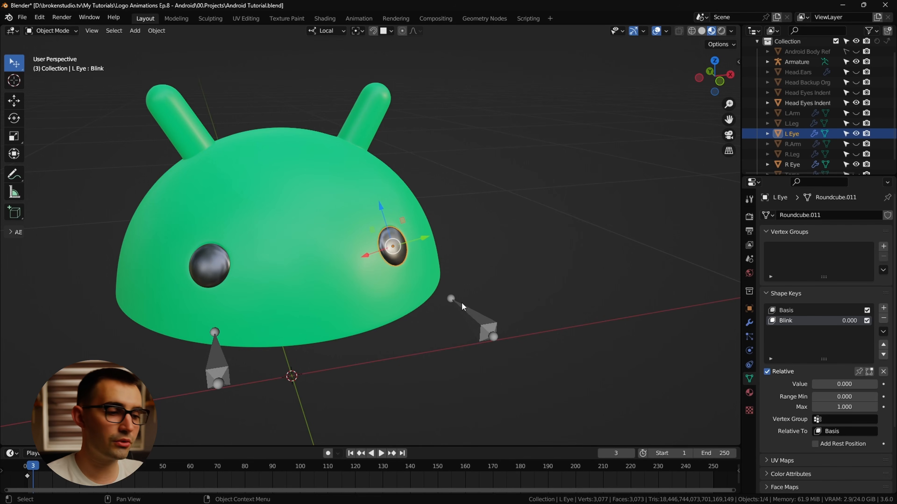
Save the file, then add a driver to L Eye's Blink value with a single-property variable targeting the armature.
middle_drag(486, 304, 457, 283)
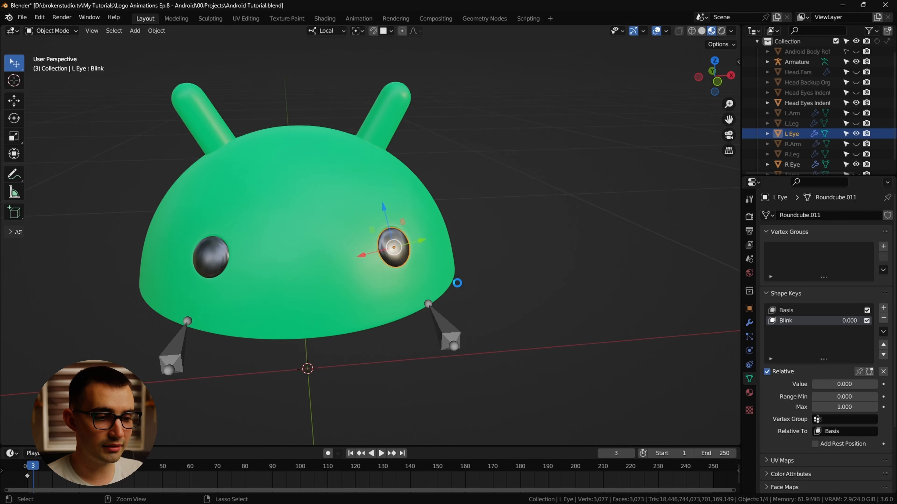
key(ctrl+s)
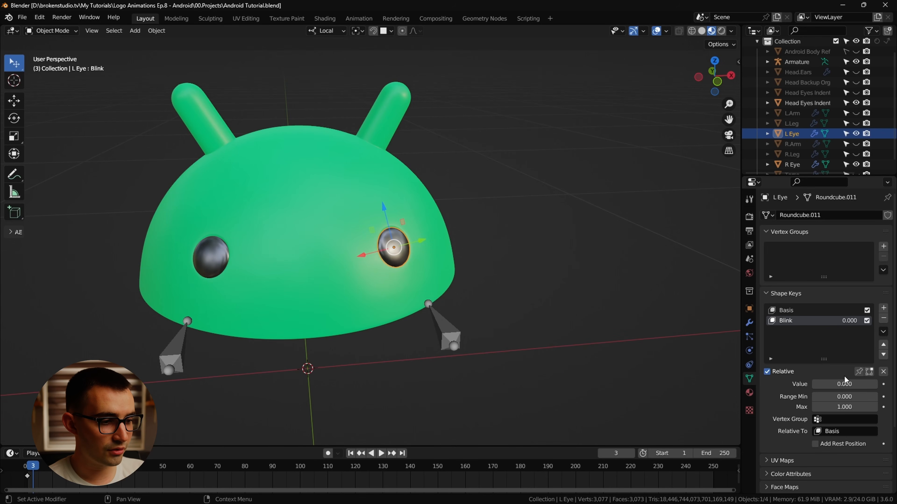
right_click(844, 384)
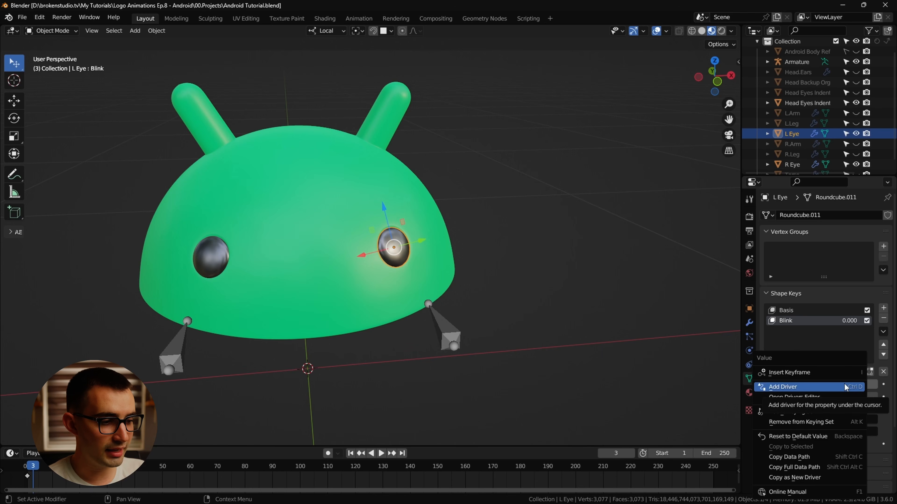
click(844, 384)
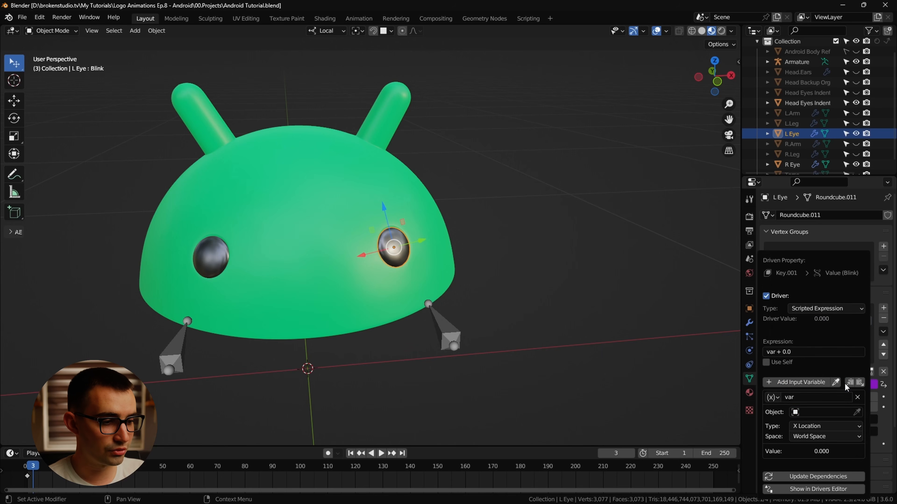
click(773, 397)
click(791, 409)
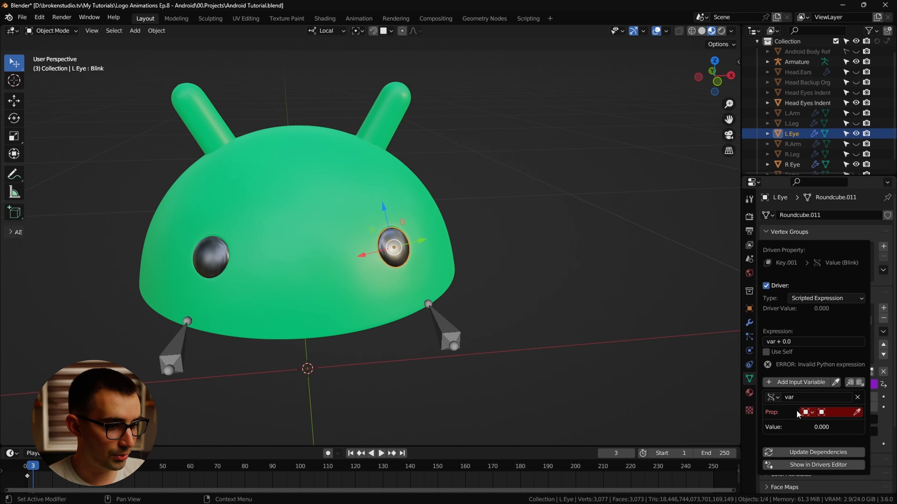
click(857, 412)
click(455, 330)
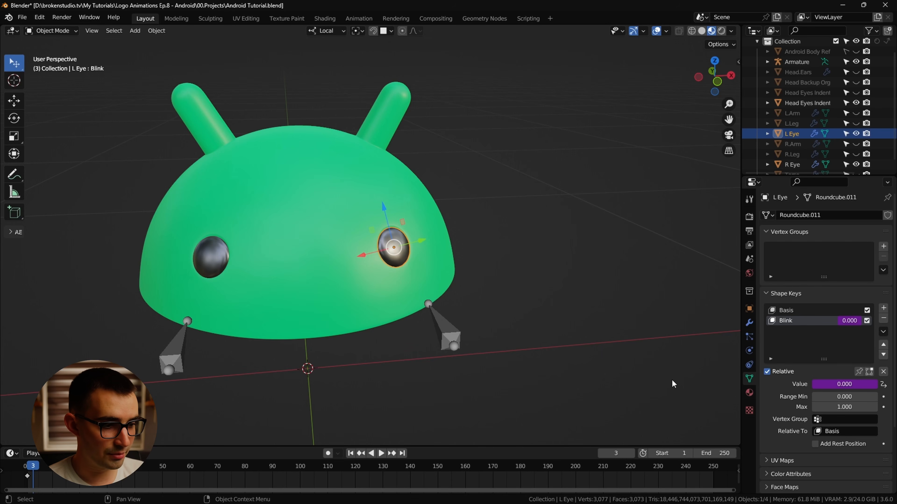
right_click(850, 384)
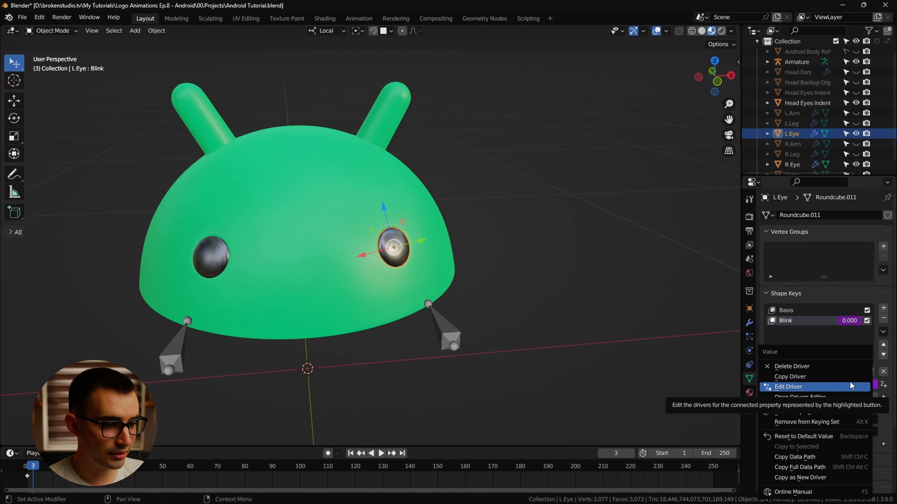
click(850, 386)
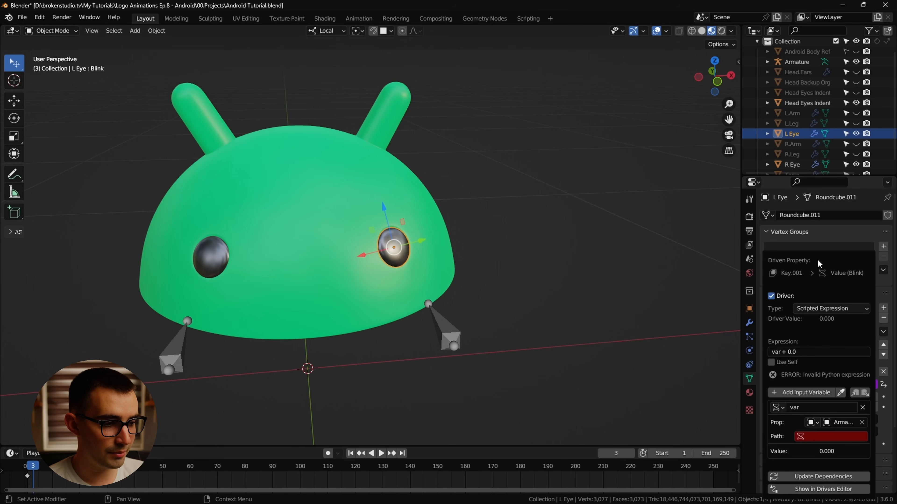
drag(825, 260, 653, 178)
click(834, 294)
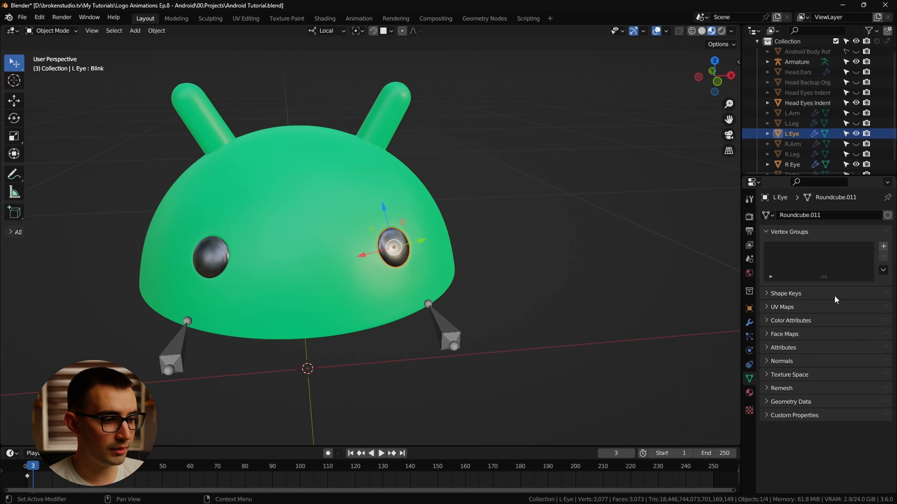
click(833, 295)
Open the driver of L Eye's Blink value in a Drivers Editor window placed beside the left eye.
right_click(843, 384)
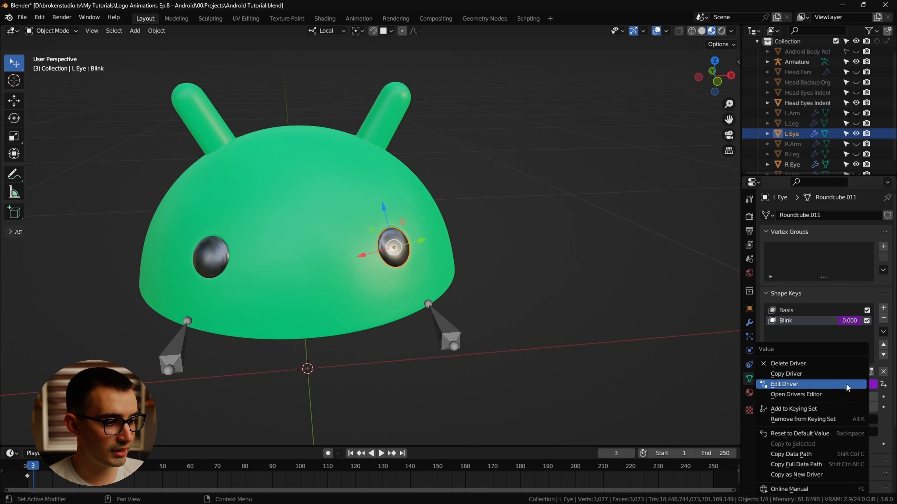
click(842, 393)
drag(636, 202, 658, 77)
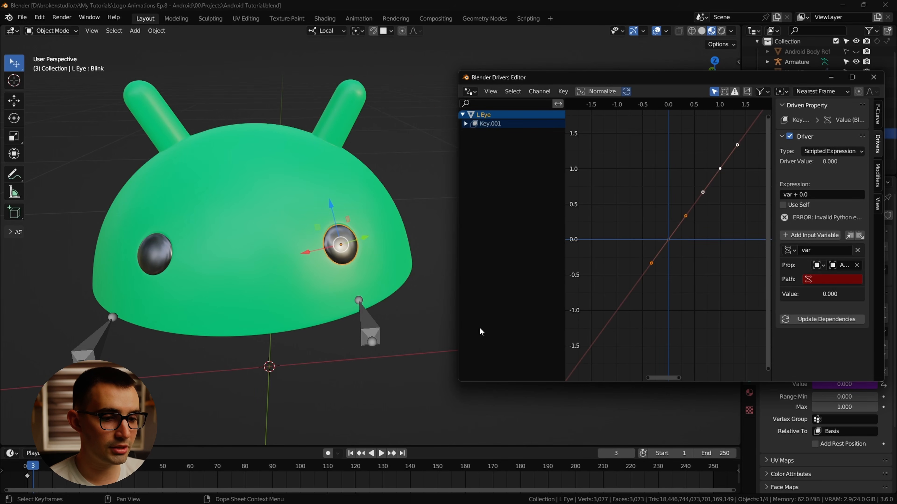
Enter the armature's Pose Mode, select the bone below the character's left eye and show its transform values.
click(368, 330)
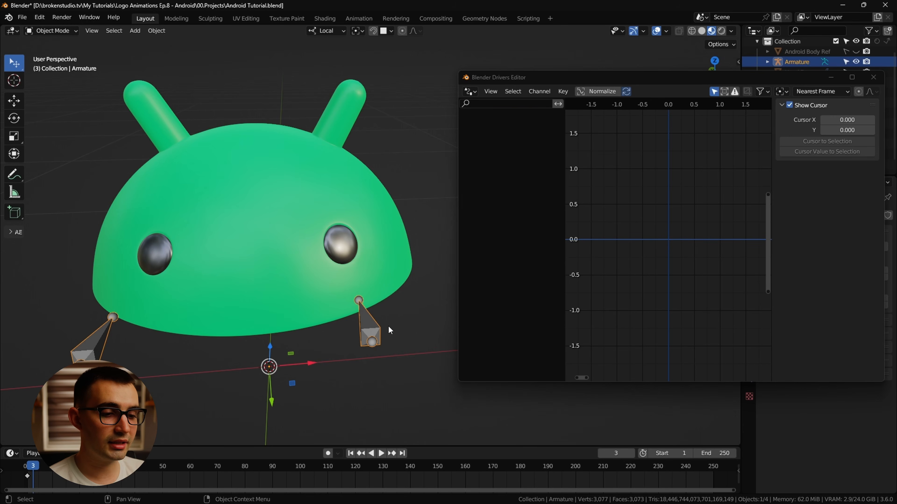
key(ctrl+Tab)
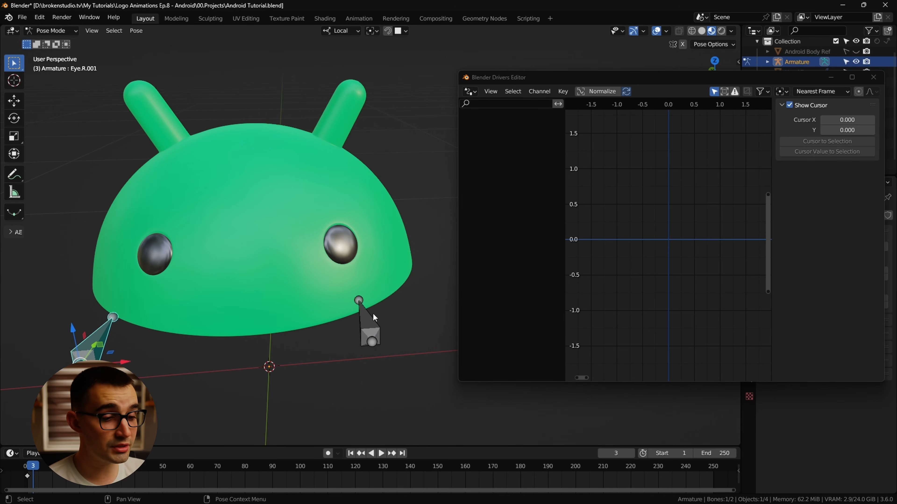
click(372, 320)
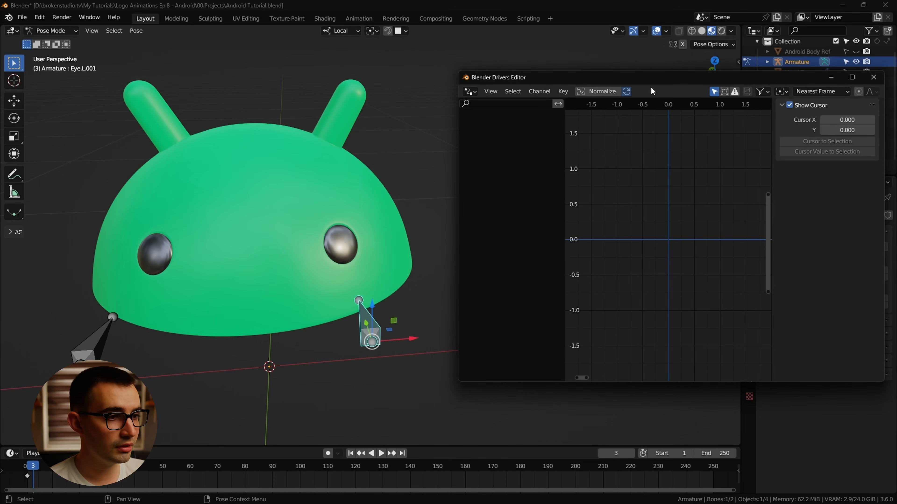
drag(652, 78, 675, 279)
key(n)
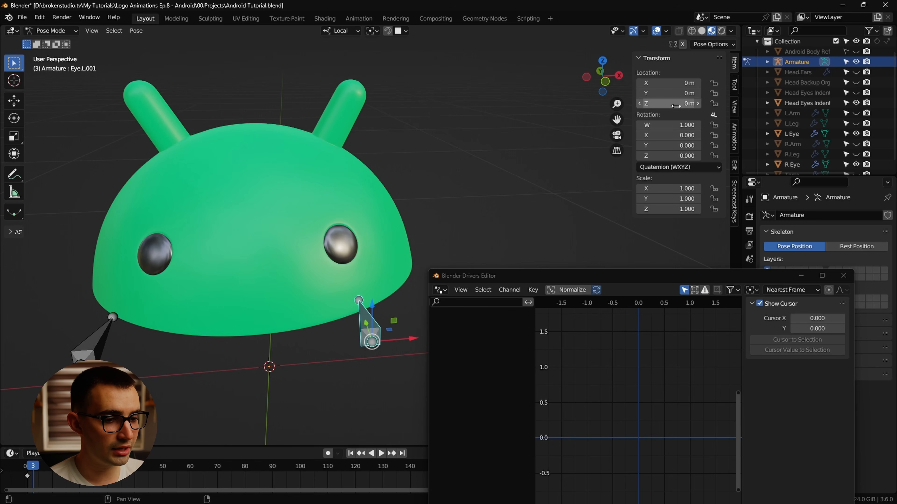
Test moving the left eye bone along its local Z axis and undo the move.
key(g)
key(z)
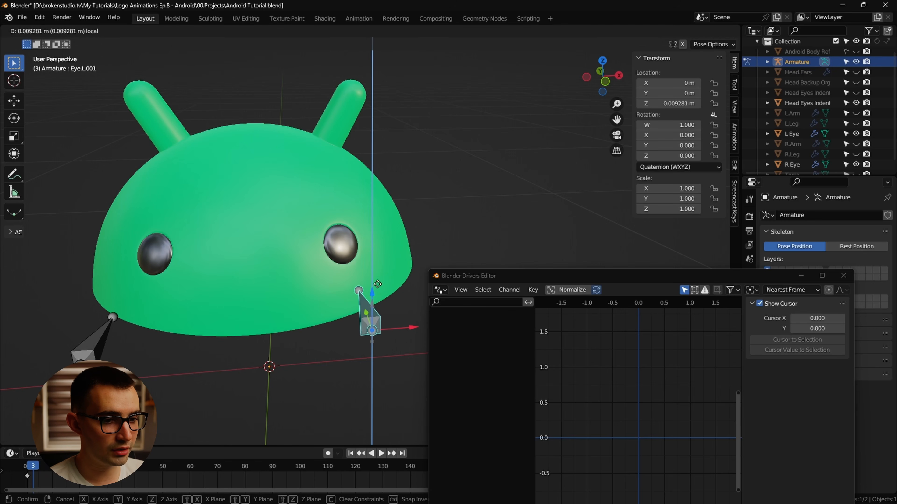
click(390, 275)
key(ctrl+z)
Copy the data path of the left eye bone's Z location into the variable path of L Eye's Blink driver.
right_click(682, 102)
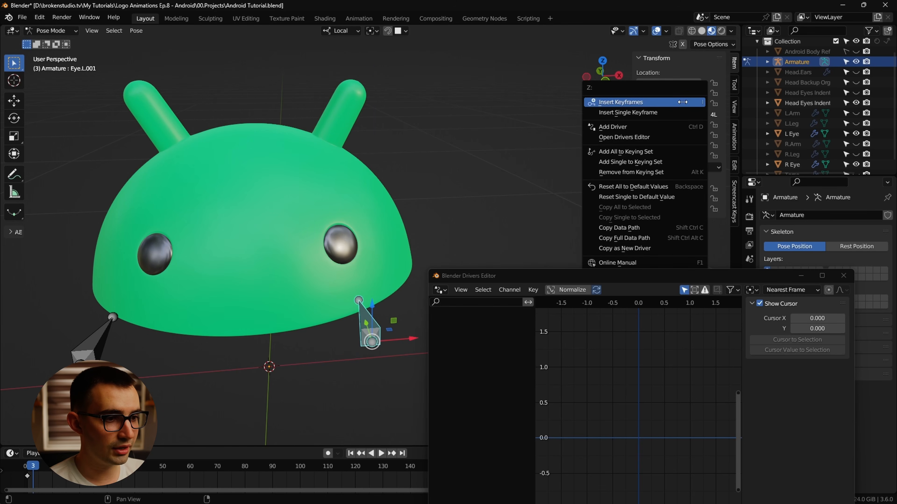
click(651, 228)
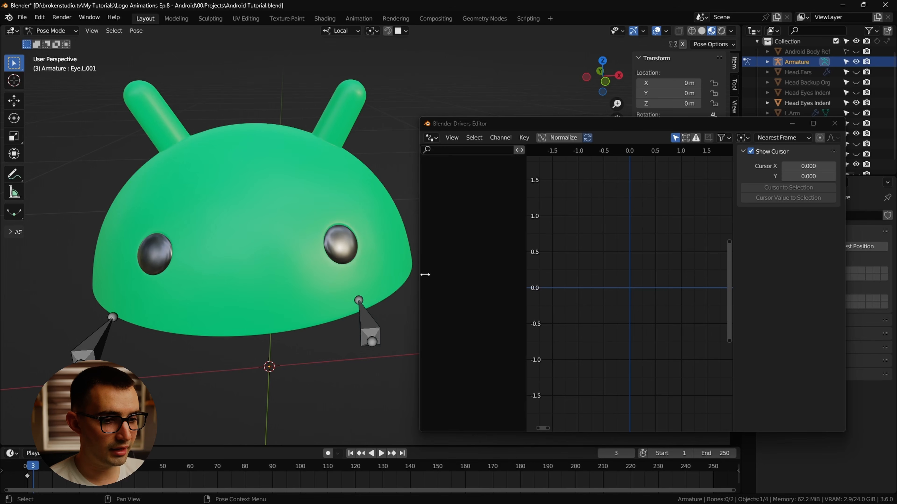
key(ctrl+Tab)
click(349, 244)
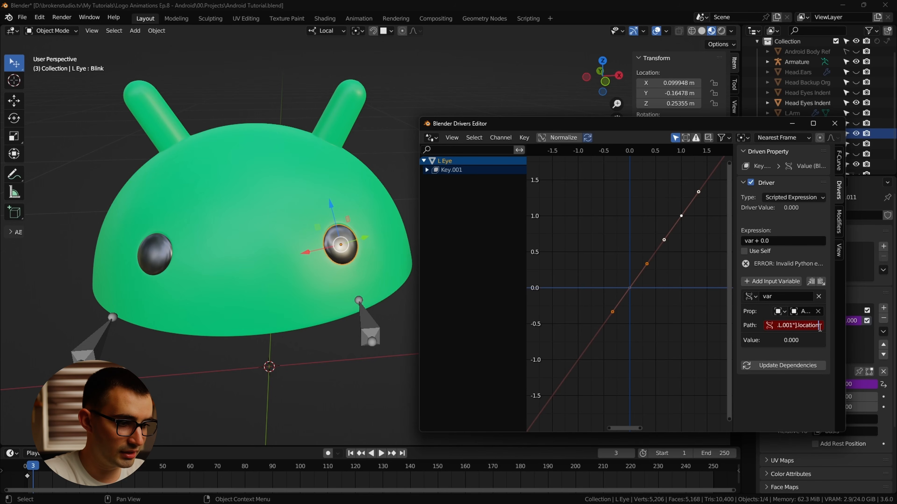
key(Return)
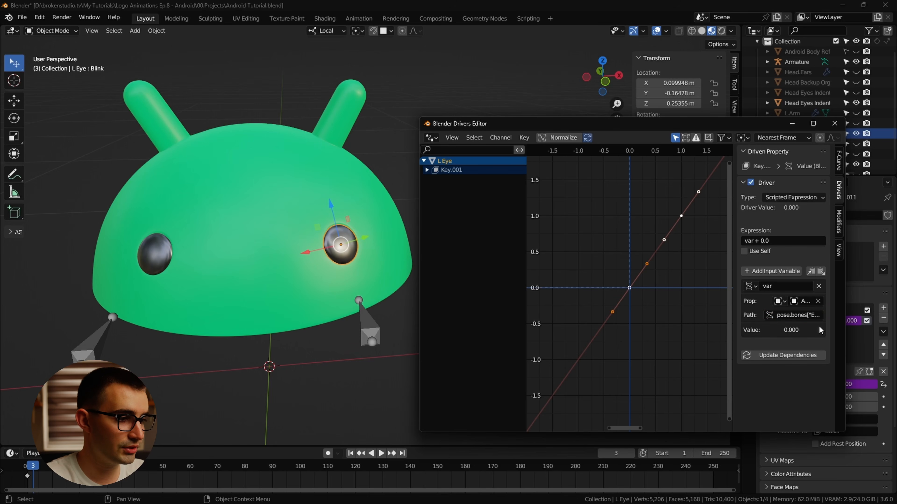
In Pose Mode, test the blink by moving the left eye bone up and down along local Z, undoing each move.
click(382, 327)
key(ctrl+Tab)
click(377, 330)
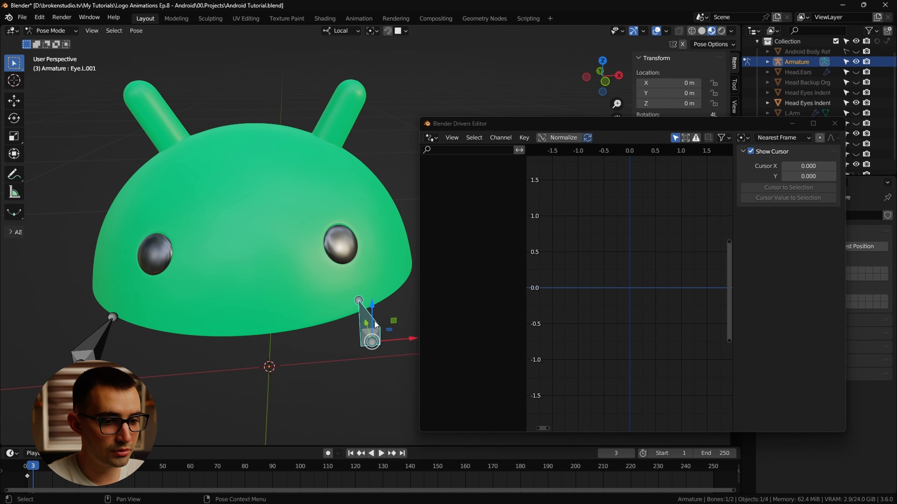
key(g)
key(z)
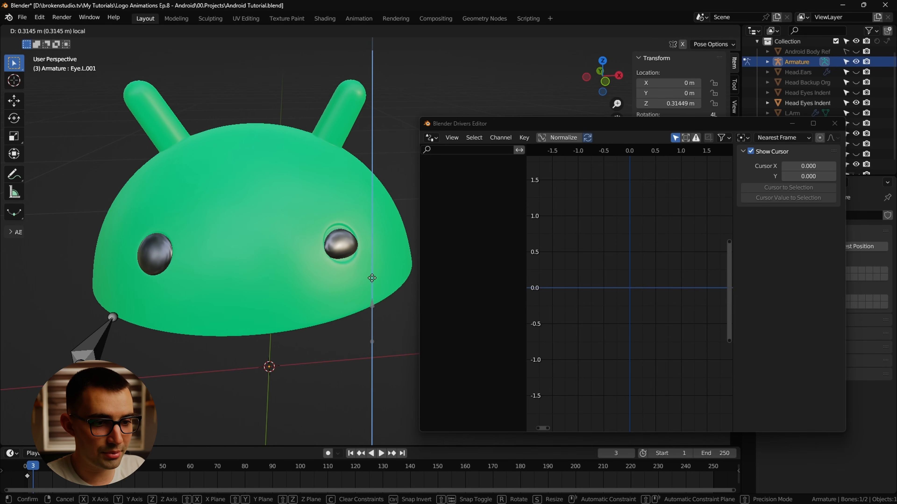
click(373, 298)
right_click(373, 297)
key(ctrl+z)
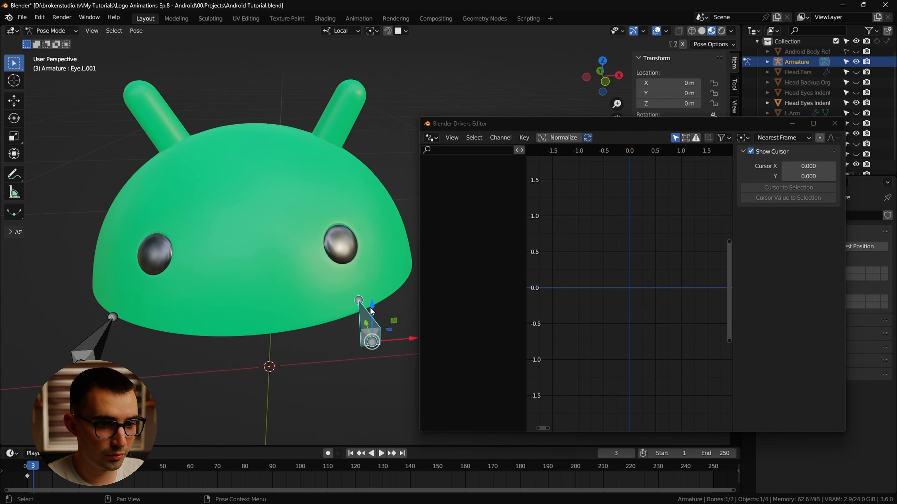
drag(371, 308, 370, 415)
key(ctrl+z)
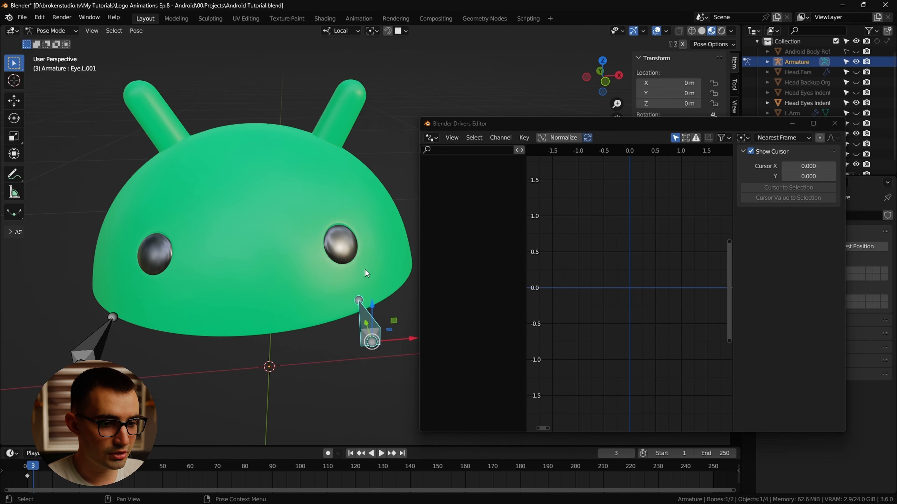
Set L Eye's Blink driver expression to -var and test it by lowering the left eye bone along local Z.
key(ctrl+Tab)
click(348, 246)
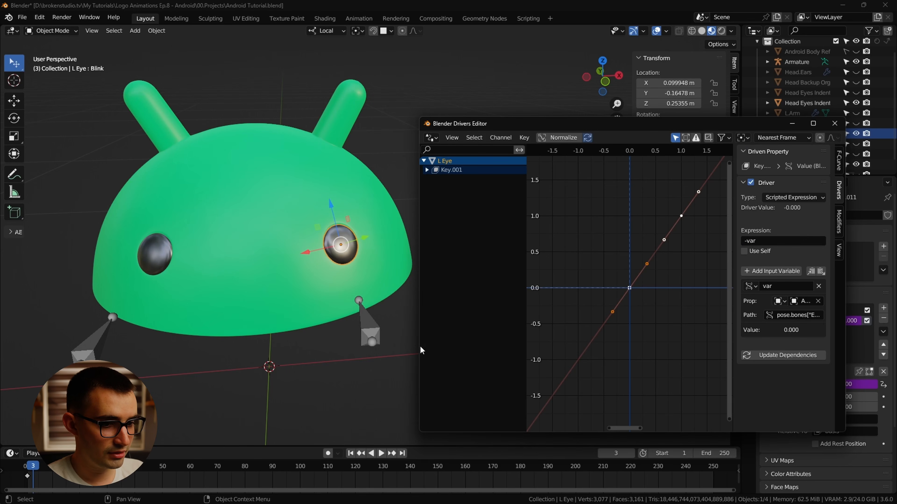
click(378, 335)
key(ctrl+Tab)
key(g)
key(z)
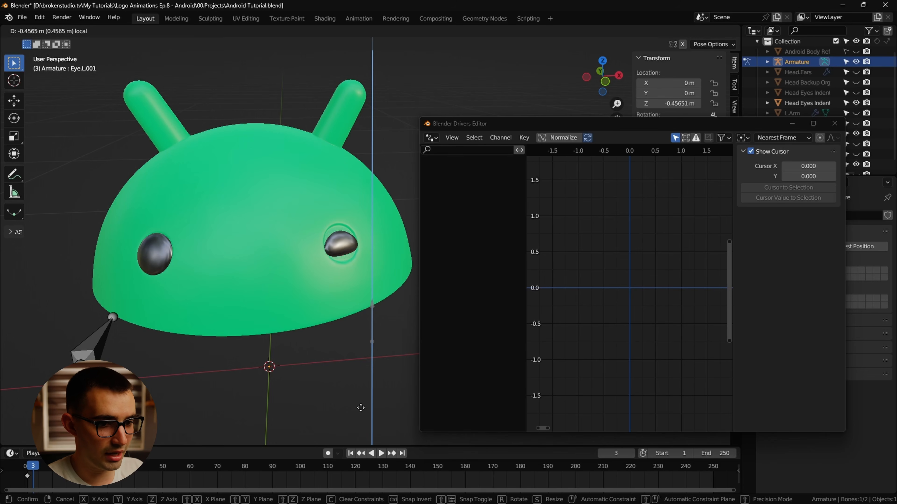
key(Escape)
Test the left eye bone's downward Z movement again, return to Object Mode and save the file.
key(ctrl+s)
key(g)
key(z)
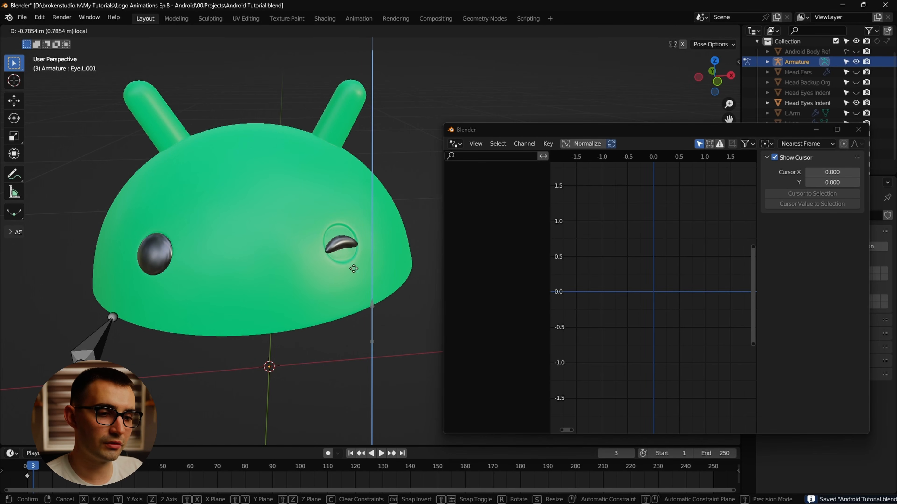
click(409, 246)
key(ctrl+Tab)
key(ctrl+s)
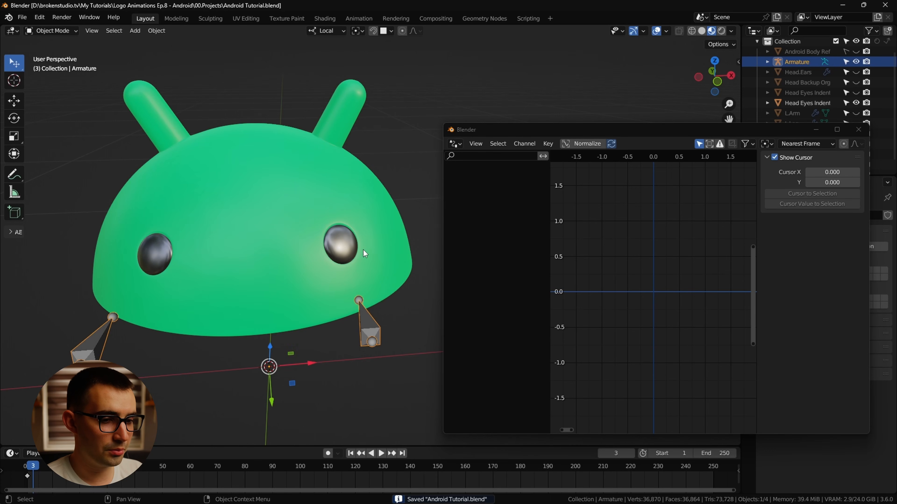
Set L Eye's Blink driver expression to -var*10 and test it by moving the left eye bone along Z.
click(348, 248)
double_click(827, 246)
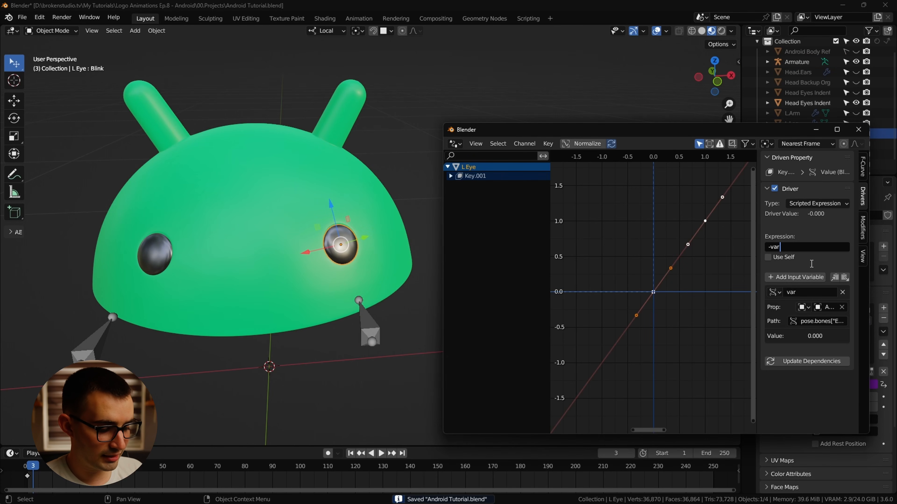
click(365, 318)
key(ctrl+Tab)
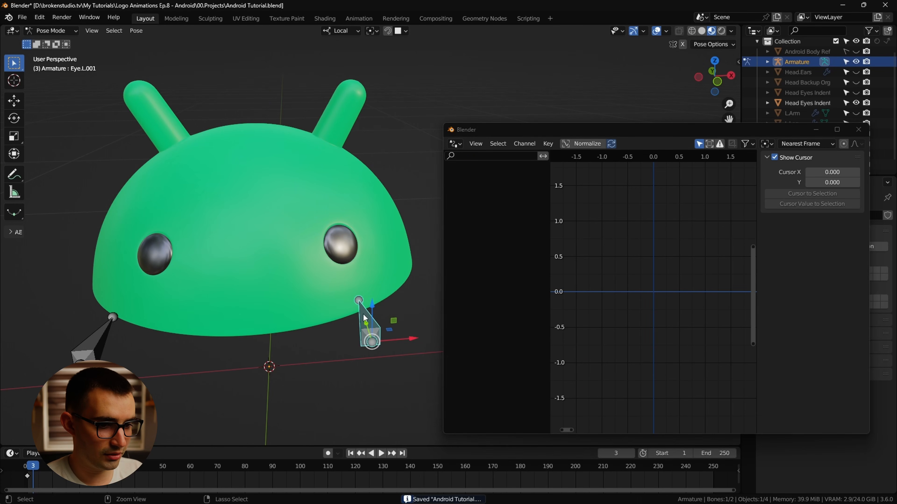
key(g)
key(z)
click(354, 279)
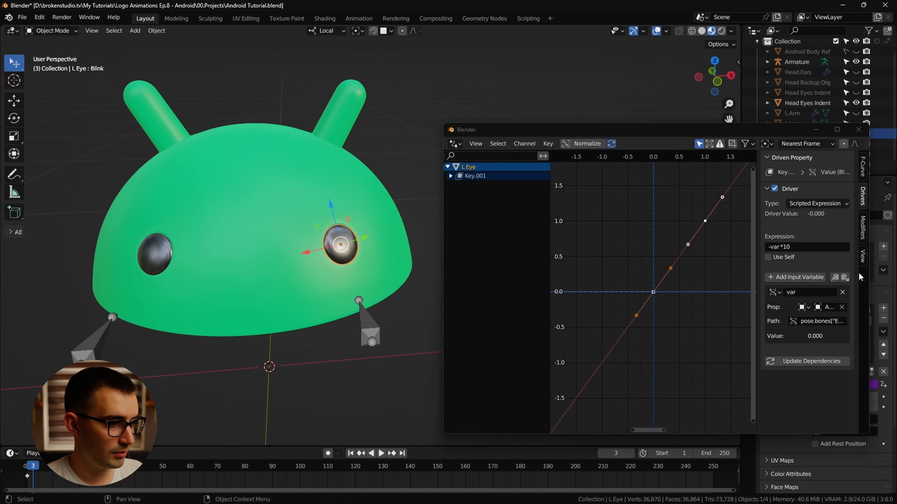
Set L Eye's Blink driver expression to -var*20 and test the left eye bone's movement along Z.
double_click(819, 244)
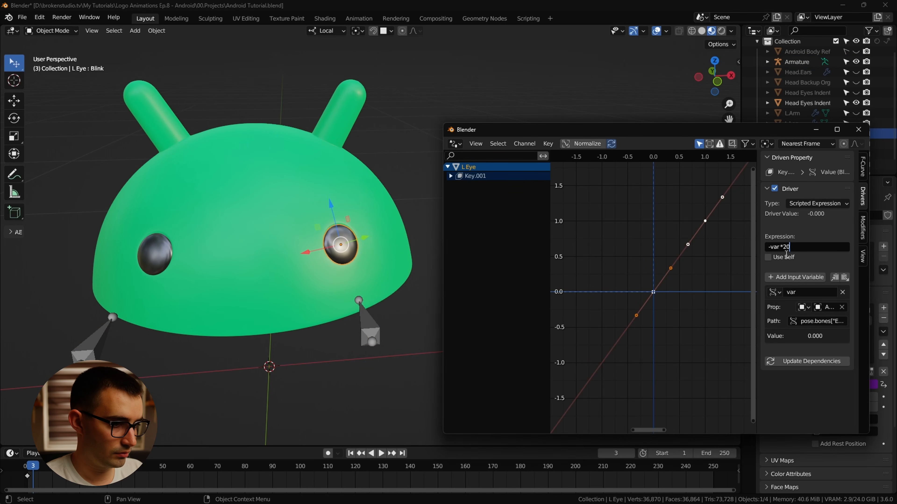
click(372, 333)
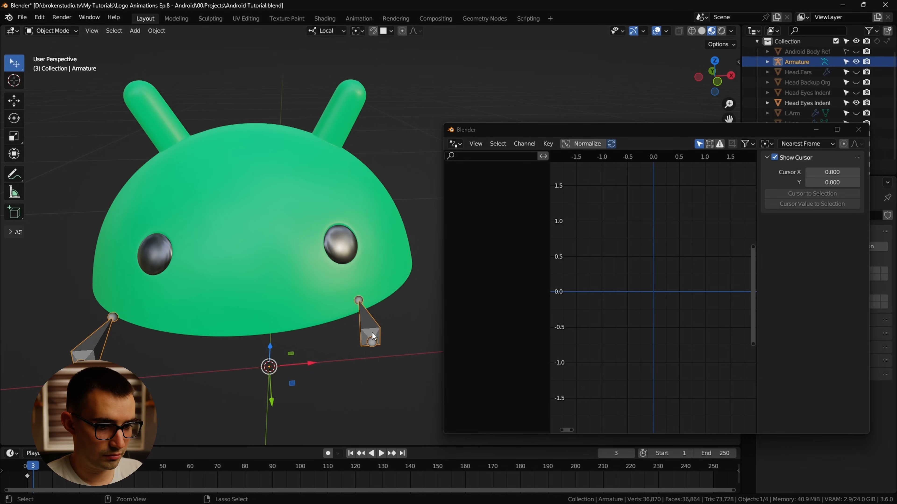
key(ctrl+Tab)
key(g)
key(z)
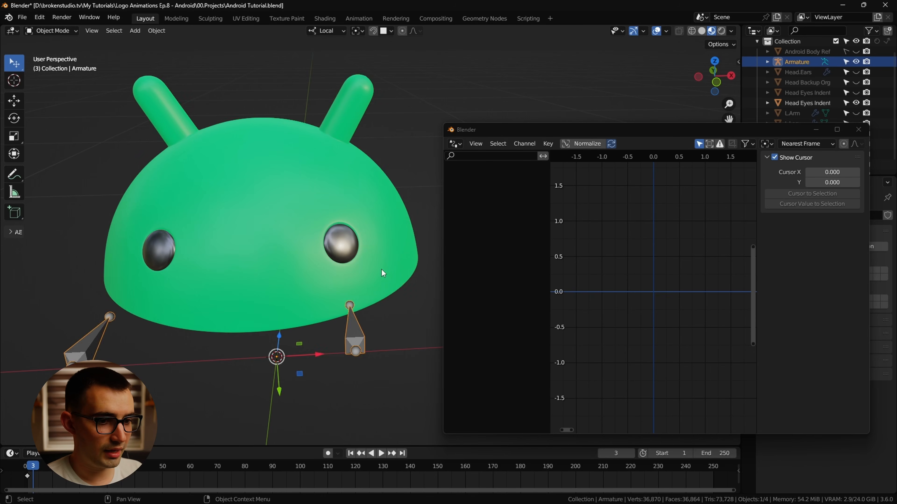
Select the head mesh's Blink L shape key, moving the floating editor window clear of the model.
click(382, 272)
drag(651, 139, 612, 112)
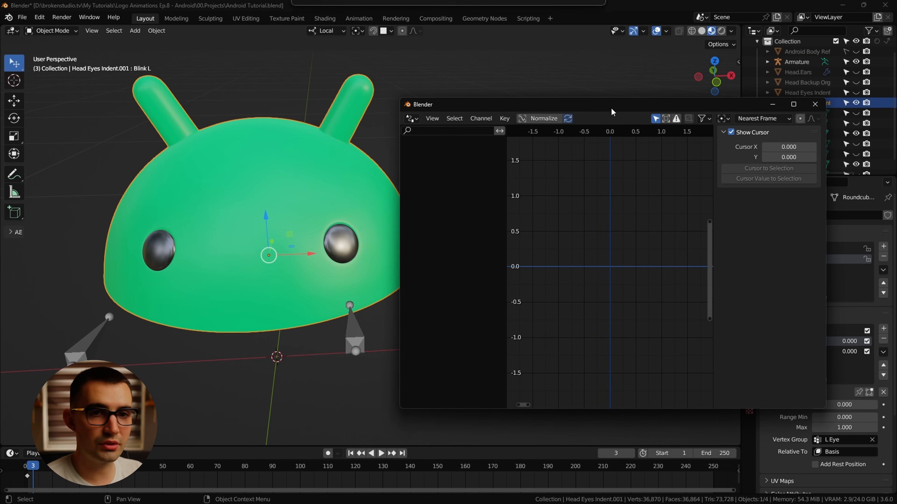
click(359, 226)
drag(713, 105, 635, 85)
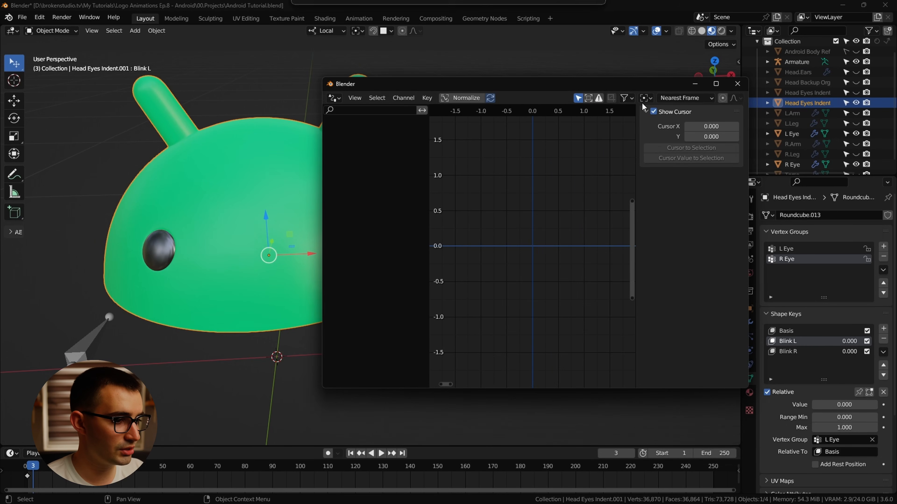
click(793, 343)
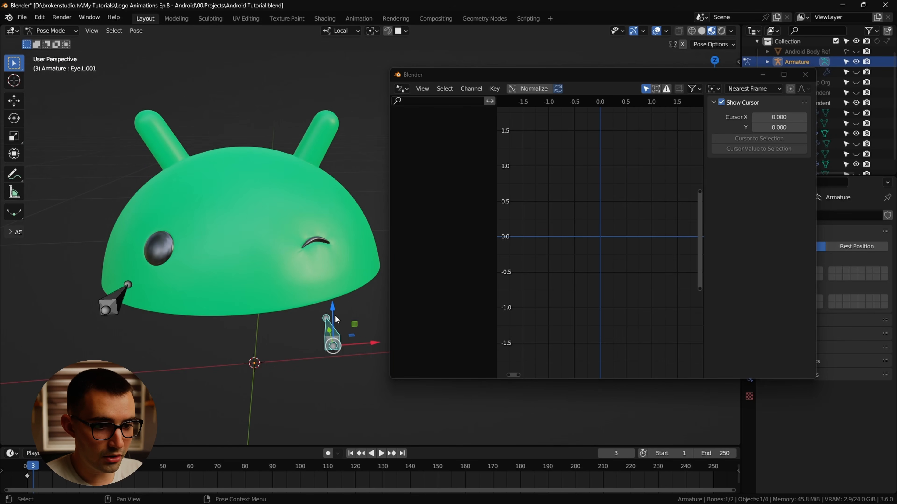
Test the left eye bone's movement along Z with both the eye and head blinking, and save the file.
key(g)
key(z)
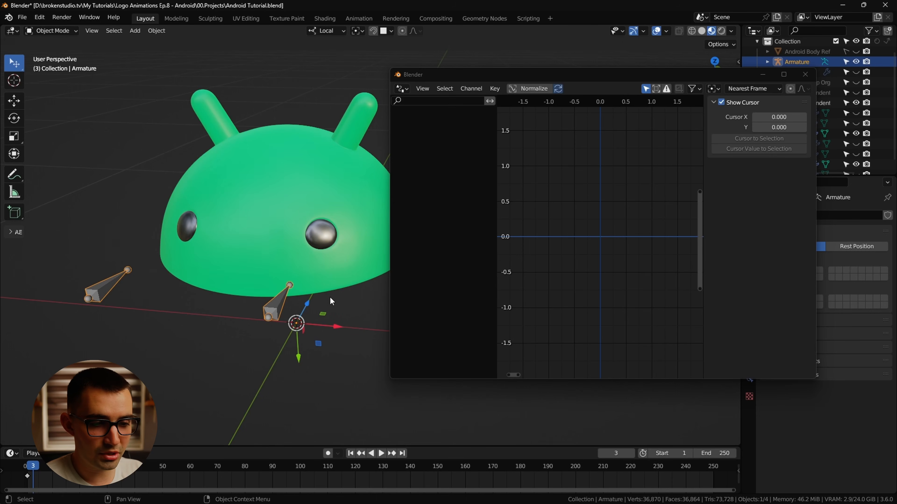
middle_drag(332, 301, 343, 287)
key(ctrl+s)
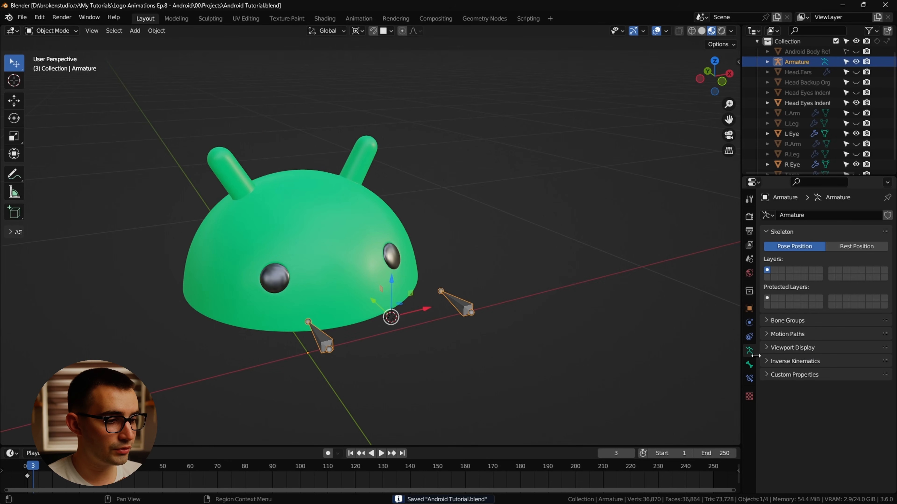
Expand the right eye bone's viewport display settings and add a mesh circle at the 3D cursor.
click(753, 370)
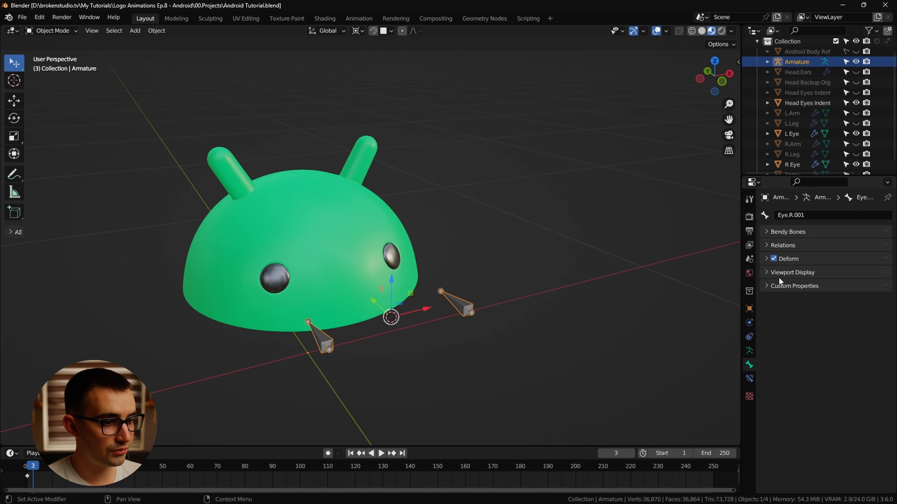
click(787, 272)
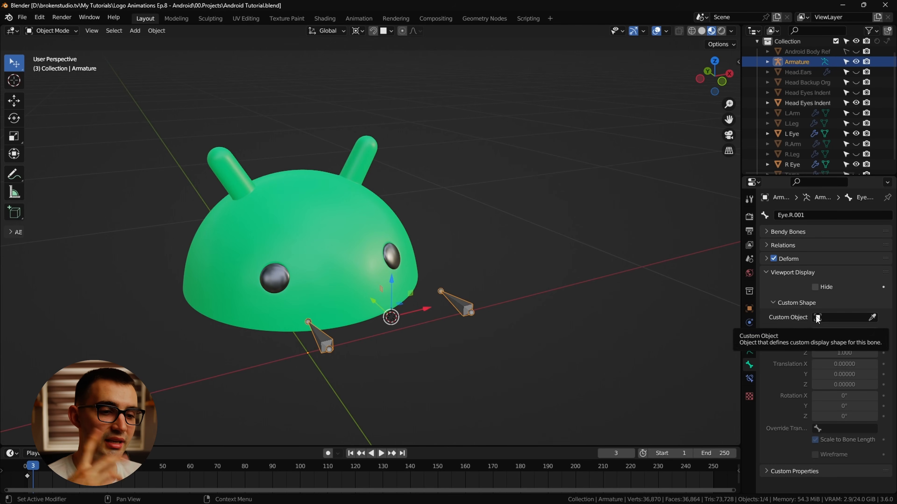
click(527, 287)
drag(714, 91, 703, 90)
click(714, 78)
key(shift+a)
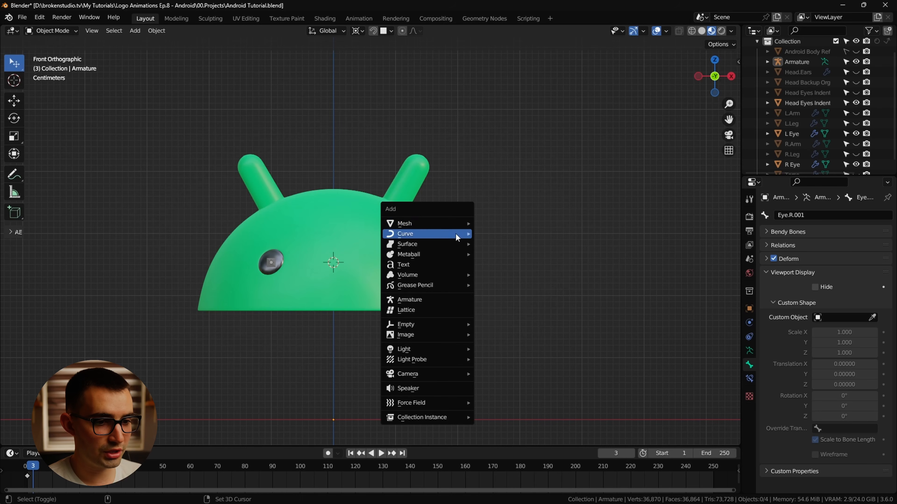
mouse_move(400, 221)
click(508, 244)
In Edit Mode, scale the circle to about 0.129 and rotate it 90° about X.
middle_drag(377, 291, 502, 281)
scroll(502, 281, down, 3)
key(Tab)
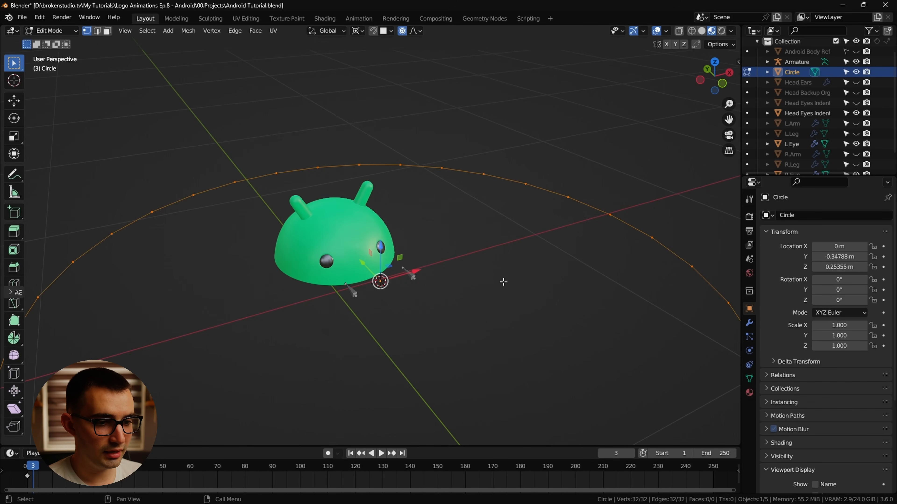
scroll(543, 273, down, 4)
key(s)
click(409, 250)
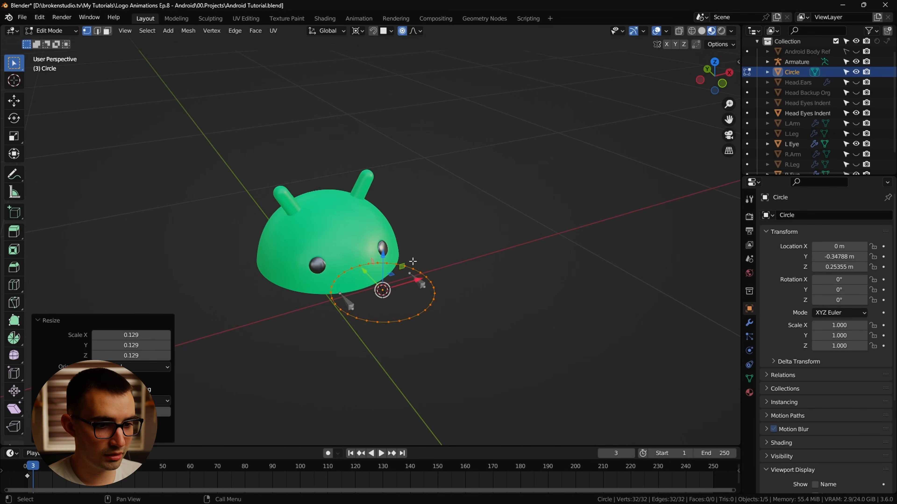
scroll(409, 250, up, 5)
text(rx90)
key(Return)
Delete the circle's lower vertices and join the two open ends with an edge to form a closed half circle.
key(KP_1)
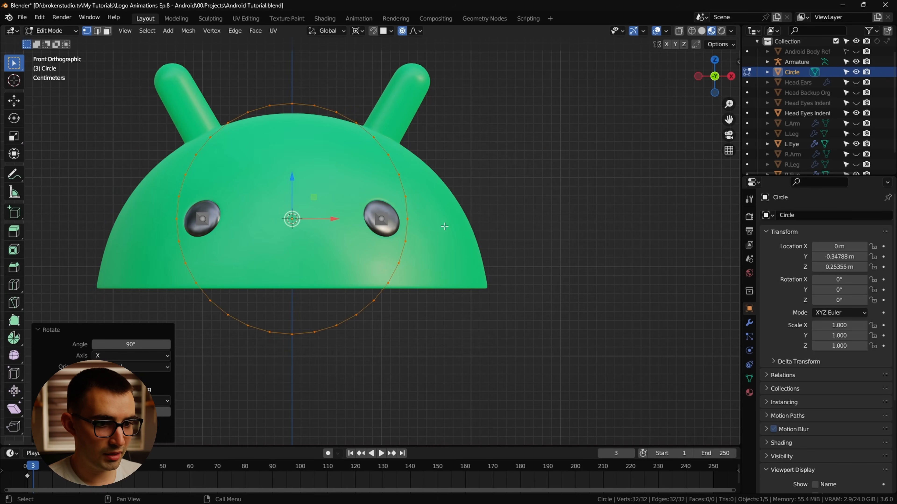
drag(498, 357, 99, 211)
key(x)
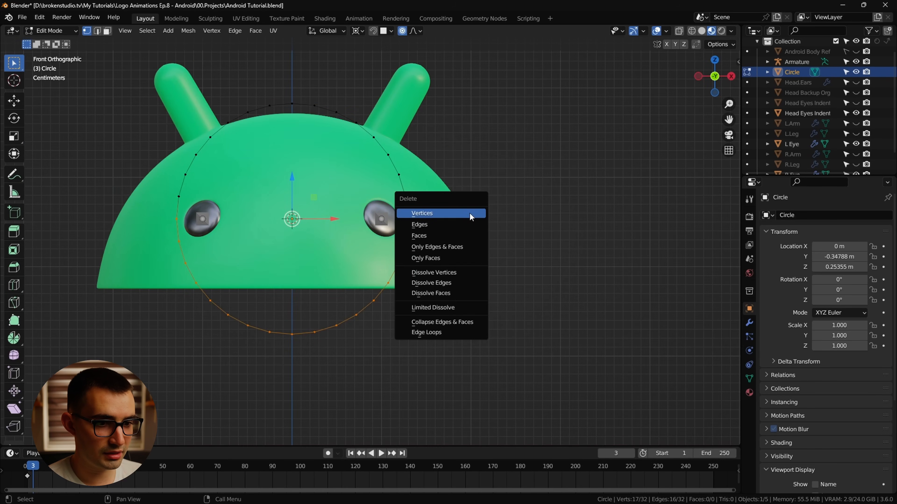
click(470, 212)
shift+click(405, 196)
key(f)
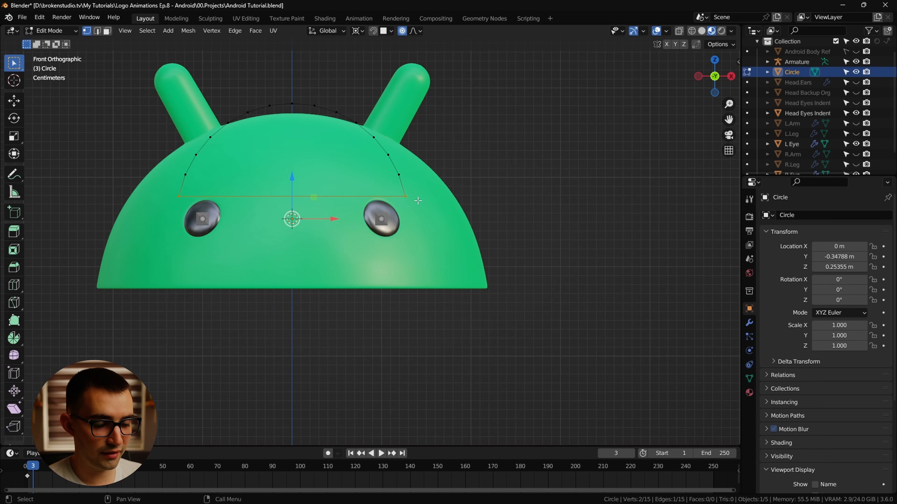
Scale the whole half circle down to about 0.55 and return to Object Mode.
middle_drag(399, 198, 462, 234)
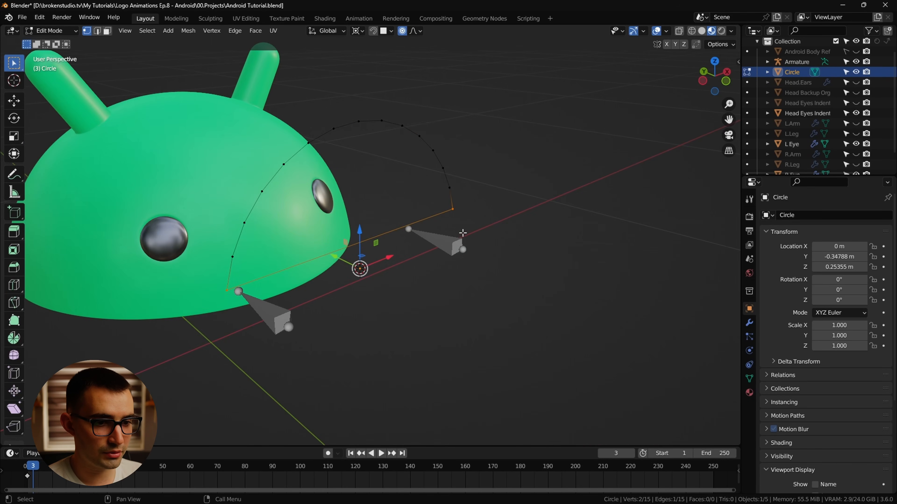
key(a)
key(s)
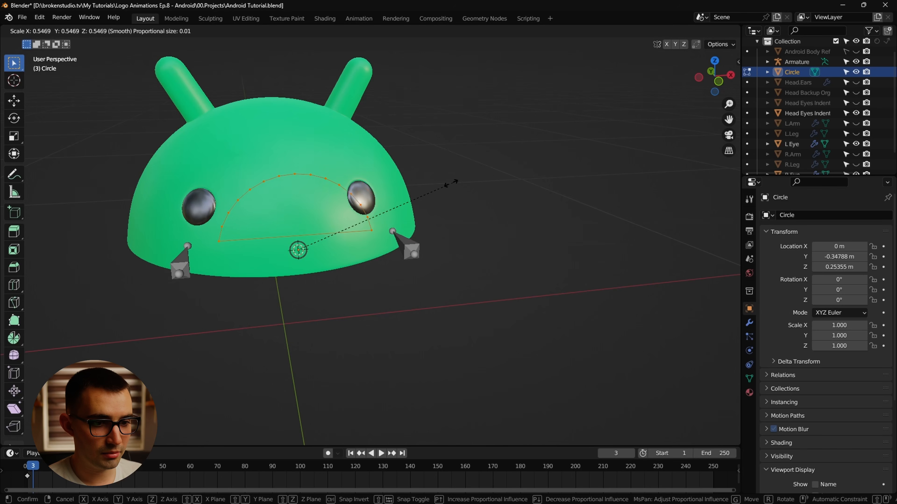
click(451, 183)
key(Tab)
Set the half circle's origin to its geometry.
middle_drag(327, 270, 377, 281)
right_click(425, 243)
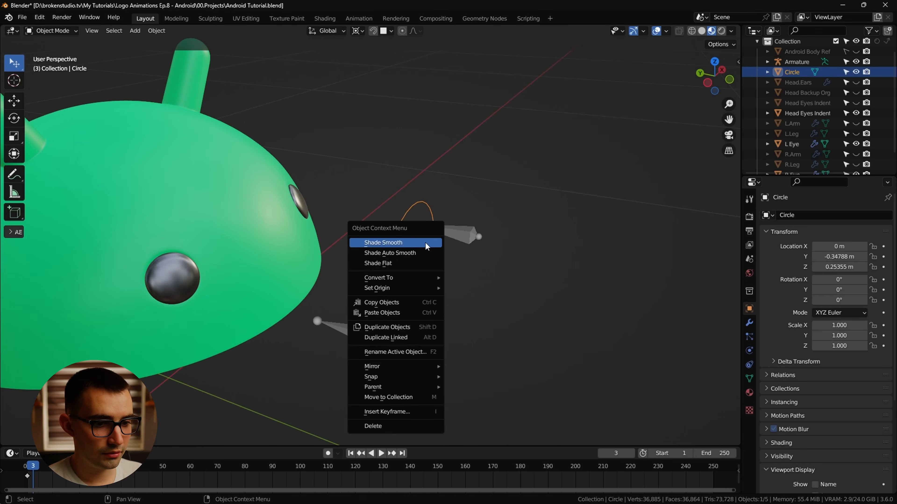
mouse_move(413, 288)
click(514, 297)
Assign the half-circle object Circle as the custom display shape of bone Eye.R.001.
middle_drag(501, 297, 440, 291)
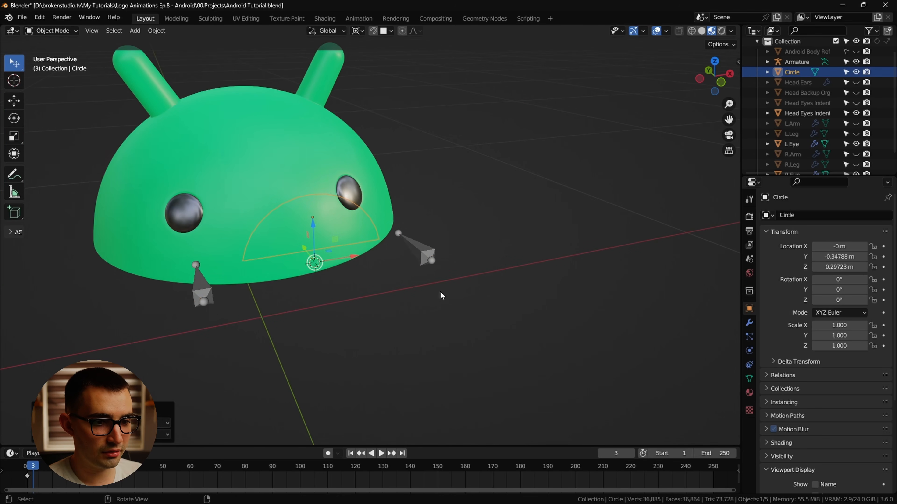
click(432, 265)
click(873, 318)
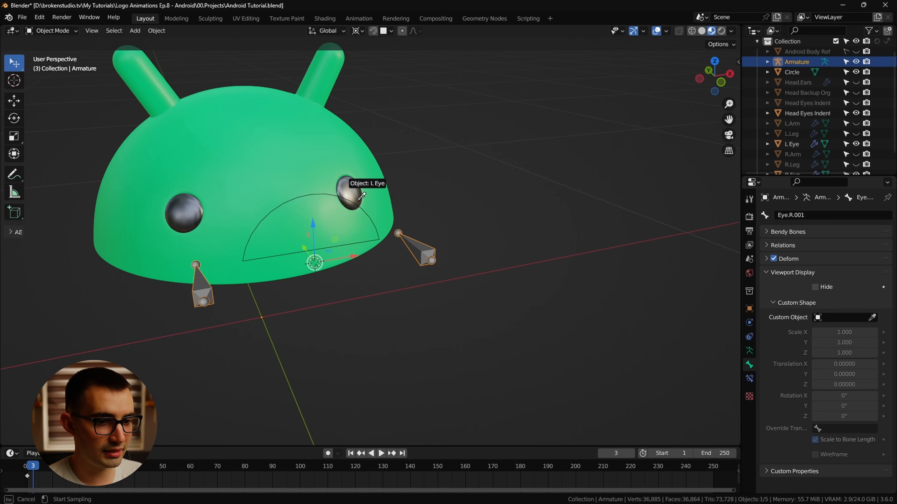
click(375, 219)
middle_drag(421, 270, 171, 296)
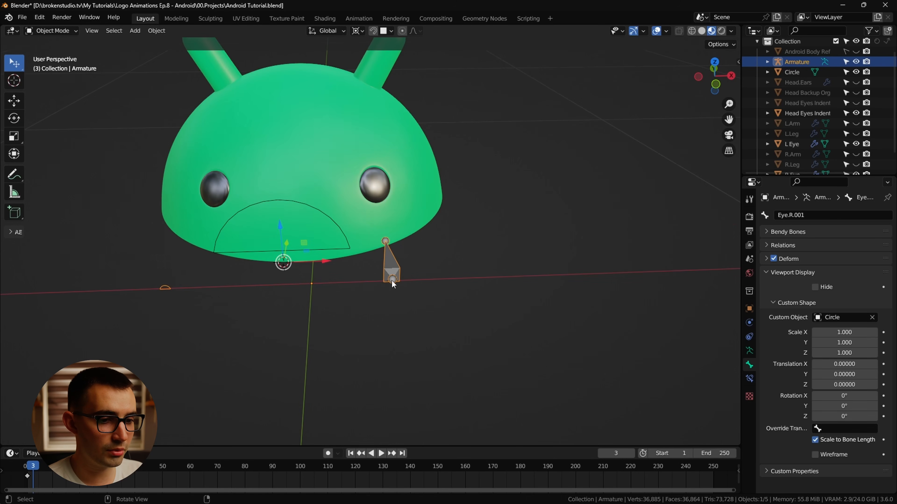
Make Eye.L.001 the active bone of the armature and assign Circle as its custom display shape.
middle_drag(391, 280, 289, 329)
key(Tab)
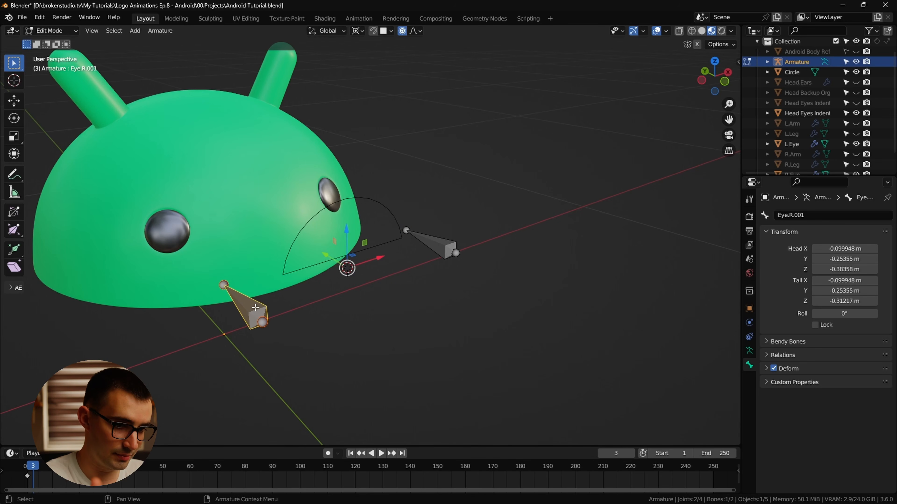
click(449, 258)
key(Tab)
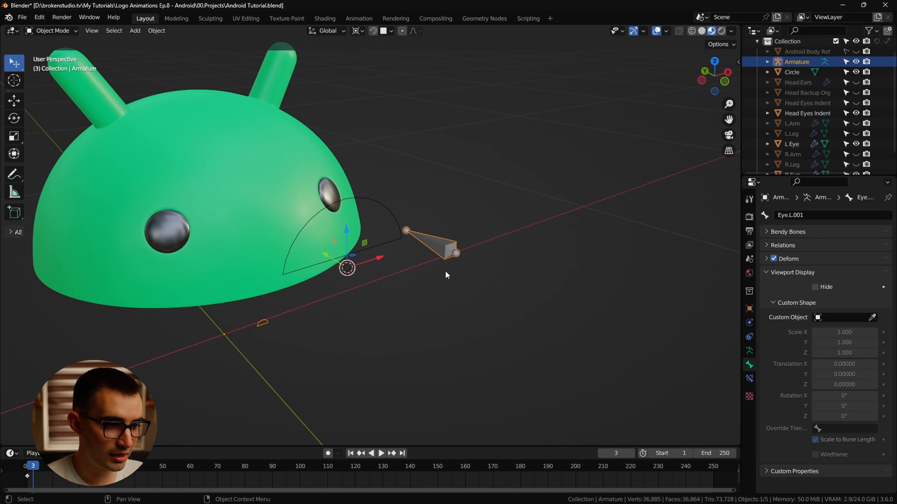
click(872, 317)
click(395, 208)
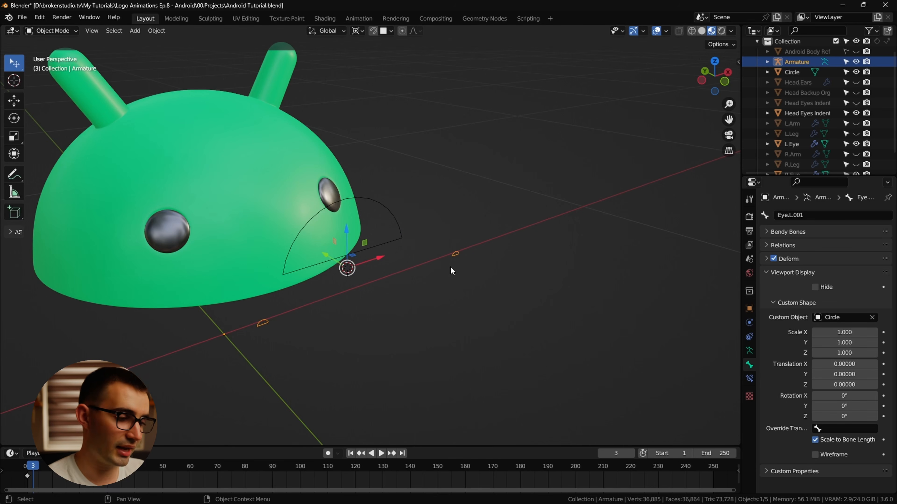
Scale up the half-circle mesh in Edit Mode to enlarge the display shapes of both eye bones.
click(395, 218)
key(Tab)
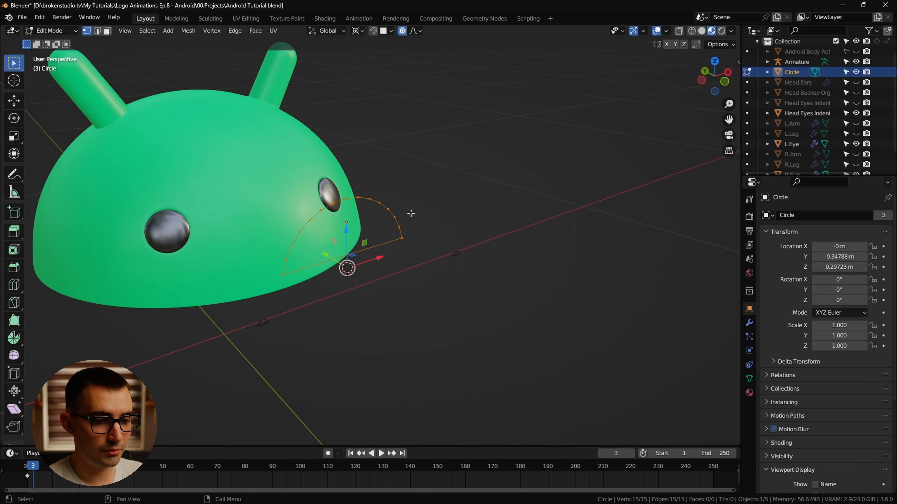
key(s)
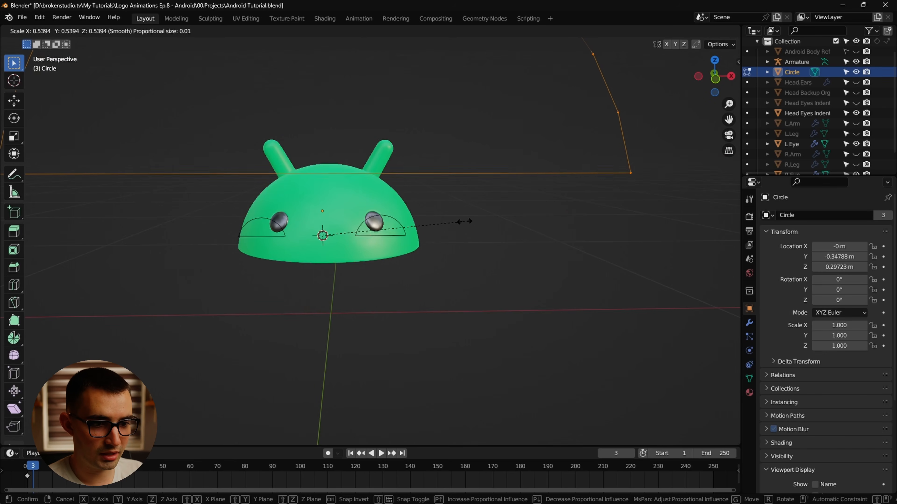
click(466, 221)
key(Tab)
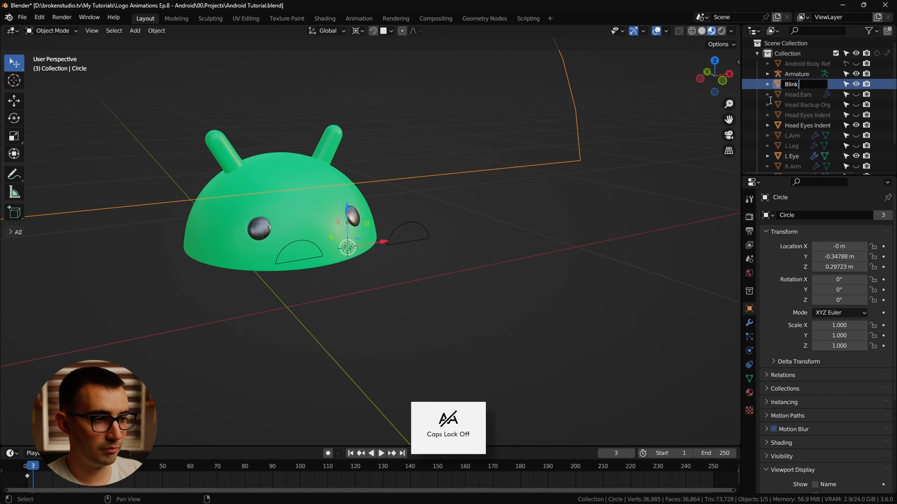
Rename the half-circle object as Blink Bone Display and hide it in the viewport and renders.
text(Bone Display)
key(Return)
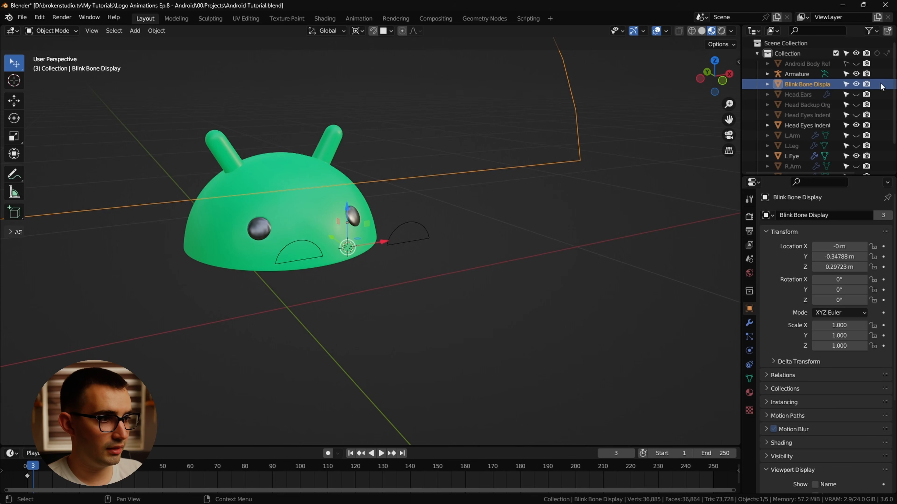
key(h)
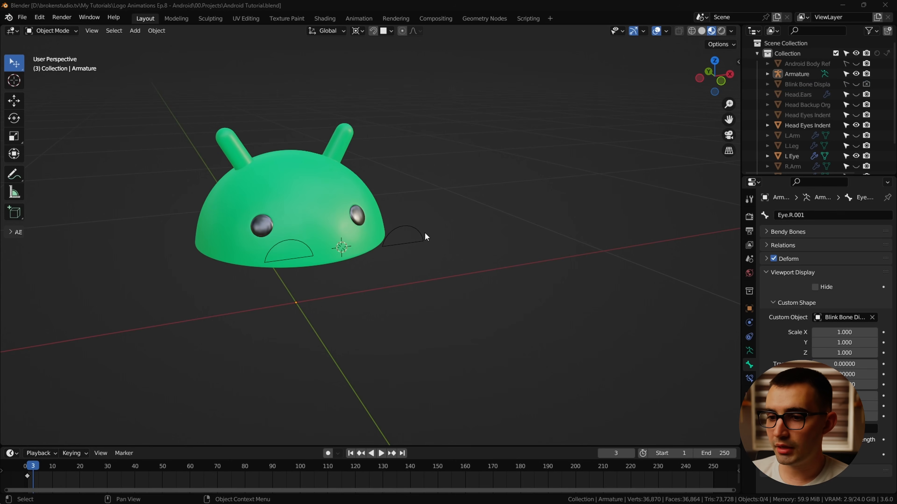
Hide the eye bones' armature and save the file.
click(411, 234)
key(h)
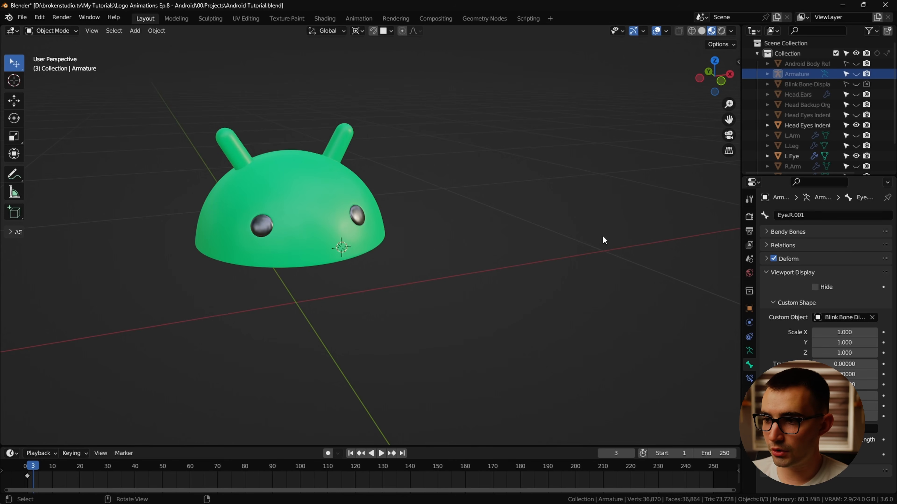
click(713, 88)
key(ctrl+s)
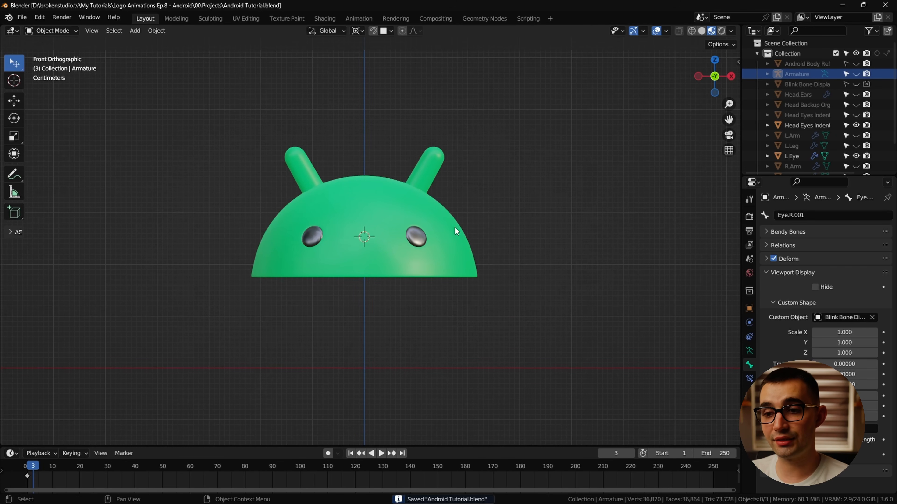
Snap the 3D cursor to the head mesh's origin.
click(463, 241)
middle_drag(463, 240, 455, 185)
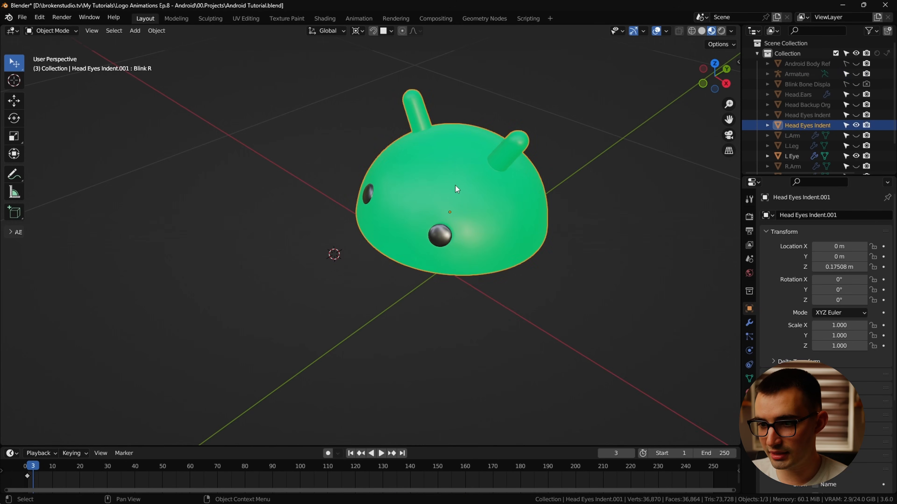
key(shift+s)
click(510, 268)
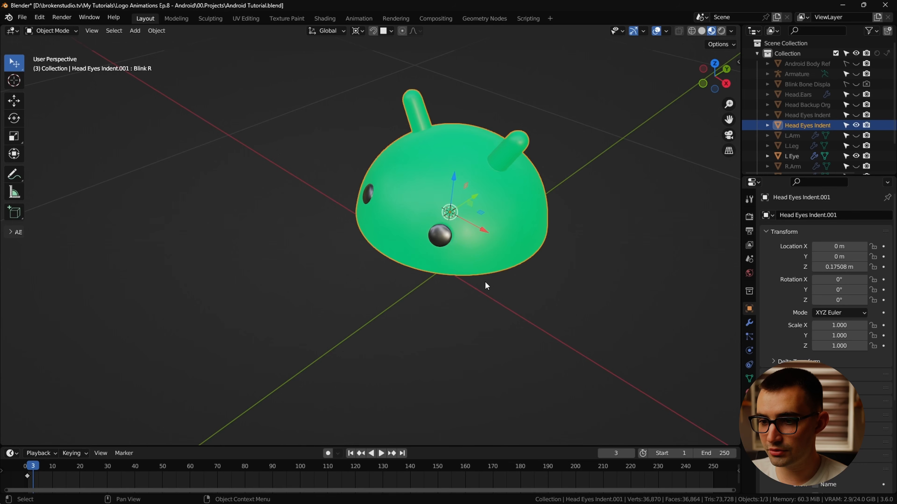
Add a new armature at the 3D cursor and enter its Edit Mode.
key(KP_1)
key(shift+a)
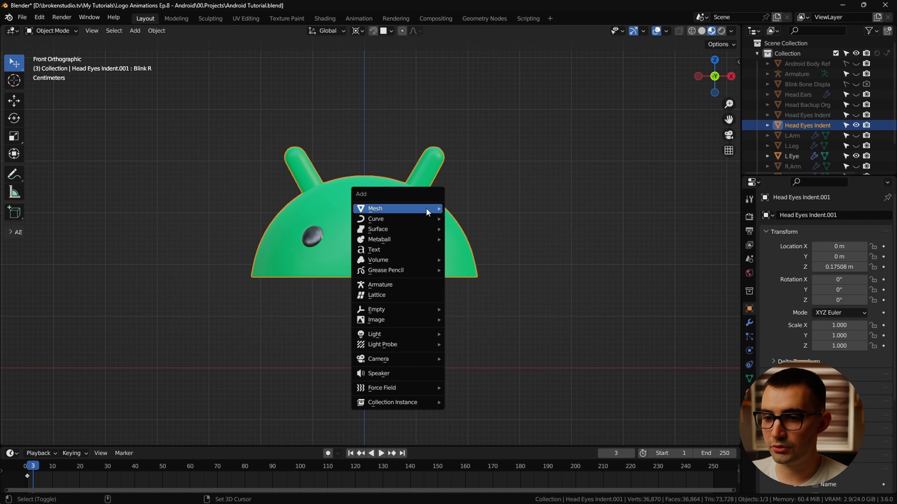
click(407, 285)
key(Tab)
Lower the new bone's tip along Z to the top of the head, making the bone about 0.198 m long.
scroll(487, 210, down, 5)
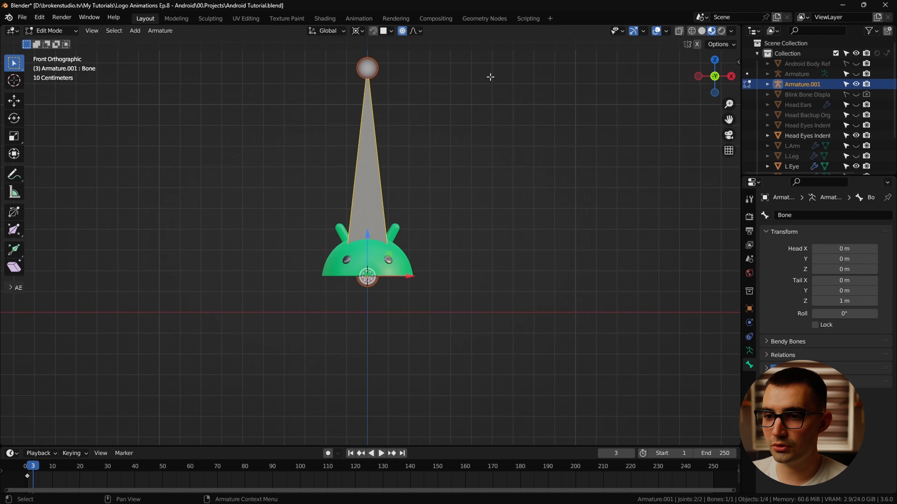
click(367, 68)
key(g)
key(z)
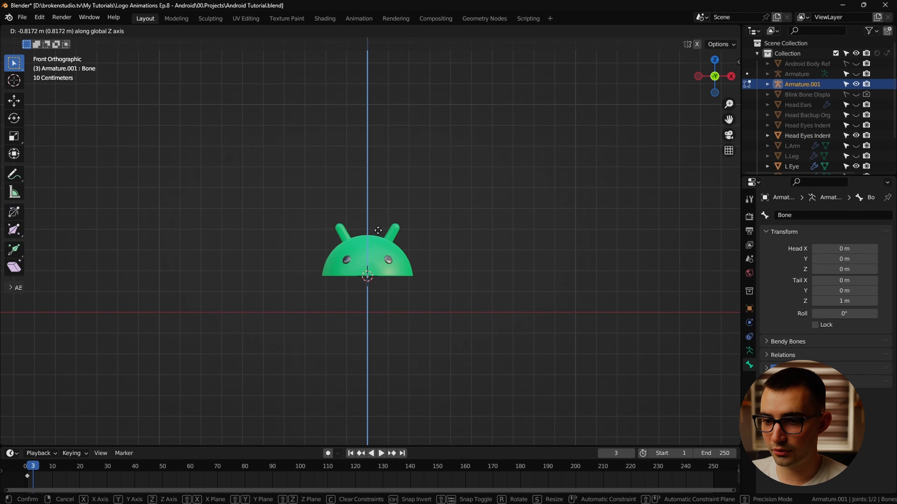
click(377, 228)
scroll(383, 225, up, 5)
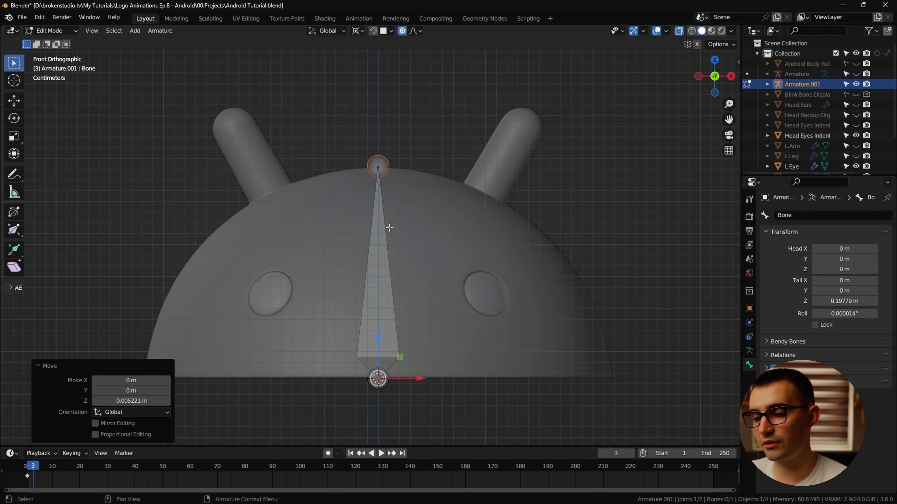
Extrude a bone from the head bone's tip to the +X ear's base, and another about 0.094 m long to that ear's tip.
click(390, 164)
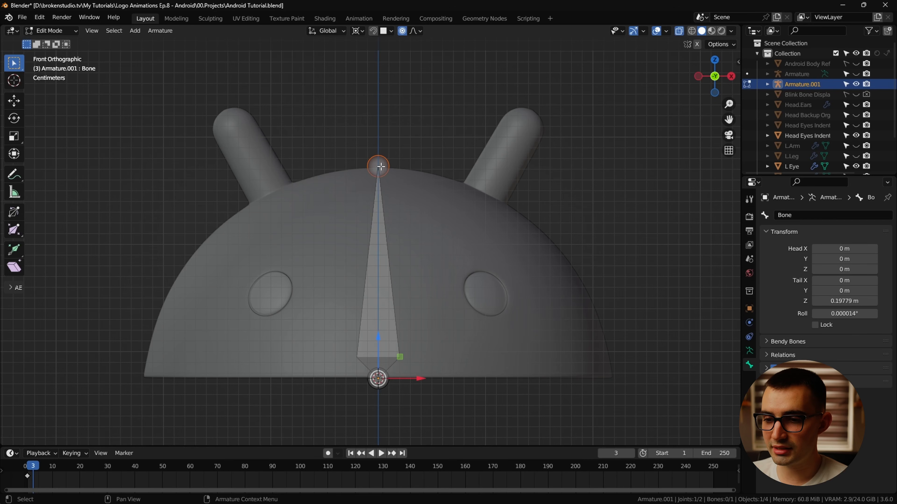
key(e)
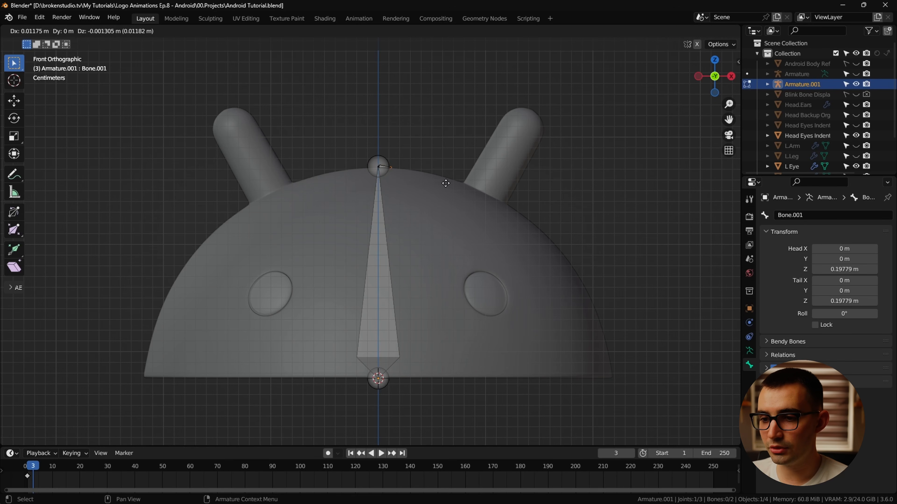
click(517, 201)
key(e)
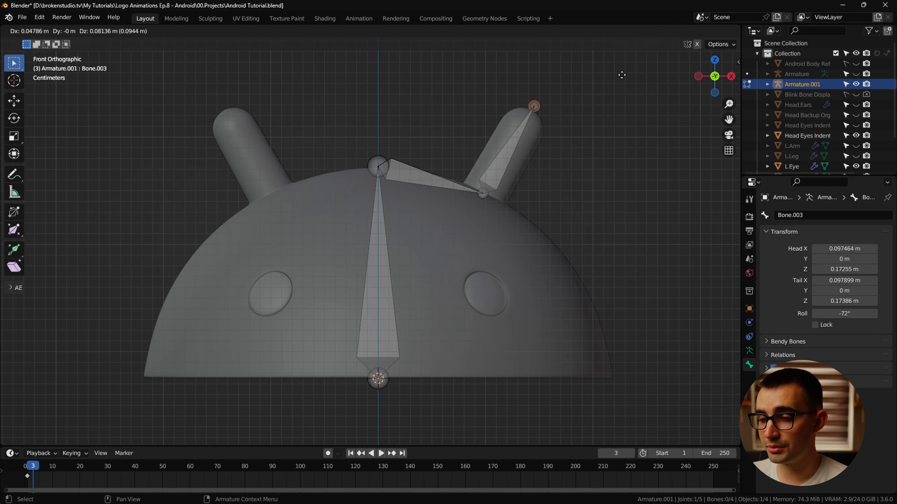
click(622, 75)
Delete the bone connecting the head bone's tip to the ear's base.
click(419, 167)
key(x)
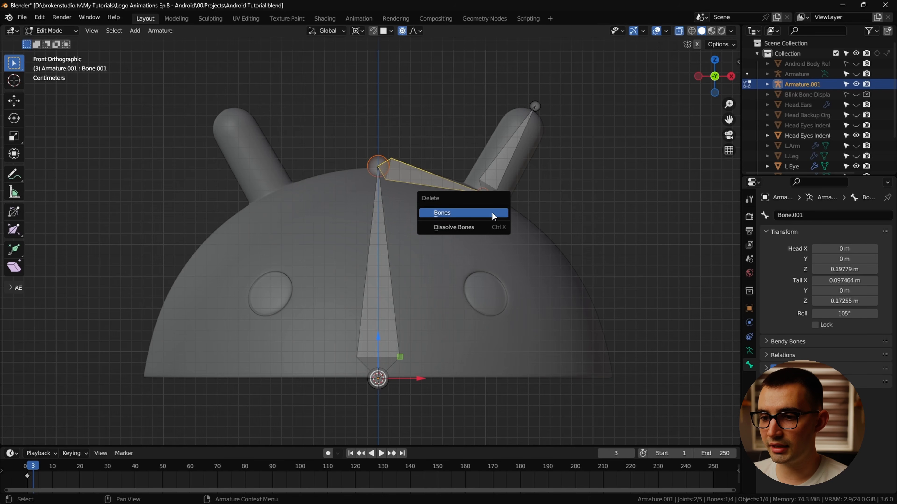
click(492, 213)
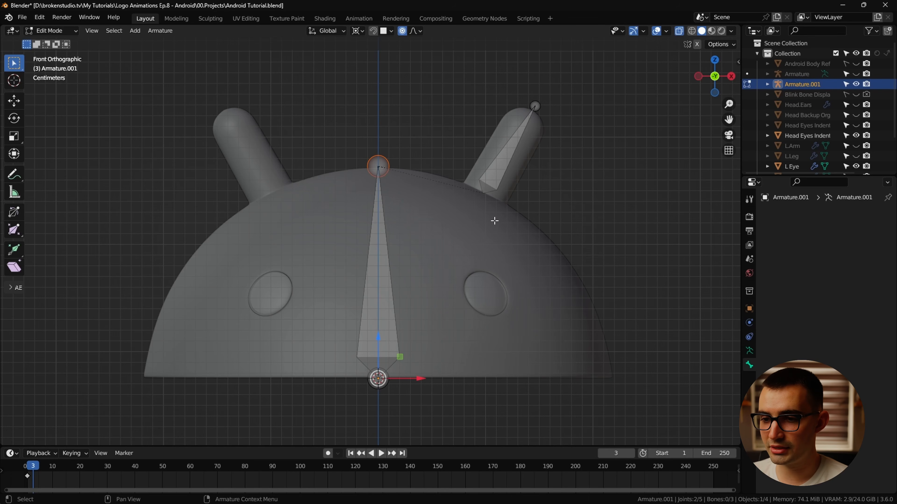
Test-rotate the central head bone in Pose Mode and cancel the rotation.
click(492, 184)
key(ctrl+Tab)
click(383, 257)
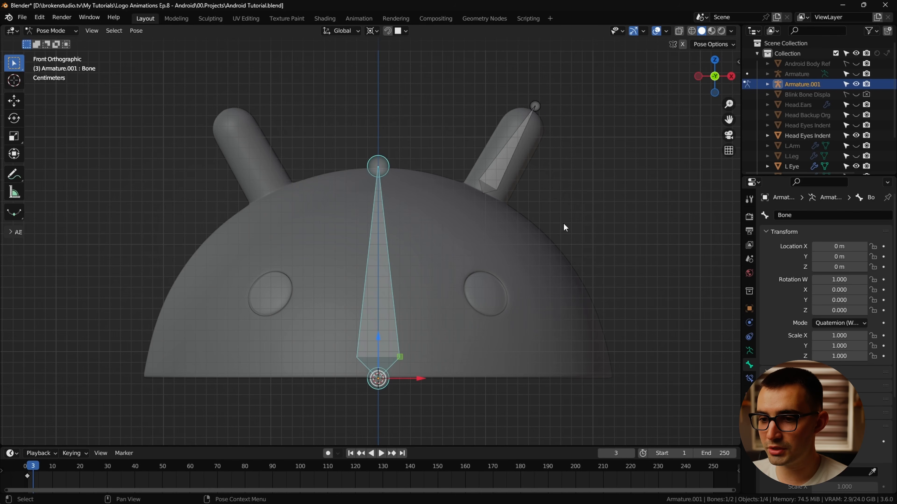
key(r)
key(Escape)
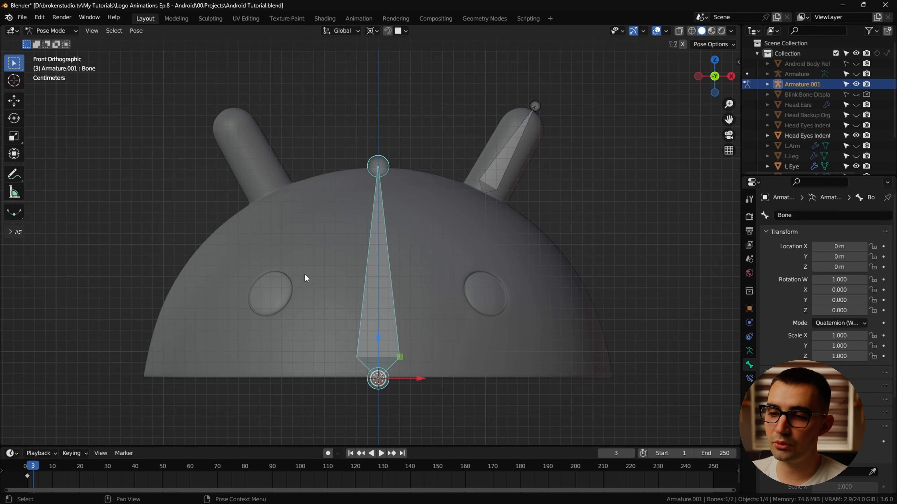
key(r)
right_click(686, 192)
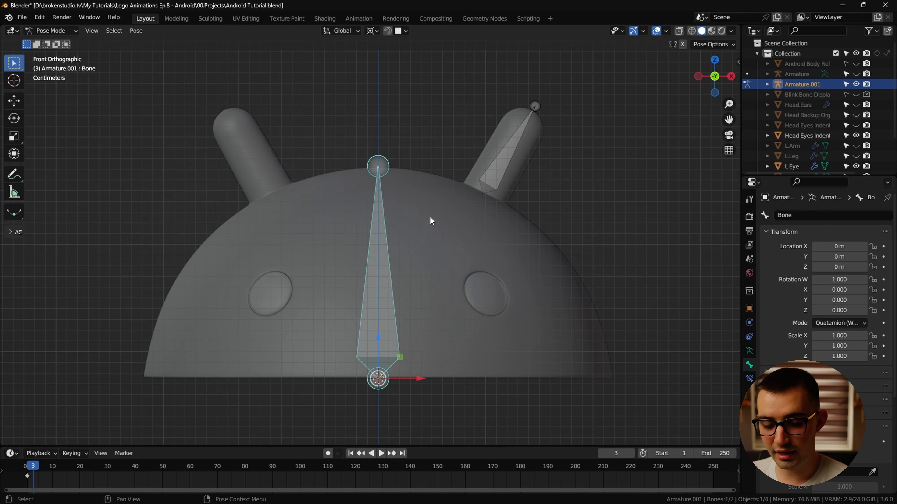
Return to Edit Mode and rename the central bone Head.
key(ctrl+Tab)
key(Tab)
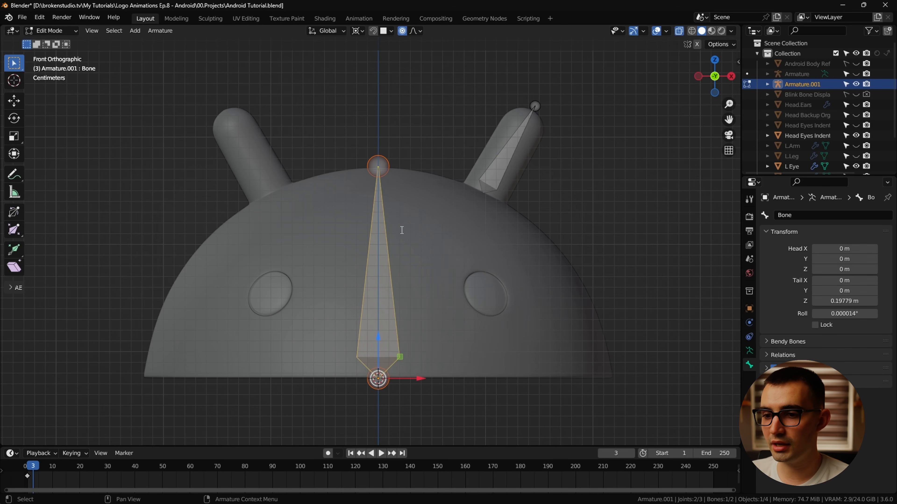
key(F2)
text(Head)
key(Return)
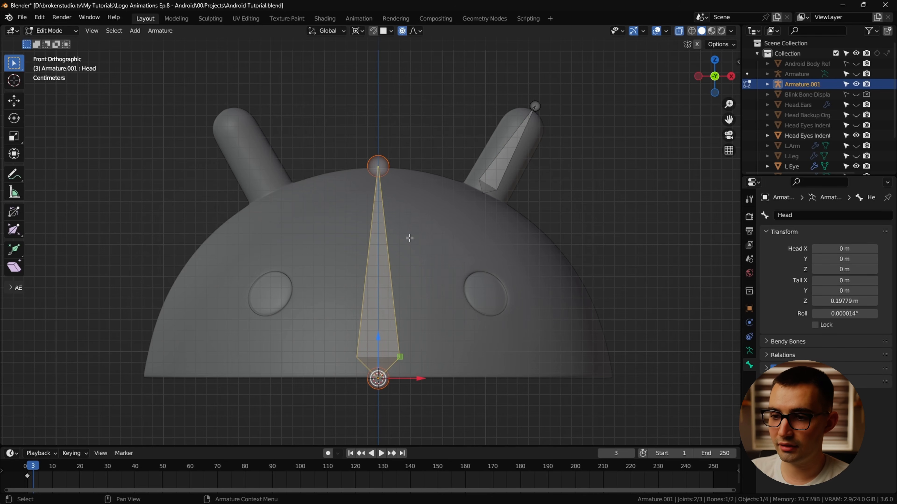
Rename the bone inside the +X ear as Ear.L.00.
click(505, 155)
key(F2)
text(Ear.L)
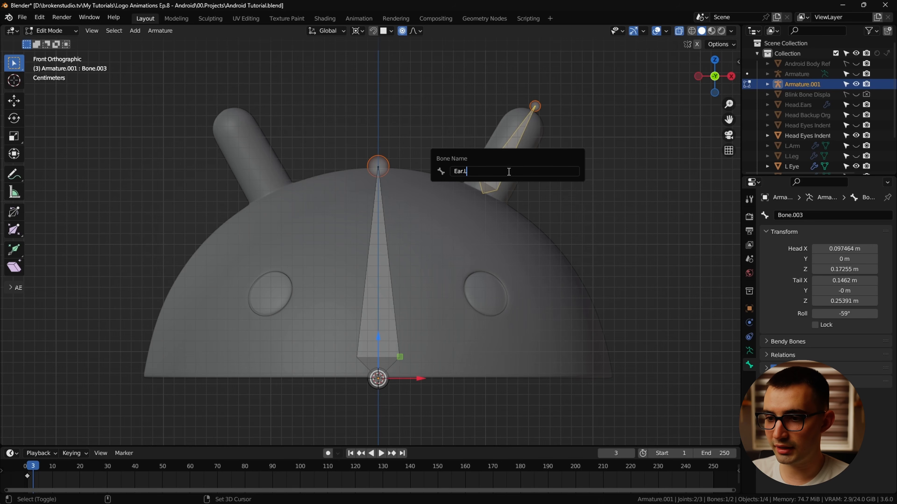
text(.010)
key(BackSpace)
key(Return)
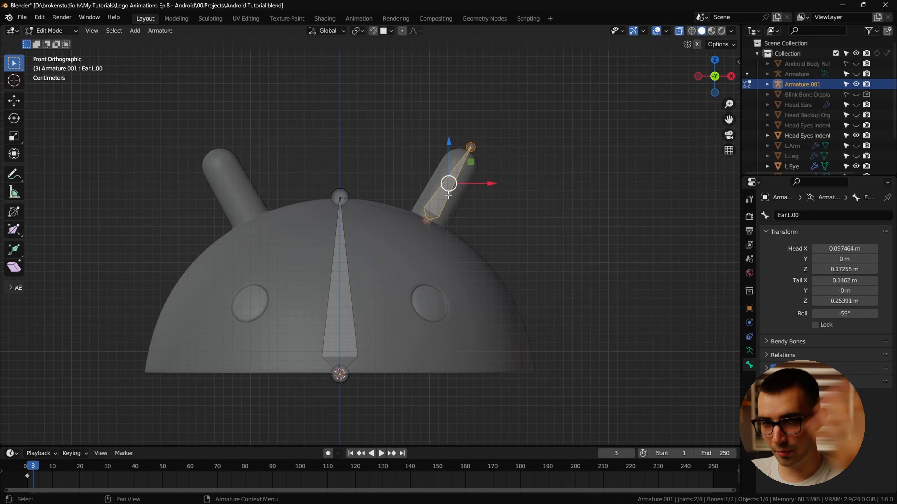
Symmetrize the Ear.L.00 bone onto the opposite ear, save the file and delete the mirrored bone.
right_click(449, 190)
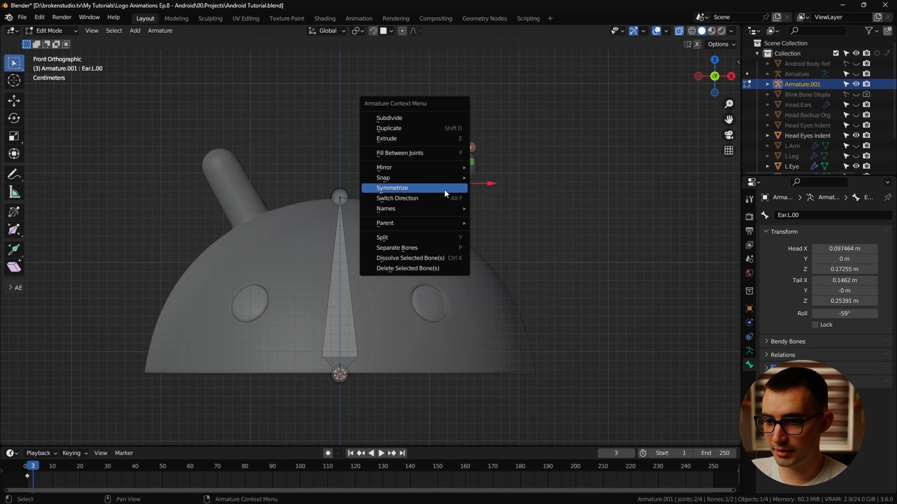
click(445, 191)
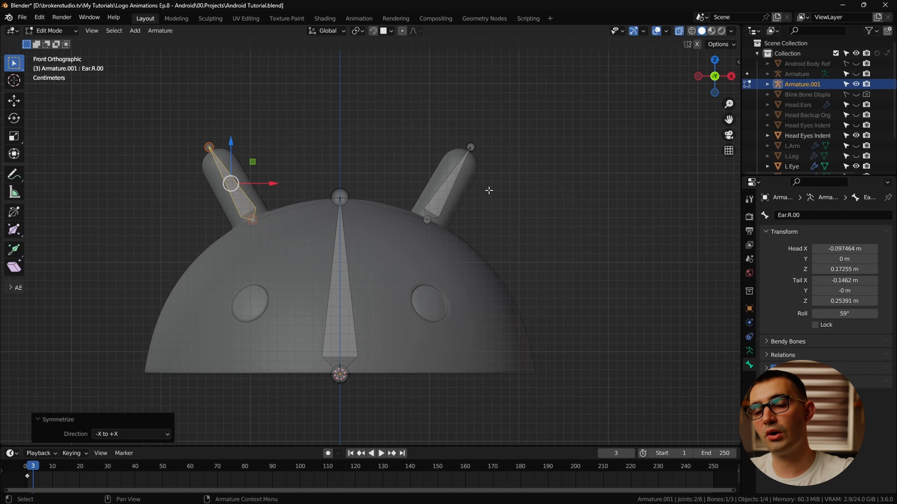
key(ctrl+s)
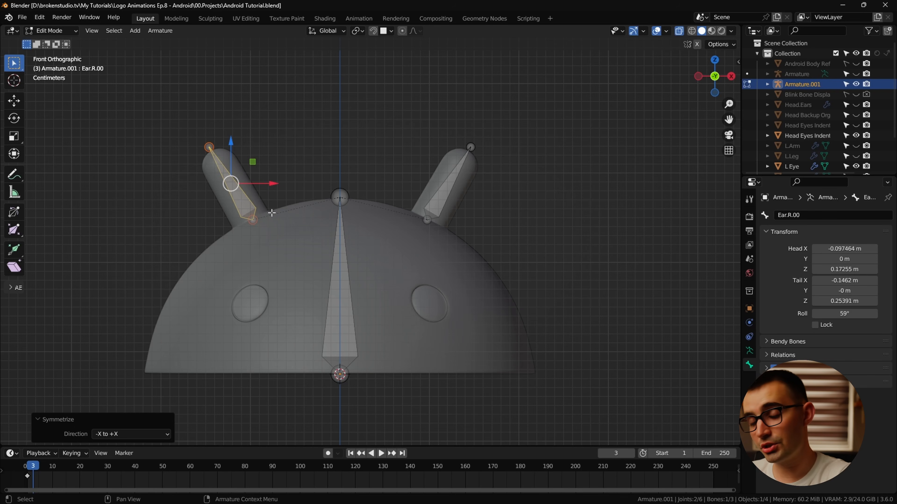
key(x)
click(247, 195)
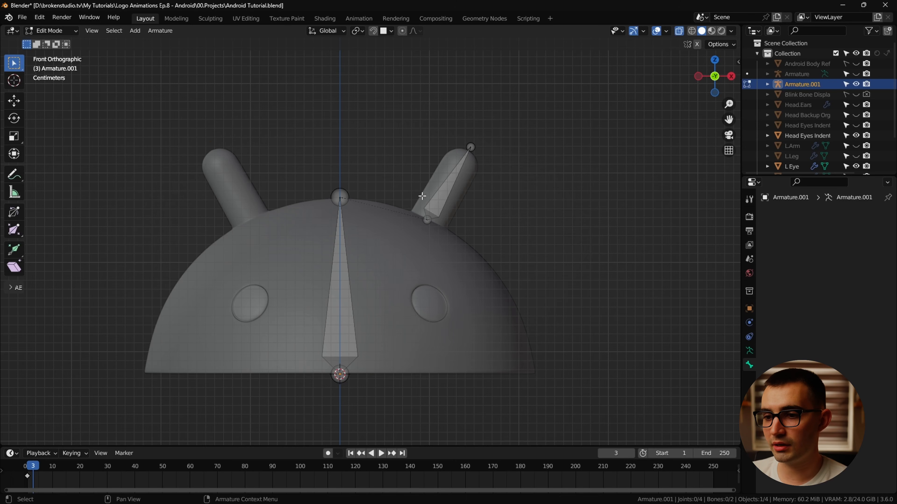
Duplicate the Ear.L.00 bone and move the copy about -0.25 m along X onto the opposite ear.
click(443, 191)
key(shift+d)
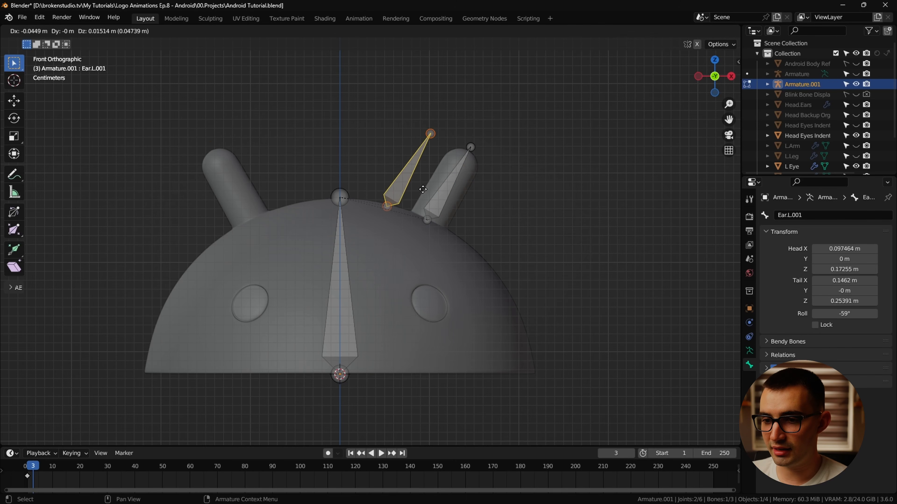
key(x)
click(402, 191)
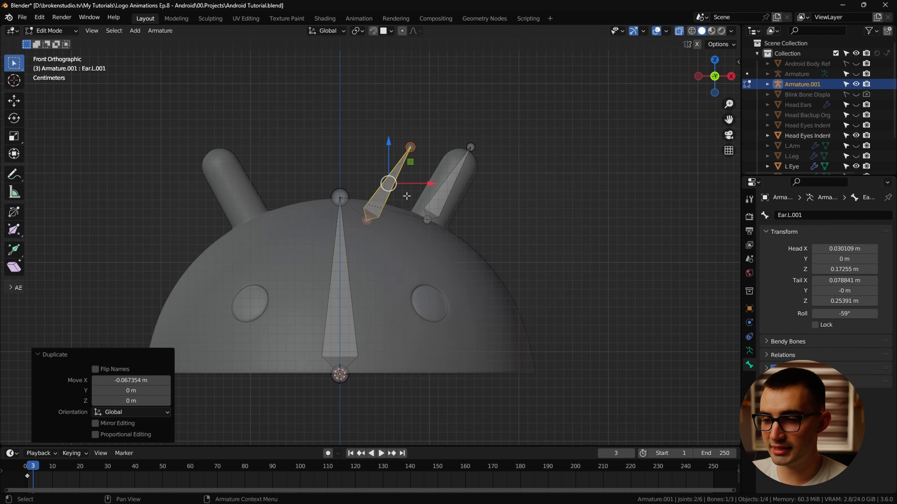
drag(433, 185, 268, 184)
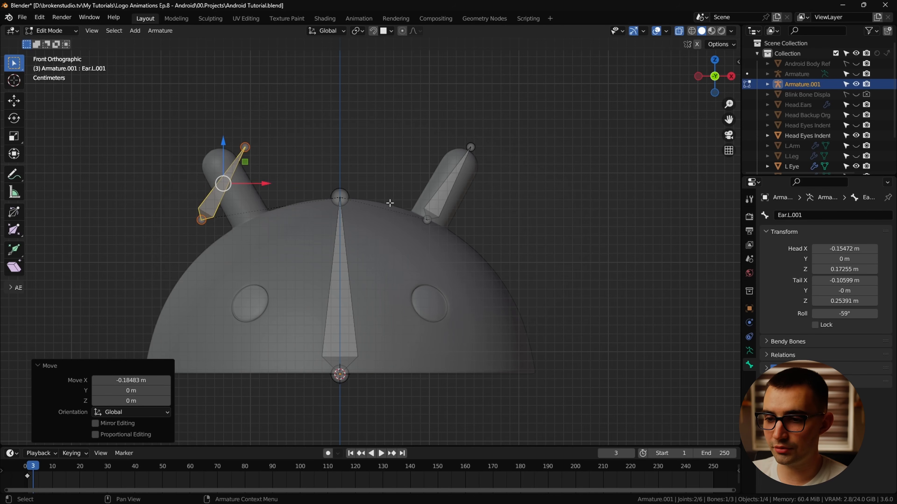
Rename the duplicated ear bone Ear.R.001.
key(F2)
click(200, 200)
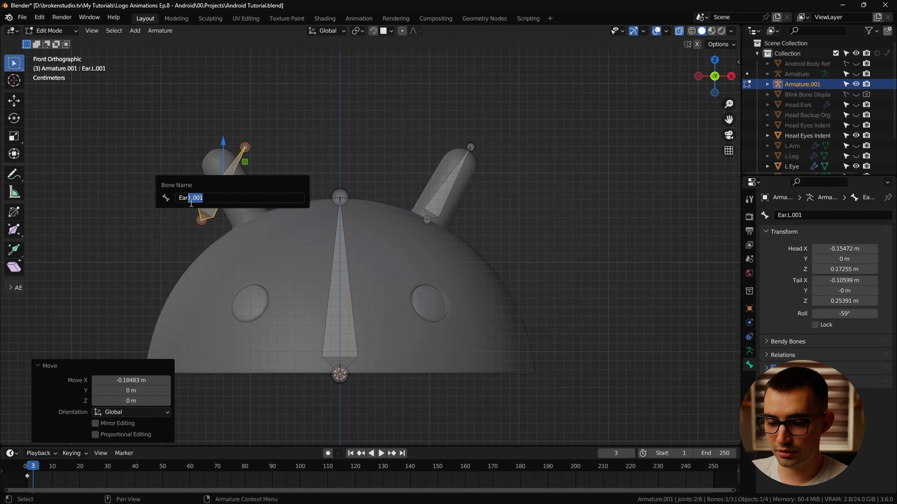
text(R)
key(Return)
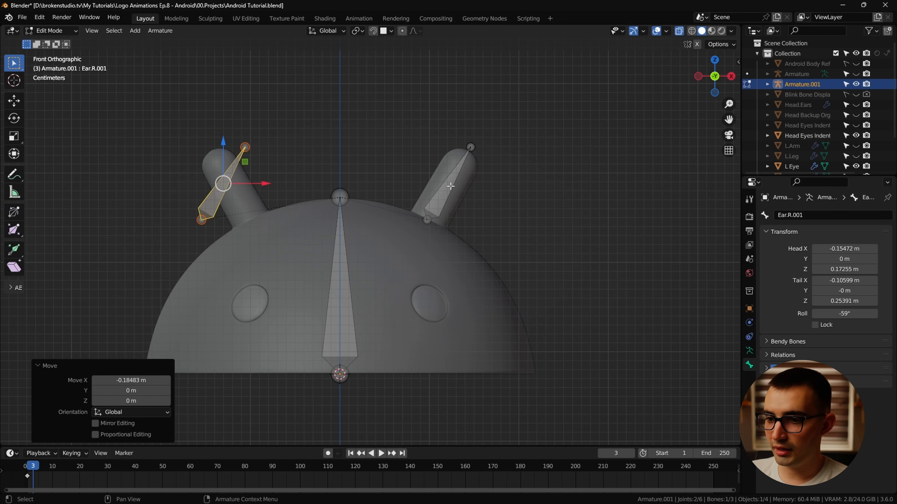
Name the original ear bone Ear.L.001 and nudge it along X with X-axis mirroring enabled so the opposite bone matches it.
click(445, 194)
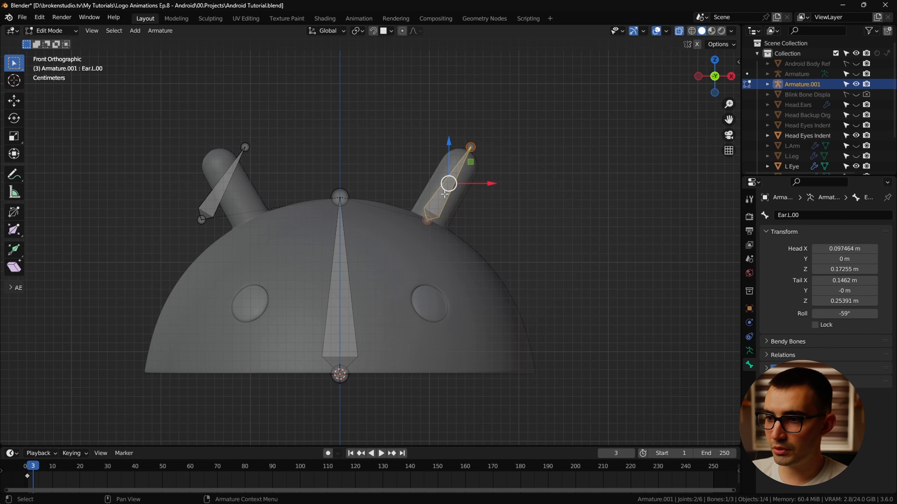
click(697, 44)
key(g)
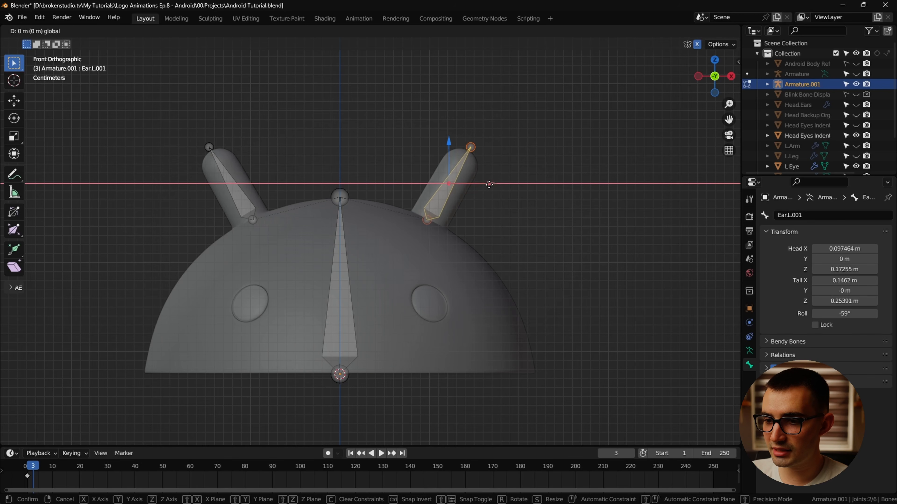
click(490, 183)
drag(479, 184, 480, 184)
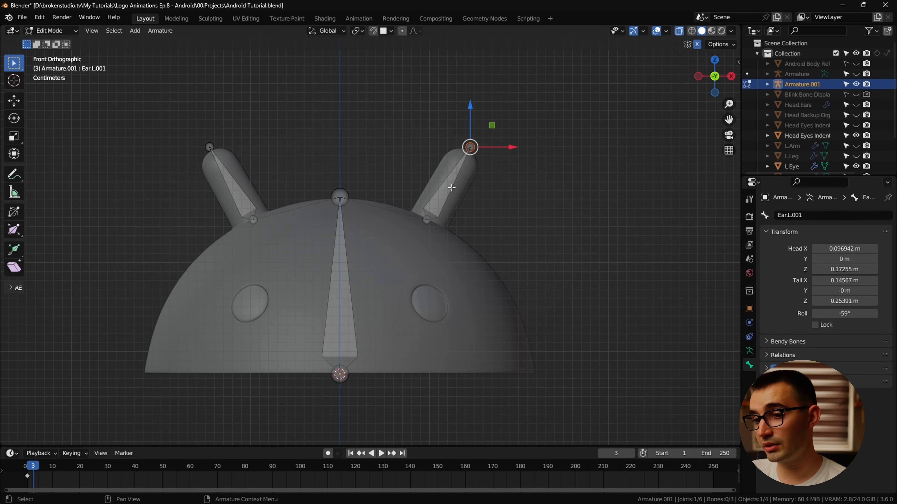
Subdivide the Ear.L.001 bone with one cut, mirrored to the other ear.
click(452, 188)
right_click(451, 185)
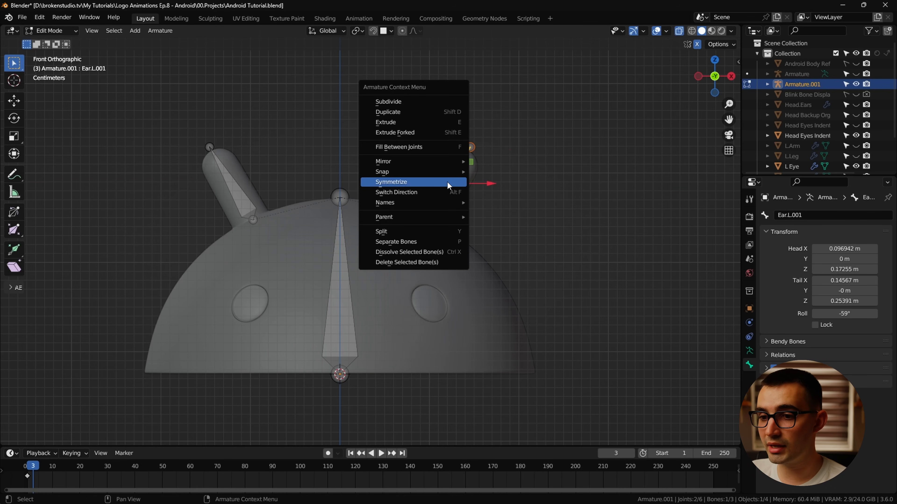
click(426, 102)
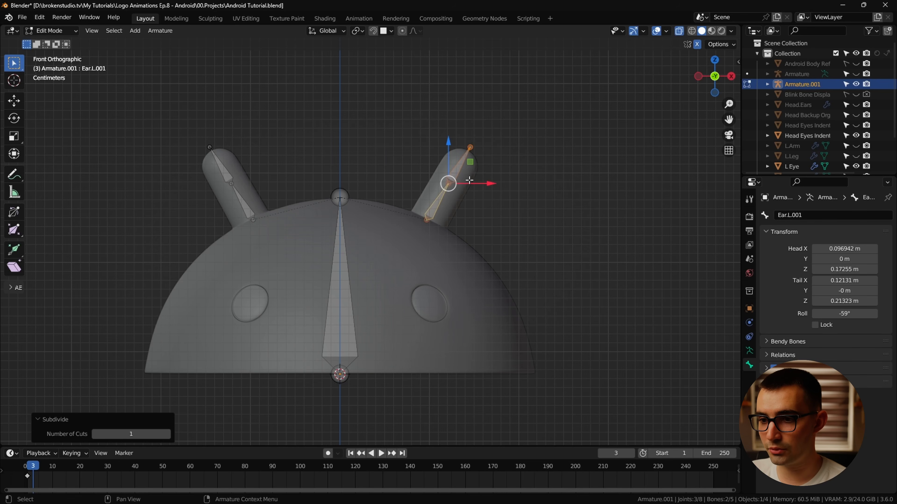
Test-rotate the upper and lower bones of the +X ear in Pose Mode, cancelling each rotation.
click(461, 159)
scroll(504, 177, up, 2)
shift+middle_drag(504, 177, 424, 238)
key(ctrl+Tab)
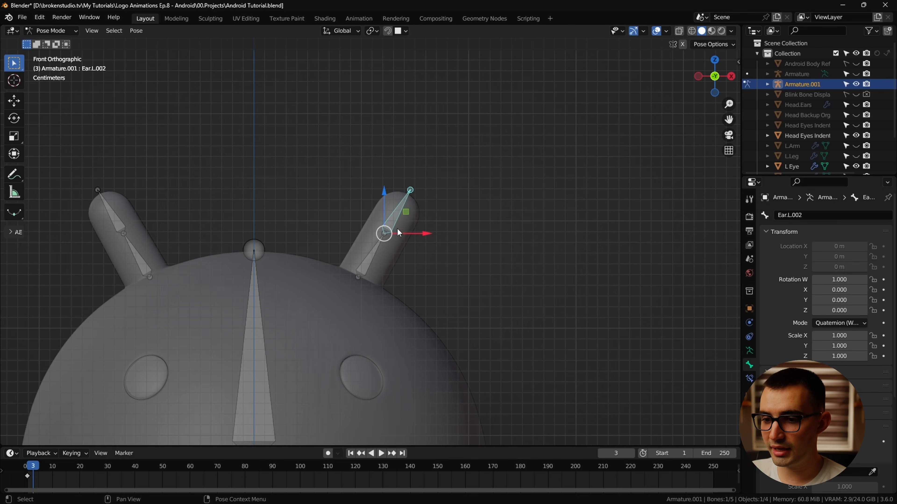
key(r)
right_click(443, 201)
click(373, 252)
key(r)
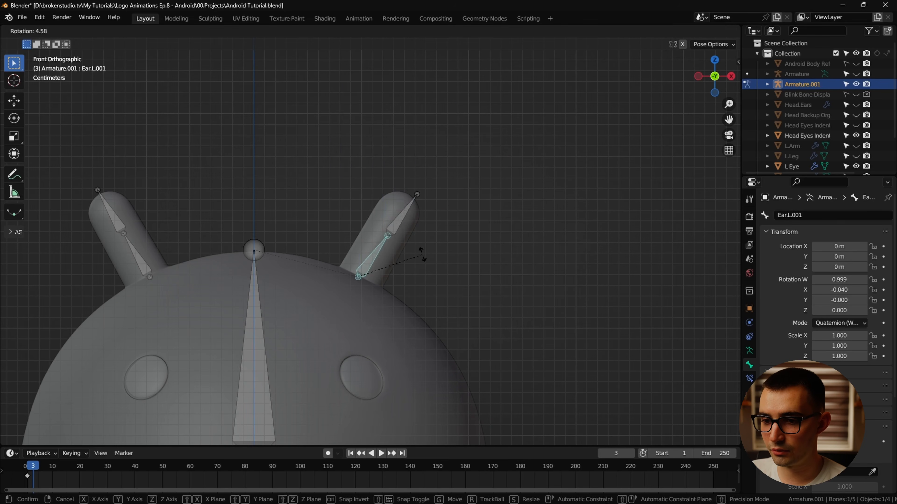
right_click(420, 244)
click(397, 215)
key(r)
right_click(381, 210)
Test-rotate the Head bone to check whether the ear bones follow it, and cancel the rotation.
shift+middle_drag(431, 246, 516, 203)
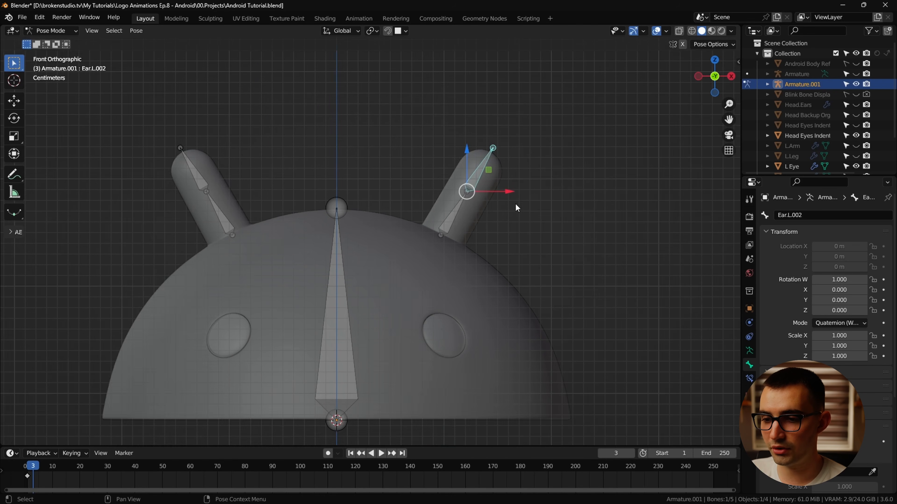
scroll(515, 203, down, 2)
click(512, 205)
click(356, 270)
key(r)
right_click(578, 250)
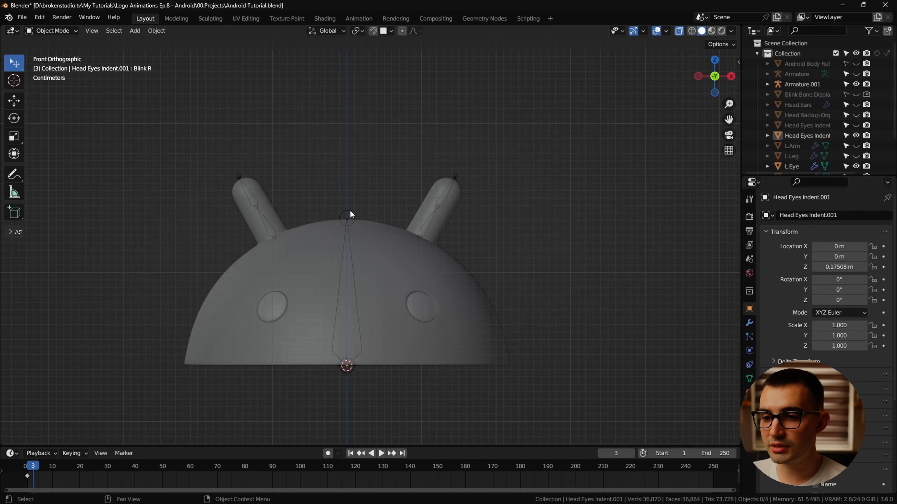
Parent the head mesh to the new armature with automatic weights.
click(456, 267)
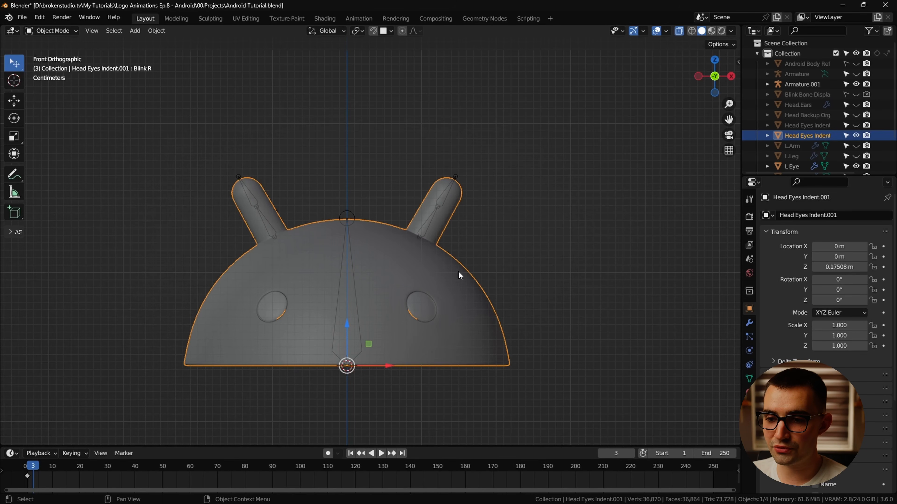
shift+click(351, 212)
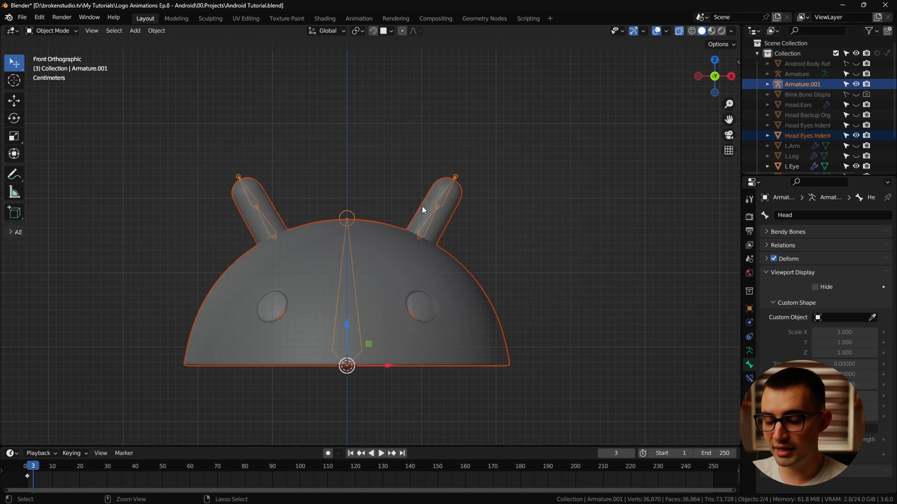
key(ctrl+p)
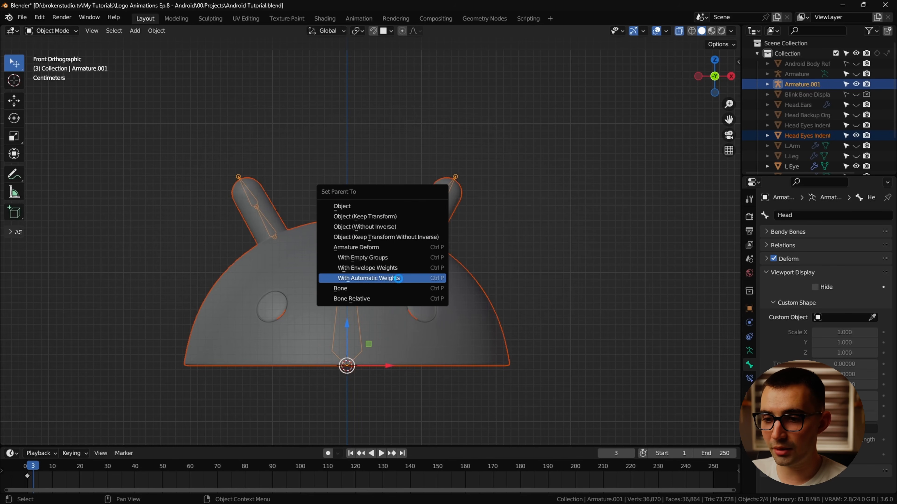
click(398, 279)
Examine the head mesh's vertex groups and its Armature modifier.
scroll(439, 270, up, 2)
click(496, 321)
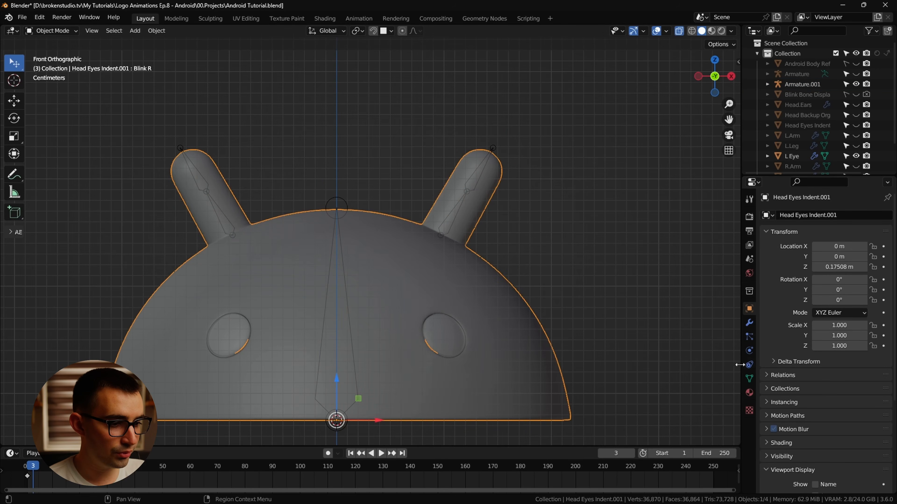
click(749, 379)
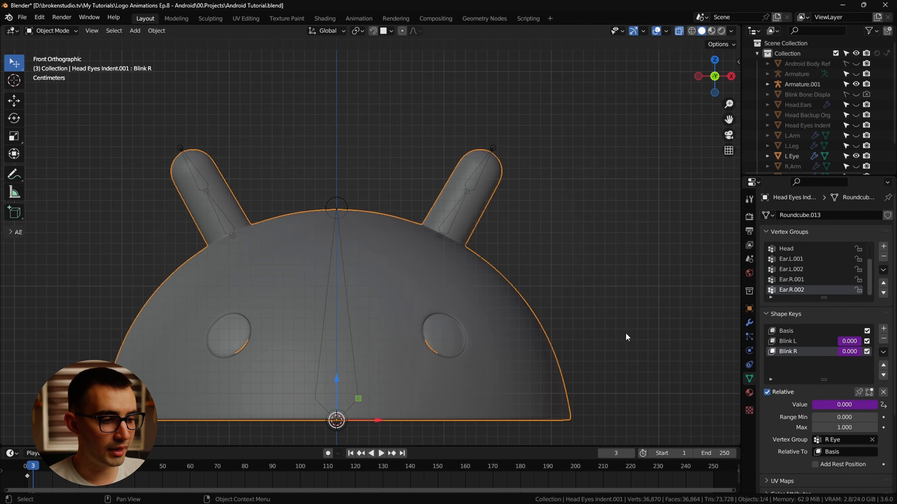
click(749, 322)
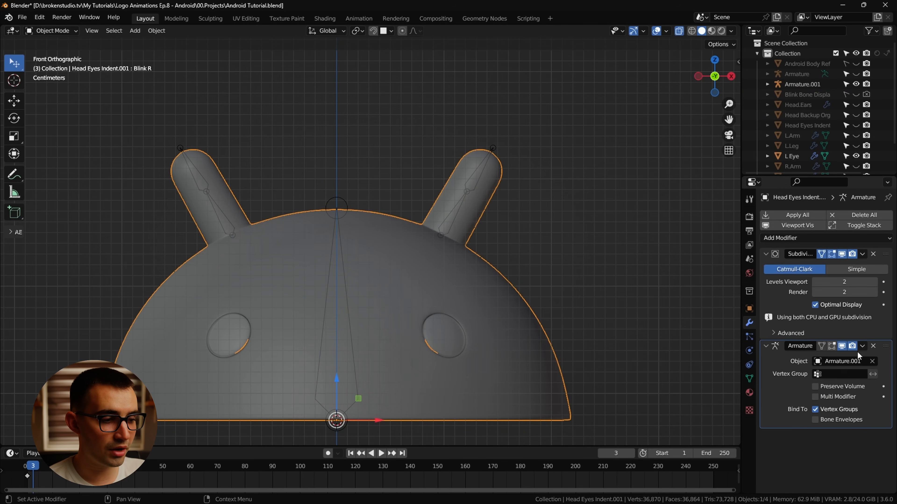
Put Armature.001 in Pose Mode and test-rotate the Head bone to check the mesh deformation, cancelling the rotation.
middle_drag(478, 296, 471, 196)
click(464, 184)
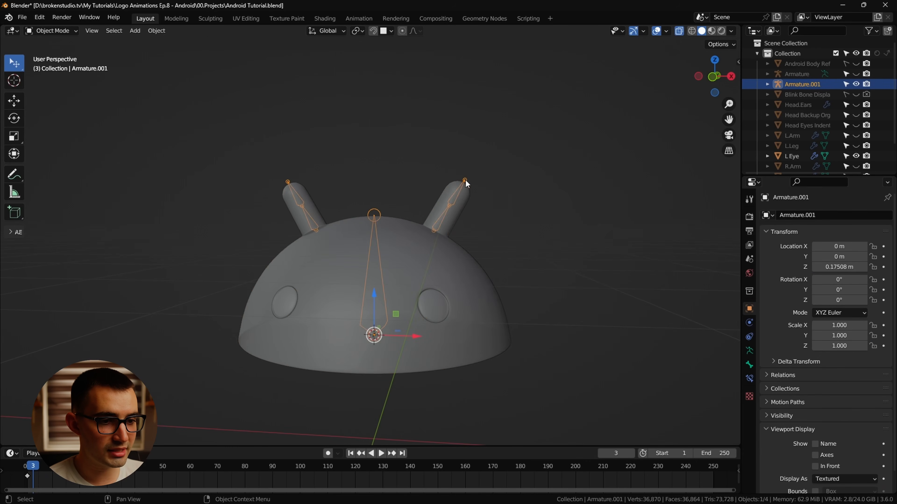
scroll(526, 236, up, 2)
shift+middle_drag(525, 232, 515, 243)
key(ctrl+Tab)
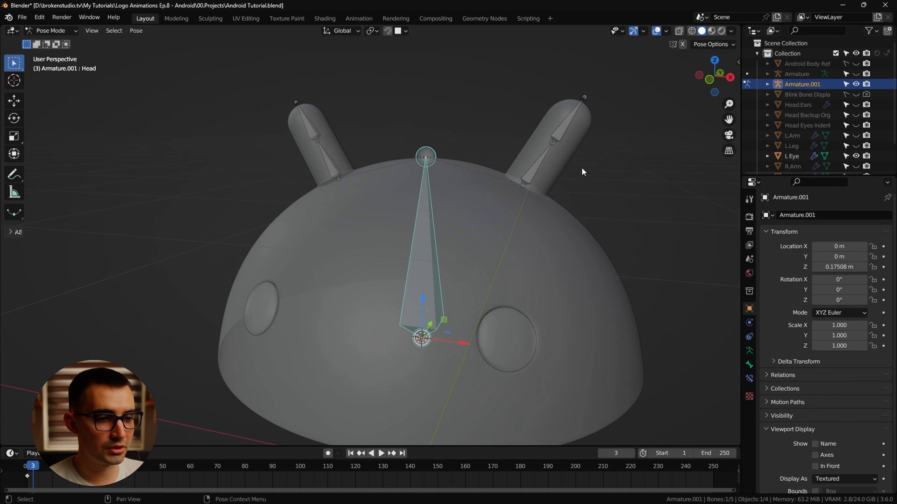
shift+middle_drag(417, 212, 402, 225)
key(r)
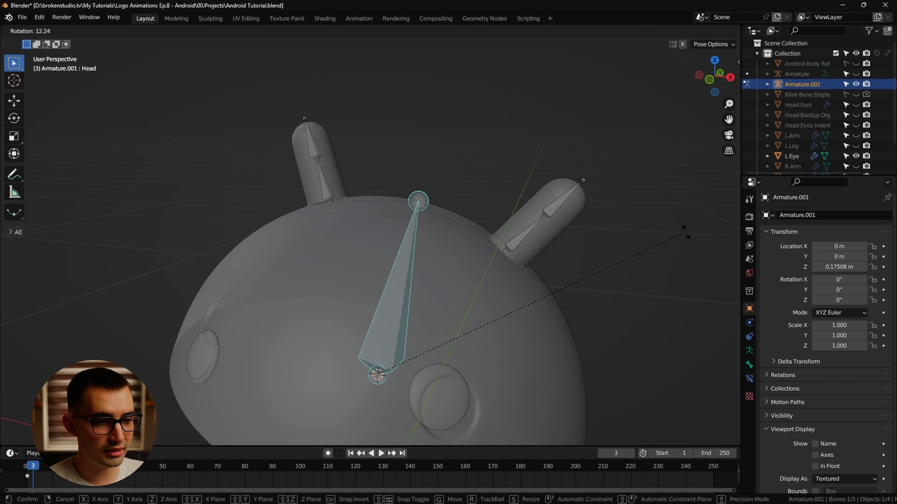
key(Escape)
Test-rotate Ear.L.002 and Ear.L.001 to check how the ear mesh bends, cancelling each rotation.
click(514, 169)
key(r)
key(Escape)
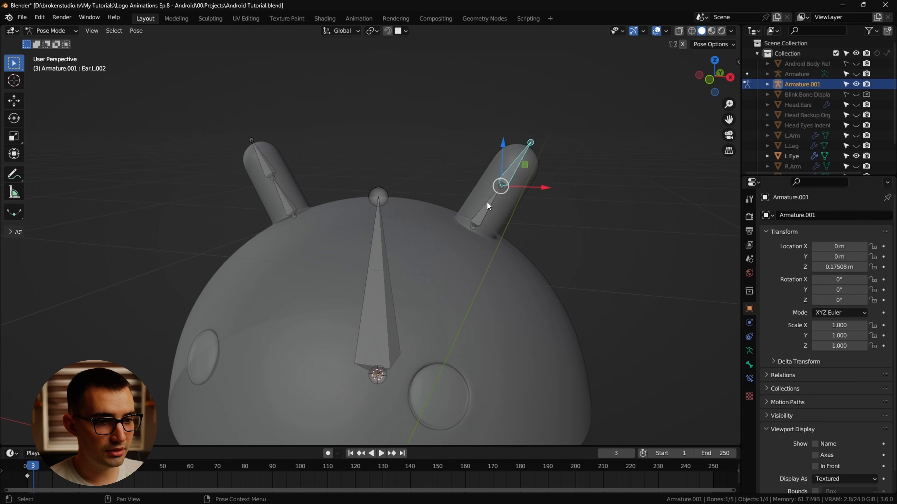
click(487, 202)
key(r)
key(Escape)
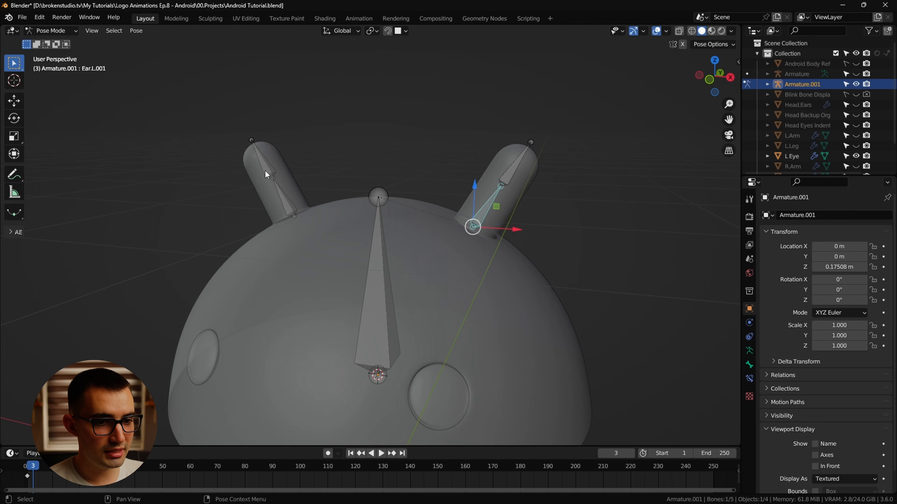
Test-rotate the upper and lower bones of the opposite ear, Ear.R.002 and Ear.R.001, cancelling each rotation.
click(272, 177)
key(r)
key(Escape)
click(285, 202)
key(r)
key(Escape)
Test-rotate Ear.L.001 again to check its influence on the head mesh around the eye, cancelling the rotation.
click(483, 211)
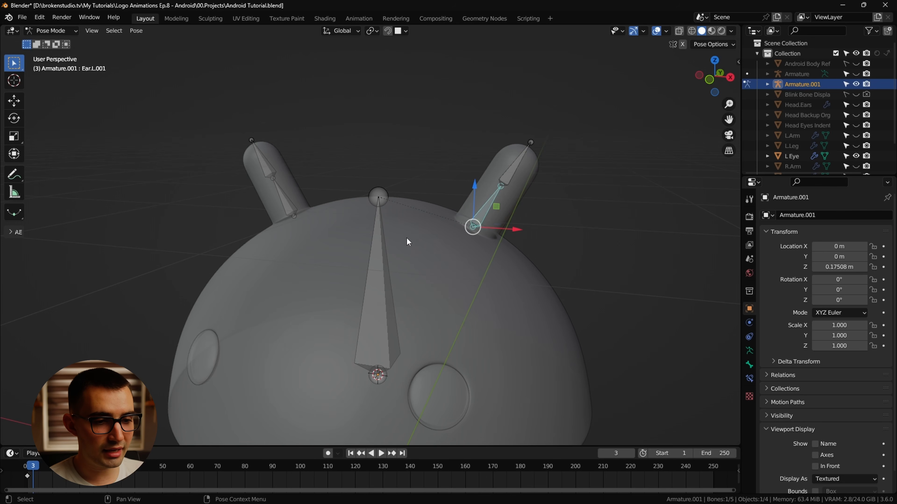
click(370, 200)
click(512, 172)
click(488, 212)
key(r)
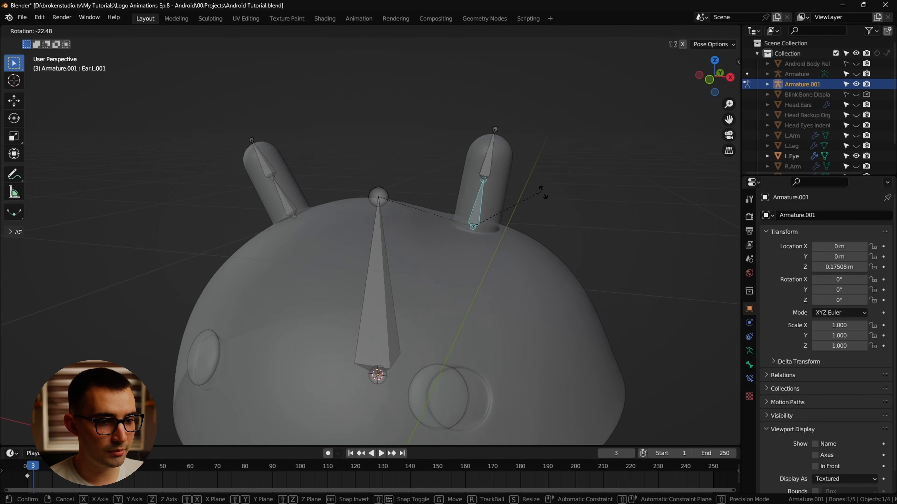
key(Escape)
click(287, 202)
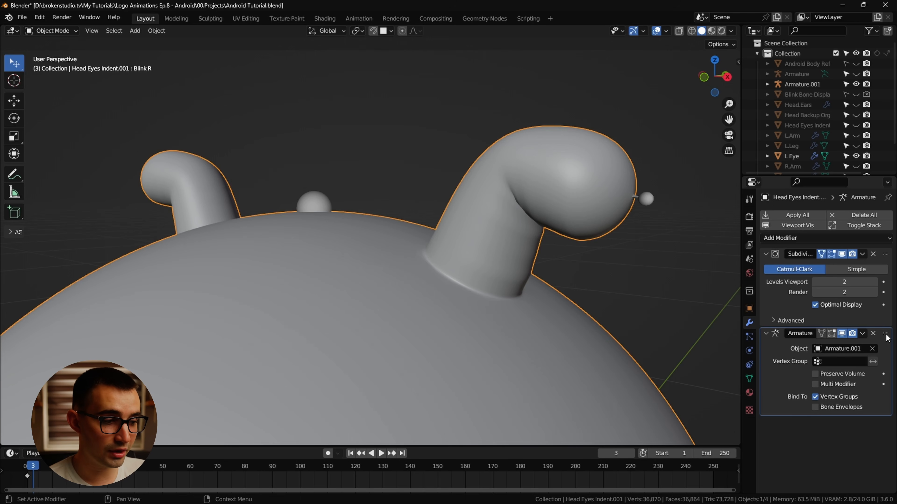
Move the head mesh's Armature modifier above the Subdivision modifier in the stack.
drag(886, 334, 893, 252)
middle_drag(533, 181, 566, 192)
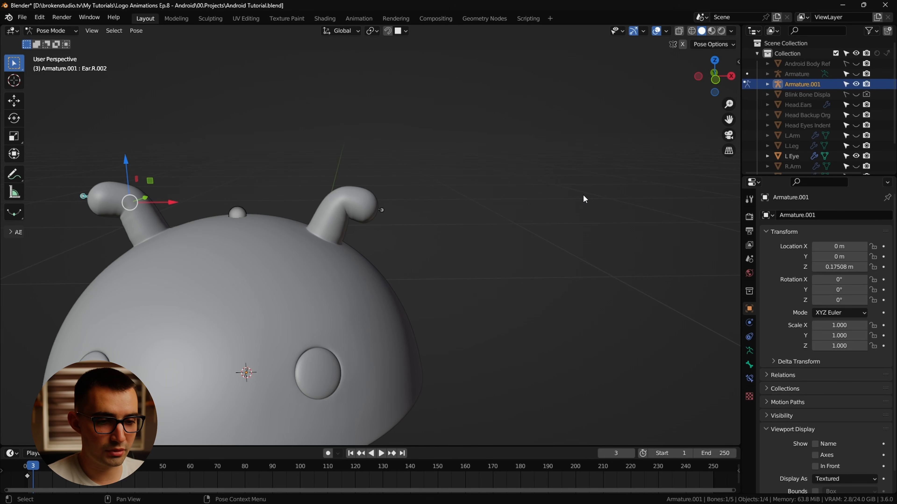
Clear the rotation of all bones in Armature.001 to restore the rest pose.
key(a)
key(alt+r)
middle_drag(556, 210, 512, 216)
shift+middle_drag(512, 216, 555, 200)
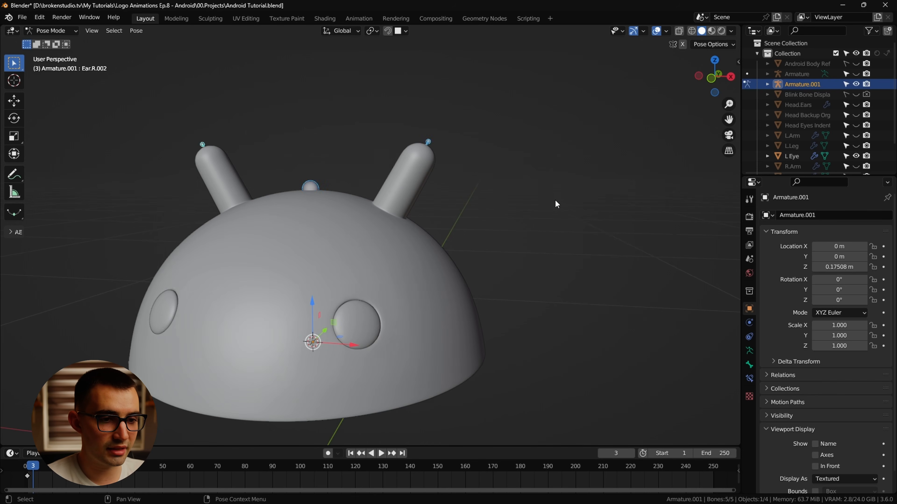
key(ctrl+Tab)
key(ctrl+Tab)
middle_drag(500, 229, 515, 226)
shift+middle_drag(516, 227, 598, 201)
scroll(599, 201, down, 2)
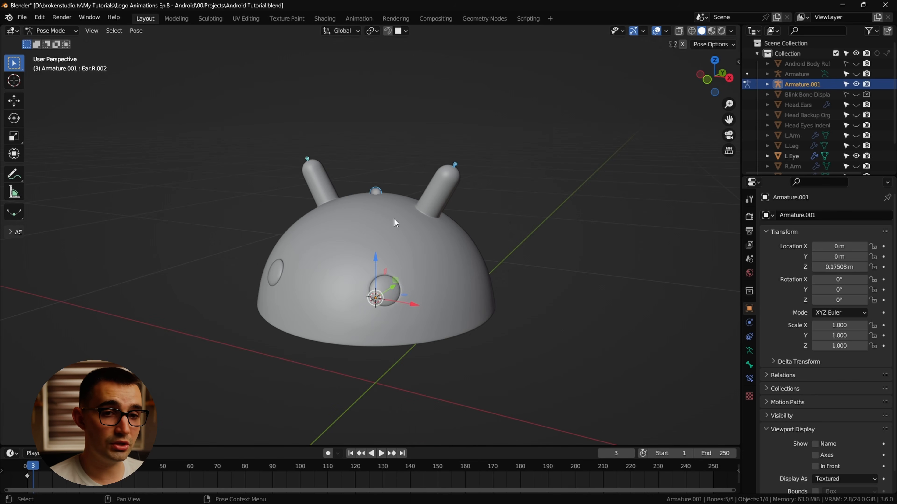
Return Armature.001 to Object Mode and set its viewport display to In Front.
key(alt+z)
key(alt+z)
key(alt+z)
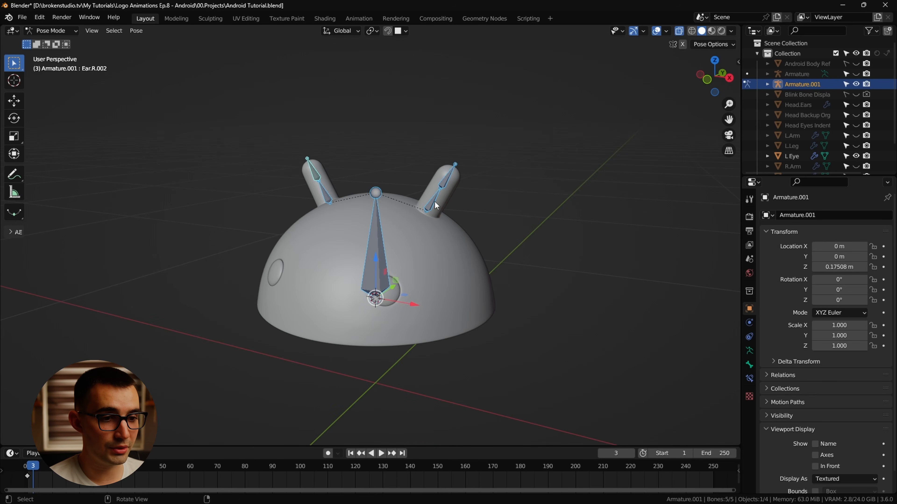
key(alt+z)
key(ctrl+Tab)
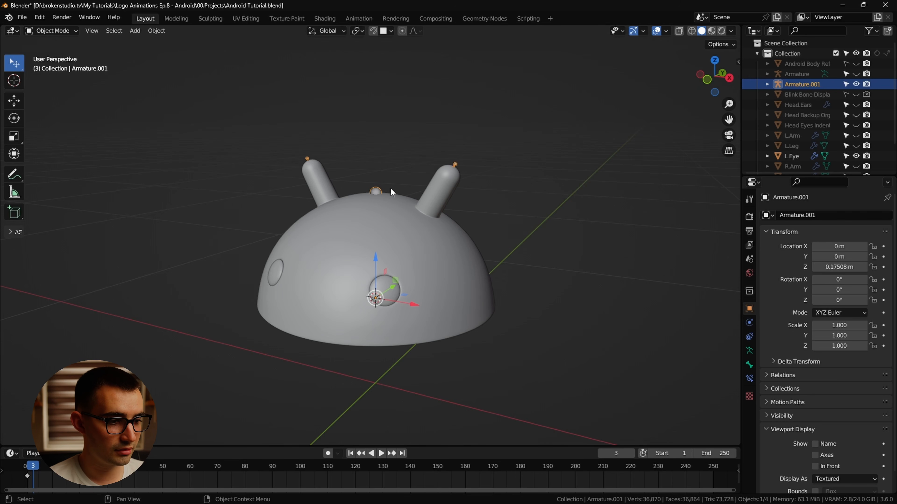
scroll(812, 358, down, 2)
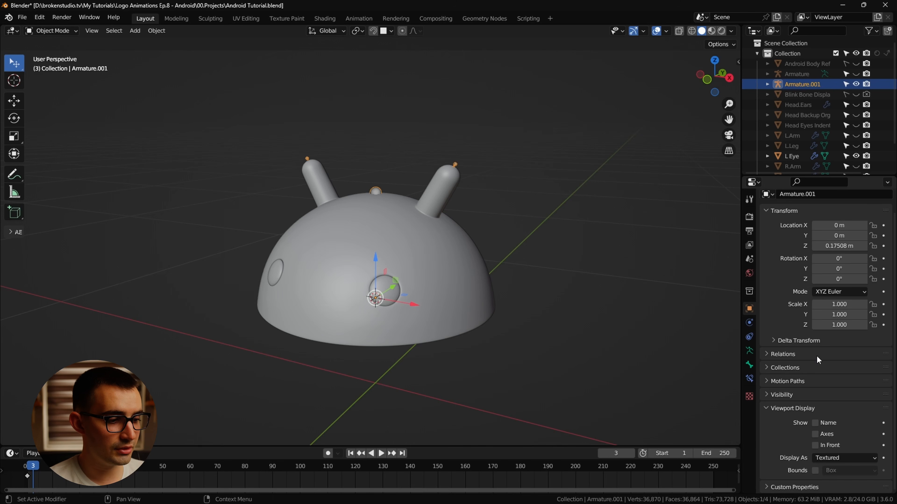
click(815, 445)
scroll(426, 285, up, 3)
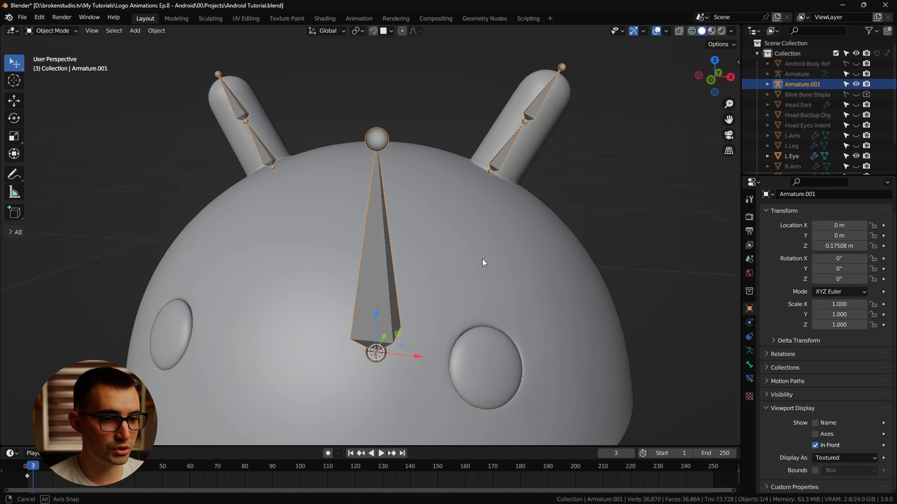
scroll(482, 261, down, 3)
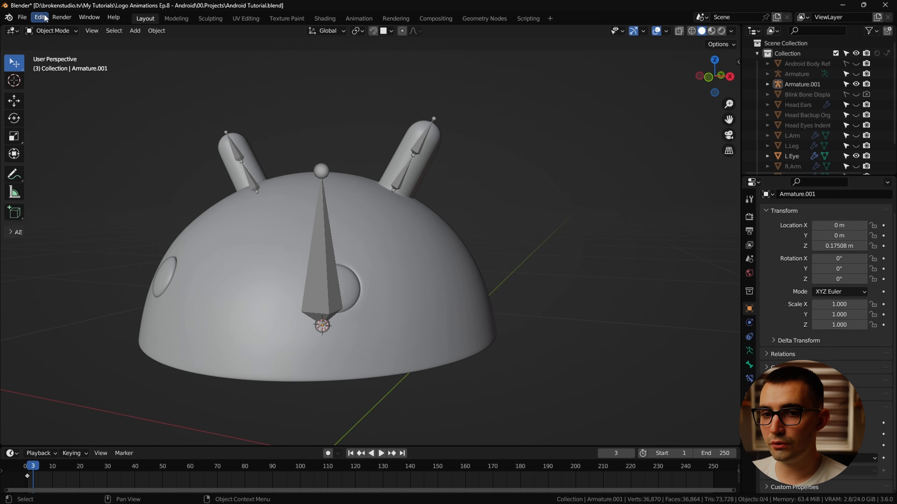
Disable Lock Object Modes and test it by selecting the head mesh while Armature.001 is in Pose Mode.
click(41, 17)
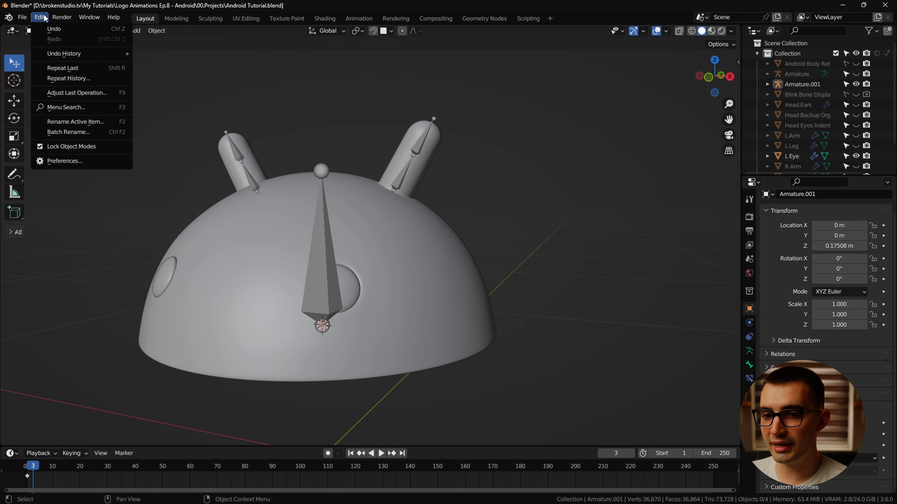
click(73, 147)
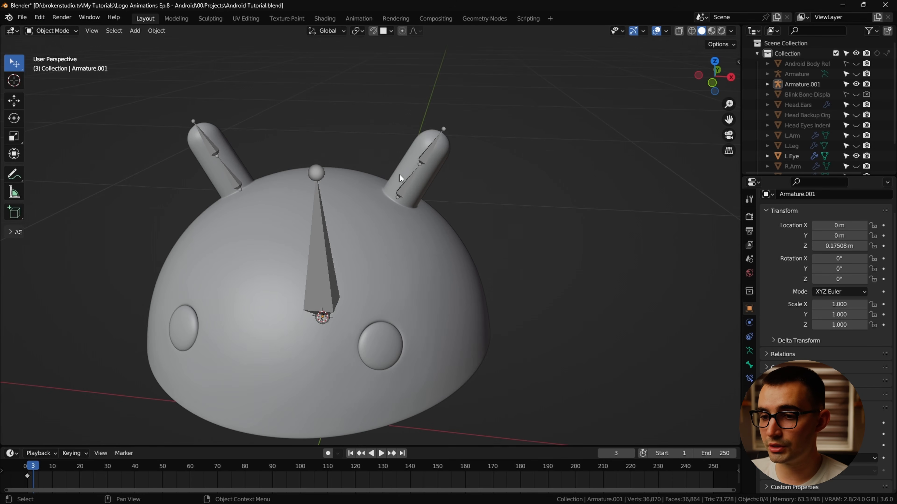
click(409, 184)
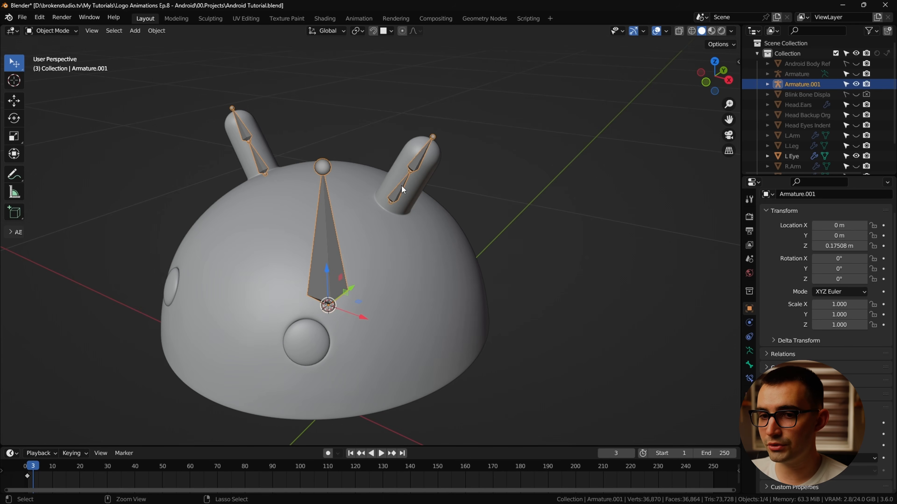
key(ctrl+Tab)
click(401, 186)
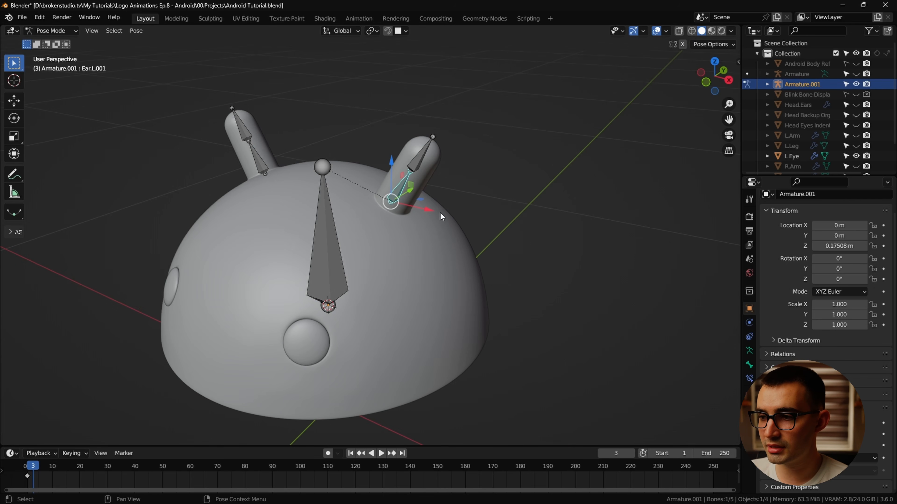
click(767, 84)
click(814, 115)
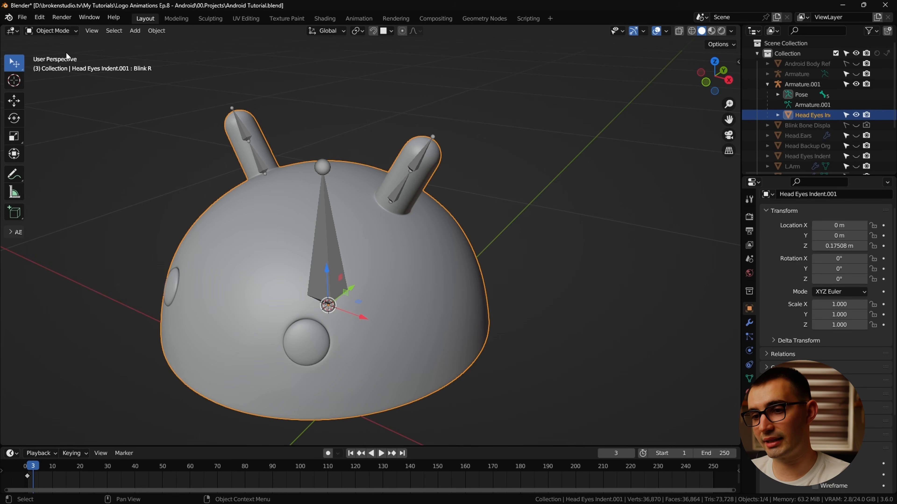
Turn Lock Object Modes back on and put Armature.001 in Pose Mode.
click(37, 18)
click(69, 144)
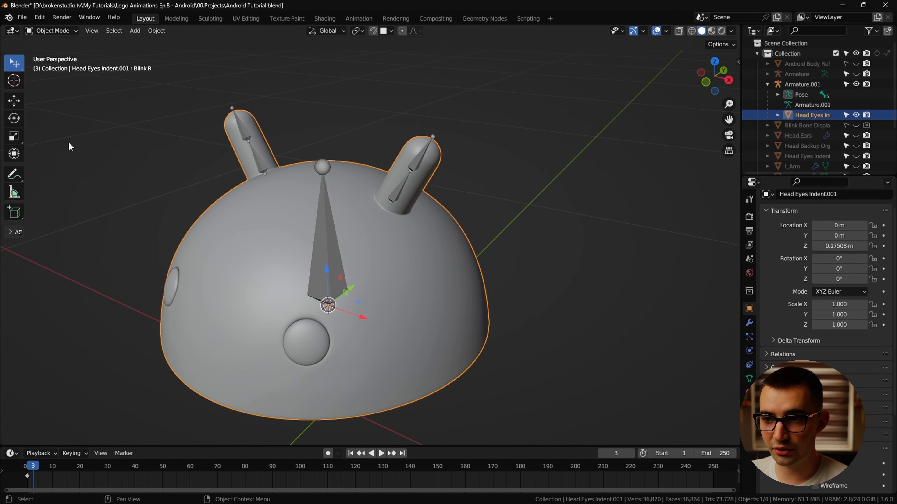
click(812, 85)
key(ctrl+Tab)
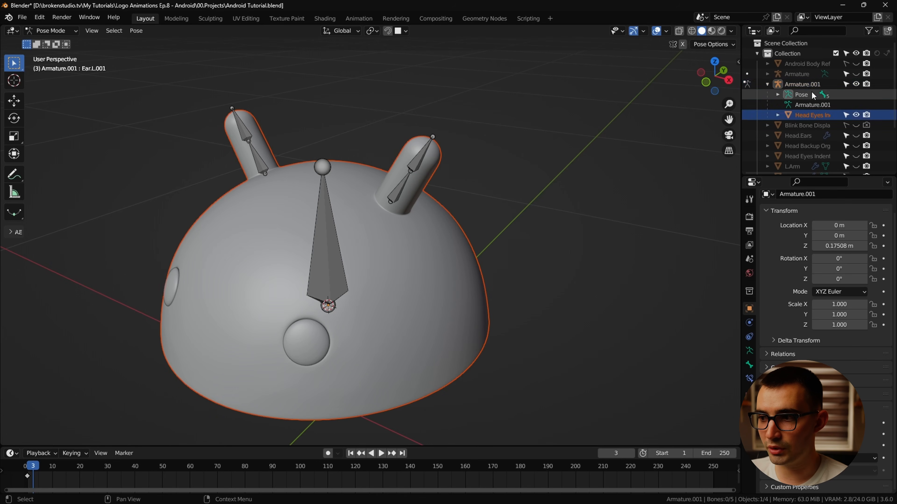
Turn off Lock Object Modes again with the armature in Pose Mode, and switch the head mesh to Weight Paint mode.
click(810, 84)
click(39, 17)
click(69, 152)
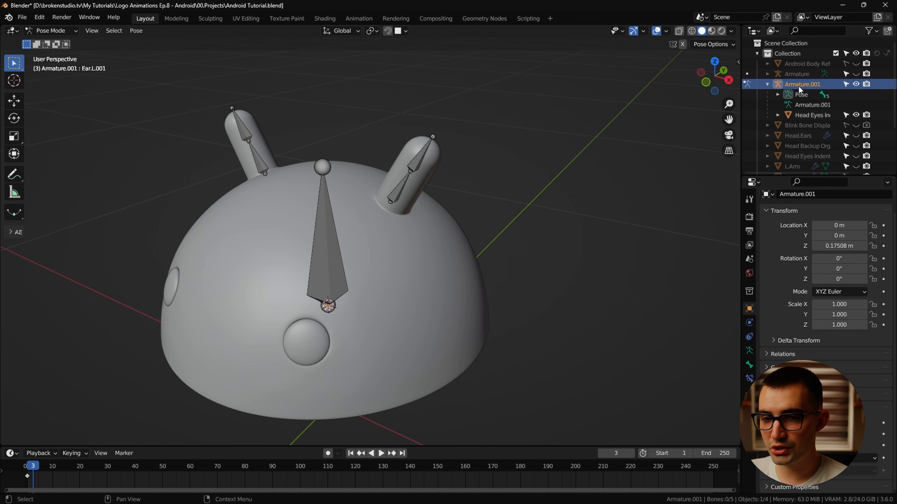
click(814, 115)
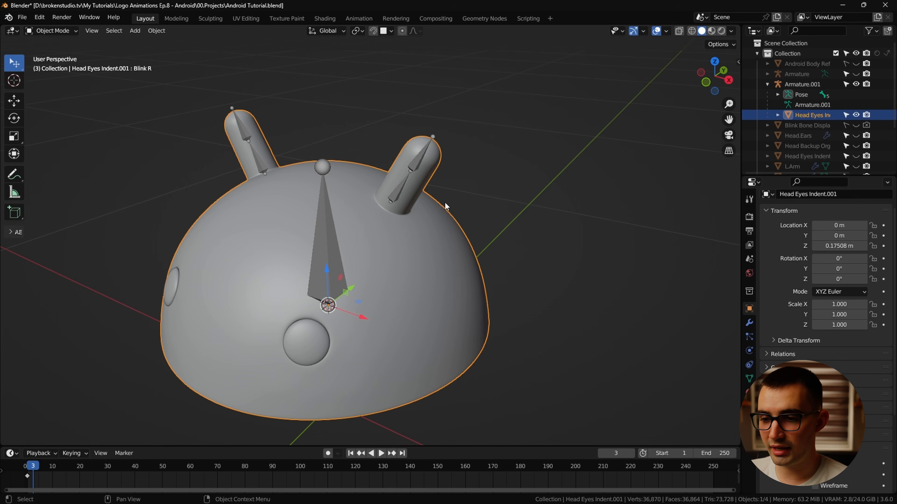
click(60, 31)
click(56, 87)
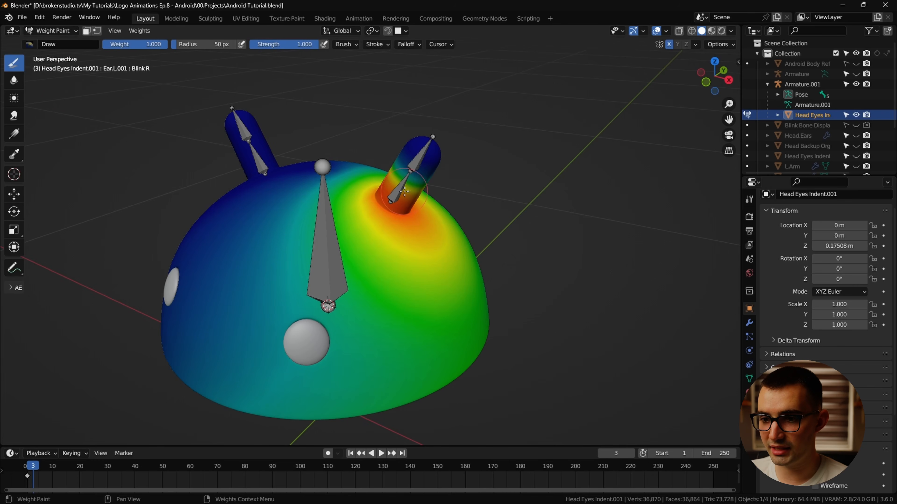
Examine the automatic weights on the head mesh by selecting the ear bones and the Head bone one after another.
click(39, 17)
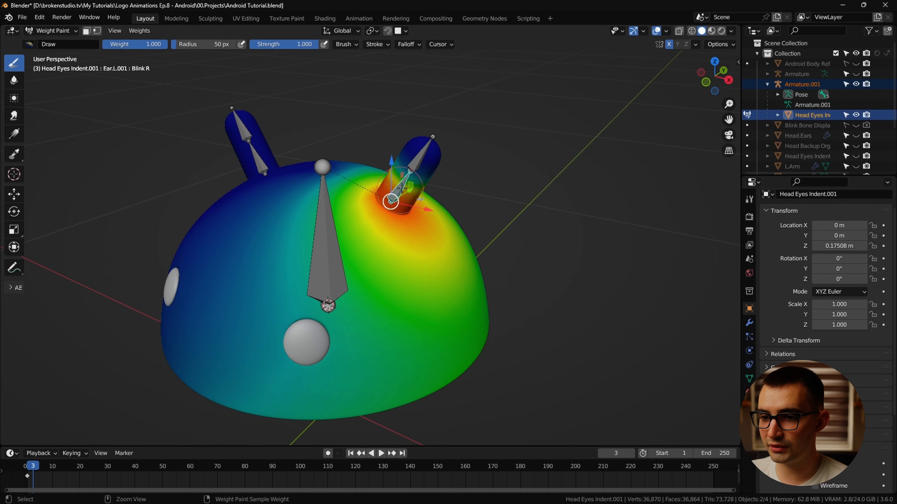
ctrl+click(420, 159)
ctrl+click(326, 226)
ctrl+click(255, 154)
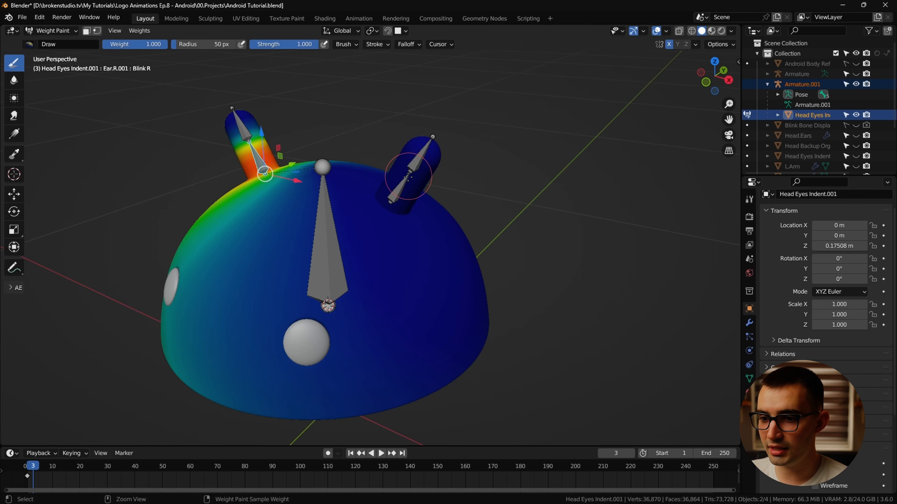
ctrl+click(417, 170)
middle_drag(397, 207, 264, 173)
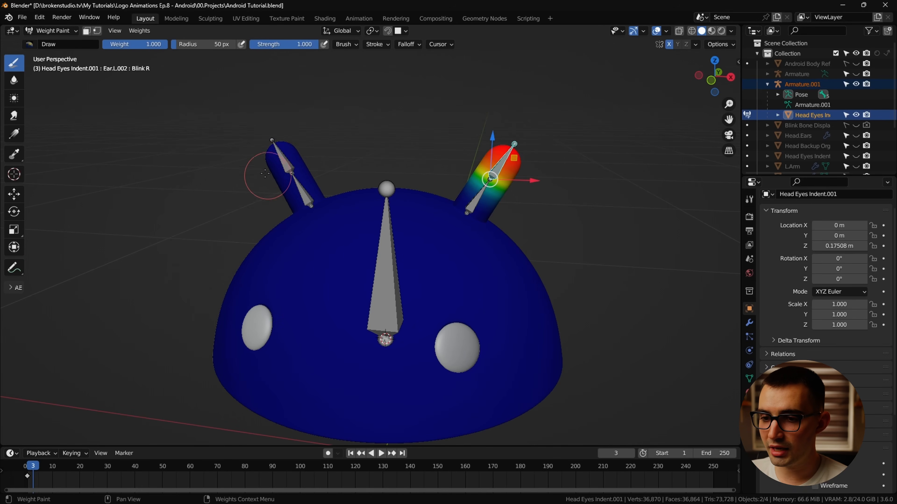
ctrl+click(279, 163)
ctrl+click(497, 168)
mouse_move(437, 216)
middle_down()
mouse_move(414, 230)
mouse_move(441, 224)
middle_up()
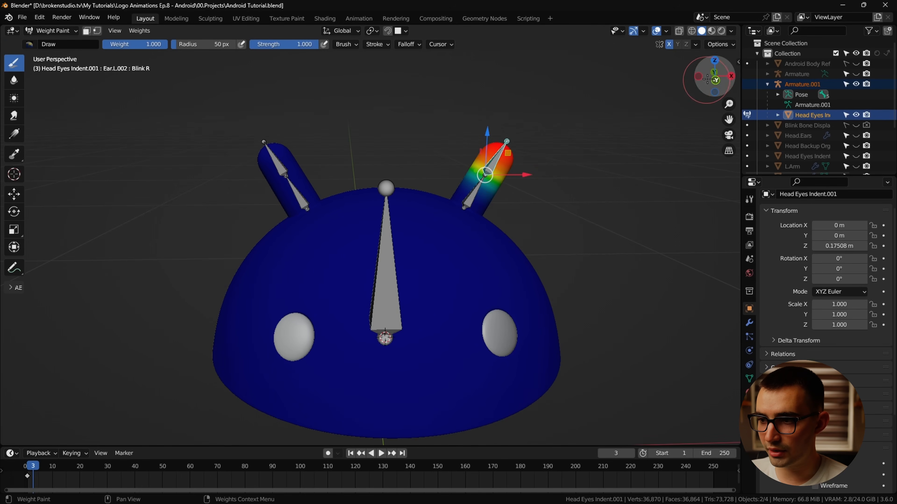
In front view, apply a linear weight gradient for the Head bone at weight 1.000 from below the head's base to its crown.
click(713, 80)
ctrl+click(403, 296)
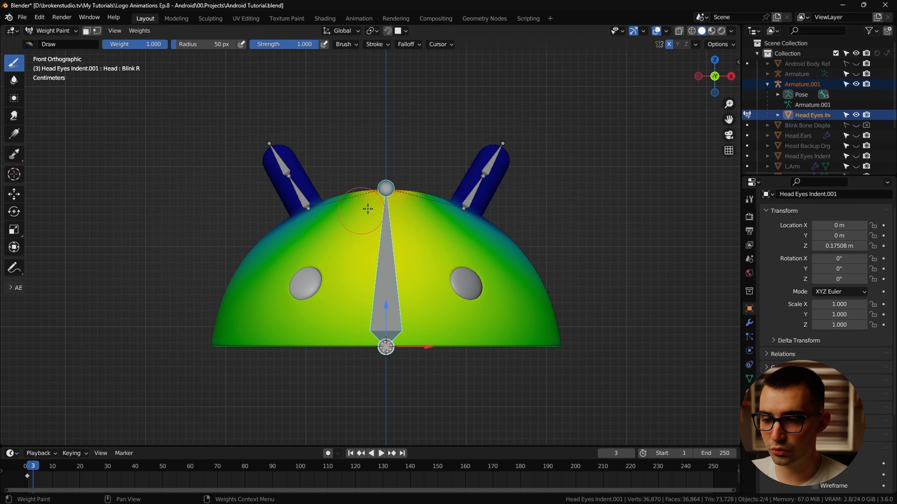
click(16, 134)
drag(385, 392, 385, 190)
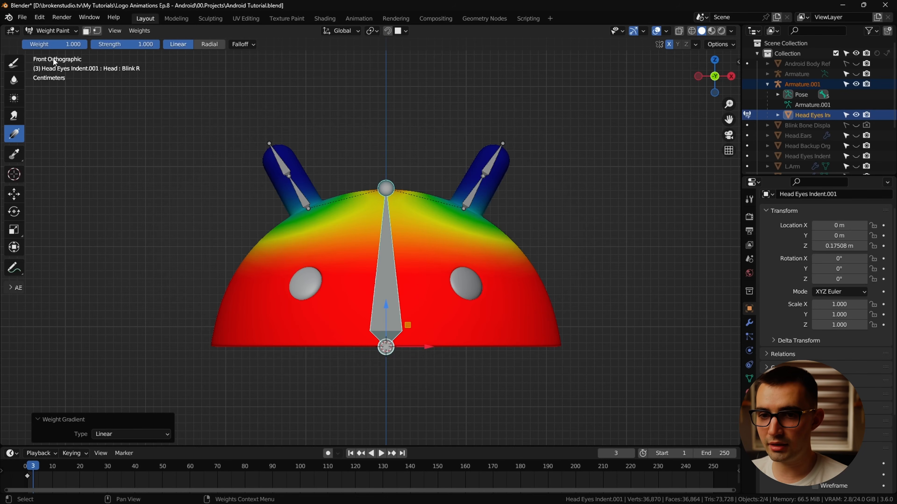
Test the mesh deformation by rotating the Head bone and the Ear.L.001 bone, undoing the rotation.
key(r)
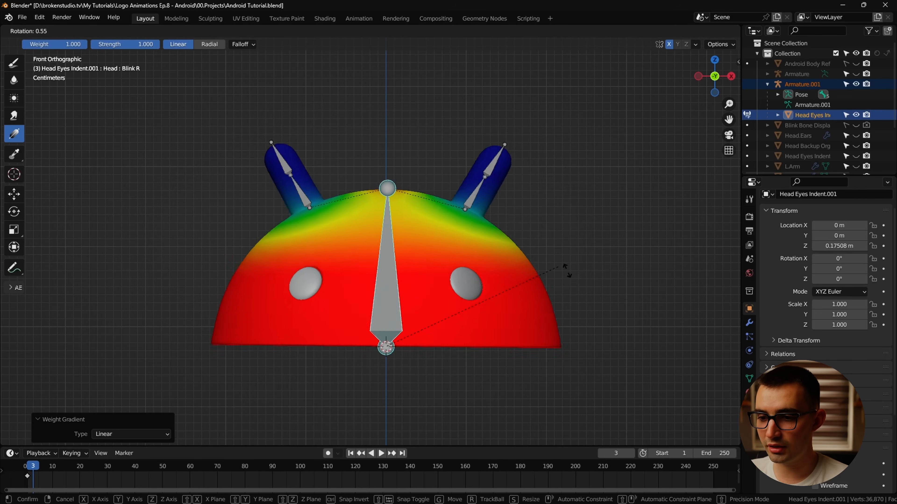
right_click(420, 234)
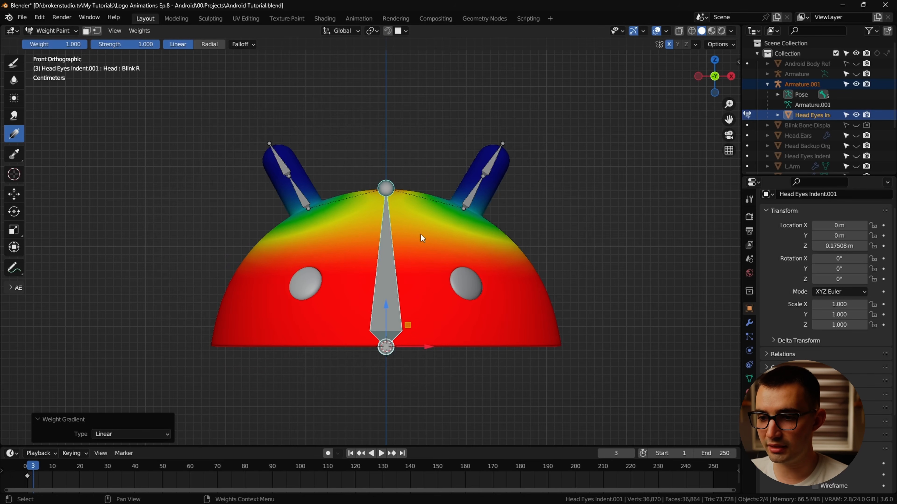
ctrl+click(471, 194)
key(r)
click(454, 154)
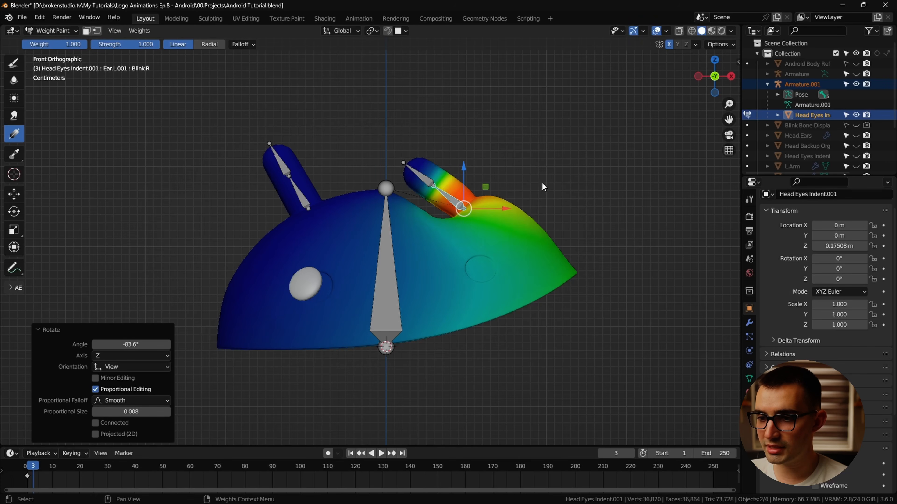
key(r)
key(r)
right_click(505, 202)
key(ctrl+z)
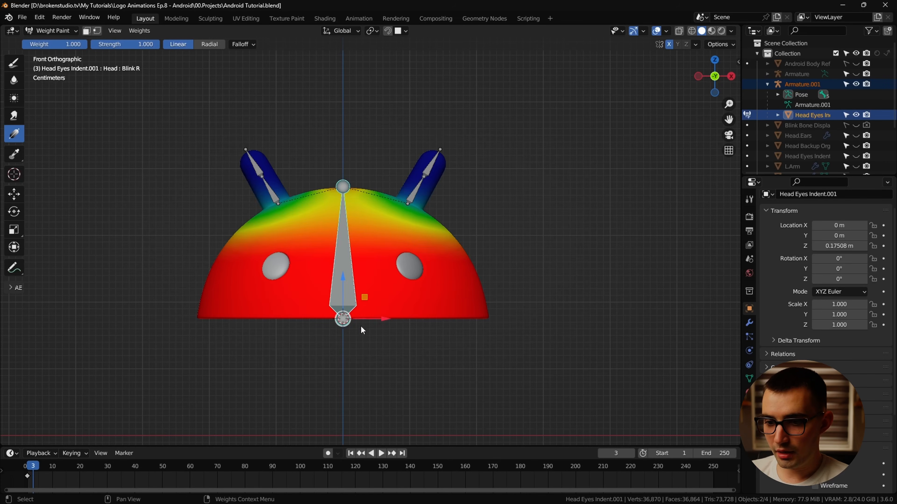
Apply repeated linear weight gradients at weight 1.000 for the Head bone until the whole head and both ears have full weight.
drag(345, 350, 346, 89)
mouse_move(343, 371)
mouse_down()
mouse_move(338, 1)
mouse_move(353, 85)
mouse_move(356, 2)
mouse_up()
drag(354, 355, 354, 2)
drag(336, 314, 340, 122)
middle_drag(340, 78, 286, 268)
key(KP_1)
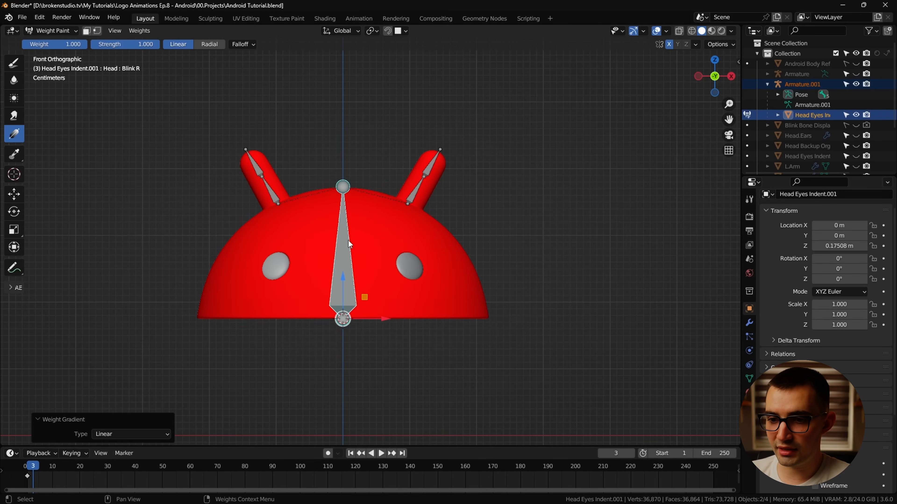
middle_drag(340, 228, 543, 319)
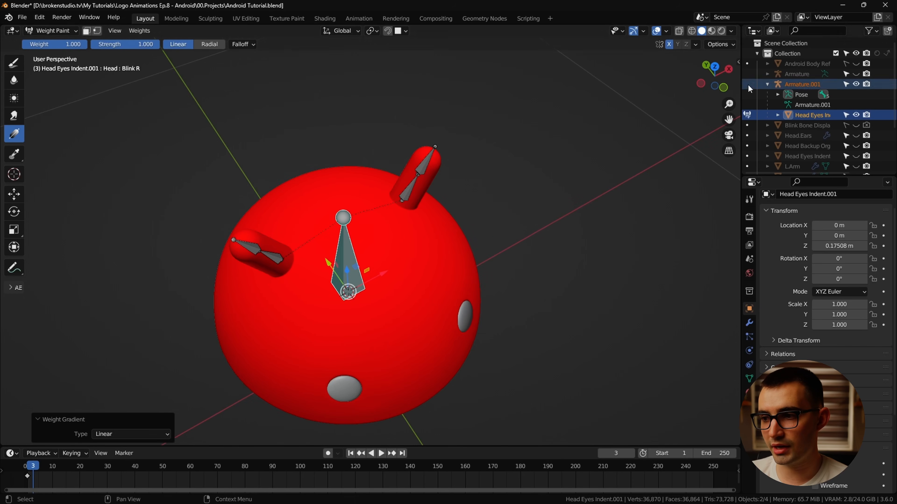
click(726, 88)
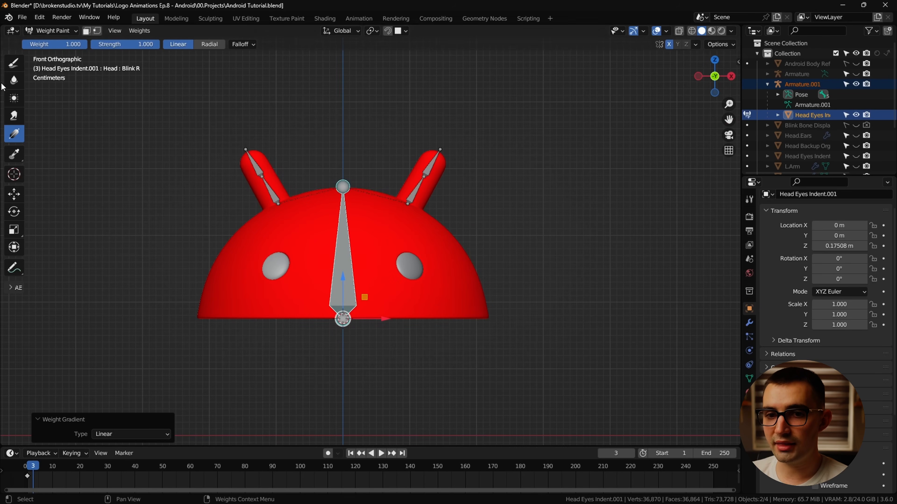
Switch to the Draw brush at weight 0.000 and try a stroke on the ear tip in front view, undoing it.
click(13, 65)
scroll(464, 169, up, 4)
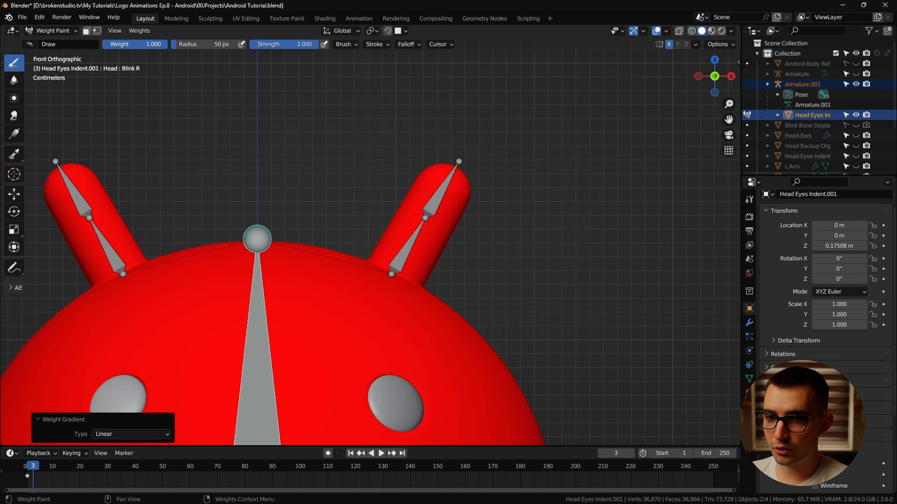
mouse_move(441, 171)
mouse_down()
mouse_move(461, 200)
mouse_move(432, 198)
mouse_up()
middle_drag(475, 208, 324, 235)
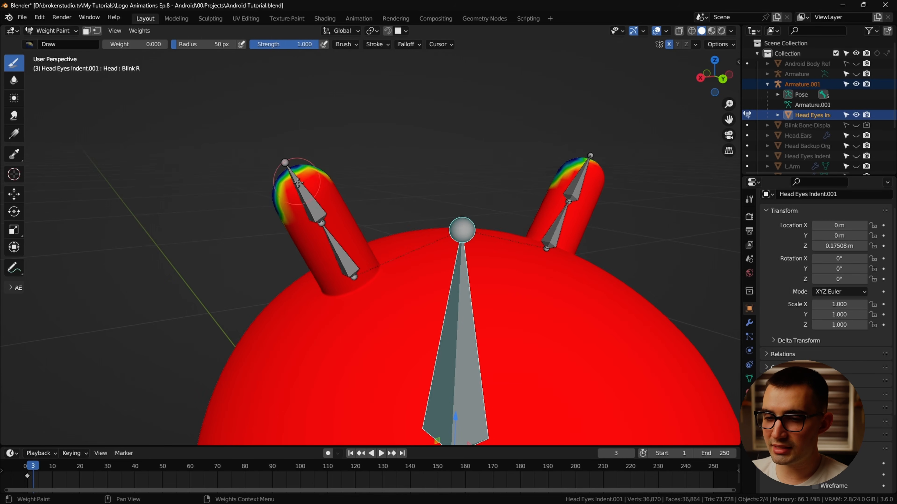
key(ctrl+z)
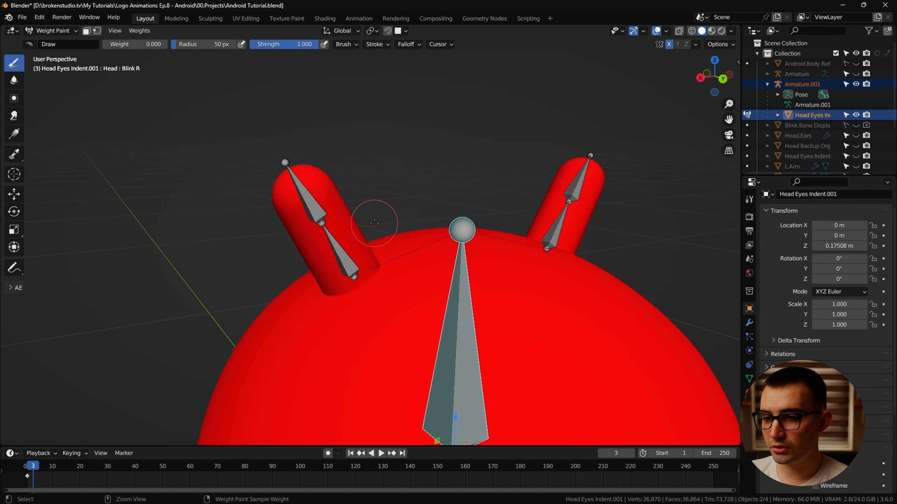
middle_drag(375, 223, 534, 213)
click(718, 82)
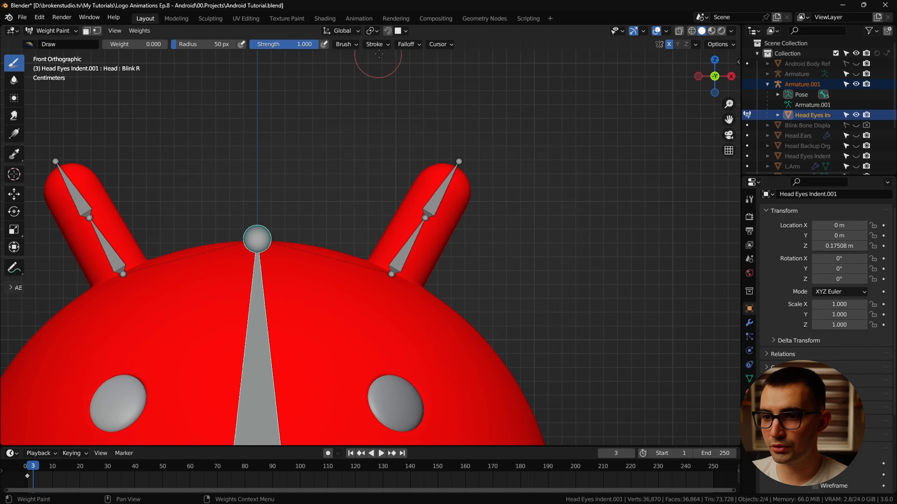
Turn off Front Faces Only for the Draw brush and set its falloff shape to Projected.
click(350, 45)
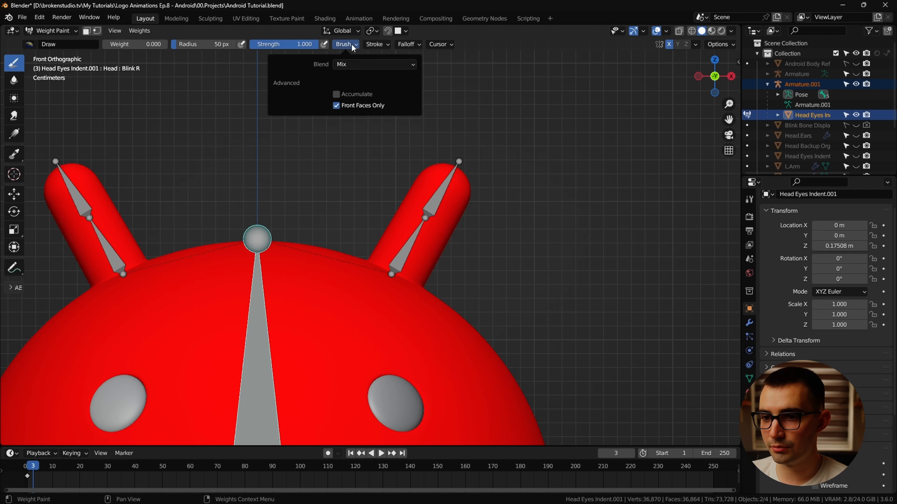
click(348, 108)
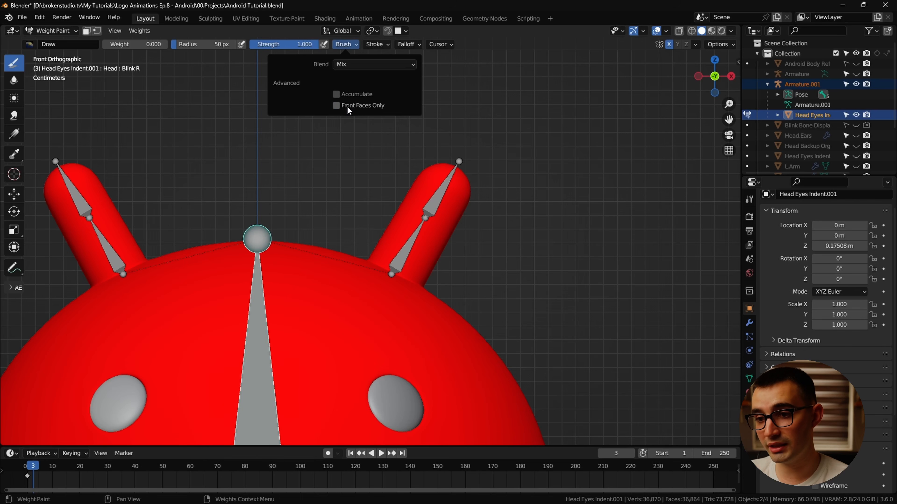
click(406, 44)
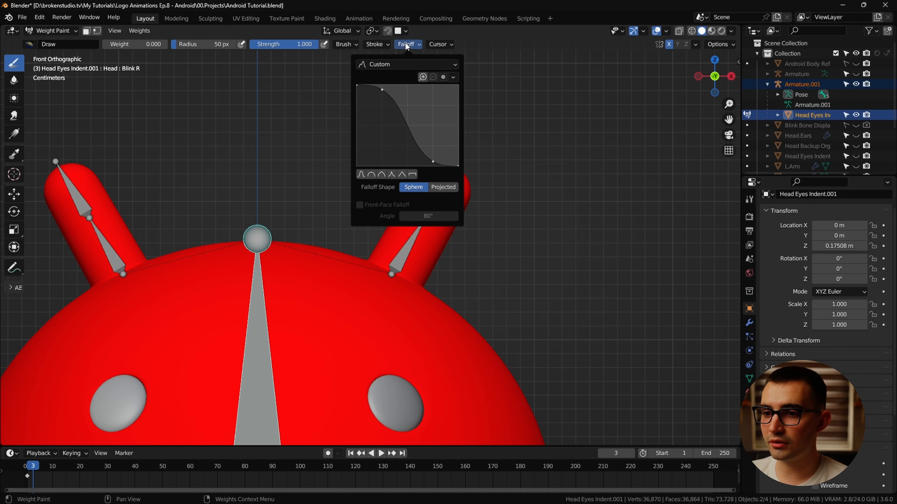
click(441, 188)
Paint weight 0.000 for the Head bone over the ear tips from front view.
mouse_move(456, 190)
mouse_down()
mouse_move(436, 165)
mouse_move(443, 164)
mouse_up()
mouse_move(443, 166)
middle_down()
mouse_move(260, 194)
mouse_move(326, 192)
middle_up()
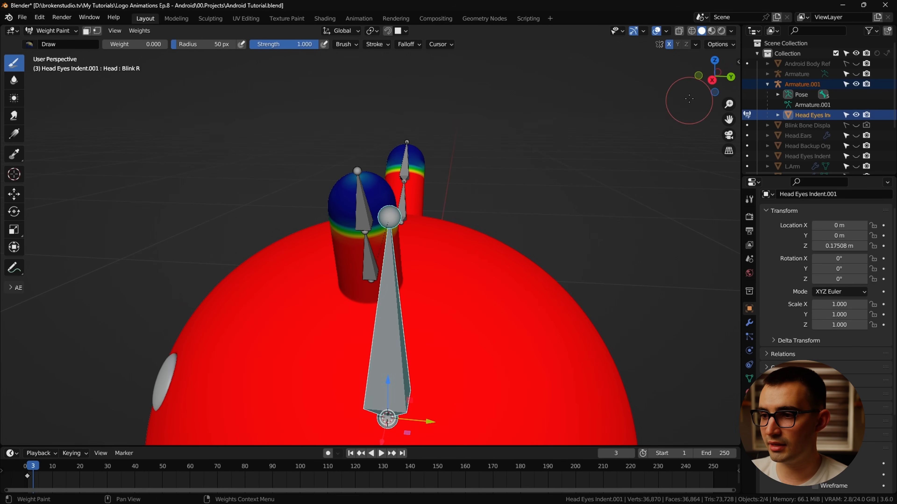
click(698, 76)
middle_drag(457, 212, 475, 216)
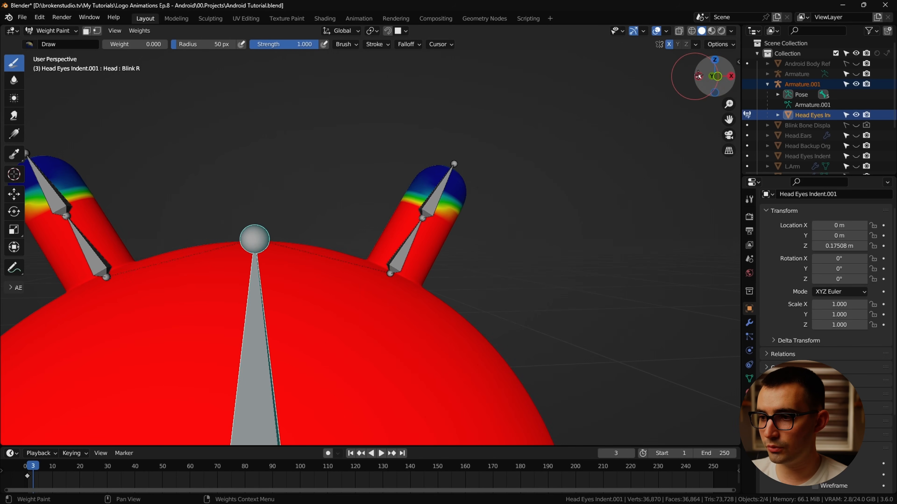
click(714, 76)
Paint weight 0.000 down the rest of the ear to its base, enlarging the brush to 121 px and reducing it to 67 px.
scroll(382, 211, up, 3)
shift+middle_drag(382, 211, 372, 213)
key(f)
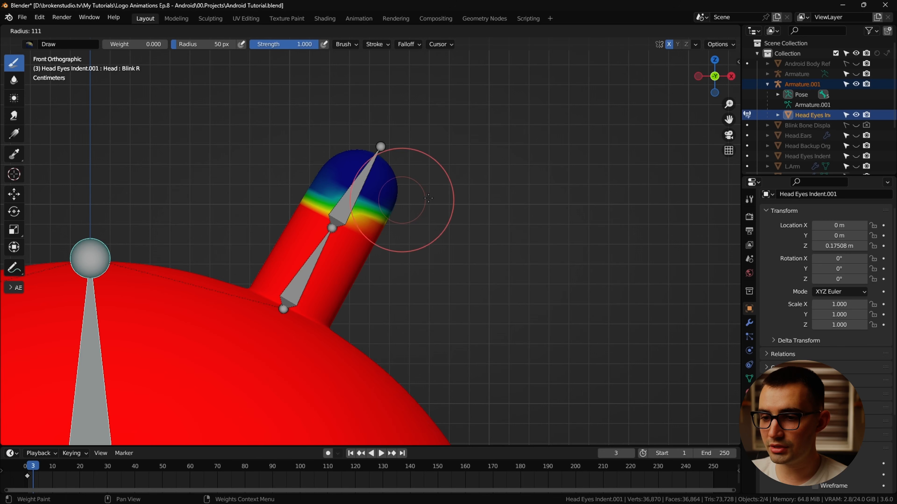
right_click(412, 199)
key(f)
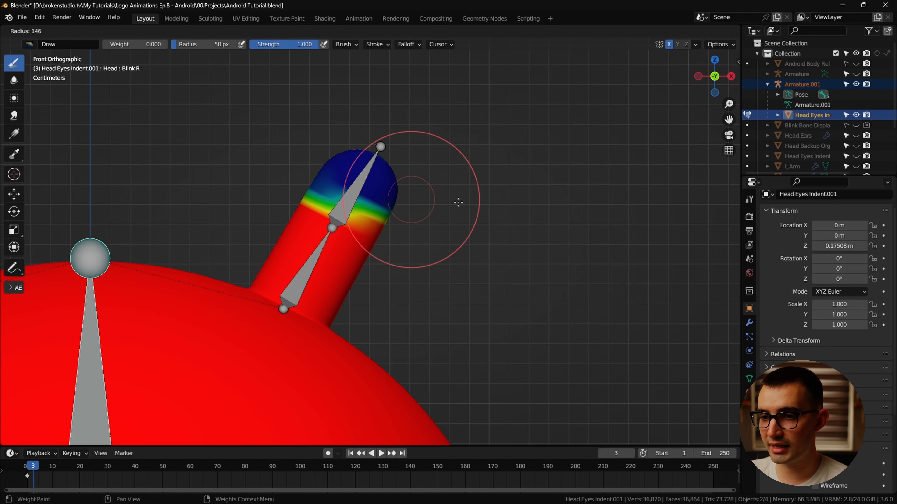
click(367, 172)
mouse_move(367, 172)
mouse_down()
mouse_move(374, 190)
mouse_move(307, 206)
mouse_up()
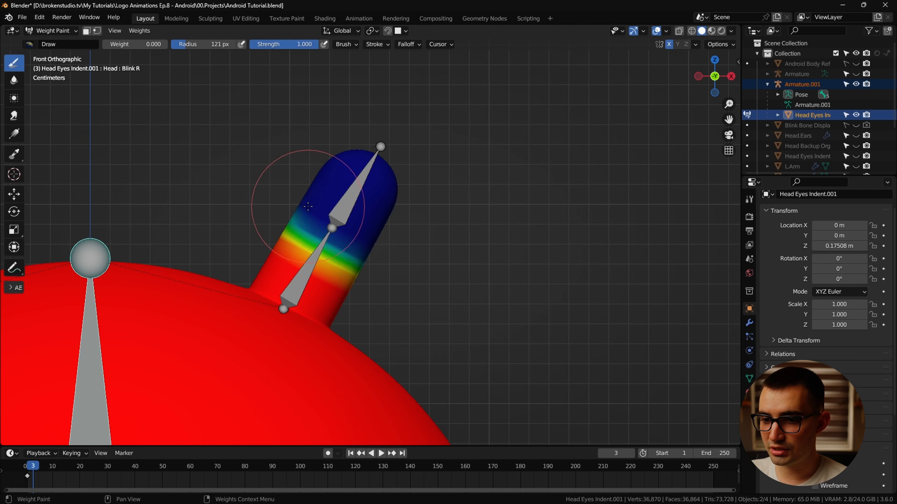
mouse_move(365, 249)
mouse_down()
mouse_move(363, 263)
mouse_move(298, 242)
mouse_move(360, 299)
mouse_up()
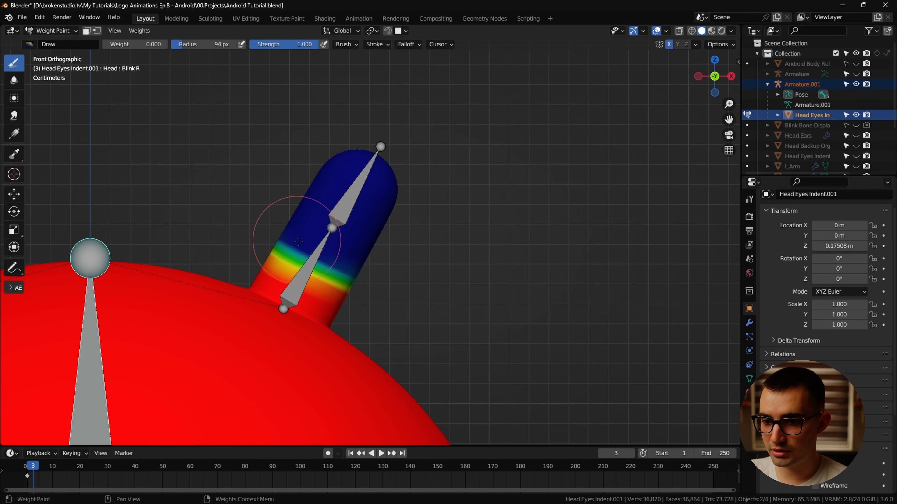
key(bracketleft)
key(bracketleft)
key(bracketleft)
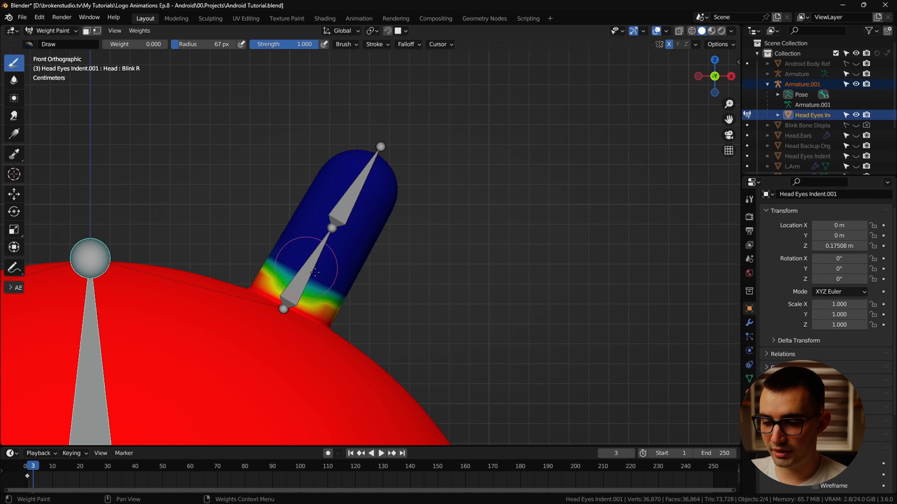
Examine the painted ear bases from several angles and test-rotate the Head bone, cancelling the rotation.
middle_drag(315, 273, 647, 126)
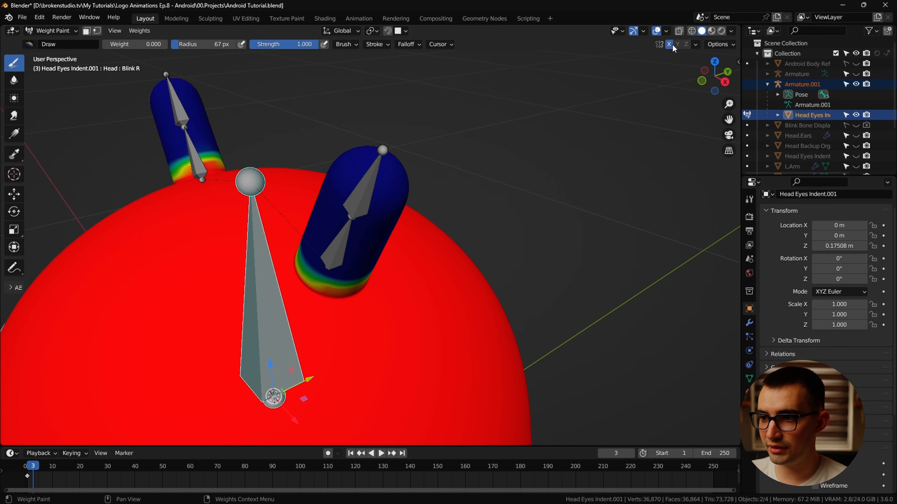
mouse_move(420, 169)
middle_down()
mouse_move(428, 220)
mouse_move(411, 260)
mouse_move(436, 255)
middle_up()
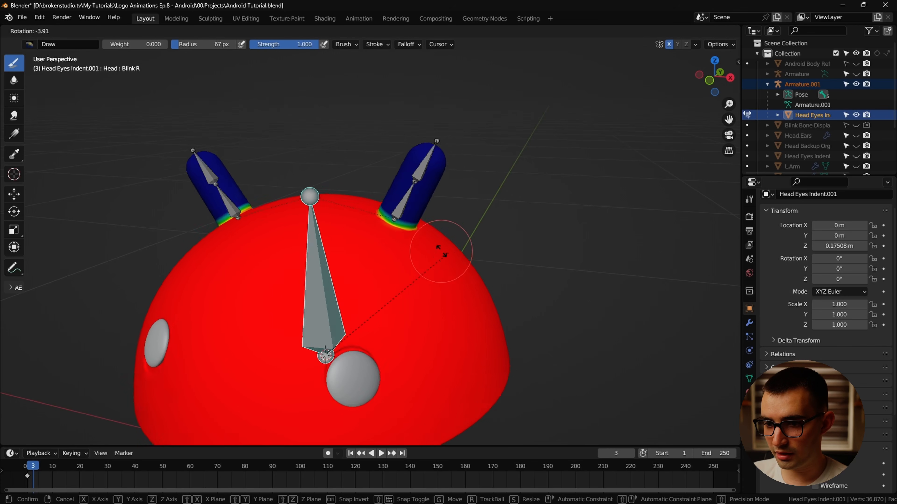
key(r)
key(Escape)
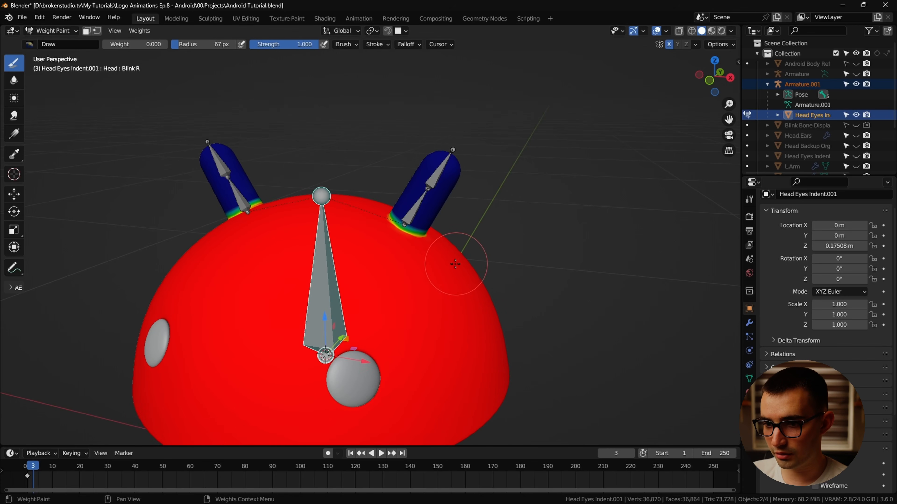
Select the Ear.L.001 bone to show its weights, return to front view and save the file.
ctrl+click(416, 208)
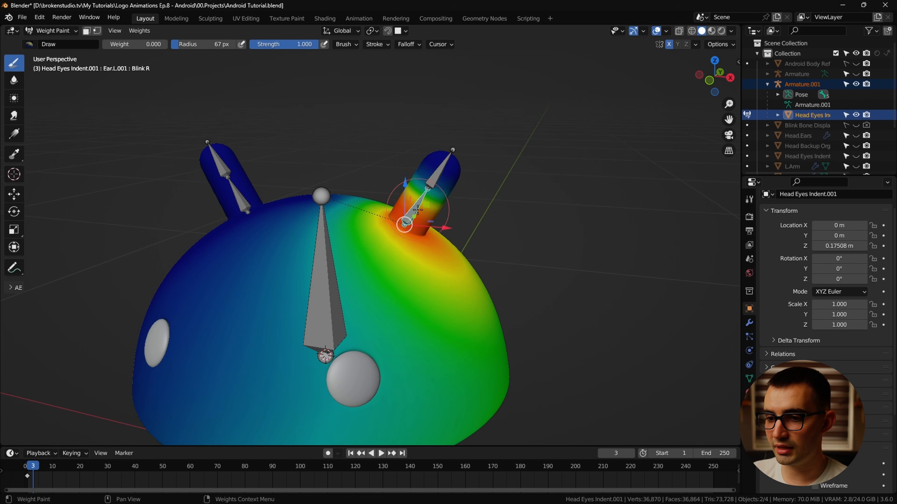
click(709, 80)
key(ctrl+s)
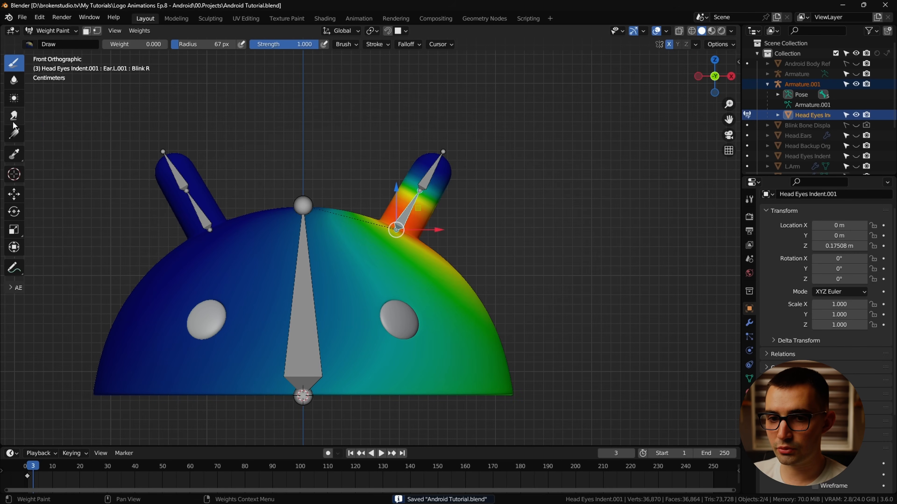
Remove Ear.L.001's weight from the head with linear gradients at weight 0.000, drawn from the lower head up to the ear's base.
click(14, 134)
click(19, 66)
click(16, 137)
drag(334, 428, 403, 206)
drag(380, 391, 399, 215)
drag(375, 281, 401, 215)
drag(373, 296, 404, 212)
mouse_move(382, 272)
mouse_down()
mouse_move(406, 214)
mouse_move(400, 230)
mouse_move(397, 214)
mouse_up()
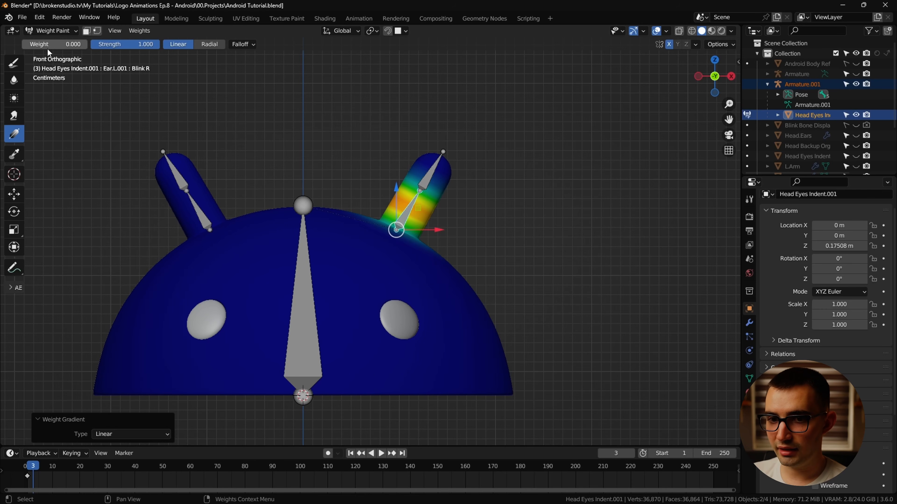
Fill the whole ear for Ear.L.001 with linear gradients at weight 1.000 from the tip down to the base.
drag(454, 135, 421, 192)
mouse_move(443, 151)
mouse_down()
mouse_move(417, 203)
mouse_move(427, 189)
mouse_move(423, 205)
mouse_up()
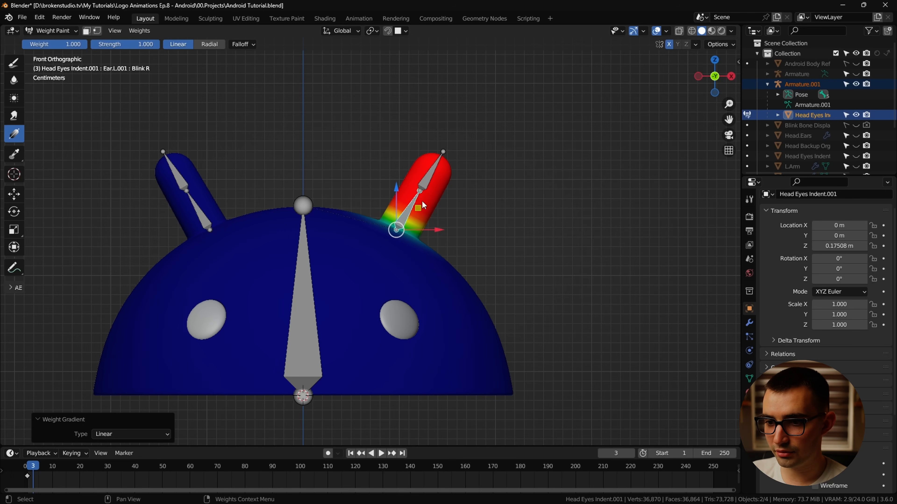
scroll(397, 241, up, 5)
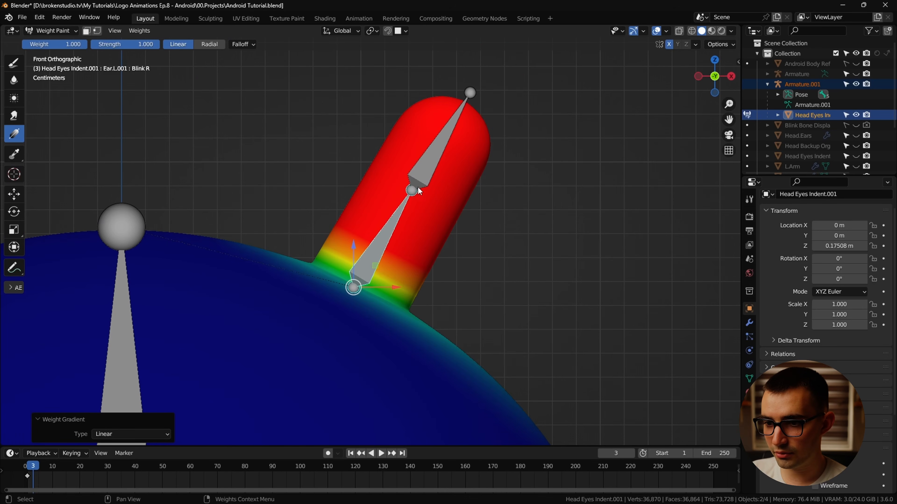
mouse_move(388, 230)
mouse_down()
mouse_move(356, 269)
mouse_move(342, 321)
mouse_up()
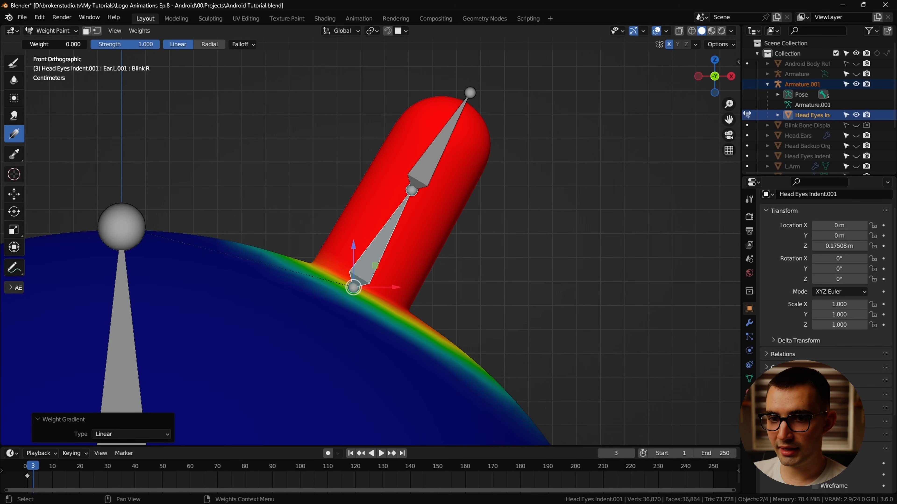
Clear Ear.L.001's weight from the upper half of the ear with linear gradients at weight 0.000 from the tip to the middle joint.
drag(465, 83, 412, 187)
drag(455, 102, 420, 167)
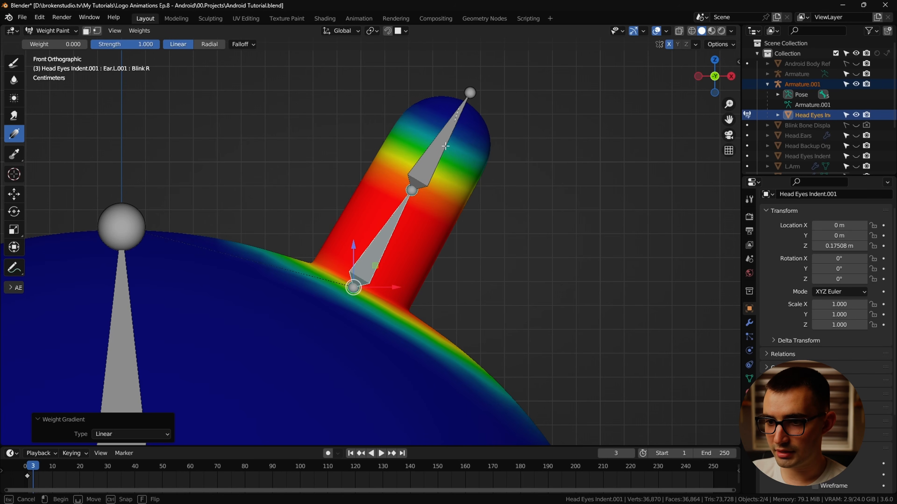
drag(444, 138, 413, 203)
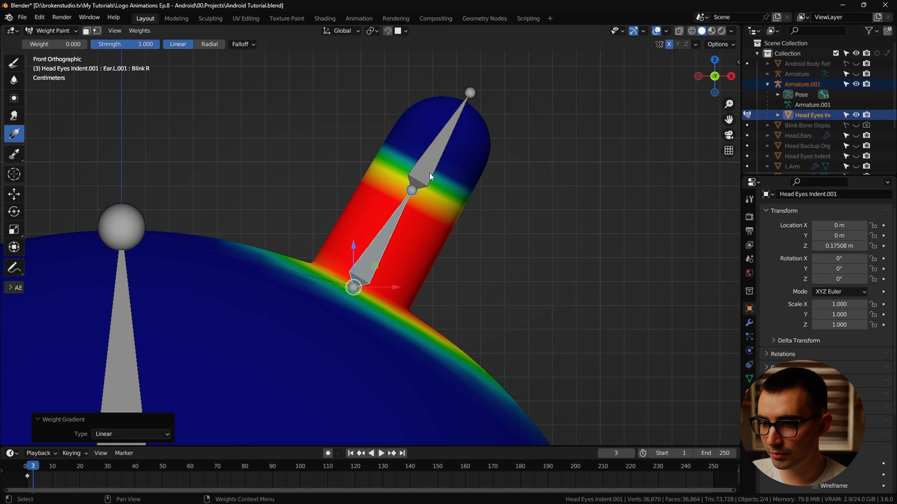
shift+middle_drag(430, 173, 395, 220)
drag(470, 90, 382, 239)
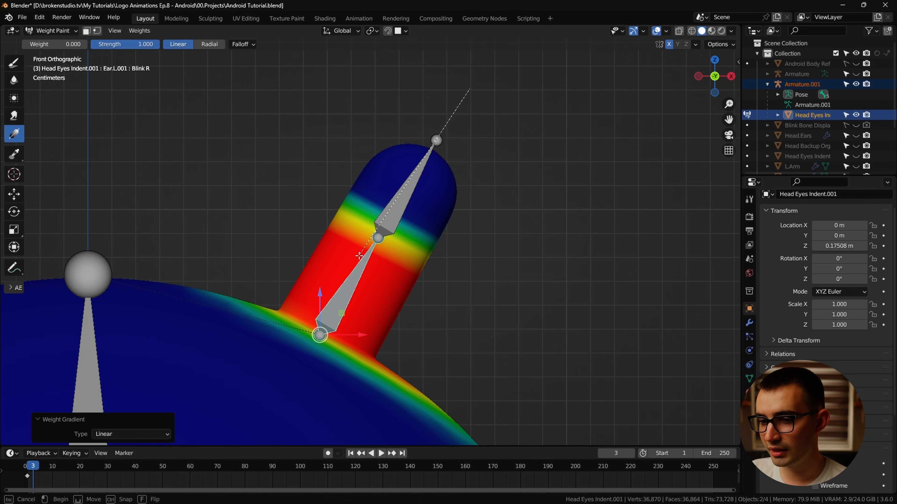
drag(376, 257, 378, 253)
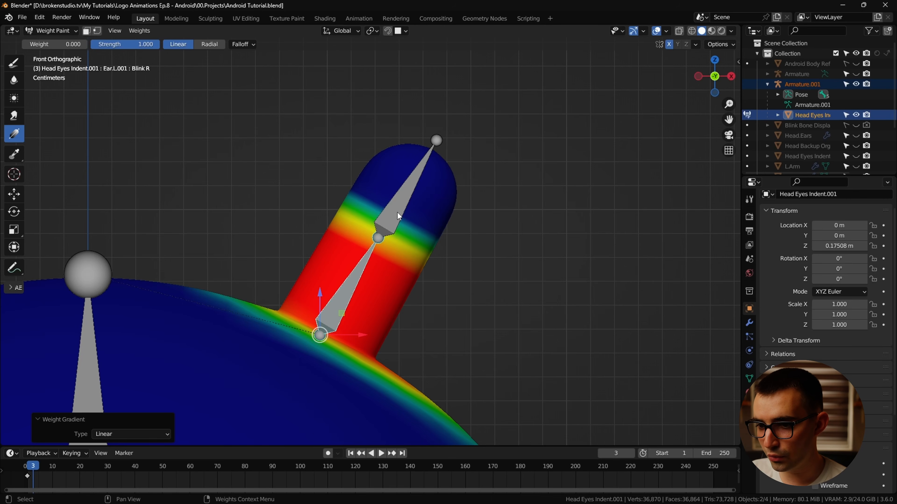
drag(397, 213, 359, 279)
scroll(422, 399, down, 3)
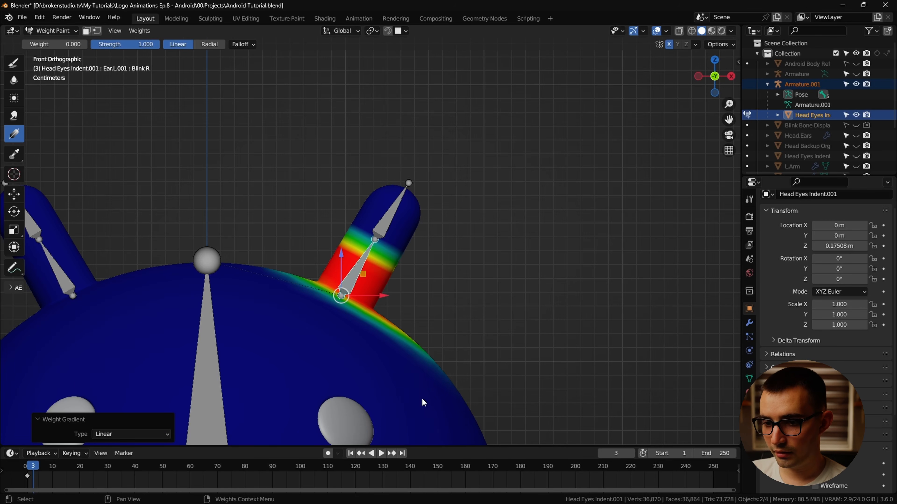
Clear Ear.L.001's remaining weight from the head around the ear's base with linear gradients at weight 0.000.
drag(337, 318, 353, 294)
drag(341, 316, 355, 288)
Set the transform orientation to Local and rotate the Ear.L.001 bone about its X axis to test the ear's bend.
click(341, 31)
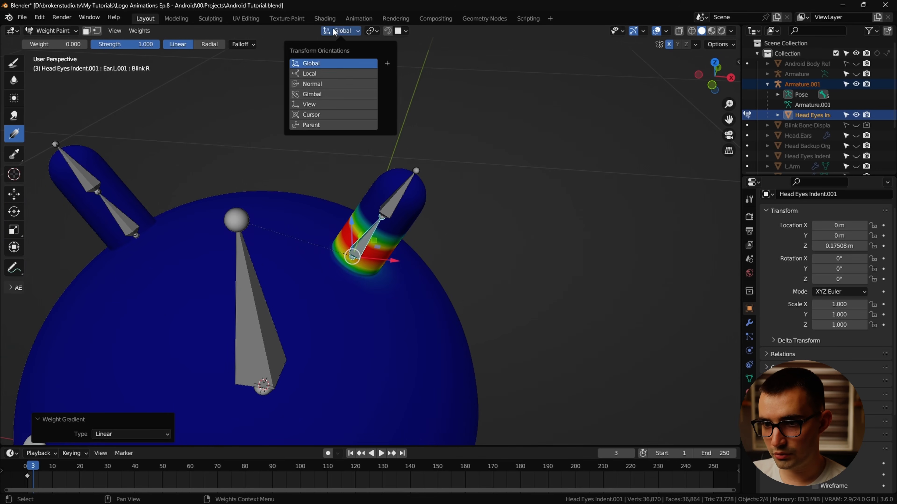
click(340, 73)
middle_drag(475, 286, 486, 267)
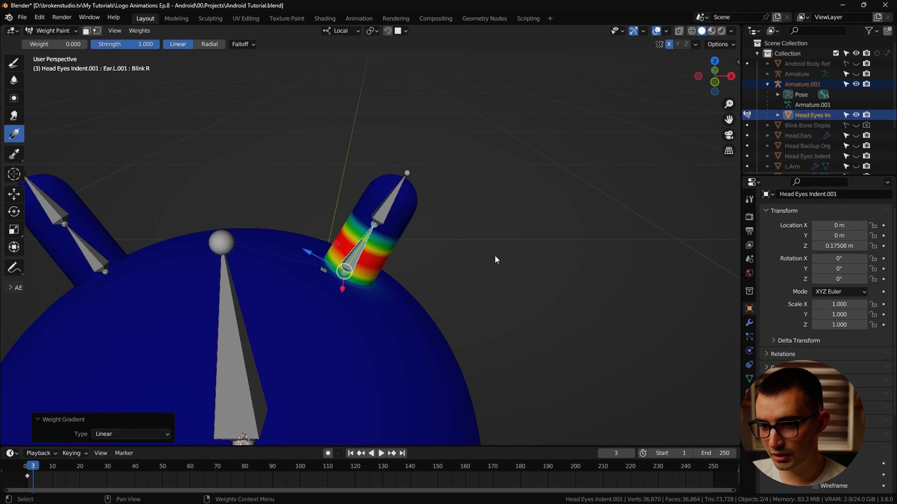
key(r)
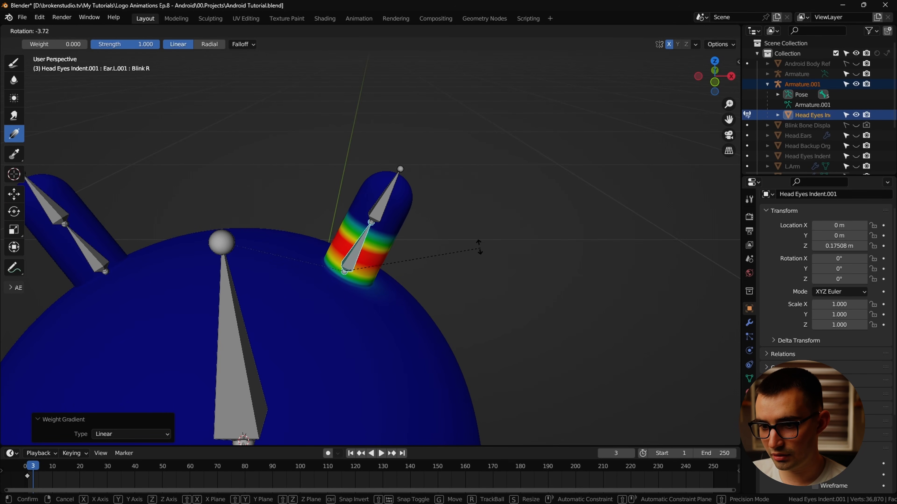
key(x)
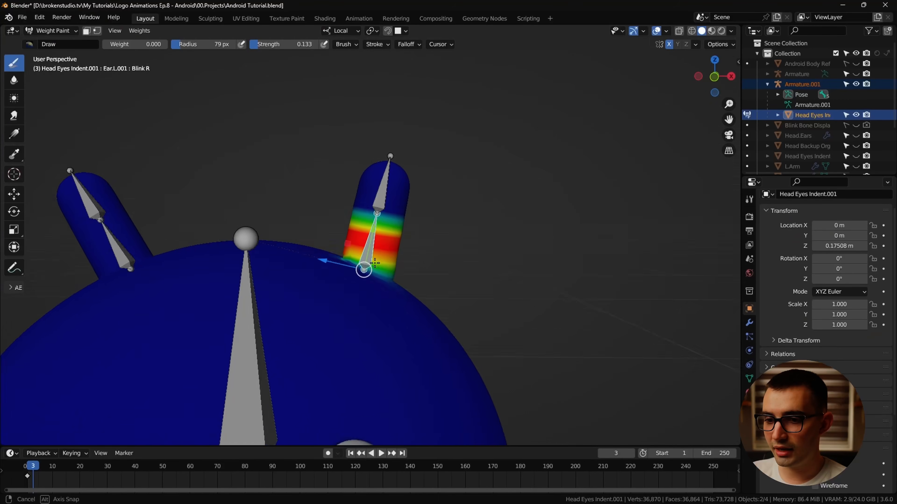
Compare the weights of the Ear.L.001 and Ear.R.001 bones by selecting them alternately.
mouse_move(374, 263)
middle_down()
mouse_move(430, 252)
mouse_move(380, 269)
middle_up()
scroll(399, 264, up, 3)
scroll(353, 264, down, 5)
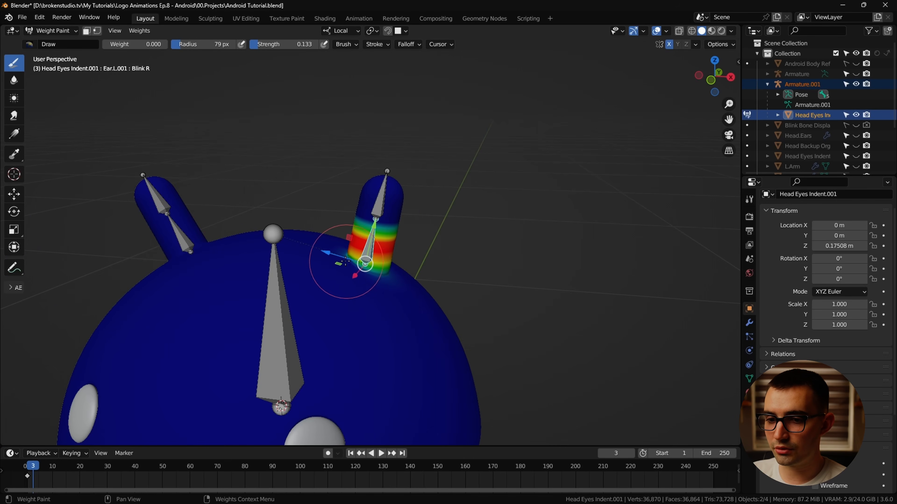
ctrl+click(175, 230)
ctrl+click(369, 244)
ctrl+click(179, 233)
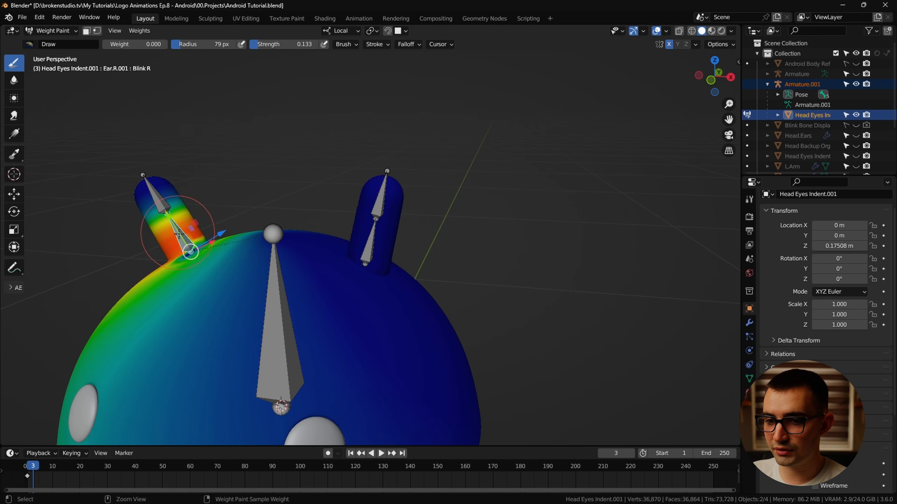
ctrl+click(369, 245)
ctrl+click(180, 230)
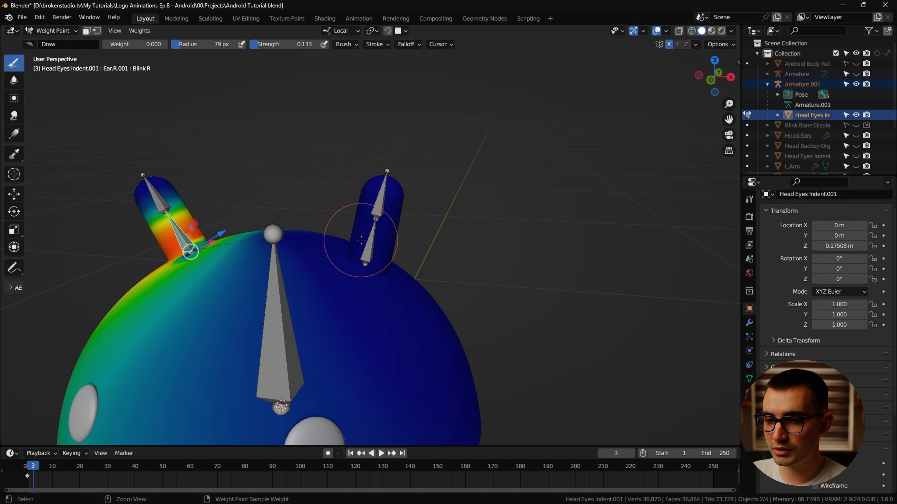
ctrl+click(369, 251)
shift+middle_drag(369, 251, 479, 229)
ctrl+click(289, 223)
ctrl+click(488, 219)
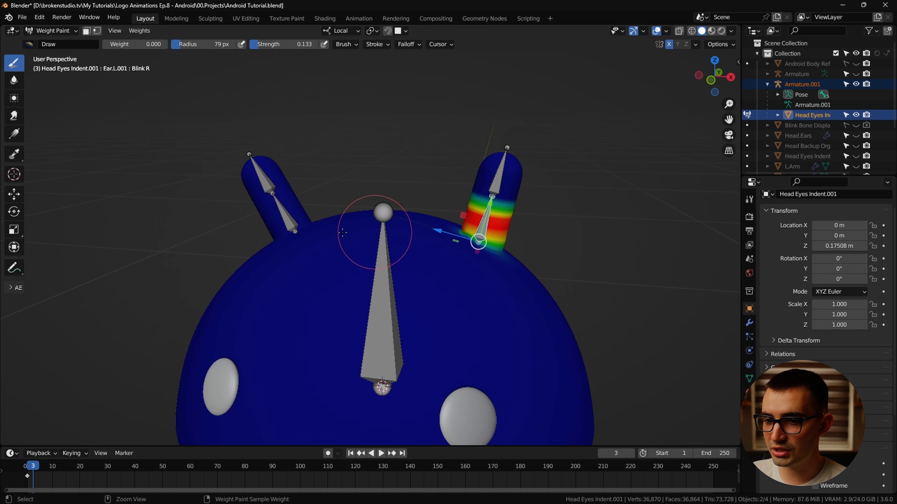
ctrl+click(279, 201)
middle_drag(268, 262, 268, 317)
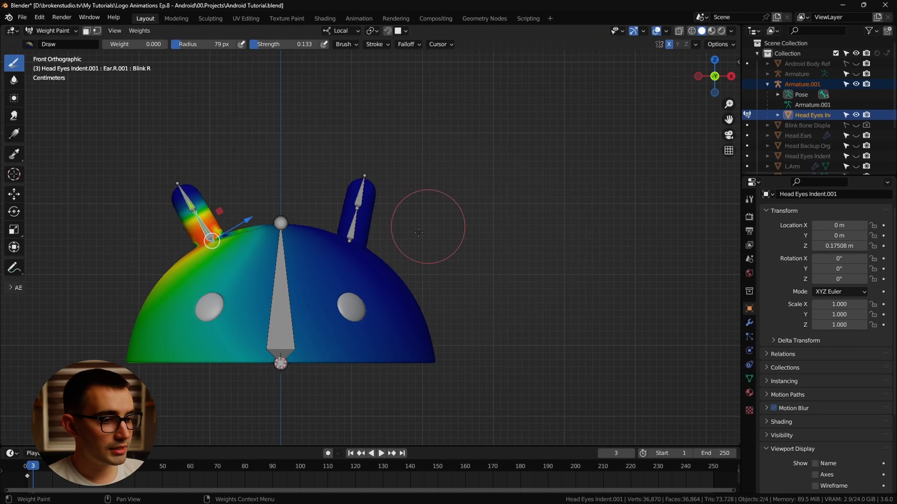
Duplicate the Ear.L.001 vertex group and mirror the copy onto the opposite ear.
click(749, 379)
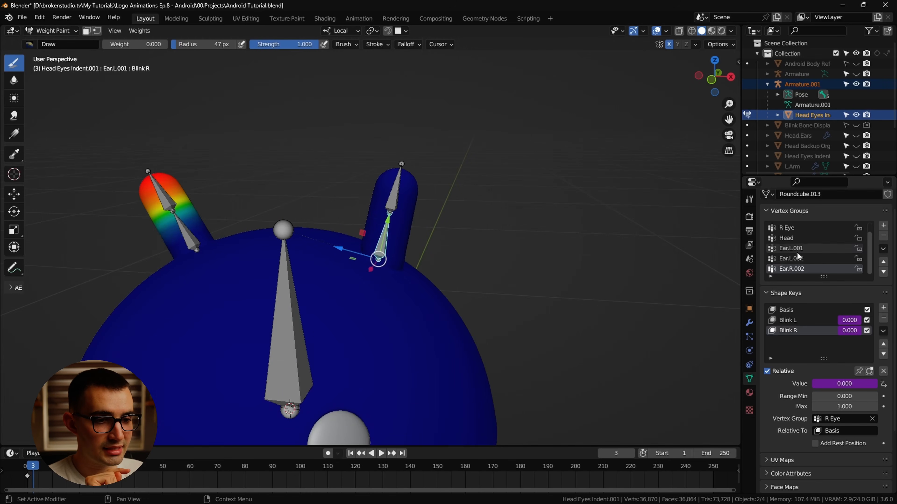
click(797, 252)
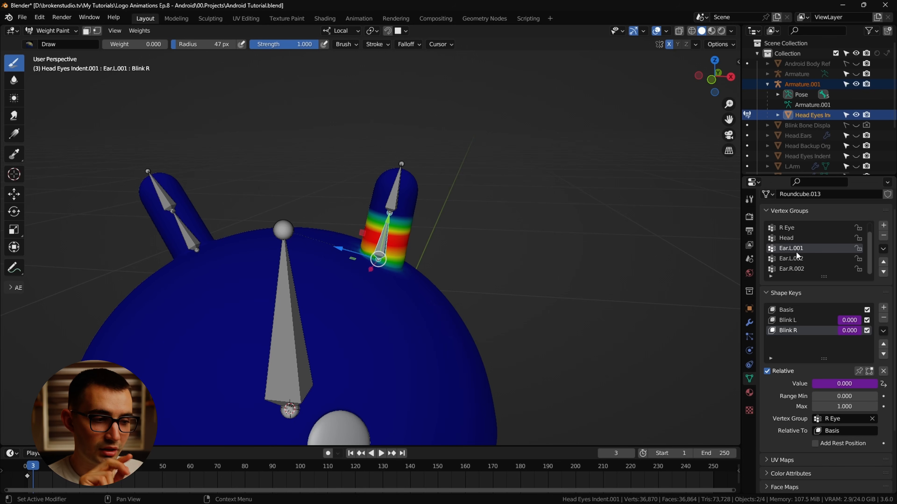
click(885, 251)
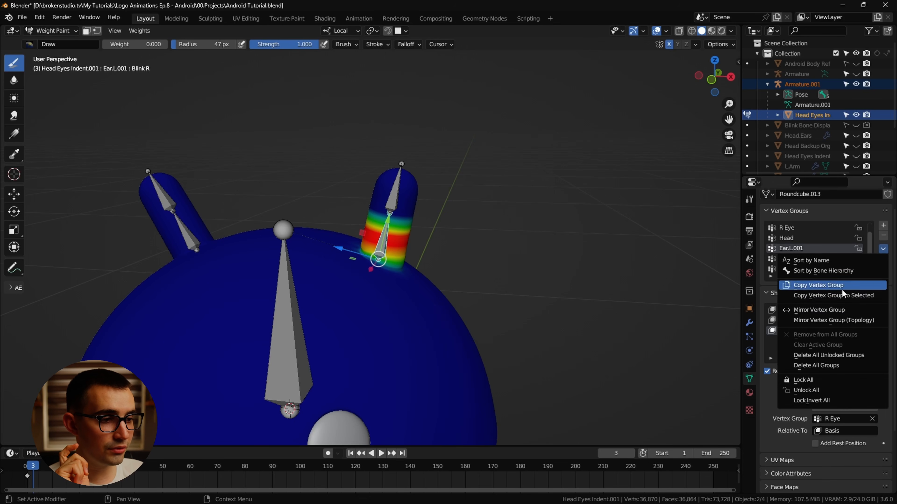
click(816, 286)
drag(823, 277, 823, 307)
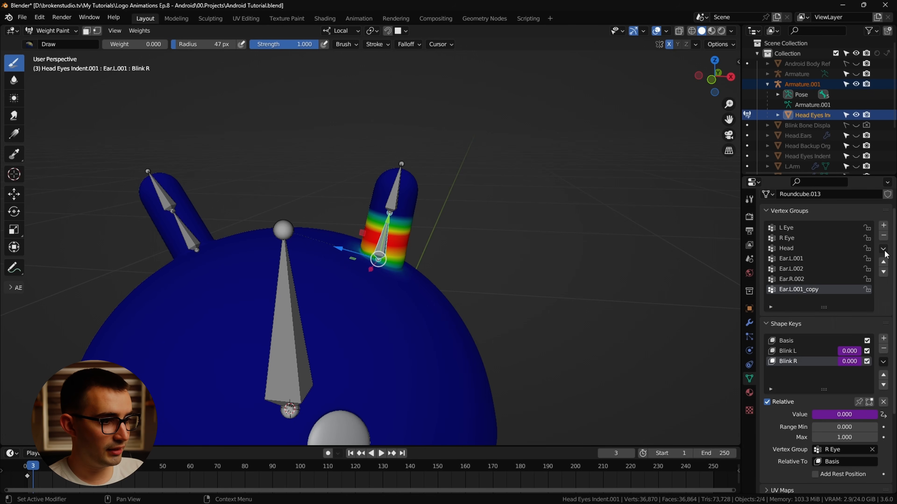
click(883, 249)
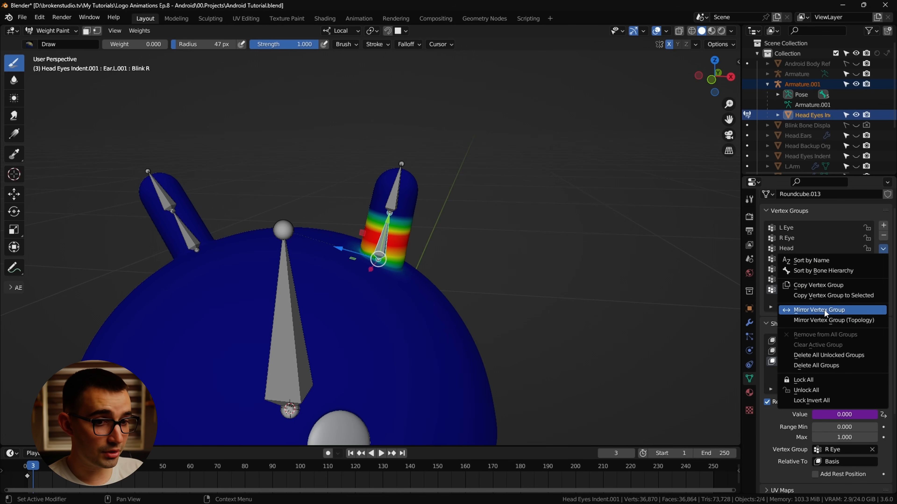
click(825, 310)
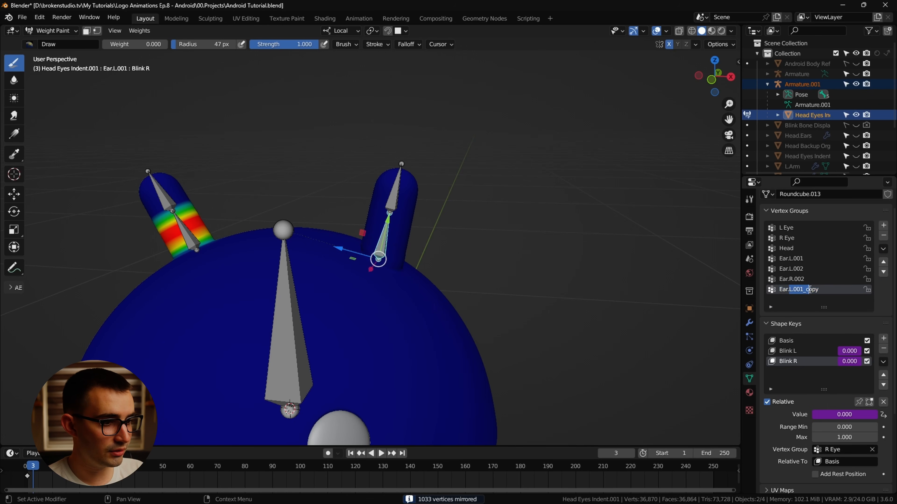
Rename the mirrored vertex group as Ear.R.001 and move it above Ear.R.002 in the group order.
drag(809, 289, 820, 289)
text(R)
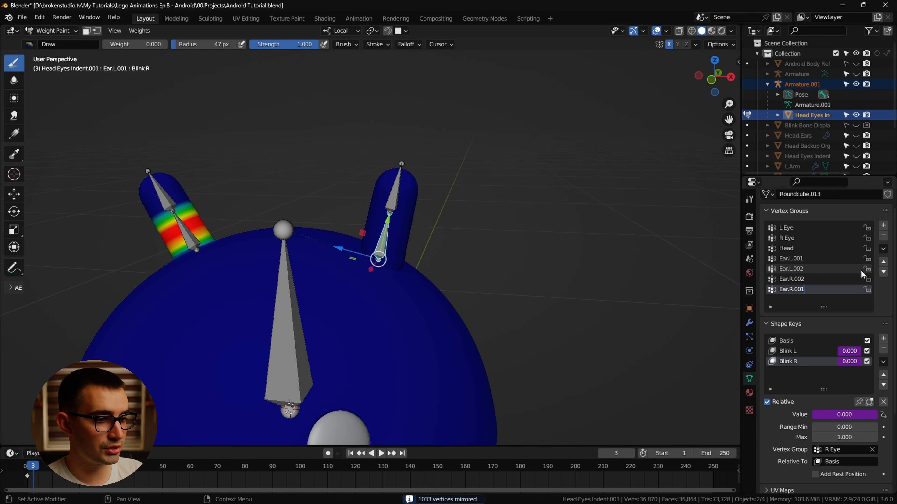
click(883, 262)
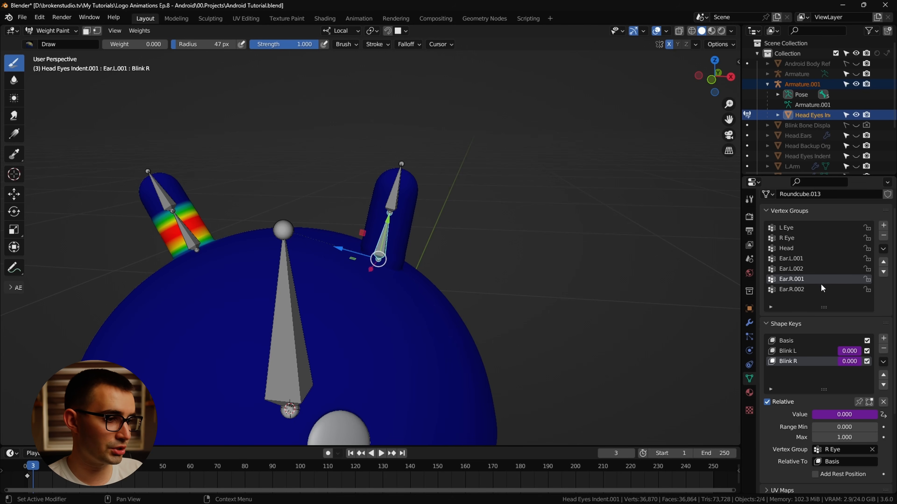
Check the weights of the ear vertex groups Ear.L.001, Ear.L.002, Ear.R.001 and Ear.R.002 one by one.
click(803, 290)
click(804, 279)
click(805, 271)
click(804, 261)
click(805, 277)
click(804, 289)
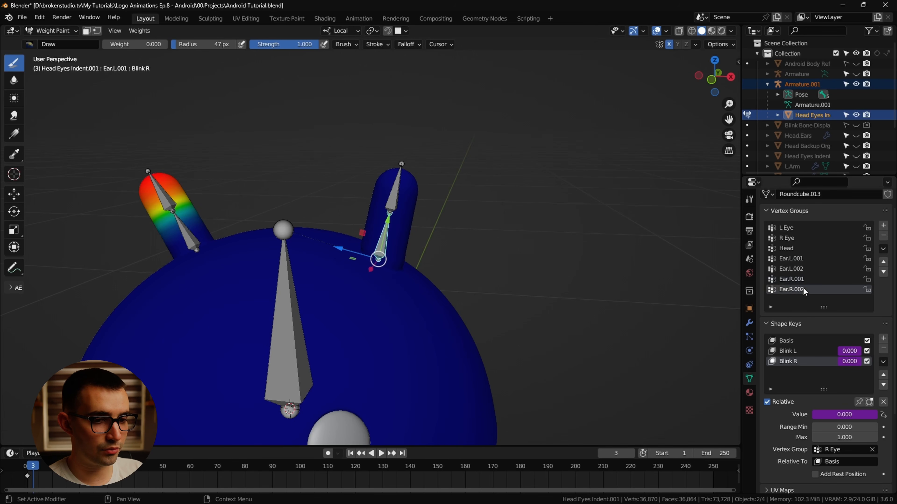
click(804, 271)
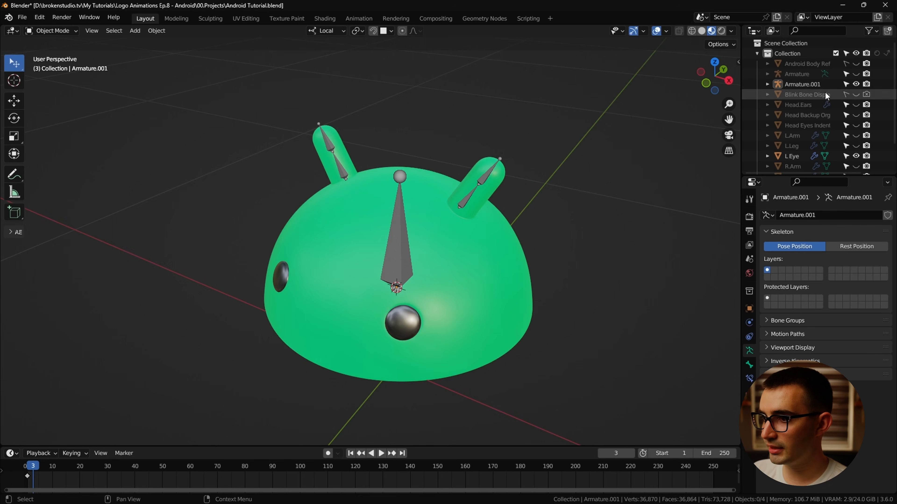
Unhide the body parts L.Leg, L.Arm, R.Leg, R.Arm and Torso.
scroll(840, 121, down, 3)
click(856, 113)
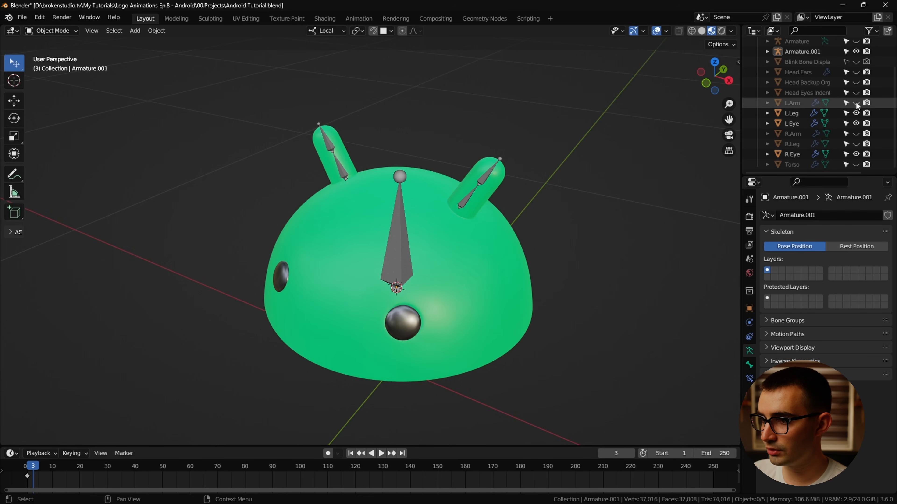
click(856, 103)
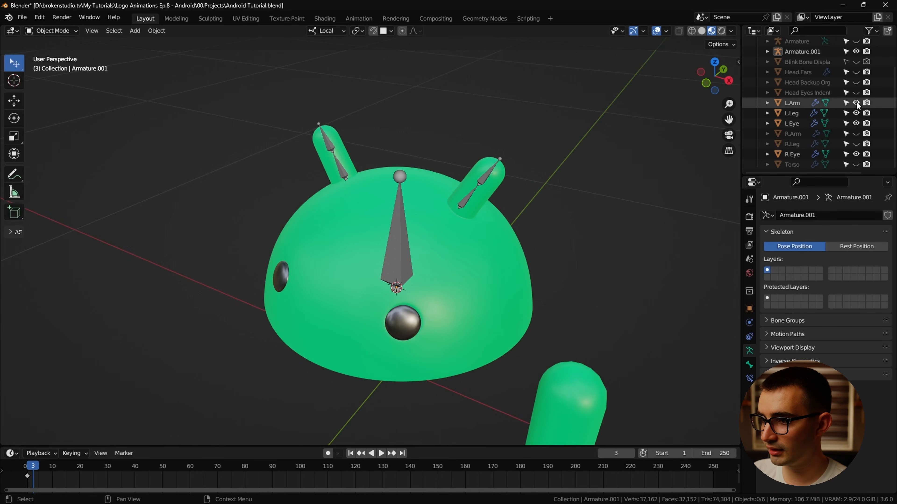
click(856, 144)
click(856, 134)
click(856, 164)
scroll(498, 262, down, 3)
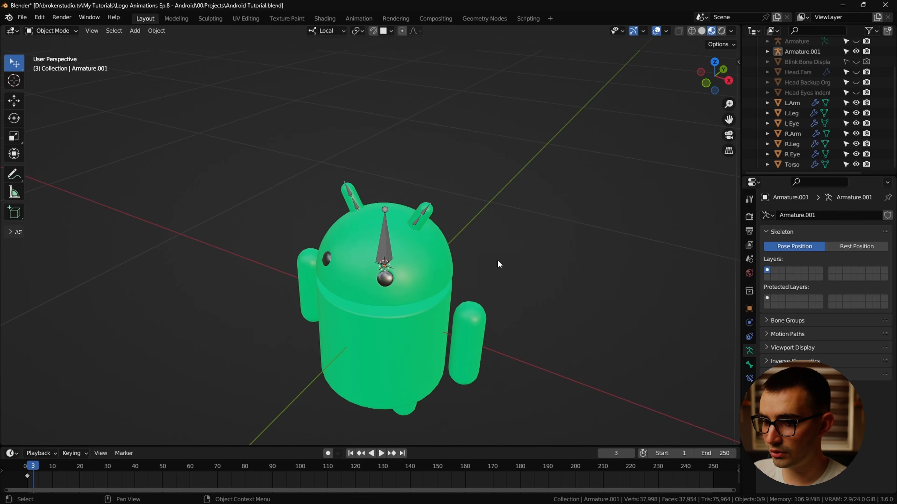
Unhide the Armature object and rename it as Blink Control.
scroll(801, 106, up, 2)
click(798, 73)
double_click(801, 75)
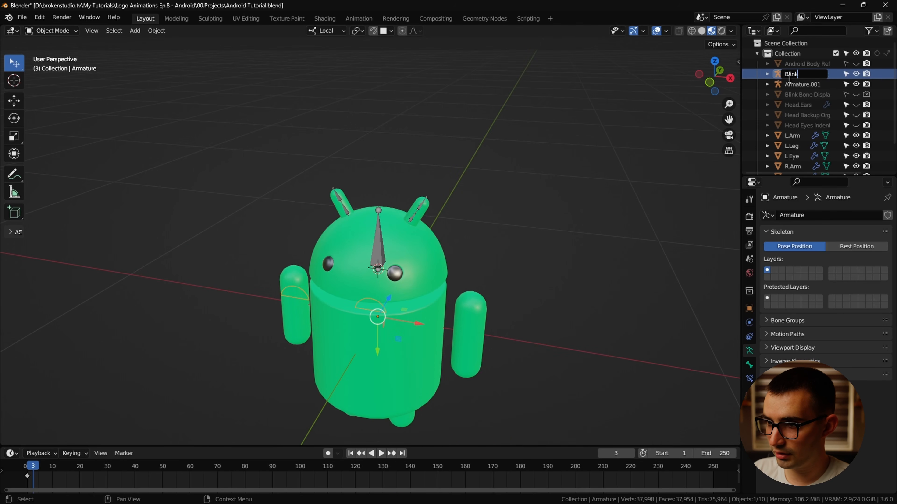
text(Blink Control)
key(Return)
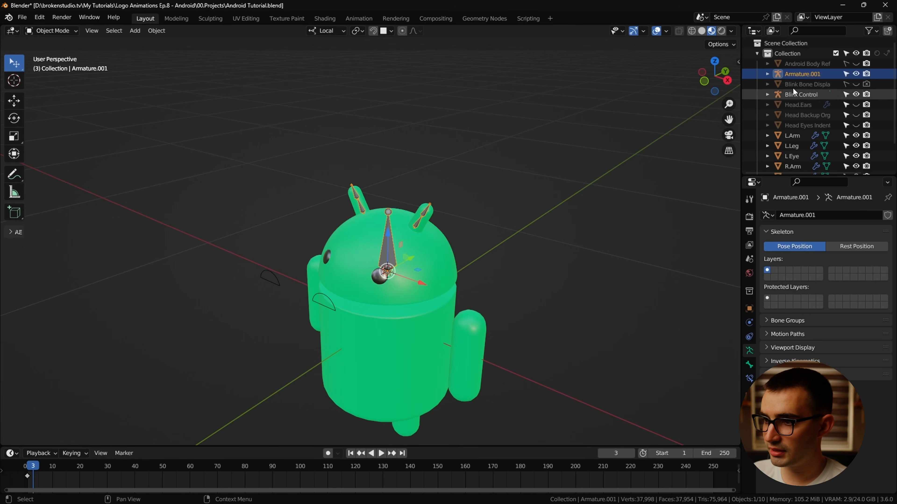
Rename the Armature.001 object as Head Armature.
click(802, 73)
double_click(812, 74)
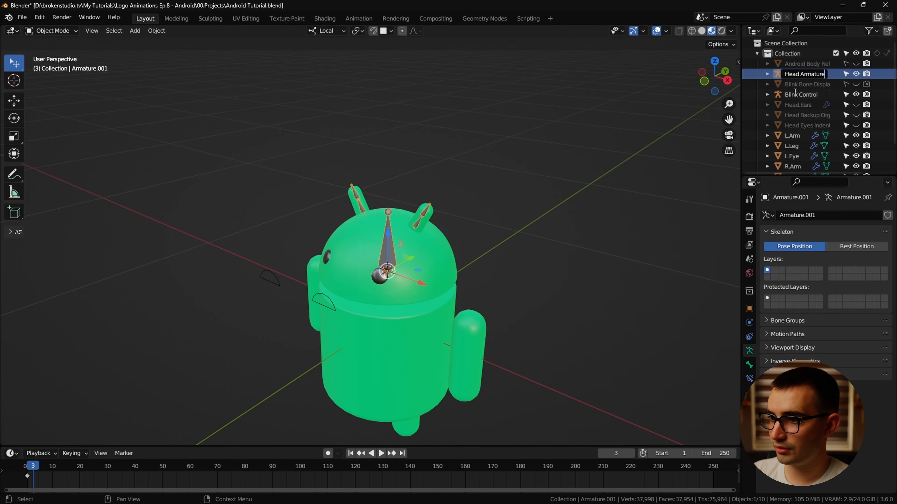
key(Return)
Make Head the active bone of Head Armature in Edit Mode and return to Object Mode.
key(Tab)
click(387, 252)
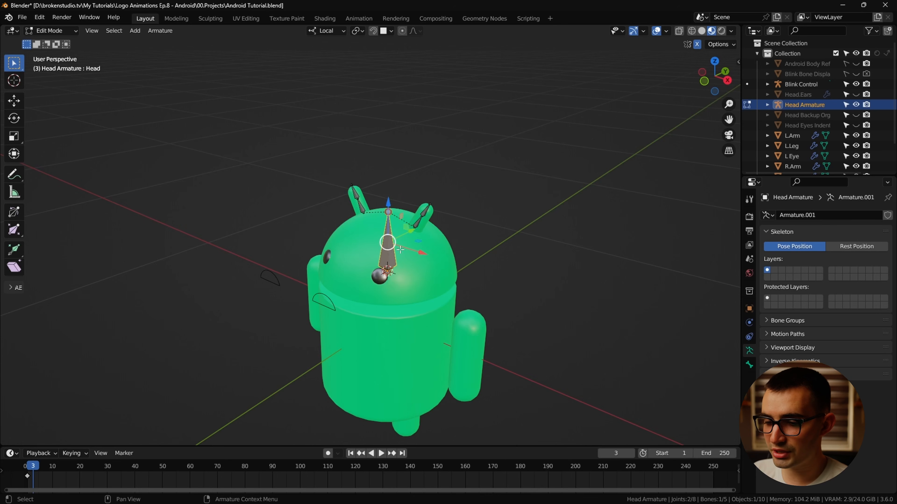
scroll(442, 273, up, 3)
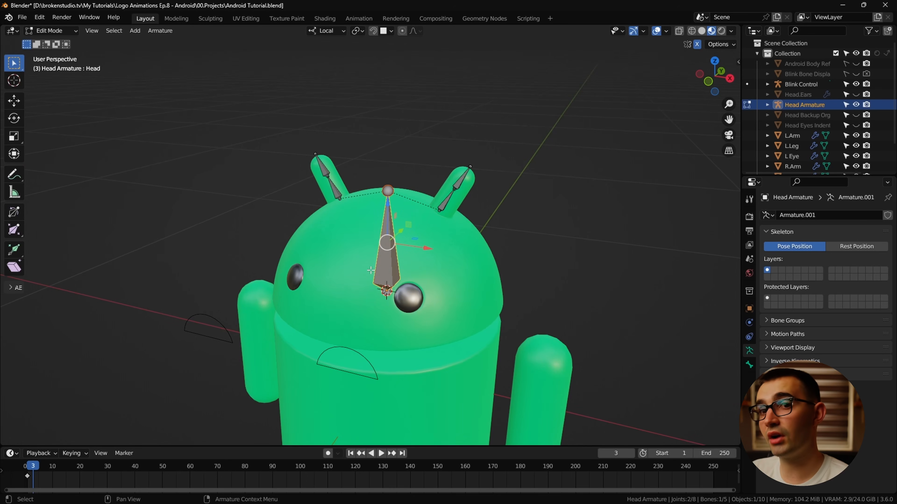
key(Tab)
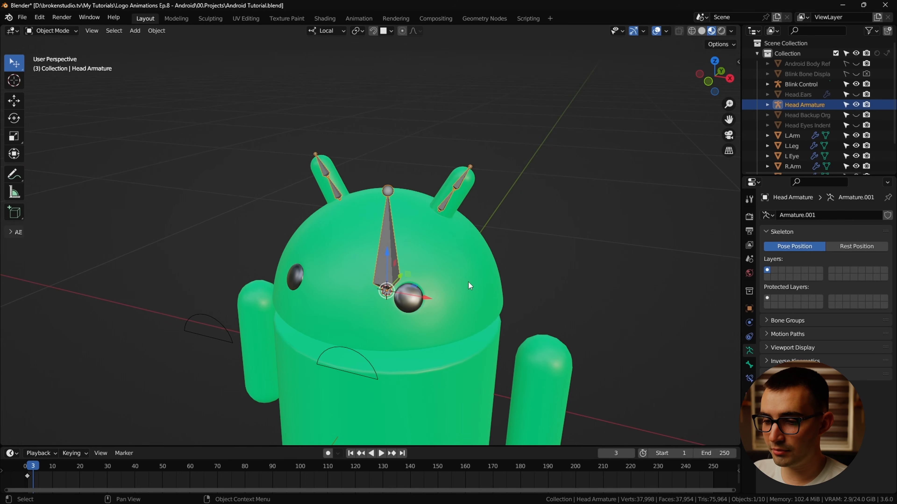
Parent both eyes to the Head bone of Head Armature using the Bone parent type.
click(408, 297)
shift+click(291, 280)
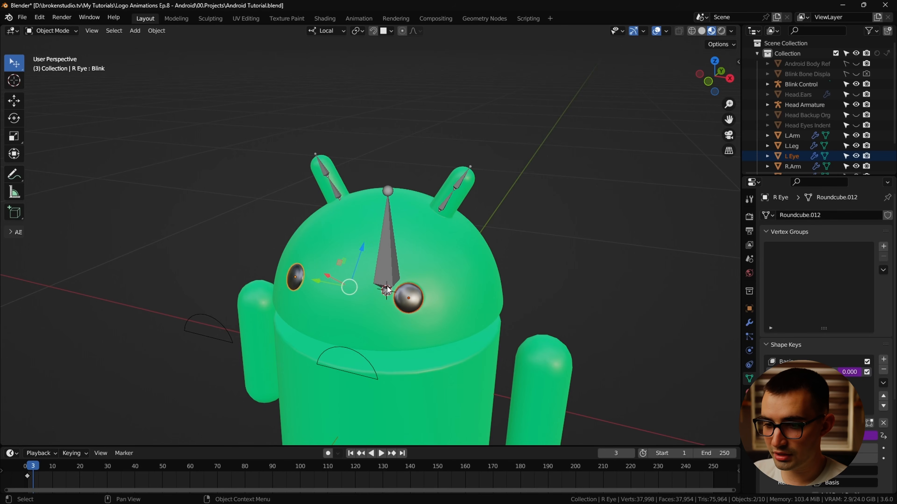
shift+click(391, 253)
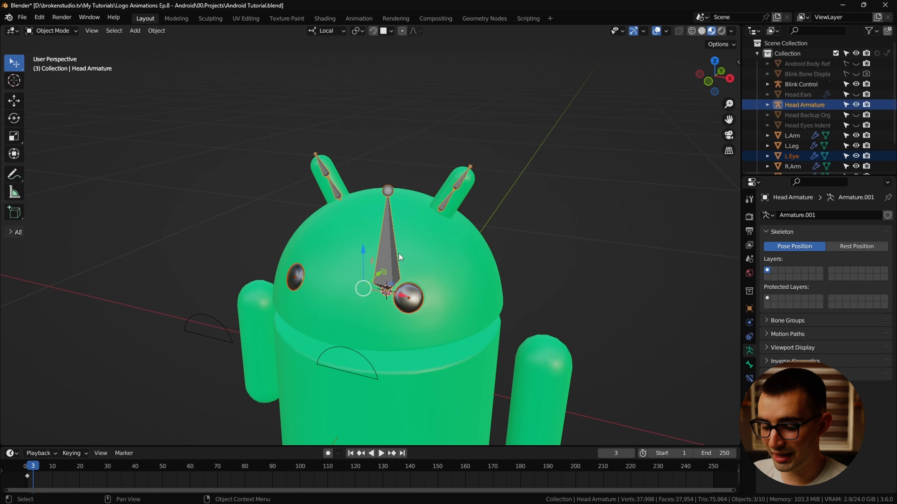
key(ctrl+p)
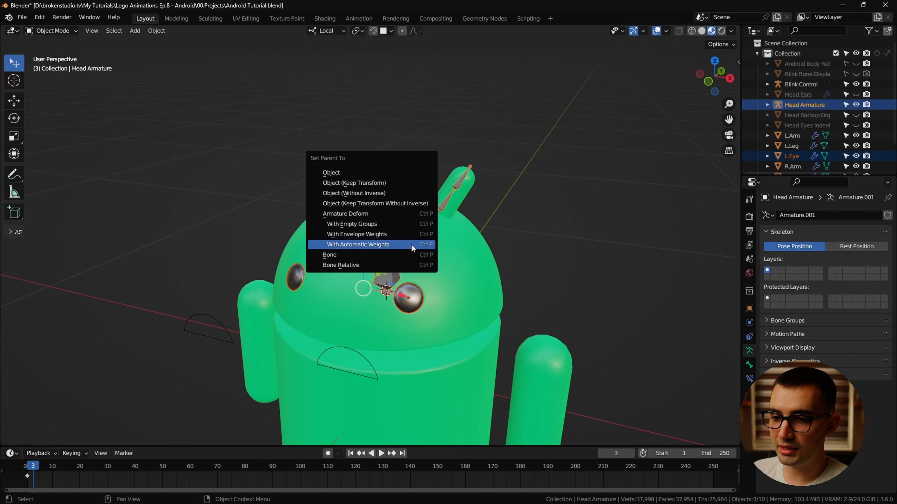
click(371, 253)
Rotate the Head bone in Pose Mode to check whether the eyes follow the head, cancelling each test rotation.
key(ctrl+Tab)
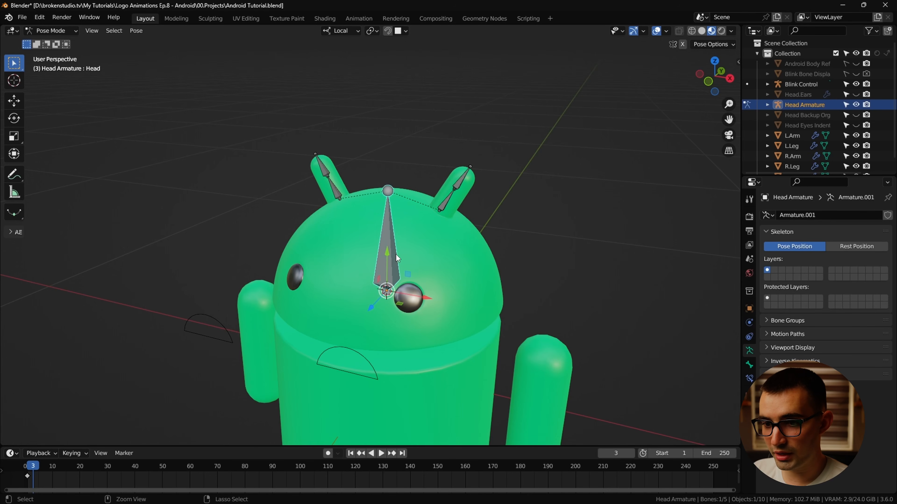
key(r)
key(Escape)
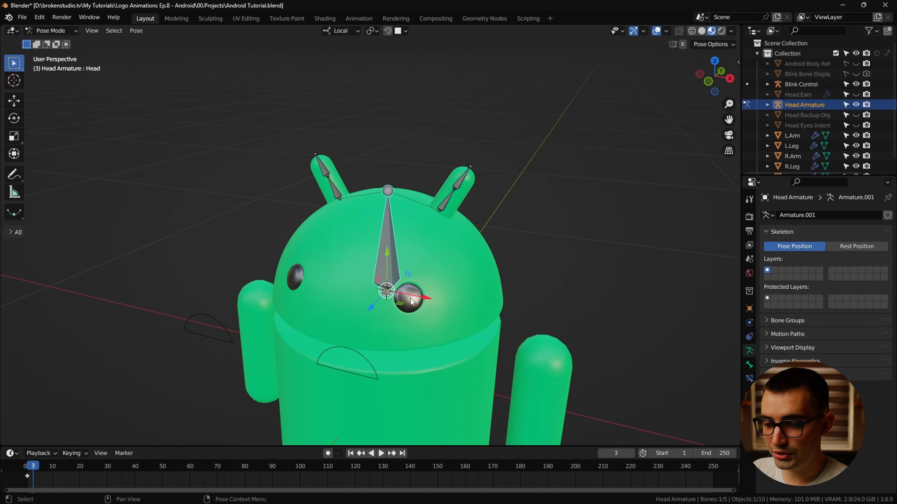
middle_drag(410, 302, 383, 279)
key(r)
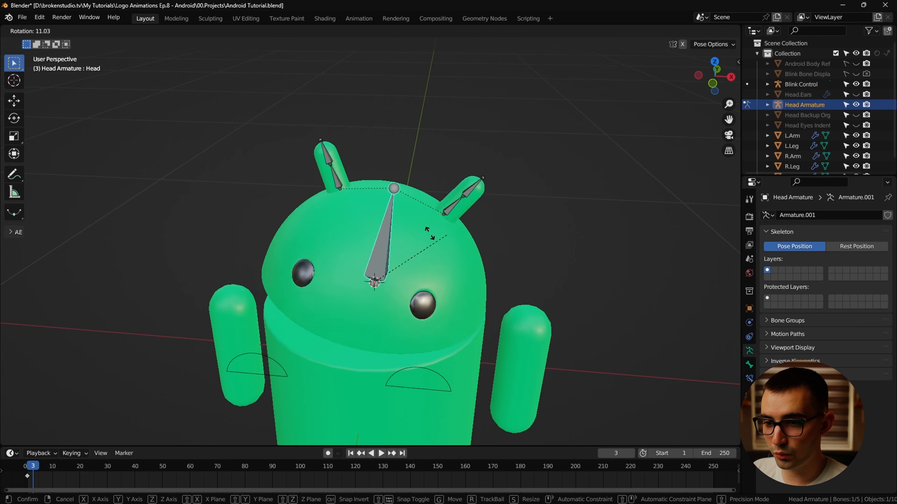
key(Escape)
Parent the Blink Control armature to the Head bone of Head Armature using the Bone parent type.
key(ctrl+Tab)
click(447, 384)
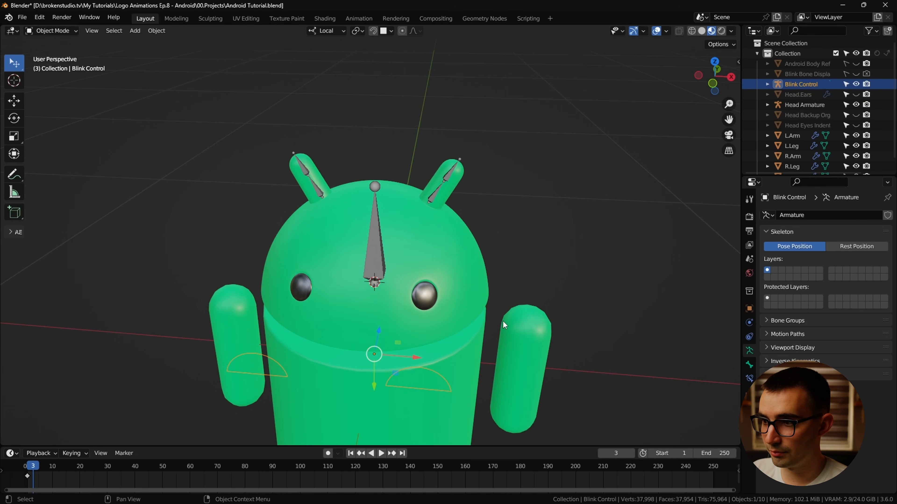
shift+click(377, 246)
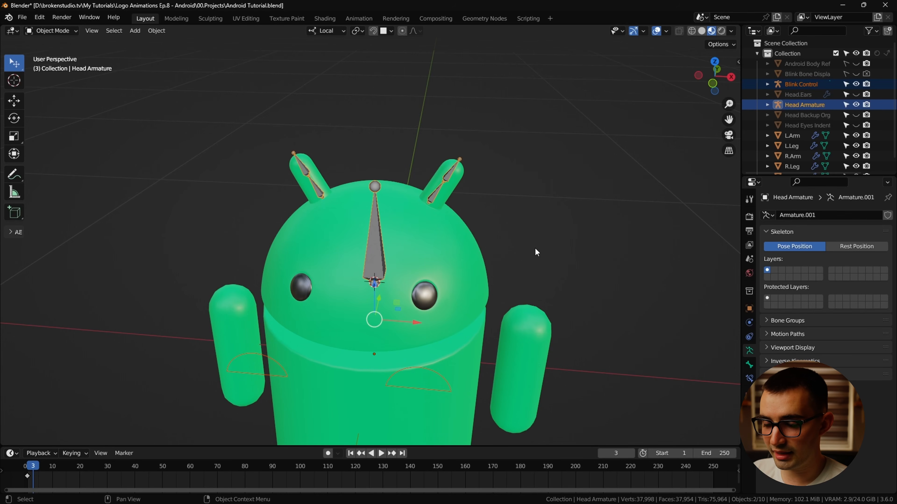
key(ctrl+p)
click(531, 260)
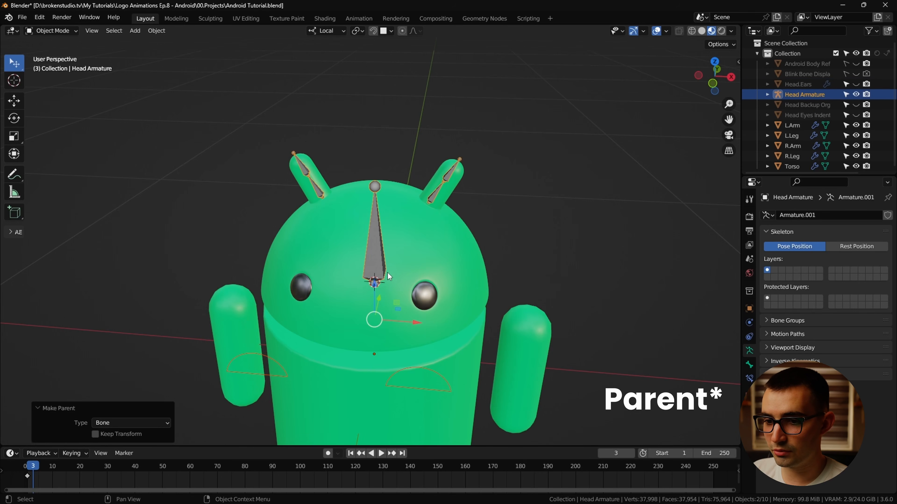
Rotate the Head bone freely in Pose Mode to test whether the blink controls follow the head.
key(ctrl+Tab)
middle_drag(378, 262, 424, 358)
middle_drag(381, 317, 371, 335)
key(r)
key(r)
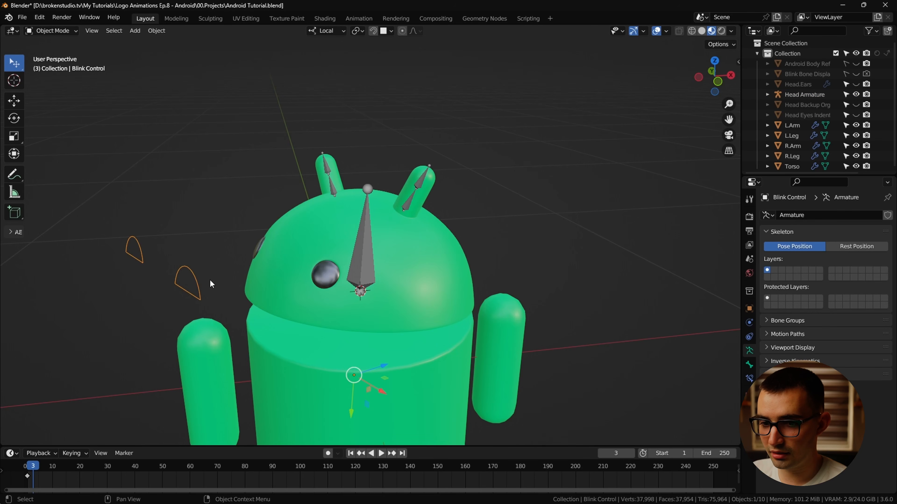
Move both eye bones of Blink Control down along their local Z axis in Pose Mode to test the blink.
key(ctrl+Tab)
key(g)
key(z)
key(z)
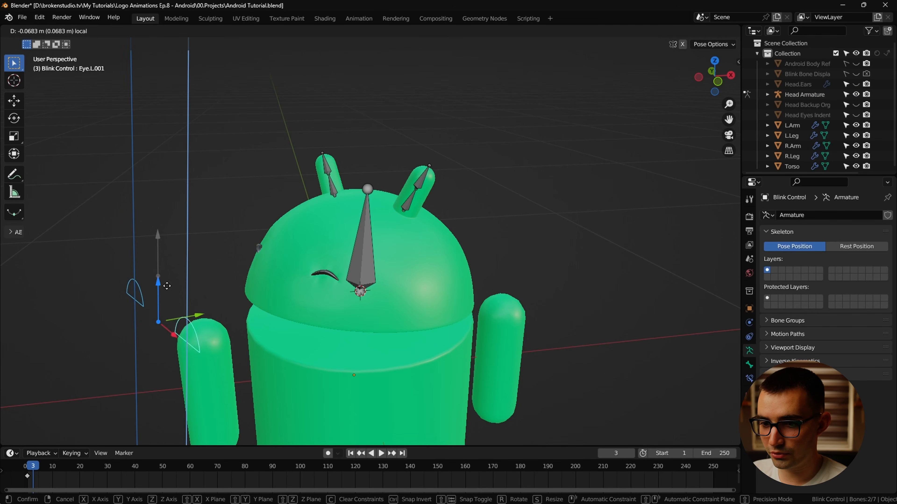
click(180, 283)
Rotate the upper and lower left ear bones of Head Armature outward to test the ear bend.
click(425, 177)
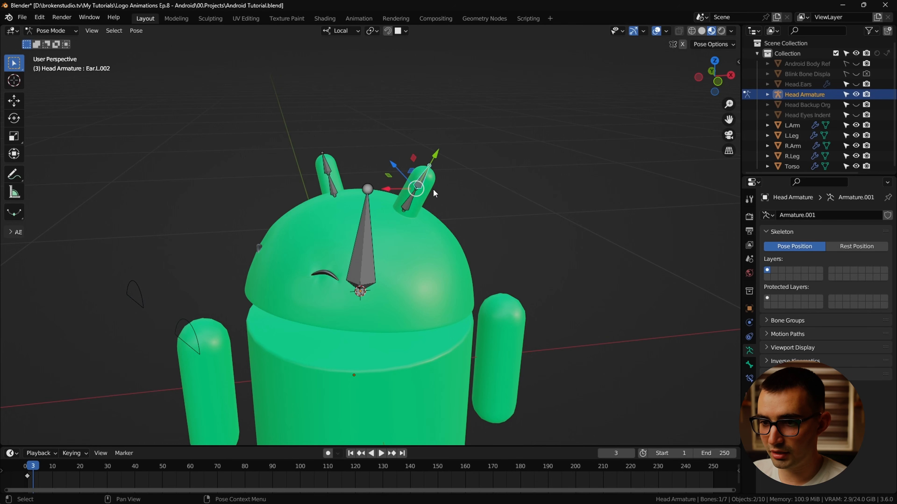
key(r)
click(477, 259)
click(406, 207)
key(r)
click(435, 238)
click(355, 251)
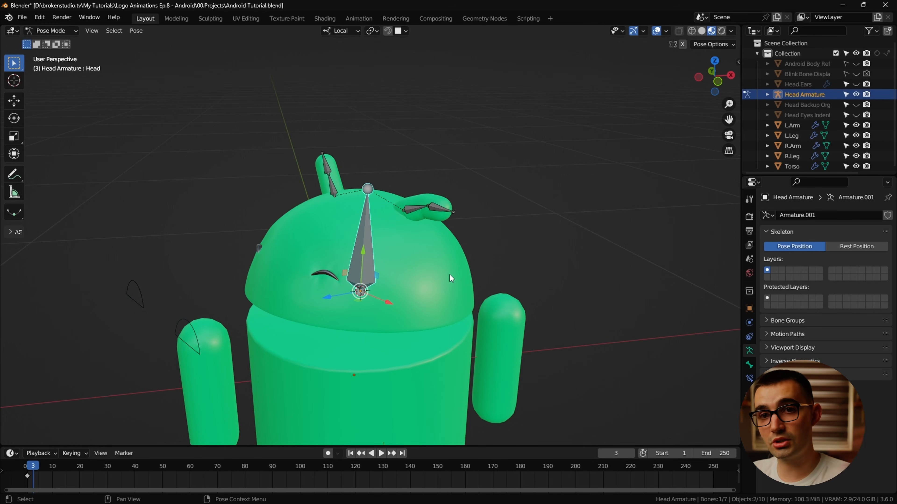
Undo the last ear test, clear rotation and location on all bones of both armatures, and return to Object Mode.
key(ctrl+z)
key(ctrl+z)
key(ctrl+z)
key(a)
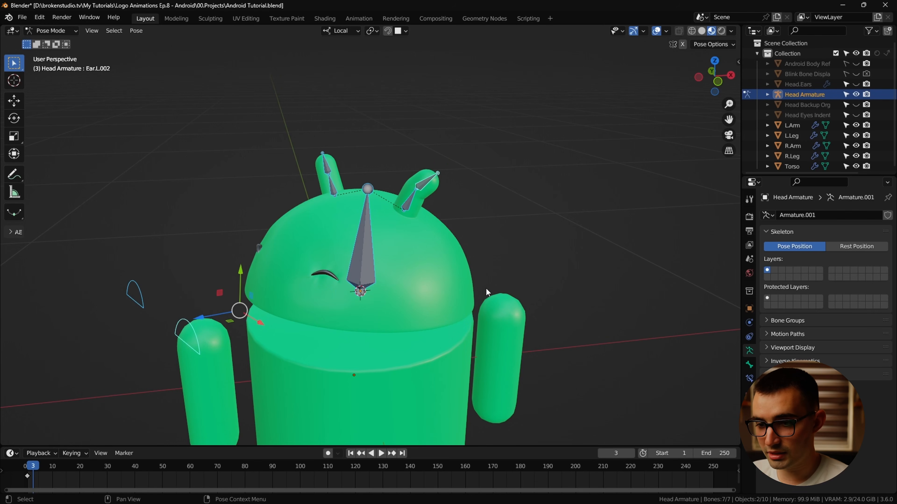
key(alt+r)
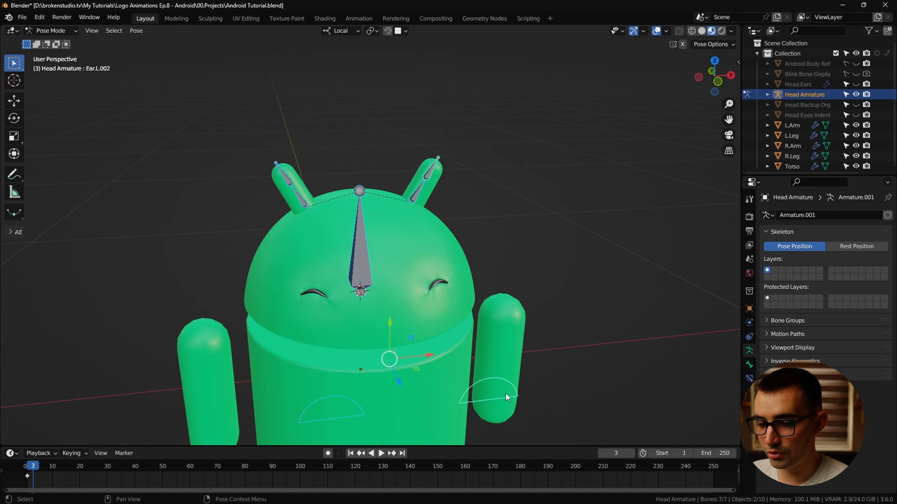
key(alt+g)
click(564, 341)
middle_drag(564, 340, 528, 328)
key(ctrl+Tab)
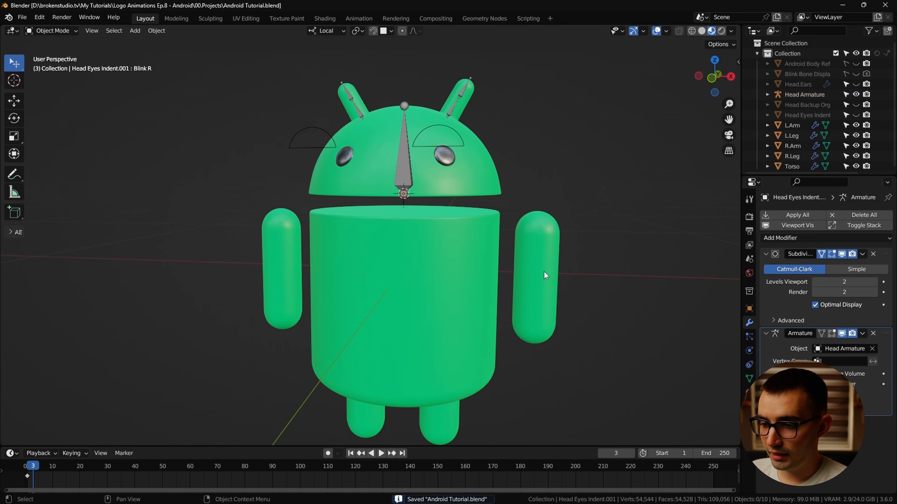
Parent both arms, both legs and Head Armature to the Torso using the Object parent type.
click(543, 273)
shift+click(444, 408)
shift+click(368, 413)
shift+click(279, 287)
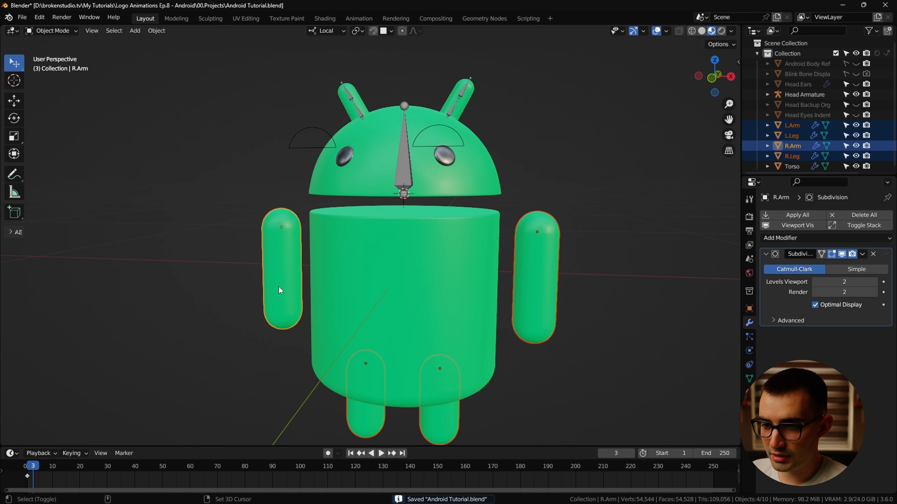
shift+click(406, 174)
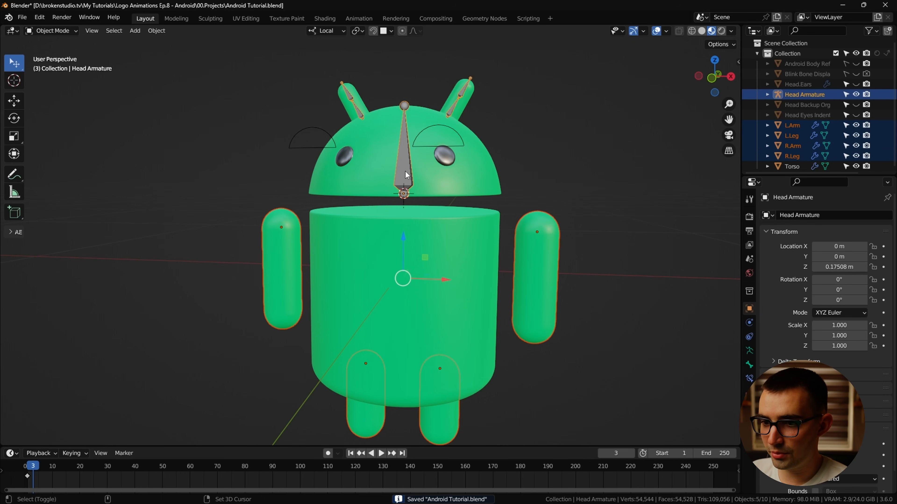
shift+click(482, 273)
key(ctrl+p)
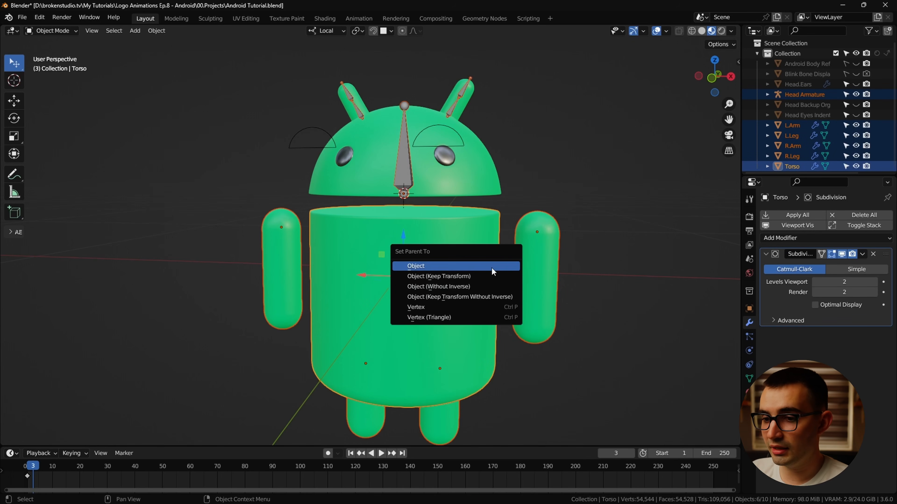
click(491, 268)
Try rotating the torso to test whether the limbs and head follow, cancelling the test rotation.
key(r)
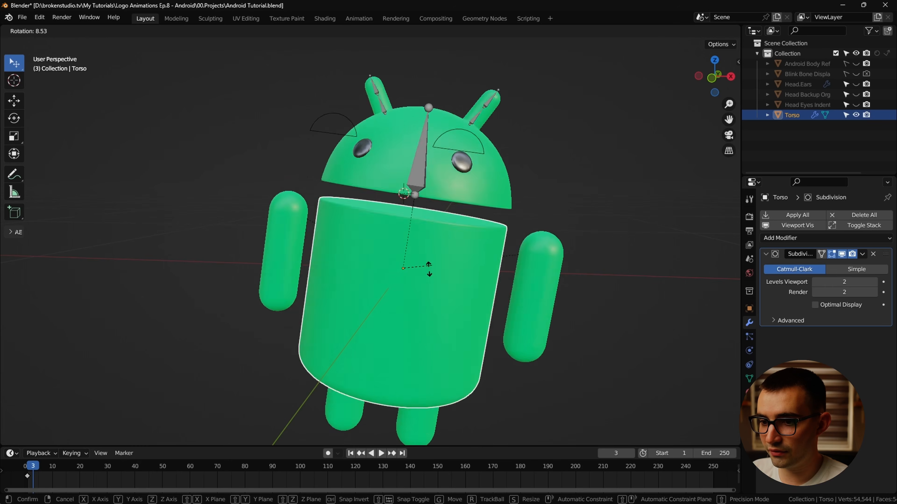
right_click(495, 248)
key(r)
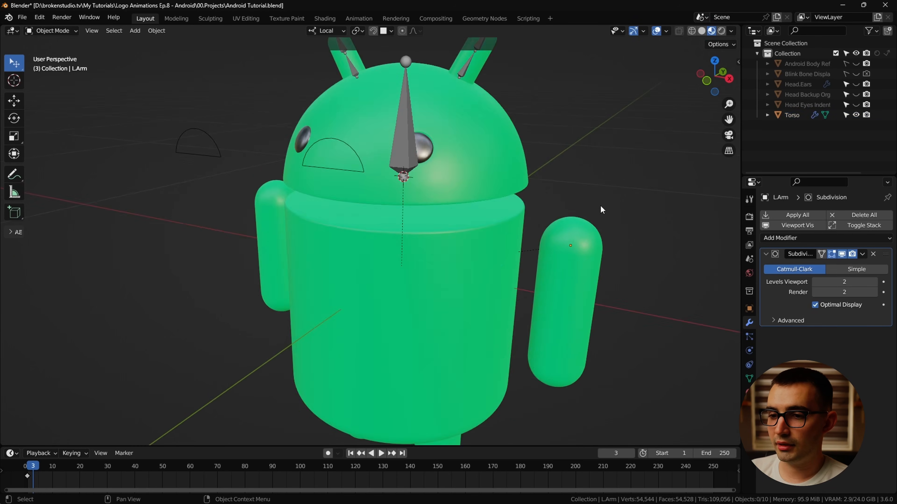
Locate the head mesh in the Outliner and disable viewport selection for the head mesh, L Eye and R Eye.
middle_drag(601, 208, 436, 254)
click(395, 257)
scroll(391, 258, down, 2)
middle_drag(388, 215, 357, 229)
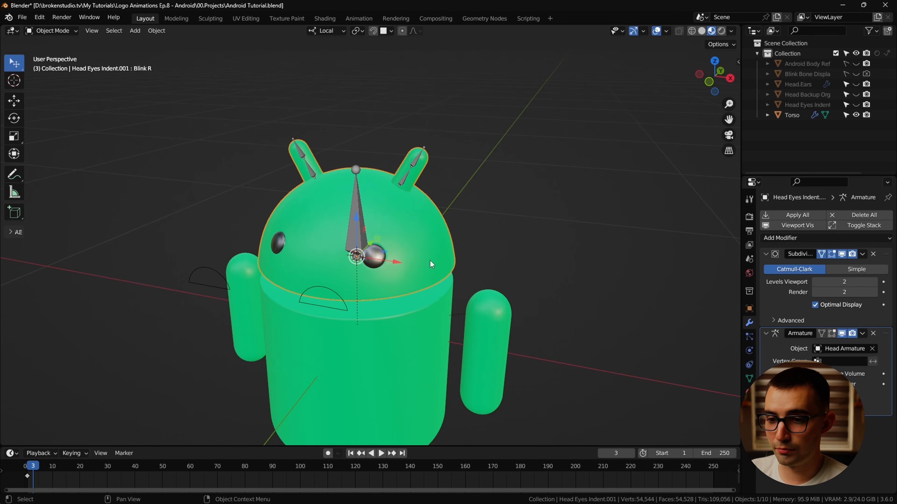
key(alt+a)
click(418, 218)
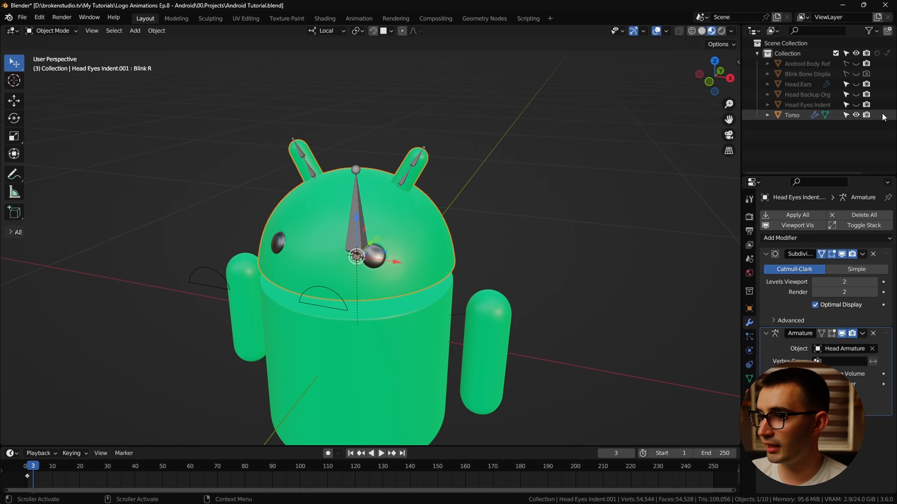
key(KP_Decimal)
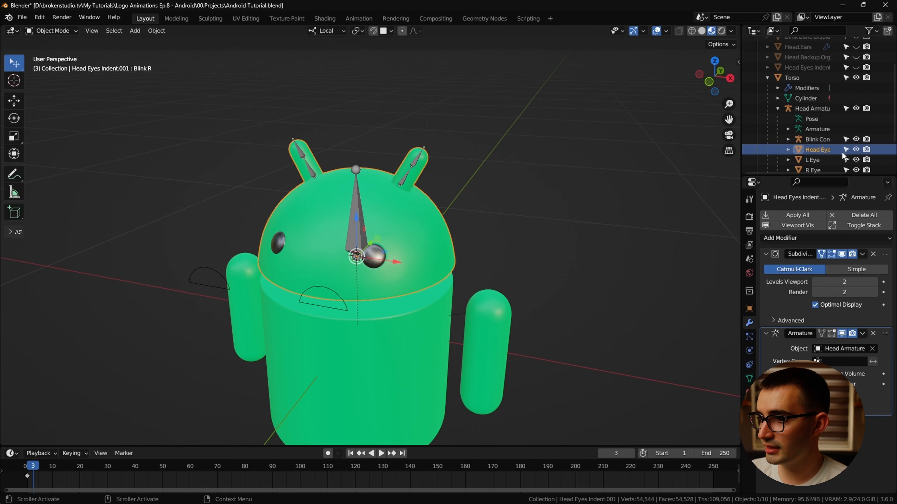
click(374, 255)
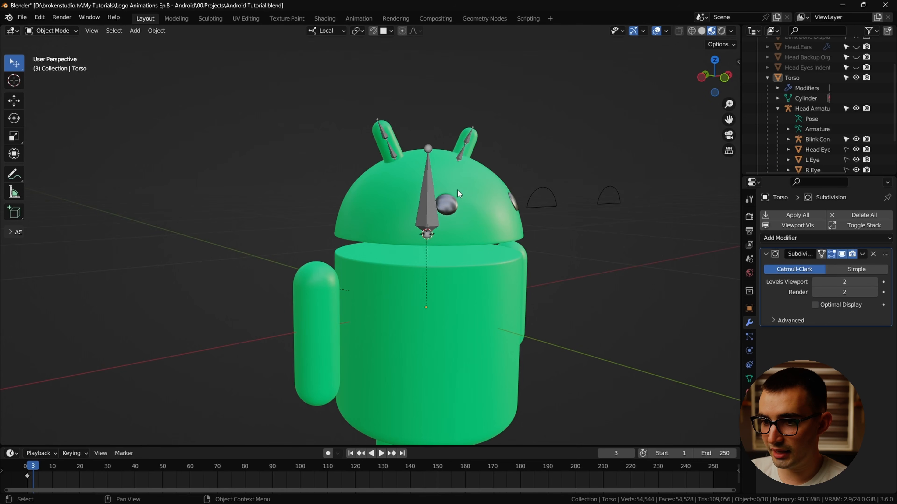
Check which objects can be selected around the head, and save the file.
click(435, 177)
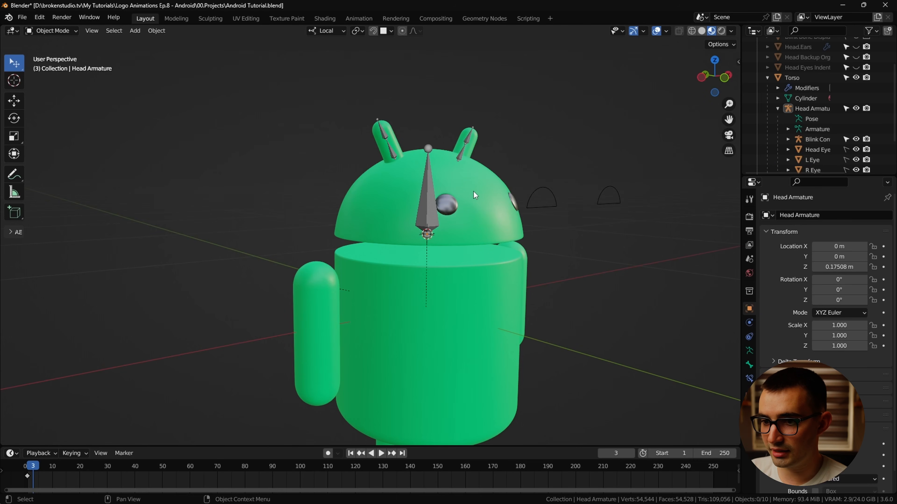
middle_drag(450, 201, 432, 207)
middle_drag(509, 202, 461, 222)
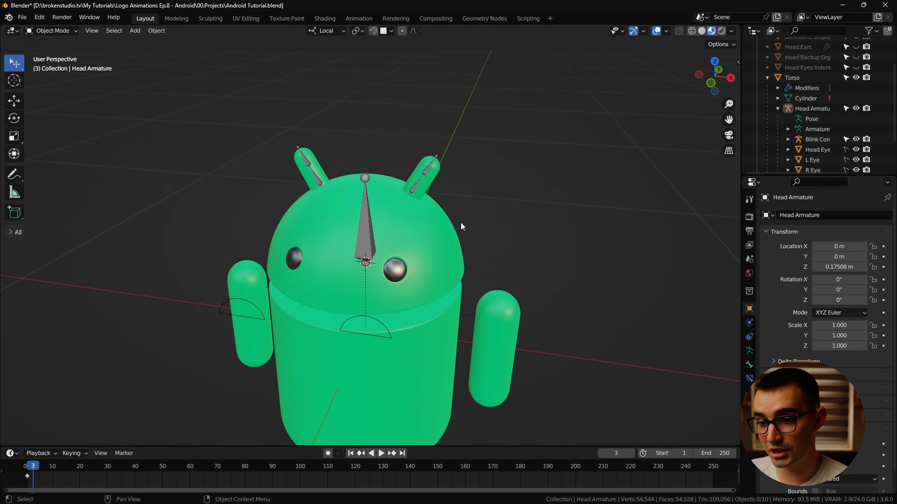
key(ctrl+s)
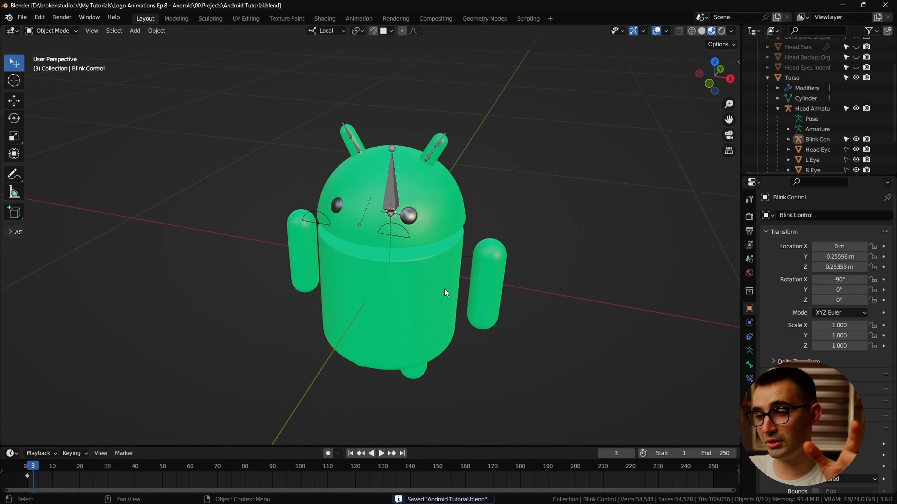
Rotate the Torso freely to test whether the whole character tilts with it.
click(406, 260)
key(r)
key(r)
click(545, 313)
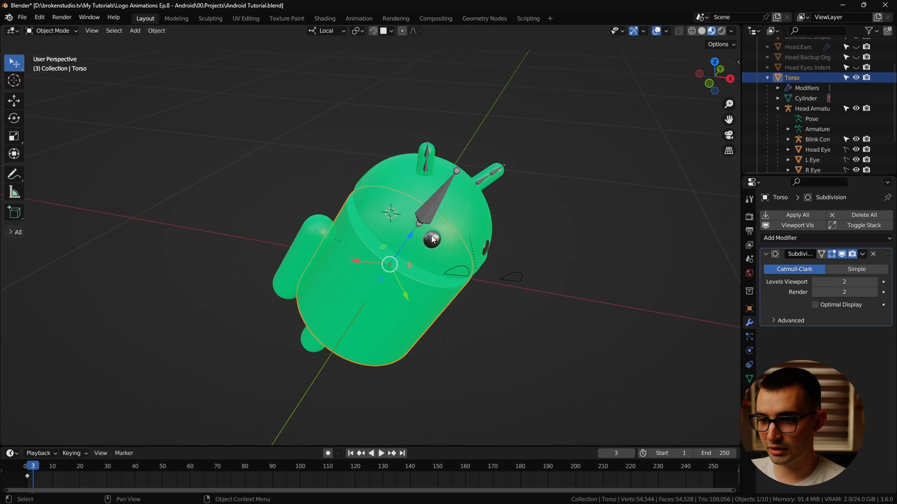
Rotate the Head bone freely in Pose Mode on the tilted character.
middle_drag(519, 283, 498, 271)
click(420, 208)
key(ctrl+Tab)
key(r)
key(r)
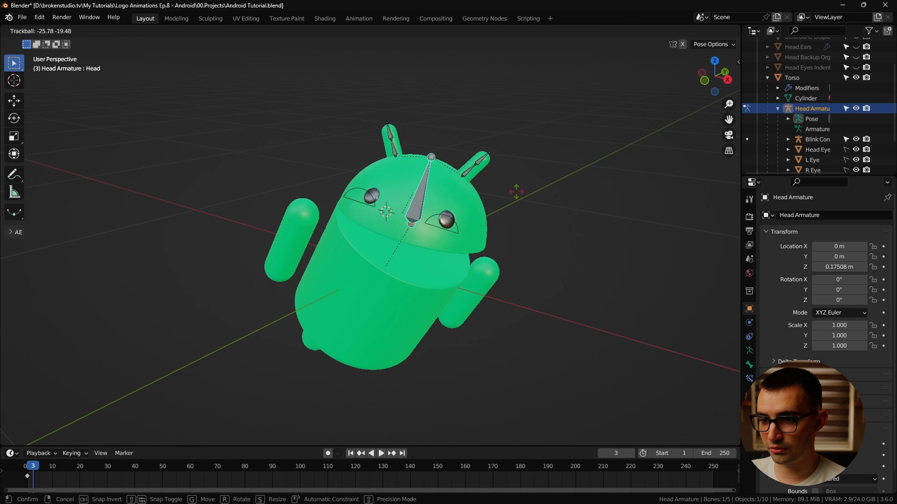
click(477, 199)
Lower the right eye bone of Blink Control along its local Z axis to test the blink on the tilted head.
click(358, 176)
key(ctrl+Tab)
drag(358, 163, 355, 176)
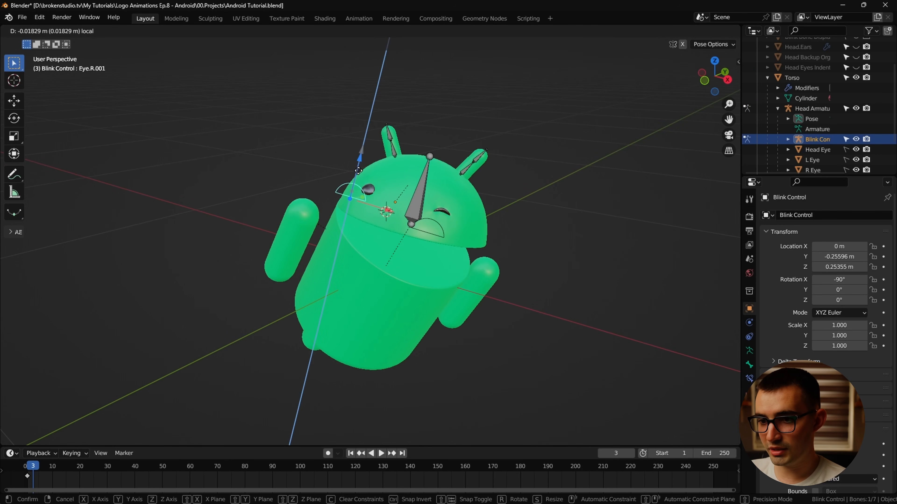
middle_drag(500, 214, 484, 223)
Rotate the left and right ear bones of Head Armature in Pose Mode to test the ears on the tilted head.
click(461, 175)
key(r)
key(r)
click(468, 189)
click(393, 153)
key(r)
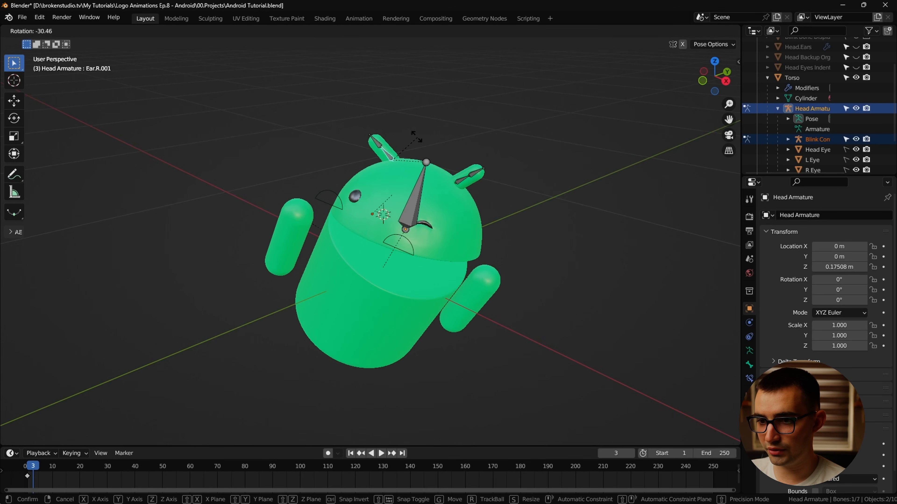
click(418, 136)
middle_drag(466, 153, 530, 215)
click(449, 202)
key(r)
click(548, 194)
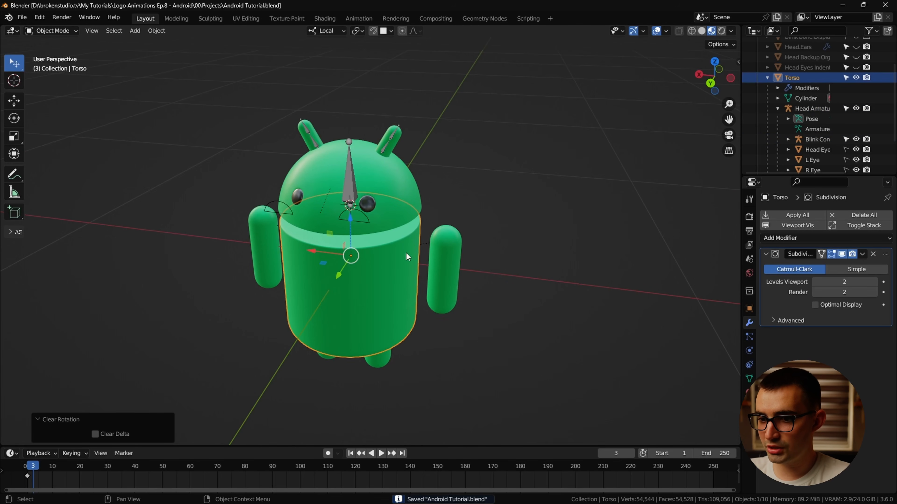
Alternate the selection between Head Armature and Torso to compare their modes, and enable Lock Object Modes.
click(385, 146)
click(354, 181)
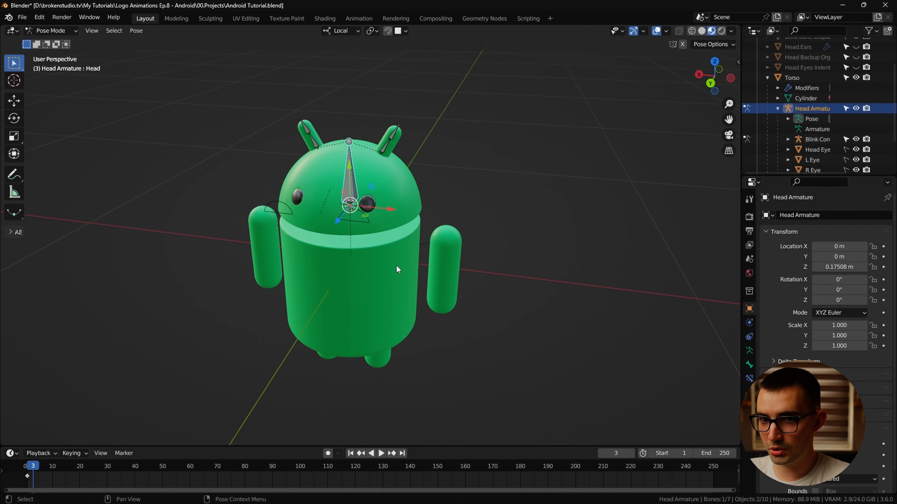
click(394, 267)
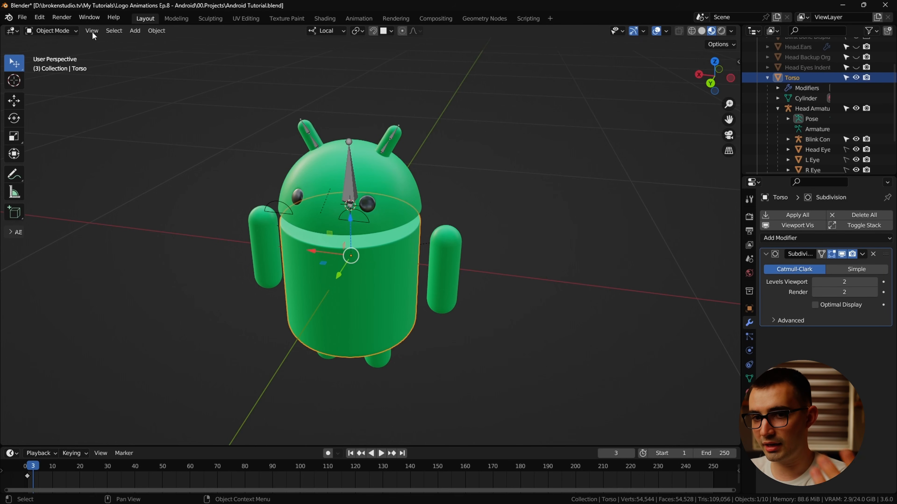
click(47, 19)
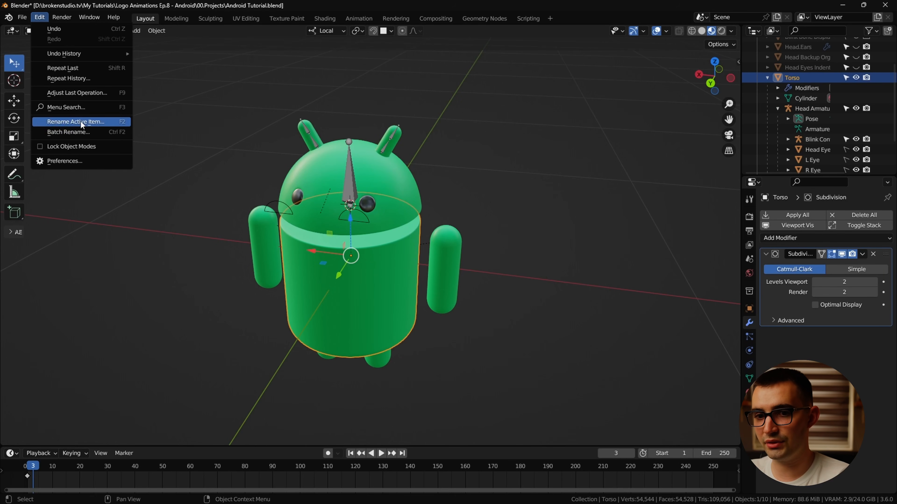
click(73, 147)
Test the mode lock by selecting Head Armature and Torso in Object Mode and freely rotating the Head bone in Pose Mode.
click(380, 199)
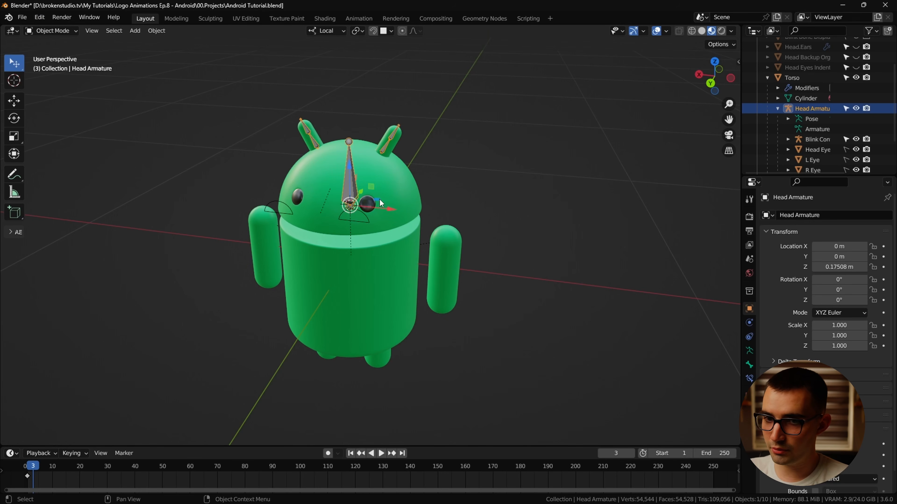
click(393, 257)
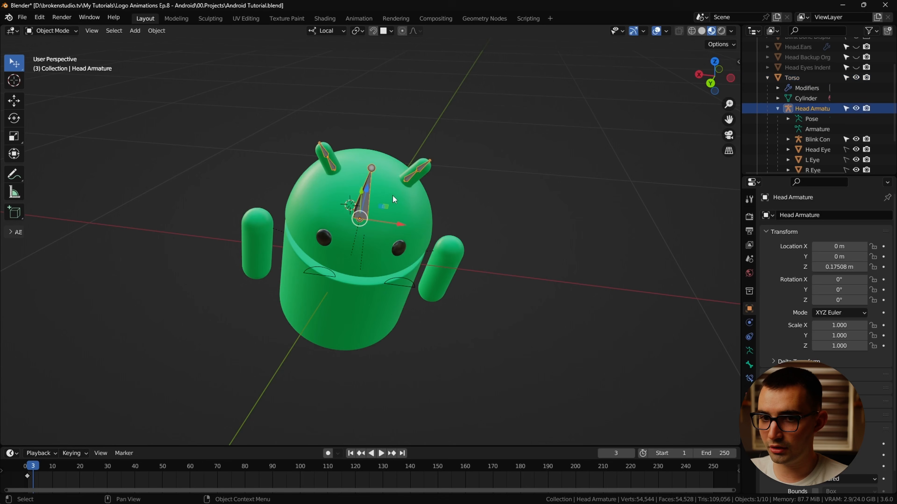
key(ctrl+Tab)
key(r)
key(r)
click(395, 233)
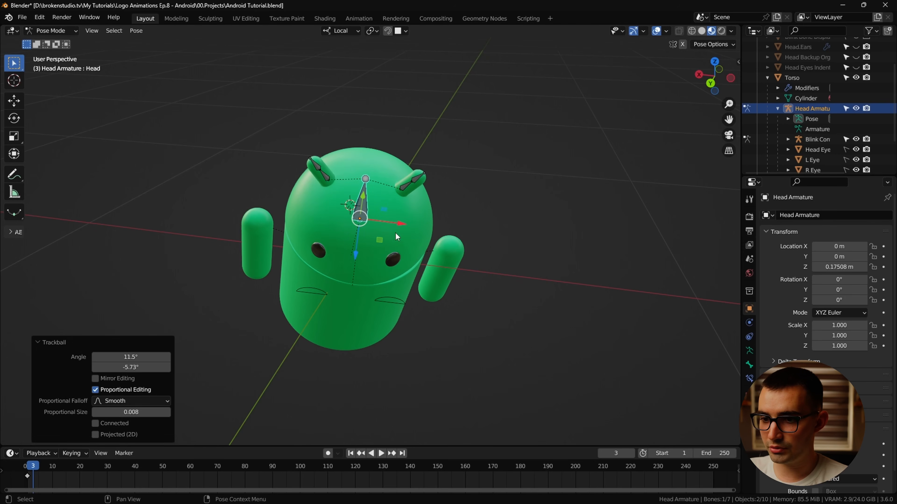
Leave Pose Mode for Object Mode and select the Torso.
click(391, 333)
key(ctrl+Tab)
click(387, 311)
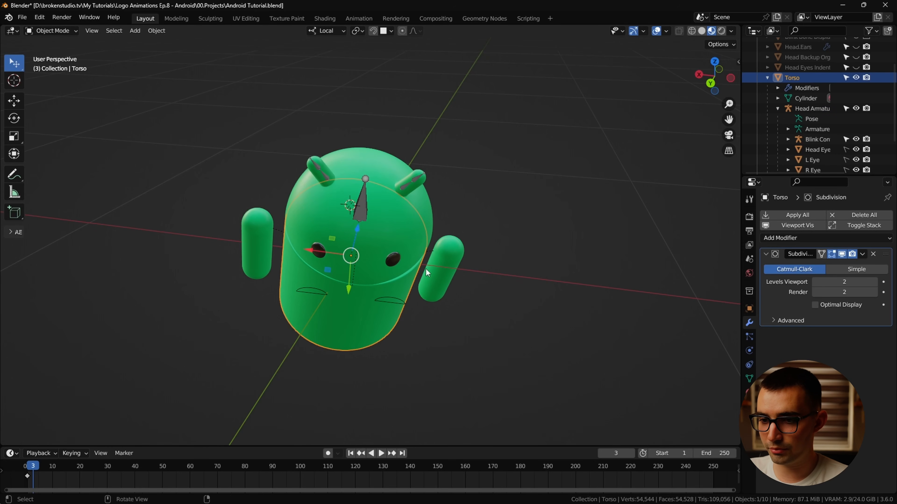
middle_drag(426, 269, 379, 227)
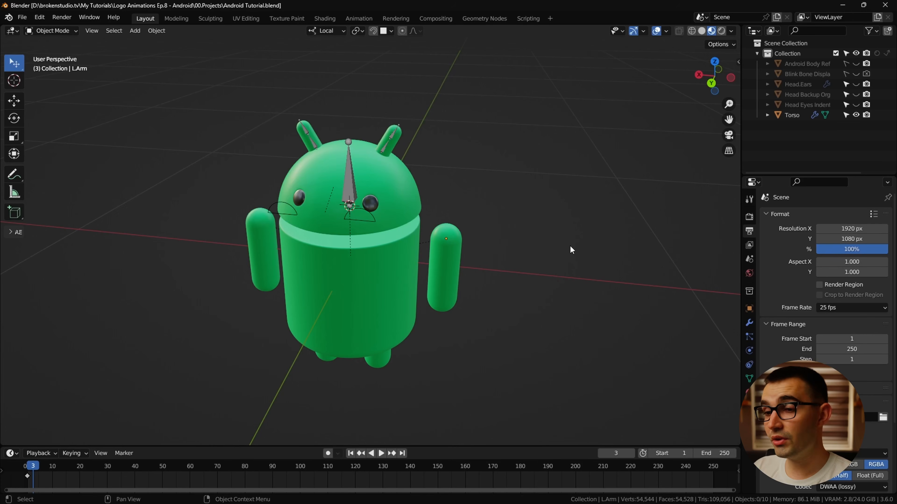
Set the output frame rate to 30 fps and add a camera to the scene.
click(853, 308)
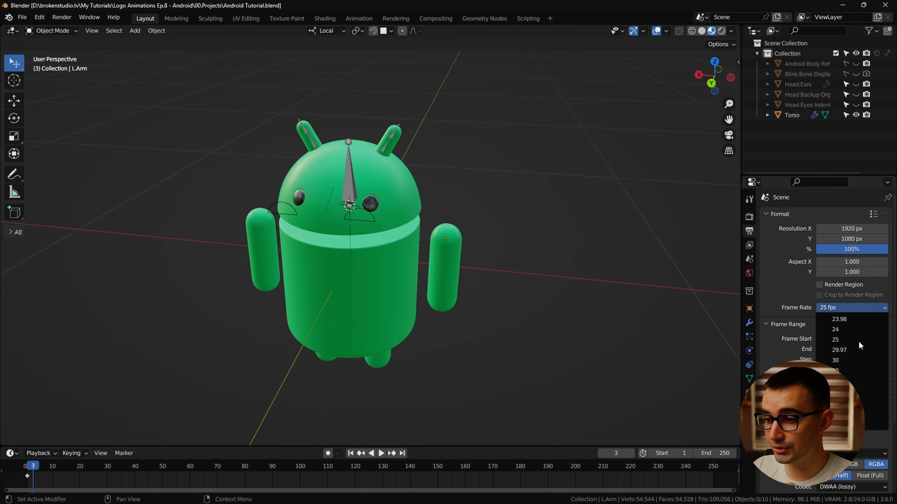
click(861, 360)
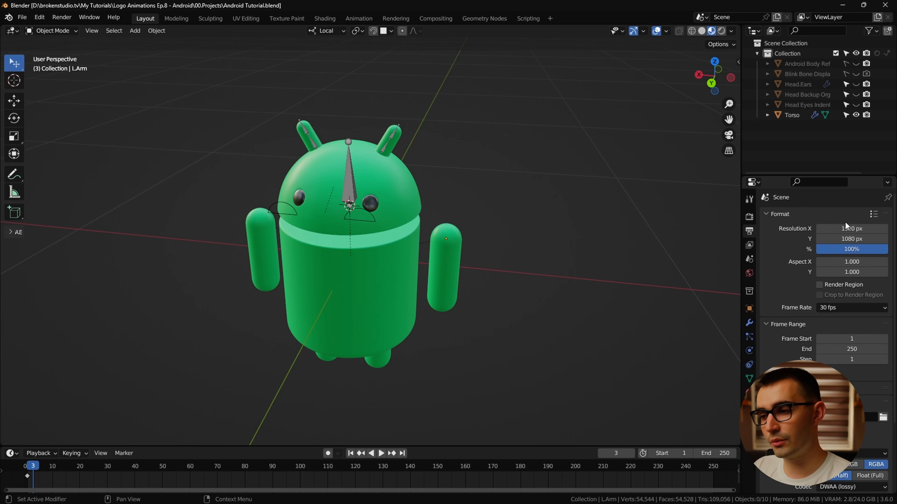
key(shift+a)
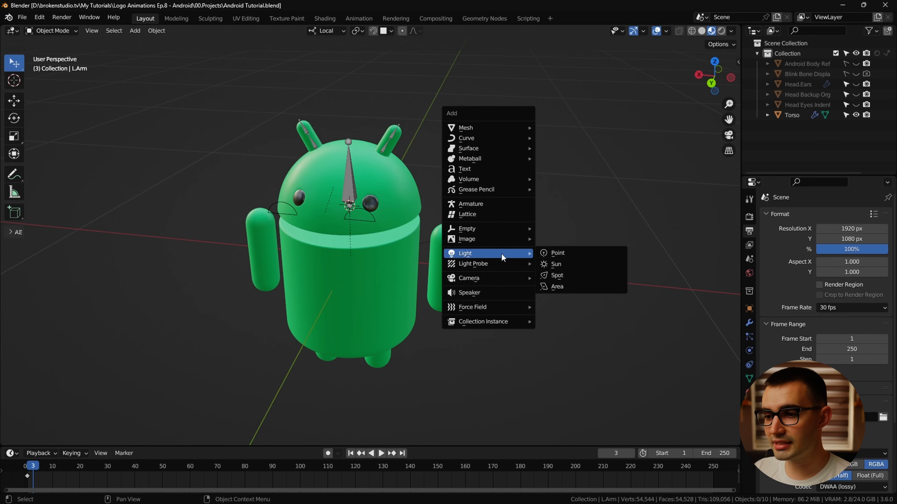
mouse_move(500, 278)
click(559, 278)
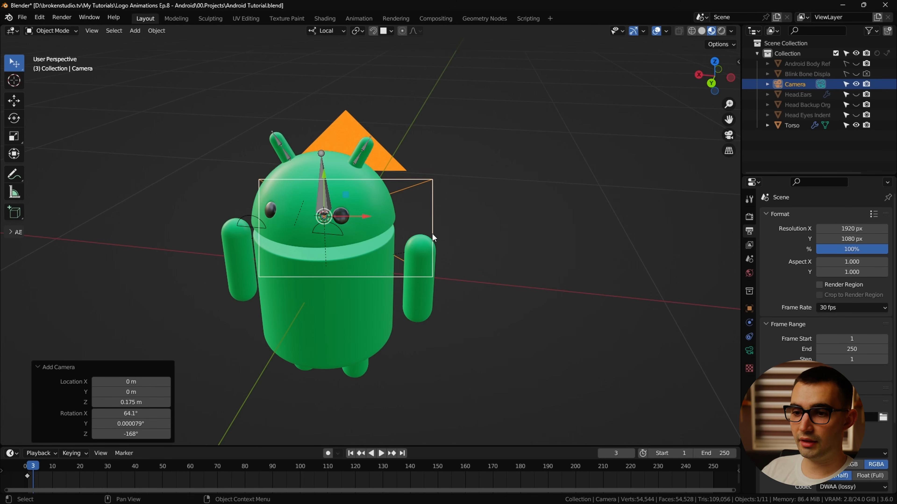
Clear the new camera's rotation and rotate it 90° about the X axis.
key(alt+r)
middle_drag(475, 243, 426, 251)
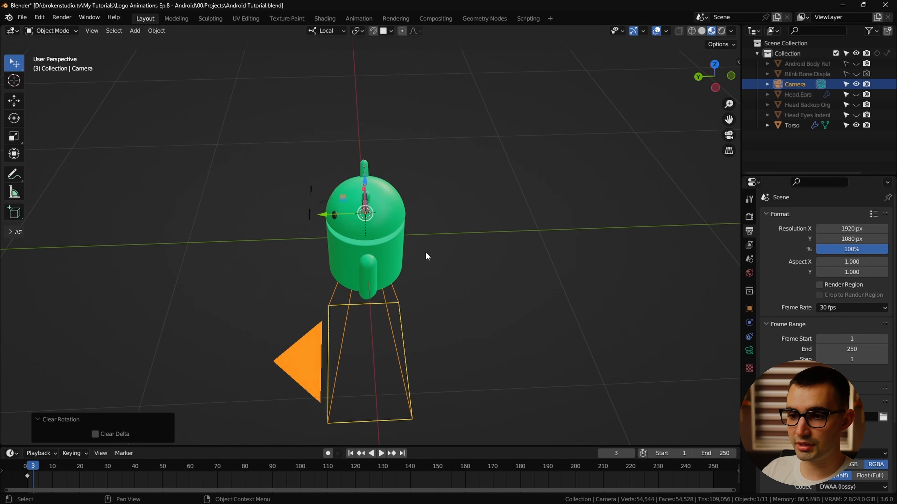
middle_drag(477, 222, 490, 314)
text(rx90)
key(Return)
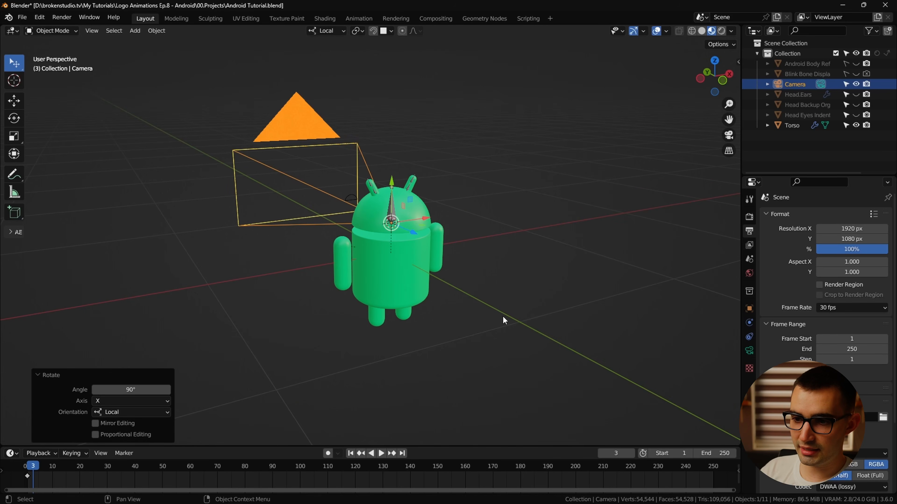
Move the camera away from the Android along its local Z axis, first about 1.72 m and again a bit farther.
drag(411, 237, 734, 372)
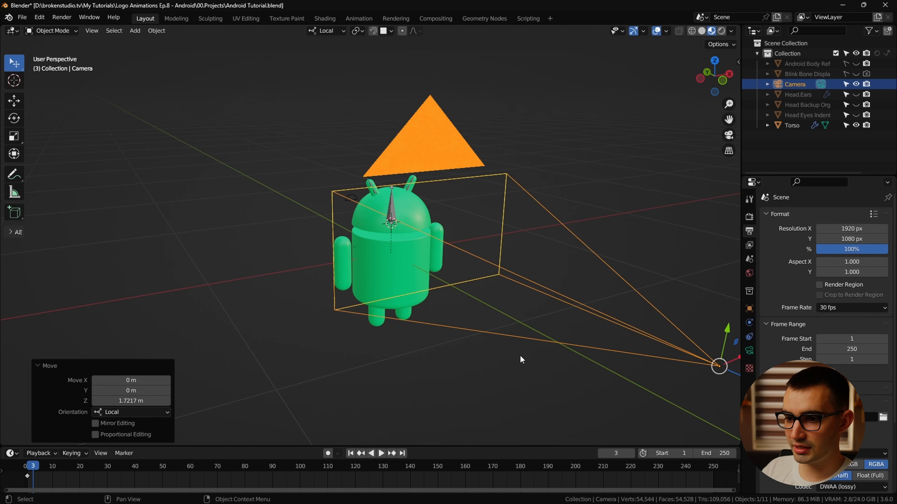
scroll(519, 355, down, 7)
drag(444, 268, 524, 303)
scroll(495, 289, up, 3)
Select the Torso and rotate it 180° about the Z axis to turn the Android around towards the camera.
click(386, 264)
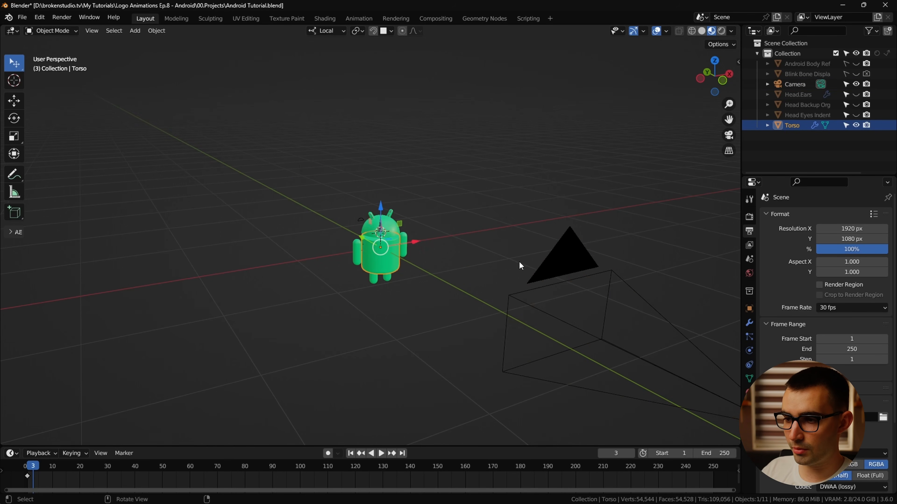
middle_drag(519, 262, 496, 266)
text(r)
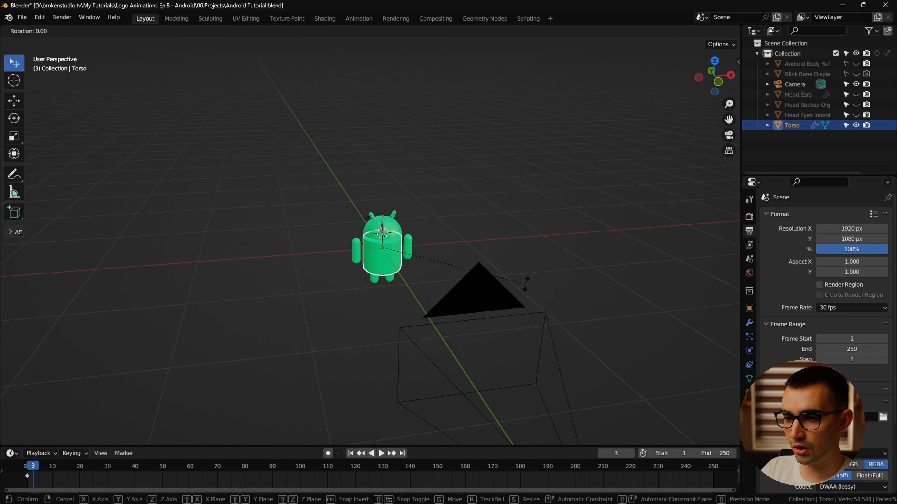
text(z180)
key(Return)
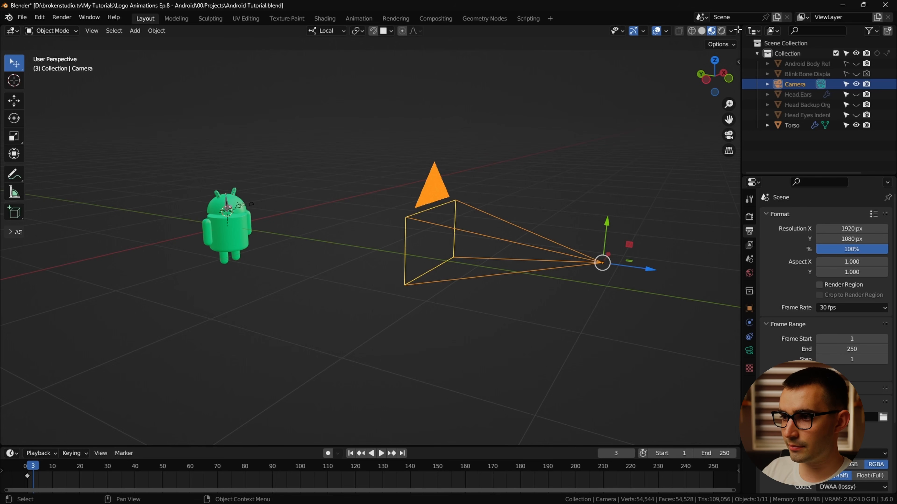
Split the 3D viewport vertically into two side-by-side areas of roughly equal width.
drag(738, 26, 562, 65)
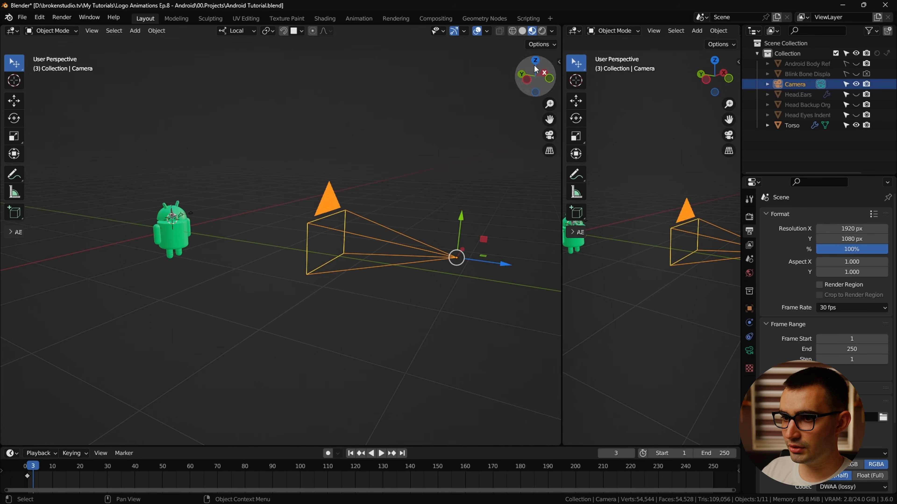
right_click(388, 28)
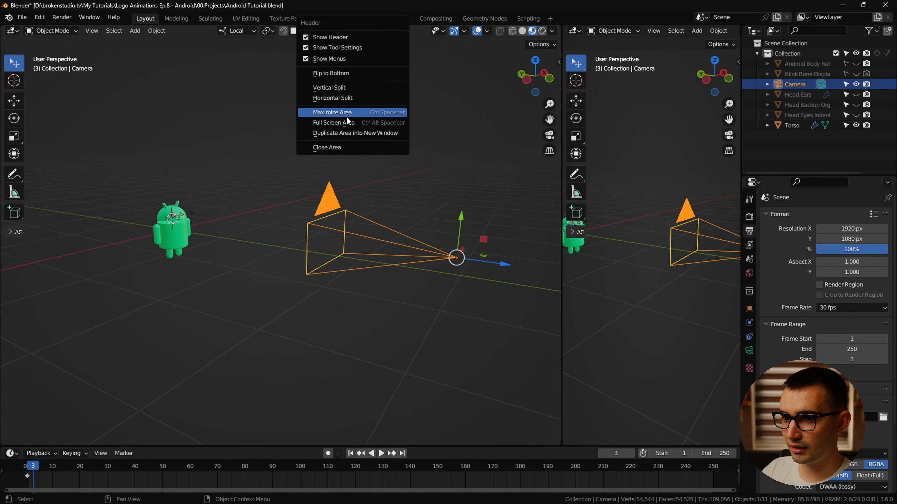
click(330, 87)
click(357, 140)
drag(562, 28, 653, 141)
drag(357, 142, 393, 152)
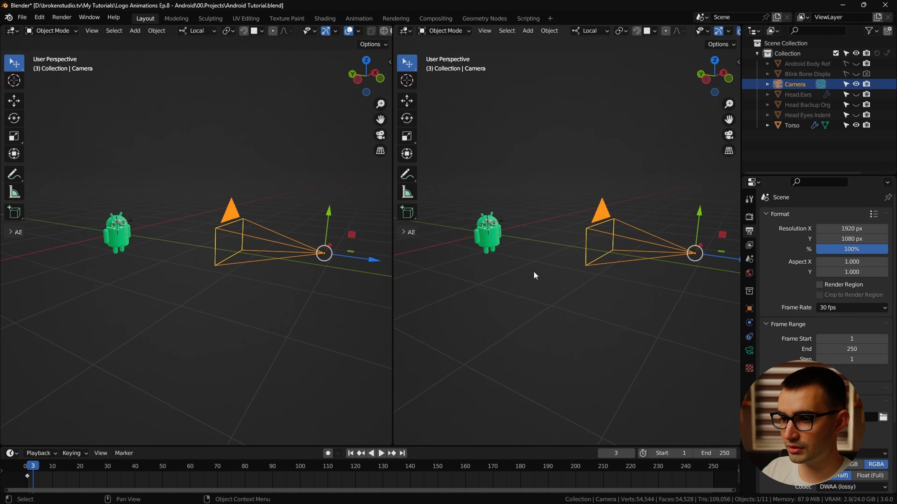
Switch the first of the two viewports to the camera view, keeping the other in user perspective.
click(534, 272)
alt+middle_drag(240, 185, 208, 209)
key(KP_0)
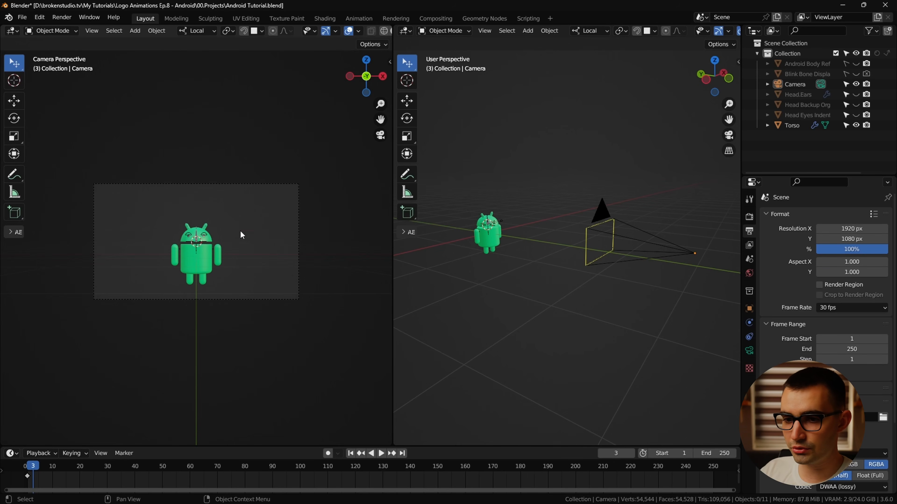
Set the camera's Passepartout opacity to 1.000 in its viewport display settings.
click(821, 84)
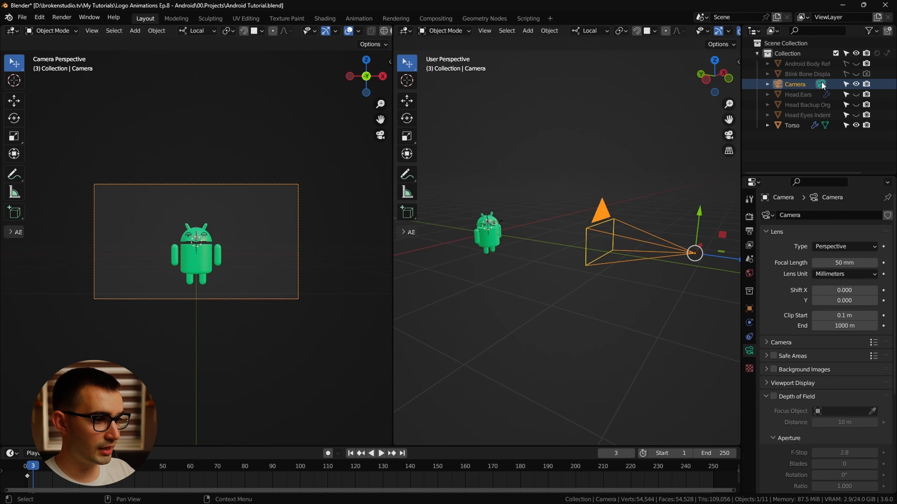
click(793, 383)
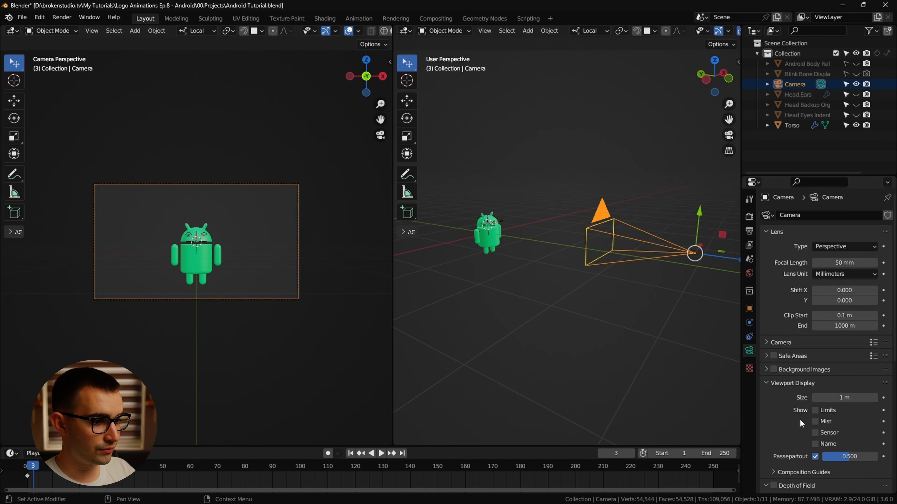
scroll(793, 264, down, 5)
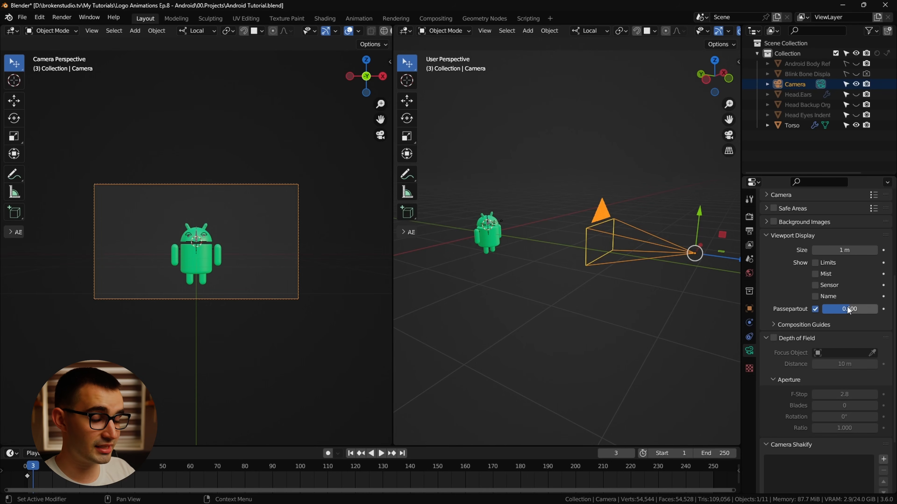
drag(835, 310, 879, 314)
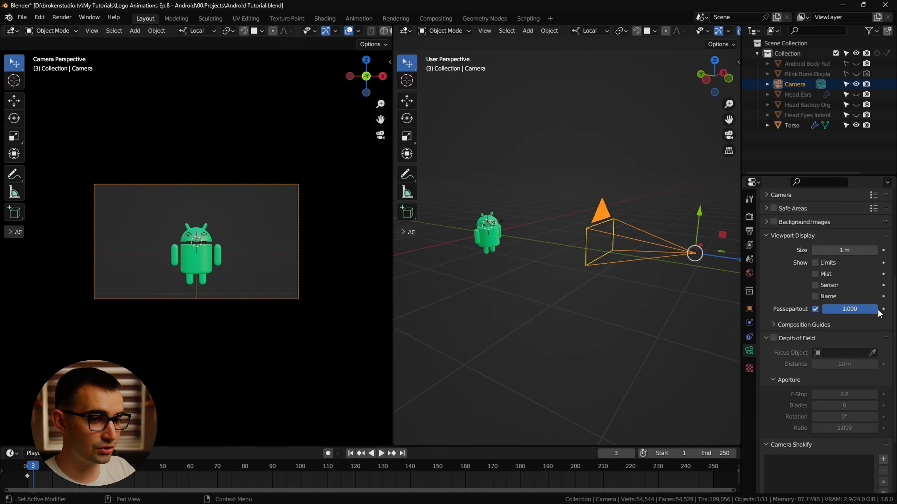
Hide the gizmos, overlays and toolbar in the camera viewport and enlarge the camera frame.
click(326, 31)
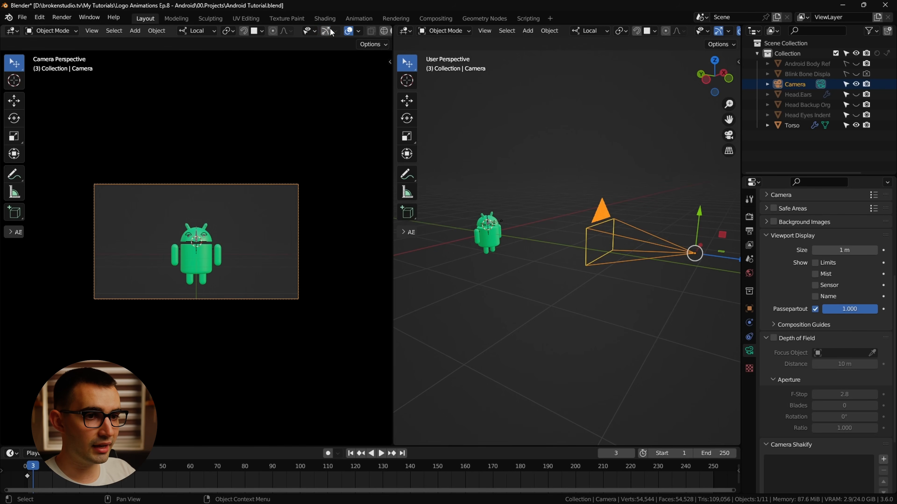
click(351, 32)
key(t)
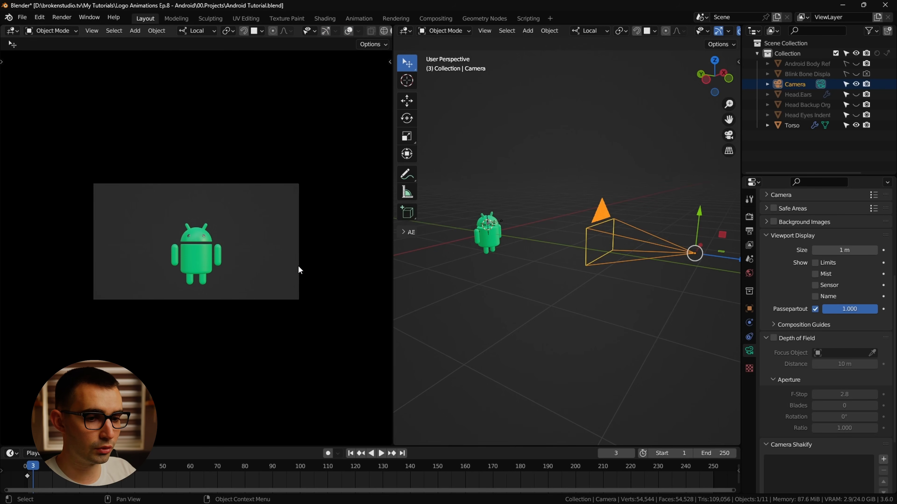
scroll(268, 276, up, 2)
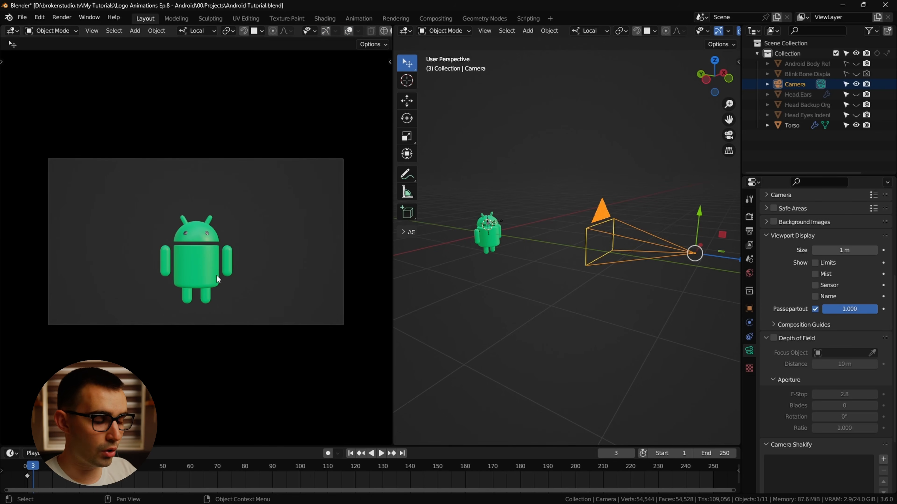
Set the camera's focal length to 14 mm.
scroll(846, 296, up, 7)
click(843, 262)
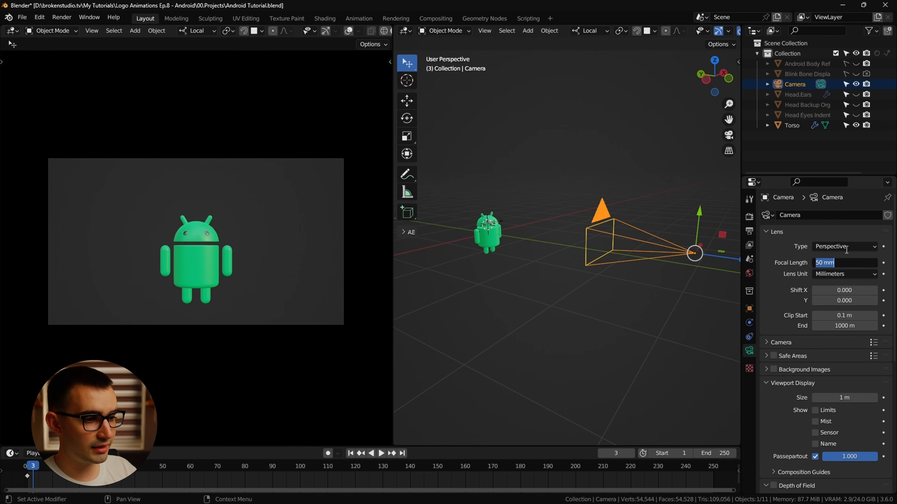
text(14)
key(Return)
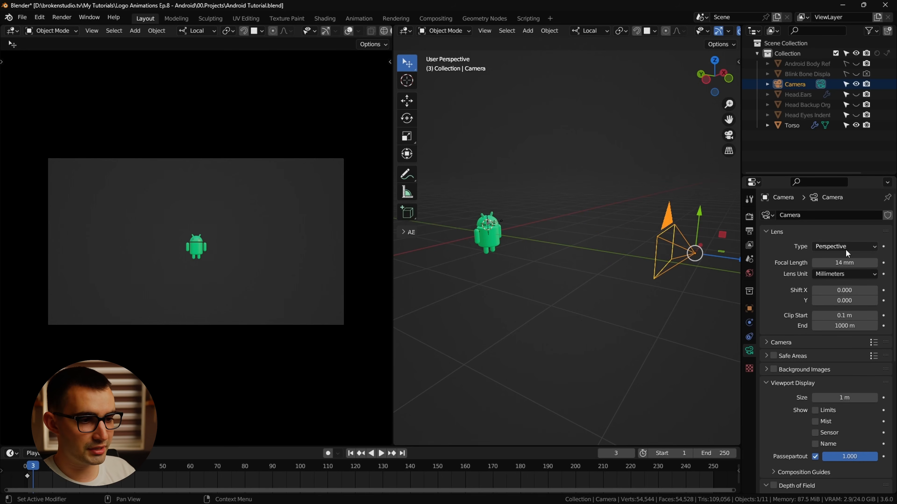
Move the camera about 2.72 m closer to the Android along its local Z axis.
key(g)
key(z)
key(z)
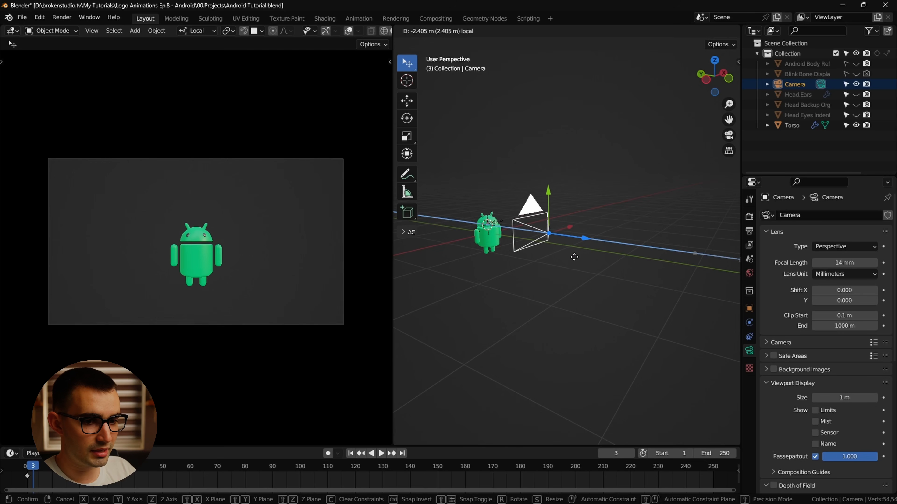
click(561, 274)
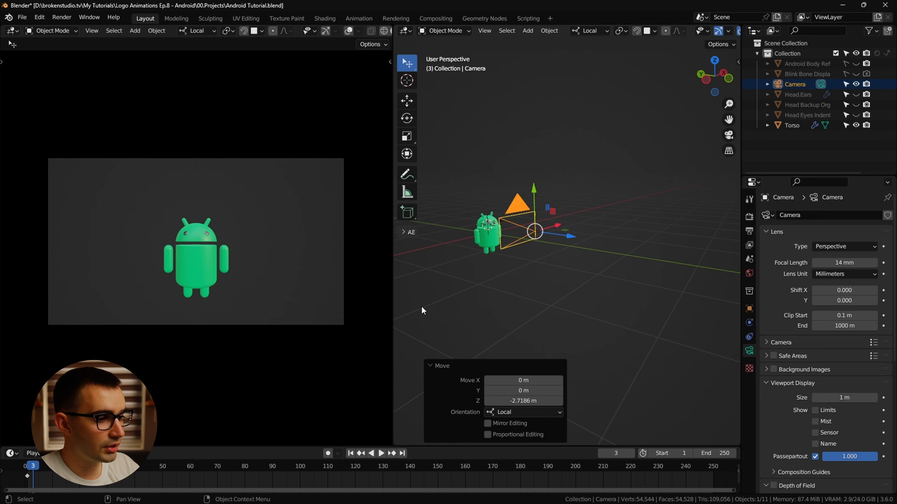
Move the camera back from the Android along its local Z axis, finishing with a further move of about 0.42 m.
drag(570, 236, 738, 262)
scroll(713, 270, down, 3)
drag(677, 253, 692, 255)
Enable Background Images for the camera and add an empty background image entry.
click(773, 369)
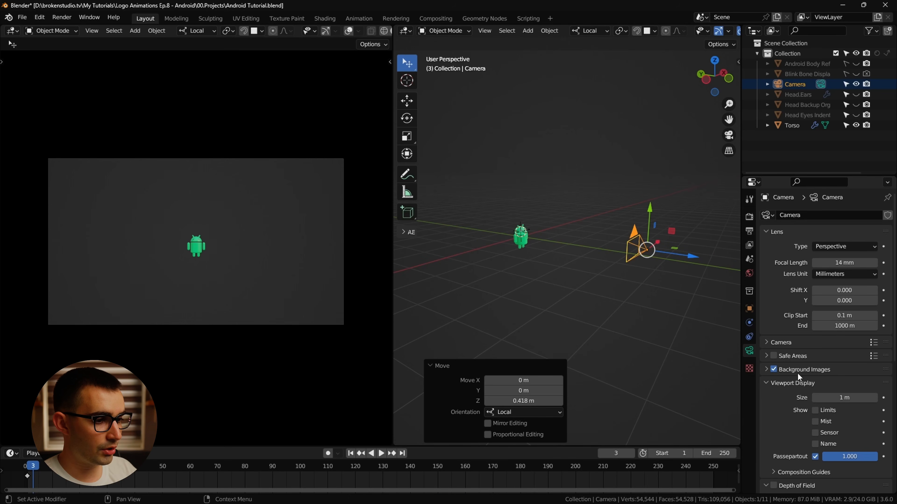
click(803, 372)
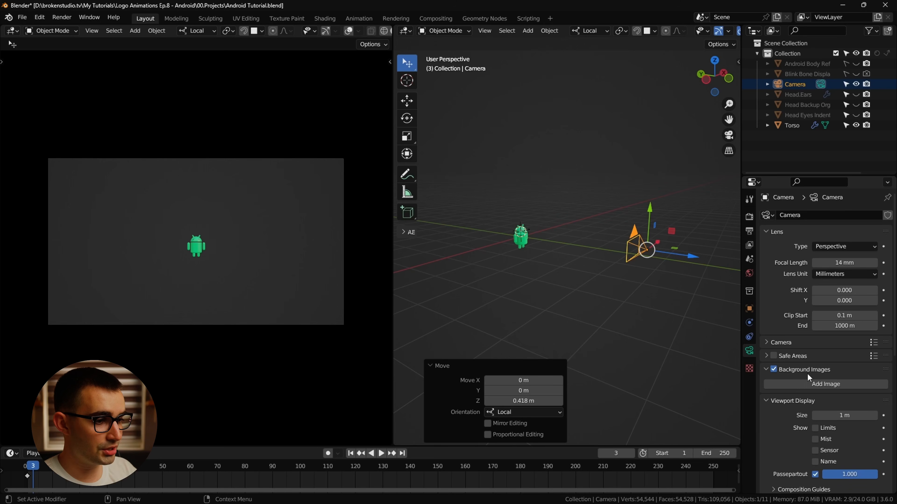
click(823, 385)
Load all PNG frames from the desktop folder Android Ref Sequence as the camera's background image, with Detect Sequences enabled.
click(842, 426)
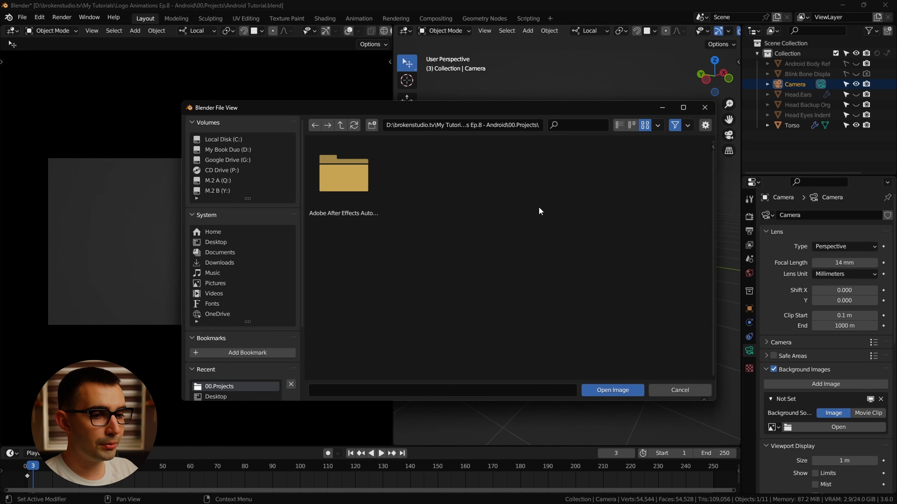
click(226, 242)
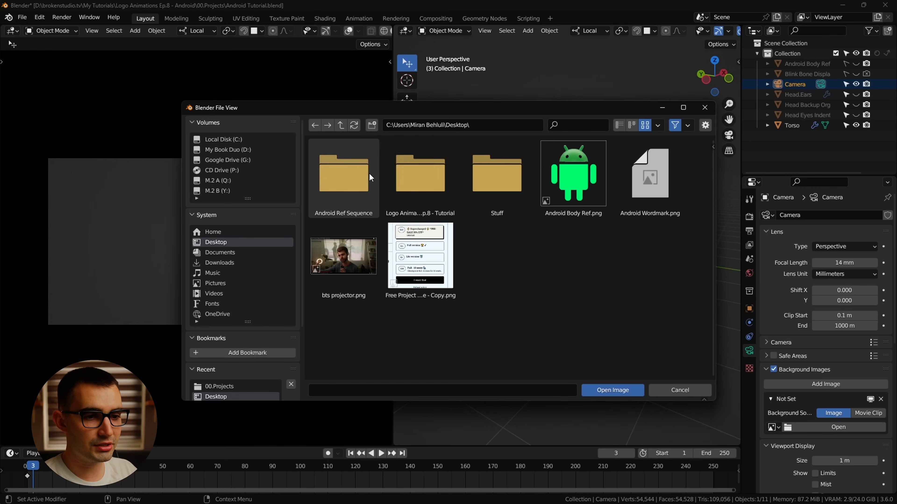
click(334, 176)
double_click(334, 177)
click(353, 218)
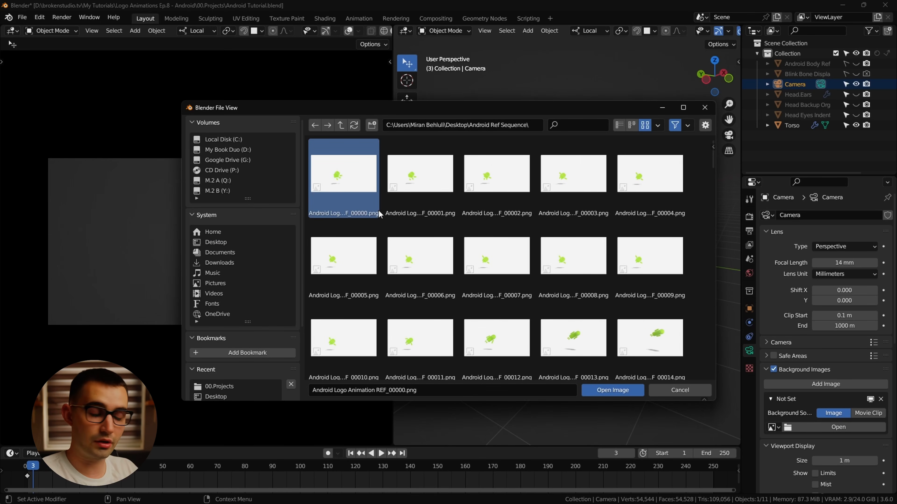
key(a)
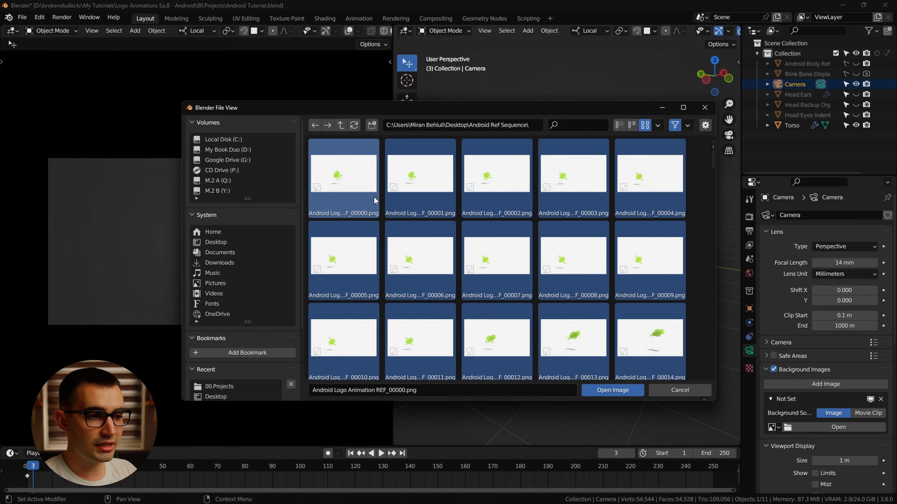
click(704, 128)
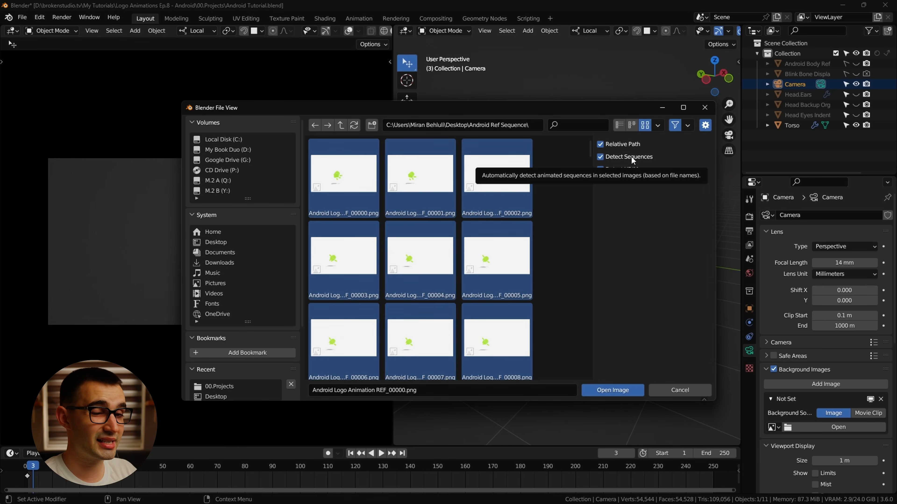
click(621, 390)
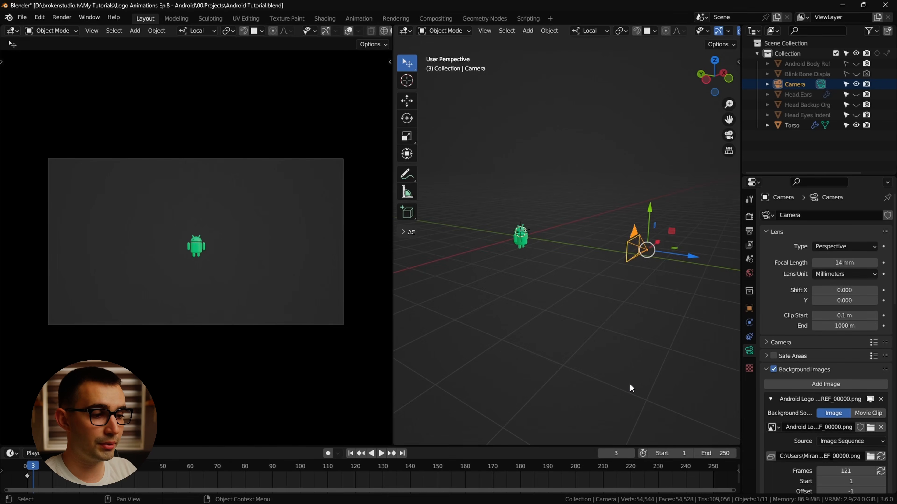
Turn the overlays back on in the camera viewport to show the reference sequence.
click(335, 31)
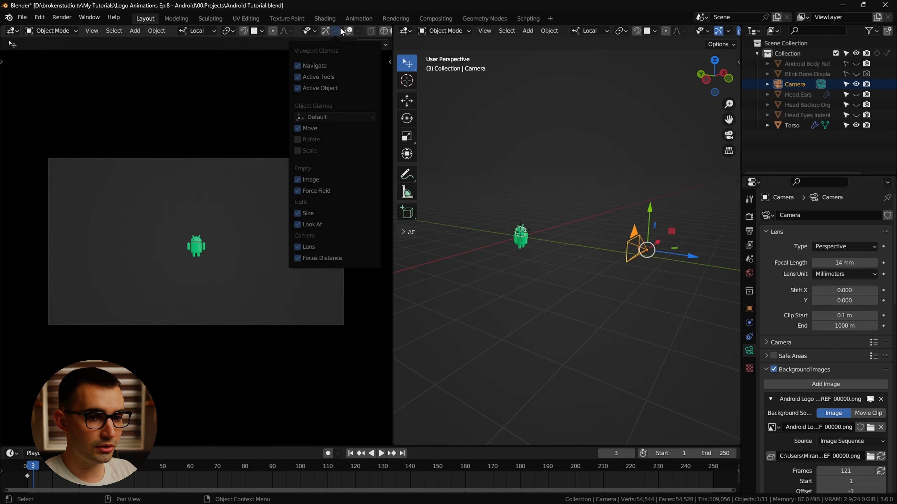
click(348, 31)
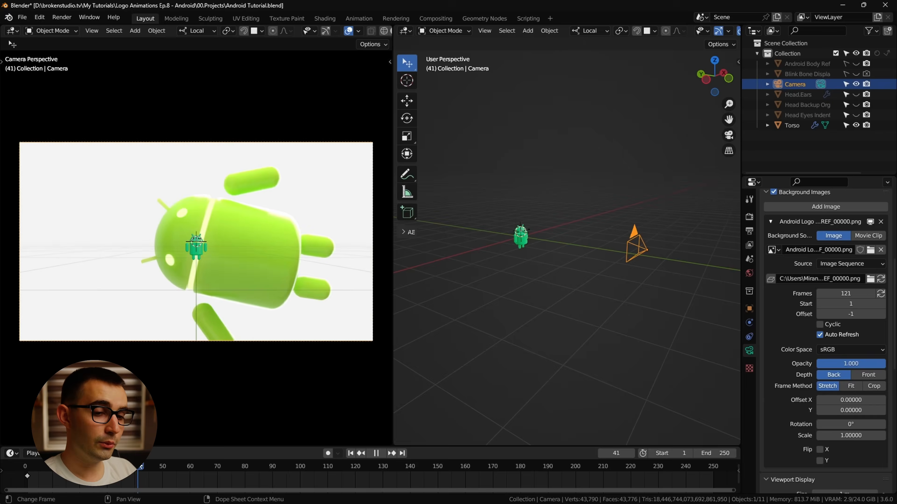
Scrub and play the timeline to review the Android's motion in the reference sequence, finishing at frame 19.
drag(88, 466, 201, 447)
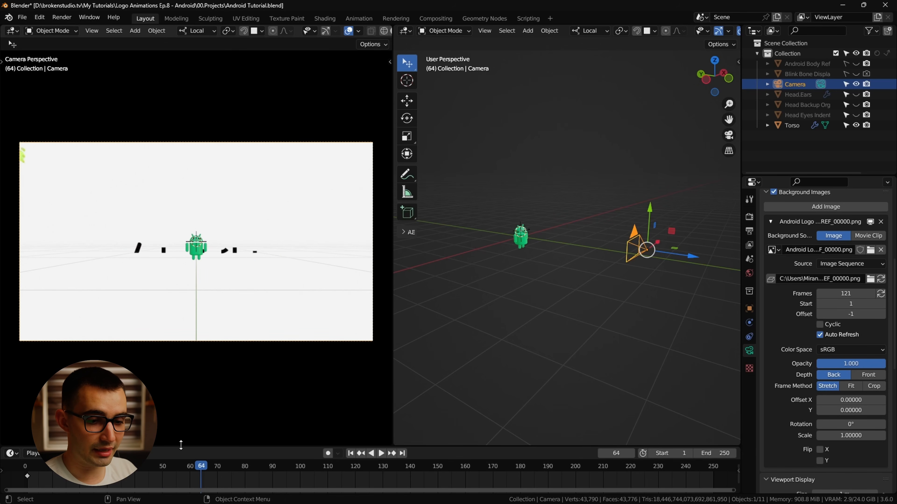
key(space)
drag(231, 471, 77, 471)
Select the Android's torso and try moving it freely in the scene against the reference.
click(521, 242)
scroll(577, 314, up, 3)
key(KP_Decimal)
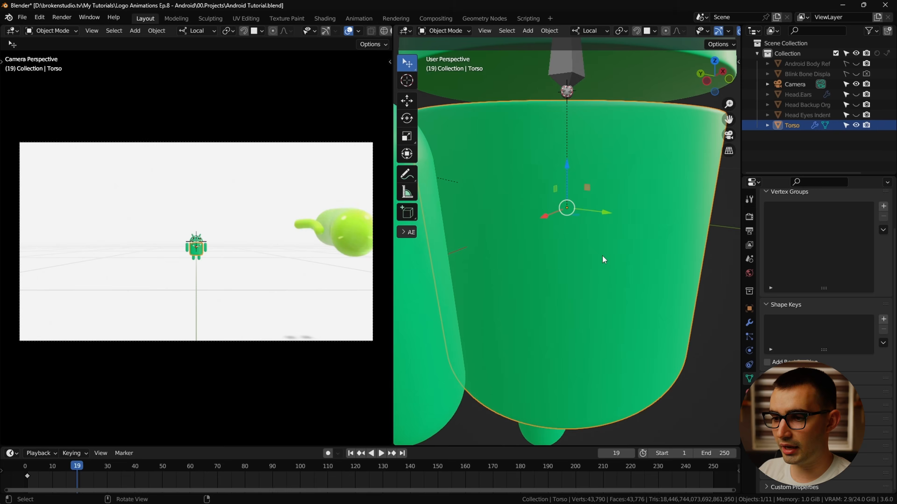
scroll(606, 253, down, 10)
key(g)
right_click(606, 240)
key(g)
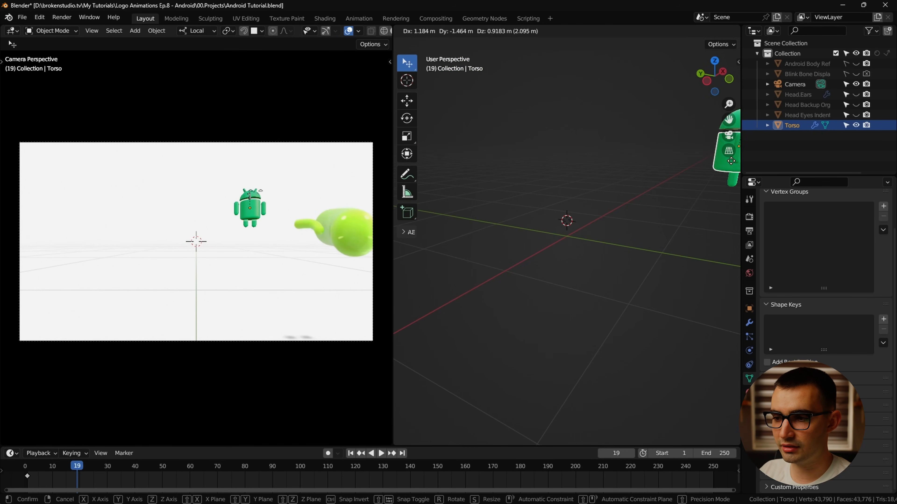
click(565, 222)
scroll(565, 223, down, 3)
key(g)
click(597, 207)
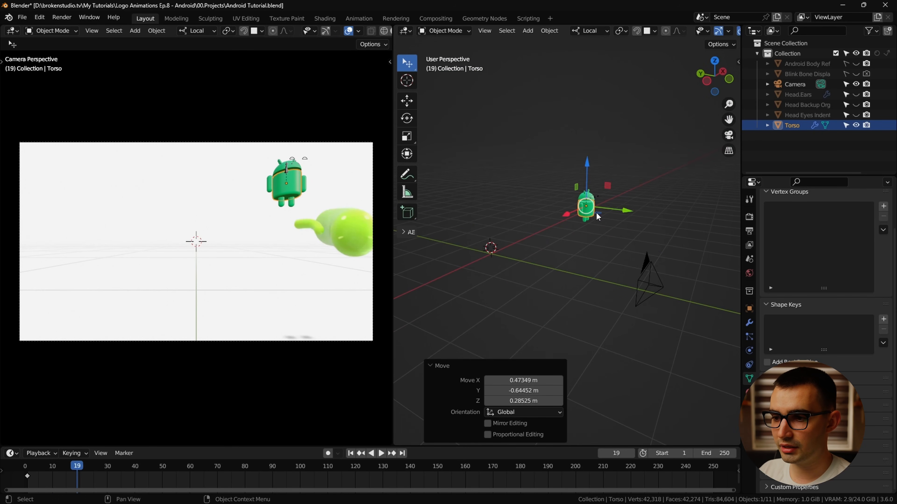
Try shifting the Android along its individual local axes, including about 1.32 m along local Y.
middle_drag(597, 215, 553, 234)
drag(547, 224, 476, 236)
drag(525, 252, 534, 279)
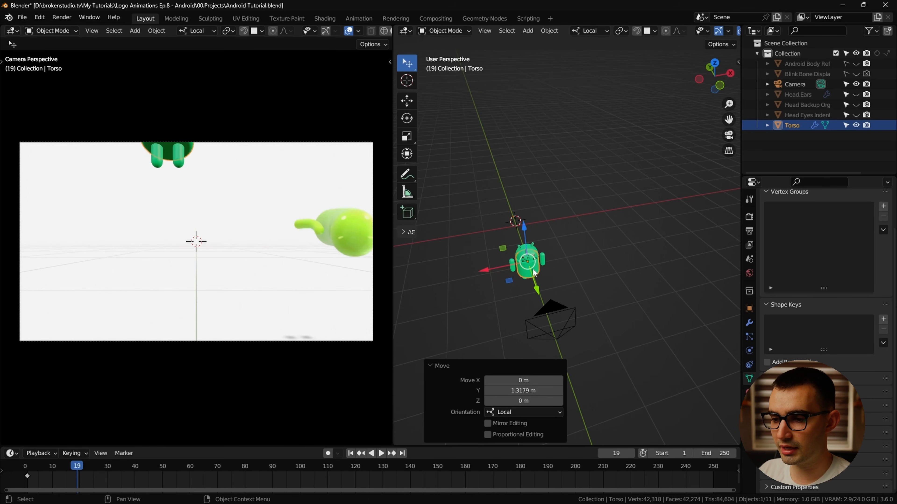
drag(526, 230, 529, 270)
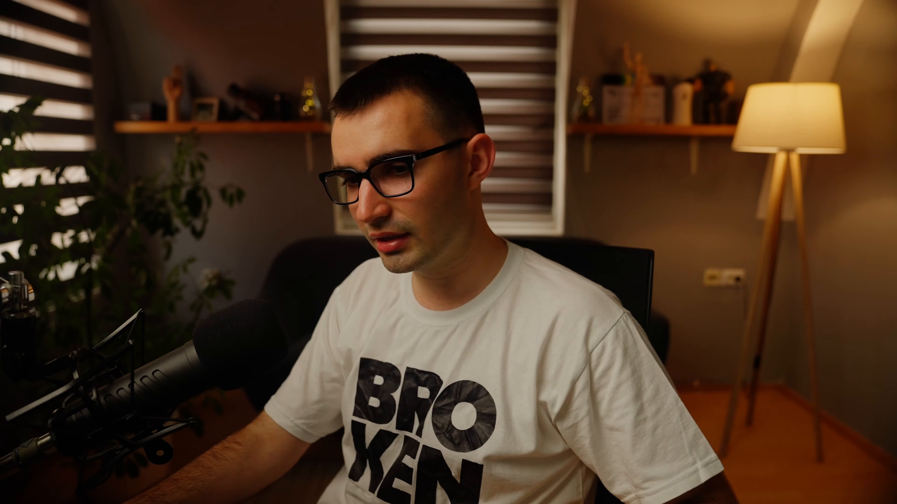
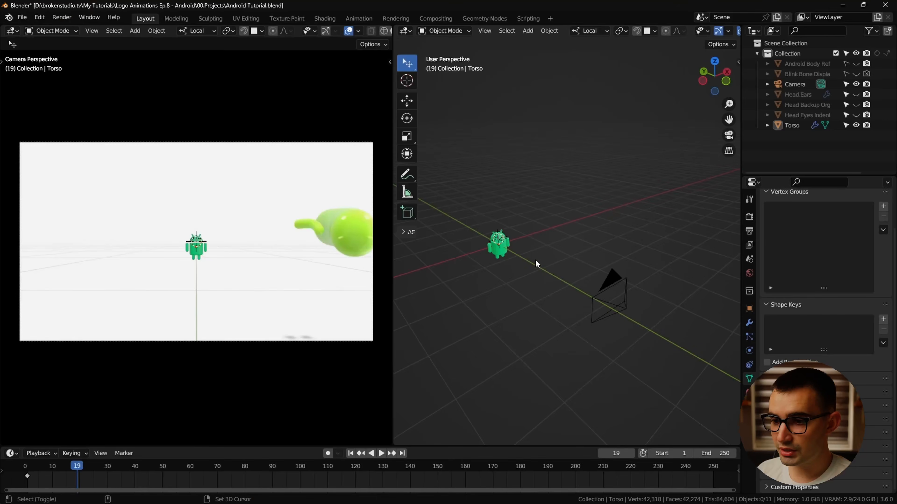
Add a Bezier curve at the Android's position and open it in Edit Mode.
key(shift+a)
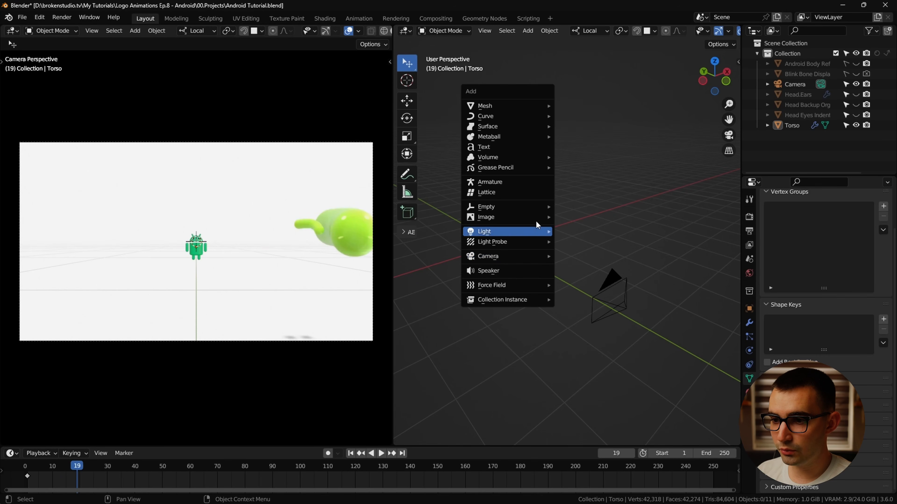
mouse_move(527, 118)
click(586, 115)
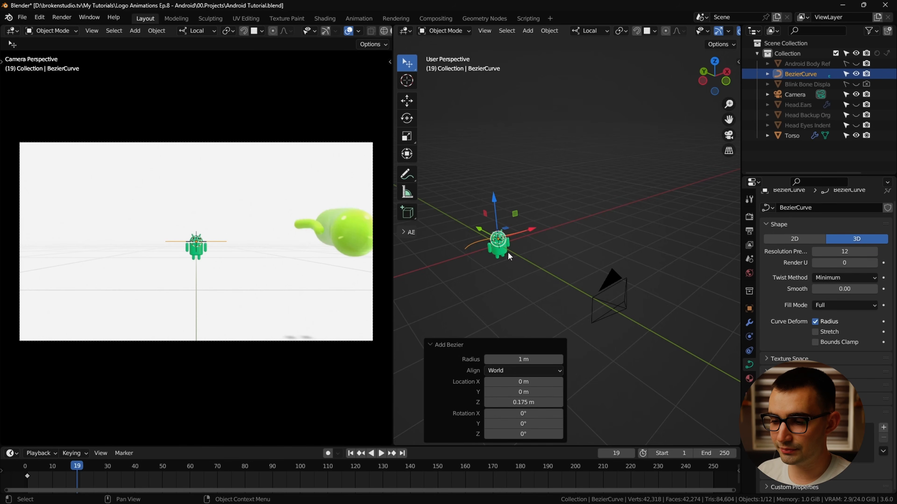
middle_drag(509, 256, 560, 195)
key(Tab)
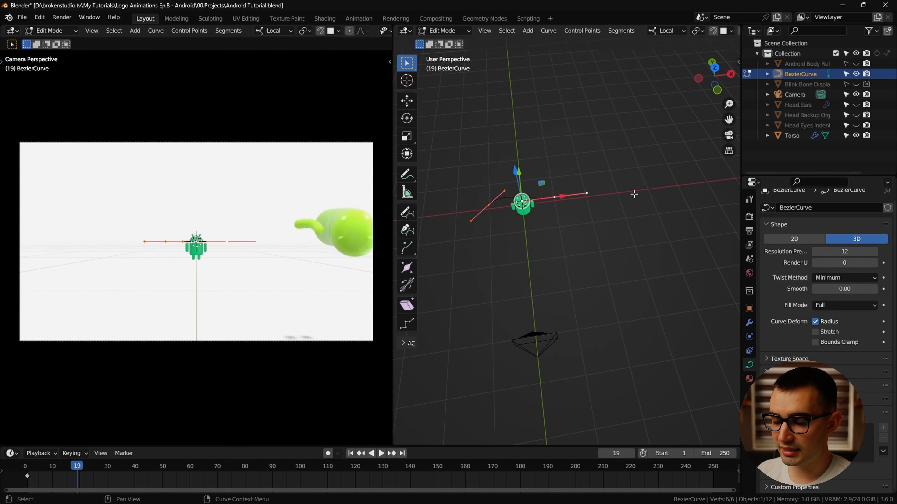
Try scaling the Bezier curve's points by 80 along local Z.
key(s)
key(z)
key(8)
key(0)
key(Return)
Rotate all of the Bezier curve's points 90° about the Z axis.
key(r)
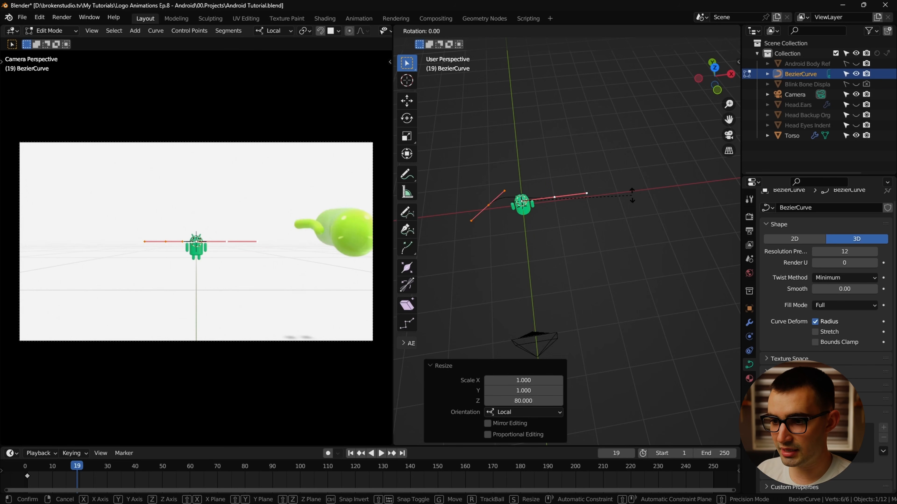
key(z)
key(9)
key(0)
key(Return)
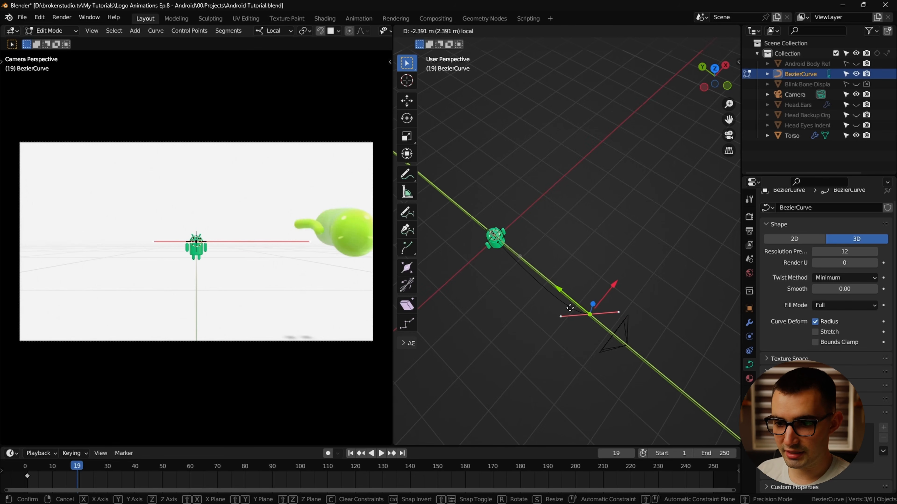
Move the curve's end point about 2.53 m towards the camera along local Y and pull its handle along X and about 1.94 m along Y.
click(570, 308)
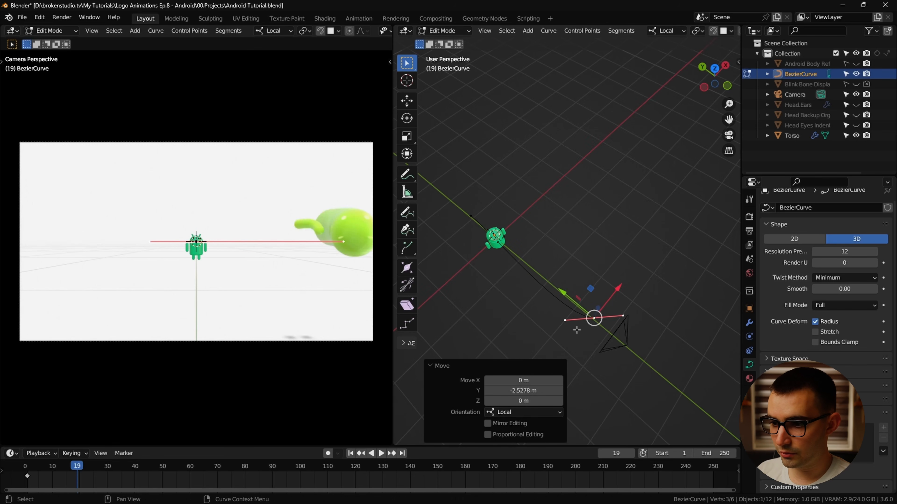
middle_drag(570, 308, 640, 275)
key(g)
key(x)
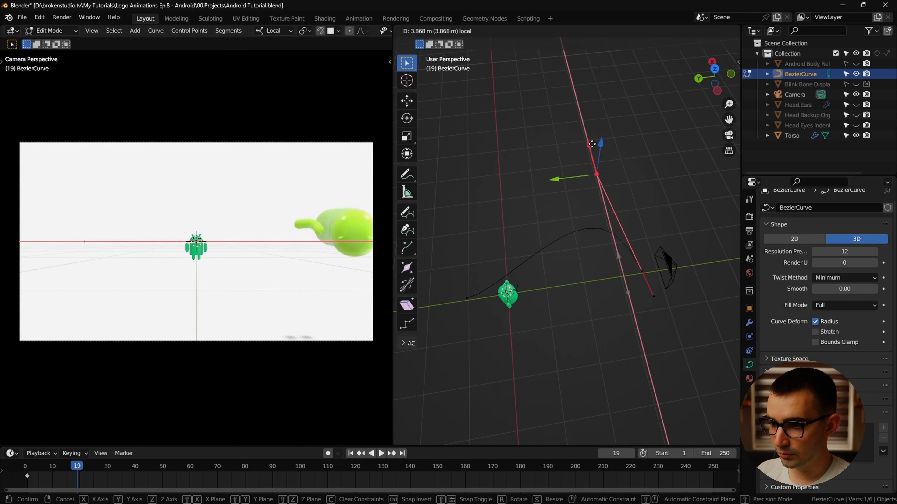
click(585, 174)
key(g)
key(y)
click(506, 184)
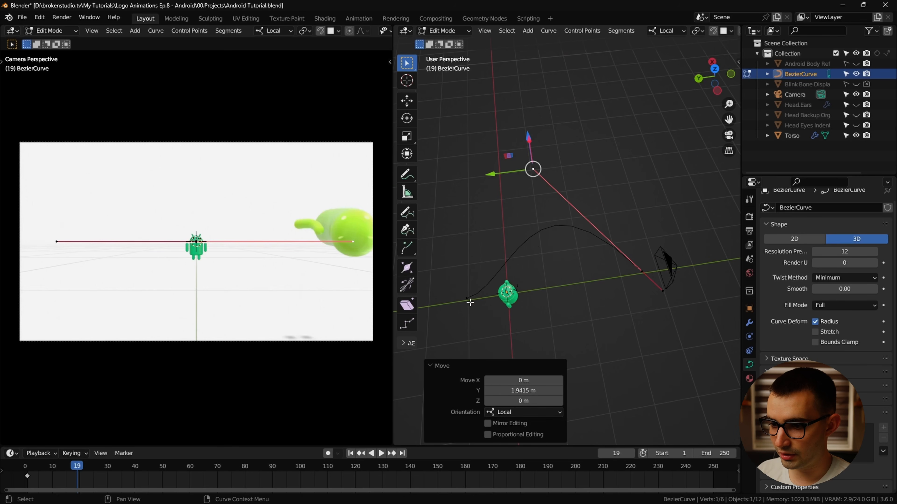
click(469, 300)
key(Tab)
middle_drag(649, 284, 512, 265)
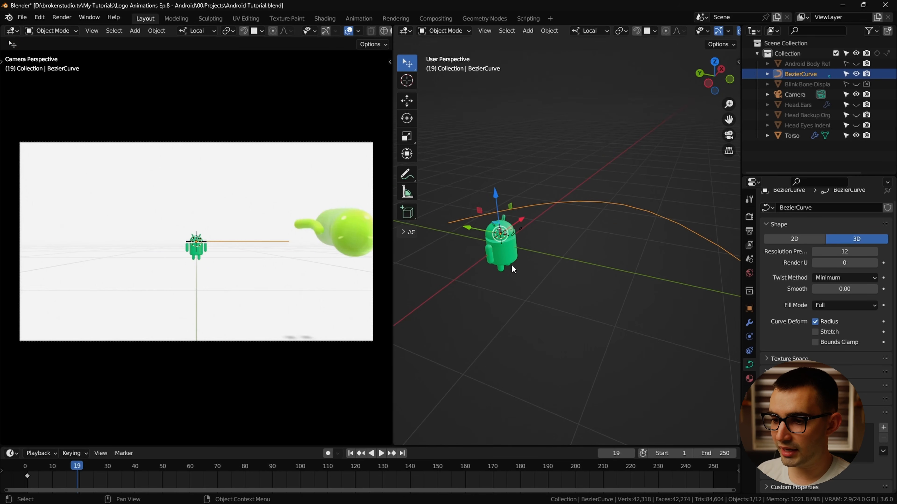
Add a Follow Path constraint to the Torso with the Bezier curve as its target.
click(516, 256)
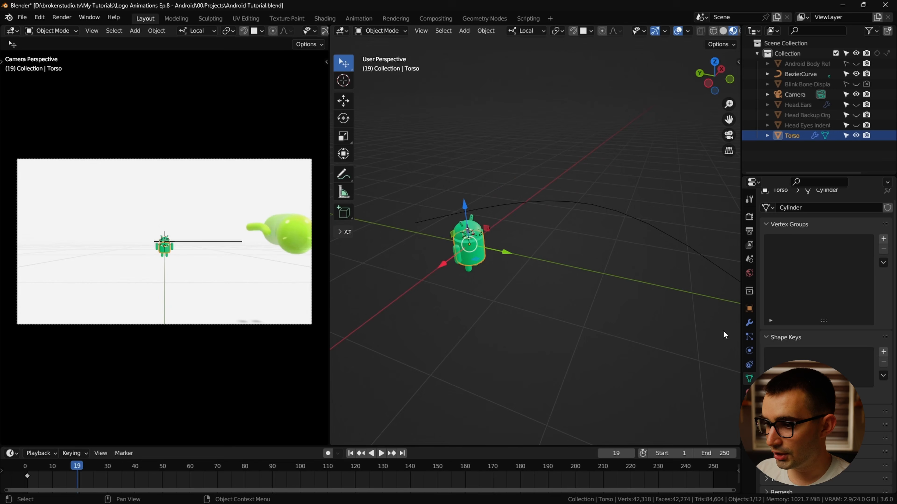
click(751, 364)
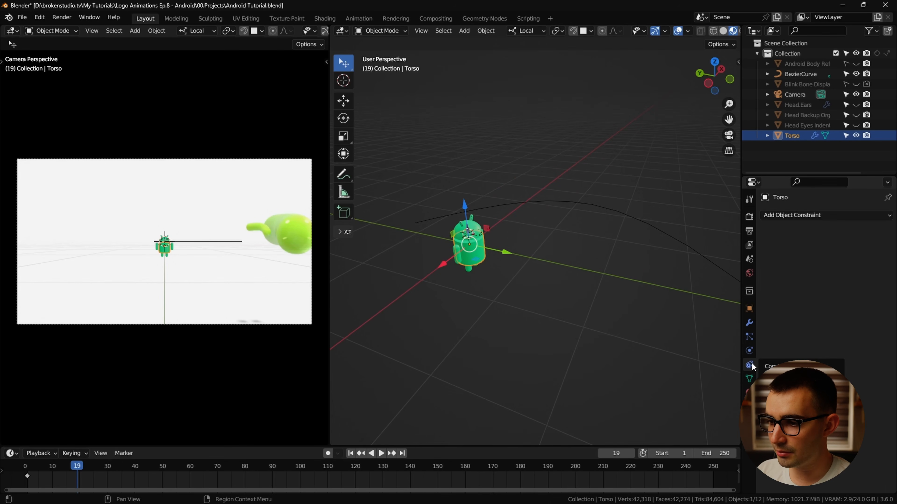
click(831, 216)
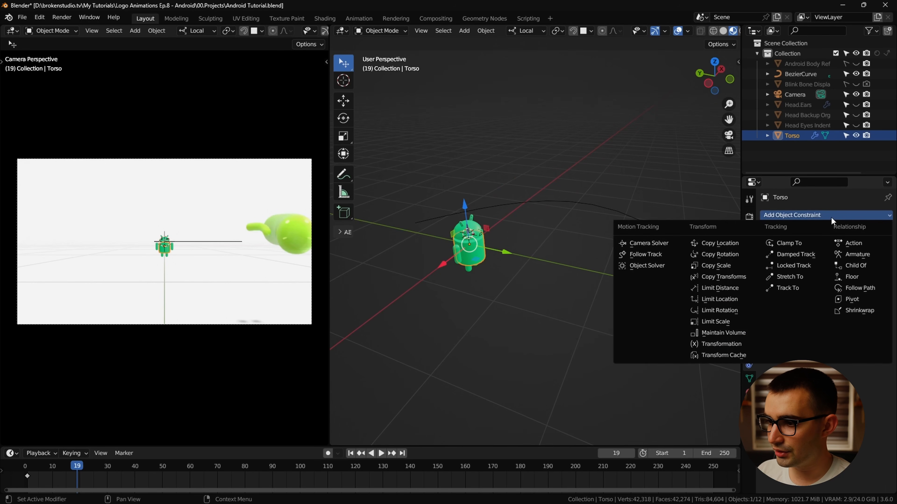
click(865, 288)
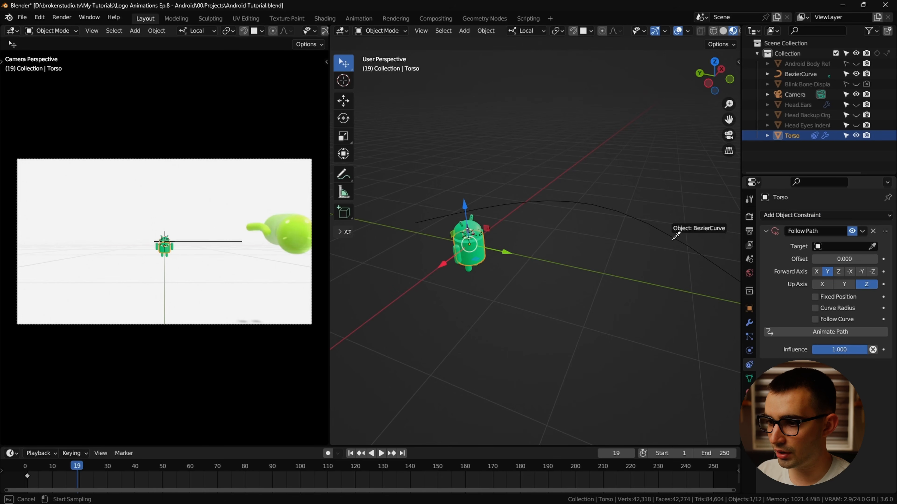
click(666, 233)
Set the Bezier curve's preview resolution to 64.
click(665, 232)
shift+middle_drag(665, 233, 534, 256)
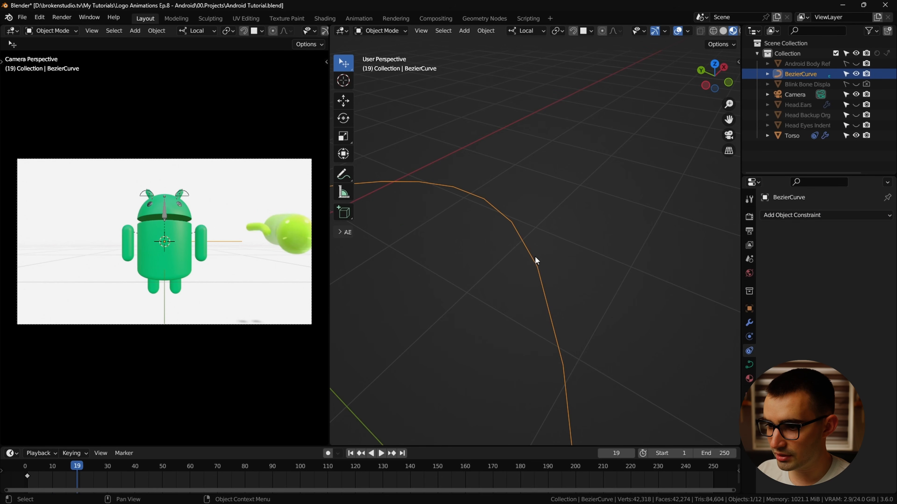
click(749, 364)
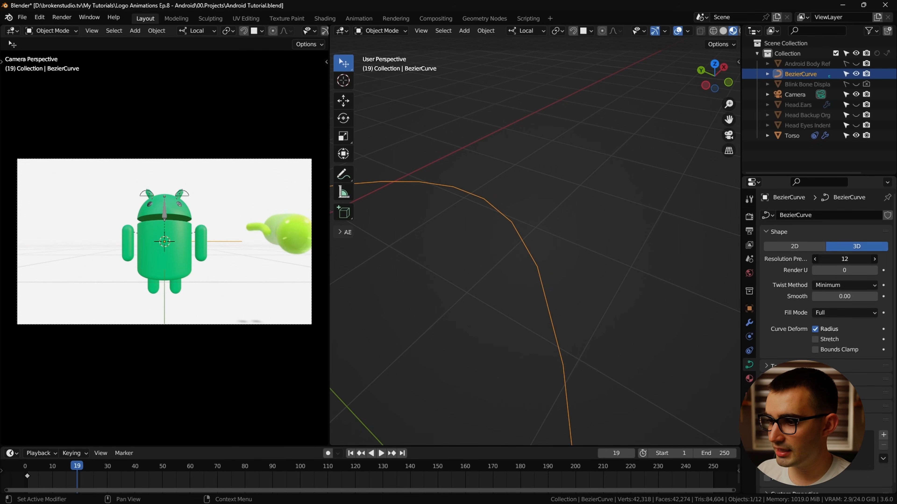
key(Return)
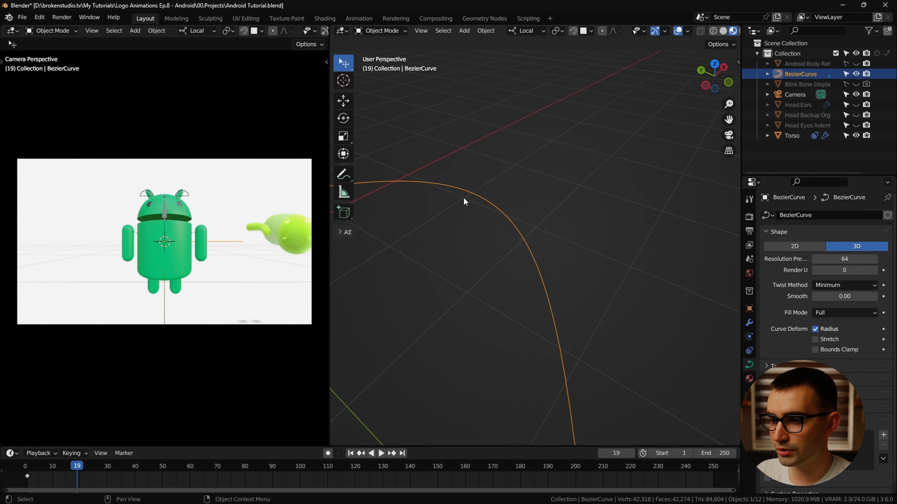
Slide the Torso along the curve by lowering its Follow Path constraint's Offset.
scroll(525, 305, down, 4)
middle_drag(524, 305, 582, 257)
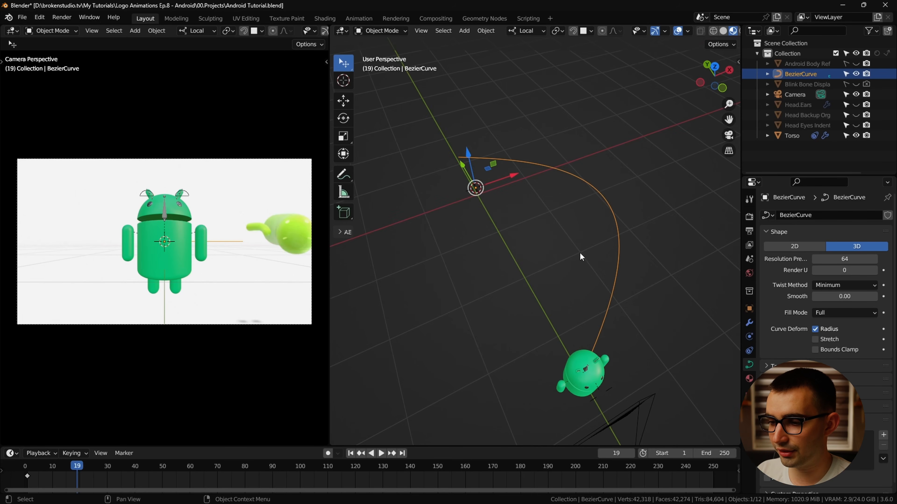
scroll(581, 257, down, 2)
click(567, 325)
click(749, 322)
click(749, 364)
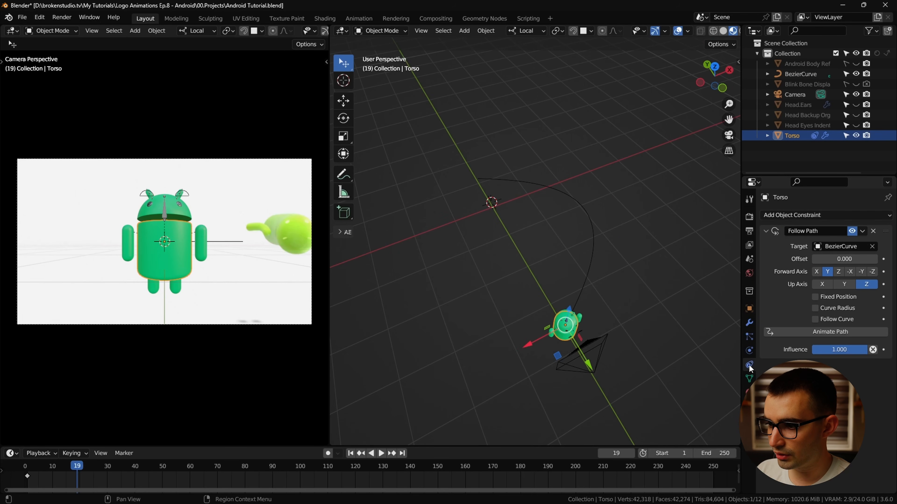
drag(844, 259, 815, 259)
Raise the Bezier curve's camera-side end point about 0.46 m along local Z in Edit Mode.
click(572, 309)
middle_drag(573, 309, 615, 263)
key(Tab)
click(612, 288)
drag(617, 231, 613, 204)
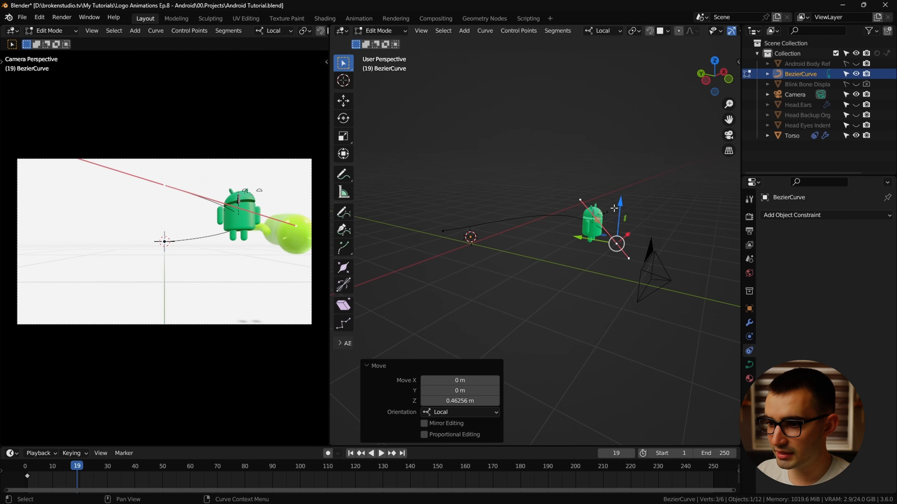
Subdivide the Bezier curve between its two end points.
middle_drag(512, 216, 527, 235)
shift+click(424, 234)
right_click(577, 207)
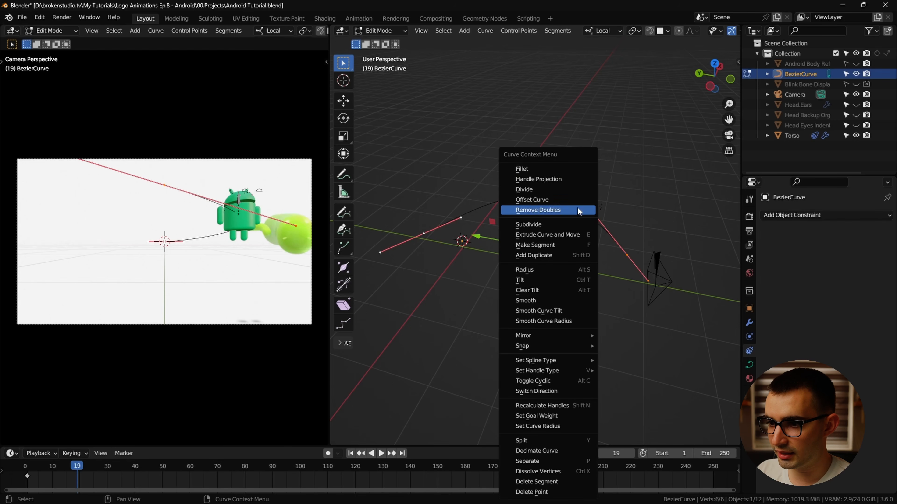
click(557, 220)
middle_drag(533, 213, 435, 224)
middle_drag(434, 225, 395, 227)
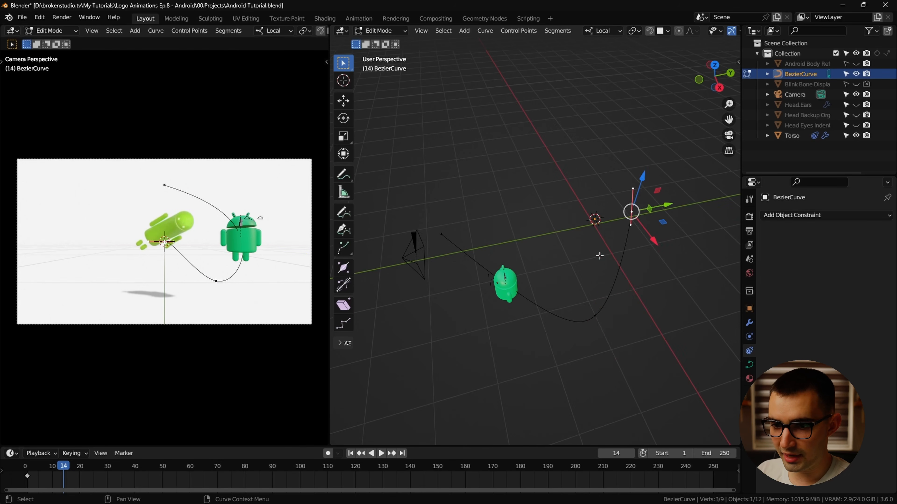
Lower the curve's end point farthest from the camera and raise its middle point along local Z.
middle_drag(599, 256, 657, 236)
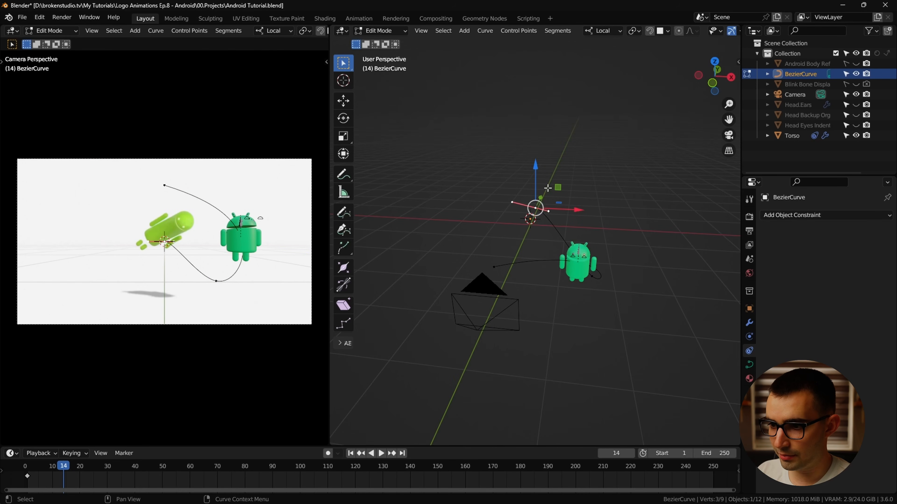
drag(535, 171, 536, 221)
click(592, 277)
key(g)
key(z)
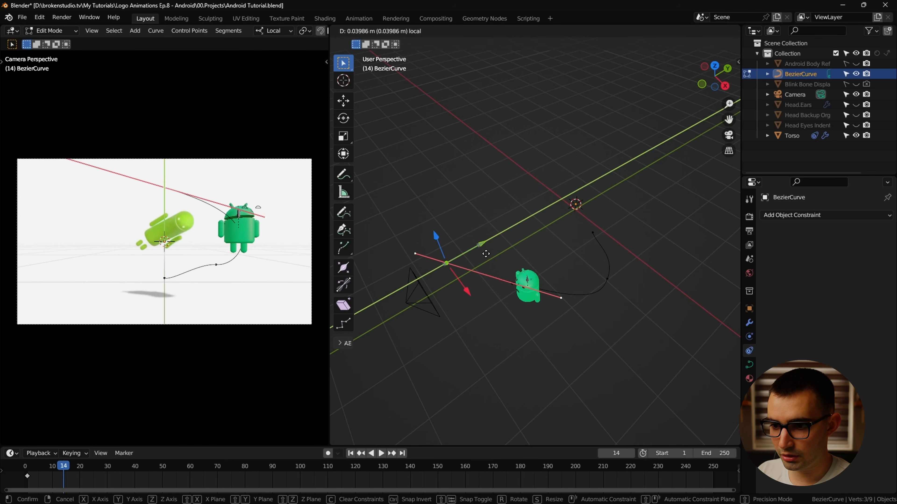
Fine-tune the curve's camera-side end point along local Y and lower it slightly along Z.
drag(485, 254, 486, 253)
middle_drag(477, 250, 466, 221)
mouse_move(449, 209)
mouse_down()
mouse_move(454, 230)
mouse_move(451, 222)
mouse_up()
drag(492, 252, 501, 249)
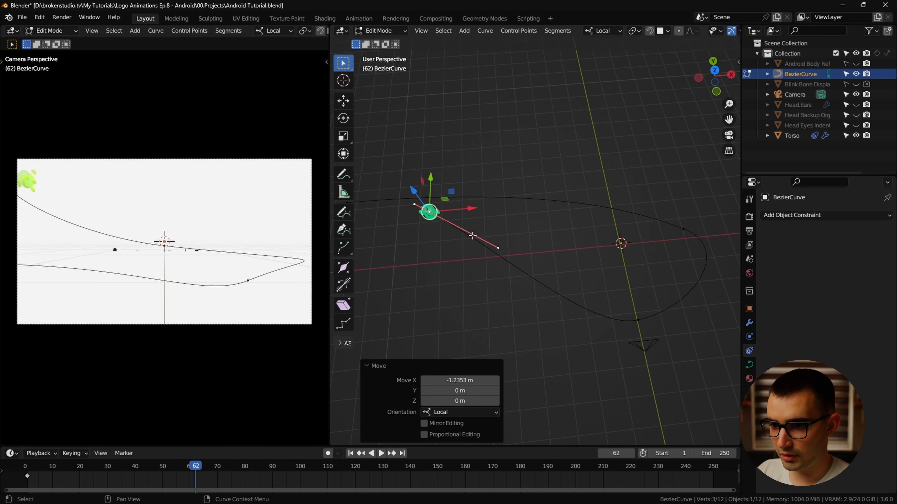
middle_drag(625, 301, 608, 303)
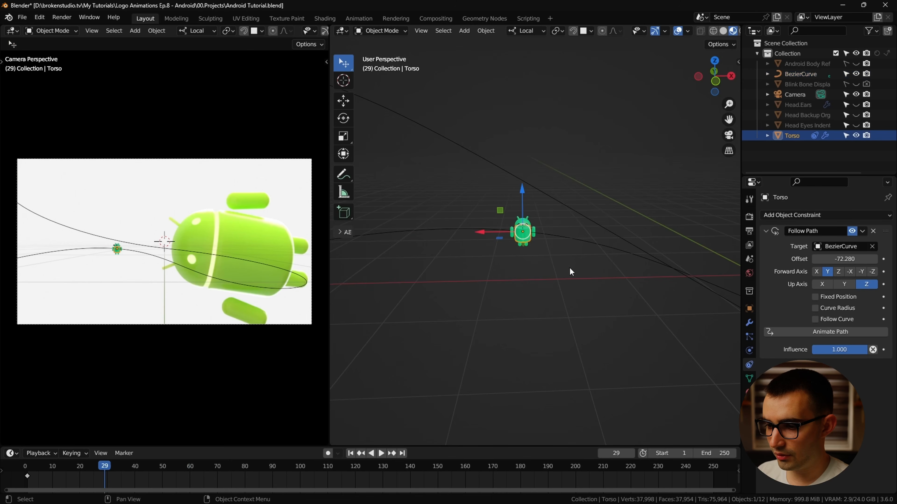
Enable Follow Curve on the Torso's Follow Path constraint.
click(839, 320)
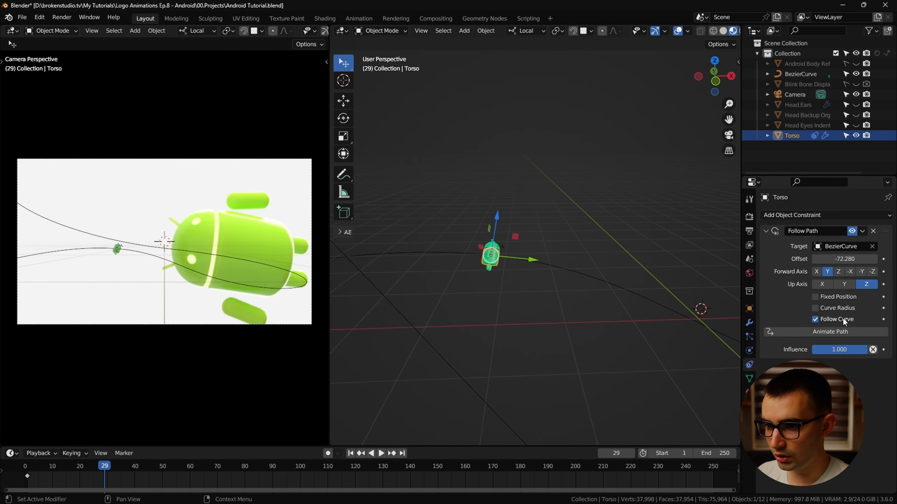
middle_drag(540, 304, 495, 282)
click(560, 320)
key(ctrl+z)
Put the Bezier curve in Edit Mode and set the tilt of the control point on its near bend to about -250°.
click(561, 311)
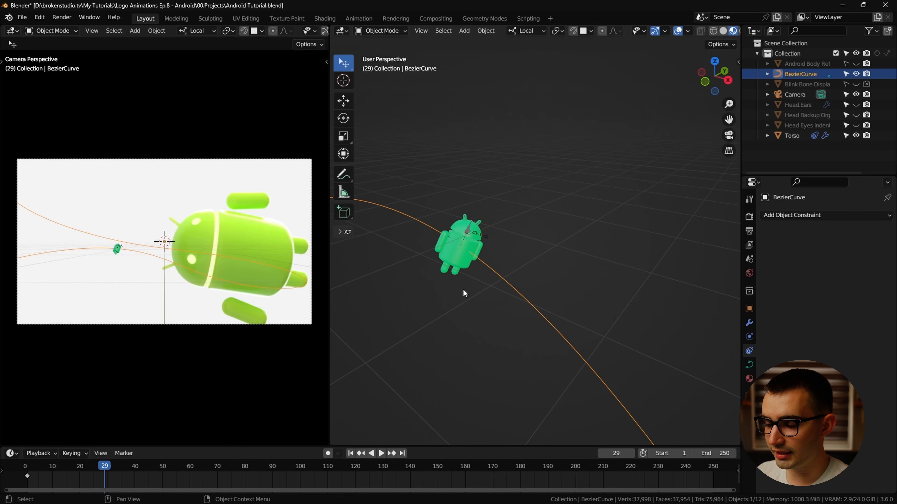
key(Tab)
click(512, 297)
scroll(575, 326, down, 5)
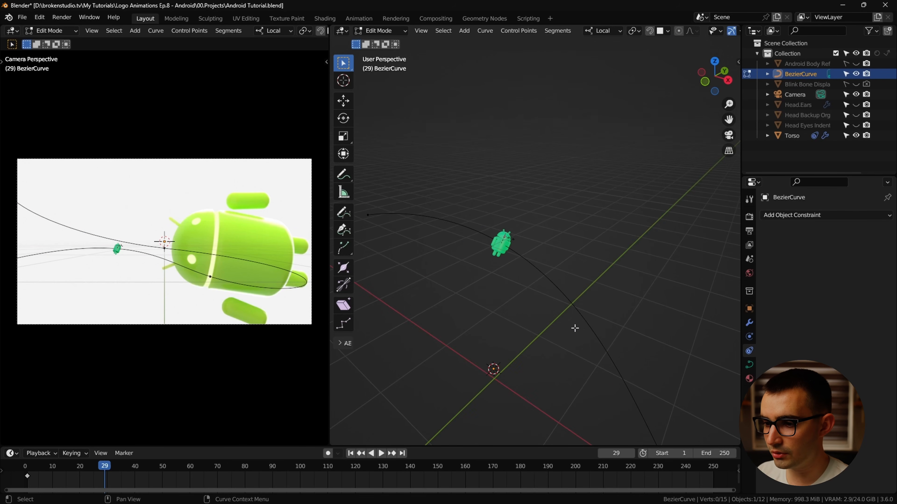
scroll(608, 303, up, 4)
shift+middle_drag(613, 299, 523, 232)
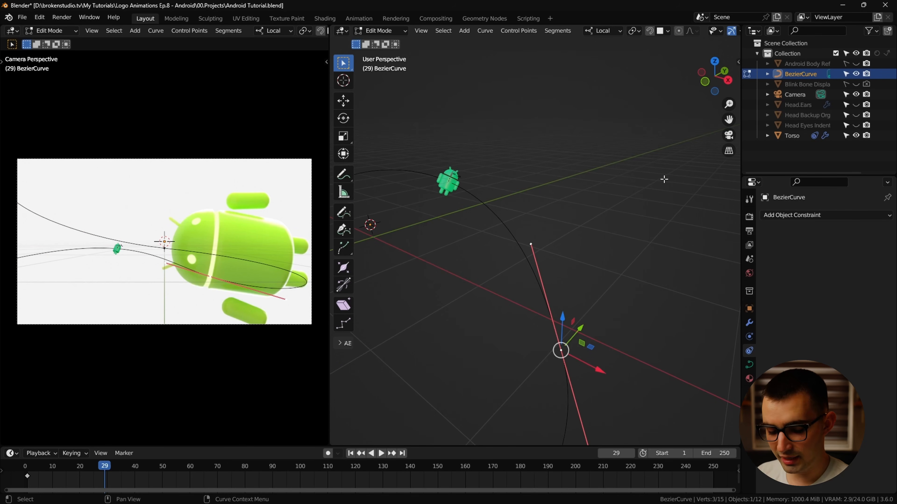
key(n)
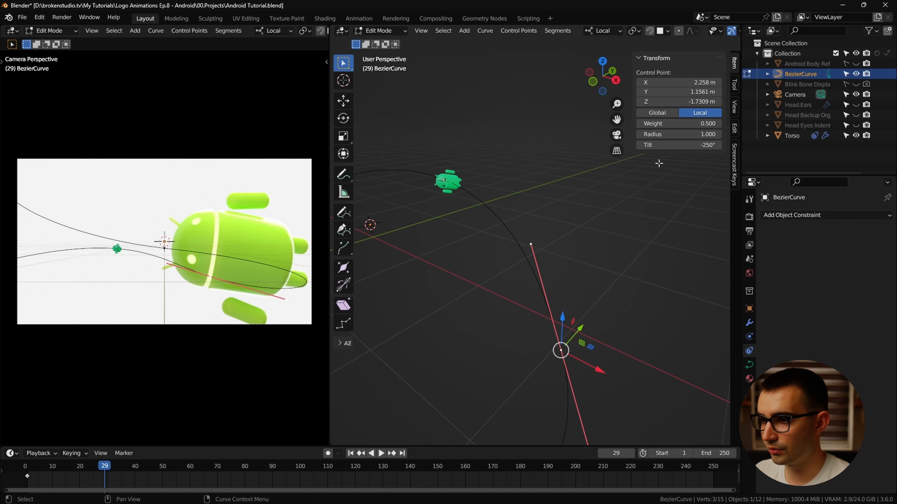
Display the curve normals in the viewport and readjust the selected control point's tilt.
scroll(668, 31, down, 5)
click(668, 31)
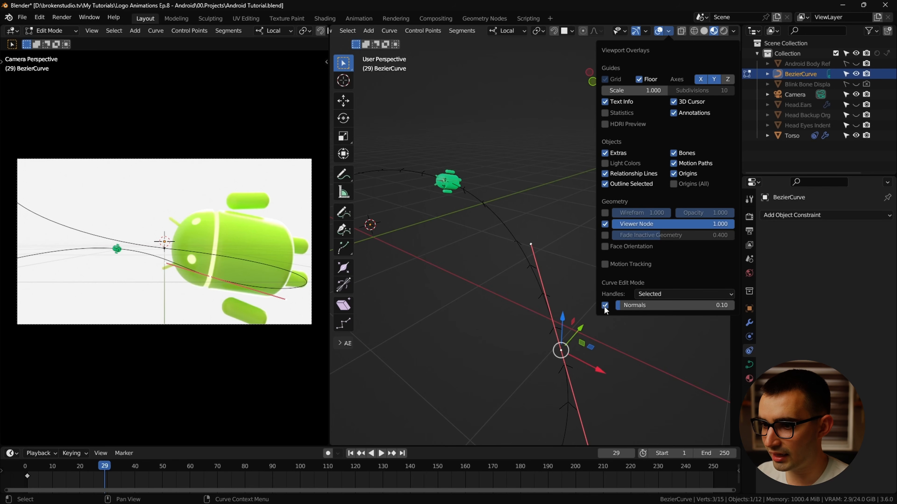
drag(679, 146, 703, 145)
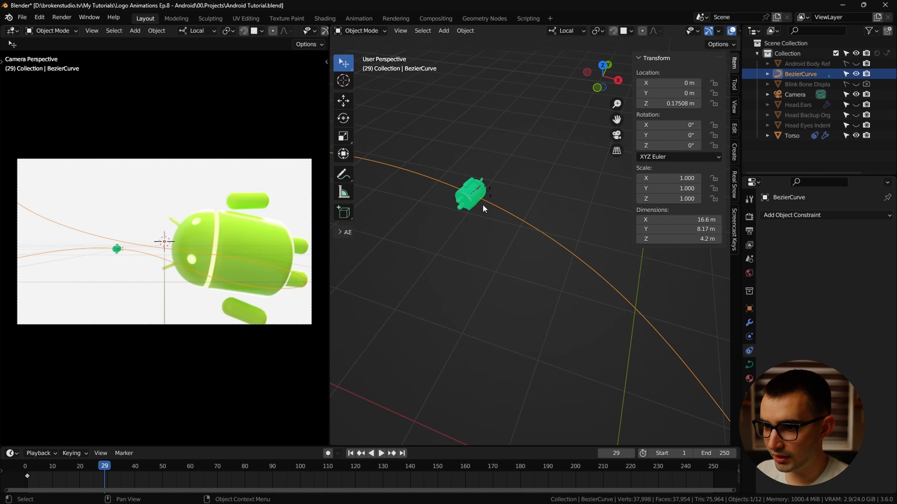
Rotate the Torso to -90° about its local X axis and set its Follow Path offset to about -36.78.
click(481, 202)
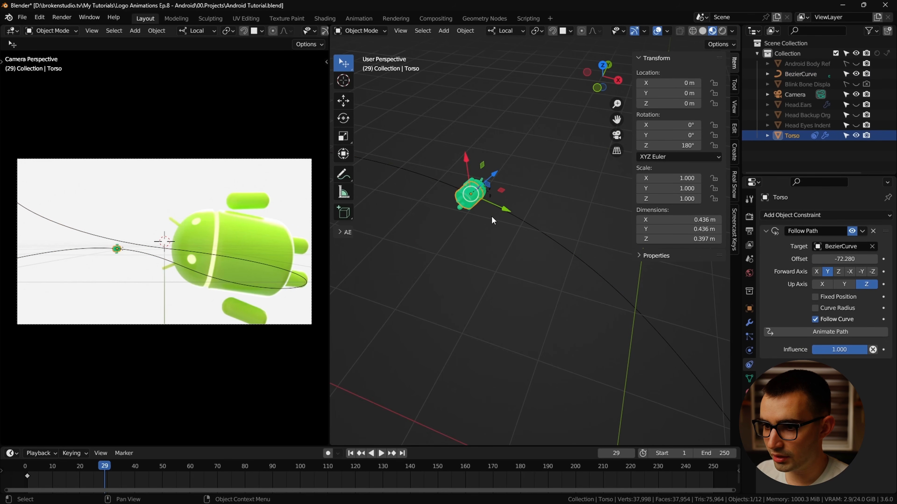
key(r)
key(x)
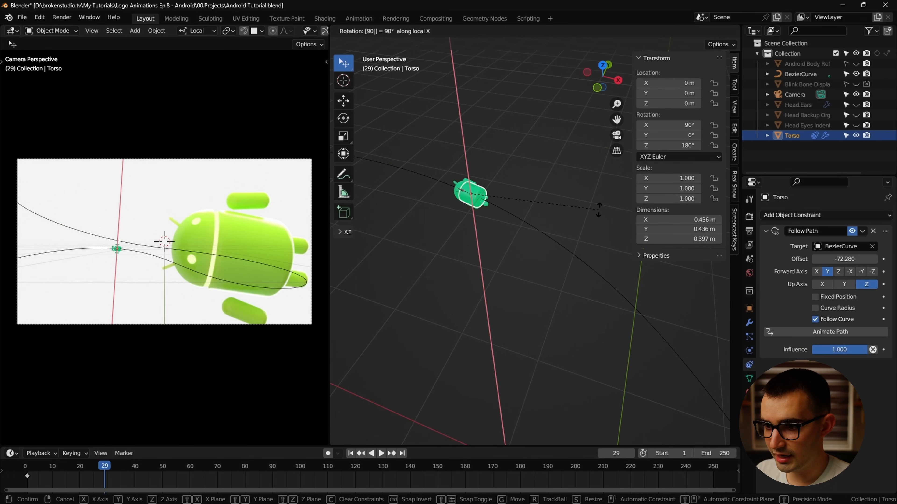
key(Return)
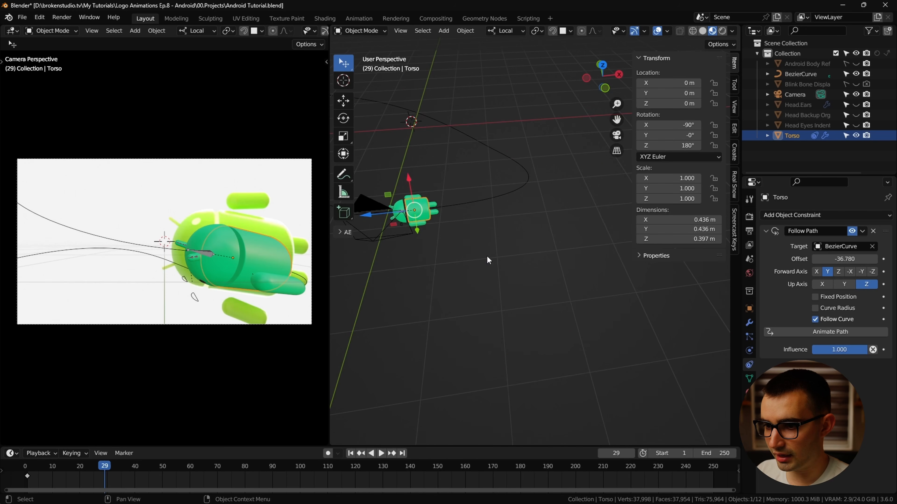
Set the tilt of the Bezier curve's control point in front of the camera to about -127°.
click(447, 201)
shift+middle_drag(438, 213, 656, 216)
key(Tab)
click(565, 284)
drag(679, 145, 636, 145)
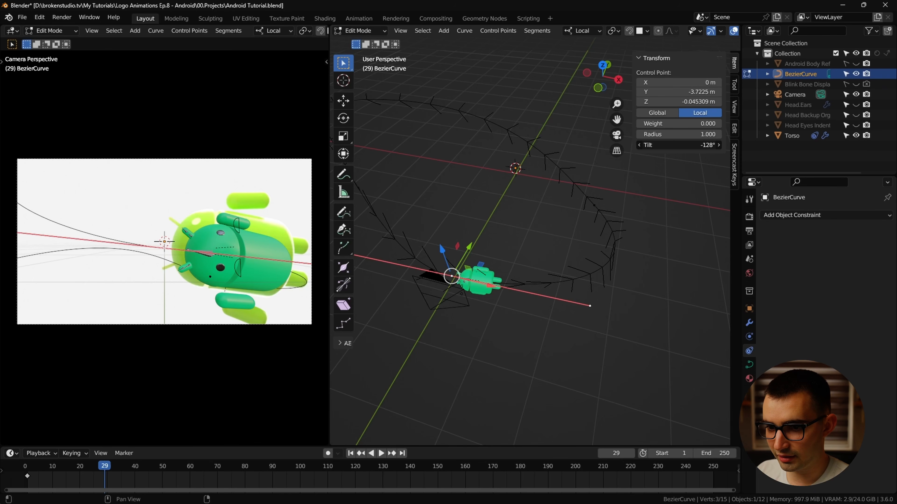
Reposition the end point's handle along local X and raise the curve's end point along local Z.
key(g)
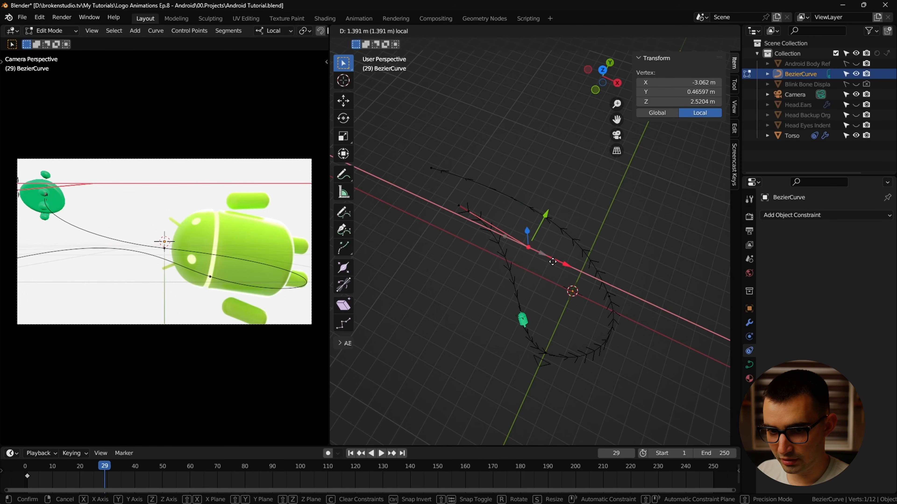
click(552, 264)
key(g)
key(z)
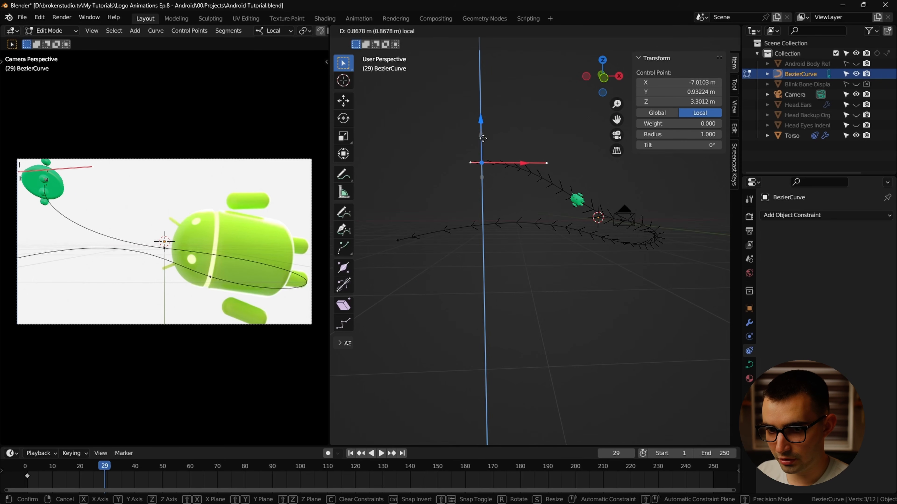
click(556, 173)
key(Tab)
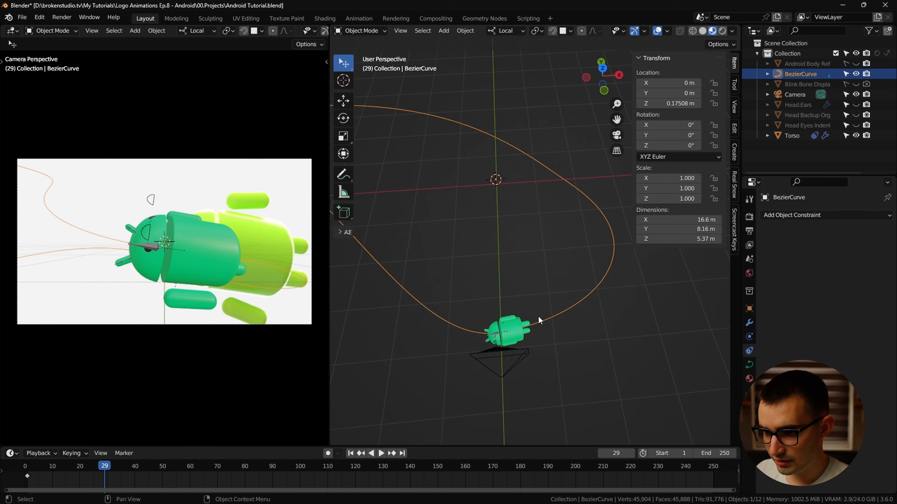
Lengthen the handle of the curve's control point in front of the camera by scaling it outward.
key(Tab)
click(526, 315)
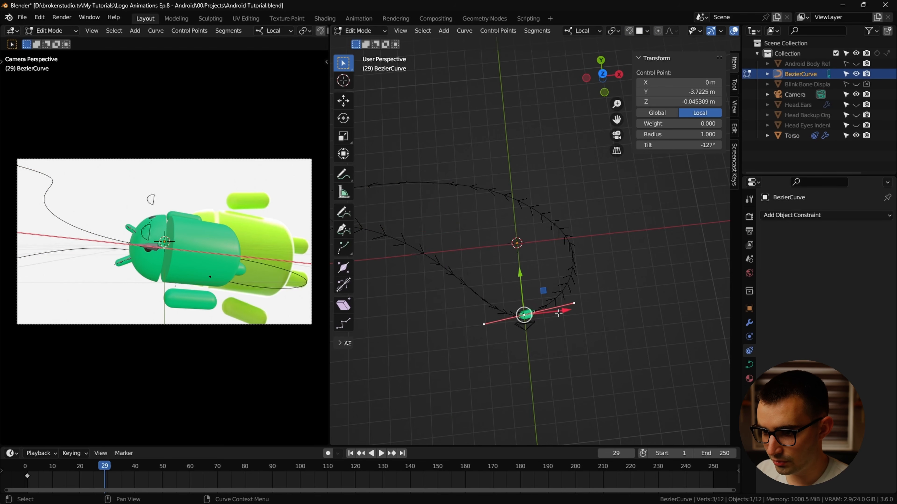
key(g)
right_click(587, 312)
key(s)
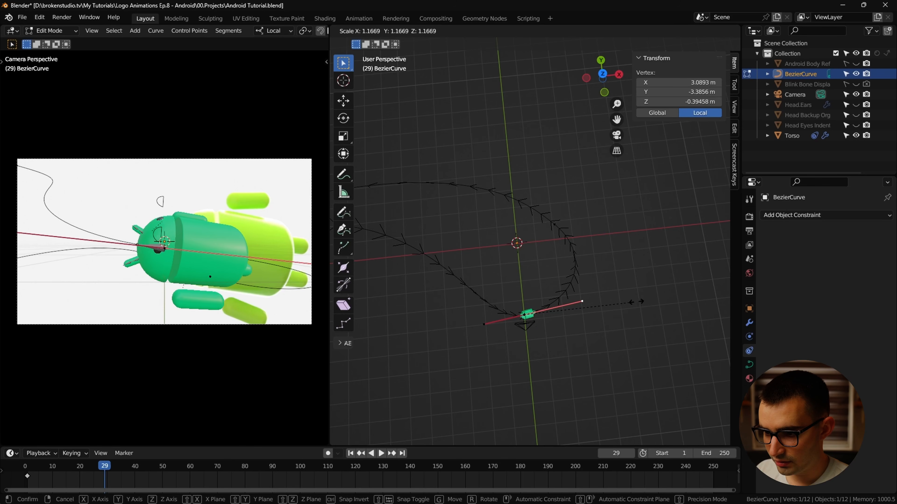
Scale the handles of the Bezier curve point beside the robot by about 1.17 and reposition the point.
click(640, 302)
key(g)
click(598, 307)
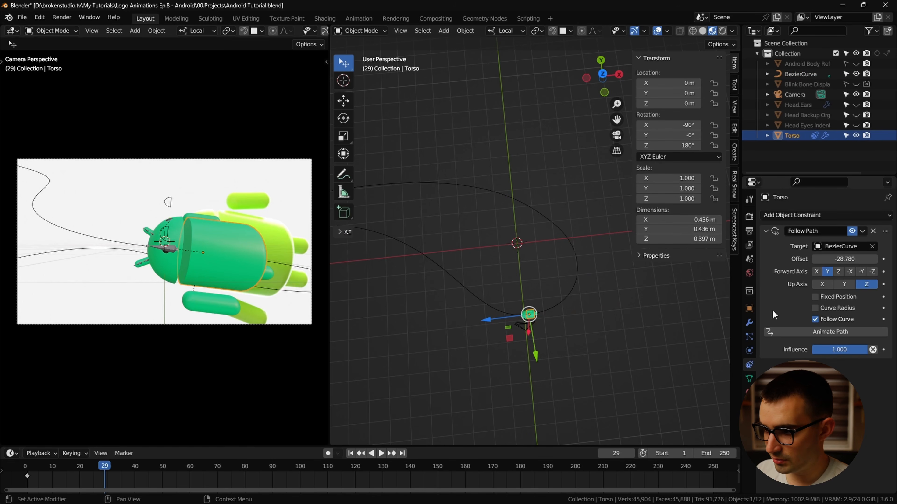
Set the torso's Follow Path offset to -34.18 at frame 29 to line it up with the reference robot, and save the file.
drag(844, 259, 843, 260)
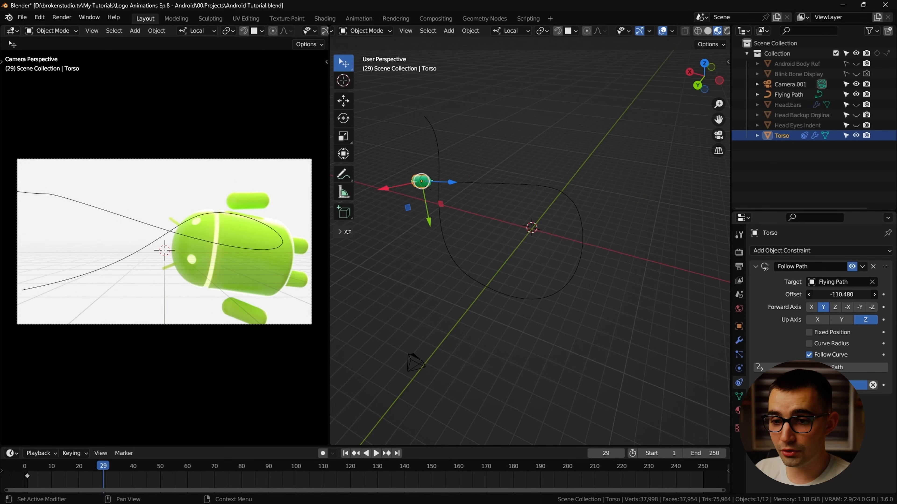
mouse_move(842, 295)
mouse_down()
mouse_move(871, 294)
mouse_move(842, 295)
mouse_up()
drag(840, 294, 885, 295)
key(ctrl+s)
Keyframe the torso's Follow Path offset at -107.28 on frame 0 and about 10.6 on frame 65.
drag(86, 471, 42, 481)
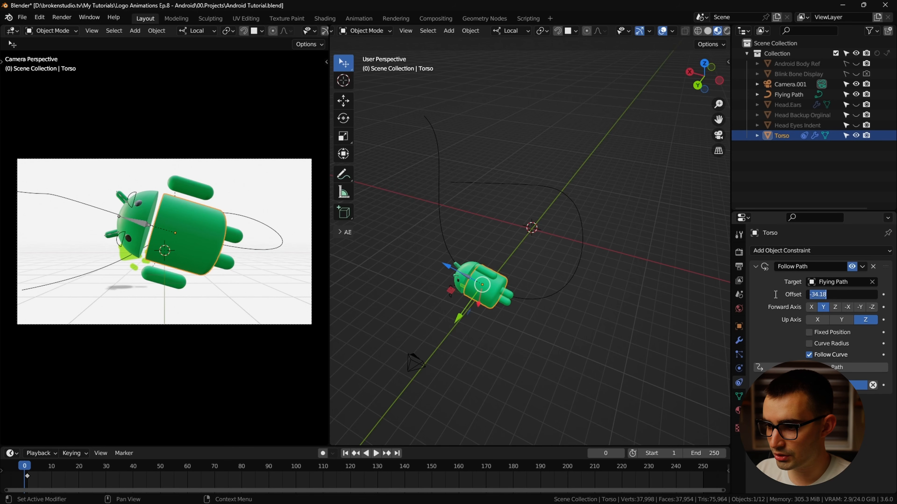
drag(841, 295, 798, 295)
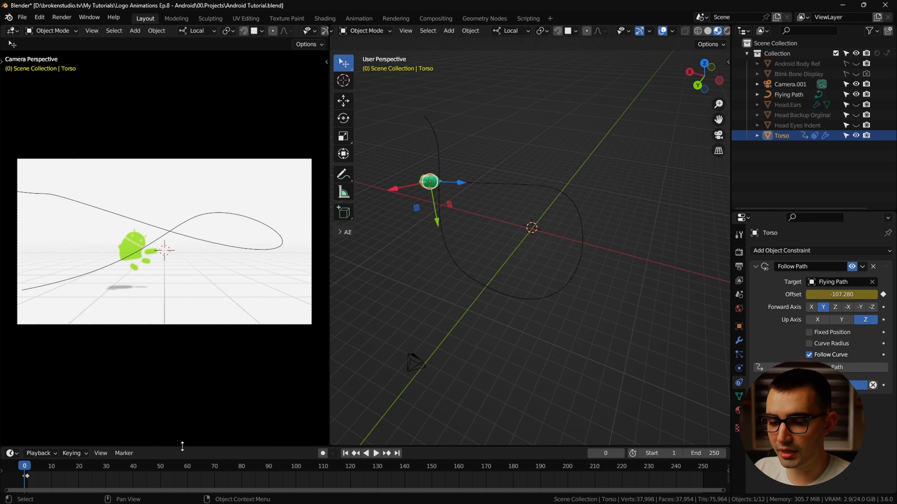
drag(148, 475, 198, 475)
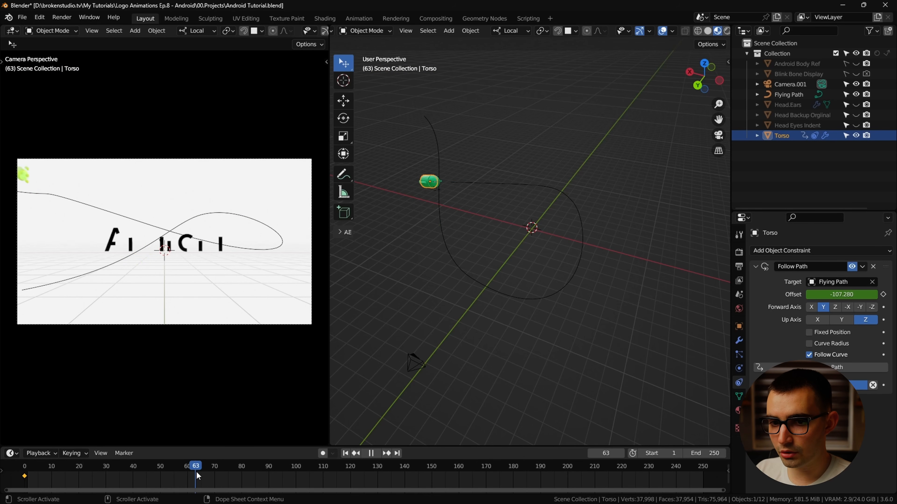
drag(846, 295, 879, 295)
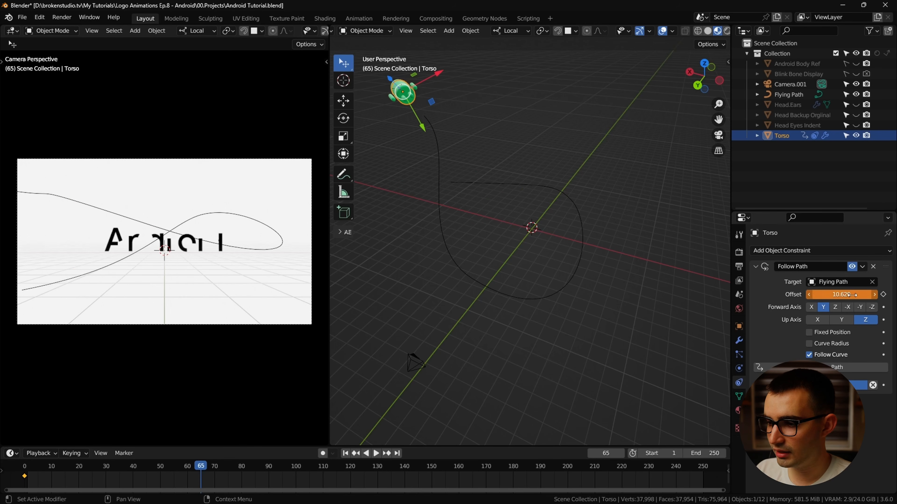
Keyframe the Follow Path offset at -37.779 on frame 26, and keyframe it on frame 53 to match the reference robot's position.
drag(207, 469, 96, 473)
mouse_move(843, 294)
mouse_down()
mouse_move(851, 294)
mouse_move(843, 295)
mouse_up()
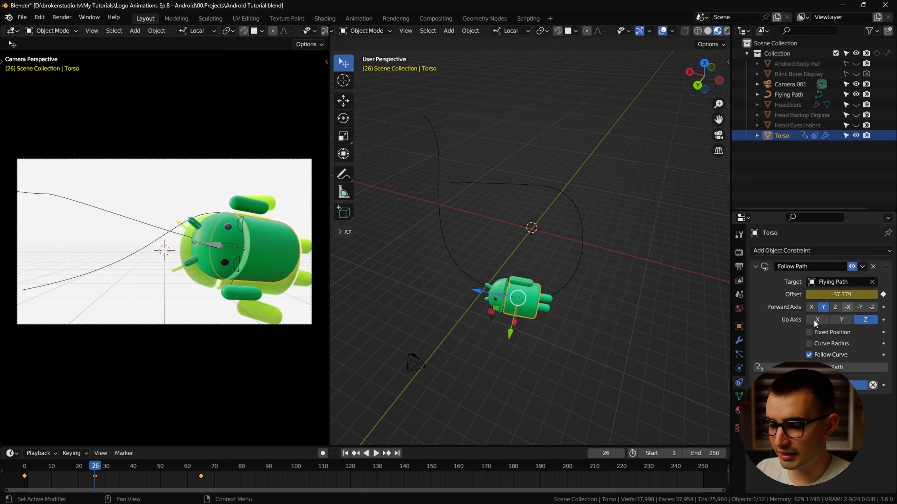
key(space)
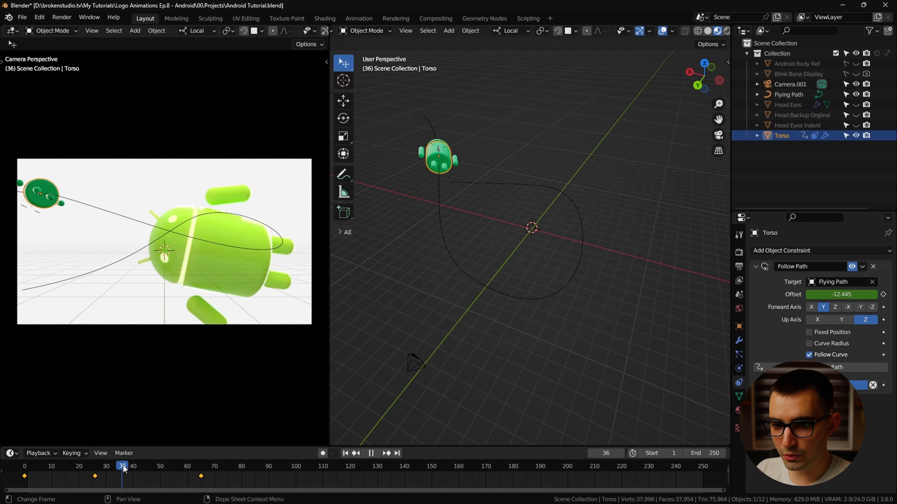
key(space)
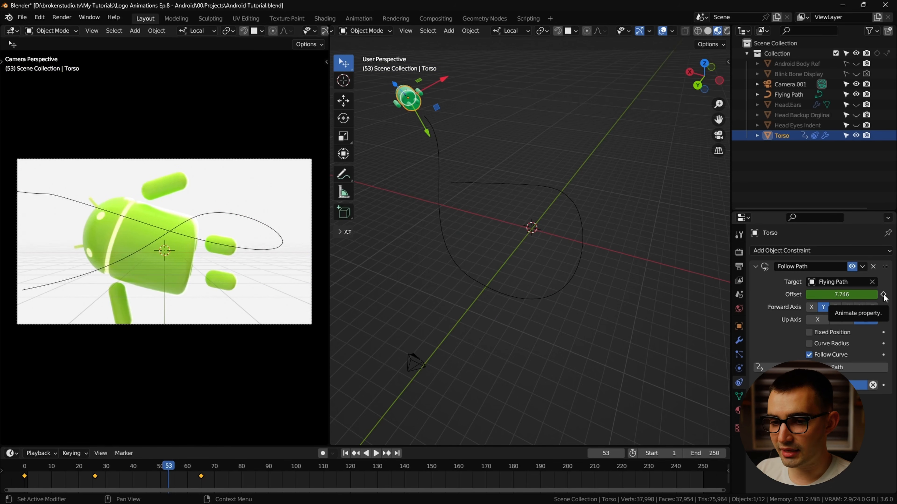
drag(854, 294, 834, 295)
right_click(858, 295)
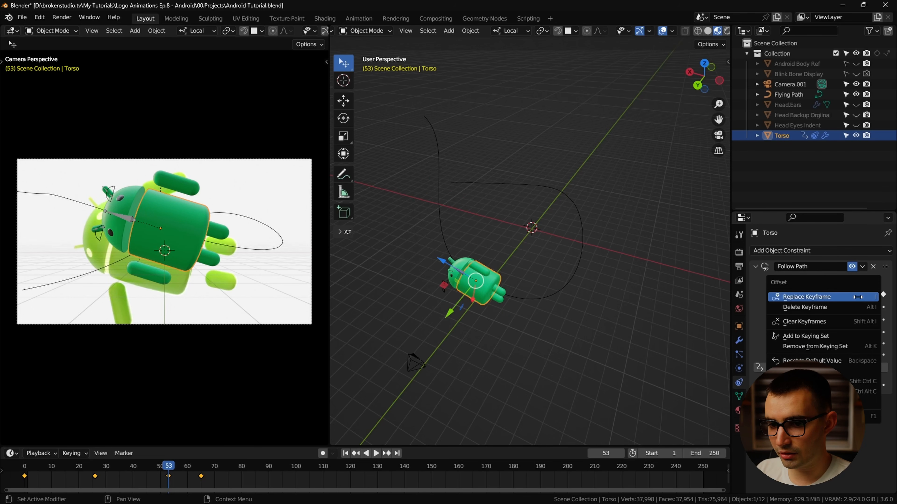
click(858, 296)
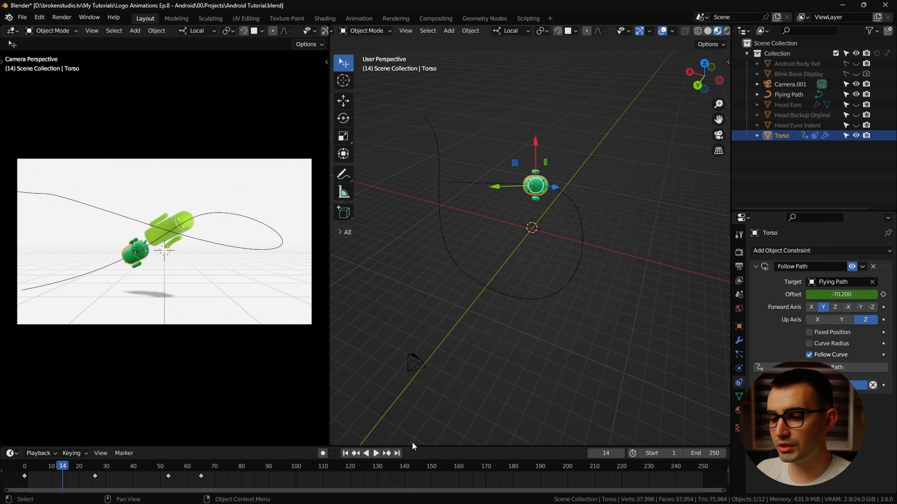
Switch the timeline to an enlarged Graph Editor showing the whole Follow Path offset curve.
drag(412, 445, 389, 406)
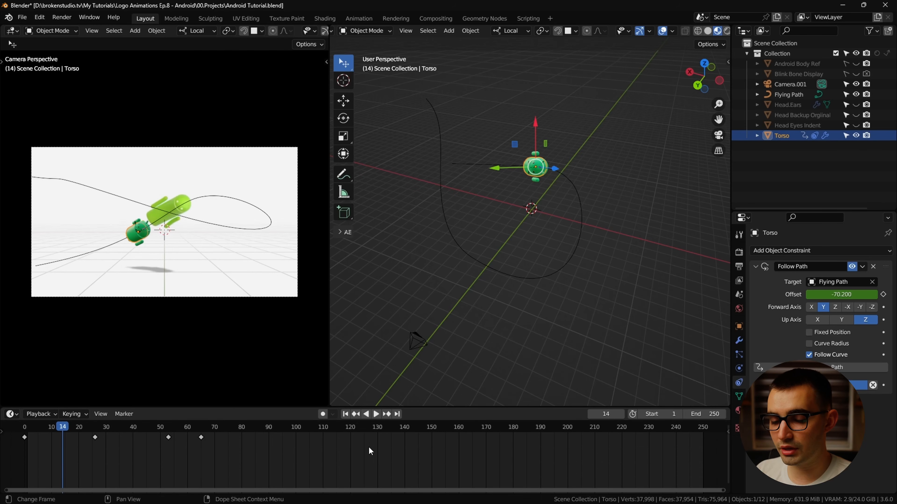
click(13, 414)
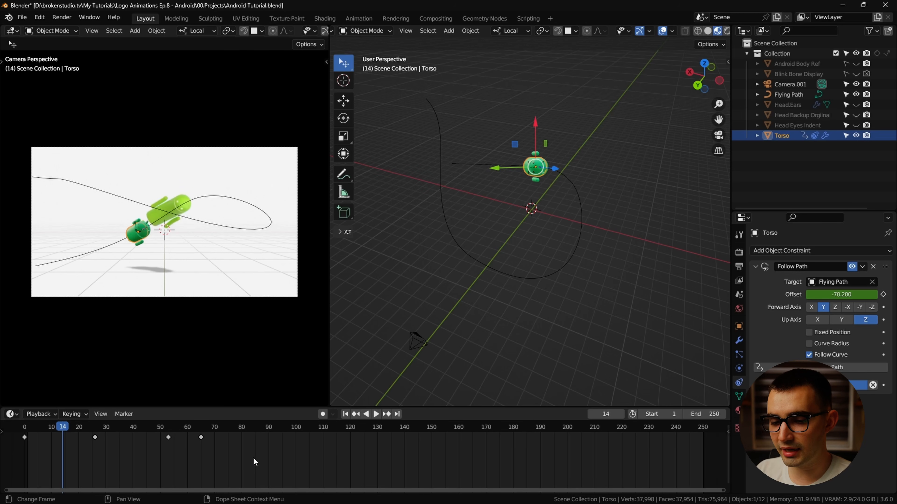
key(ctrl+Tab)
click(358, 455)
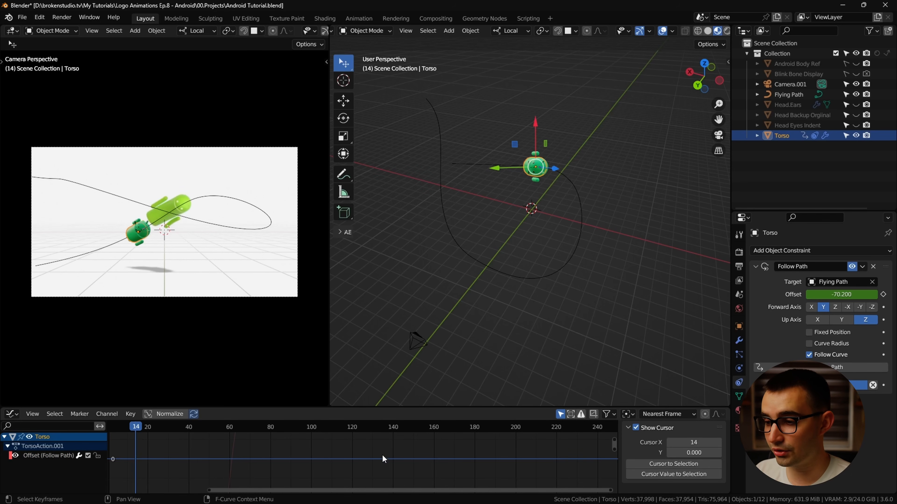
key(a)
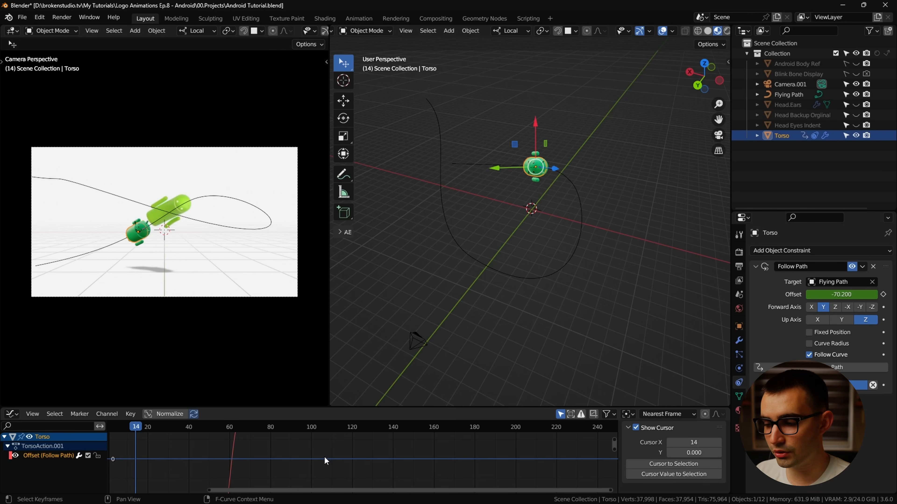
key(Home)
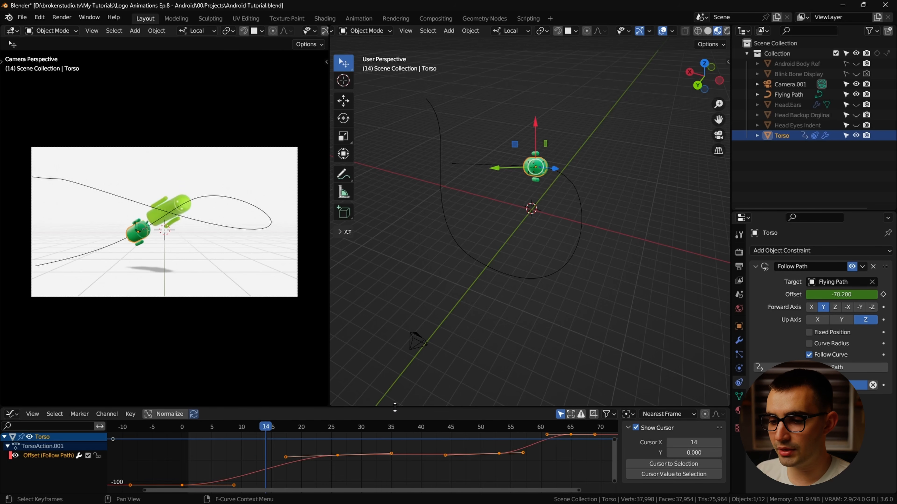
drag(394, 407, 416, 326)
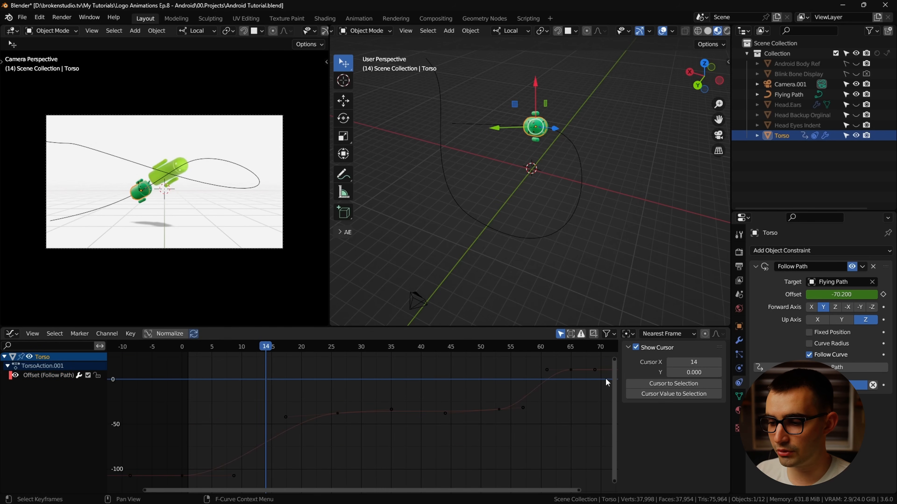
Shorten the handles of the offset keyframe on frame 0 and the incoming handle of the keyframe on frame 26.
click(182, 476)
drag(233, 477, 207, 481)
click(247, 369)
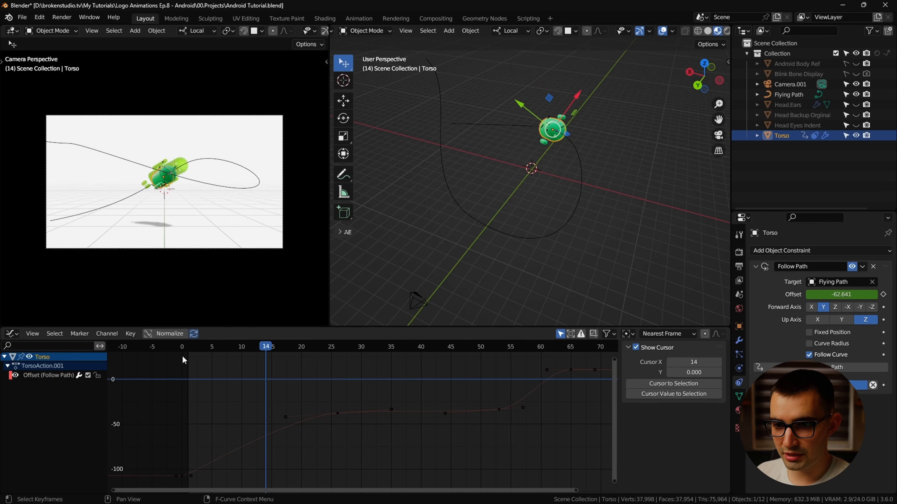
drag(183, 351, 331, 352)
drag(277, 418, 309, 415)
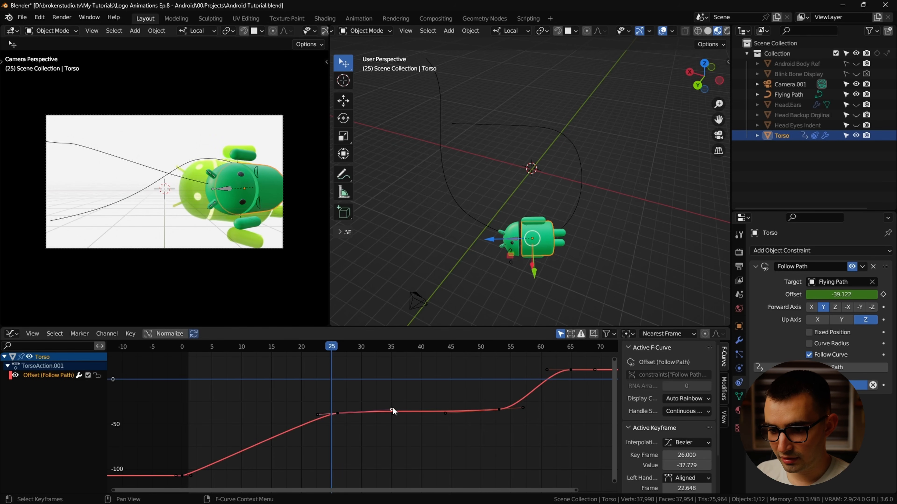
Shorten the outgoing handle on frame 26 and the incoming handles on frames 53 and 65, and review the flight.
drag(393, 411, 349, 412)
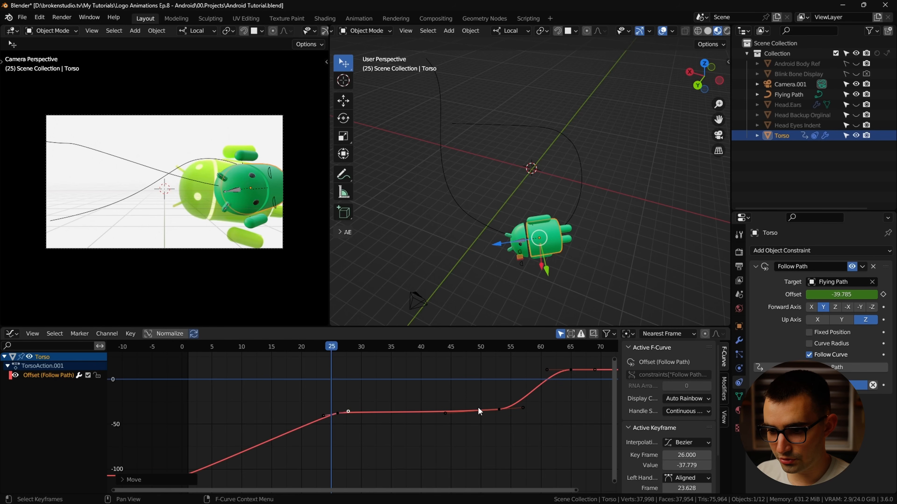
drag(446, 413, 511, 409)
drag(547, 370, 568, 370)
key(x)
drag(262, 348, 382, 363)
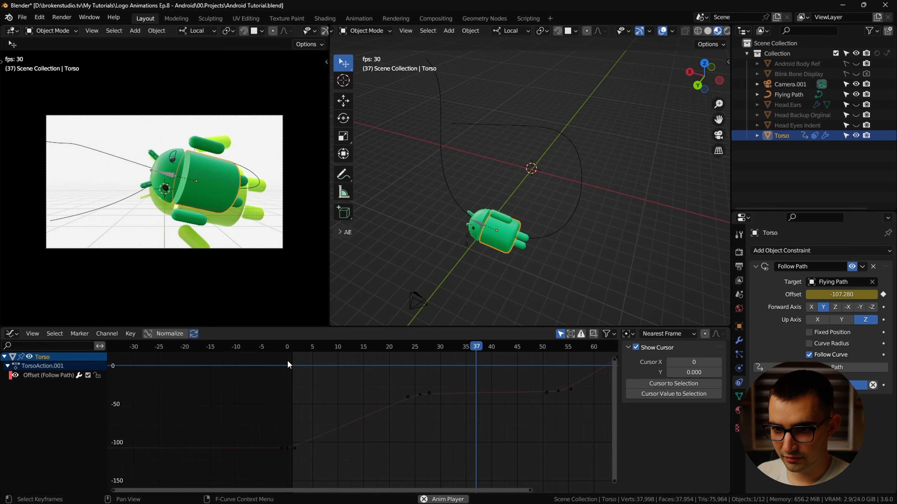
key(Escape)
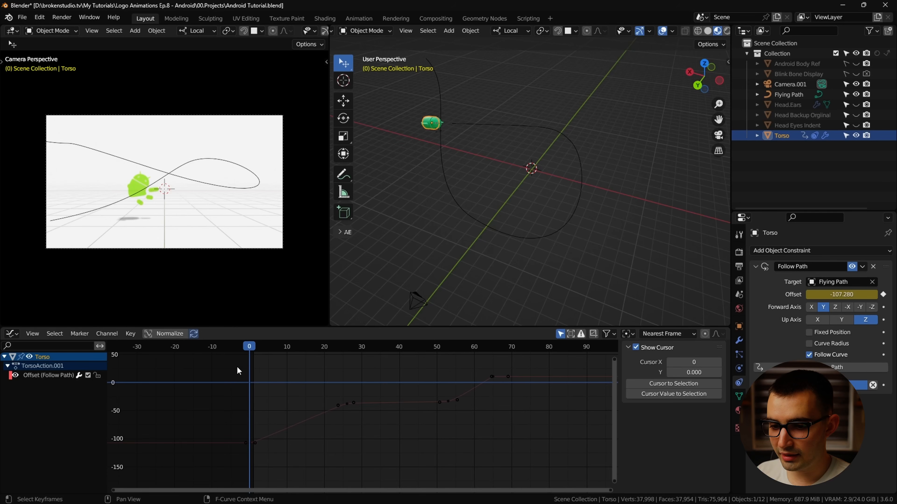
Set the Graph Editor pivot to 2D Cursor and scale all offset keyframes along X from frame 0.
drag(545, 365, 164, 499)
click(627, 334)
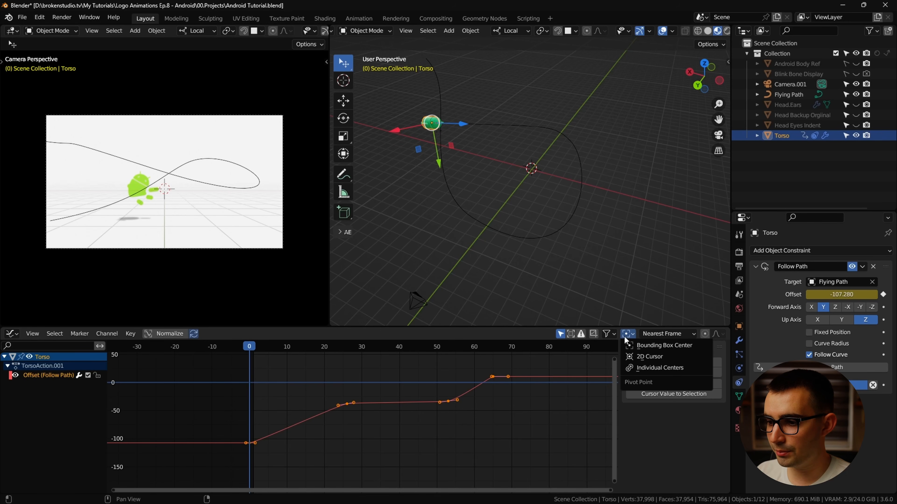
click(650, 357)
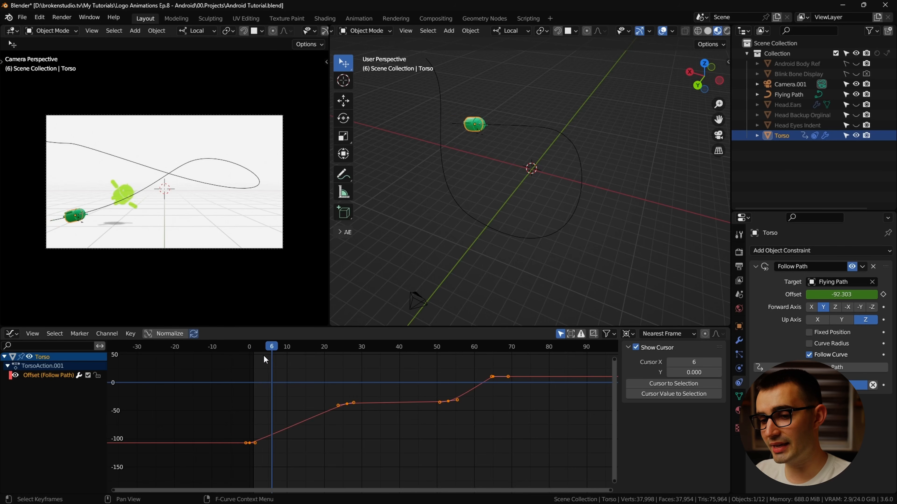
key(s)
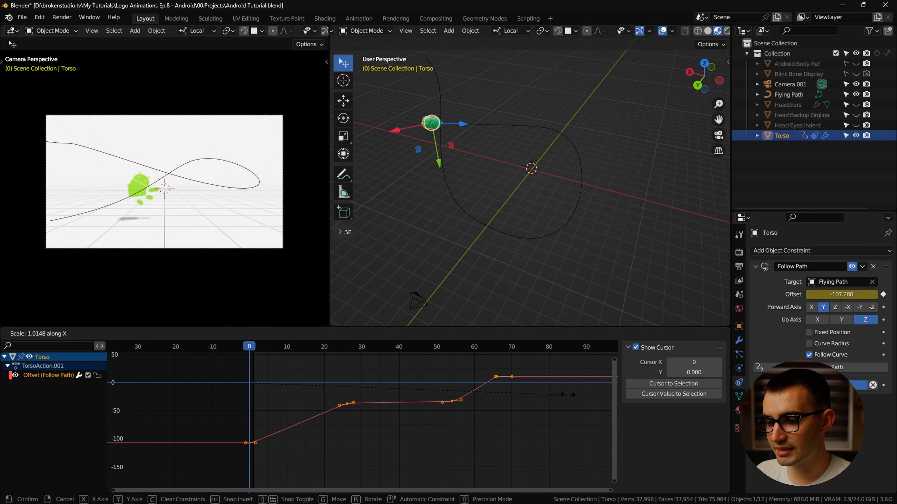
click(163, 395)
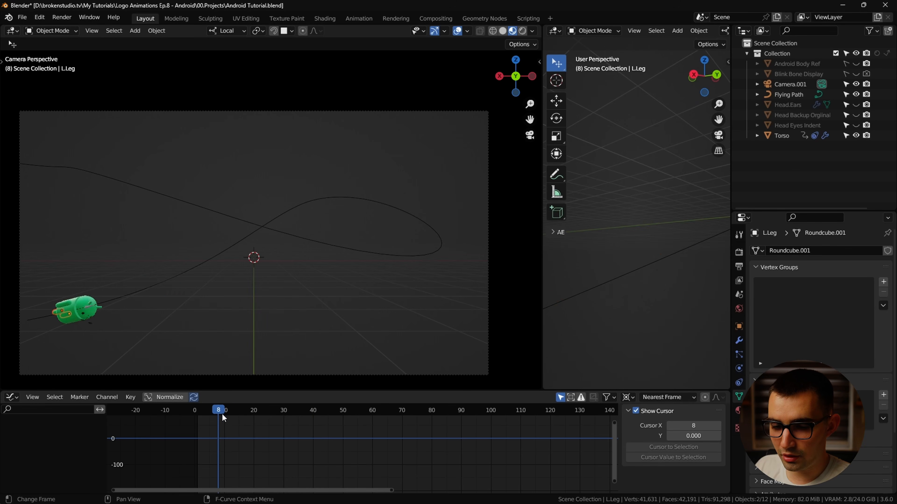
Choose the transform pivot point and insert a keyframe on both legs at frame 13.
drag(221, 414, 233, 412)
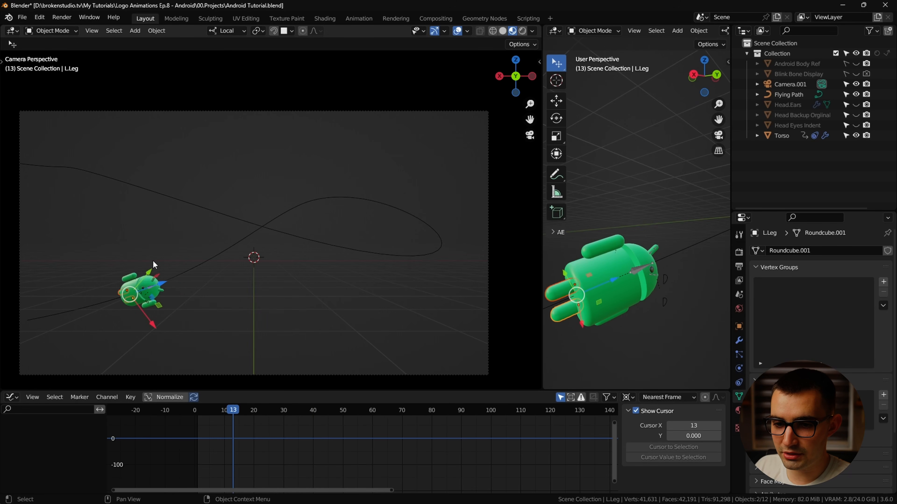
scroll(134, 297, up, 2)
shift+middle_drag(187, 289, 277, 247)
scroll(139, 304, up, 3)
click(211, 321)
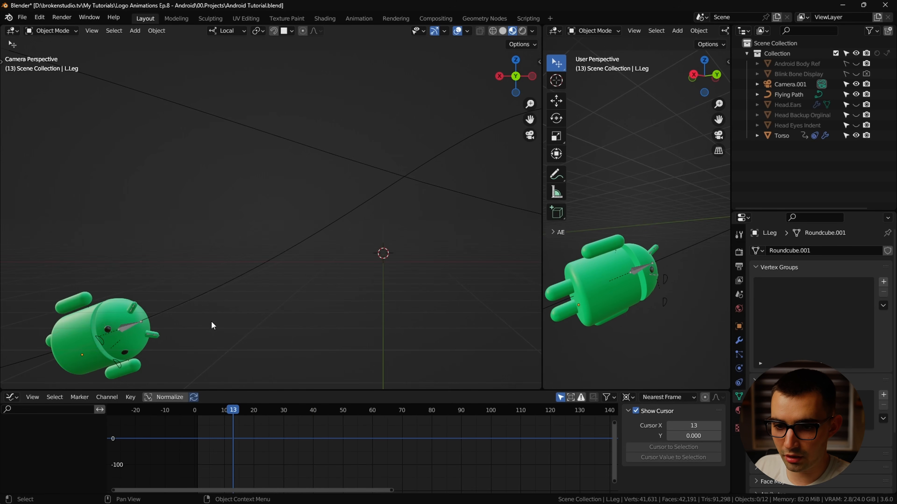
shift+middle_drag(122, 326, 247, 262)
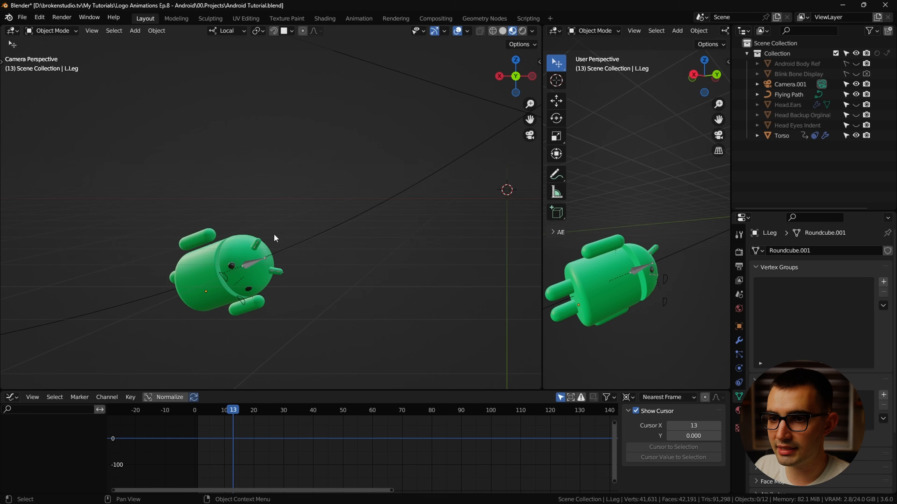
click(258, 31)
click(317, 65)
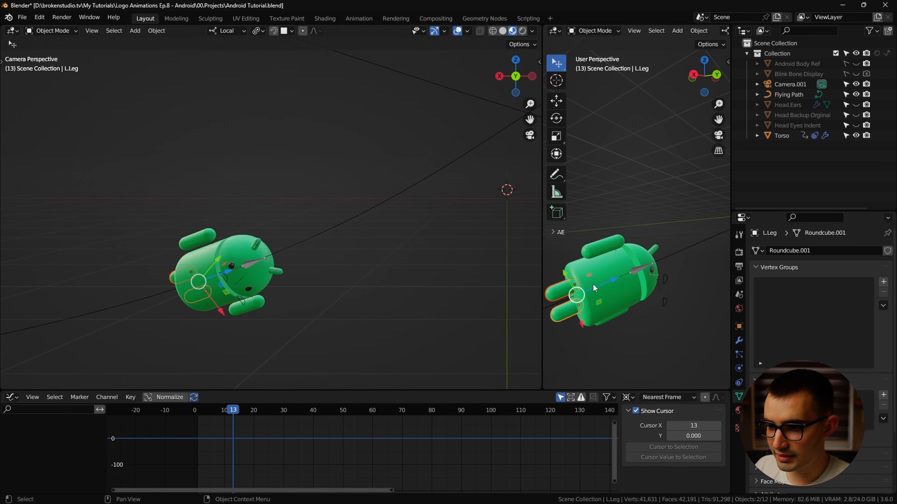
key(i)
click(621, 283)
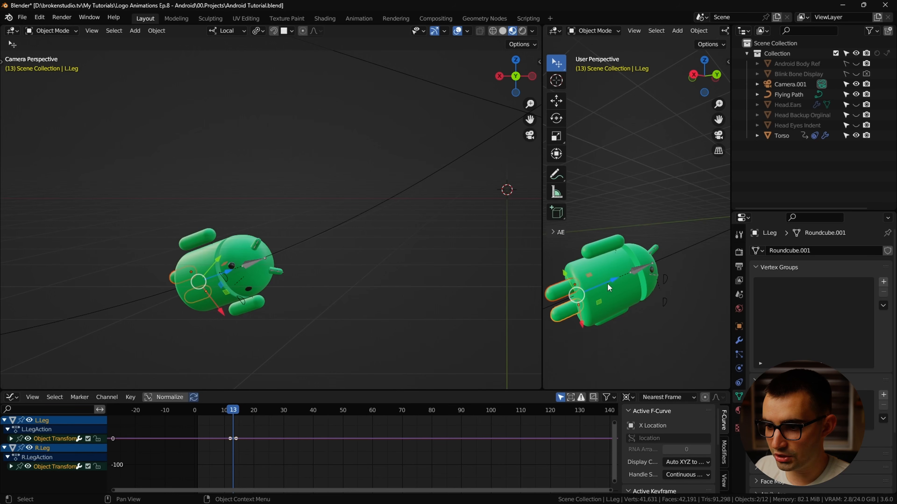
Move both legs about 0.56 m out of the torso along their local Z axis and keyframe them at frame 13.
key(g)
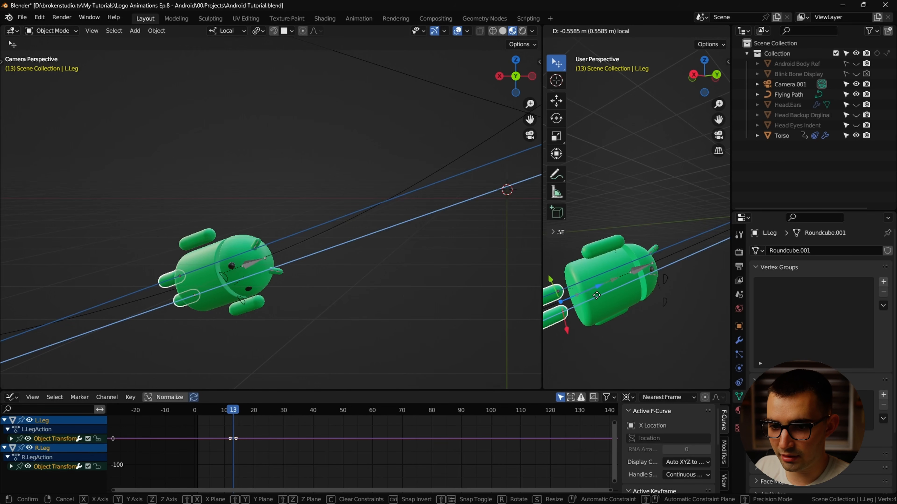
click(596, 296)
key(i)
click(291, 304)
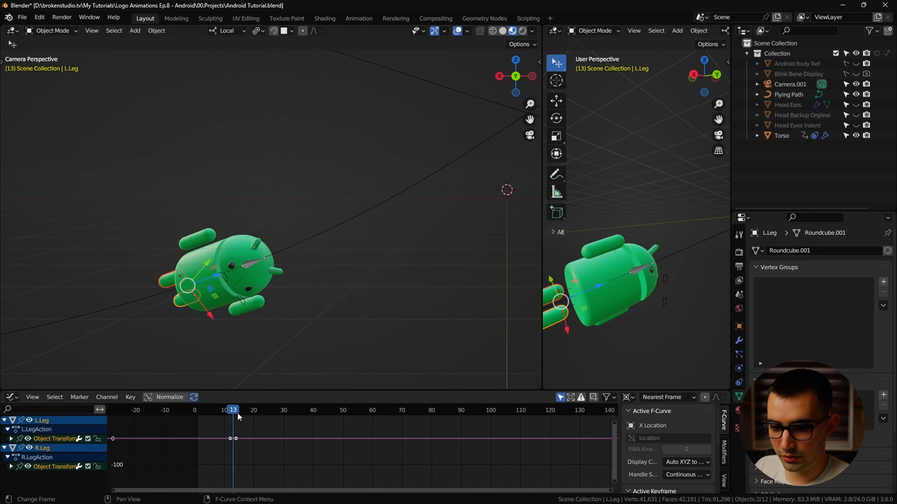
Insert a keyframe on both extended legs at frame 18.
mouse_move(236, 412)
mouse_down()
mouse_move(260, 413)
mouse_move(250, 417)
mouse_up()
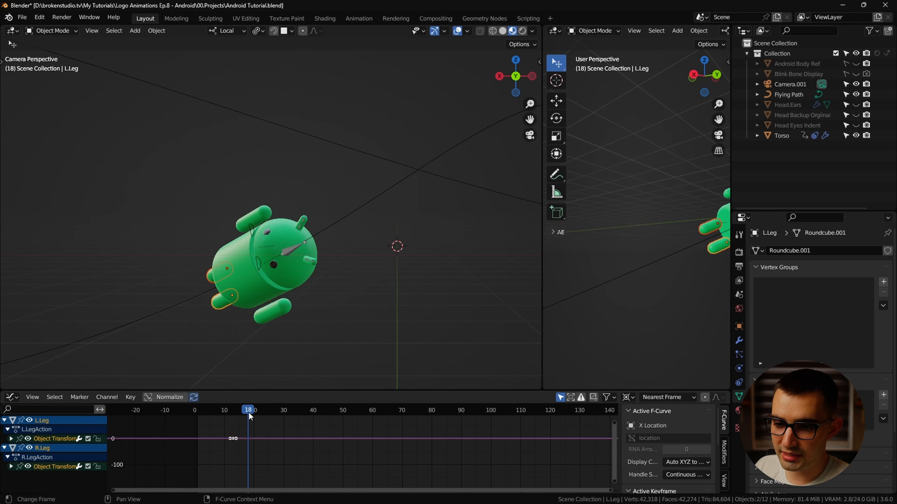
key(i)
click(385, 267)
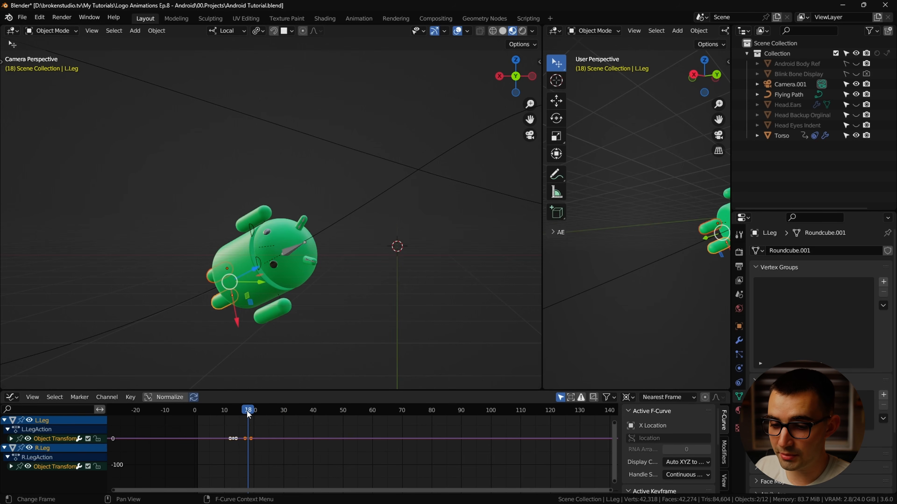
Rotate both legs together with trackball rotation at frame 25 and insert a rotation keyframe.
drag(249, 414, 269, 410)
key(r)
key(r)
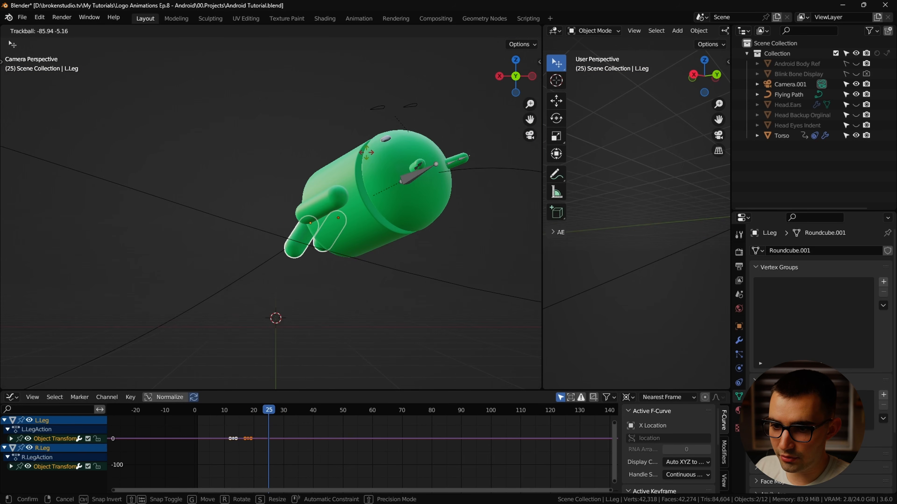
click(362, 237)
key(i)
click(361, 238)
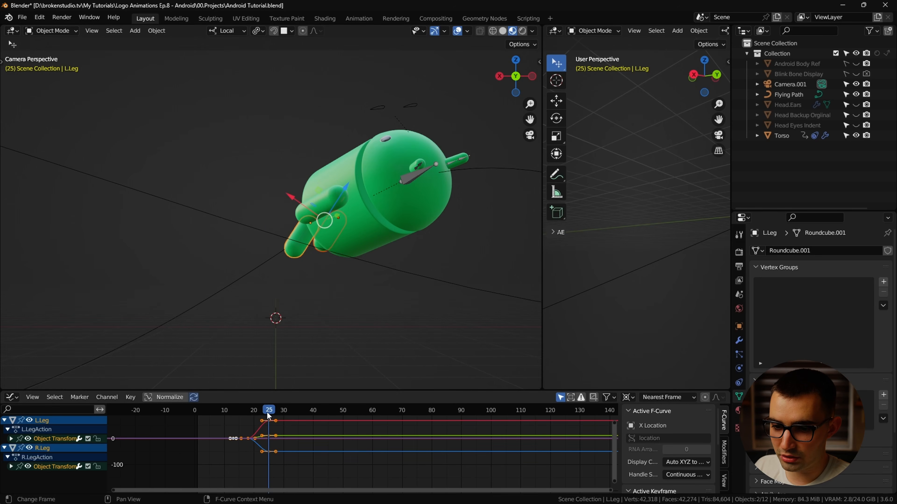
At frame 28, shift the legs individually along their local Z axis, moving the right leg by about -0.2 m.
drag(266, 412, 278, 411)
key(g)
key(z)
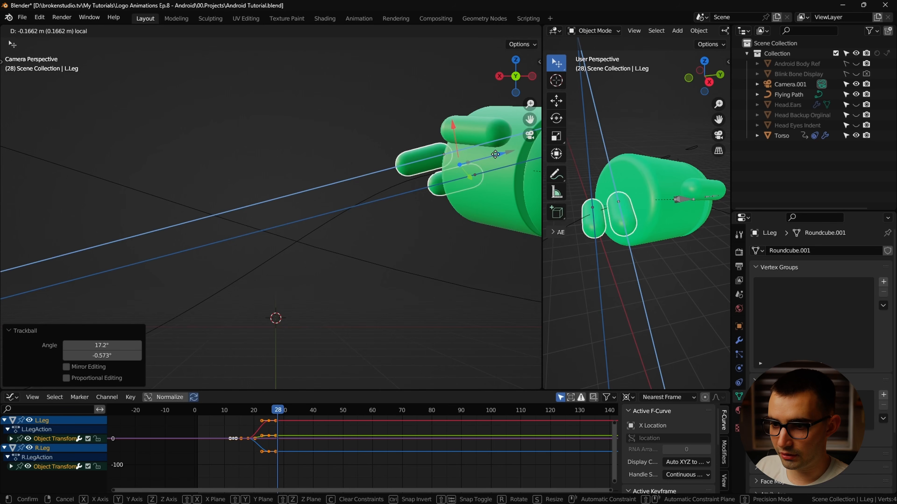
click(390, 169)
click(391, 169)
key(g)
key(z)
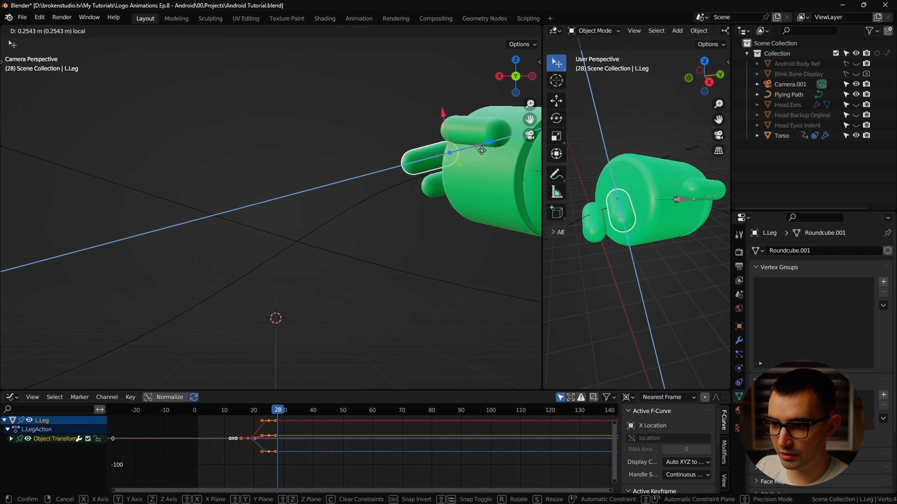
drag(484, 153, 486, 177)
click(437, 188)
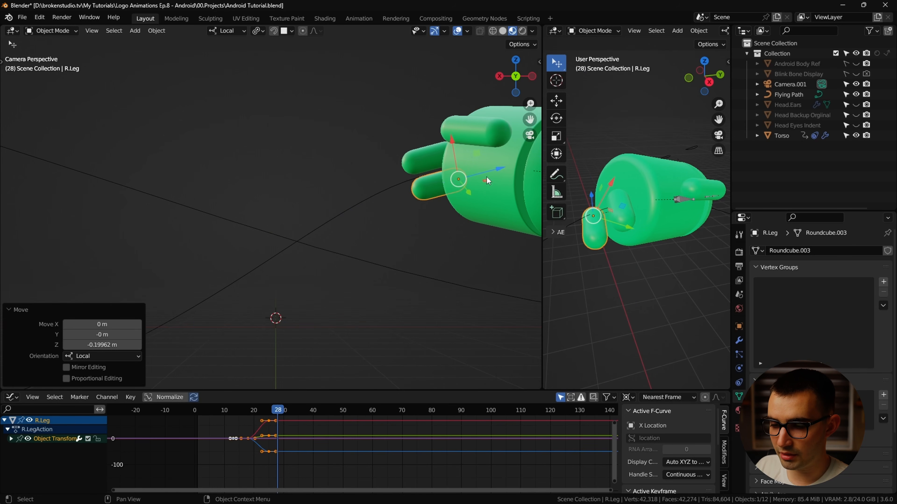
Trackball-rotate the right leg and the left leg separately so they are posed at different angles at frame 28.
shift+middle_drag(498, 217, 388, 240)
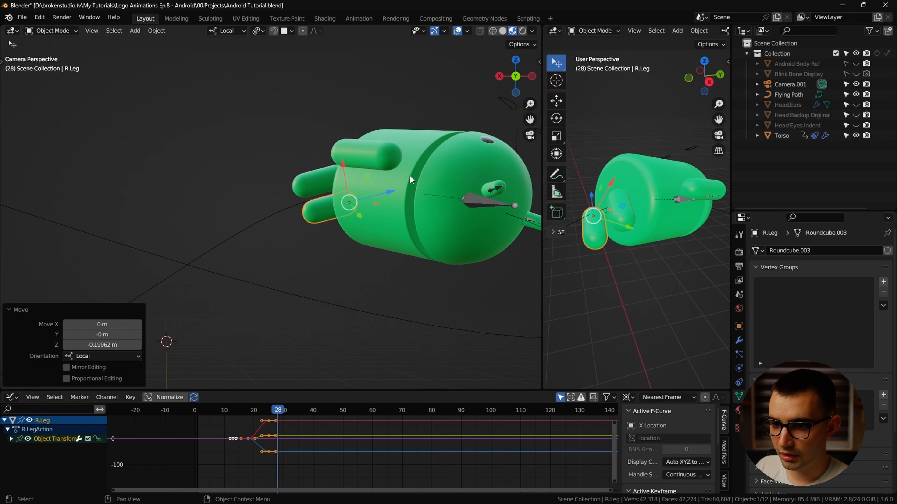
key(r)
key(r)
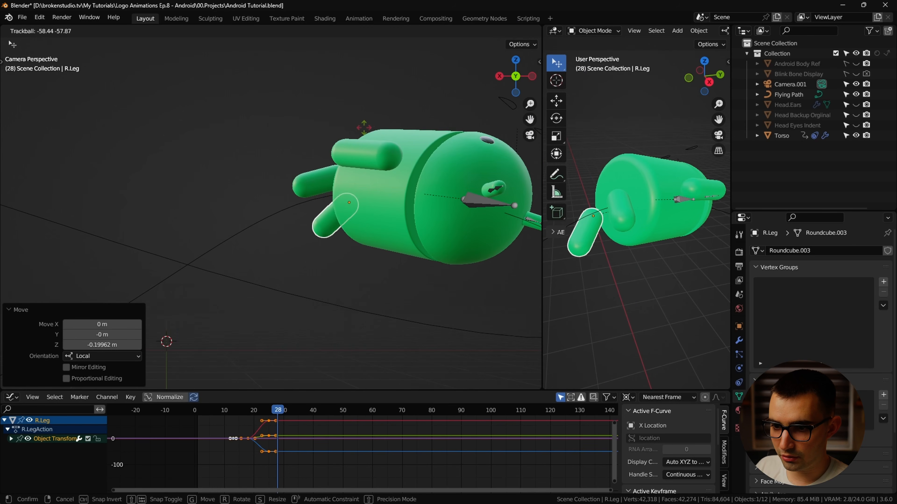
click(373, 127)
click(326, 179)
key(r)
key(r)
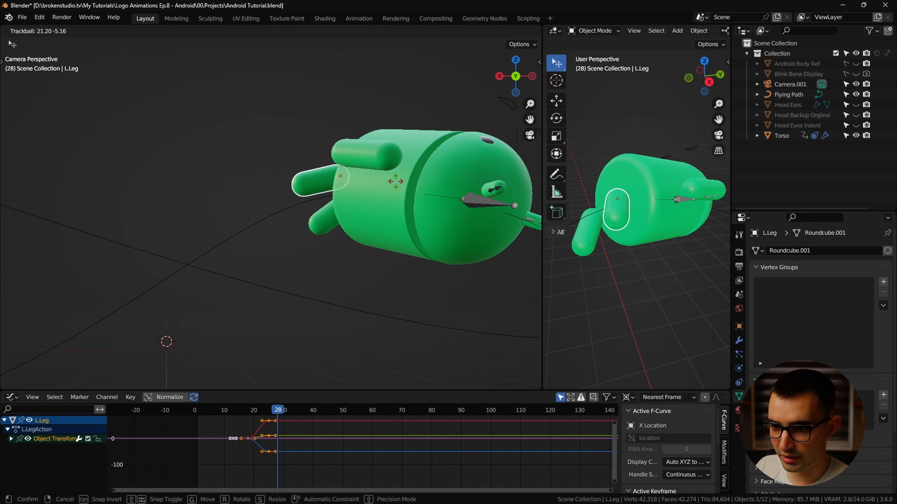
click(387, 136)
Insert rotation and location keyframes on the left and right legs at frame 28.
key(i)
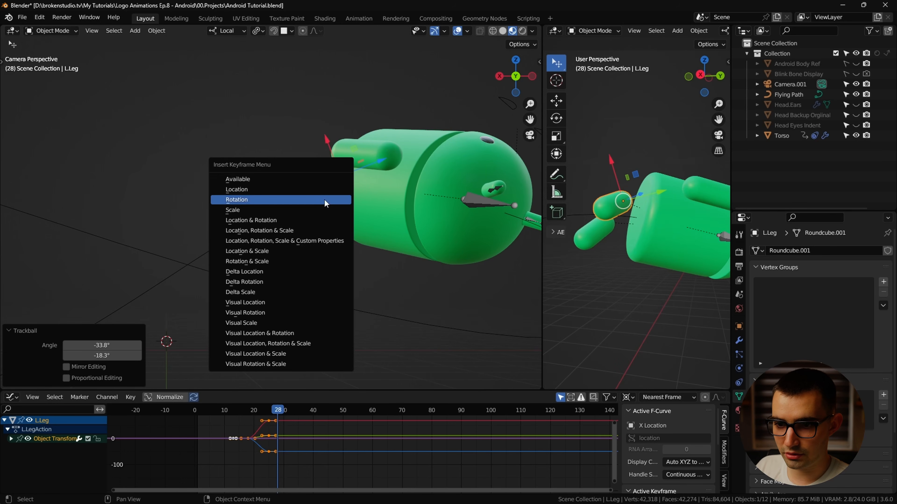
click(324, 200)
key(i)
click(326, 198)
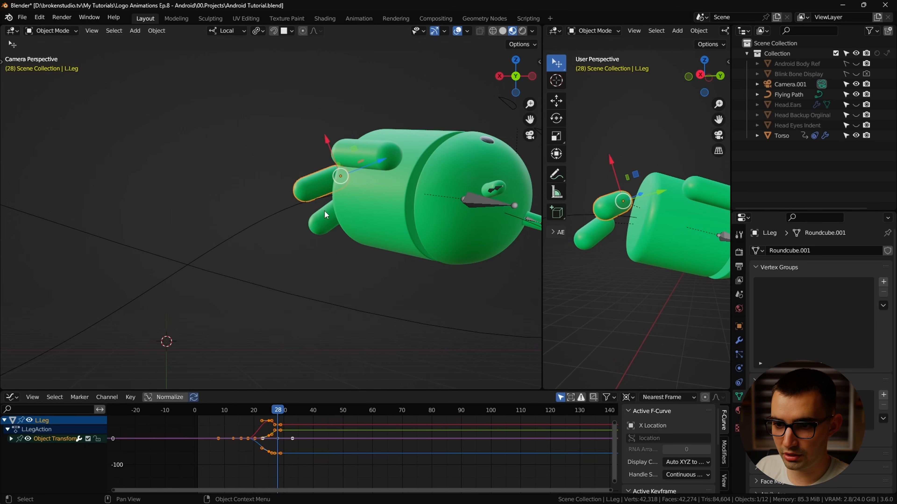
click(326, 214)
key(i)
click(329, 215)
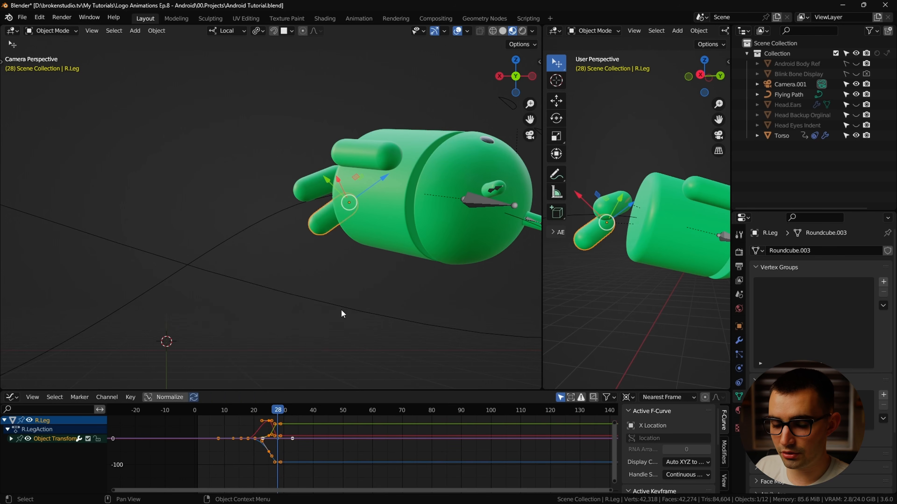
Go to frame 39 and clear the rotation of both legs.
key(Right)
key(Right)
key(Right)
key(Right)
key(Right)
drag(294, 412, 312, 404)
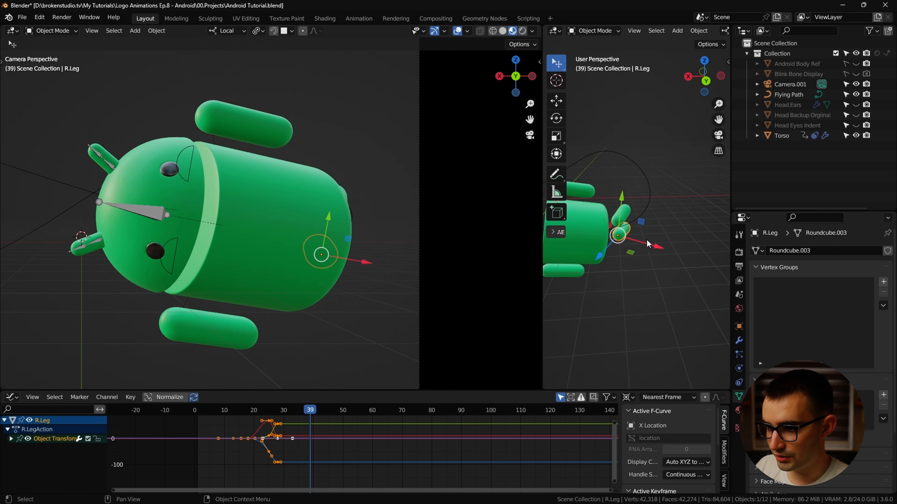
shift+click(624, 212)
key(alt+r)
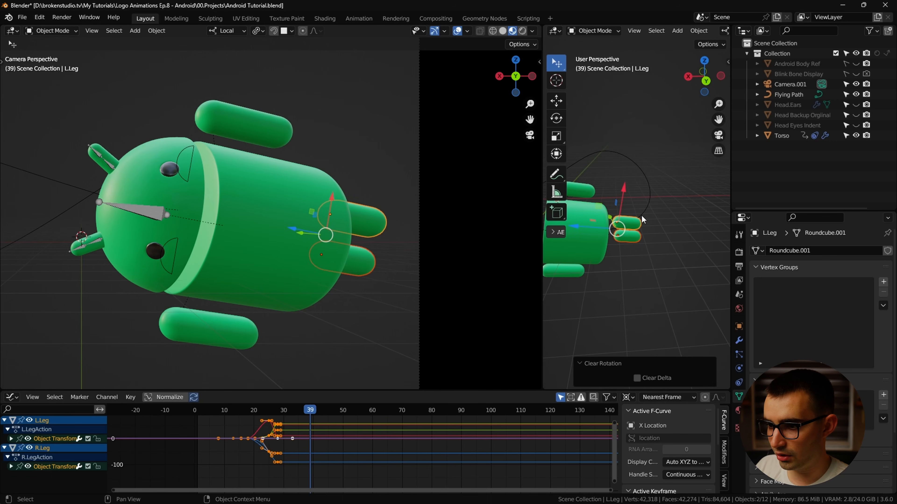
Trackball-rotate the legs individually at frame 39 to spread them slightly behind the torso.
middle_drag(652, 259, 632, 208)
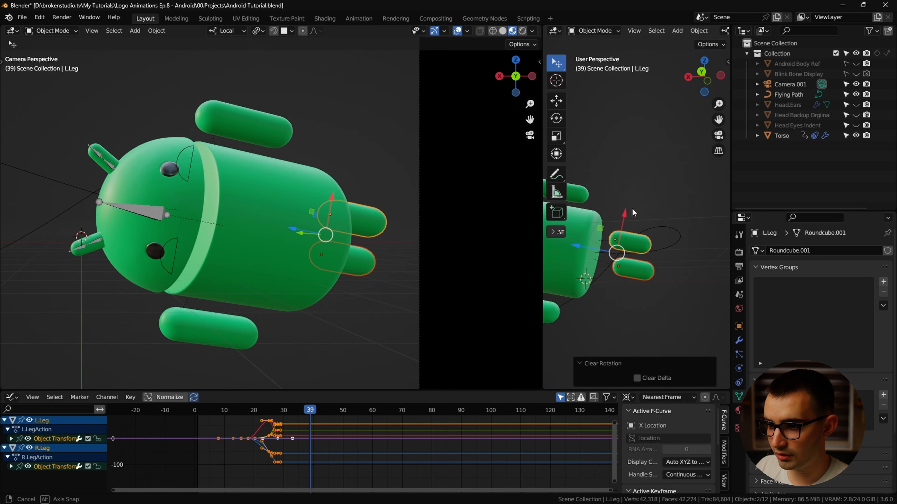
key(r)
key(r)
click(623, 254)
click(624, 247)
key(r)
key(r)
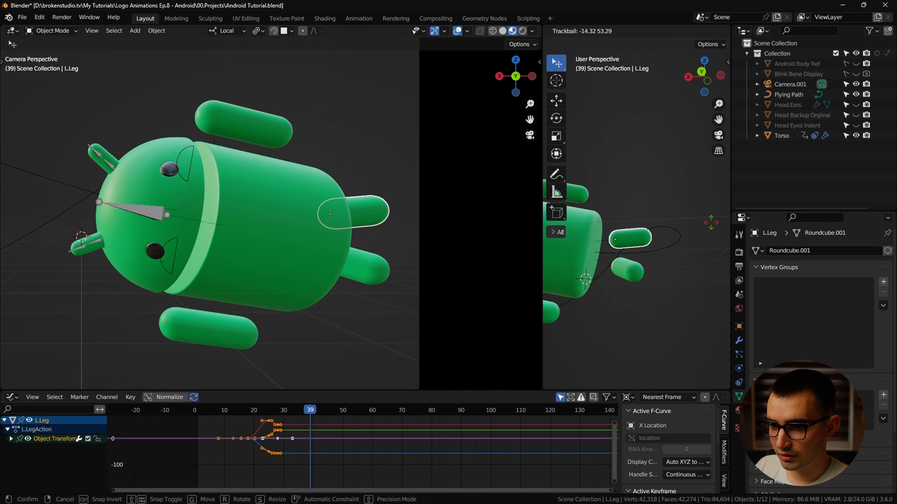
click(708, 219)
click(639, 273)
key(r)
key(r)
click(690, 281)
mouse_move(600, 264)
mouse_down()
mouse_move(613, 269)
mouse_move(605, 267)
mouse_up()
scroll(298, 284, down, 4)
Go to frame 70 and adjust the rotation of the left leg.
drag(374, 412, 402, 412)
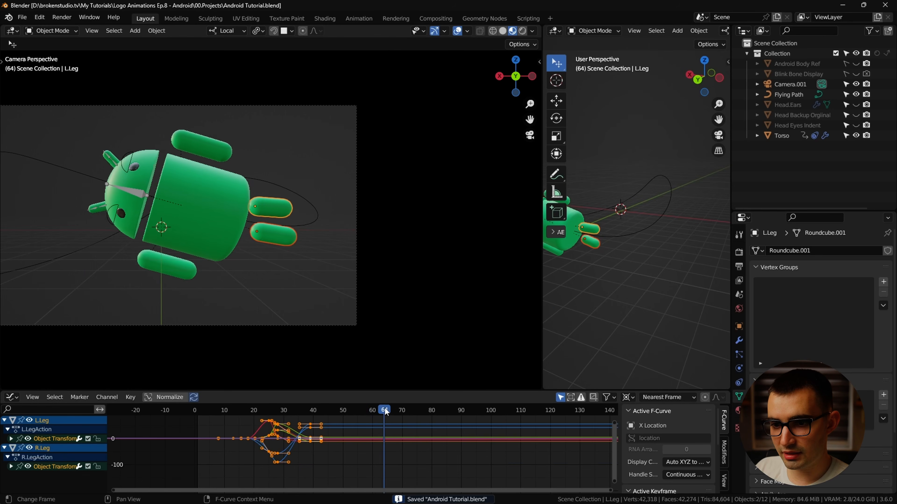
click(265, 197)
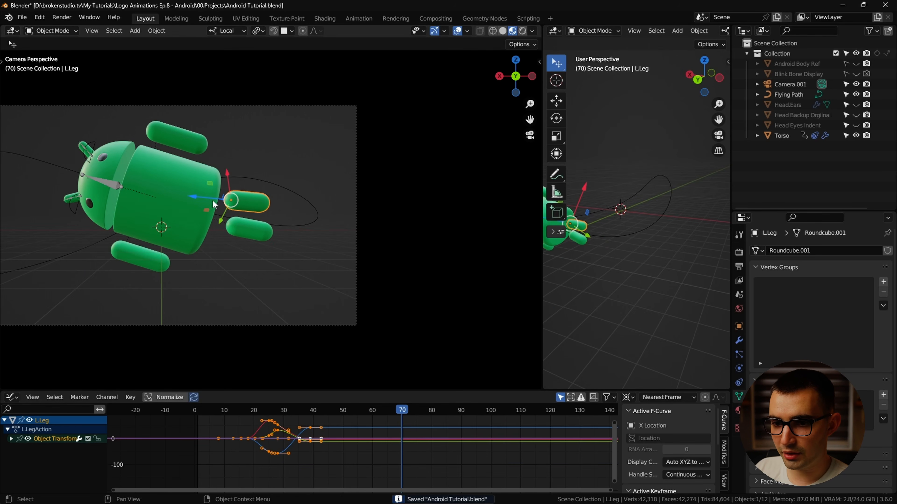
drag(213, 201, 210, 223)
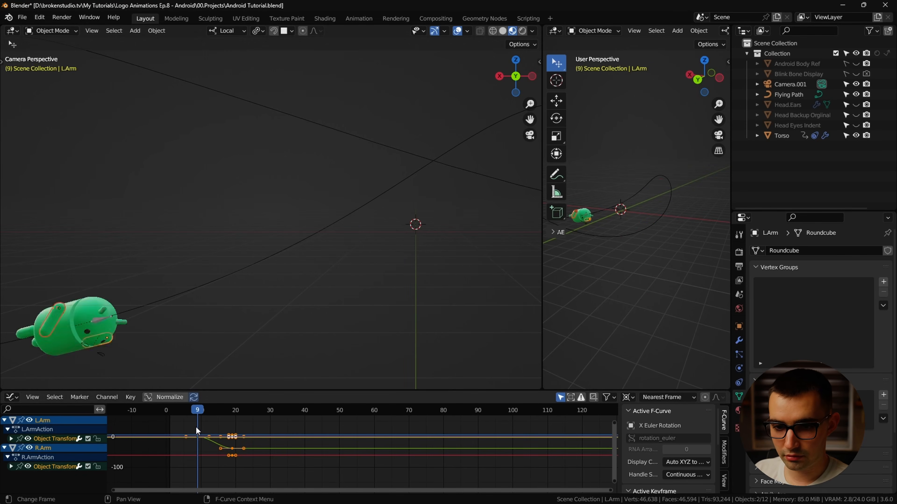
Pose the arms with trackball rotation at successive frames up to frame 35.
drag(195, 426, 274, 410)
key(r)
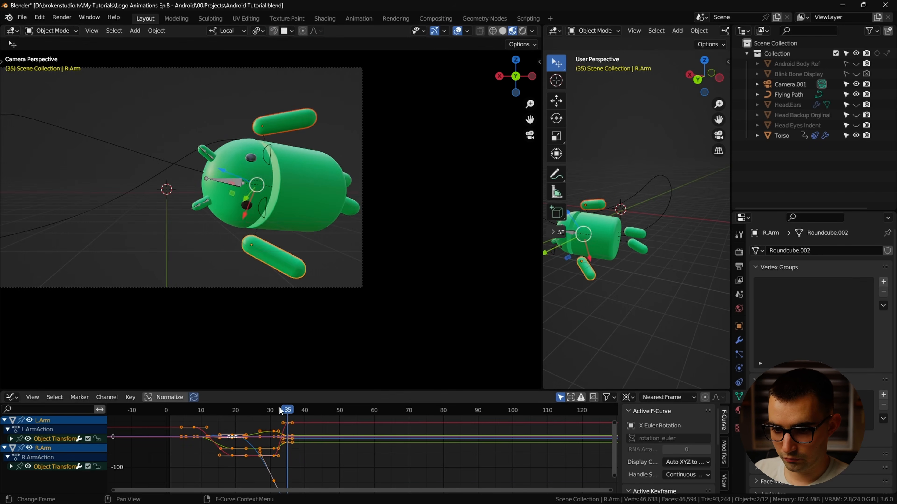
key(r)
key(r)
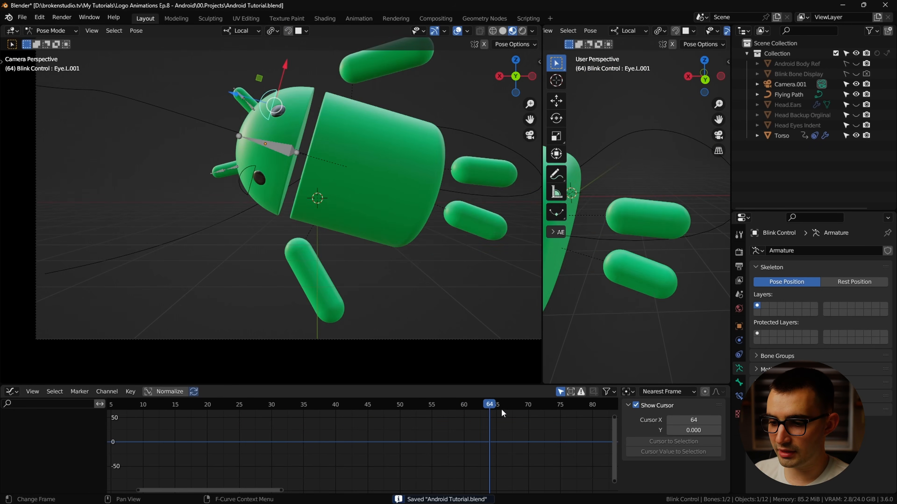
Insert a location keyframe on the Eye.L.001 blink bone at frame 41.
drag(493, 424, 324, 461)
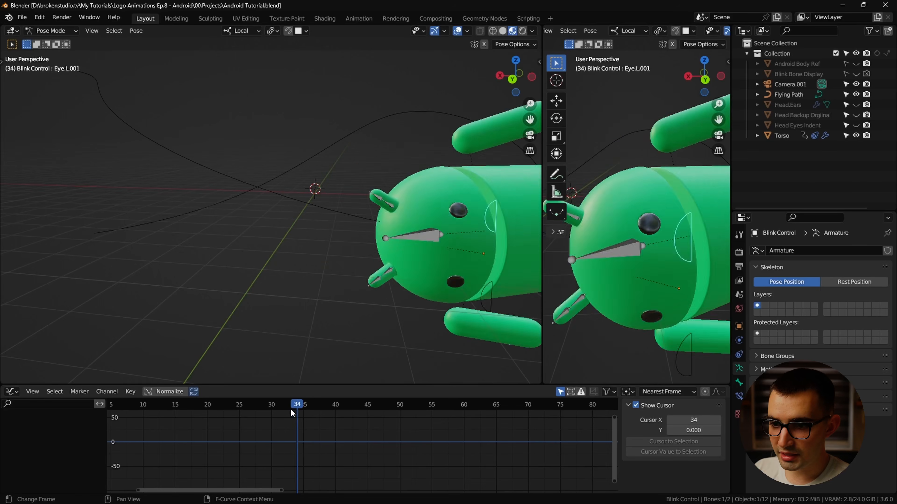
drag(291, 410, 341, 396)
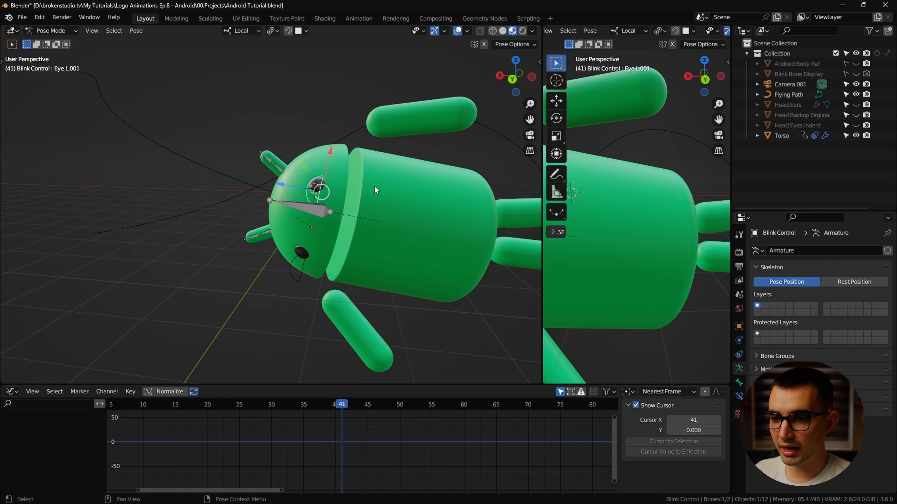
key(i)
click(369, 175)
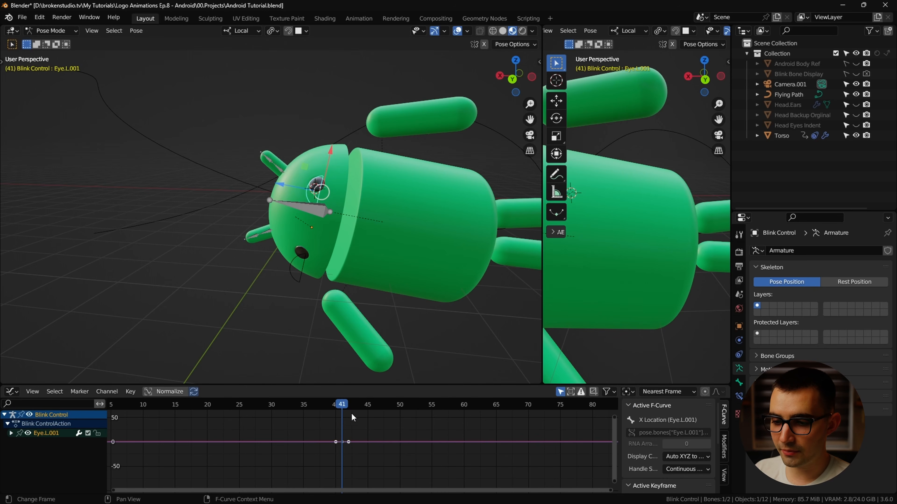
At frame 51, move the Eye.L.001 bone along its local Z axis to close the eye and keyframe its location.
drag(344, 404, 406, 417)
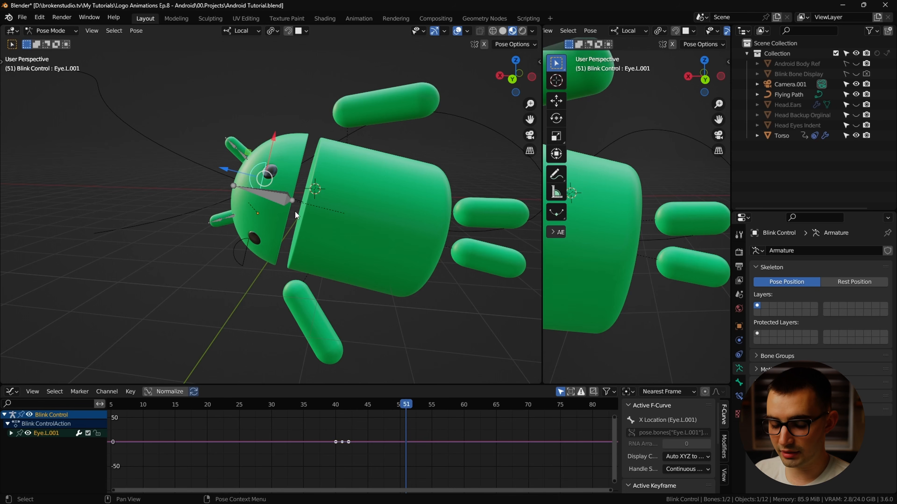
drag(224, 170, 256, 179)
key(i)
click(324, 175)
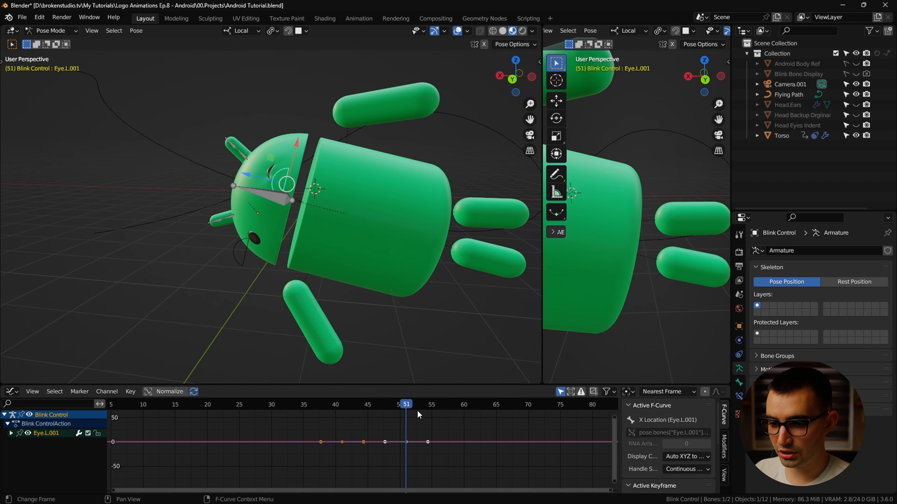
Delete the X and Y Location channels of Eye.L.001 from the Blink Control action.
click(467, 414)
drag(432, 423, 277, 472)
key(KP_Decimal)
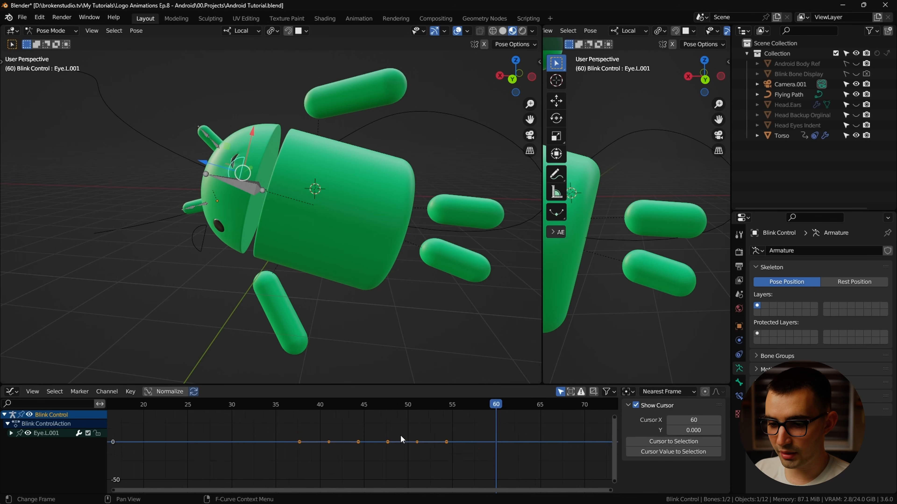
scroll(413, 430, down, 6)
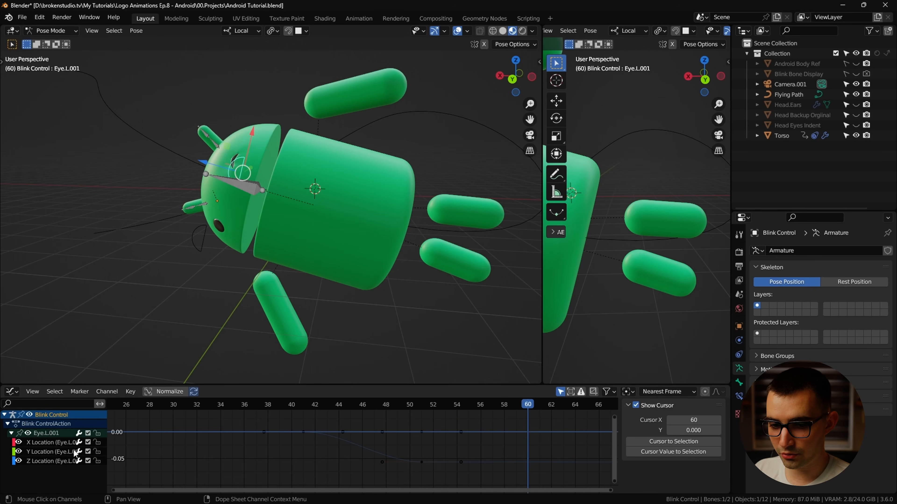
click(55, 442)
shift+click(54, 452)
key(Delete)
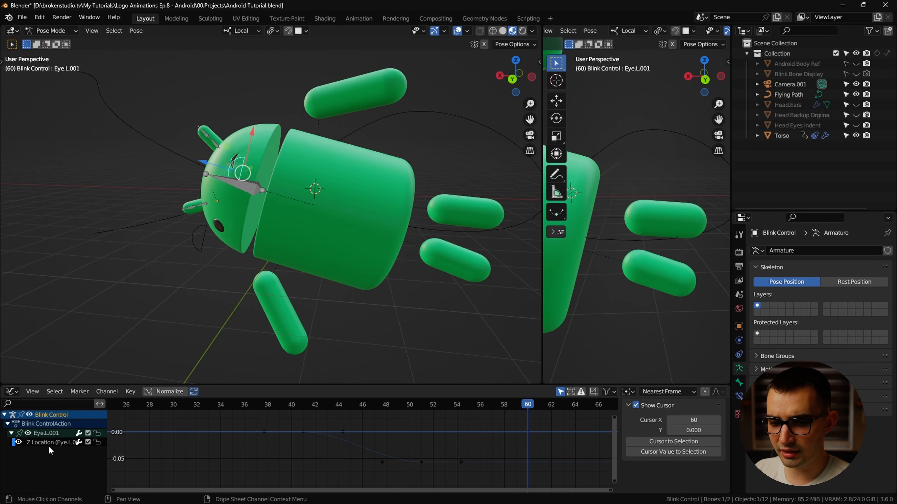
Copy the open-eye Z Location keyframe from frame 41 and paste it at frame 60 to reopen the eye.
drag(264, 450, 264, 450)
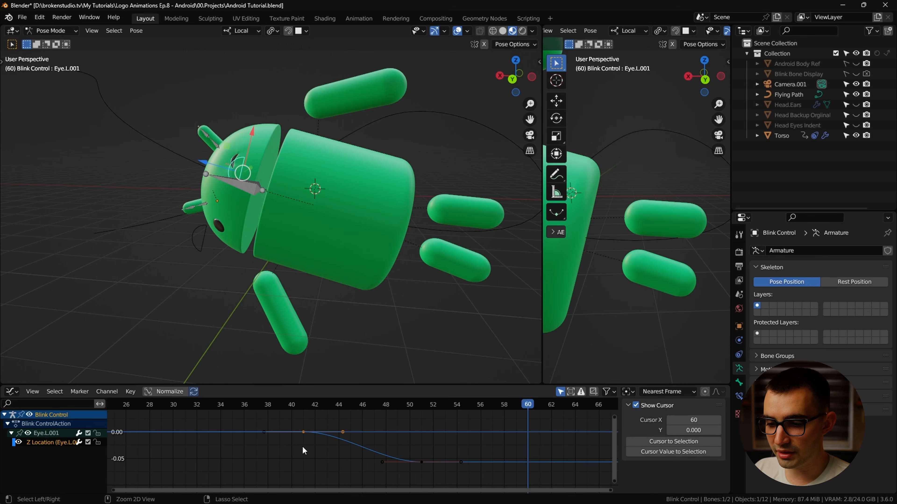
key(ctrl+c)
key(ctrl+v)
click(555, 449)
mouse_move(527, 407)
mouse_down()
mouse_move(408, 425)
mouse_move(526, 423)
mouse_up()
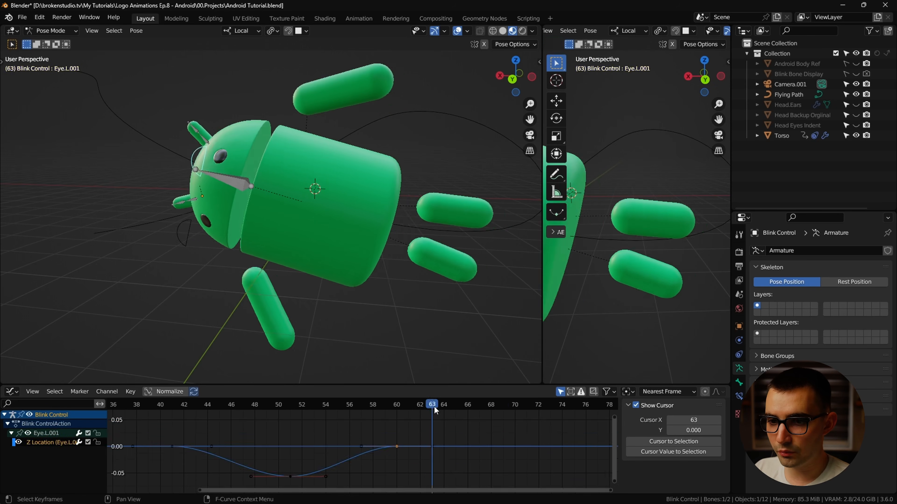
Delay the blink by moving the reopening keyframe to about frame 68 and the closed-eye keyframe to frame 54.
drag(434, 407, 467, 443)
key(g)
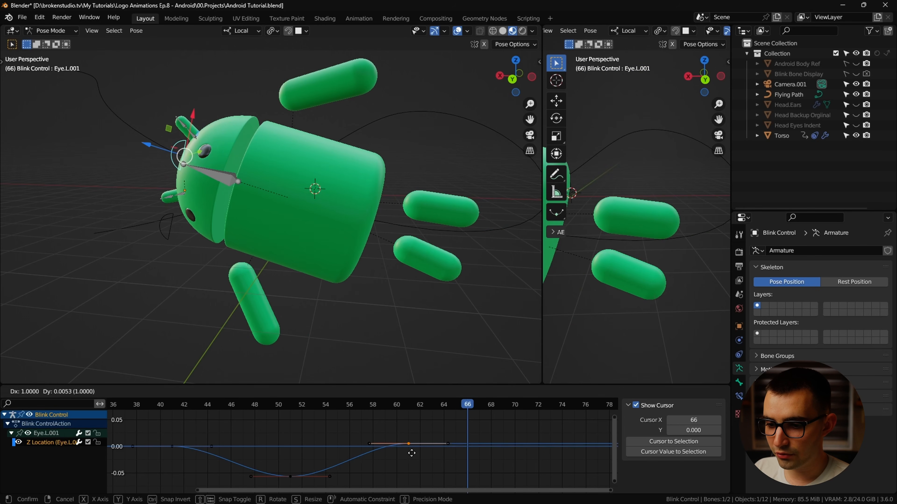
click(492, 454)
click(290, 476)
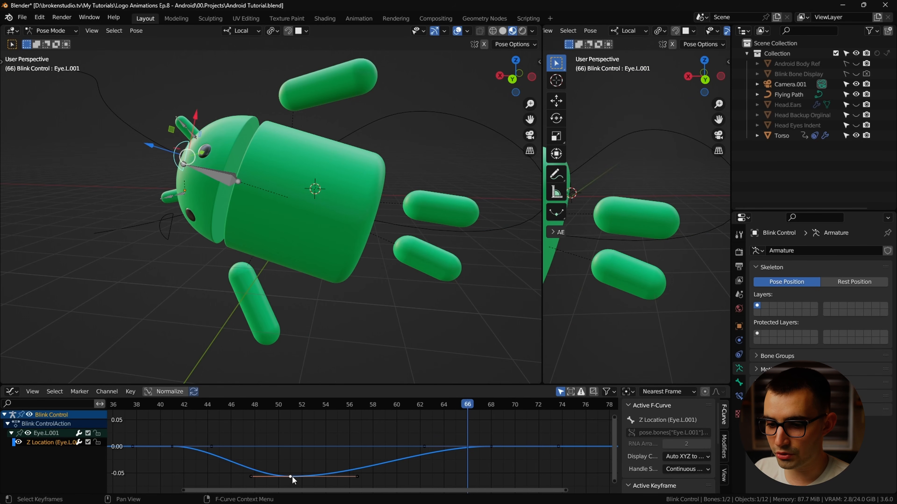
click(332, 473)
Scale the closed-eye keyframe's handles along X, play back the blink and refine the handle length.
click(306, 465)
key(s)
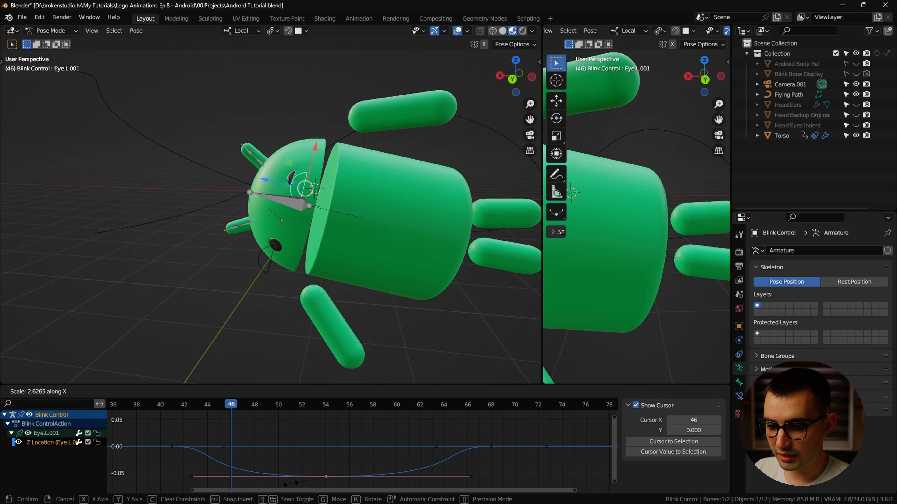
click(293, 483)
drag(231, 406, 161, 409)
key(space)
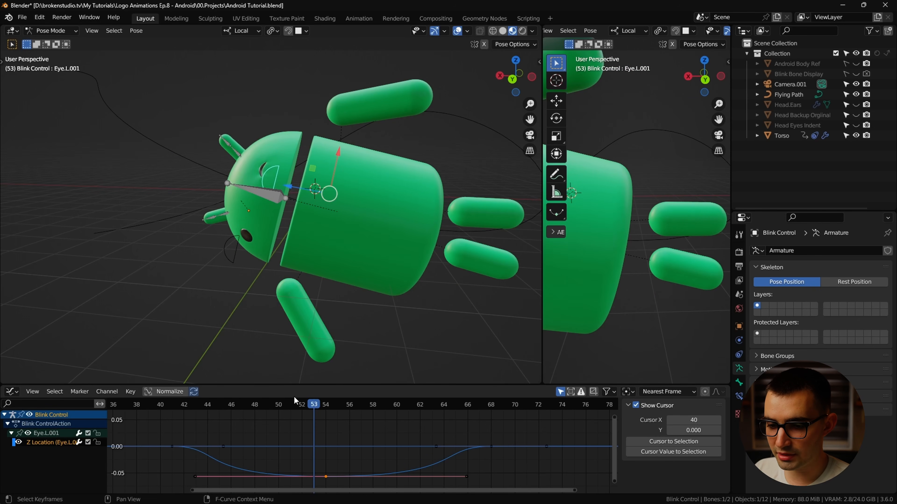
click(330, 465)
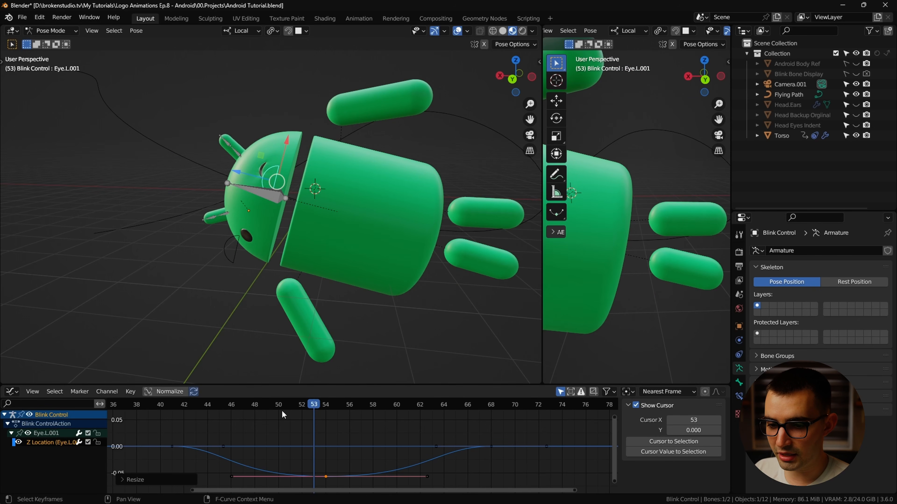
Delay the blink's reopening keyframe on the Z Location curve to frame 72 and play back the blink.
key(space)
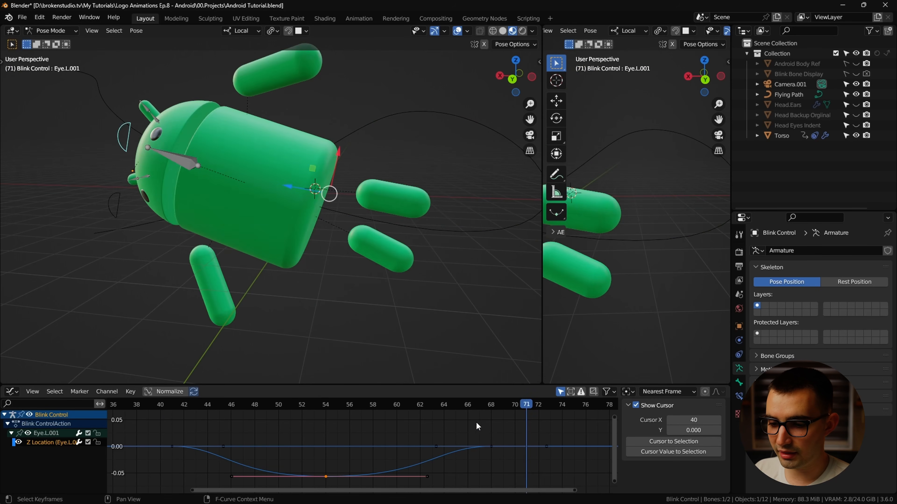
click(469, 406)
click(493, 447)
key(g)
key(x)
click(542, 457)
key(space)
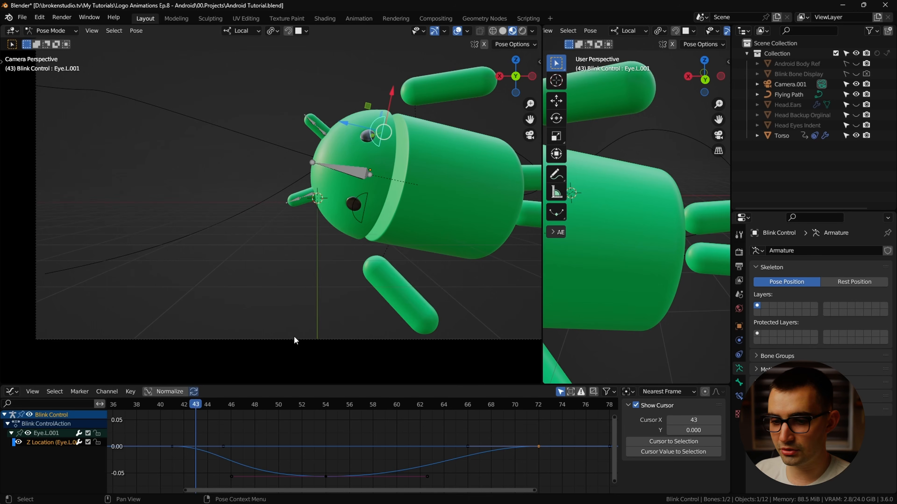
Review the blink through the camera without overlays, check it in rendered shading around frame 58, and compare it with the reference footage.
key(KP_0)
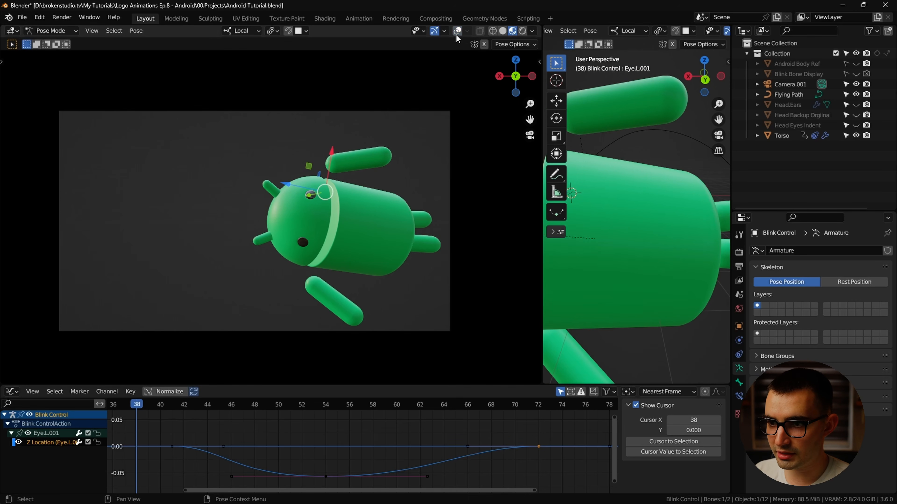
key(space)
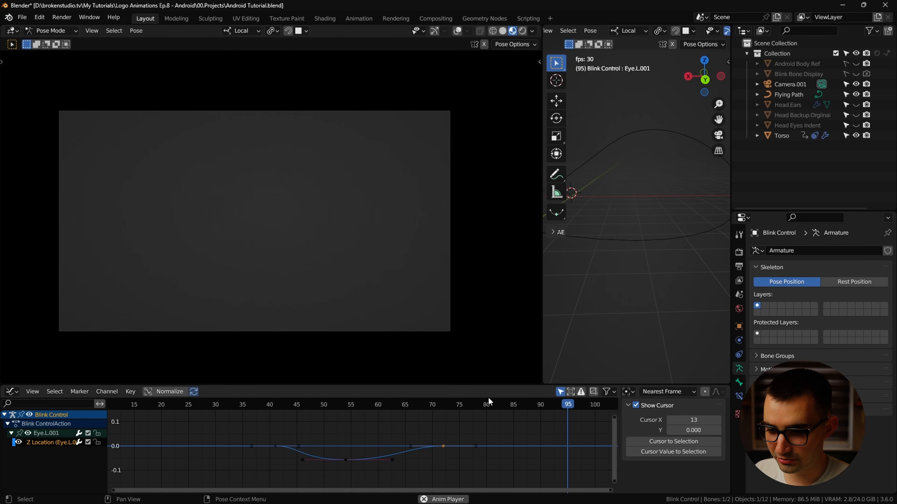
key(space)
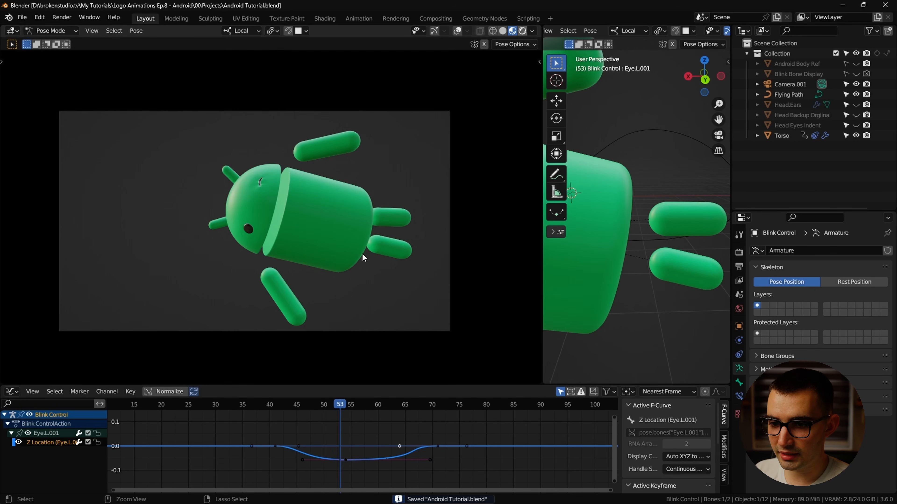
key(z)
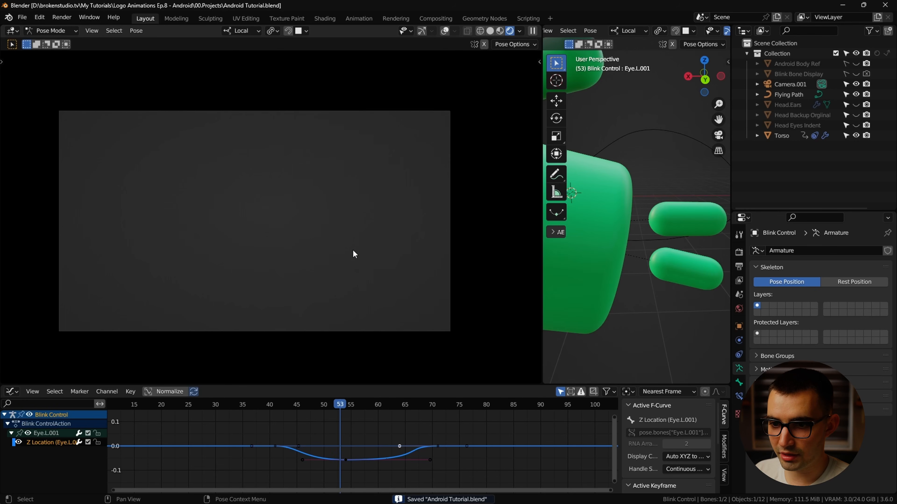
scroll(352, 252, up, 2)
mouse_move(329, 403)
mouse_down()
mouse_move(293, 404)
mouse_move(365, 402)
mouse_up()
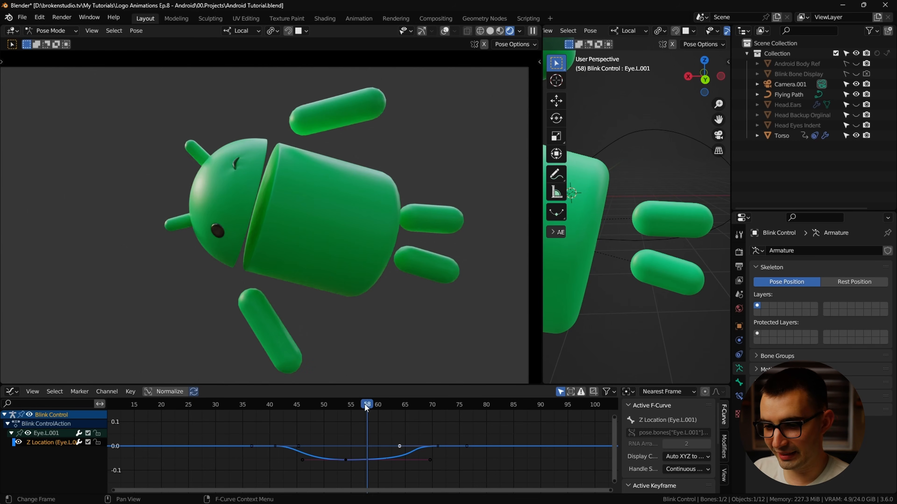
key(space)
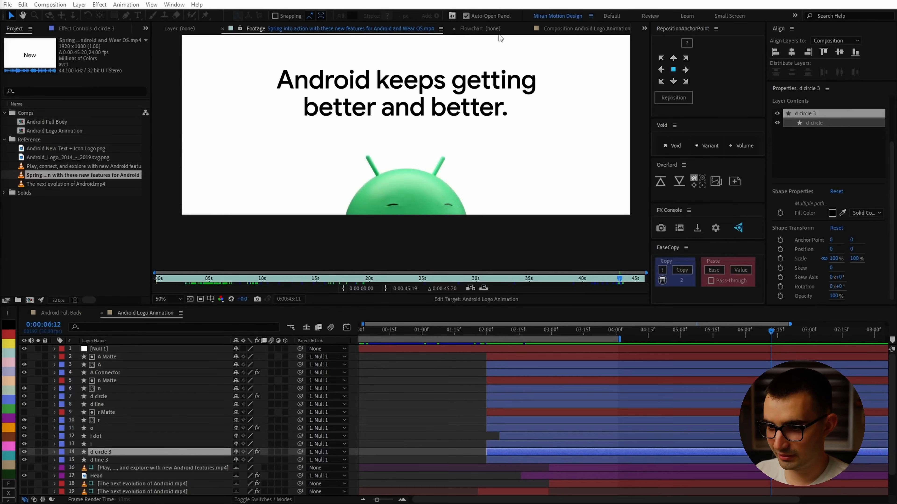
mouse_move(663, 498)
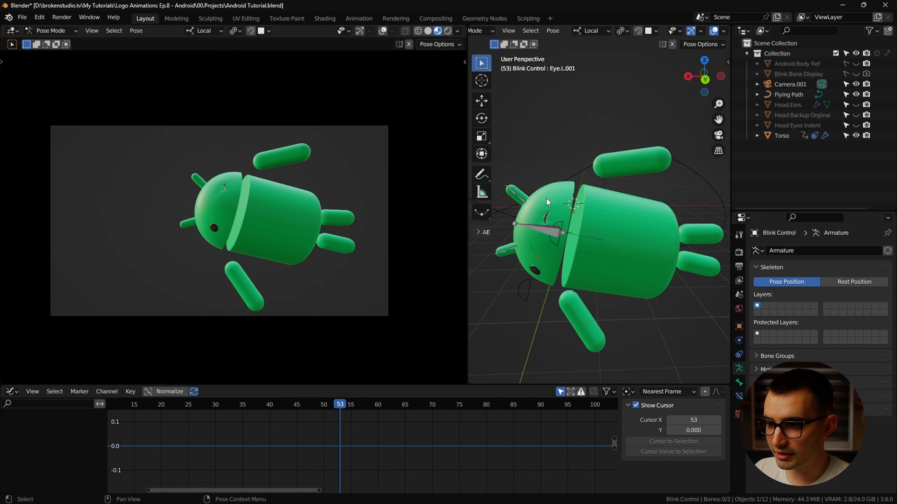
Switch from the Blink Control armature to posing the Head Armature, with the Ear.L.001 bone selected.
scroll(540, 199, up, 2)
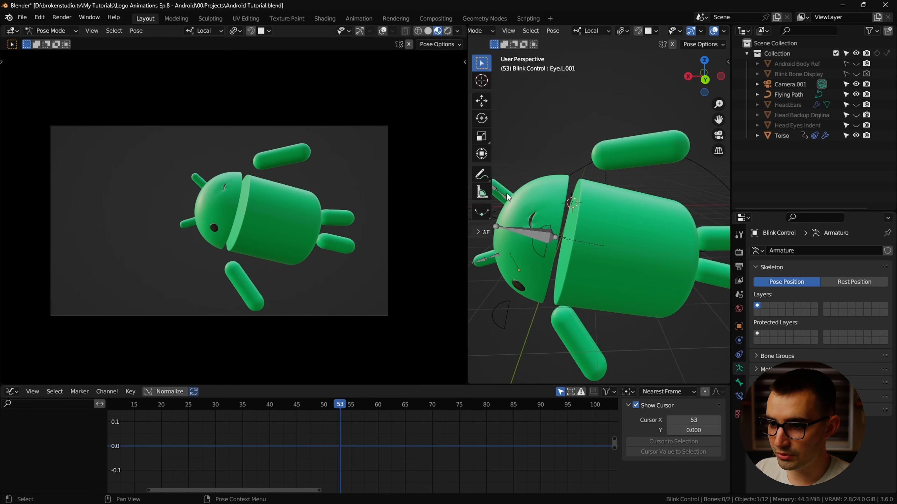
key(ctrl+Tab)
shift+click(507, 194)
shift+middle_drag(508, 195, 611, 215)
key(ctrl+Tab)
scroll(212, 194, up, 2)
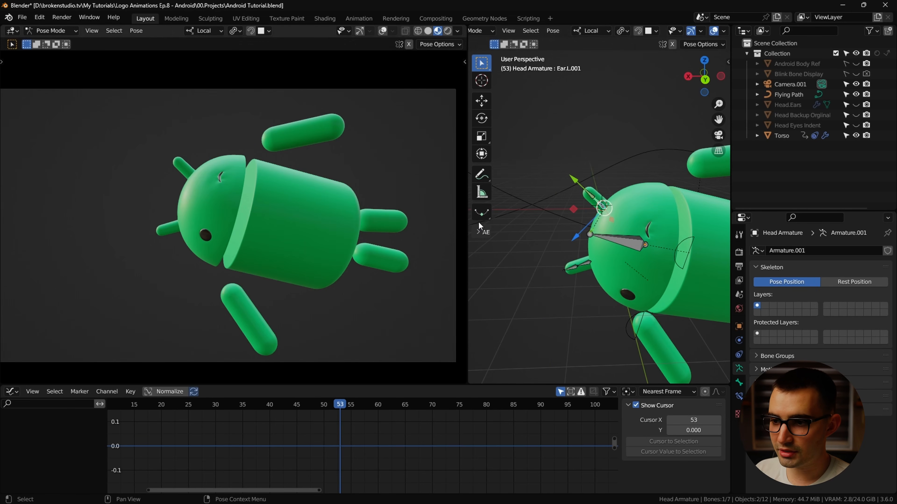
Insert starting rotation keyframes at frame 38 for the four ear bones, Ear.L.001, Ear.L.002, Ear.R.001 and Ear.R.002.
drag(354, 427, 261, 431)
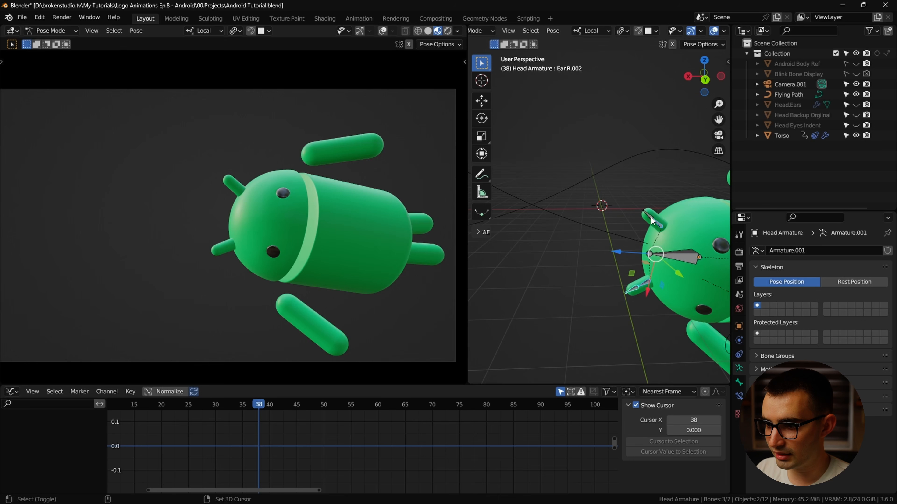
scroll(673, 239, up, 4)
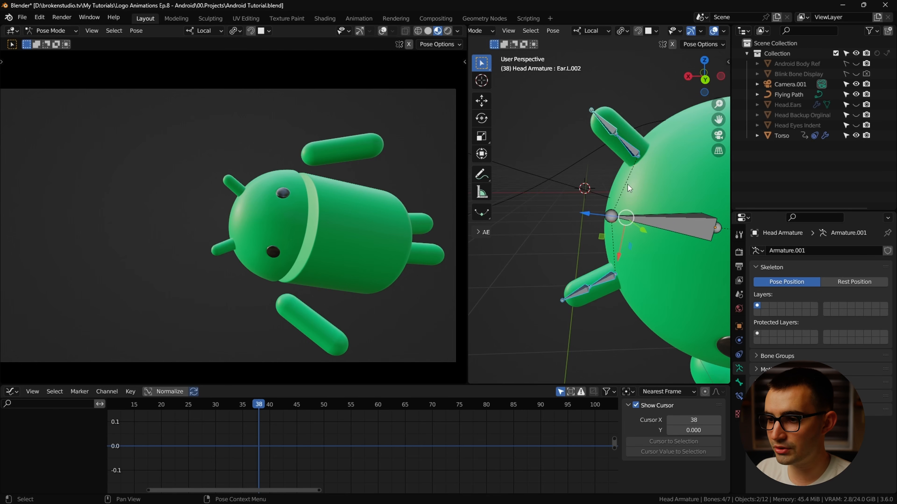
key(i)
click(614, 193)
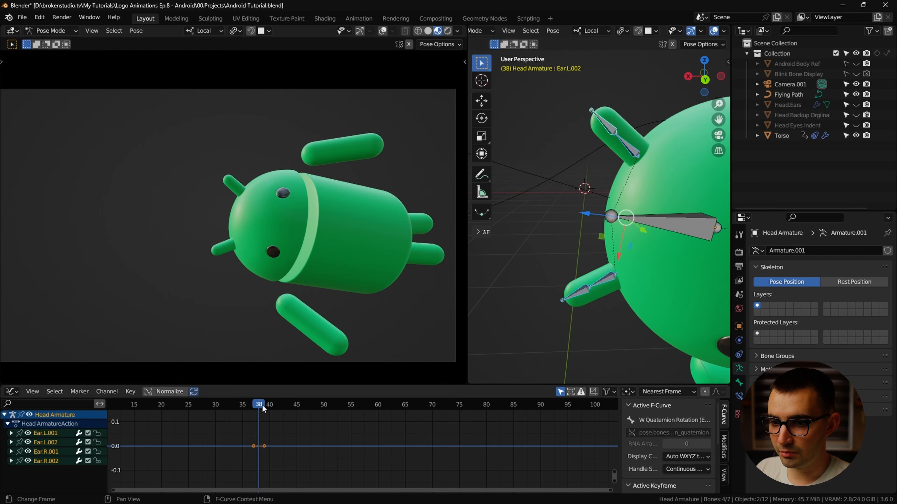
At frame 68, bend the left antenna by rotating Ear.L.001 and Ear.L.002 about their local X axes.
drag(263, 409, 420, 439)
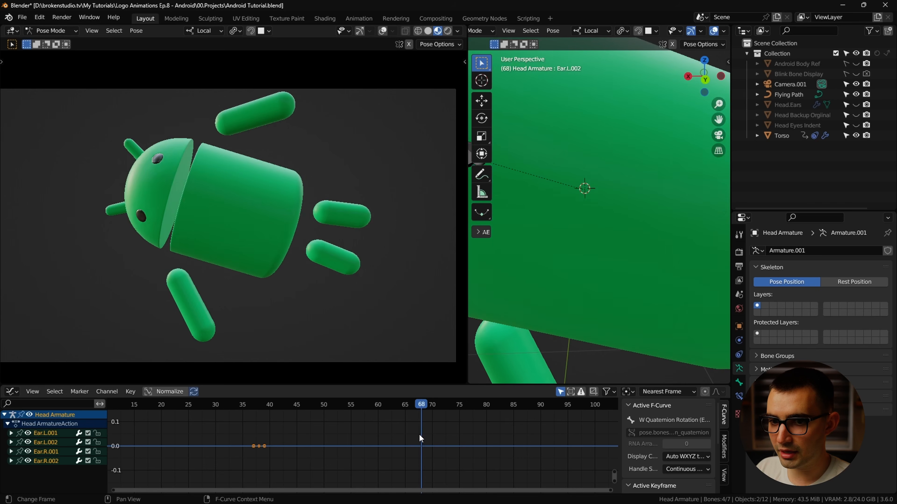
scroll(544, 244, down, 5)
shift+middle_drag(550, 241, 664, 230)
scroll(625, 204, up, 5)
click(615, 189)
key(r)
key(x)
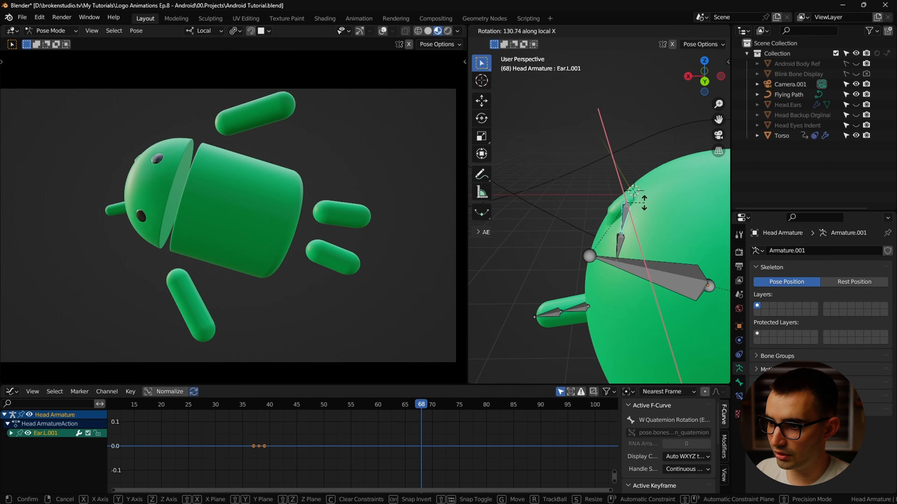
click(612, 216)
click(603, 162)
key(r)
key(x)
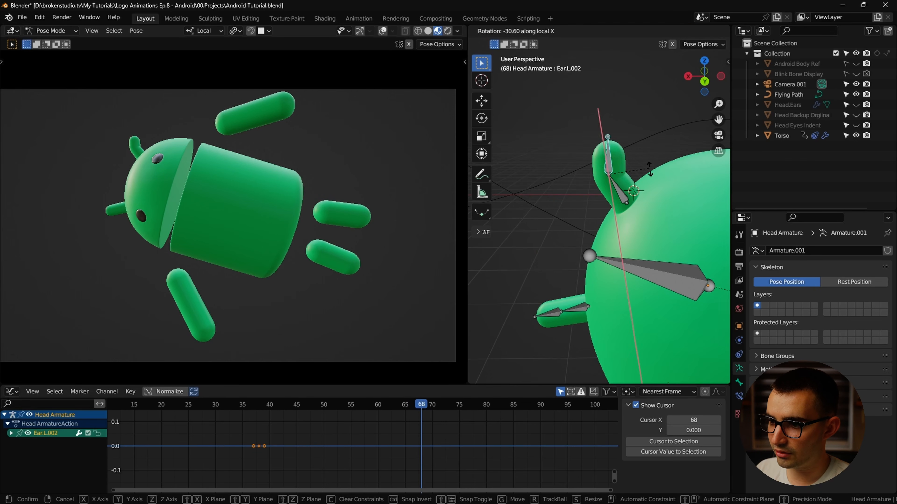
click(653, 179)
Rotate Ear.L.001 a further -7.58° or so about local X, refine its angle, and keyframe both left ear bones' rotation at frame 68.
click(623, 194)
key(r)
key(x)
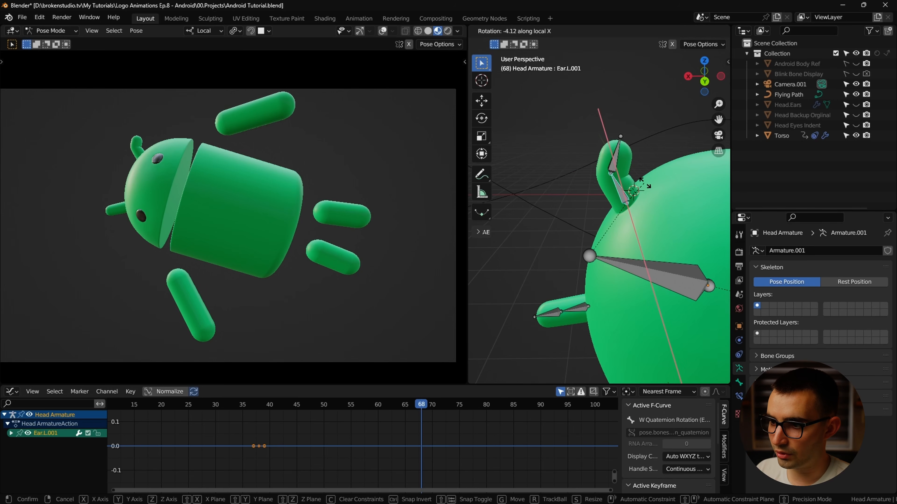
click(650, 188)
middle_drag(649, 187, 655, 192)
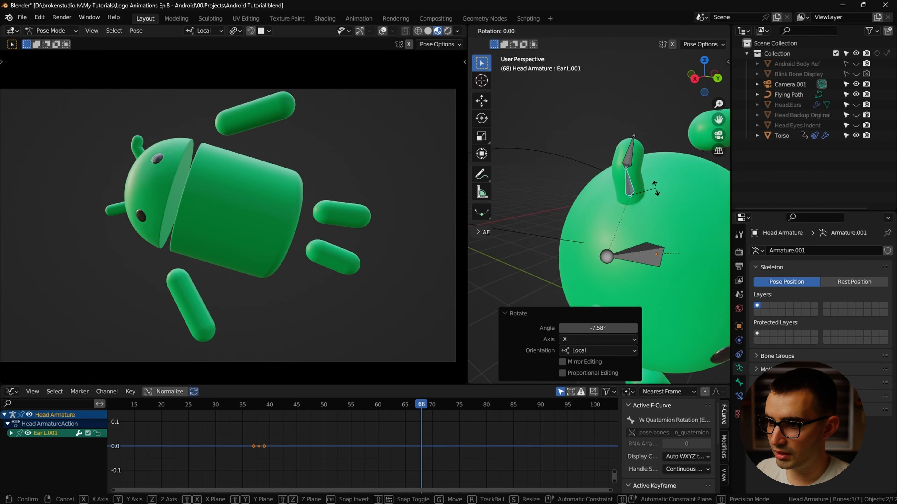
click(642, 184)
key(i)
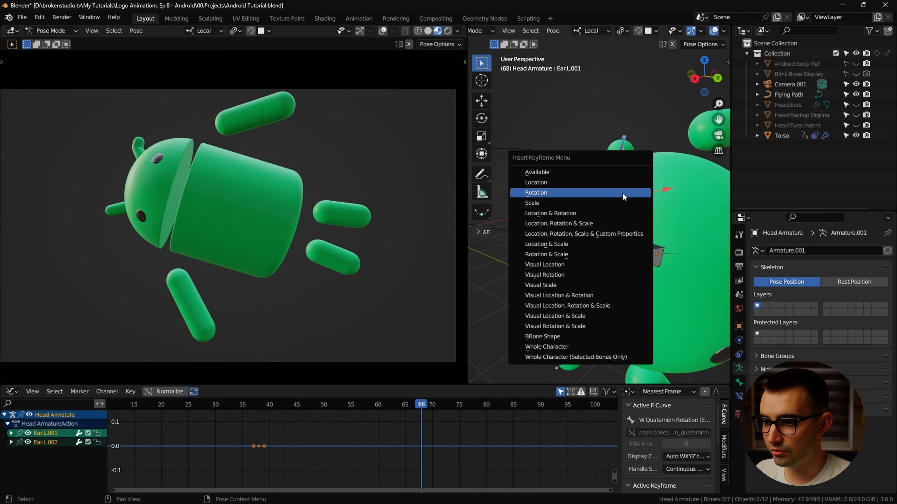
click(622, 194)
Bend the right antenna at frame 68, starting with a free trackball rotation of Ear.R.002.
click(569, 353)
middle_drag(579, 348, 690, 333)
key(r)
key(r)
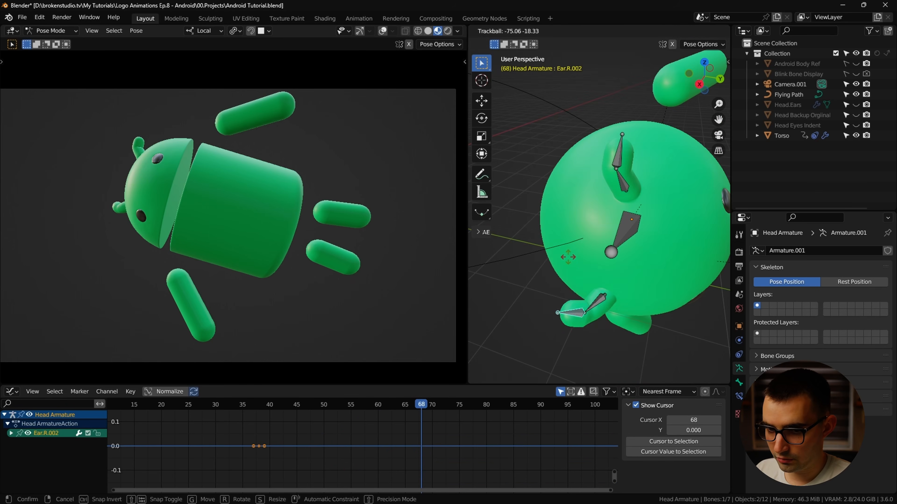
click(566, 255)
middle_drag(566, 255, 601, 226)
key(r)
click(575, 261)
Refine the right antenna's bend with trackball and local X rotations, and insert rotation keyframes for it at frame 68.
key(r)
key(r)
click(576, 270)
middle_drag(579, 270, 597, 276)
key(r)
key(x)
click(596, 276)
key(i)
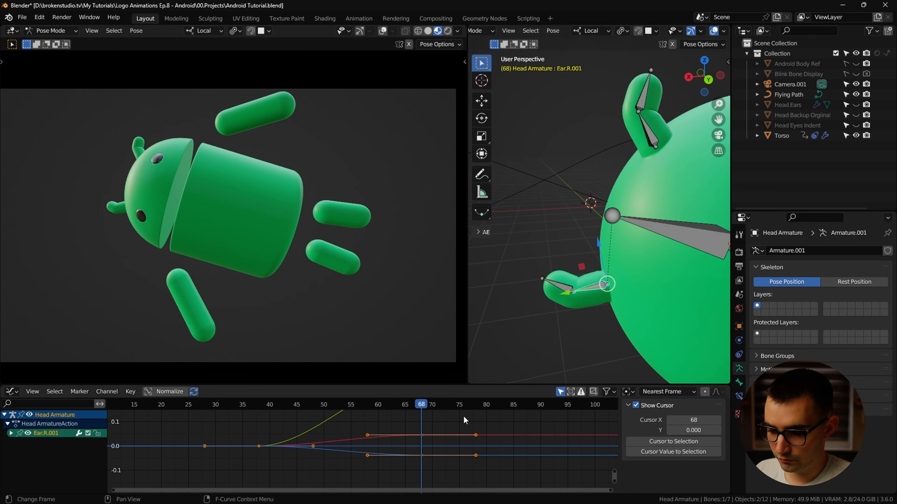
Select the right ear bone and move its keyframes along the time axis.
key(Home)
click(578, 294)
key(g)
key(x)
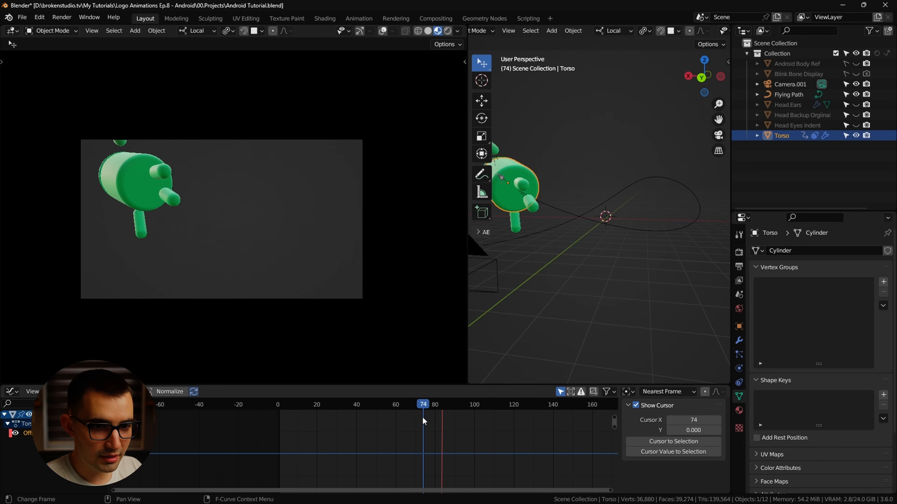
Insert Z Scale keyframes of 5.156 on the Torso object at frames 74 and 68.
drag(422, 416, 424, 419)
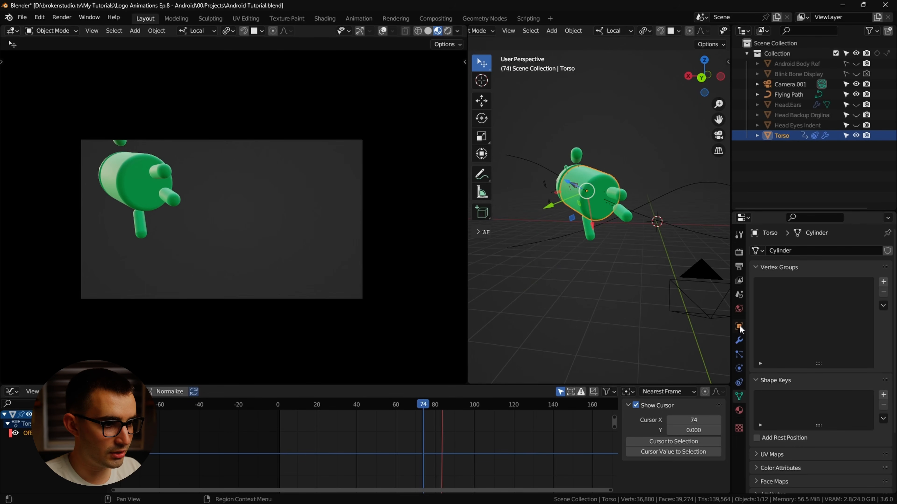
click(739, 326)
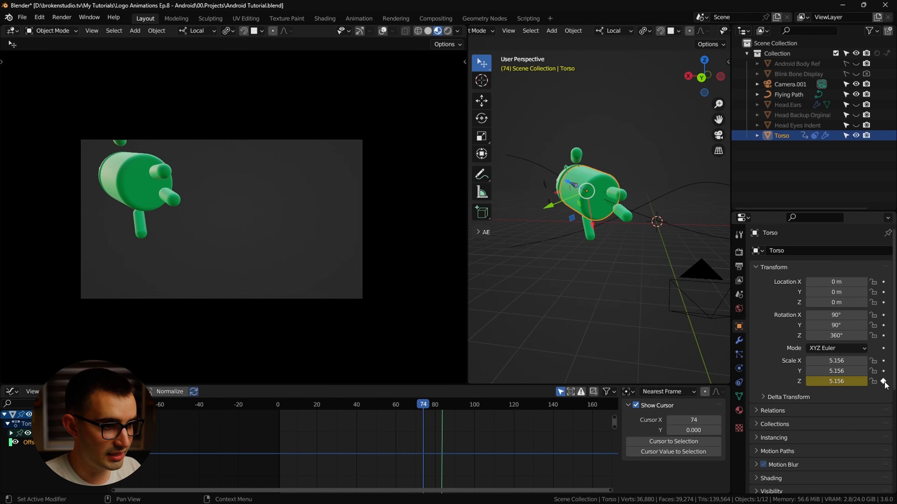
drag(426, 407, 411, 409)
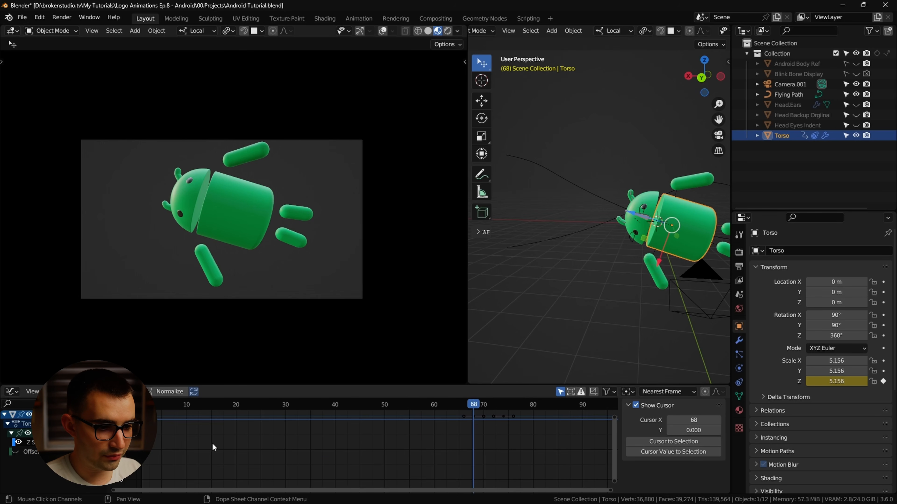
At frame 74, stretch the torso along its local Z axis to a scale of 8.103 and replace the Z Scale keyframe.
drag(226, 410, 497, 415)
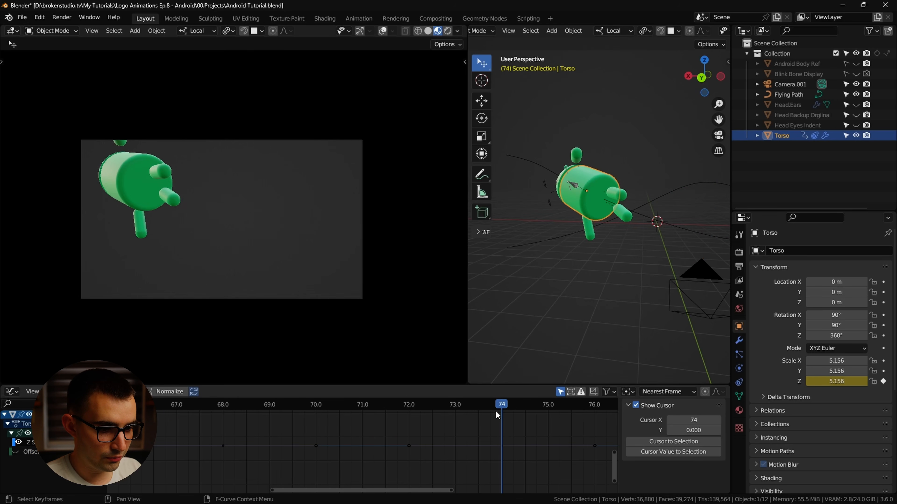
key(s)
key(z)
key(z)
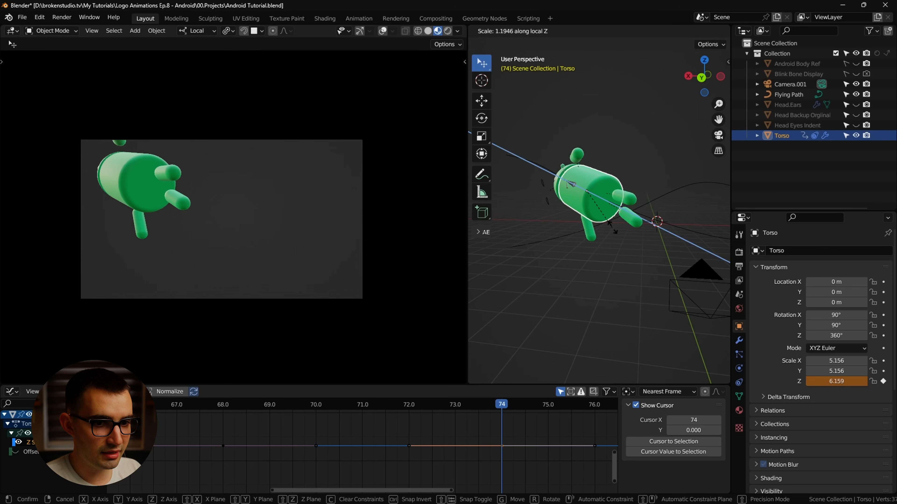
click(628, 233)
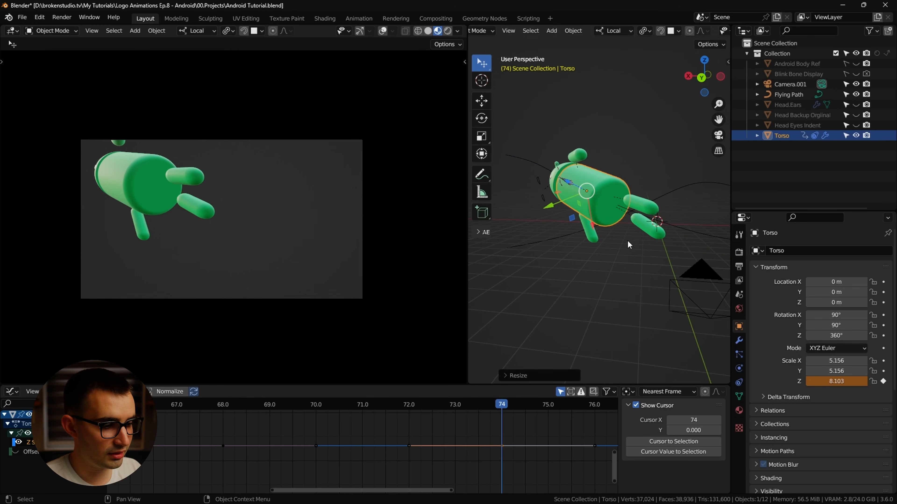
right_click(857, 380)
click(826, 321)
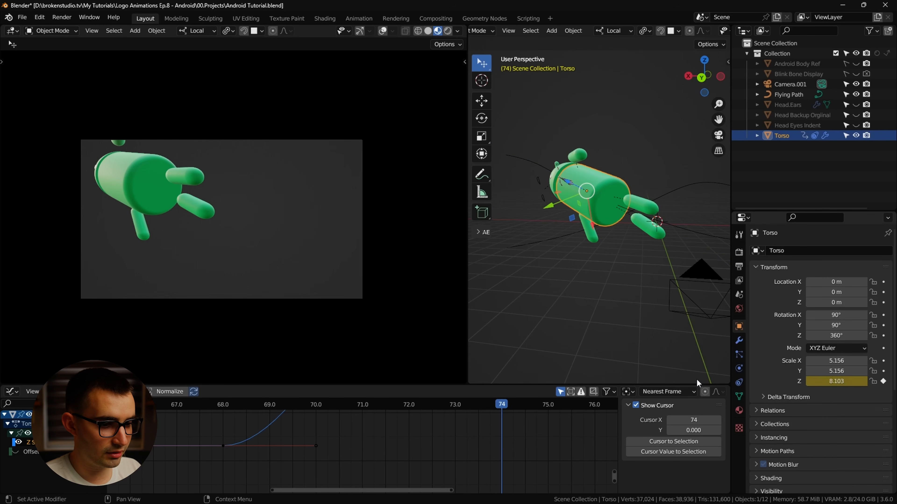
Play back the torso stretch and move the stretched Z Scale keyframe to frame 76.
key(Home)
click(470, 435)
scroll(470, 435, down, 4)
drag(330, 406, 234, 417)
key(space)
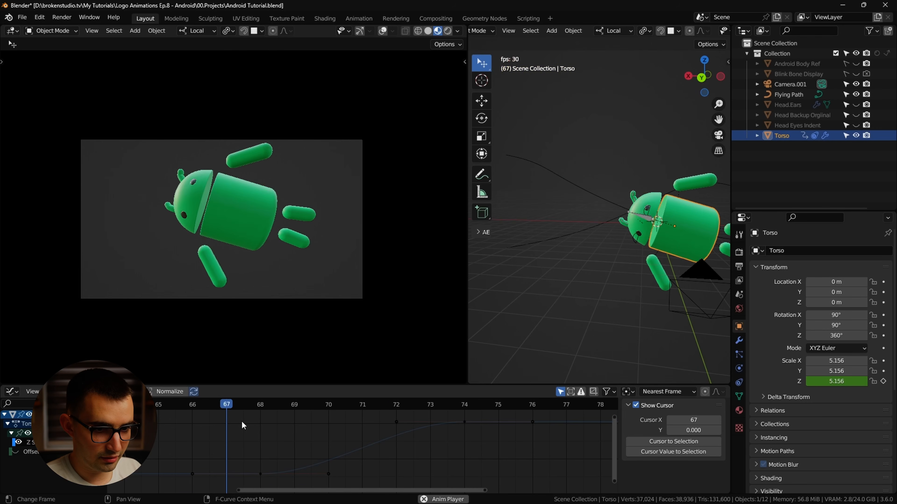
key(space)
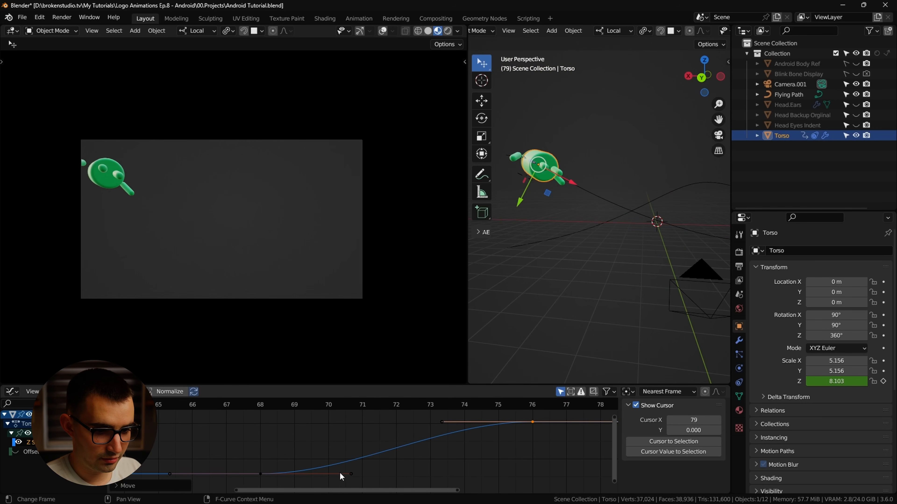
Refine the easing handle of the stretch's starting Z Scale keyframe and place that keyframe at frame 70.
drag(341, 477, 386, 472)
key(space)
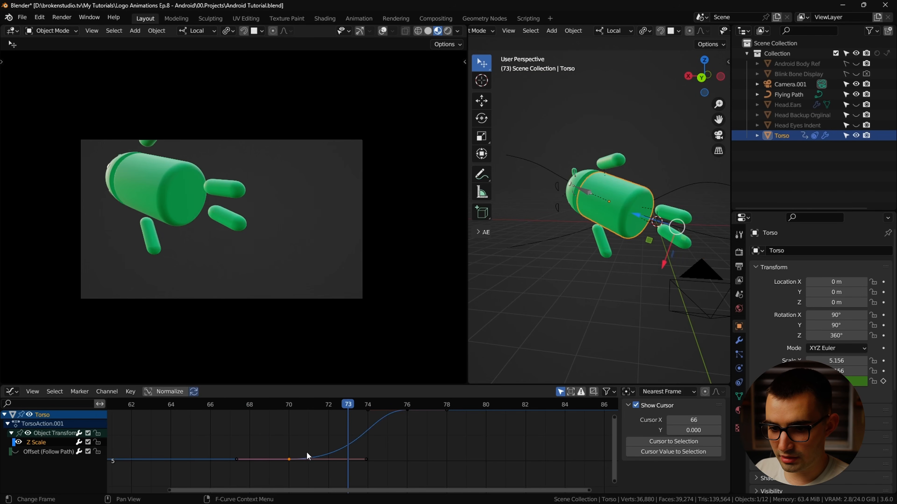
drag(306, 451, 270, 459)
drag(215, 404, 288, 410)
drag(346, 459, 324, 459)
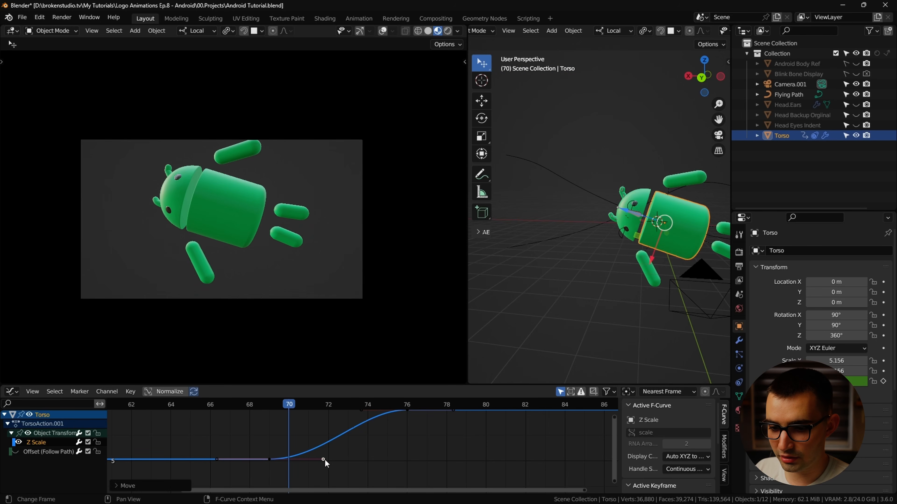
drag(267, 459, 289, 459)
Add a Z Scale keyframe at frame 82 that returns the torso to its unstretched scale.
drag(300, 406, 458, 410)
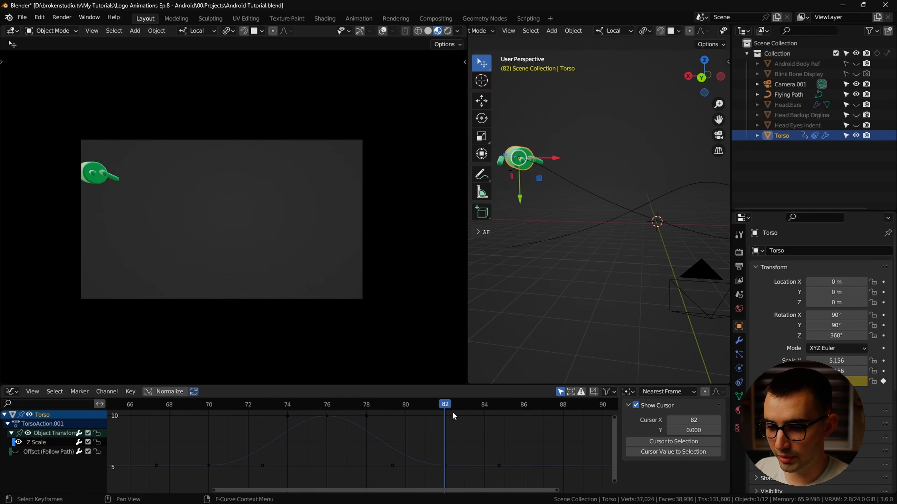
Preview the camera view in rendered shading at frame 47 and assign an Environment Texture to the world's background color.
drag(452, 411, 367, 410)
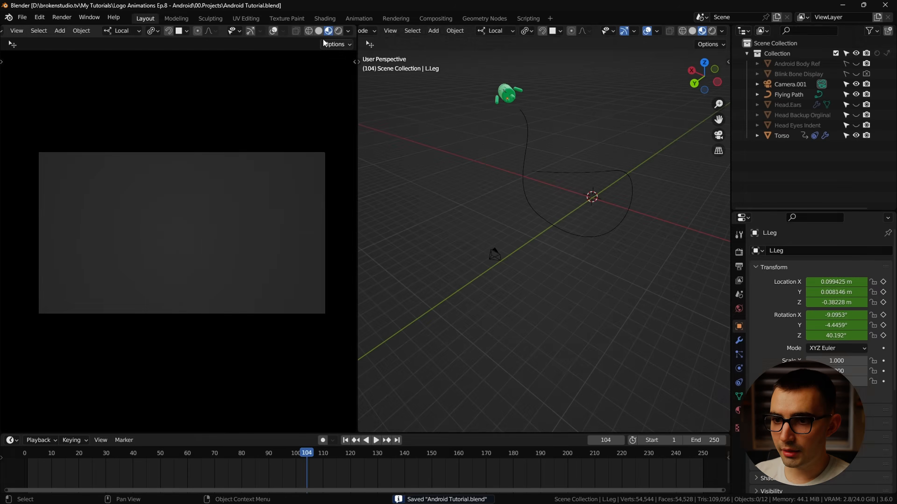
click(338, 31)
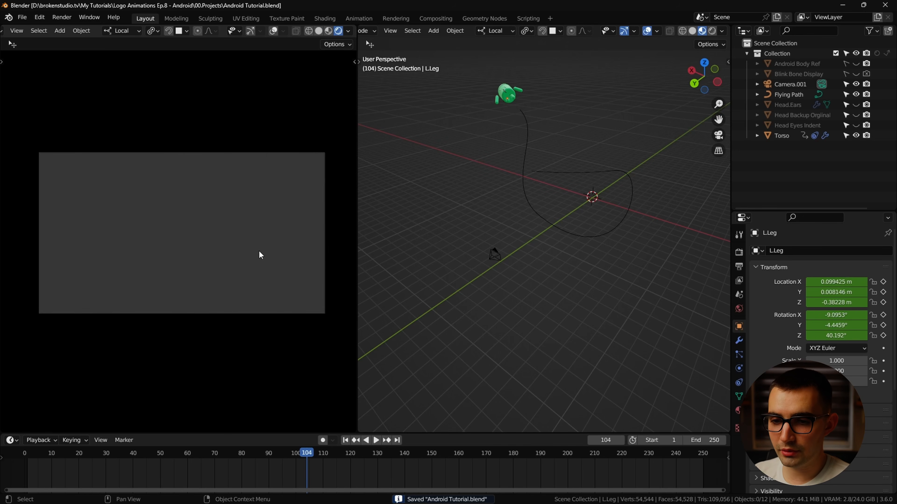
drag(289, 457, 152, 456)
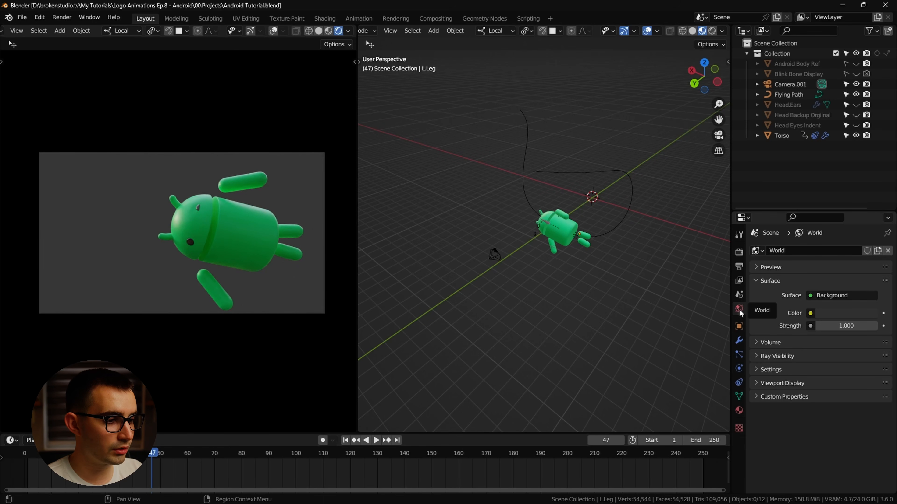
click(811, 313)
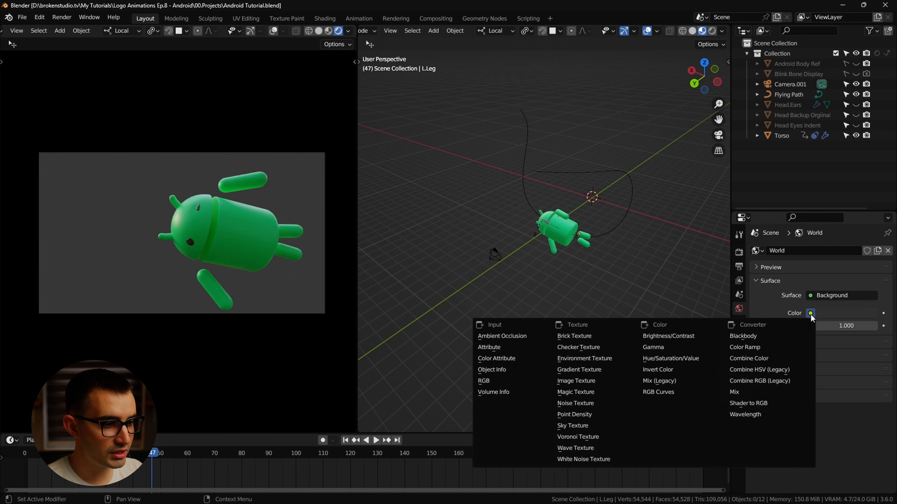
click(615, 360)
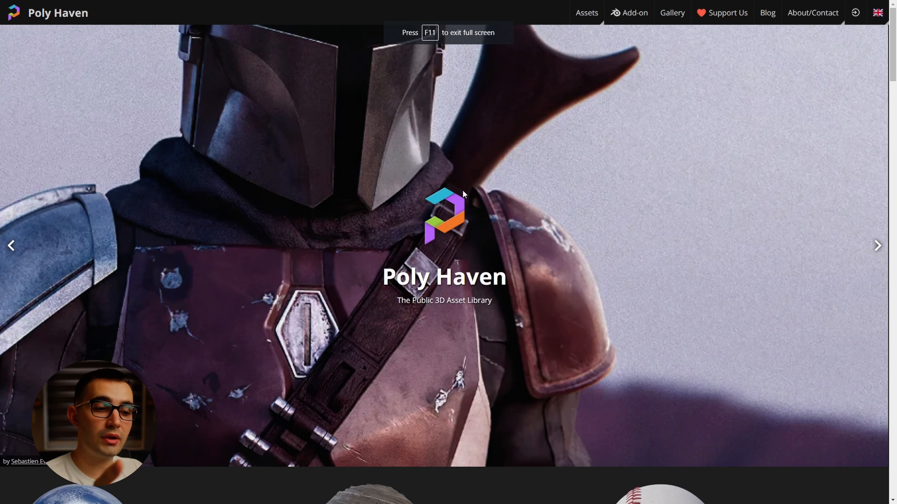
Switch to the Poly Haven website and browse its HDRI collection for a sky environment.
scroll(420, 199, down, 5)
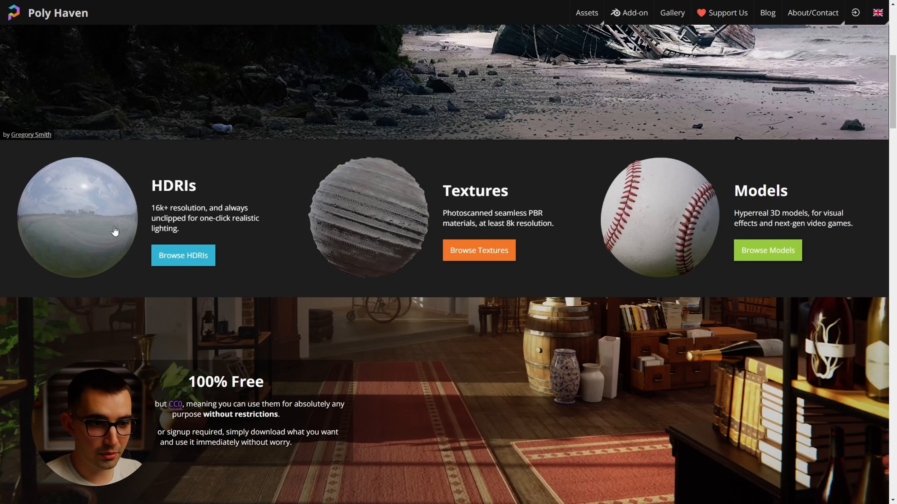
click(184, 263)
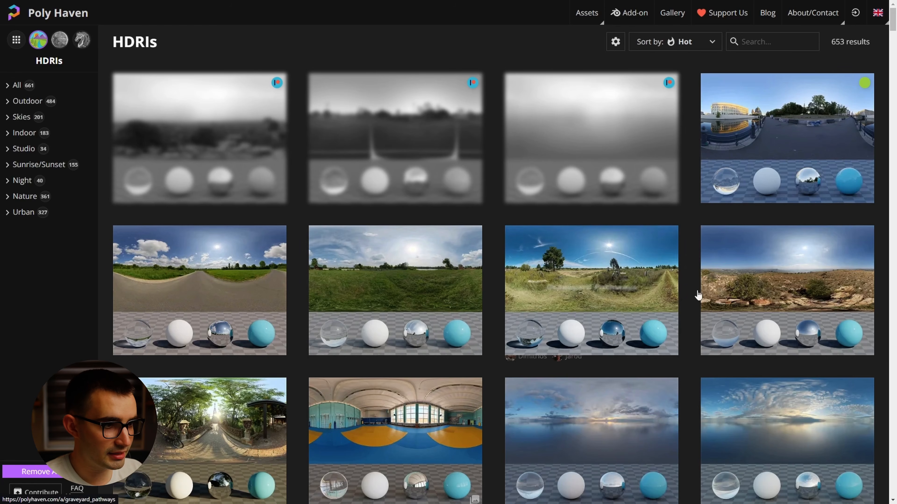
scroll(431, 342, down, 5)
click(437, 325)
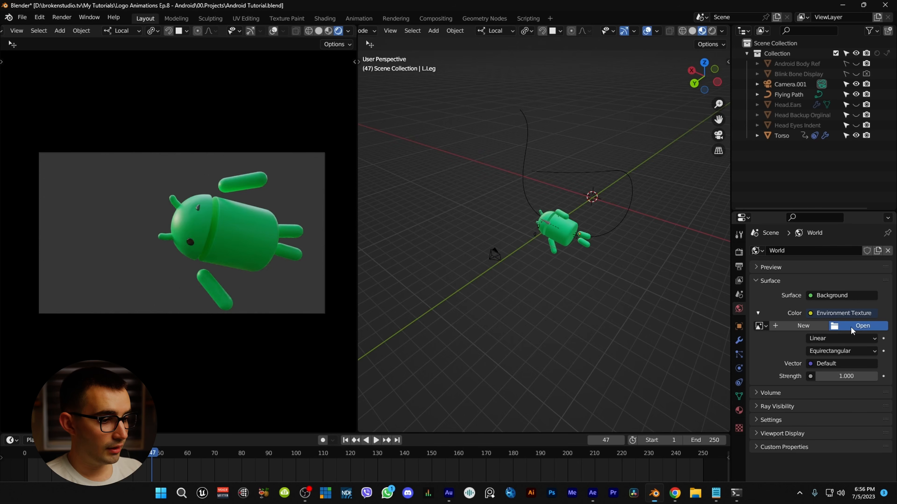
Load sunflowers_puresky_2k.hdr from Downloads as the world texture and enable Scene World lighting in the rendered camera view.
click(862, 325)
click(222, 263)
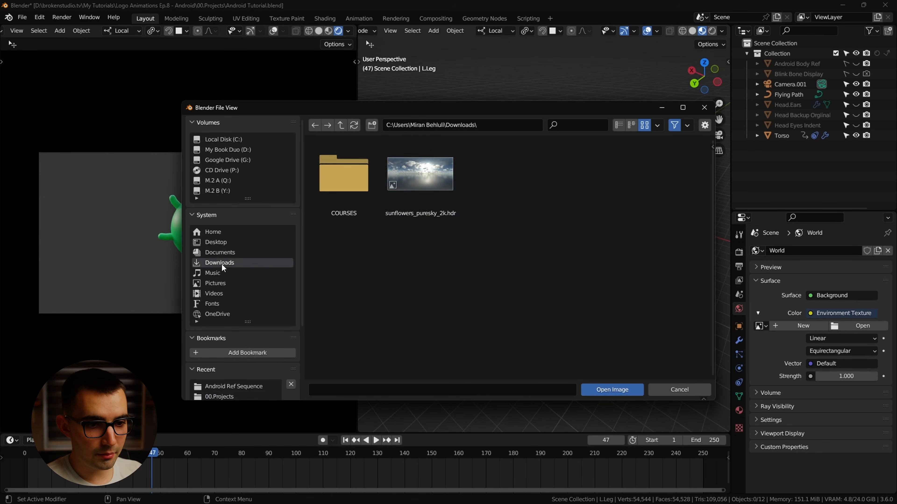
double_click(431, 194)
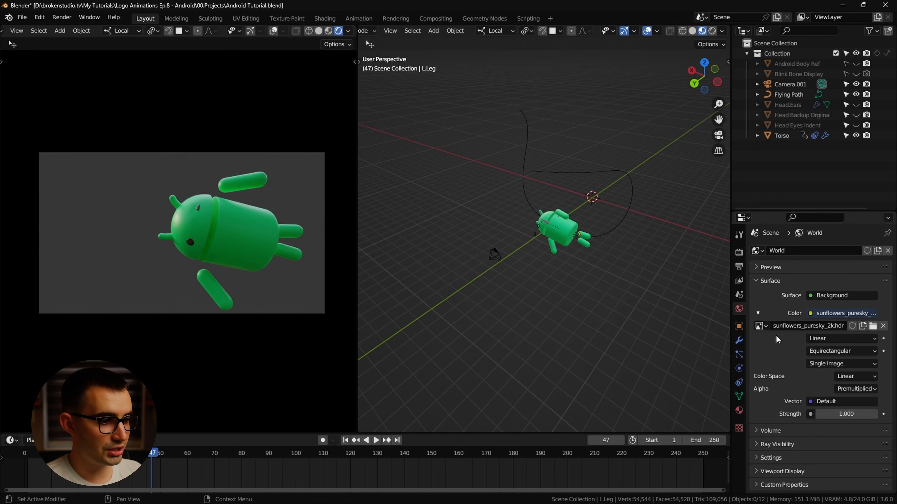
click(347, 31)
click(319, 92)
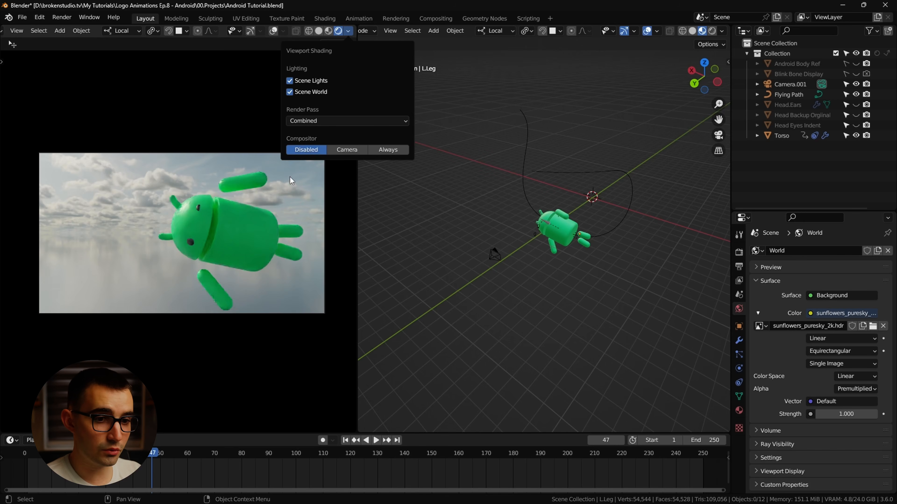
Change the 3D view beside the camera view into a Shader Editor.
scroll(392, 31, up, 2)
click(370, 31)
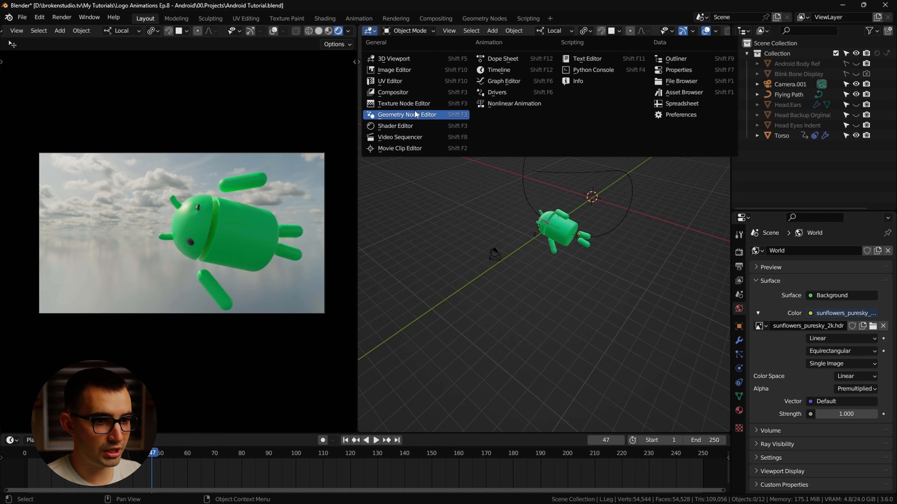
click(395, 125)
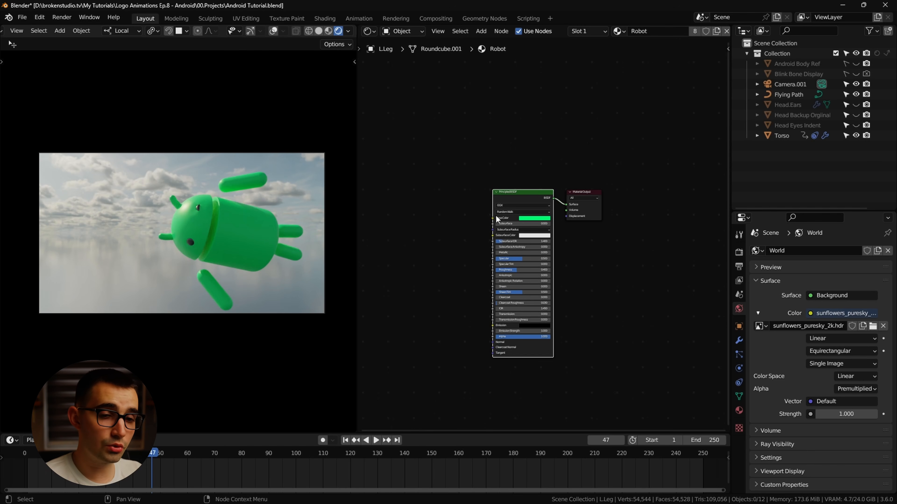
Look through the add-ons list in the preferences and close it.
click(37, 21)
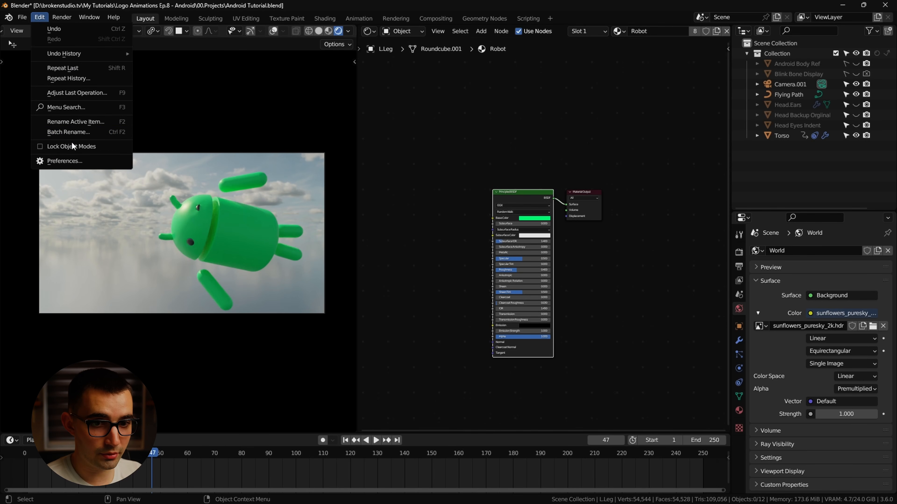
click(60, 161)
click(41, 124)
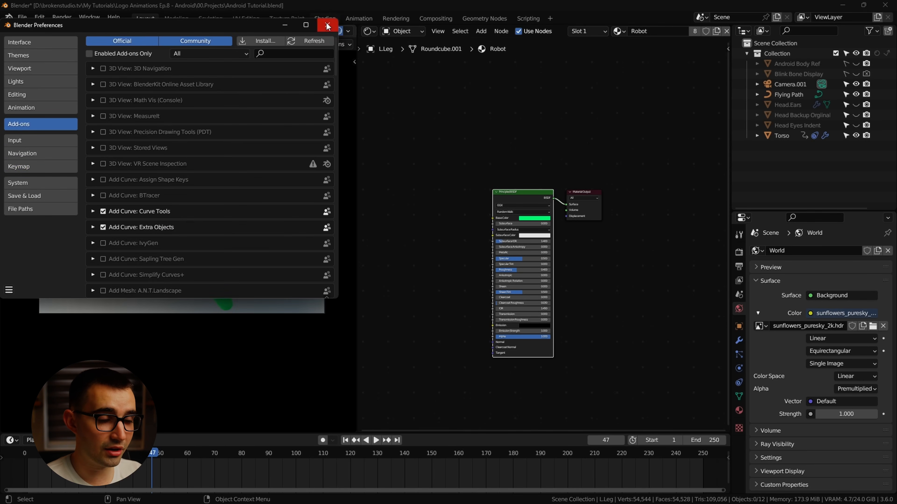
click(327, 25)
Show the World shader nodes and add Texture Coordinate and Mapping nodes feeding the HDR environment texture.
click(402, 31)
click(406, 53)
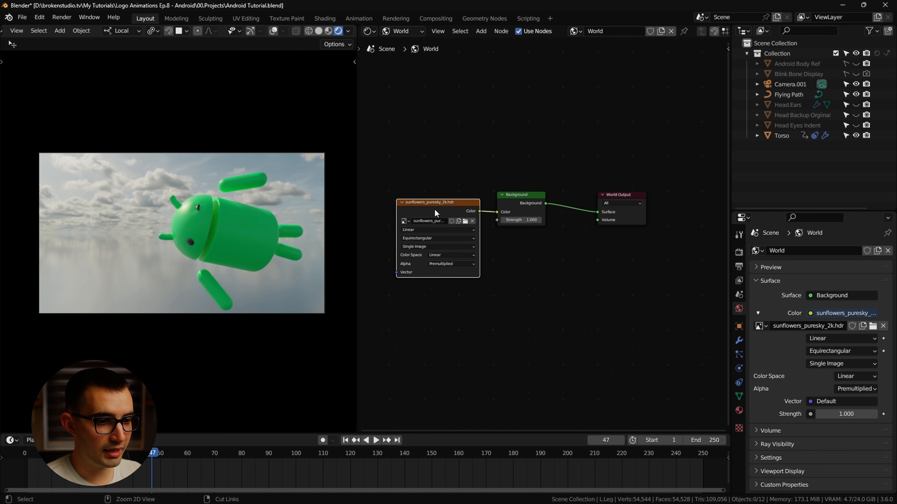
middle_drag(435, 217, 634, 204)
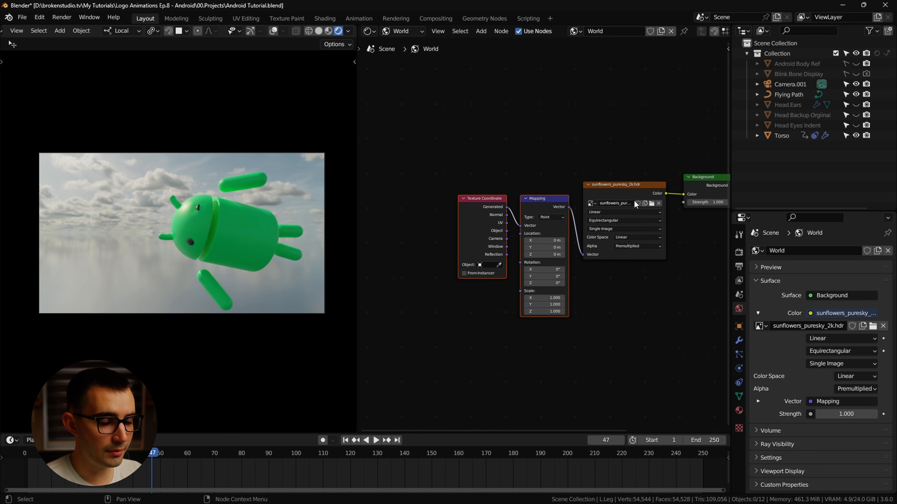
Rotate the HDR environment with the Mapping node to about X 20.5°, Y 1.3° and Z 8.4°.
click(532, 174)
scroll(491, 220, up, 1)
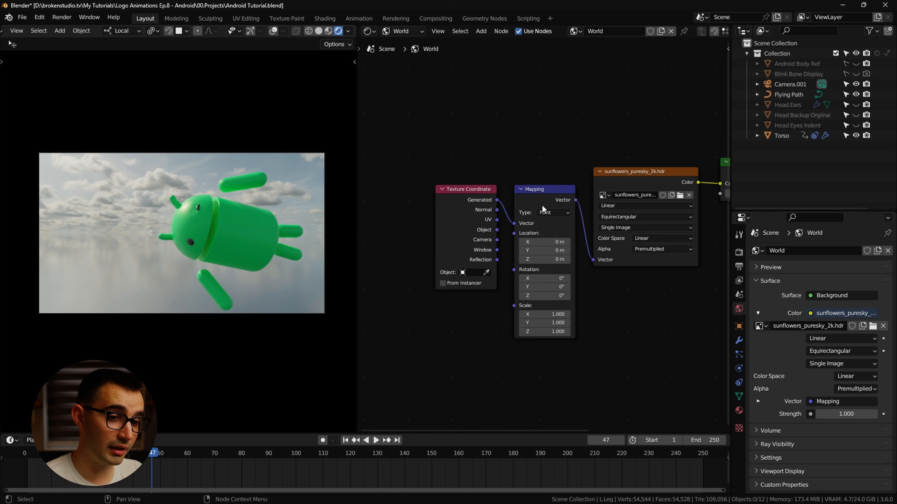
drag(546, 278, 569, 279)
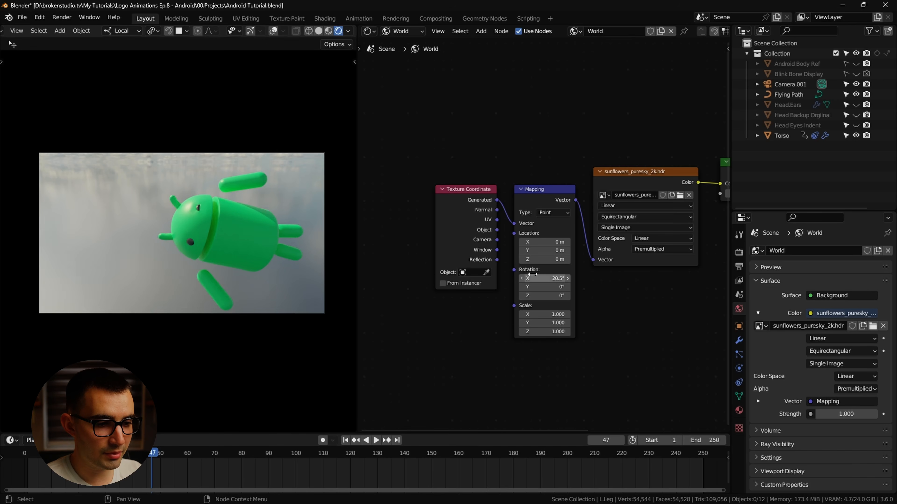
drag(545, 289, 541, 290)
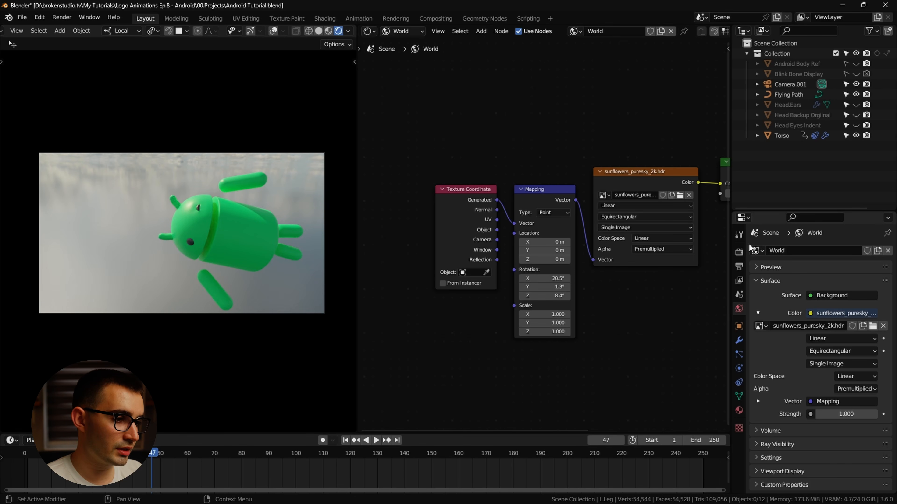
Enable a transparent film background in the render settings and save the file.
click(738, 252)
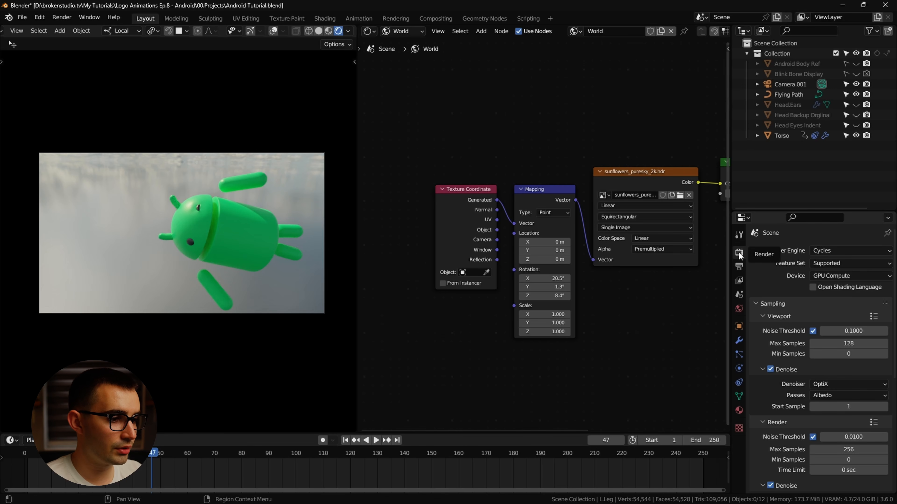
scroll(782, 441, down, 10)
click(772, 419)
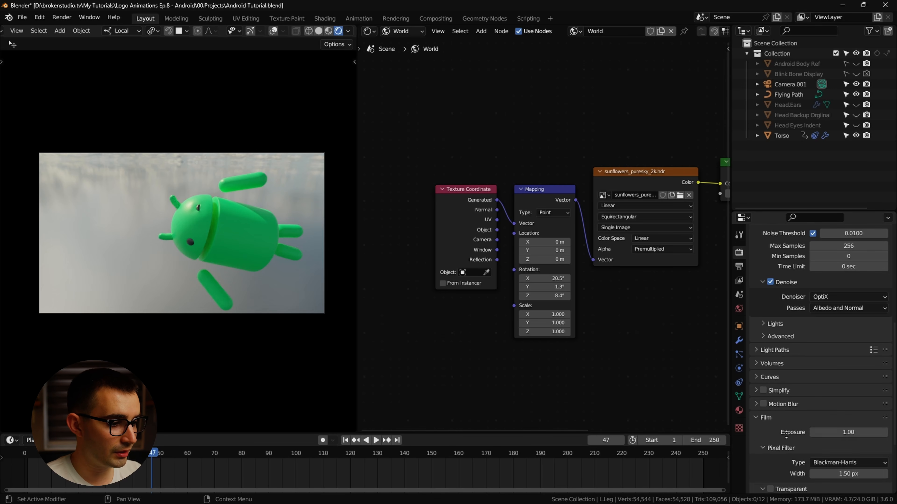
scroll(775, 414, down, 5)
click(770, 390)
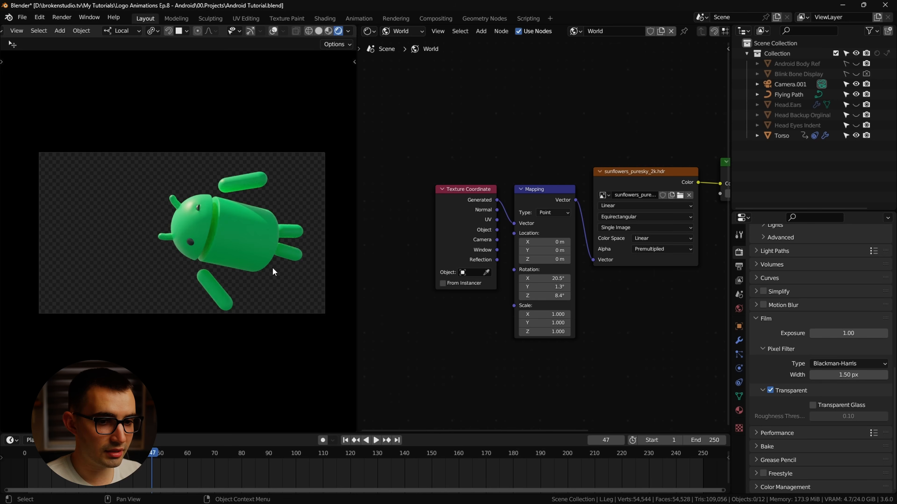
key(ctrl+s)
Change the Shader Editor back to a 3D viewport and add an area light to the scene.
click(369, 31)
click(385, 60)
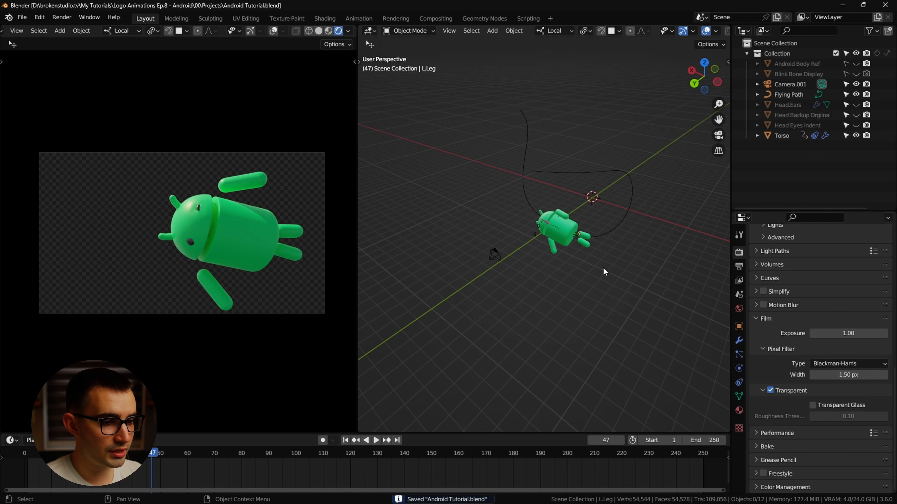
middle_drag(631, 281, 597, 311)
key(shift+a)
mouse_move(574, 365)
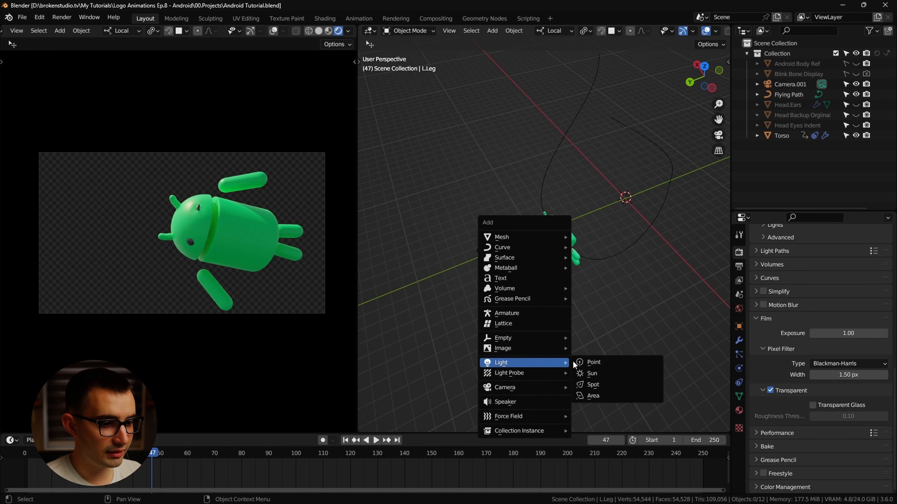
click(593, 396)
Enlarge the area light to 18.8 m, raise its power to 214.3 W and move it up above the robot.
click(739, 369)
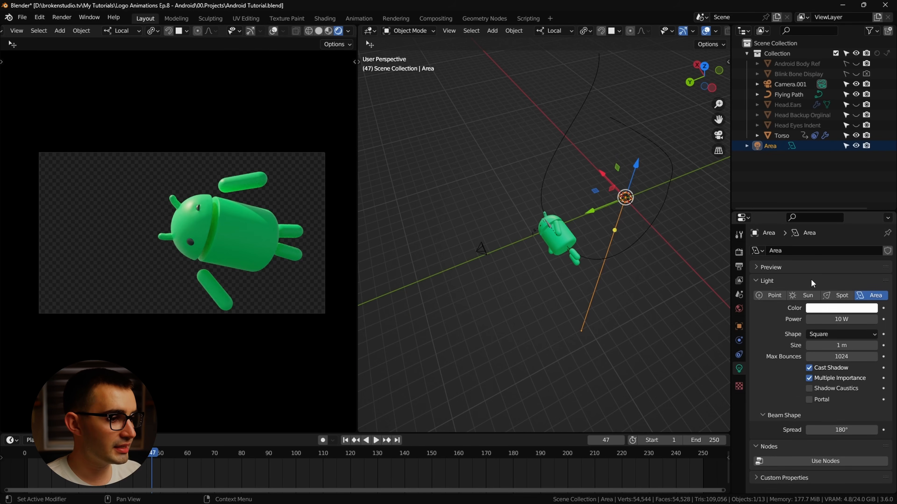
drag(841, 345, 876, 345)
mouse_move(841, 319)
mouse_down()
mouse_move(858, 319)
mouse_move(843, 319)
mouse_up()
middle_drag(590, 256, 569, 245)
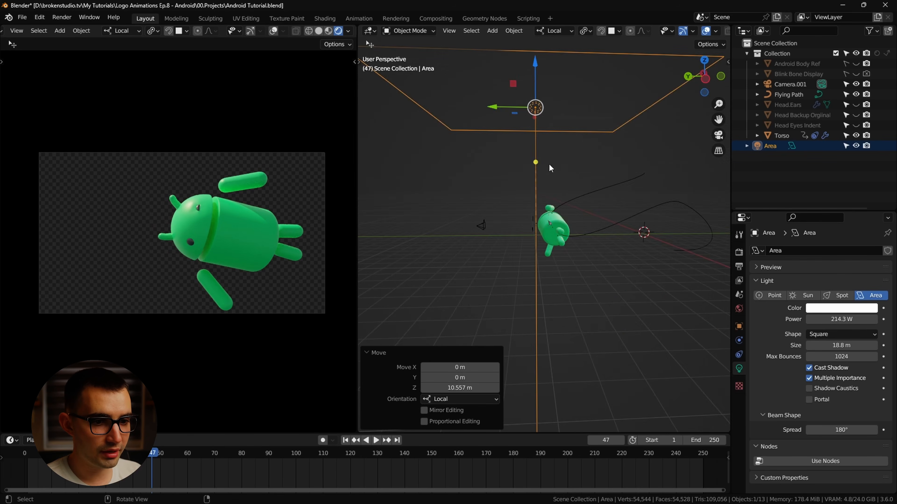
middle_drag(550, 168, 616, 209)
Set the overhead area light's power to 5000 W.
click(848, 319)
text(1)
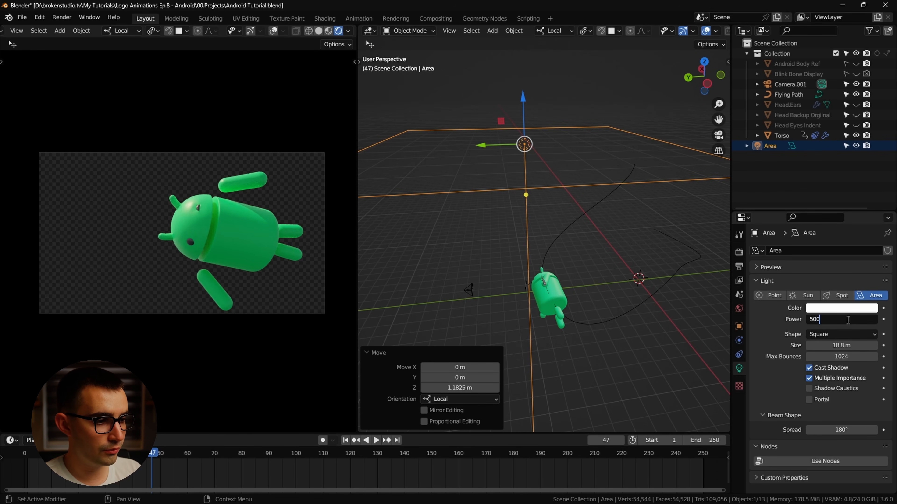
text(00)
key(Return)
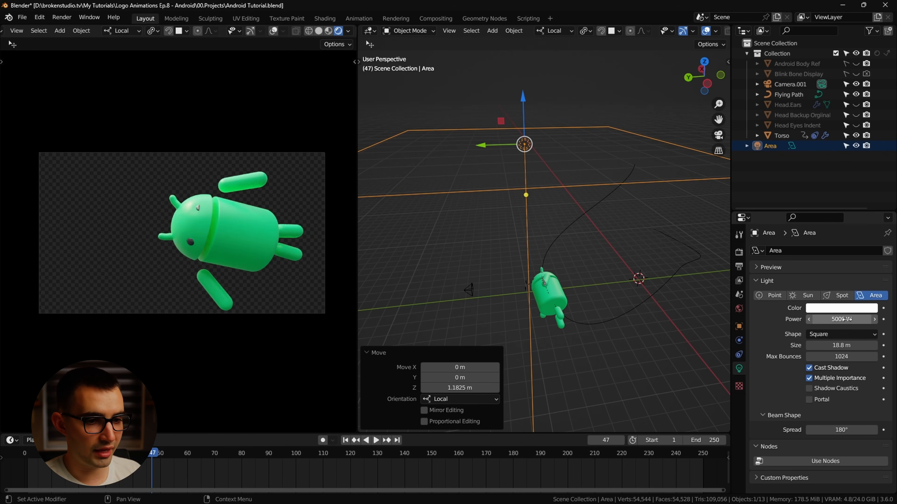
Duplicate the area light about 22.6 m down its local Z axis and rotate the copy 180° about Y to face upward.
middle_drag(542, 274, 637, 280)
scroll(634, 272, down, 3)
key(shift+d)
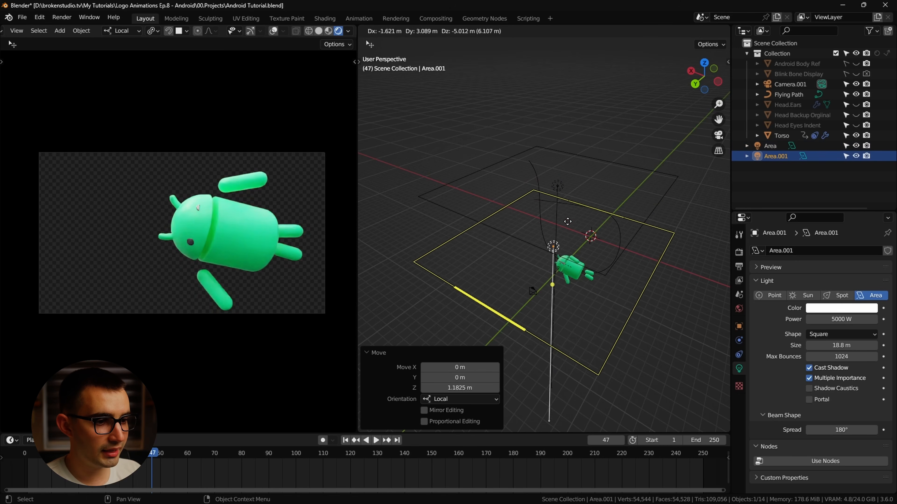
key(z)
click(597, 277)
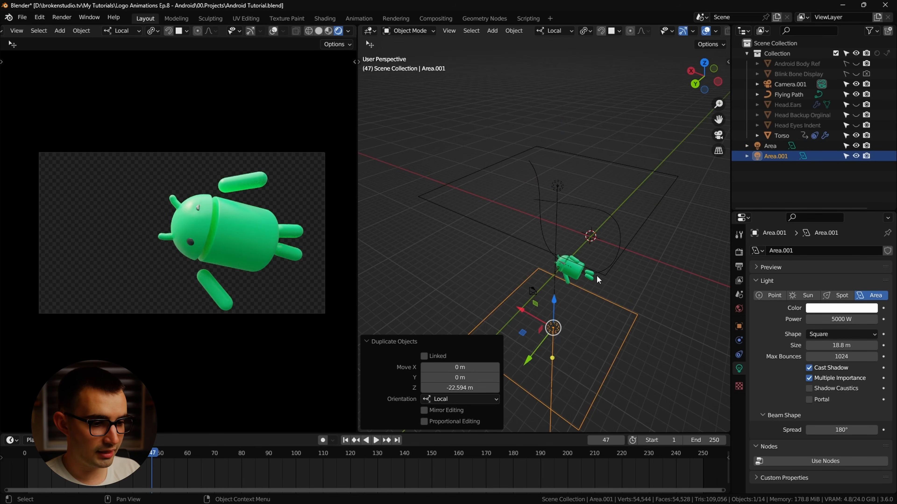
text(ry180)
key(Return)
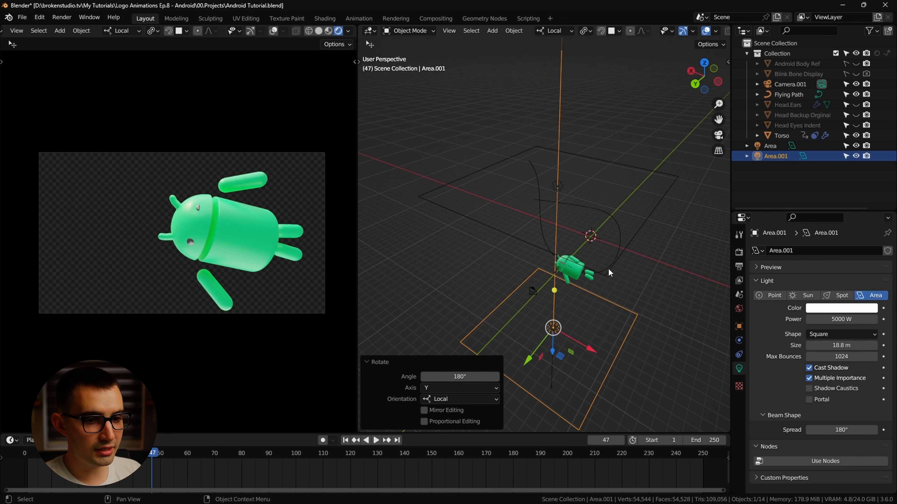
Move the lower area light toward the camera side and rotate it -50.7° about its local X axis to aim at the robot.
middle_drag(609, 269, 647, 270)
mouse_move(587, 334)
middle_down()
mouse_move(577, 336)
mouse_move(601, 334)
middle_up()
drag(606, 348, 677, 352)
key(r)
key(x)
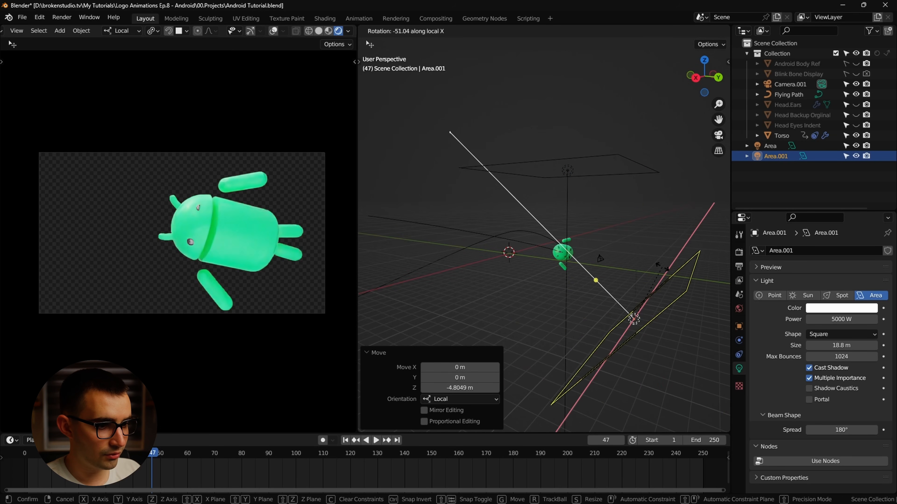
key(Return)
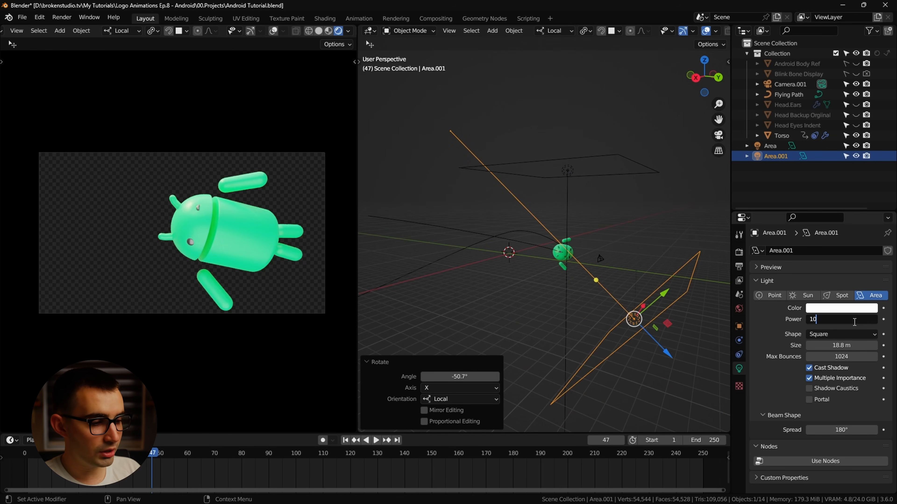
Set the lower area light's power to 1000 W.
click(854, 322)
text(1000)
key(Return)
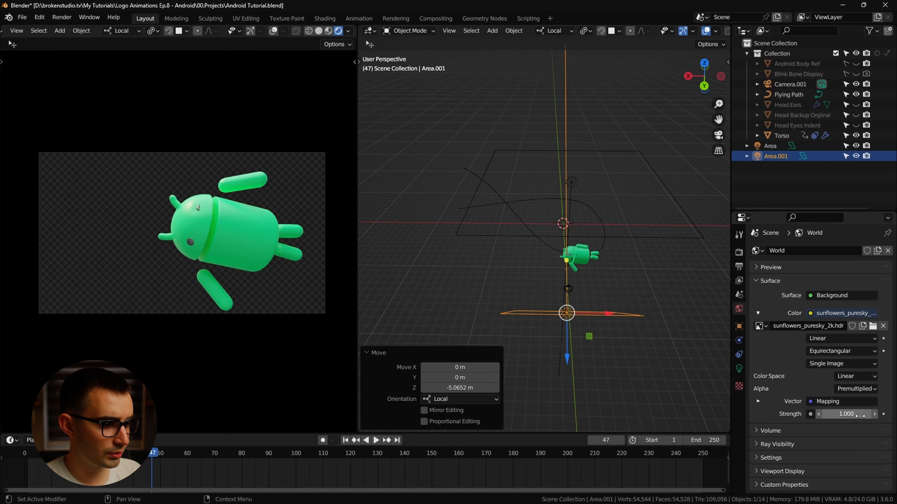
Set the world background's strength to 0.5 and save the file.
text(0.5)
key(Return)
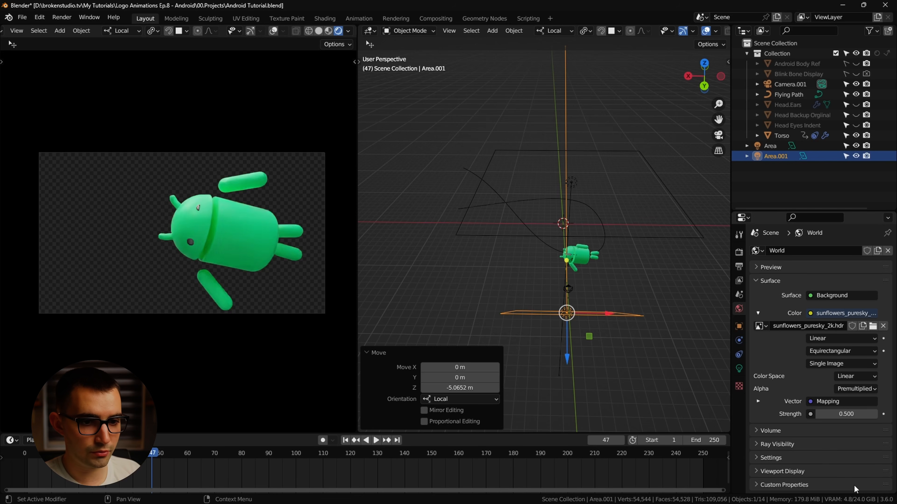
middle_drag(615, 334, 596, 329)
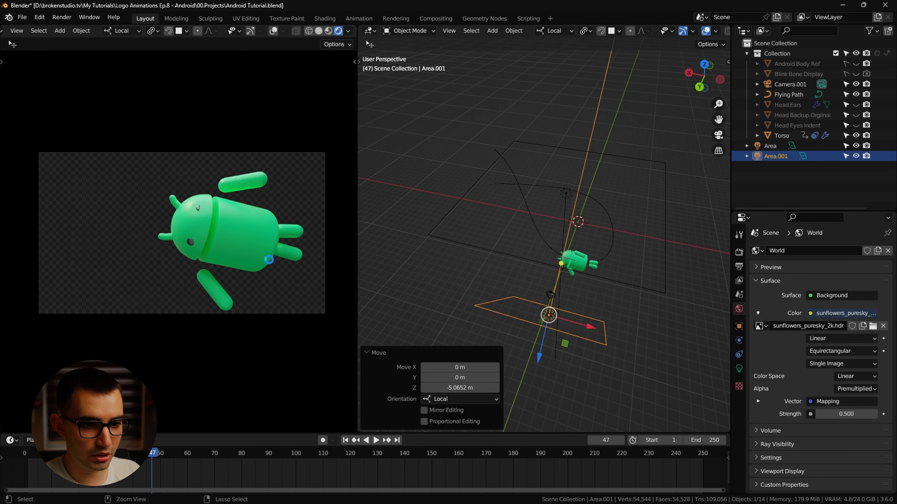
key(ctrl+s)
Move the overhead area light about -14.1 m along local Y and 3.7 m upward, and enlarge it to 54 m.
scroll(269, 260, up, 3)
mouse_move(198, 454)
mouse_down()
mouse_move(217, 453)
mouse_move(180, 454)
mouse_up()
scroll(218, 431, down, 2)
middle_drag(579, 215, 608, 217)
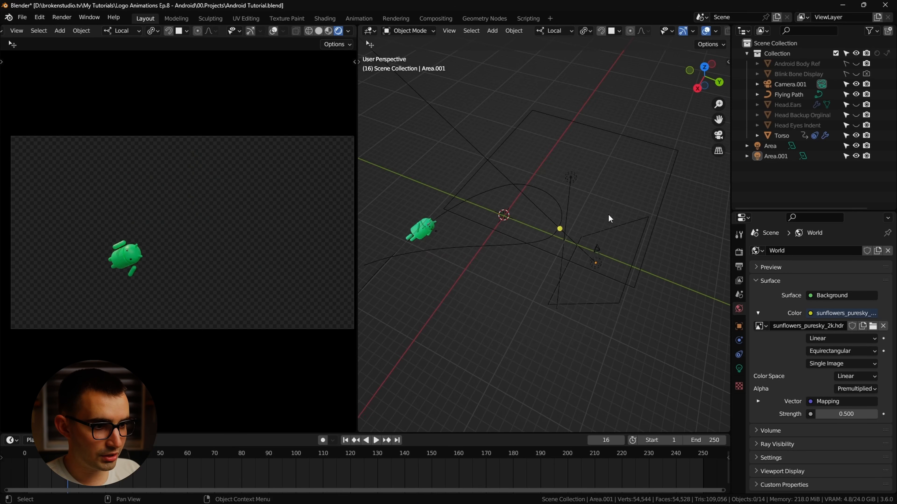
click(653, 192)
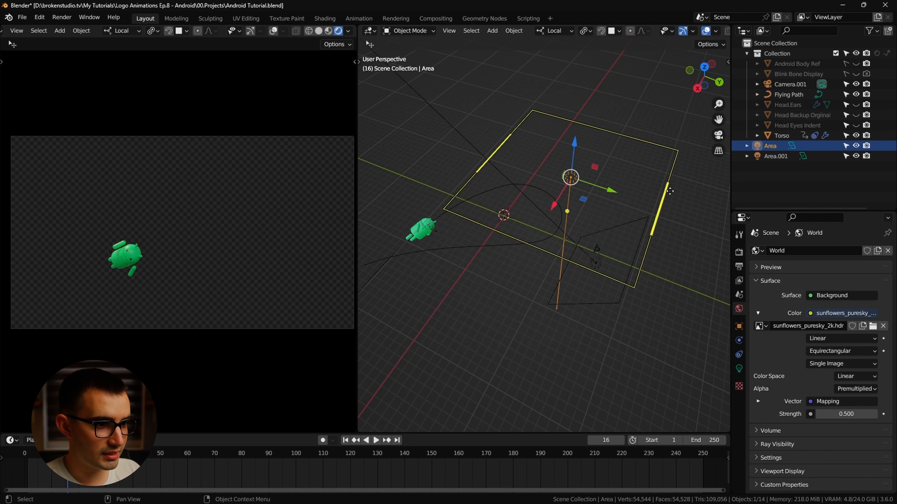
scroll(600, 188, down, 4)
drag(593, 224, 542, 207)
drag(527, 235, 607, 274)
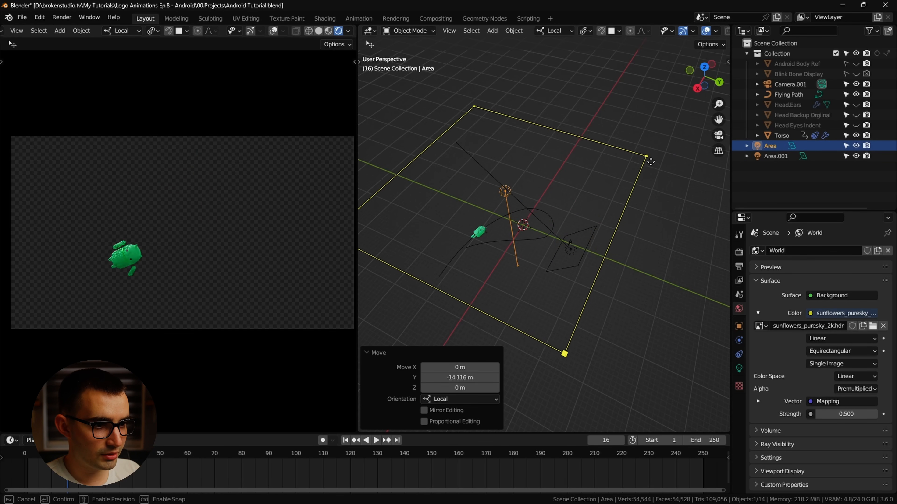
key(ctrl+z)
middle_drag(610, 275, 613, 244)
drag(548, 188, 643, 186)
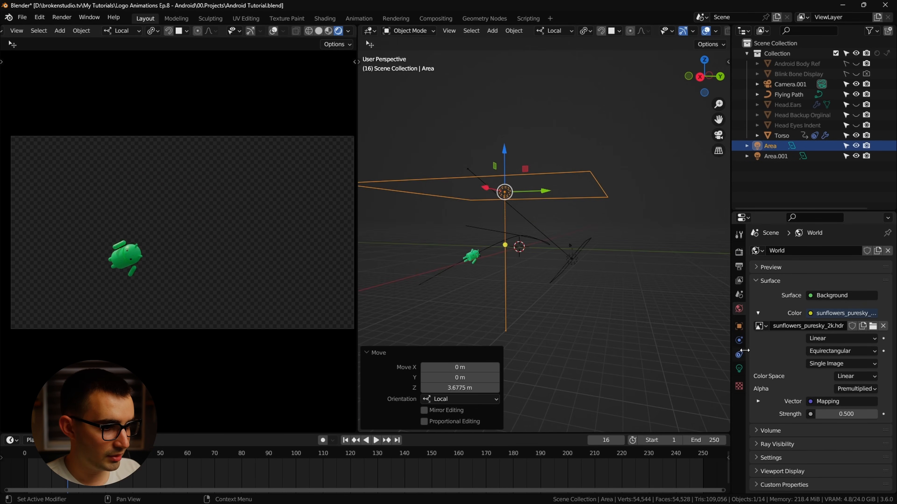
Try a power of 10000 W on the overhead area light and play the animation to judge it.
click(791, 147)
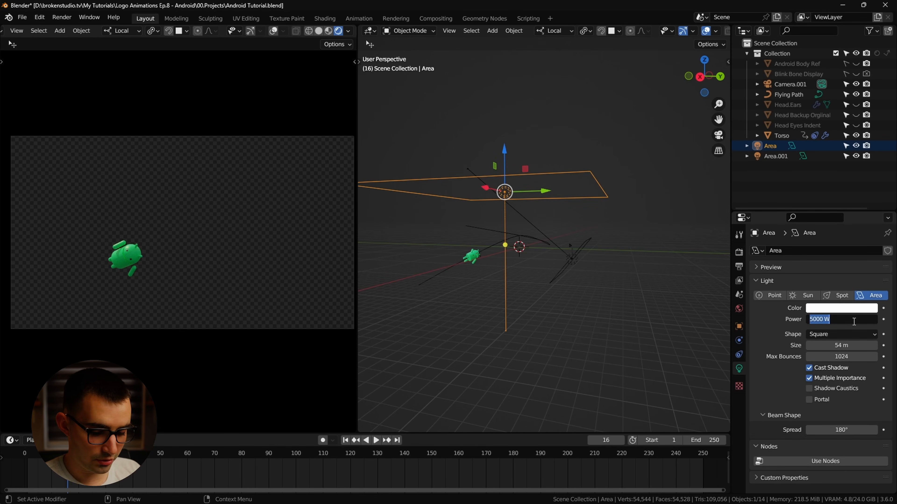
middle_drag(600, 293, 577, 299)
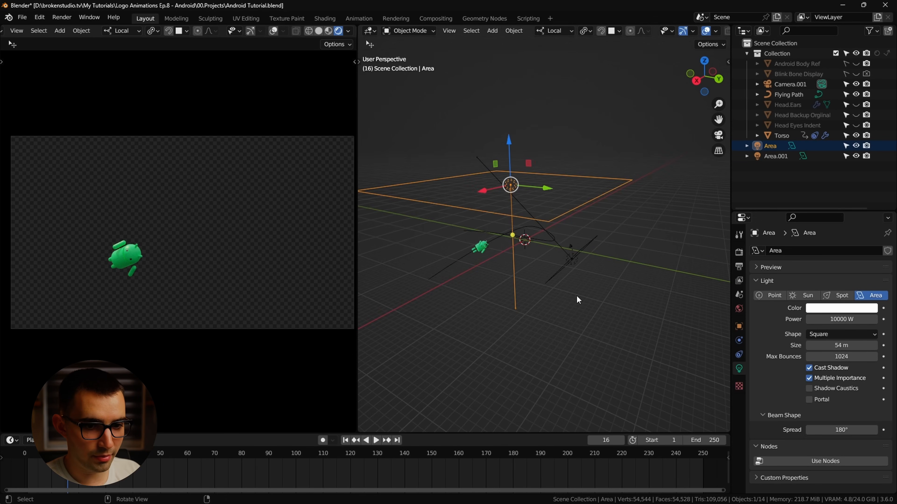
key(space)
key(space)
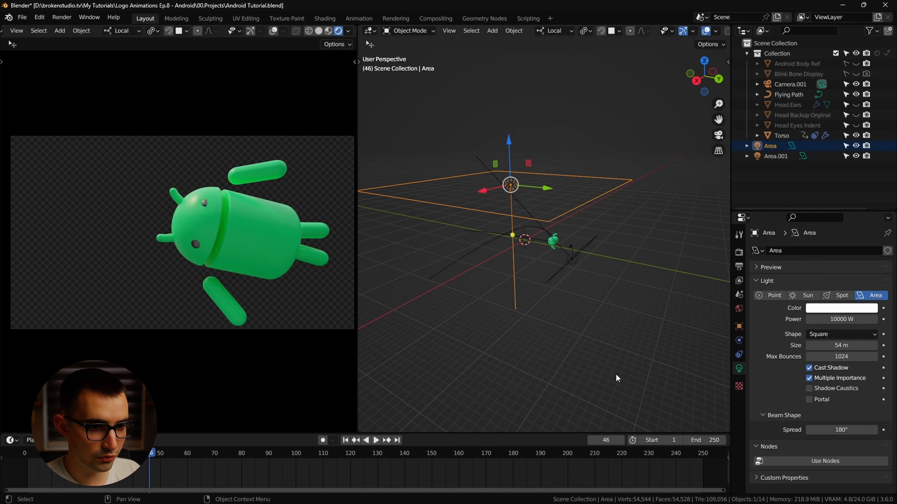
Raise the overhead area light's power to 30000 W, and save the file after playing the animation.
click(843, 321)
key(Return)
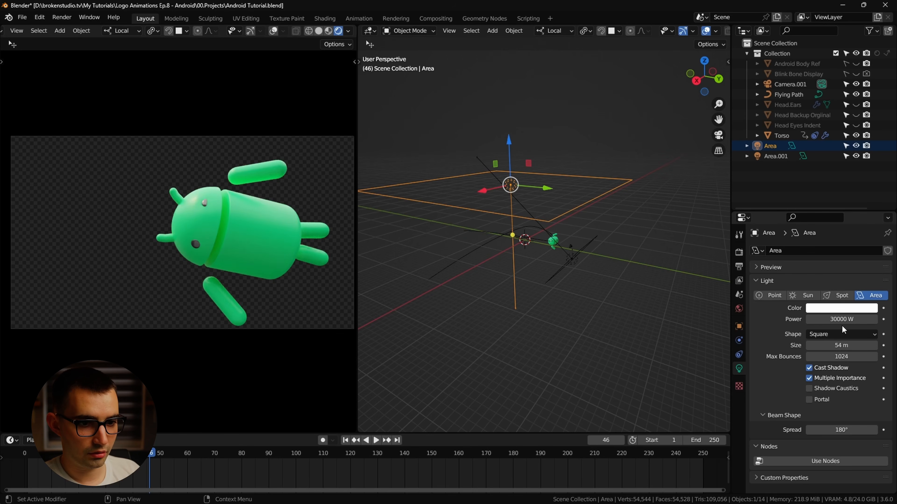
key(space)
key(ctrl+s)
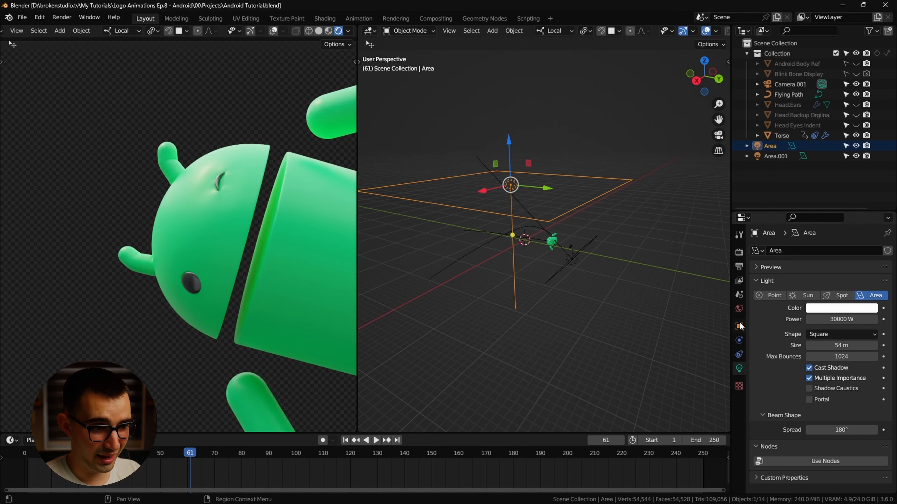
Rotate the world HDRI mapping to about -17.4° on X and 32.2° on Y.
click(739, 308)
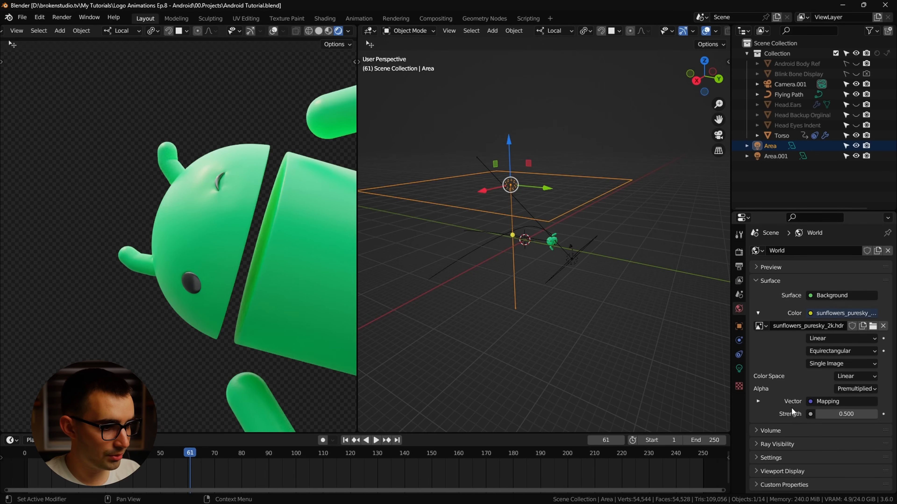
click(757, 401)
scroll(763, 389, down, 6)
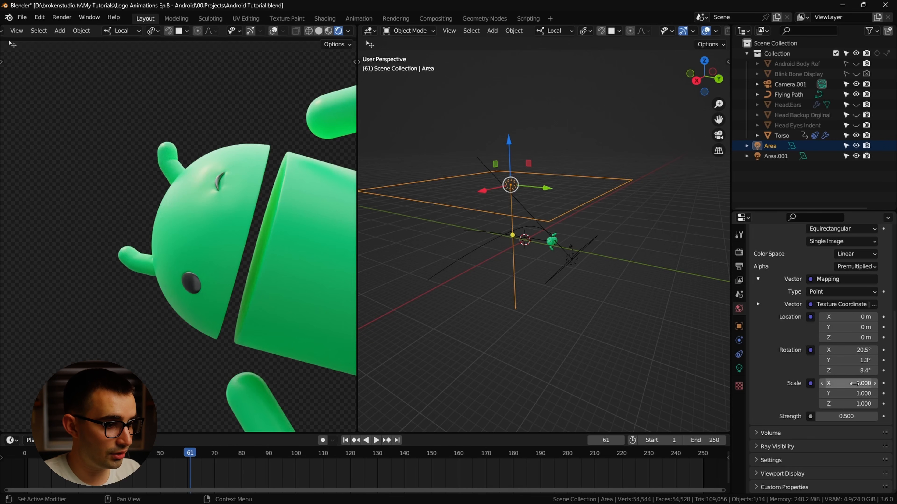
drag(849, 360, 814, 361)
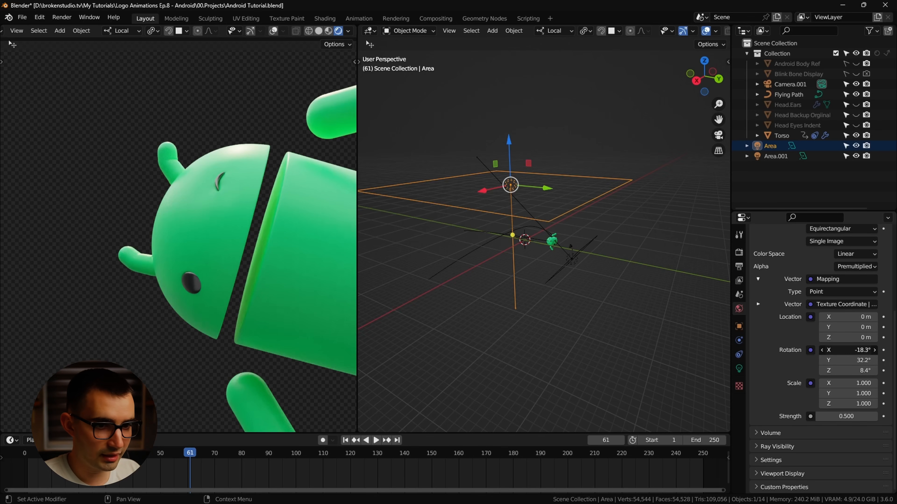
drag(858, 350, 842, 349)
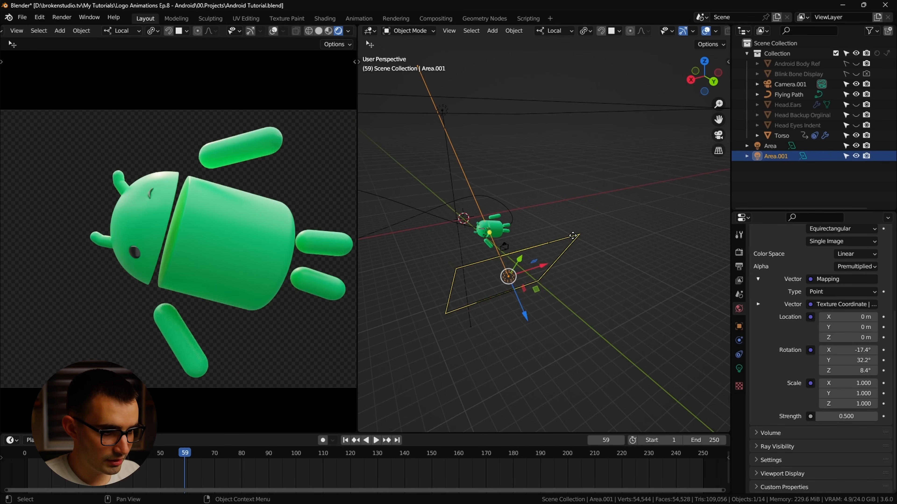
Enlarge the lower area light to 33.4 m and set its power to about 538 W.
drag(572, 236, 668, 230)
middle_drag(583, 240, 627, 205)
click(738, 369)
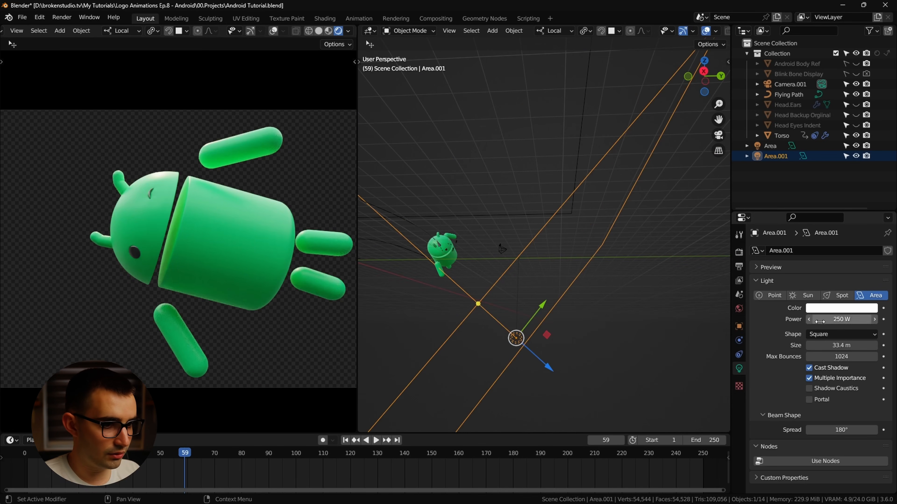
drag(820, 321, 853, 322)
scroll(504, 311, down, 5)
middle_drag(498, 311, 510, 340)
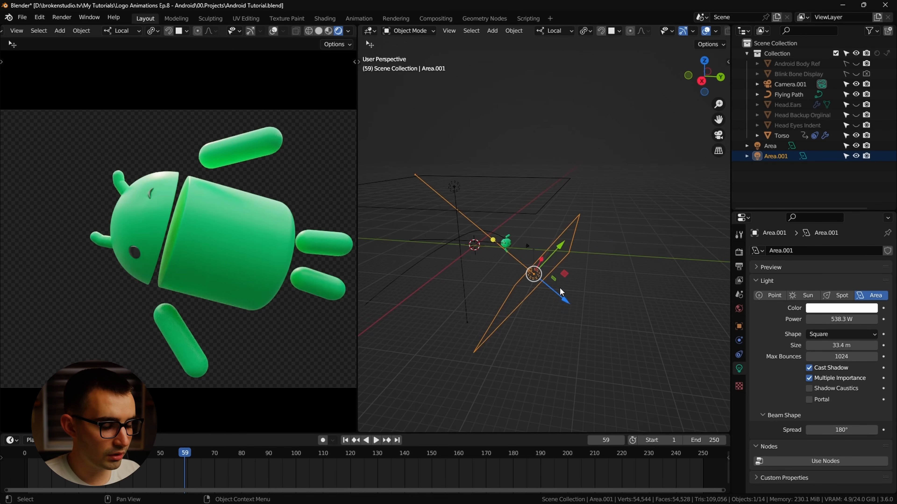
Duplicate the lower area light and move the copy about -23.1 m along global Y and -13.8 m along global Z.
key(shift+d)
key(z)
mouse_move(544, 286)
middle_down()
mouse_move(554, 306)
mouse_move(533, 276)
middle_up()
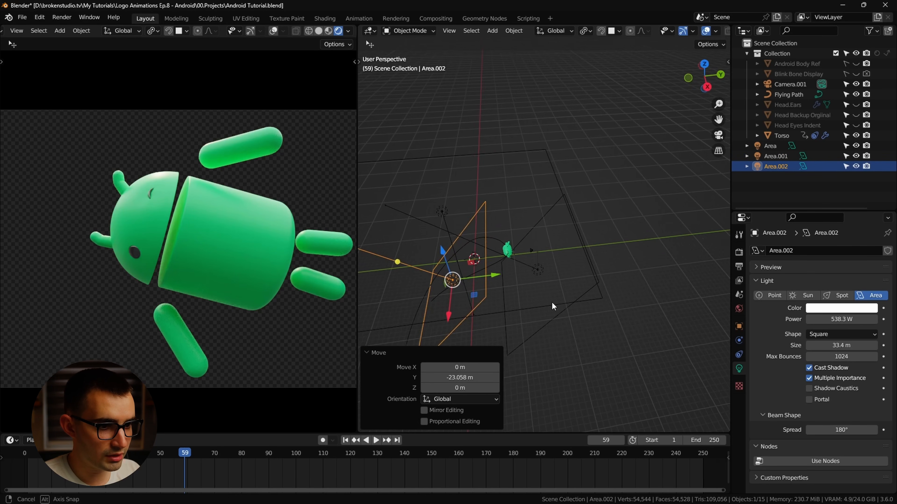
drag(445, 243, 446, 298)
middle_drag(502, 314, 482, 376)
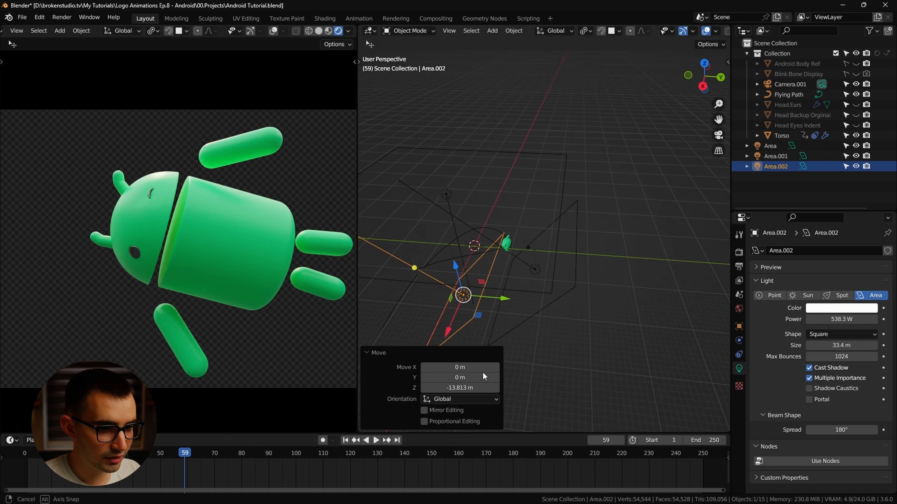
Rotate the duplicated area light -93.6° about the global X axis so it aims at the robot.
shift+middle_drag(507, 344, 531, 314)
key(r)
key(x)
click(515, 399)
Shrink the duplicated area light to 10 m and set its power to 10000 W.
middle_drag(588, 196, 625, 130)
drag(512, 352, 502, 321)
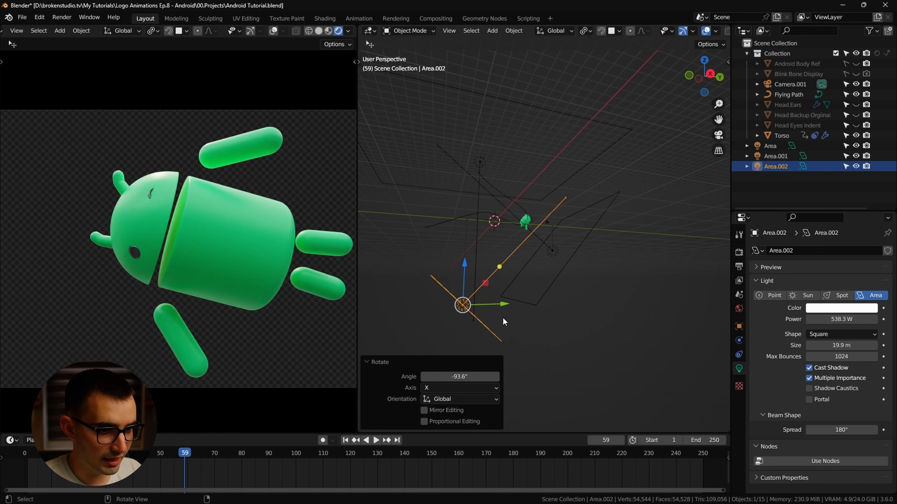
middle_drag(502, 320, 489, 333)
drag(492, 323, 495, 316)
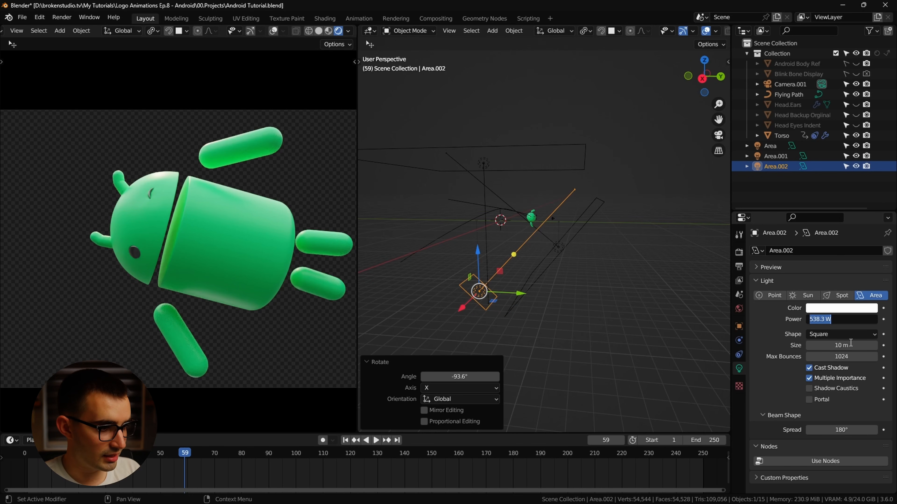
text(000)
key(Return)
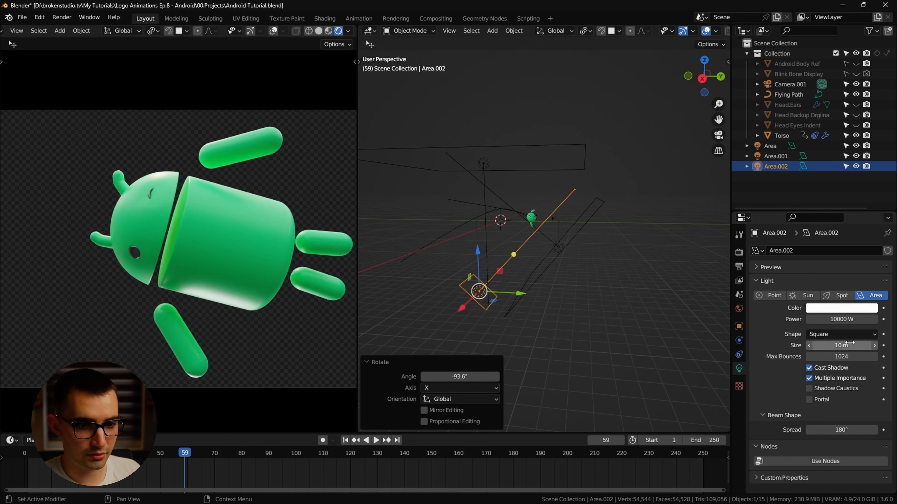
Reposition the third area light along Y farther from the robot, raise it about 7 m, and enlarge it to 41 m.
middle_drag(482, 302, 506, 315)
drag(505, 294, 451, 305)
middle_drag(441, 305, 446, 290)
drag(413, 286, 408, 260)
drag(429, 312, 513, 396)
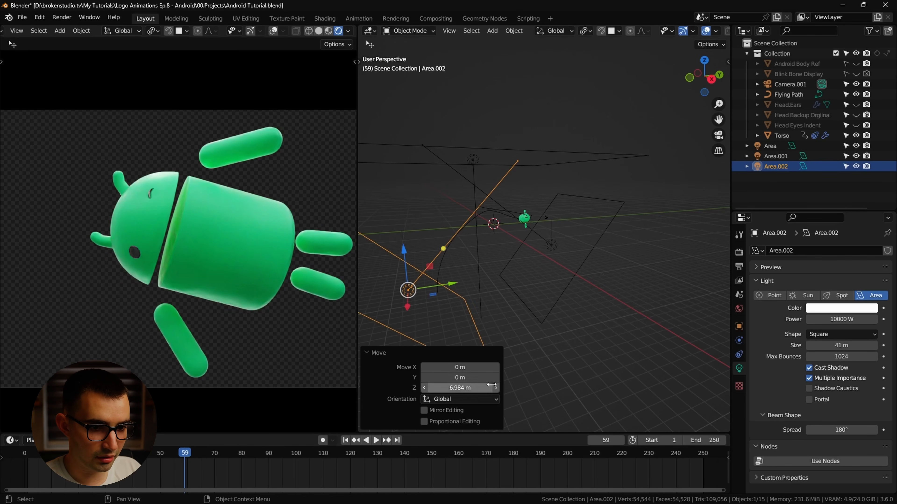
middle_drag(468, 290, 453, 298)
drag(463, 272, 474, 272)
middle_drag(473, 278, 479, 281)
Play the animation from frame 16 to review the three-light setup, and save the file.
drag(184, 453, 72, 453)
scroll(212, 402, down, 2)
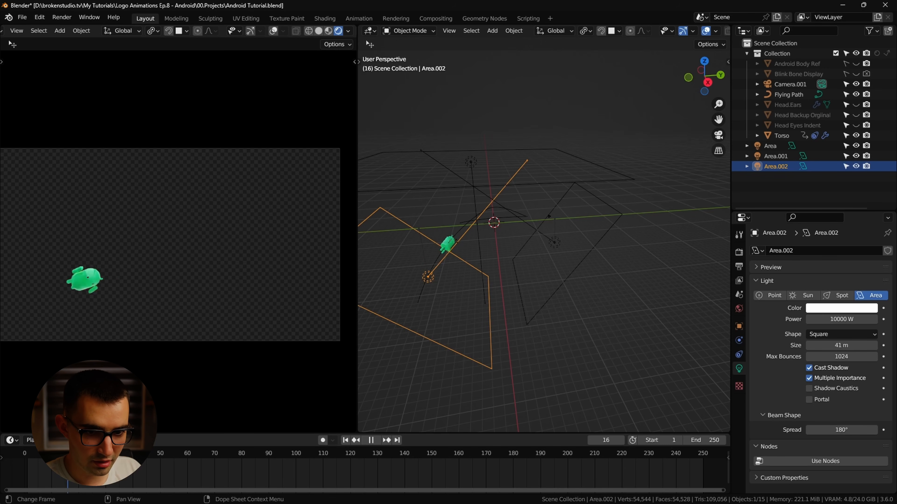
key(ctrl+s)
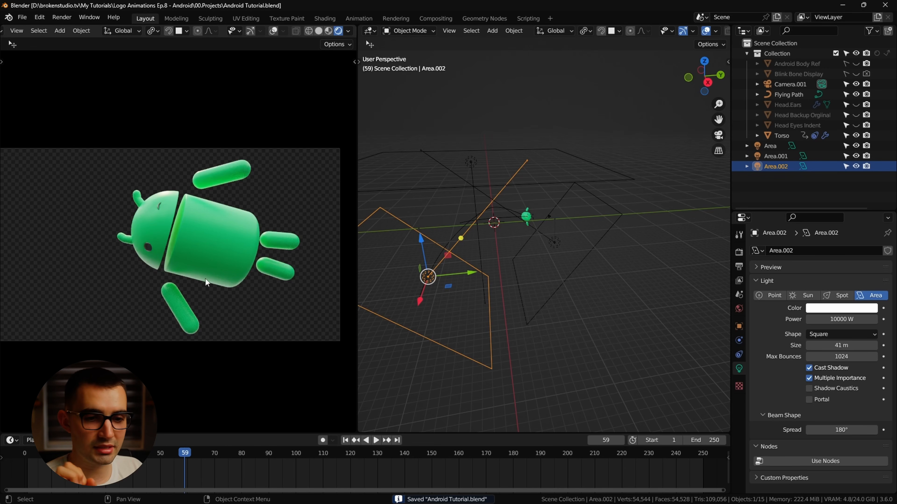
Go to frame 39, select the left eye under the torso's head armature, and show its Eyes material settings.
drag(189, 462, 133, 456)
click(215, 227)
key(KP_Decimal)
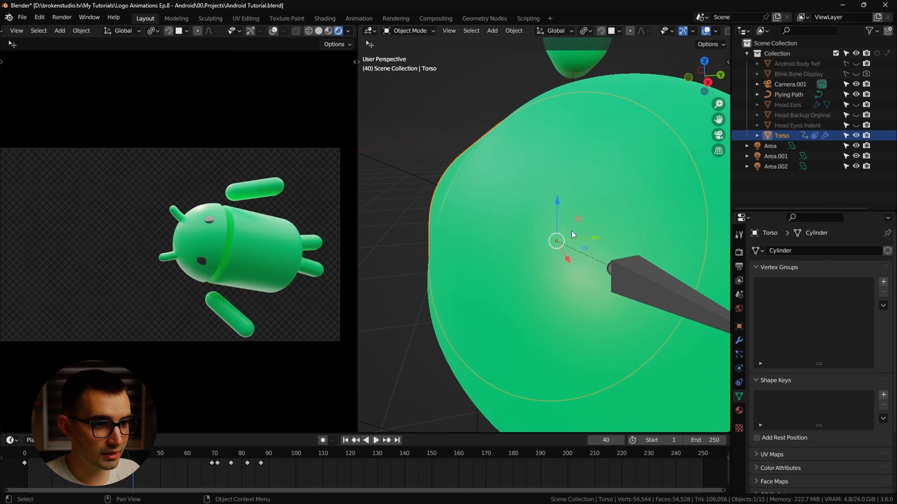
middle_drag(572, 231, 458, 232)
scroll(455, 230, down, 3)
click(448, 217)
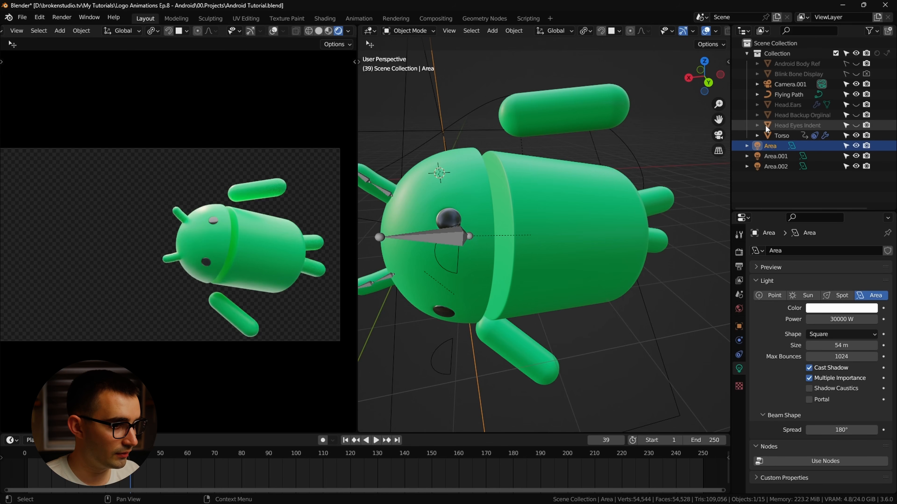
click(758, 94)
click(757, 95)
click(758, 135)
scroll(759, 136, down, 4)
click(768, 131)
scroll(780, 147, down, 4)
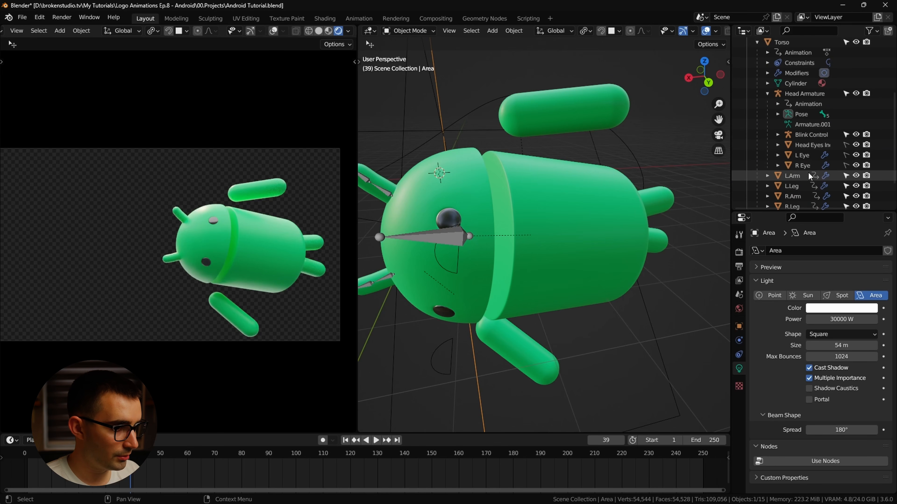
click(802, 156)
click(739, 410)
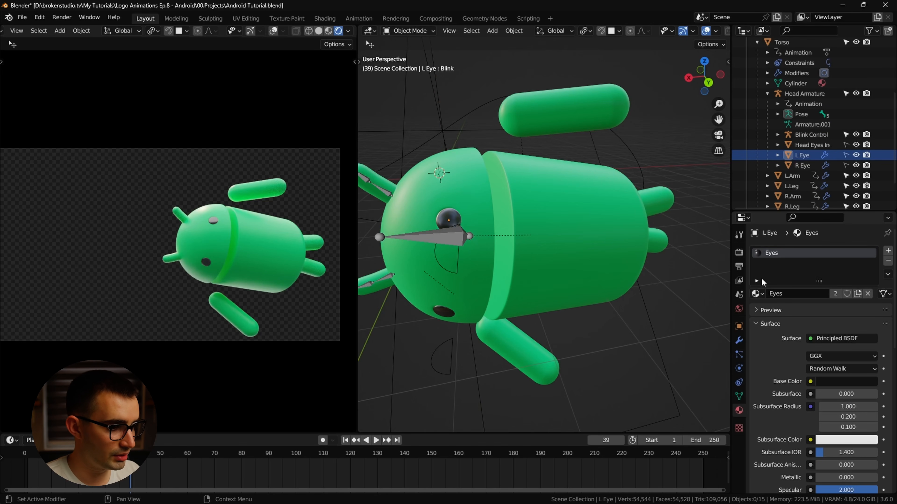
Set the Eyes material's roughness to about 0.236 and its specular to 0.5, and save the file.
scroll(845, 329, down, 10)
mouse_move(846, 314)
mouse_down()
mouse_move(861, 314)
mouse_move(830, 314)
mouse_up()
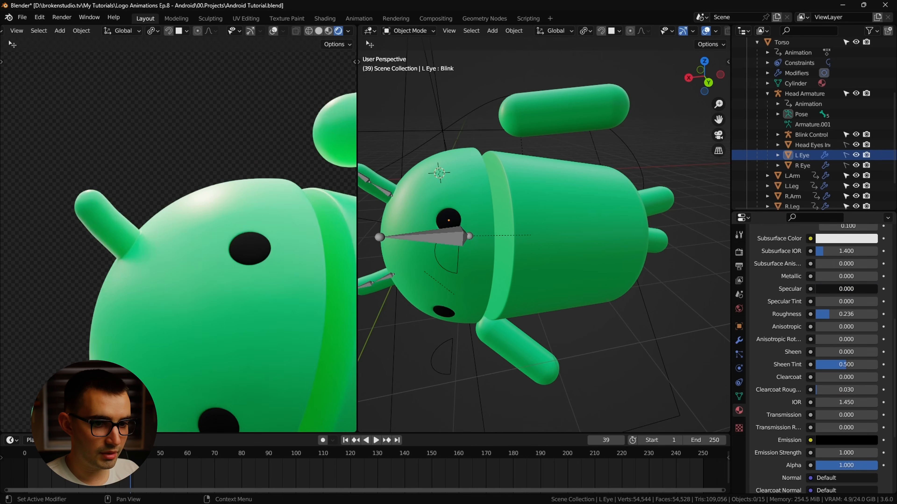
drag(816, 288, 830, 290)
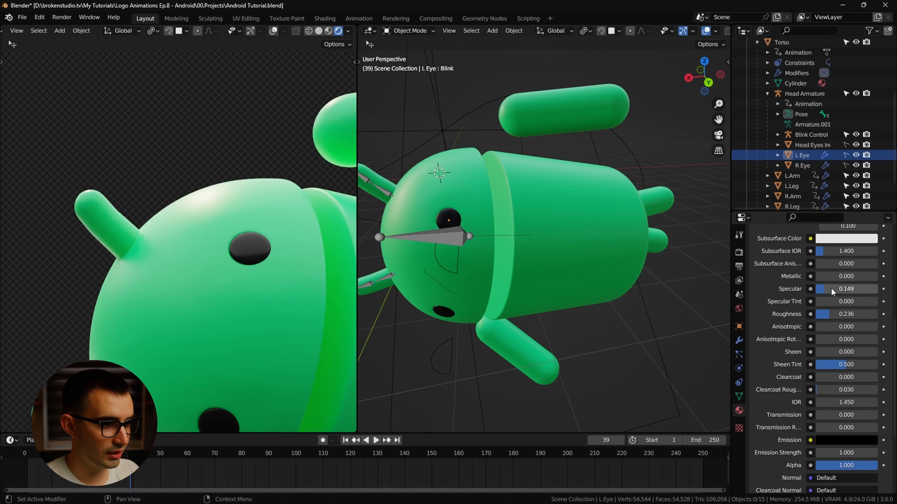
click(832, 290)
text(0.5)
key(Return)
scroll(234, 287, down, 7)
scroll(255, 288, up, 3)
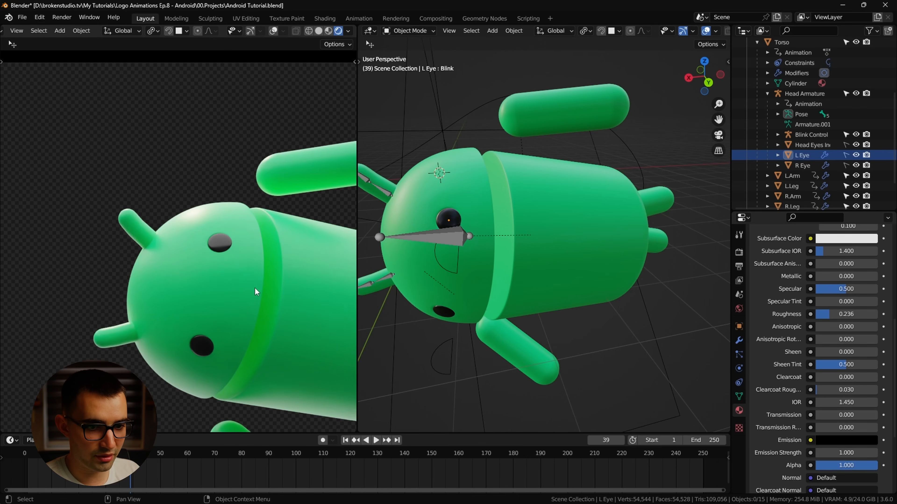
key(ctrl+s)
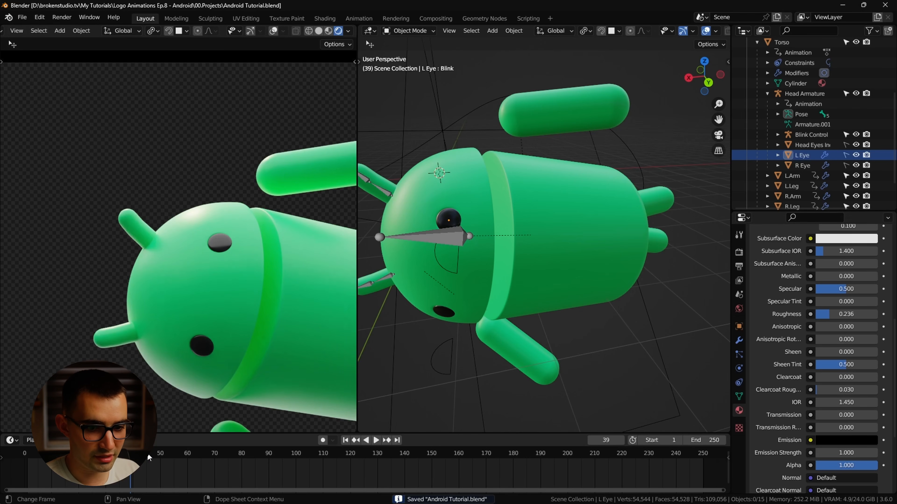
Play and scrub through the animation to examine the robot's lighting and eye material in the camera view.
key(space)
scroll(152, 286, down, 4)
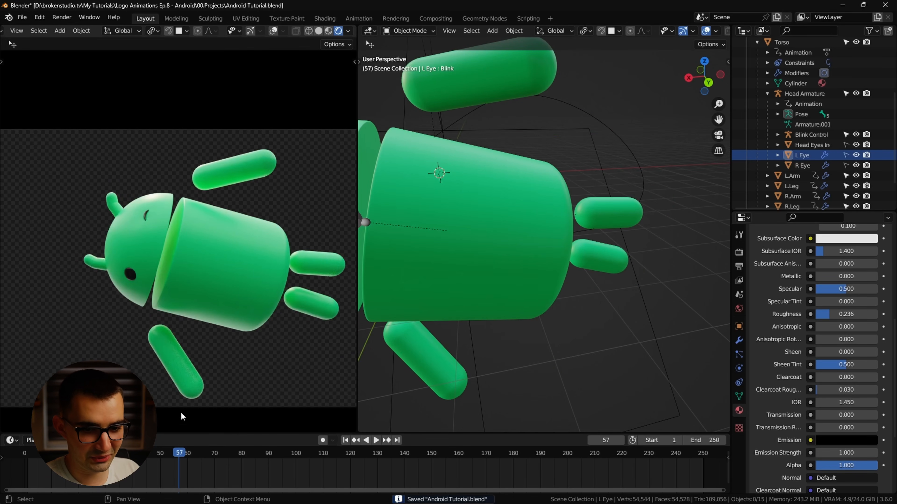
drag(192, 455, 213, 454)
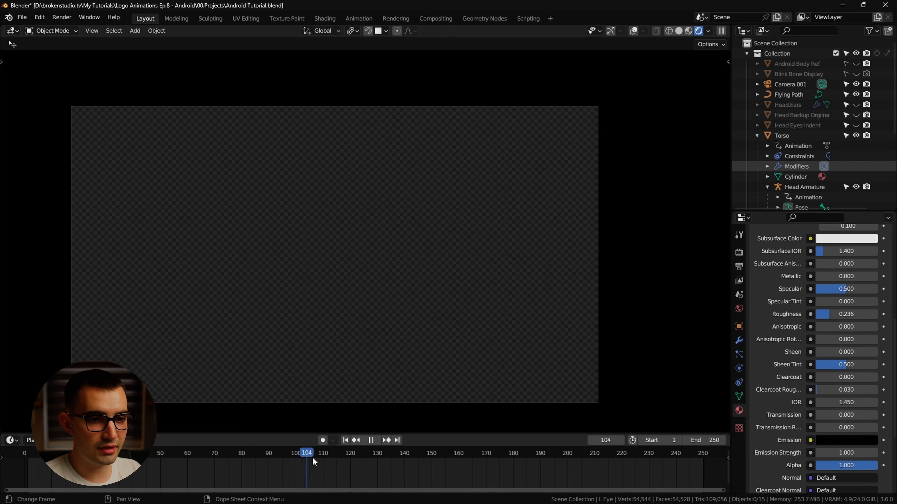
Play the animation to review the robot's flight, and return to frame 40.
key(space)
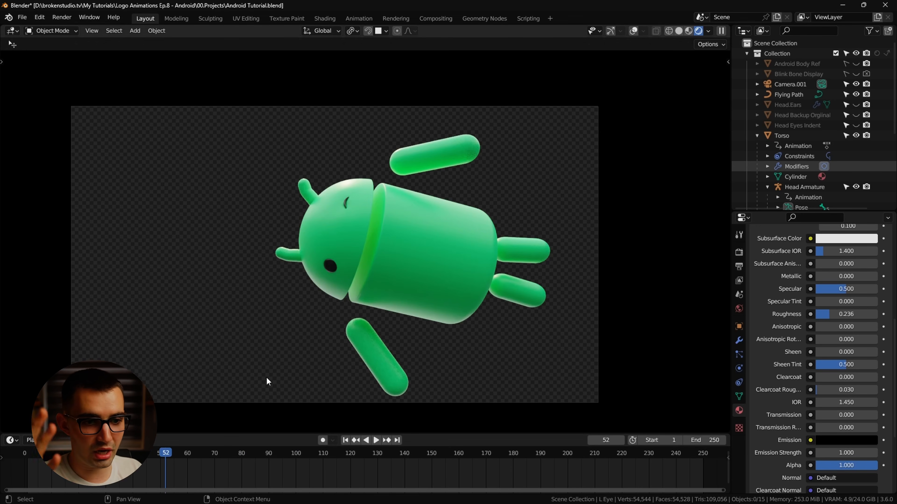
key(space)
click(159, 468)
key(Escape)
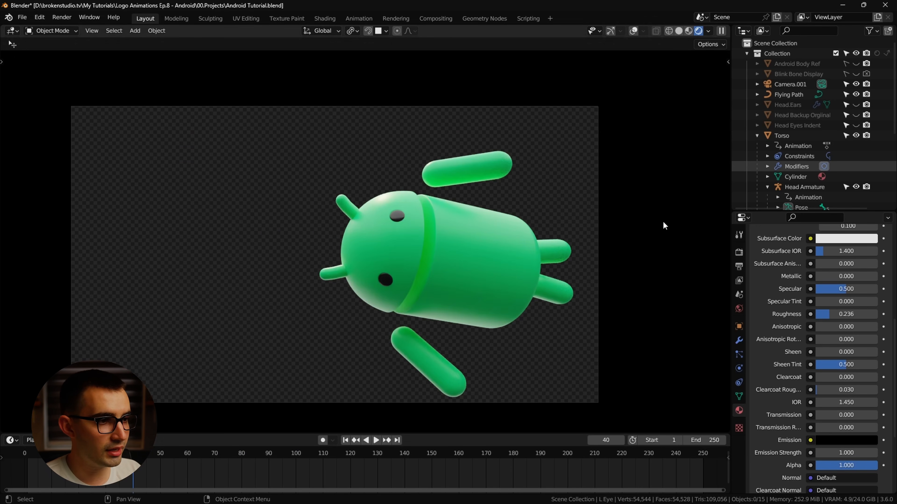
Create a new scene as a full copy of the current one and save the file.
click(776, 17)
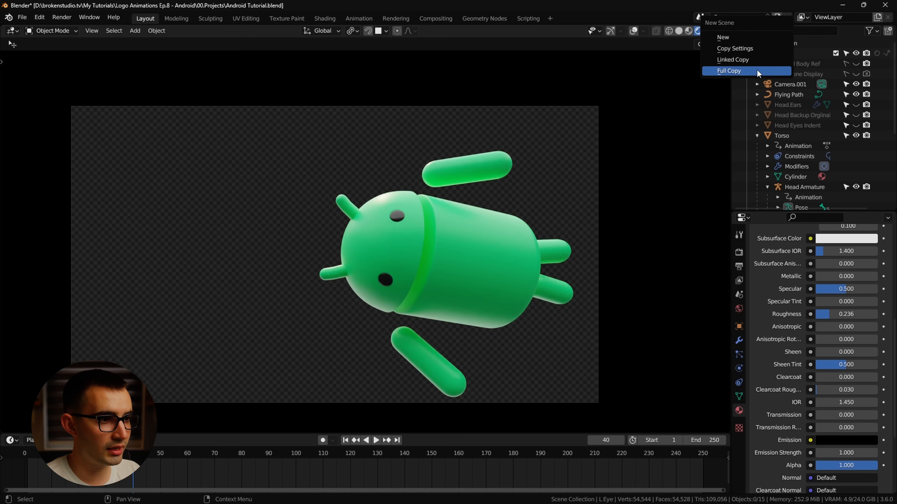
click(729, 71)
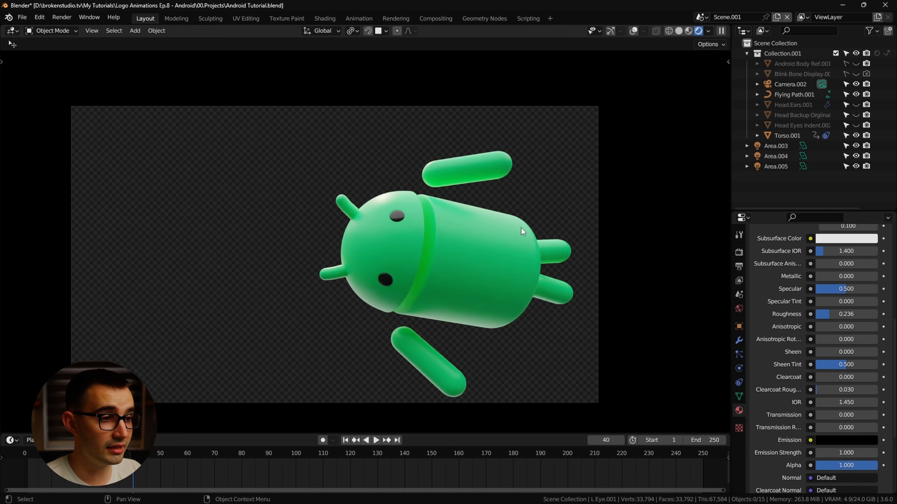
key(ctrl+s)
Switch the viewport to Material Preview with overlays and gizmos shown, looking at the robot from outside the camera view.
click(688, 31)
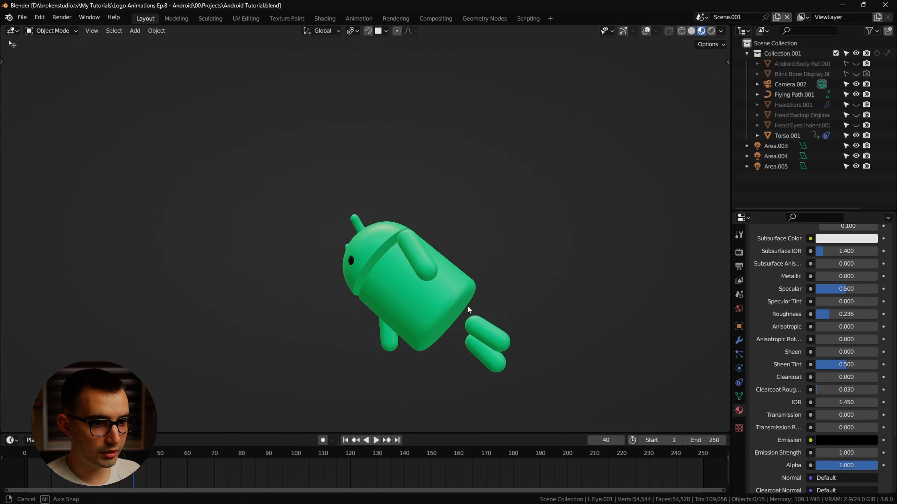
click(644, 29)
click(622, 30)
middle_drag(391, 261, 416, 266)
Delete the flying path from the copied scene and select the robot's torso.
click(486, 244)
click(486, 203)
middle_drag(497, 282, 479, 240)
key(Delete)
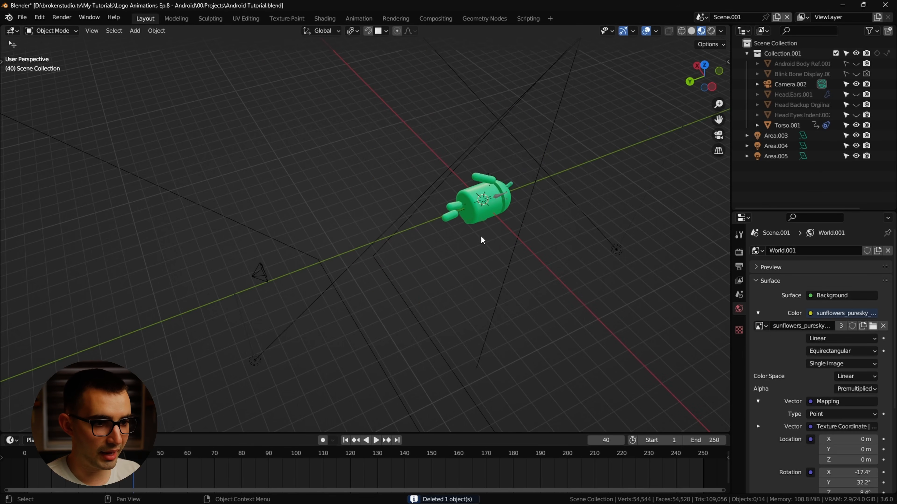
click(479, 204)
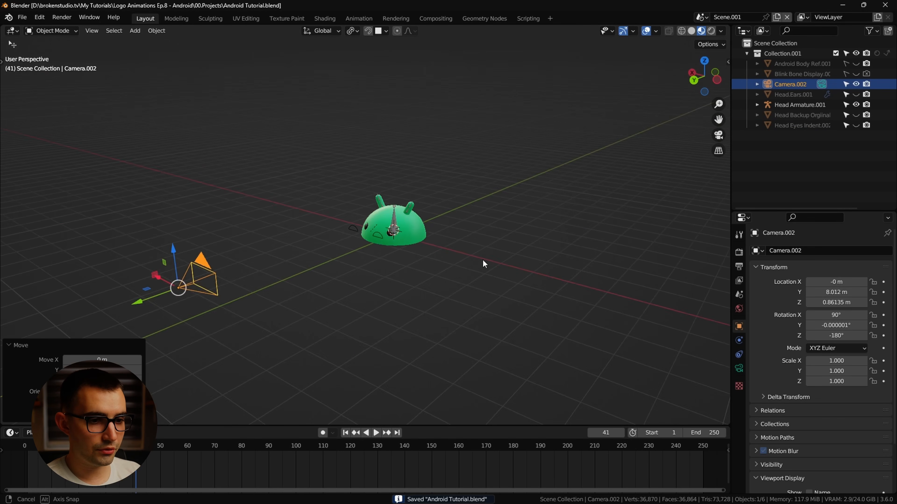
Select the scene's camera and enable its background images with the Flying Robot_00000.png image sequence.
middle_drag(483, 261, 591, 255)
click(482, 288)
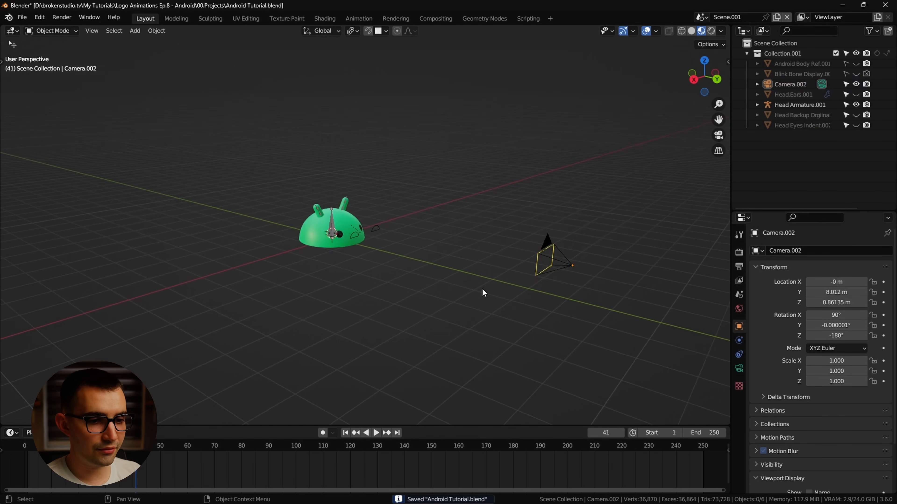
scroll(423, 271, down, 2)
scroll(282, 236, up, 6)
scroll(249, 235, down, 5)
shift+middle_drag(469, 263, 434, 258)
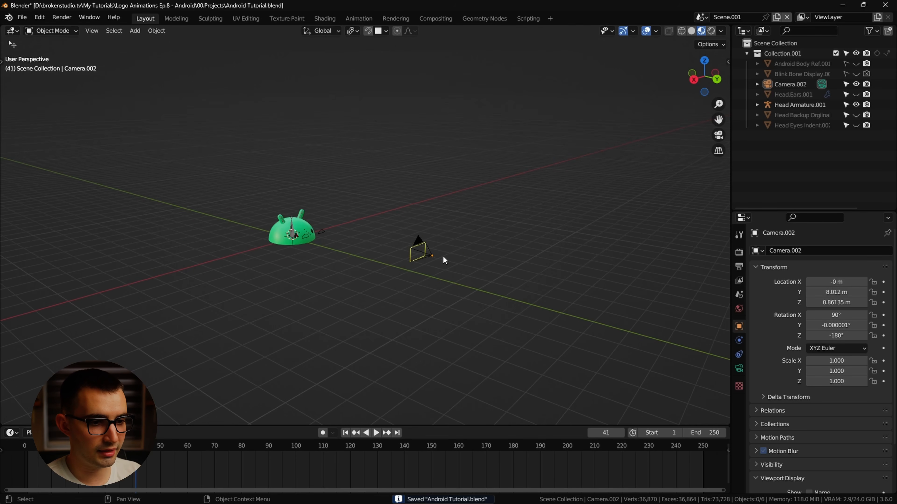
click(431, 256)
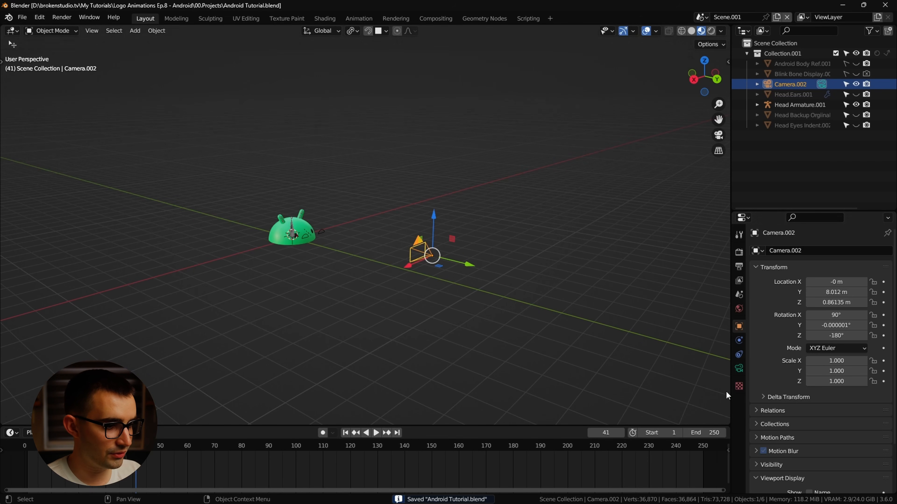
click(738, 368)
scroll(785, 377, down, 6)
click(763, 286)
click(783, 287)
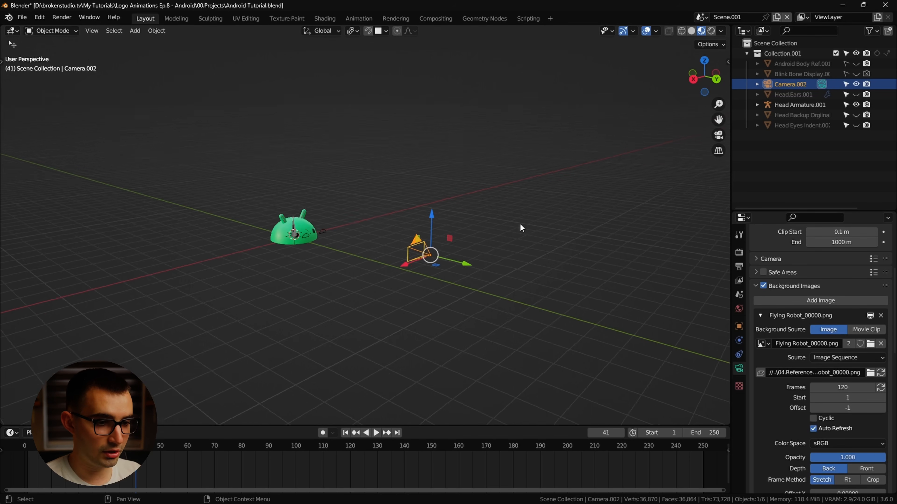
Look through the camera and go to frame 115, where the reference shows the Android wordmark and head.
key(KP_0)
drag(135, 445, 335, 453)
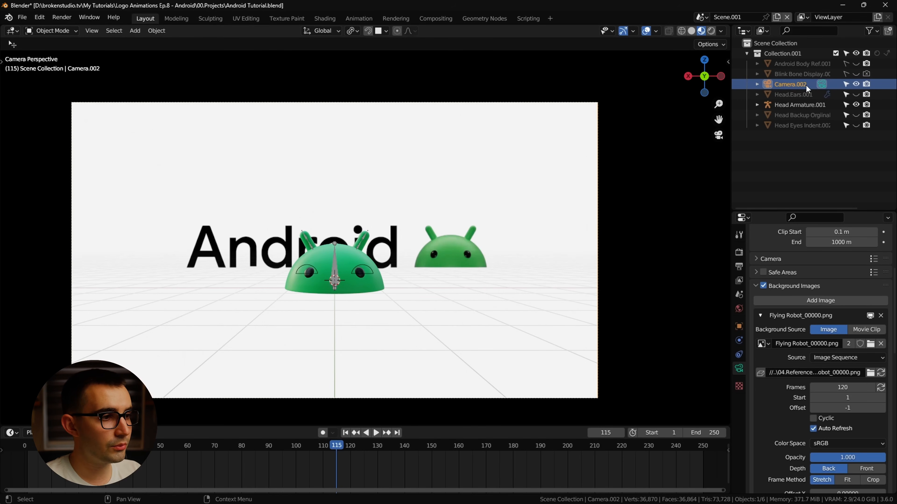
scroll(790, 240, up, 7)
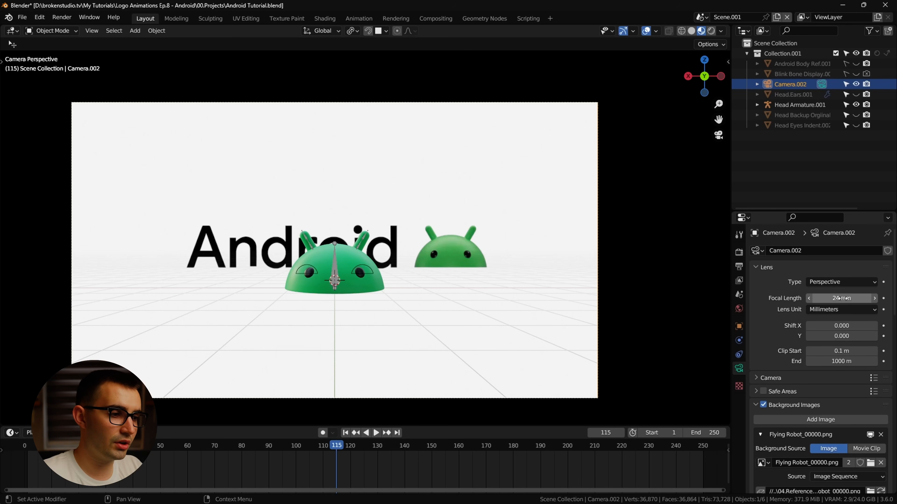
Try the orthographic camera type, return to perspective, try a longer focal length, and undo the focal length change.
click(843, 284)
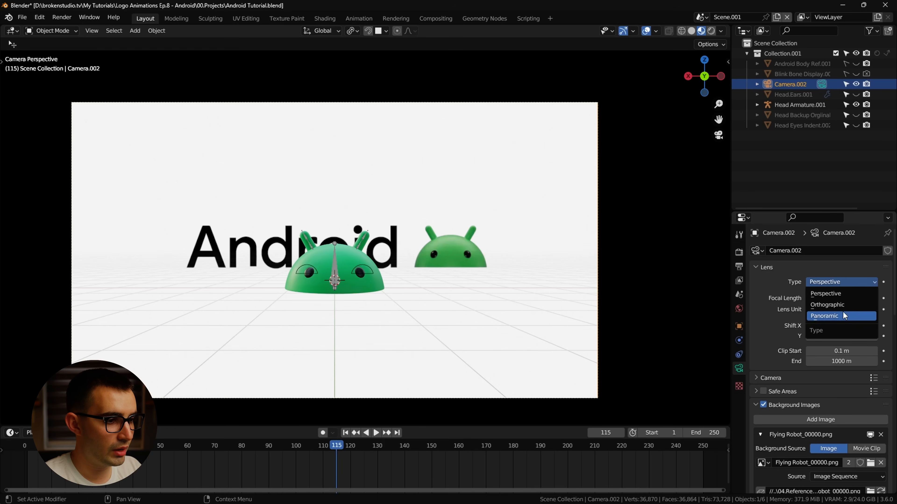
click(842, 311)
click(845, 281)
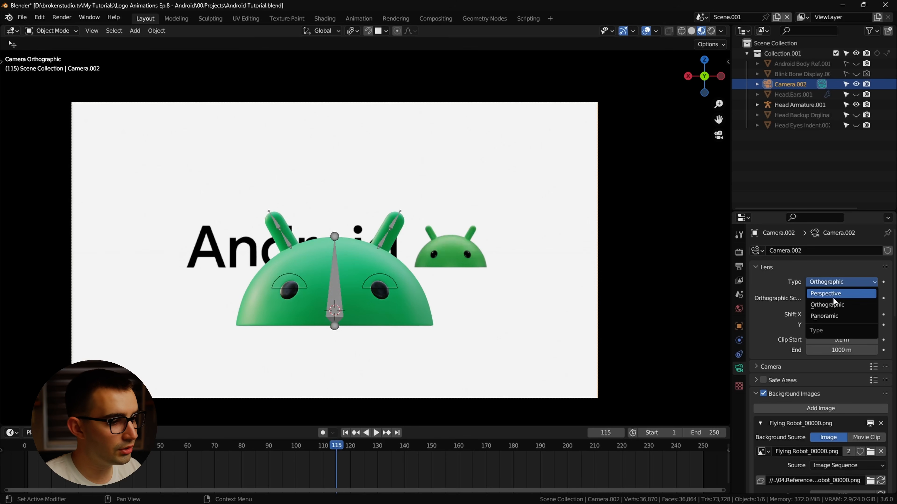
click(839, 295)
mouse_move(840, 298)
mouse_down()
mouse_move(890, 298)
mouse_move(854, 298)
mouse_up()
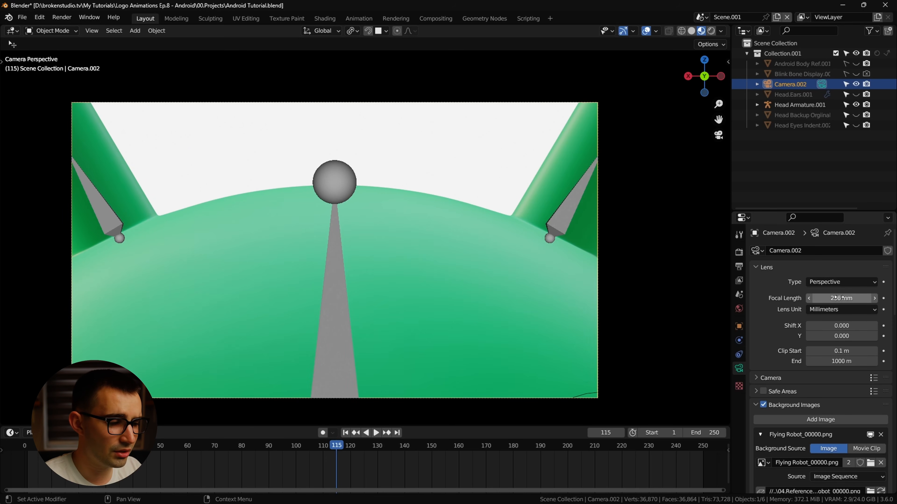
key(ctrl+z)
Set the camera type to Orthographic and adjust its orthographic scale against the reference logo.
click(845, 283)
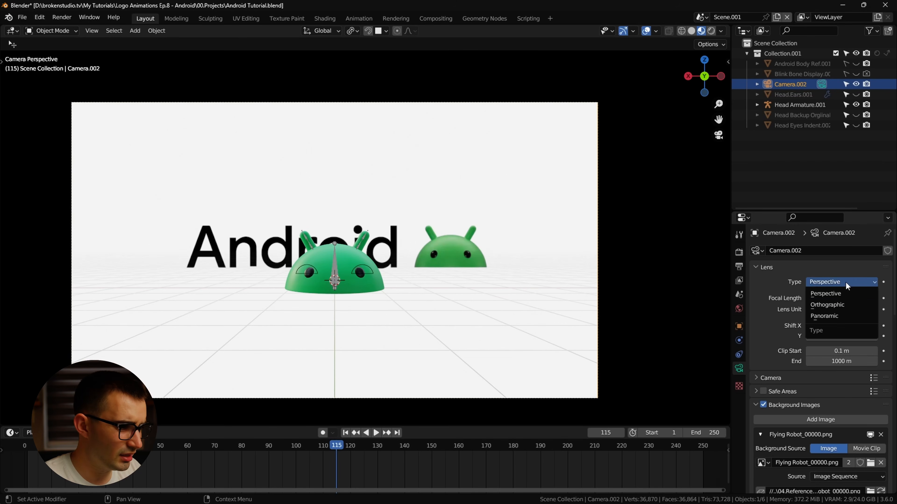
click(836, 305)
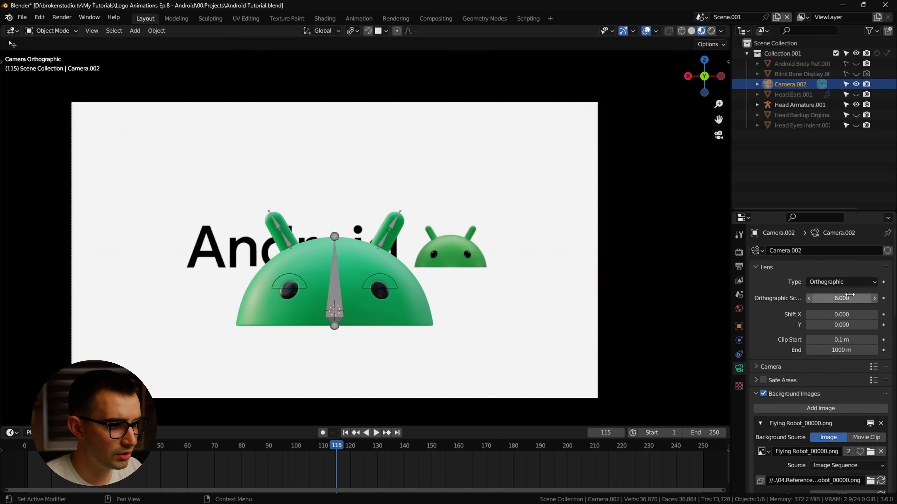
drag(849, 298, 818, 315)
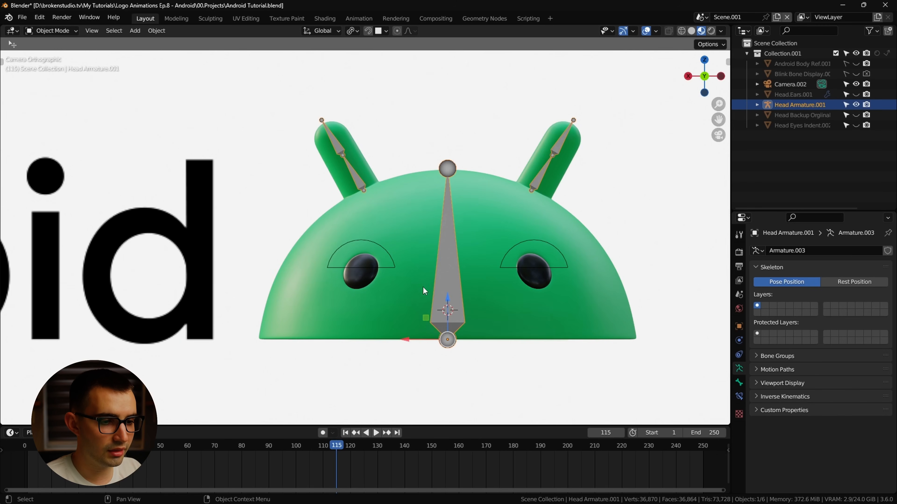
Scale the head armature to match the reference logo's head, and put the armature in Pose Mode.
key(s)
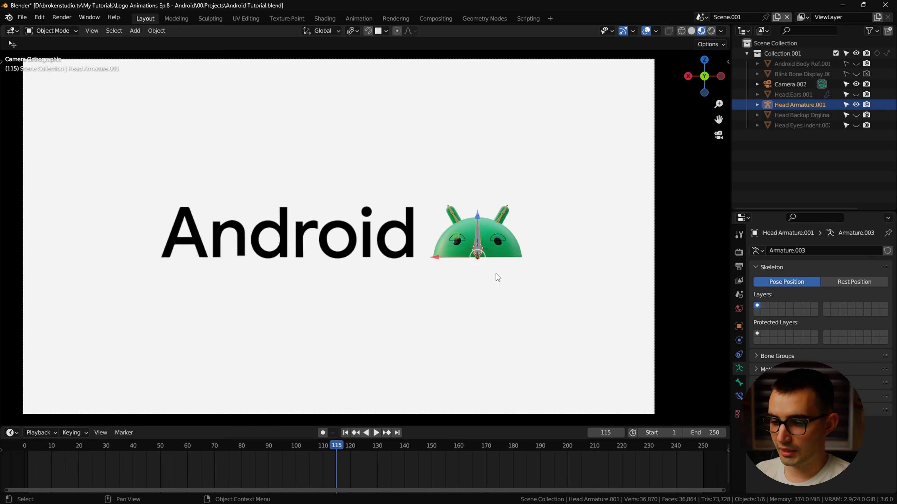
scroll(496, 274, up, 3)
scroll(495, 273, down, 1)
shift+middle_drag(547, 286, 494, 303)
key(ctrl+Tab)
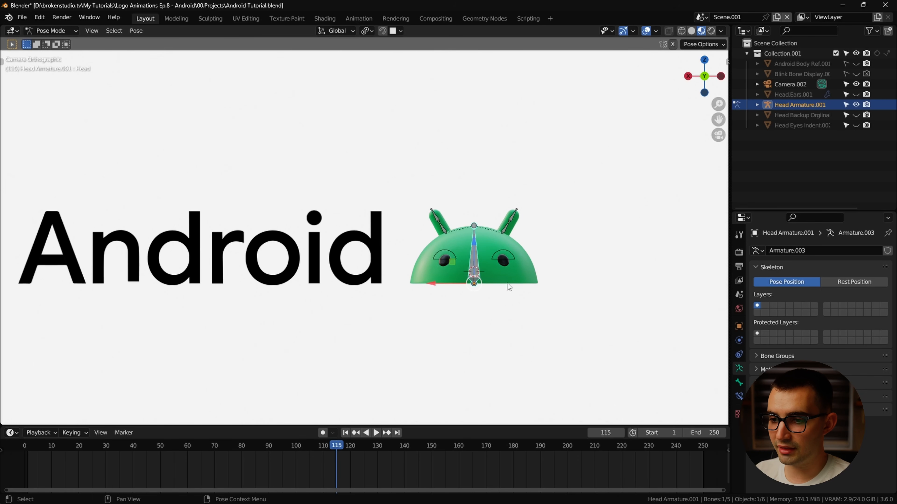
key(g)
right_click(542, 278)
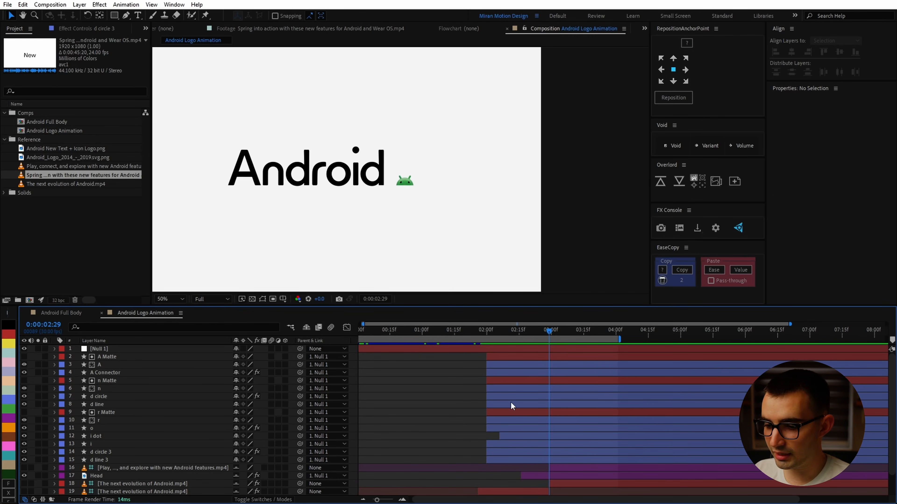
Switch to After Effects and examine the Head layer's scale keyframes at 0:00:02:16 and 0:00:03:16 in the Android Logo Animation composition.
click(115, 476)
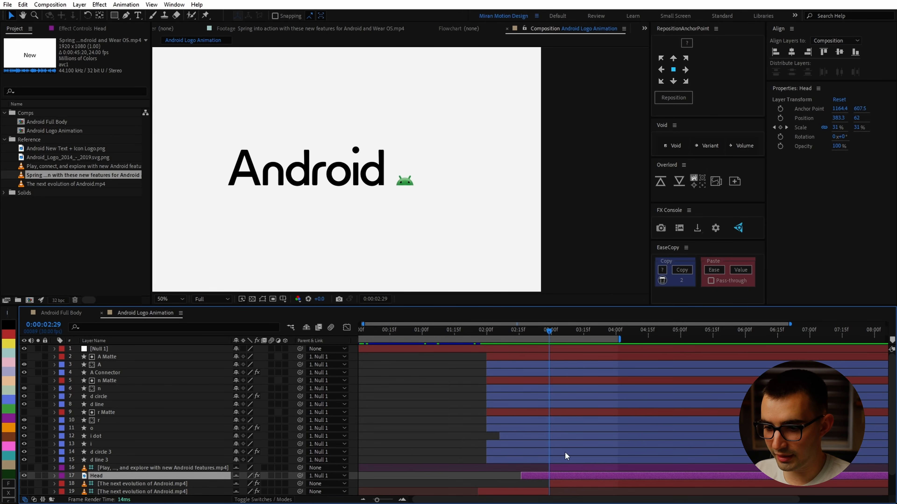
key(s)
scroll(495, 435, down, 2)
drag(542, 334, 520, 335)
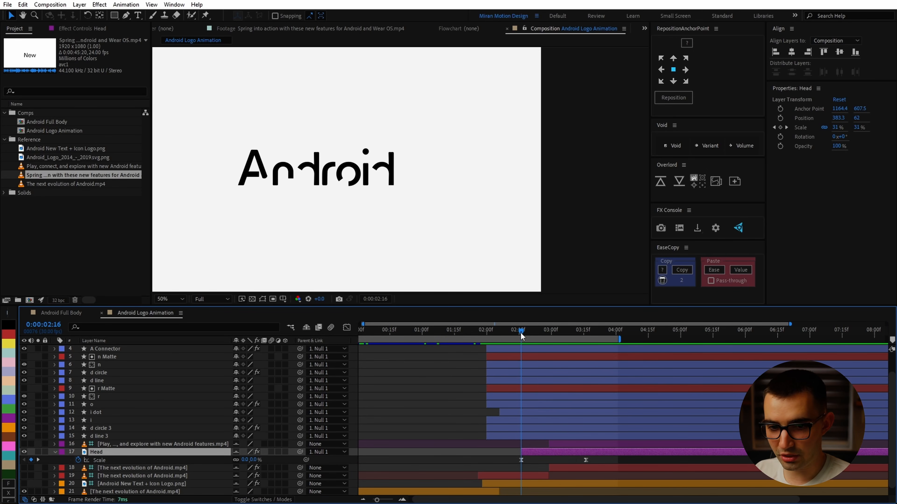
click(588, 334)
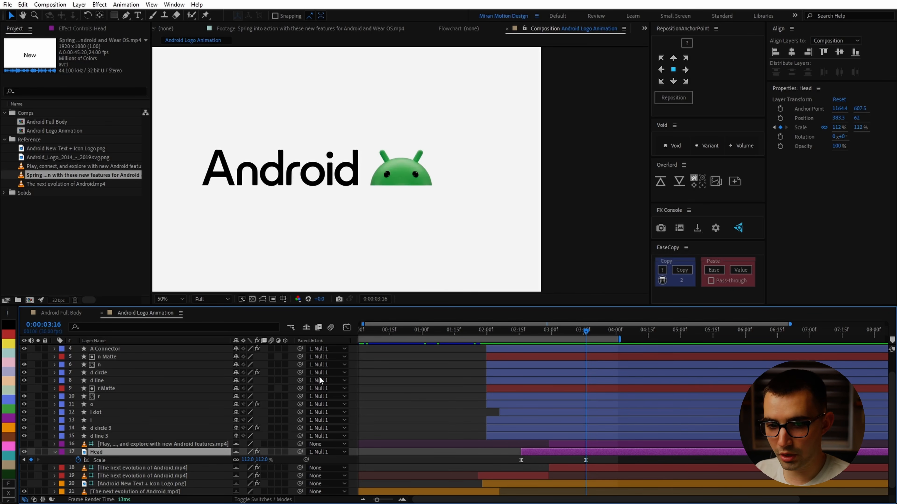
click(499, 392)
click(430, 392)
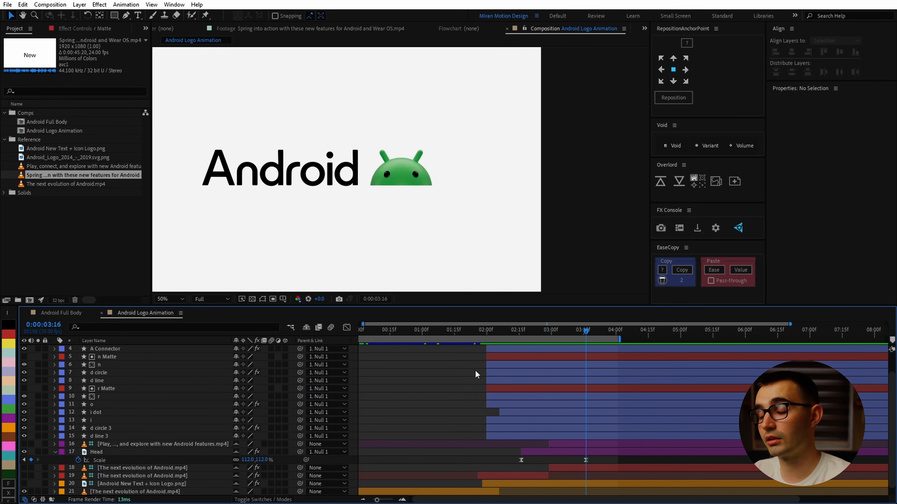
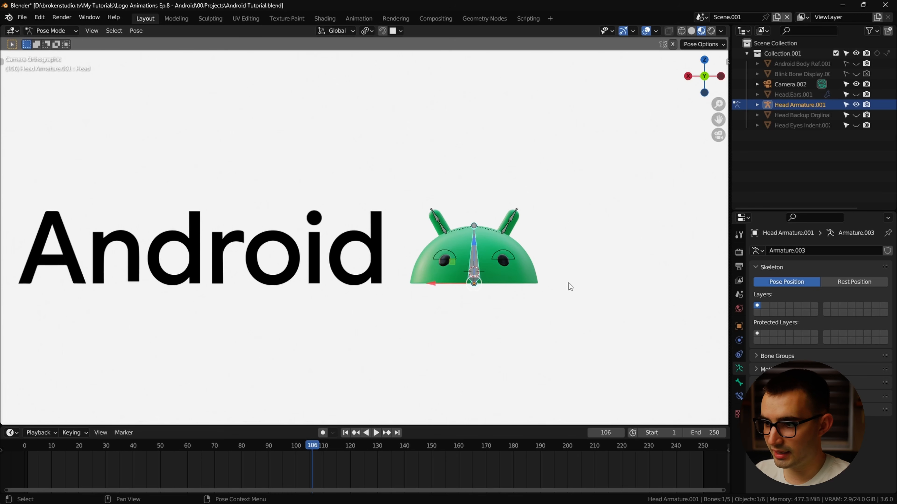
In Blender, keyframe the Head bone's location at frame 106, and at frame 76 move it -1.0257 m along X and keyframe its location.
key(i)
click(513, 287)
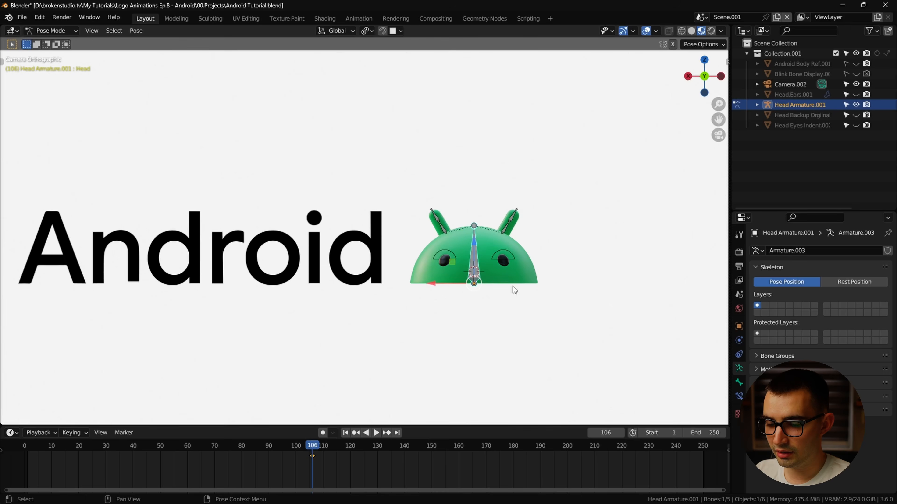
click(229, 458)
key(space)
key(g)
key(x)
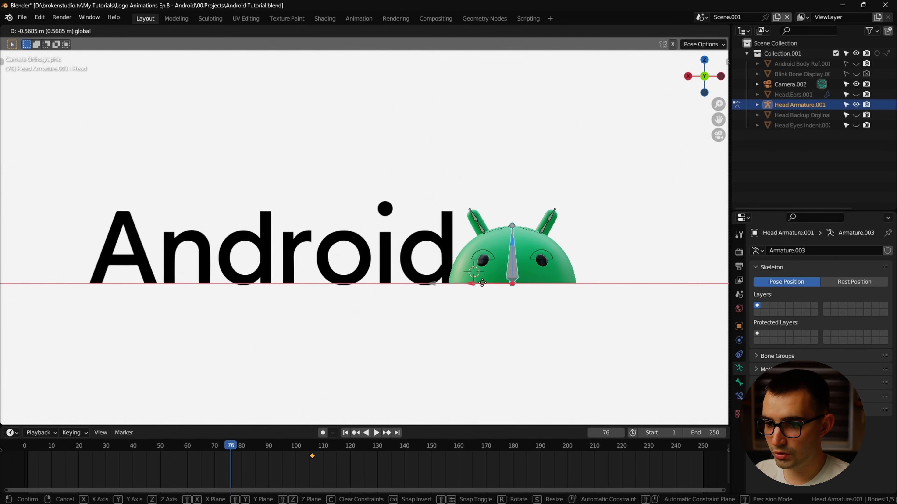
click(526, 261)
key(i)
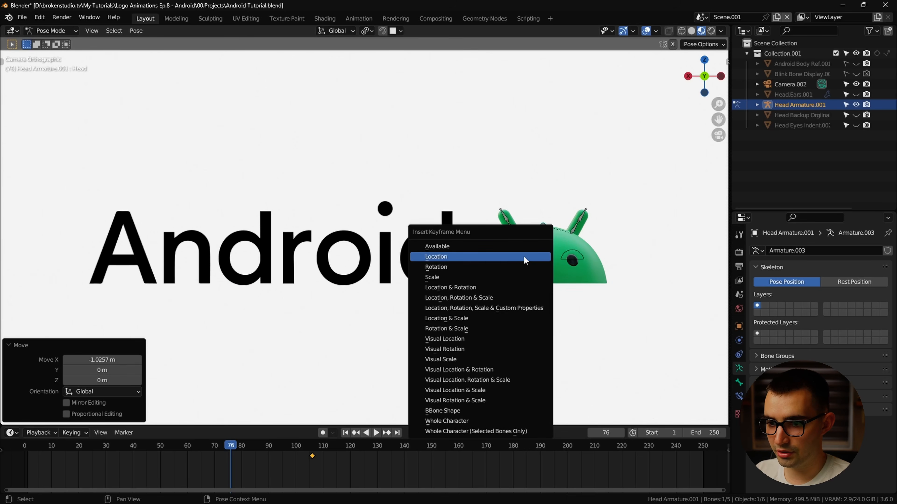
click(525, 261)
Keyframe the Head bone's scale at frame 106, and at frame 76 scale it to 0, keyframe its scale, and play the result.
click(313, 448)
key(space)
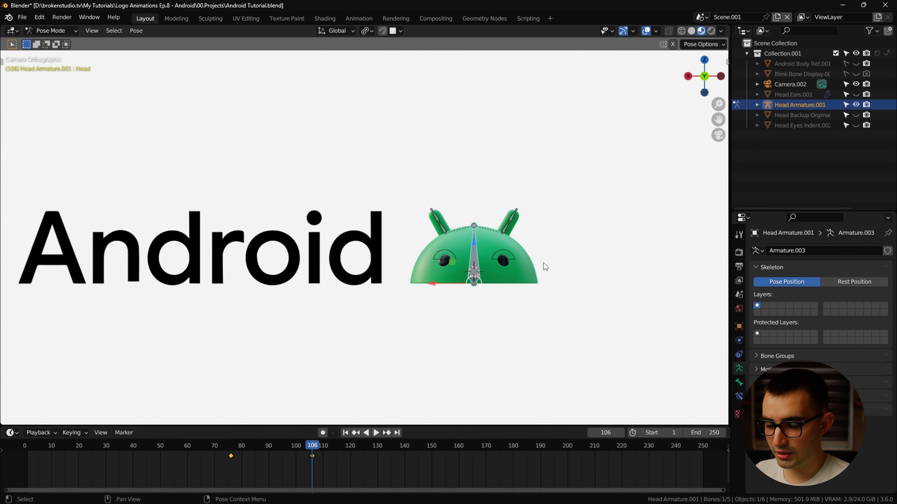
key(i)
click(540, 262)
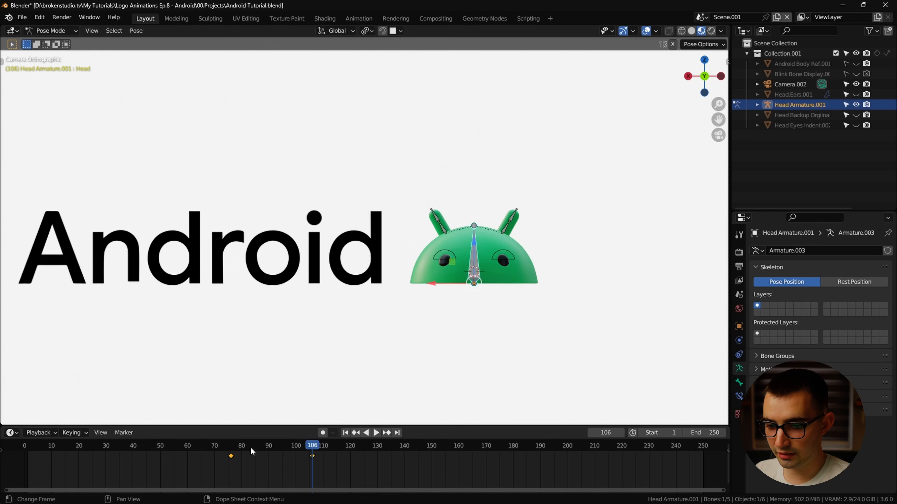
key(space)
click(230, 451)
key(s)
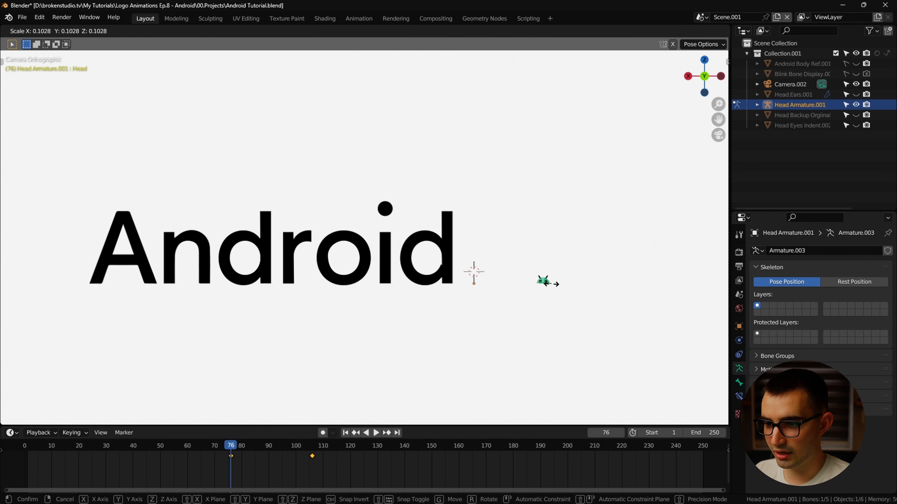
key(Return)
key(i)
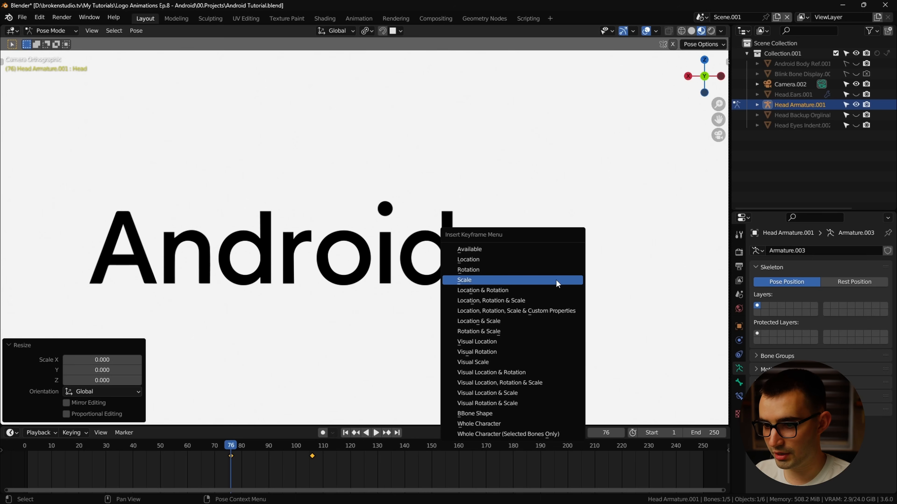
click(557, 284)
key(space)
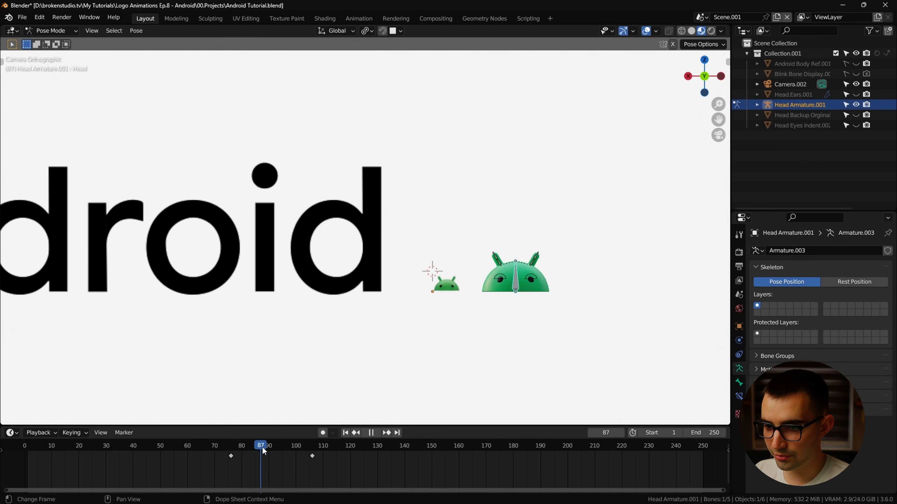
Change the timeline to an enlarged Graph Editor and isolate the Head bone's X Location curve with its keyframes selected.
key(space)
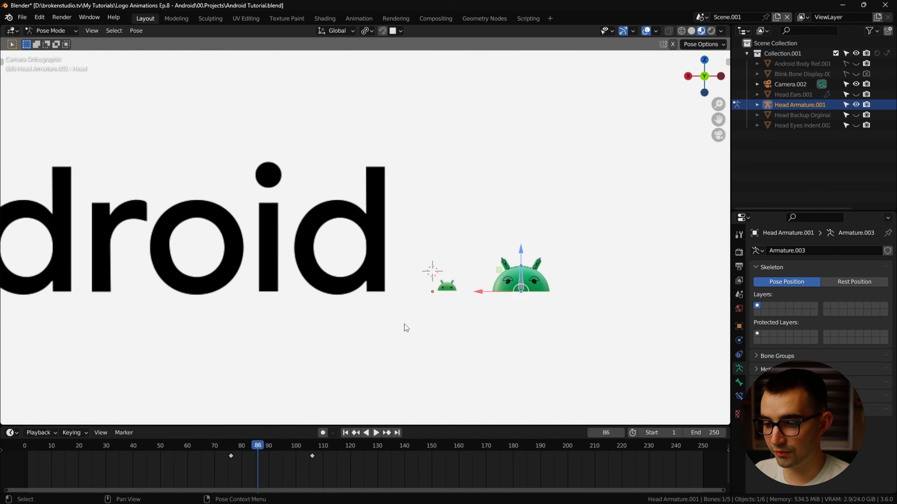
key(ctrl+Tab)
drag(313, 418, 313, 324)
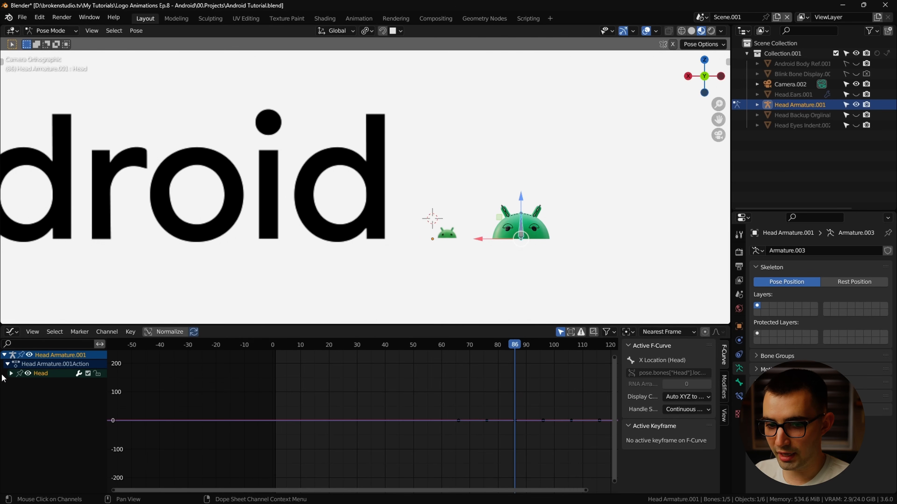
click(11, 373)
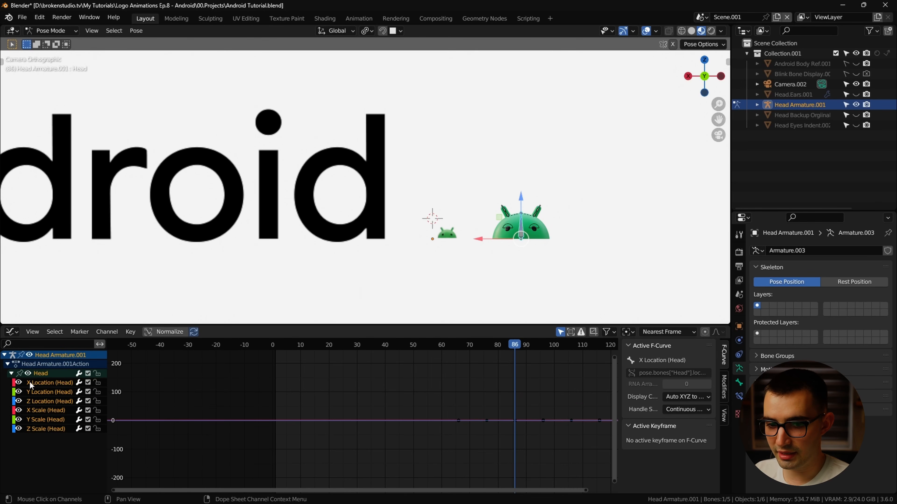
drag(19, 422, 19, 428)
key(a)
key(Home)
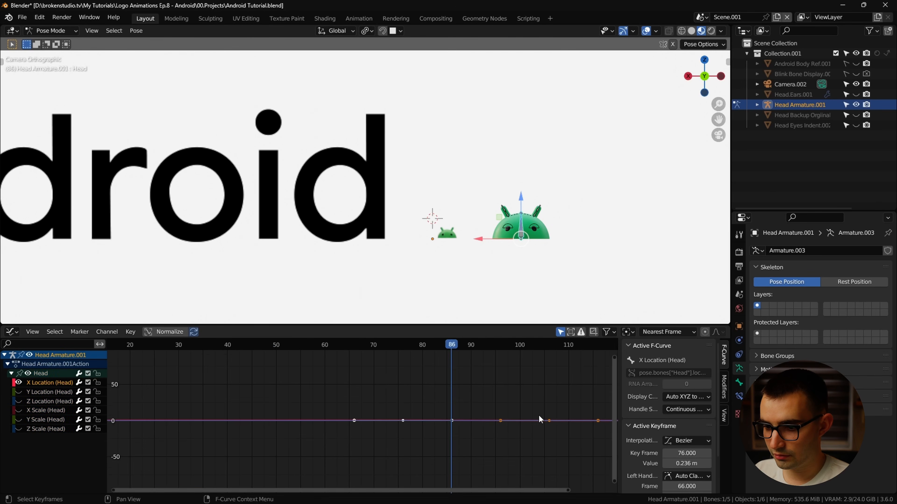
Lower the Head bone's X Location keyframe at frame 76 to about 0.035 m.
scroll(362, 417, down, 5)
click(275, 379)
key(g)
key(y)
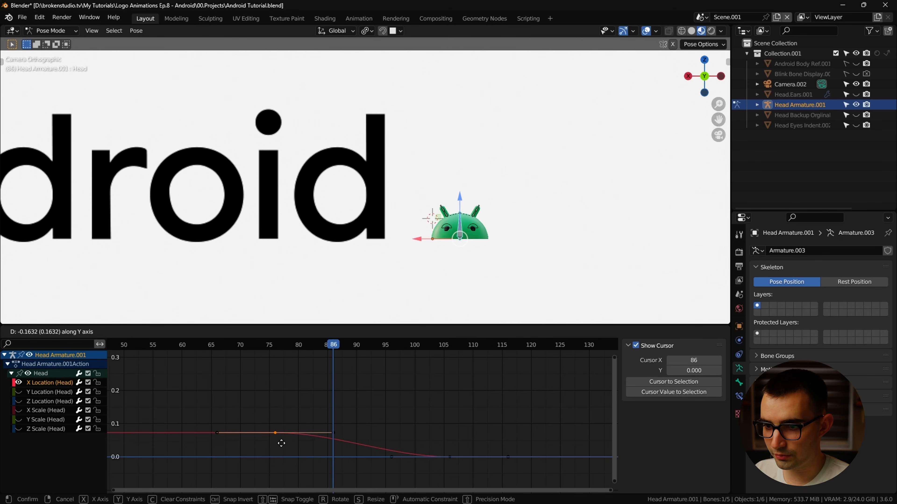
click(281, 455)
drag(294, 347, 450, 364)
key(a)
key(s)
key(x)
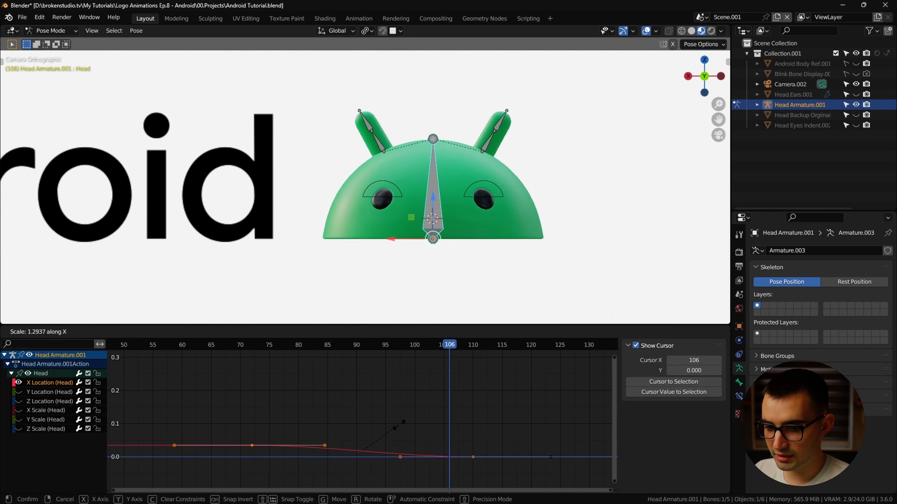
right_click(402, 426)
Set the pivot point to Individual Centers, stretch the X Location keyframe handles along X, and play the animation.
click(627, 334)
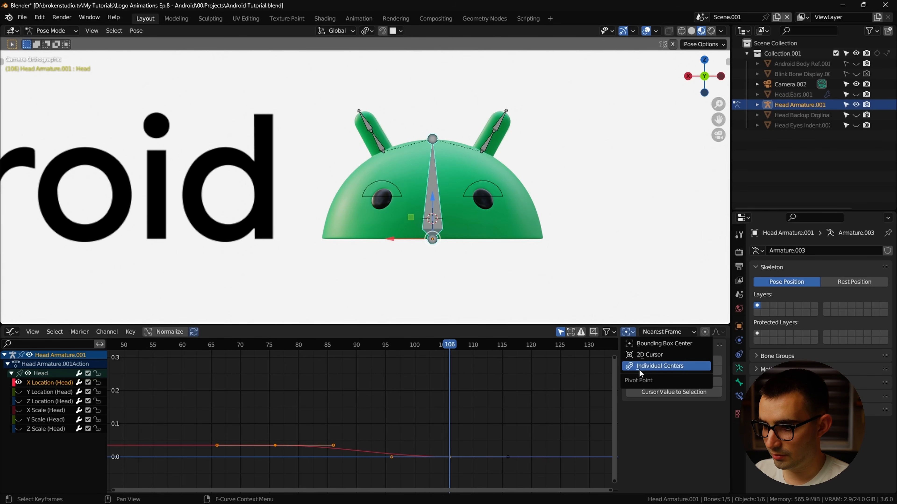
click(640, 367)
key(s)
key(x)
click(392, 431)
drag(297, 348, 279, 351)
key(space)
key(space)
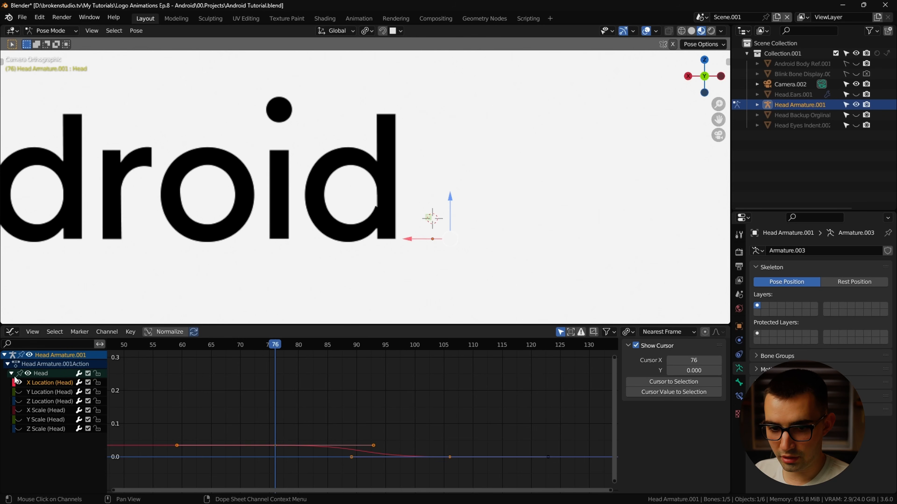
Show only the Head bone's three Scale curves, lengthen their keyframe handles along X, and play the result.
click(19, 383)
click(19, 410)
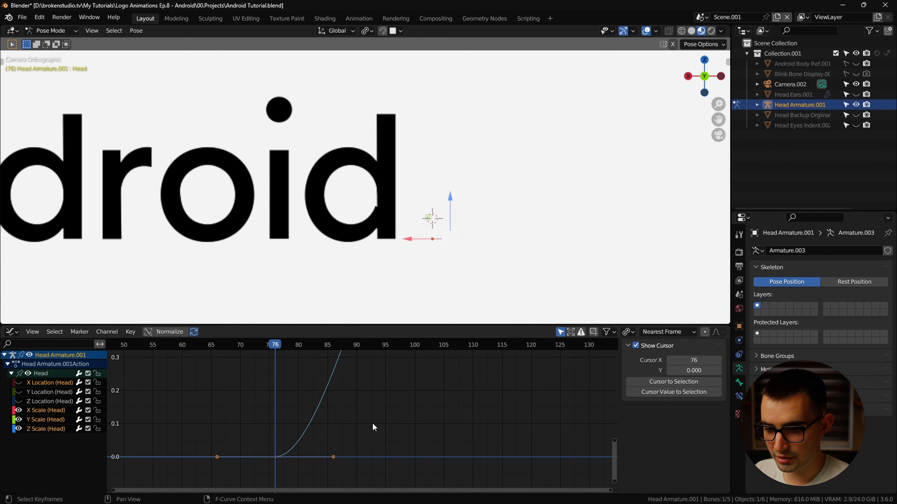
key(Home)
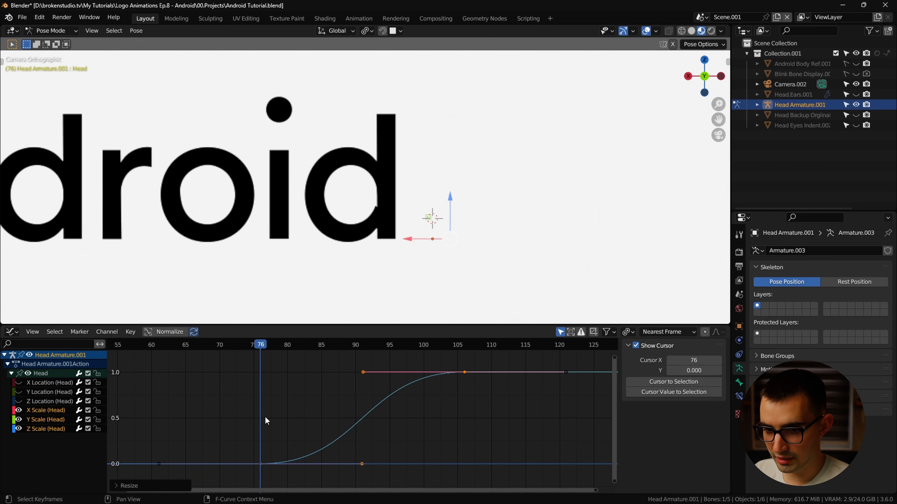
key(space)
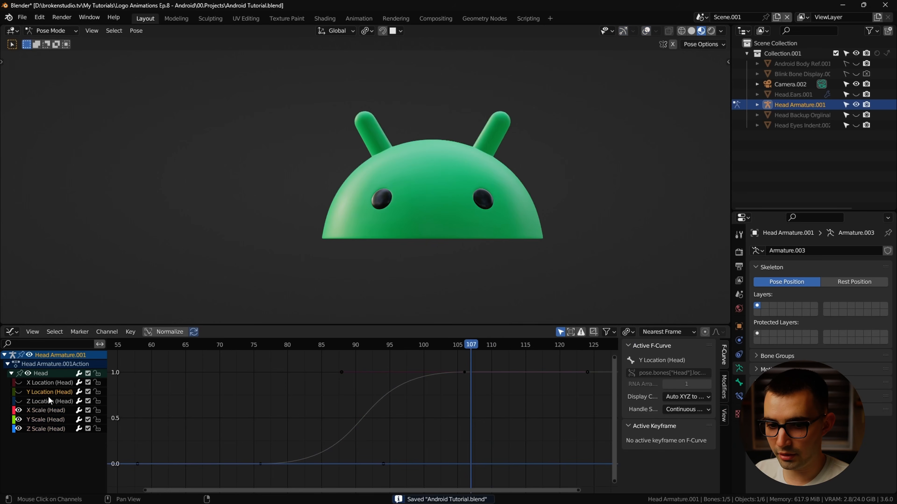
Delete the Head bone's Y Location and Z Location channels and save the file.
key(x)
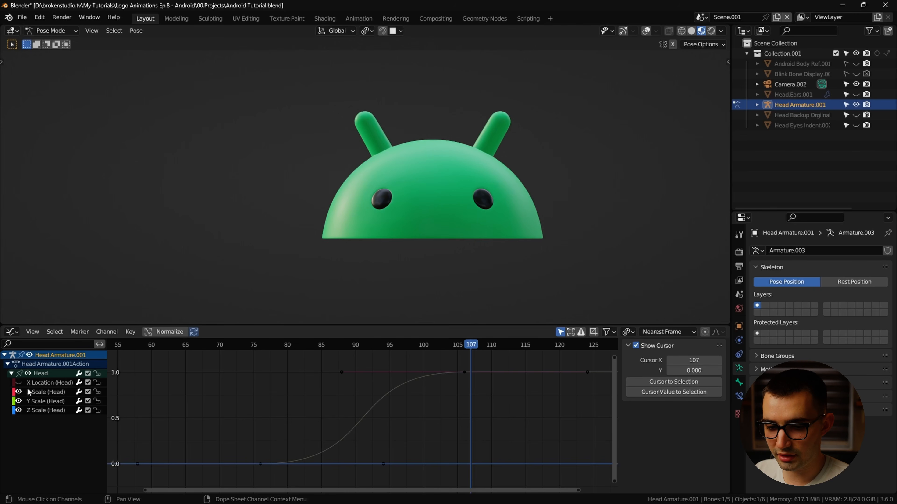
key(ctrl+s)
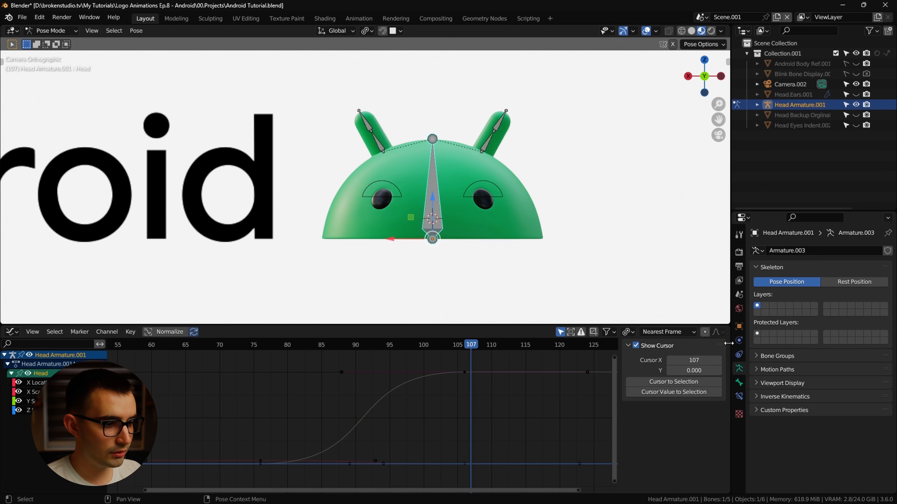
Try rotating the Head bone with its Z quaternion rotation value and undo the change.
click(739, 384)
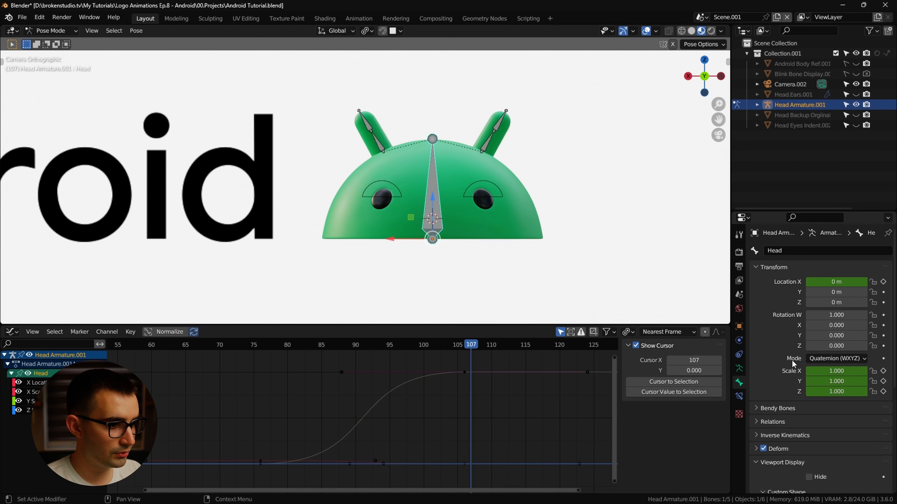
scroll(791, 350, down, 1)
drag(833, 329, 790, 330)
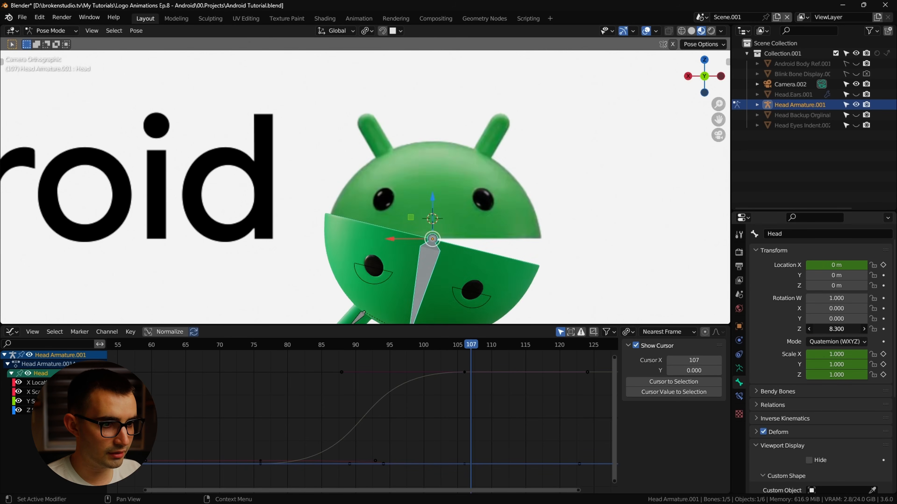
key(ctrl+z)
Keyframe the Head bone's Y quaternion rotation at 0 on frame 106, and at frame 97 set it to 4 and keyframe it.
click(421, 379)
key(Left)
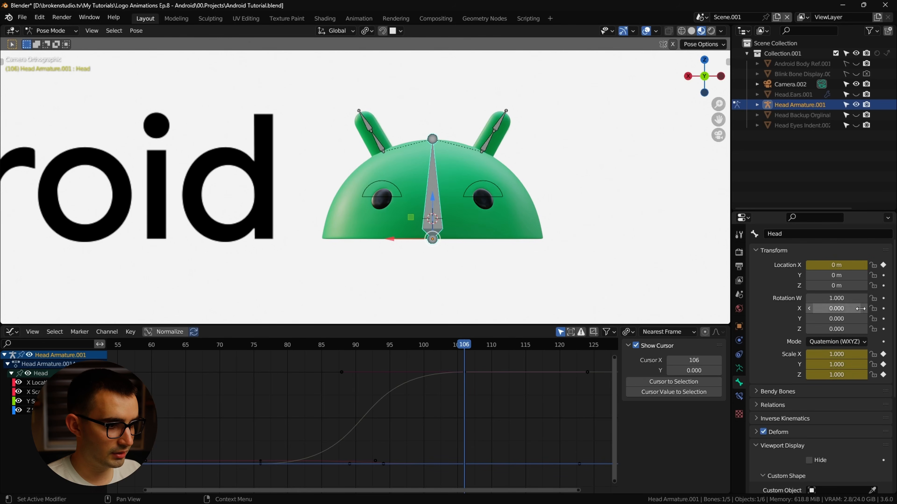
click(882, 319)
drag(458, 346, 265, 394)
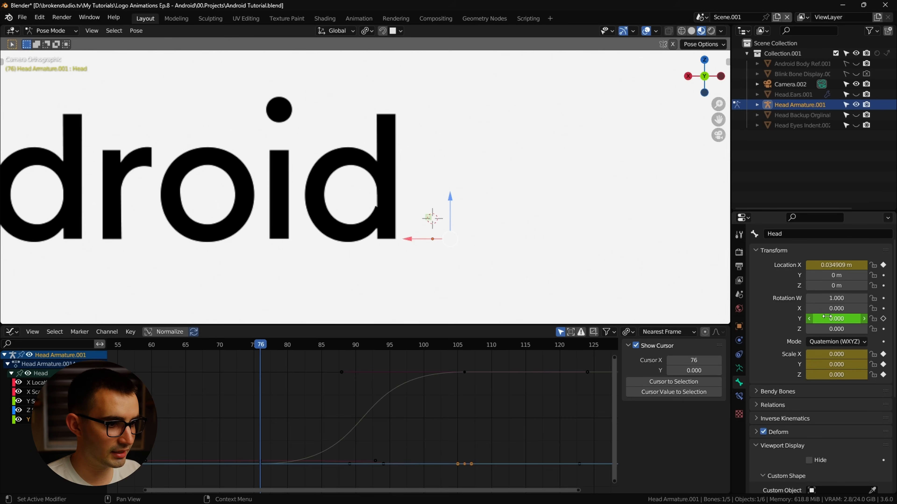
click(405, 347)
mouse_move(838, 318)
mouse_down()
mouse_move(808, 319)
mouse_move(851, 318)
mouse_up()
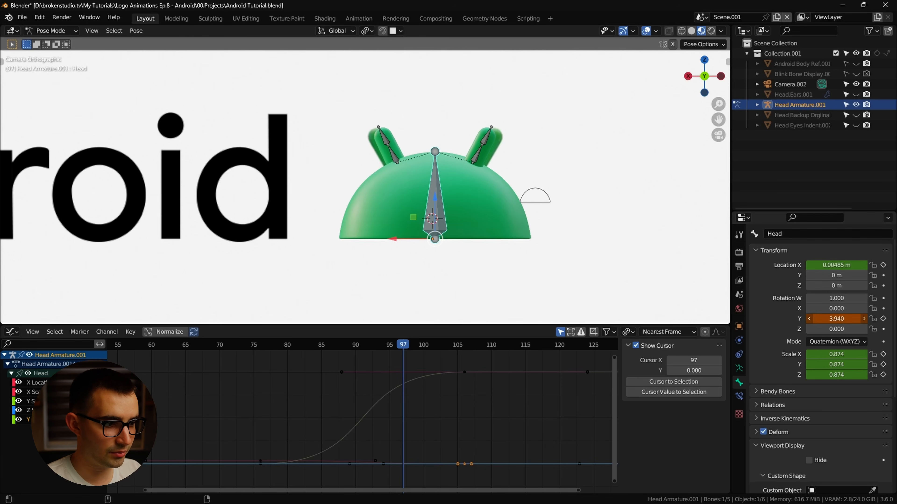
click(883, 319)
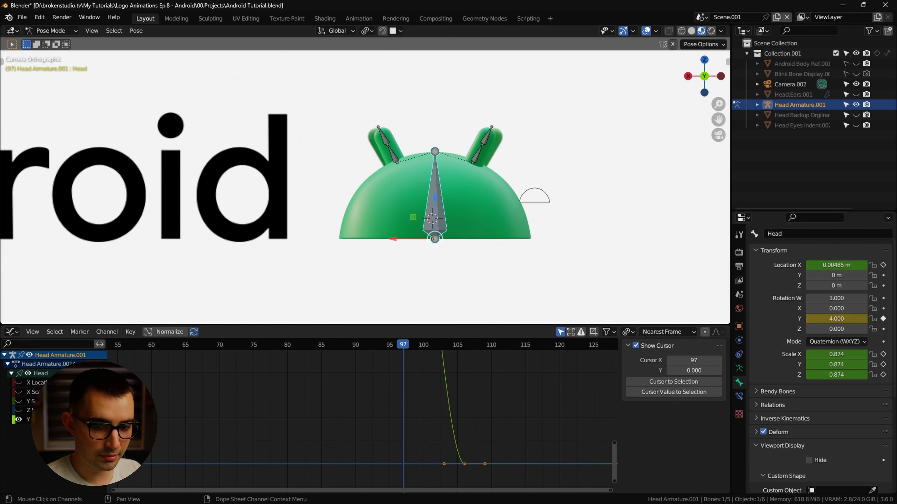
Isolate the Head bone's Y Quaternion Rotation curve and fit it in the Graph Editor.
click(53, 420)
key(Home)
scroll(395, 416, down, 3)
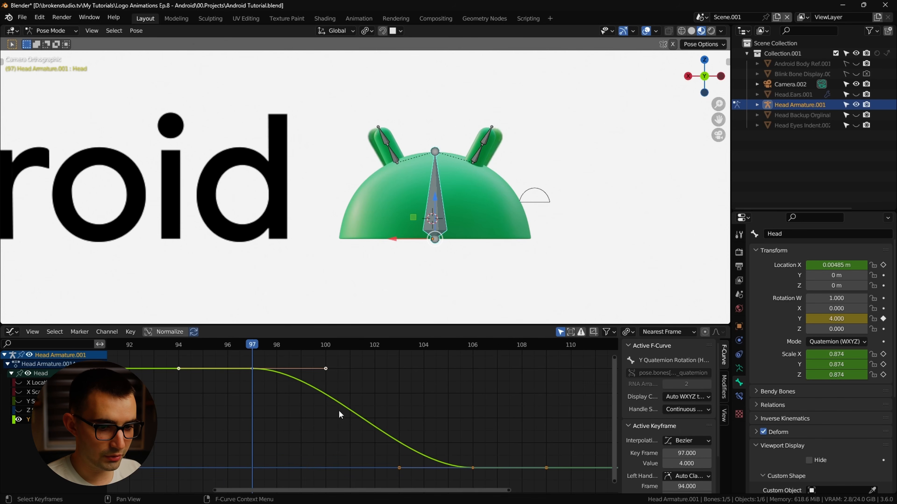
Move the Y Quaternion Rotation keyframe from frame 97 along X to frame 76, where the head's scale-in starts.
click(308, 412)
drag(231, 345, 103, 346)
middle_drag(218, 381, 443, 381)
scroll(424, 378, down, 4)
drag(300, 346, 149, 360)
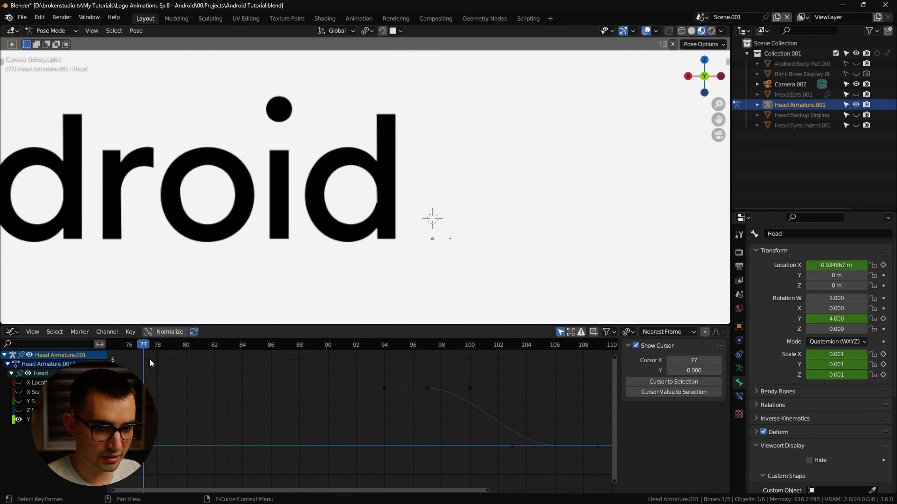
middle_drag(179, 357, 341, 357)
click(296, 347)
scroll(424, 375, down, 4)
drag(508, 384, 483, 413)
key(g)
key(x)
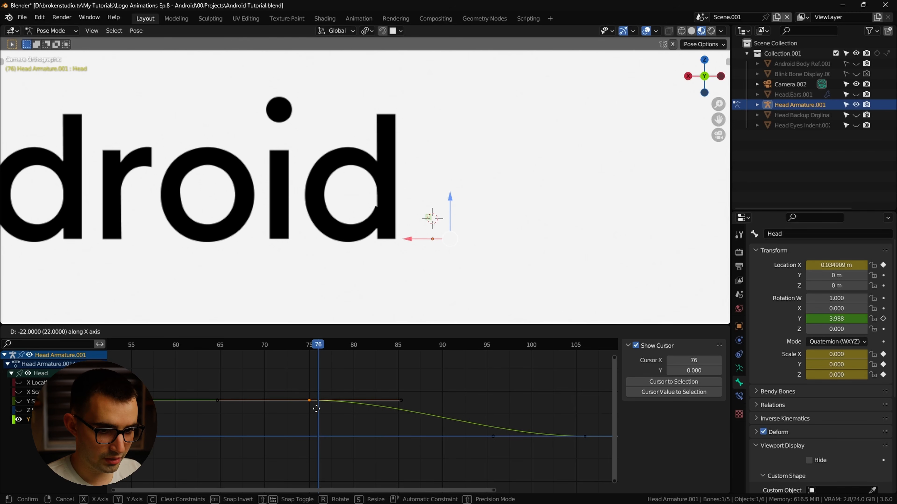
click(314, 408)
Lengthen the handles of both Y Quaternion Rotation keyframes along X and play the result from frame 77.
middle_drag(434, 410, 399, 404)
drag(589, 383, 177, 480)
key(s)
key(x)
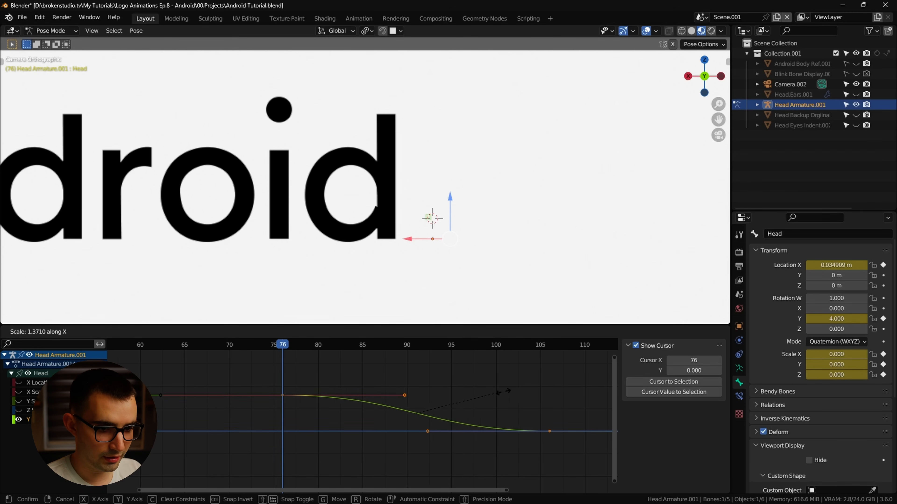
click(517, 393)
drag(283, 348, 295, 349)
key(space)
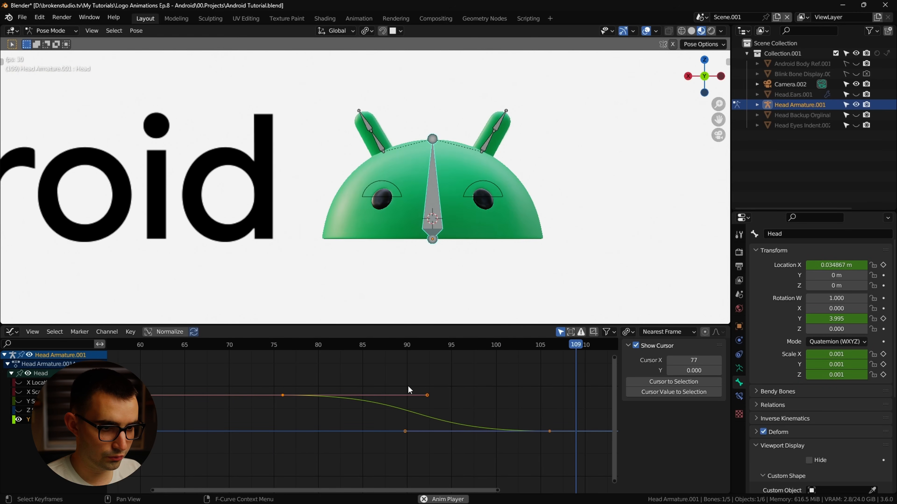
Move the last Y Quaternion Rotation keyframe to about frame 133 and play the slower head turn.
drag(376, 424, 555, 423)
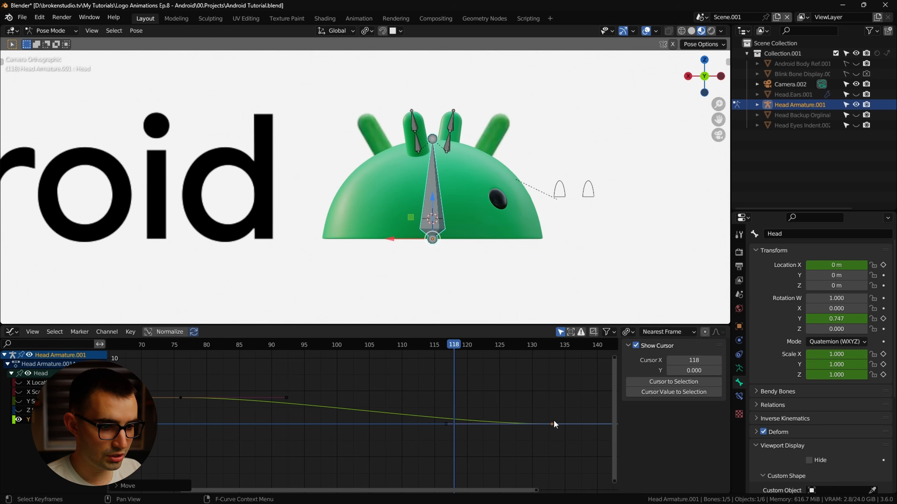
key(space)
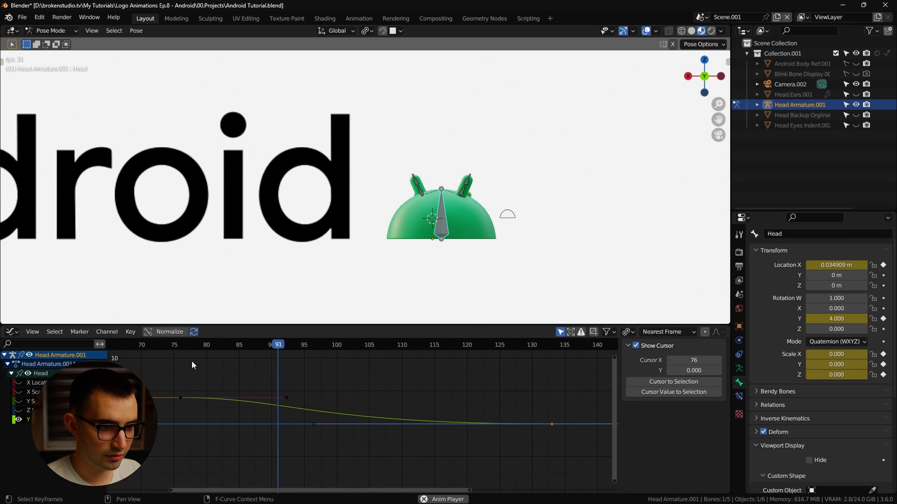
key(space)
Shorten the handles of the Y Quaternion Rotation keyframe at frame 76 along X and play the animation.
drag(210, 380, 174, 405)
key(s)
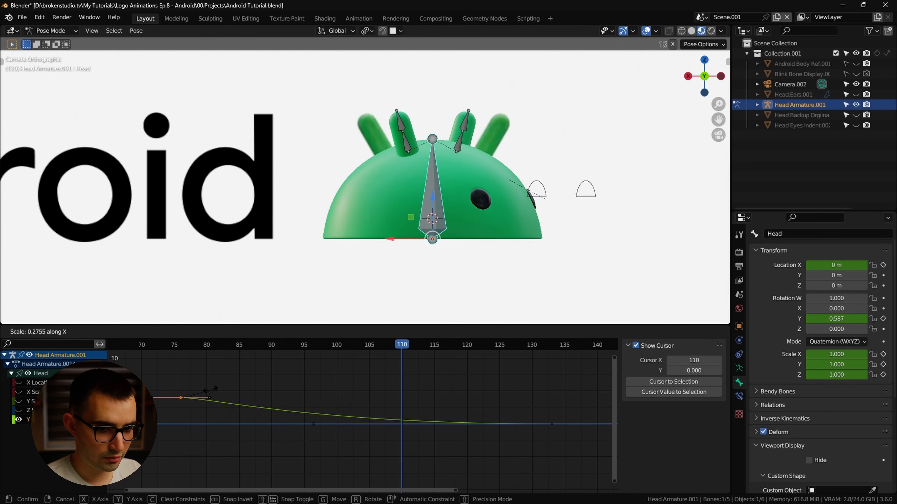
click(194, 389)
key(space)
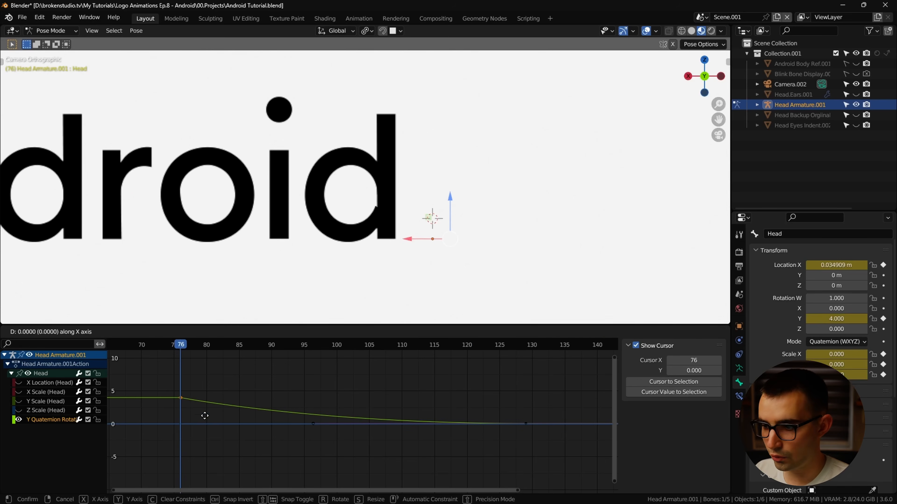
Lower the Head bone's Y quaternion rotation at frame 76 to about 2, with the curve's last keyframe at frame 134.
key(space)
key(s)
key(space)
right_click(827, 318)
click(827, 318)
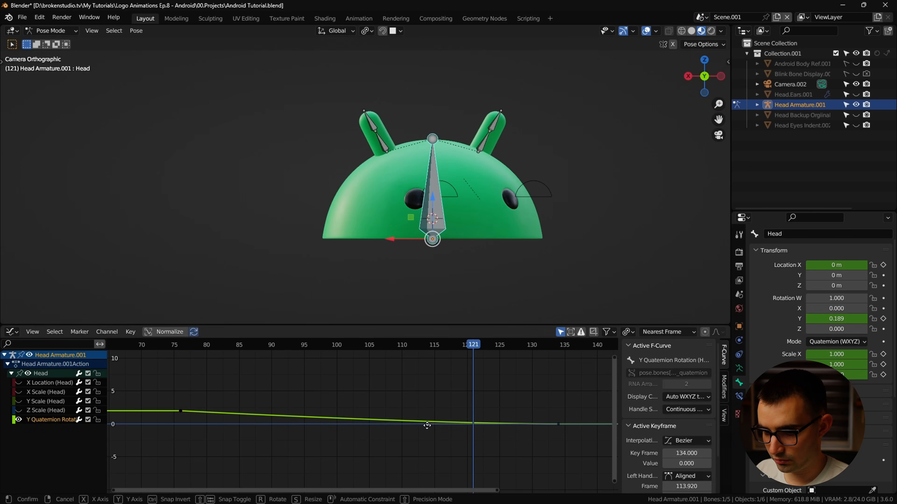
double_click(828, 317)
text(3)
key(Return)
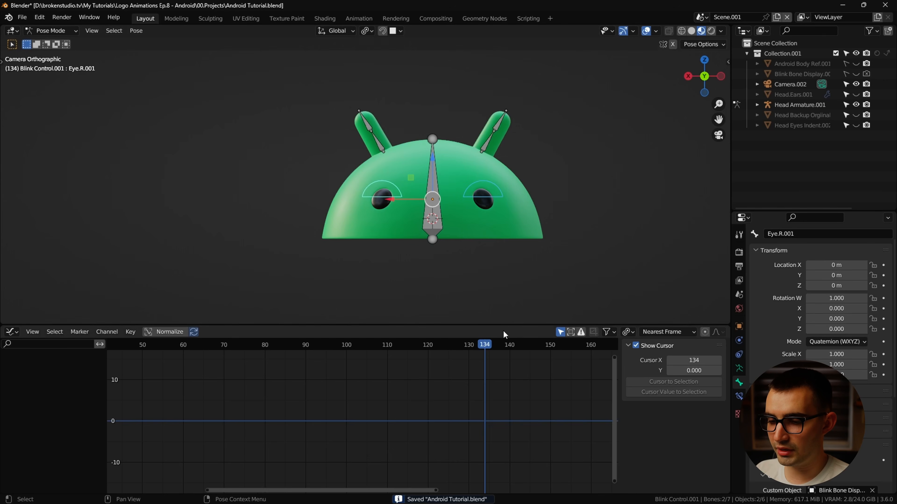
Keyframe the location of both eye bones of the blink control at frame 140.
drag(491, 344, 509, 353)
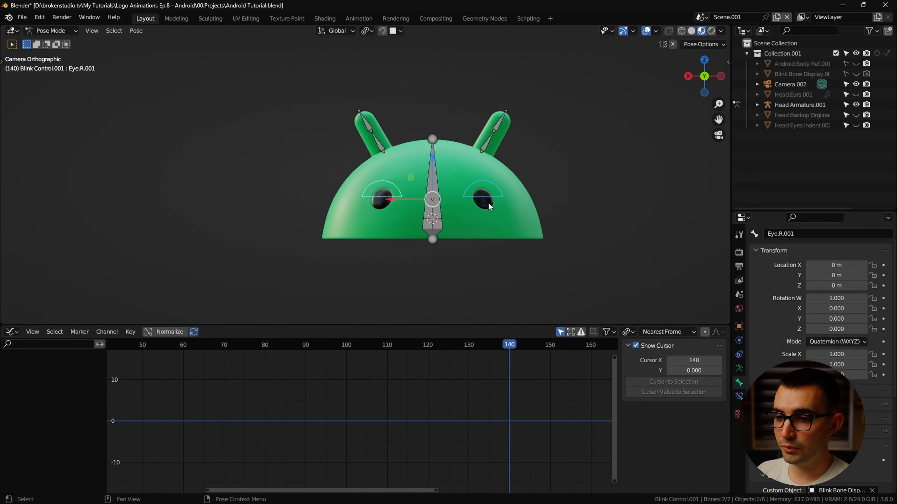
key(i)
click(472, 191)
middle_drag(540, 424, 412, 438)
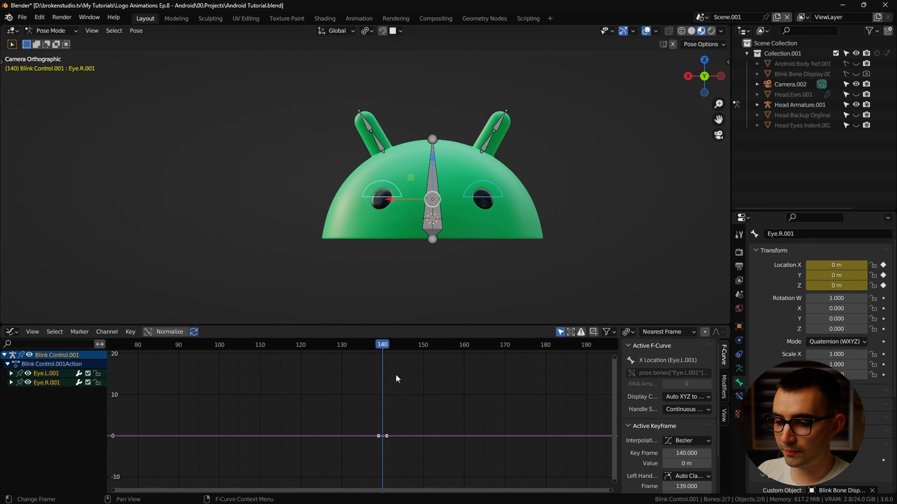
At frame 145, move both blink control eye bones down along Z until the eyes close, and keyframe their location.
drag(386, 347, 404, 357)
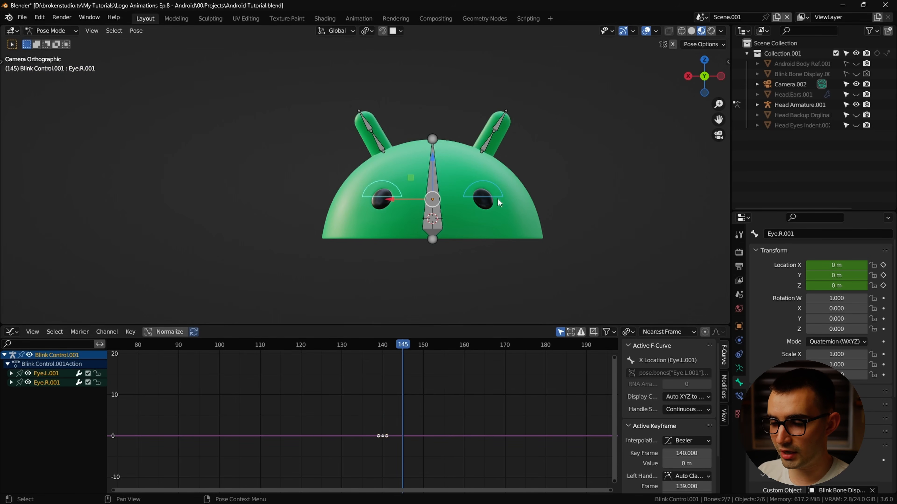
key(g)
key(z)
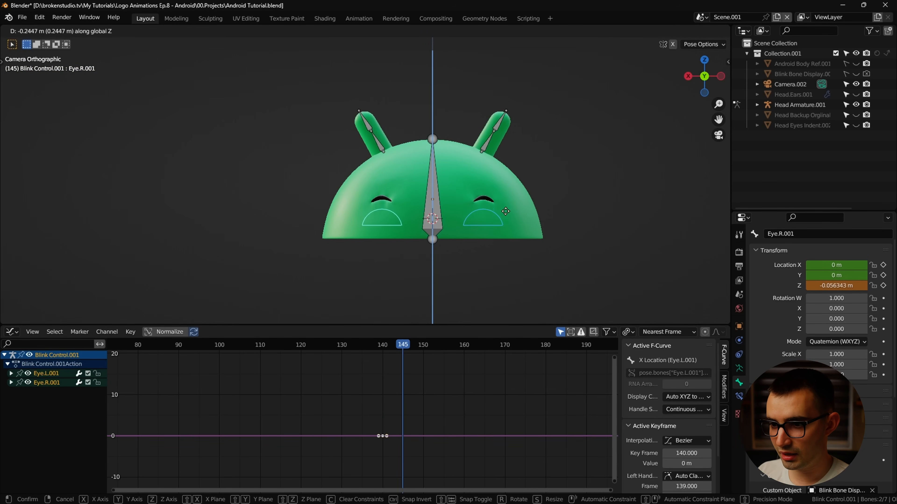
click(458, 271)
key(i)
click(458, 269)
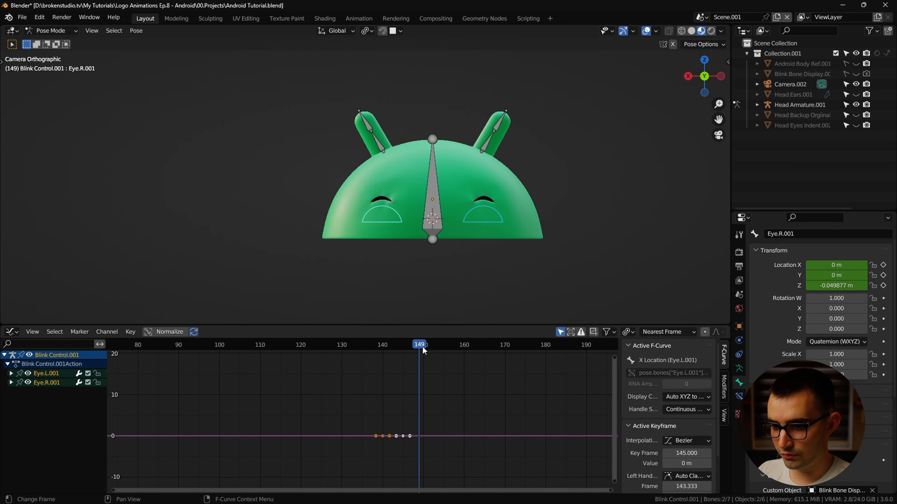
Copy the eye bones' open-eye keyframes from frame 140 and paste them at frame 150.
drag(422, 348, 423, 347)
drag(375, 422, 390, 464)
key(ctrl+c)
key(ctrl+v)
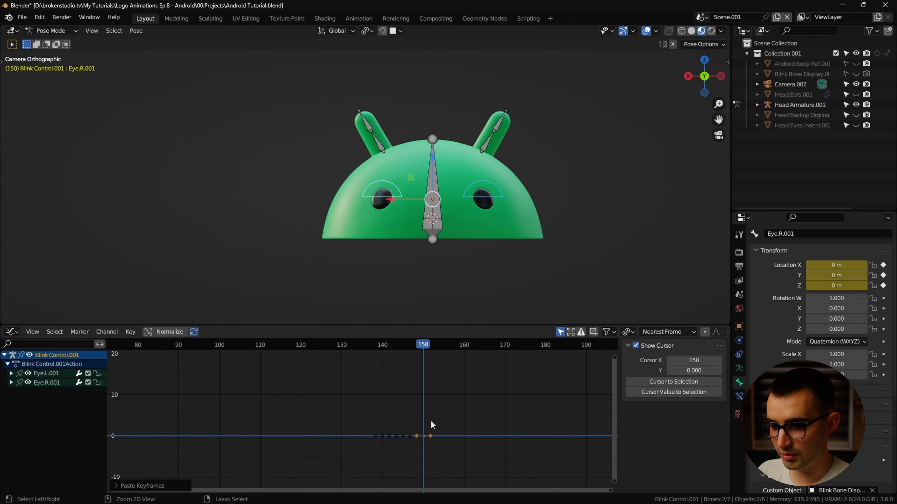
Retime the blink to start at about frame 122 and close 4 frames after its start, lengthening the reopening keyframe handles along X.
key(Home)
scroll(453, 394, down, 3)
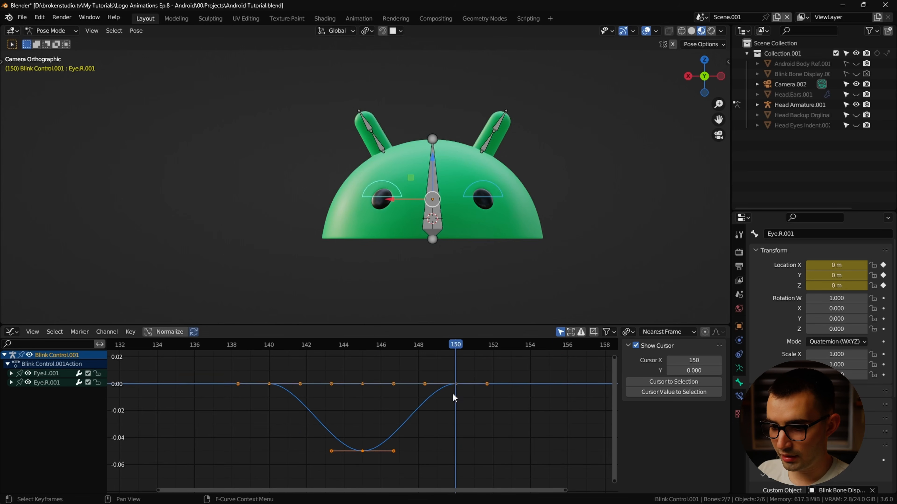
key(s)
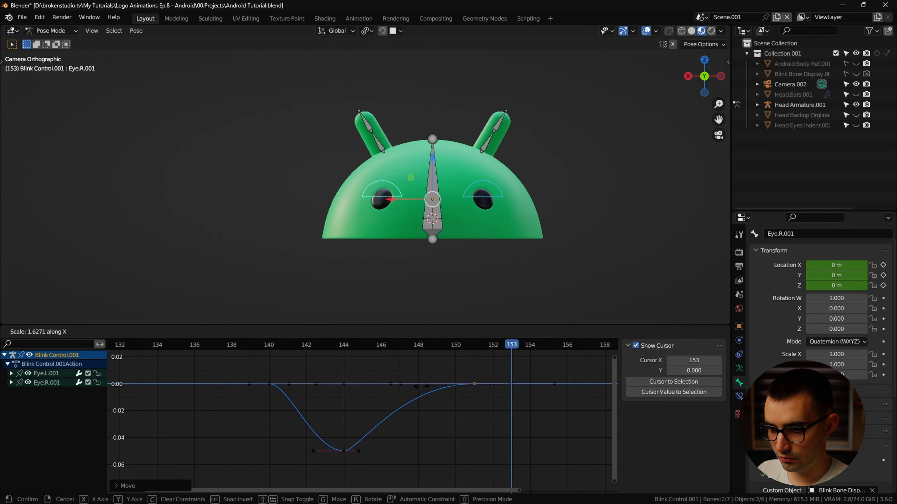
key(Return)
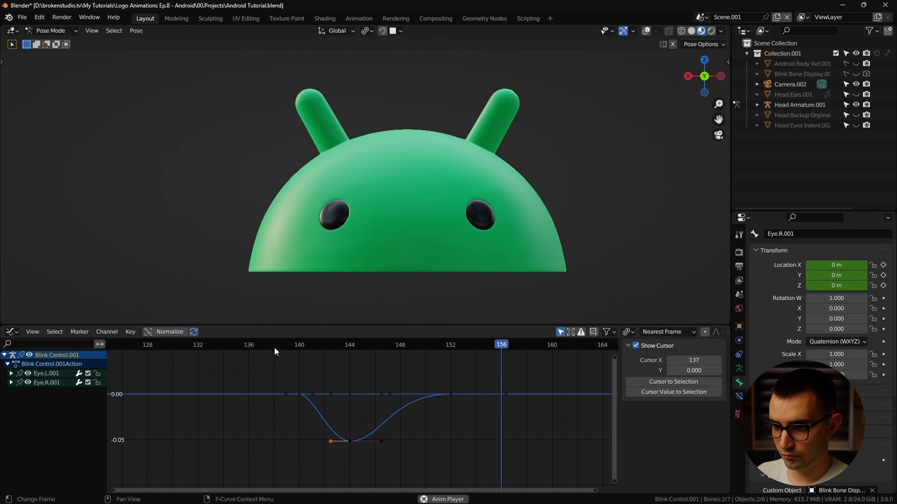
key(g)
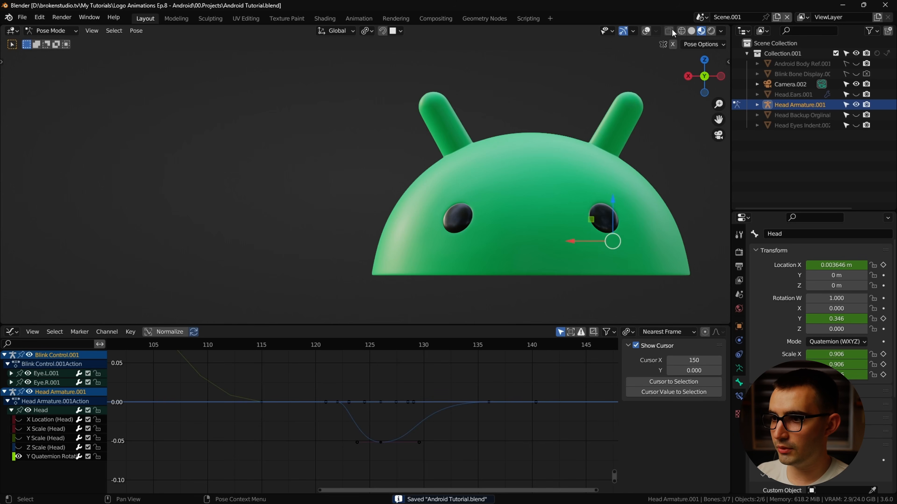
Show the viewport overlays, select the lower bones of both ears, and go to frame 135.
click(646, 31)
shift+middle_drag(601, 110, 497, 160)
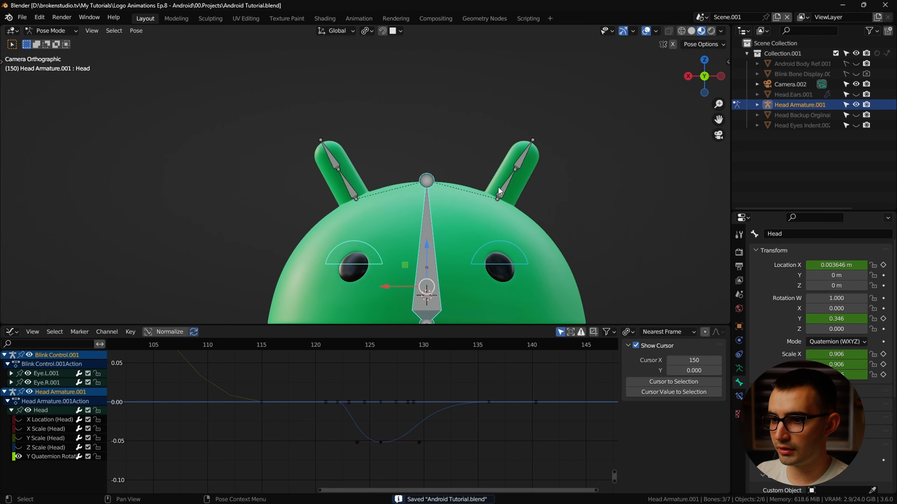
click(504, 186)
shift+click(344, 182)
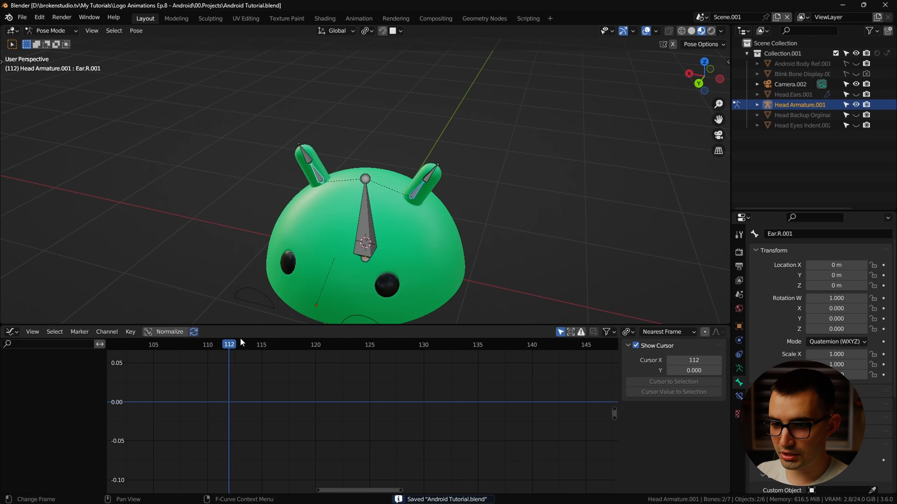
drag(231, 344, 477, 345)
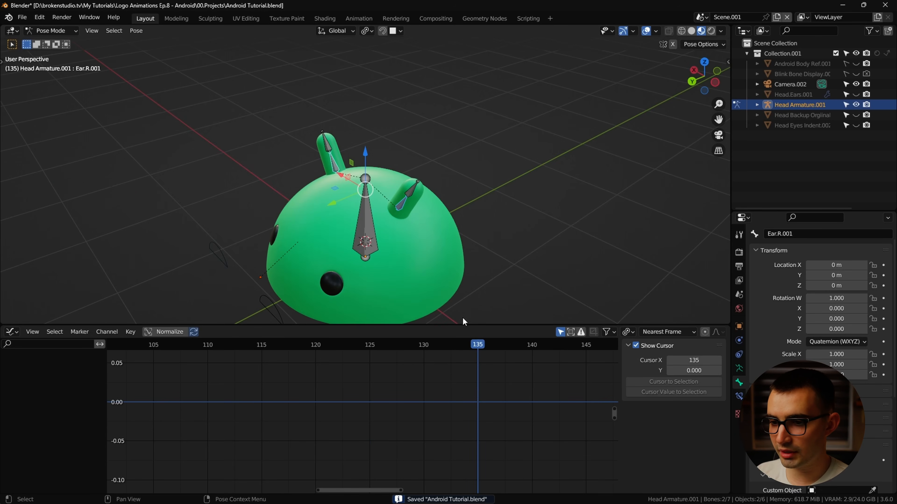
Set the viewport's transform orientation to Local and its pivot point to Individual Origins.
click(341, 31)
click(333, 74)
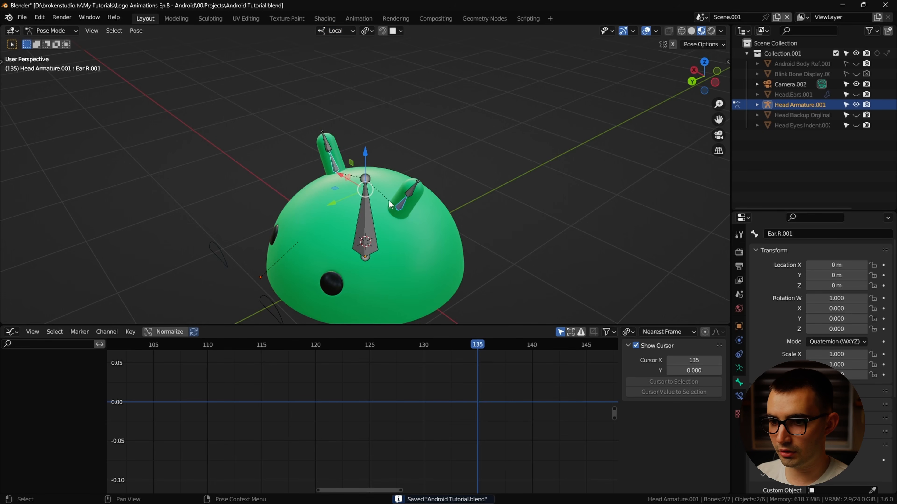
scroll(447, 204, up, 3)
click(366, 31)
click(401, 65)
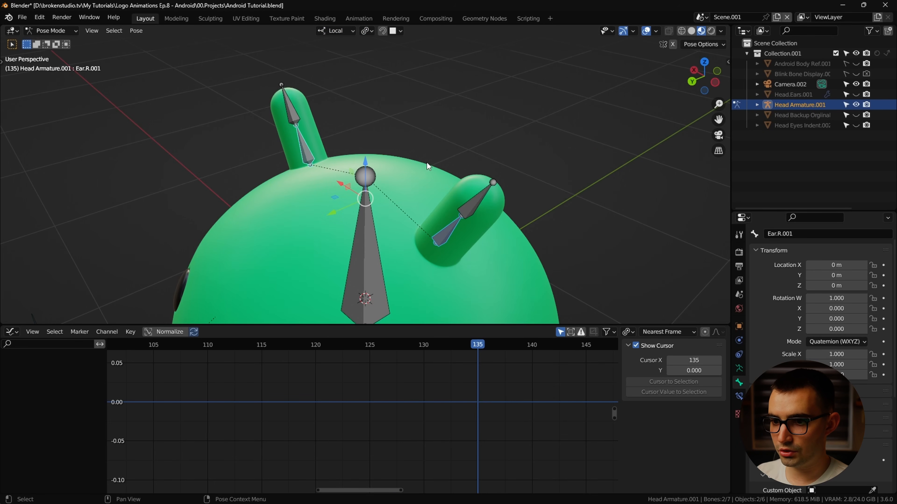
key(r)
key(x)
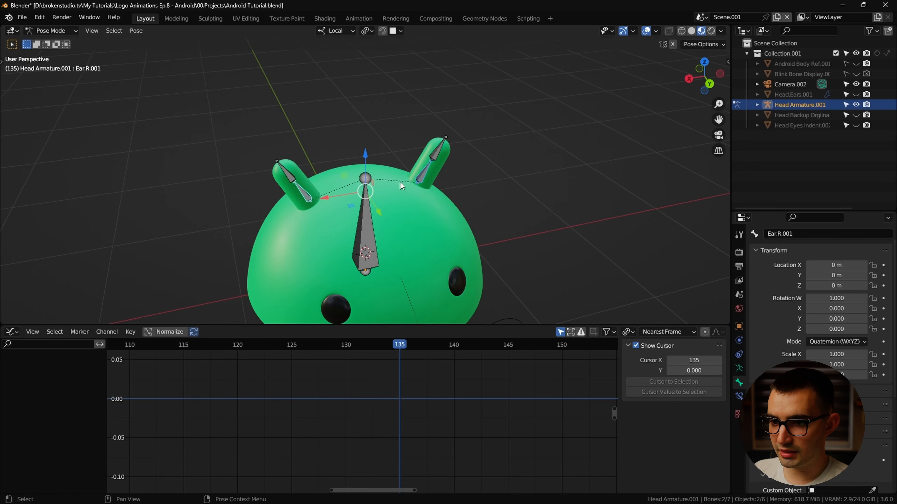
Add the upper ear bones to the selection, rotate all four 36° about local Z, and keyframe their rotation at frame 135.
shift+click(435, 153)
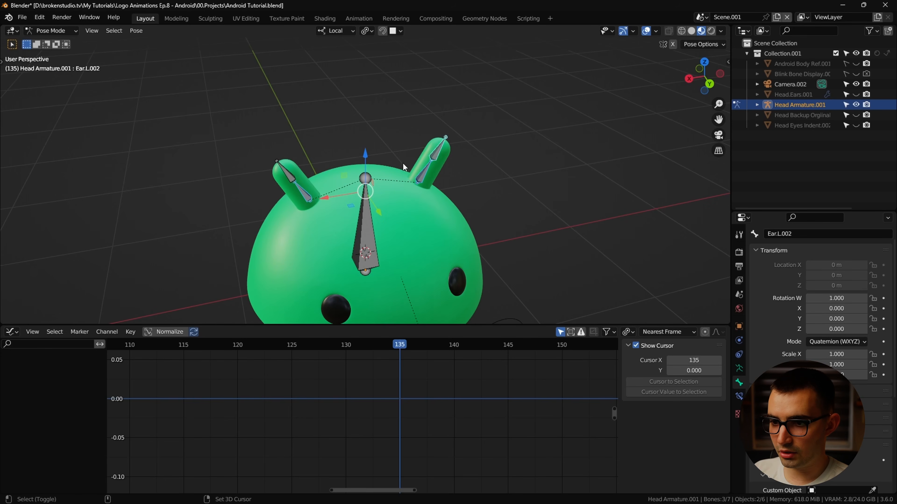
middle_drag(296, 180, 491, 181)
key(r)
key(z)
key(z)
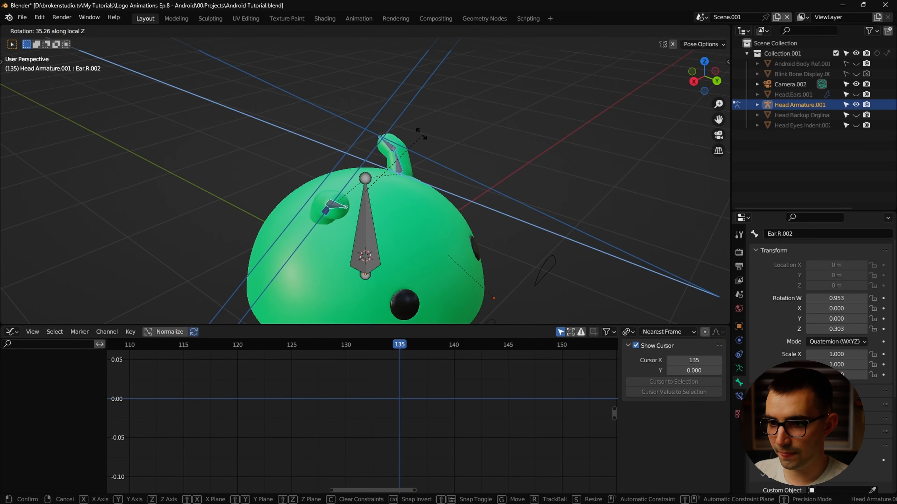
click(417, 187)
middle_drag(416, 187, 432, 179)
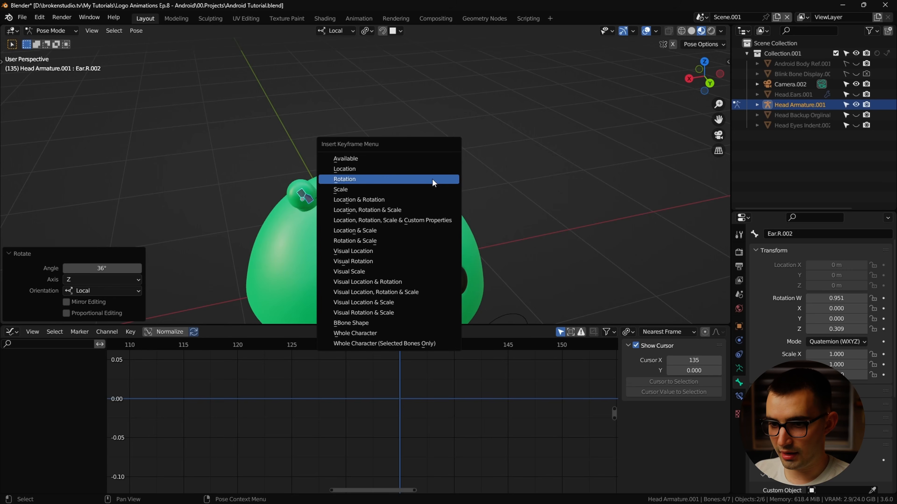
key(i)
click(431, 178)
At frame 146, bend all four ear bones the opposite way by about -70° around local Z and keyframe their rotation.
drag(443, 345, 518, 344)
middle_drag(494, 248, 524, 177)
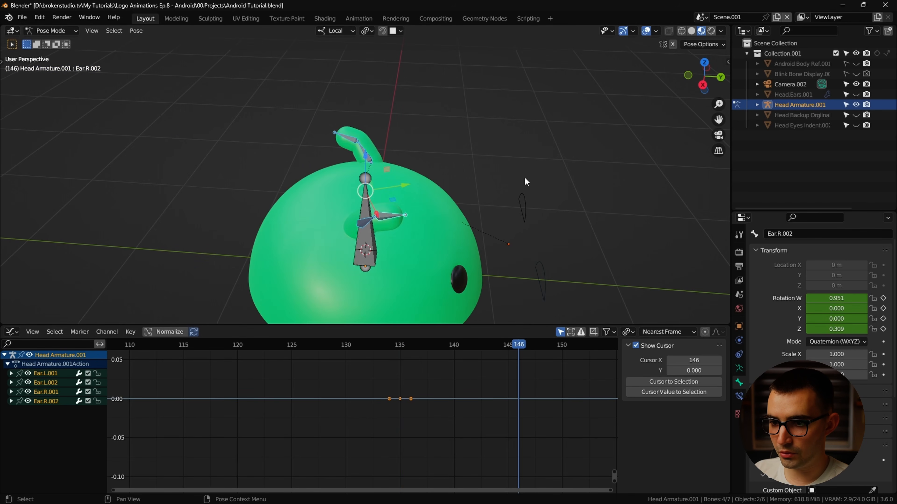
key(r)
key(z)
key(z)
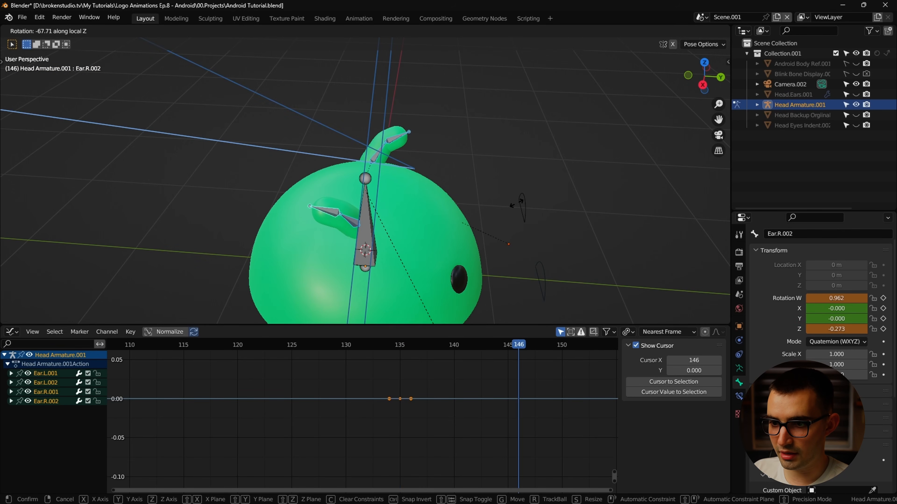
click(537, 207)
key(i)
click(506, 192)
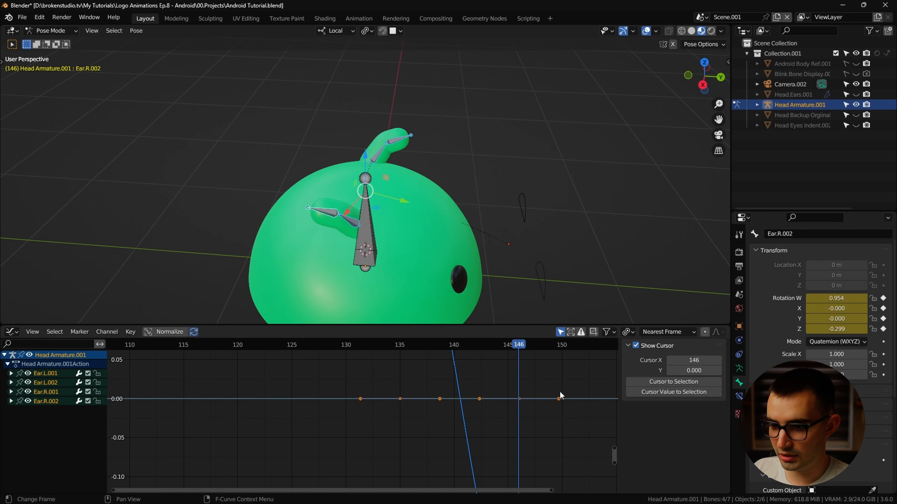
Copy the ear bones' rotation keyframes from frame 135 and paste them at frame 157.
middle_drag(560, 391, 468, 392)
drag(429, 345, 439, 345)
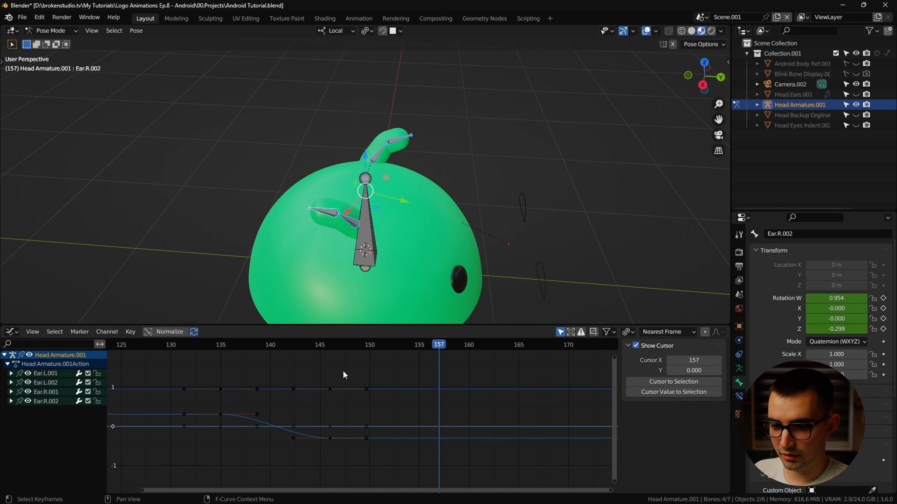
drag(199, 371, 248, 433)
key(ctrl+c)
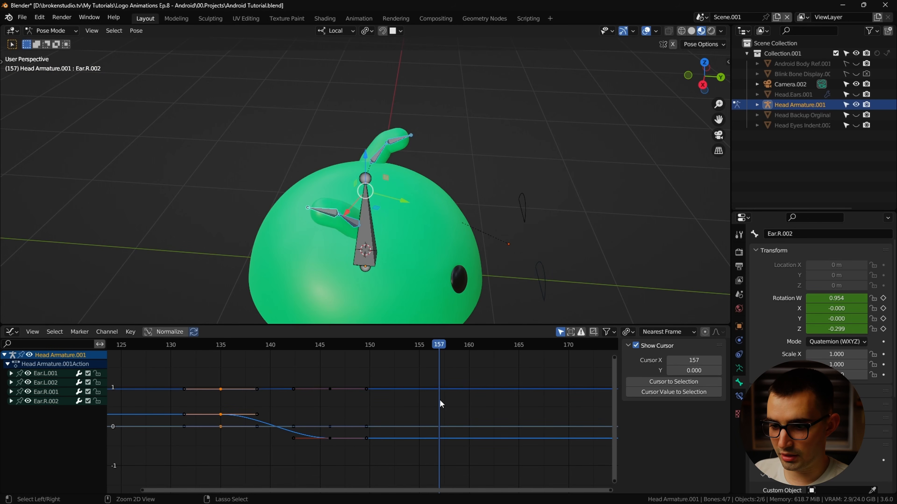
key(ctrl+v)
Reduce the ear bend at frame 157 by rotating the bones about -22° around local Z, and keyframe their rotation.
key(r)
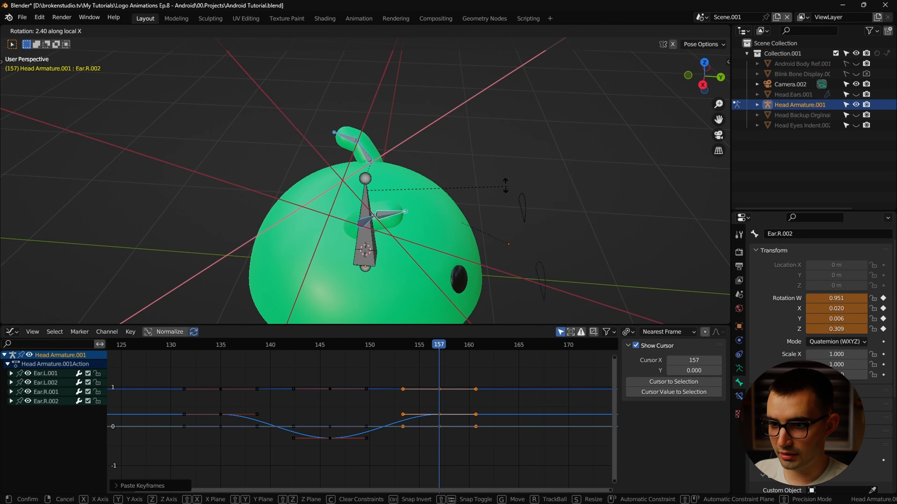
key(z)
key(z)
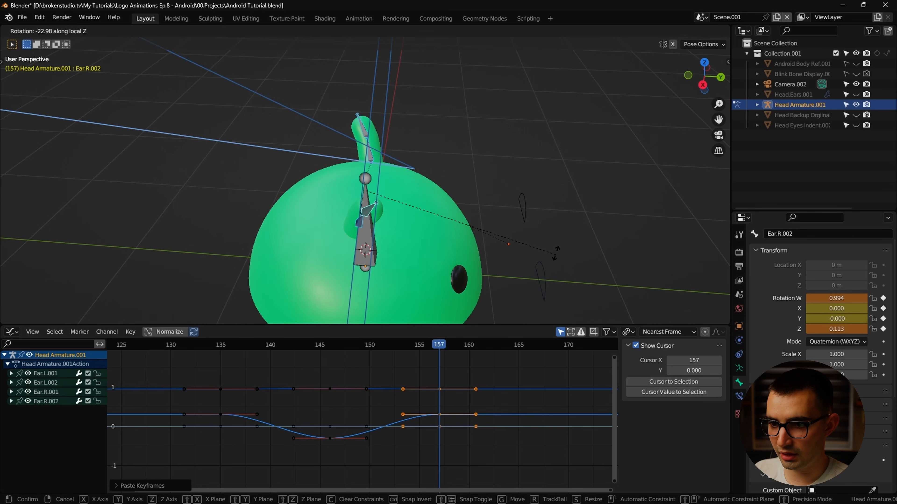
click(526, 206)
key(i)
click(526, 206)
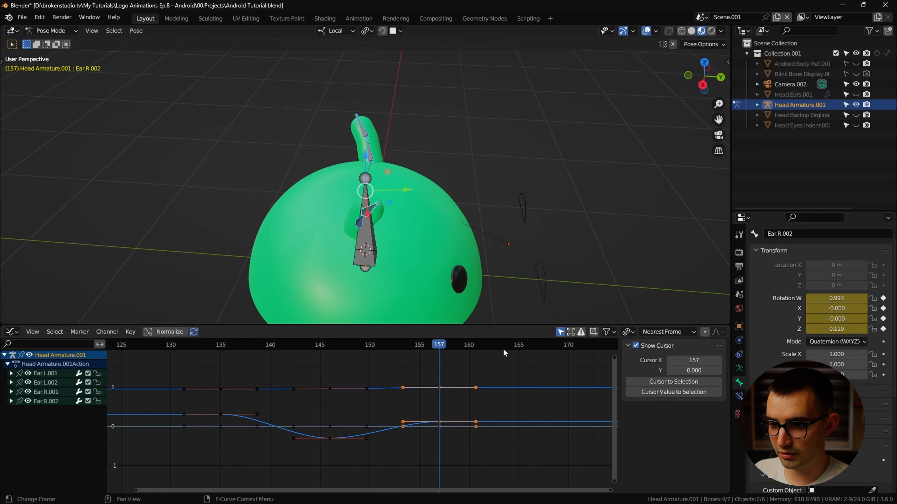
At frame 166, rotate the ear bones -22° around local Z and keyframe their rotation.
drag(453, 351, 529, 346)
key(r)
key(z)
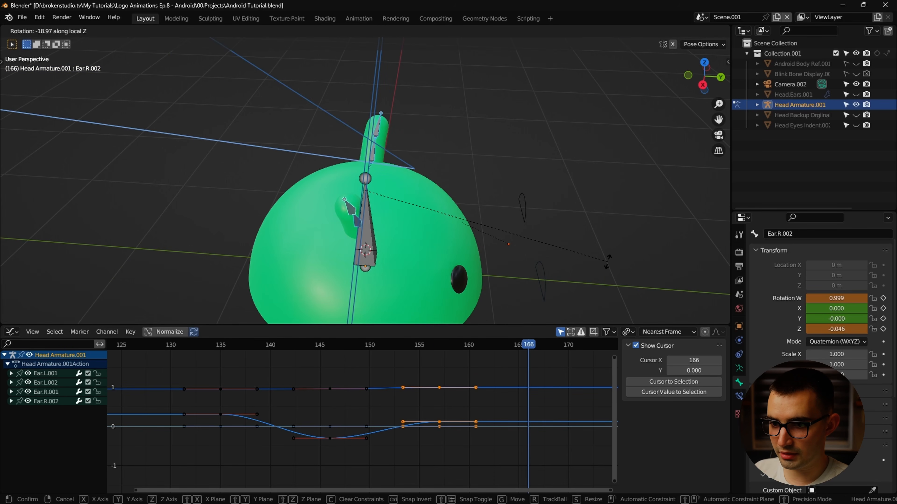
click(600, 276)
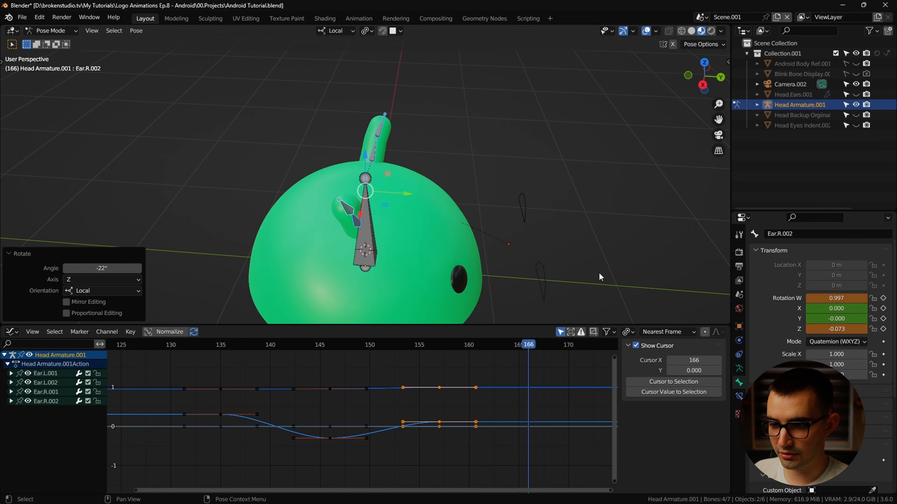
key(i)
click(580, 243)
At frame 181, clear the rotation of all four ear bones and keyframe it.
middle_drag(586, 402, 396, 403)
drag(402, 346, 487, 344)
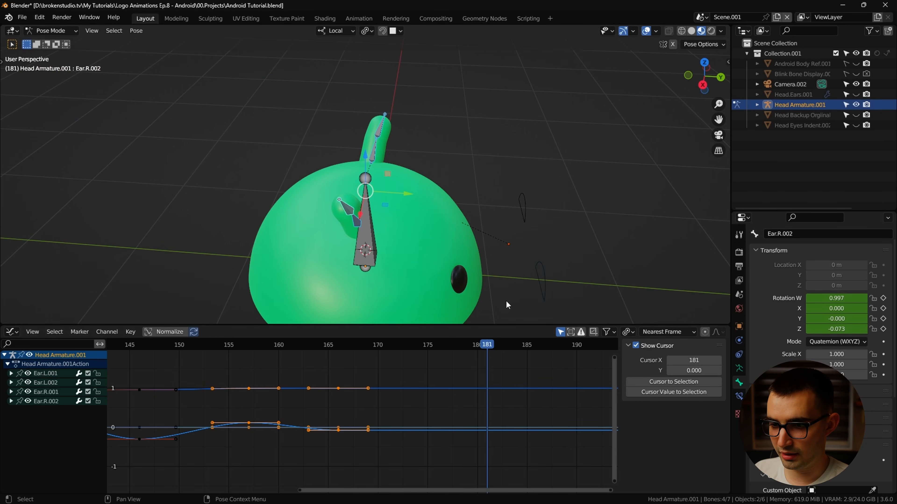
key(alt+r)
key(i)
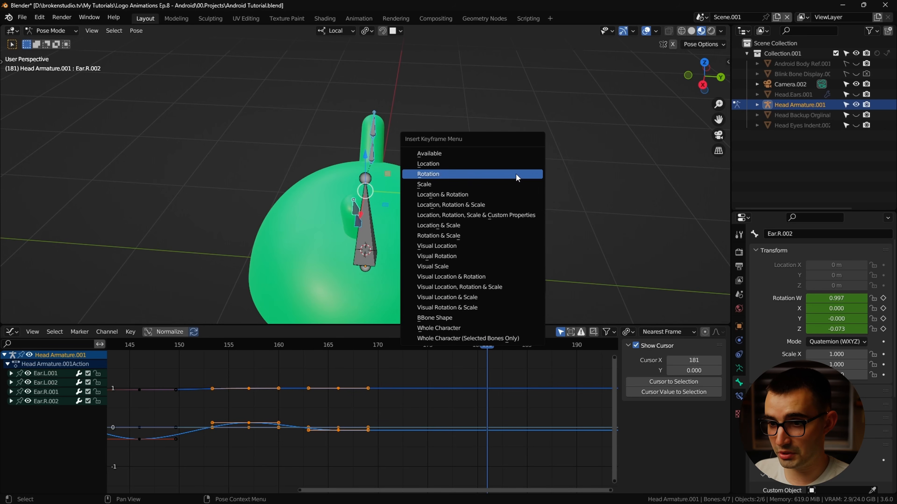
click(516, 175)
Select all ear keyframes, set the graph pivot to Individual Centers, and scale their handles by about 1.22 along X.
middle_drag(536, 205, 424, 194)
scroll(469, 367, down, 6)
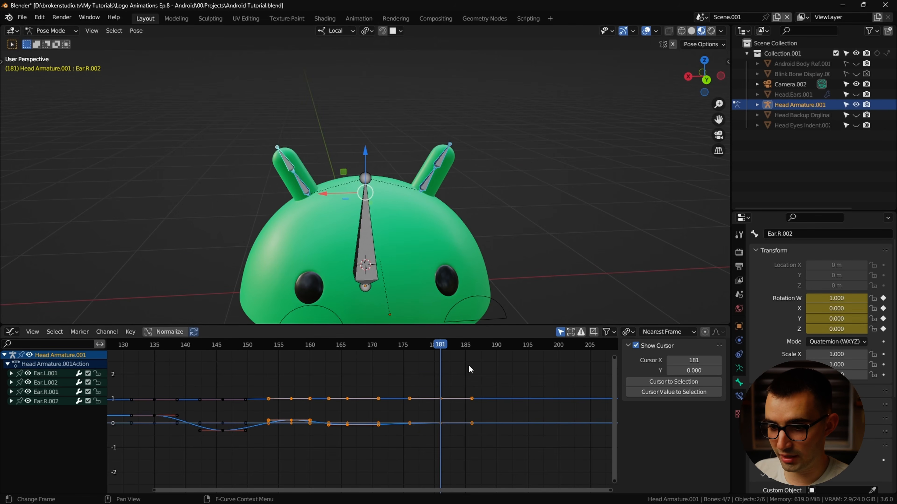
click(435, 388)
middle_drag(477, 380, 535, 371)
drag(546, 370, 159, 489)
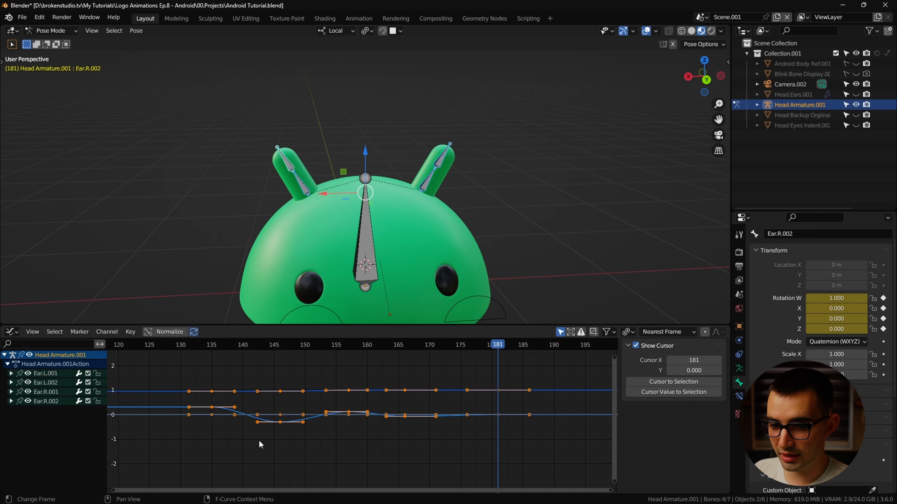
click(629, 333)
click(653, 371)
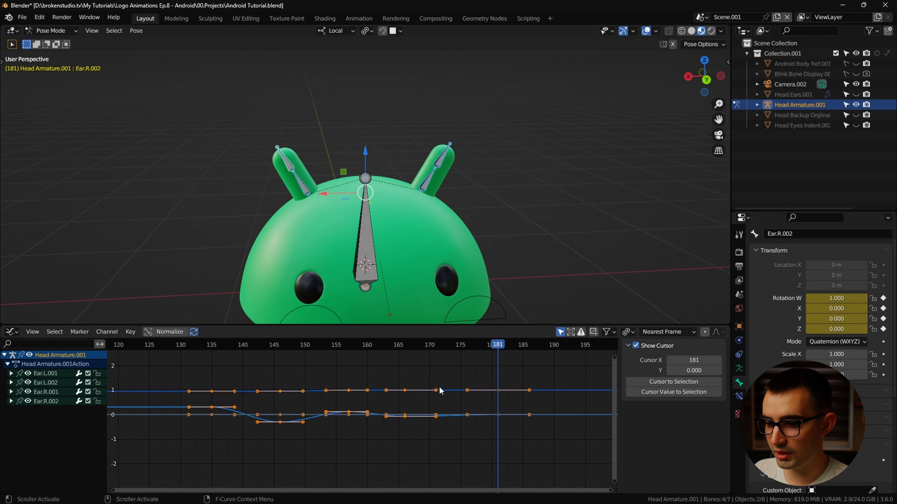
key(s)
key(x)
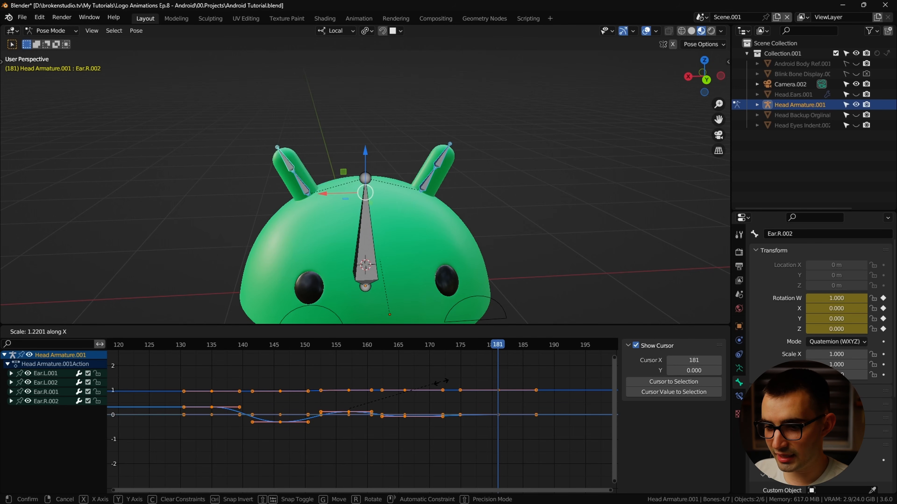
click(442, 382)
Normalize the ear curves in the graph and play the ear animation.
key(Home)
click(168, 334)
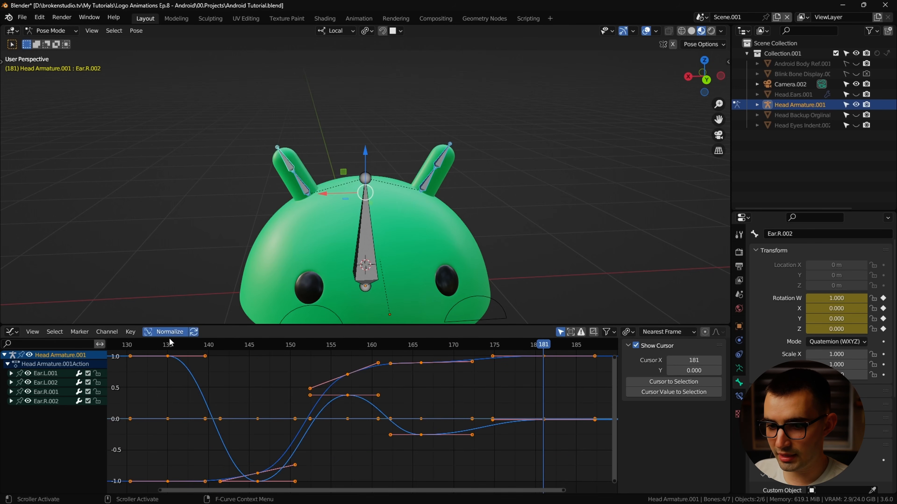
key(space)
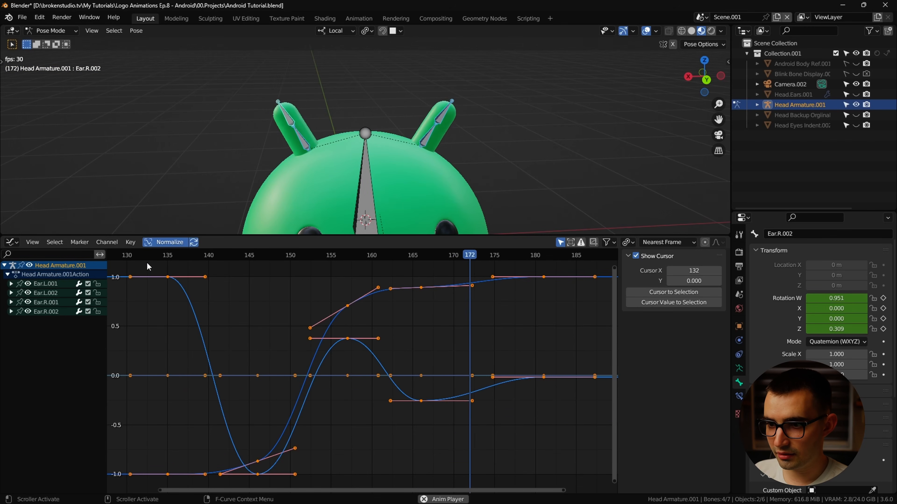
key(space)
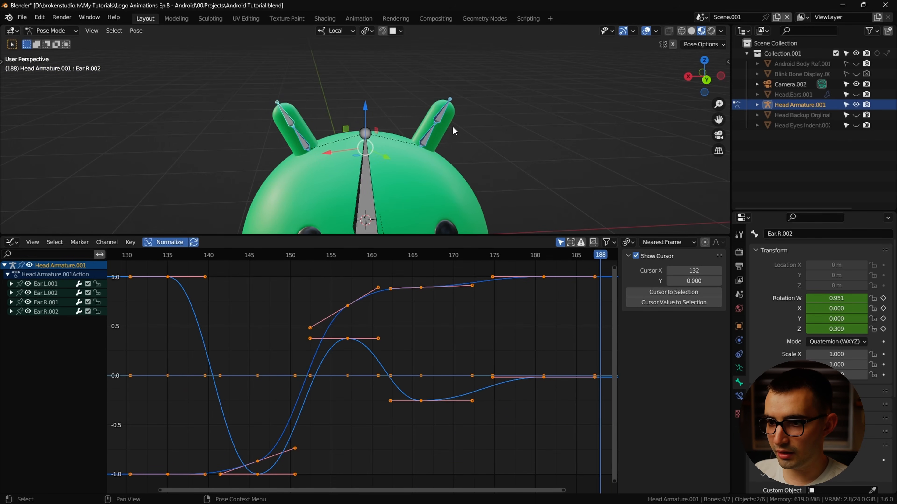
Select the two upper ear bones and shift their keyframes about 6 frames later along the time axis.
click(454, 131)
shift+click(292, 121)
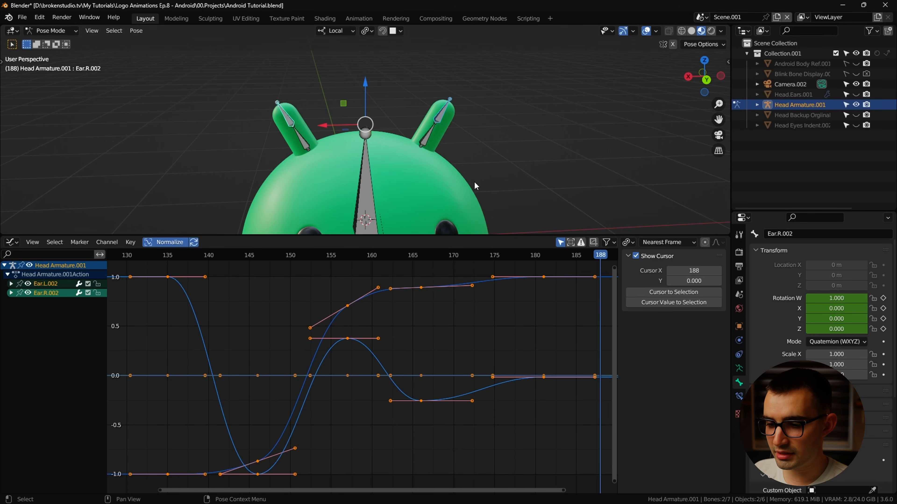
key(g)
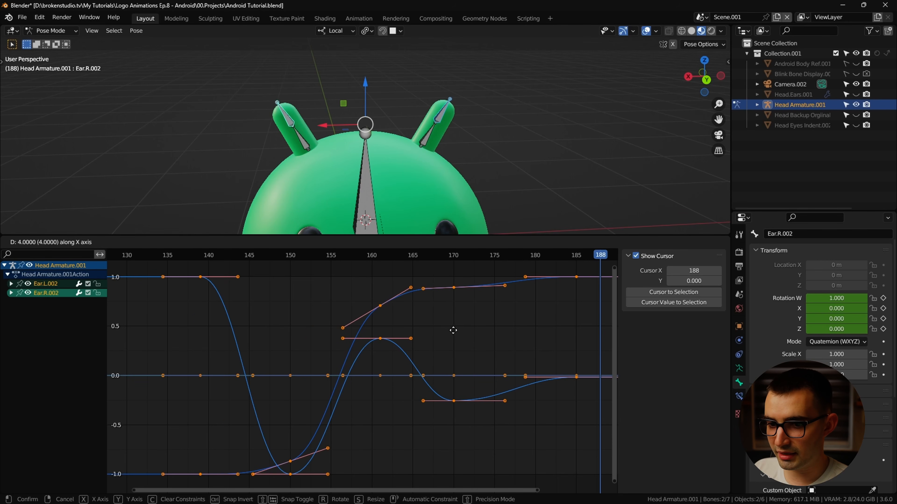
click(469, 335)
Play back the ear animation from an angled close-up to check the overlap between lower and upper ear bones.
drag(160, 254, 190, 252)
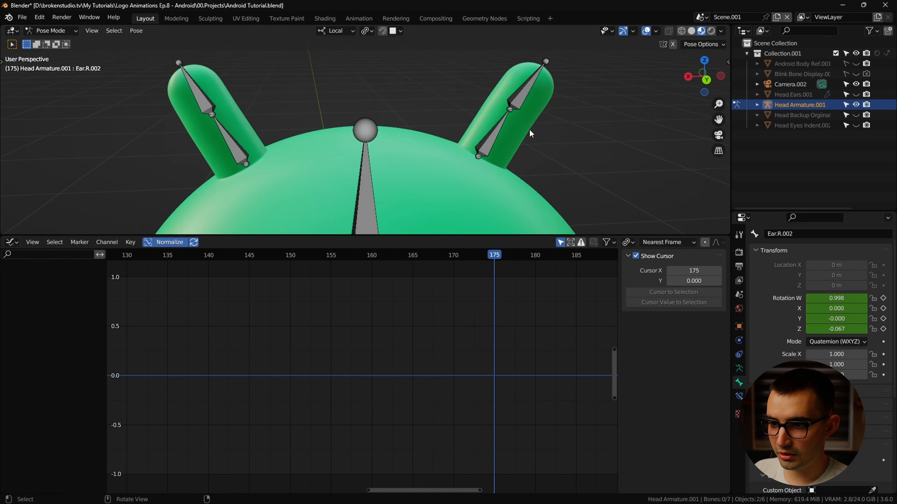
middle_drag(528, 129, 473, 130)
key(space)
key(space)
scroll(261, 296, down, 3)
key(space)
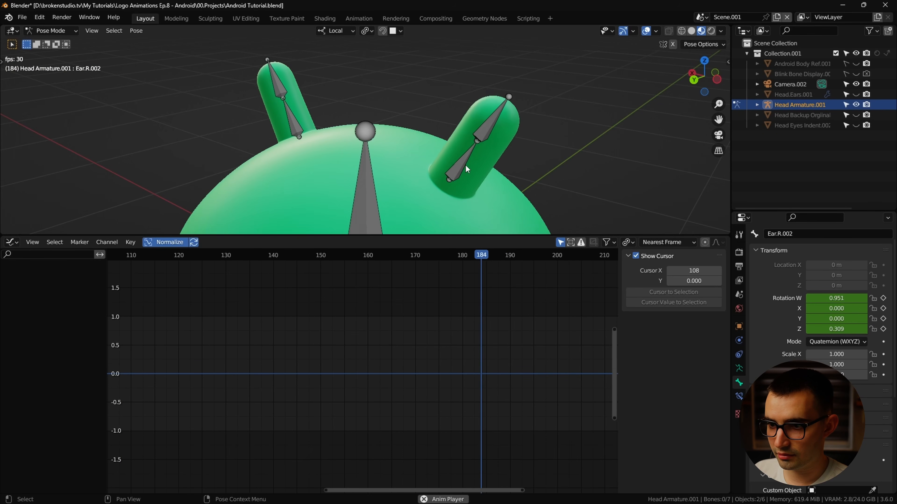
key(space)
Restore the upper ear bone selection, move their keyframes to lag the lower bones by 4 frames, and replay the animation.
key(ctrl+z)
key(ctrl+z)
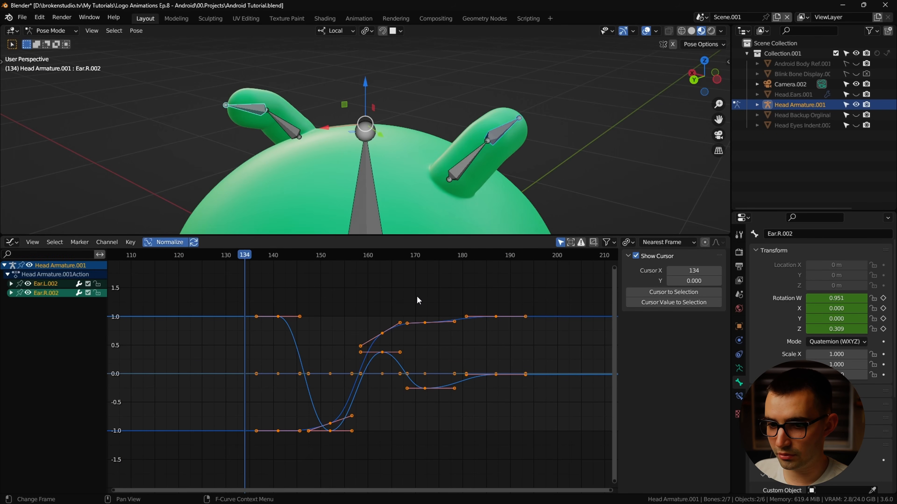
key(ctrl+z)
key(g)
key(x)
click(318, 289)
key(space)
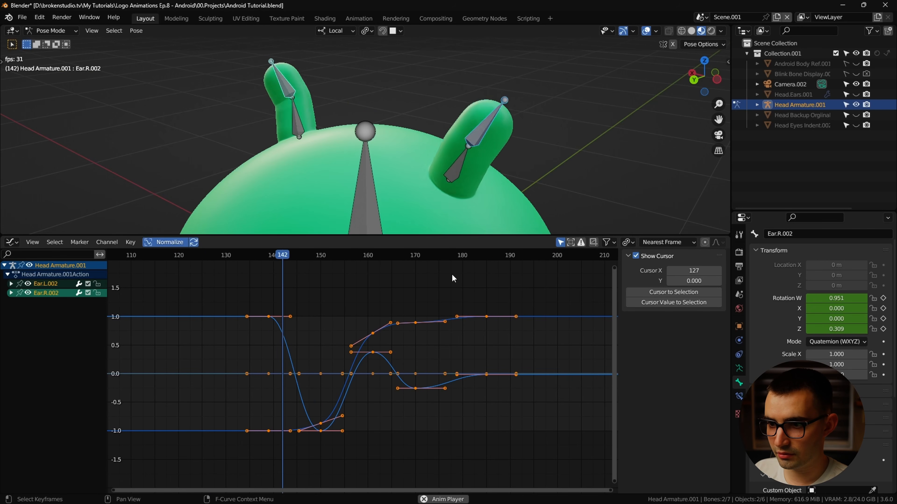
key(Escape)
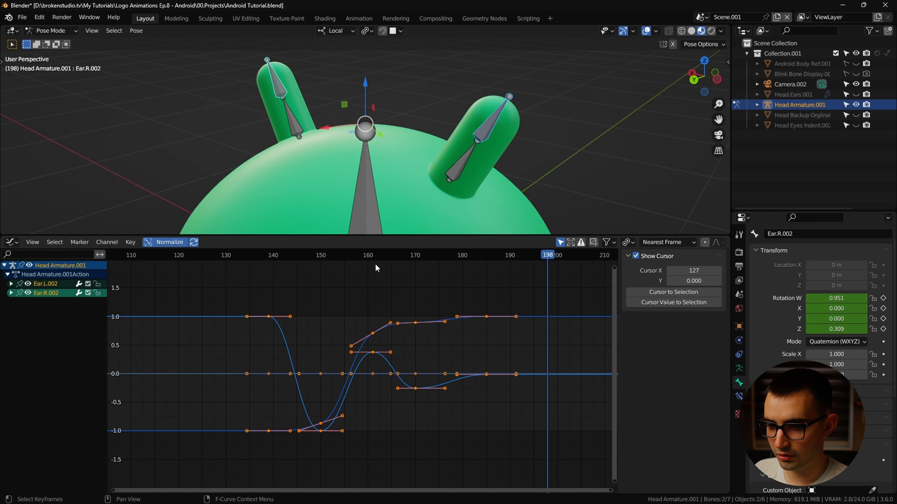
Select all four ear bones, scale their keyframes closer together around the 2D cursor at frame 133, and play the result.
shift+click(466, 168)
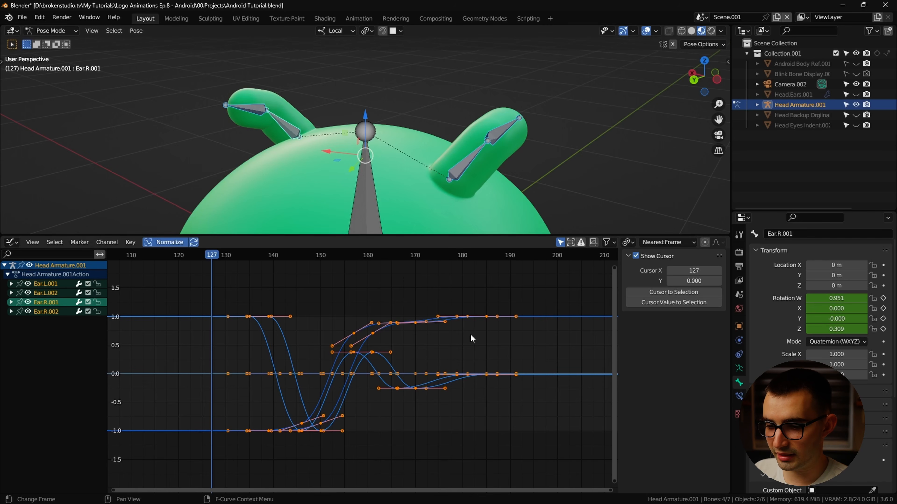
click(240, 265)
drag(235, 256, 240, 255)
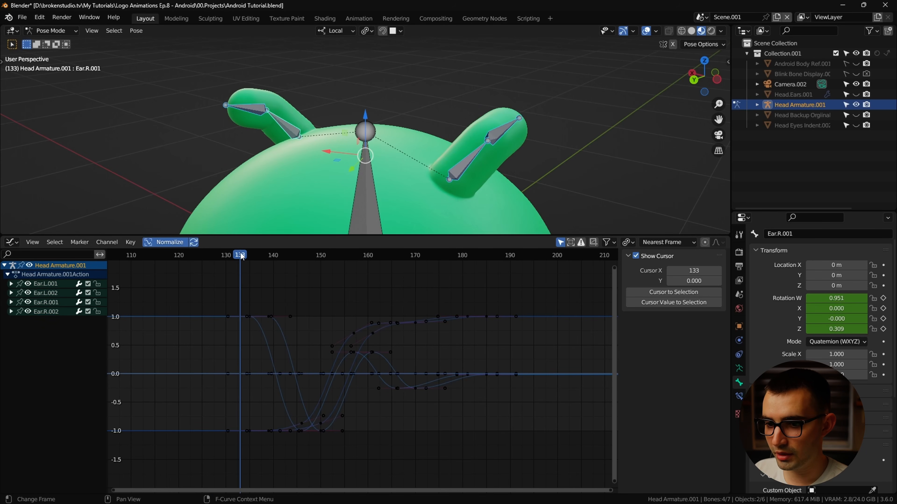
key(a)
click(628, 242)
click(641, 267)
key(s)
click(445, 336)
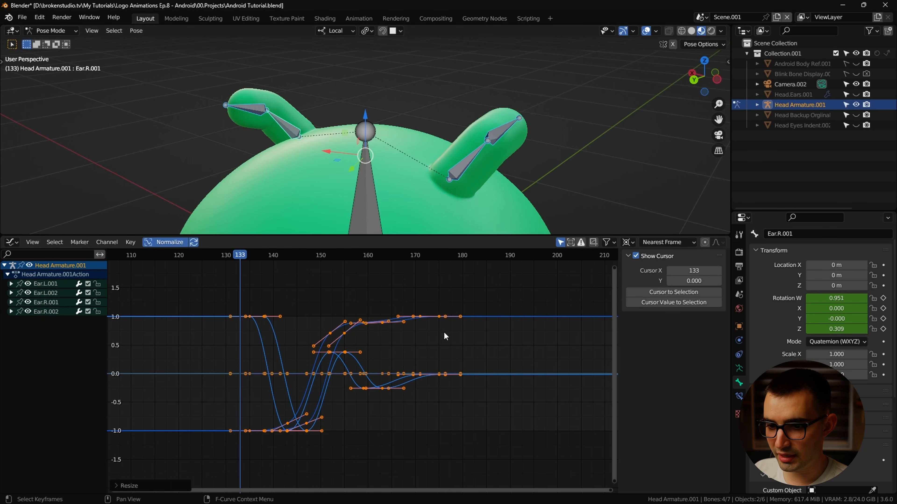
key(space)
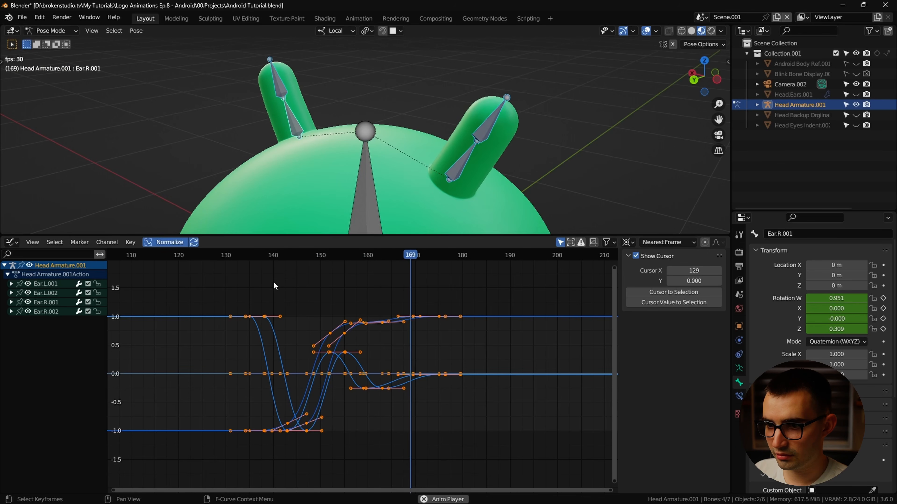
Save the file and review the ear animation through the camera view.
key(KP_0)
key(ctrl+s)
drag(257, 253, 112, 256)
middle_drag(218, 315, 467, 297)
drag(353, 257, 237, 260)
Shift the ear keyframes in time and play back the animation through the camera.
key(g)
click(312, 277)
key(space)
key(space)
scroll(481, 203, up, 3)
key(space)
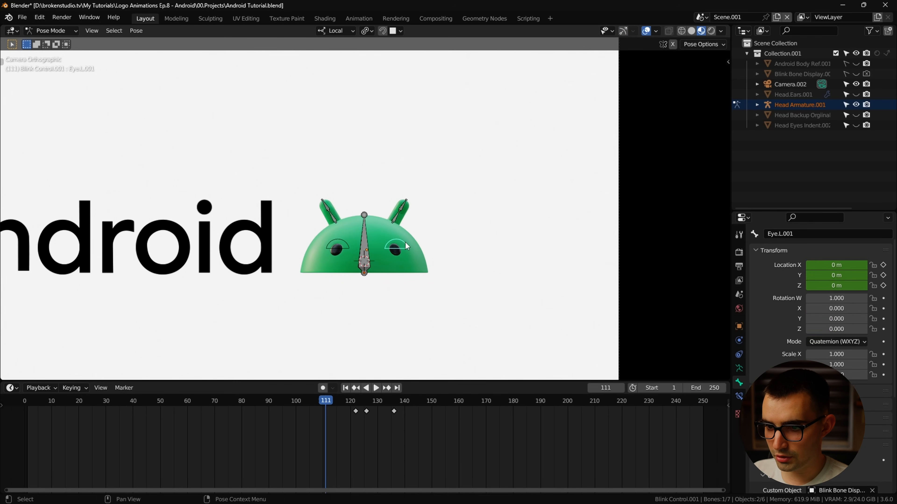
Shift the blink keyframes of both eye controls 10 frames later and play the animation.
drag(419, 434, 349, 405)
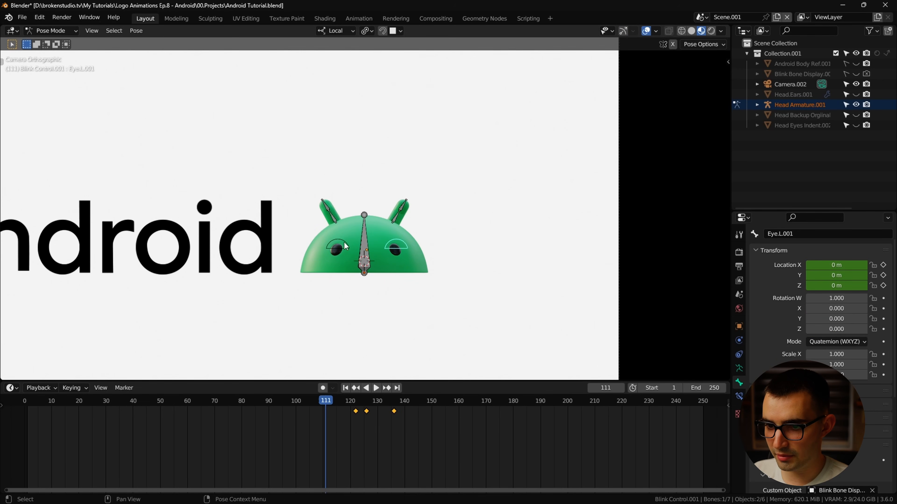
key(g)
click(419, 420)
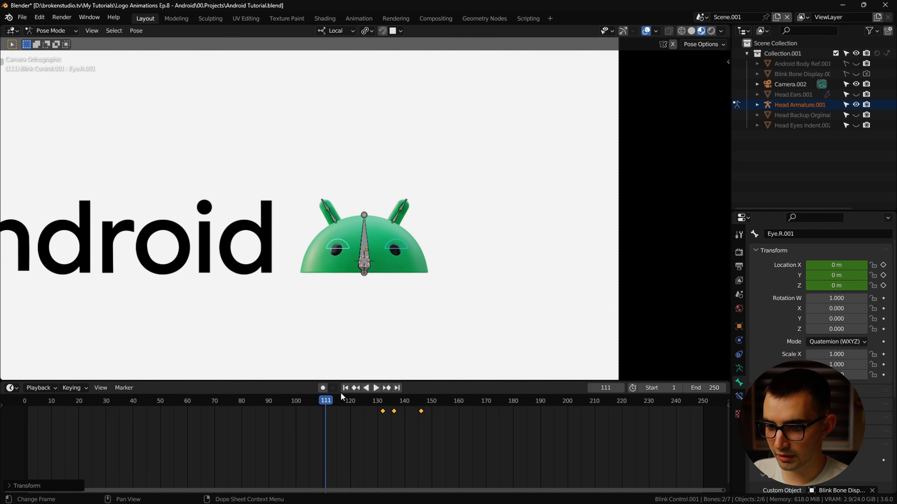
key(space)
key(space)
key(space)
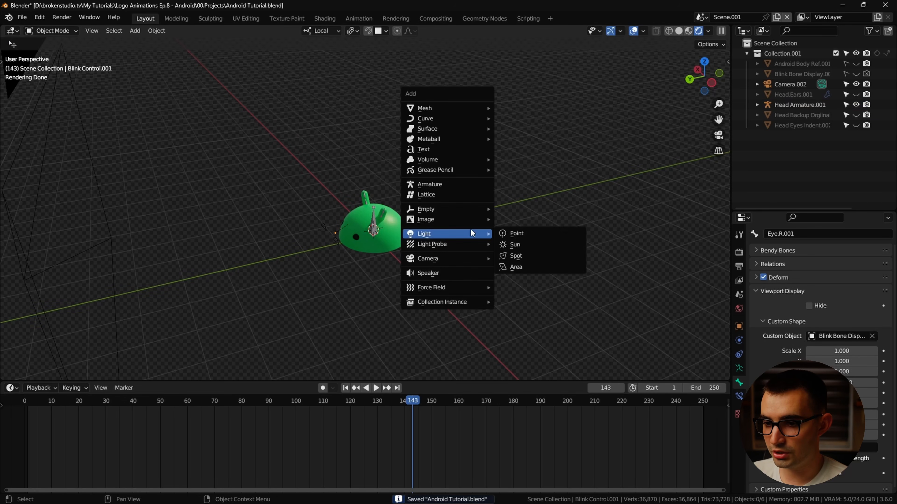
Add an area light, move it about 2.33 m up along Z above the head, and enlarge it.
click(519, 264)
key(g)
key(z)
click(381, 122)
drag(401, 153, 505, 191)
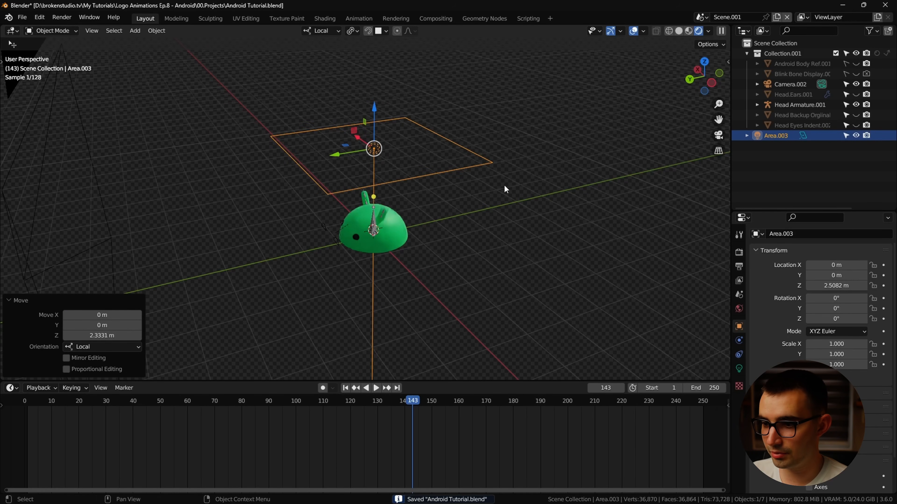
Enlarge the area light further and raise it by about another 1.11 m above the head.
click(740, 310)
scroll(788, 327, down, 5)
scroll(787, 327, up, 6)
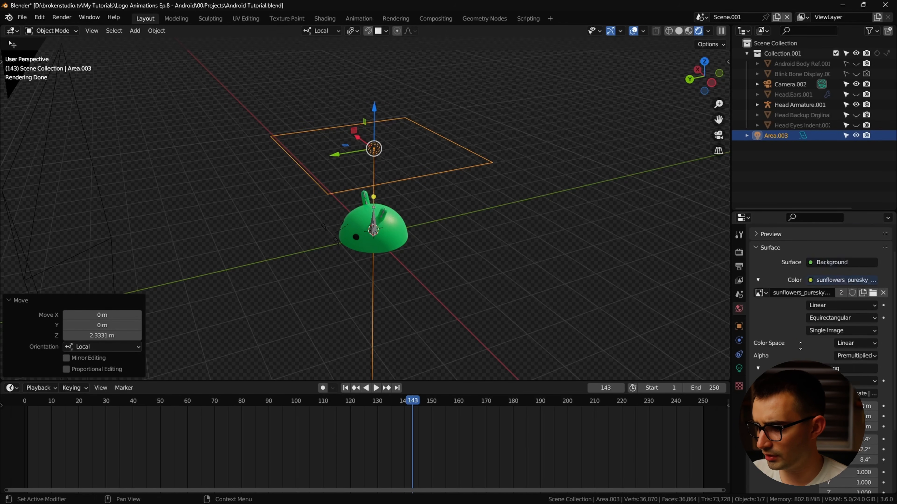
drag(494, 160, 590, 165)
middle_drag(593, 187, 526, 175)
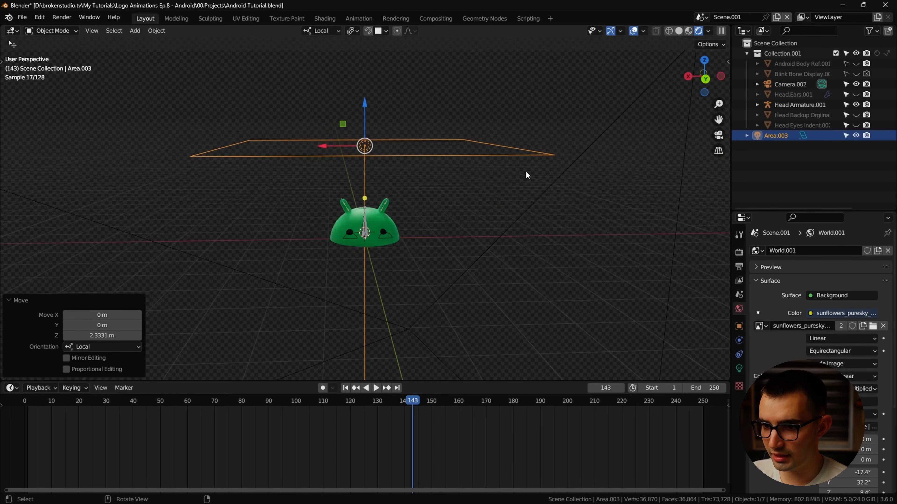
drag(366, 105, 367, 60)
Adjust the area light's power to about 212 W.
middle_drag(424, 131, 521, 147)
right_click(522, 147)
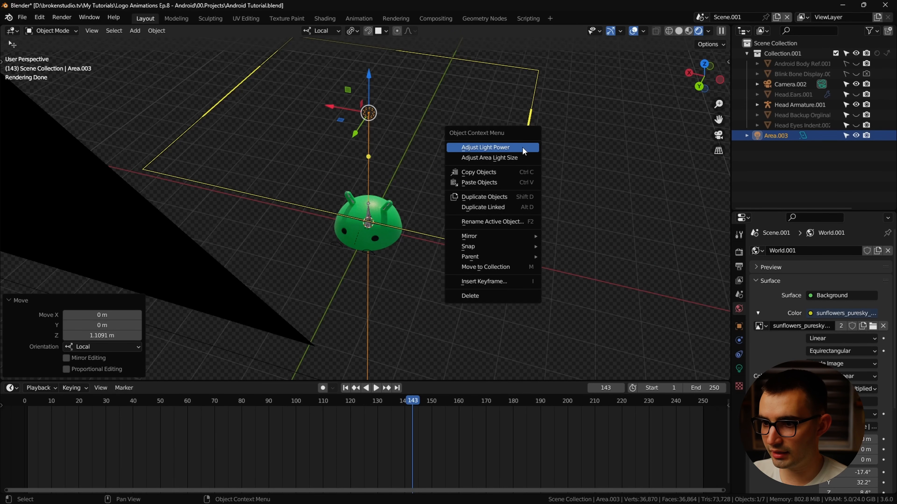
click(522, 148)
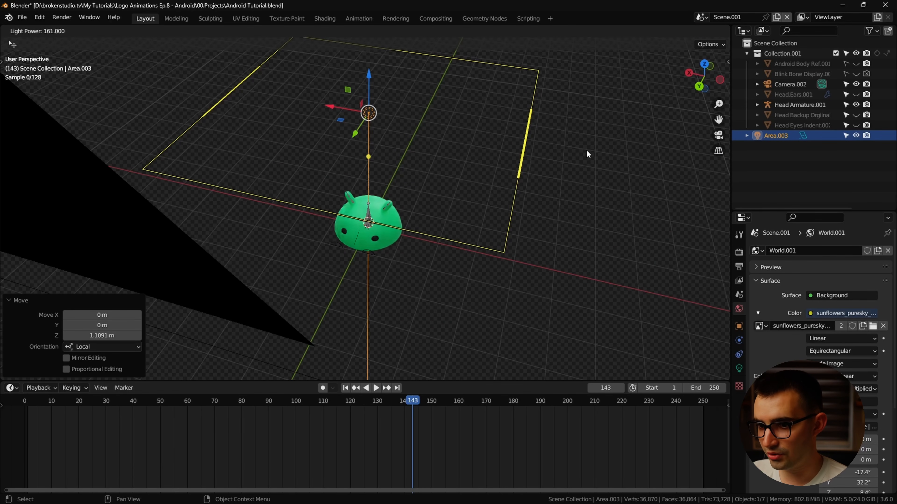
click(671, 145)
Split the 3D viewport in two and show the rendered camera view in one half without gizmos or overlays.
drag(729, 26, 358, 37)
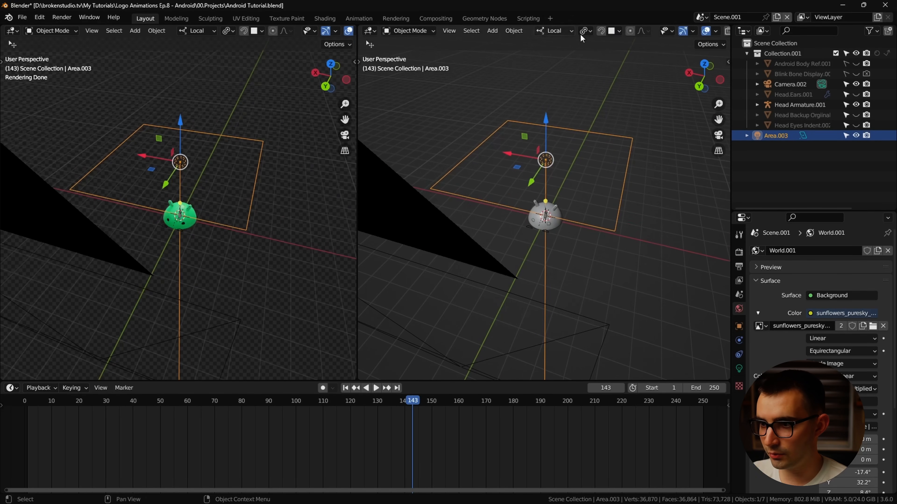
key(KP_0)
click(325, 31)
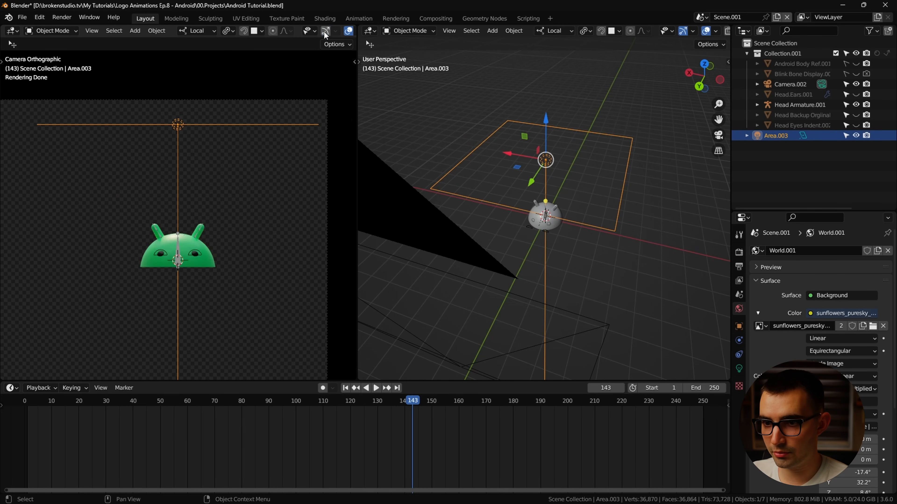
click(349, 30)
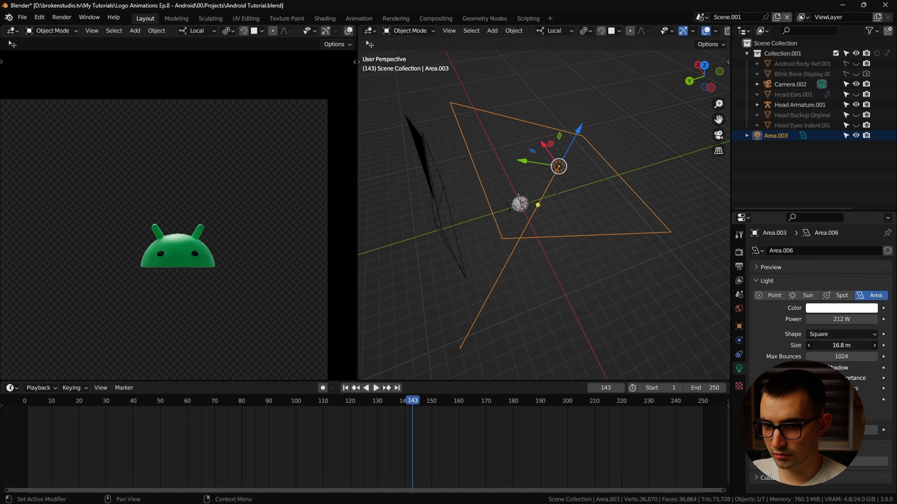
Set the area light's size to about 18.6 m and its power to 5000 W.
drag(841, 345, 852, 345)
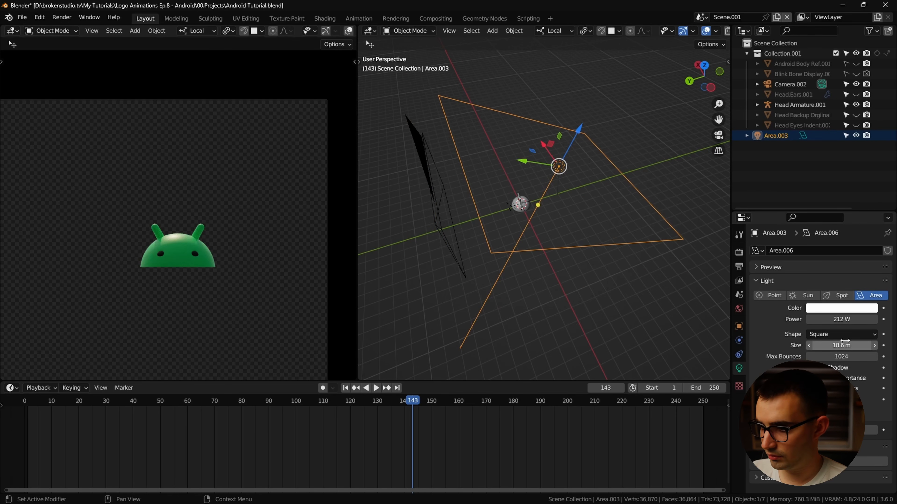
click(846, 320)
text(5000)
key(Return)
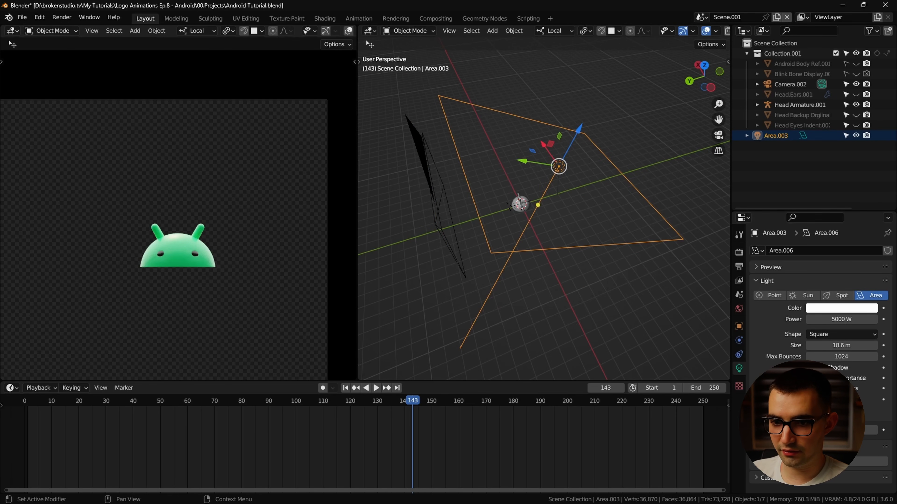
Duplicate the area light along local Z to below the head and rotate the copy 180° around Y to face upward.
key(shift+d)
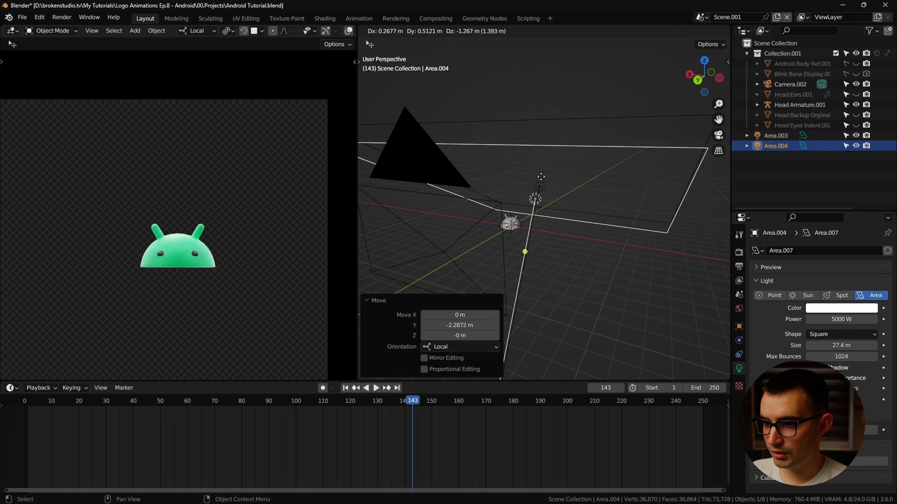
key(z)
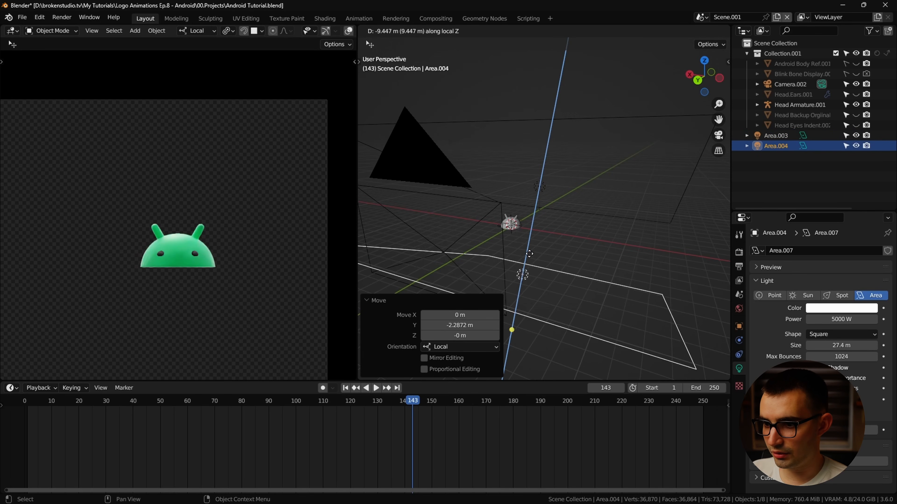
click(552, 276)
text(ry180)
key(Return)
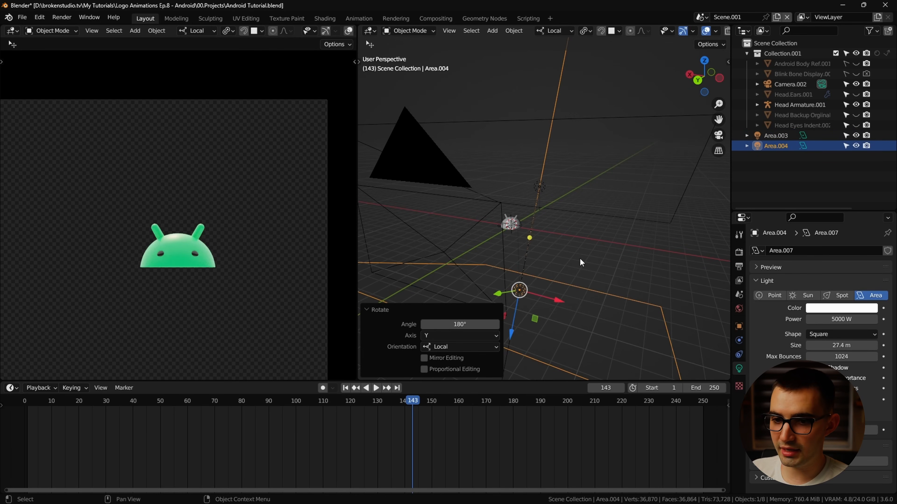
middle_drag(581, 260, 557, 226)
Set the lower area light's power to 1000 W.
click(842, 320)
text(1000)
key(Return)
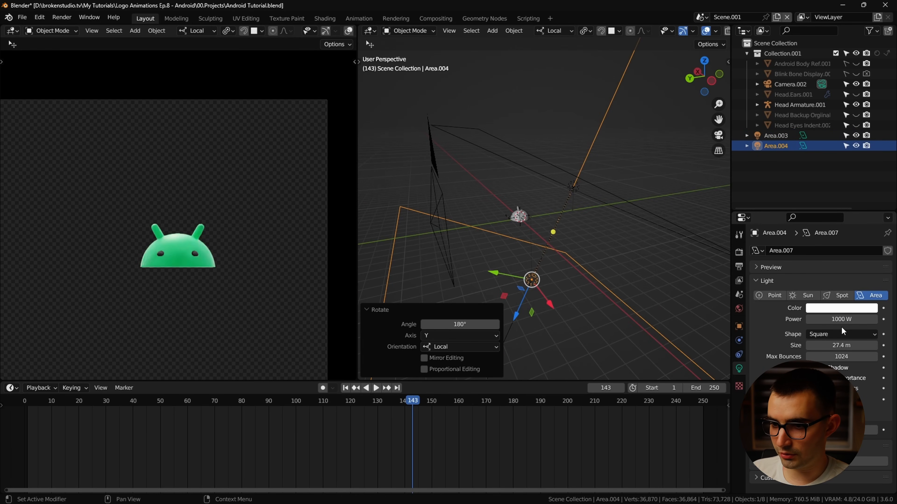
Shrink the lower area light and move it along its local Y axis toward the camera side.
drag(391, 258, 583, 269)
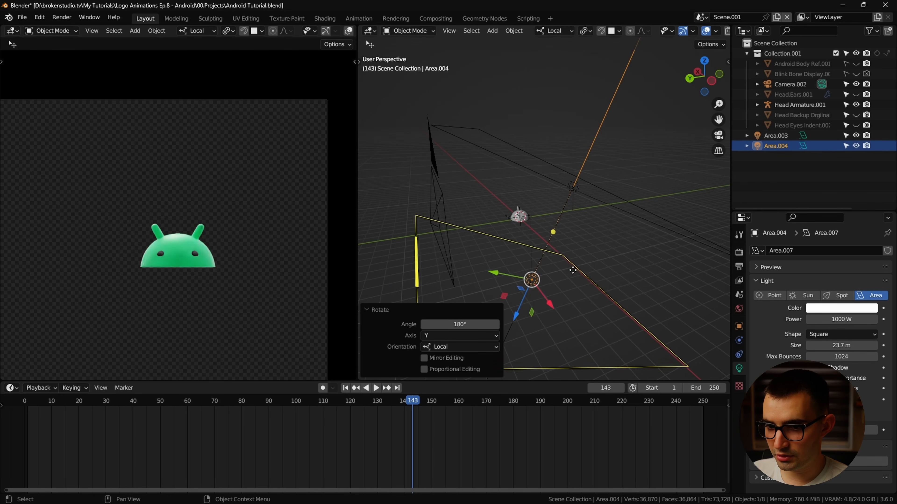
middle_drag(573, 269, 543, 261)
drag(508, 279, 449, 259)
middle_drag(465, 277, 452, 268)
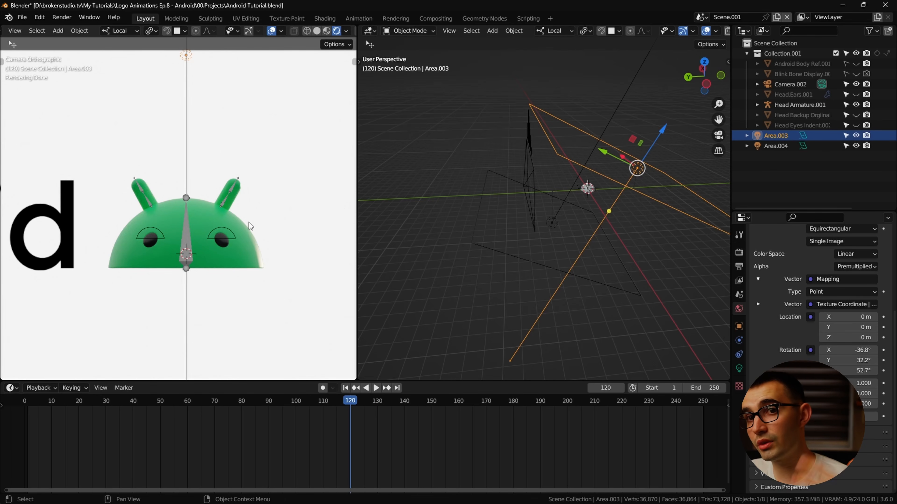
Turn off the Text Info, Extras and Bones overlays in the camera viewport.
click(282, 31)
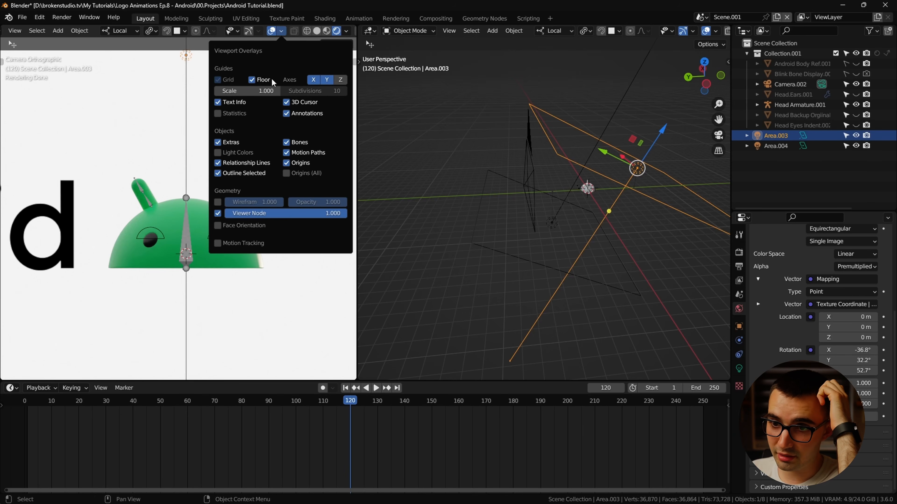
click(231, 78)
click(234, 91)
click(287, 91)
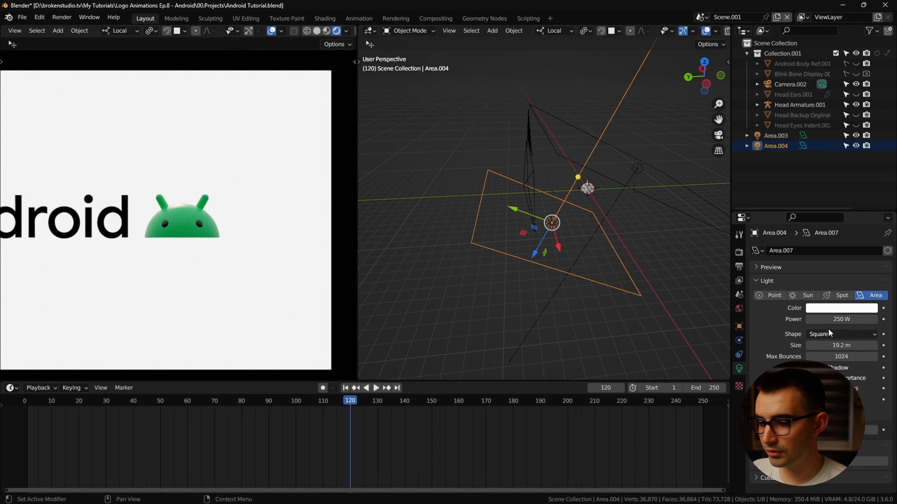
Select the upper area light behind the head and set its power to 5000 W.
click(703, 221)
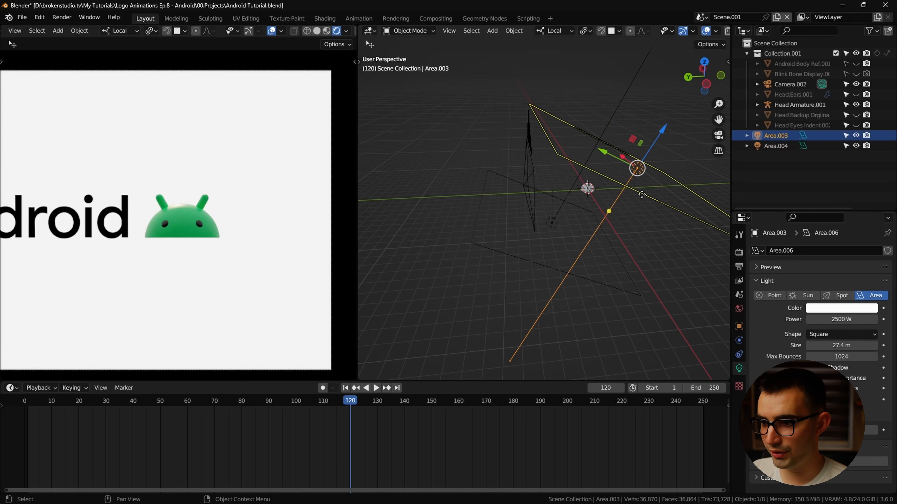
click(863, 319)
text(5000)
key(Return)
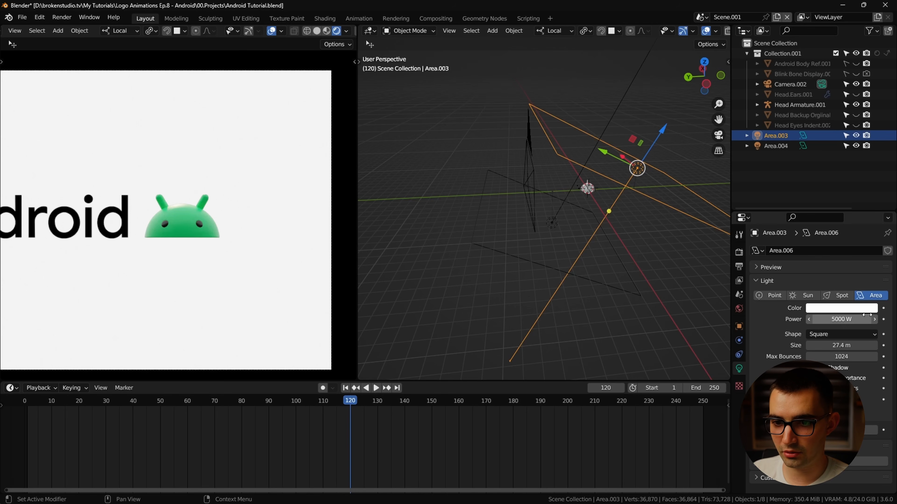
Set the upper area light's power to 4000 W and save the file.
scroll(230, 243, down, 2)
click(850, 317)
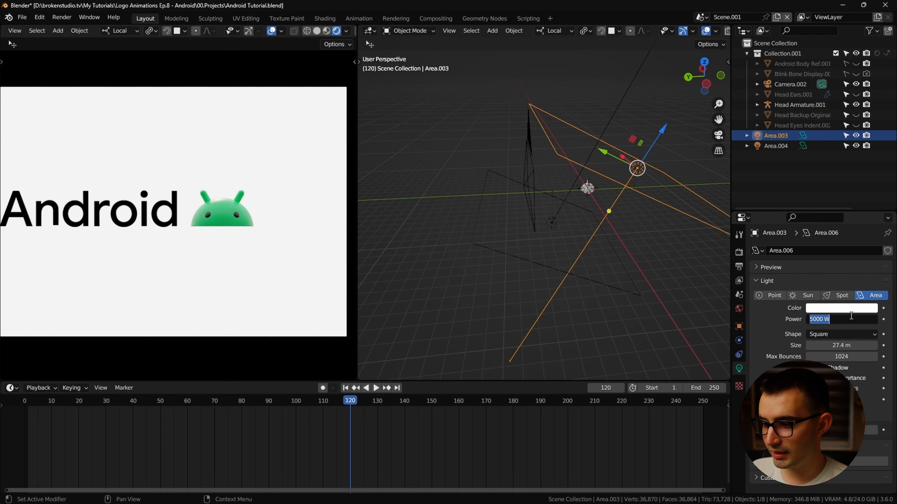
text(4000)
key(Return)
key(ctrl+s)
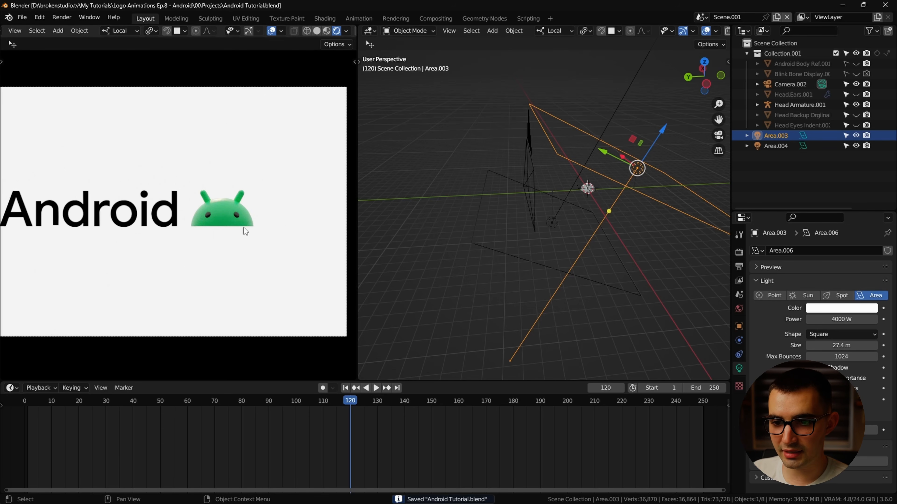
Set the specular of the head's Eyes material to 1.5.
scroll(244, 247, up, 3)
click(263, 256)
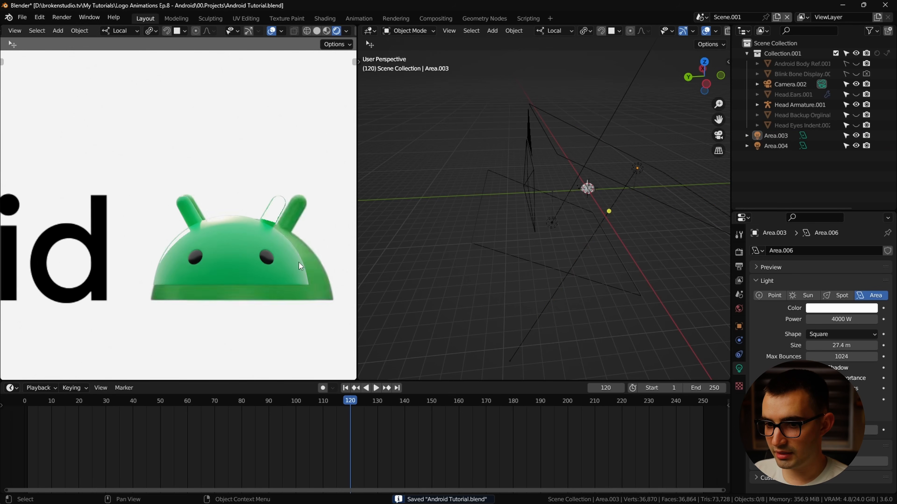
scroll(262, 265, up, 2)
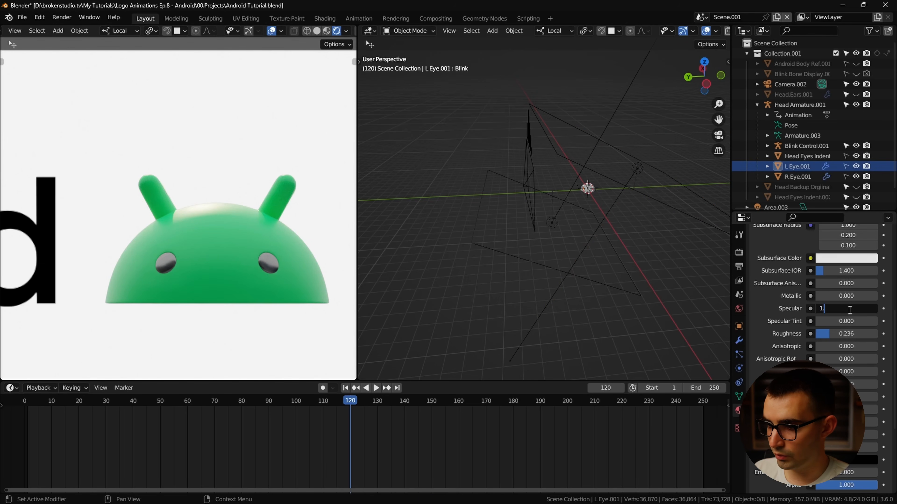
text(.5)
key(Return)
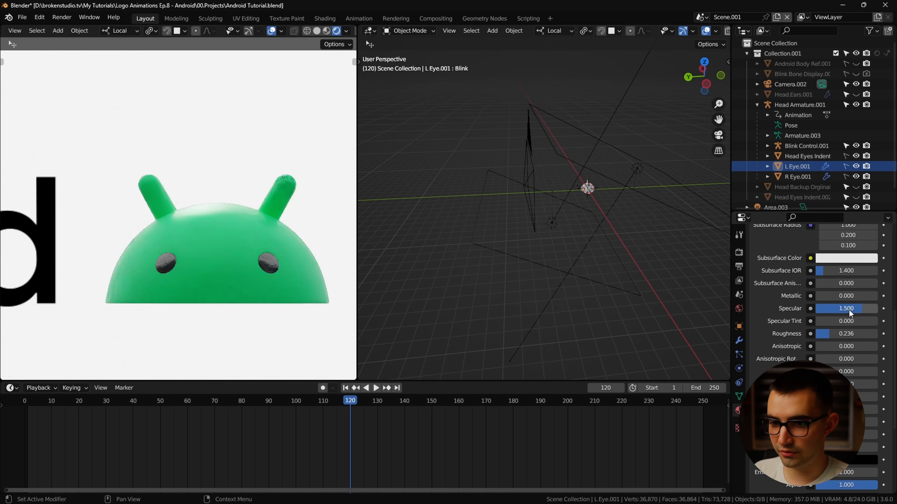
Shrink the upper area light to about 22.1 m and move it about -4.7 m along its local Y axis.
scroll(167, 267, down, 3)
key(s)
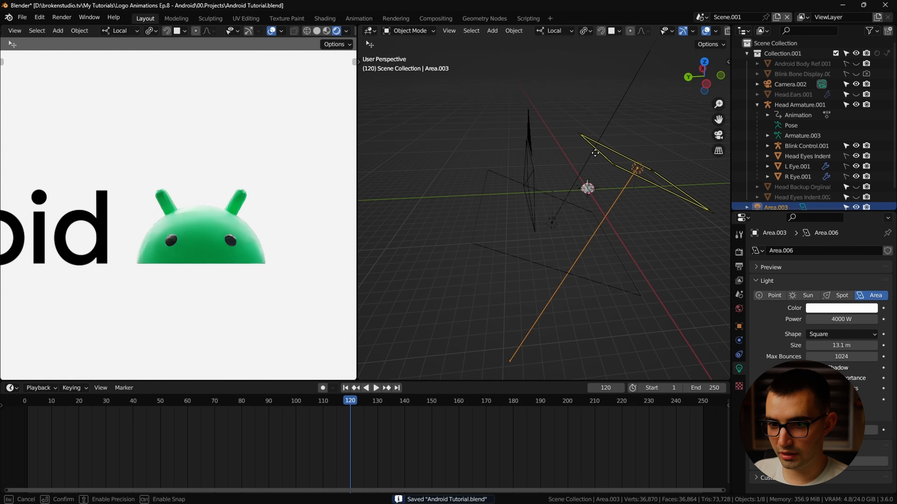
click(591, 249)
key(ctrl+z)
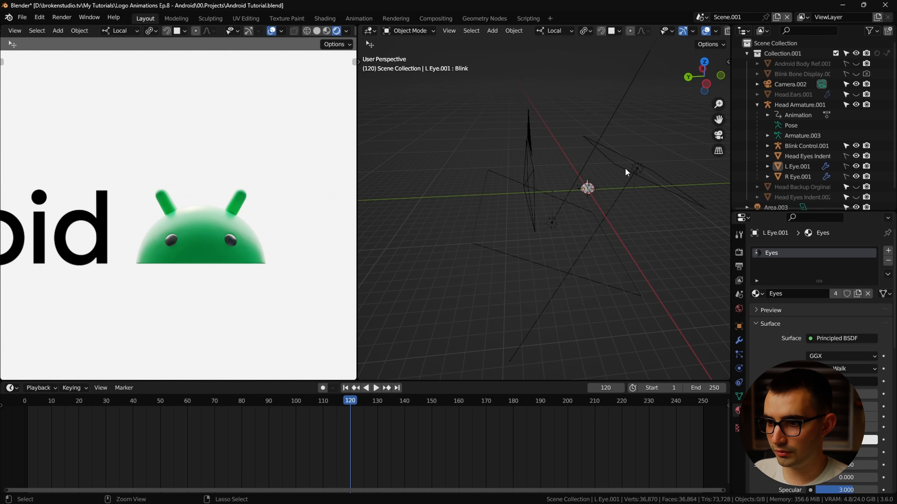
click(630, 170)
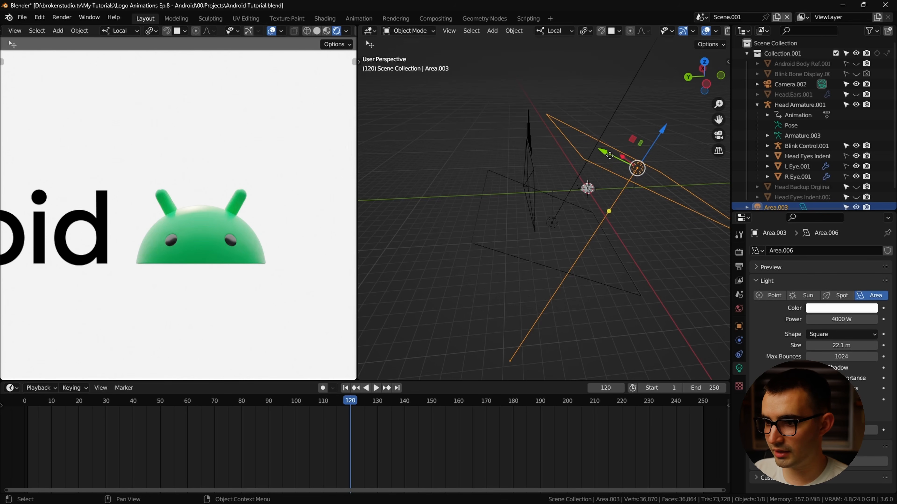
drag(605, 154, 618, 174)
scroll(256, 278, up, 5)
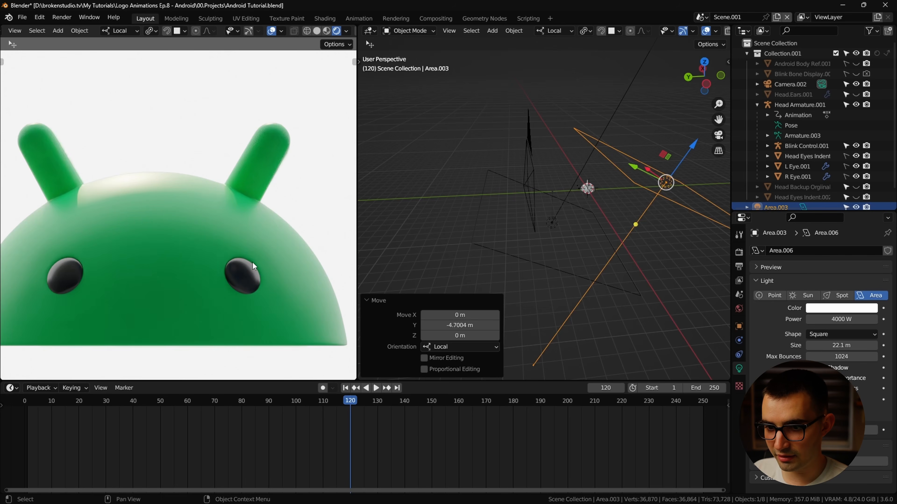
Select the lower area light in front of the head and enlarge it to about 30.2 m.
scroll(563, 230, down, 1)
drag(619, 175, 625, 176)
scroll(544, 241, down, 1)
scroll(543, 241, down, 2)
click(514, 228)
click(542, 226)
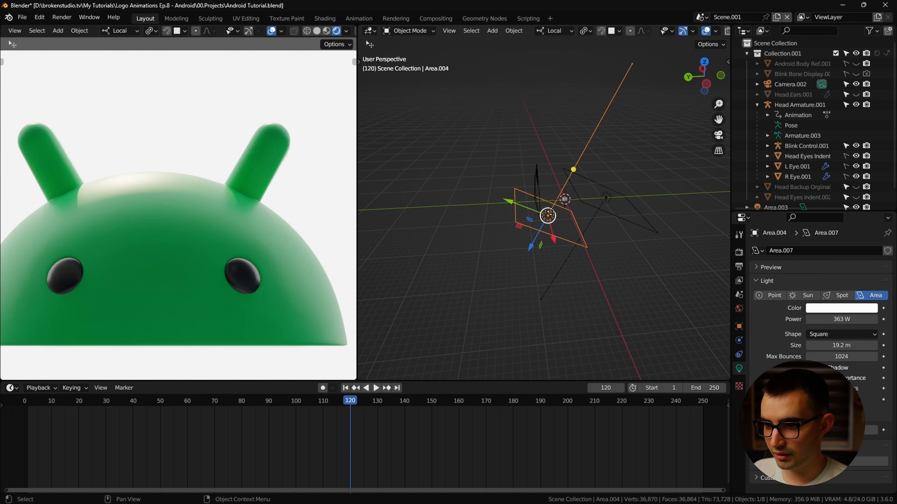
drag(586, 244, 616, 260)
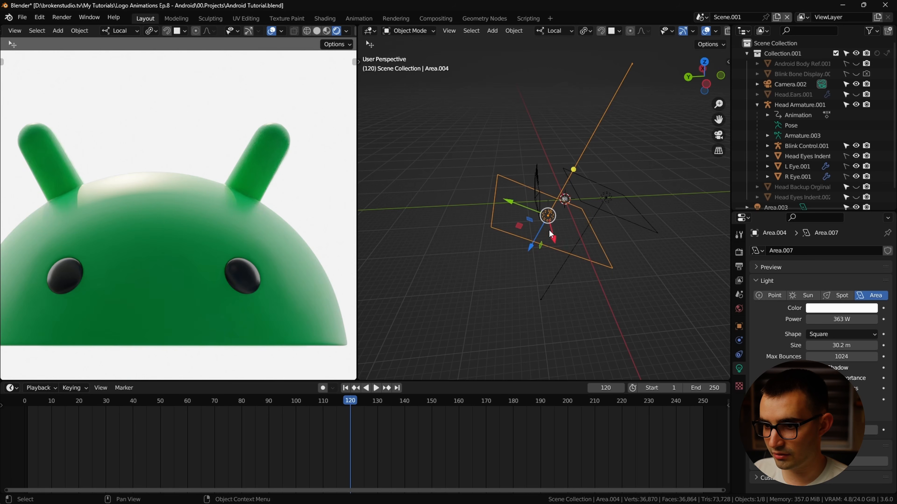
Tilt the lower area light at 2500 W and move it about -16.4 m along its local Y axis.
drag(513, 206, 498, 202)
key(r)
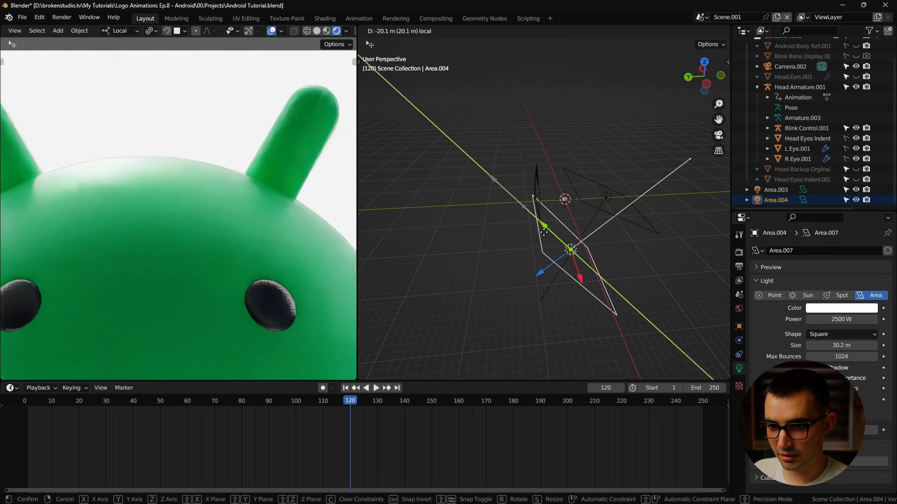
drag(538, 231, 535, 226)
scroll(169, 277, down, 8)
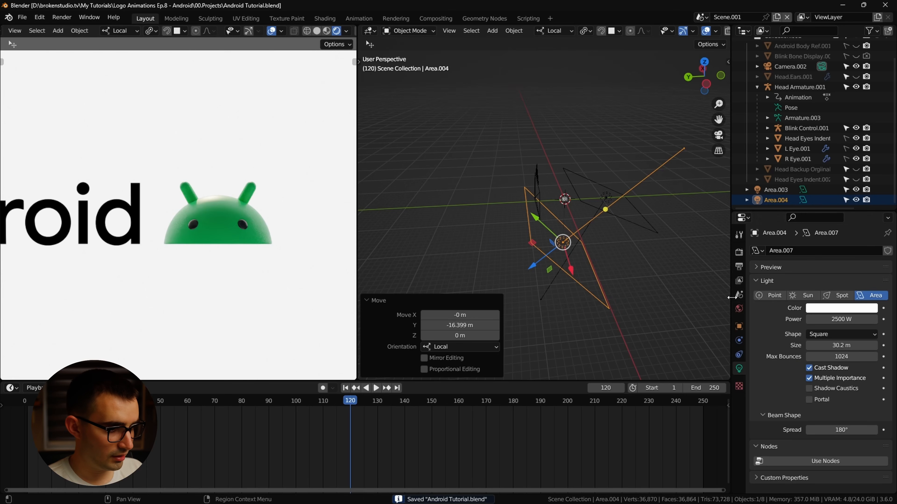
Rotate the world's environment texture to about -46.5° on X and set the background strength to 2.
click(739, 309)
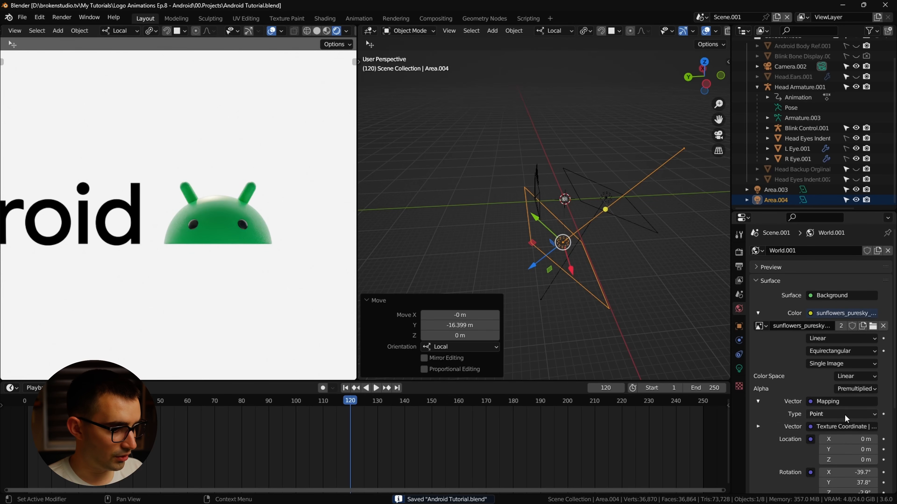
drag(848, 472, 872, 473)
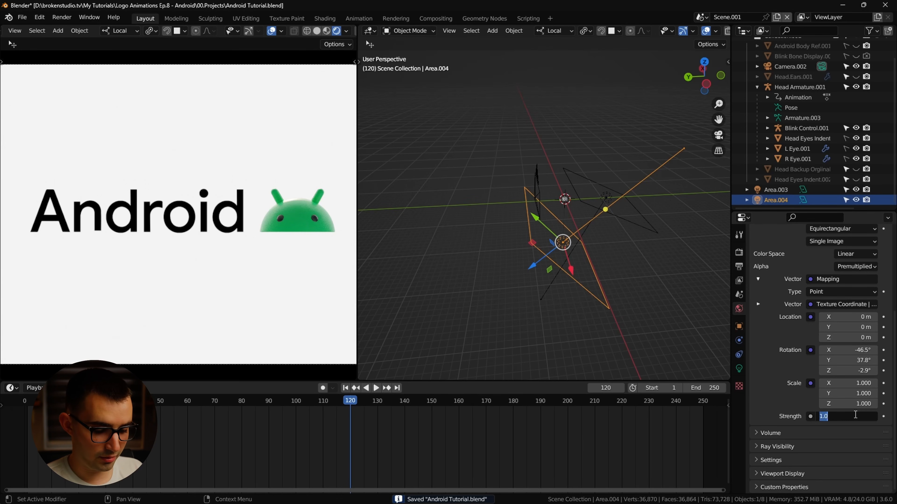
text(3)
key(Return)
text(2)
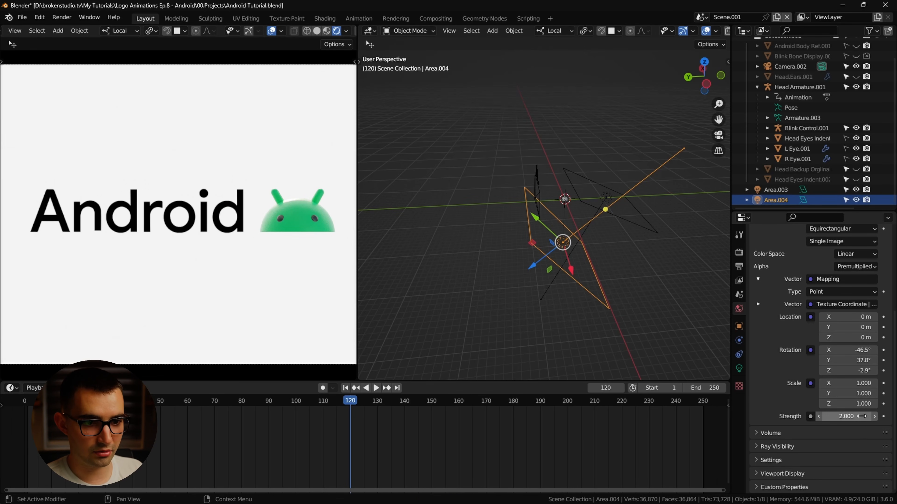
key(Return)
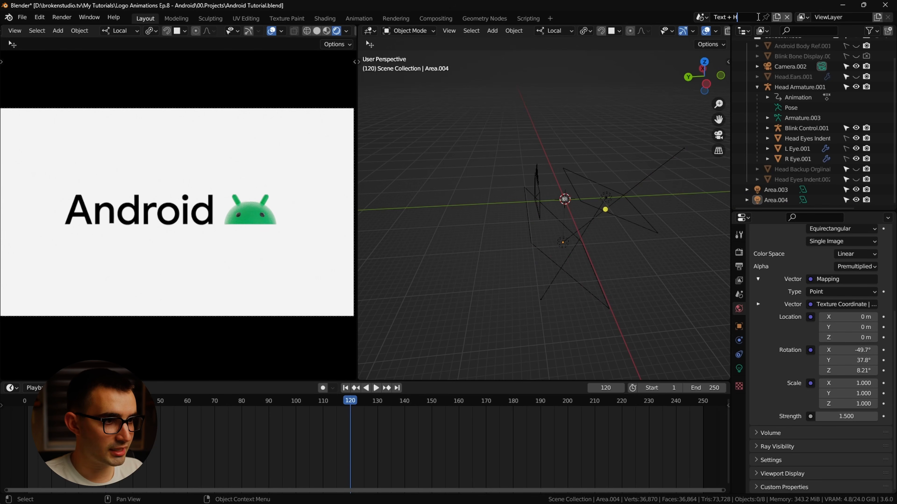
Switch to the original scene, rename it Flying Robot and save the file.
click(702, 17)
click(714, 32)
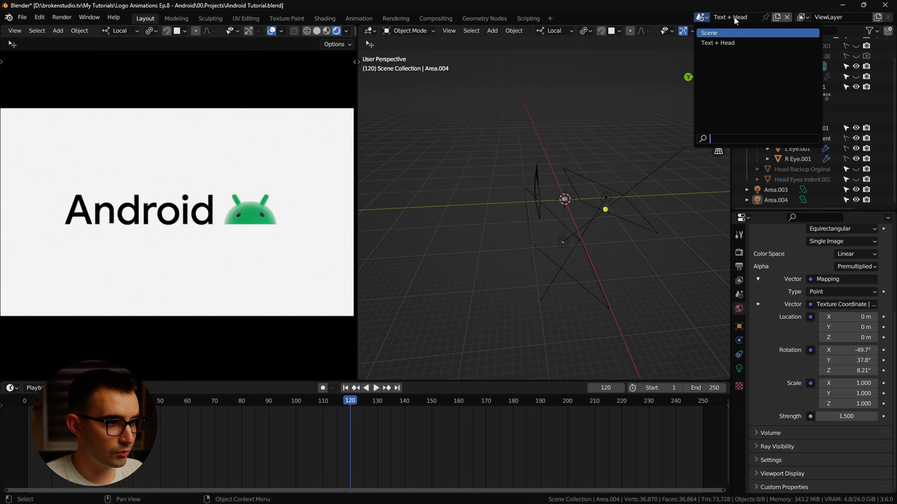
double_click(735, 18)
text(Flying Robot)
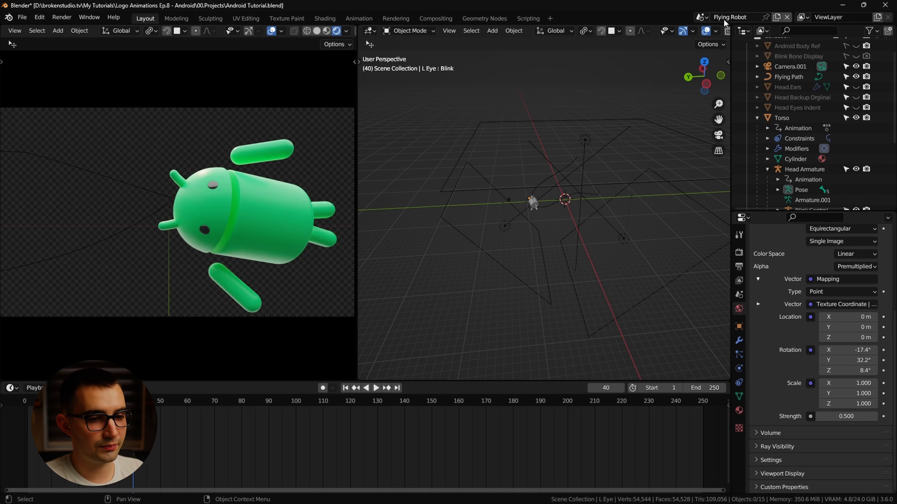
key(ctrl+s)
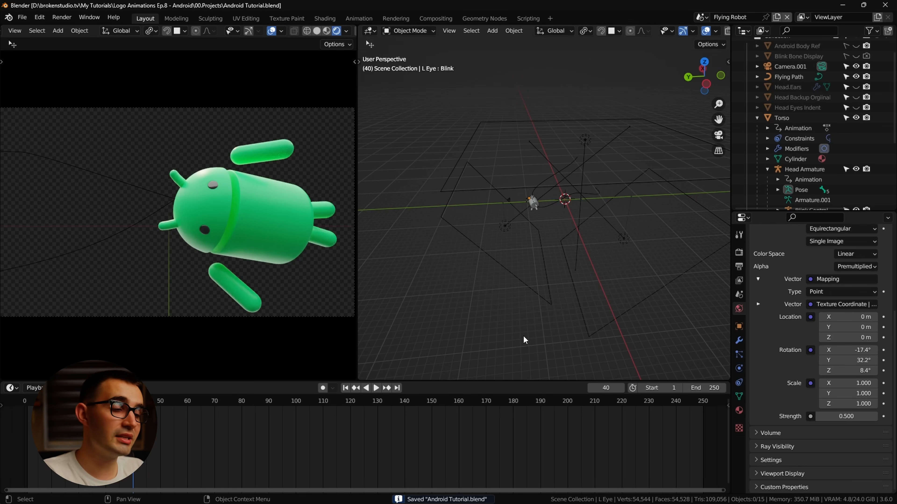
Review the Flying Robot scene's render sampling and denoise settings and set its output file format to PNG.
click(739, 253)
scroll(759, 388, down, 5)
scroll(776, 322, up, 10)
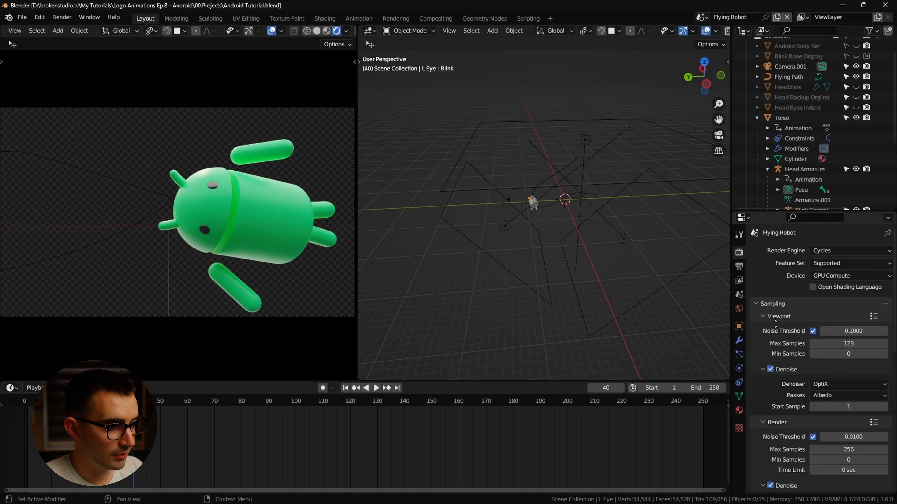
scroll(789, 310, down, 5)
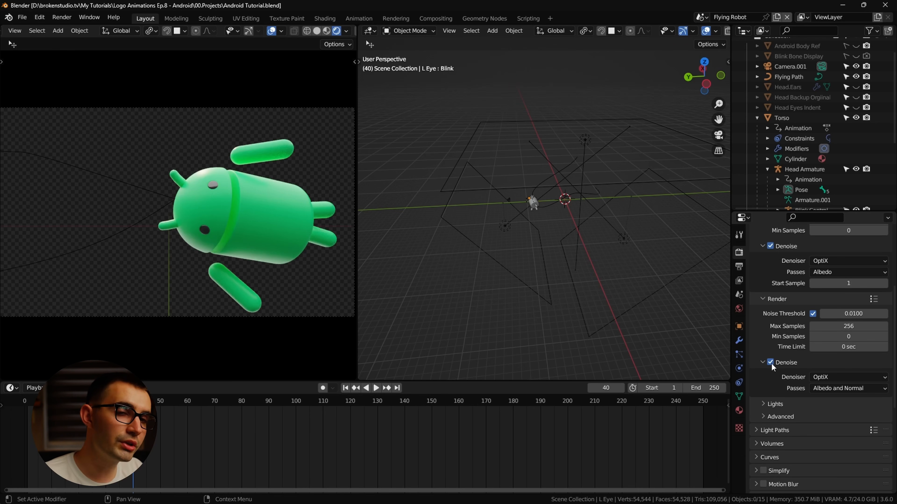
click(740, 267)
click(826, 365)
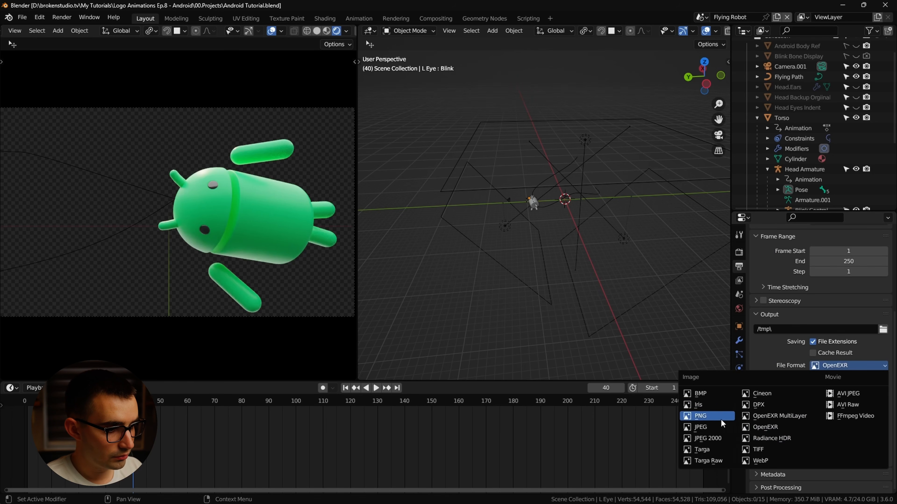
click(700, 416)
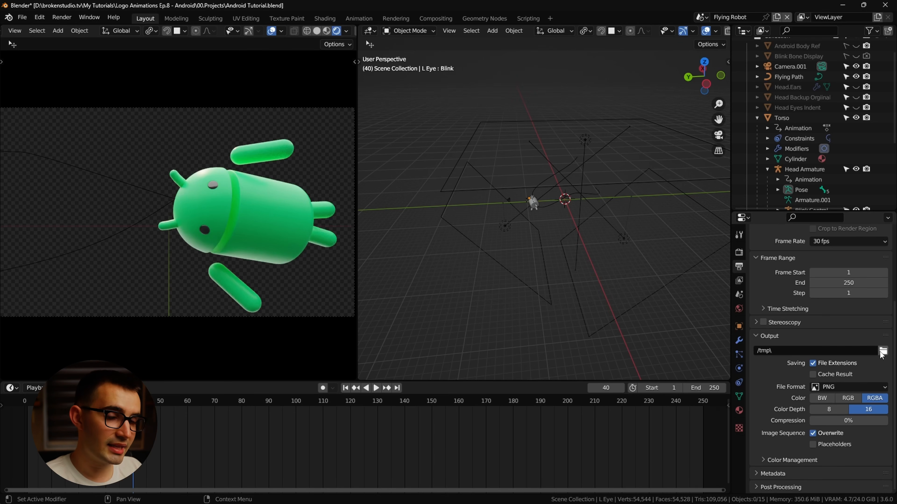
Play and scrub the animation until the robot has left the camera frame, and set the scene's end frame to 87.
key(shift+Left)
key(space)
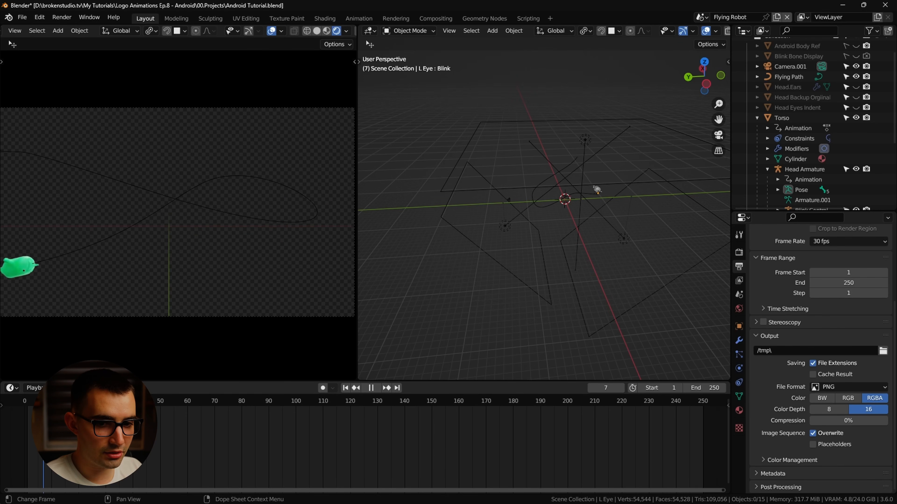
drag(38, 406, 262, 416)
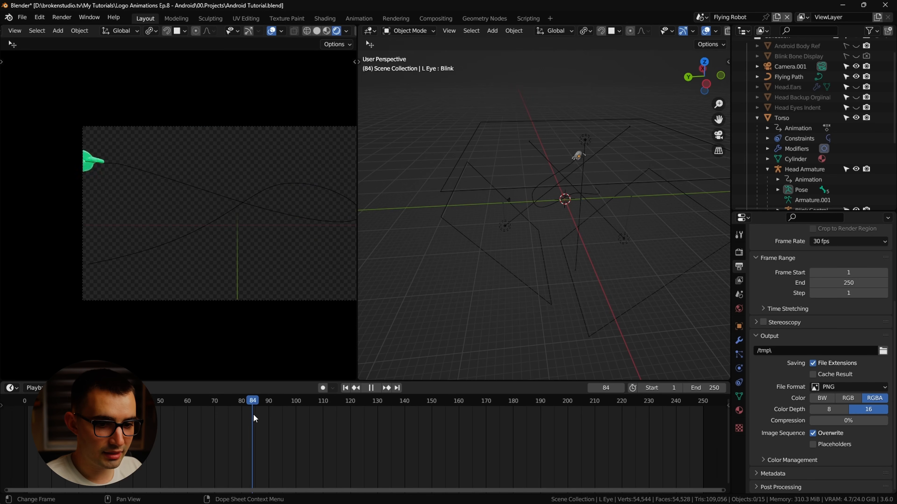
click(844, 282)
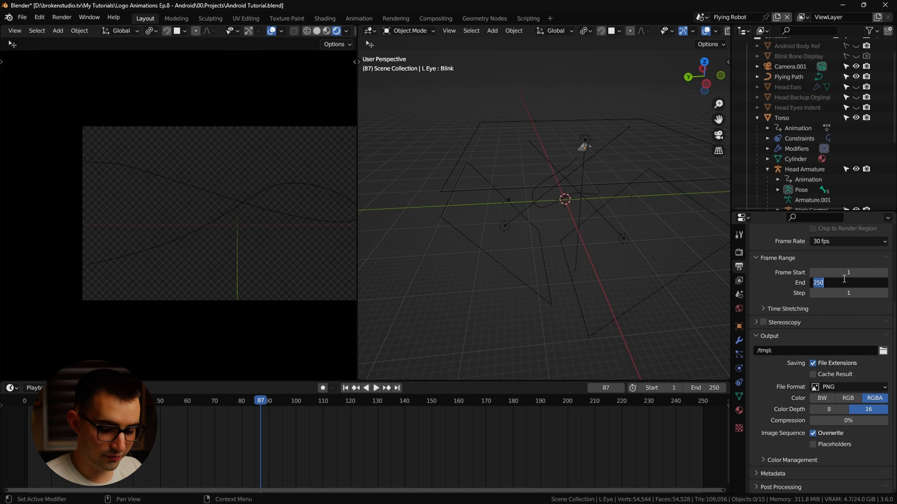
key(Escape)
In the Text + Head scene, set the output file format to PNG and scrub the timeline forward from frame 120.
click(701, 17)
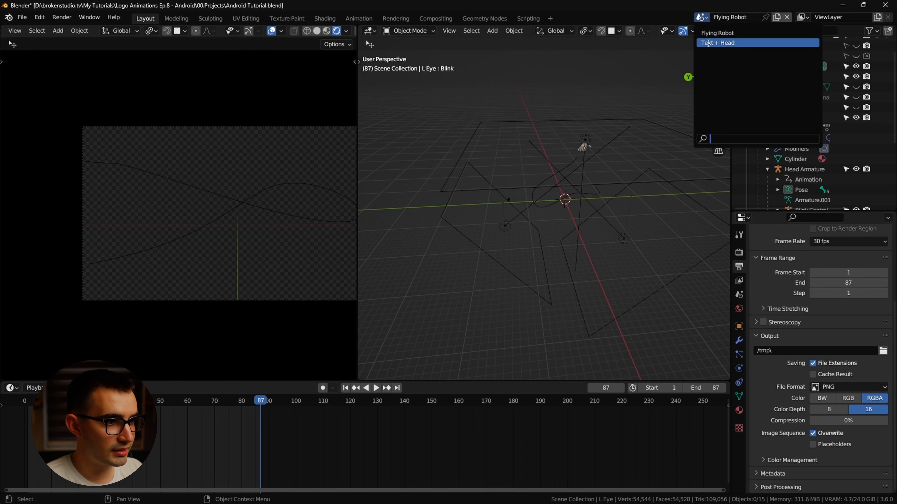
click(732, 66)
click(847, 386)
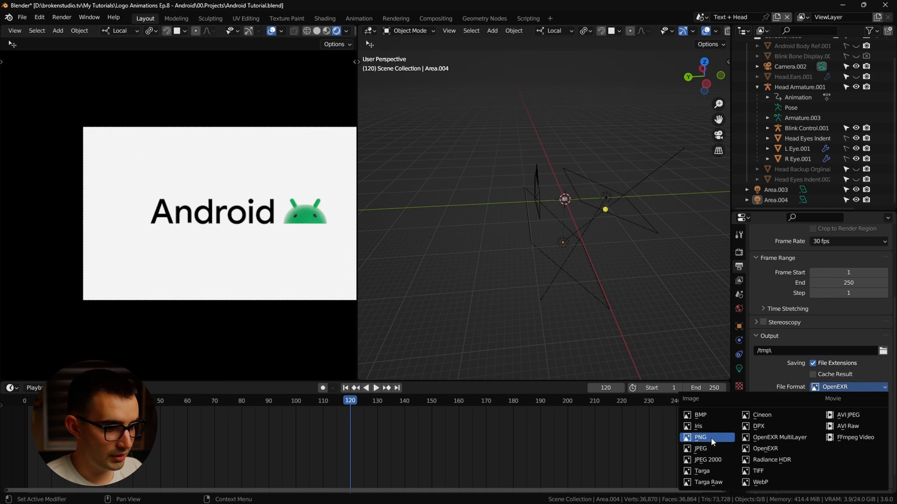
click(710, 439)
drag(350, 402, 420, 402)
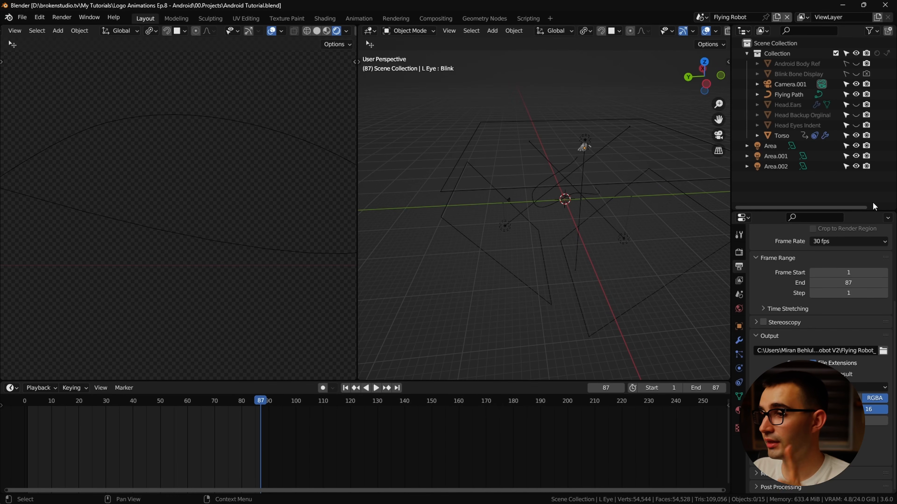
Exclude the Flying Robot scene's hidden Head.Ears, Head Backup, Head Eyes Indent and Android Body Ref objects from rendering.
click(866, 105)
click(866, 115)
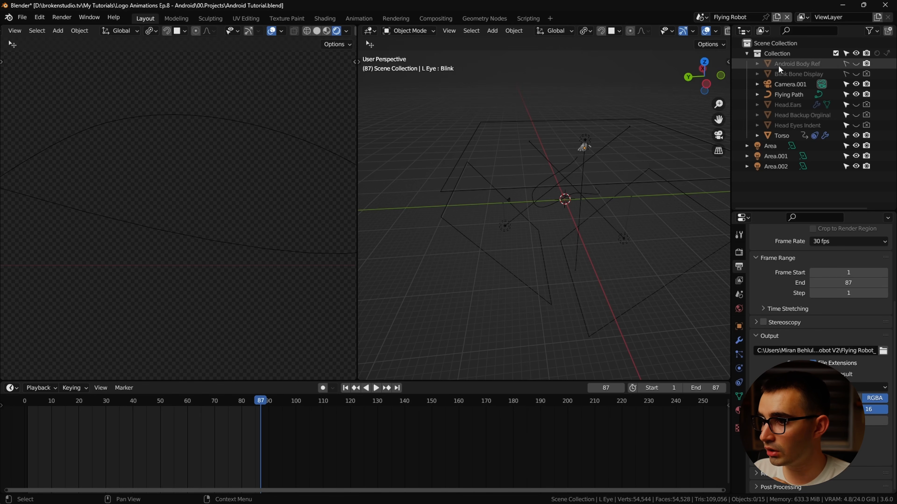
click(867, 64)
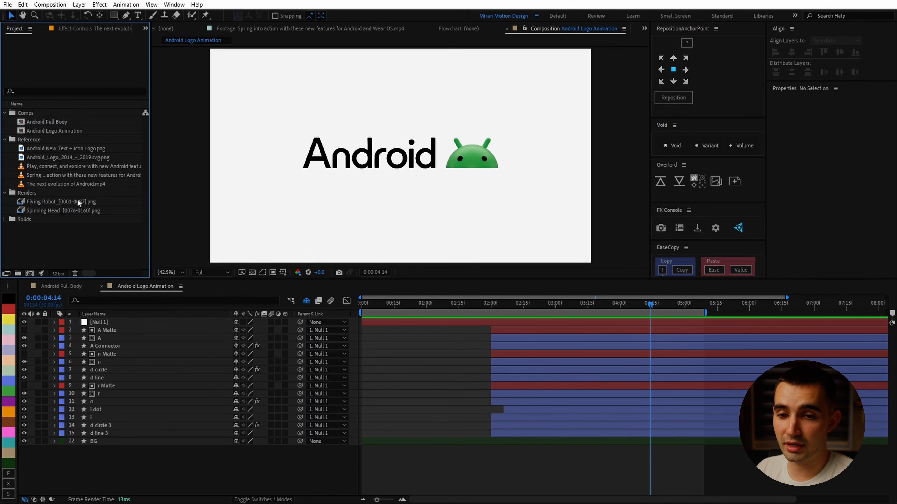
Interpret the Flying Robot and Spinning Head image sequences at 30 frames per second.
click(78, 202)
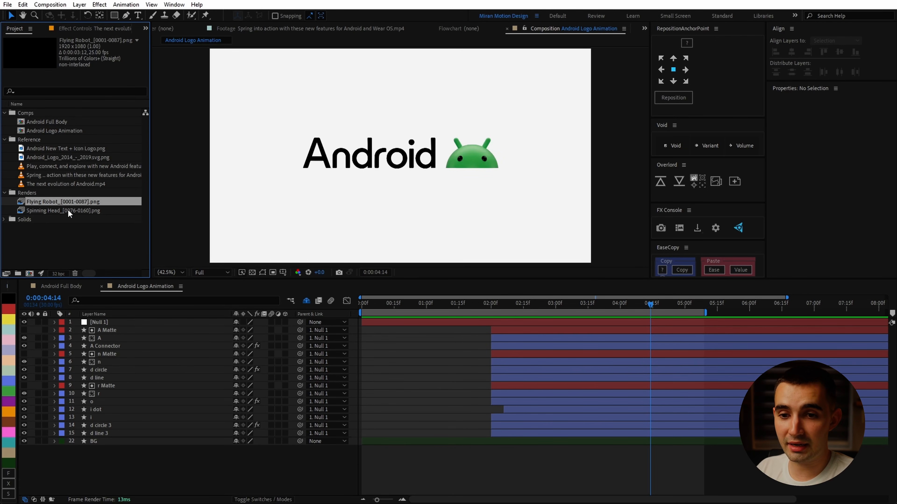
right_click(94, 207)
mouse_move(212, 271)
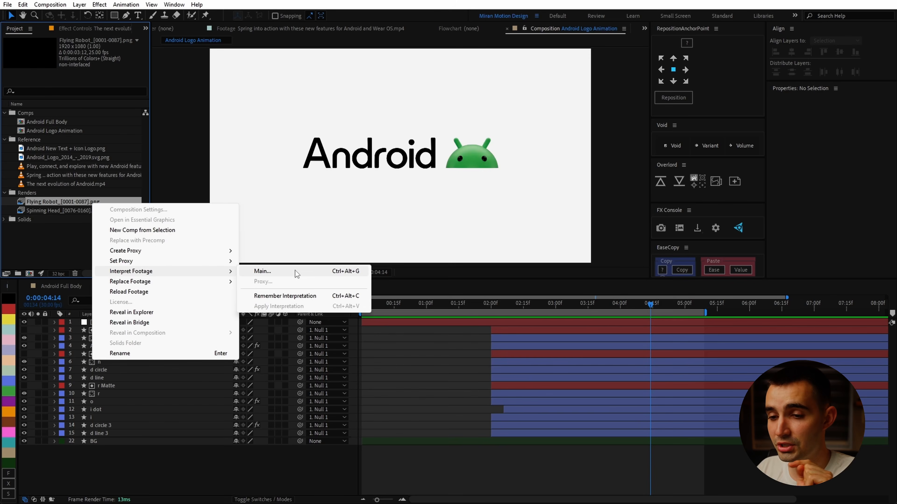
click(296, 272)
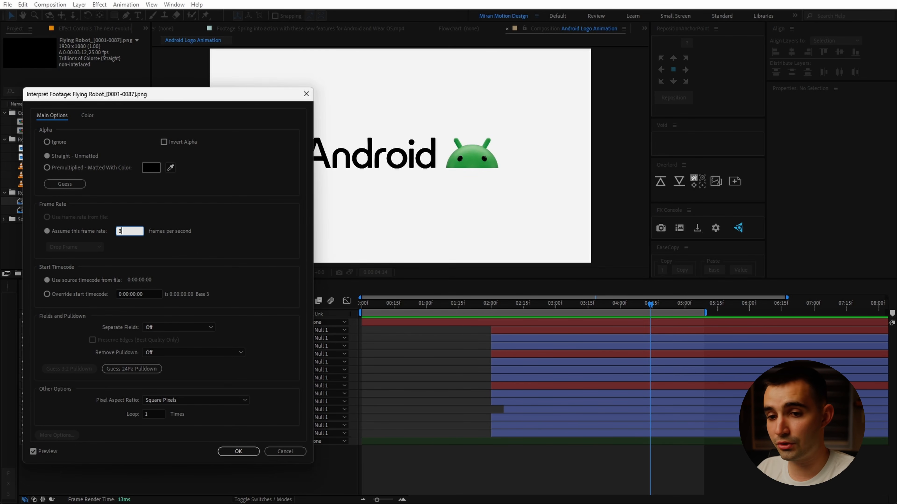
right_click(96, 211)
mouse_move(134, 276)
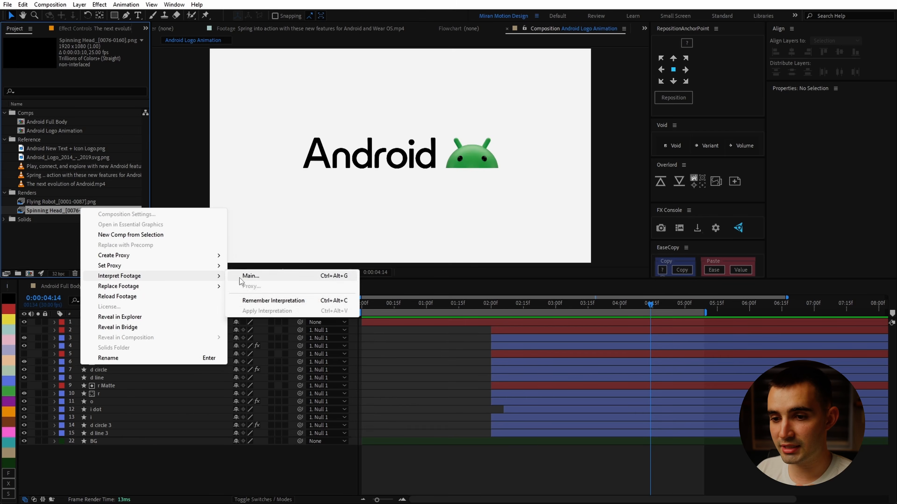
click(243, 279)
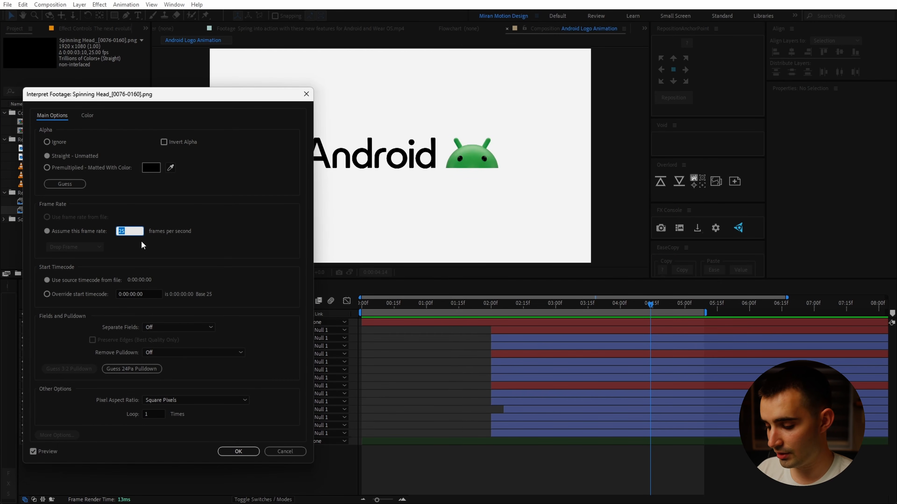
text(30)
key(Return)
Add both rendered sequences to the Android Logo Animation composition just above BG, and move Spinning Head's start to just after 4 seconds.
shift+click(75, 202)
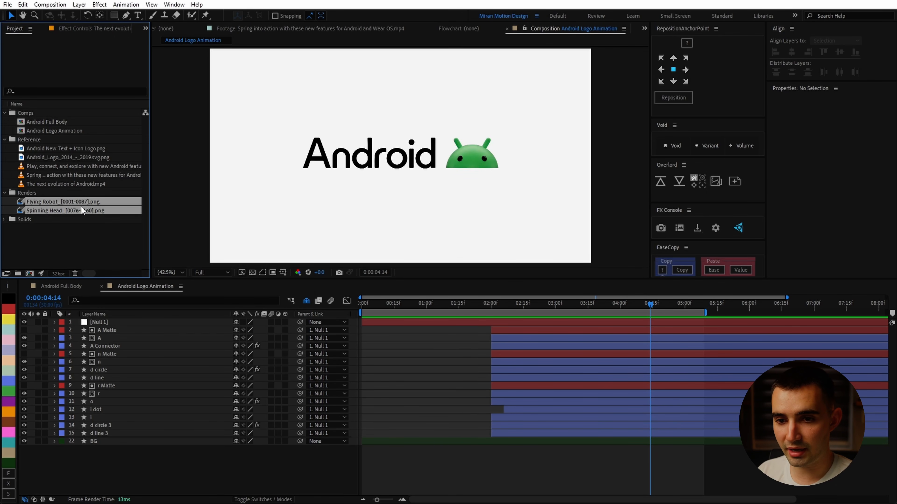
drag(74, 202, 112, 440)
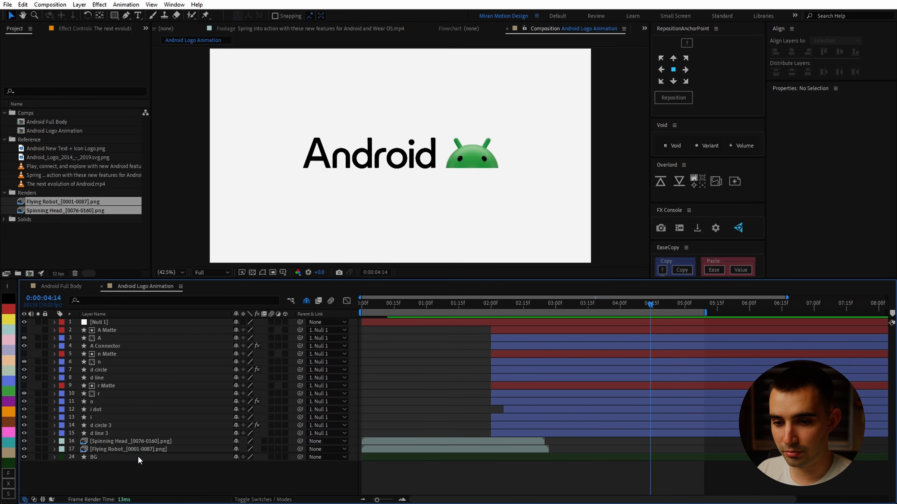
click(140, 443)
drag(433, 442, 696, 442)
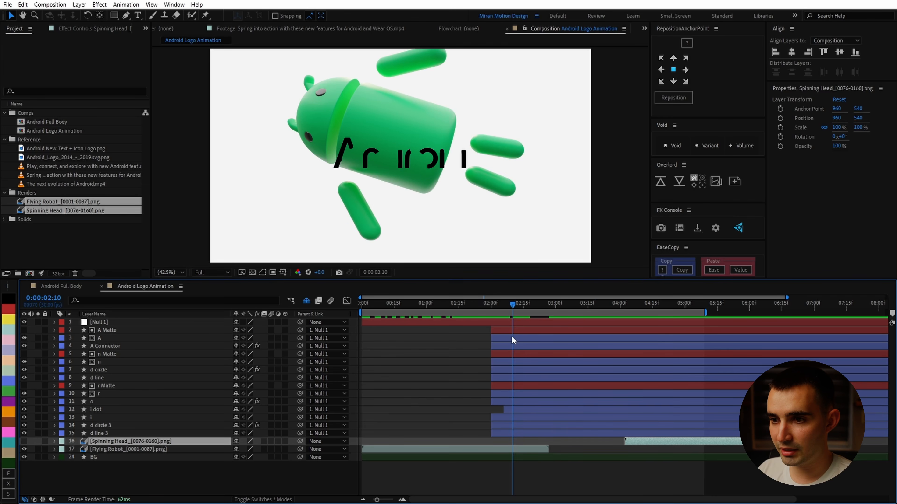
Shift the null and all text layers so the lettering starts at about 0:00:02:12, and place the Flying Robot layer on top.
drag(512, 336, 518, 341)
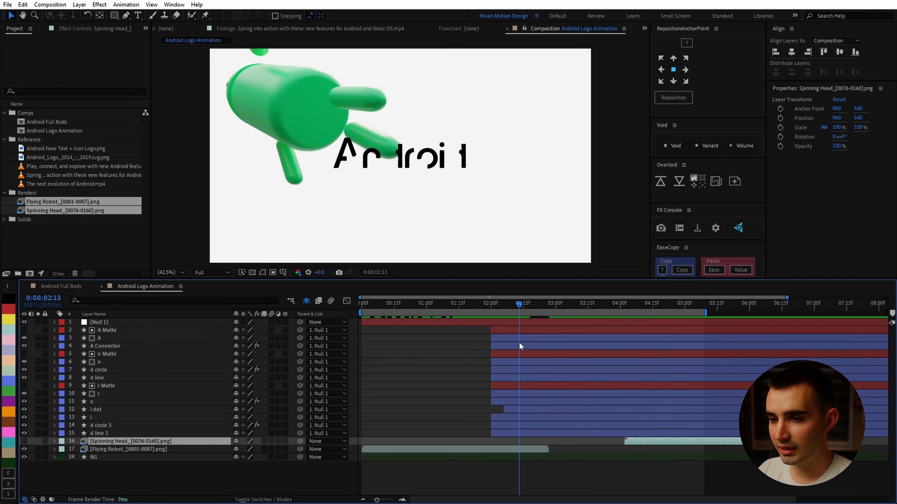
drag(512, 304, 518, 307)
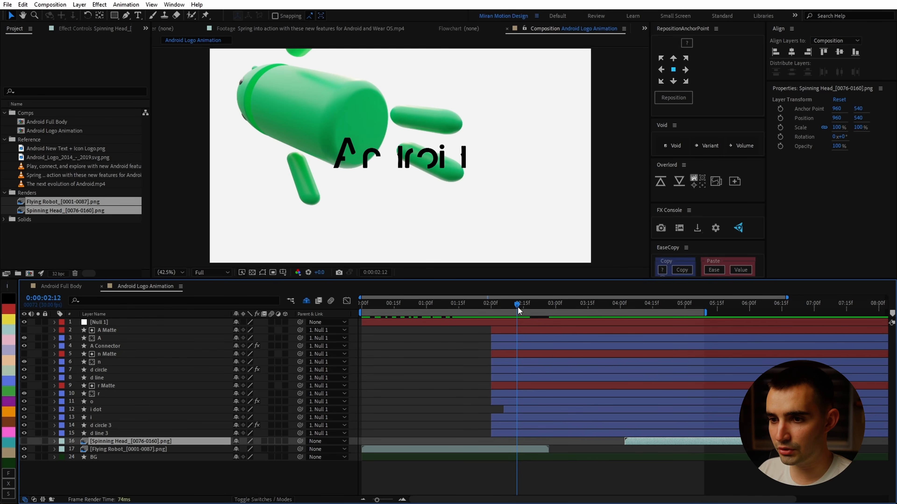
click(514, 323)
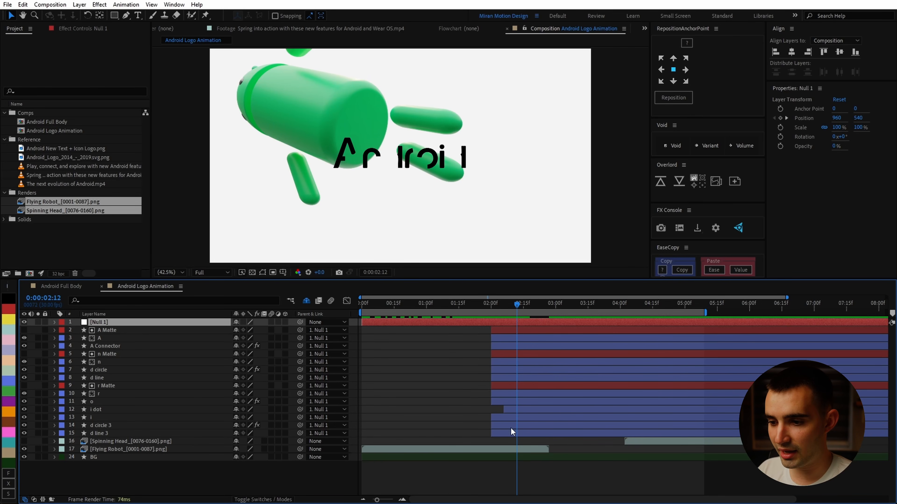
shift+click(511, 433)
drag(532, 432, 536, 431)
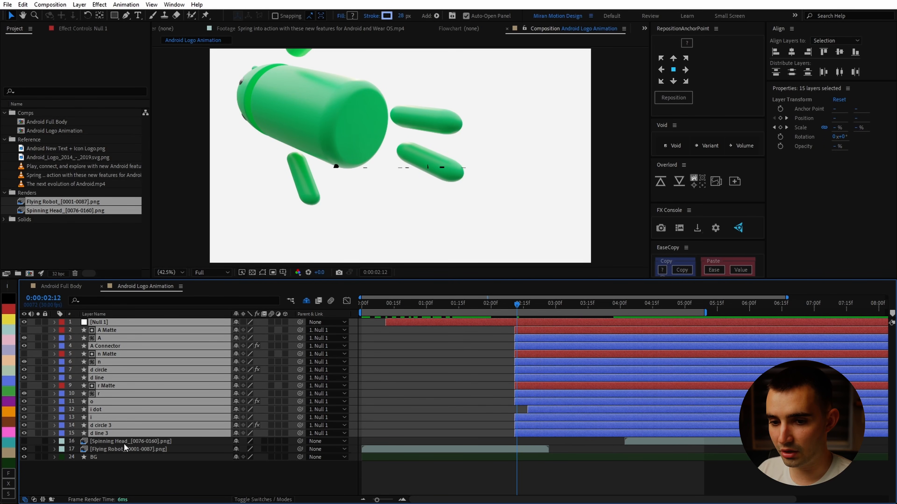
drag(130, 451, 134, 321)
Unhide the shy layers, reveal the Head layer's keyframes, and align the Spinning Head layer's start with the first scale keyframe at 0:00:02:16.
drag(514, 308, 544, 319)
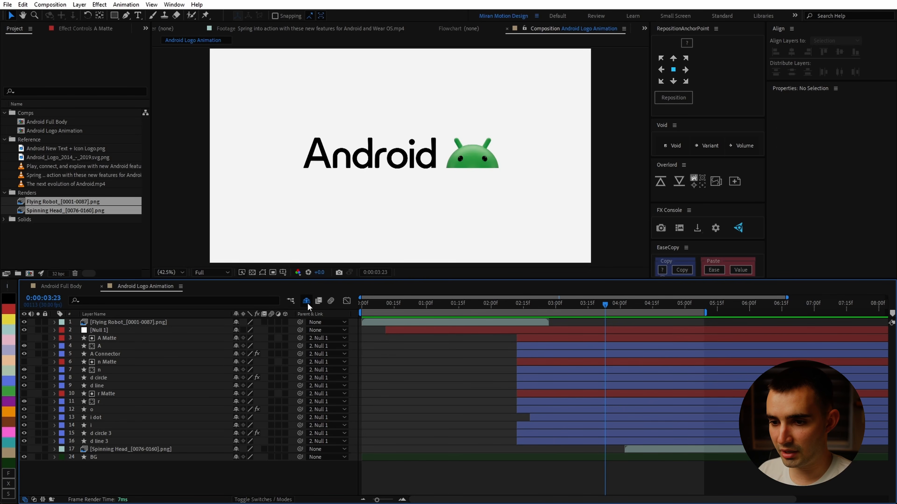
click(306, 303)
click(97, 465)
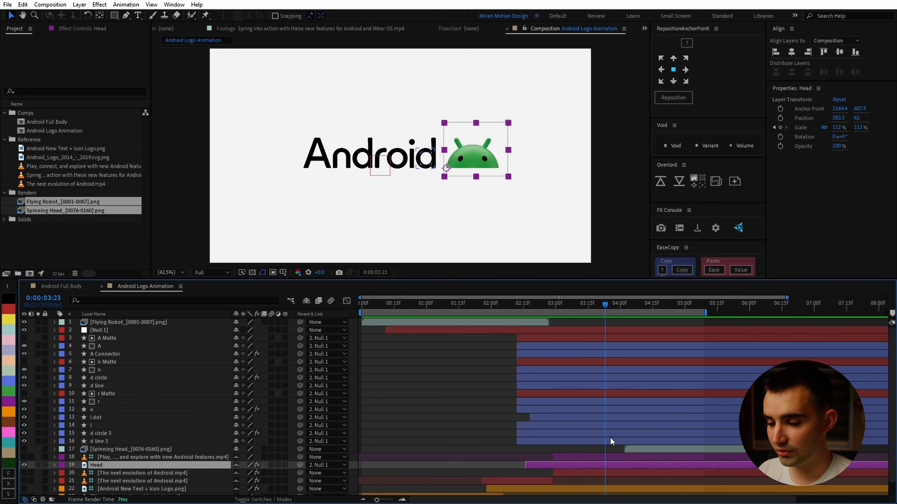
key(u)
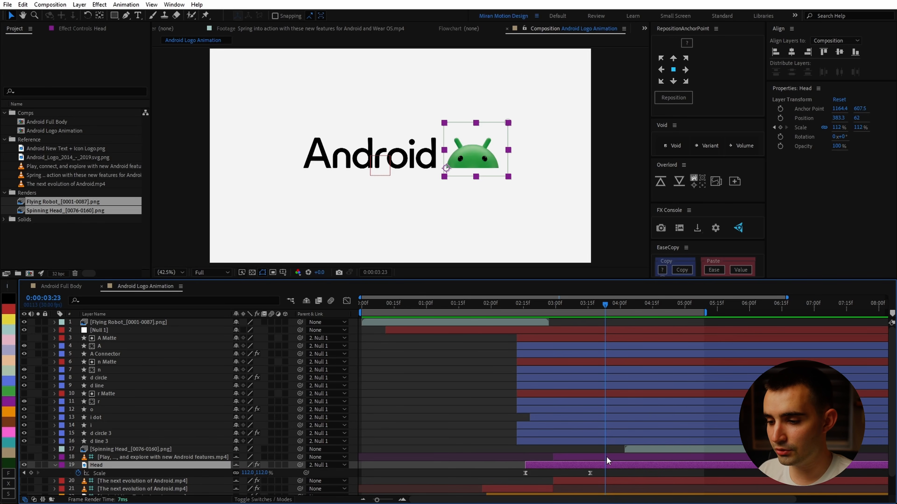
click(524, 307)
click(571, 449)
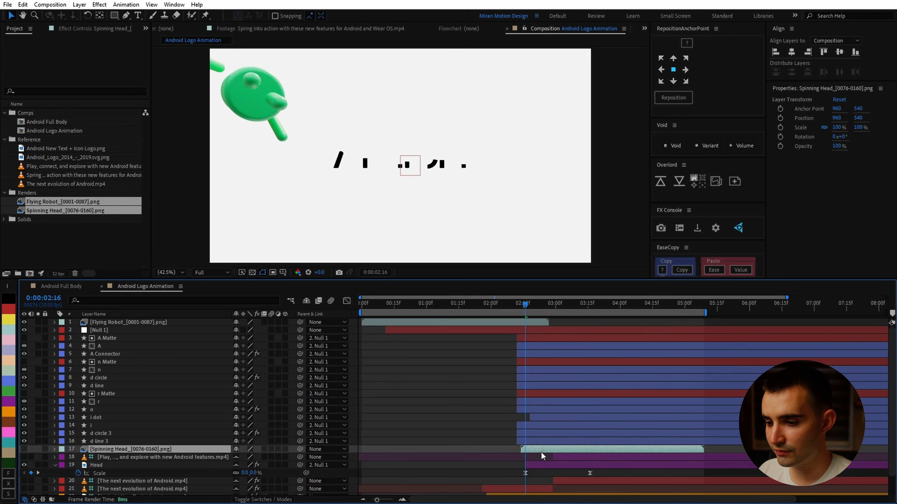
key([)
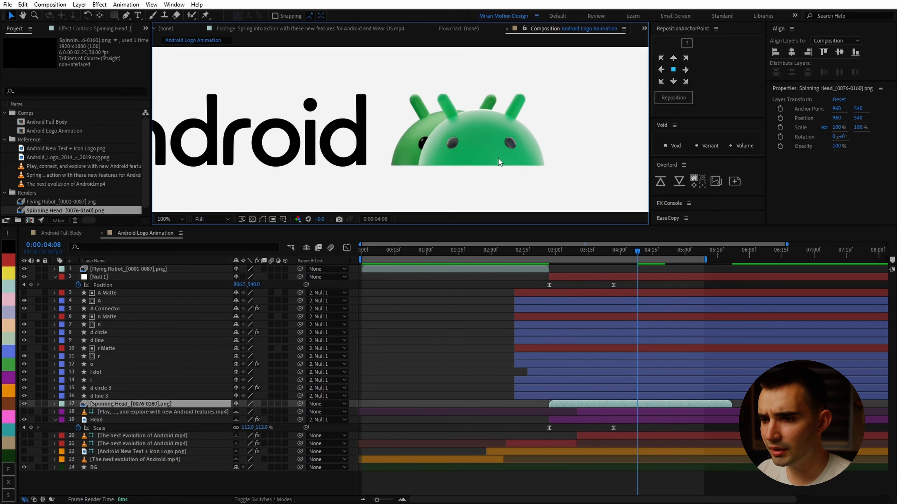
Position the Spinning Head layer at 899, 540 over the reference head and freeze it on its last frame.
drag(498, 158, 469, 154)
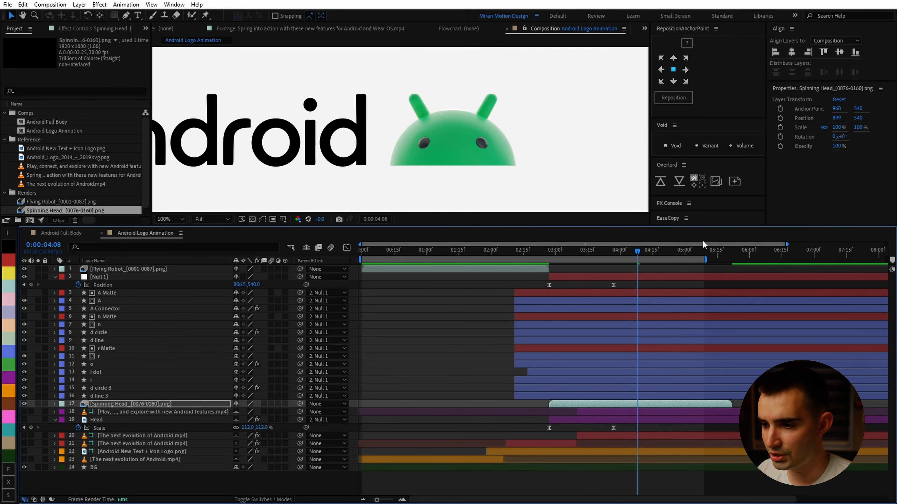
drag(628, 254, 530, 288)
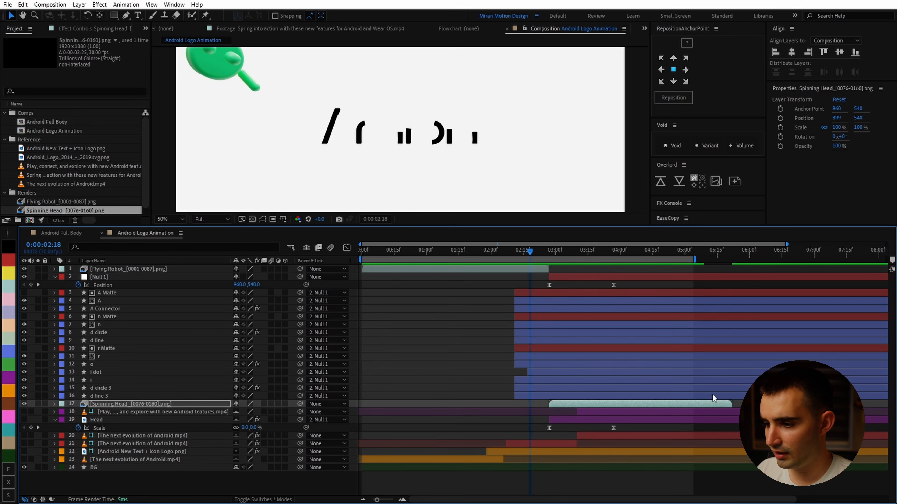
right_click(713, 403)
mouse_move(737, 174)
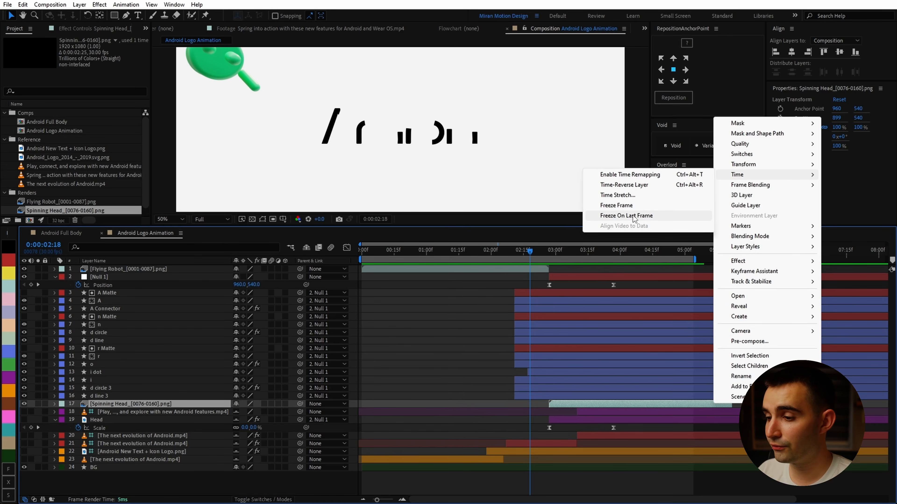
click(618, 216)
alt+scroll(736, 416, down, 2)
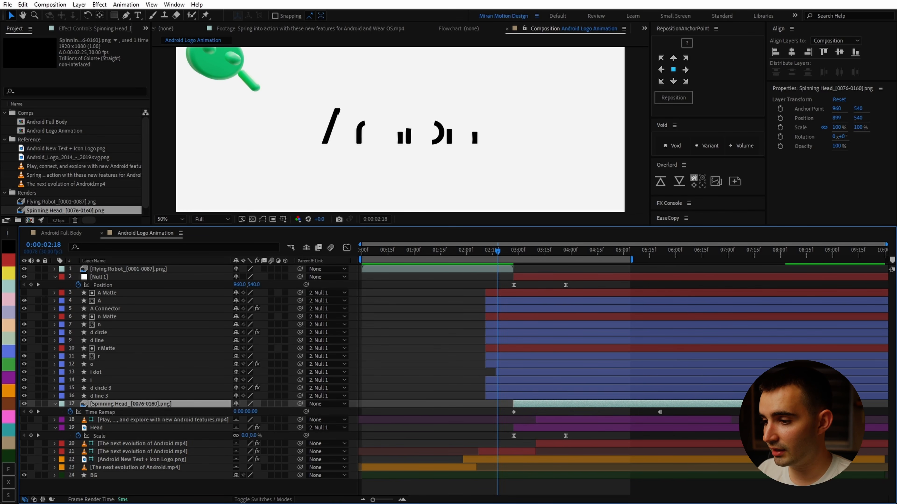
Hide the shy reference layers again and collapse the revealed keyframe properties on all layers.
click(690, 421)
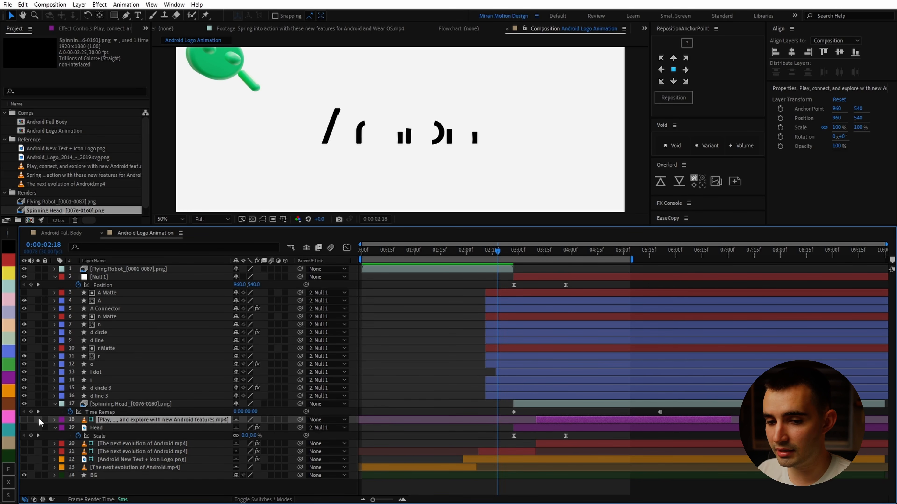
click(306, 247)
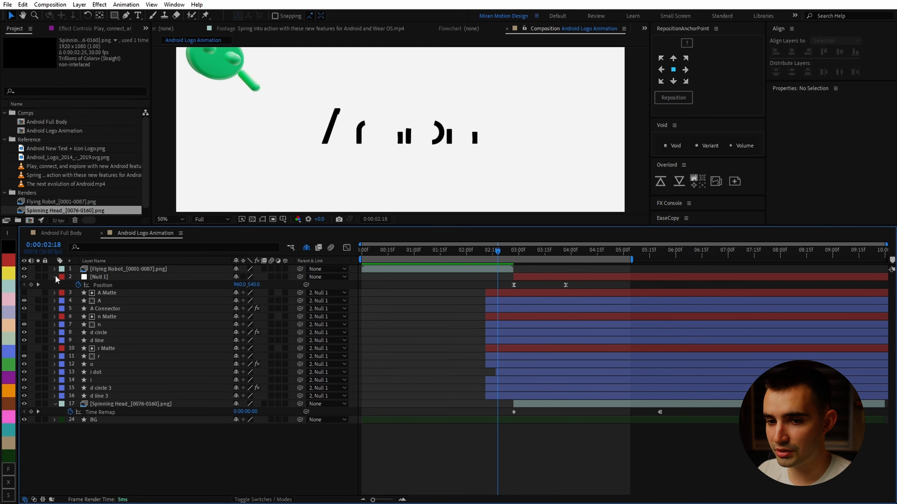
key(ctrl+a)
key(u)
Change the label colour of the Flying Robot and Spinning Head layers to orange.
click(133, 439)
click(467, 272)
ctrl+click(137, 397)
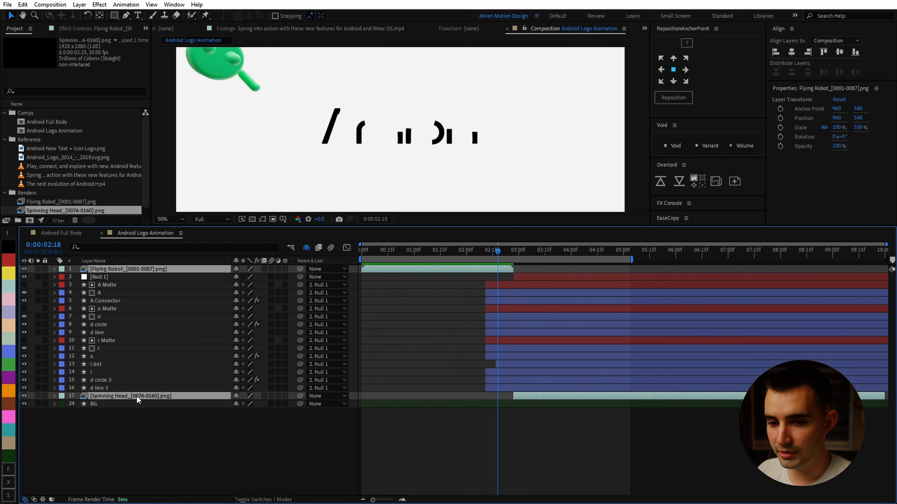
click(61, 396)
click(81, 338)
key(ctrl+shift+a)
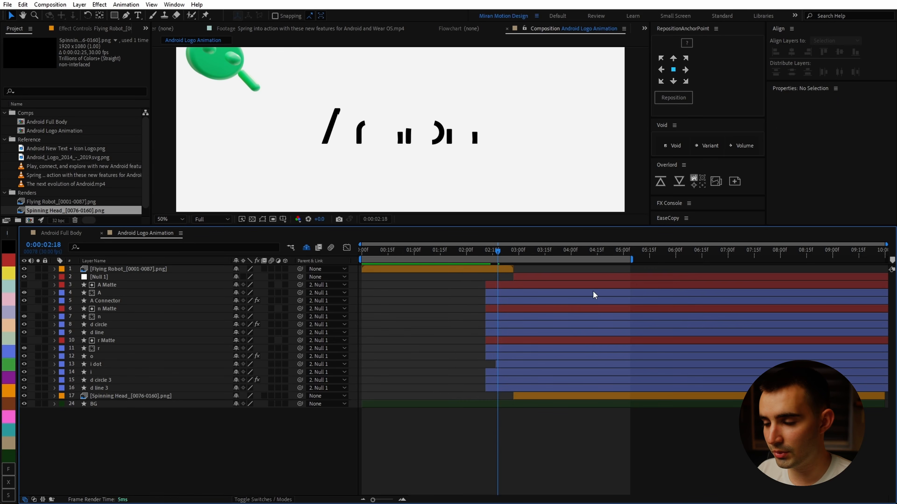
End the work area at 0:00:06:00, fit the composition to its viewer, and play the animation at full-screen size.
drag(672, 259, 676, 259)
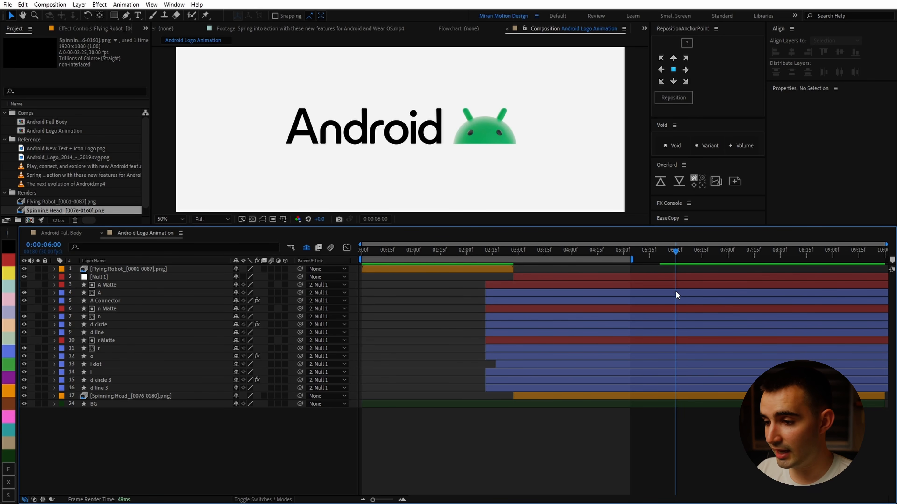
key(n)
click(174, 219)
click(176, 229)
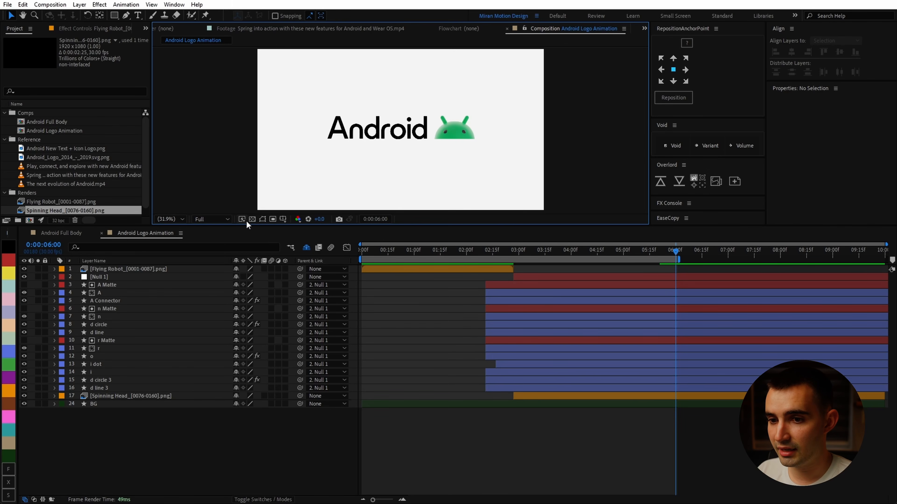
key(grave)
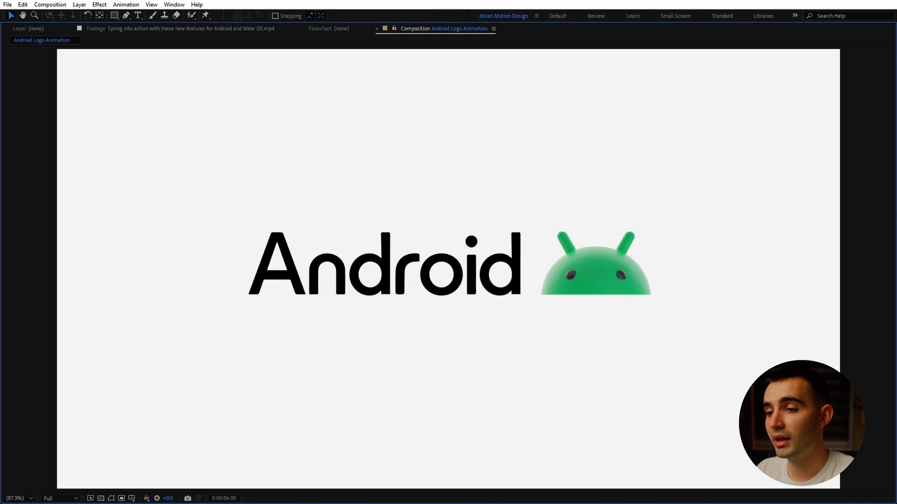
key(space)
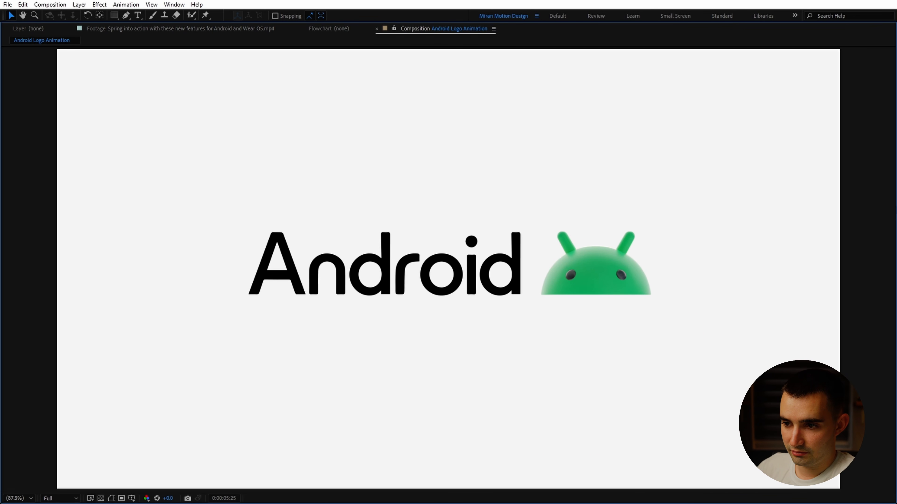
key(space)
key(grave)
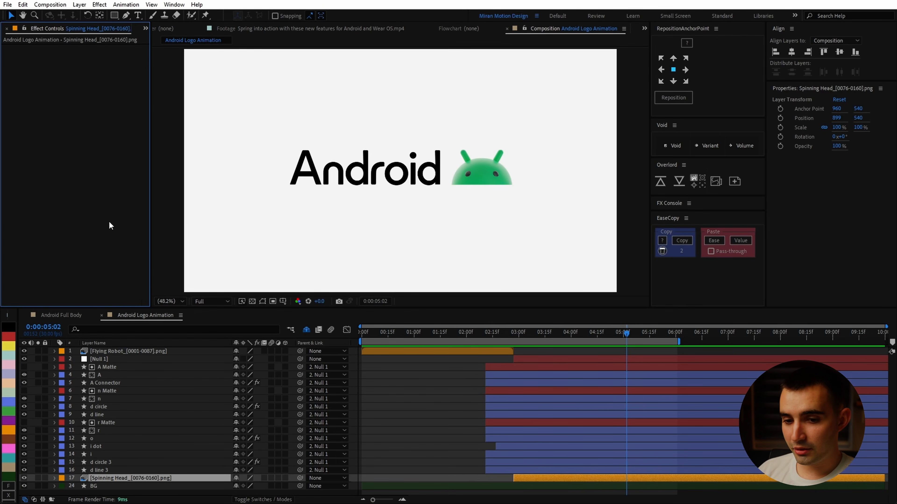
Apply a Curves effect to the Spinning Head layer, slightly raising the RGB highlights while keeping the darker tones near the original diagonal.
key(ctrl+space)
text(cur)
key(Return)
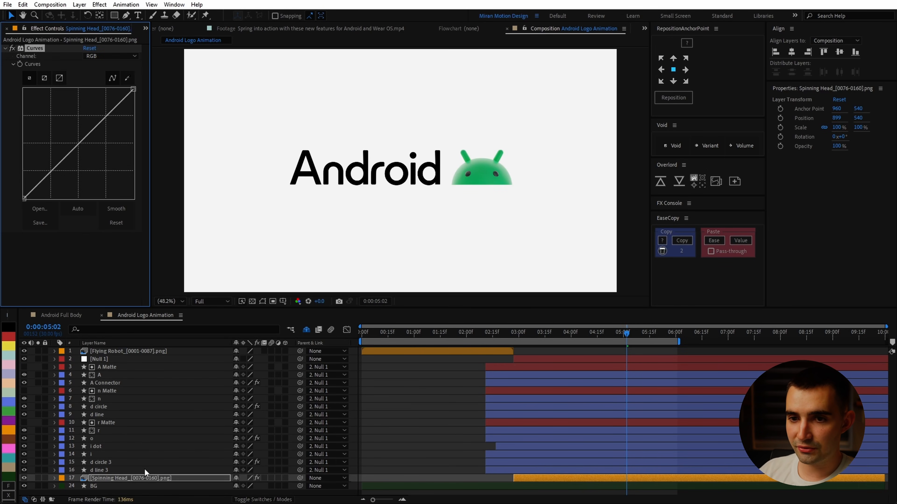
drag(97, 123, 98, 119)
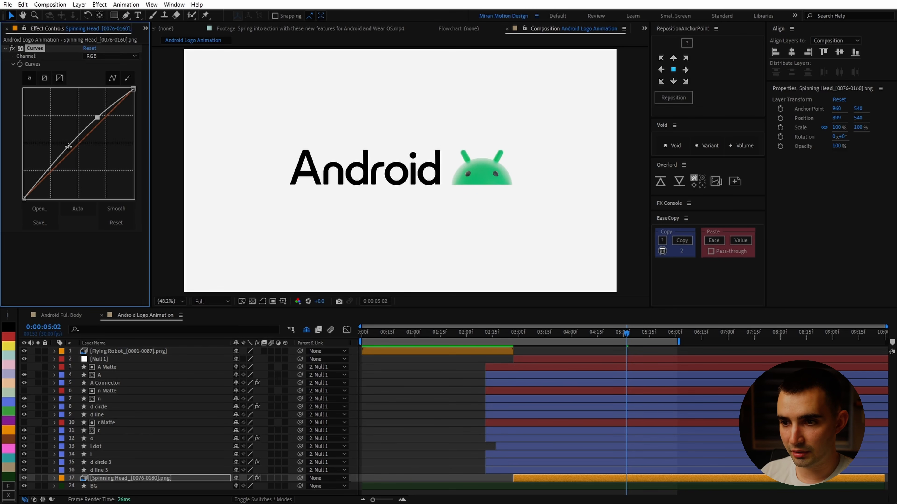
drag(69, 147, 71, 152)
drag(97, 117, 96, 120)
Add a Hue/Saturation effect to the Spinning Head layer, below its Curves effect.
key(ctrl+space)
text(hue)
key(Return)
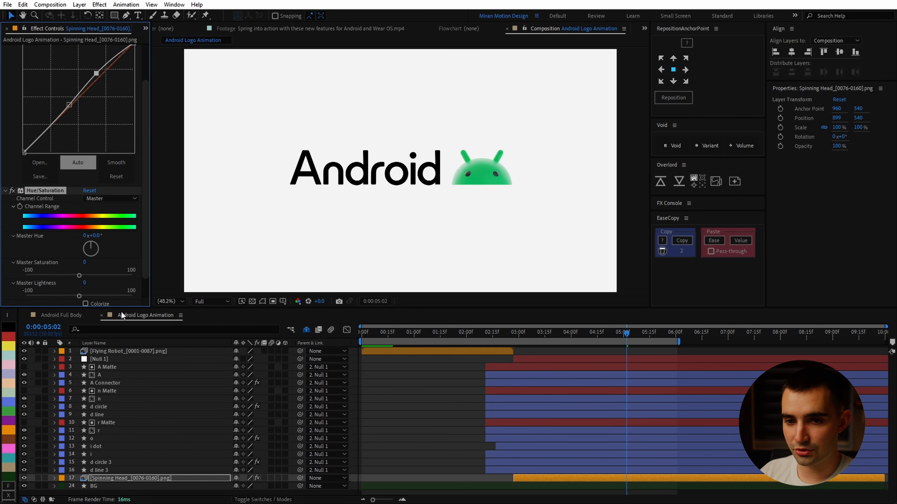
Try a master saturation of 8 and a master hue of 34° on the Spinning Head, check another frame, and reset the effect.
drag(80, 275, 85, 279)
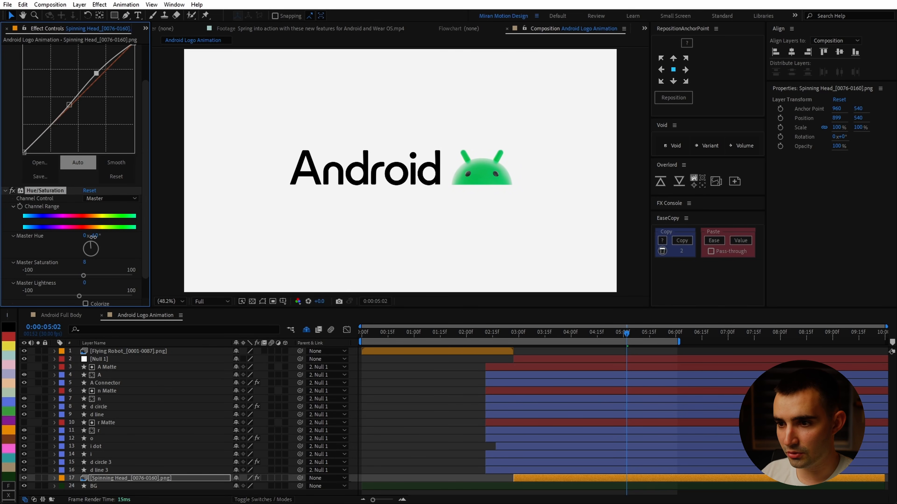
drag(82, 243, 109, 236)
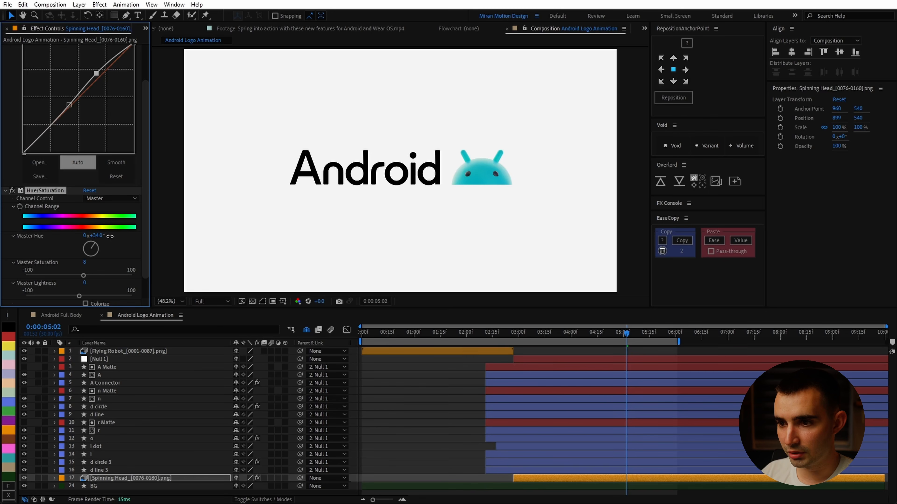
drag(617, 336, 555, 339)
click(90, 191)
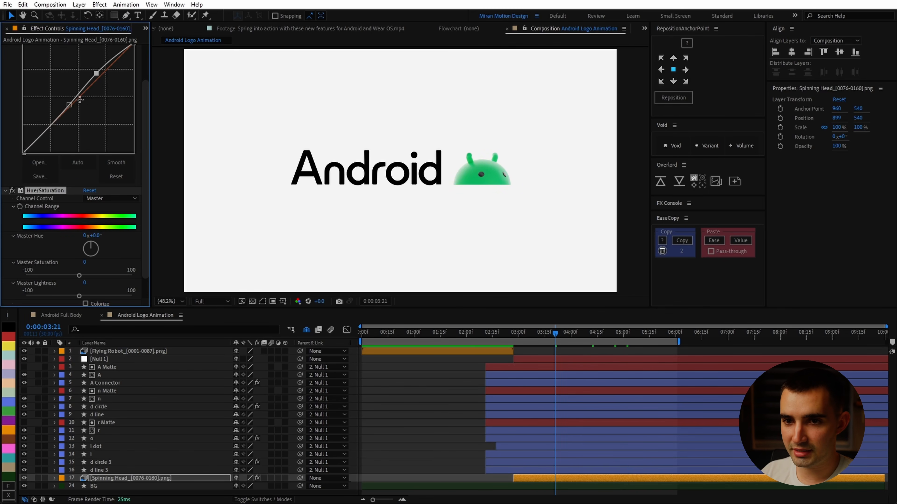
Reshape the Spinning Head's RGB curve into a gentle S, with the darker tones slightly below the diagonal and the highlights slightly above it.
scroll(80, 100, up, 3)
drag(96, 120, 71, 154)
click(69, 150)
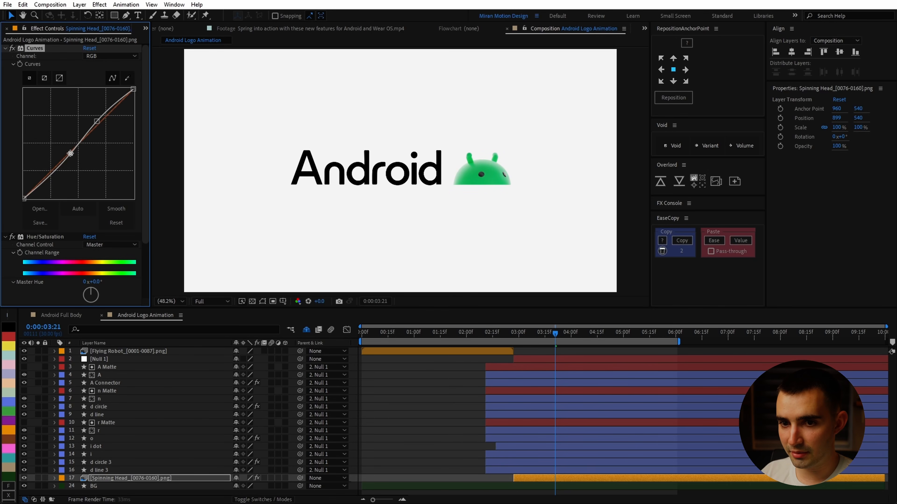
Copy the Curves and Hue/Saturation effects from the Spinning Head to the Flying Robot layer and preview it at 0:00:01:28.
click(39, 239)
click(400, 336)
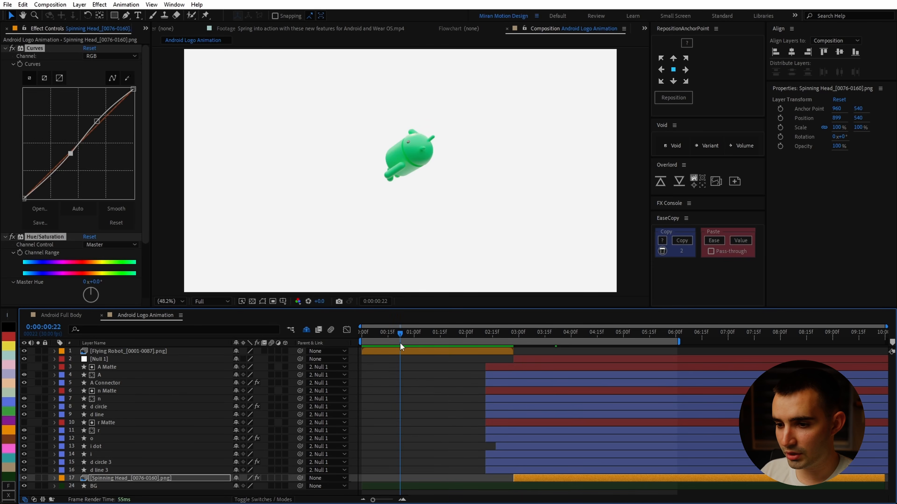
click(400, 351)
drag(412, 334, 463, 333)
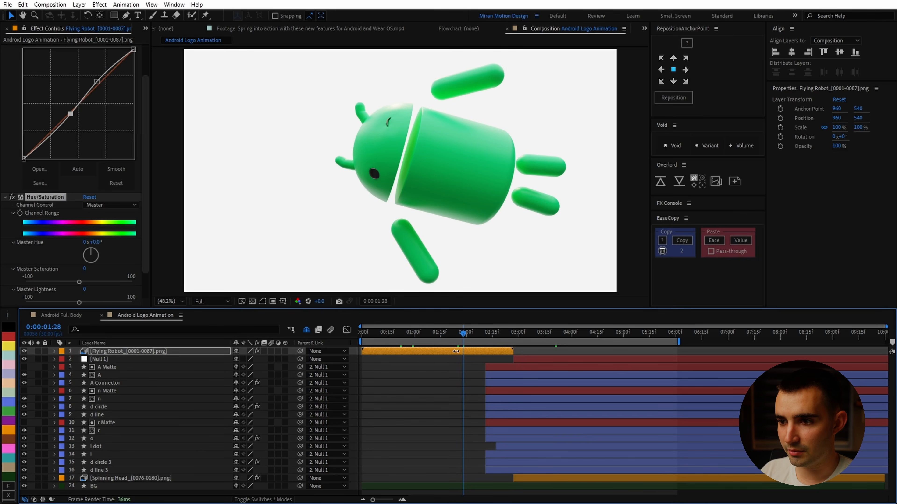
Set the Flying Robot layer's master saturation to 5 and raise the Spinning Head layer's master saturation as well.
scroll(84, 270, down, 1)
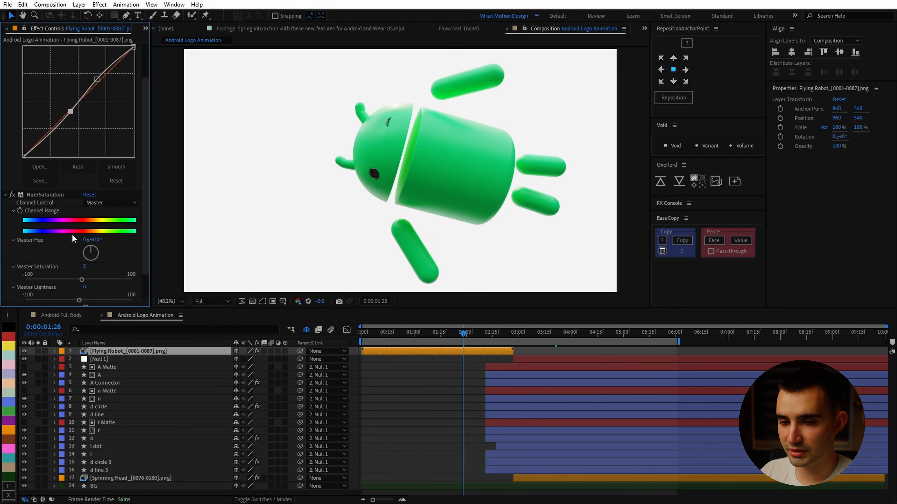
click(39, 199)
click(558, 480)
scroll(55, 241, down, 3)
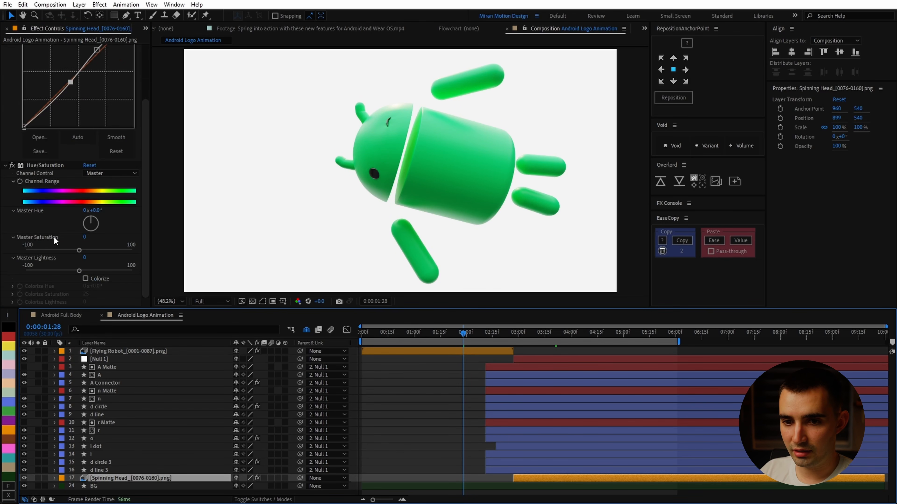
drag(85, 237, 130, 237)
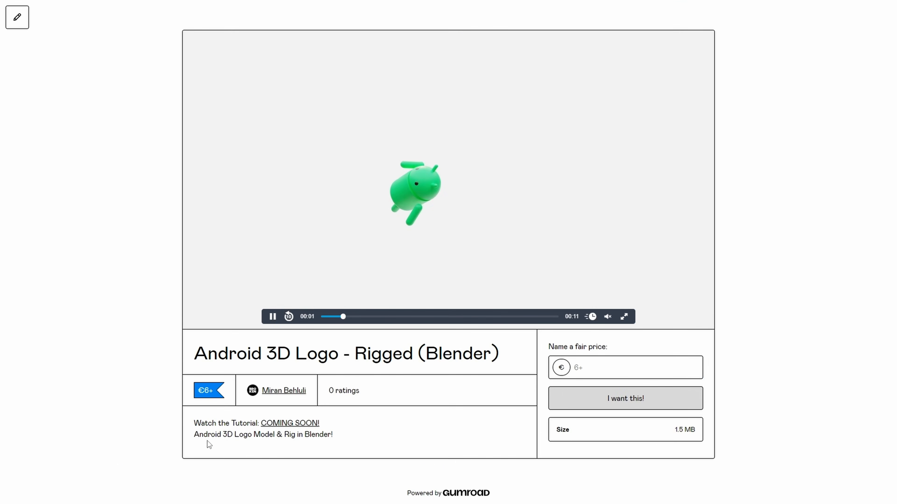
Switch to the Gumroad page of the Android 3D Logo - Rigged (Blender) product and enter 69 as the price.
click(591, 362)
text(69)
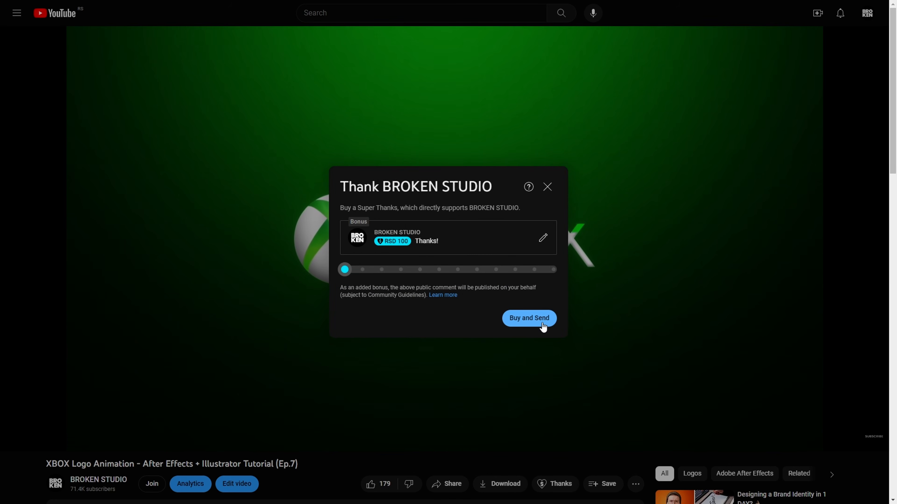
On YouTube, dismiss the Super Thanks dialog, open the channel's membership offers, and highlight the Free Project Files perk of the Shattering Supporter level.
click(547, 186)
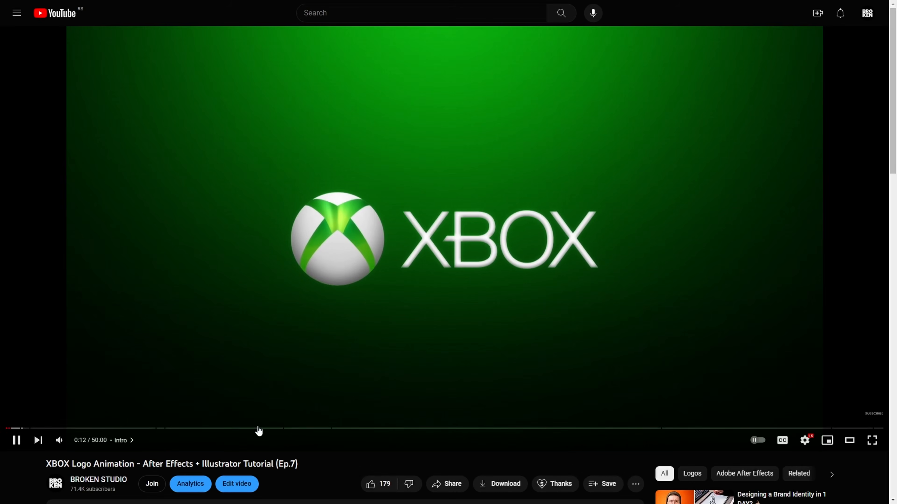
click(150, 484)
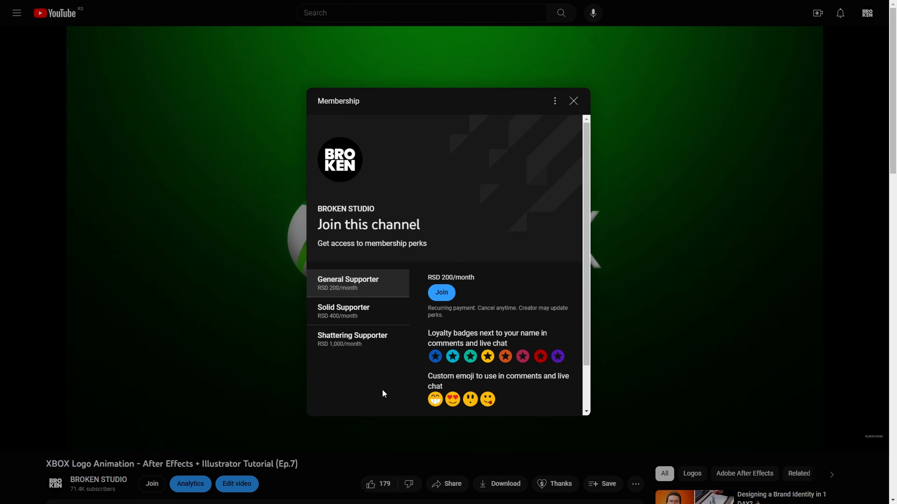
click(400, 346)
scroll(512, 353, down, 1)
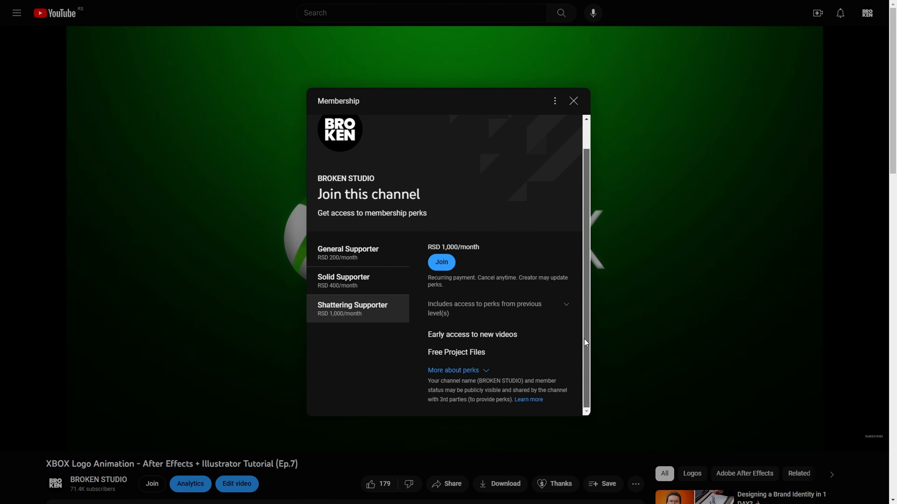
drag(513, 360, 426, 353)
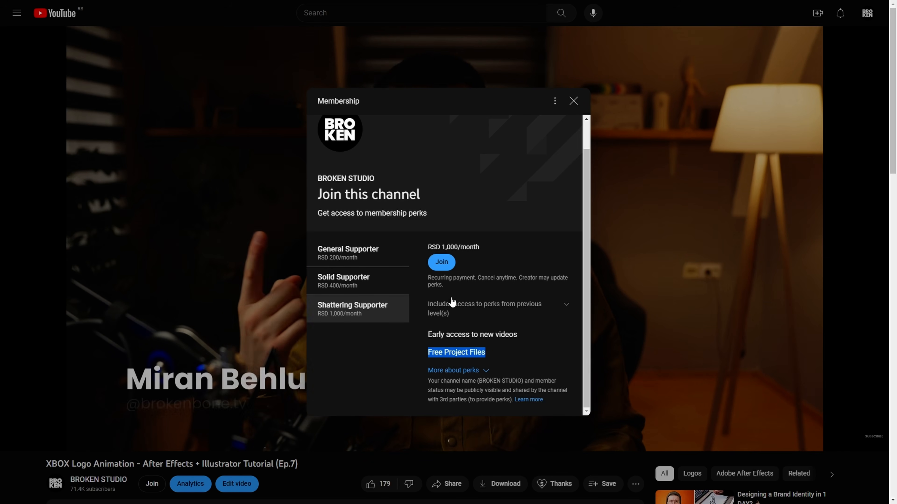